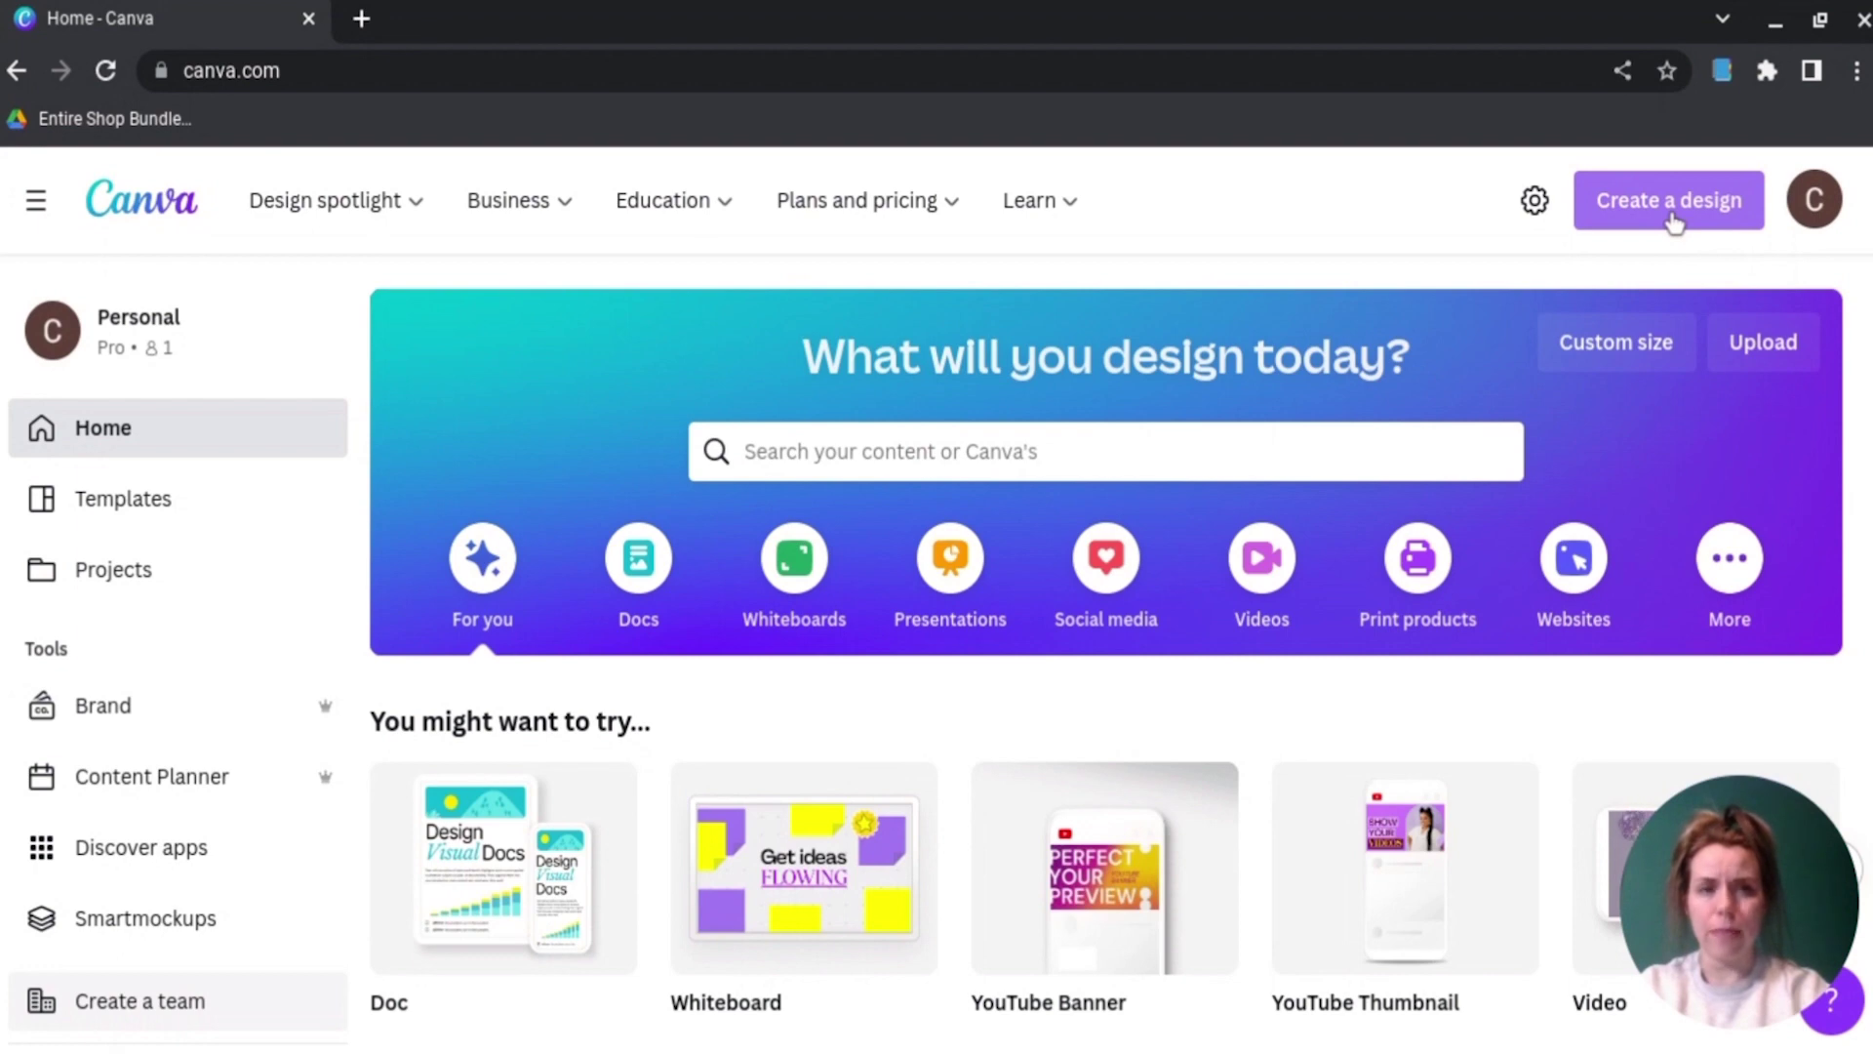
Step: Create a new custom-size design 8.5 in wide and 11.75 in high
click(1674, 222)
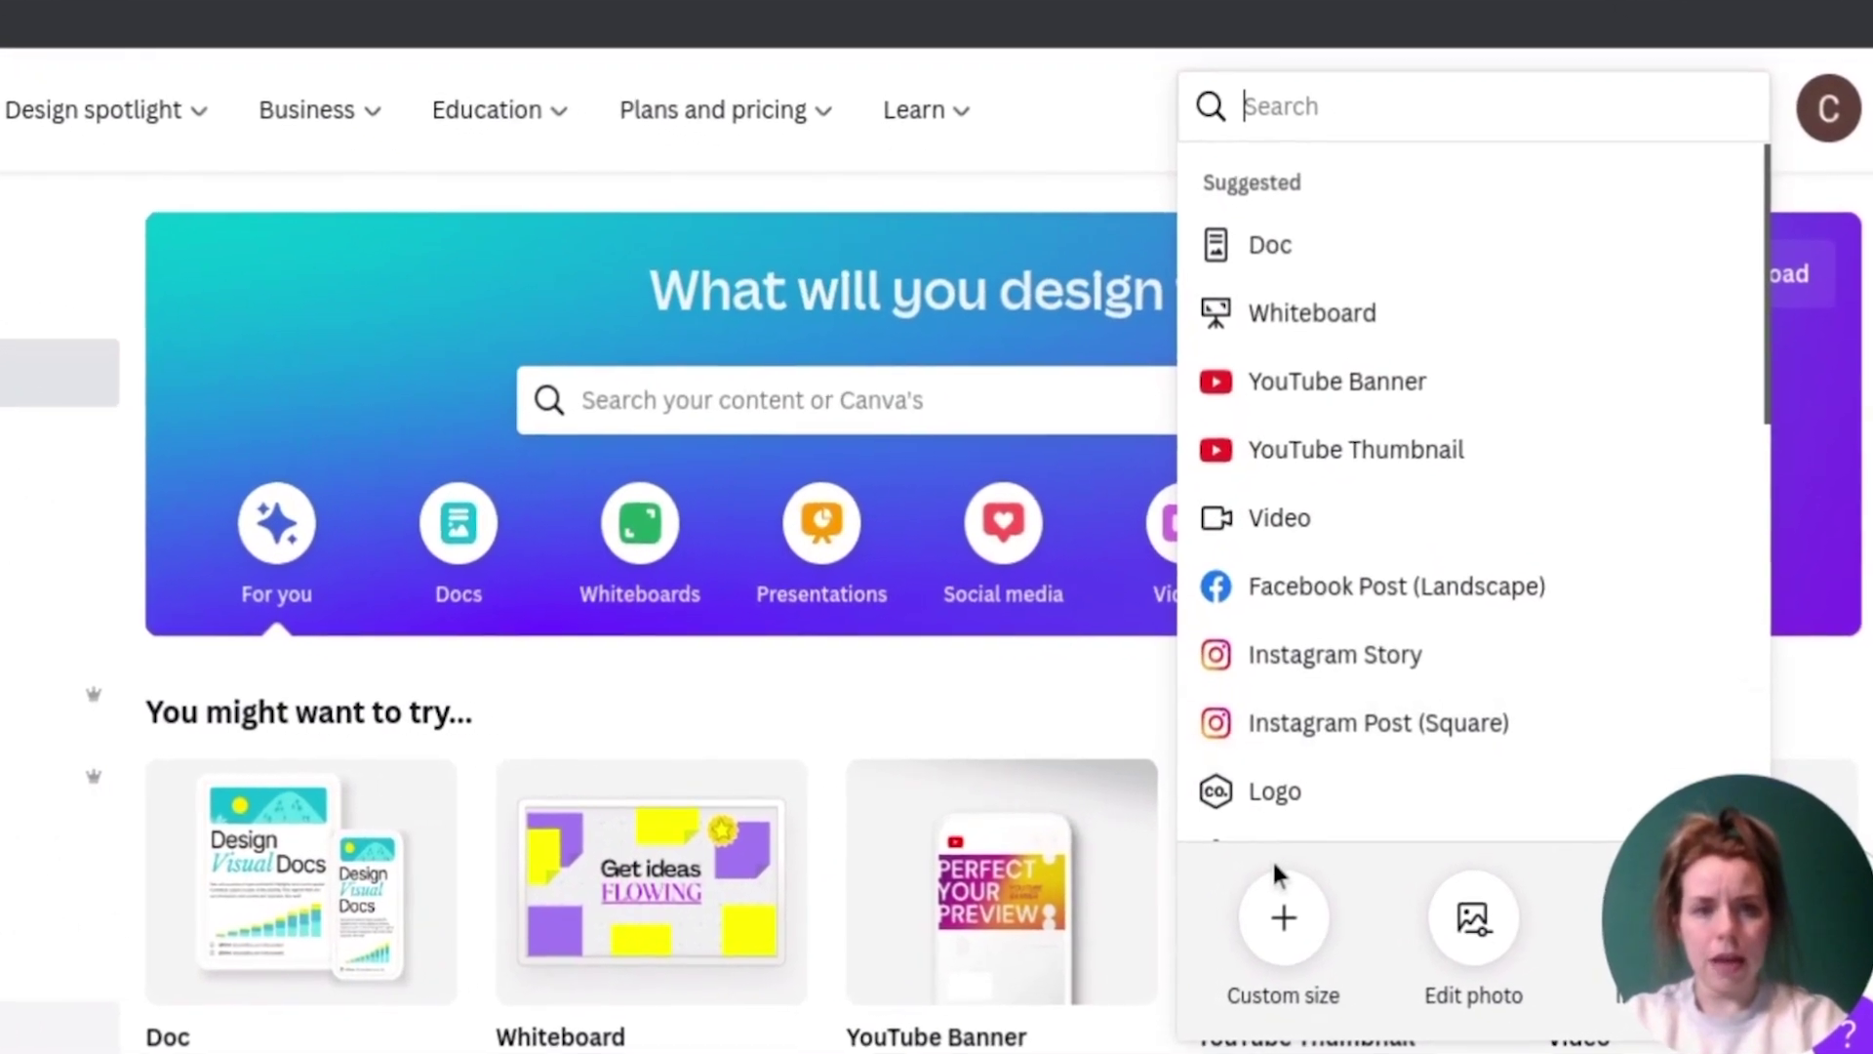
click(1260, 926)
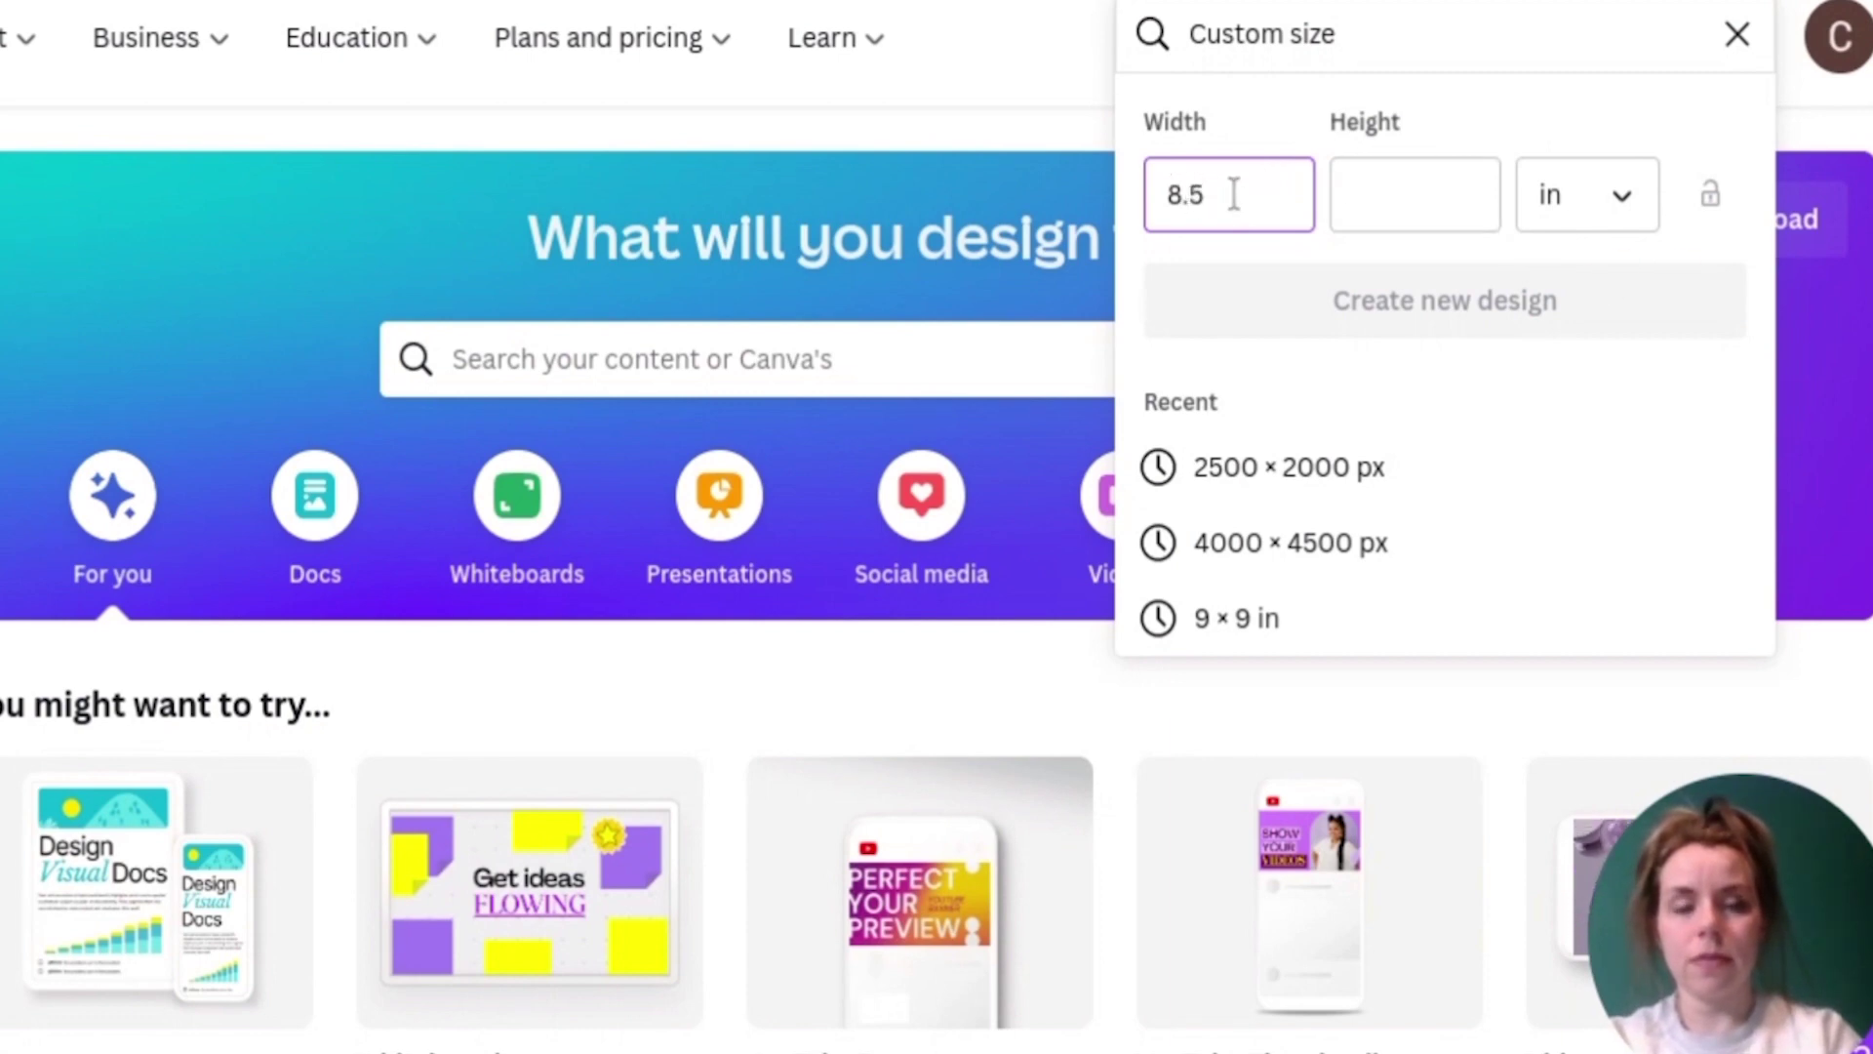
click(1359, 203)
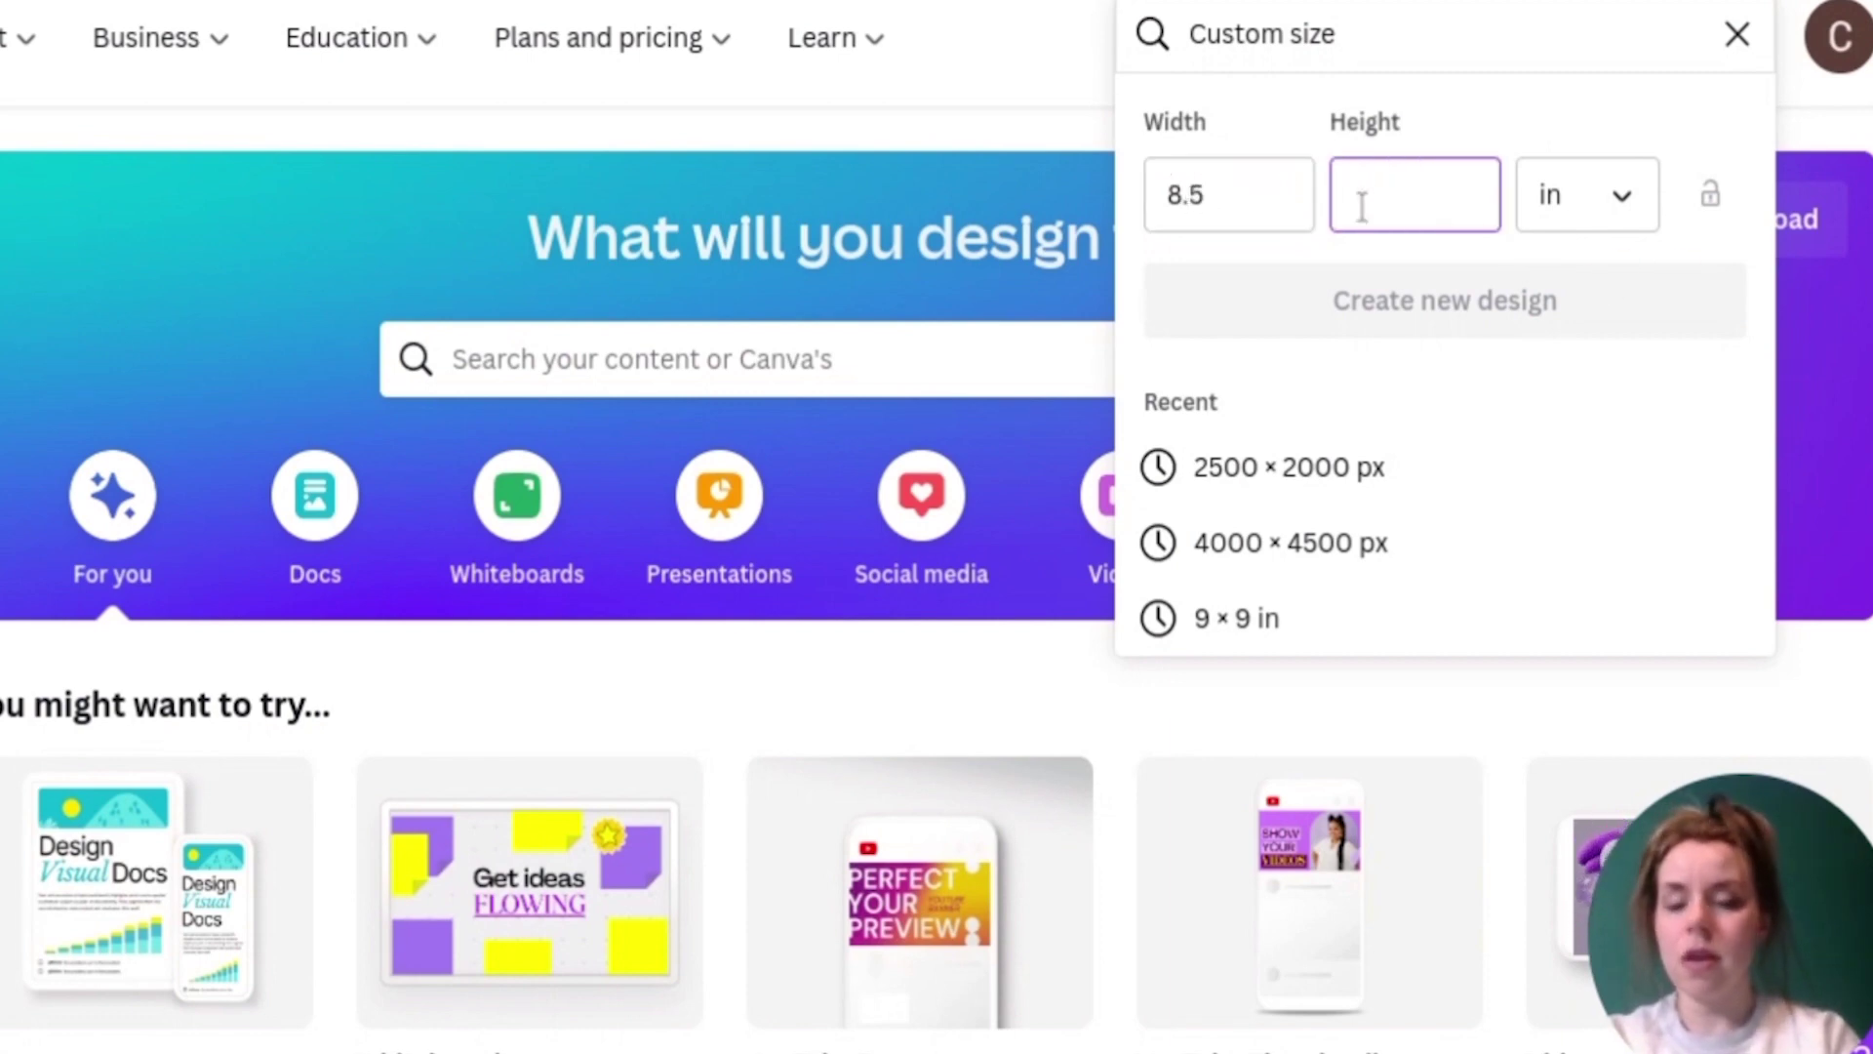
text(11)
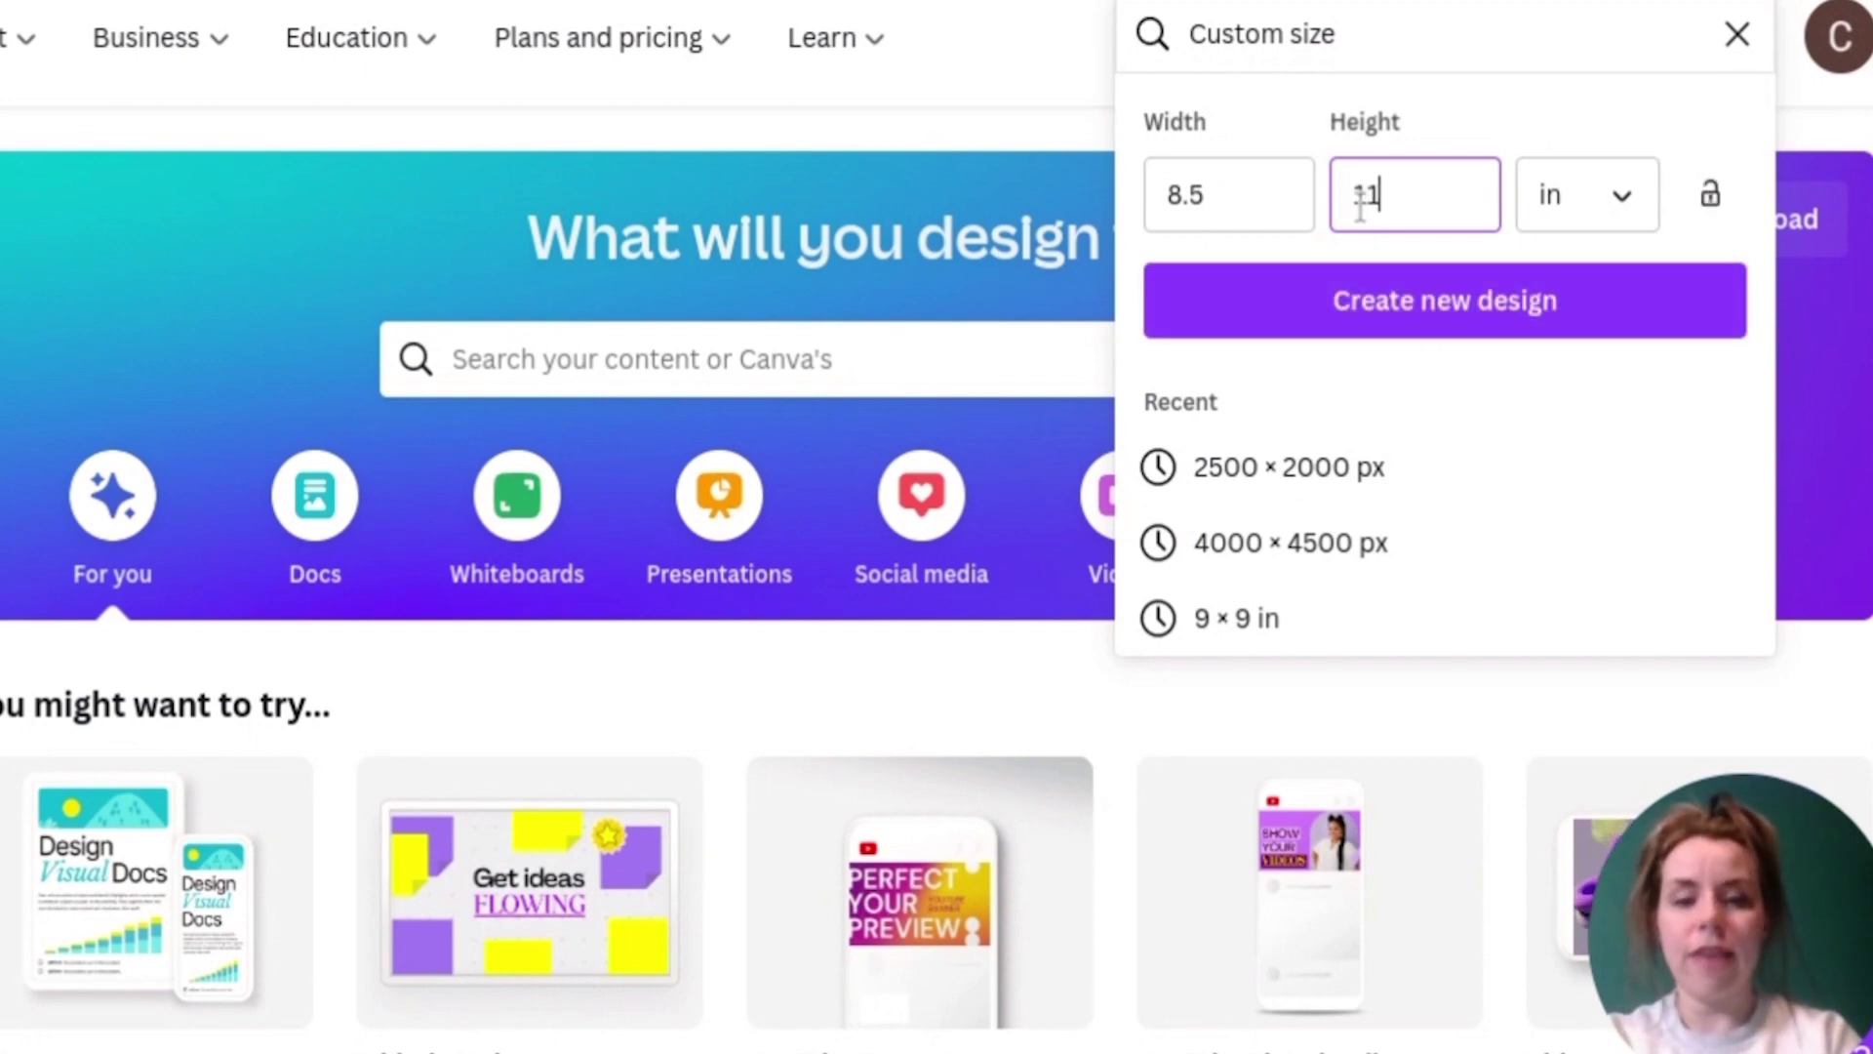
text(.75)
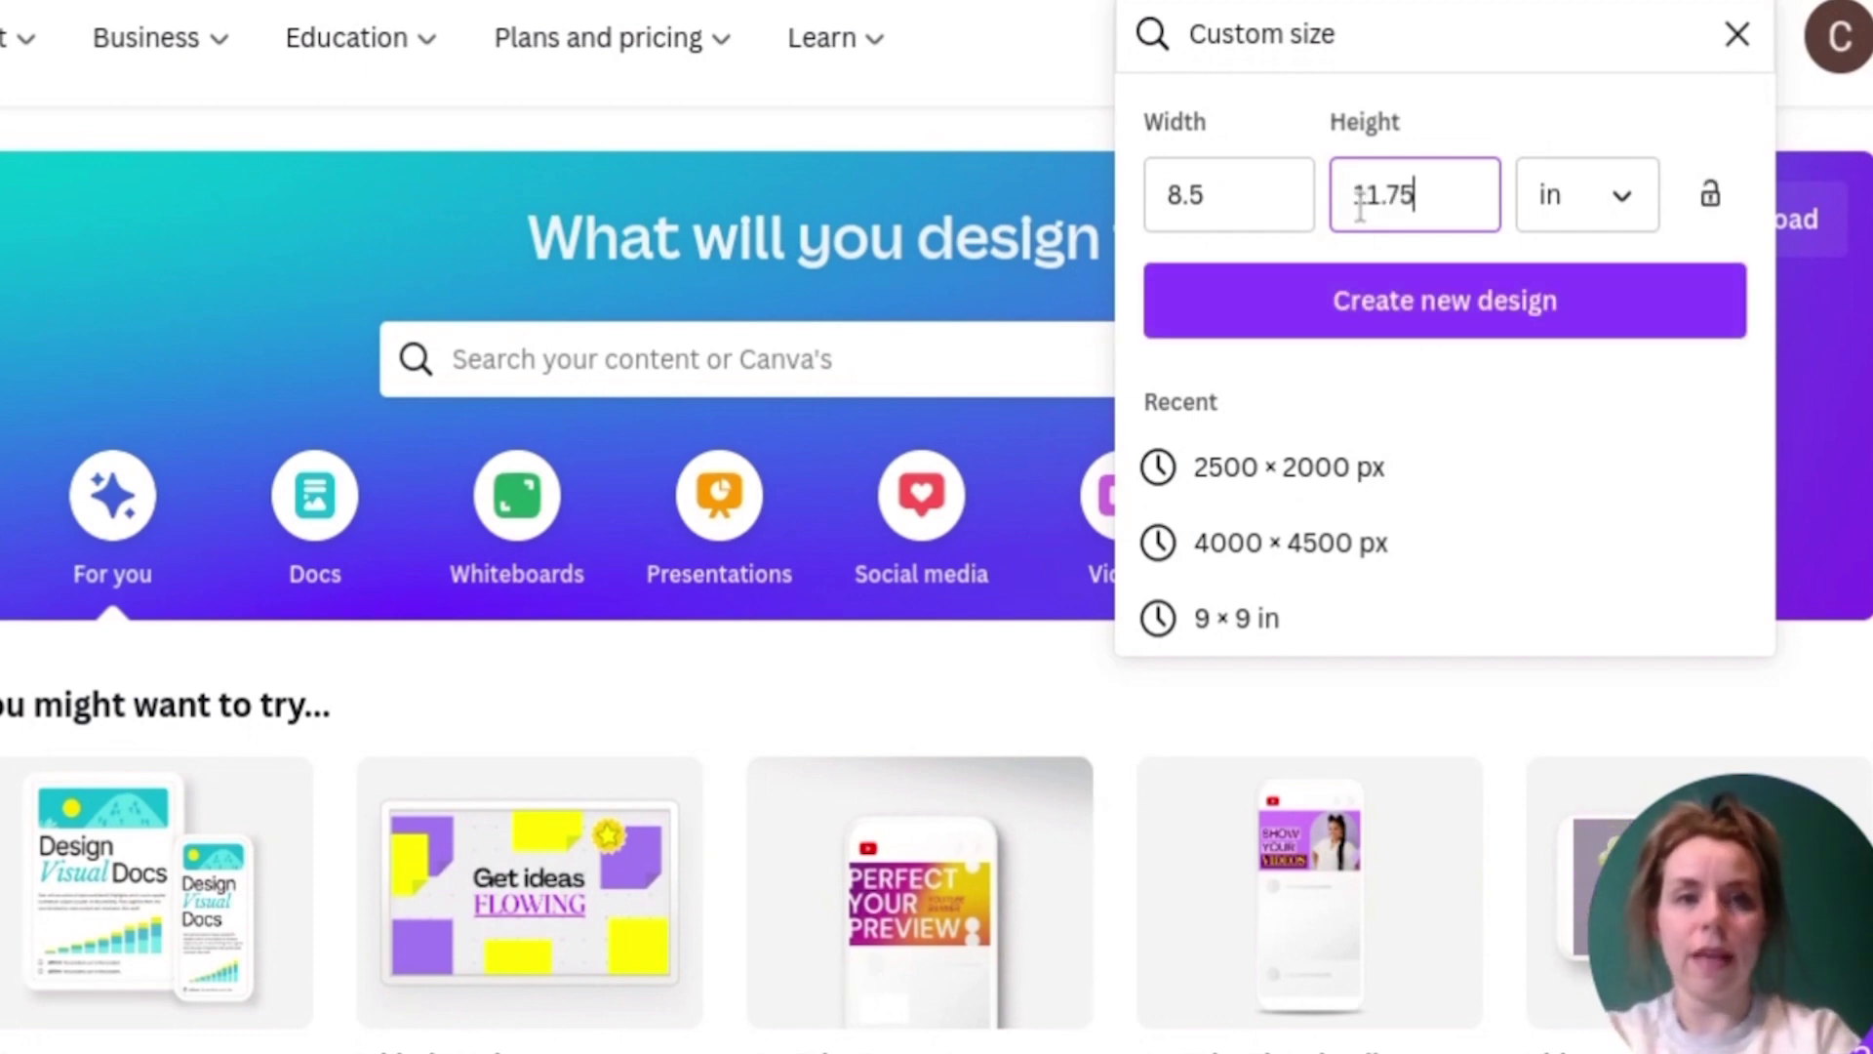
click(1544, 325)
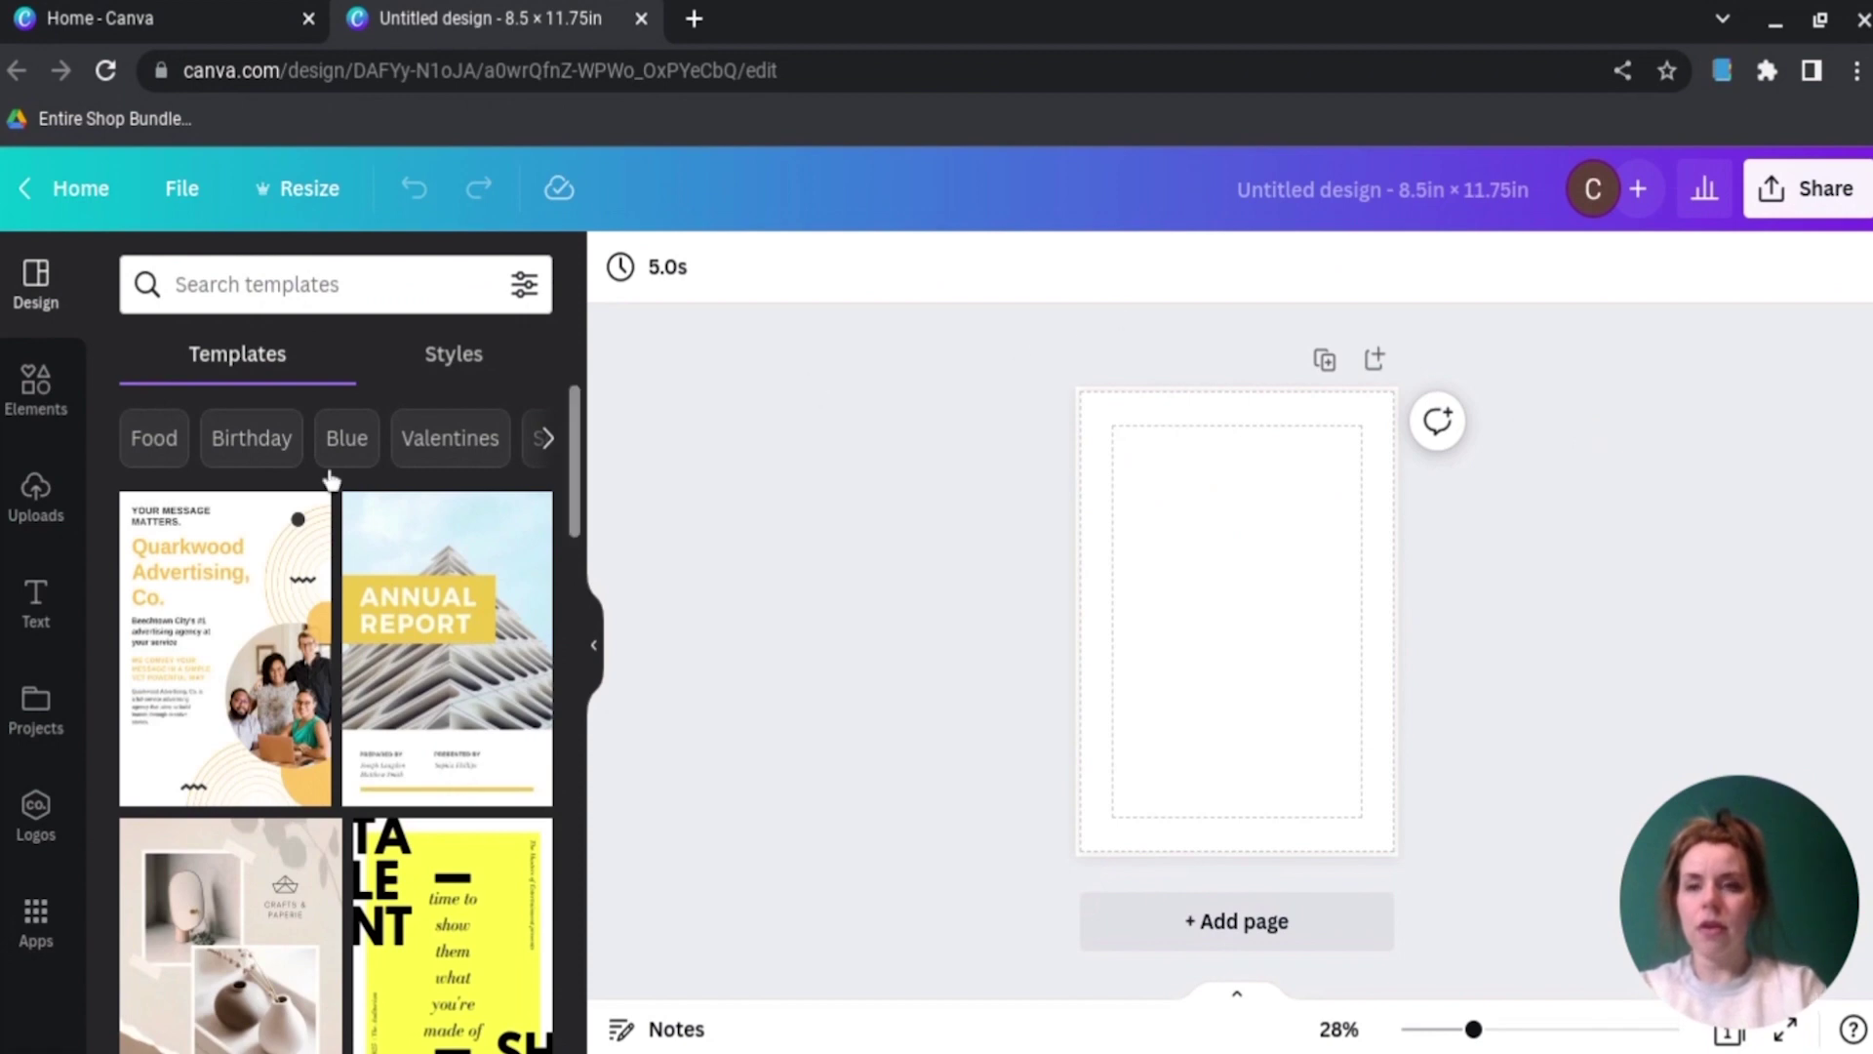
Step: Search the elements for "line drawing flower" and show all of the graphics results
click(37, 390)
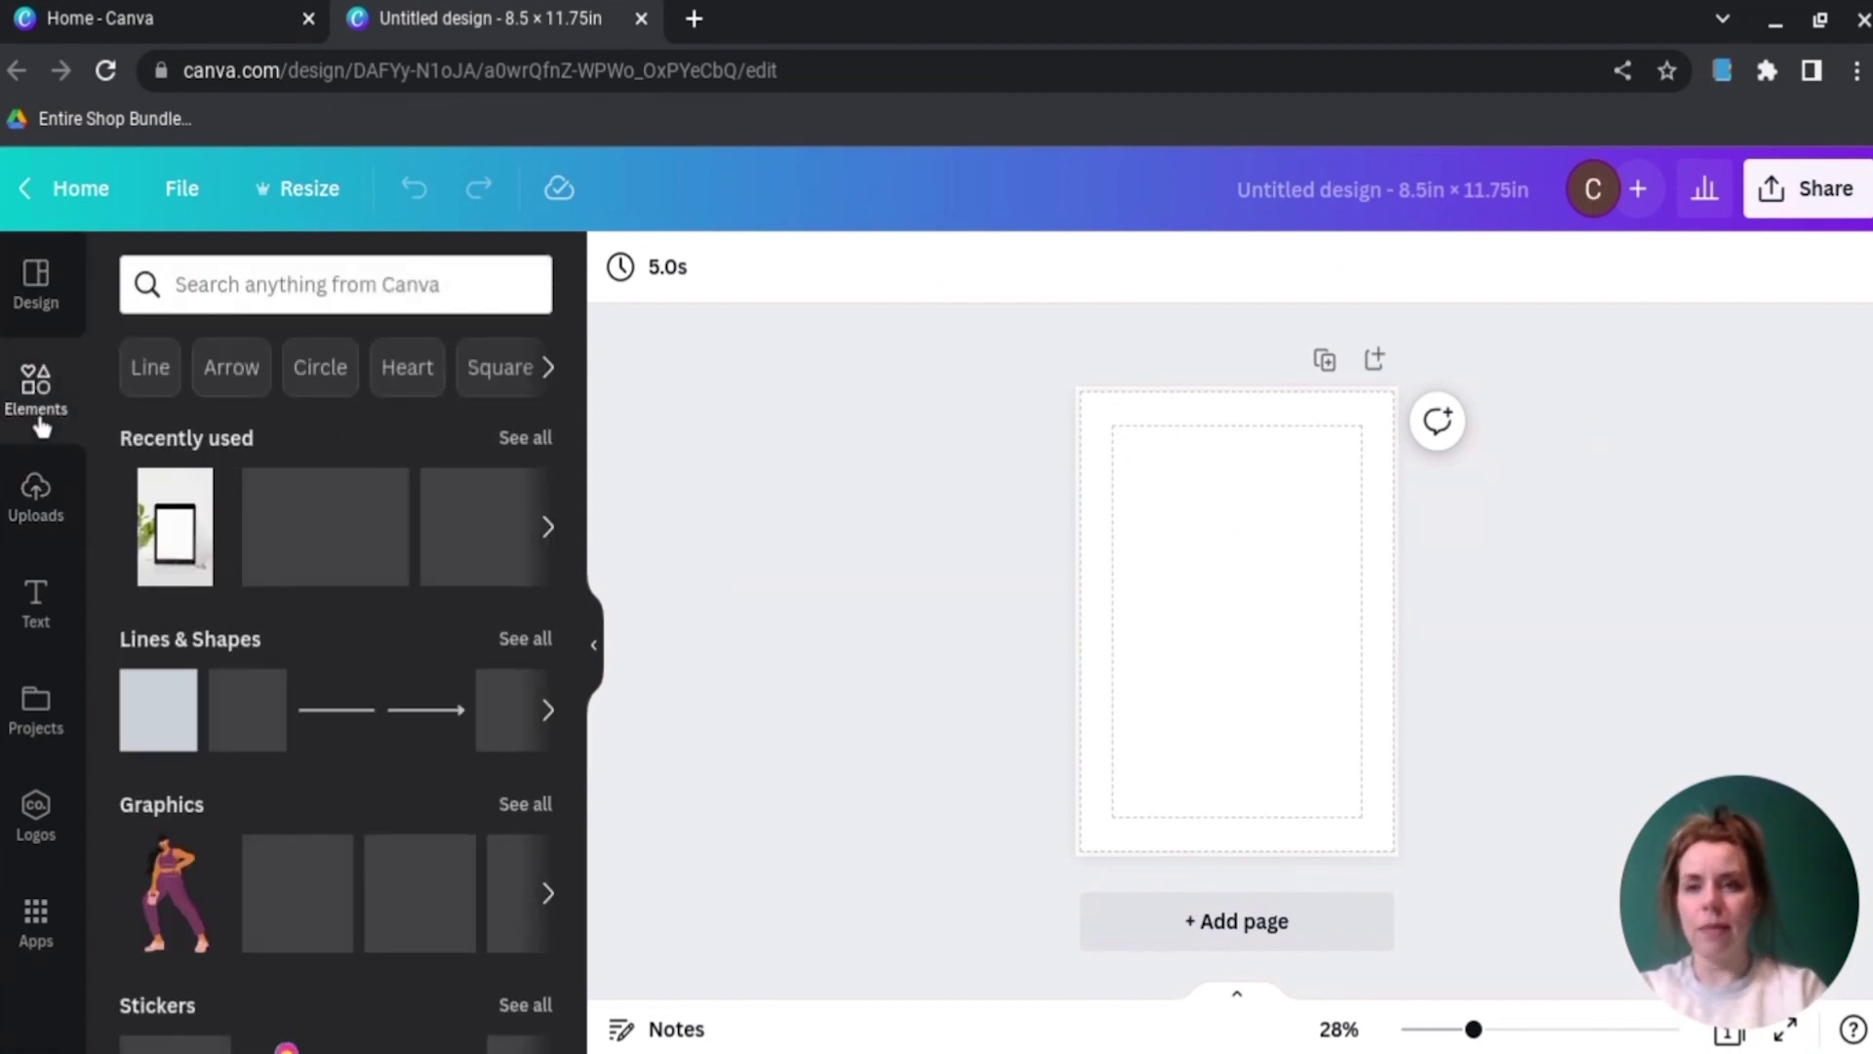
click(210, 297)
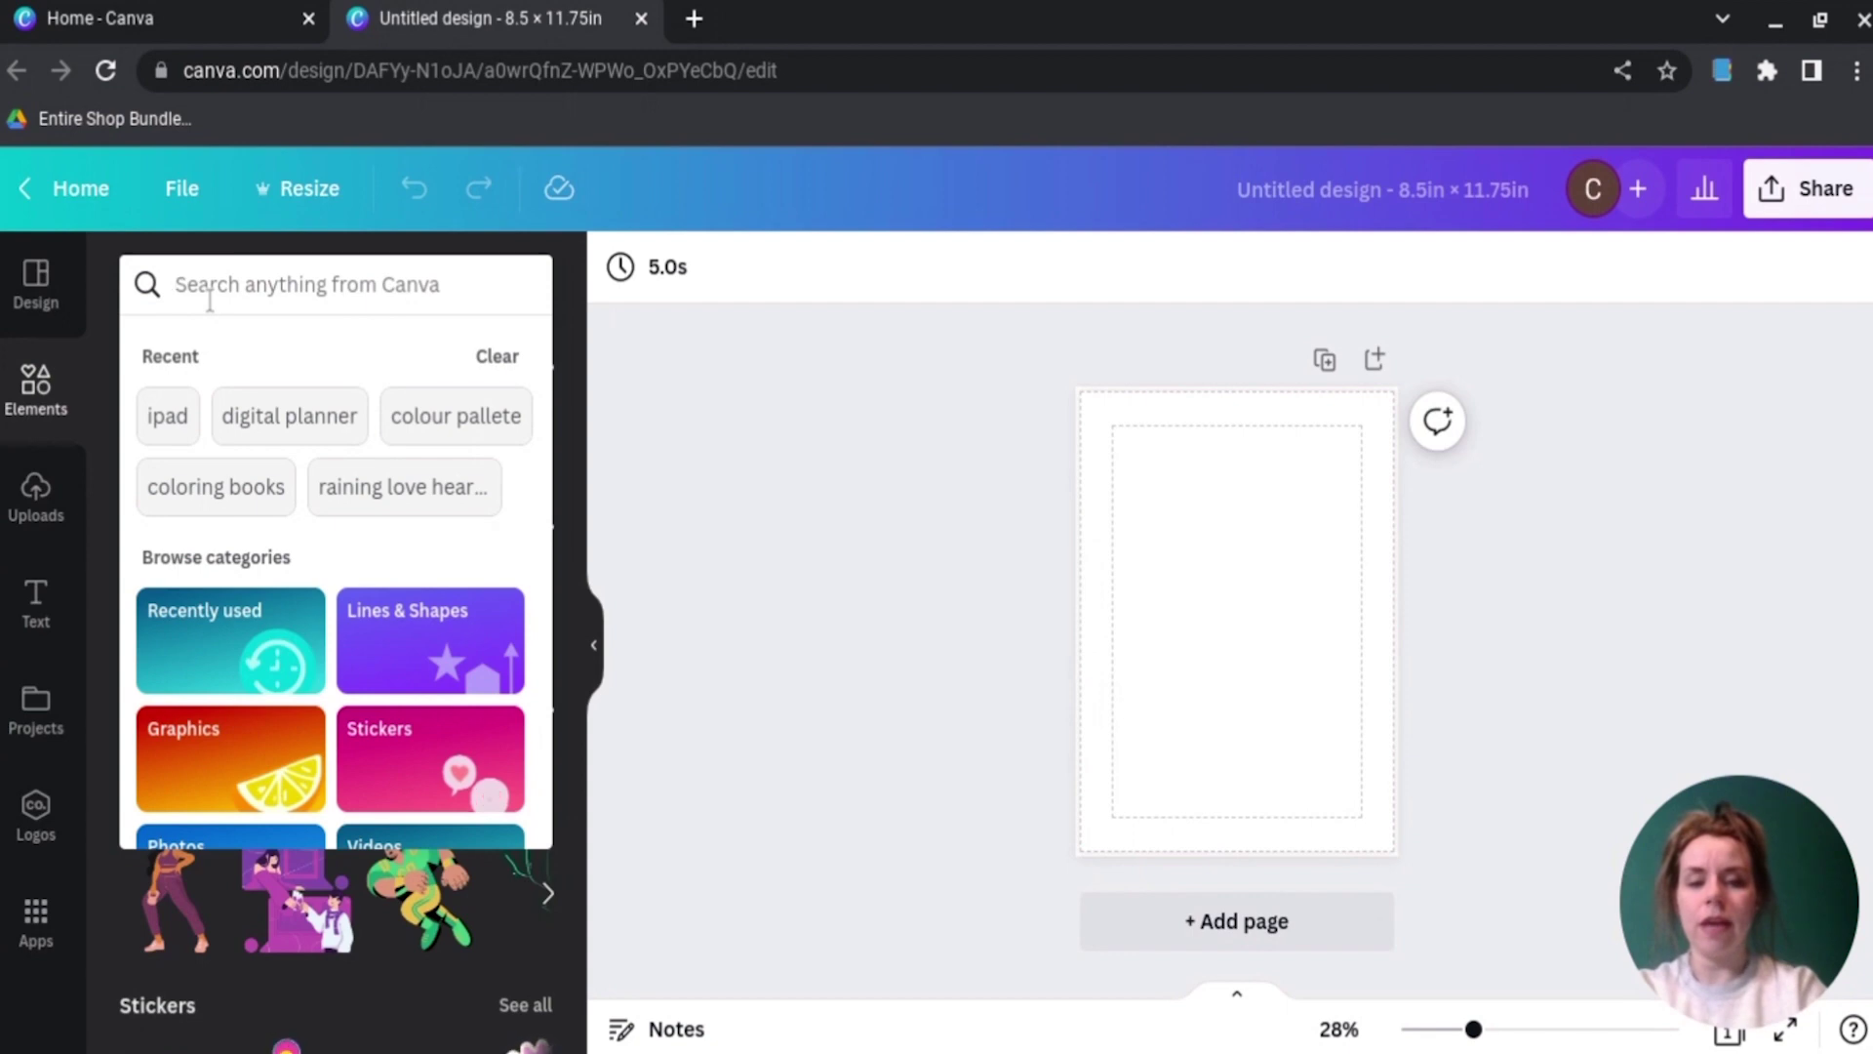
text(line)
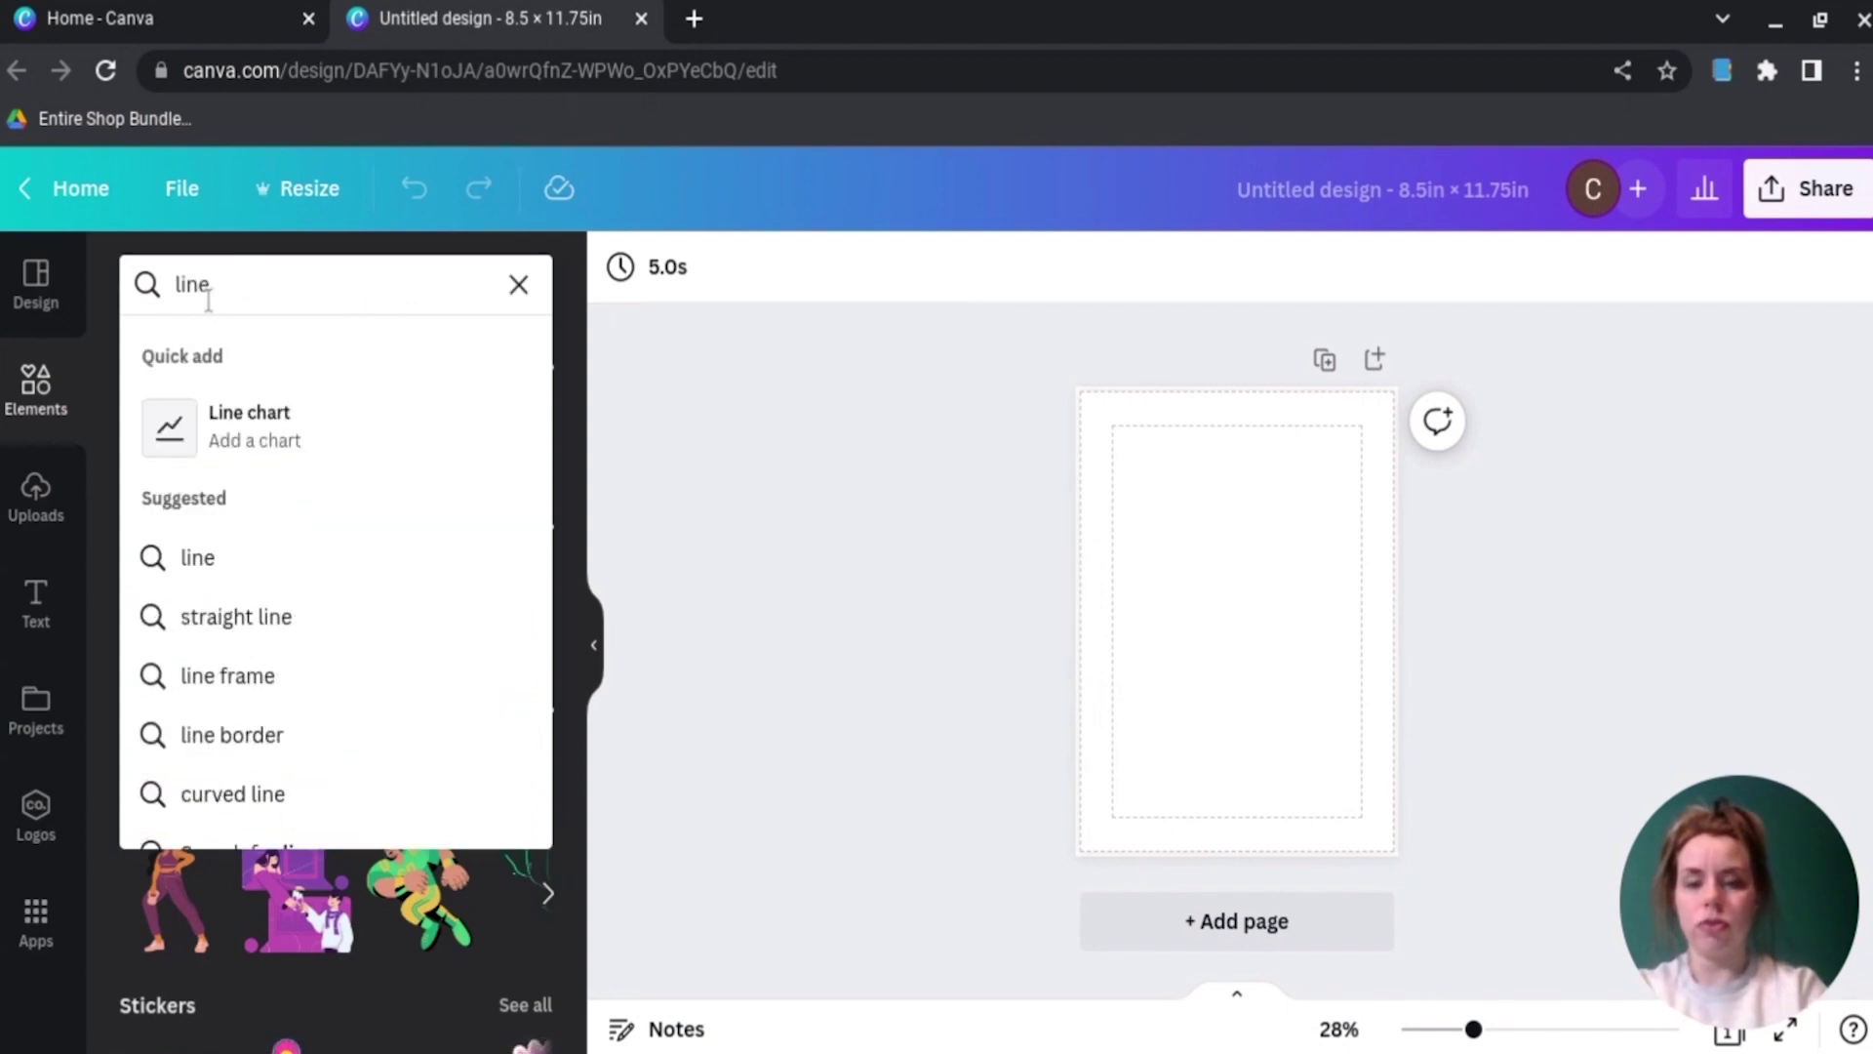
text( drawi)
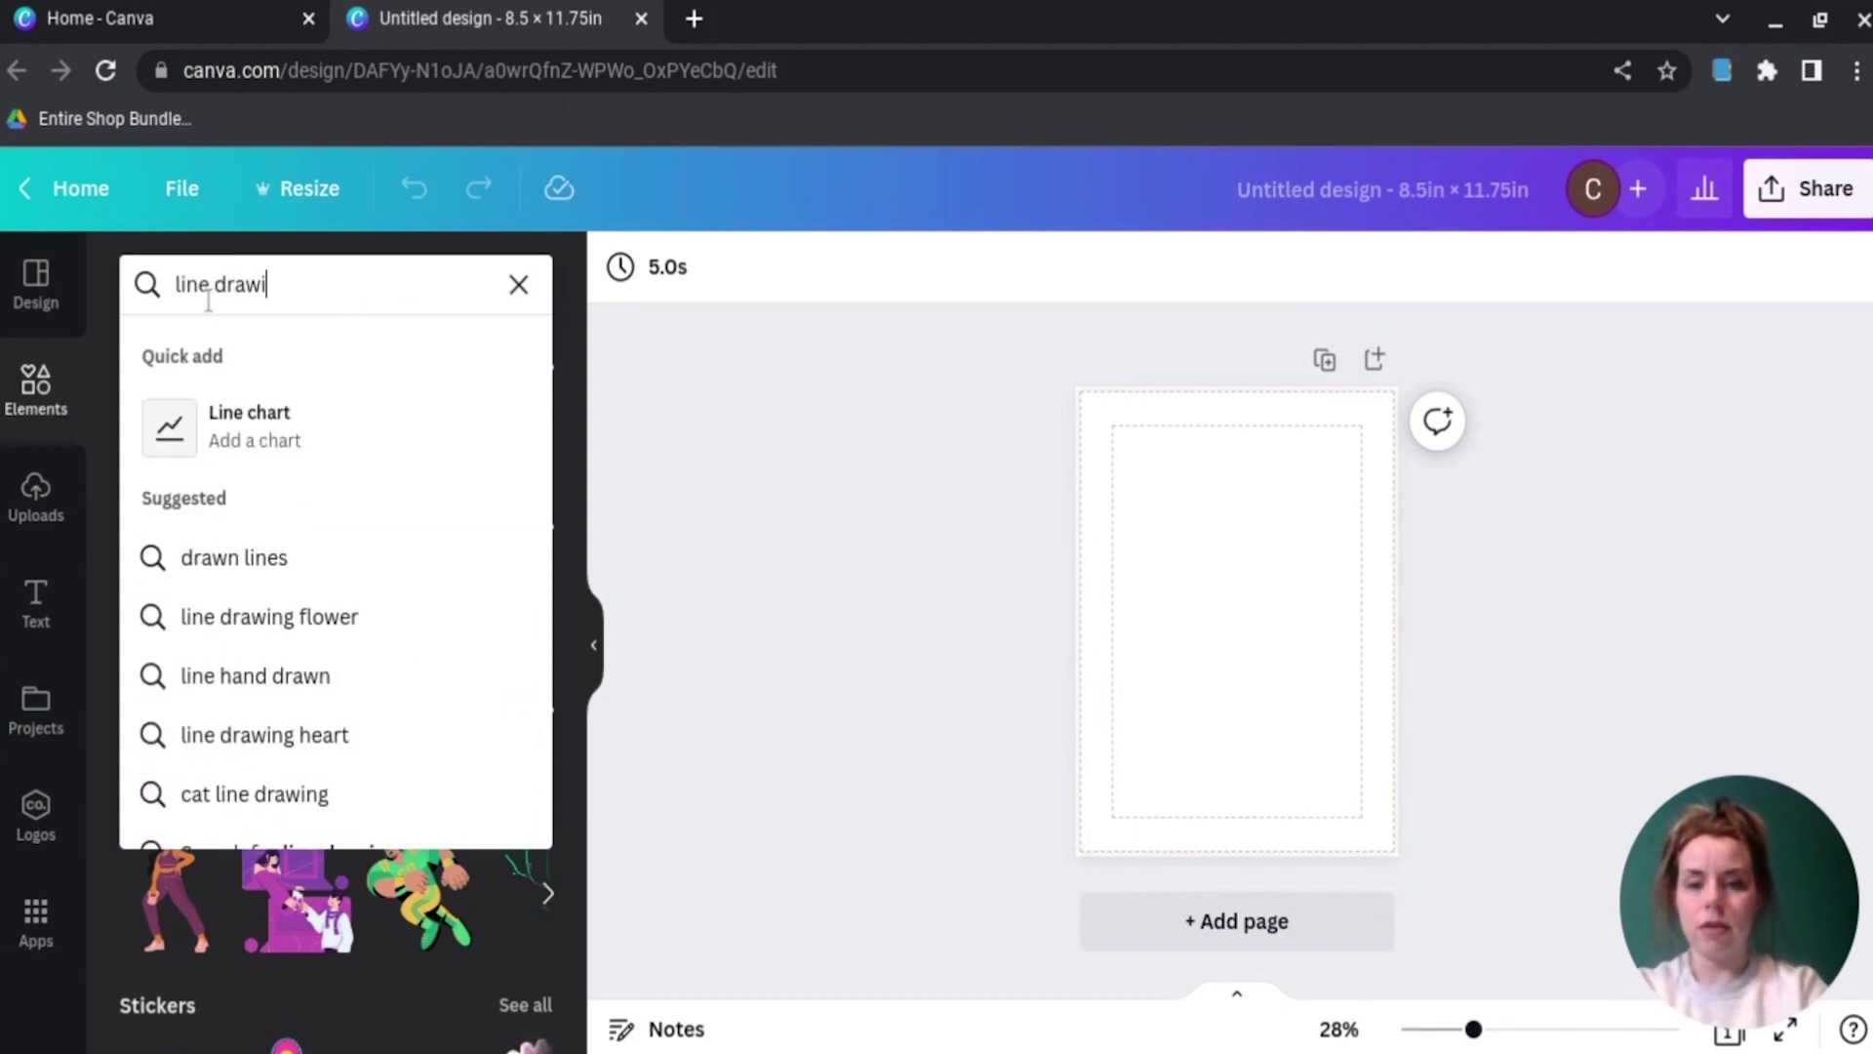
text(ng flow)
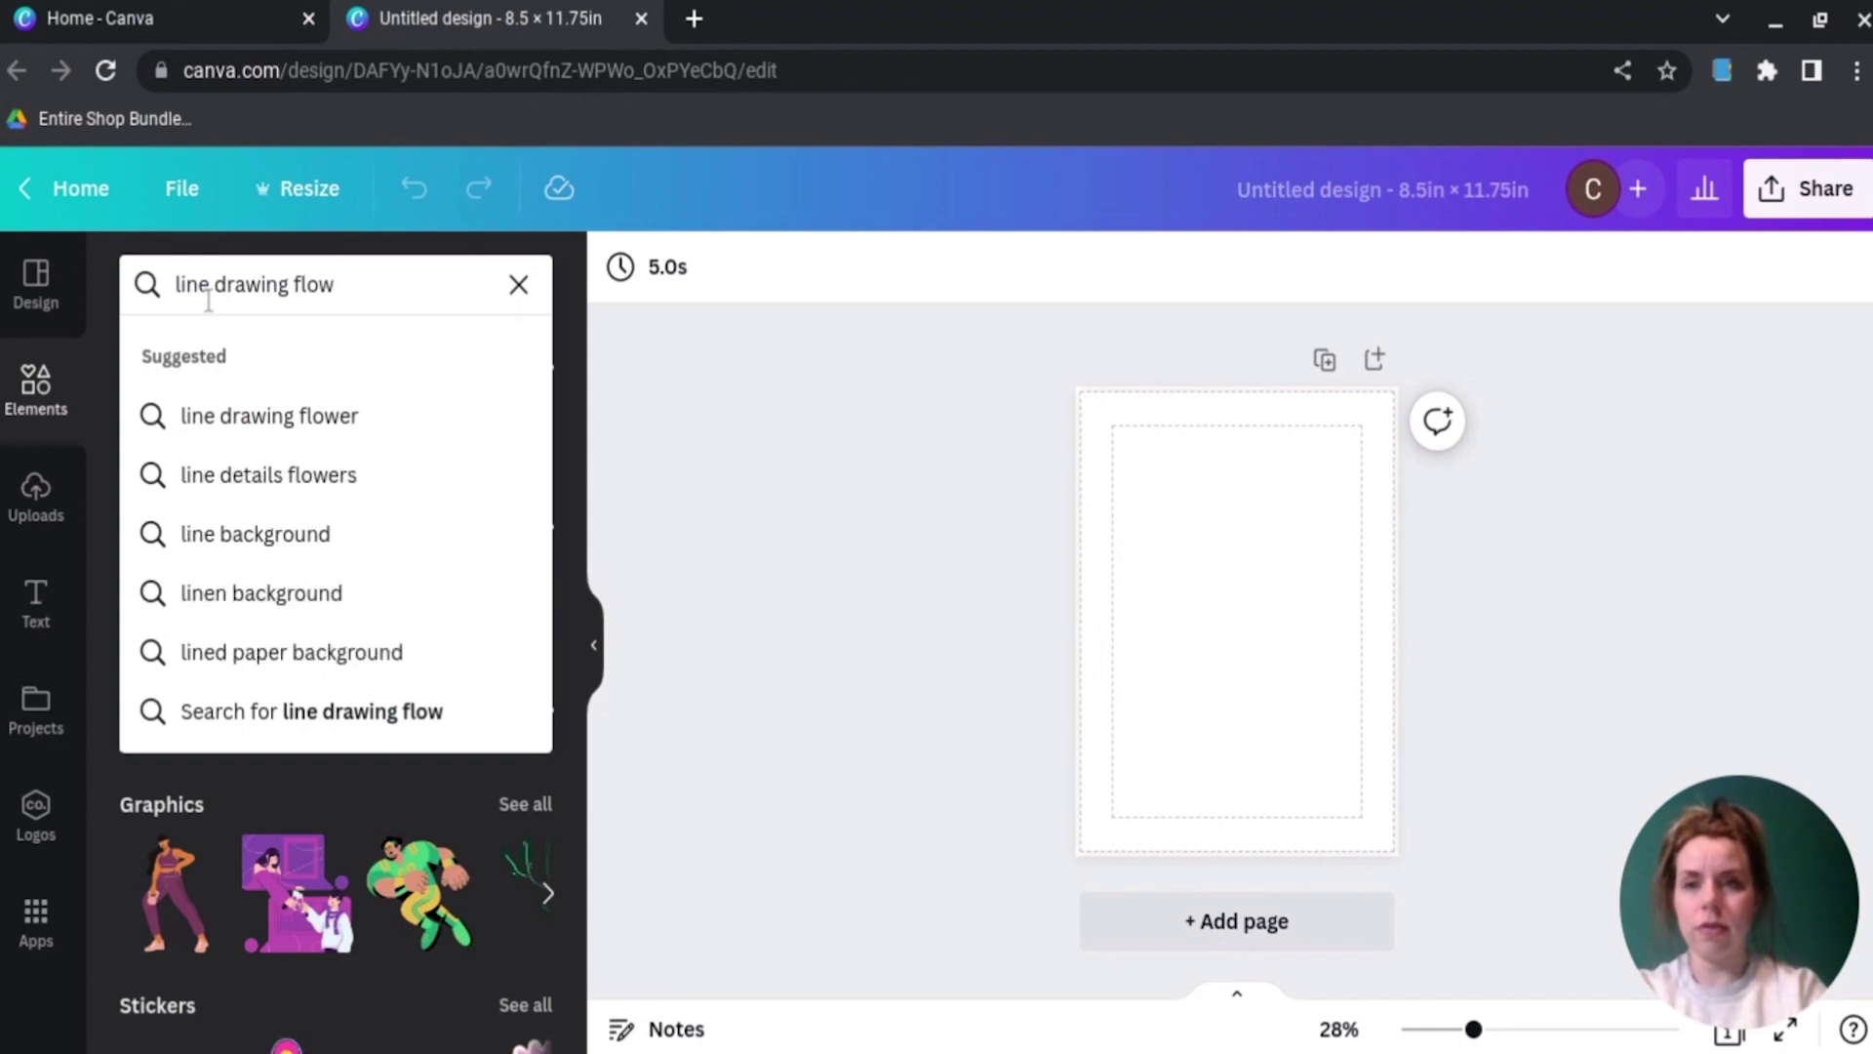
key(Down)
key(Return)
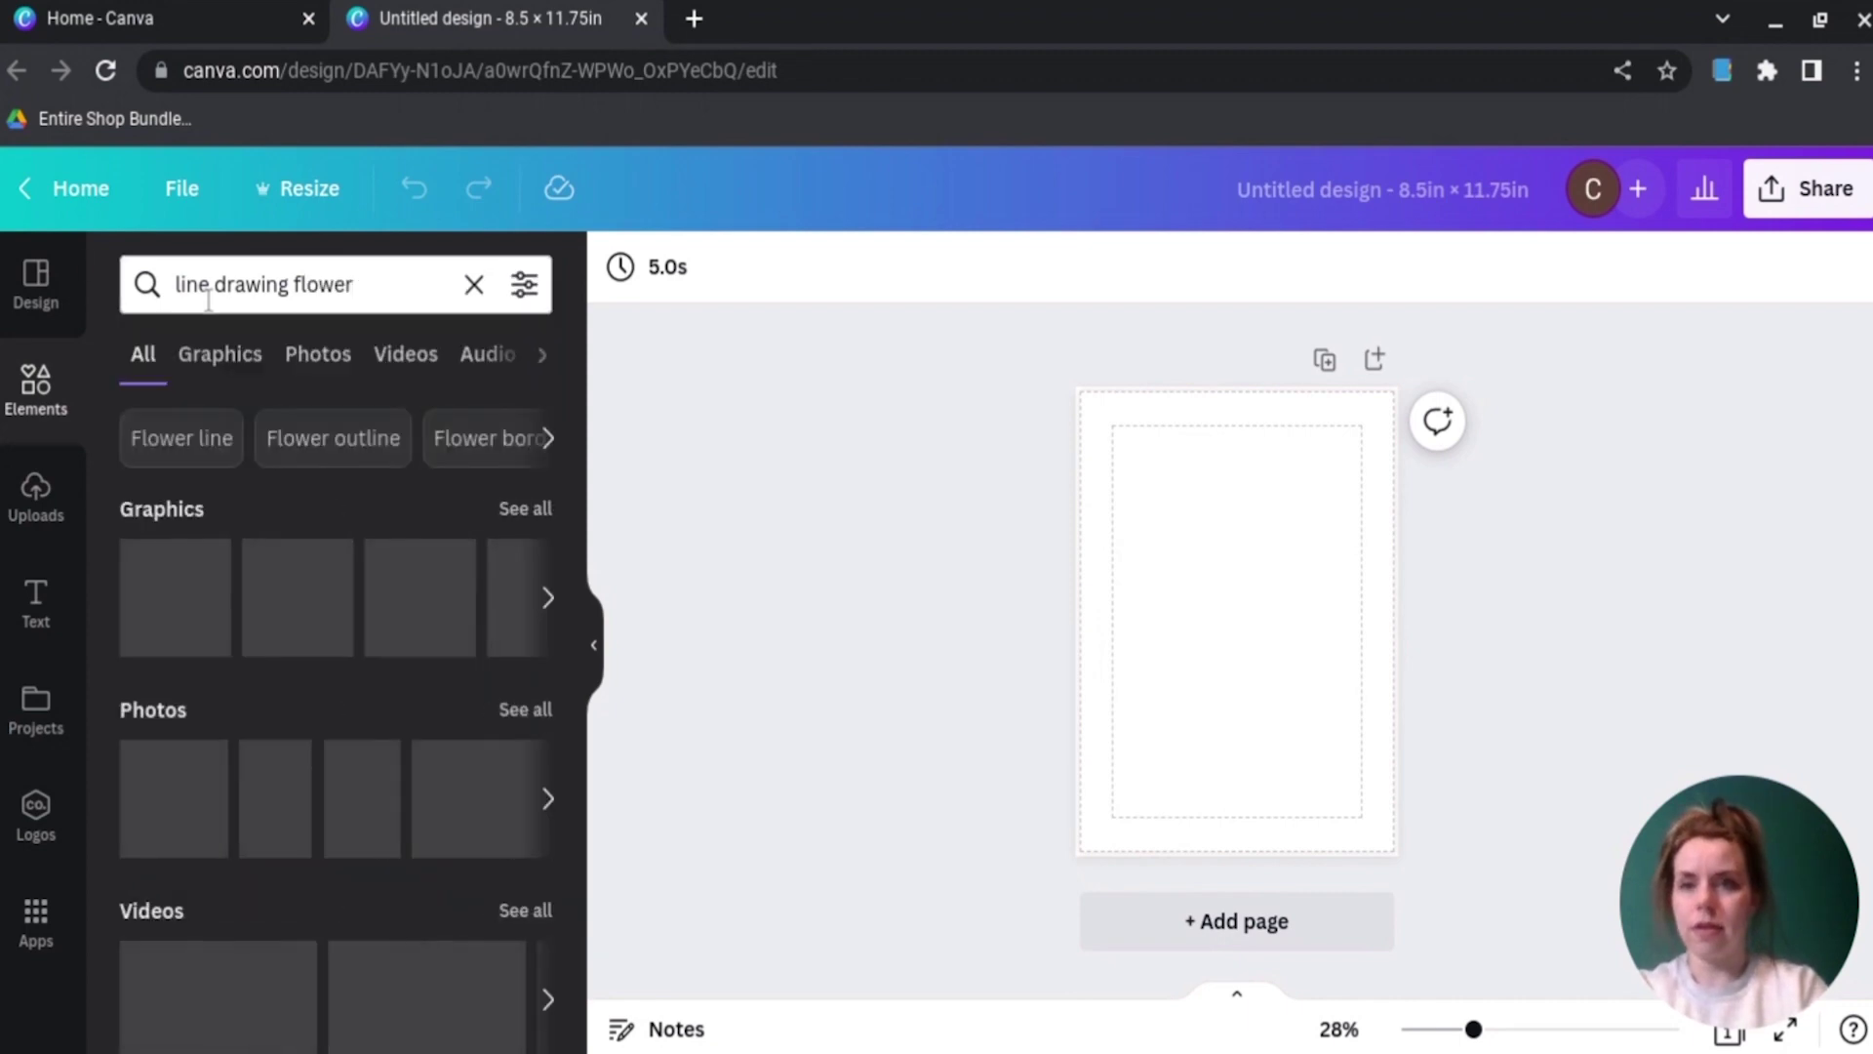
click(527, 510)
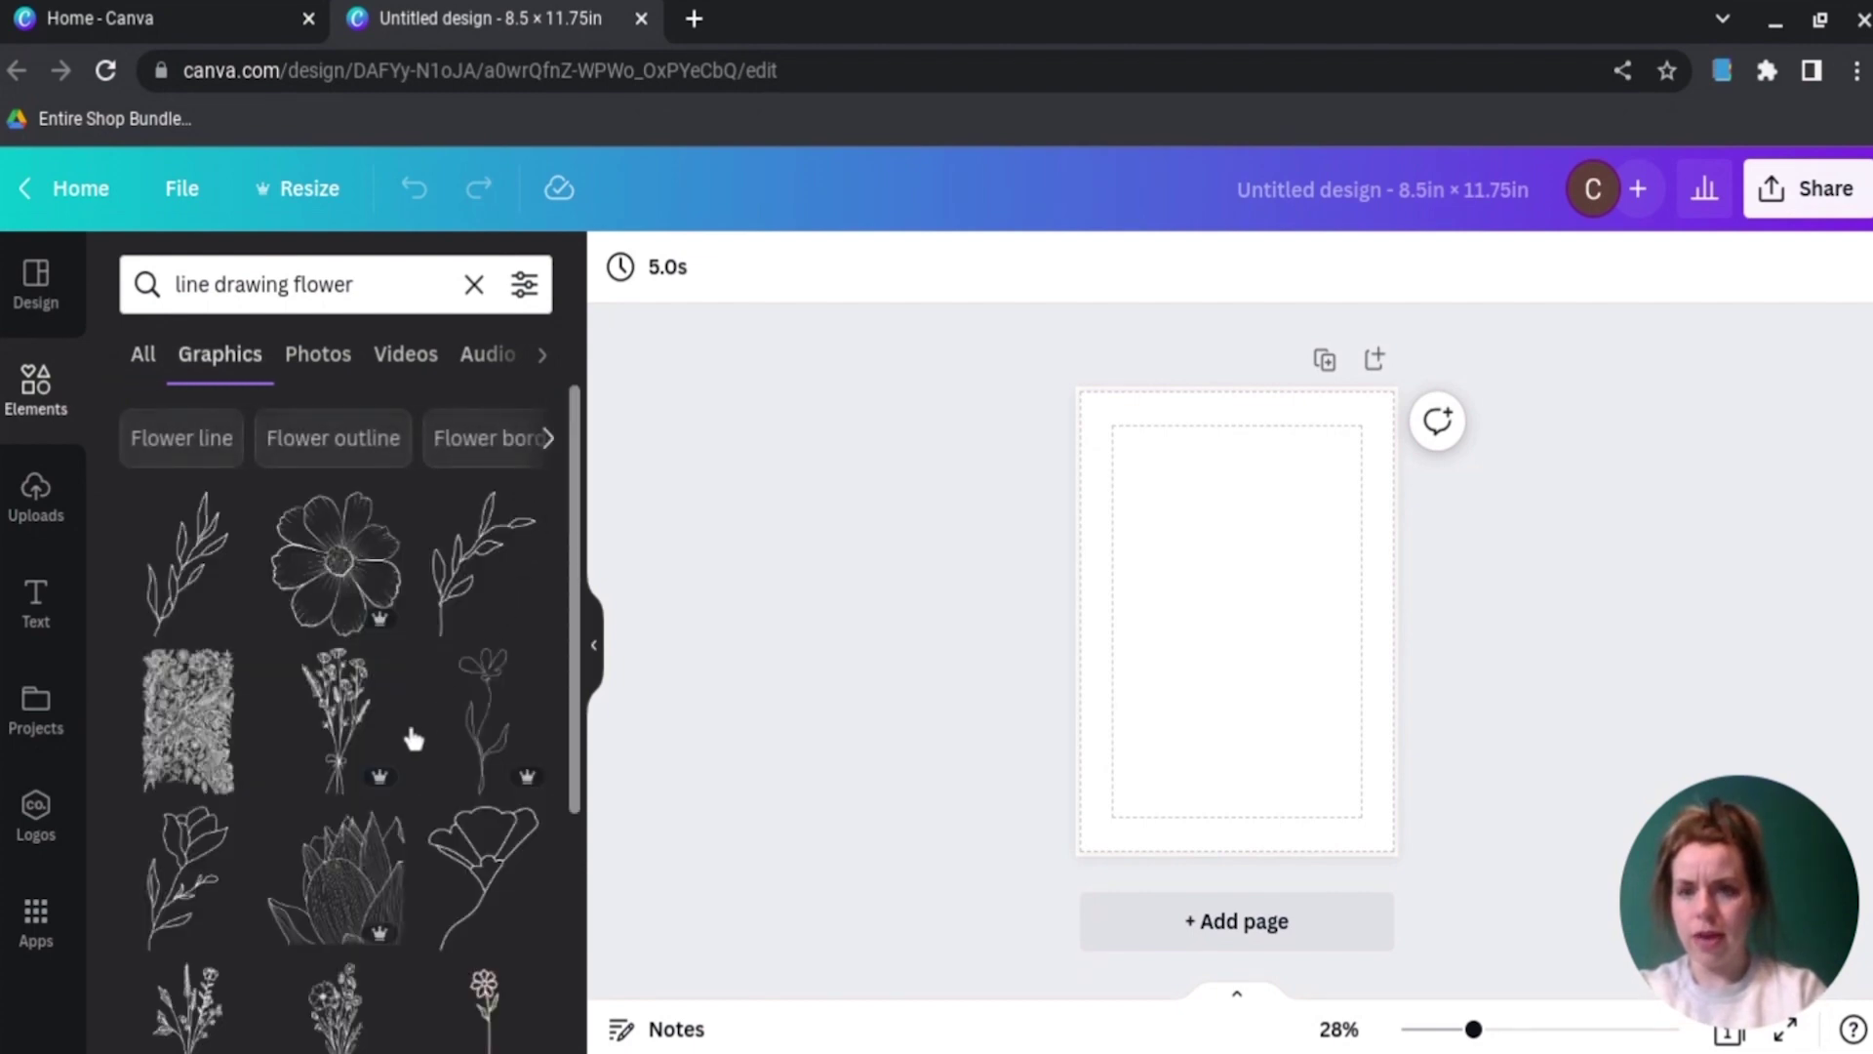
Step: Add the line drawing of a woman with flowers covering her head and her hand at her chin to page 1
scroll(410, 736, down, 3)
scroll(414, 738, down, 2)
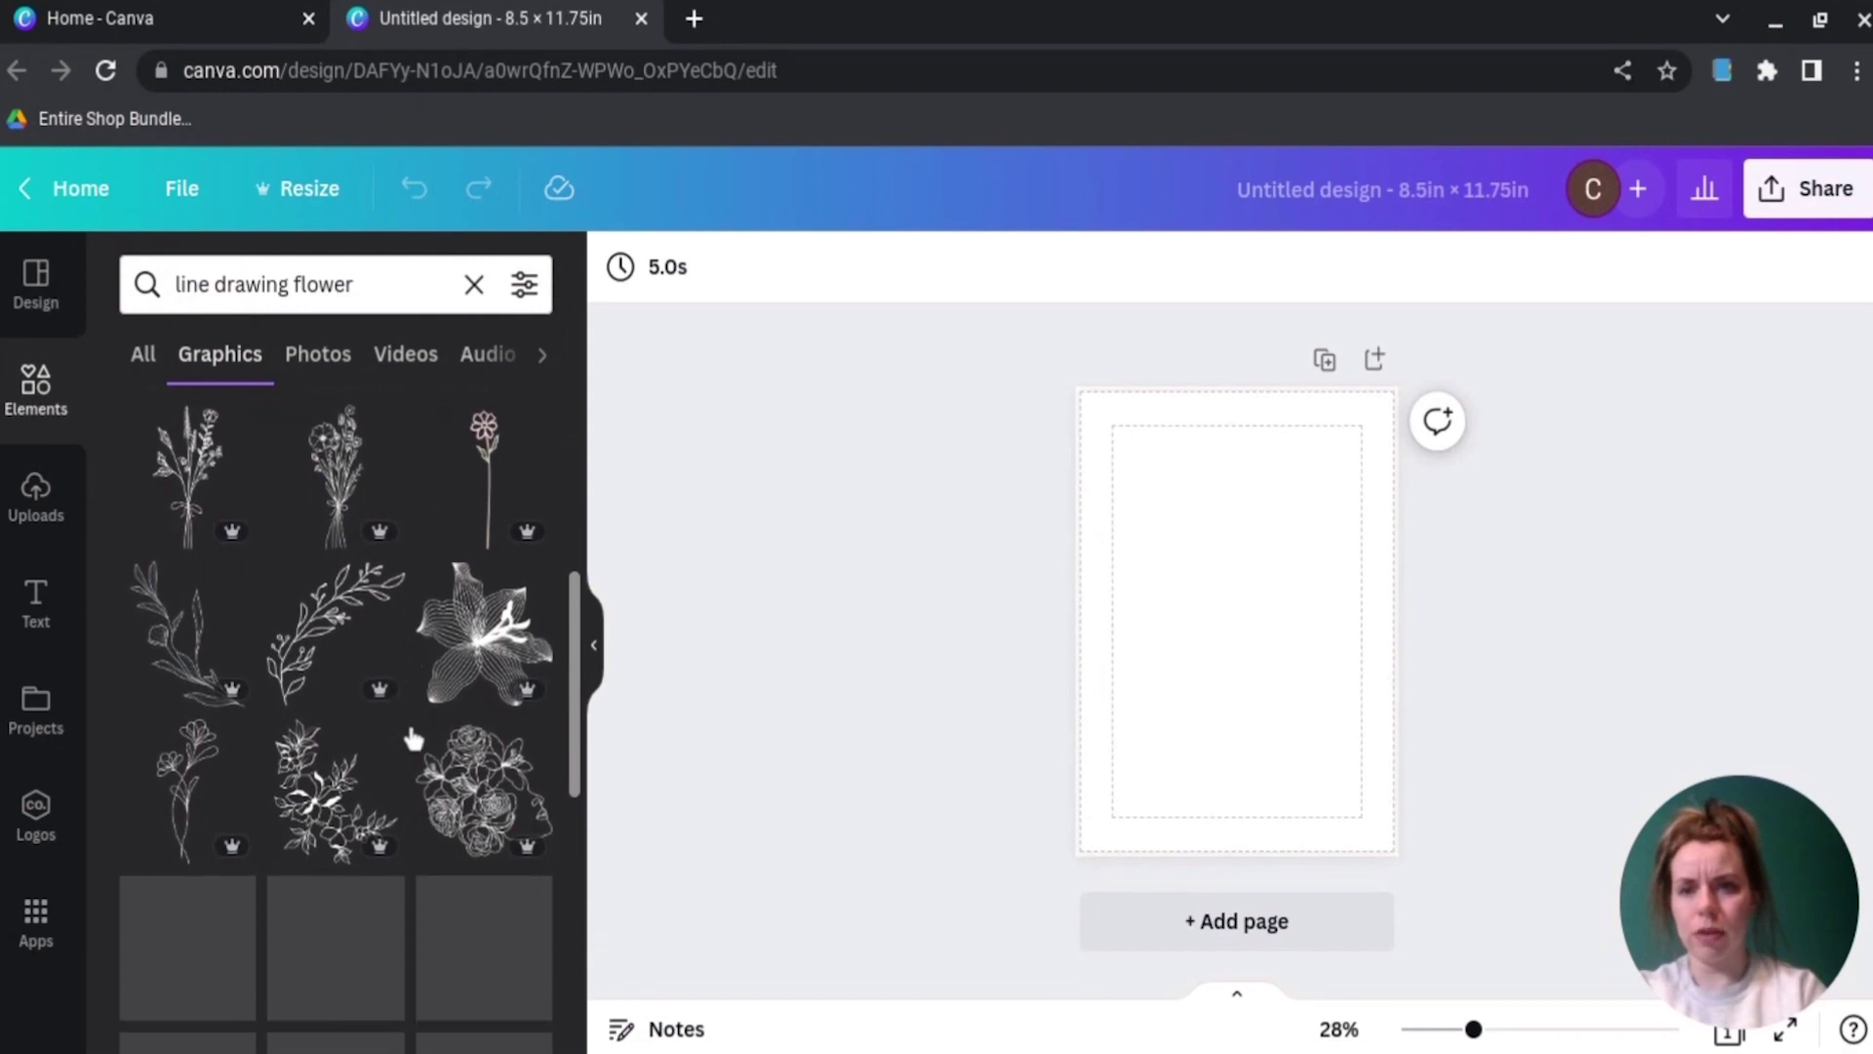
scroll(414, 739, down, 1)
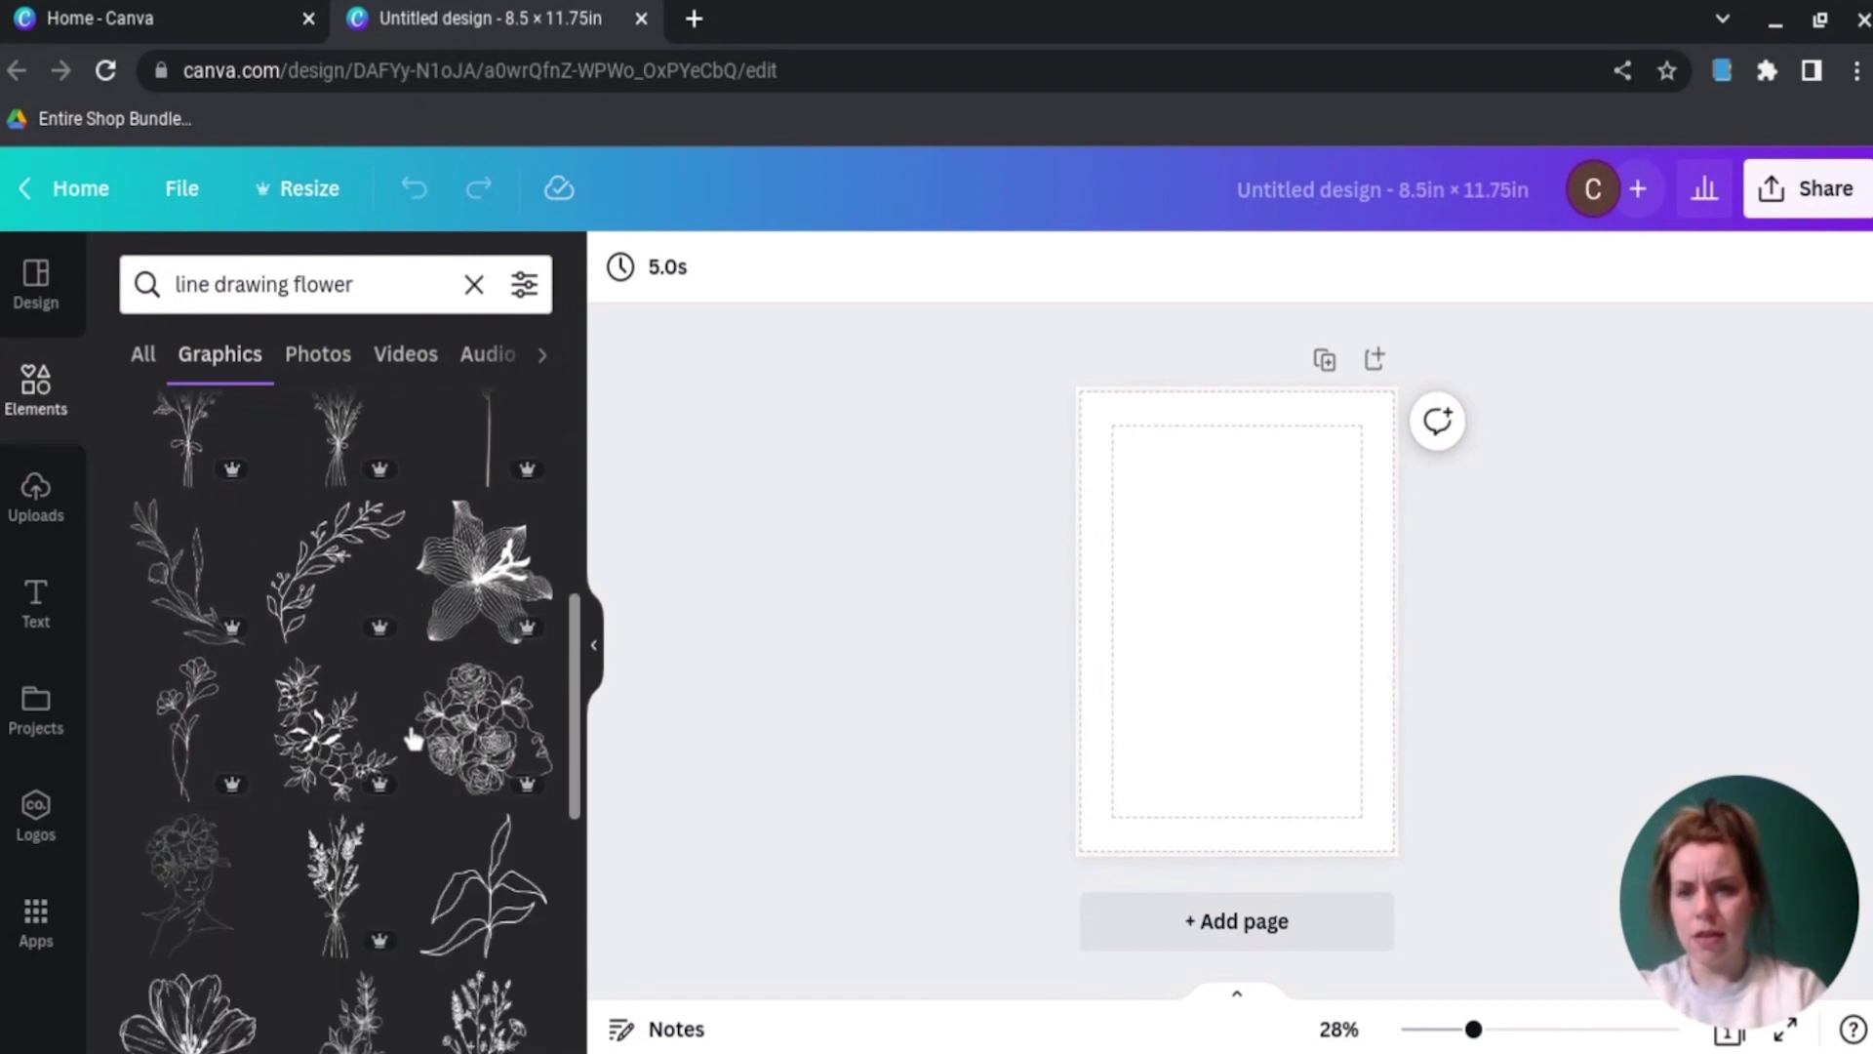
click(178, 930)
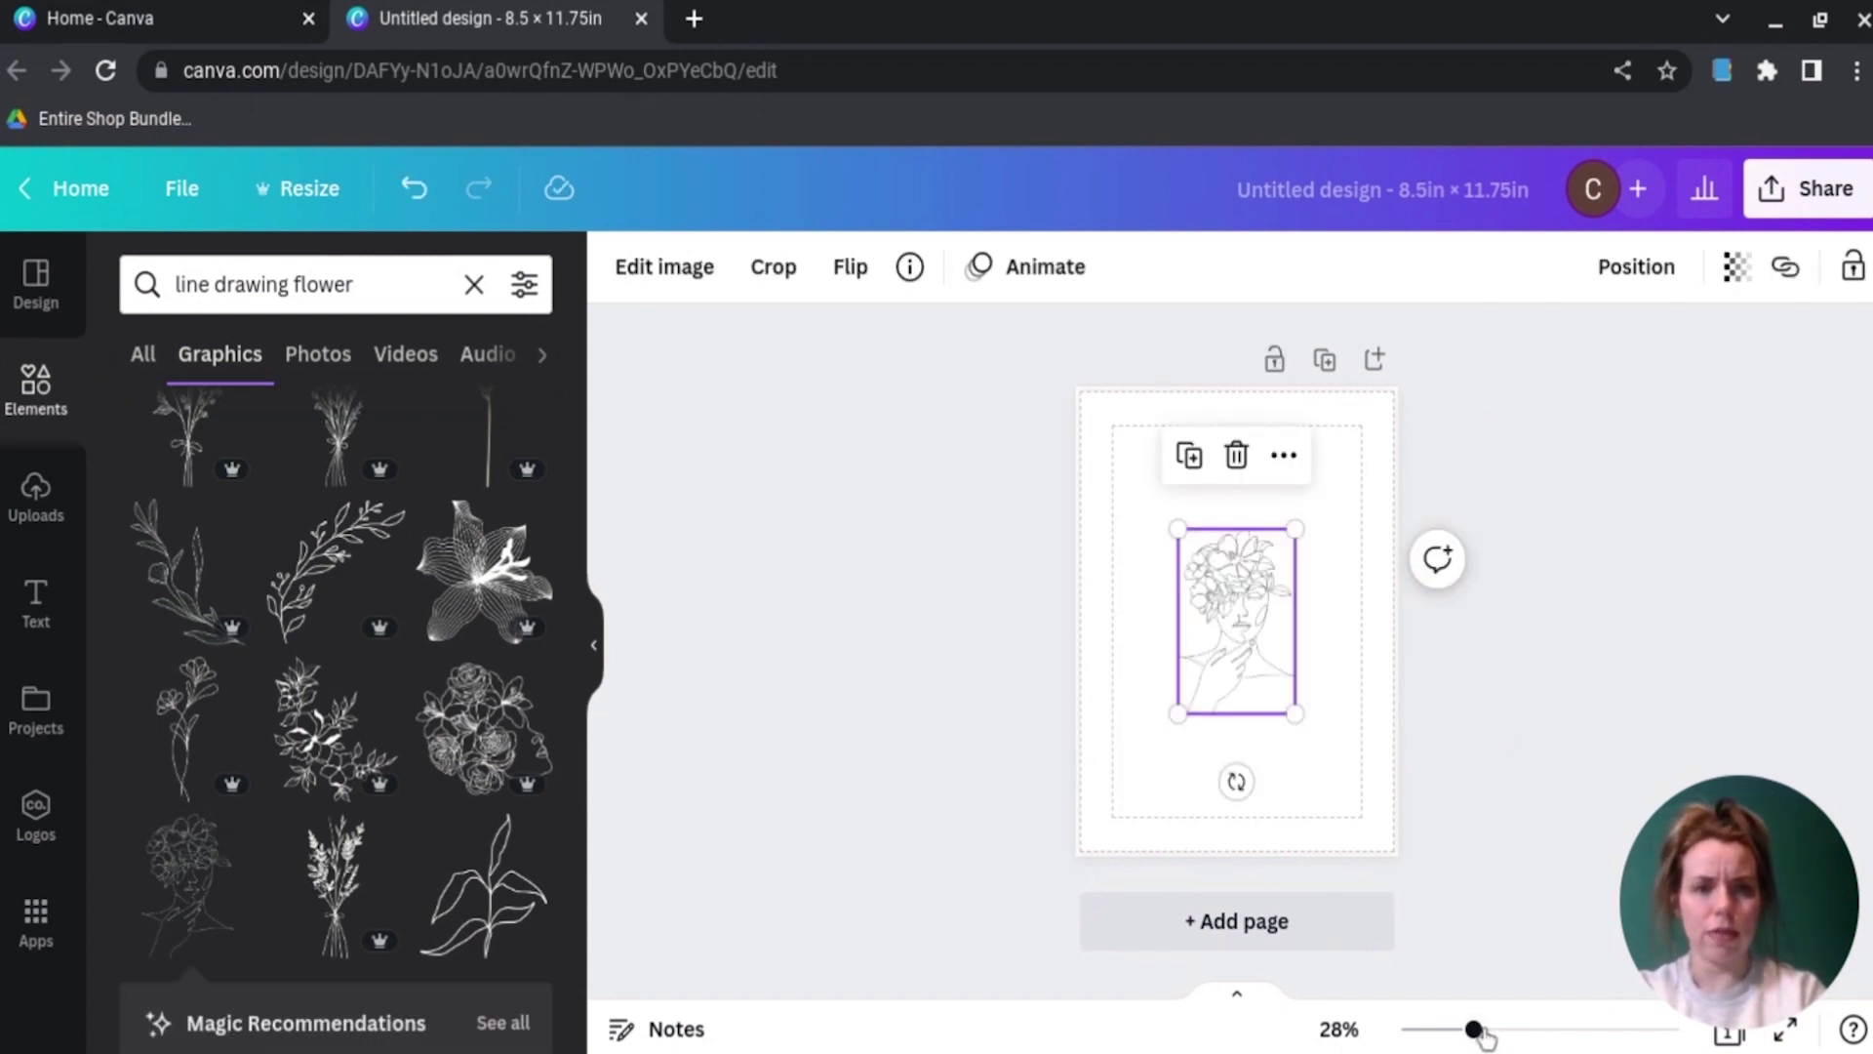
Step: Enlarge the flower-headed woman drawing to about 60% of the page width, centred on page 1, and deselect it
drag(1473, 1031, 1536, 1030)
drag(1378, 447, 1520, 331)
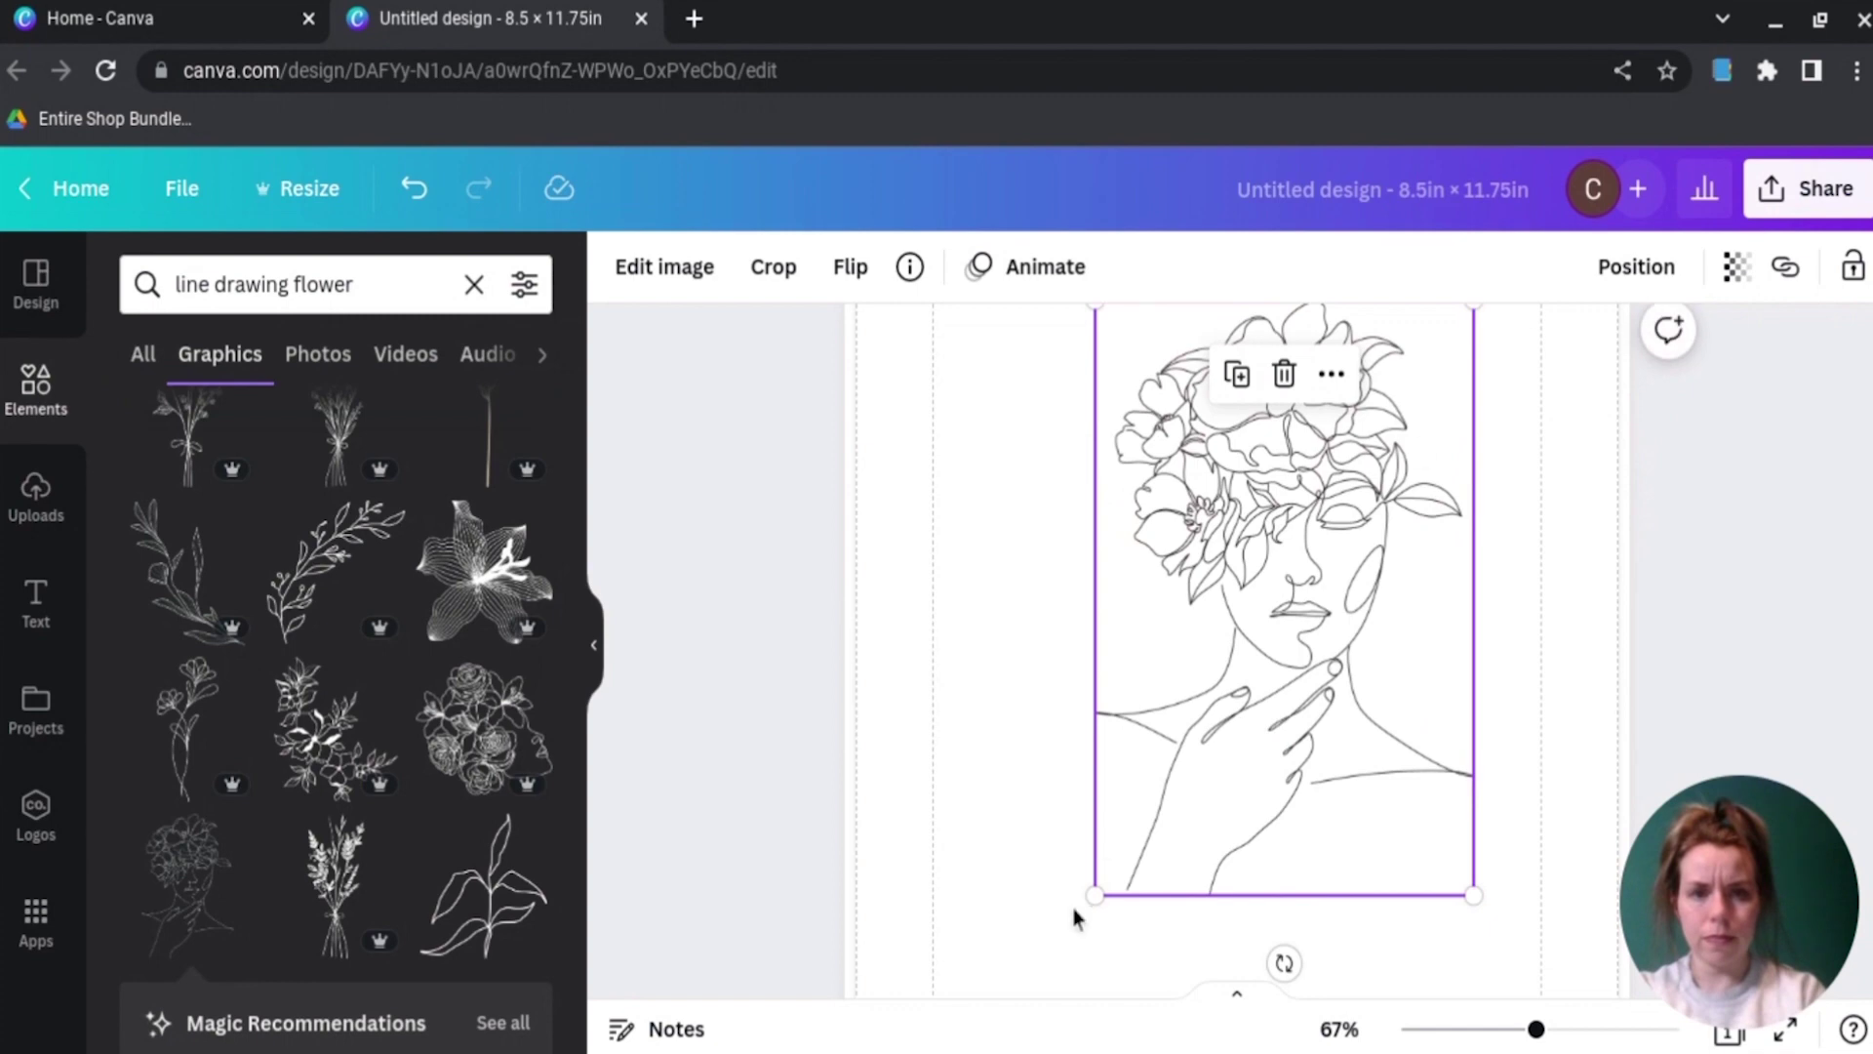
mouse_move(1096, 893)
mouse_down()
mouse_move(1037, 975)
mouse_move(968, 989)
mouse_up()
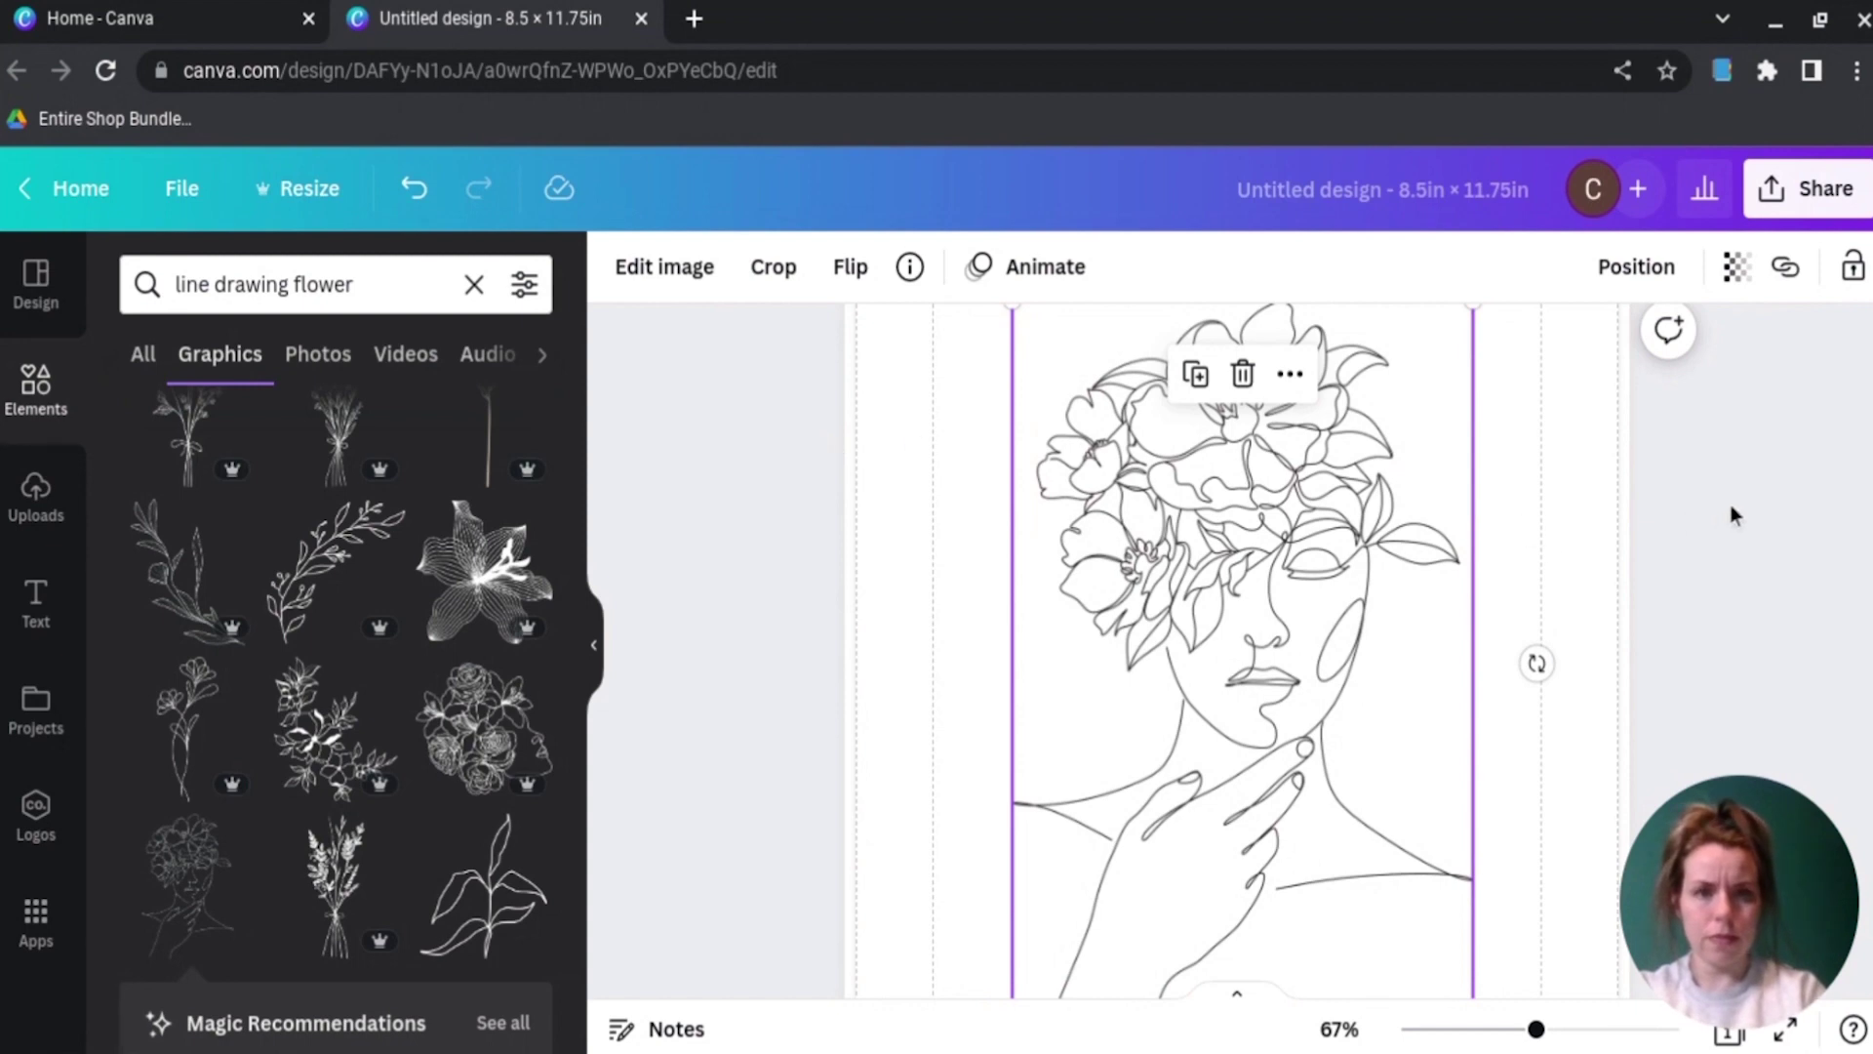
scroll(1730, 506, down, 5)
scroll(1730, 505, up, 6)
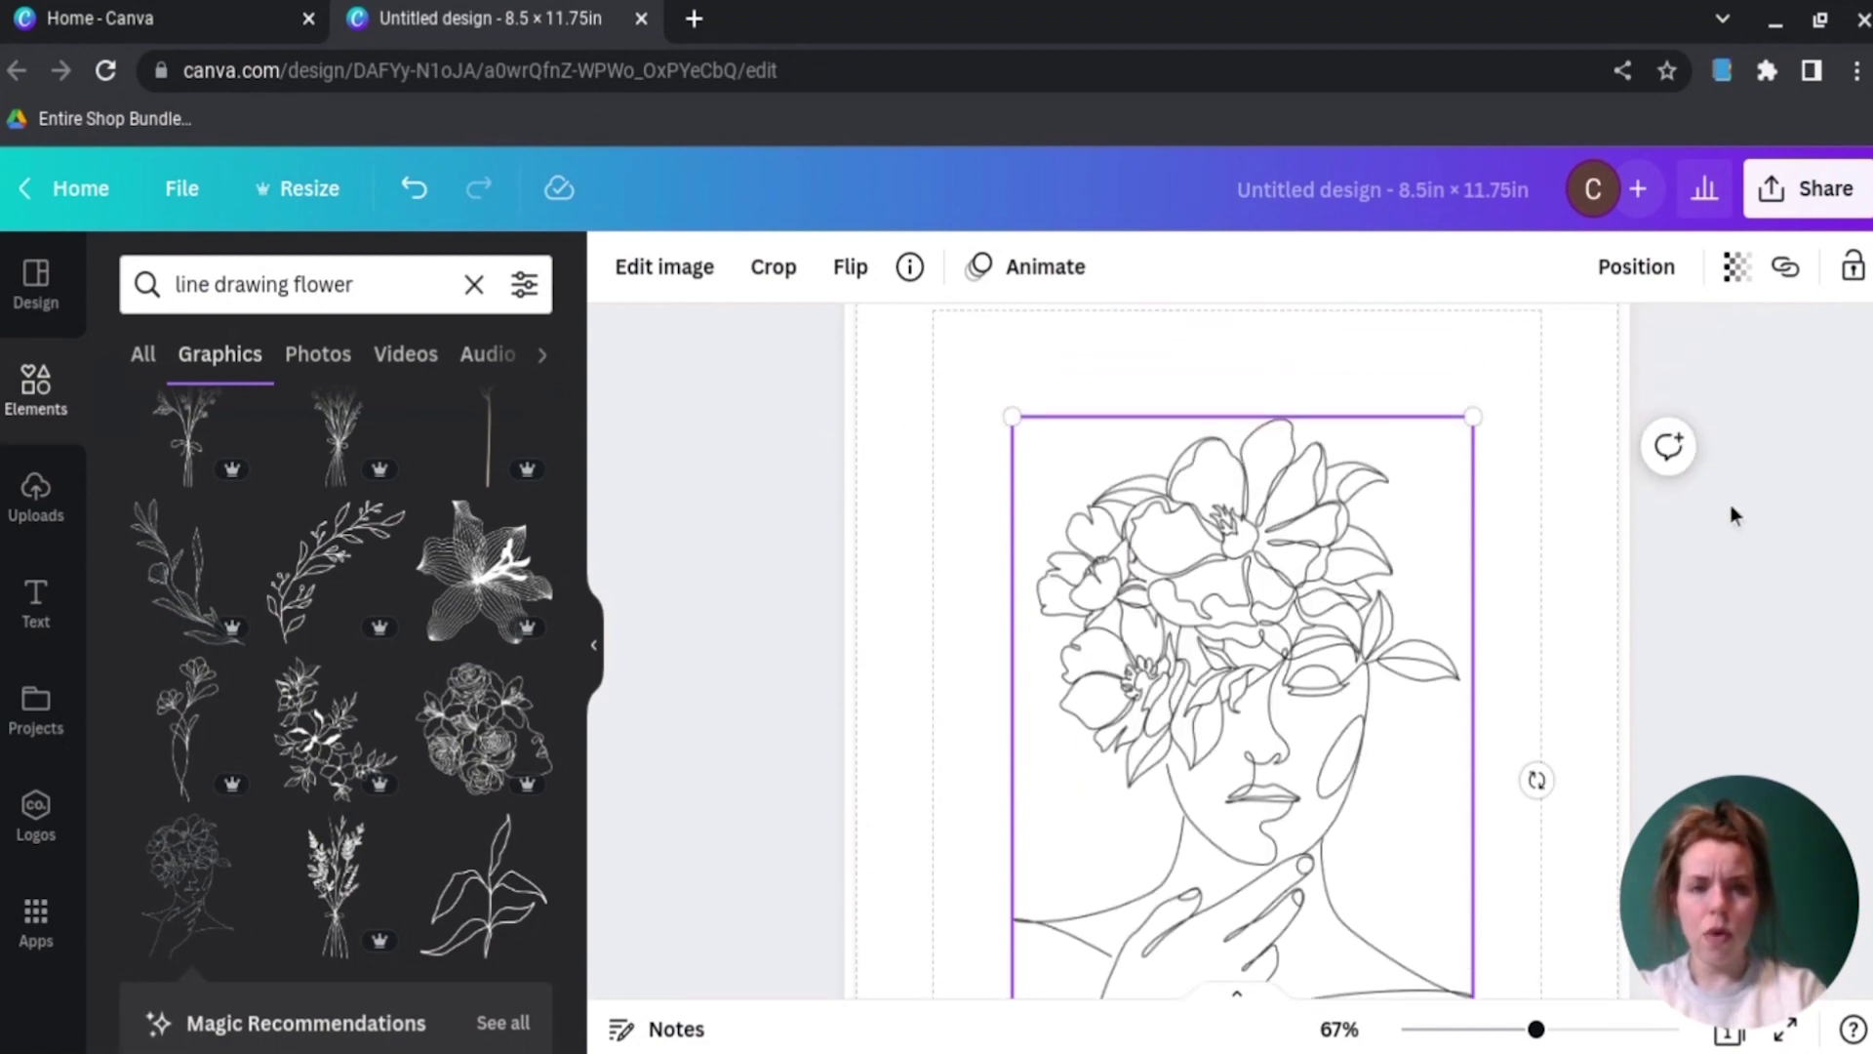
scroll(1729, 505, down, 1)
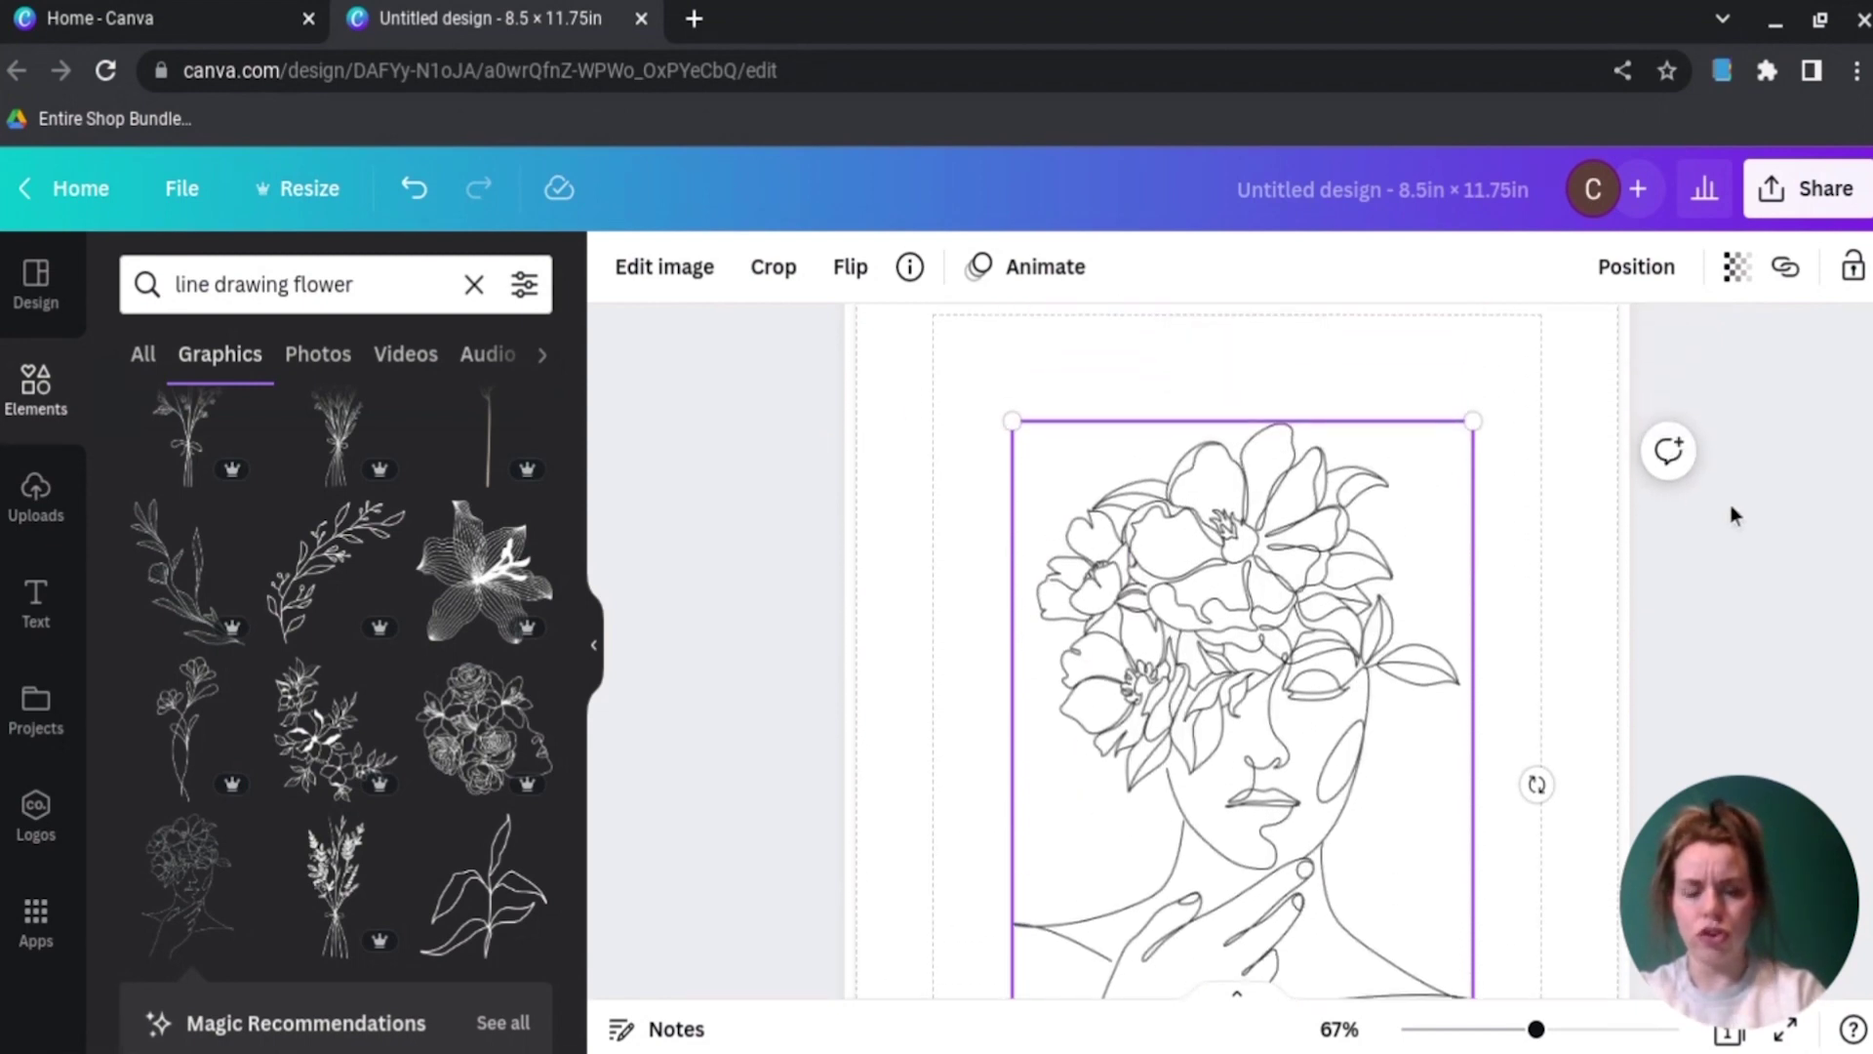
click(1731, 506)
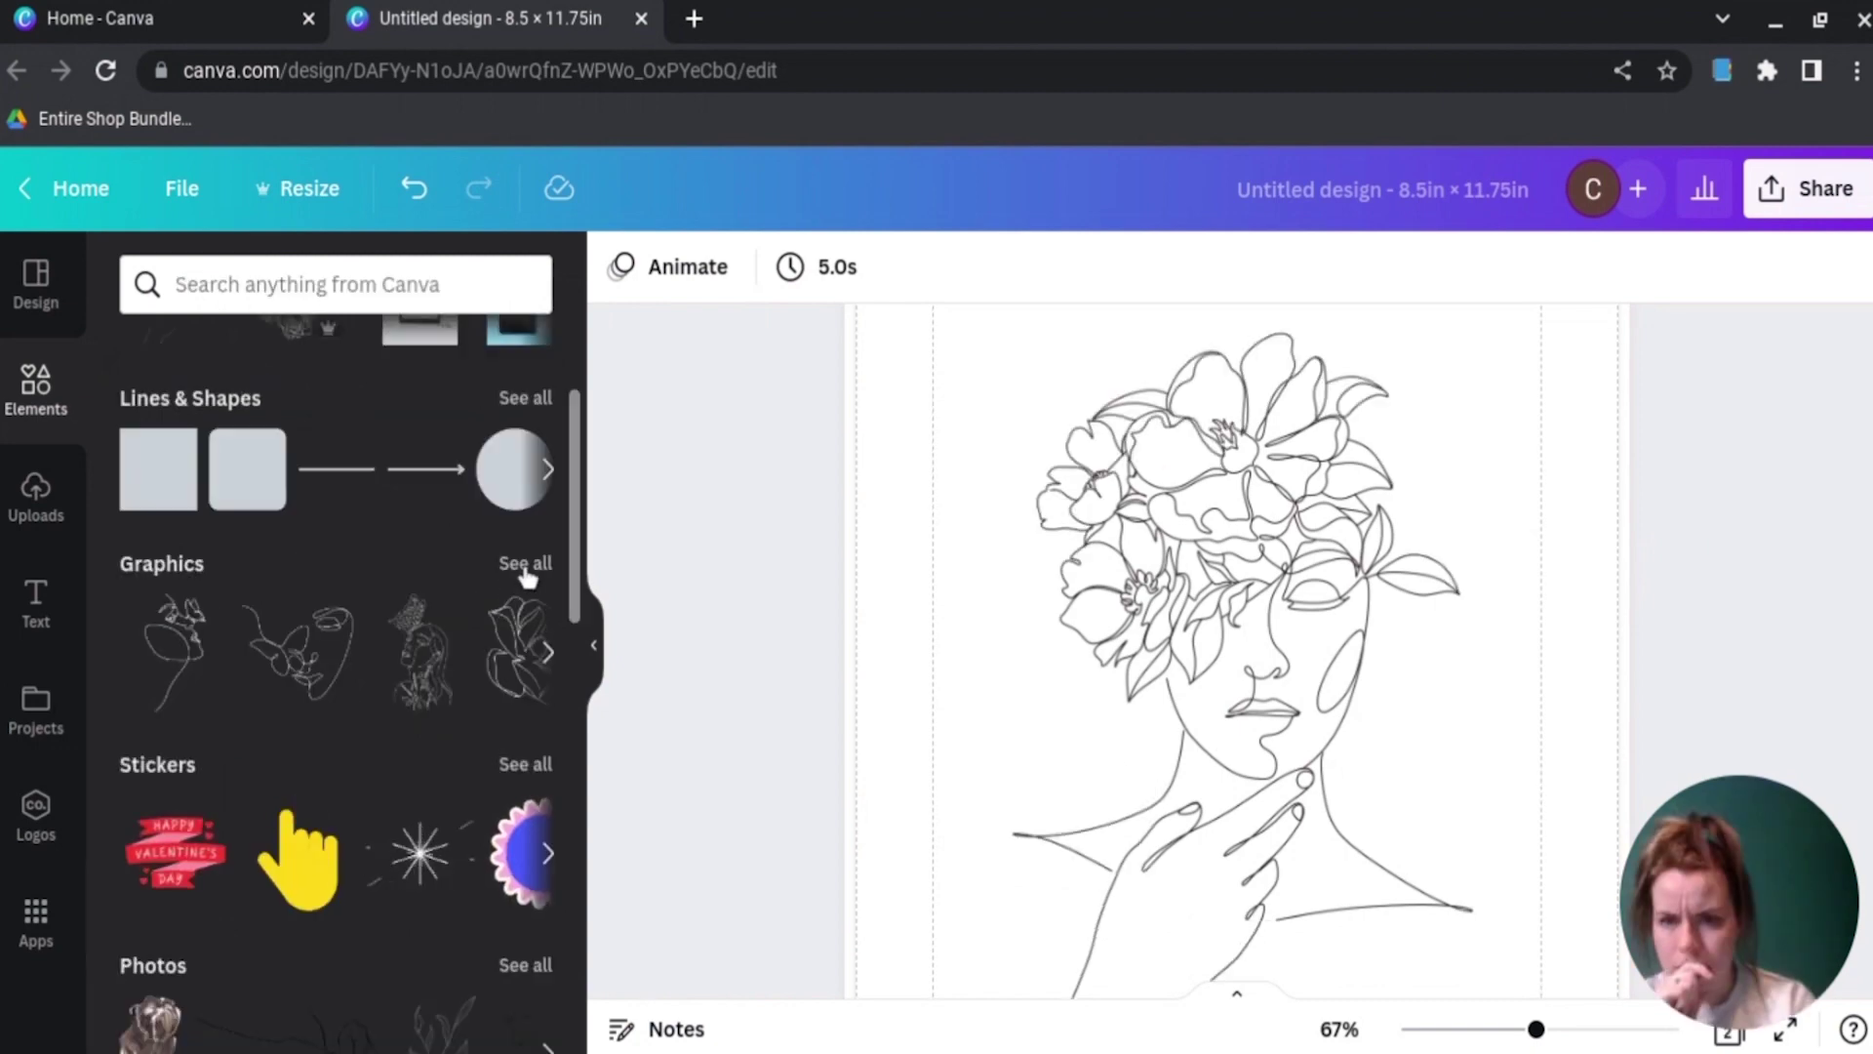
Step: Place the recommended line drawing of a woman with a butterfly on page 2, enlarged to nearly half the page width and centred horizontally
click(525, 563)
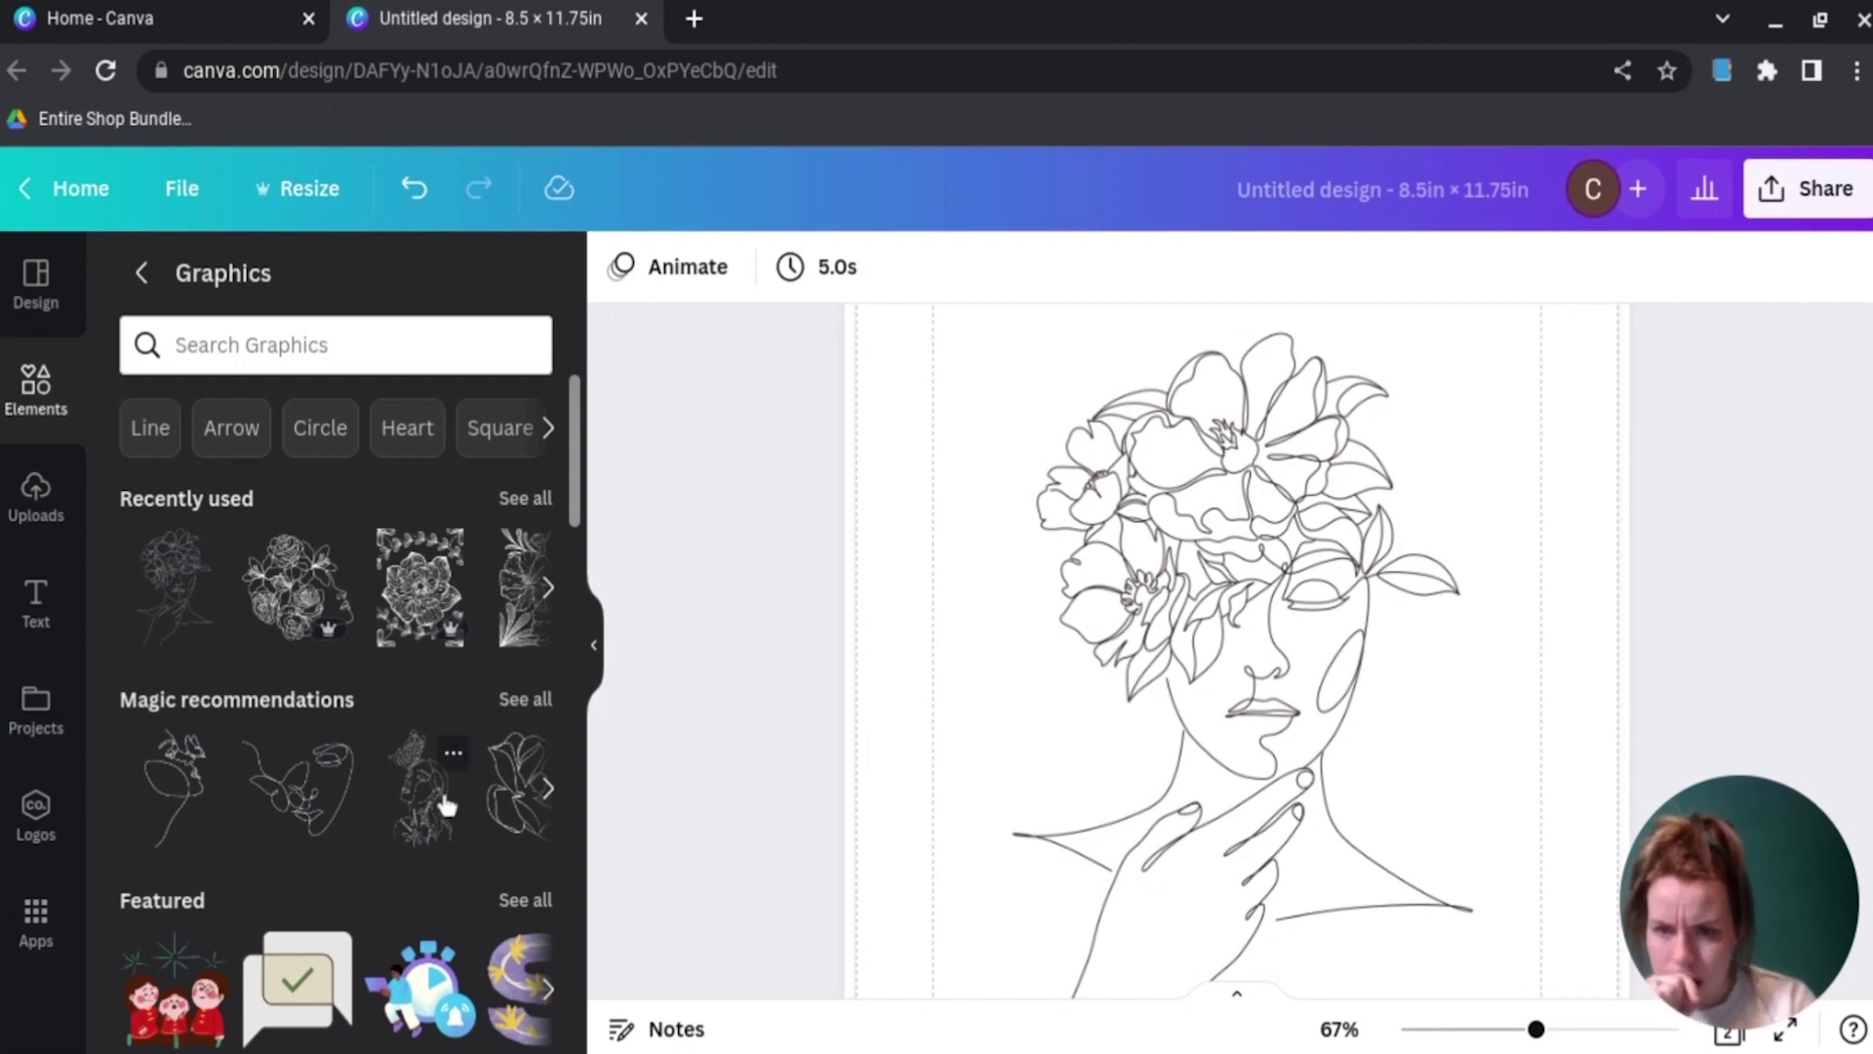
scroll(754, 887, down, 5)
scroll(754, 886, down, 3)
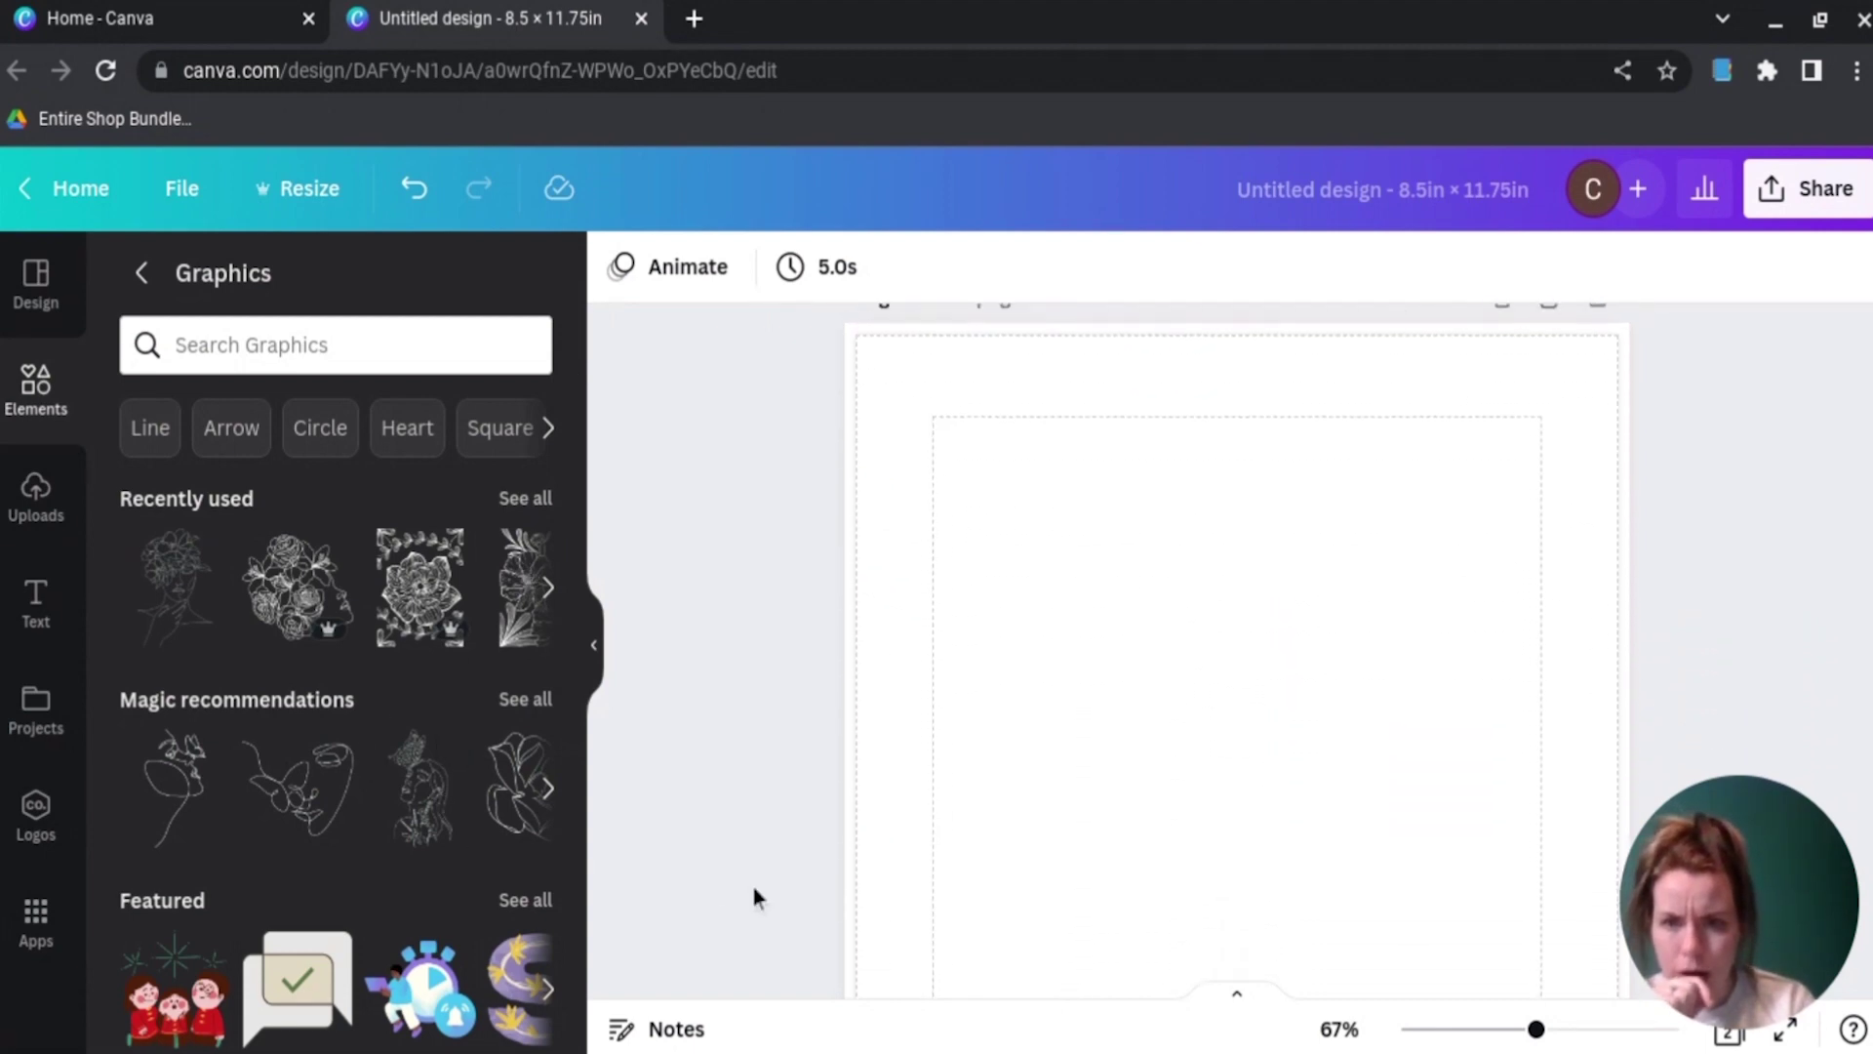
drag(448, 823, 1268, 629)
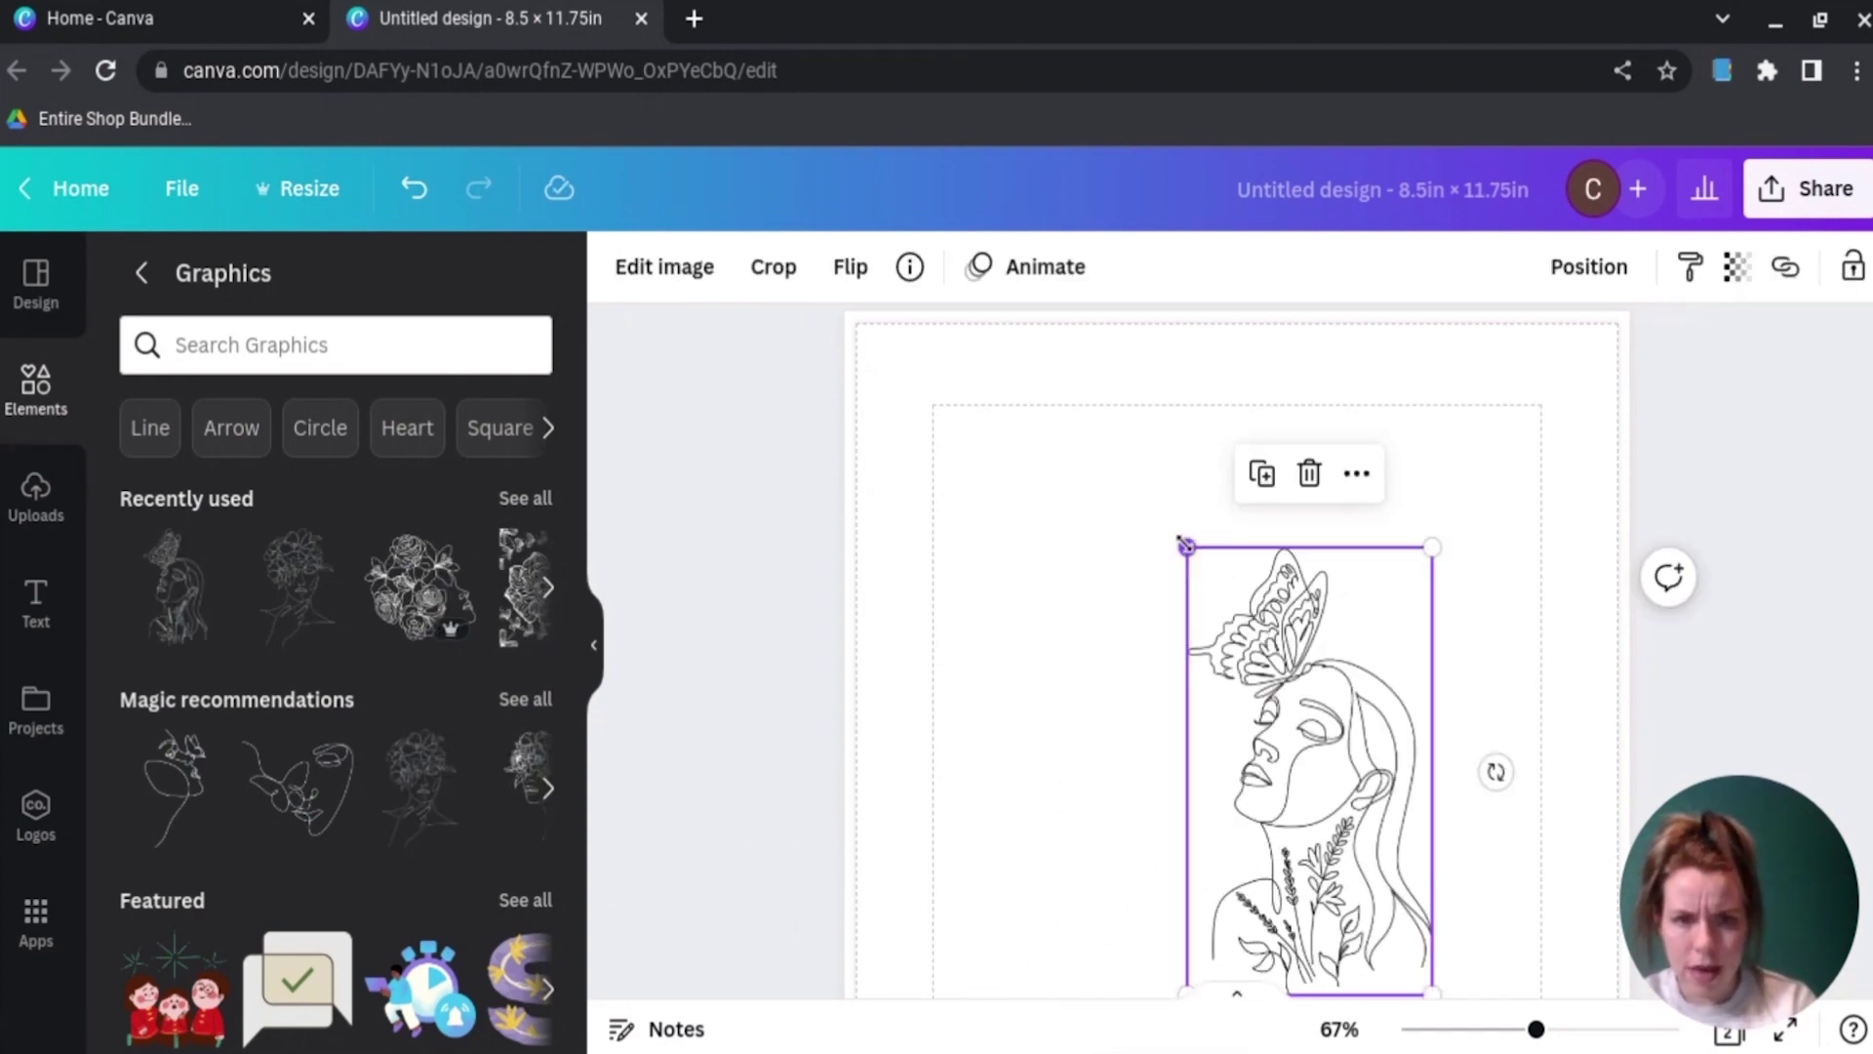
drag(1182, 543, 883, 476)
drag(1298, 669, 1284, 792)
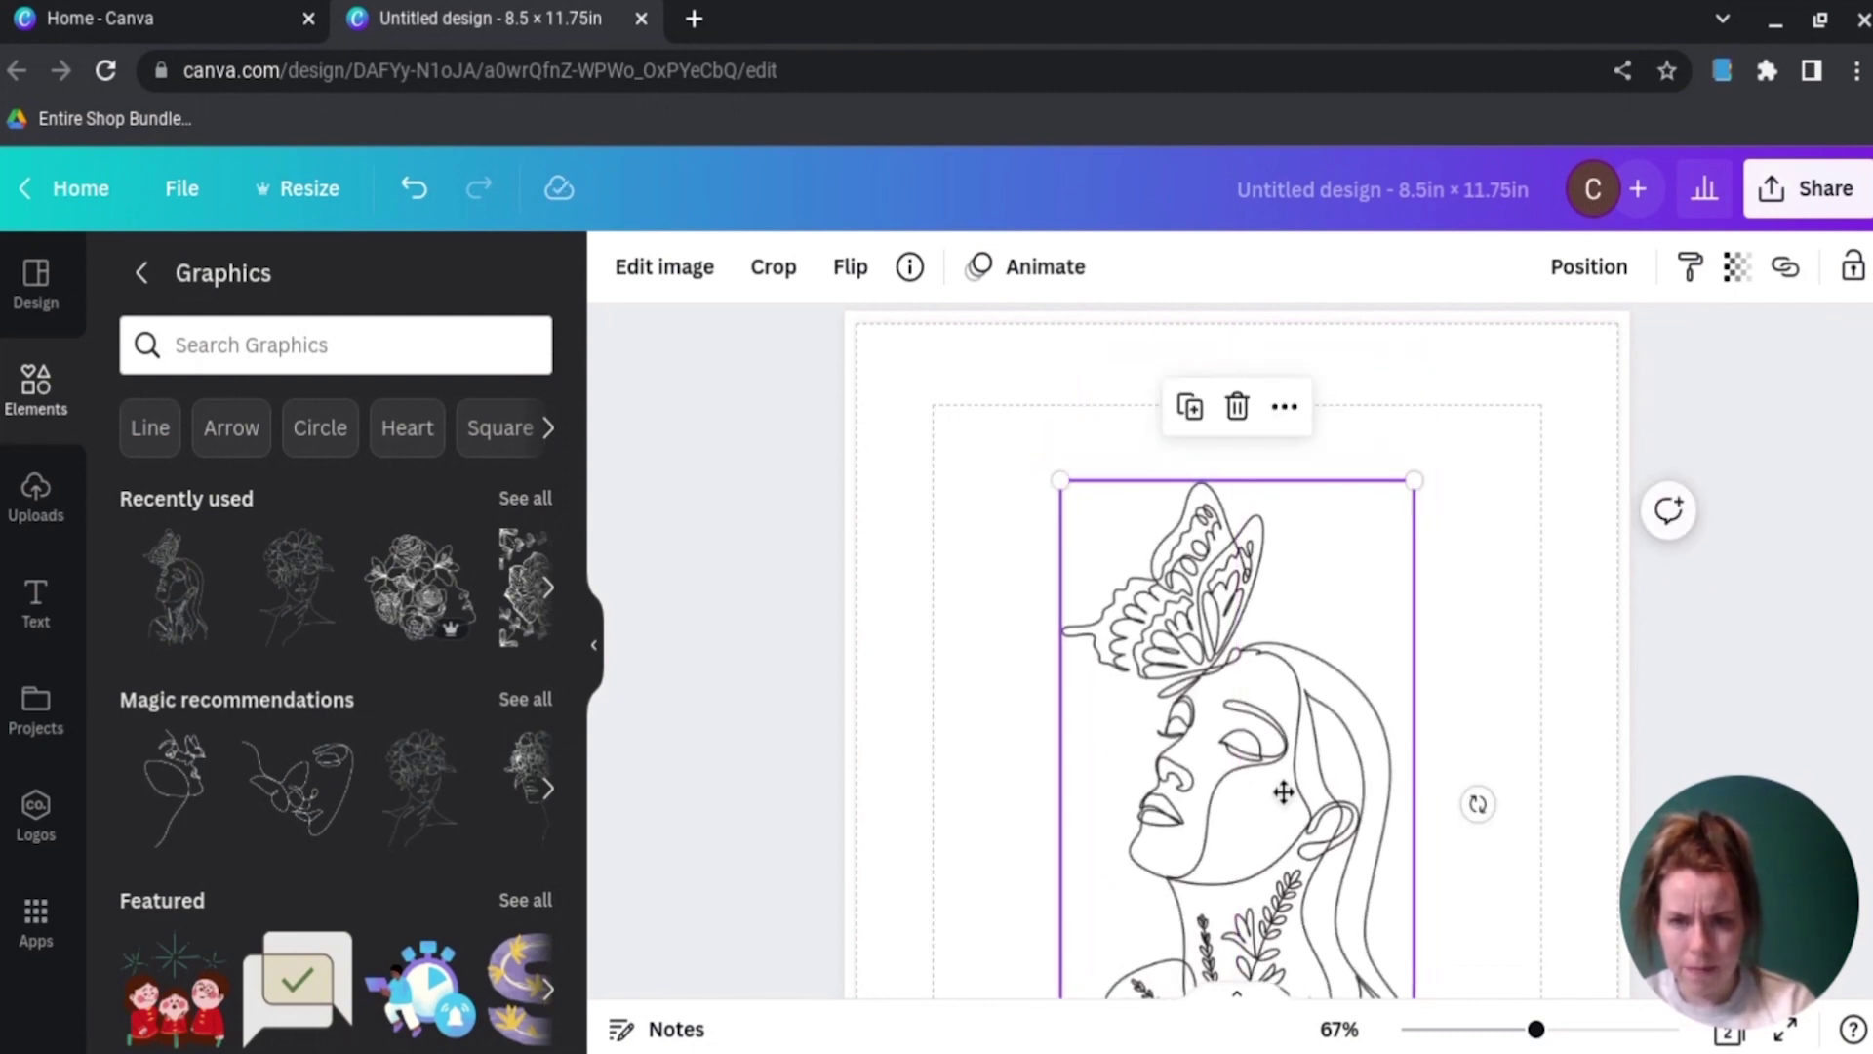
Step: Add a blank third page after the butterfly drawing's page
click(548, 790)
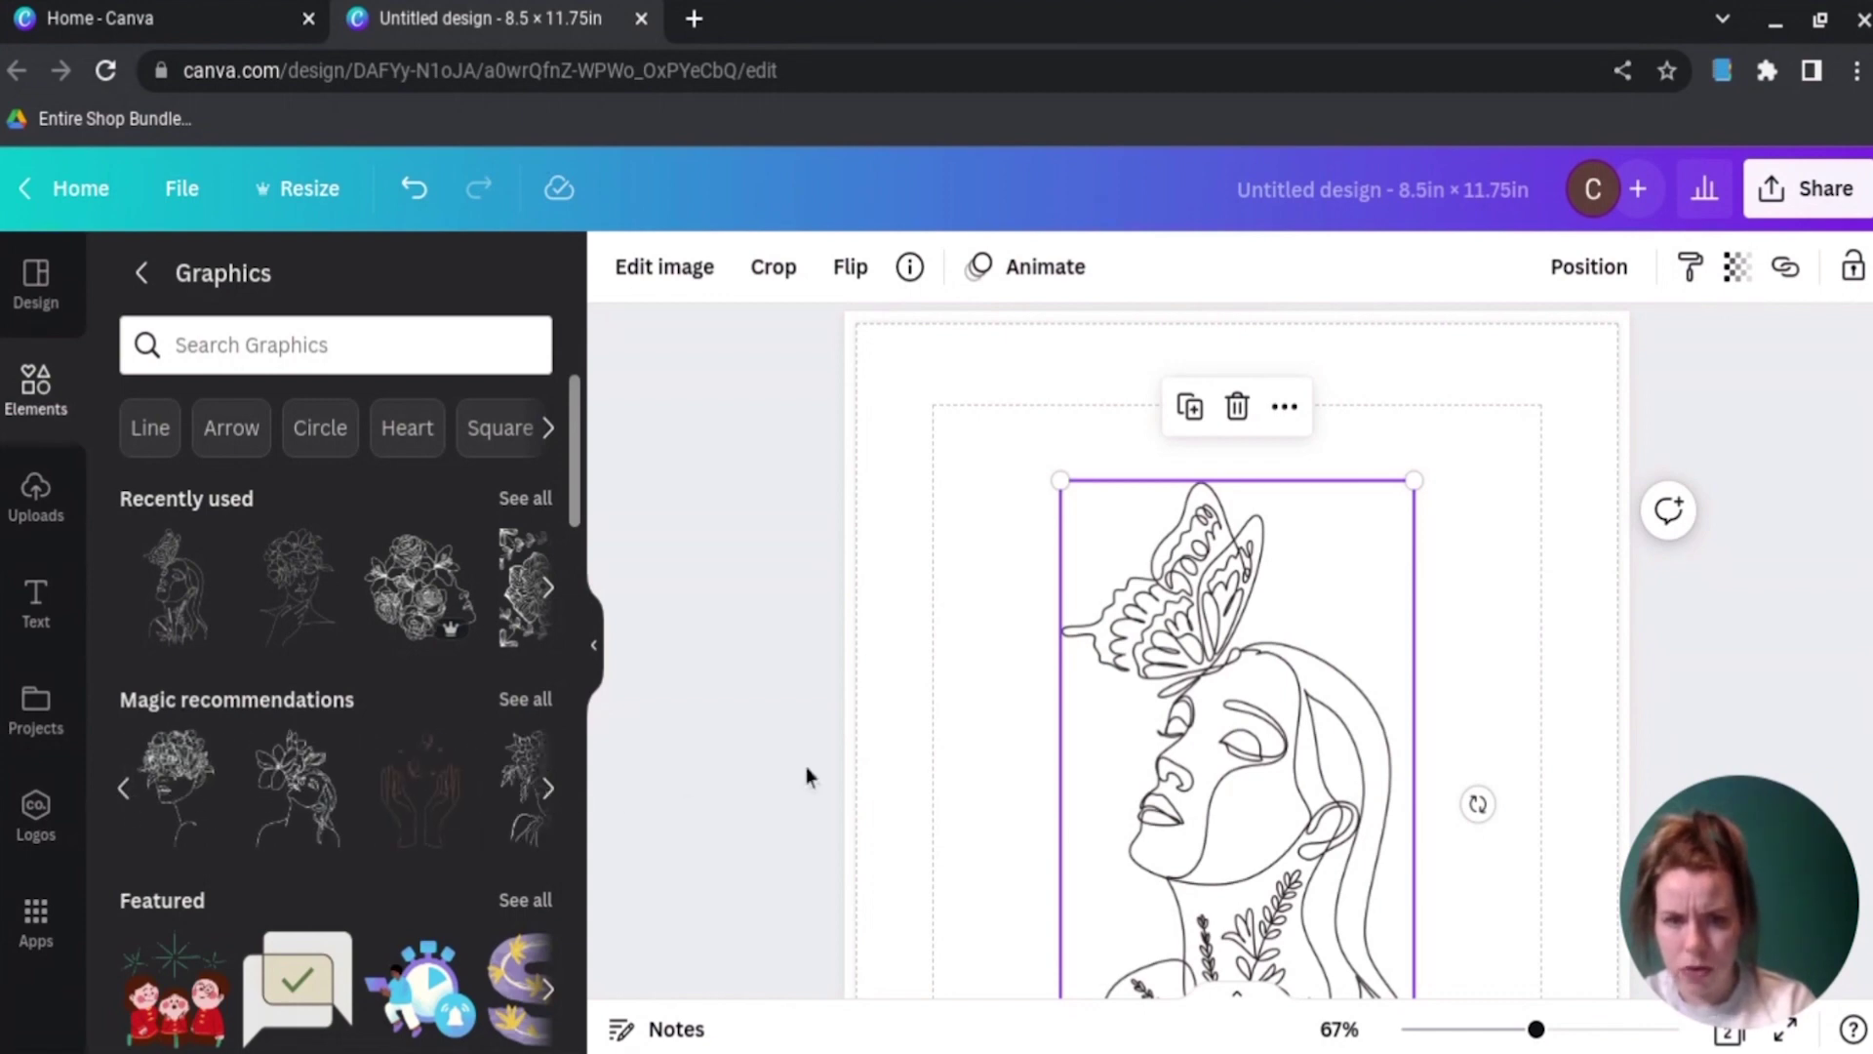
scroll(820, 768, down, 5)
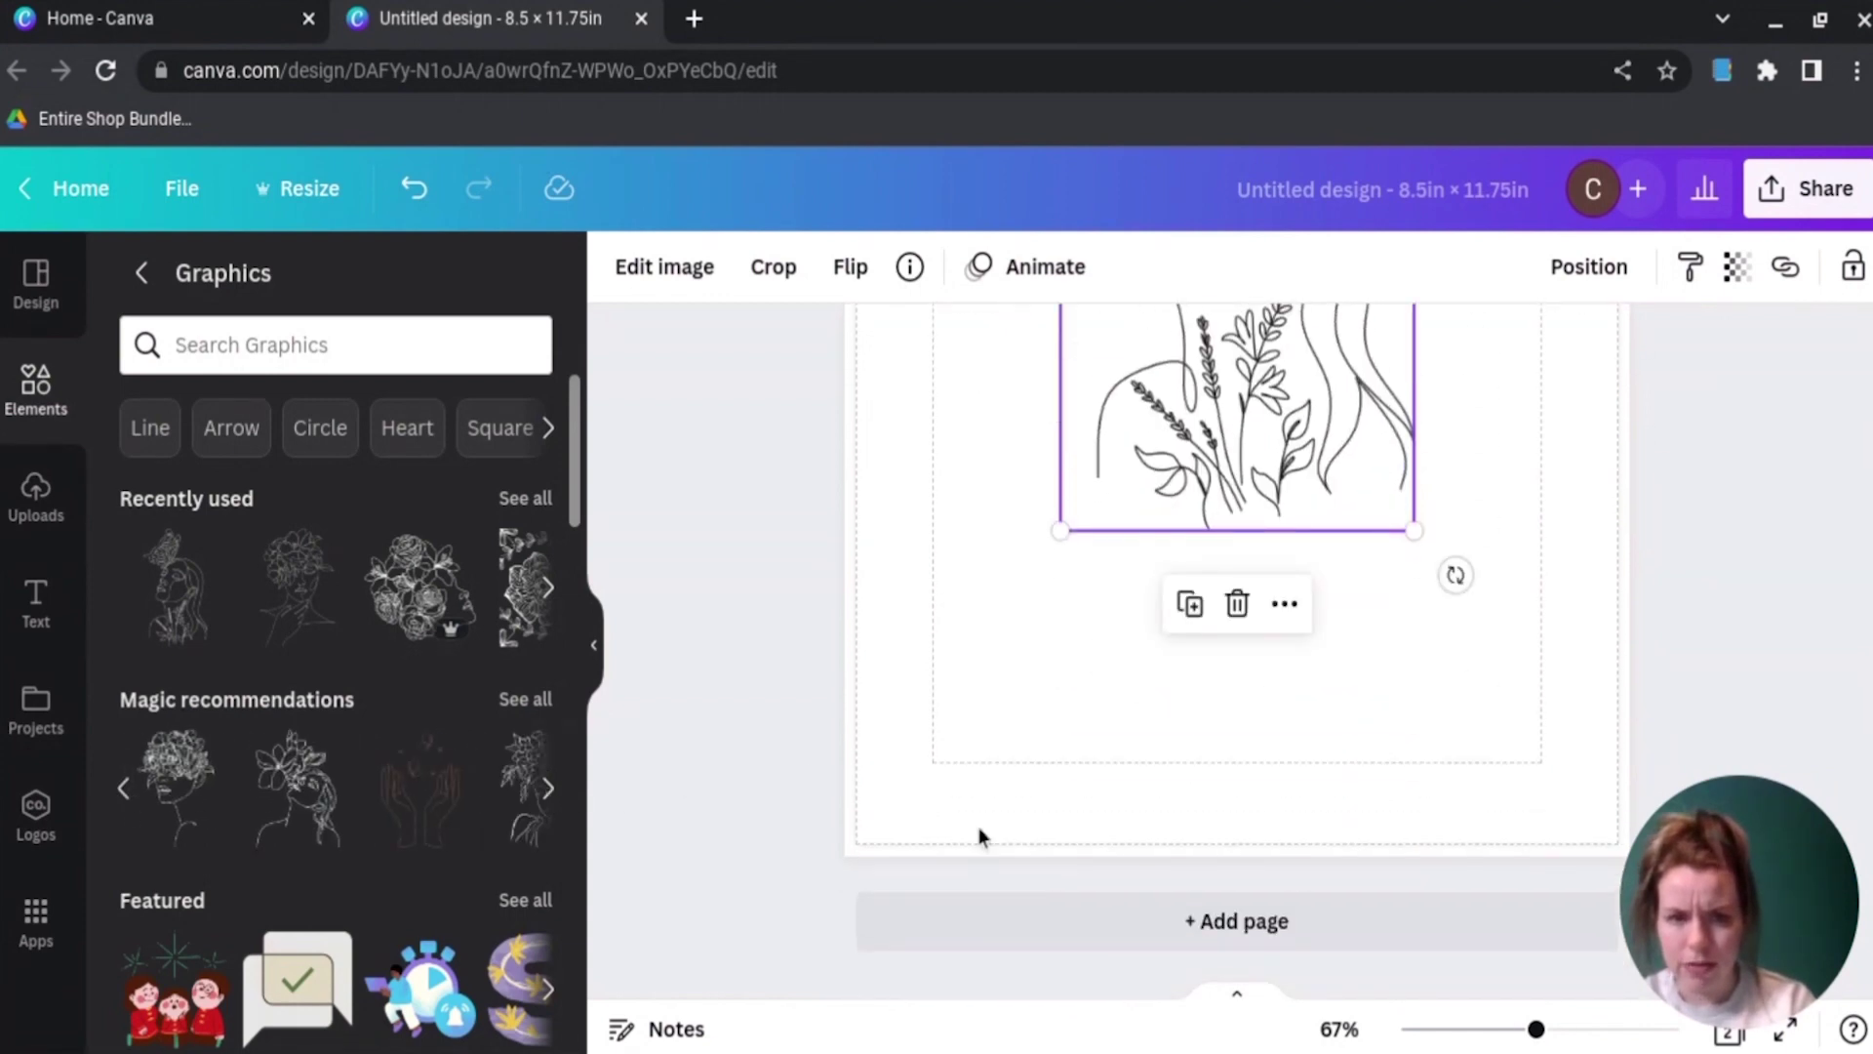
click(1141, 921)
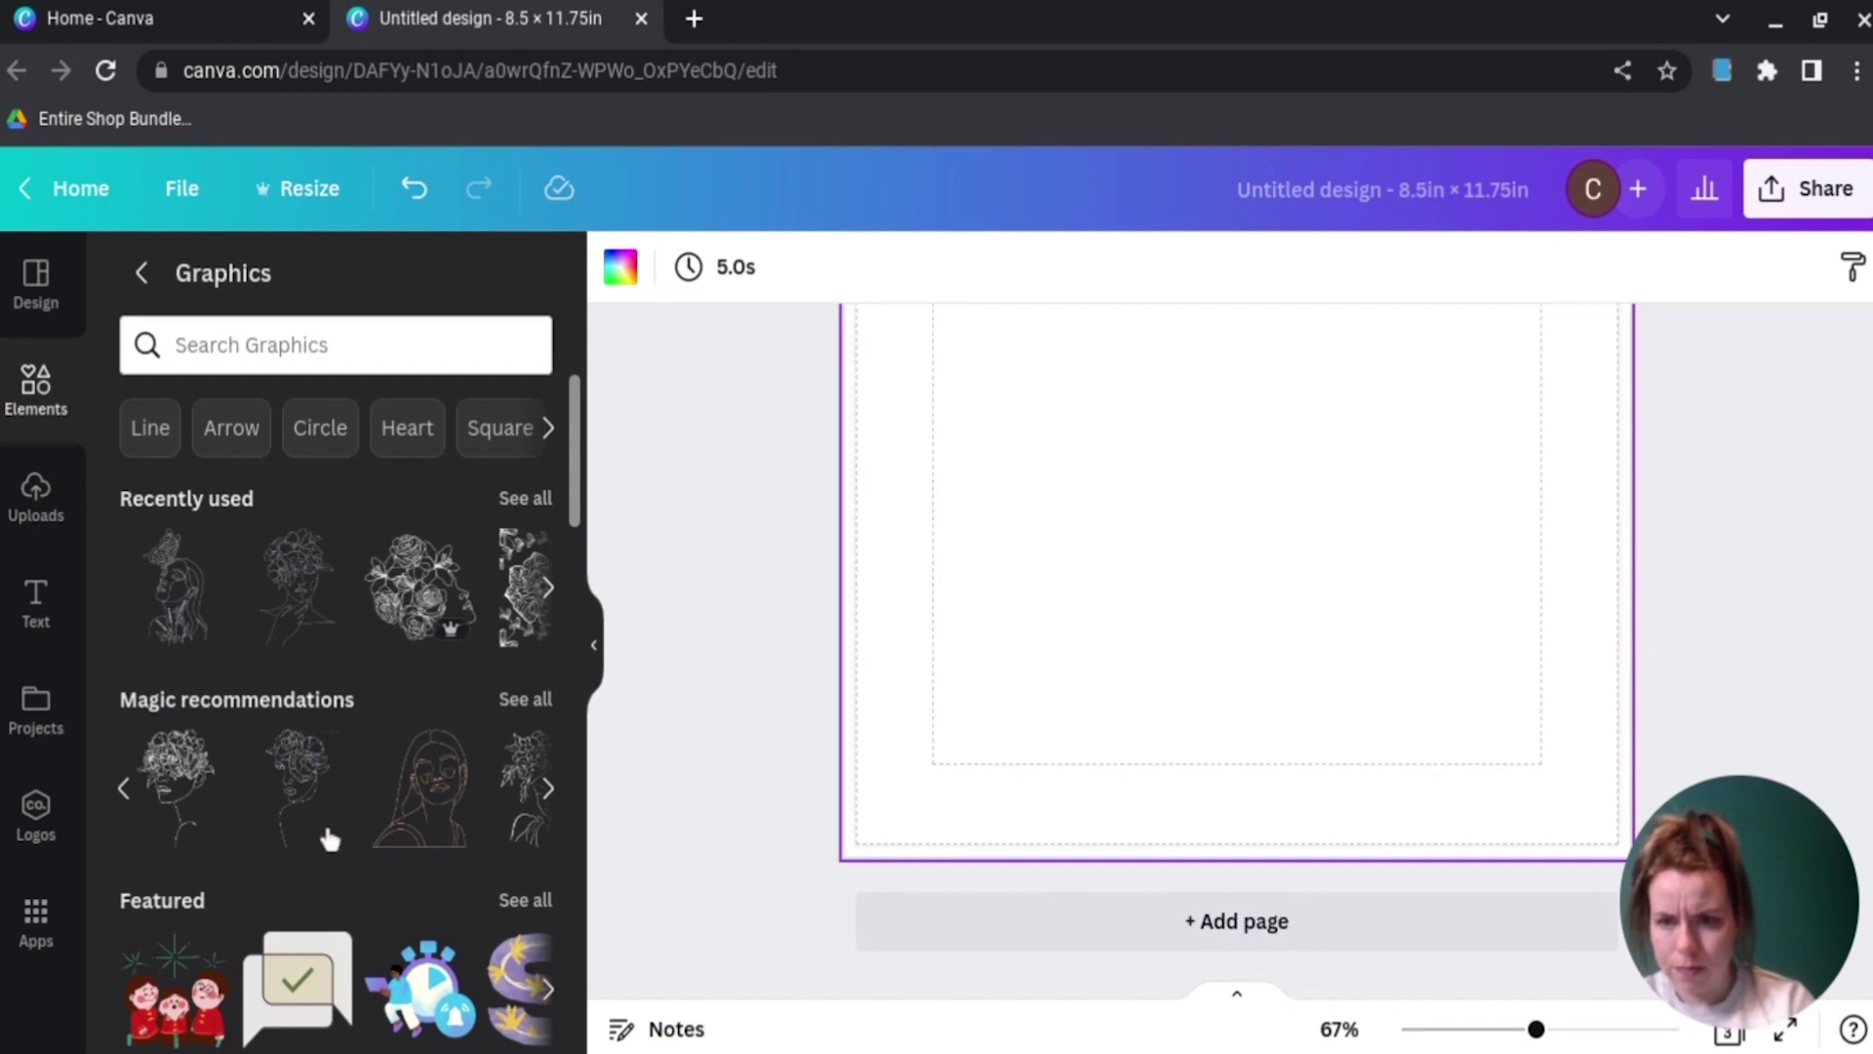
Step: Try the recommended line drawing of a woman with flowers in her tied-up hair on page 3, and delete it
click(548, 790)
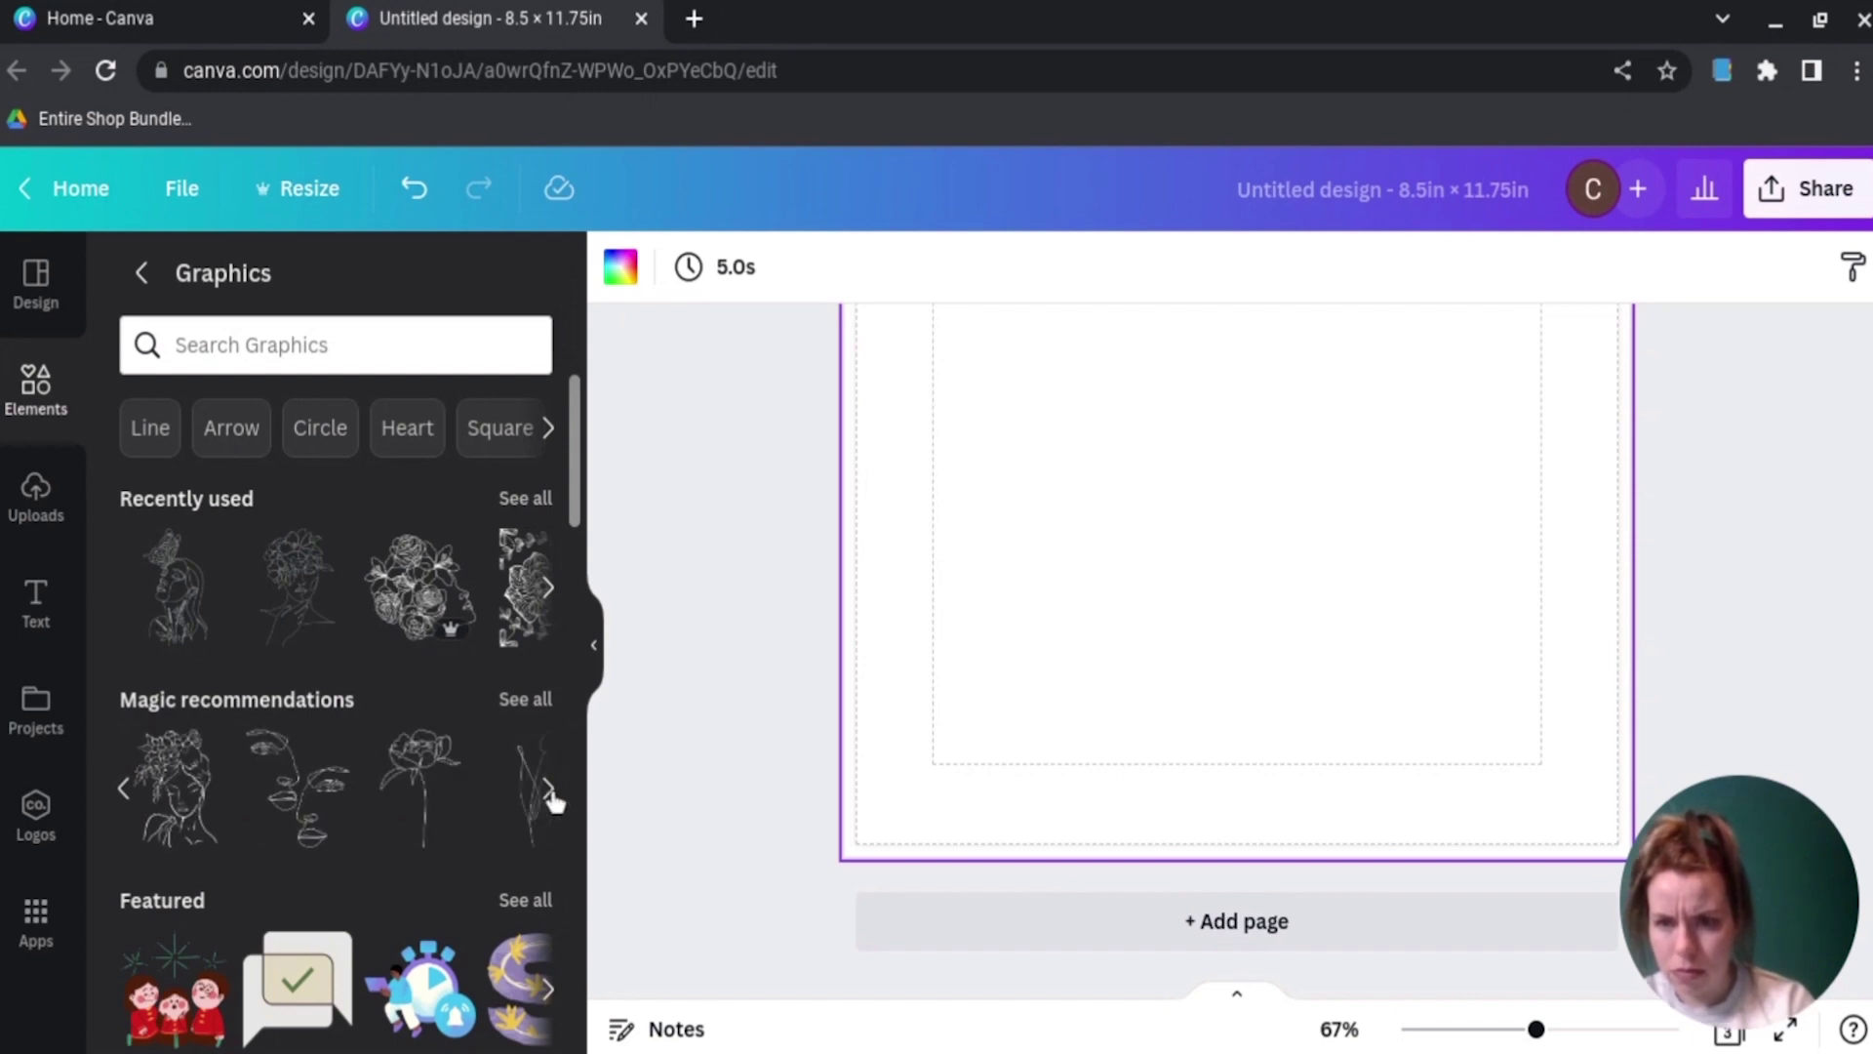
click(168, 854)
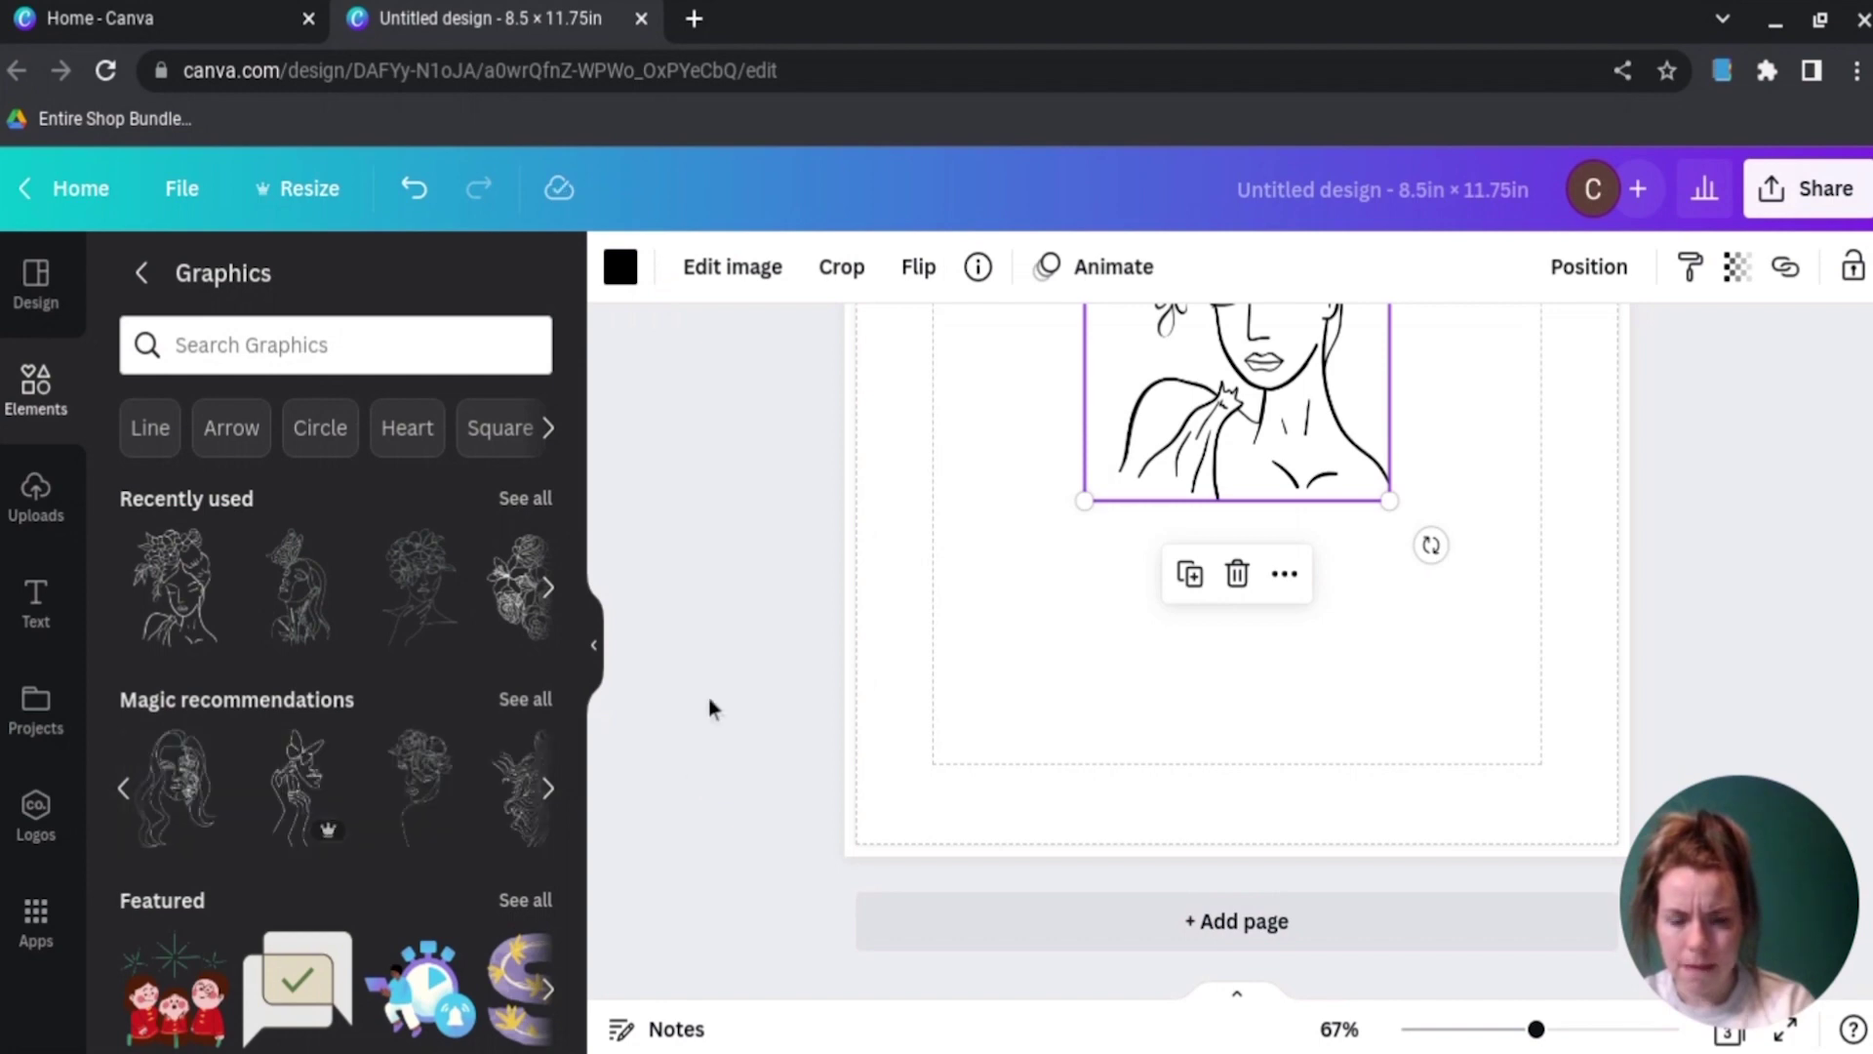
scroll(708, 698, up, 5)
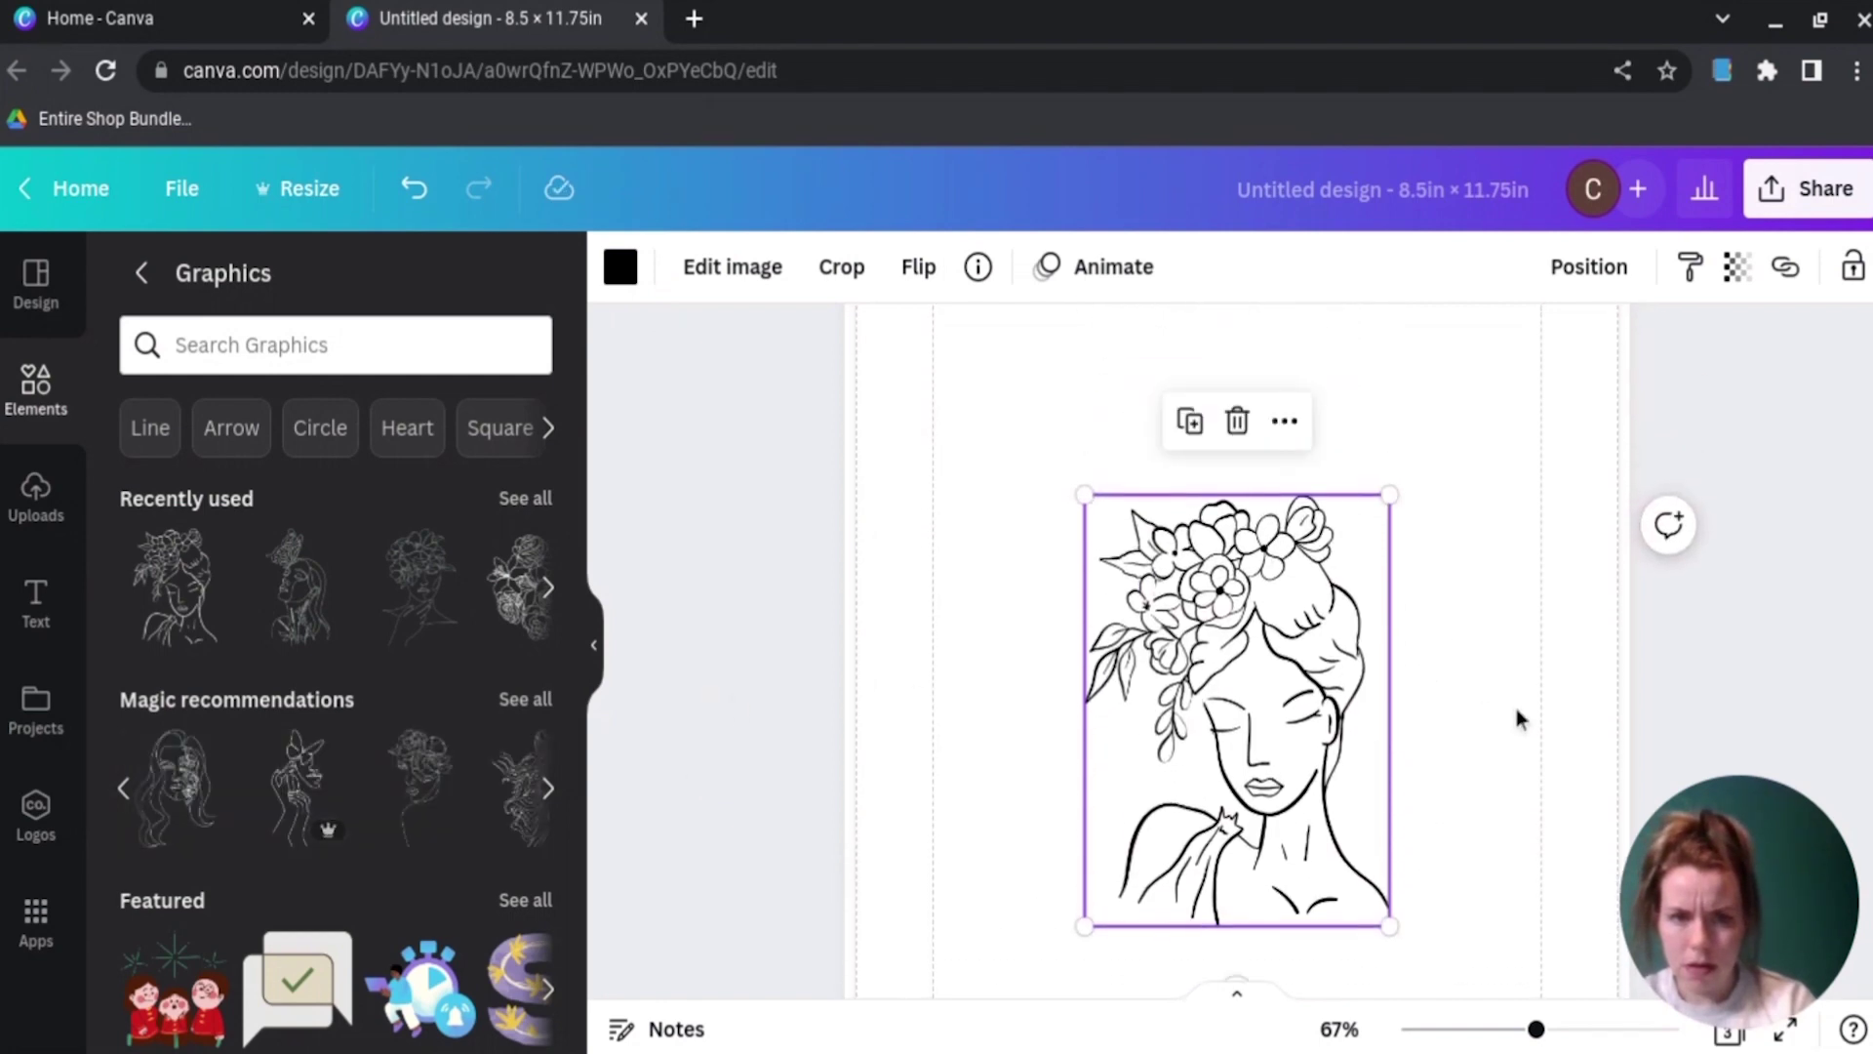
click(1238, 422)
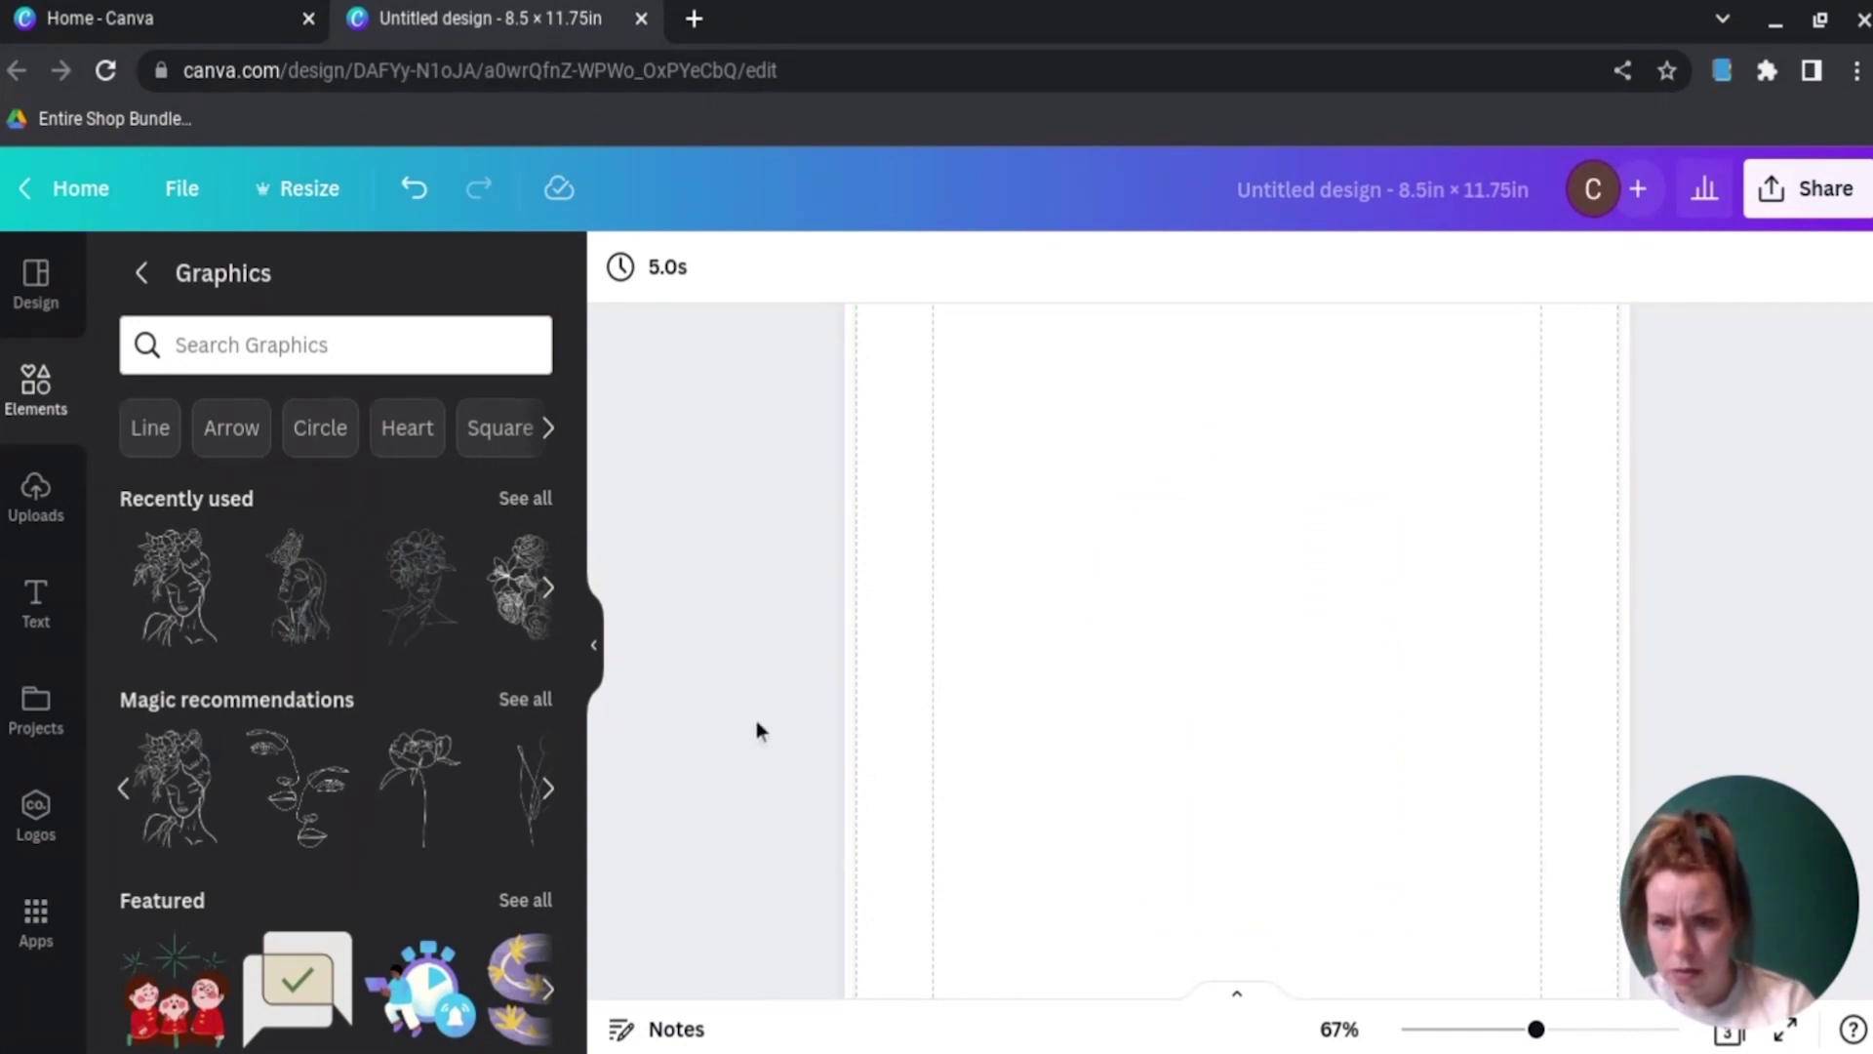
Step: Place the recommended line drawing of a woman with pinned-up hair and flowers over her eyes on page 3
scroll(760, 729, up, 5)
scroll(758, 720, up, 2)
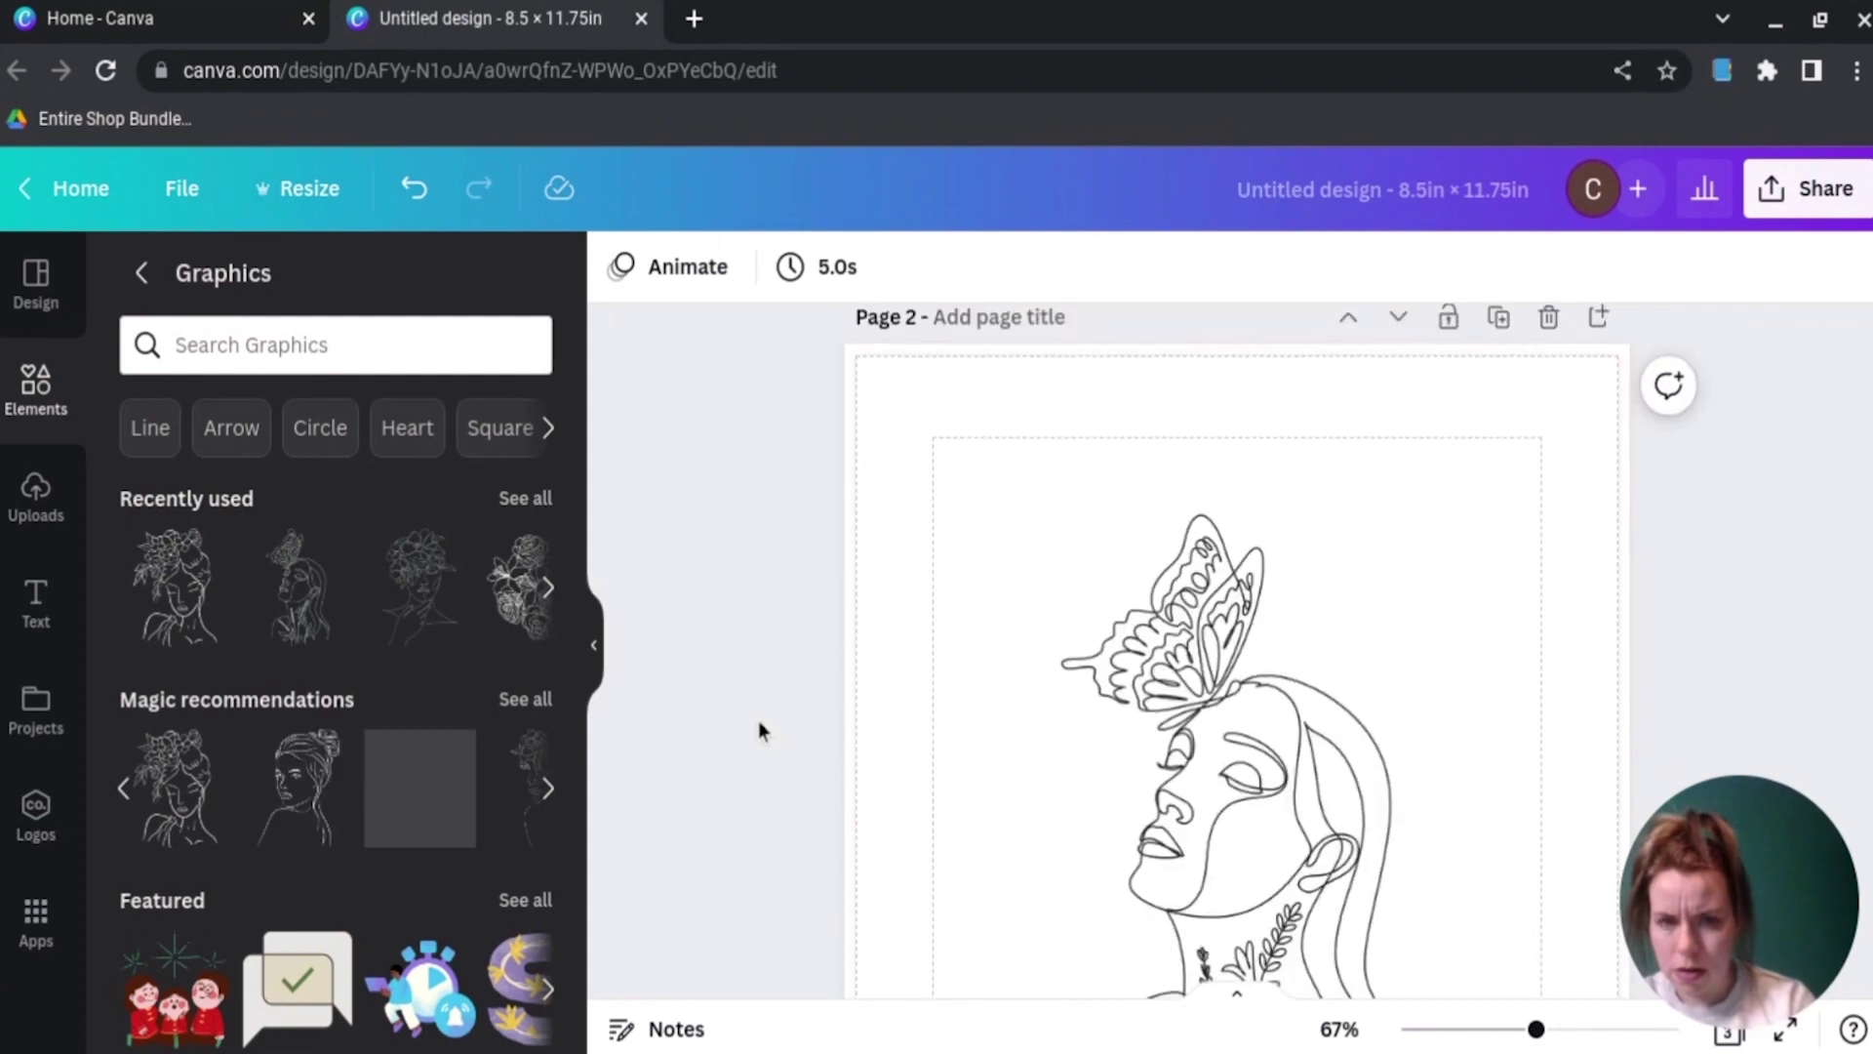
scroll(758, 720, down, 6)
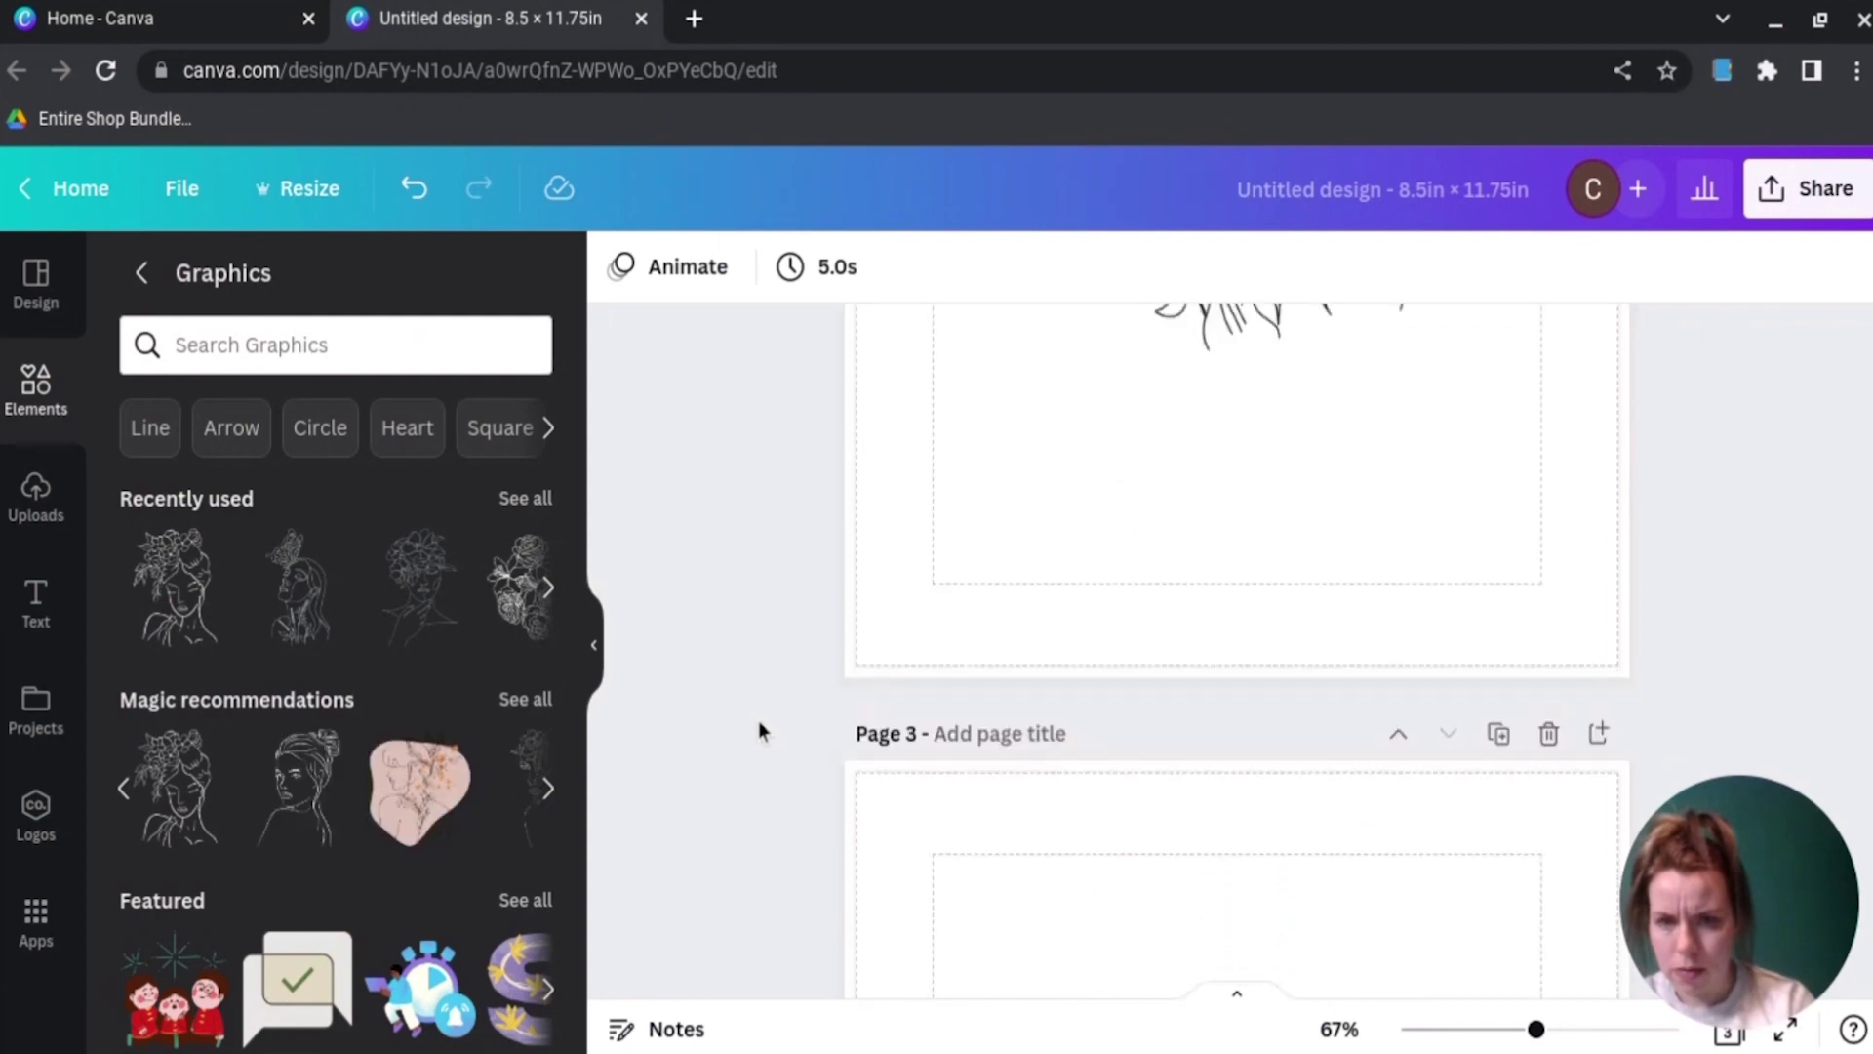
click(548, 590)
click(548, 590)
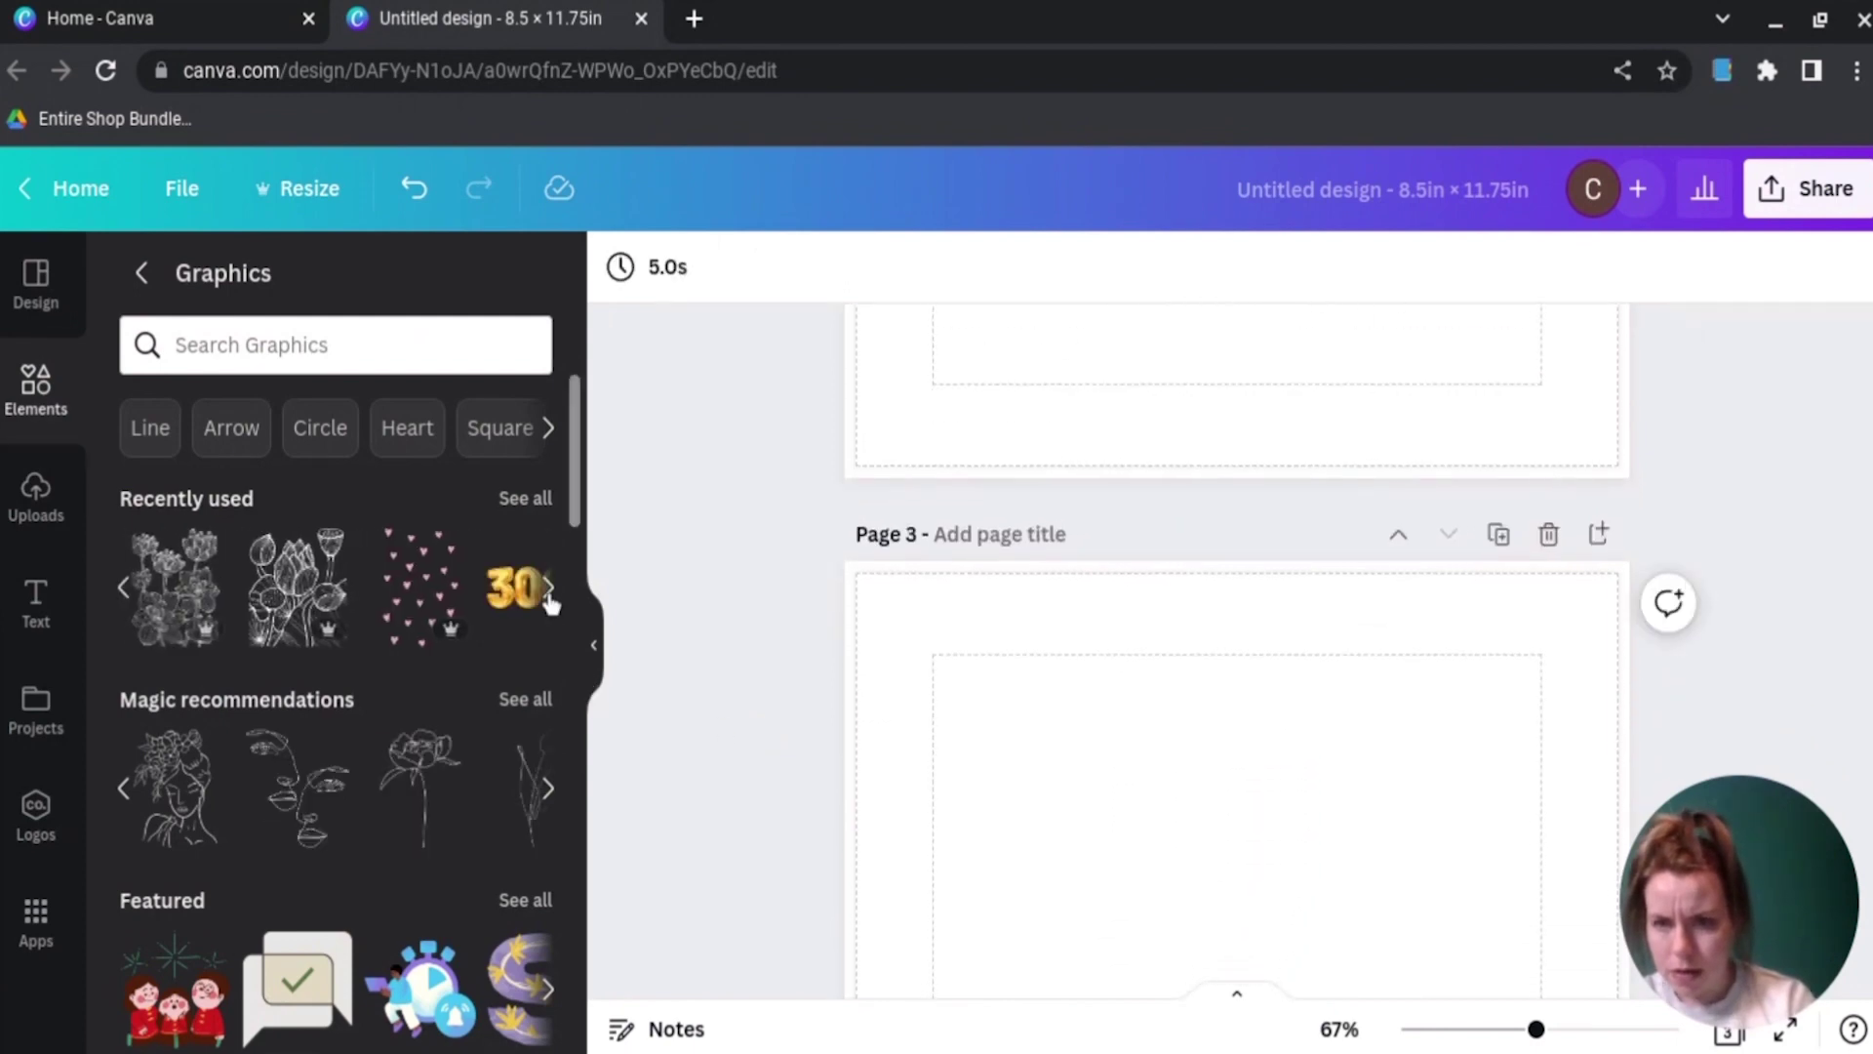
click(549, 791)
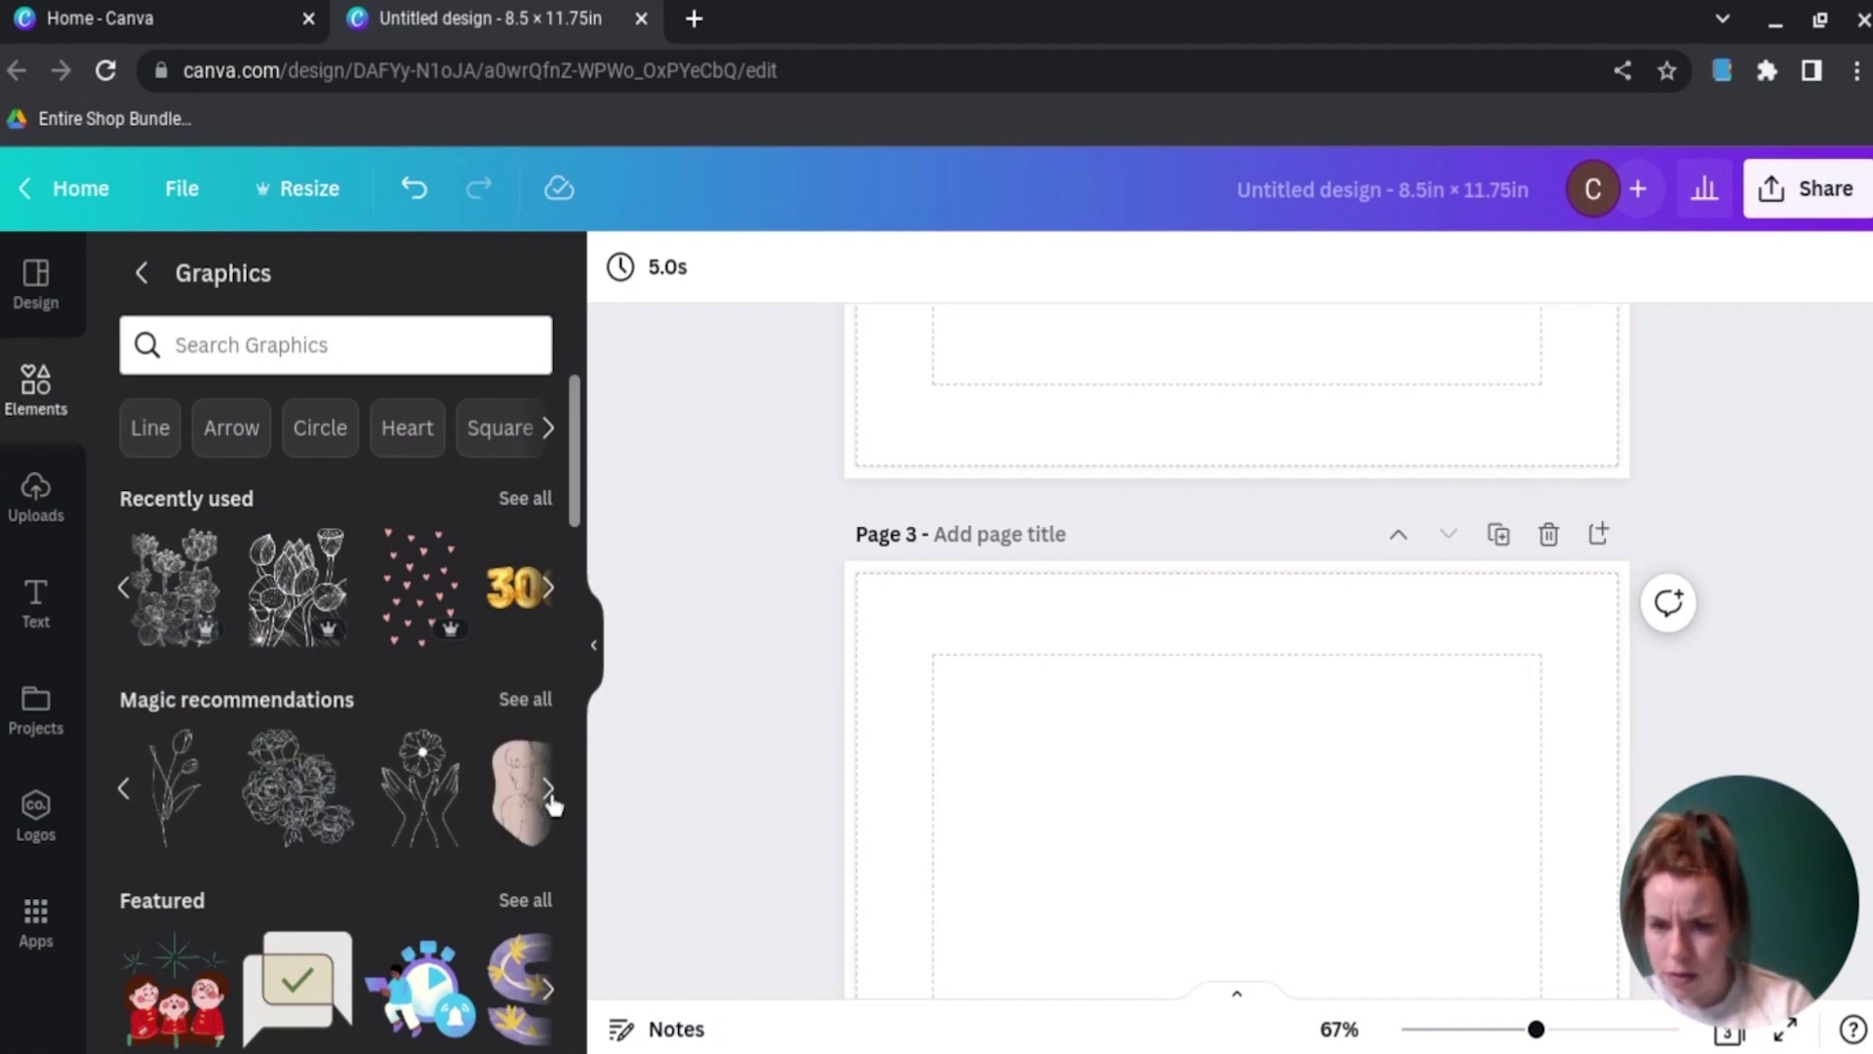
click(549, 792)
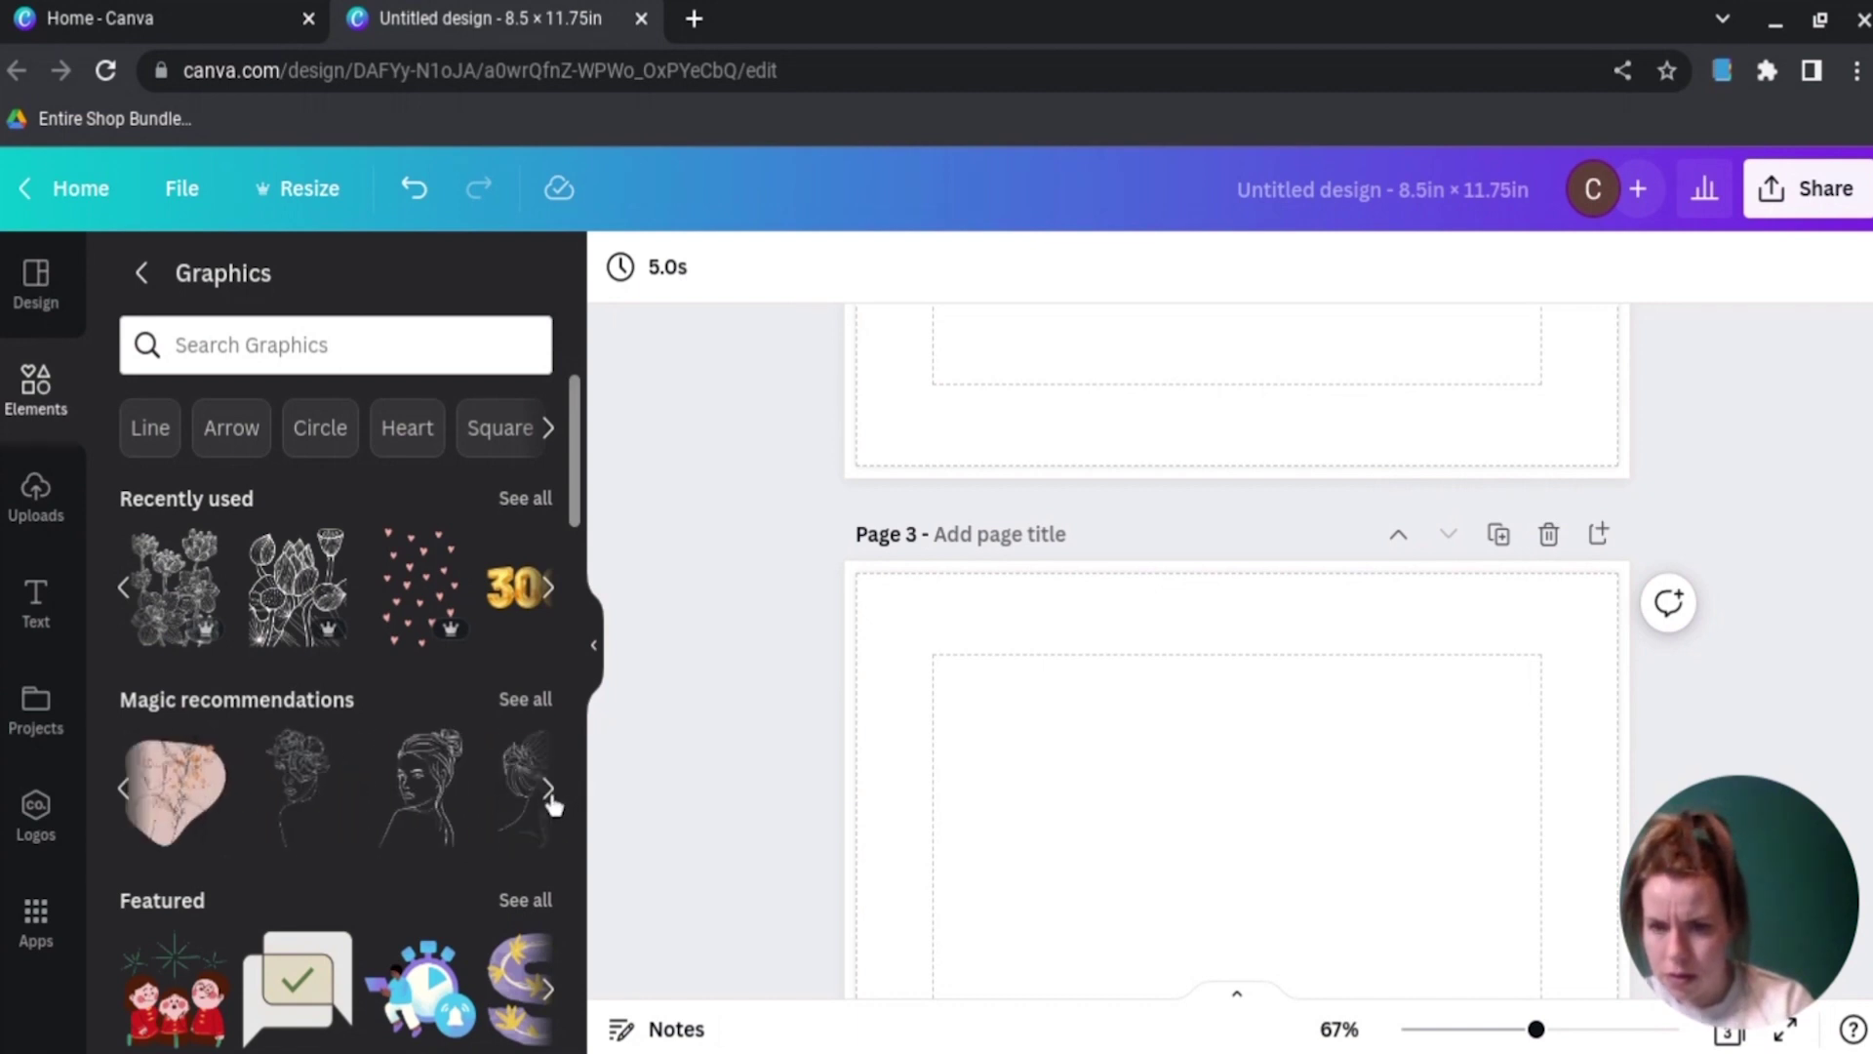
click(431, 782)
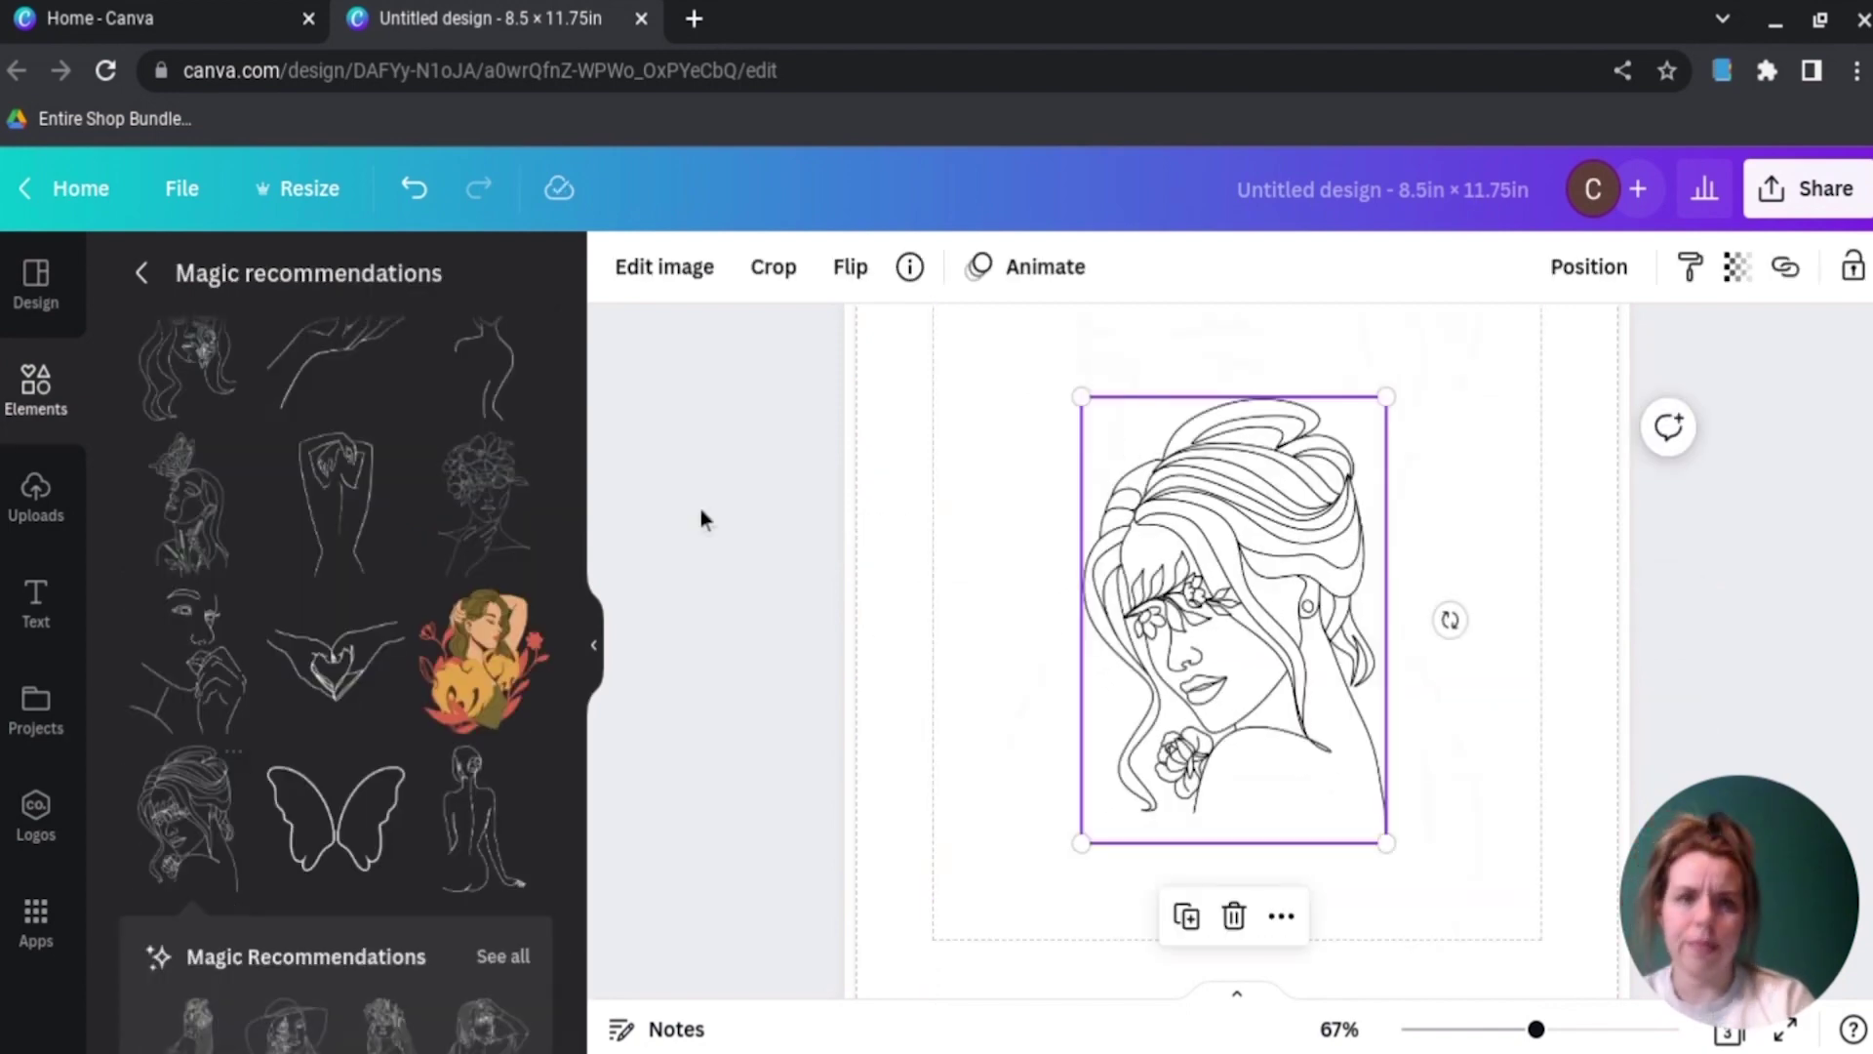
Step: Enlarge the page 3 drawing to about two-thirds of the page width, centre it horizontally, and deselect it
scroll(703, 512, up, 3)
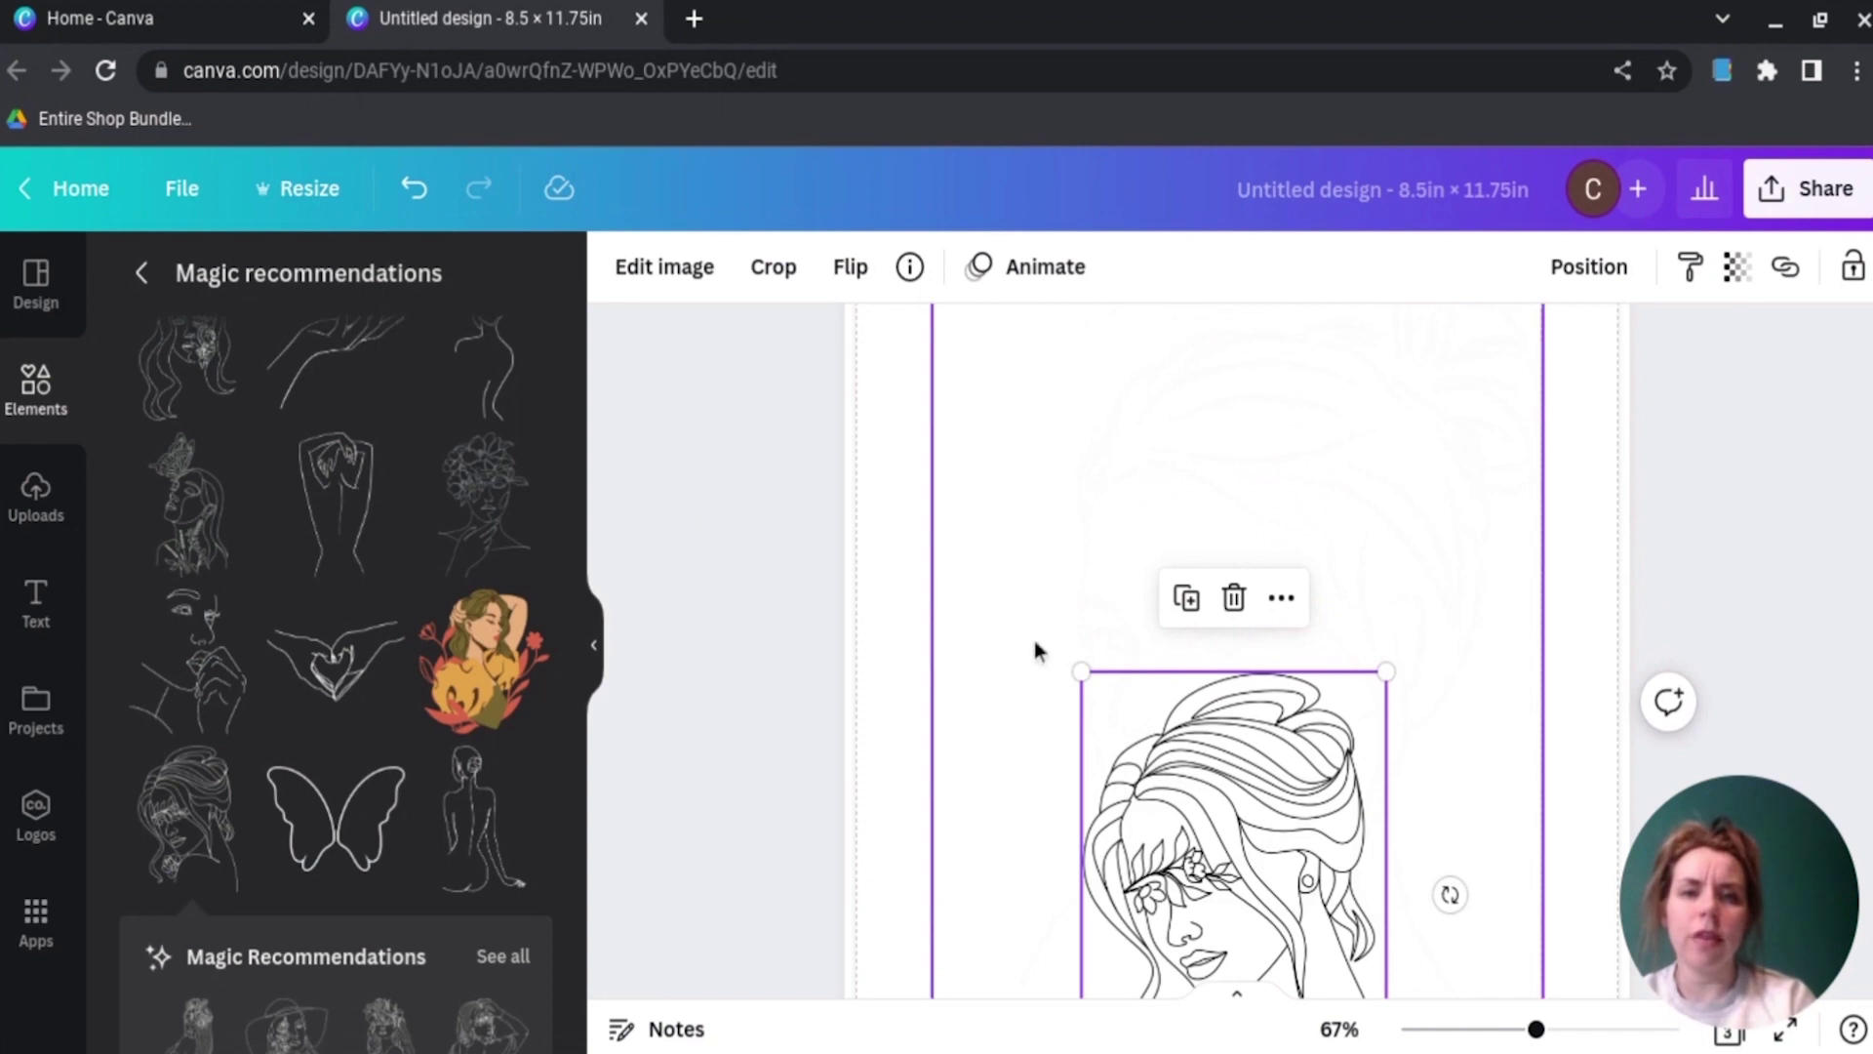
drag(1081, 673, 922, 429)
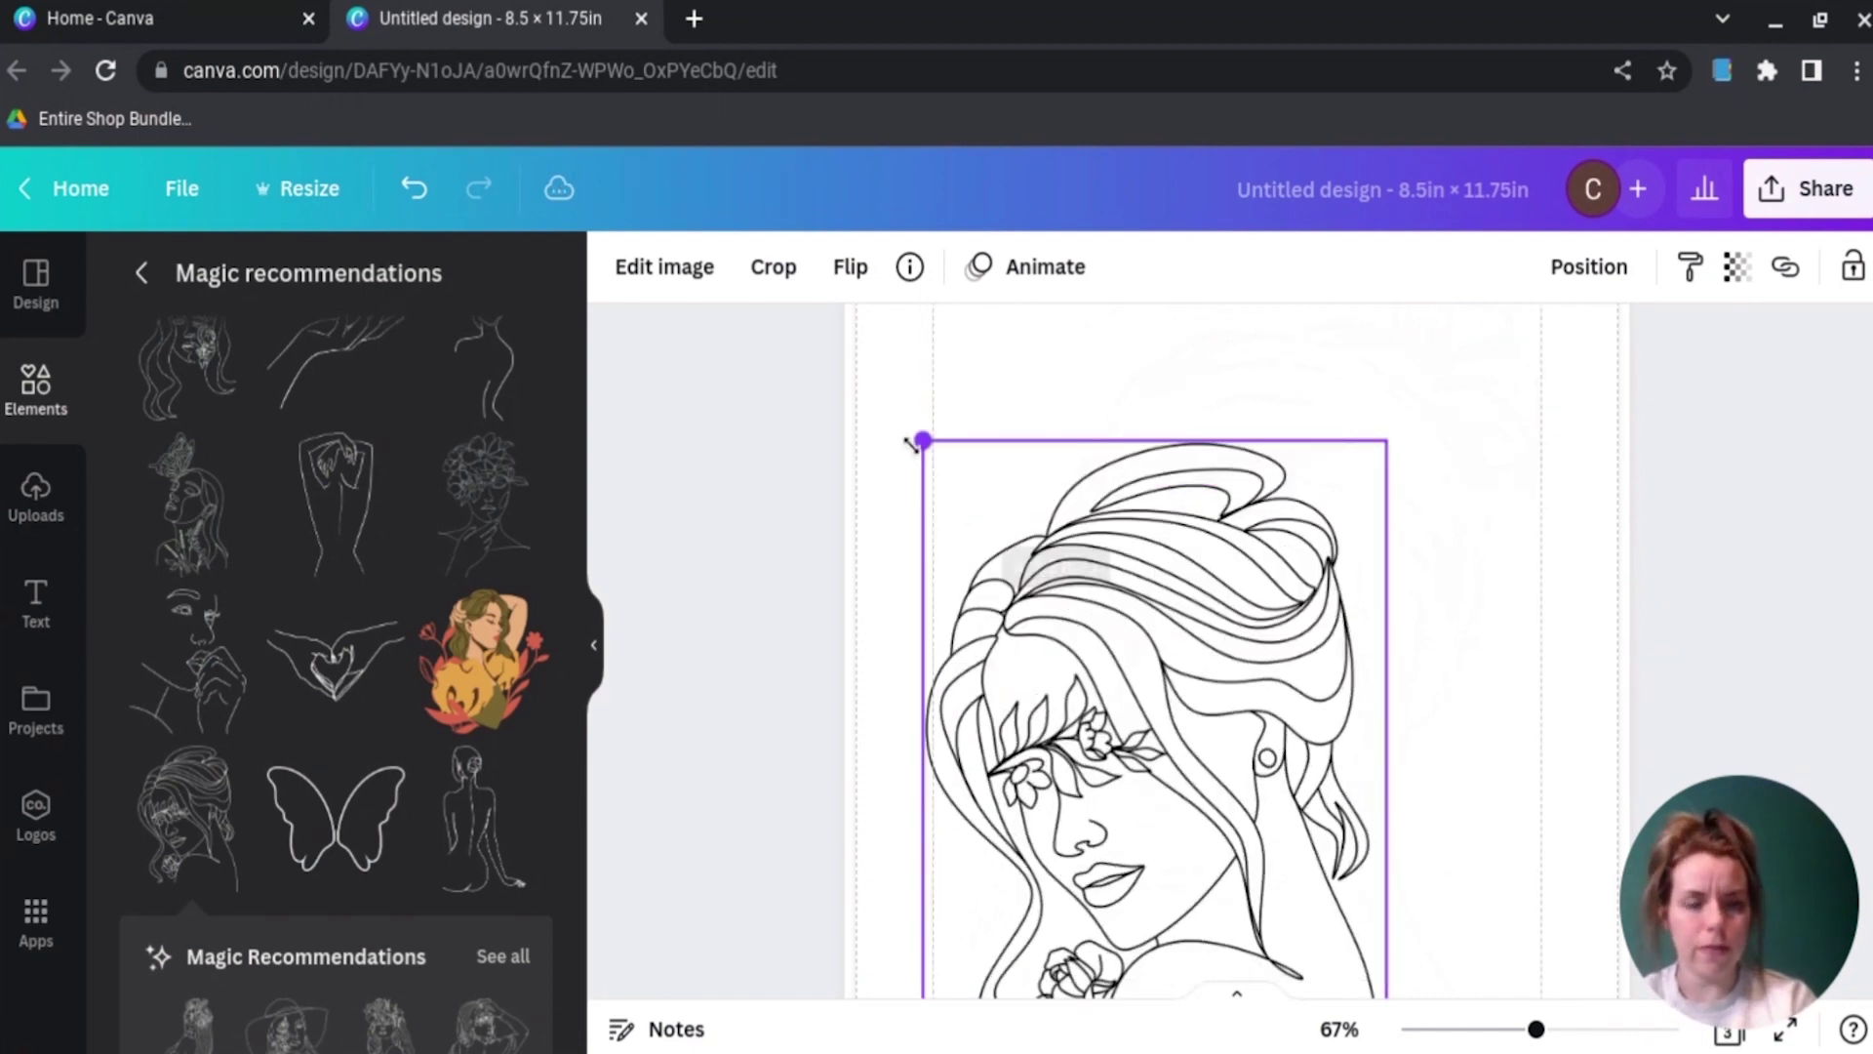
drag(1260, 688, 1330, 614)
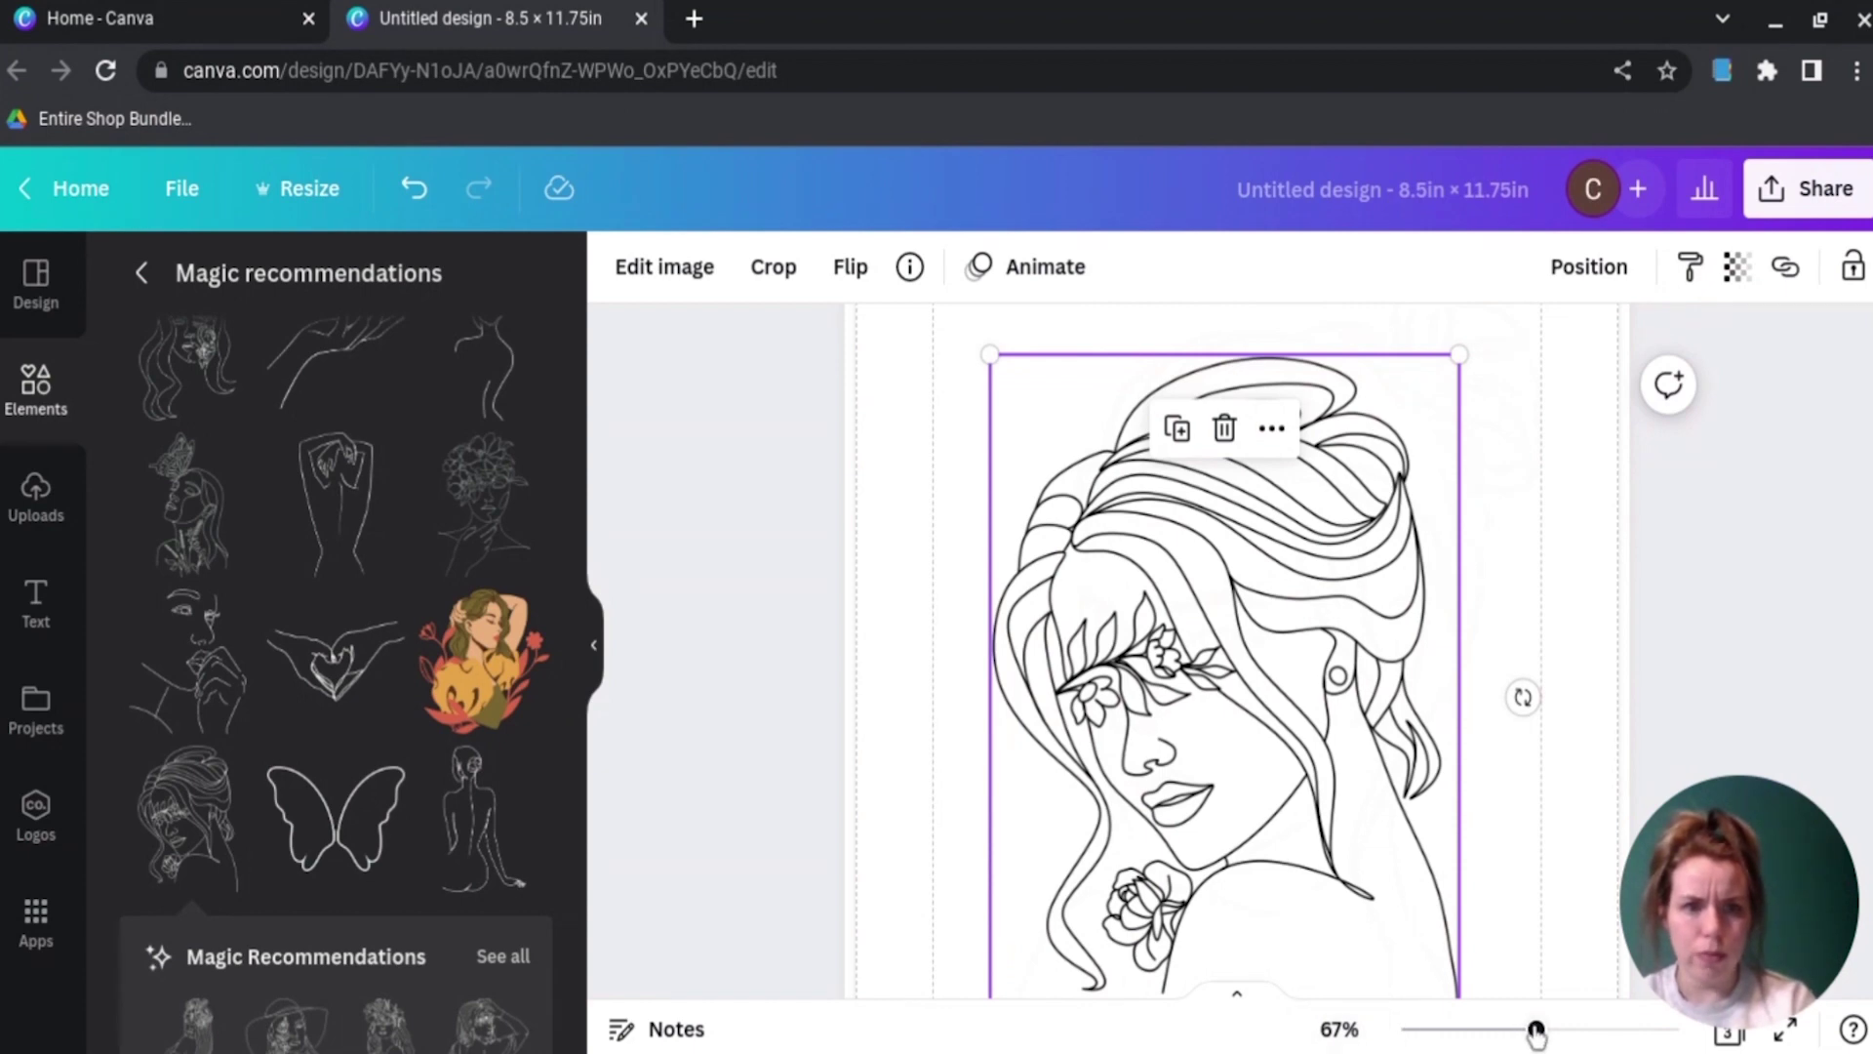
drag(1535, 1032, 1513, 1034)
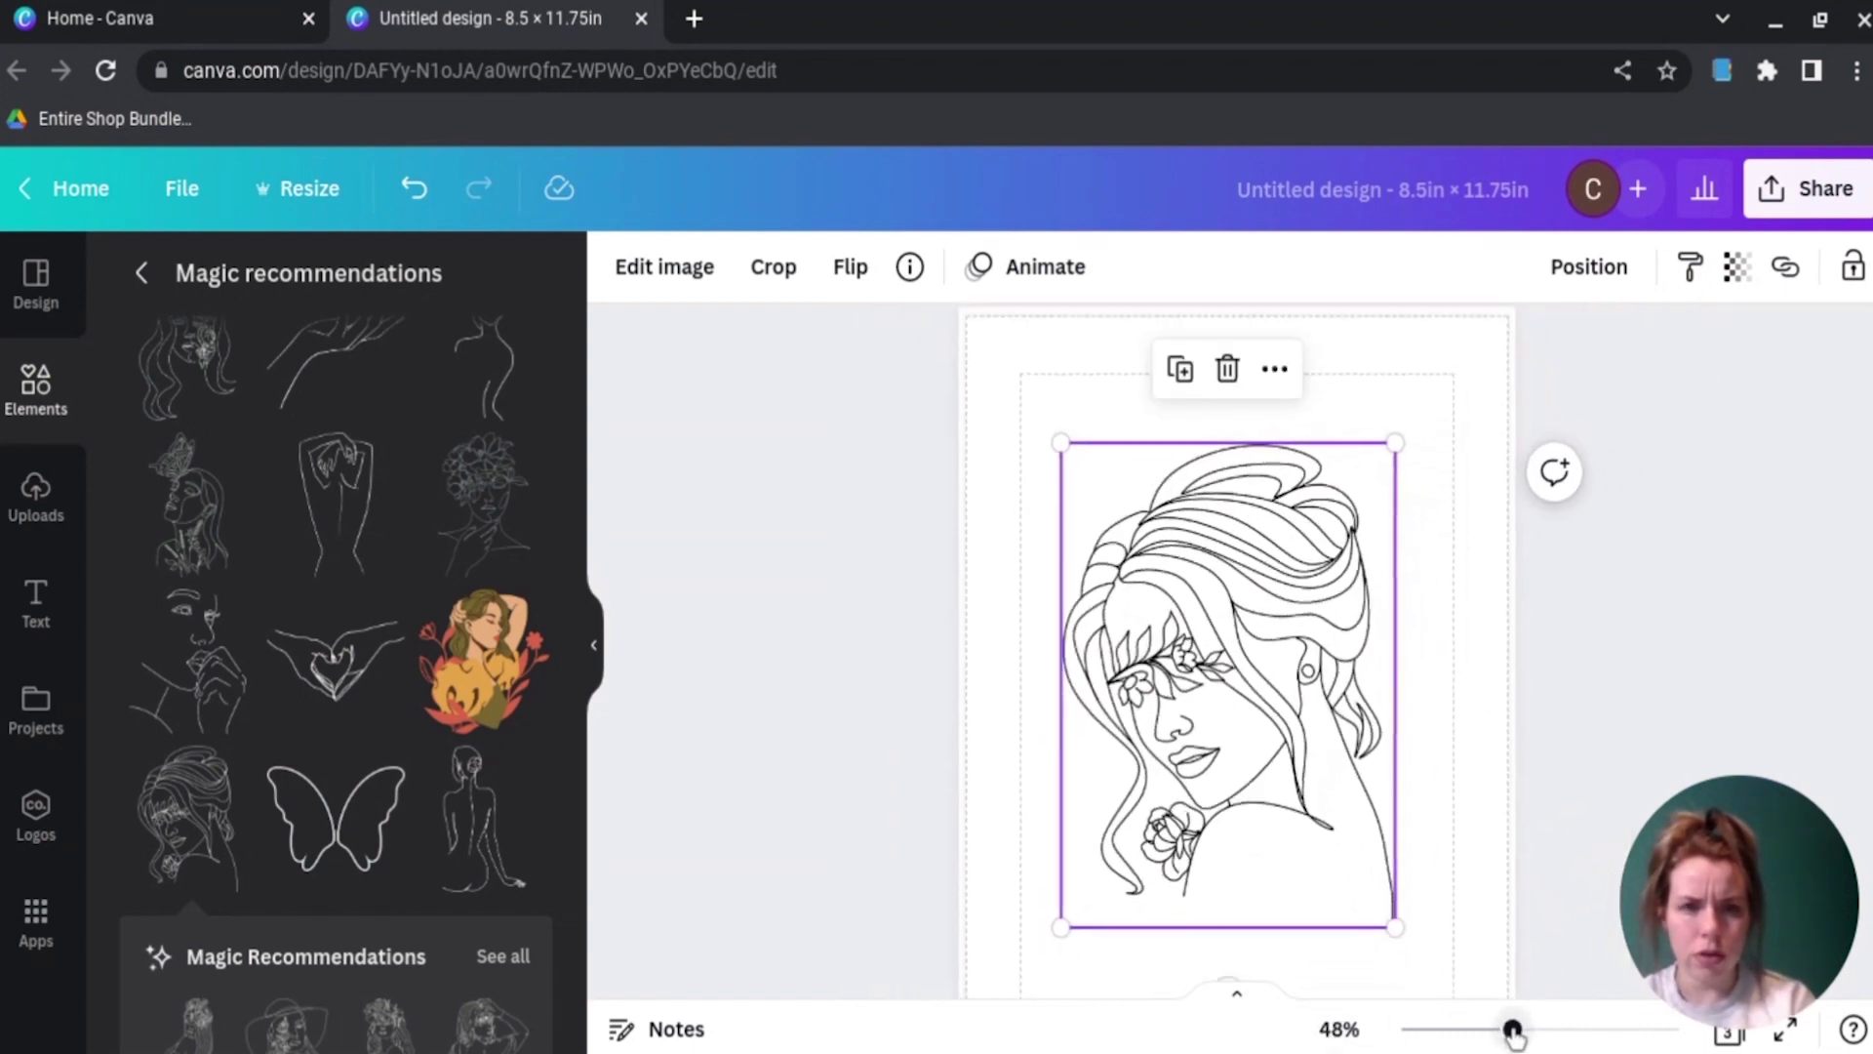
scroll(1624, 726, down, 2)
scroll(1622, 719, up, 1)
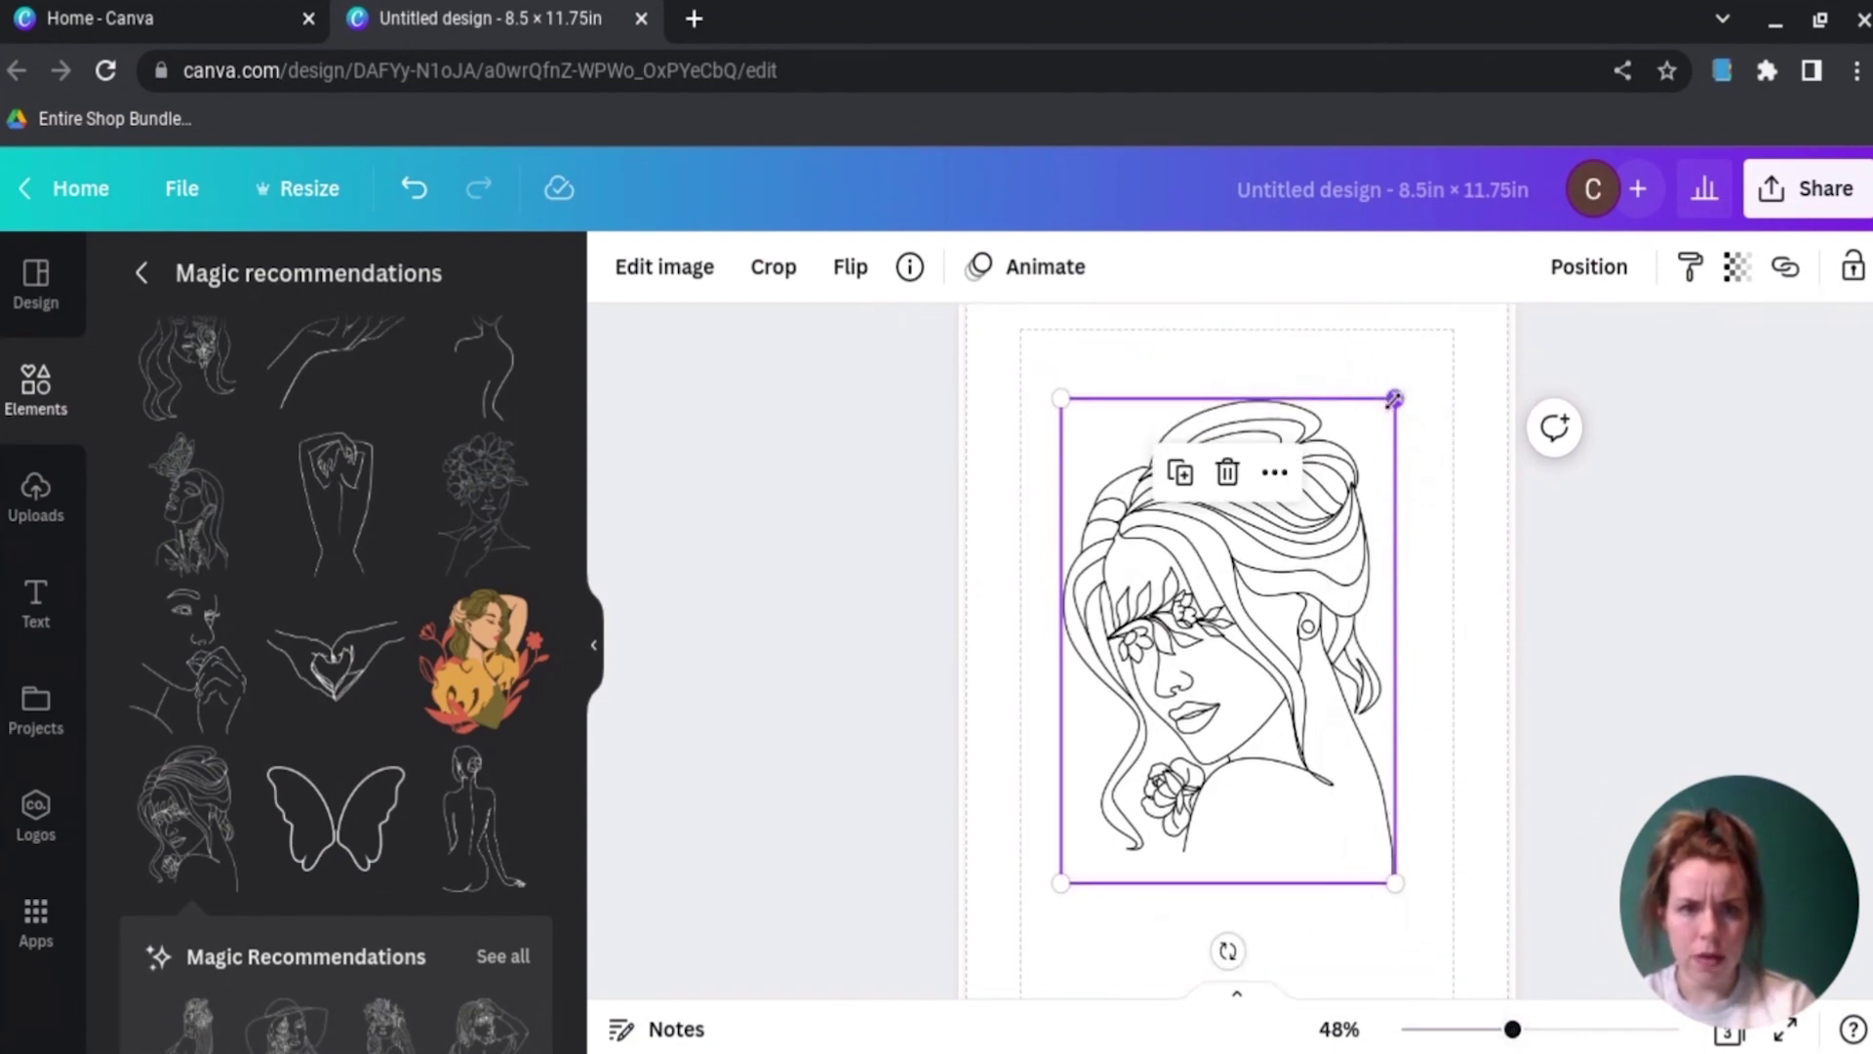
drag(1396, 398, 1436, 361)
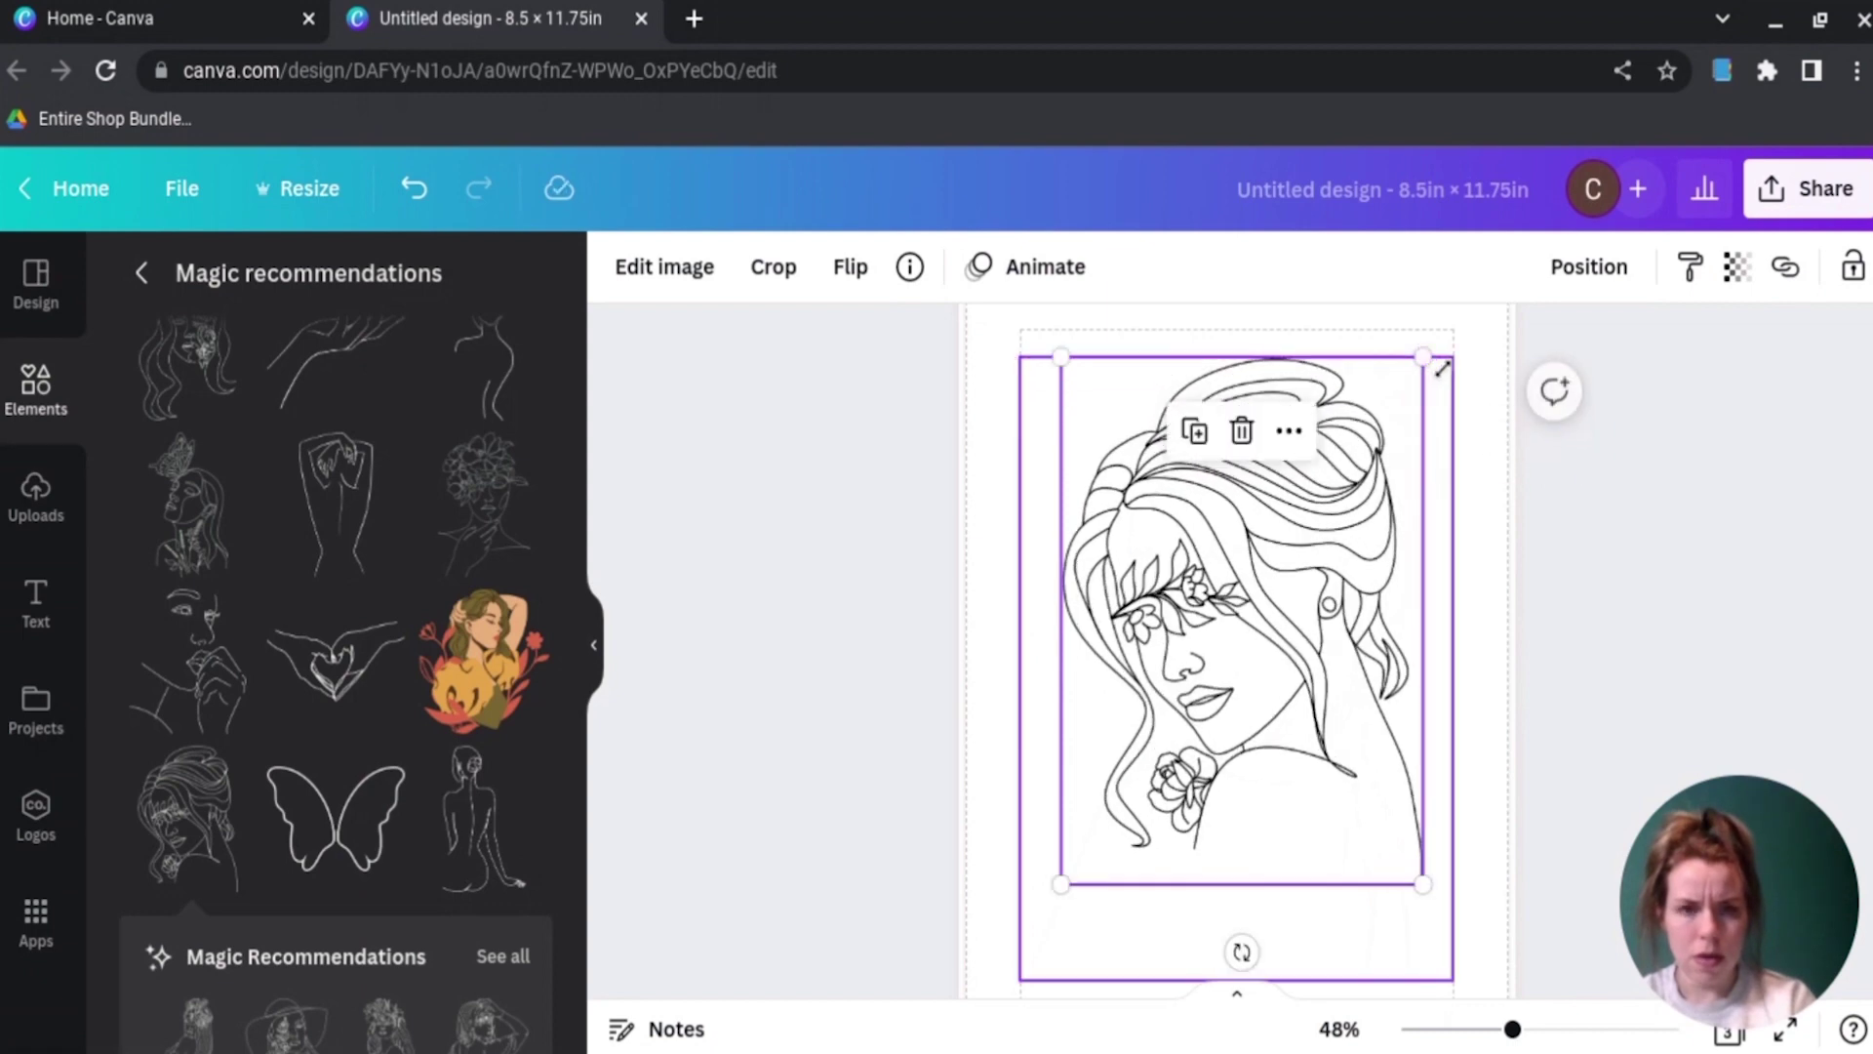
click(1600, 607)
Step: Enlarge the butterfly woman drawing on page 2 to about 57% of the page width and centre it horizontally
scroll(1600, 607, up, 5)
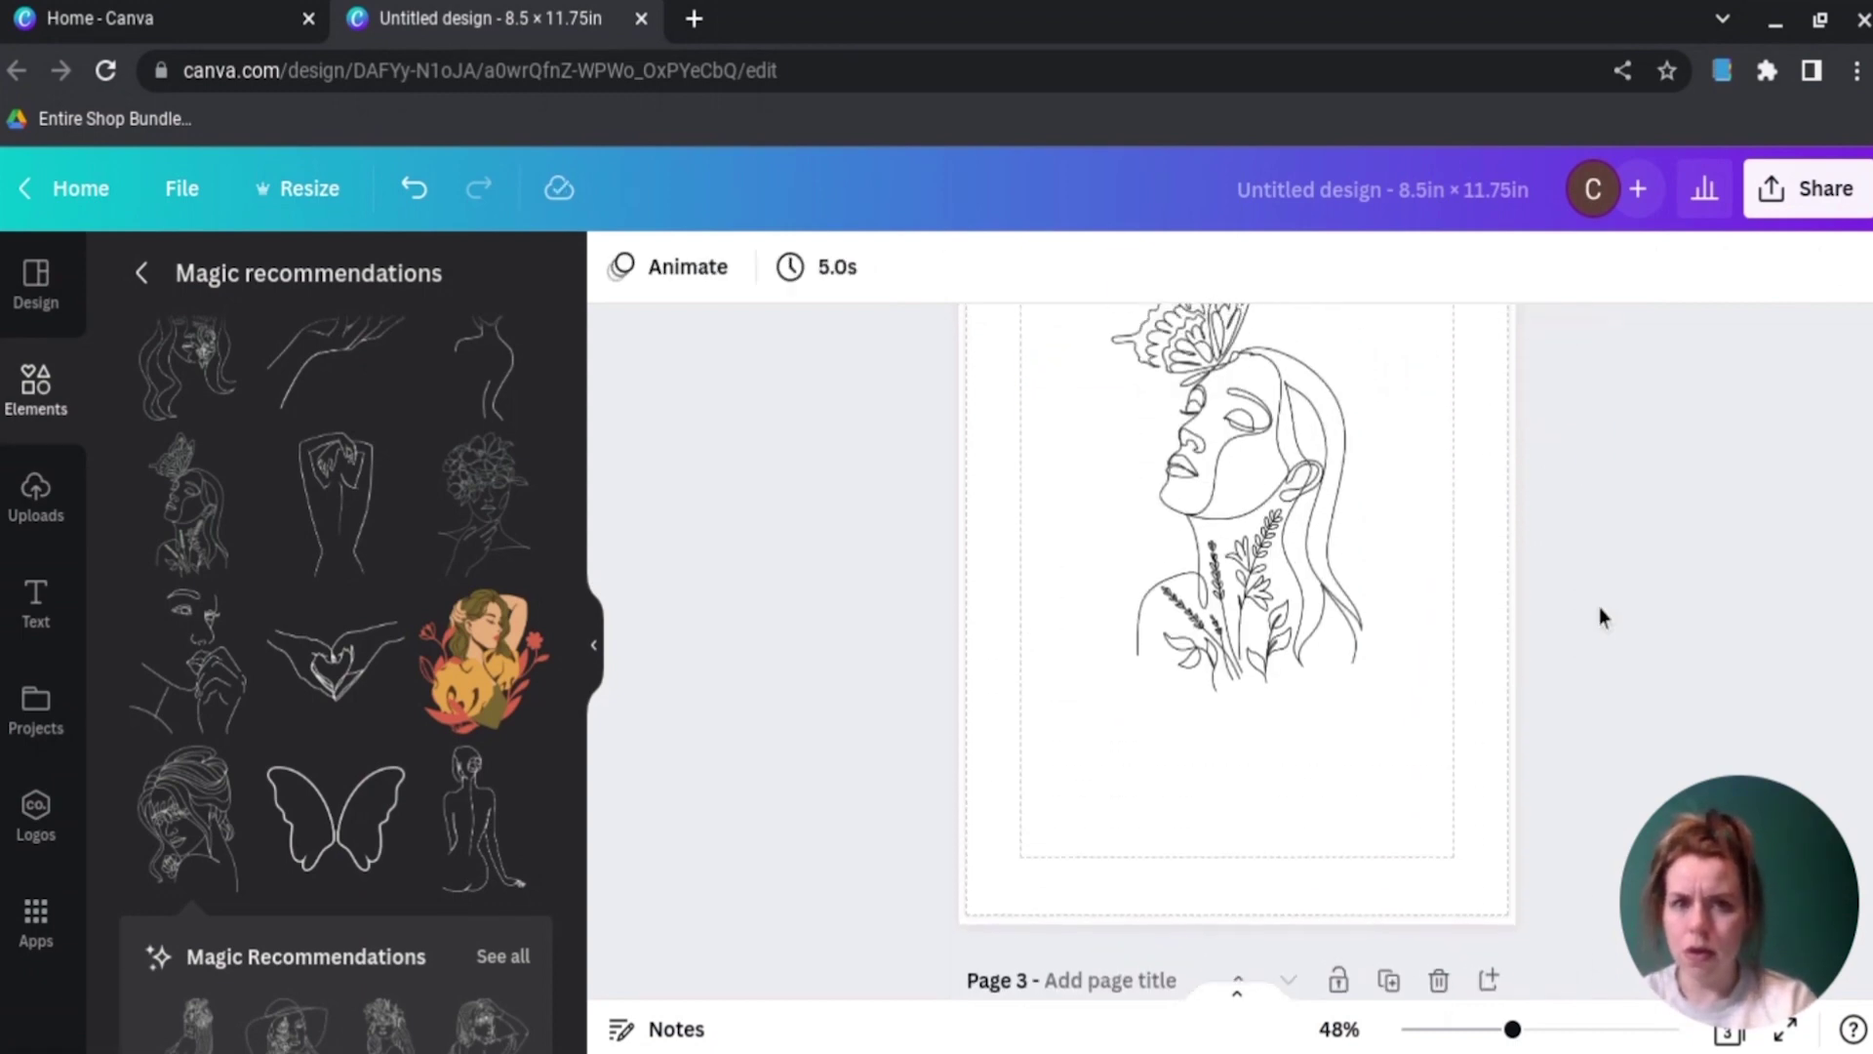
click(1281, 717)
drag(1281, 717, 1223, 800)
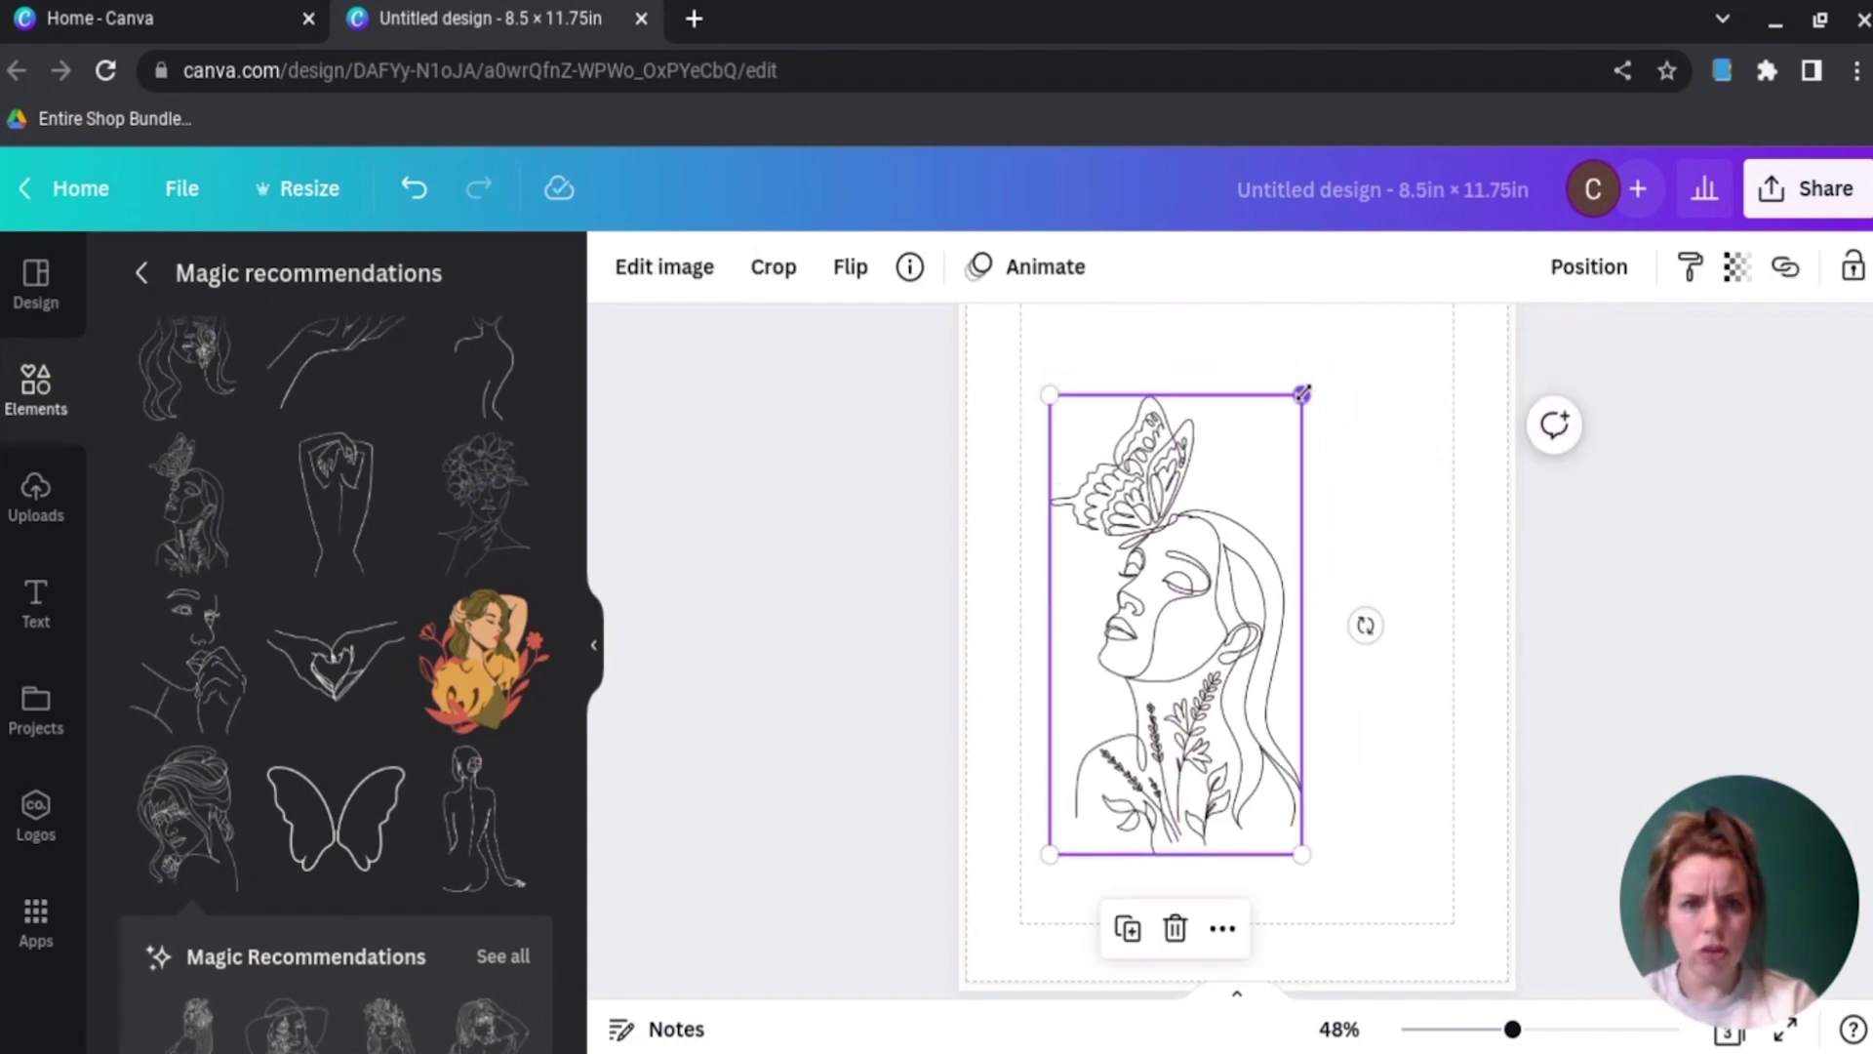
drag(1302, 394, 1403, 310)
scroll(1671, 563, up, 3)
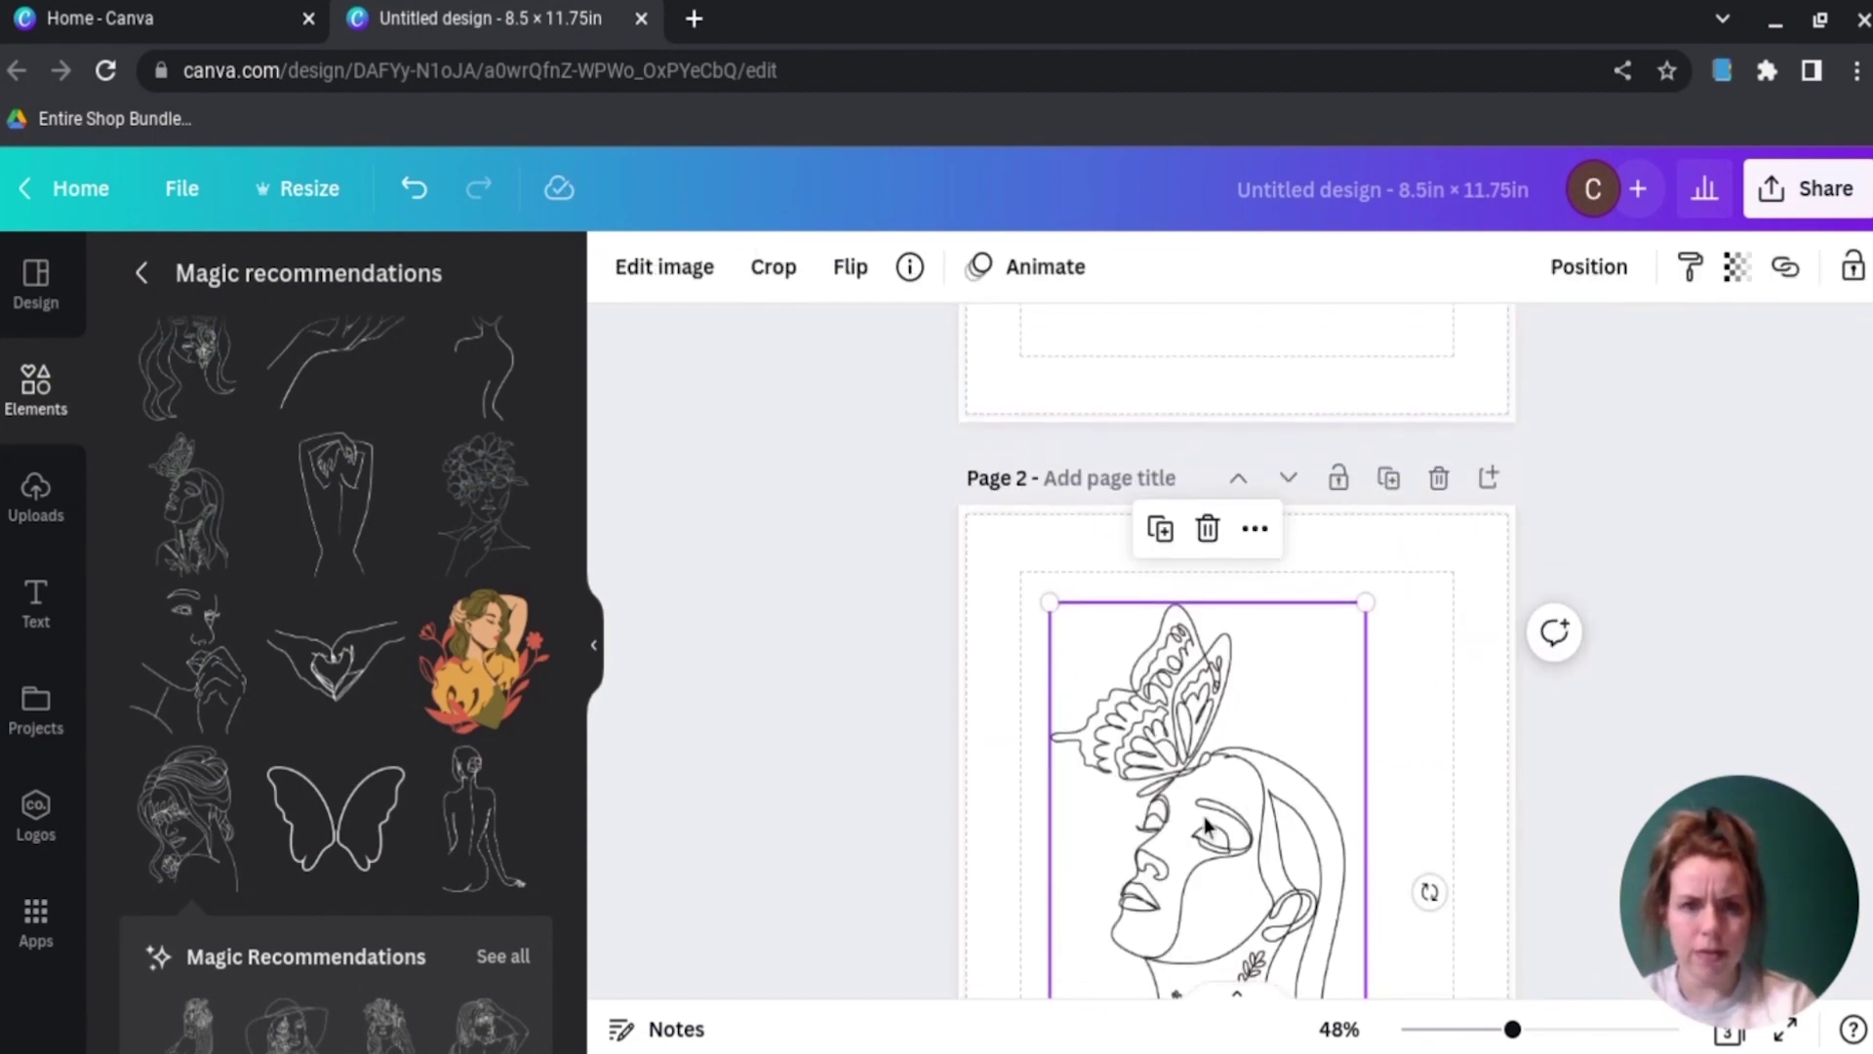
drag(1209, 780, 1238, 764)
click(1663, 700)
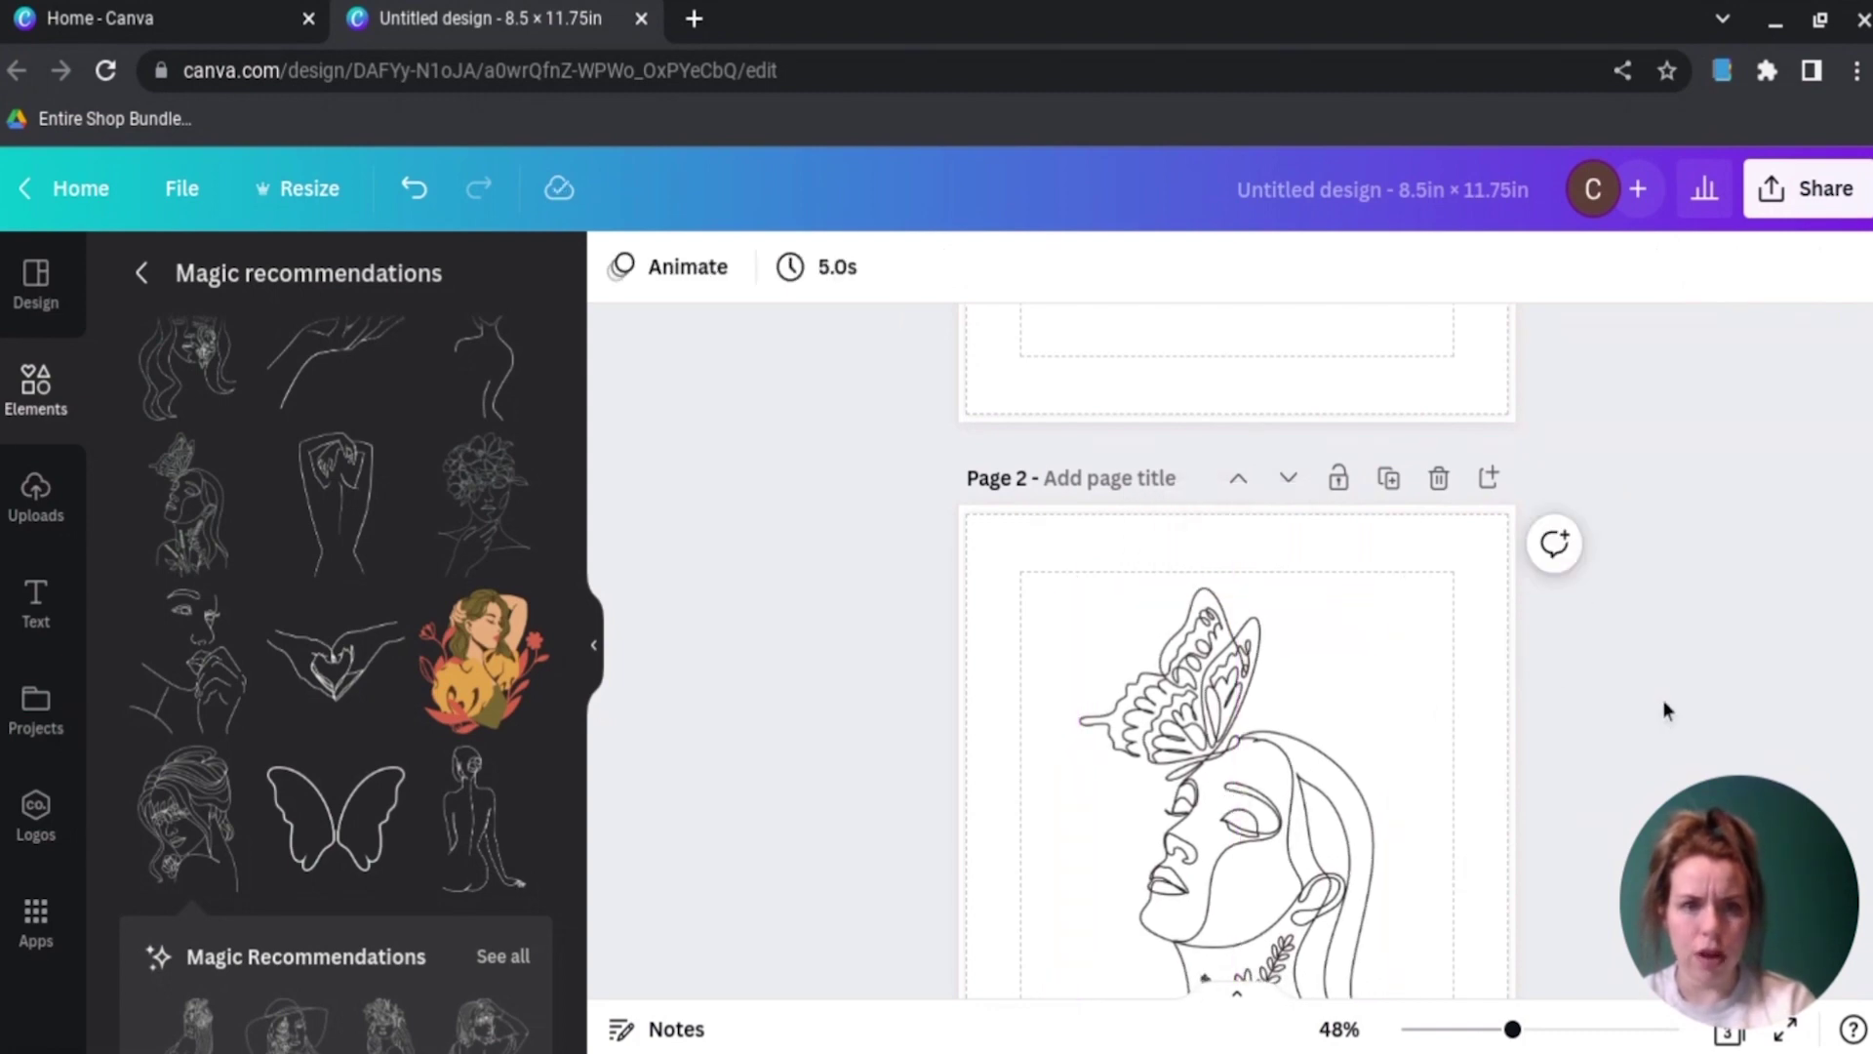
Step: Enlarge the flower-headed woman drawing on page 1 to about two-thirds of the page width and deselect it
scroll(1662, 699, up, 8)
click(1285, 697)
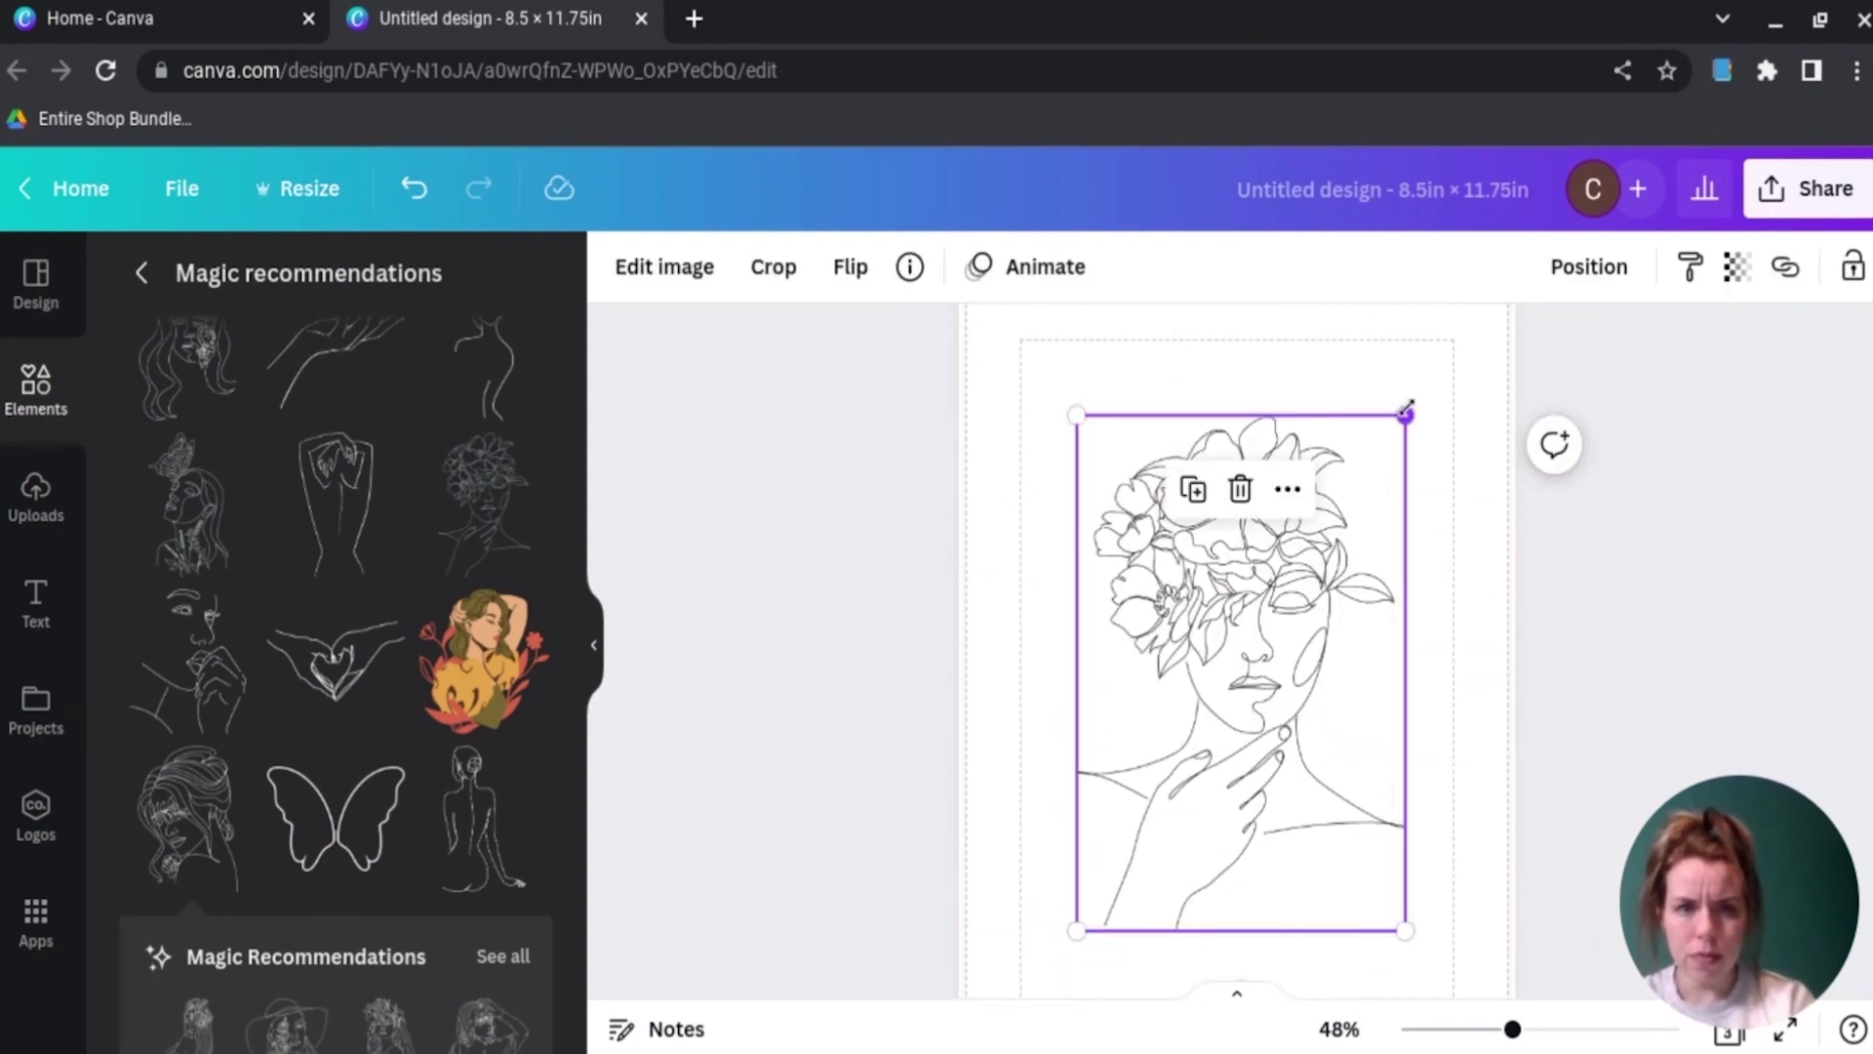
click(749, 565)
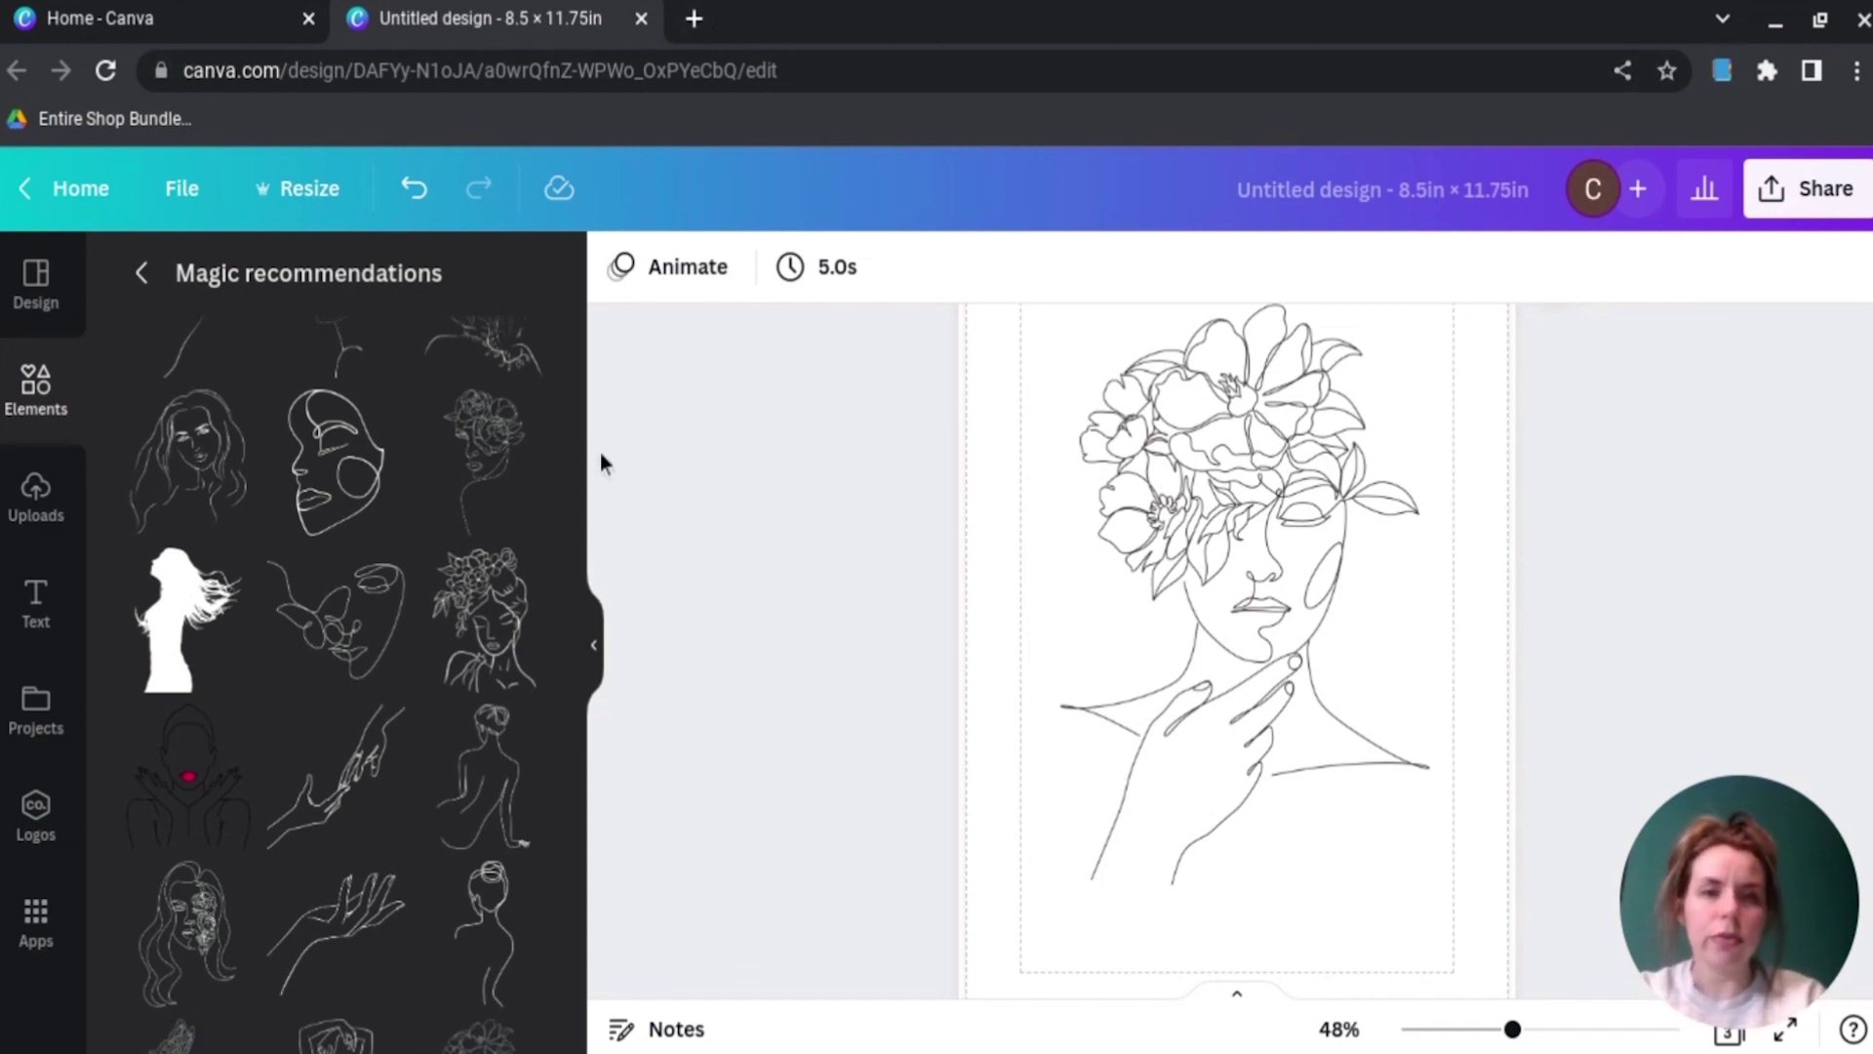
Step: Add a heading reading "Strong" on page 1 and position it centred just below the flower-headed woman drawing
click(51, 595)
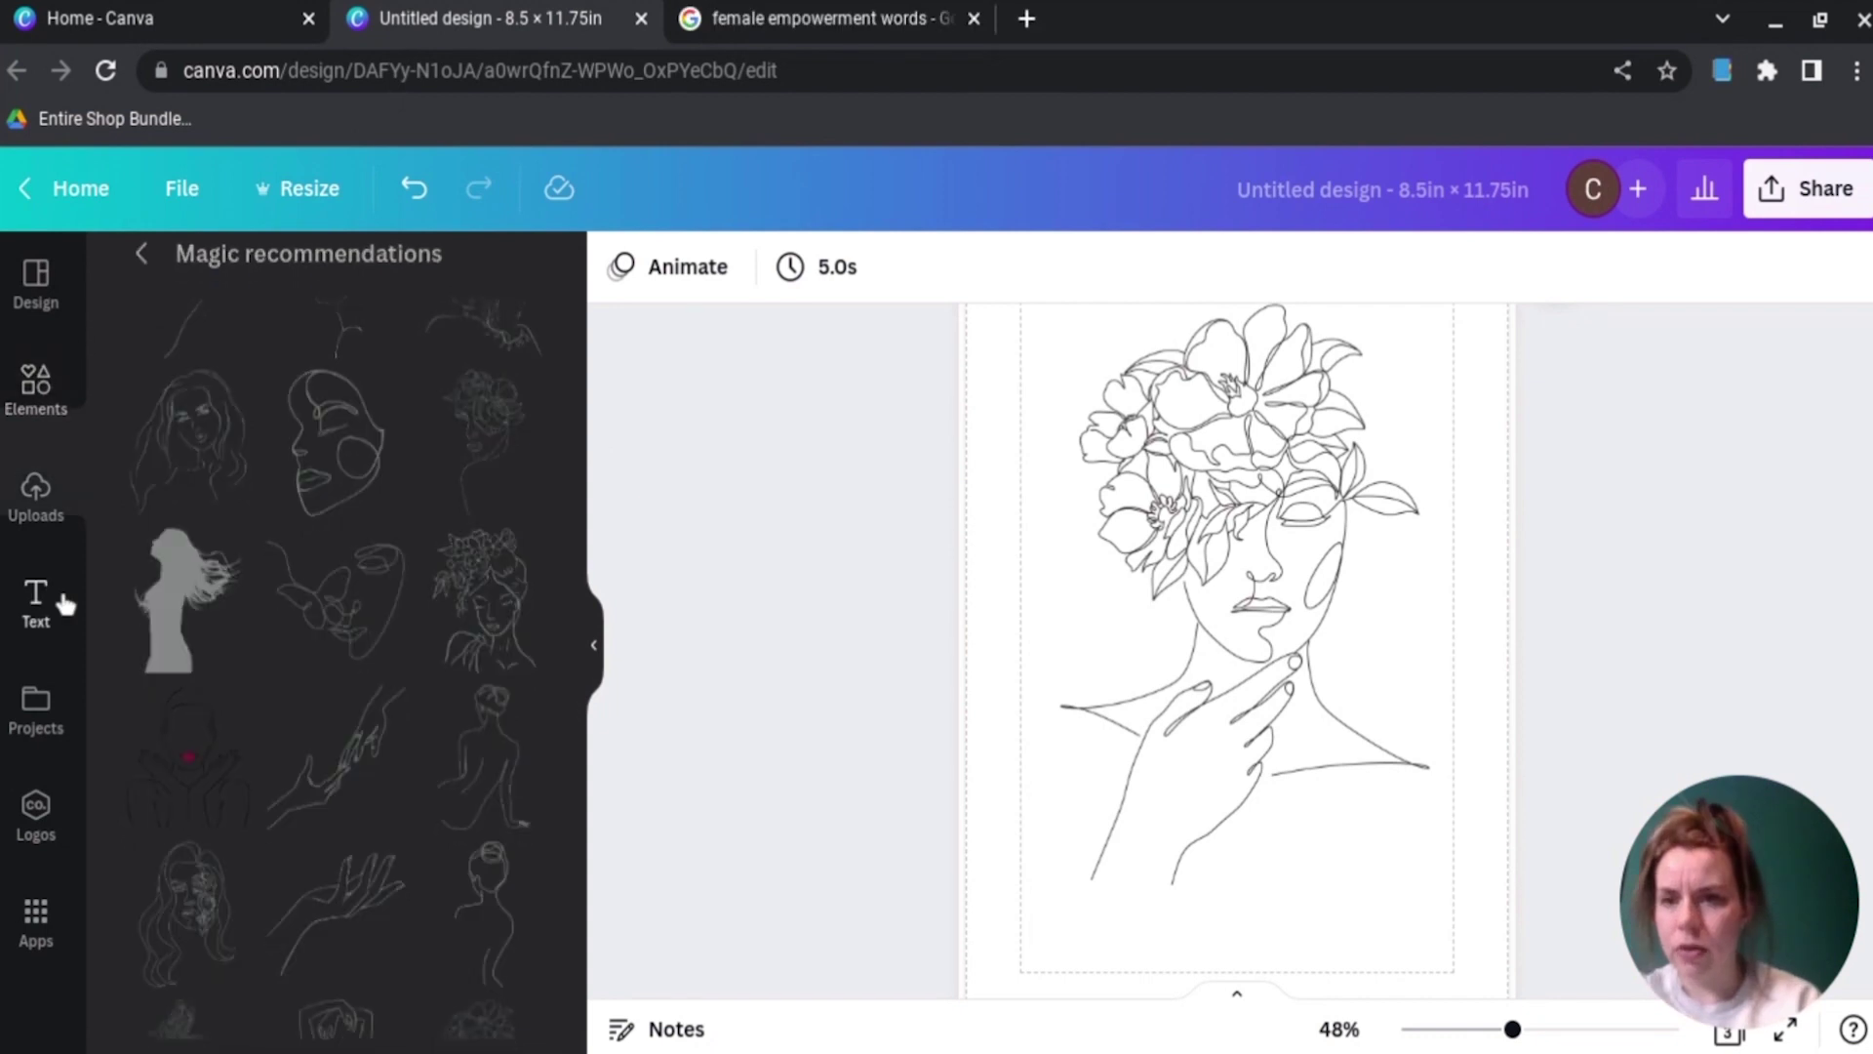
click(264, 527)
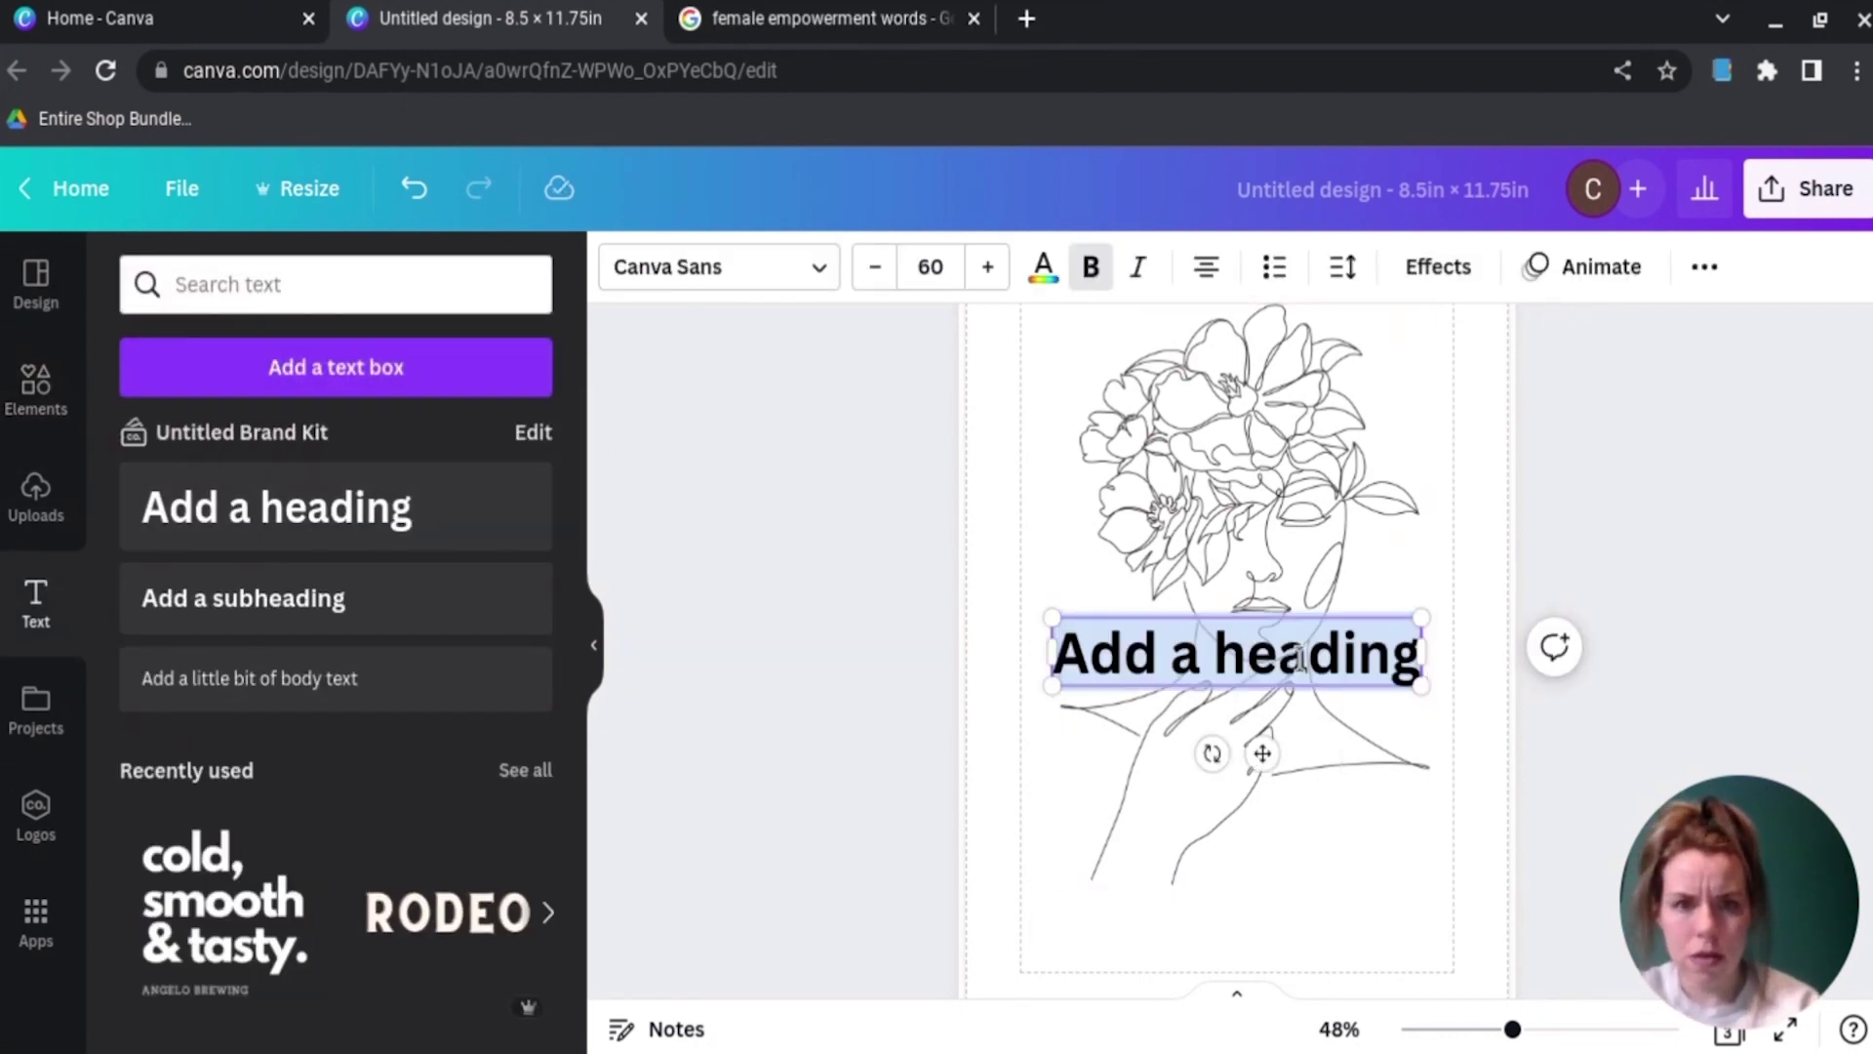
click(1291, 658)
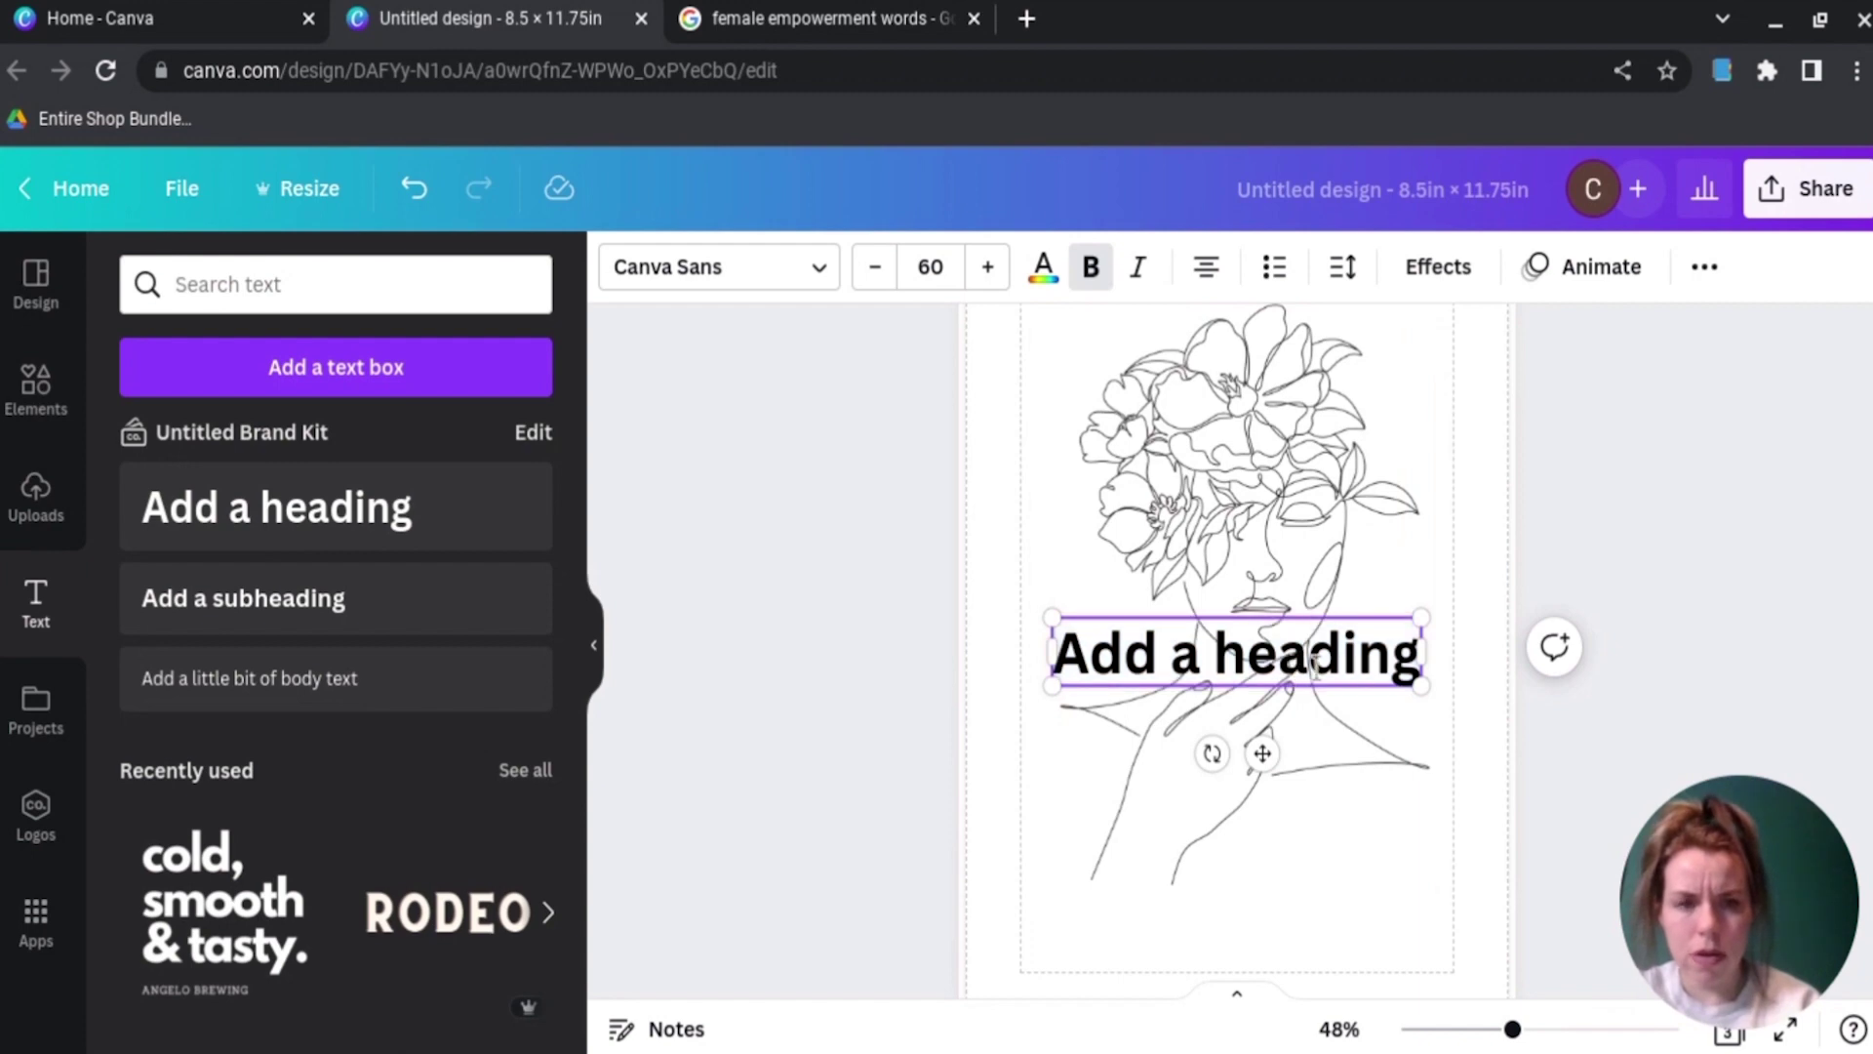
drag(1416, 669, 1061, 652)
text(Strong)
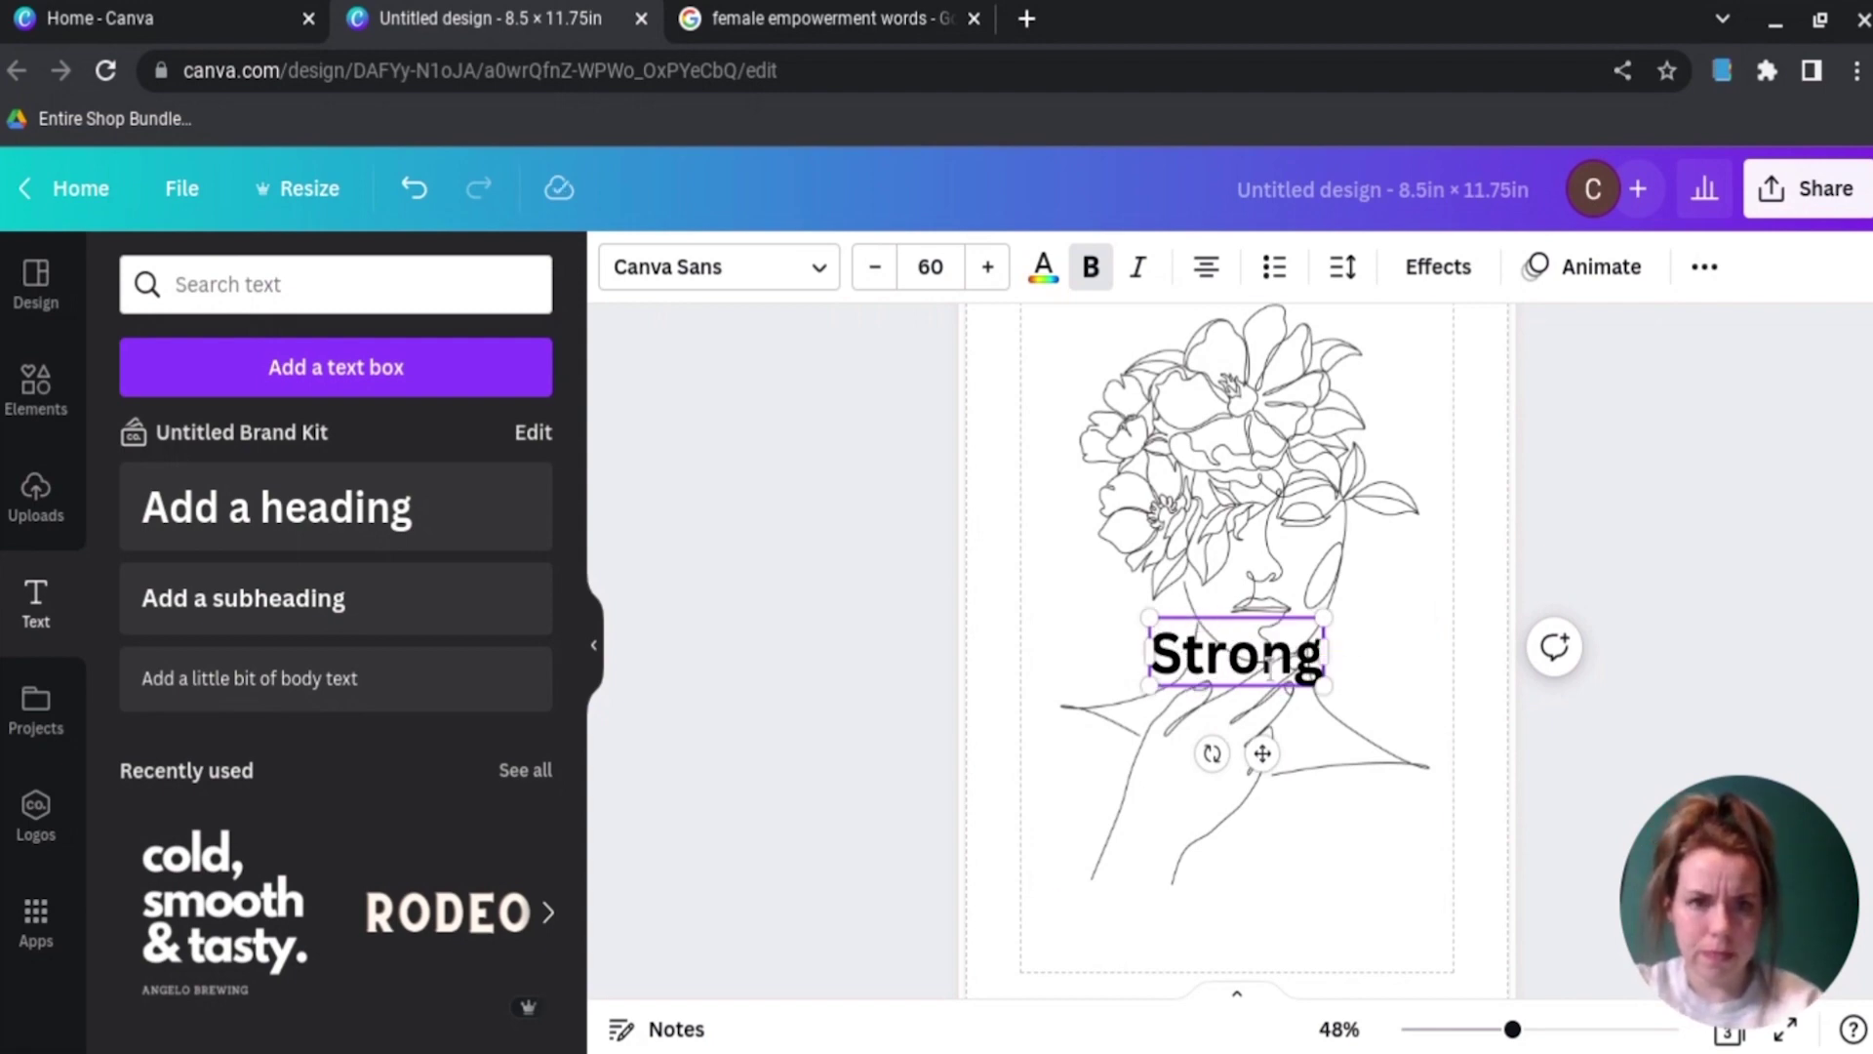
drag(1249, 695, 1248, 956)
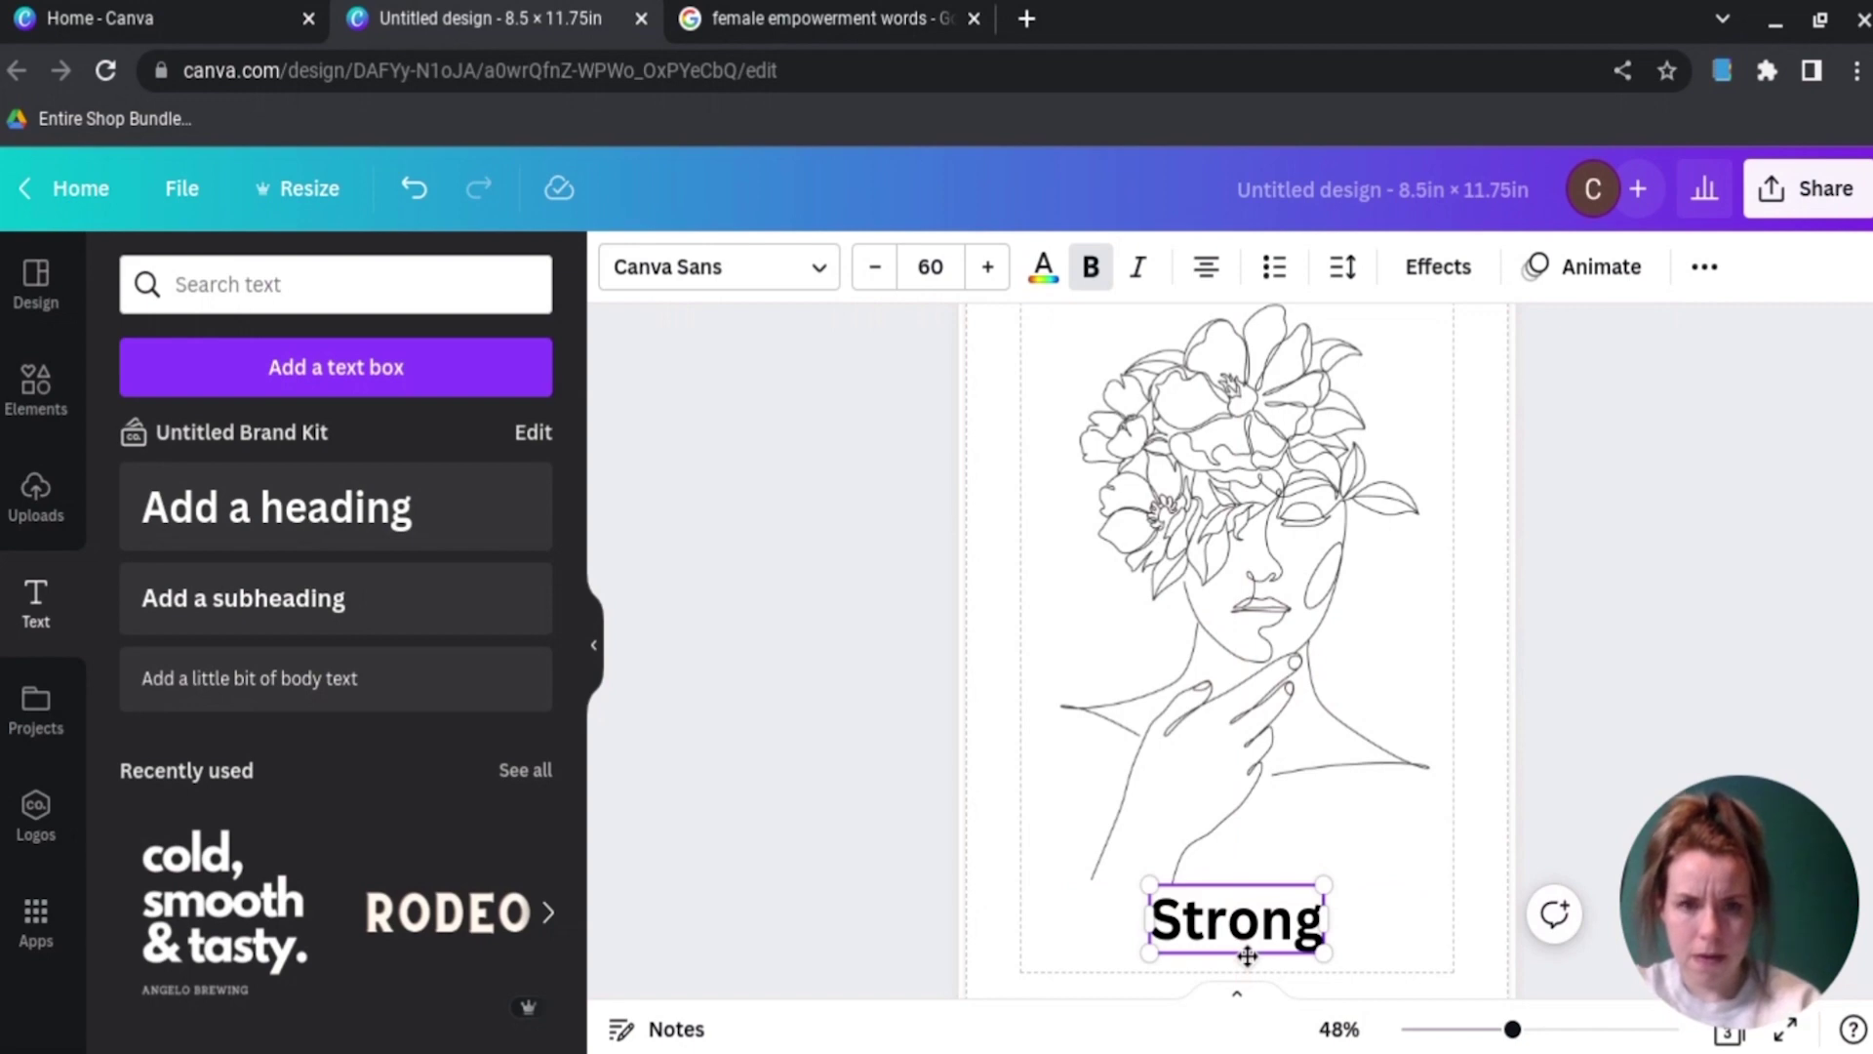
Step: Try the Cheque font on the page 1 heading and enlarge it to size 122, spanning the width between the margins
click(818, 269)
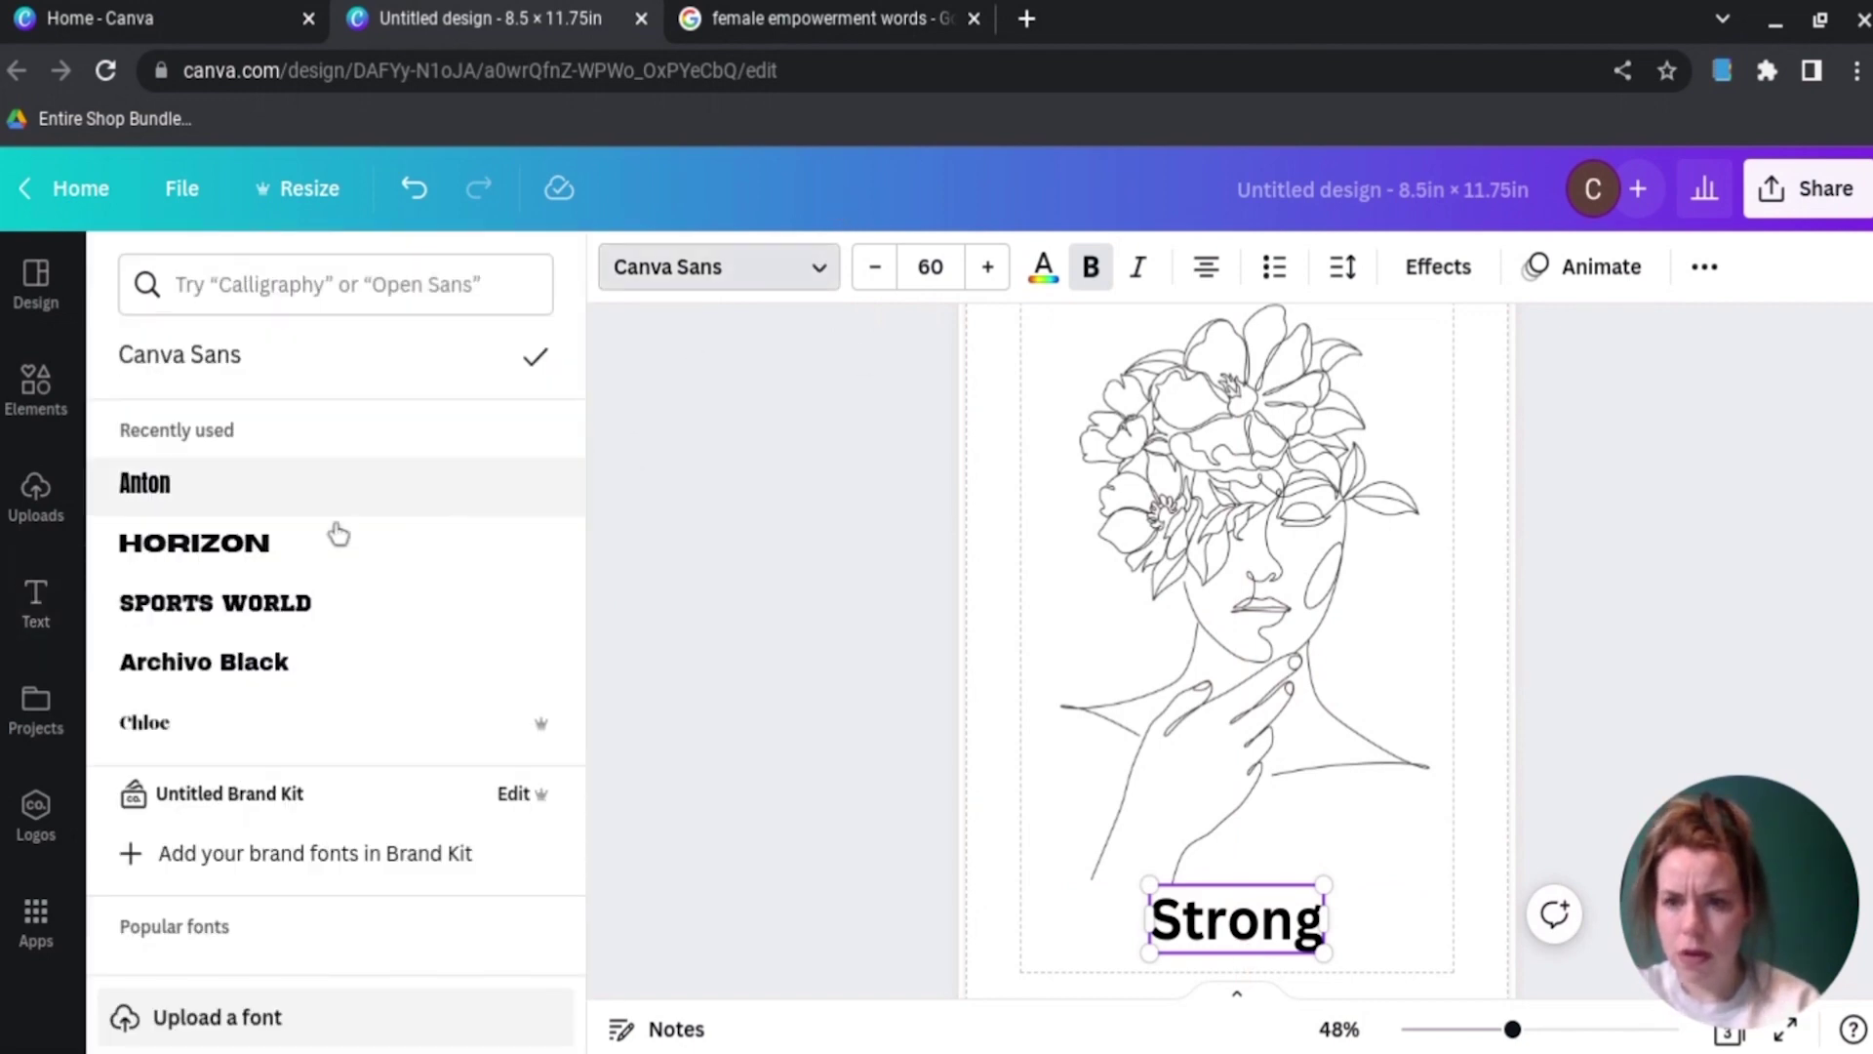
scroll(301, 534, down, 4)
scroll(306, 539, down, 15)
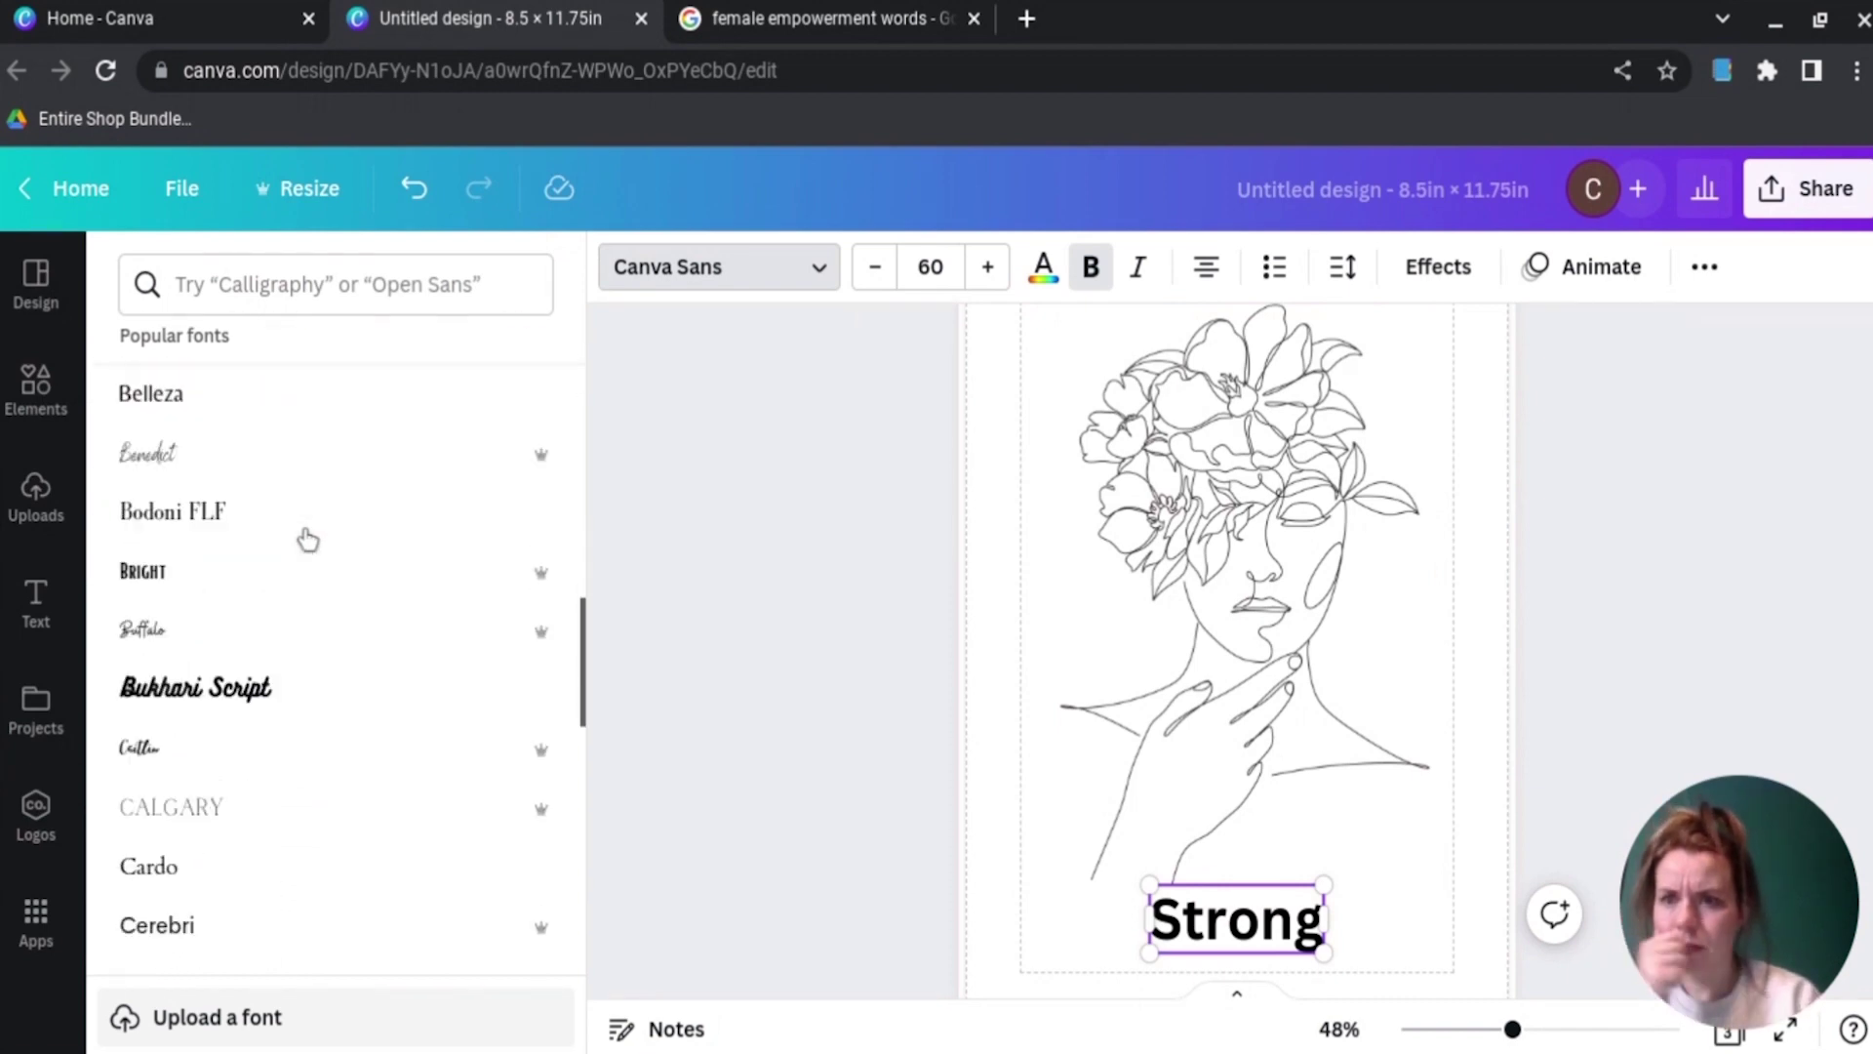
scroll(305, 538, up, 5)
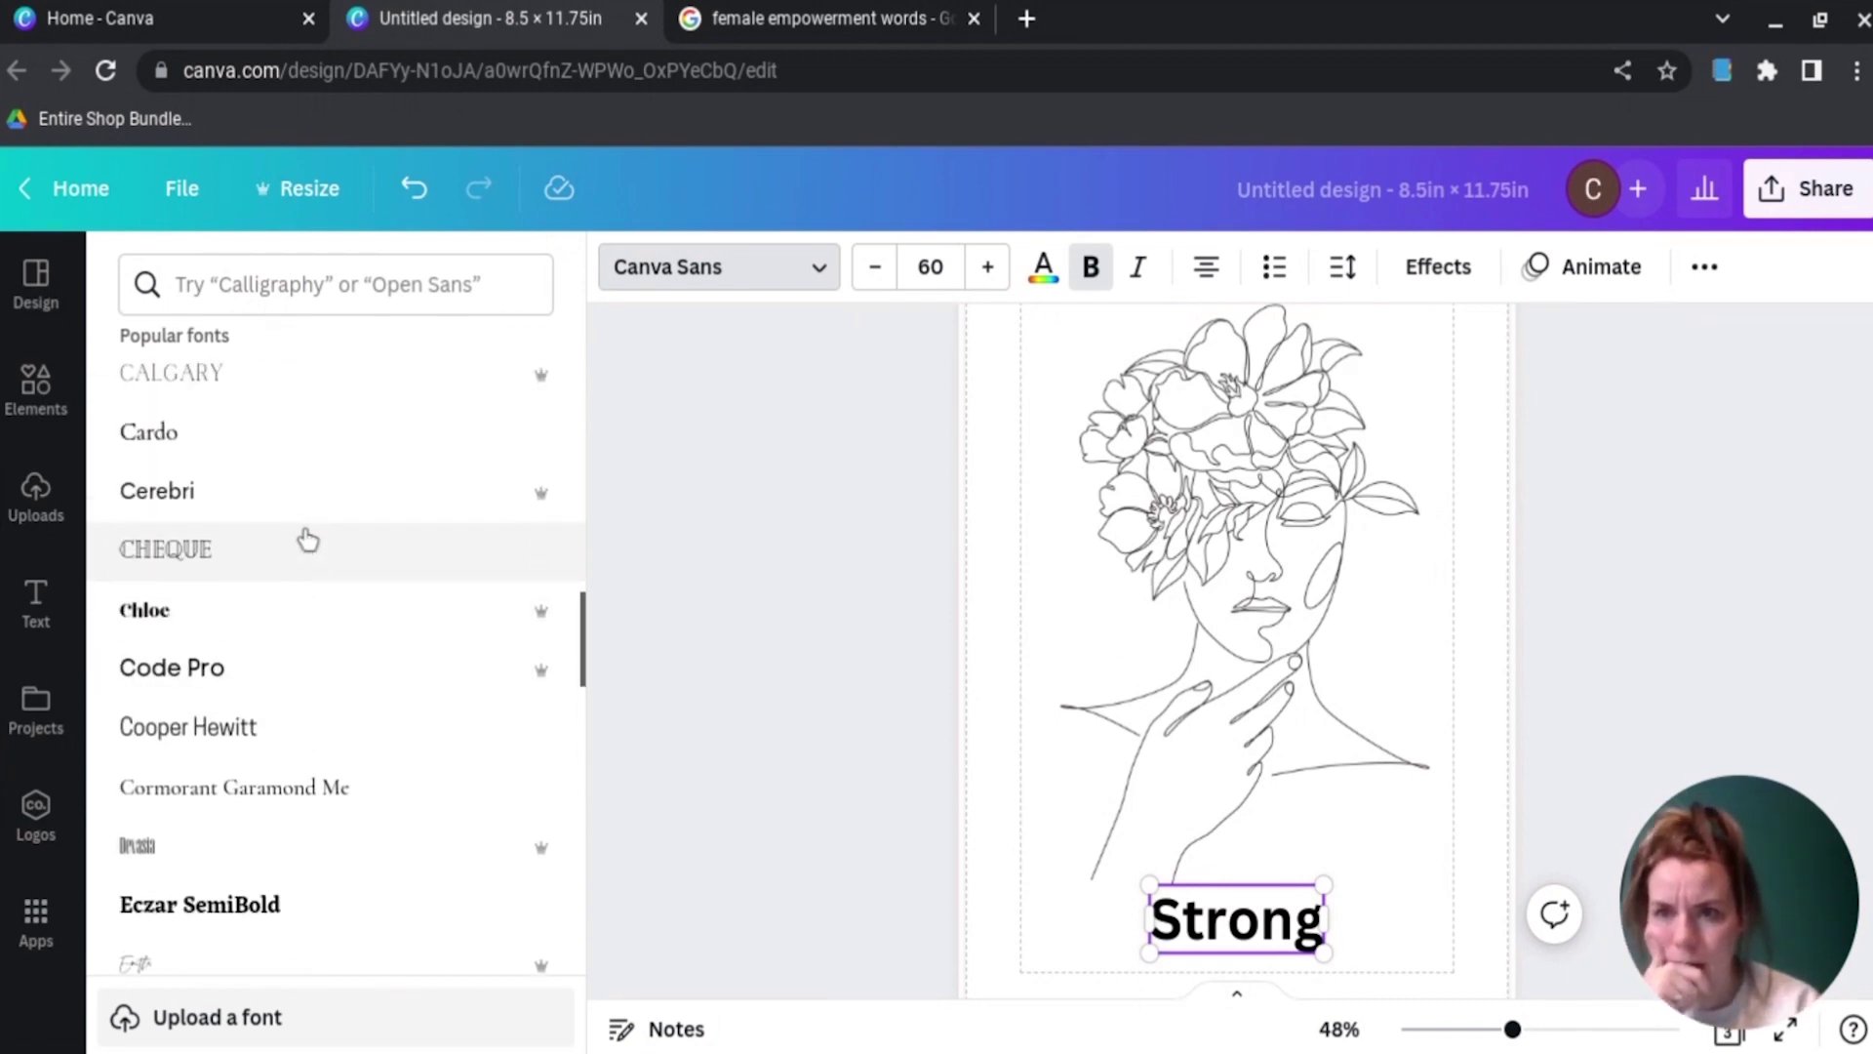
click(245, 563)
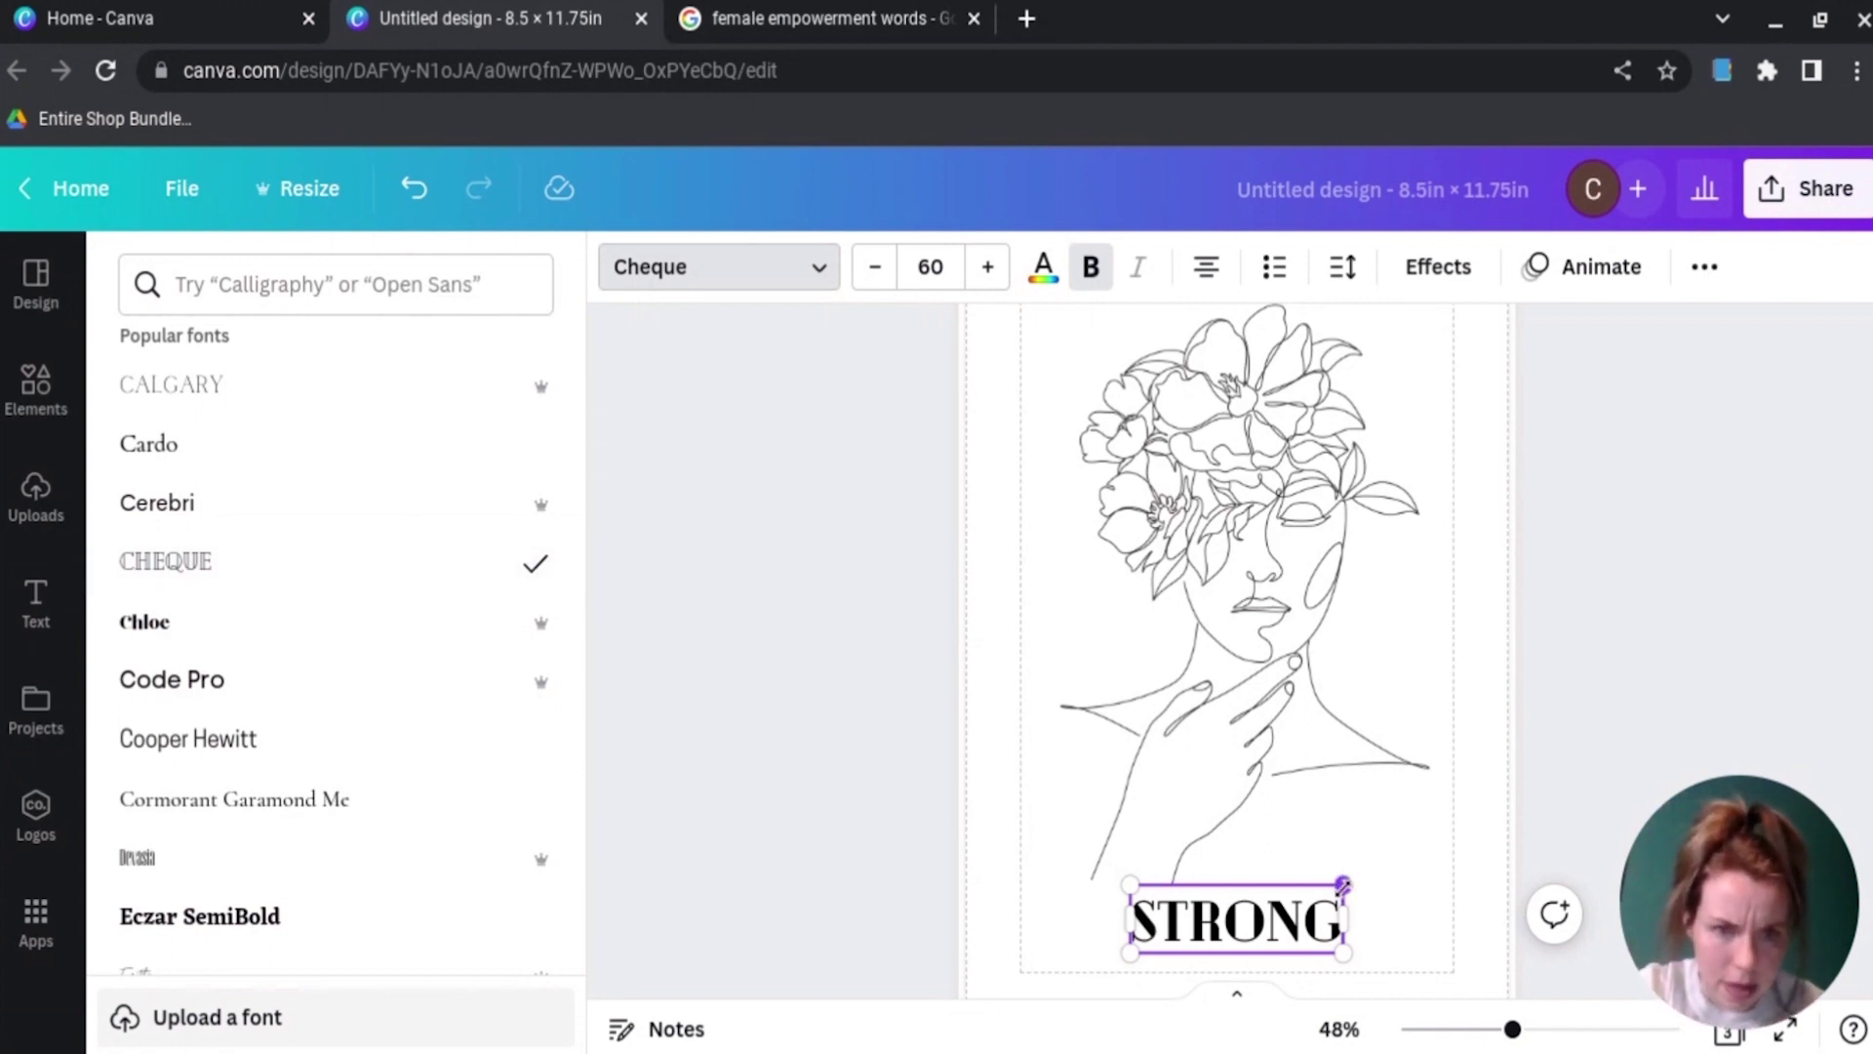
drag(1343, 884, 1440, 810)
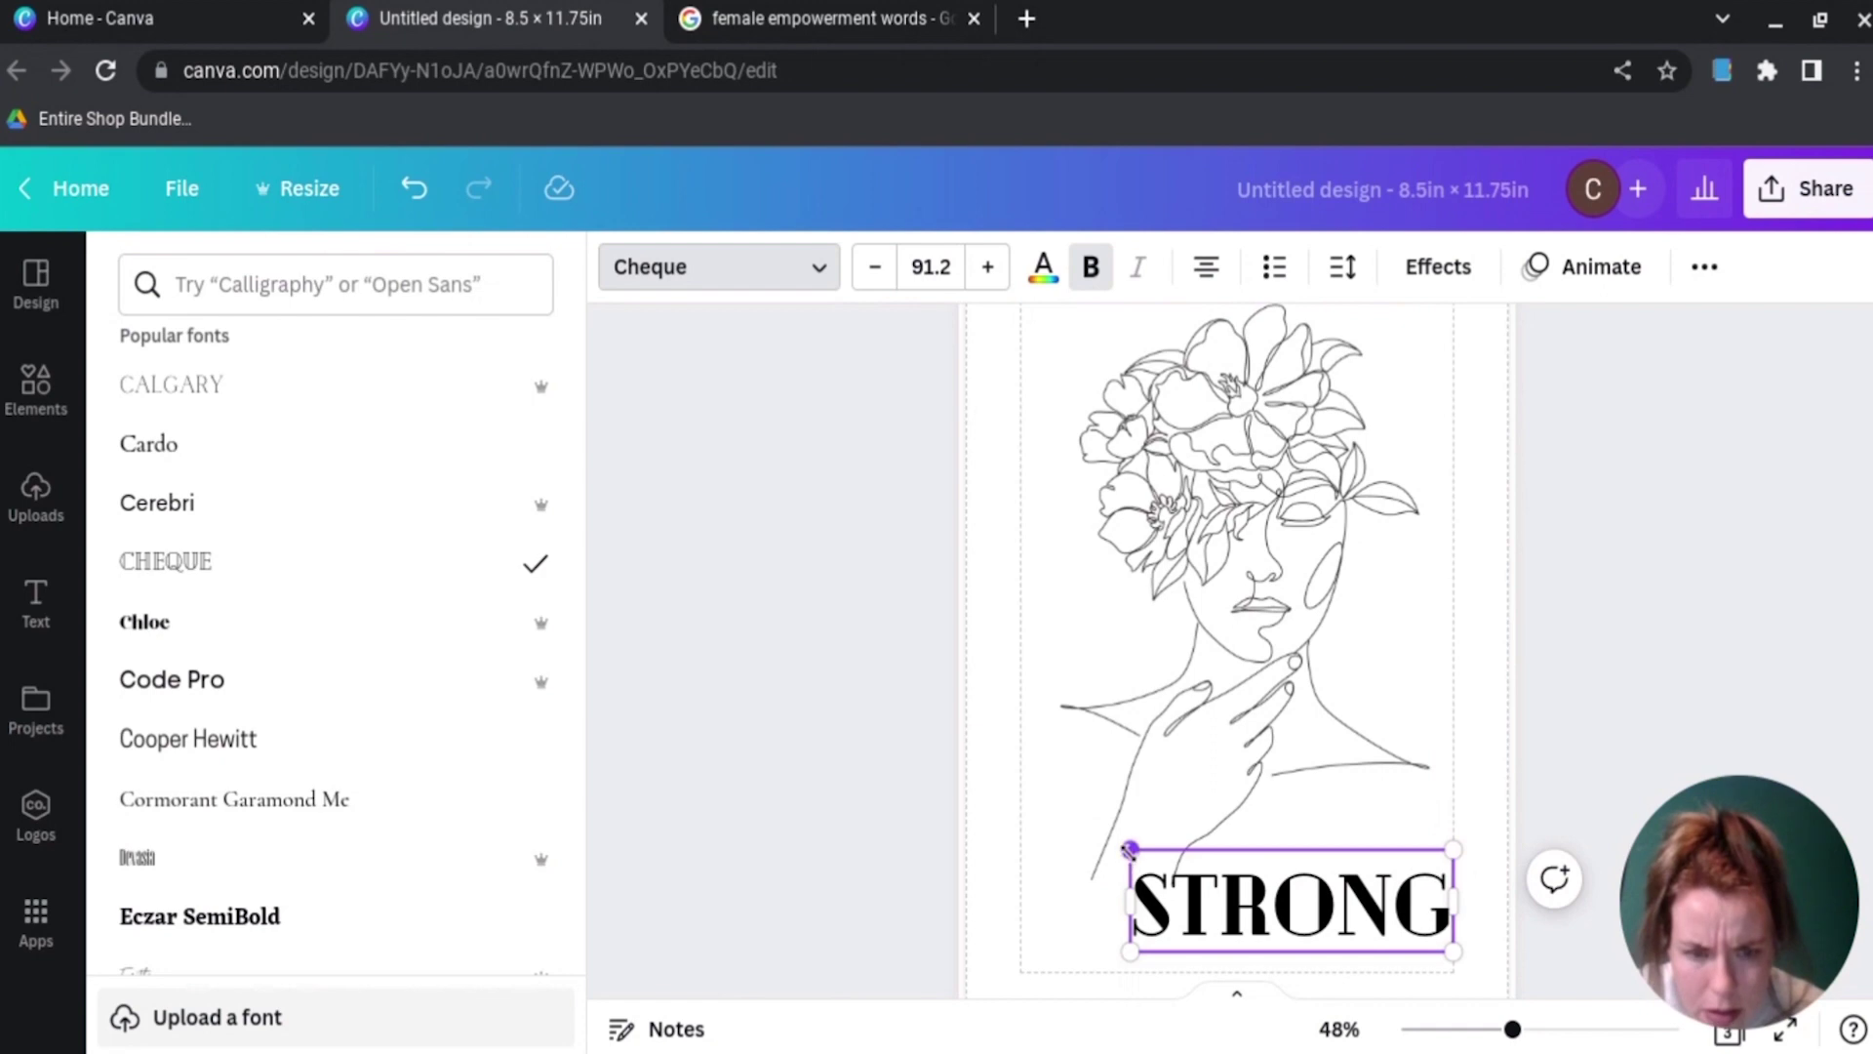
drag(1129, 848, 1015, 835)
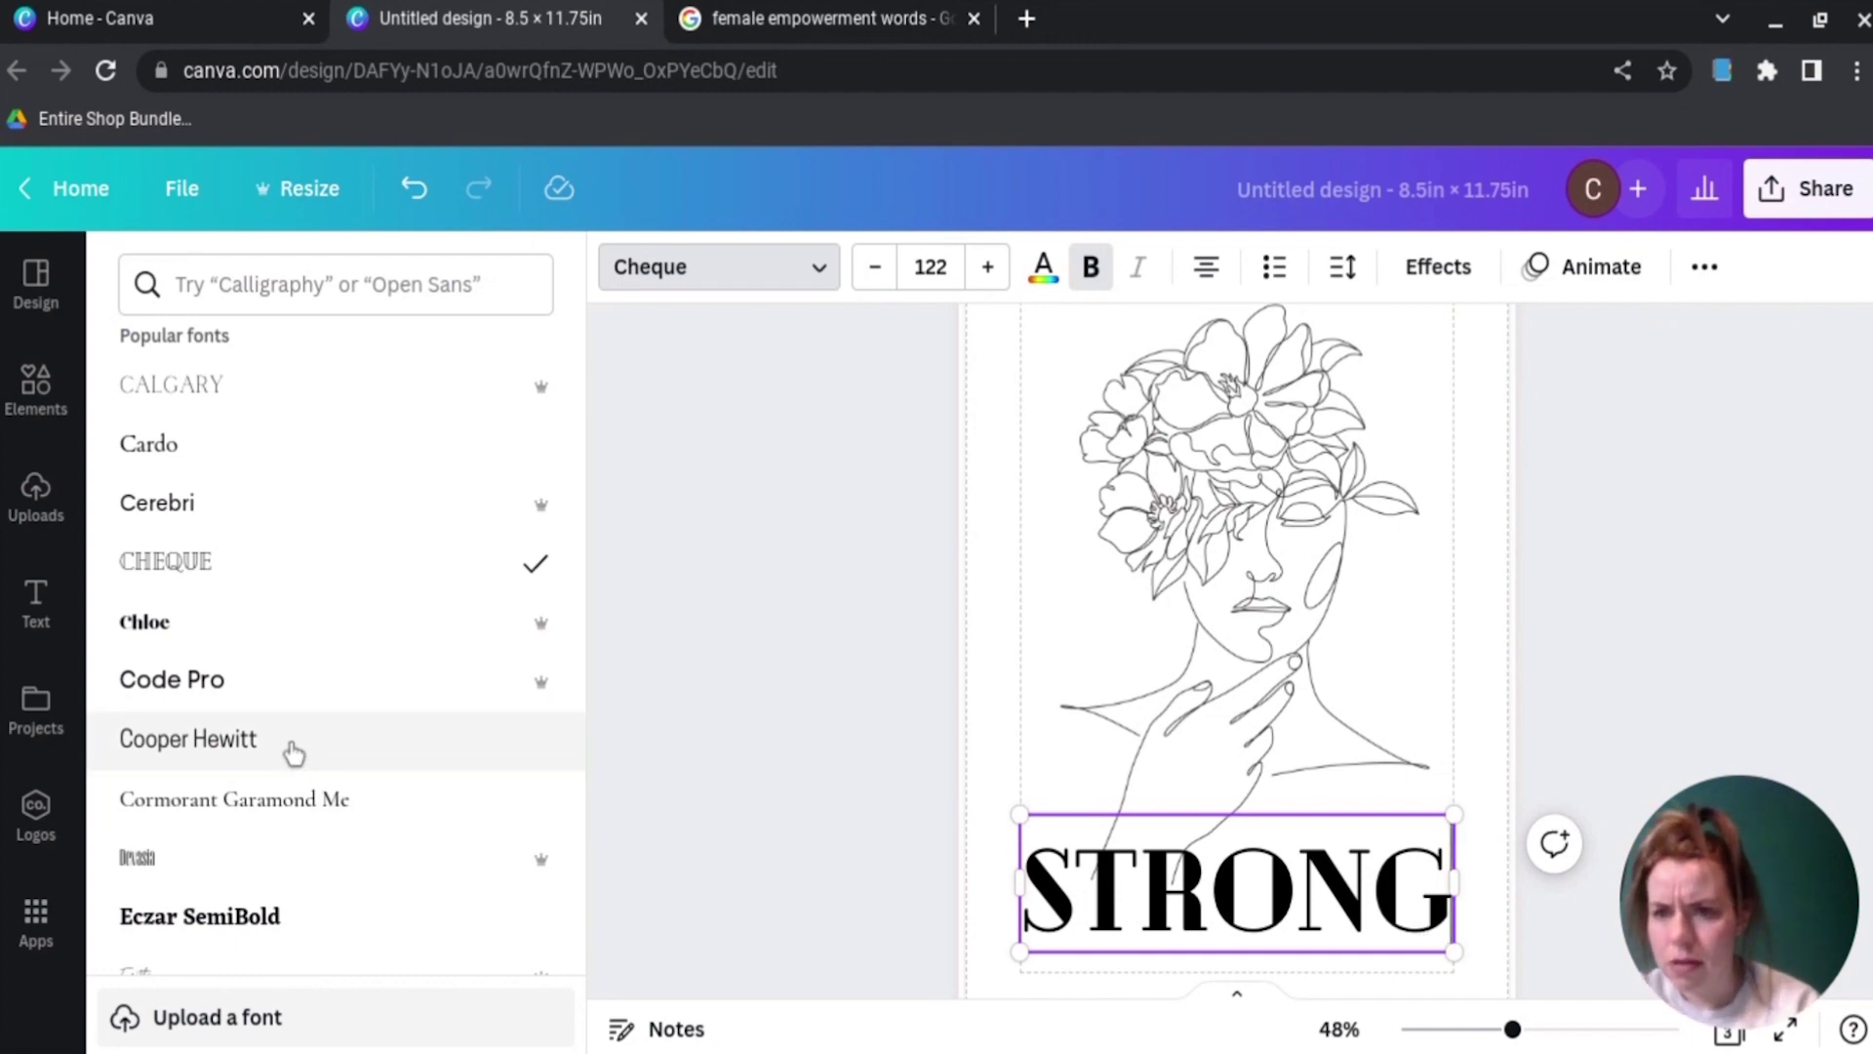
Step: Set the page 1 heading's font to Horizon Outline and reduce its size to 79.1
scroll(293, 751, down, 7)
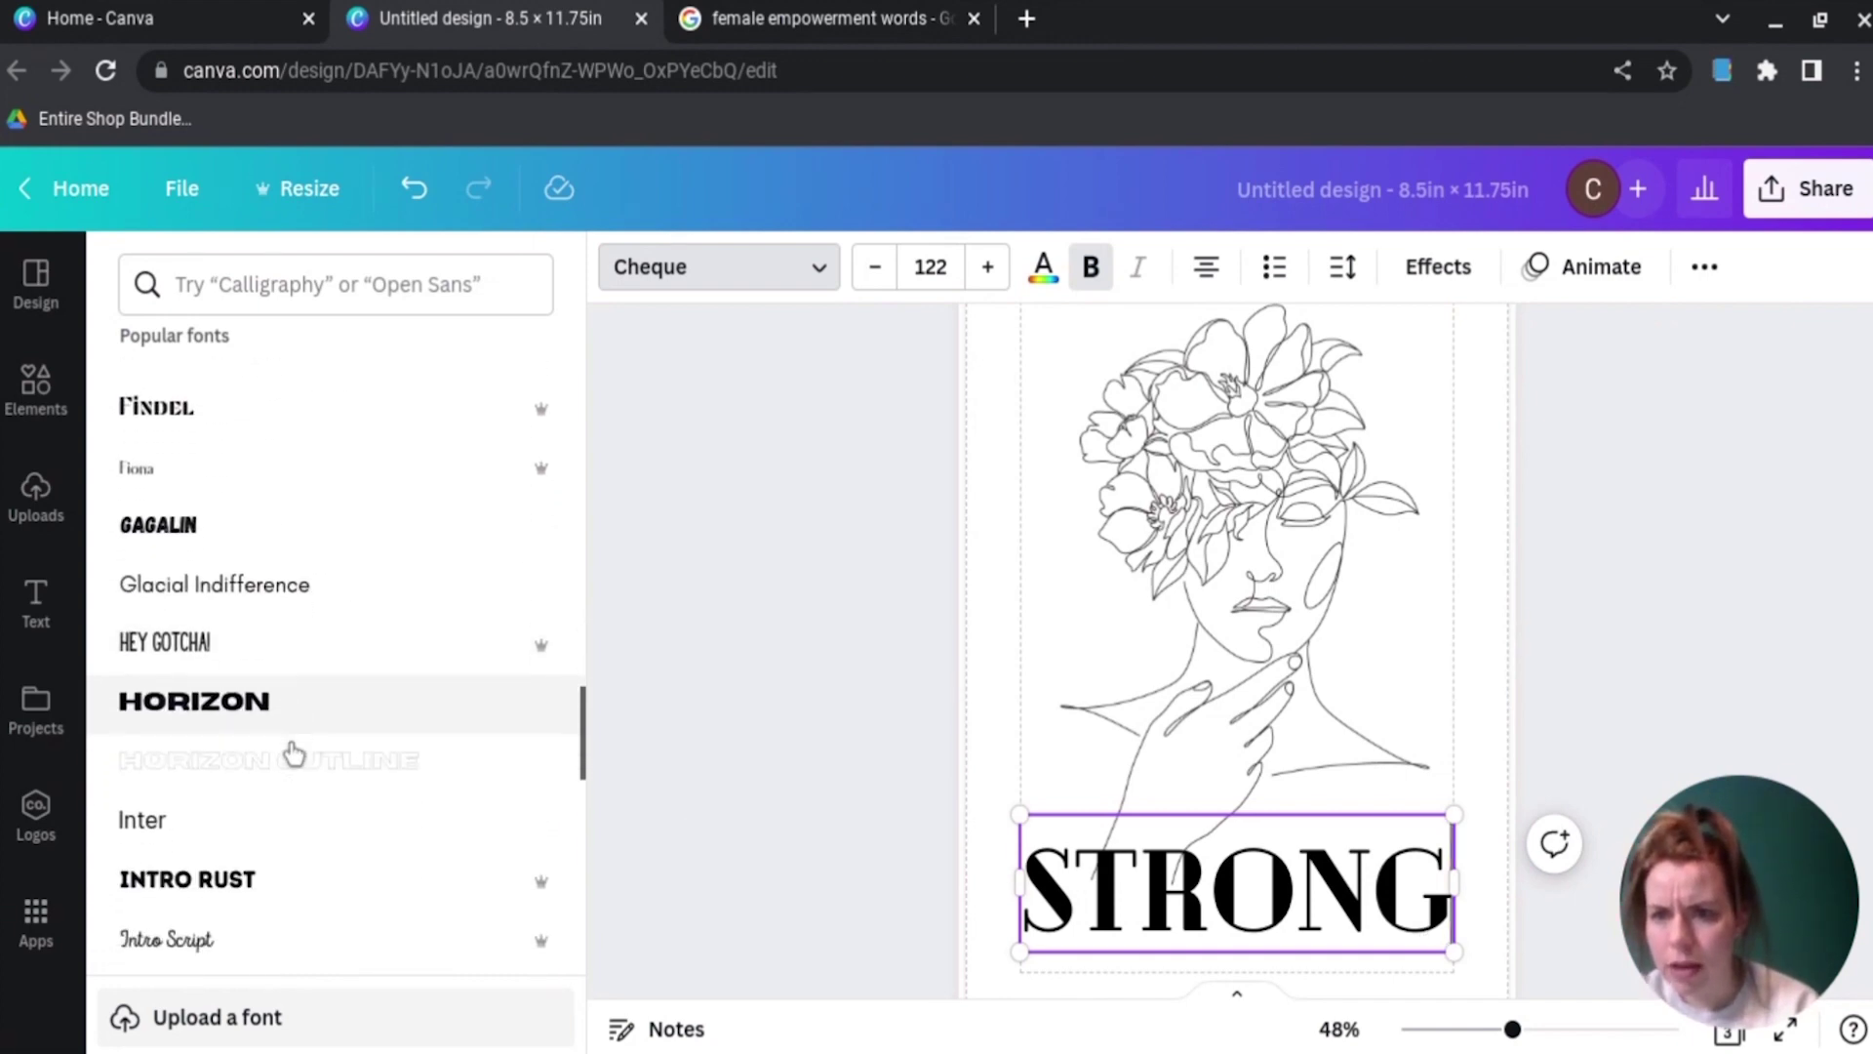
scroll(292, 751, down, 2)
click(306, 626)
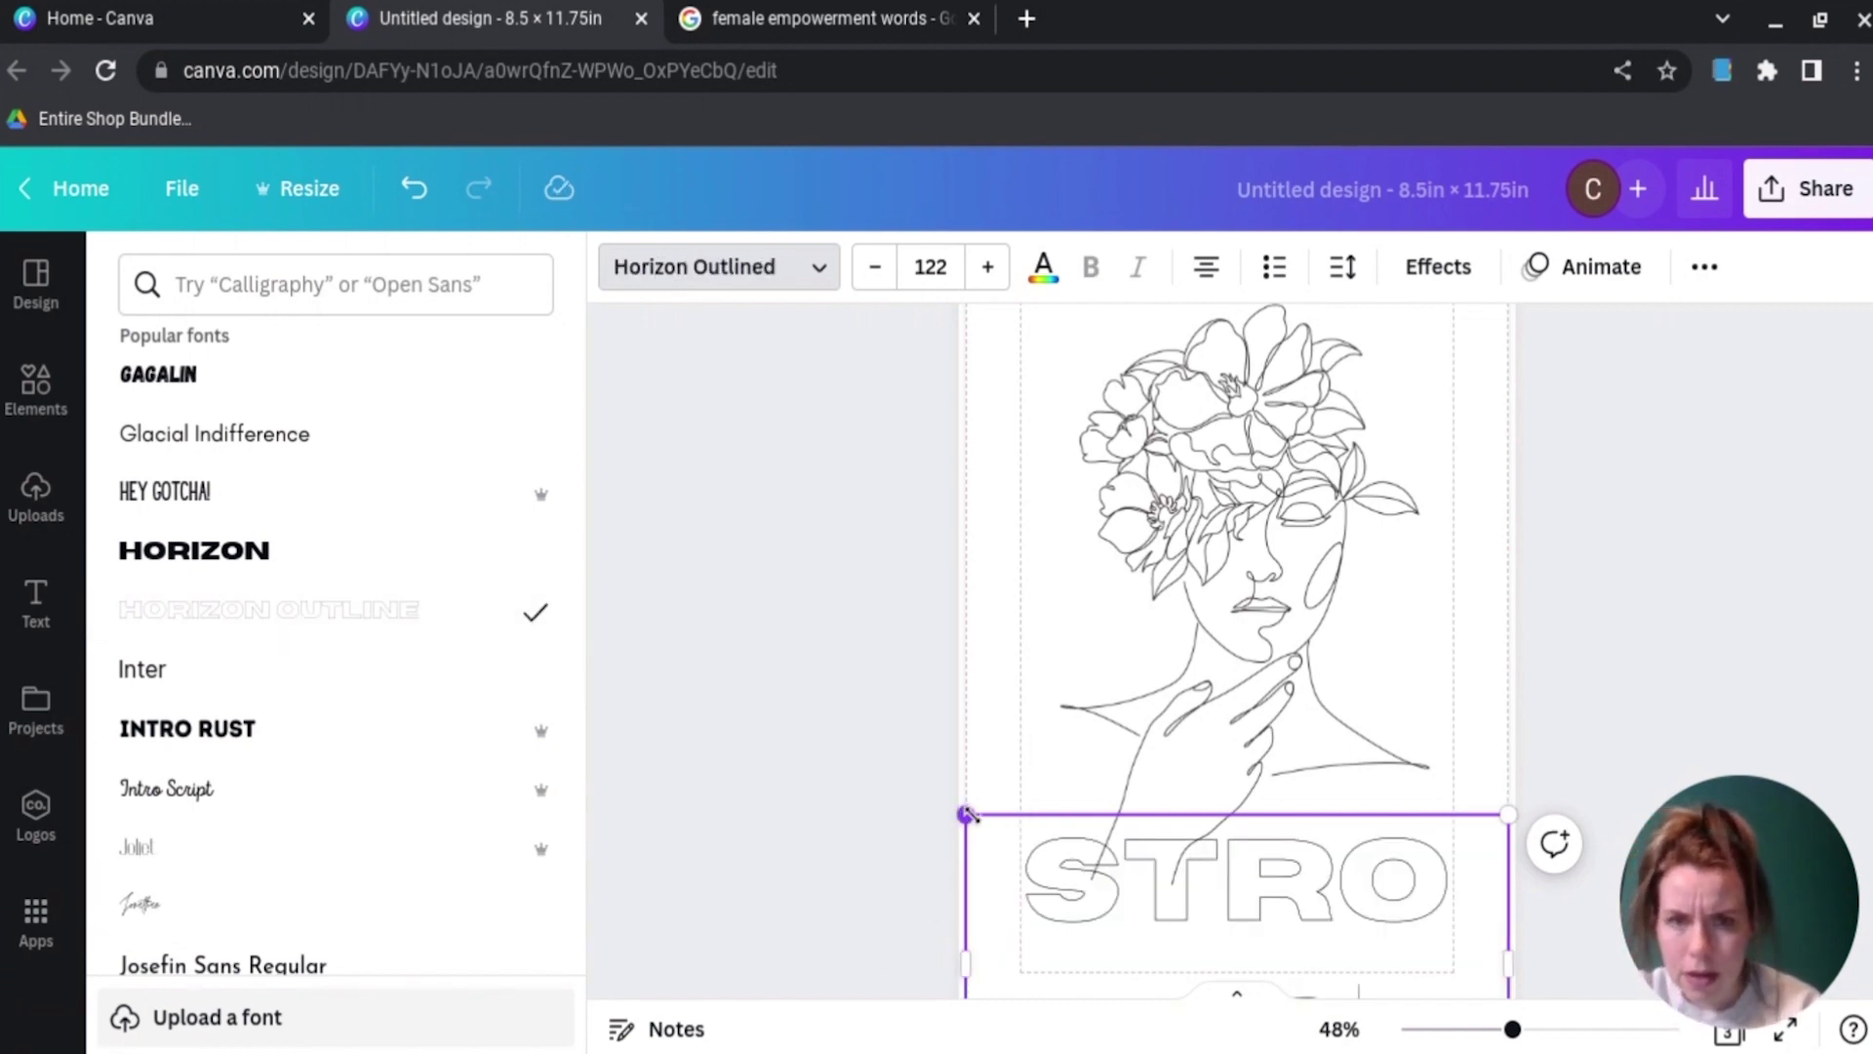
drag(966, 812, 1157, 919)
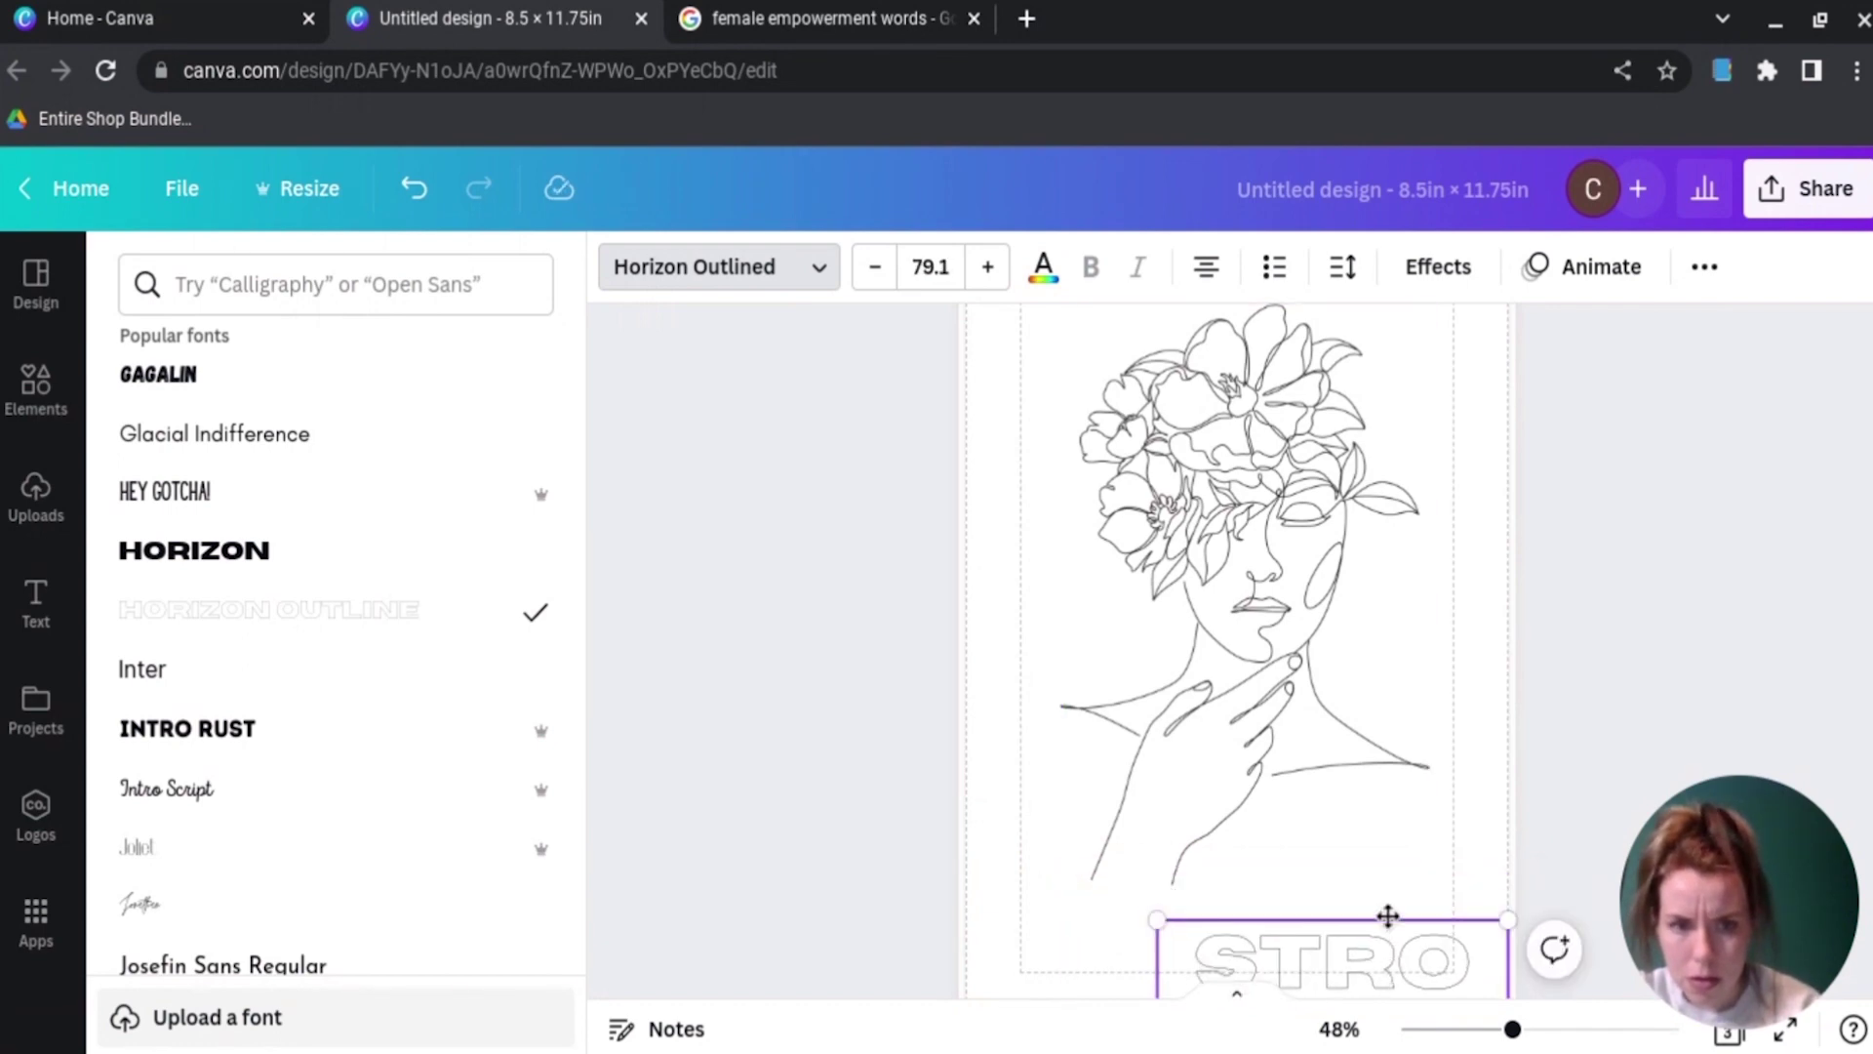
Step: Widen the heading's text box so STRONG fits on one line, and place it just beneath the page 1 drawing
drag(1380, 911, 1287, 805)
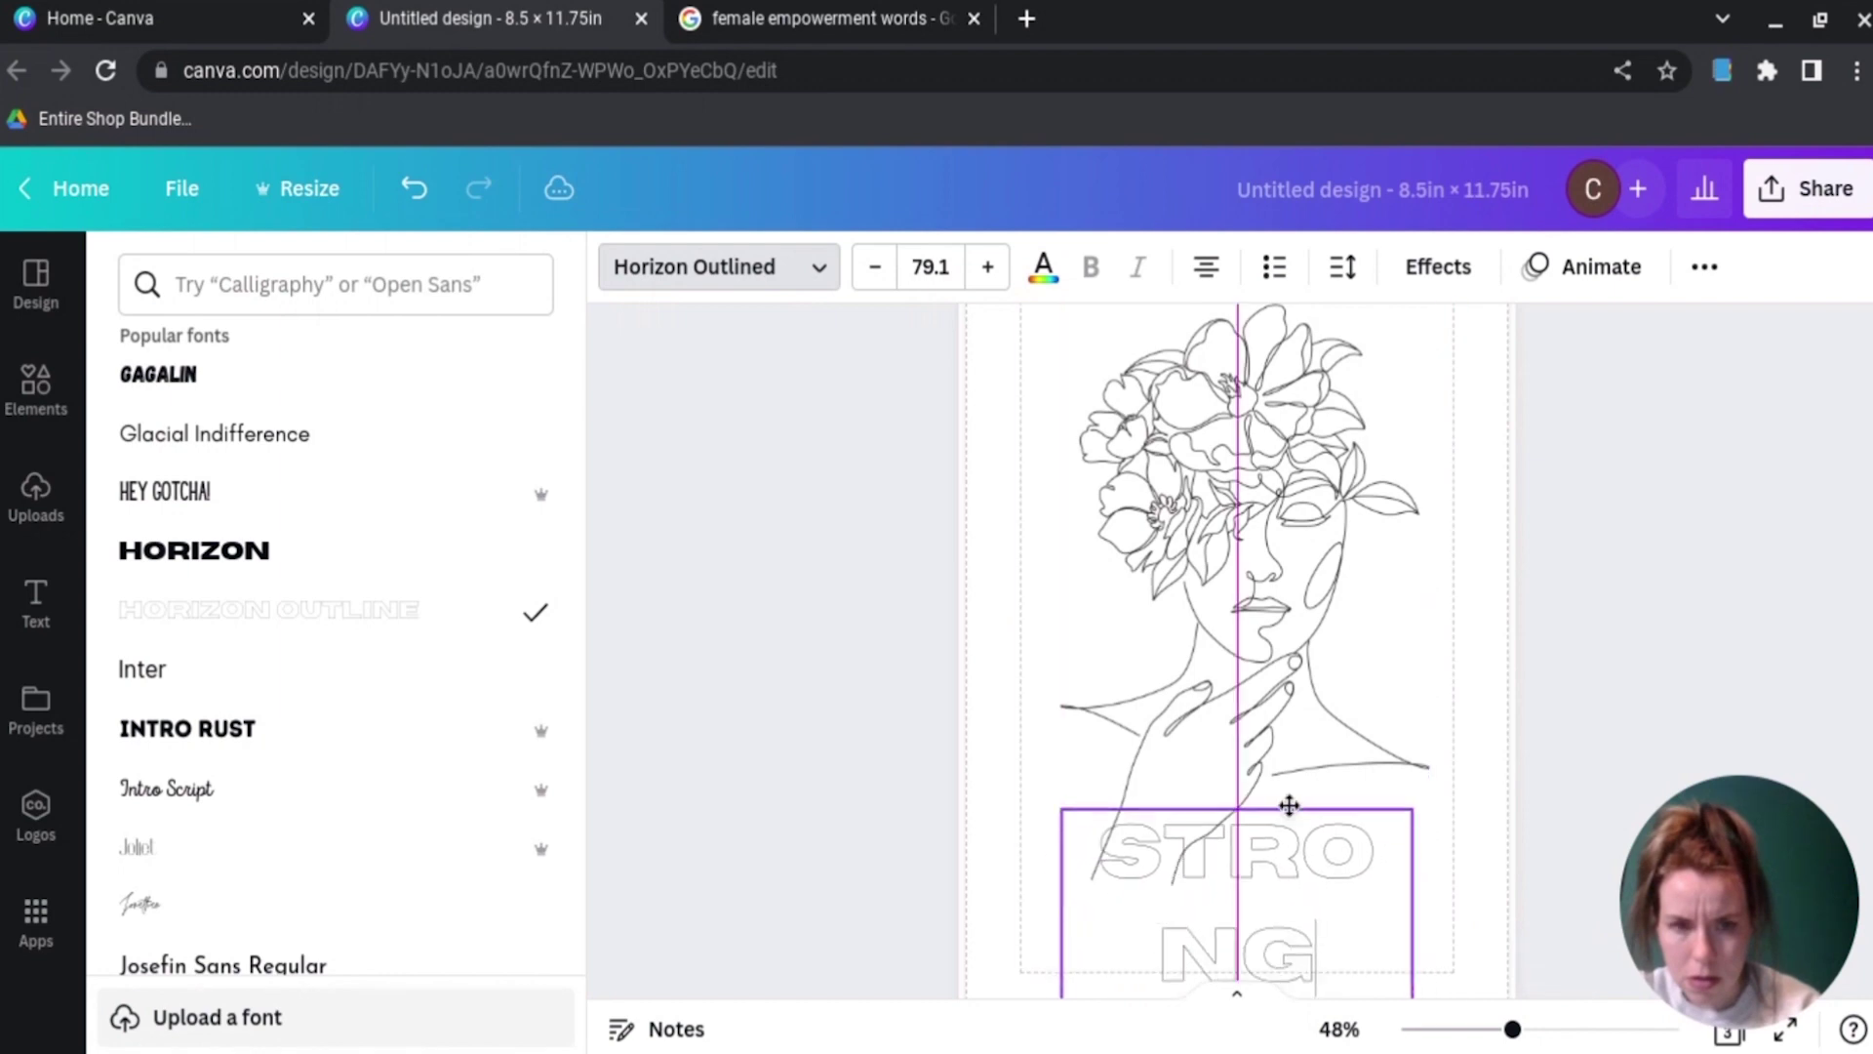
drag(1412, 904, 1454, 874)
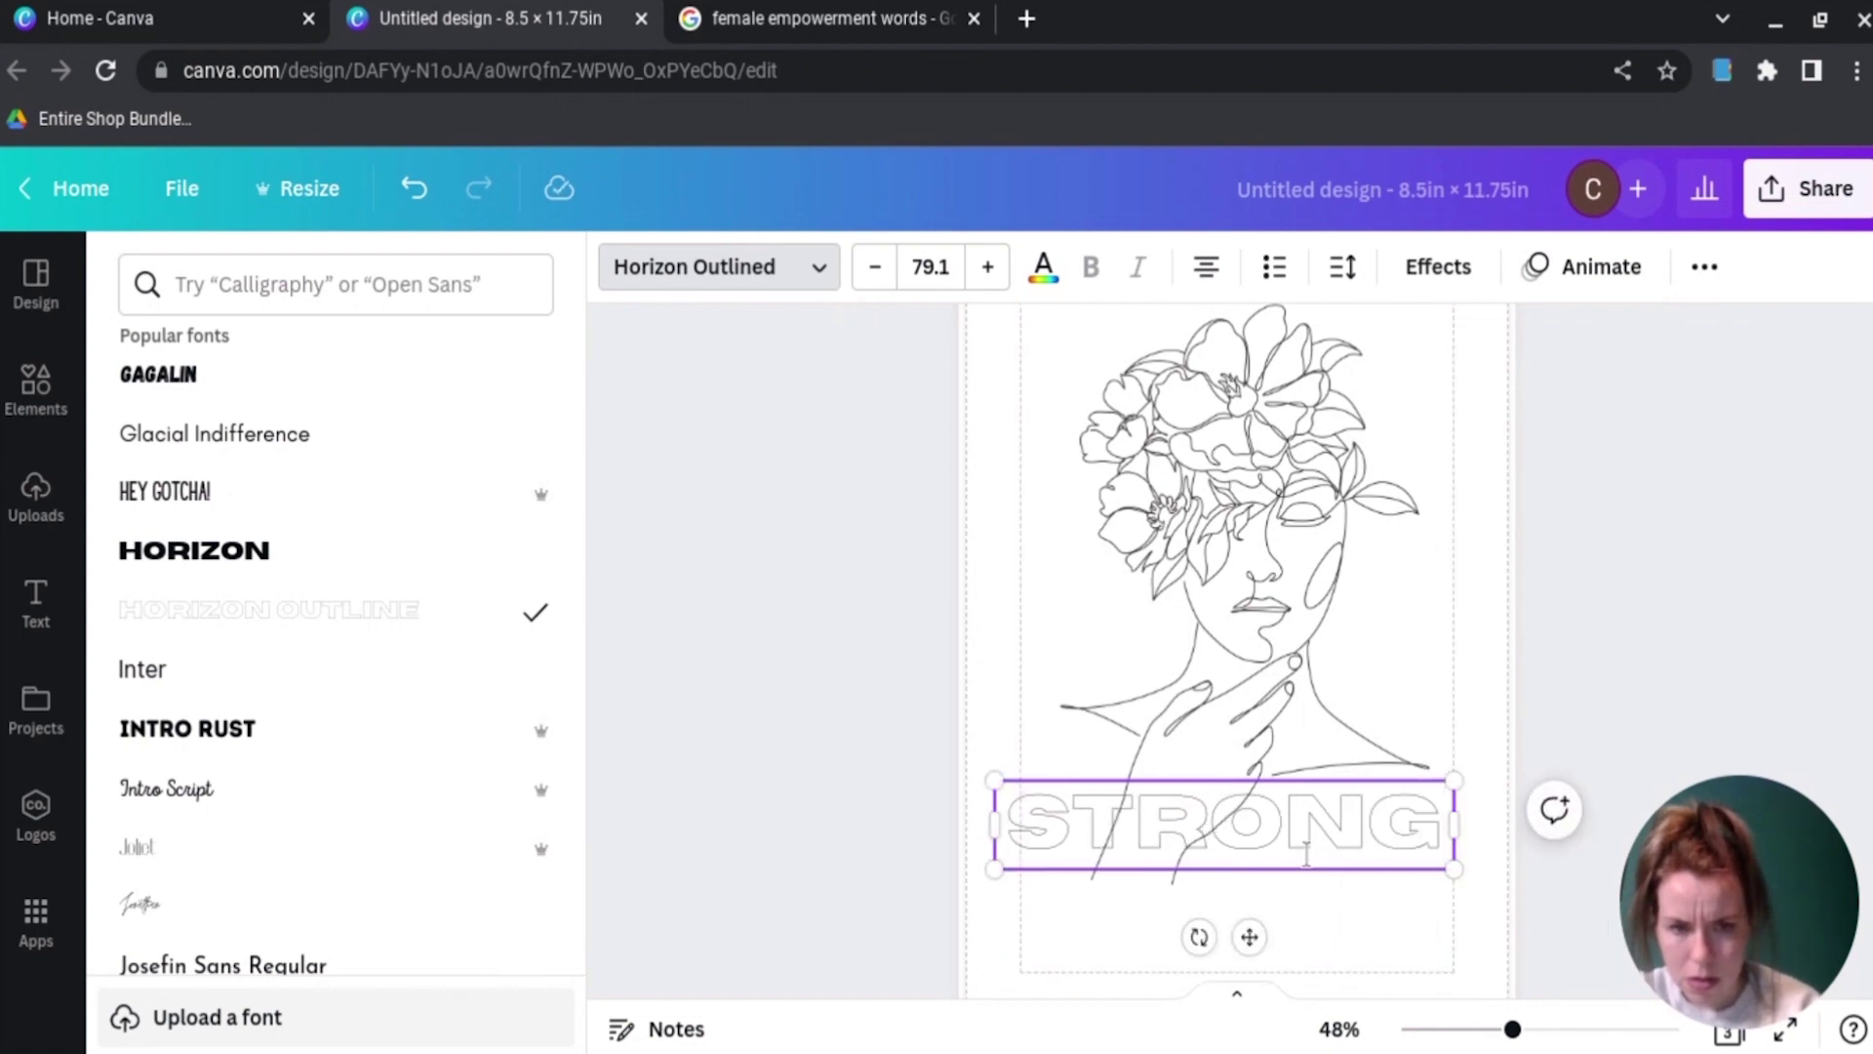
drag(1283, 877, 1297, 968)
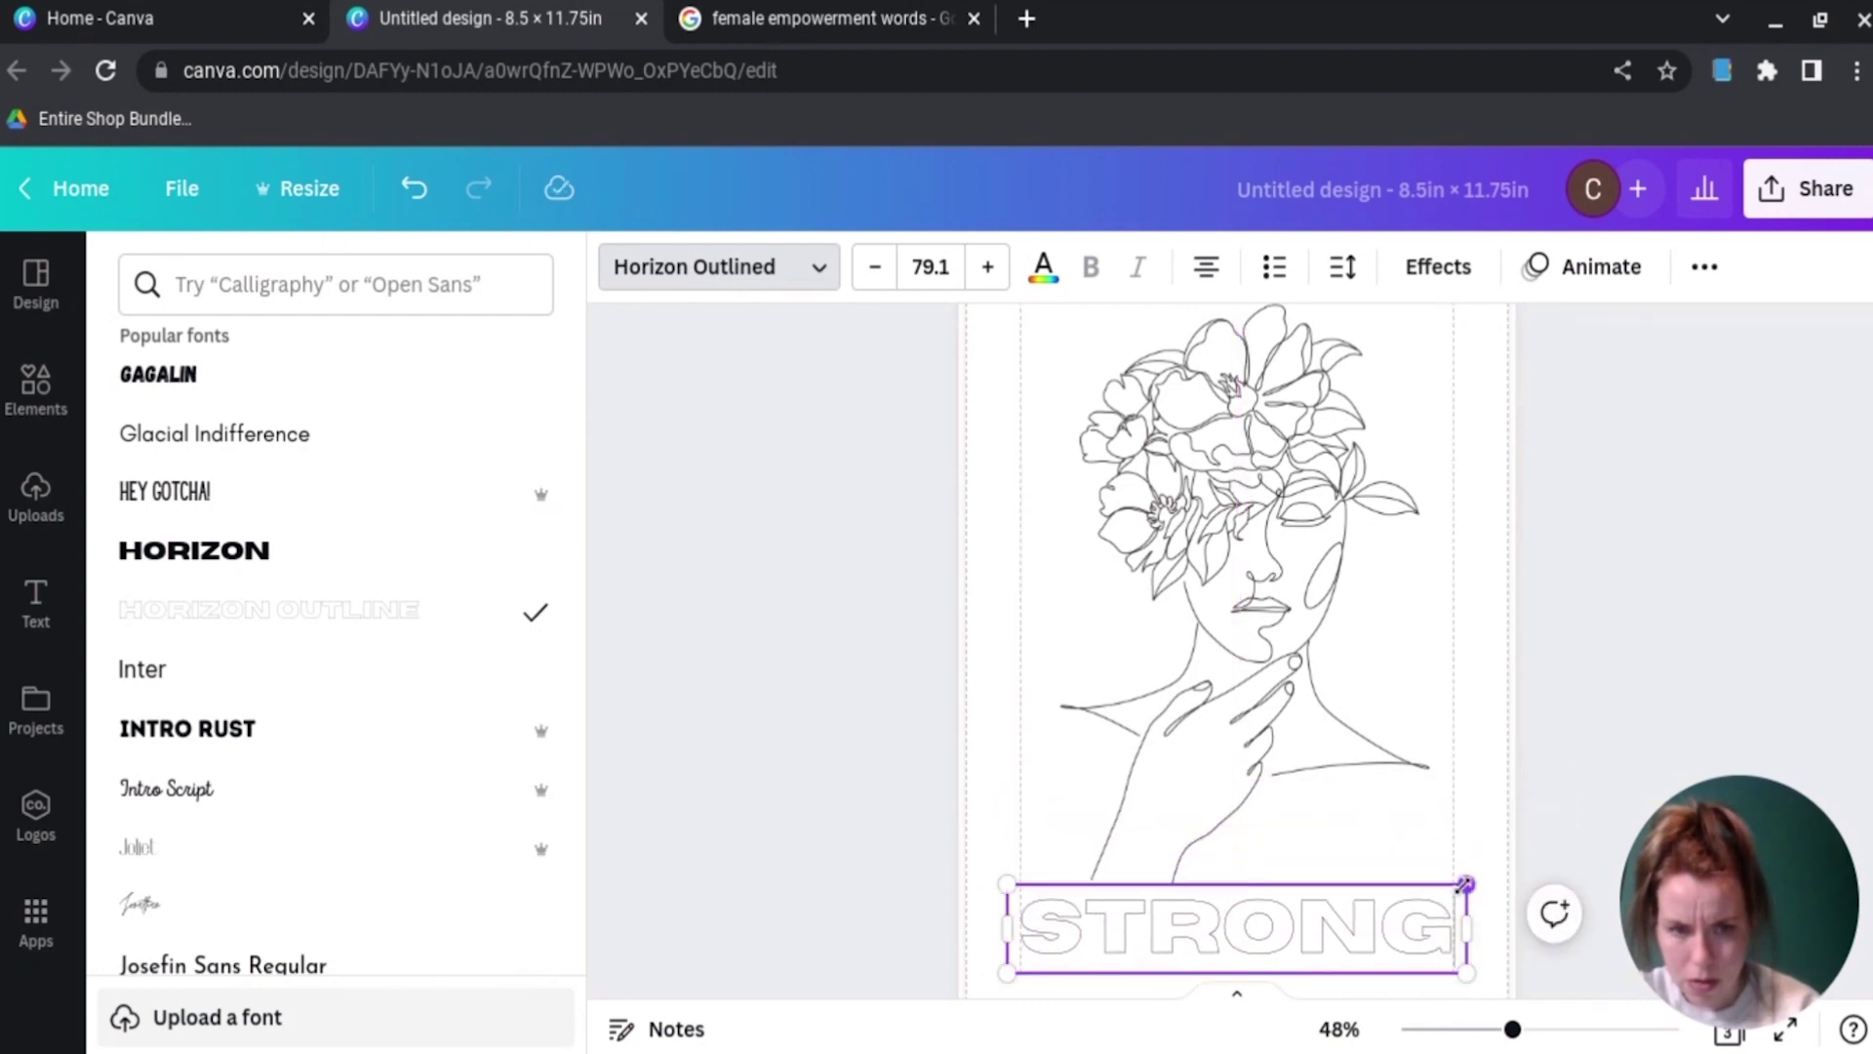
Step: Reduce the STRONG heading on page 1 to size 72.9, centred between the margins, and apply the Hollow effect
drag(1464, 884, 1432, 891)
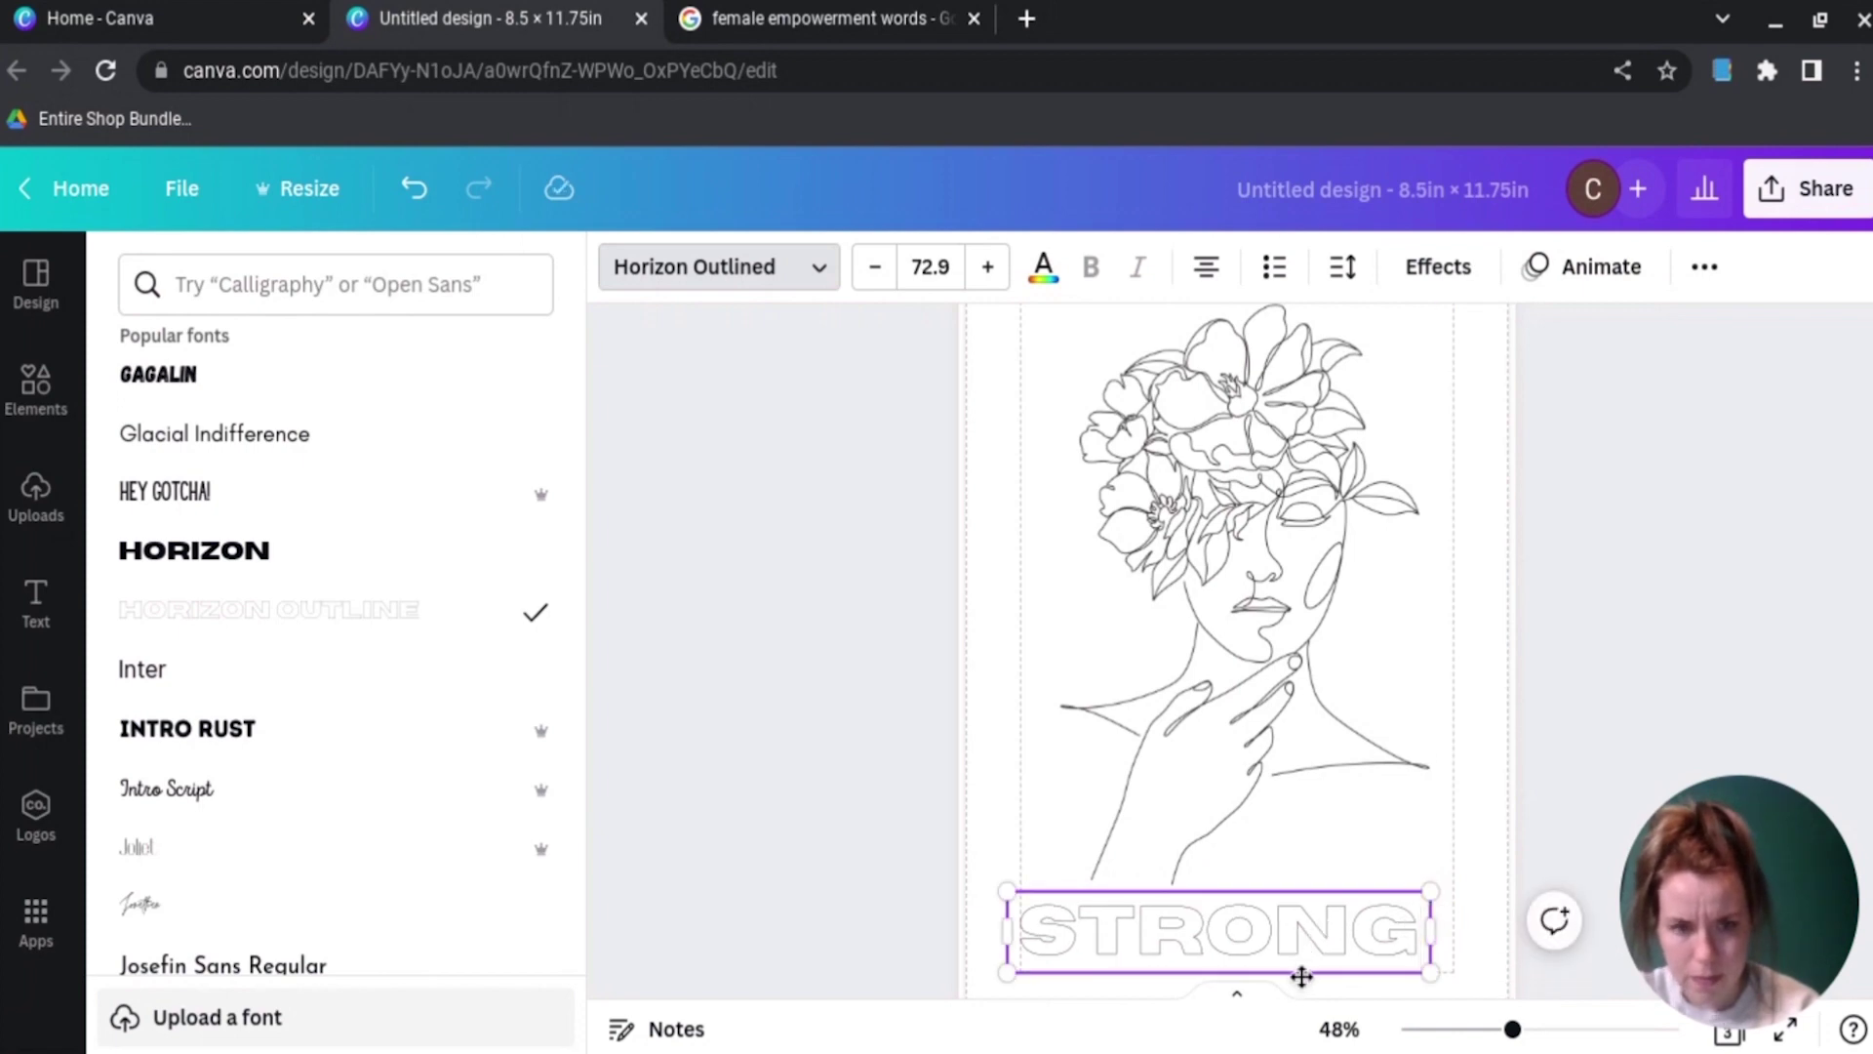
drag(1301, 975, 1318, 977)
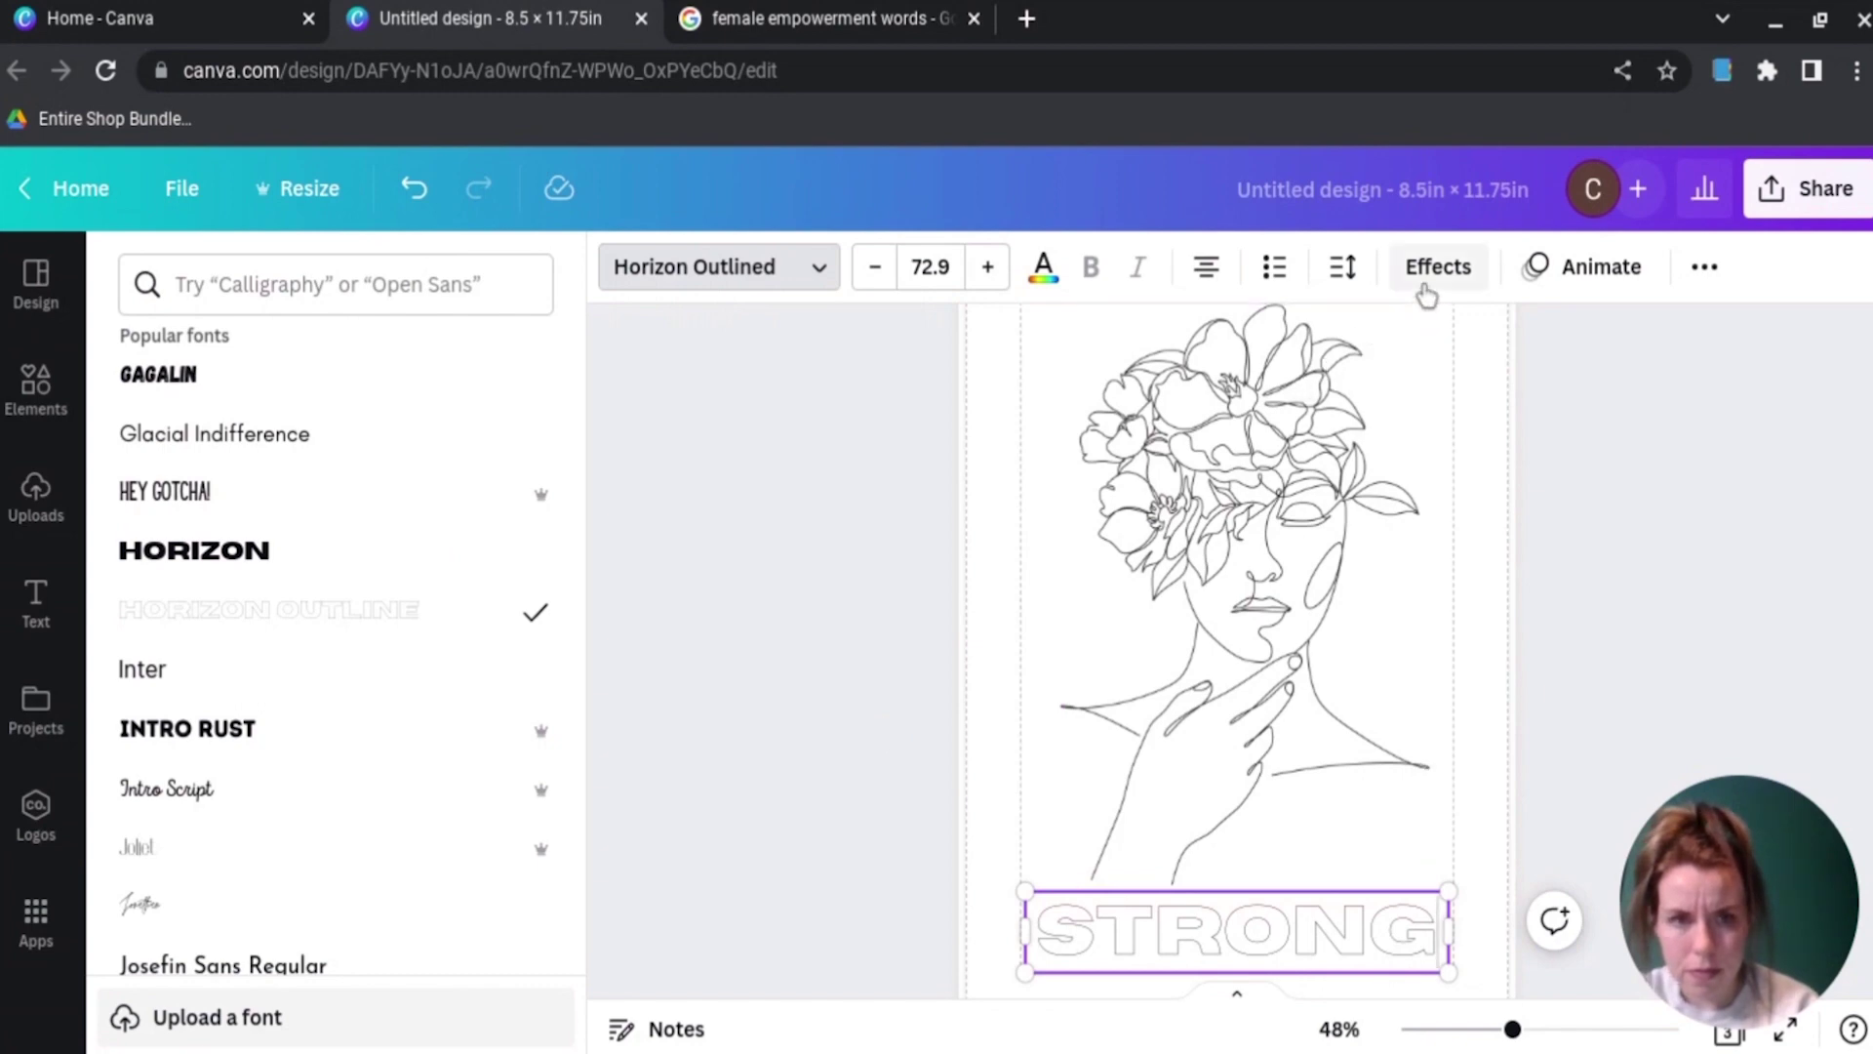
click(1428, 283)
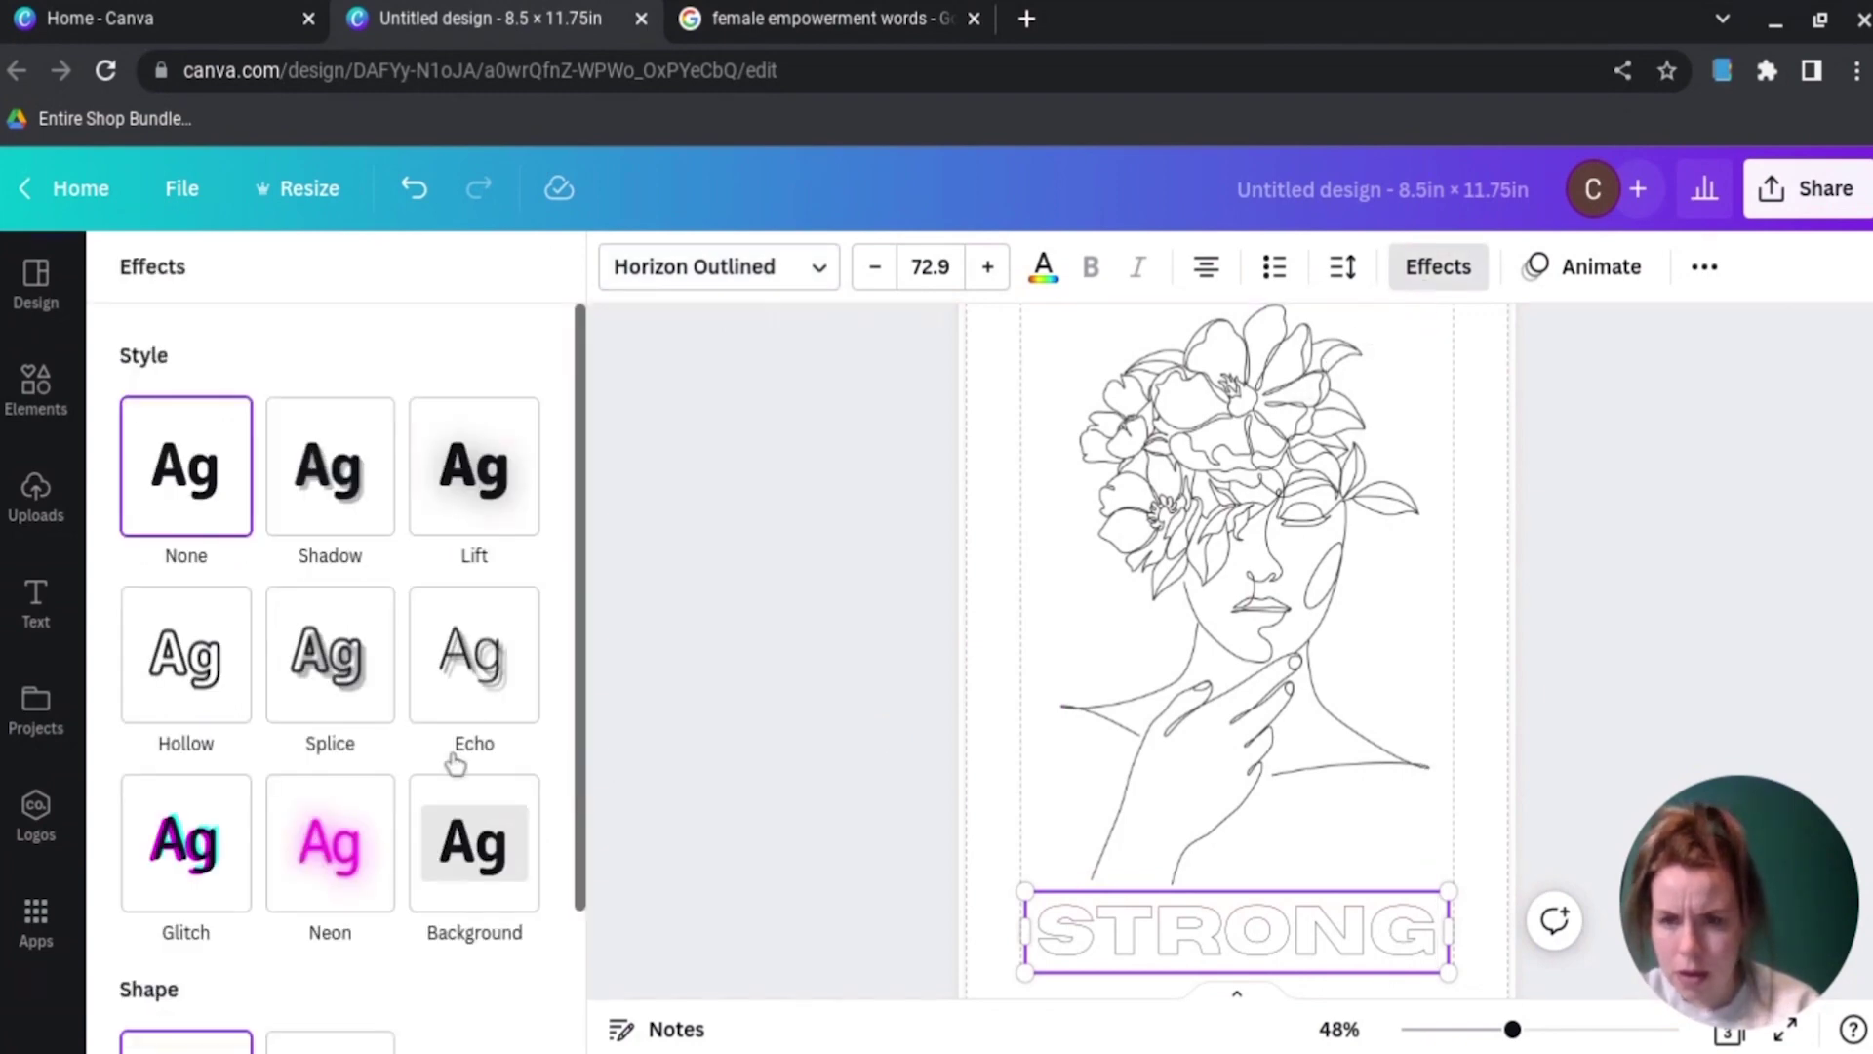
click(213, 693)
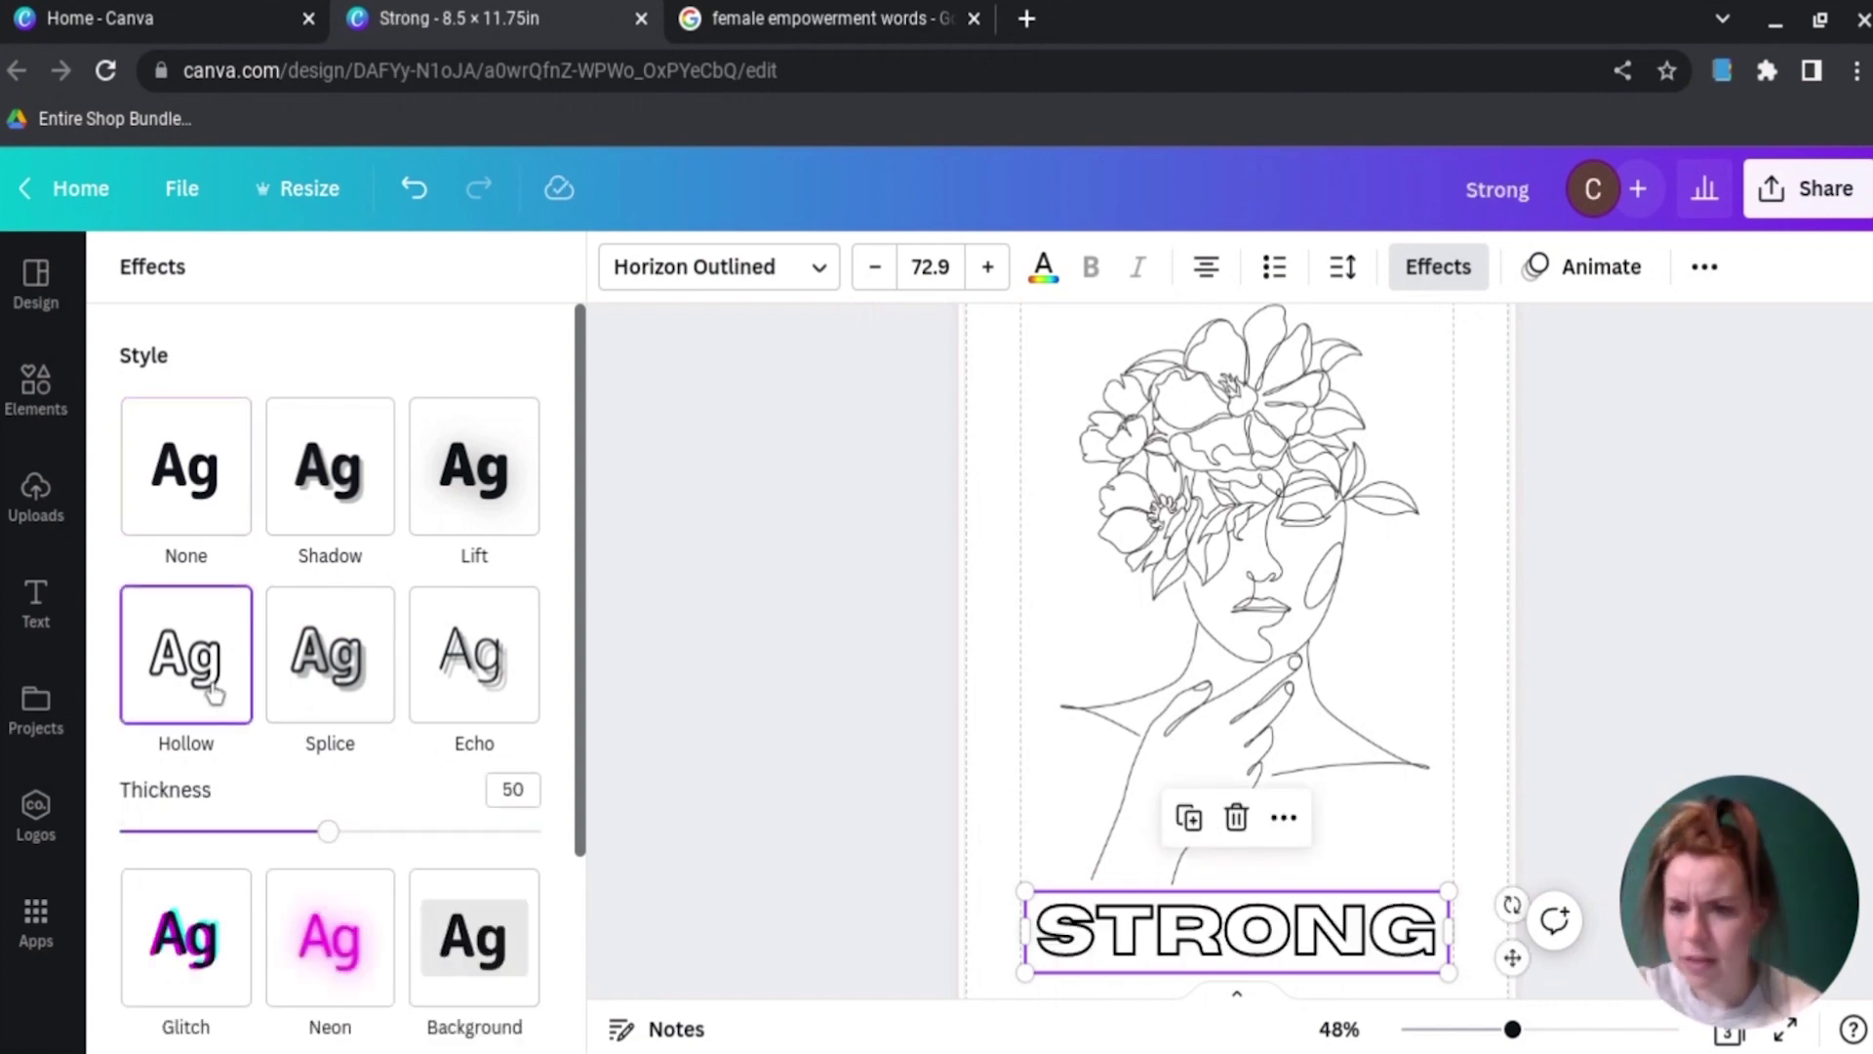
key(Escape)
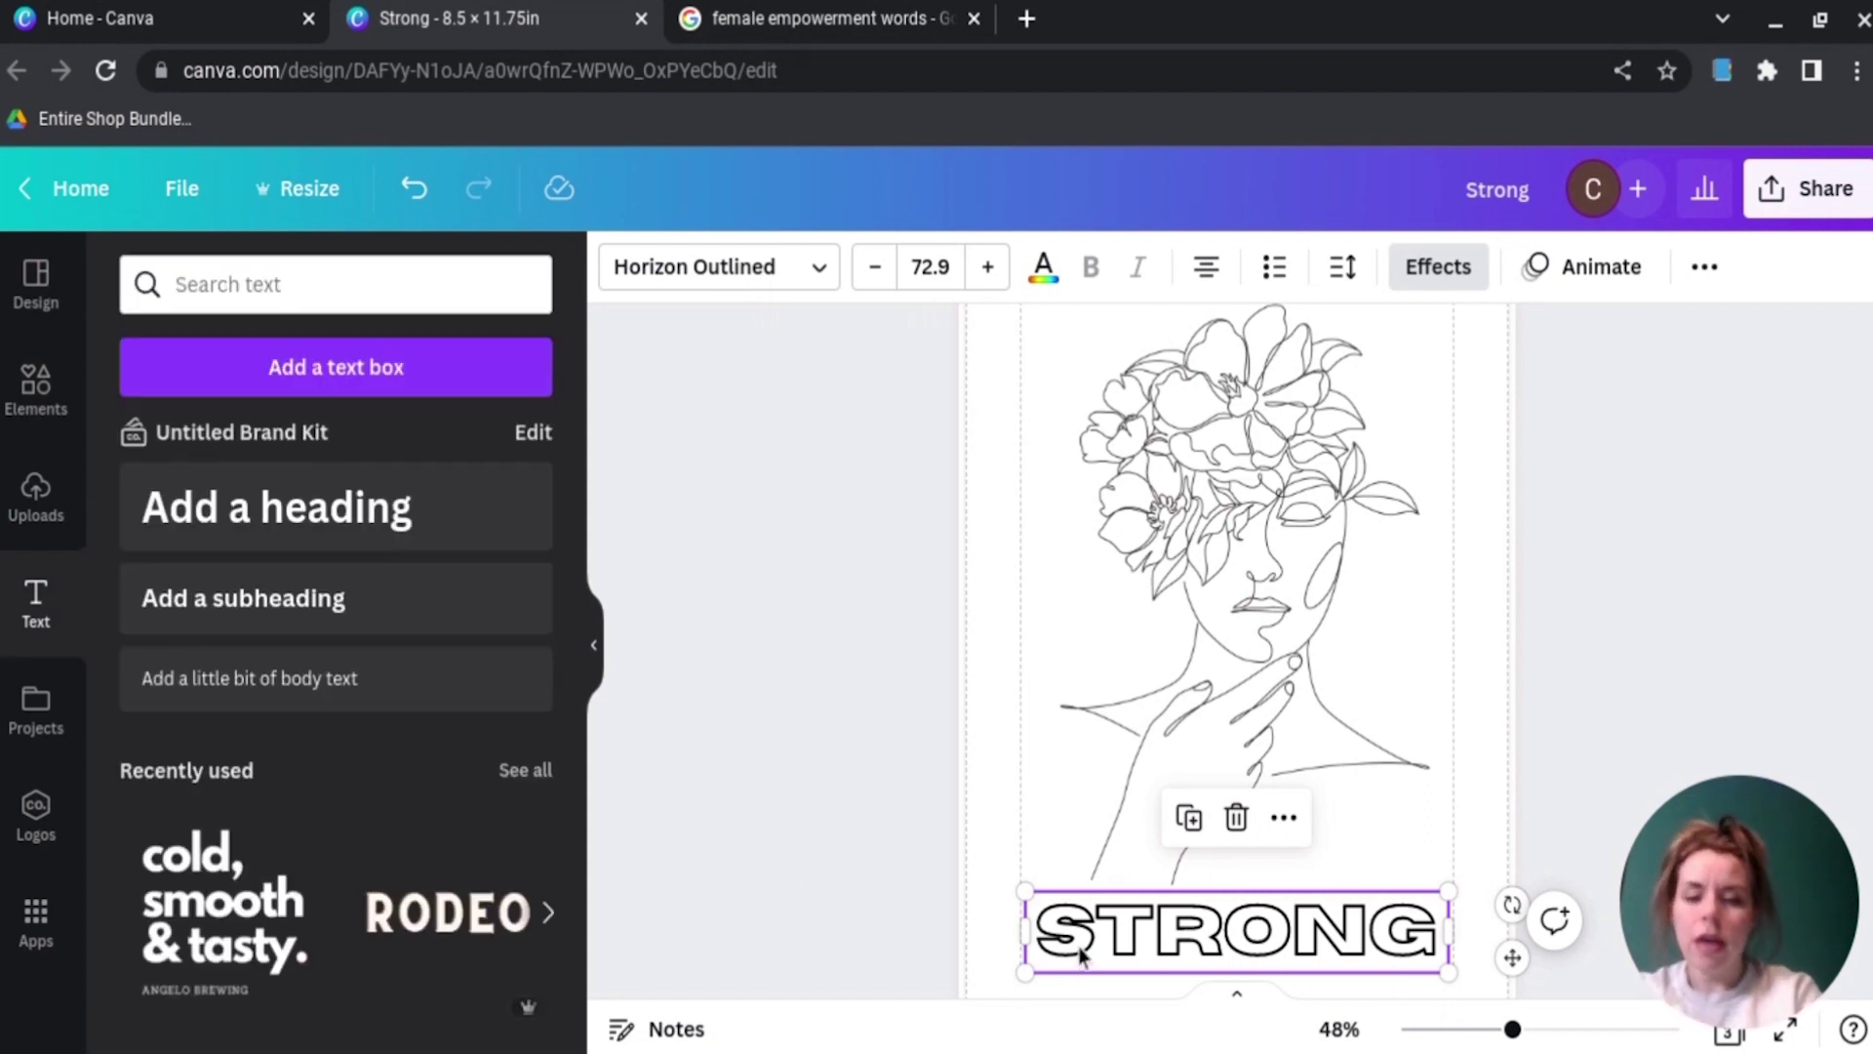
Step: Copy the outlined STRONG heading from page 1 onto page 2, beneath the butterfly woman drawing
scroll(790, 753, down, 10)
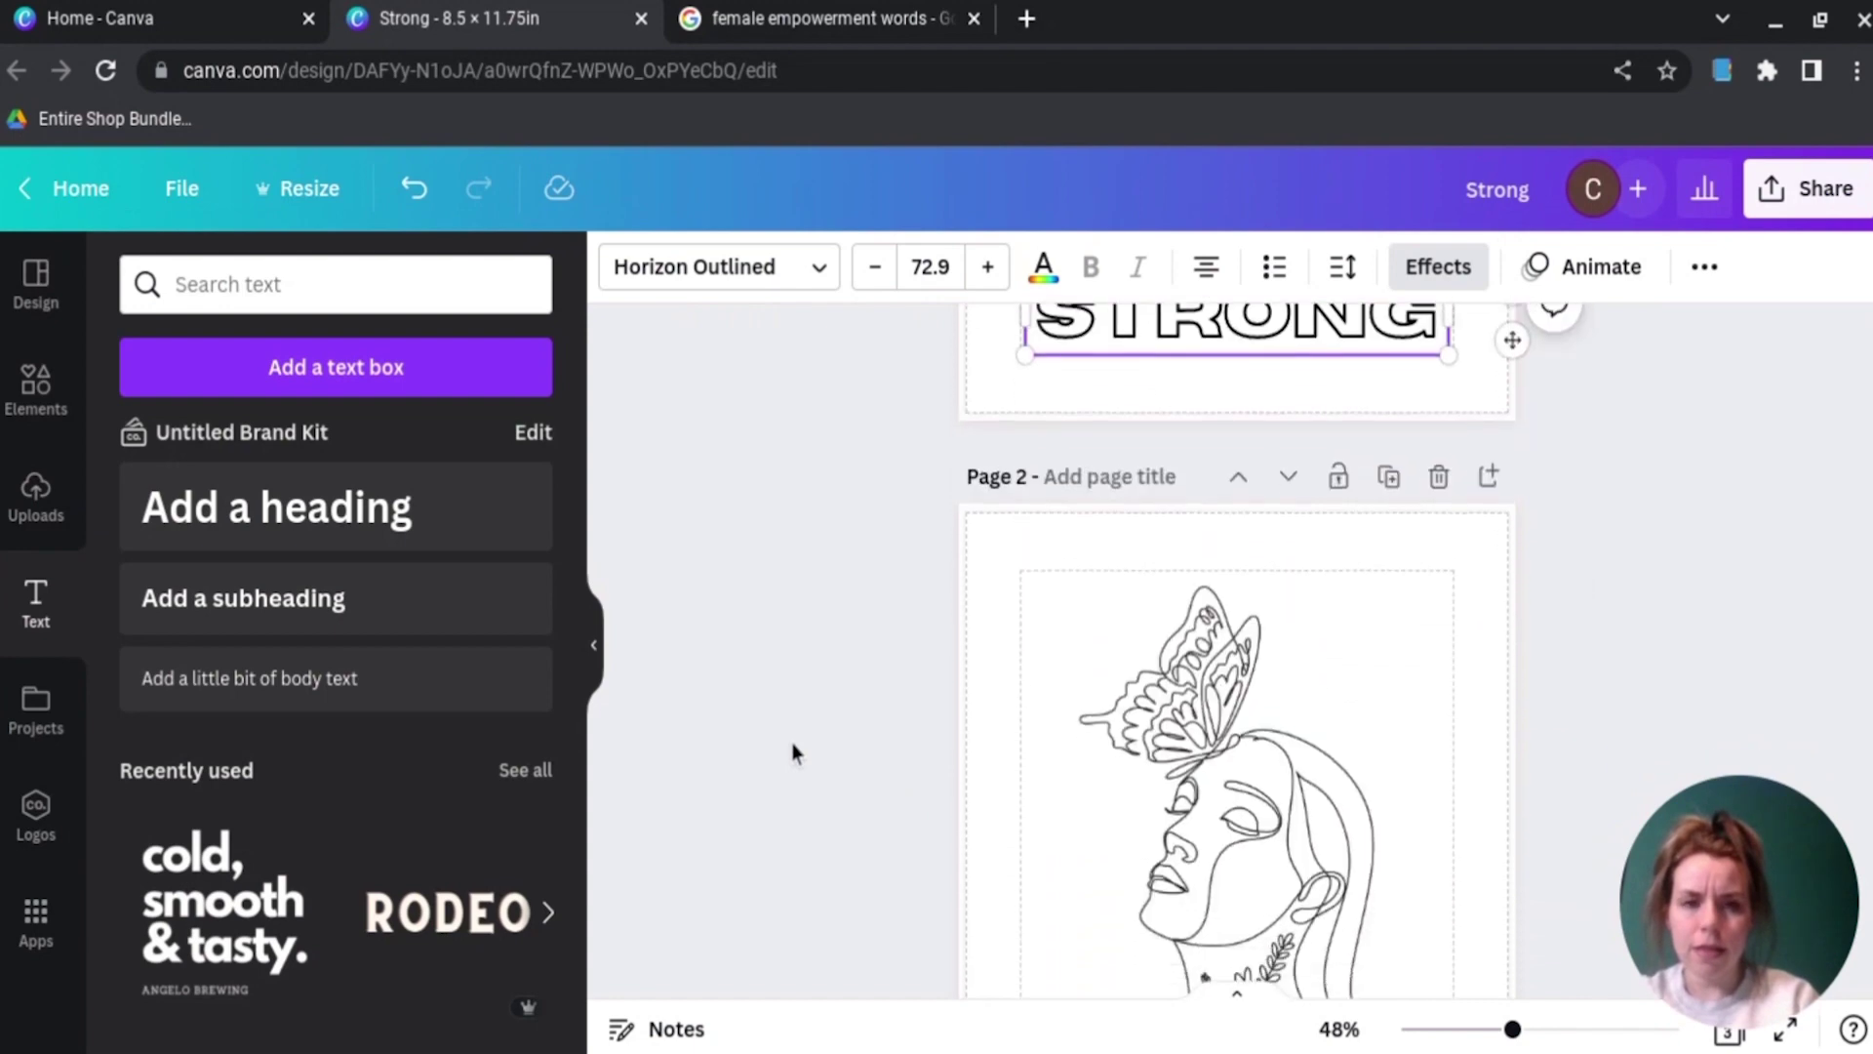
click(1228, 812)
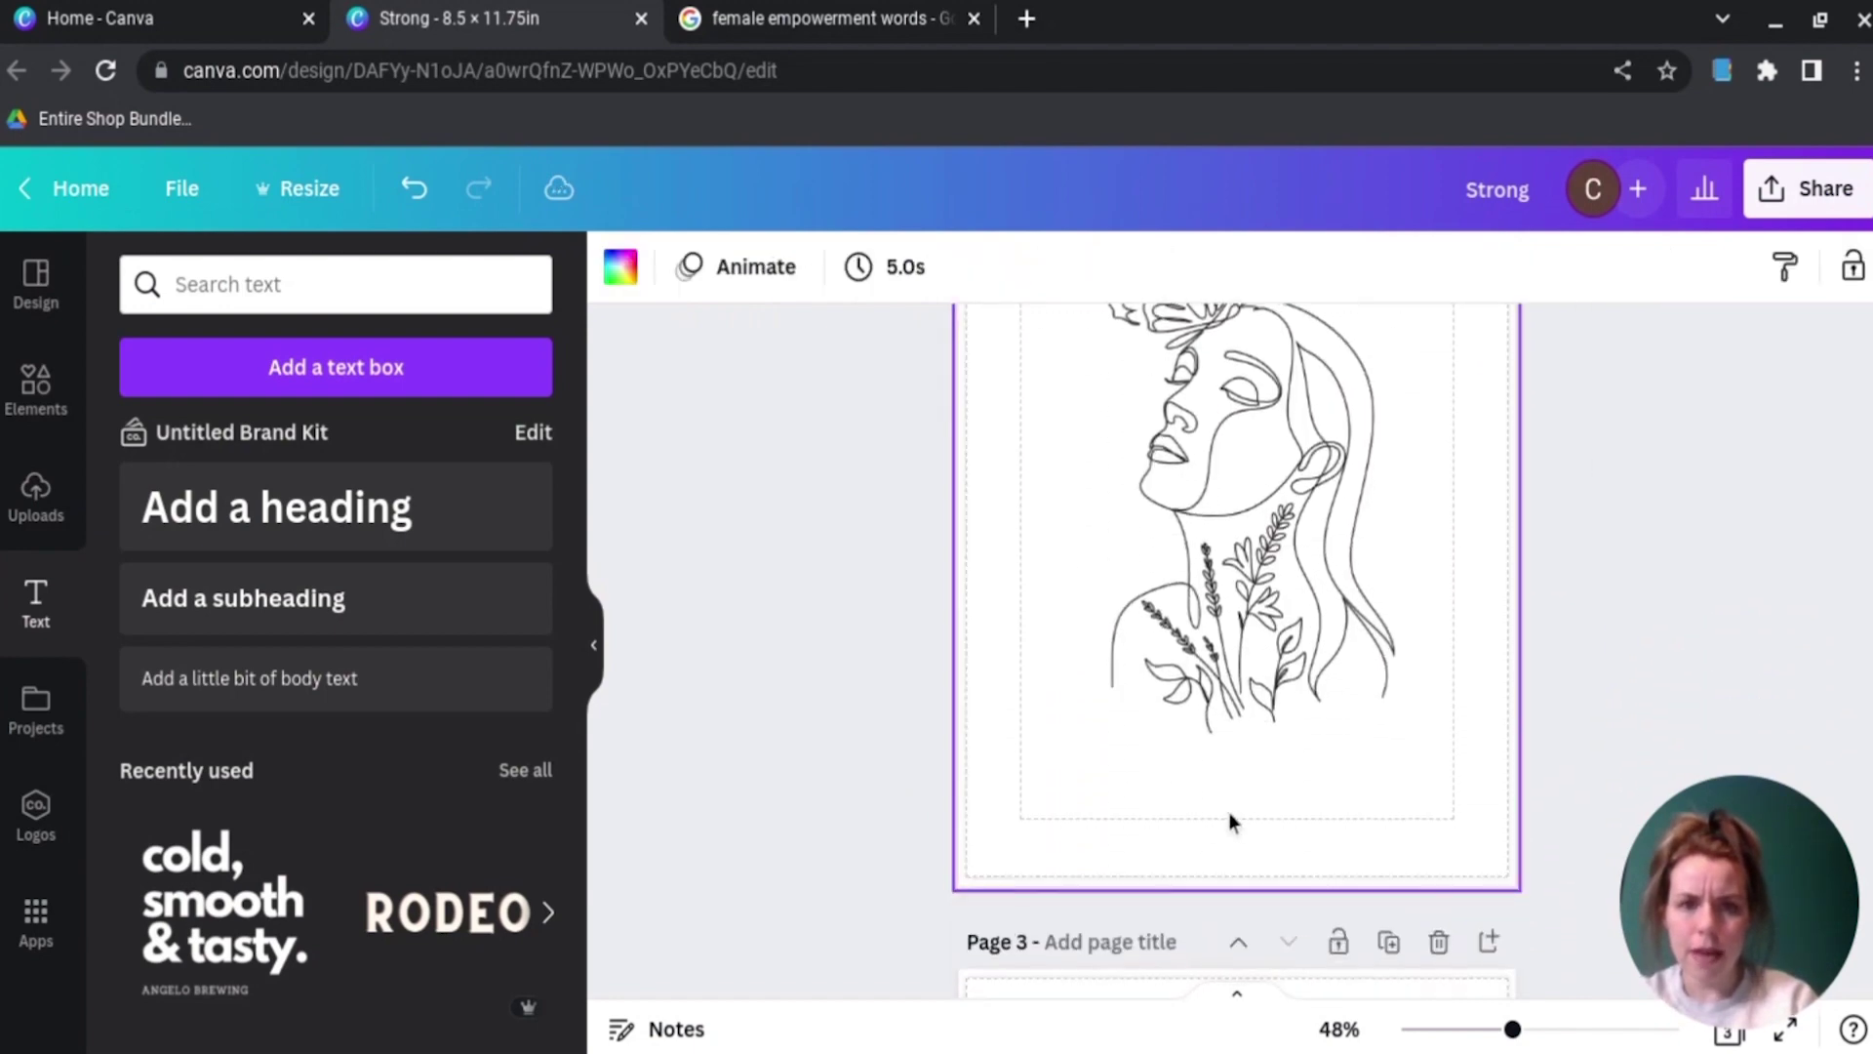
key(ctrl+v)
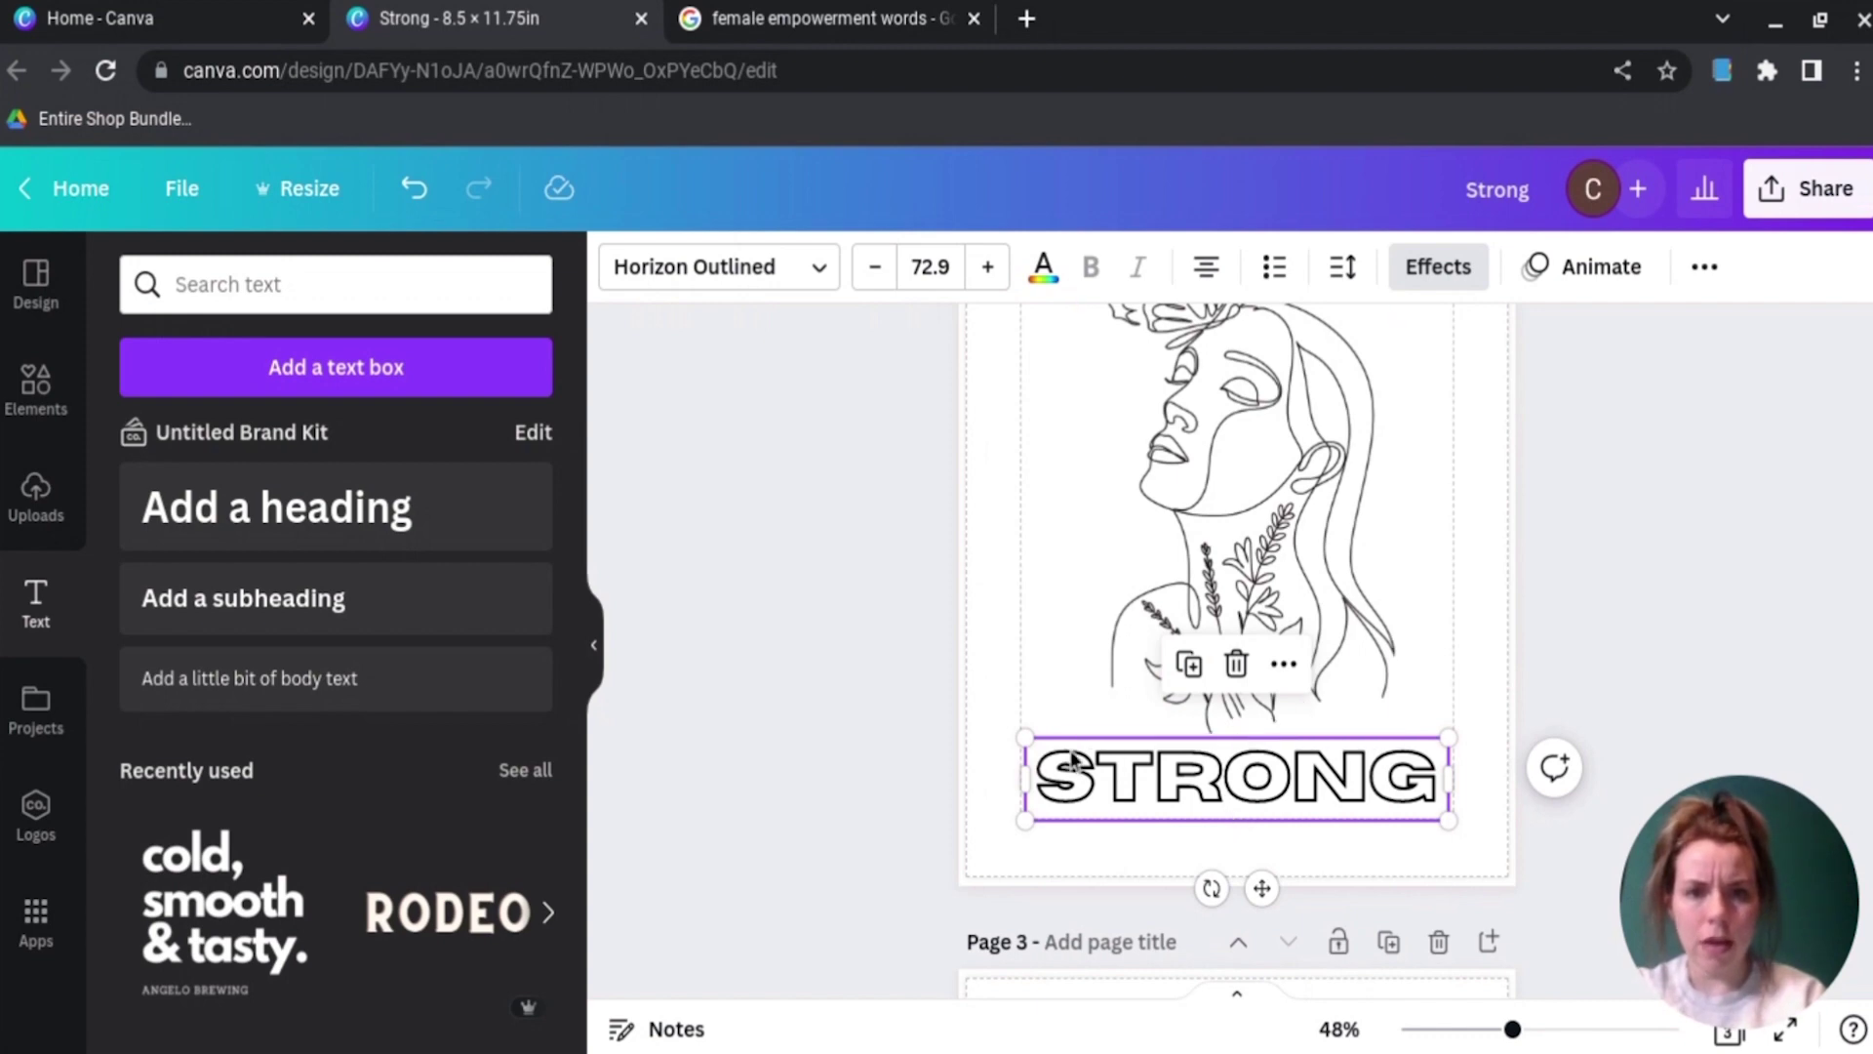
Step: Replace the text of the copied heading on page 2 with ASSERTIVE
double_click(1278, 781)
drag(1036, 780, 1337, 810)
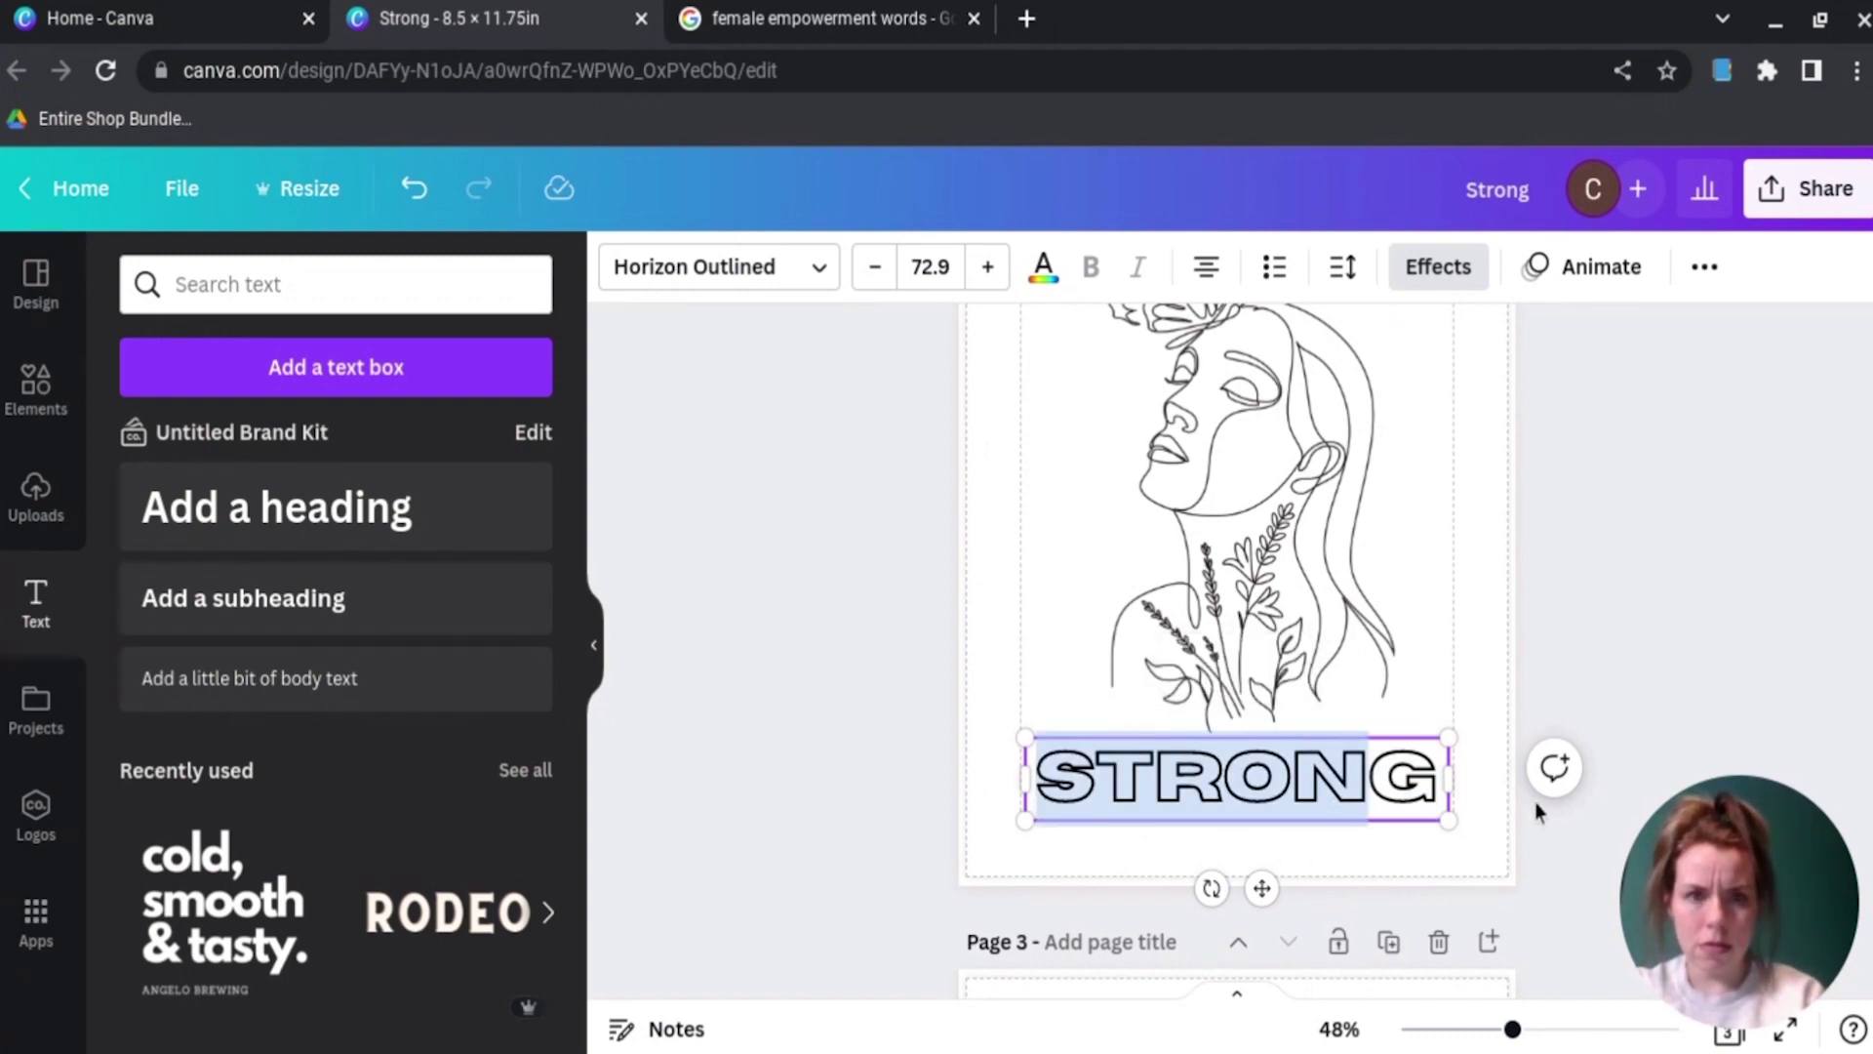
scroll(1559, 809, down, 10)
scroll(1559, 810, up, 3)
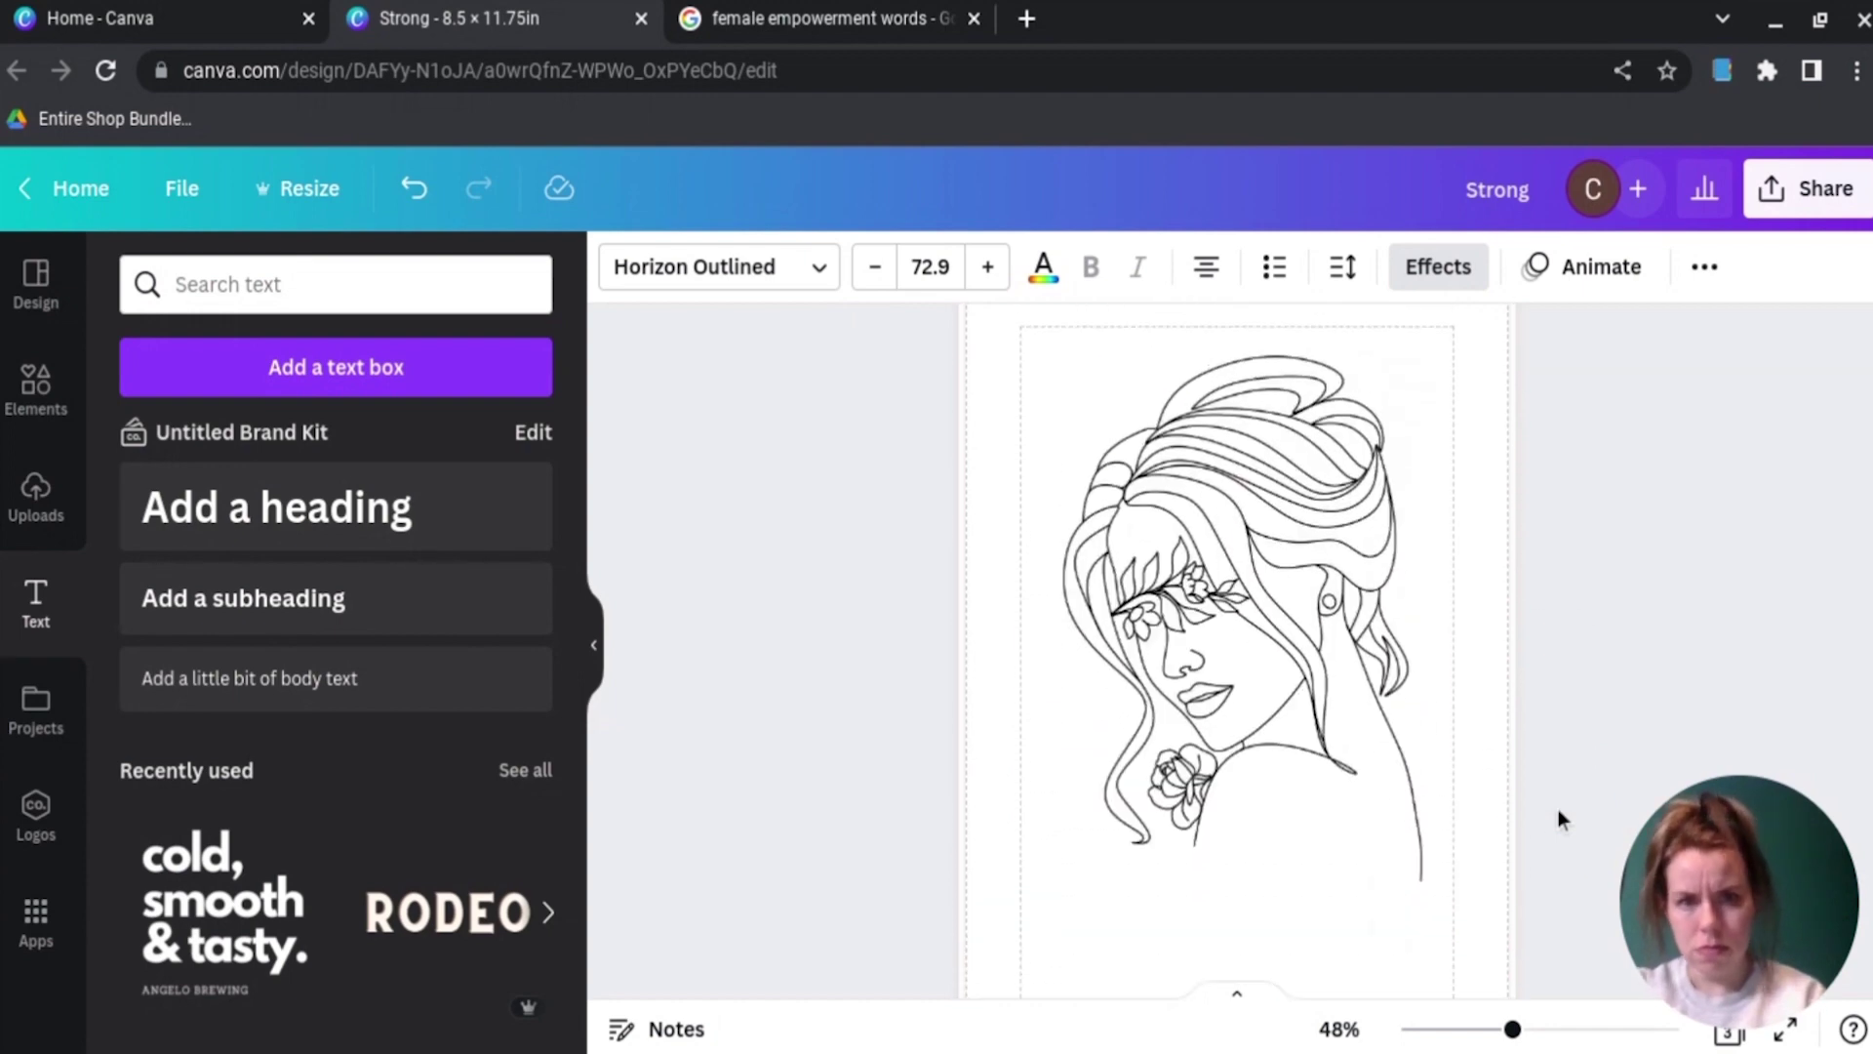
scroll(1559, 809, up, 5)
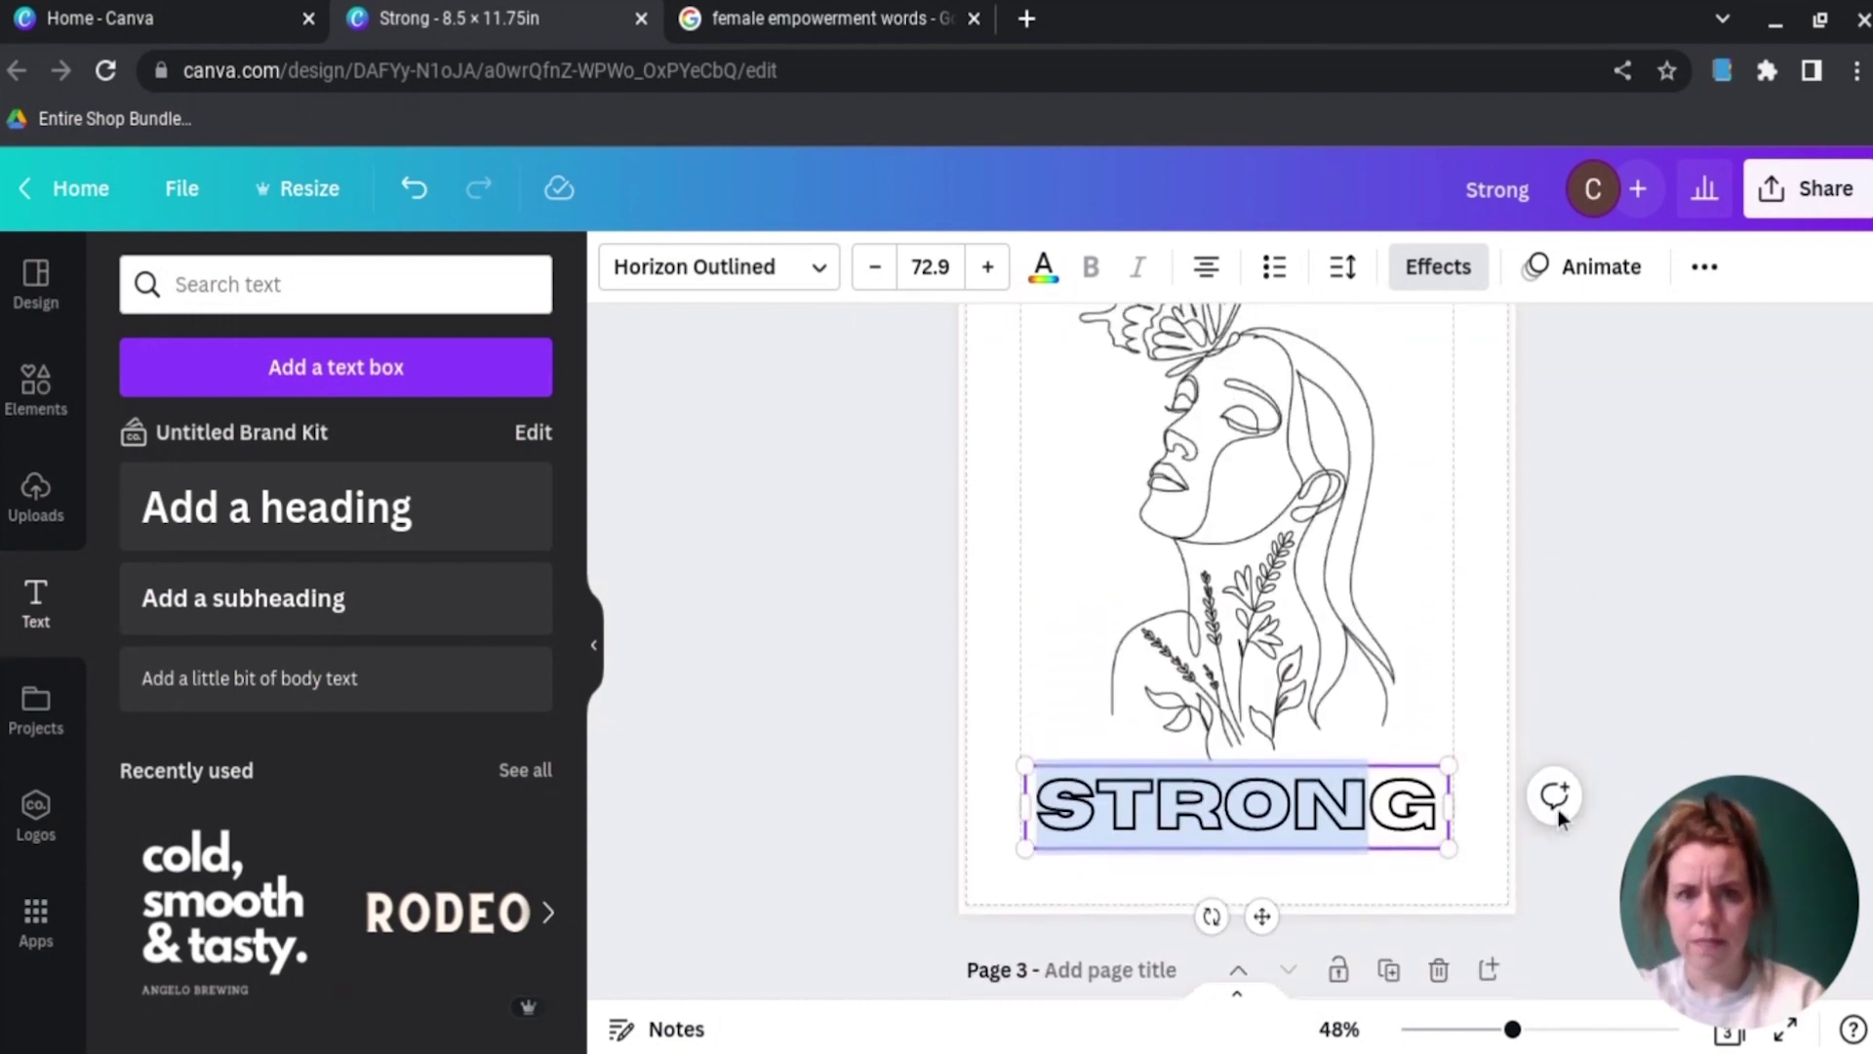
key(BackSpace)
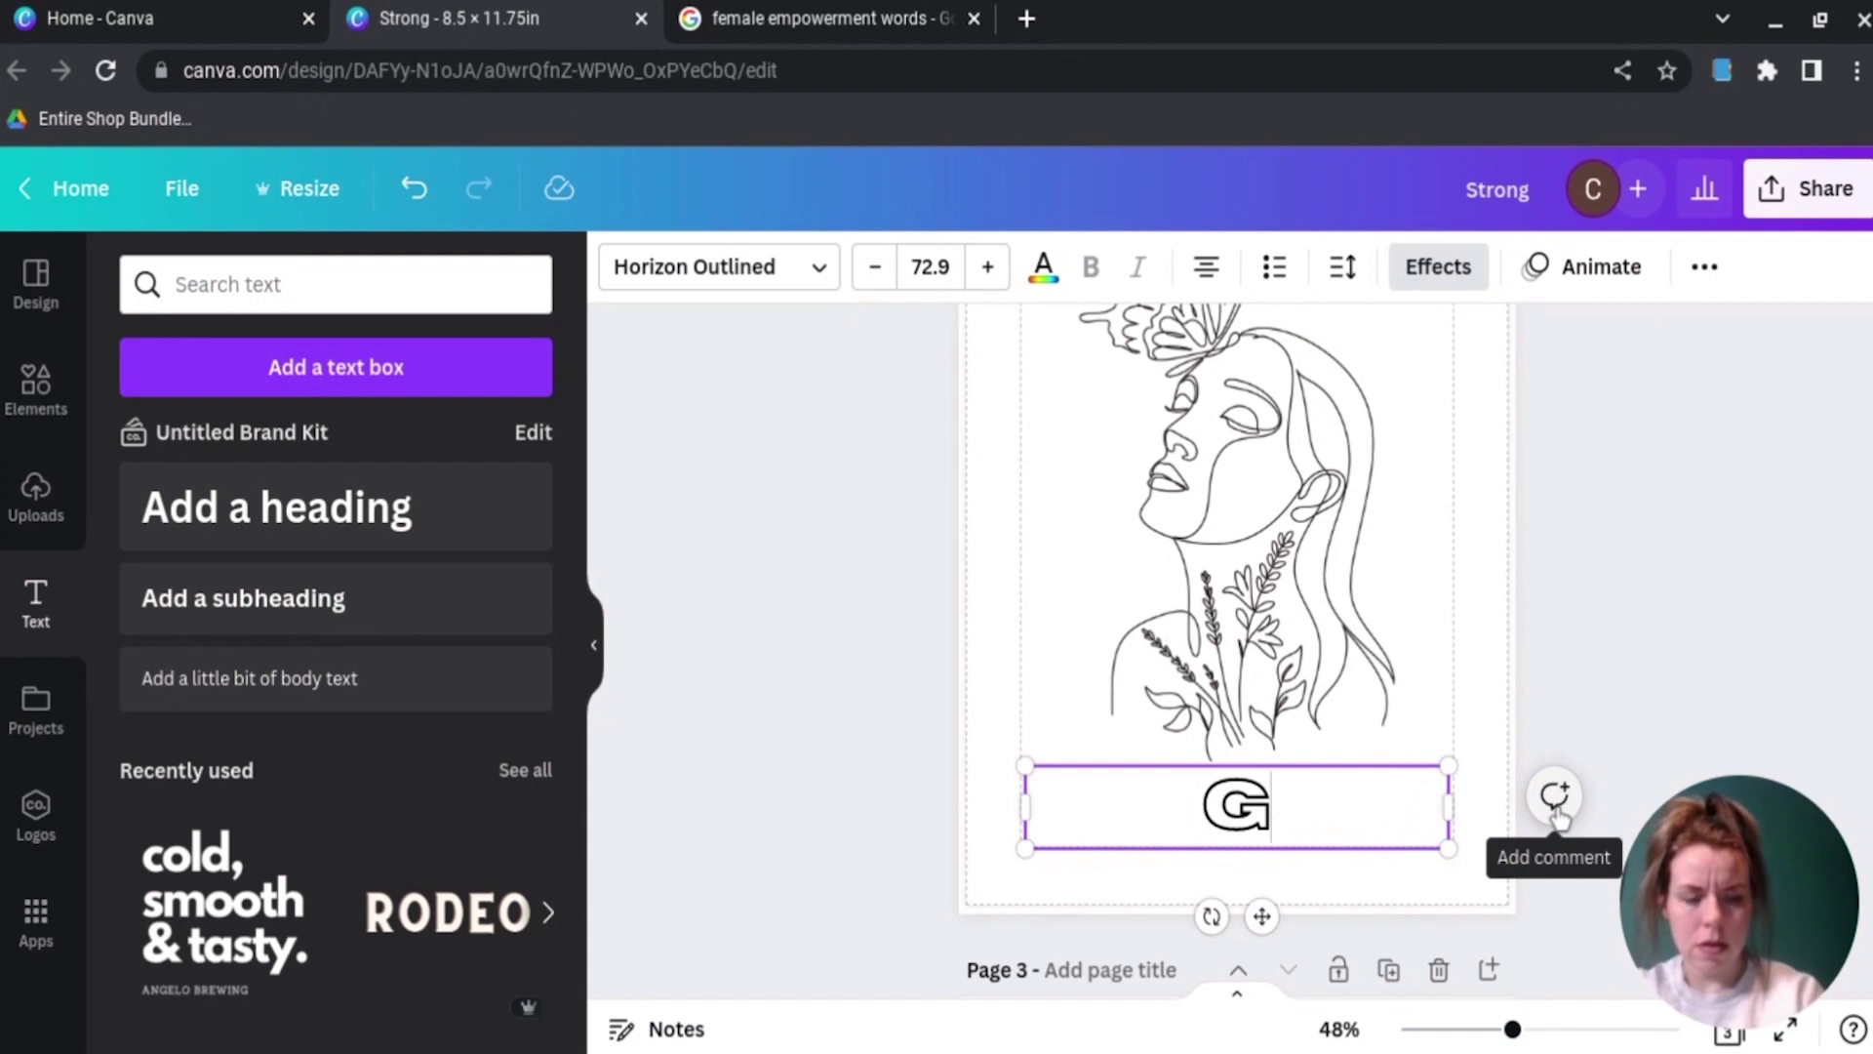
key(BackSpace)
text(A)
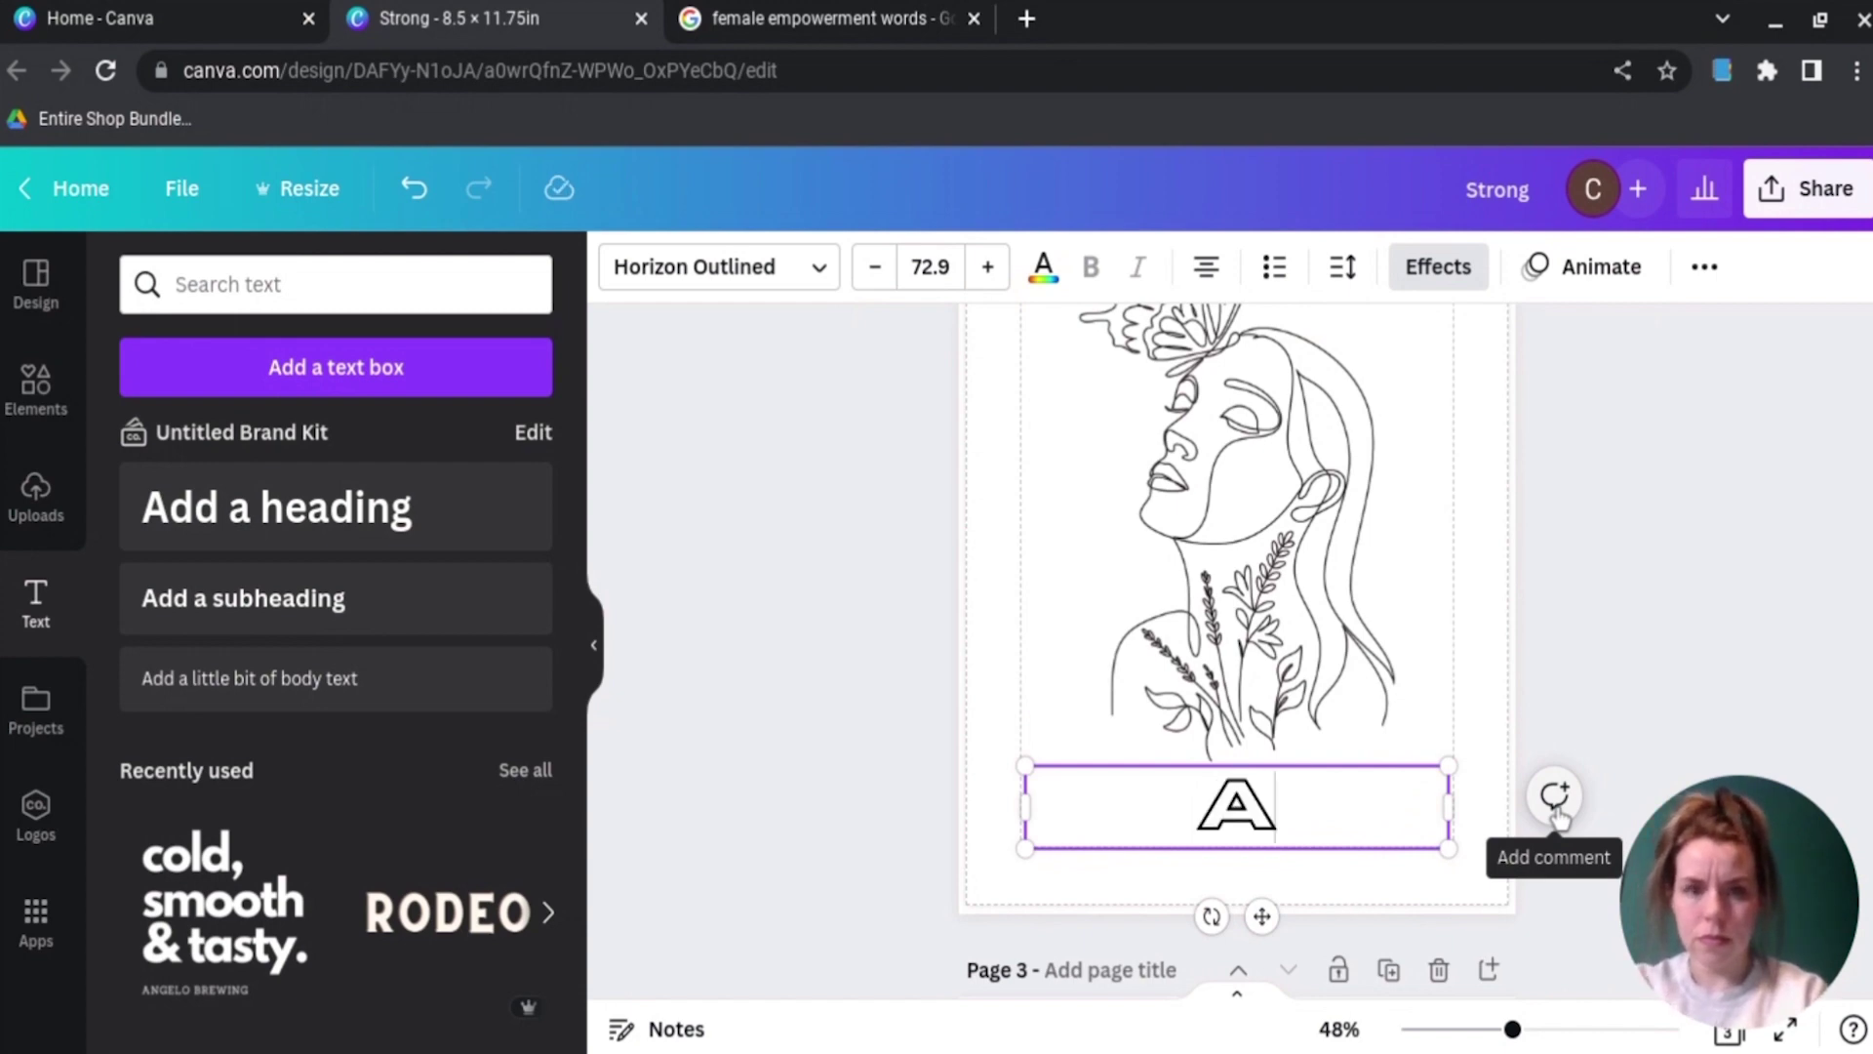
text(SSERT)
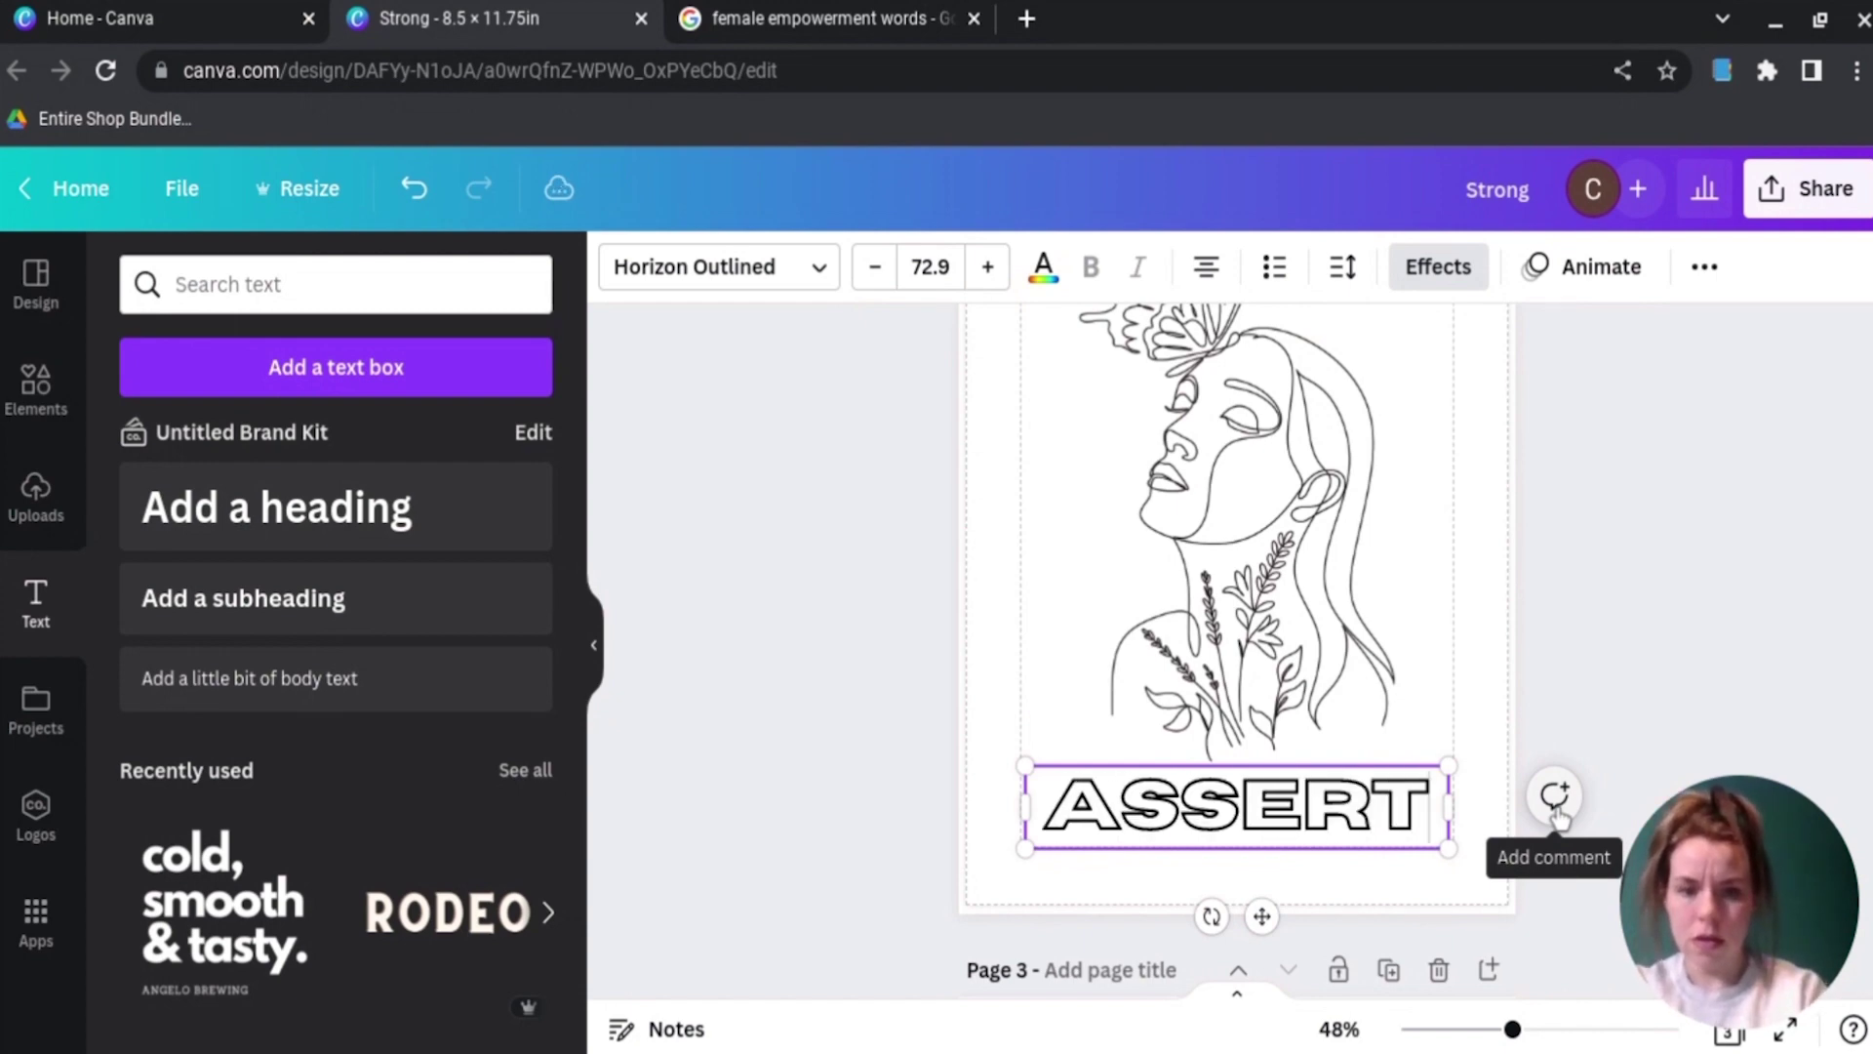
text(IVE)
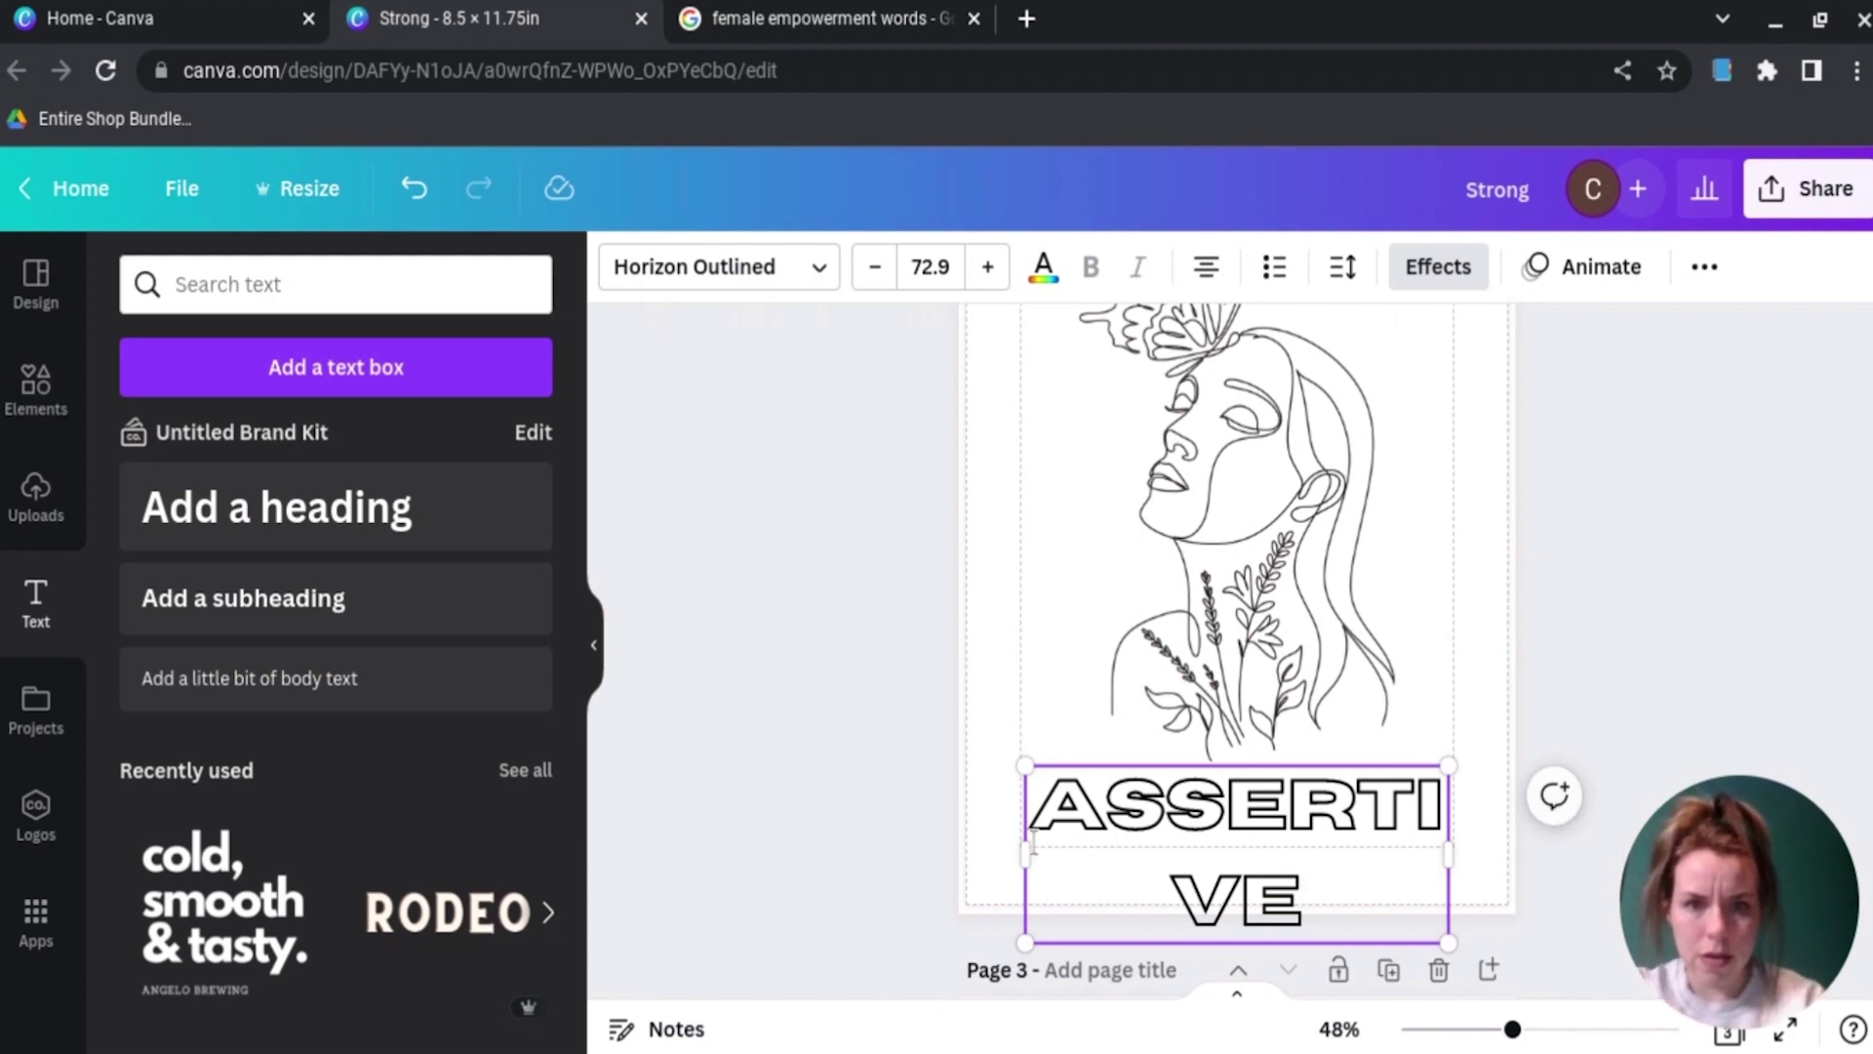
Step: Fit ASSERTIVE on one line at size 66.4 and centre it slightly below the page 2 drawing
scroll(1032, 841, down, 2)
scroll(1025, 800, up, 1)
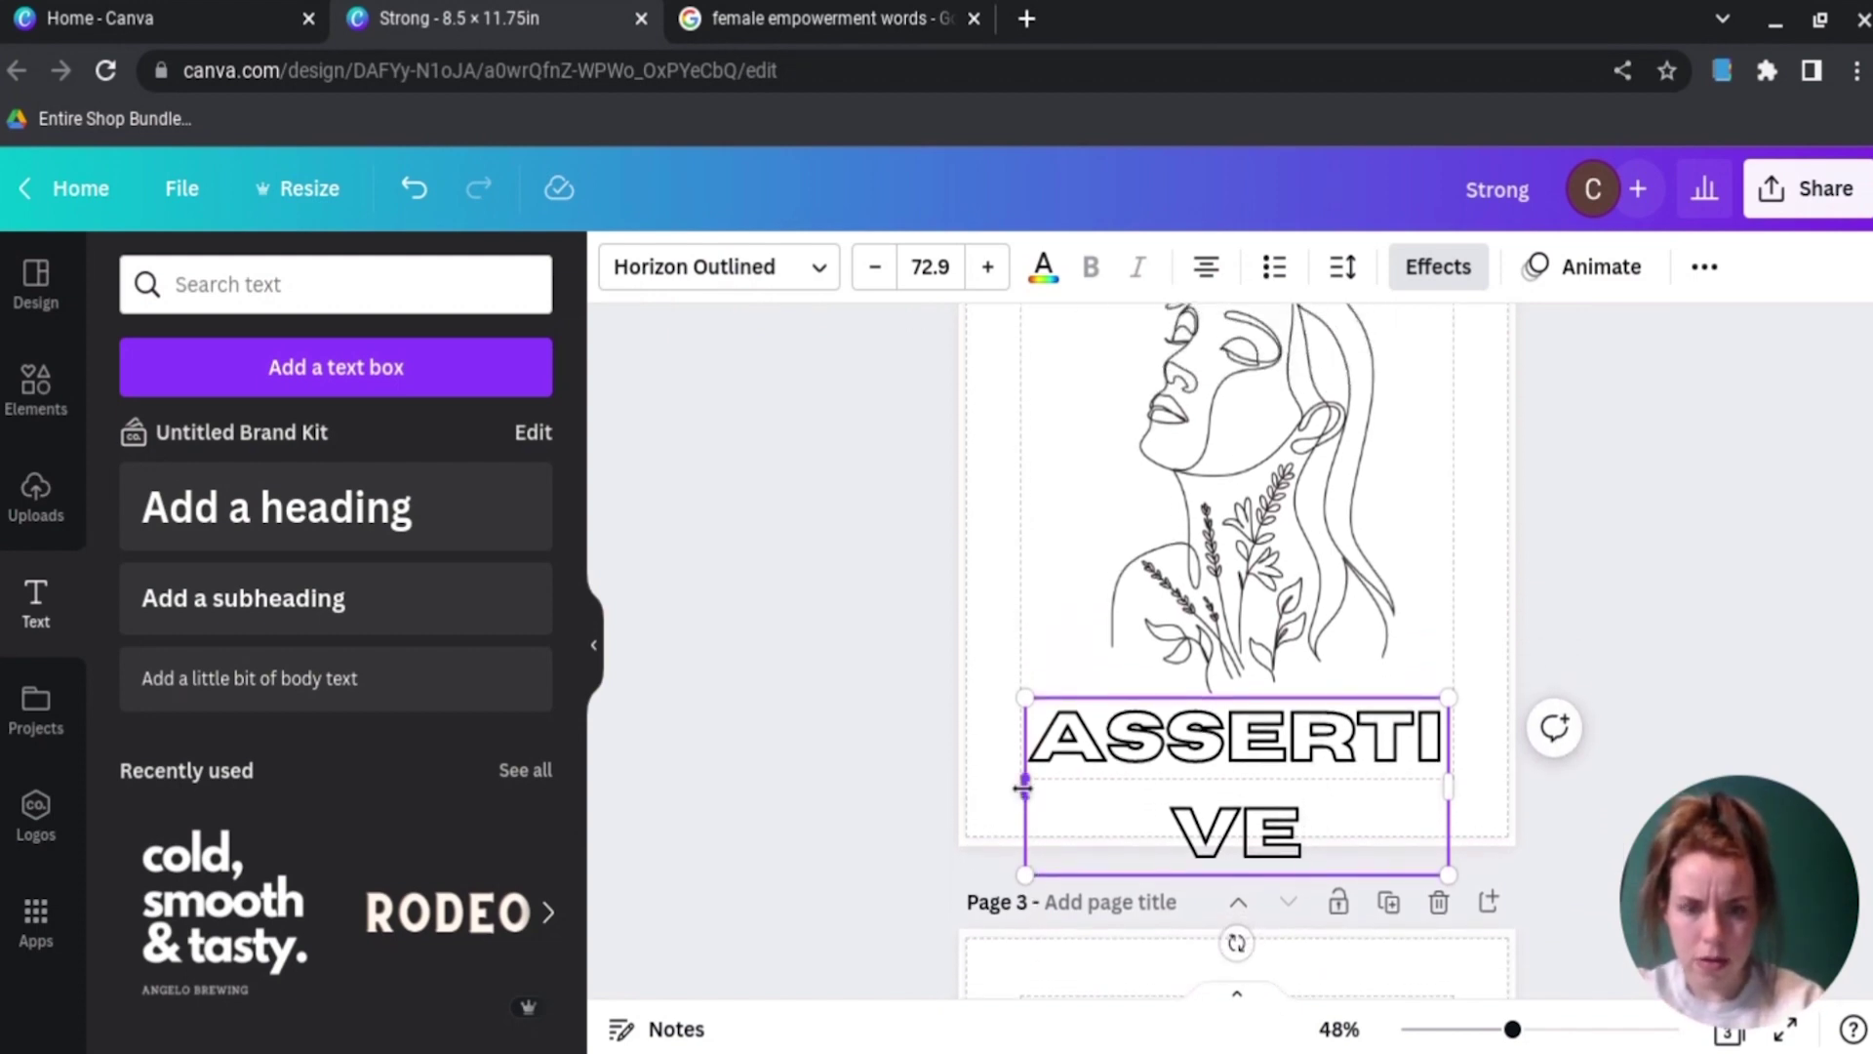
drag(1024, 788, 865, 778)
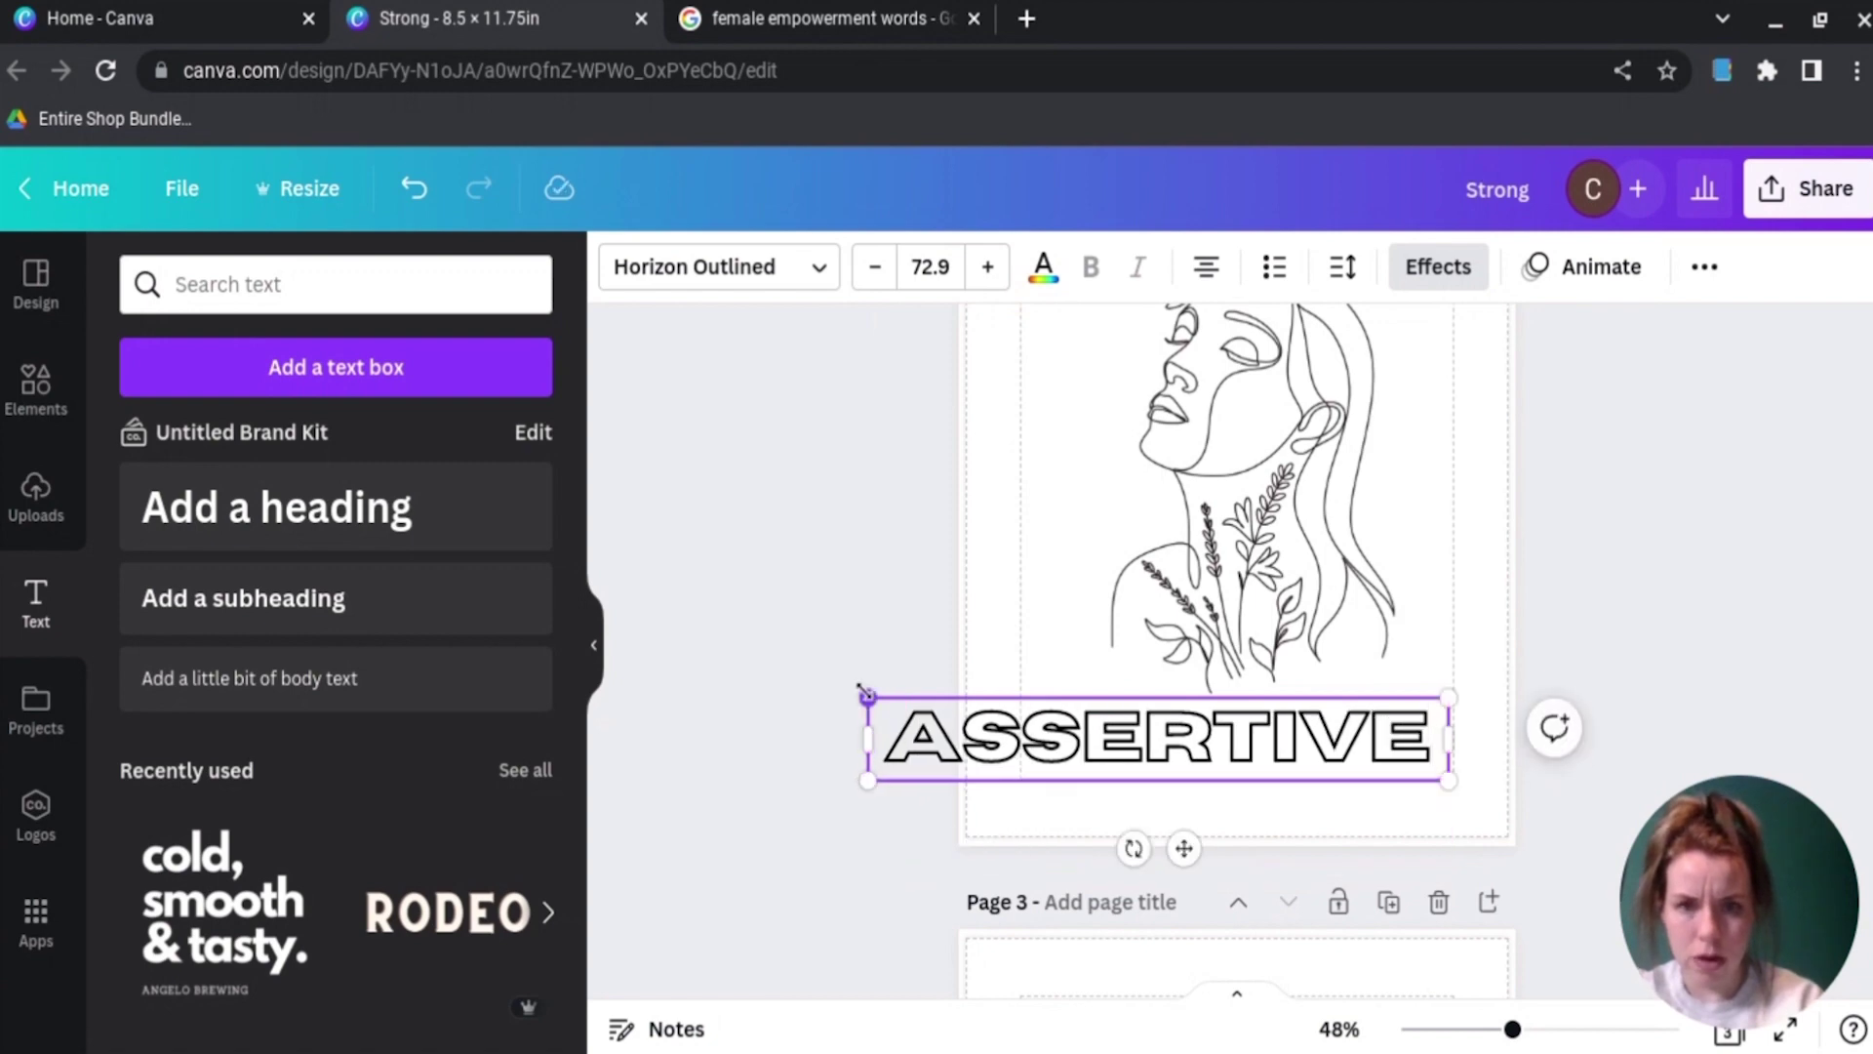
drag(862, 691, 920, 704)
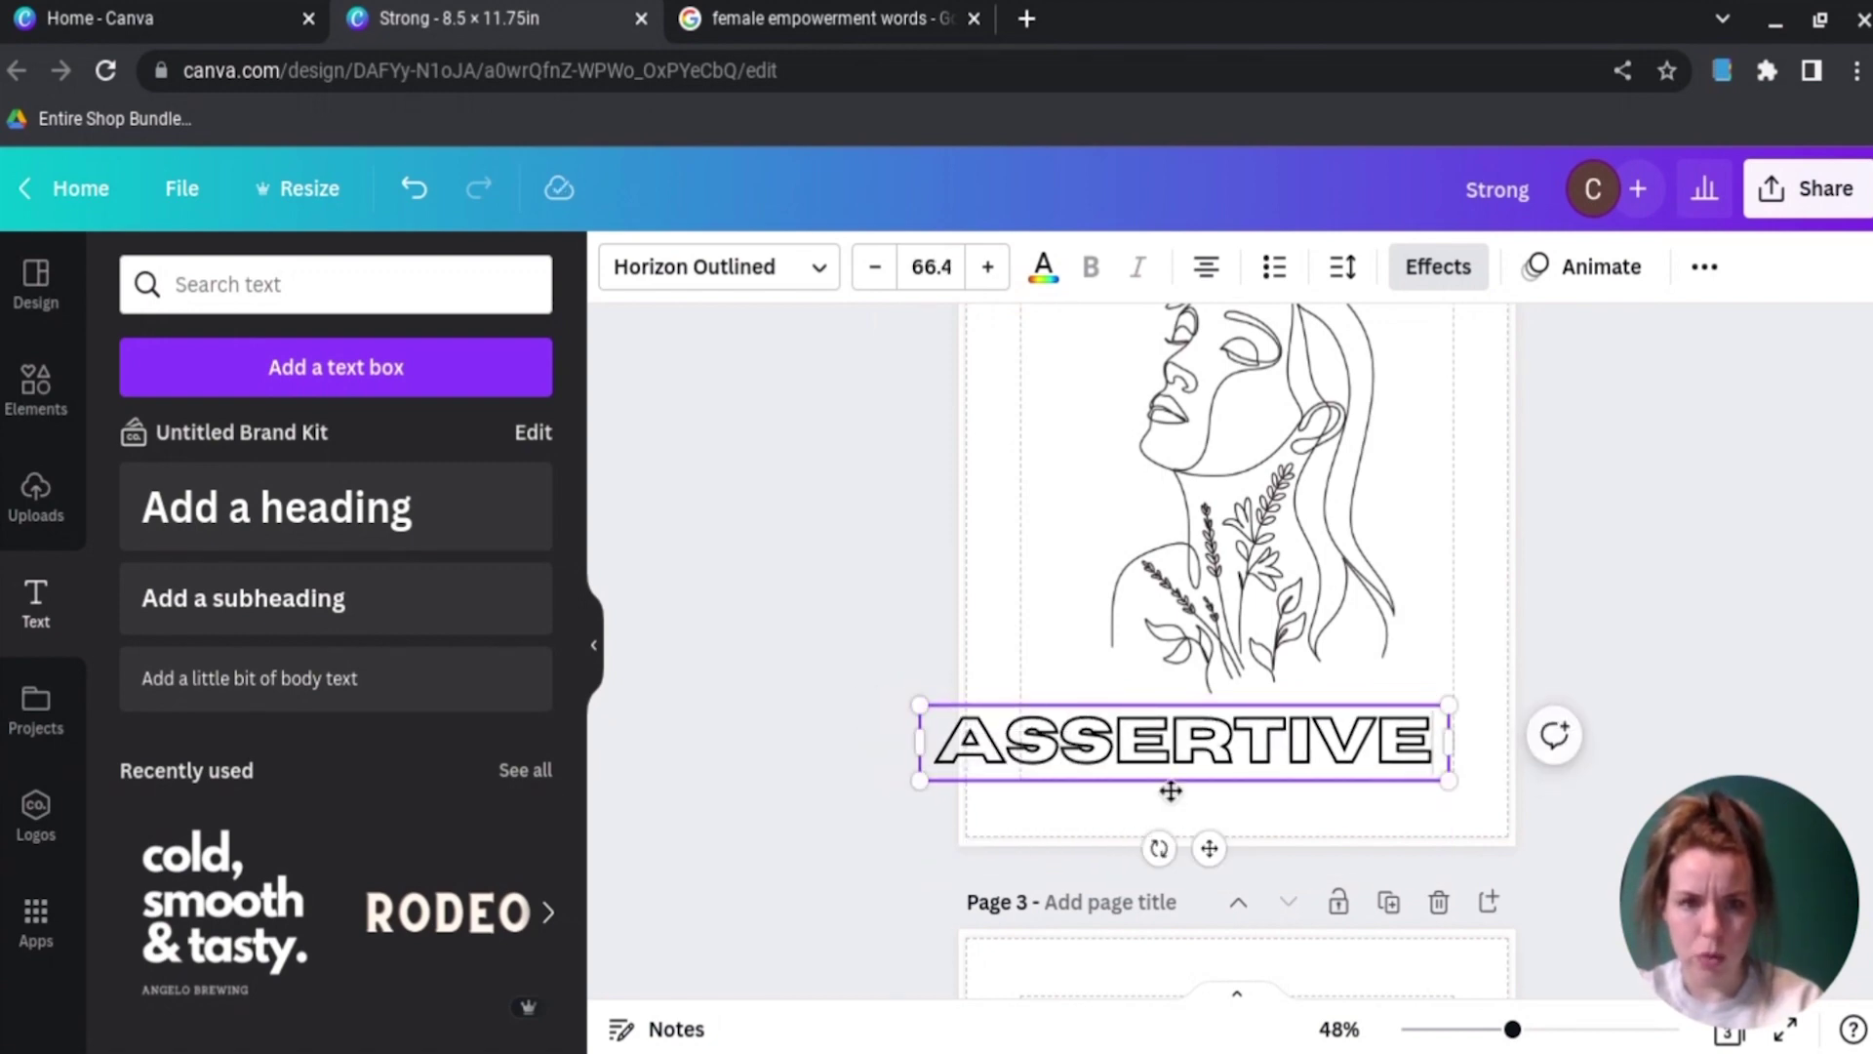
drag(1173, 784, 1228, 796)
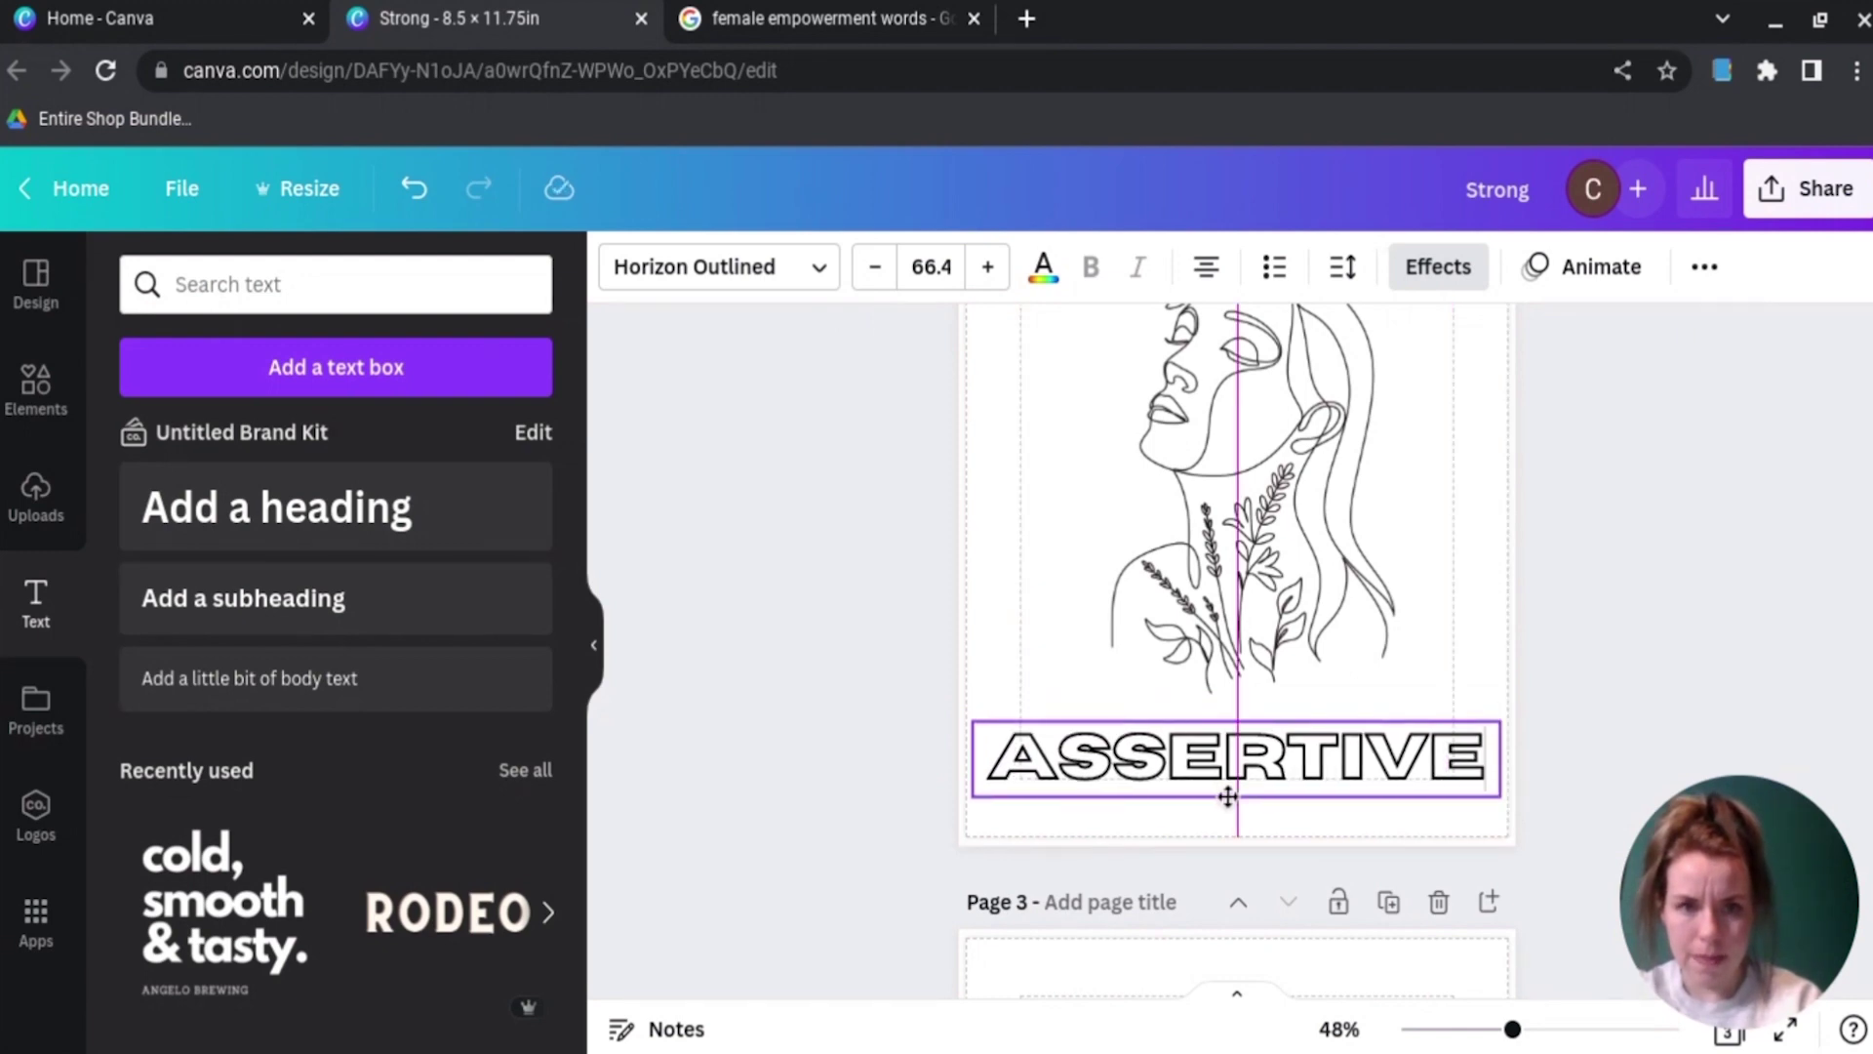
drag(1228, 796, 1227, 796)
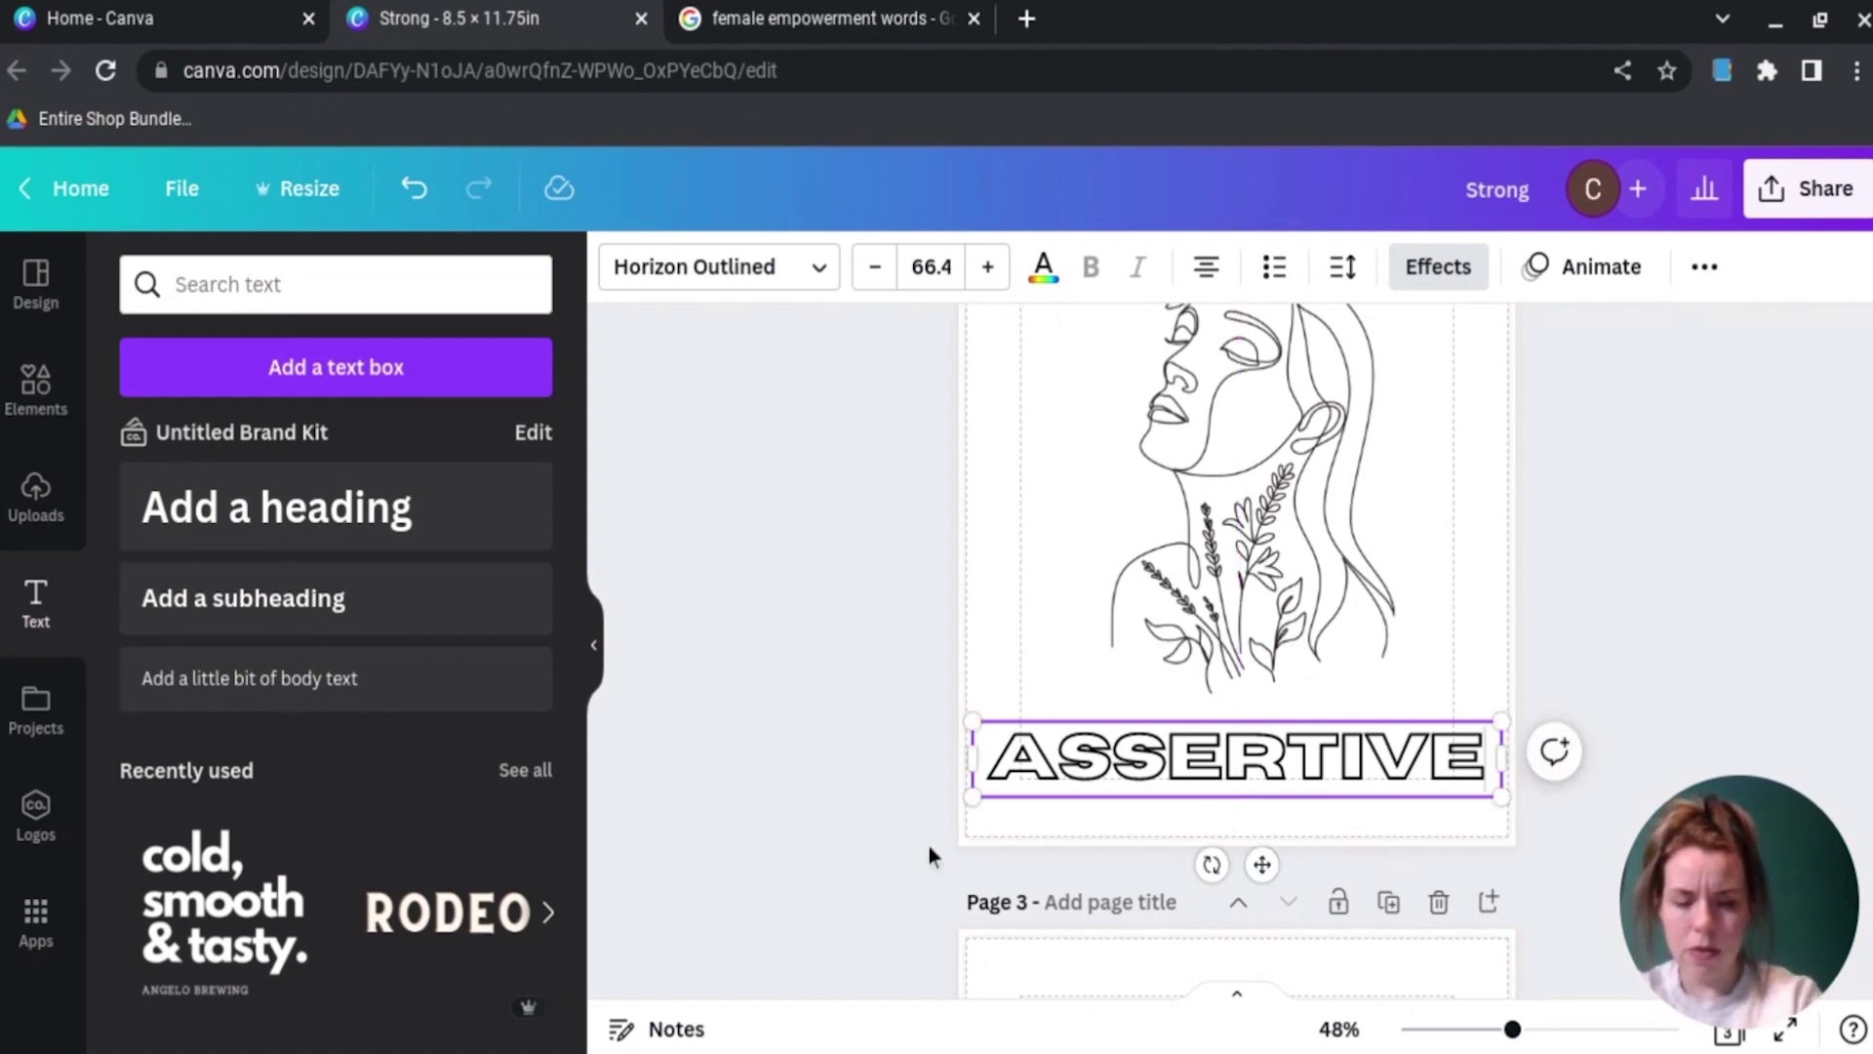
Step: Copy the ASSERTIVE heading from page 2 onto page 3, below the drawing of the woman with pinned-up hair
scroll(929, 846, down, 8)
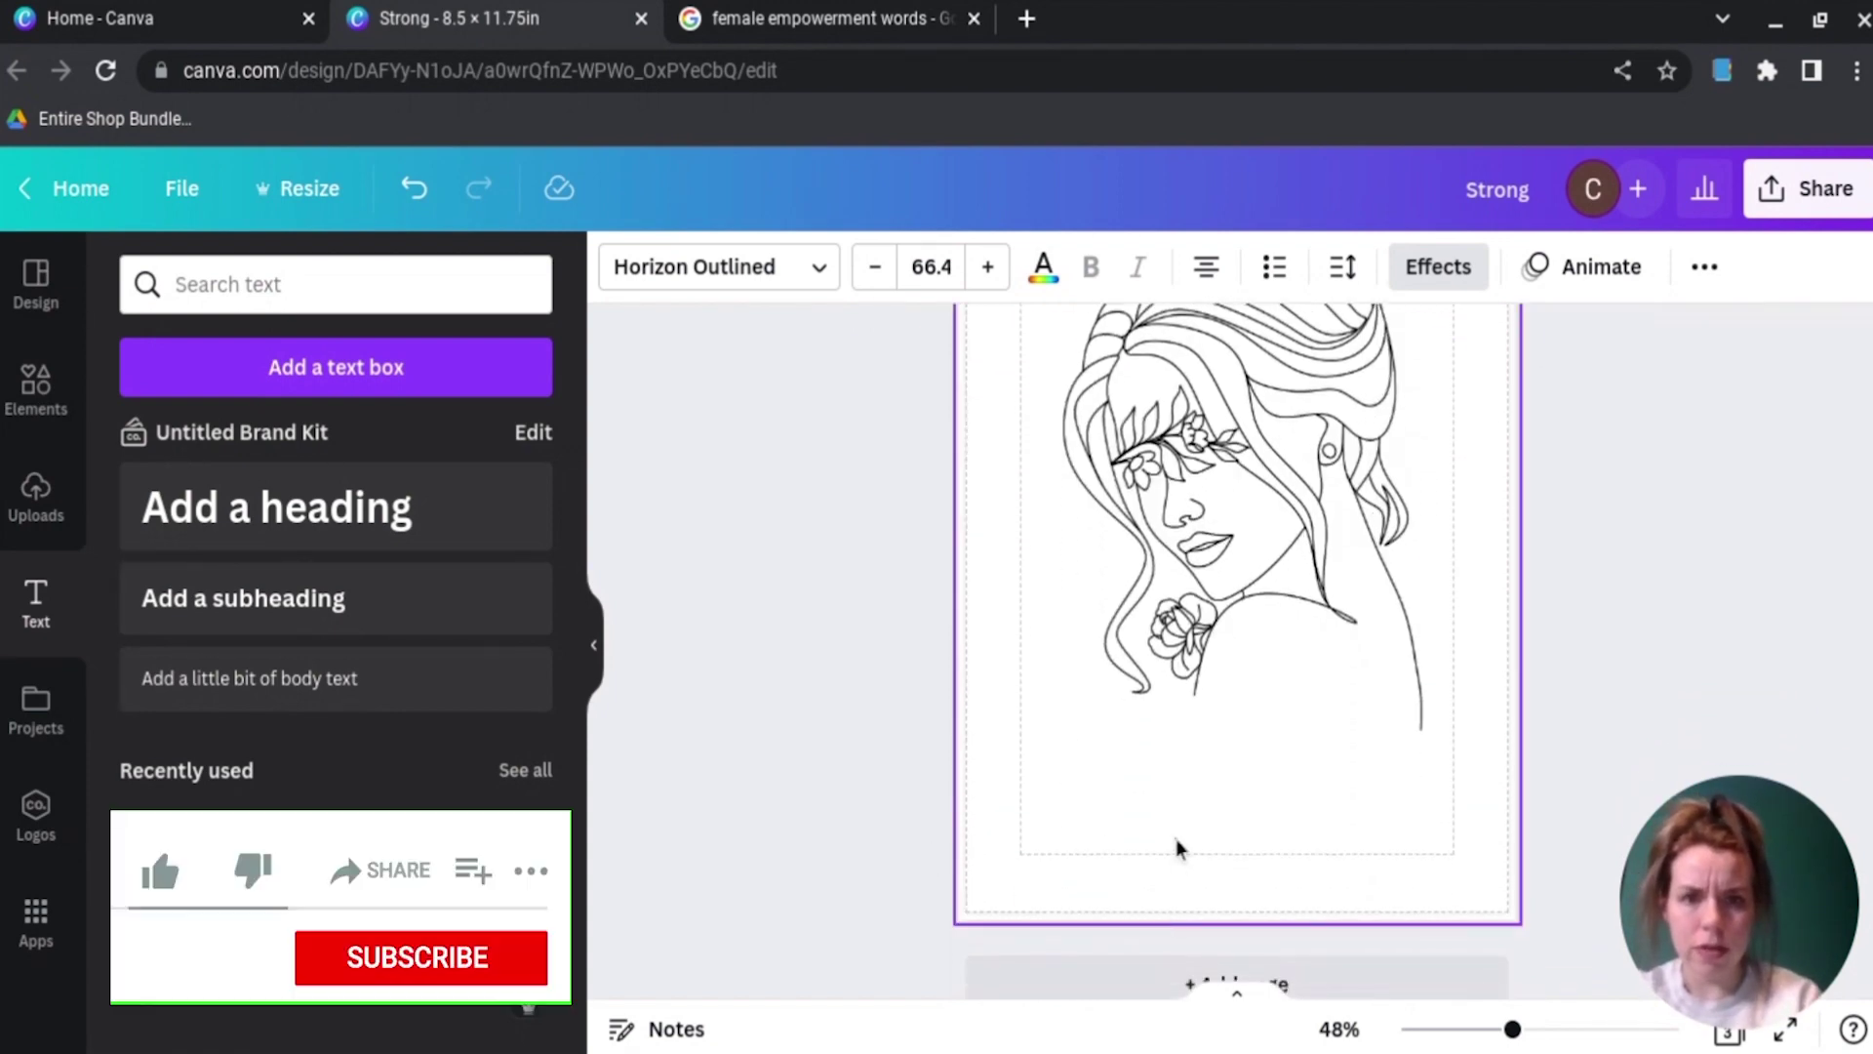
click(1175, 839)
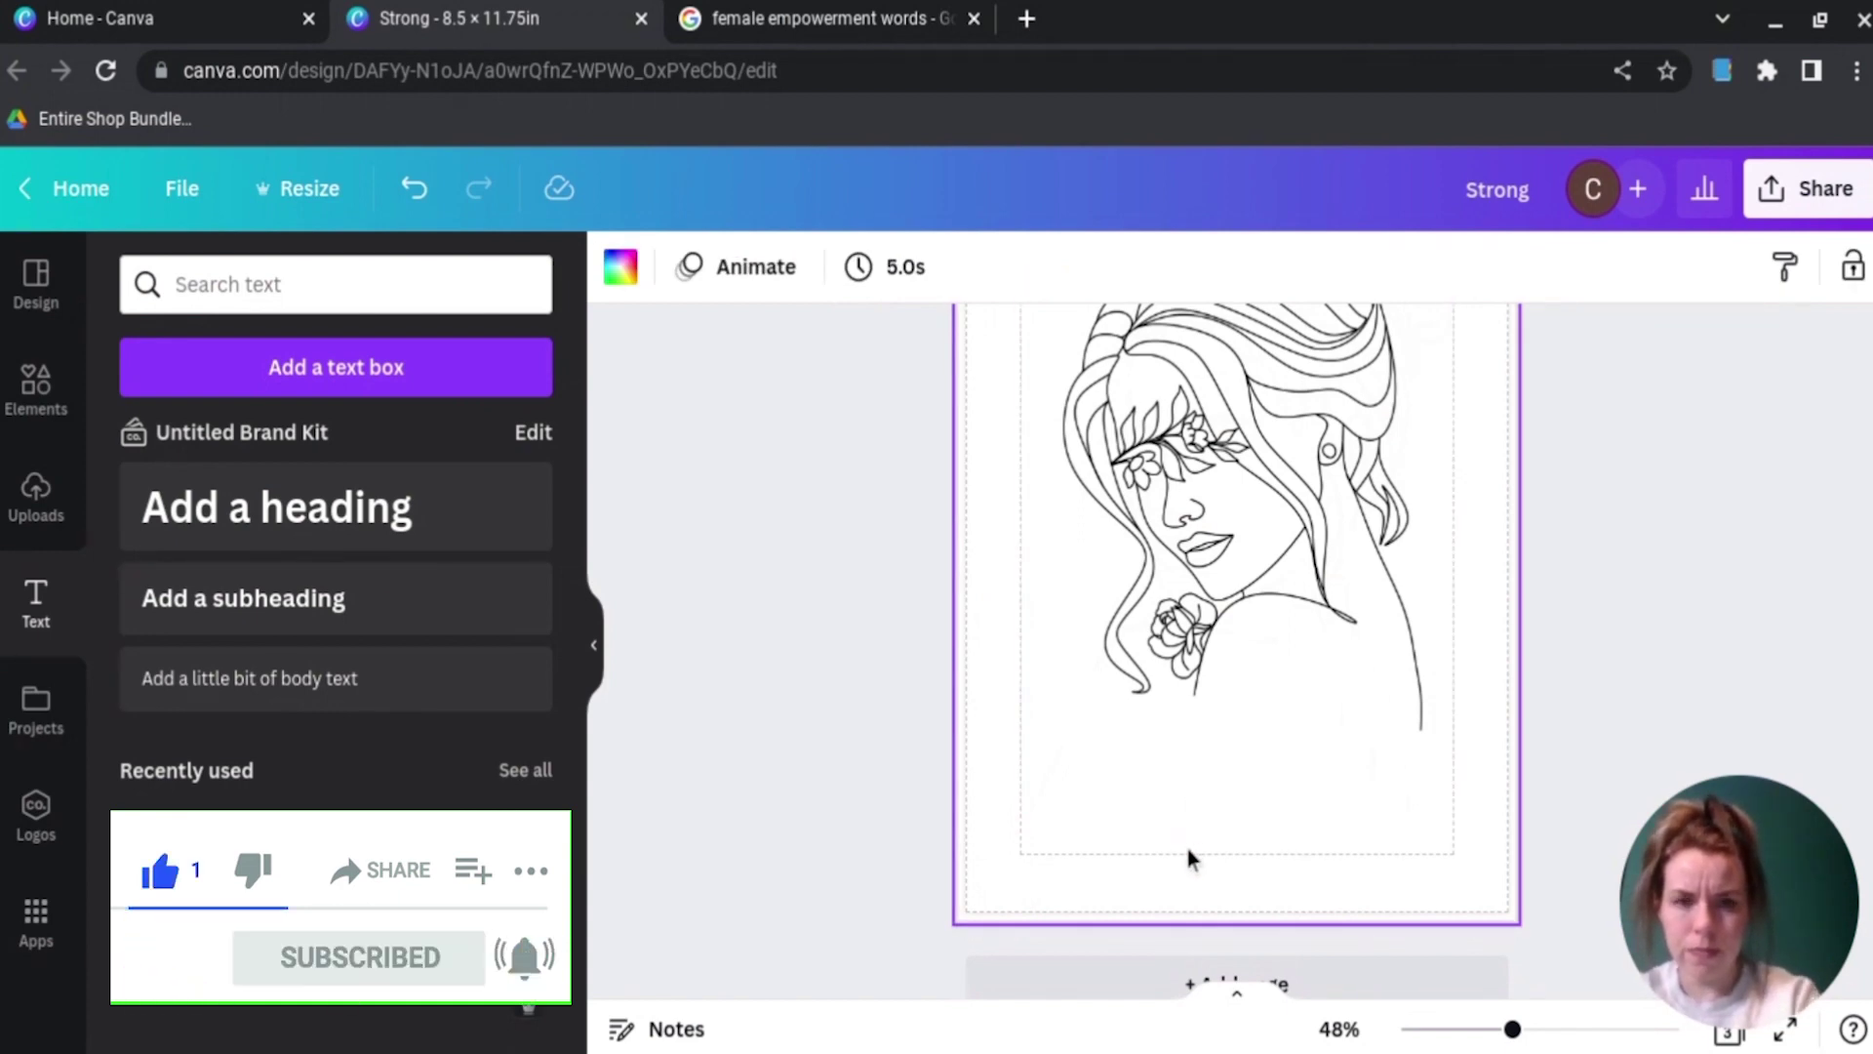
scroll(1187, 849, up, 7)
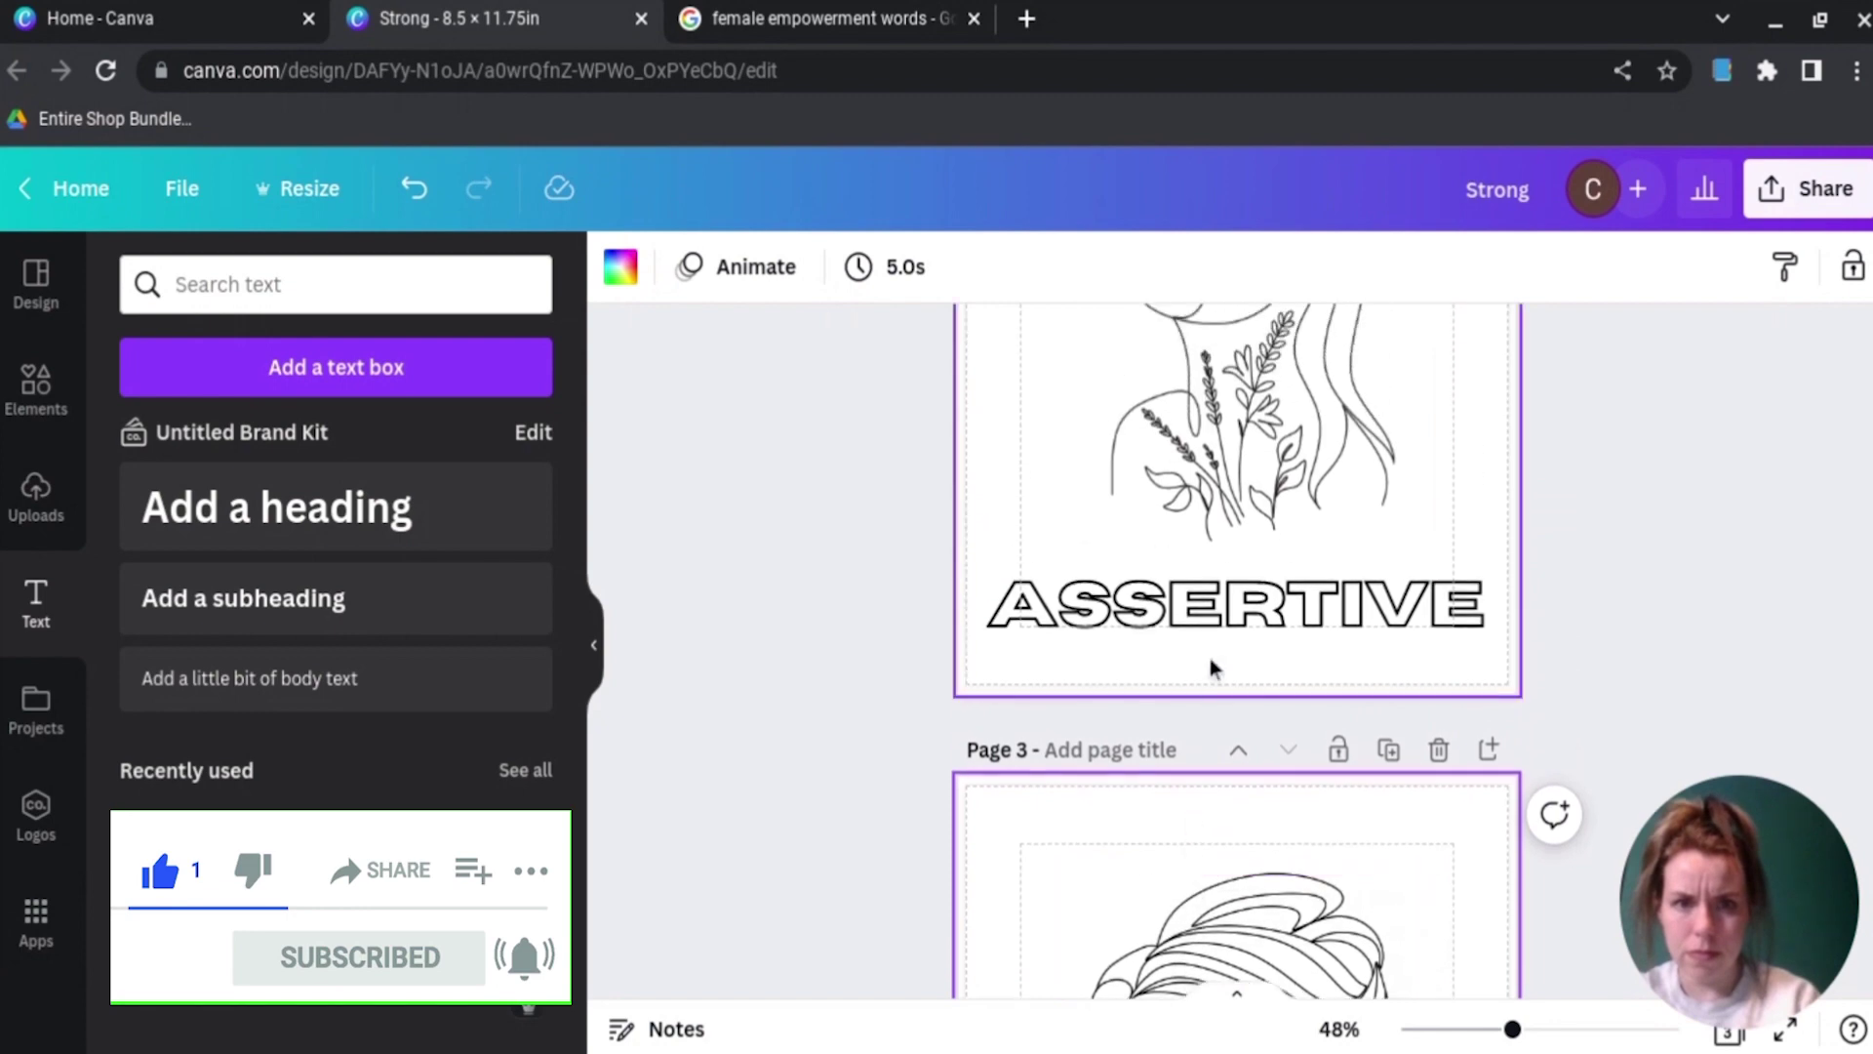
click(1215, 629)
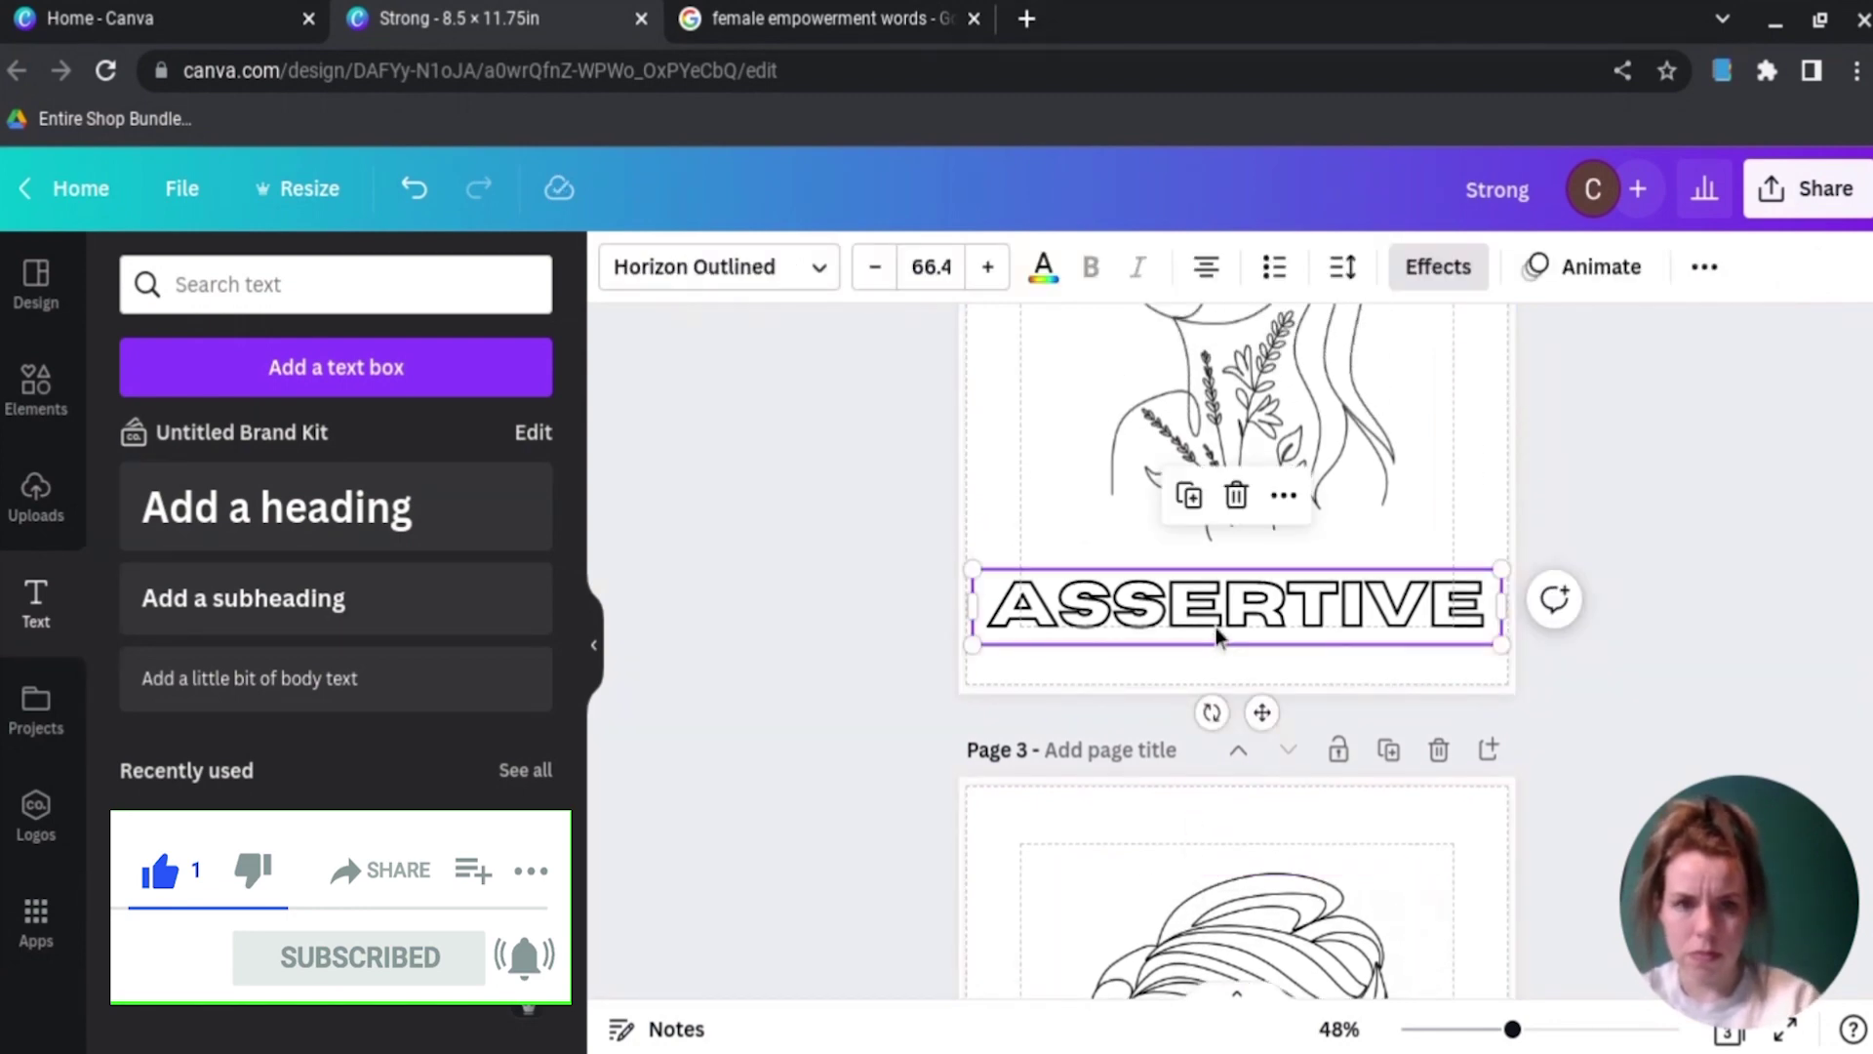
scroll(1215, 628, down, 5)
click(1214, 776)
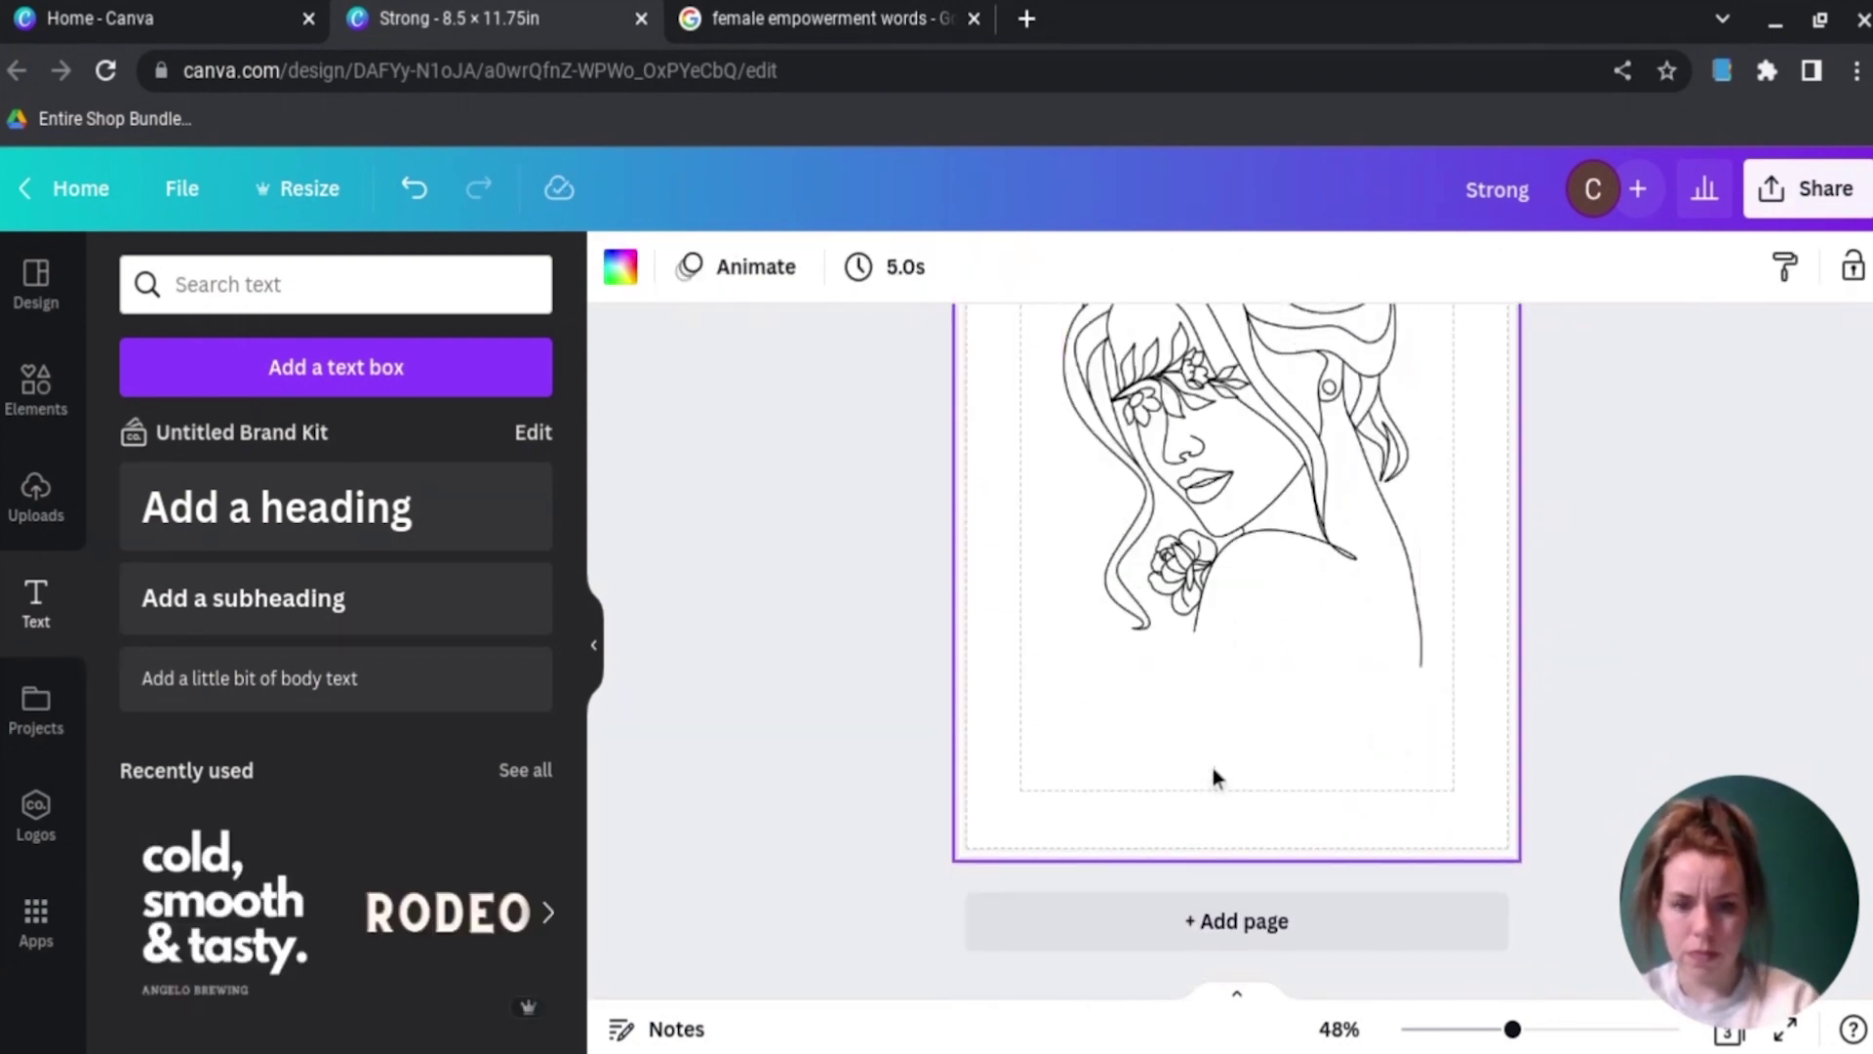
text(ASSERTIVE)
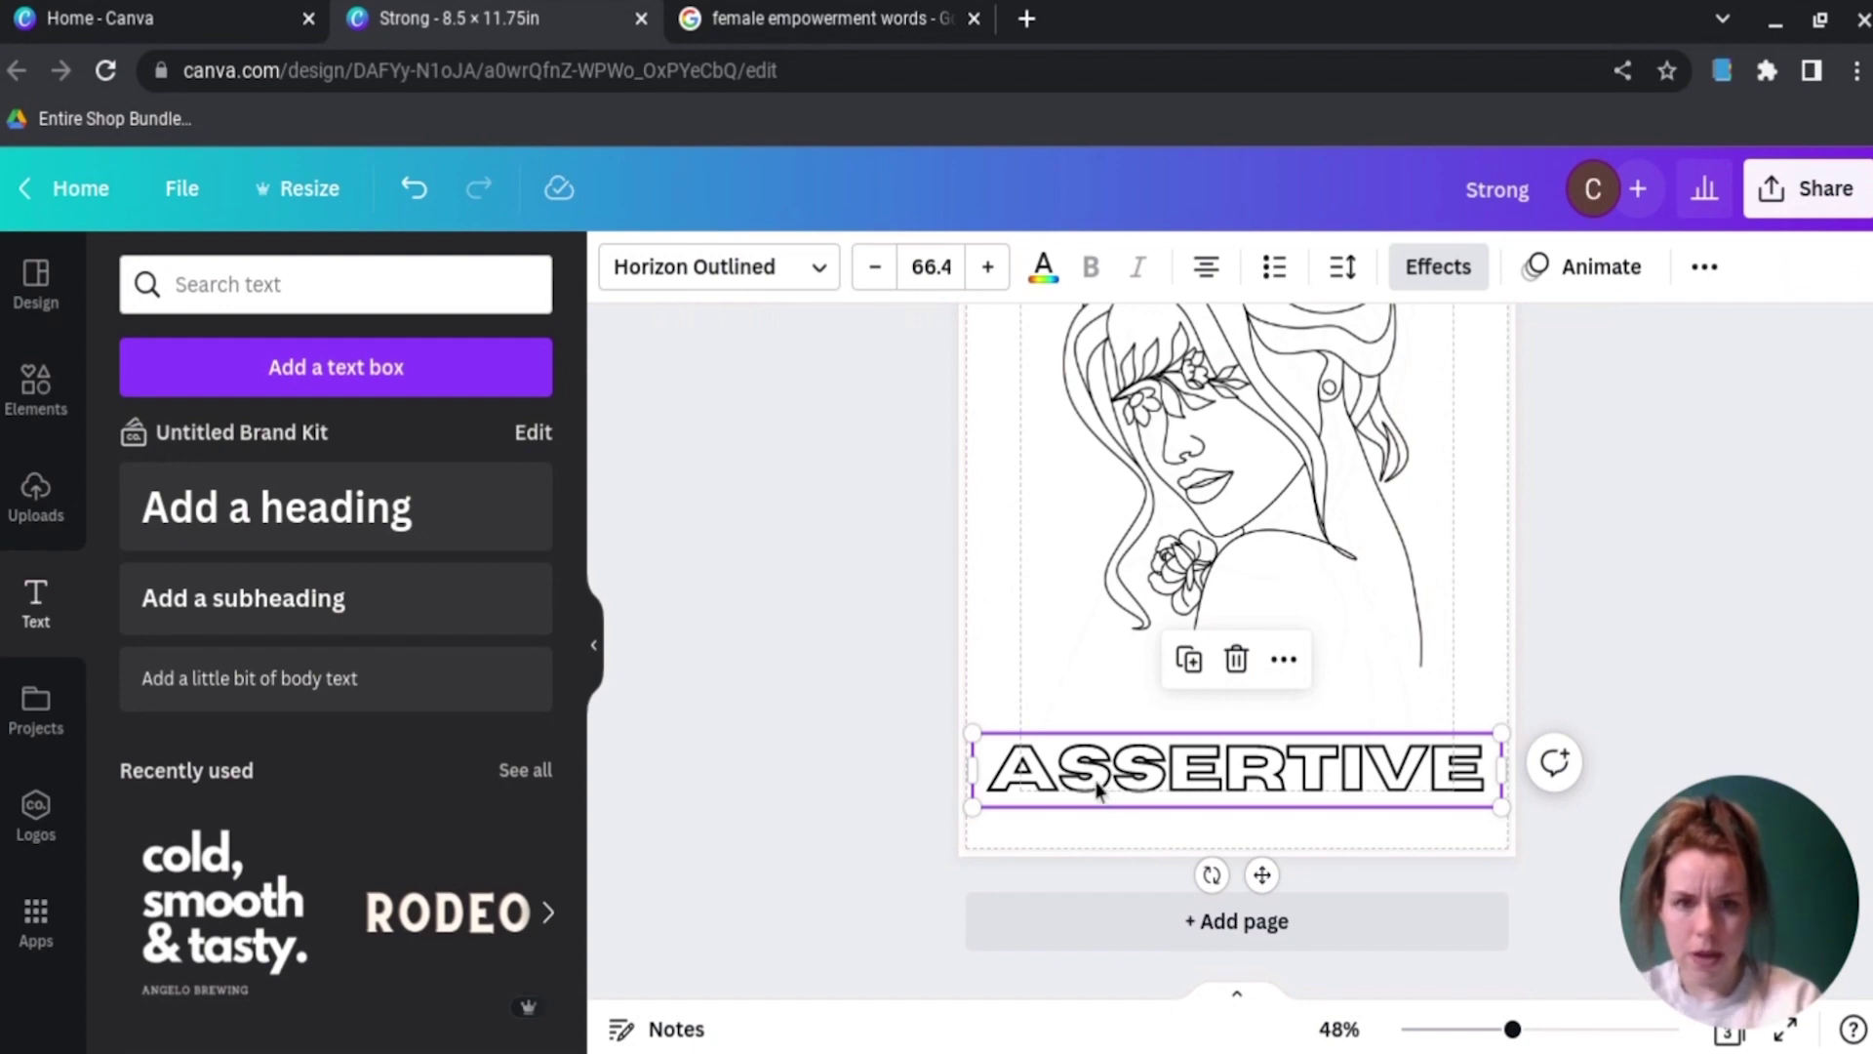
Step: Replace the text of the copied heading on page 3 with COURAGOUS
click(1011, 771)
drag(1005, 771, 1465, 751)
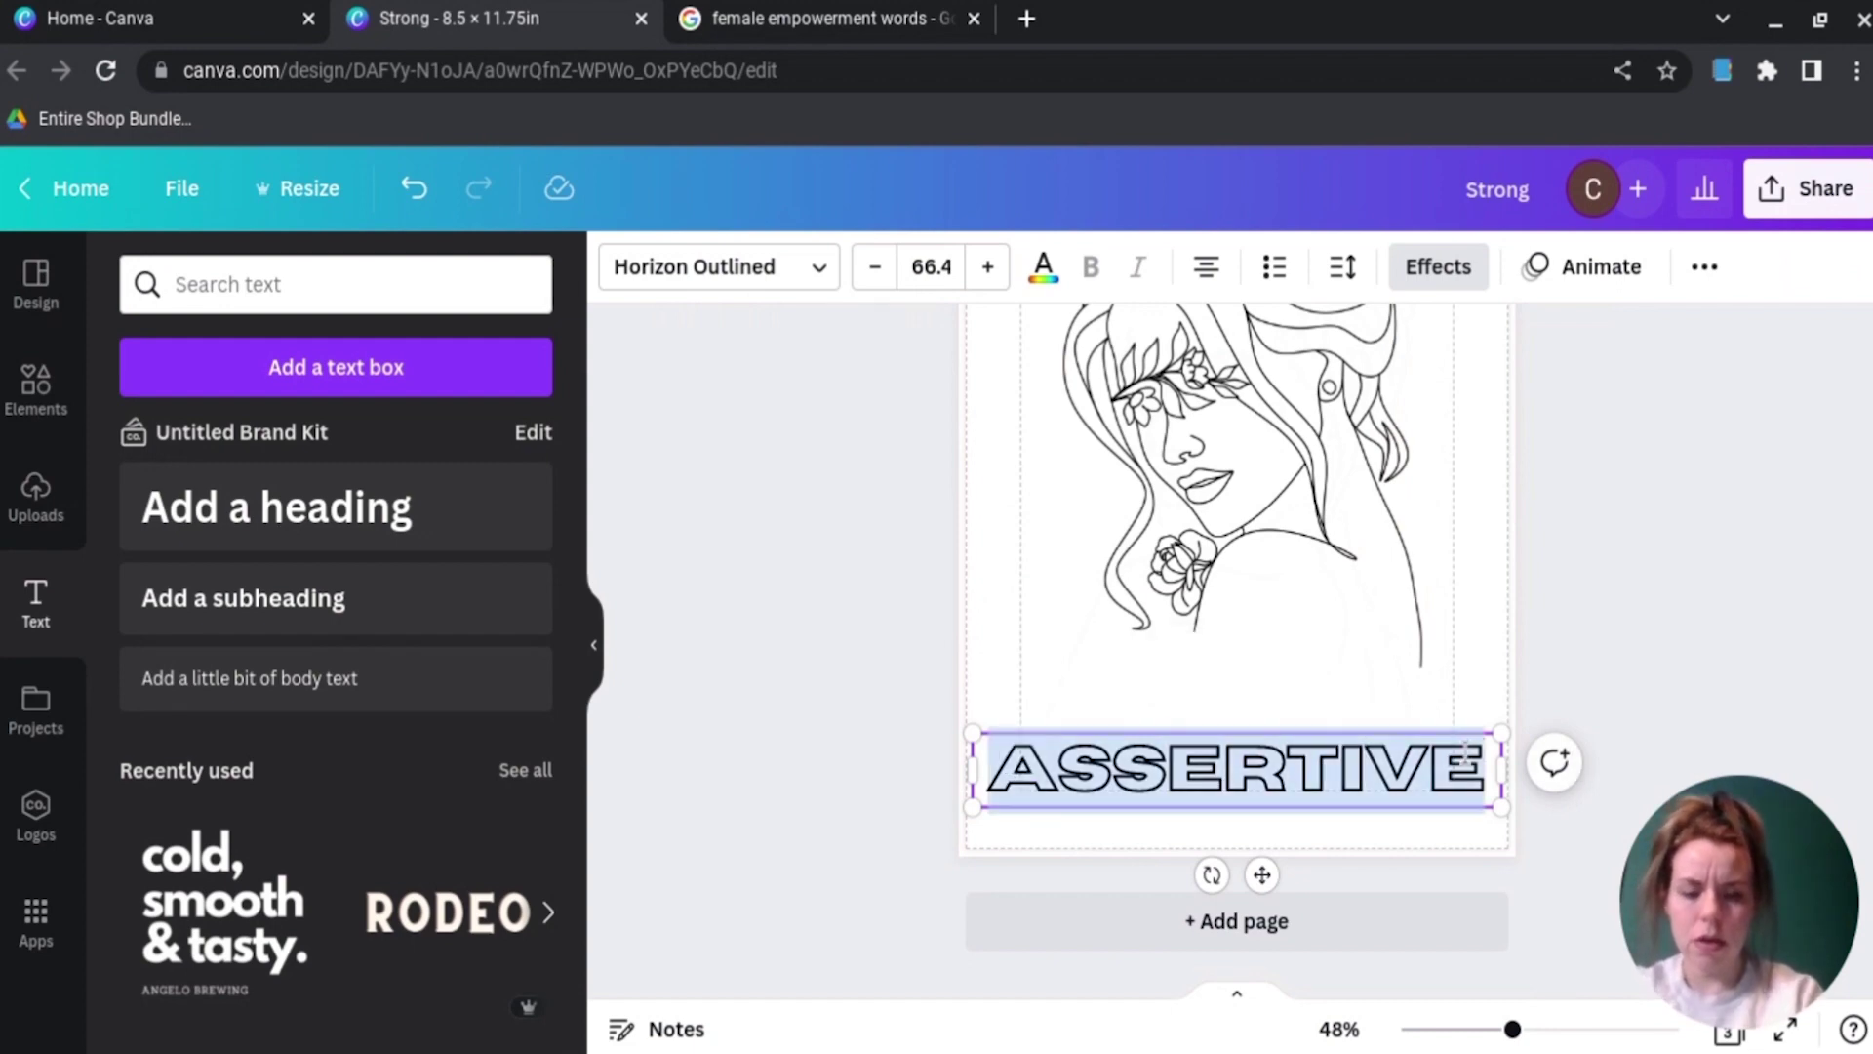
text(COURAG)
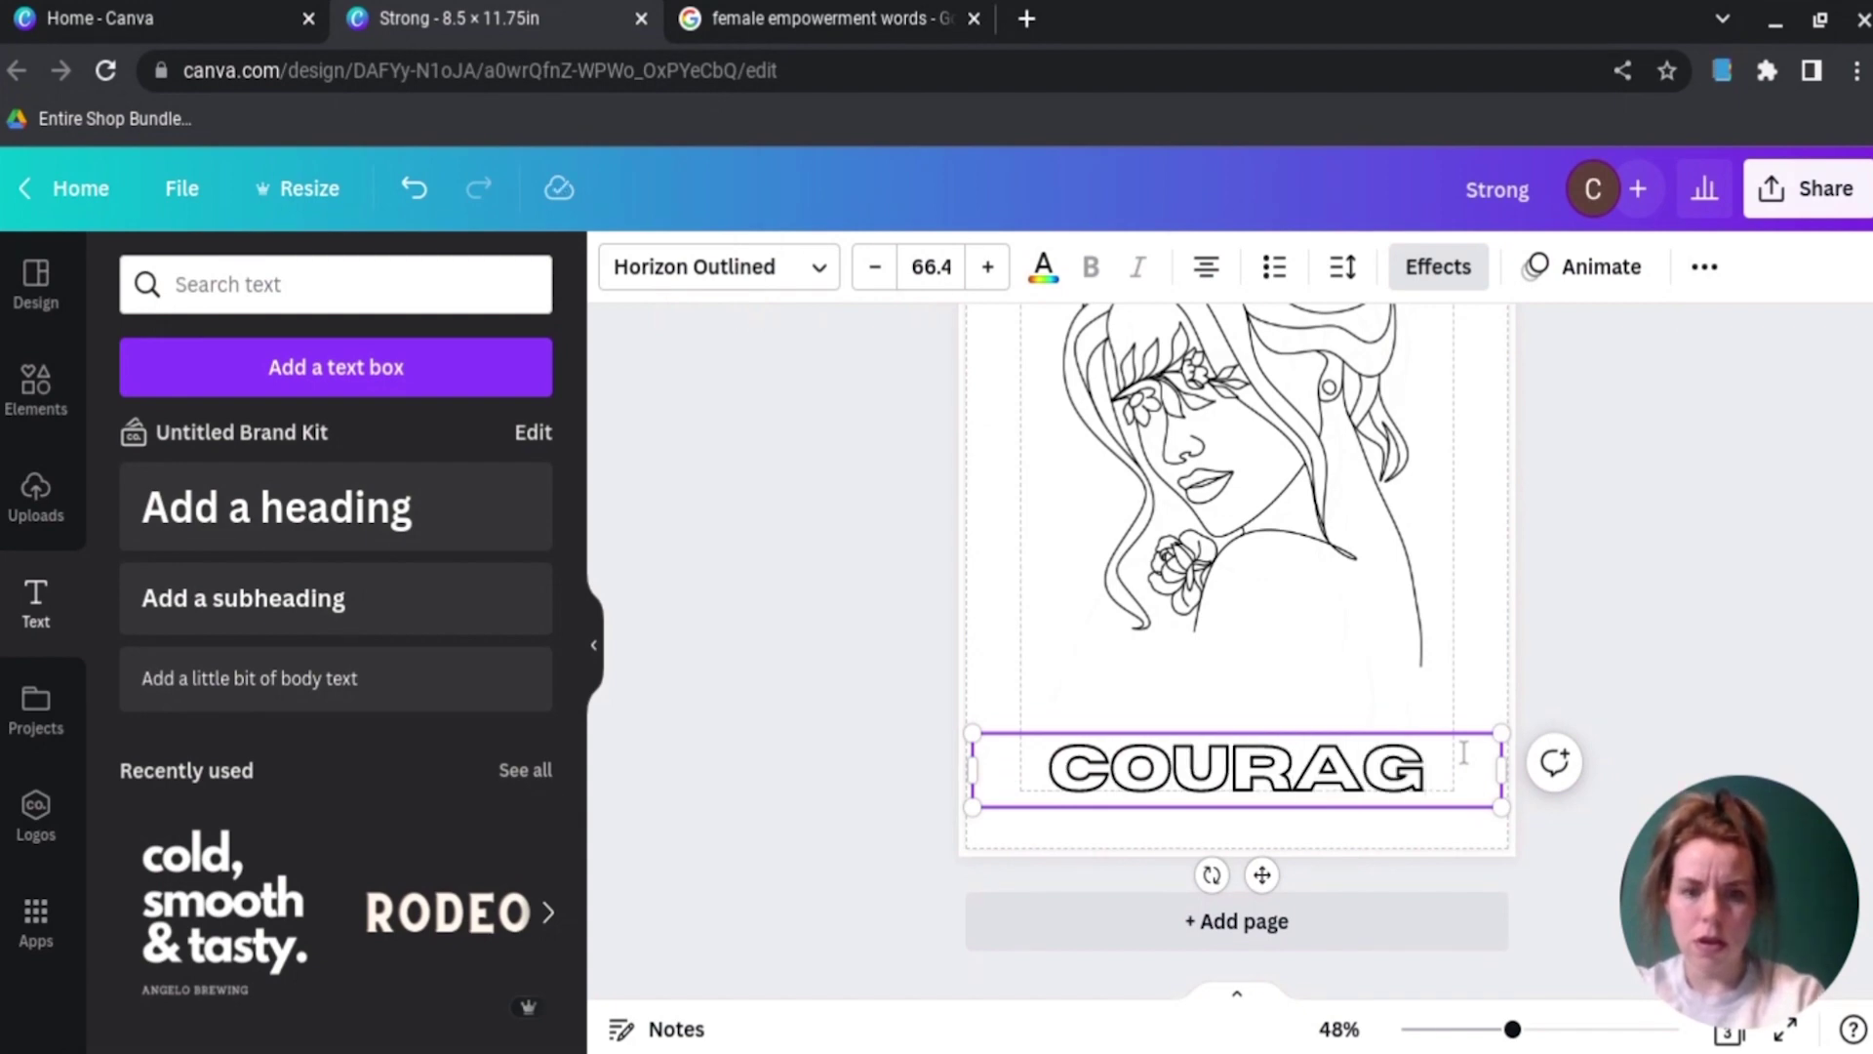
text(OUR)
key(BackSpace)
text(S)
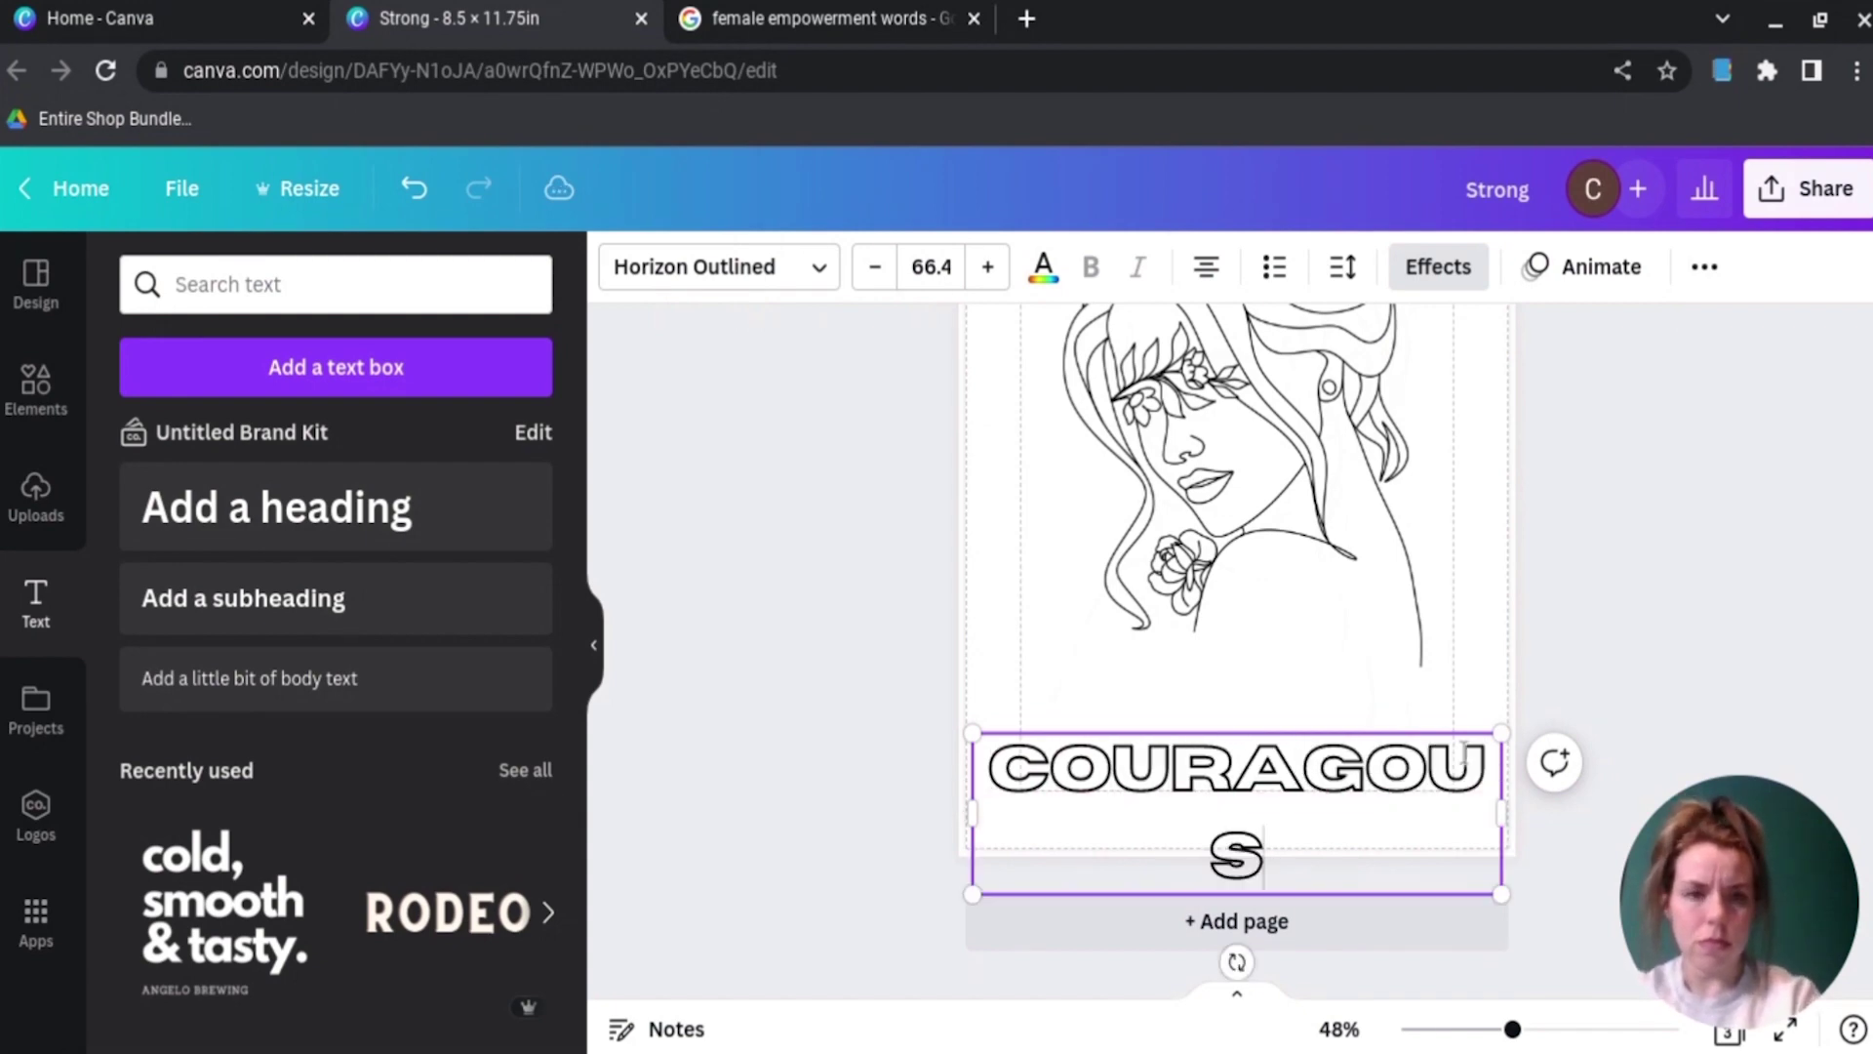
Step: Fit COURAGOUS on one line at size 62.4 and centre it horizontally on page 3
drag(968, 811, 940, 802)
drag(943, 727, 978, 734)
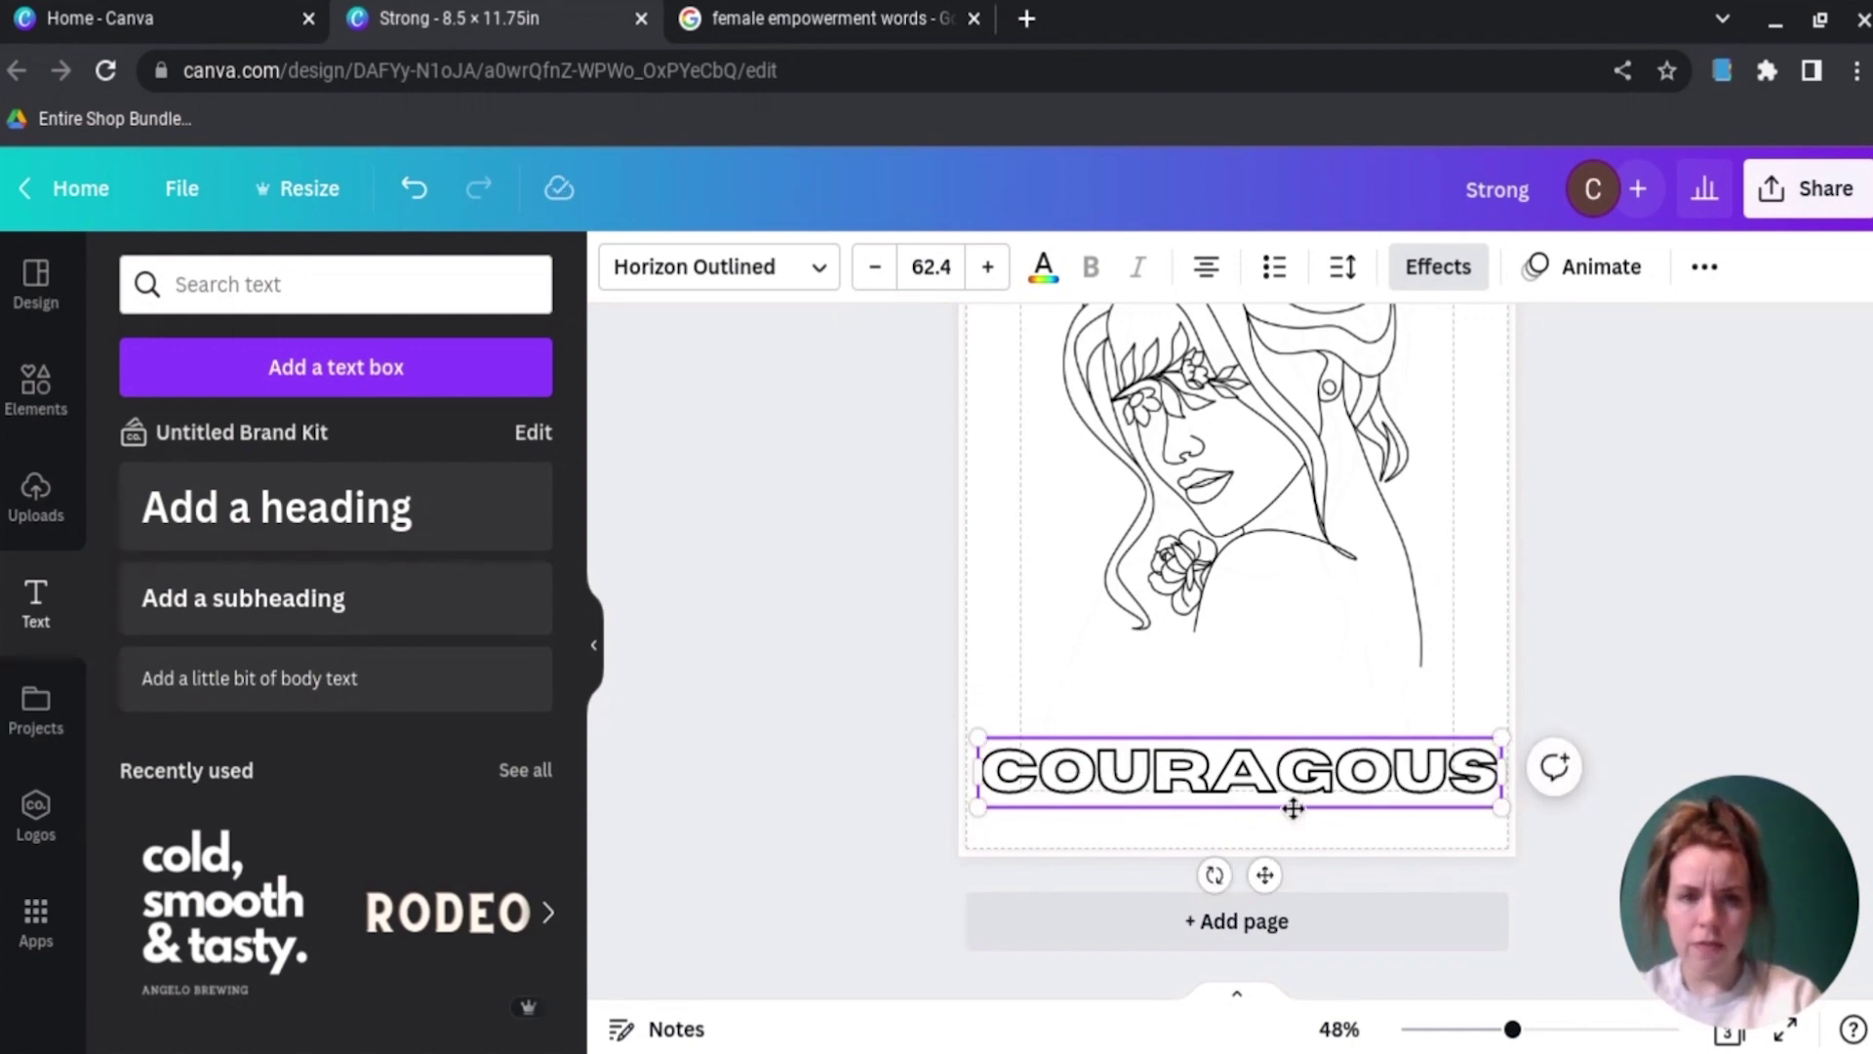
drag(1293, 807, 1288, 810)
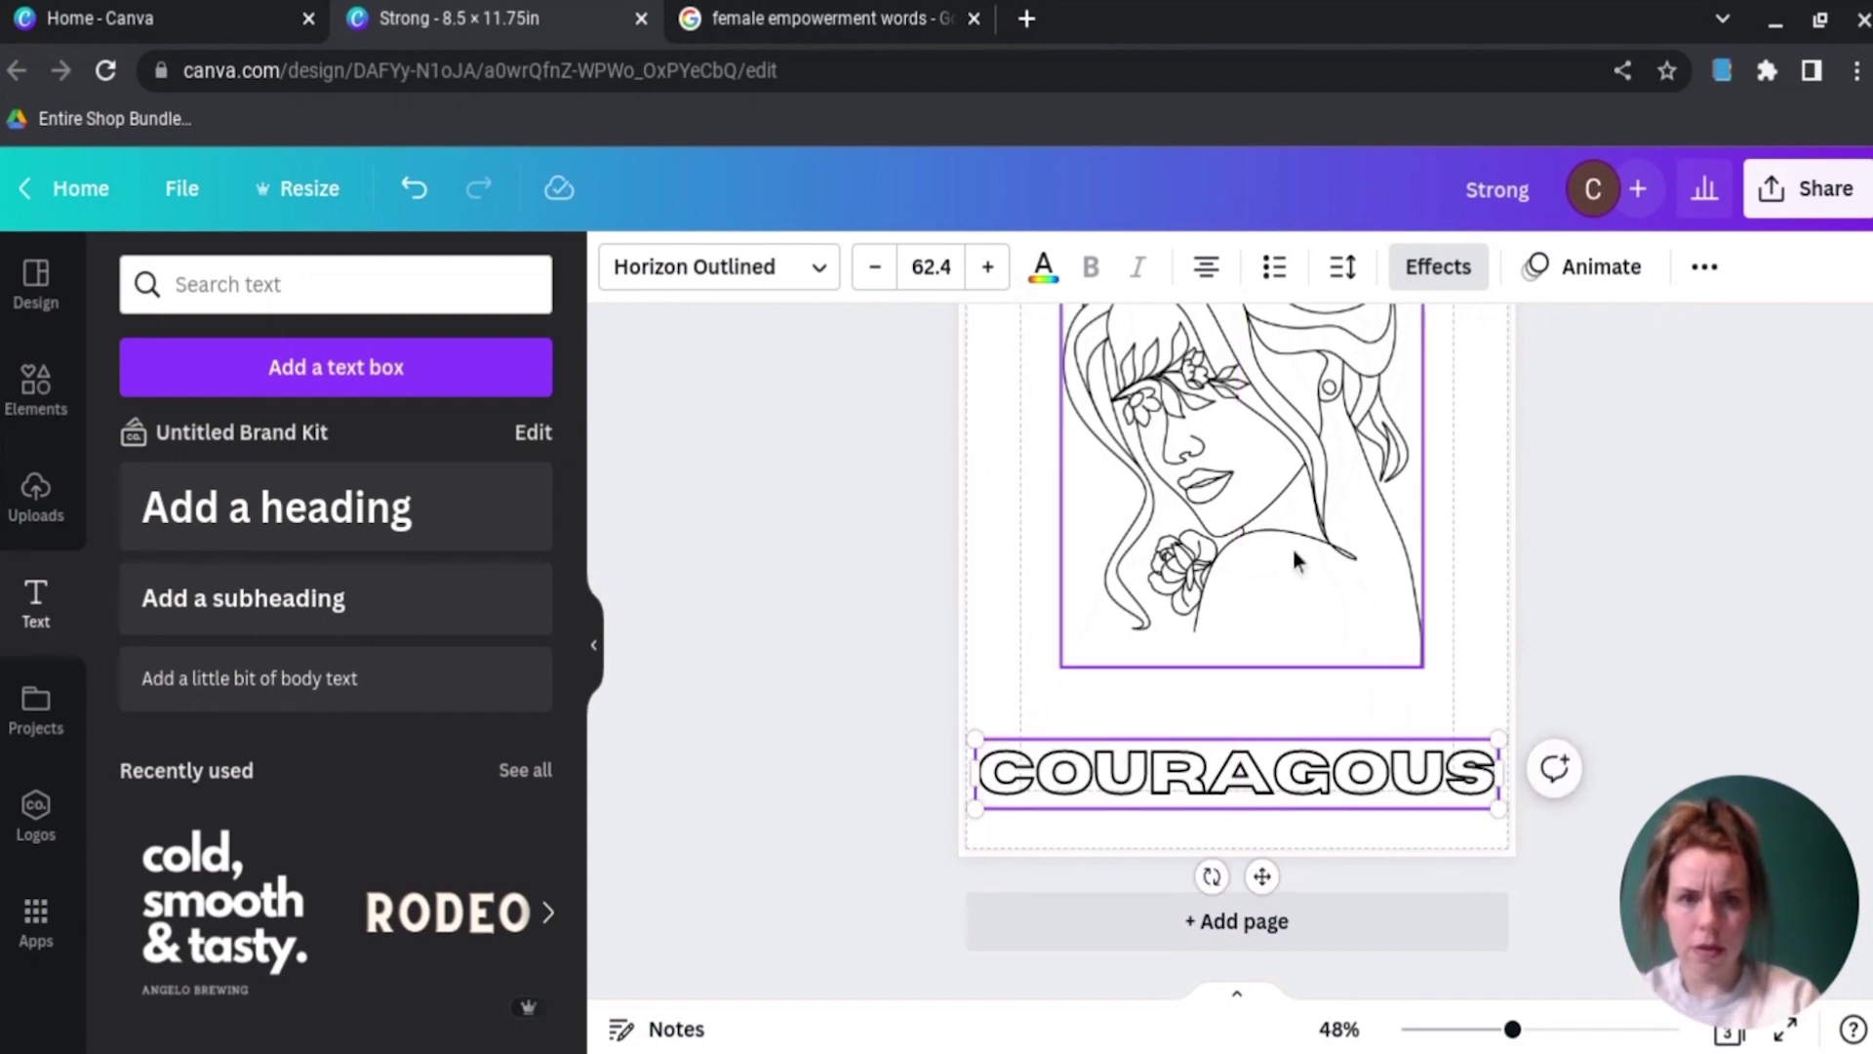
Step: Move the page 3 drawing down to just above COURAGOUS and enlarge it to span the width between the margin guides
drag(1291, 549, 1255, 631)
scroll(1621, 565, up, 2)
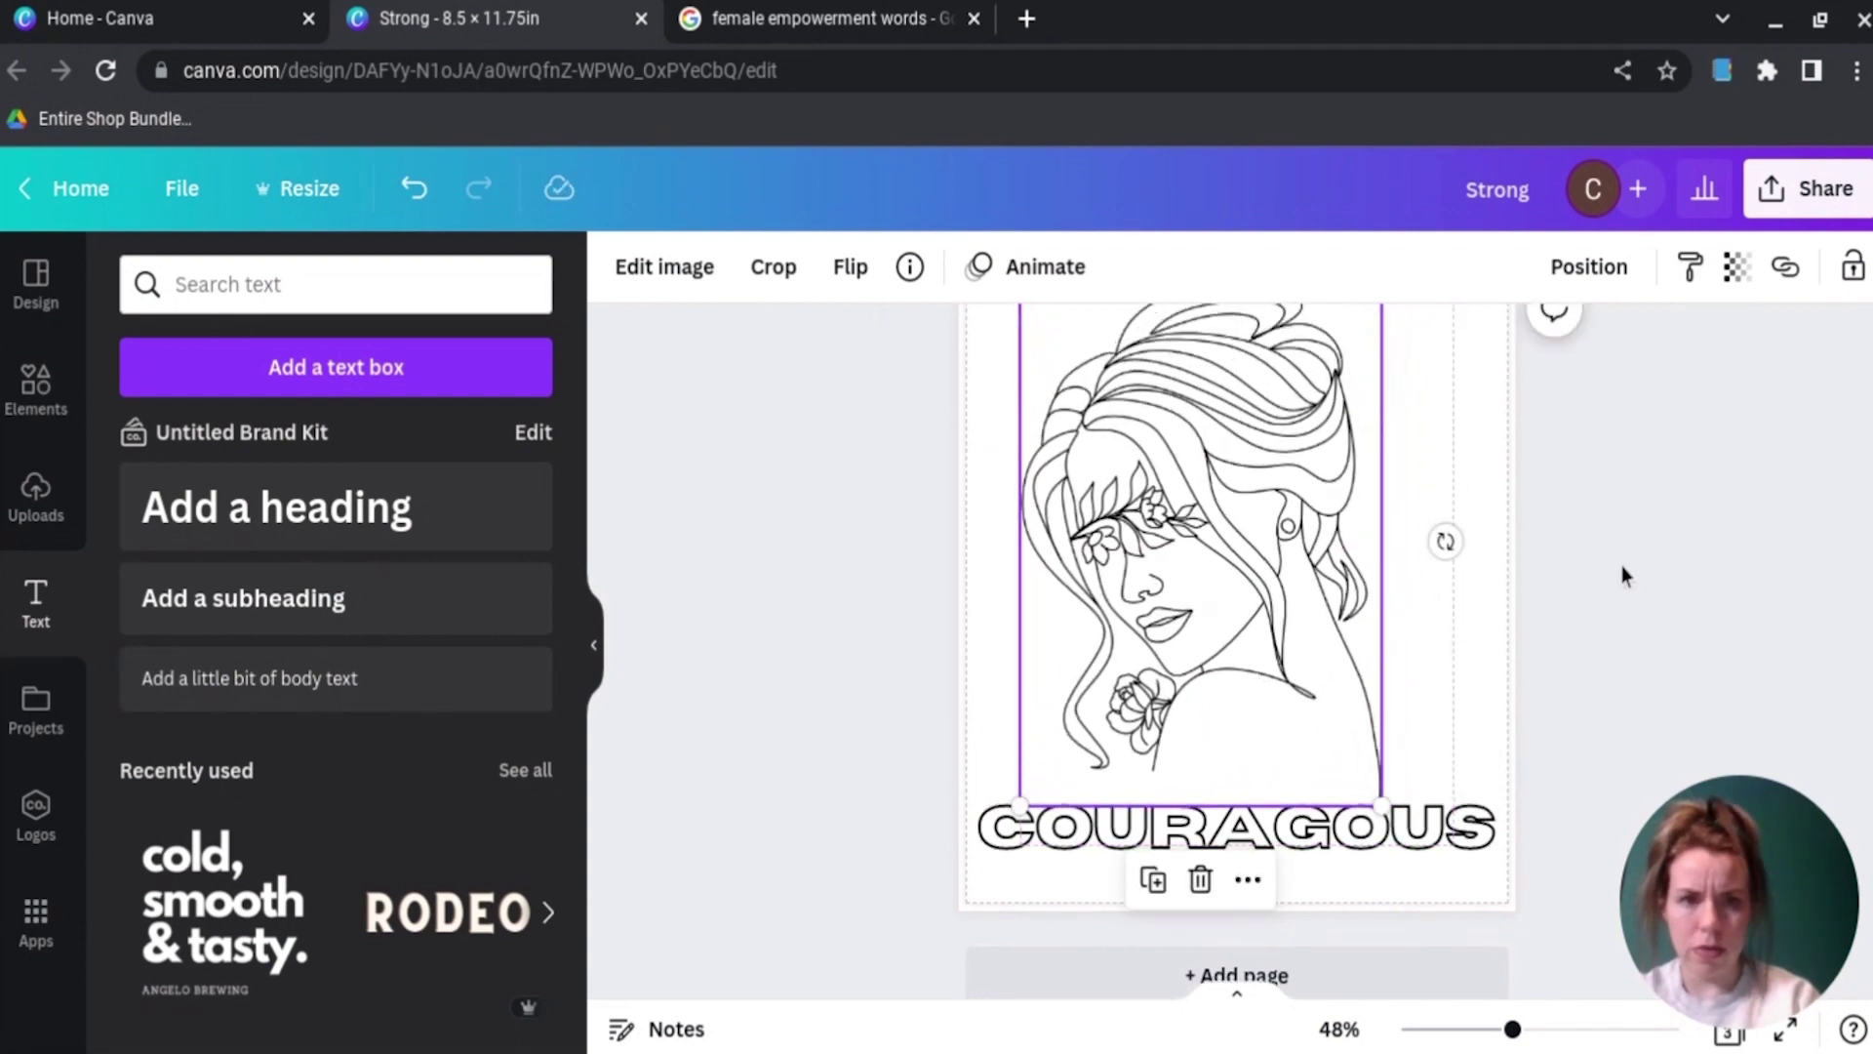
scroll(1622, 565, up, 3)
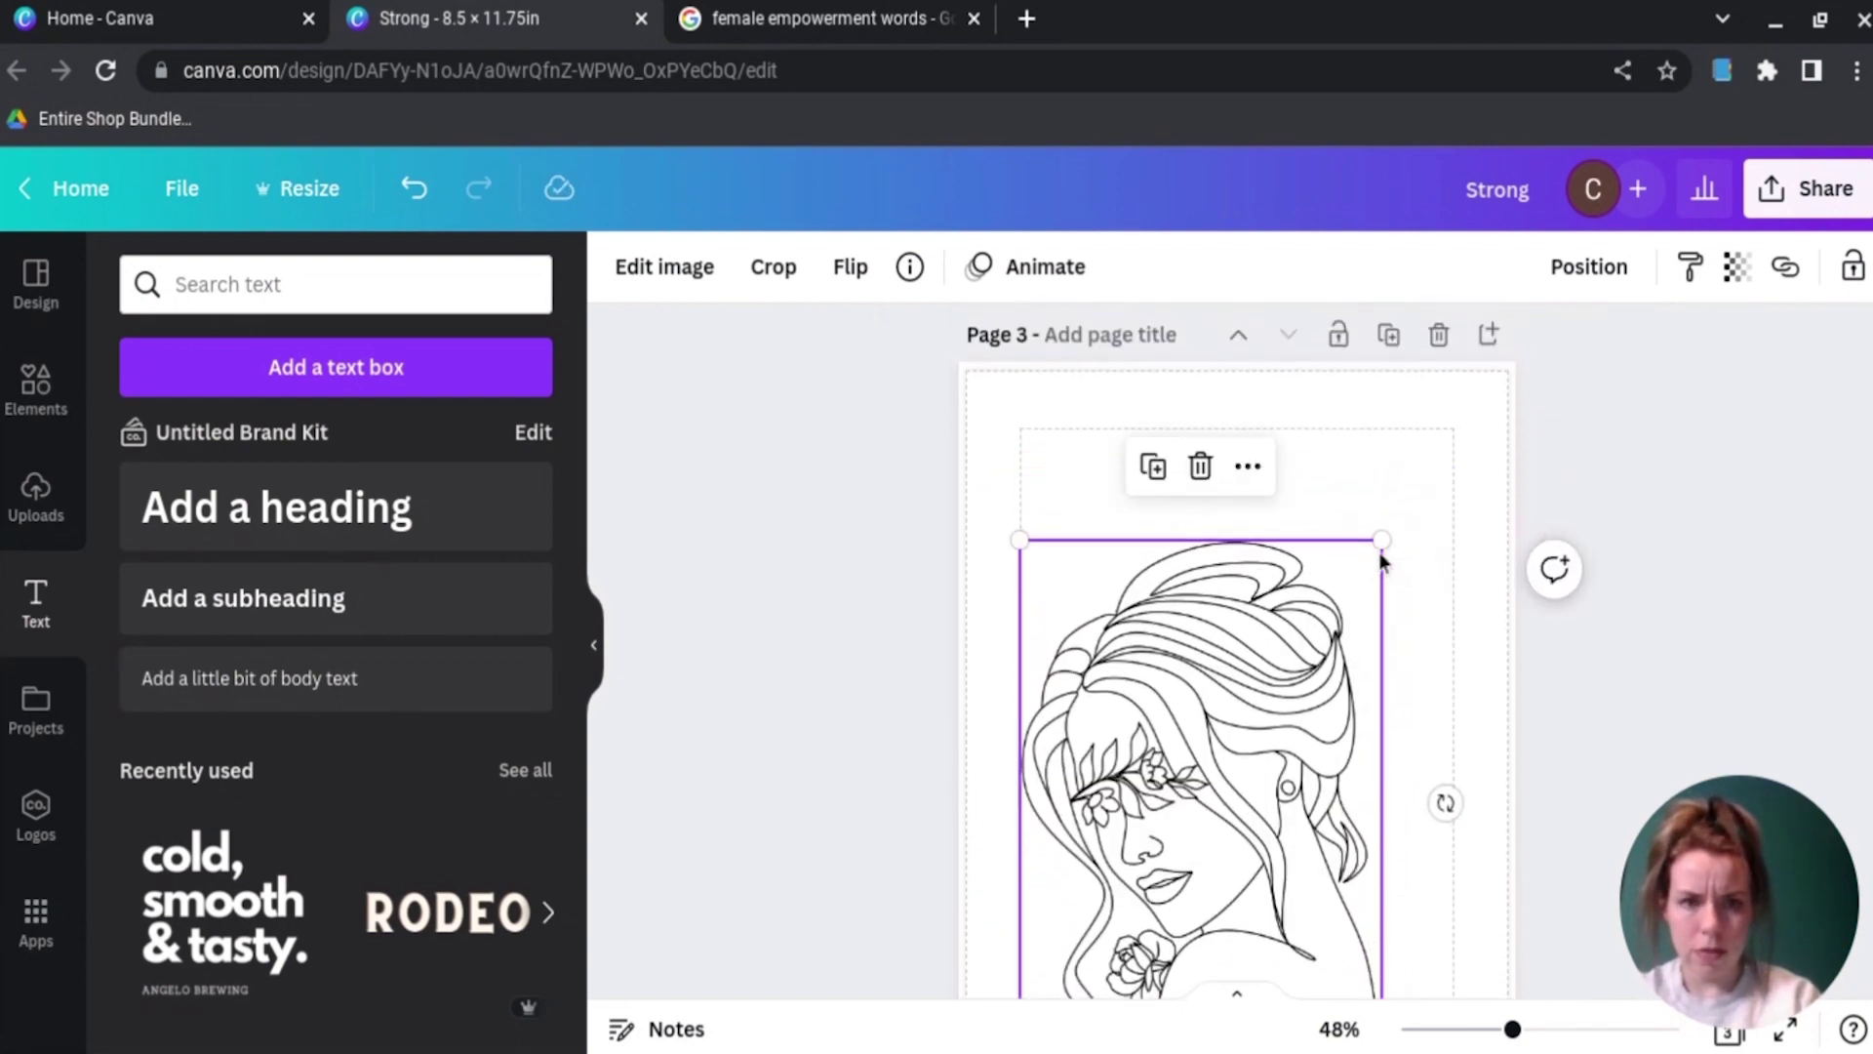
drag(1382, 544, 1465, 453)
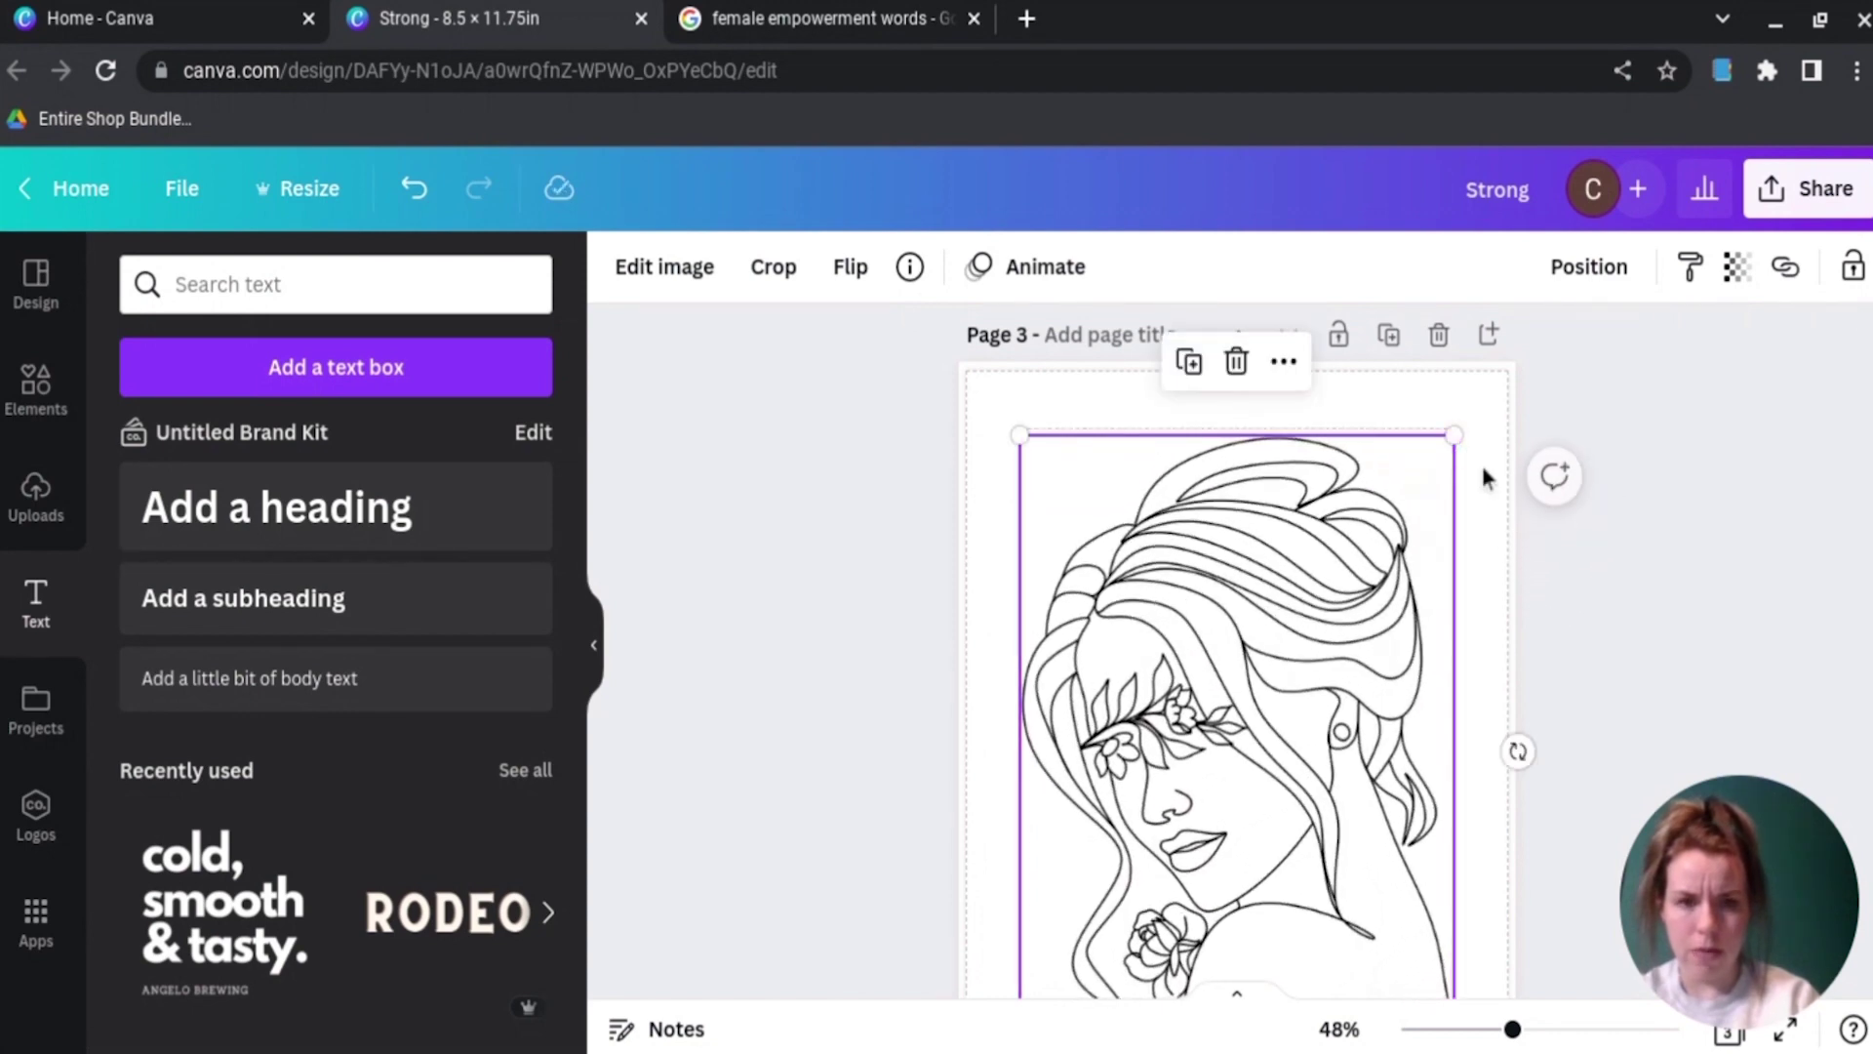
click(1635, 666)
scroll(1635, 665, down, 3)
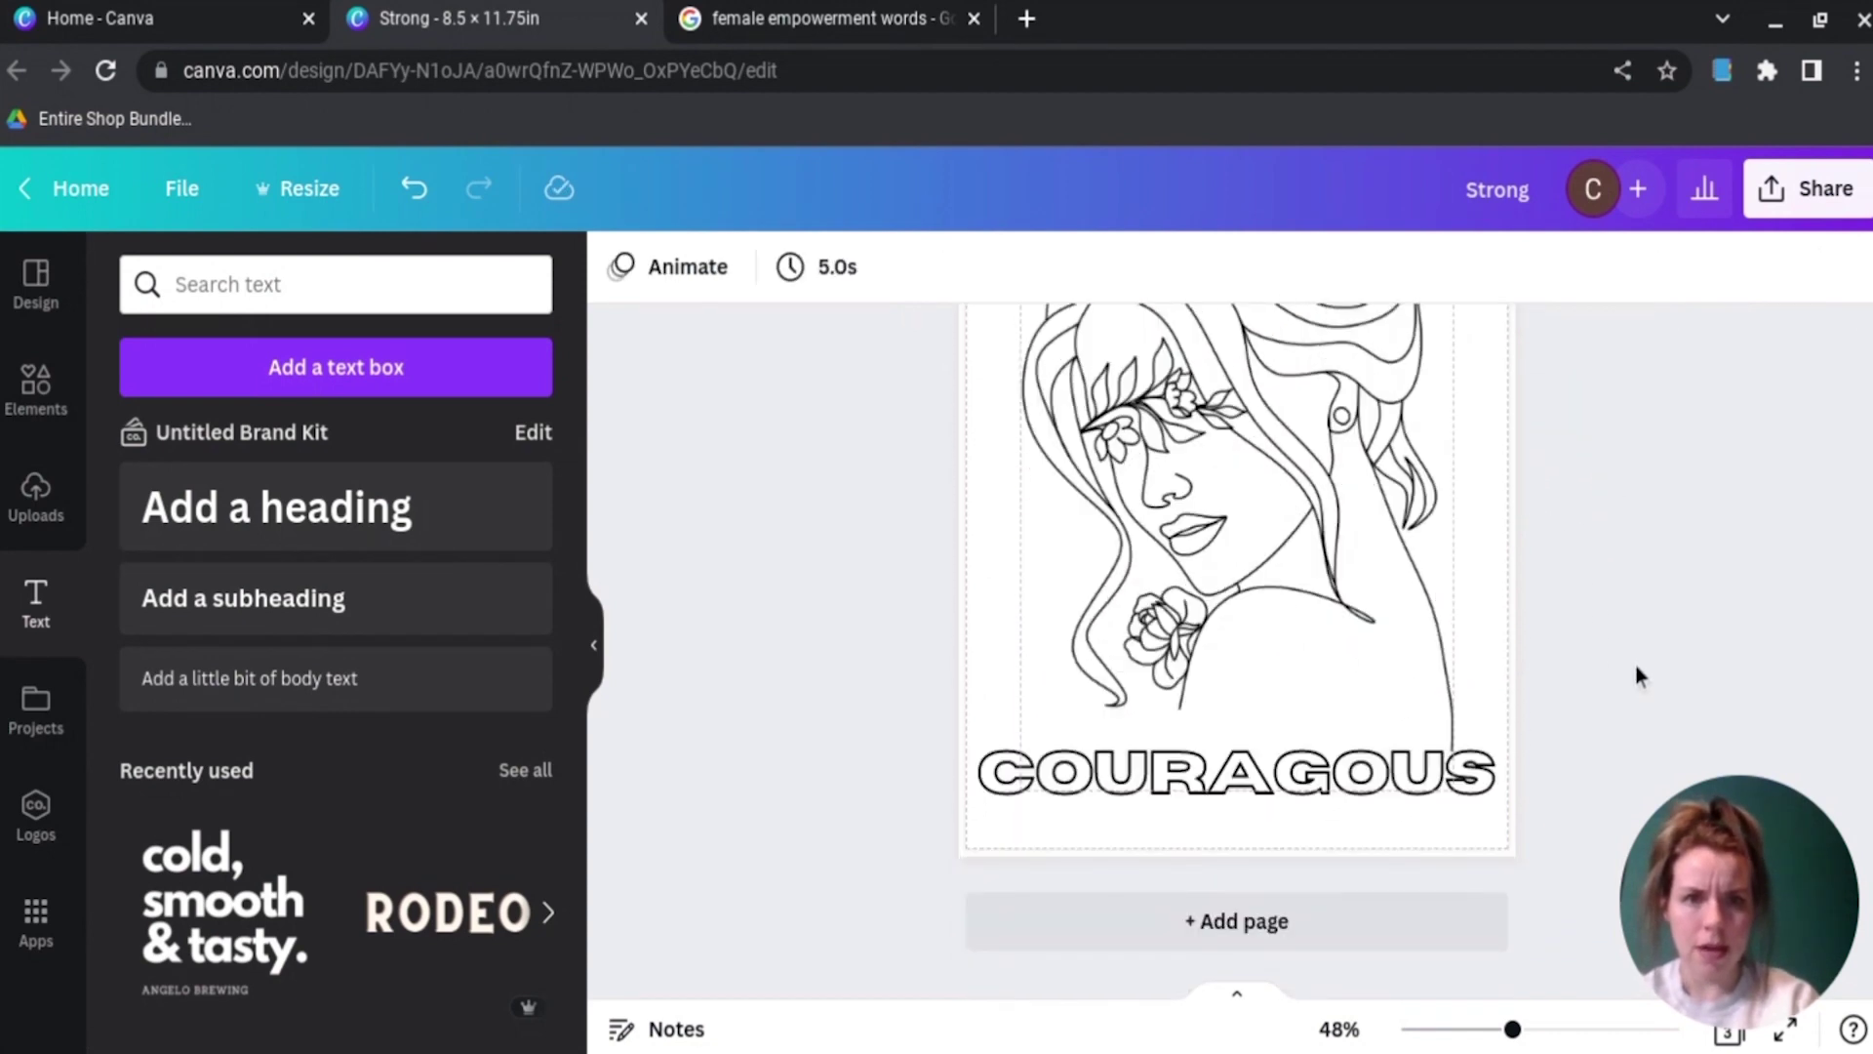
Step: Move the page 2 drawing of the woman with the butterfly down to just above ASSERTIVE, against the left margin guide
scroll(1635, 673, up, 5)
scroll(1635, 671, up, 2)
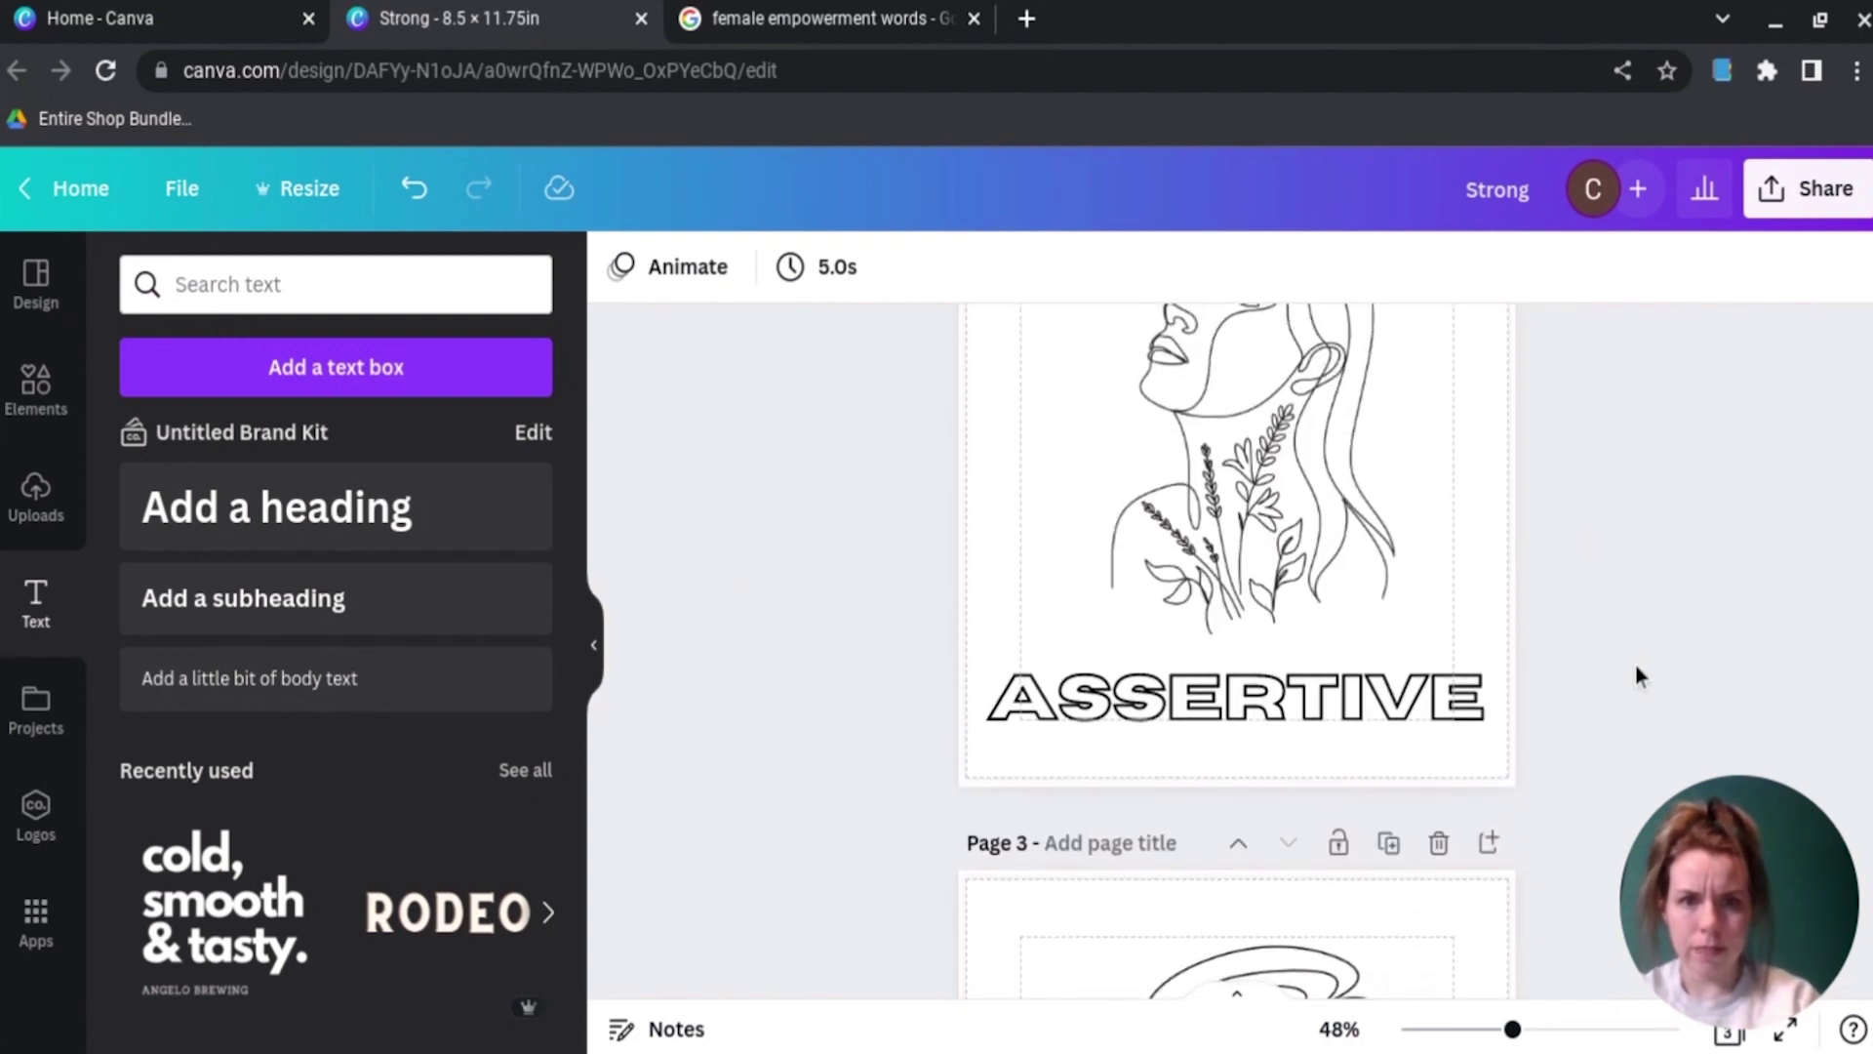
drag(1176, 686, 1120, 714)
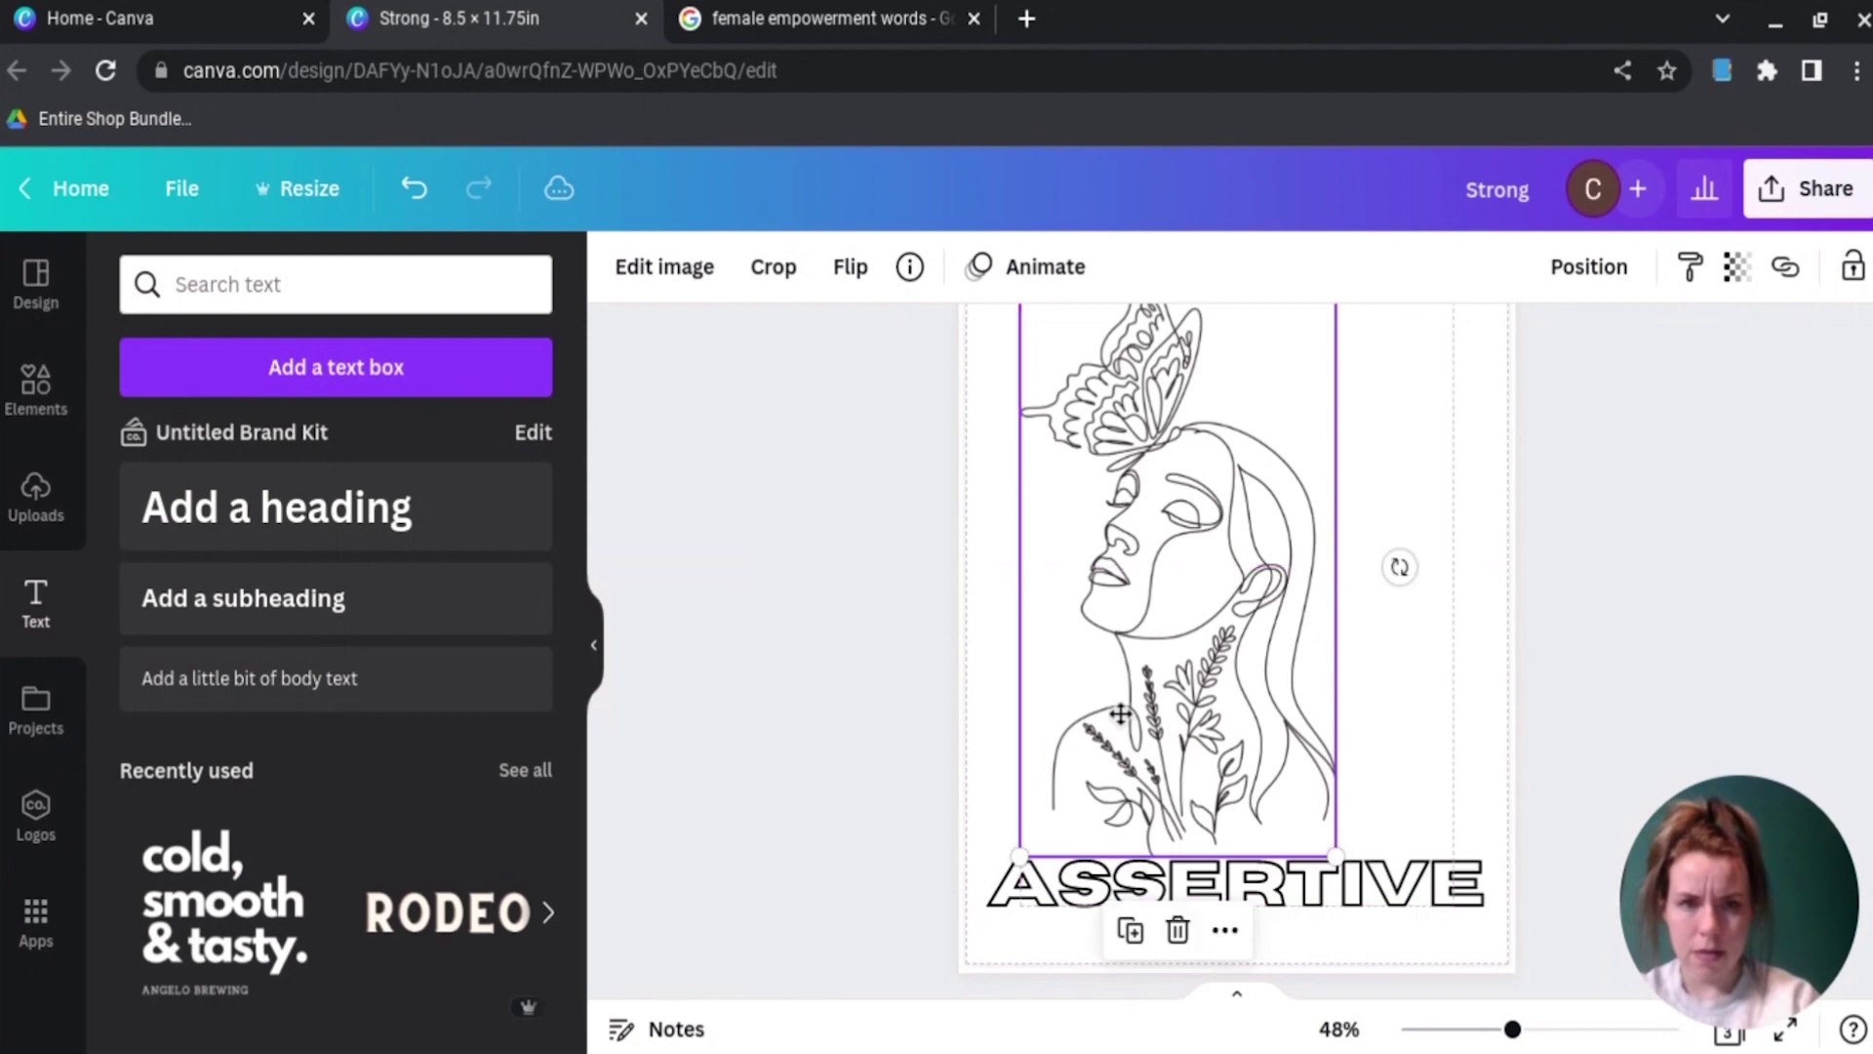
Step: Enlarge the page 2 drawing up to the top margin guide and centre it horizontally above ASSERTIVE
scroll(1349, 663, up, 3)
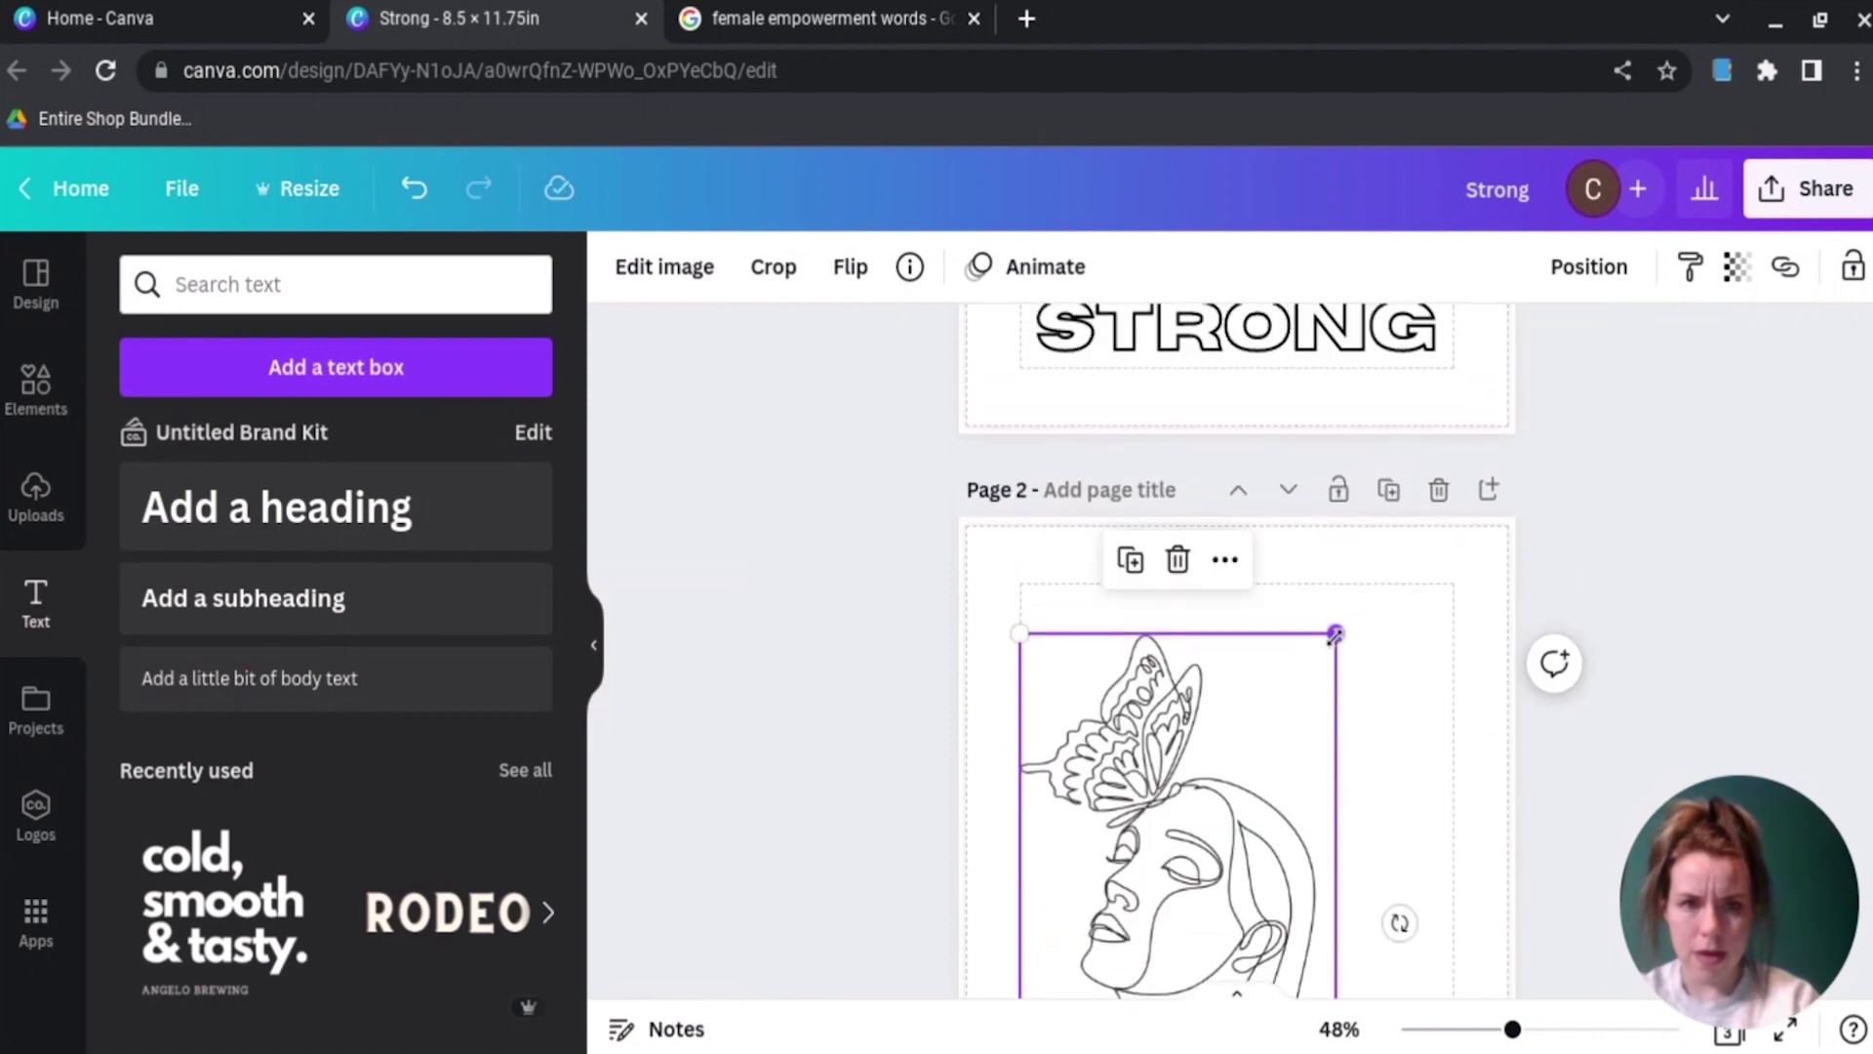
drag(1336, 635, 1410, 616)
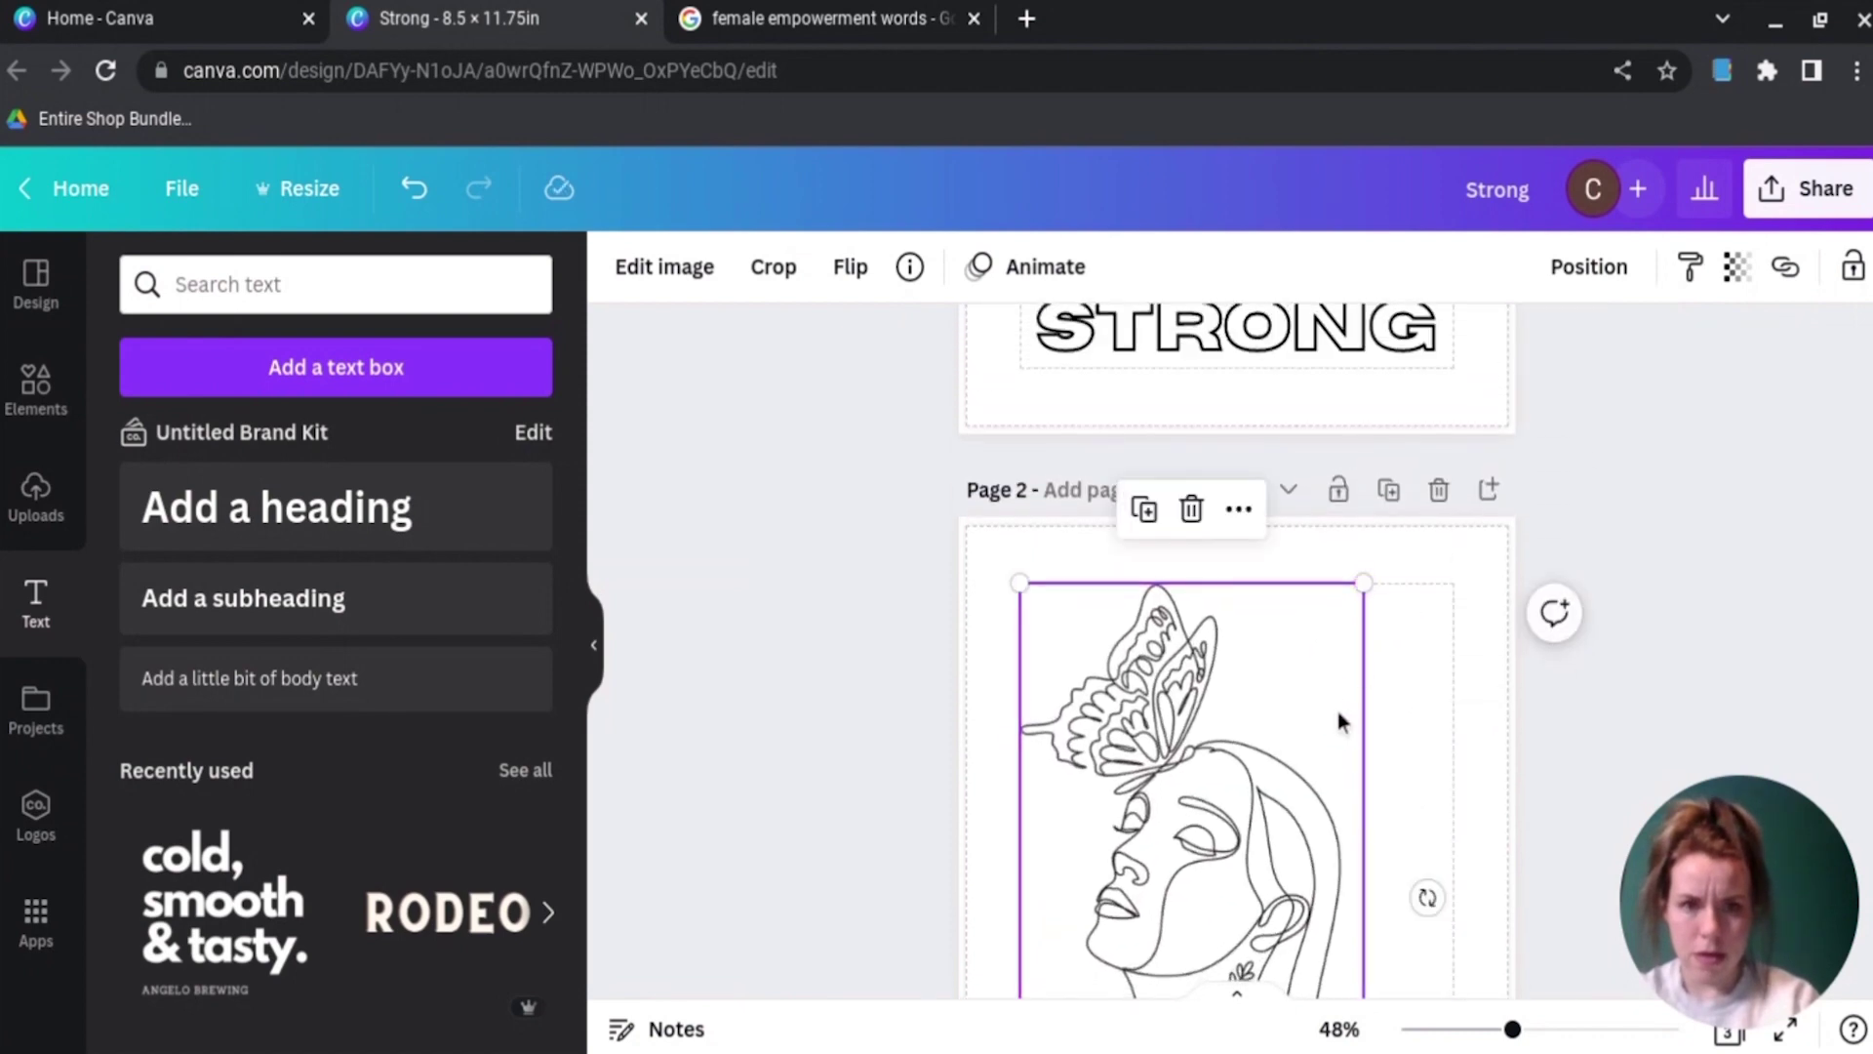
scroll(1495, 759, down, 3)
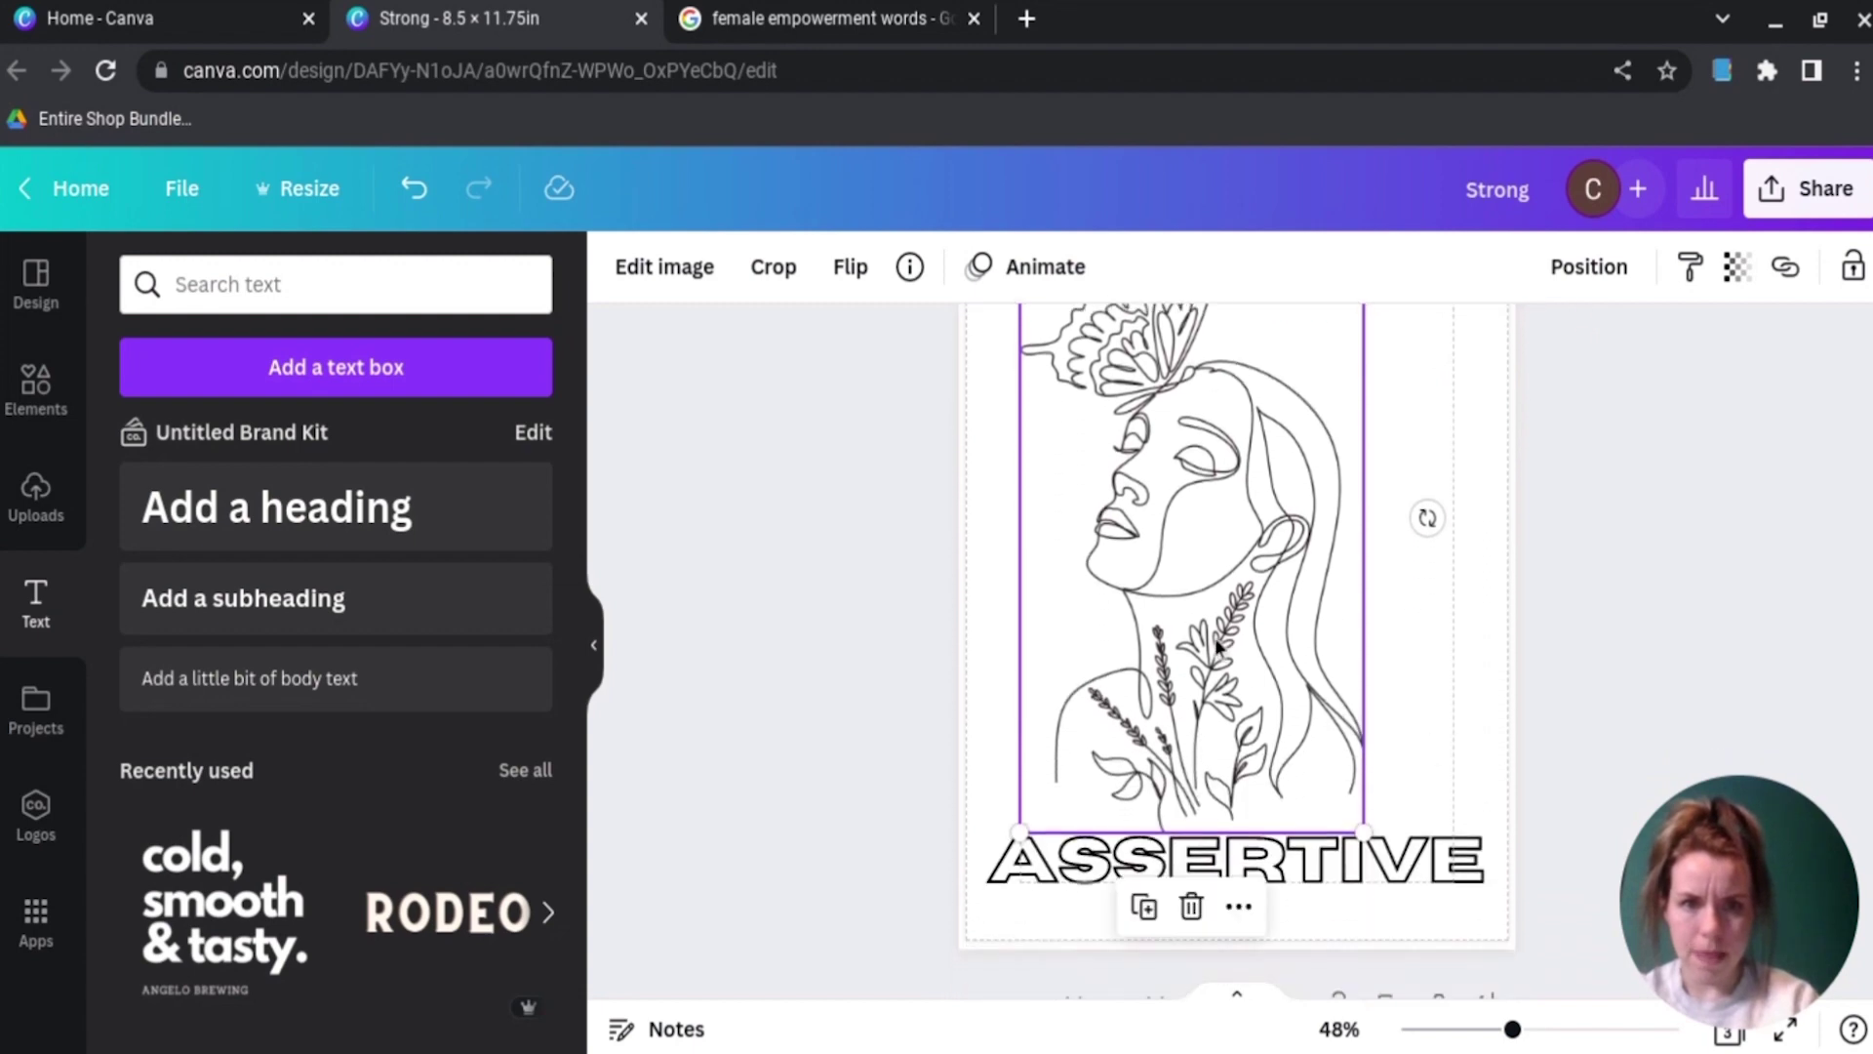
drag(1213, 636, 1258, 639)
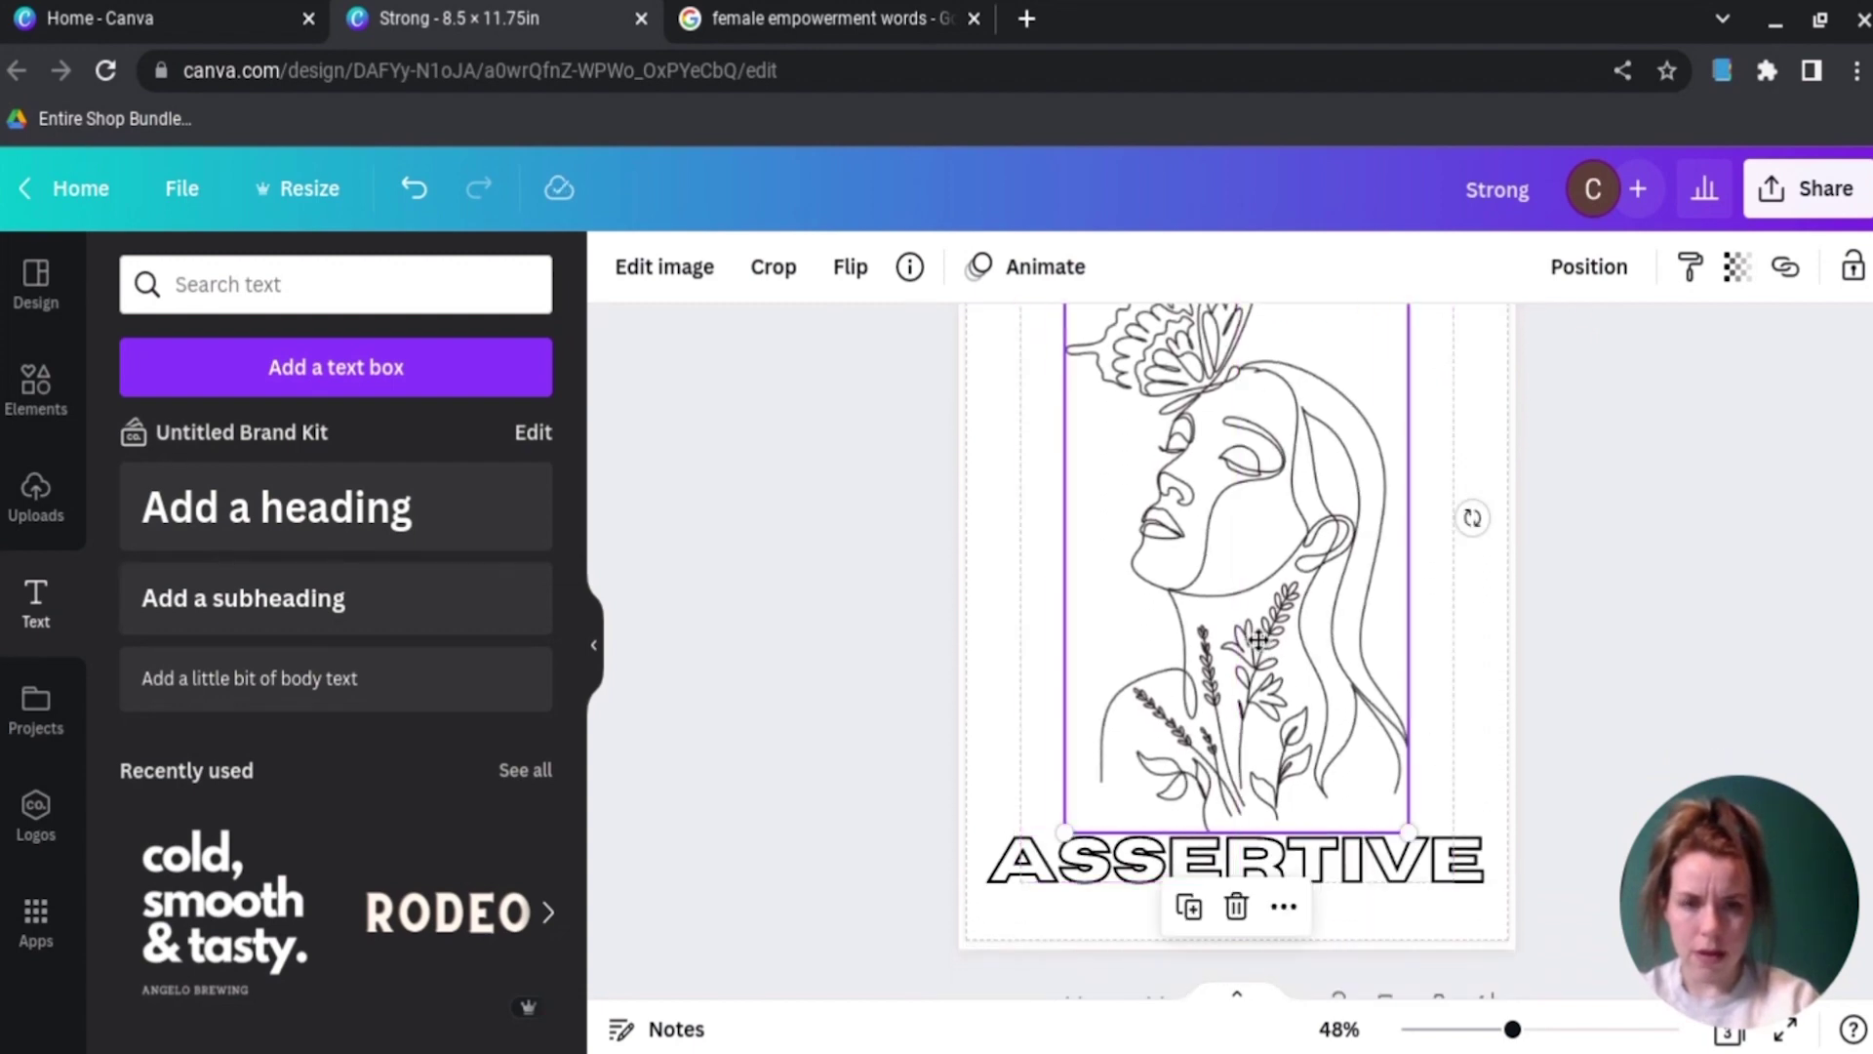
Step: Return to page 1, search the elements library for "line drawing flower" and list only the graphics
scroll(1658, 653, up, 8)
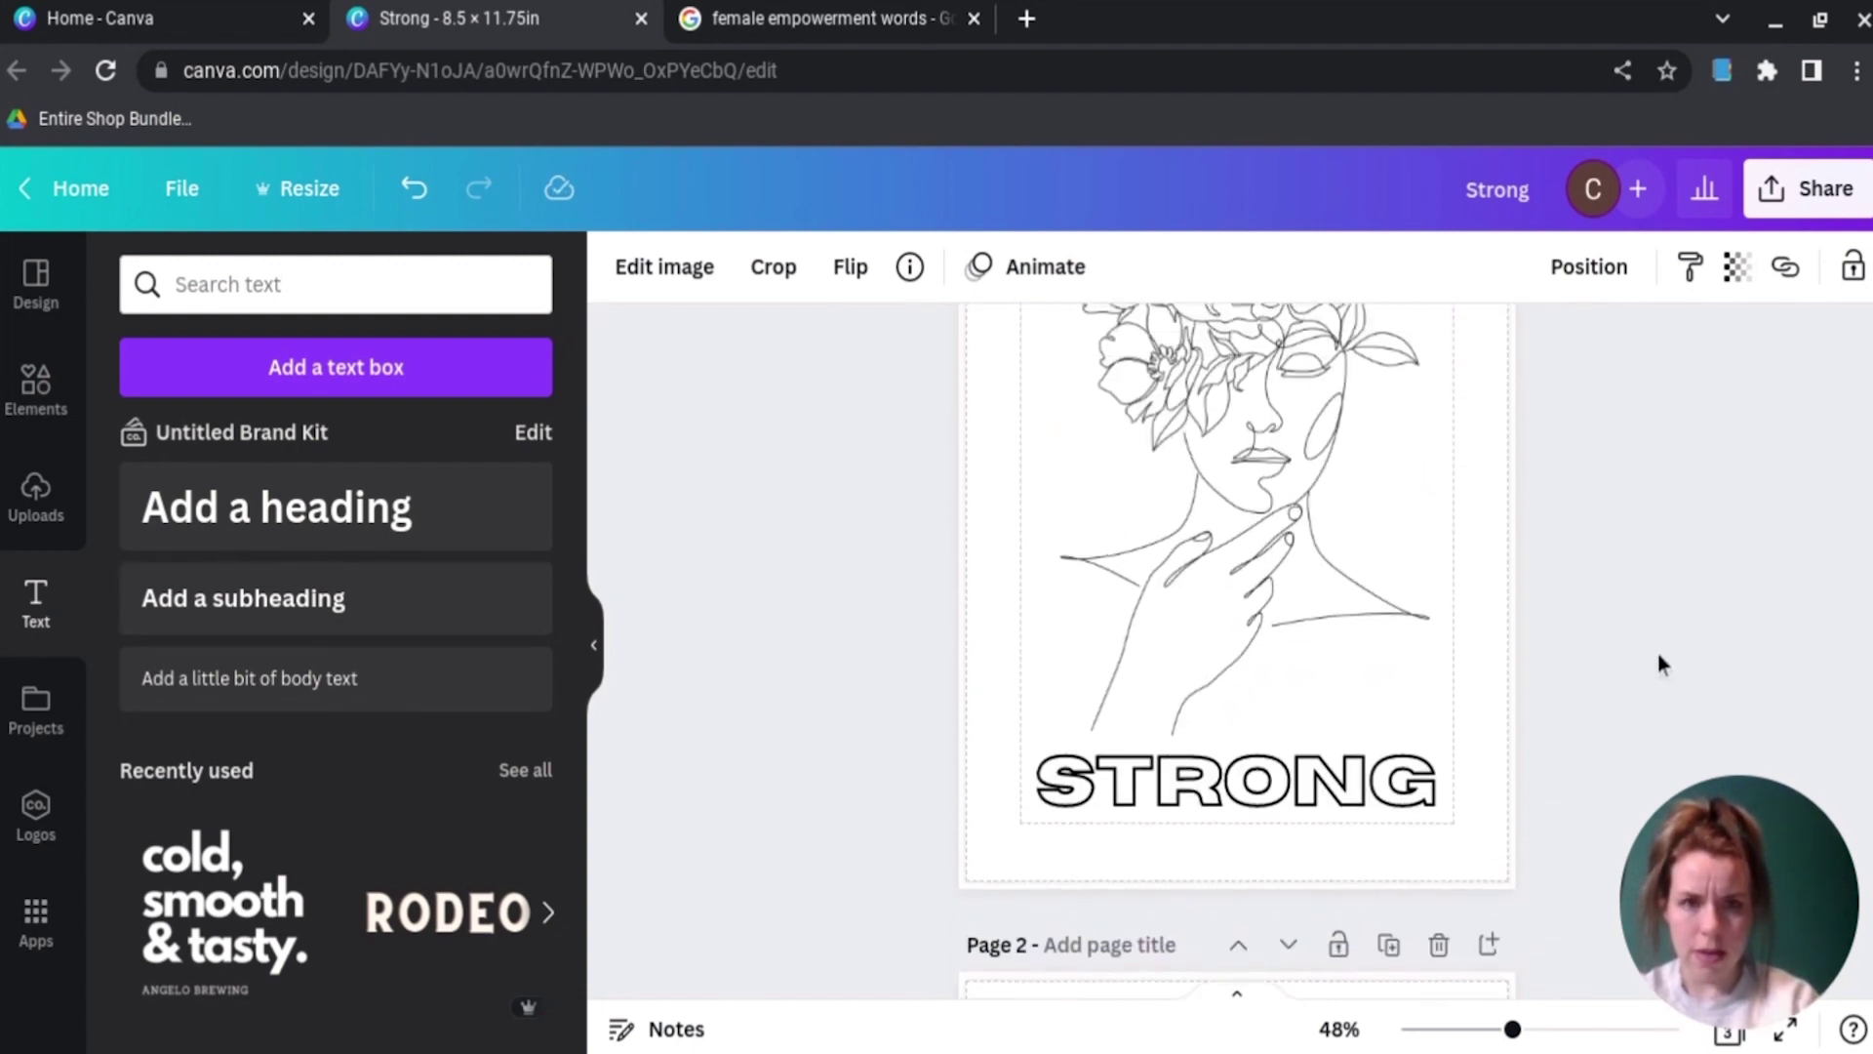
scroll(1659, 654, up, 1)
scroll(1659, 653, down, 2)
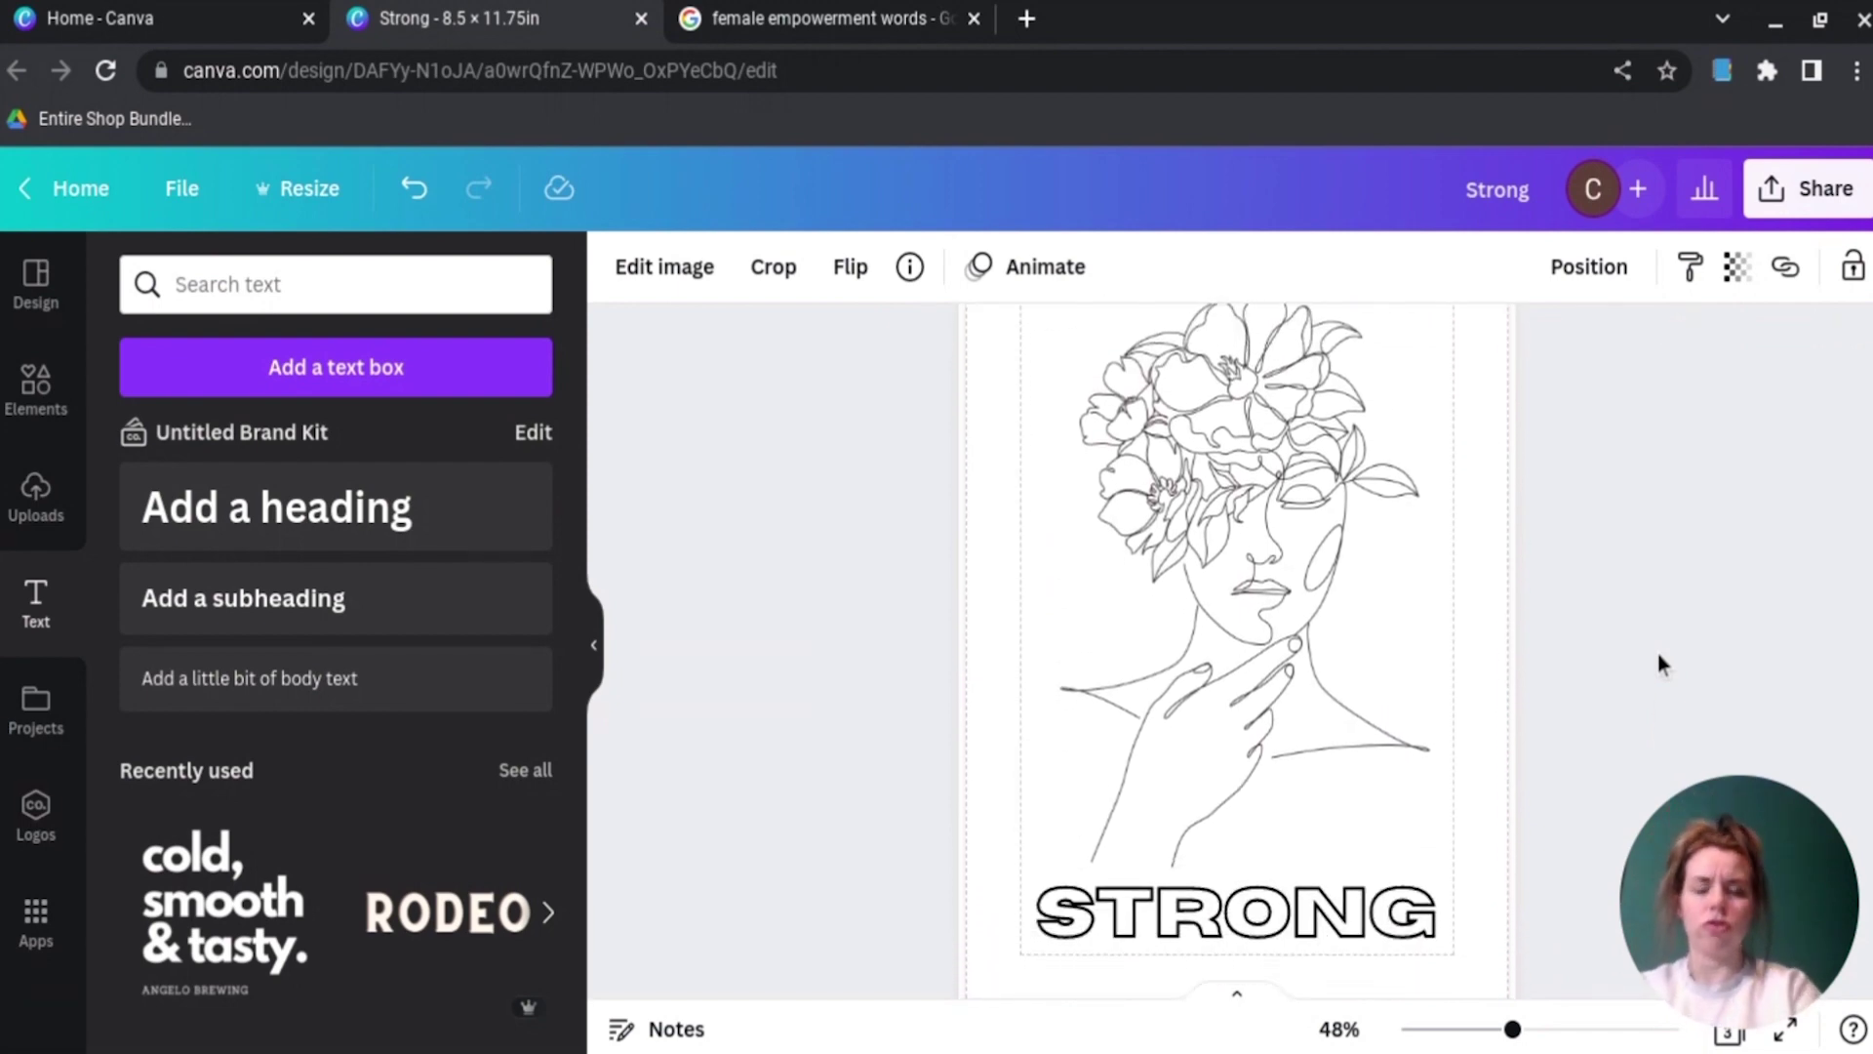
scroll(1658, 654, up, 1)
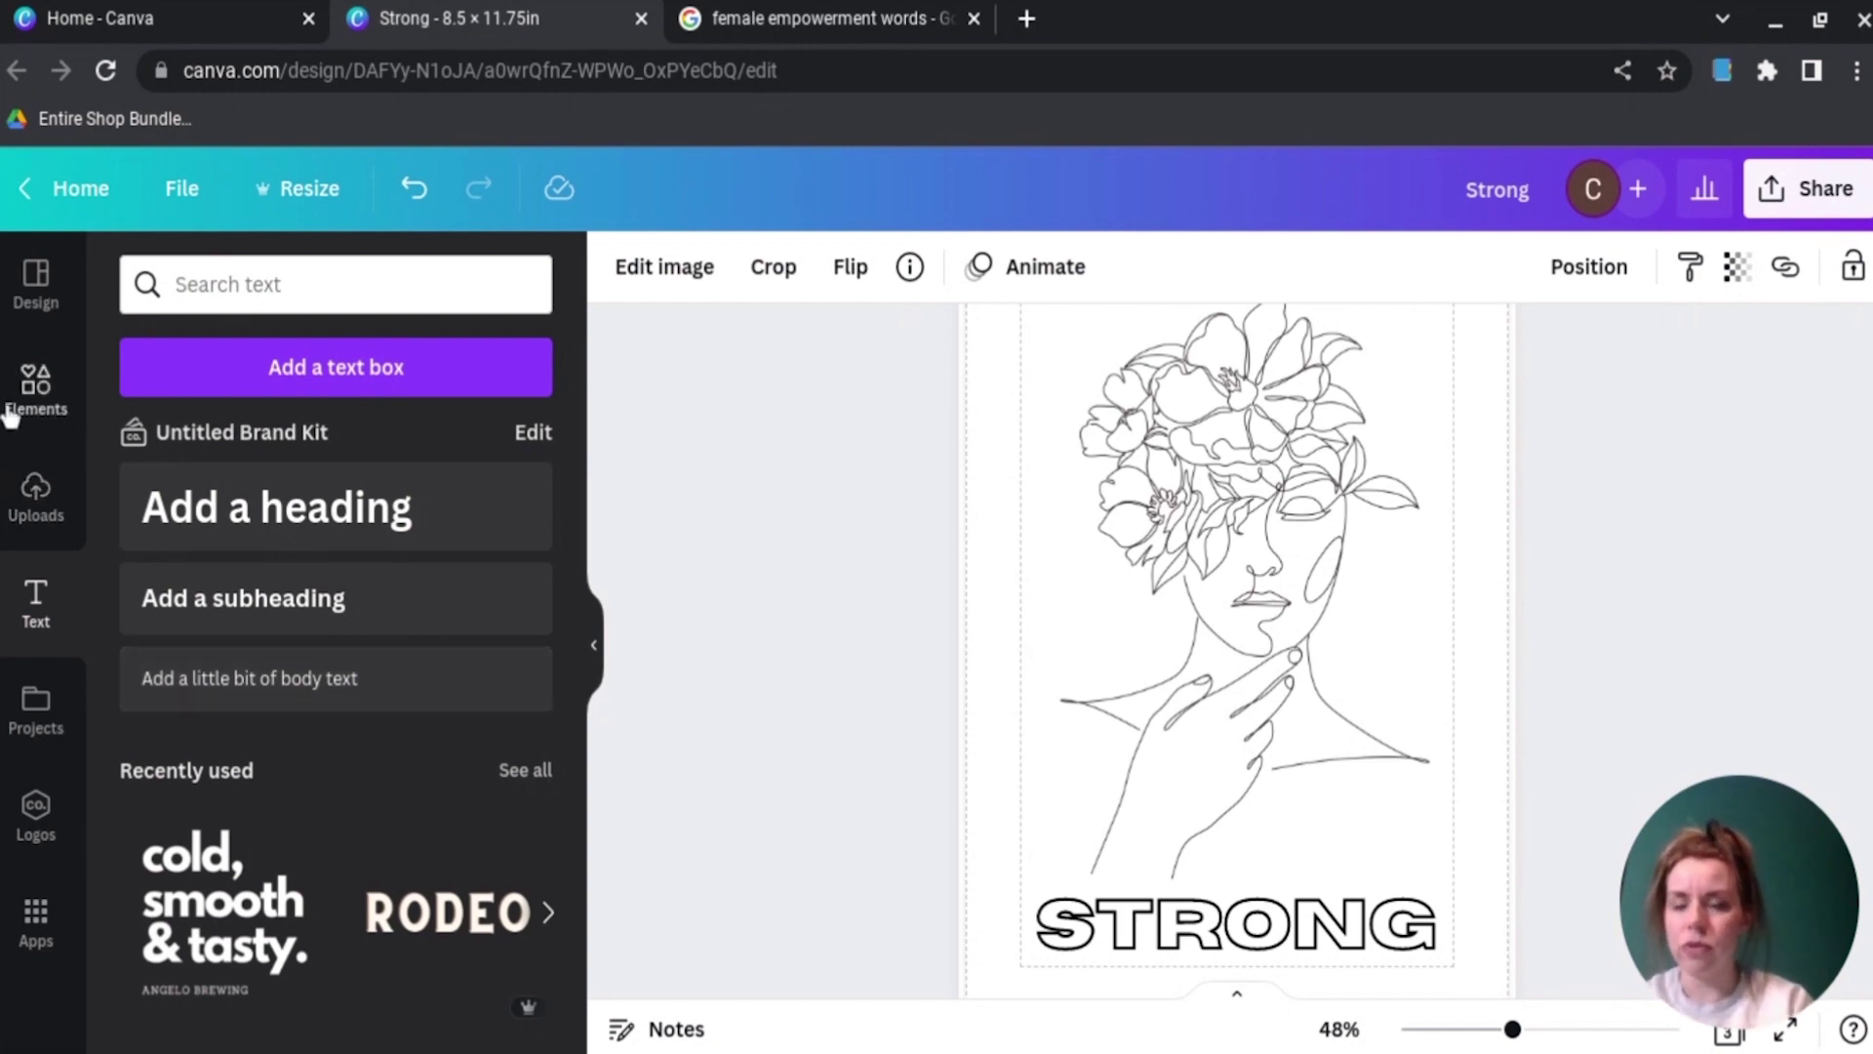
click(10, 417)
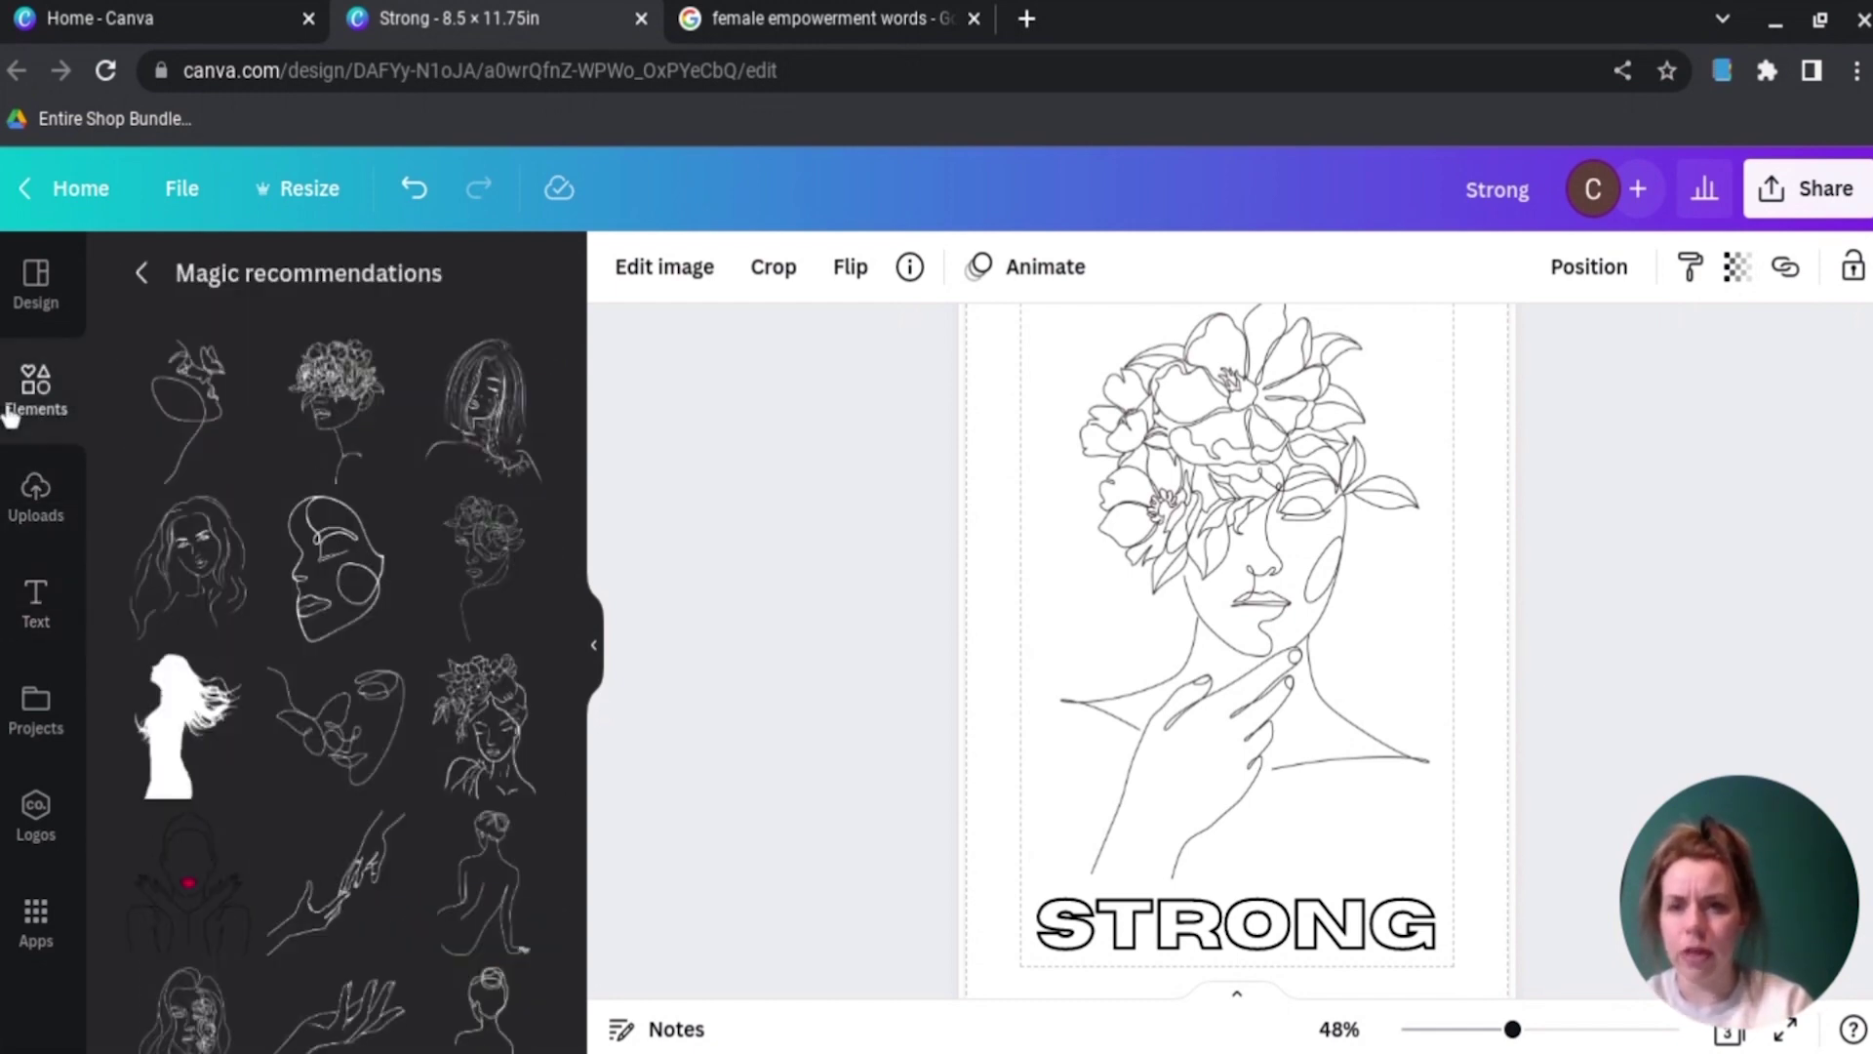
click(142, 273)
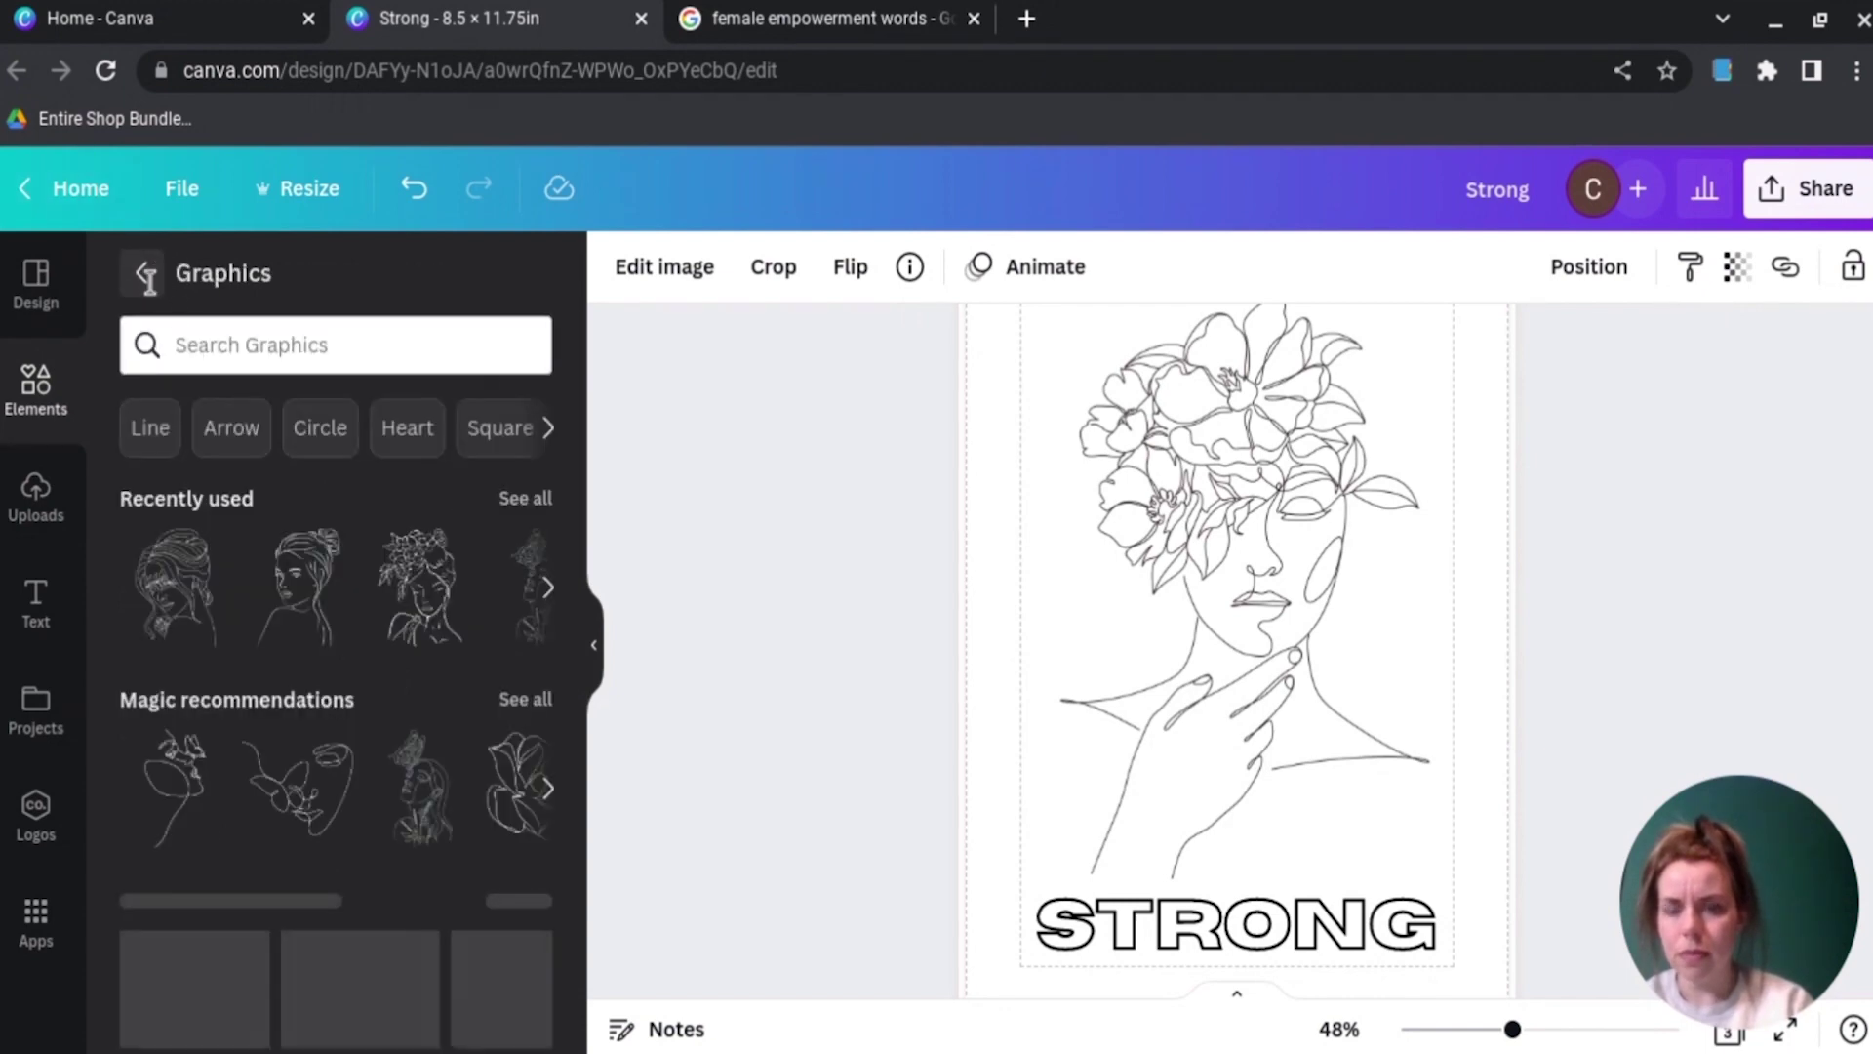
click(192, 344)
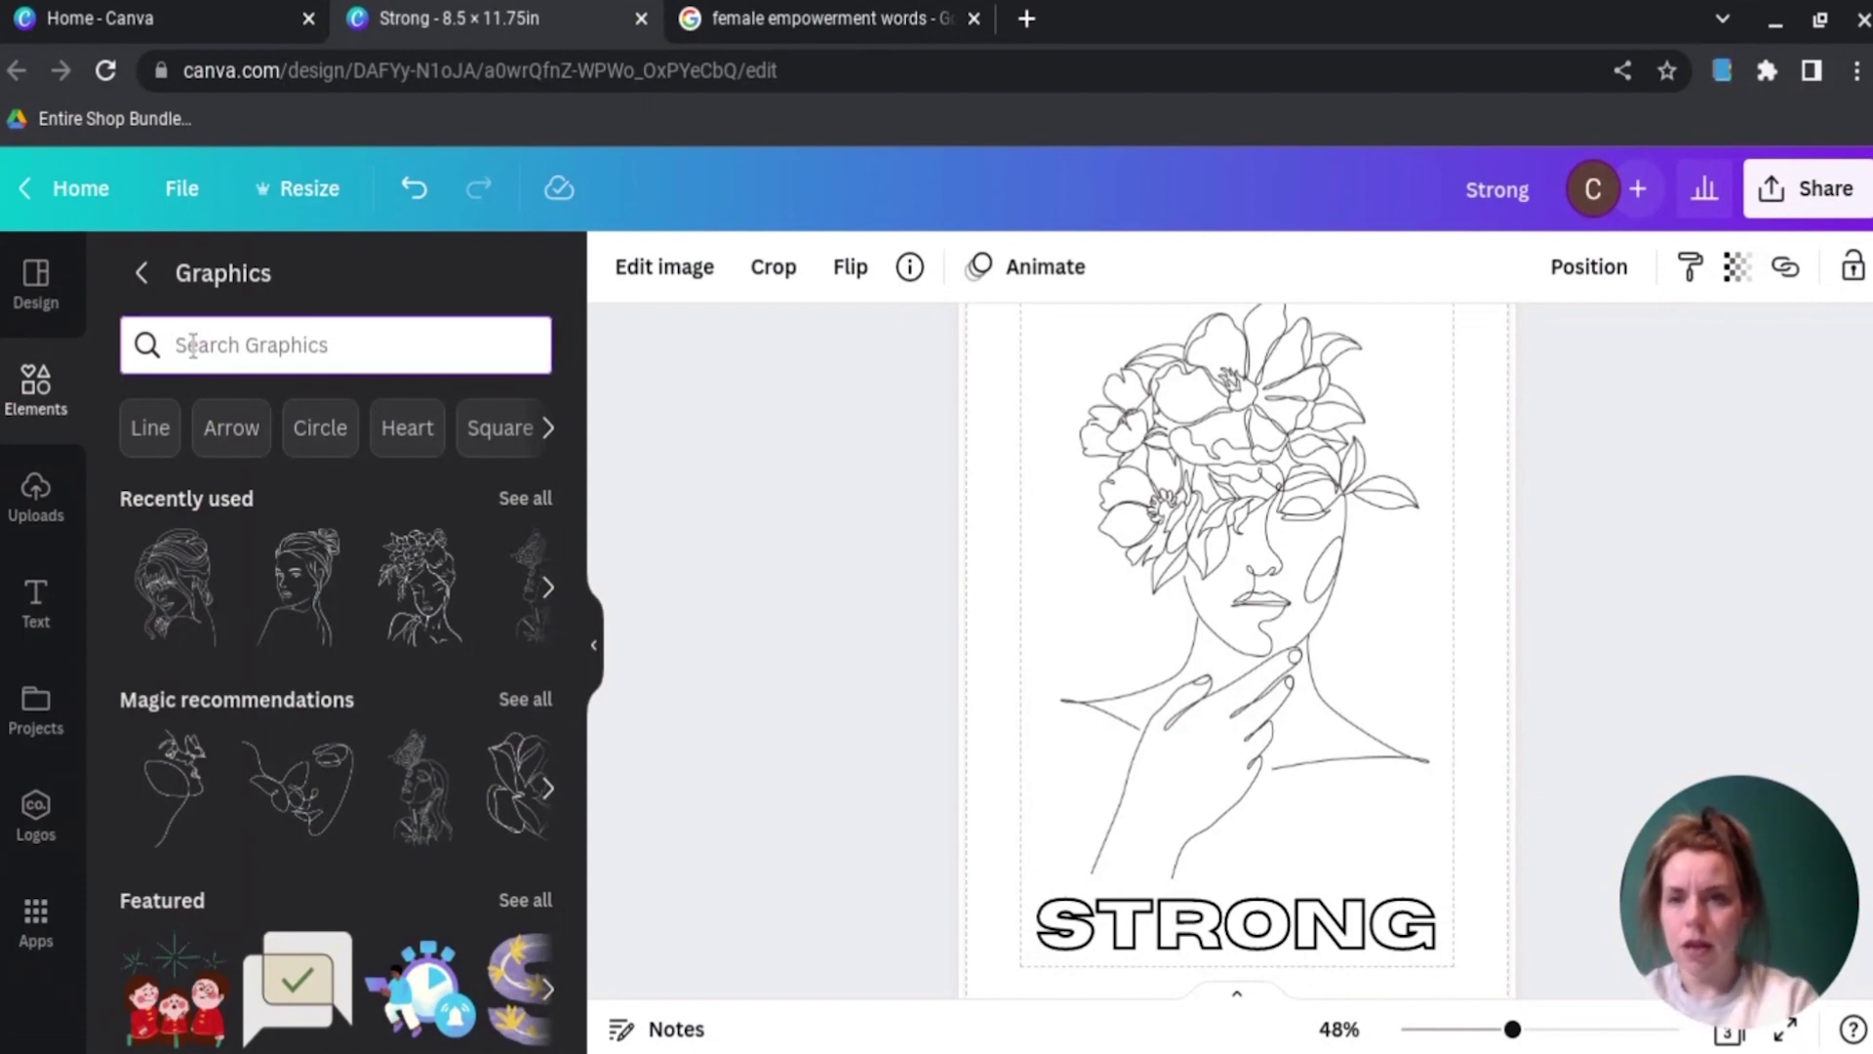
click(143, 272)
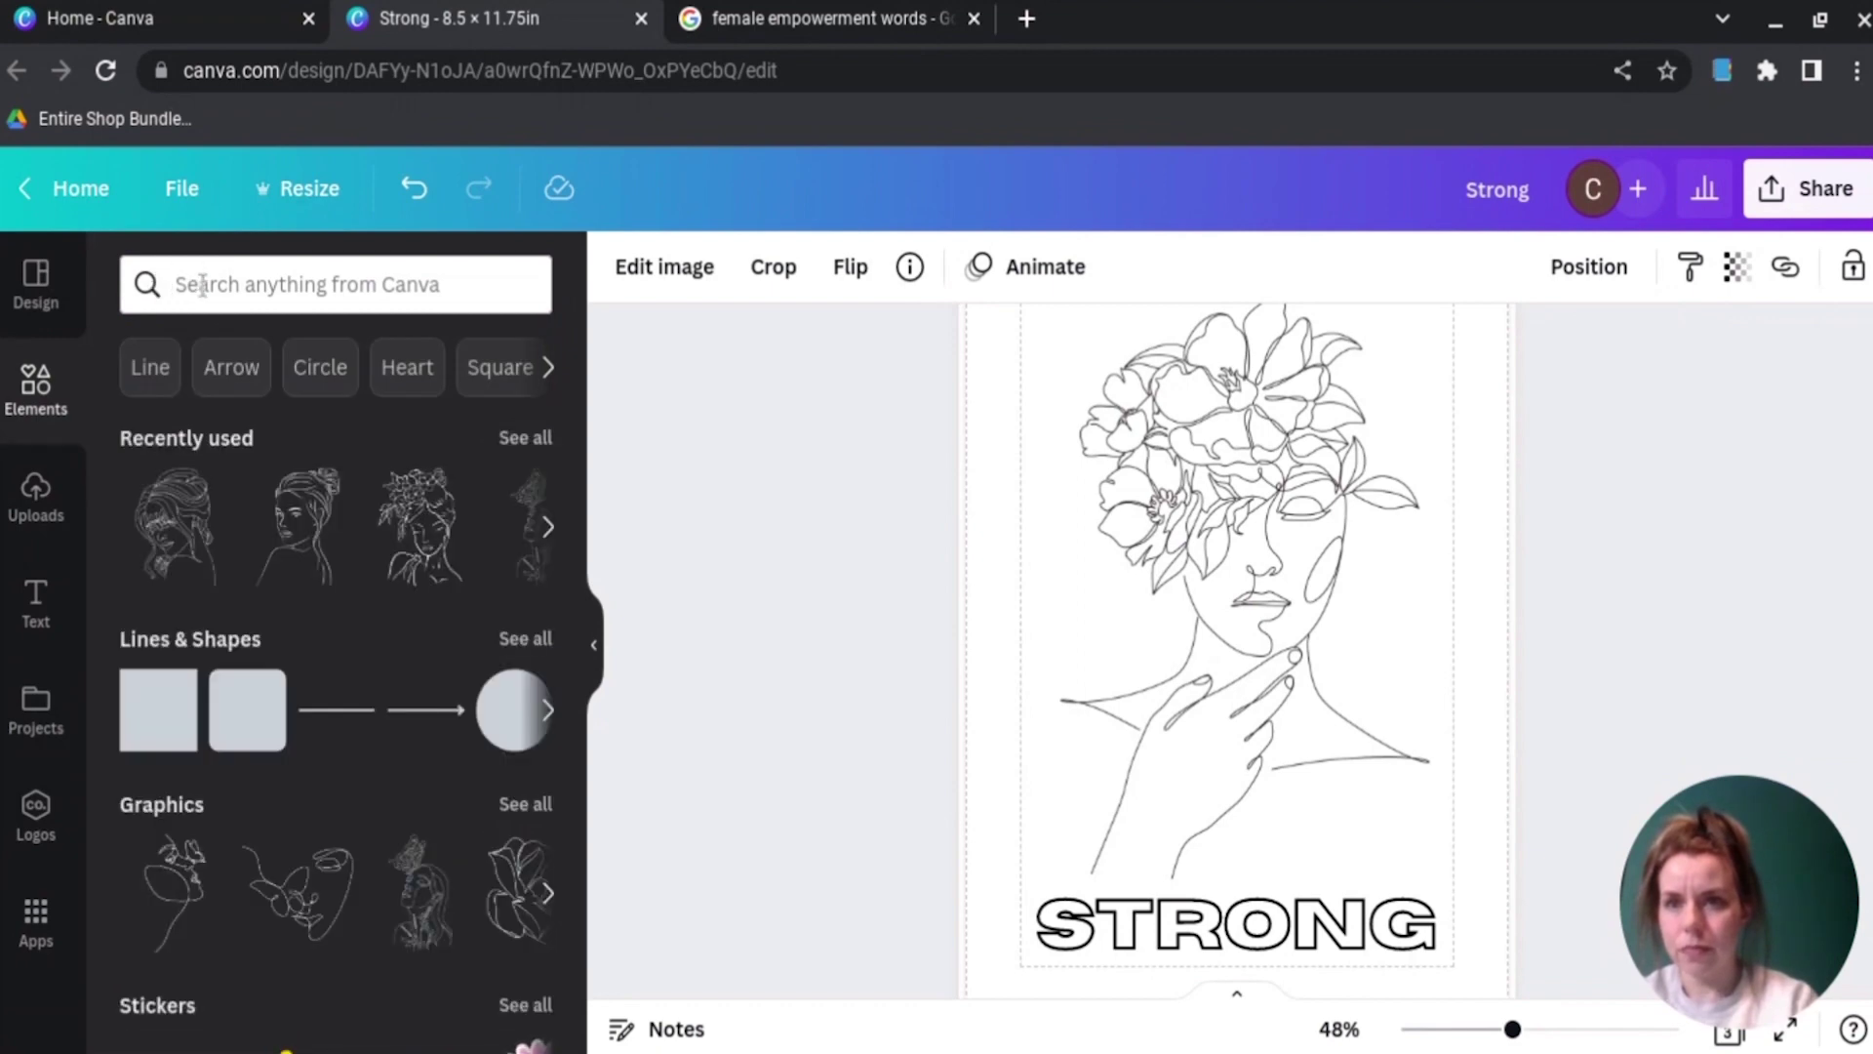
click(202, 285)
text(line )
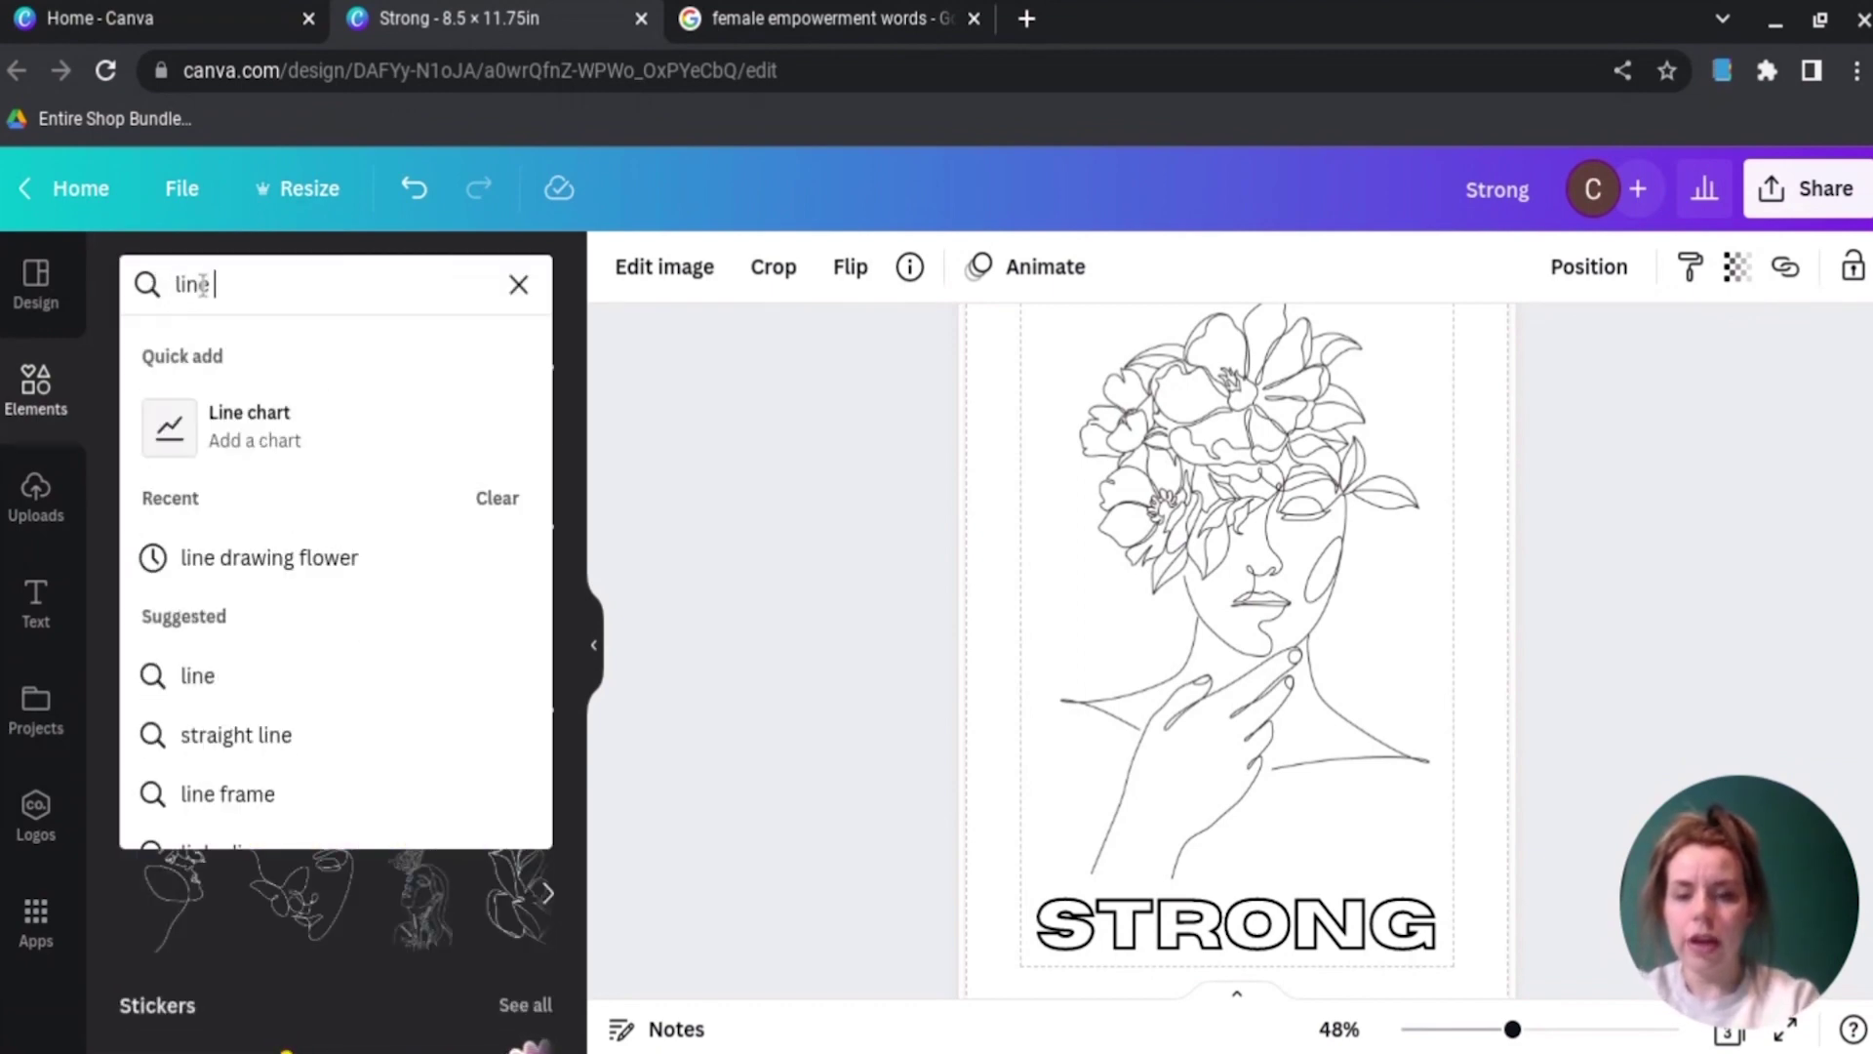
text(drawing)
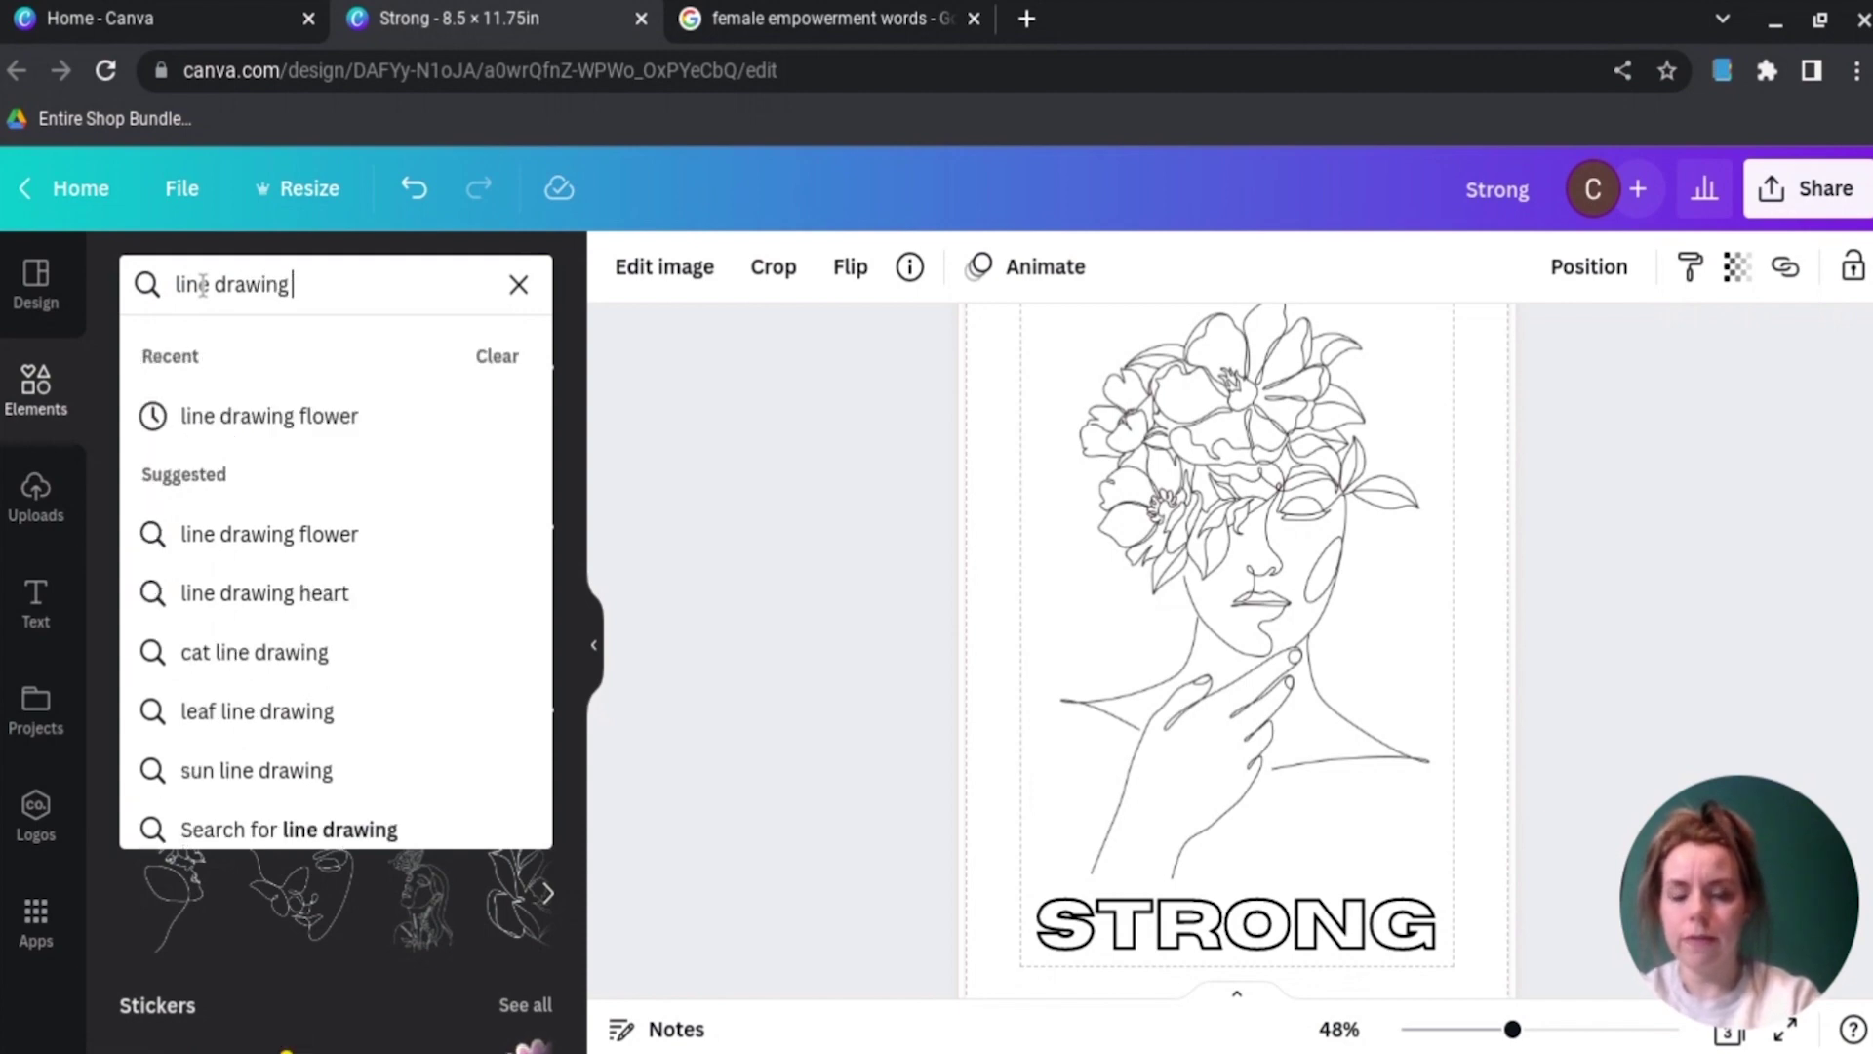
click(249, 548)
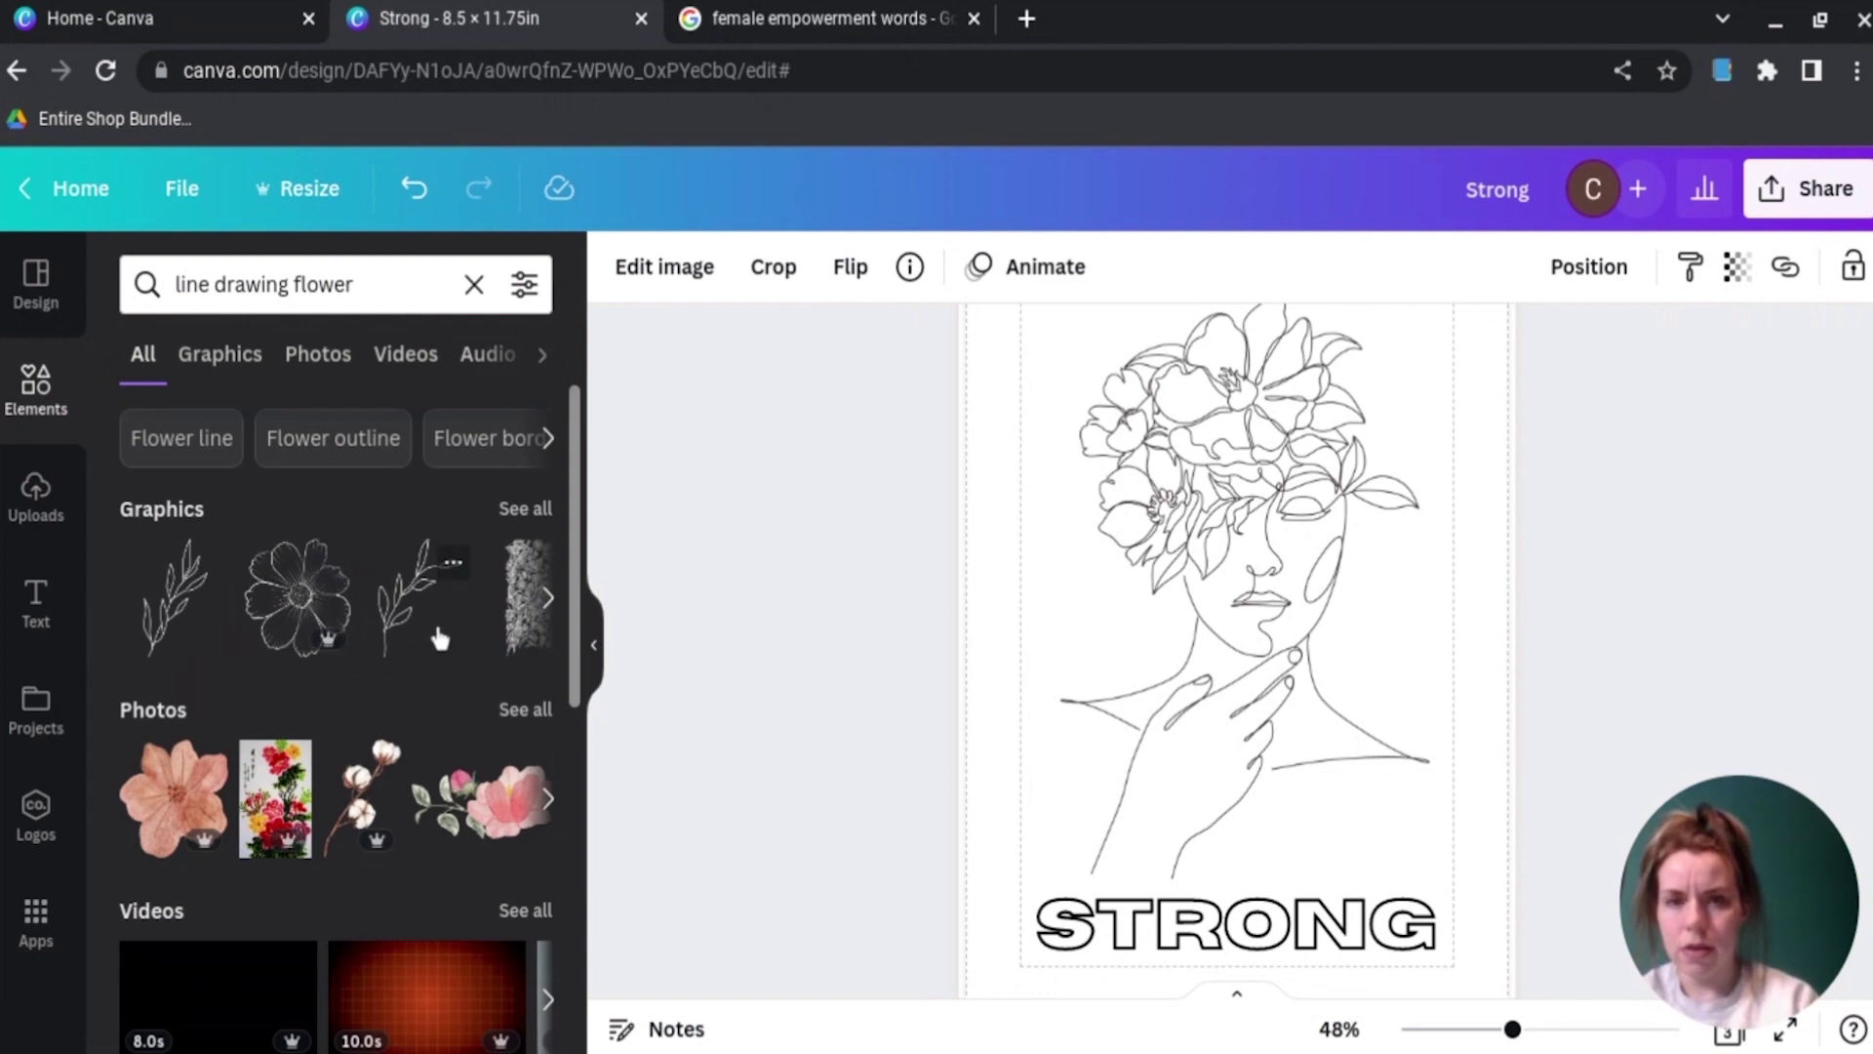
click(509, 522)
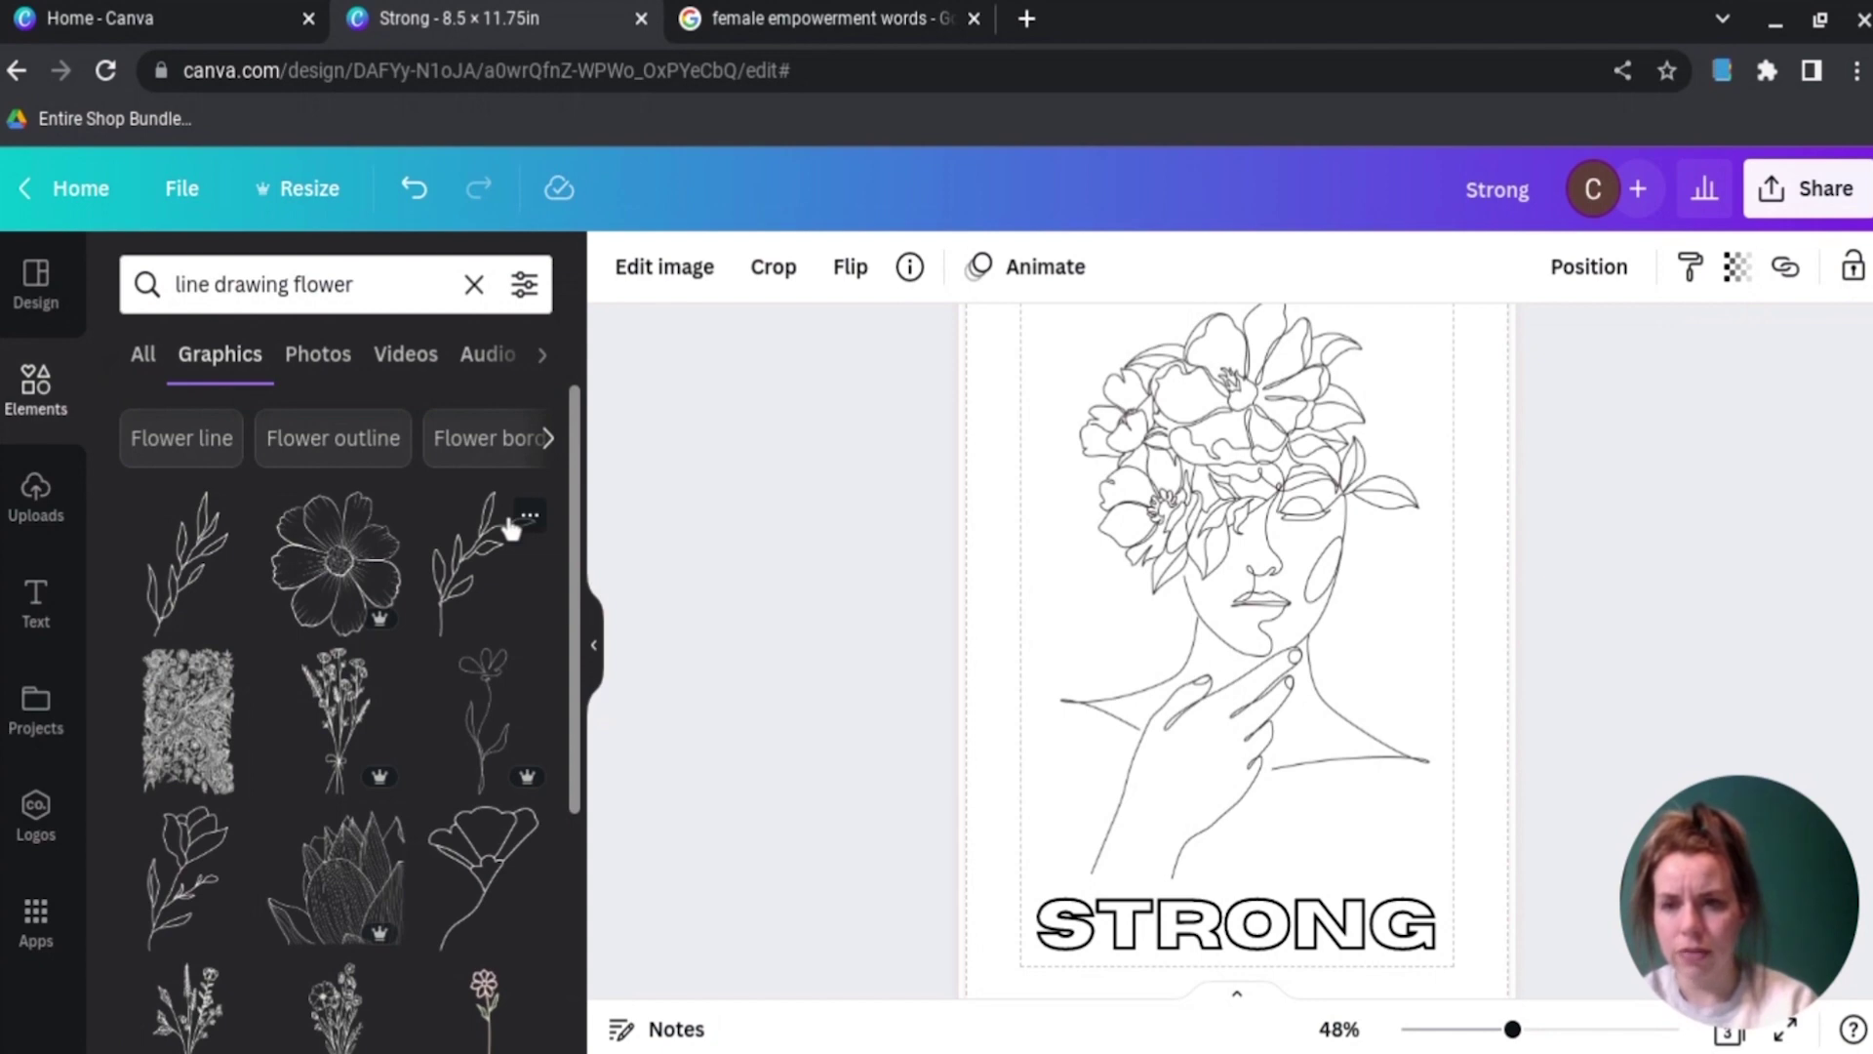
click(455, 582)
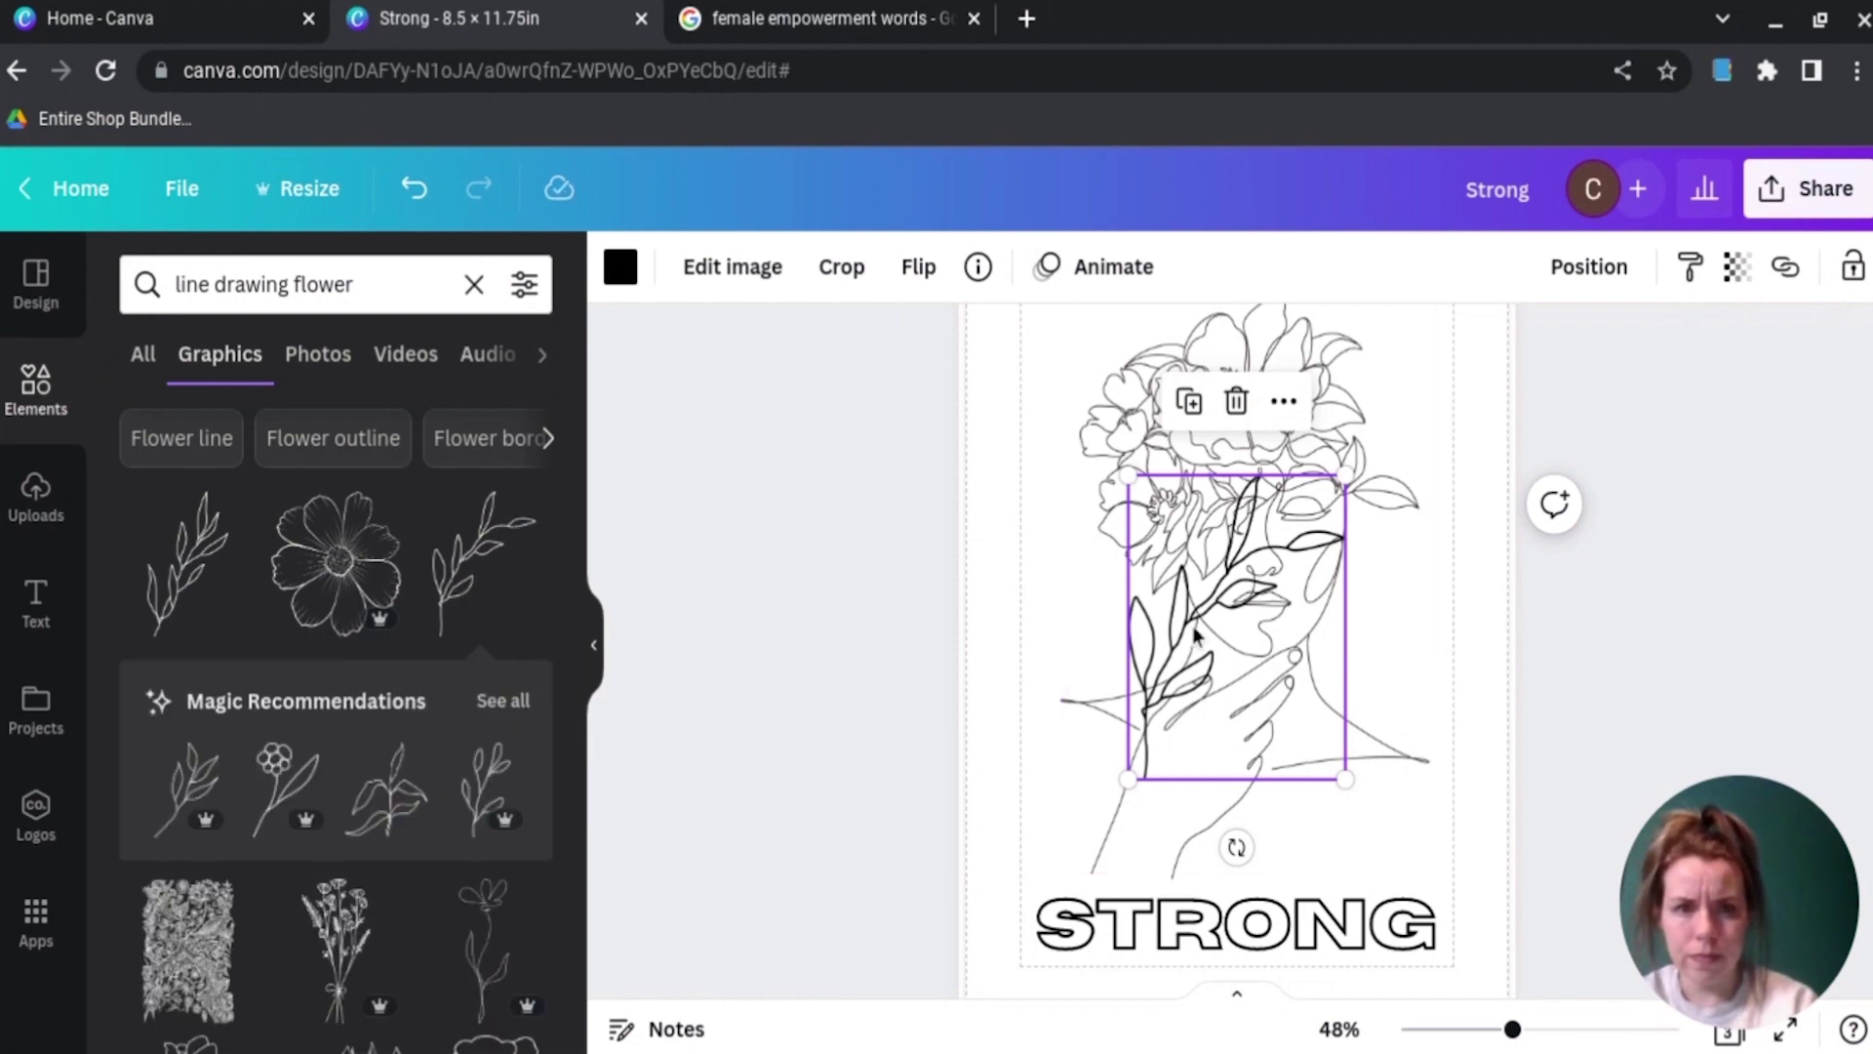
drag(1181, 646, 1036, 697)
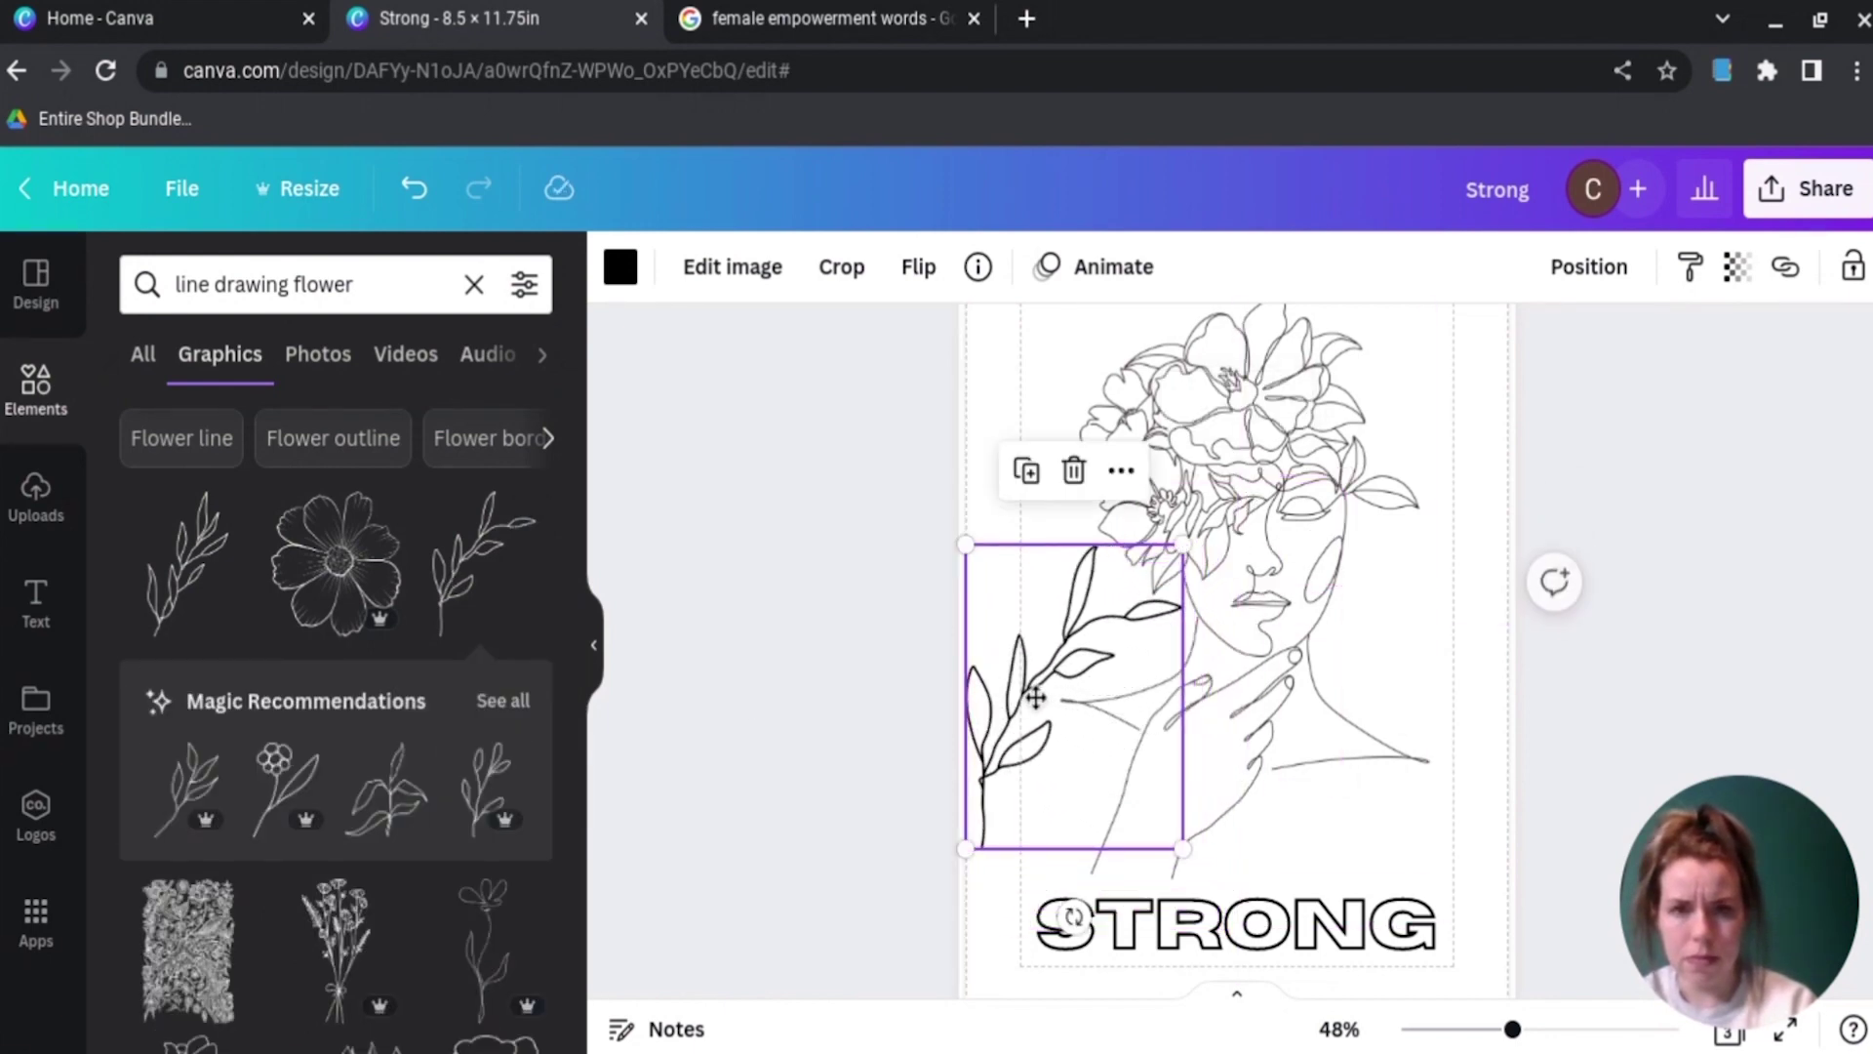
key(Delete)
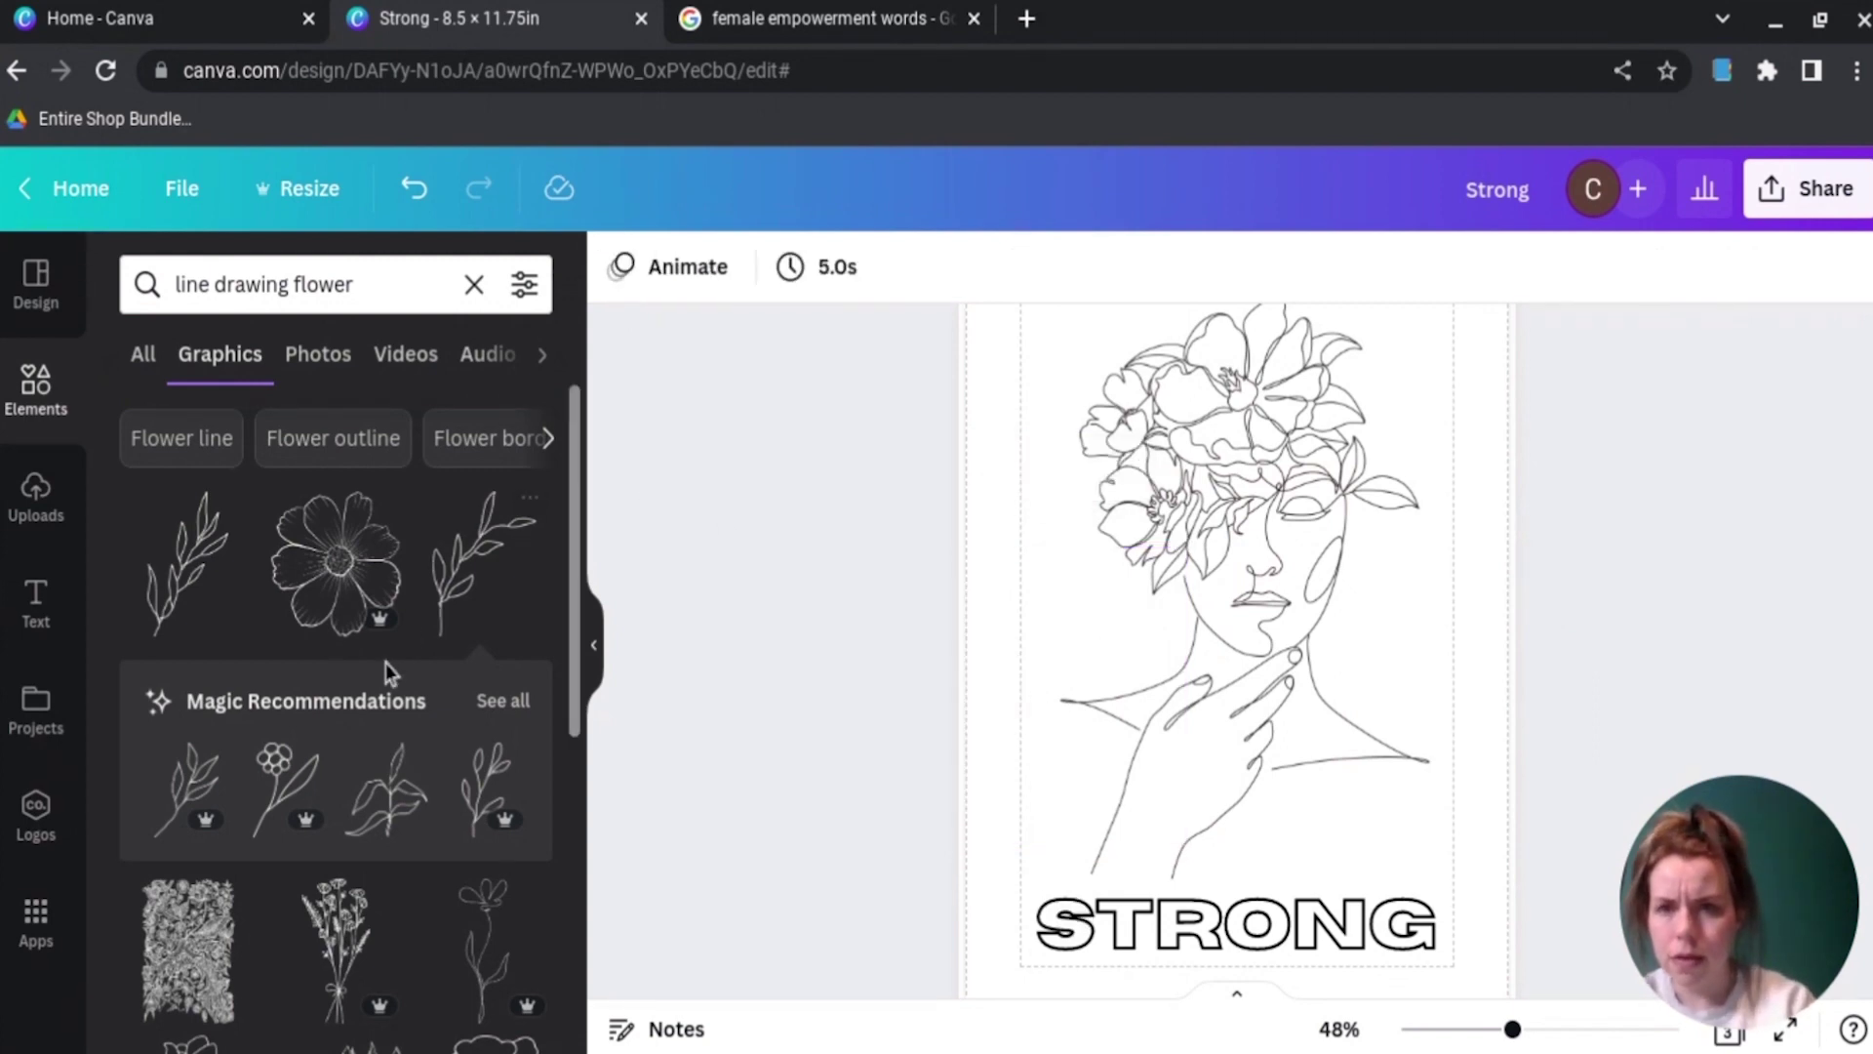
scroll(384, 664, down, 5)
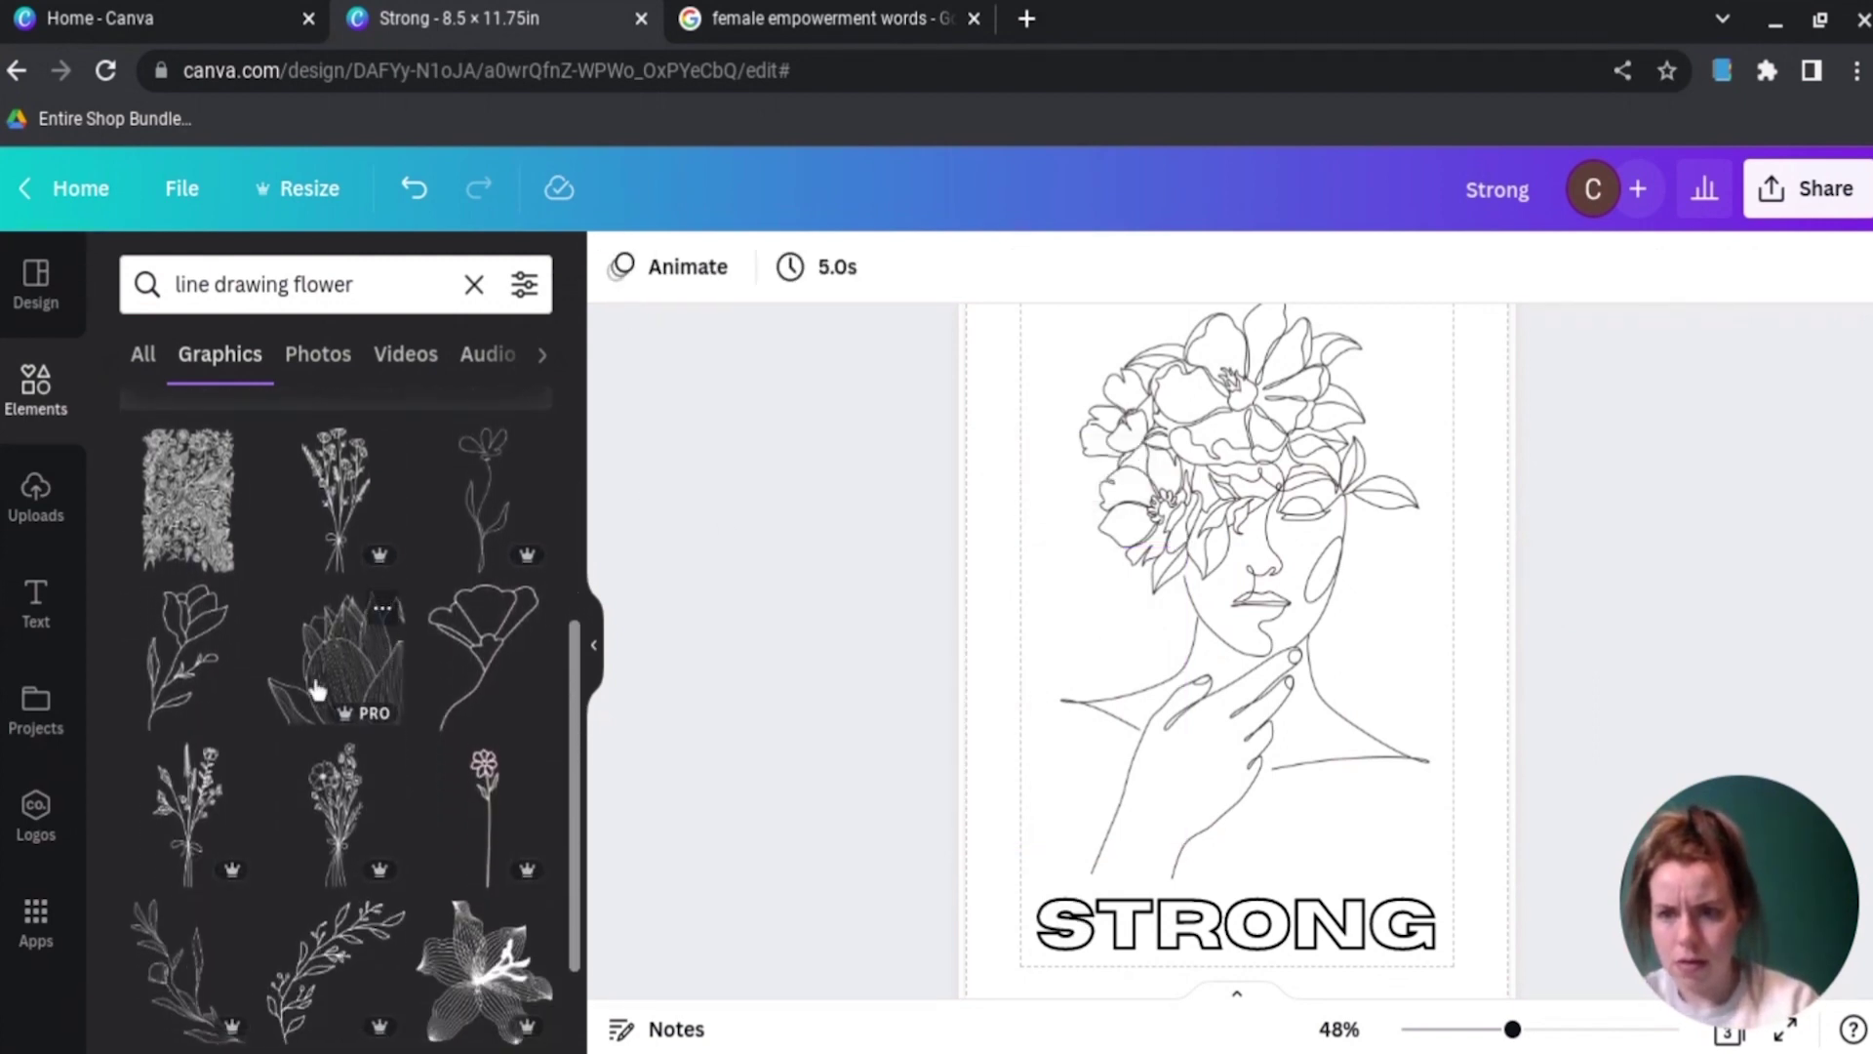
click(494, 699)
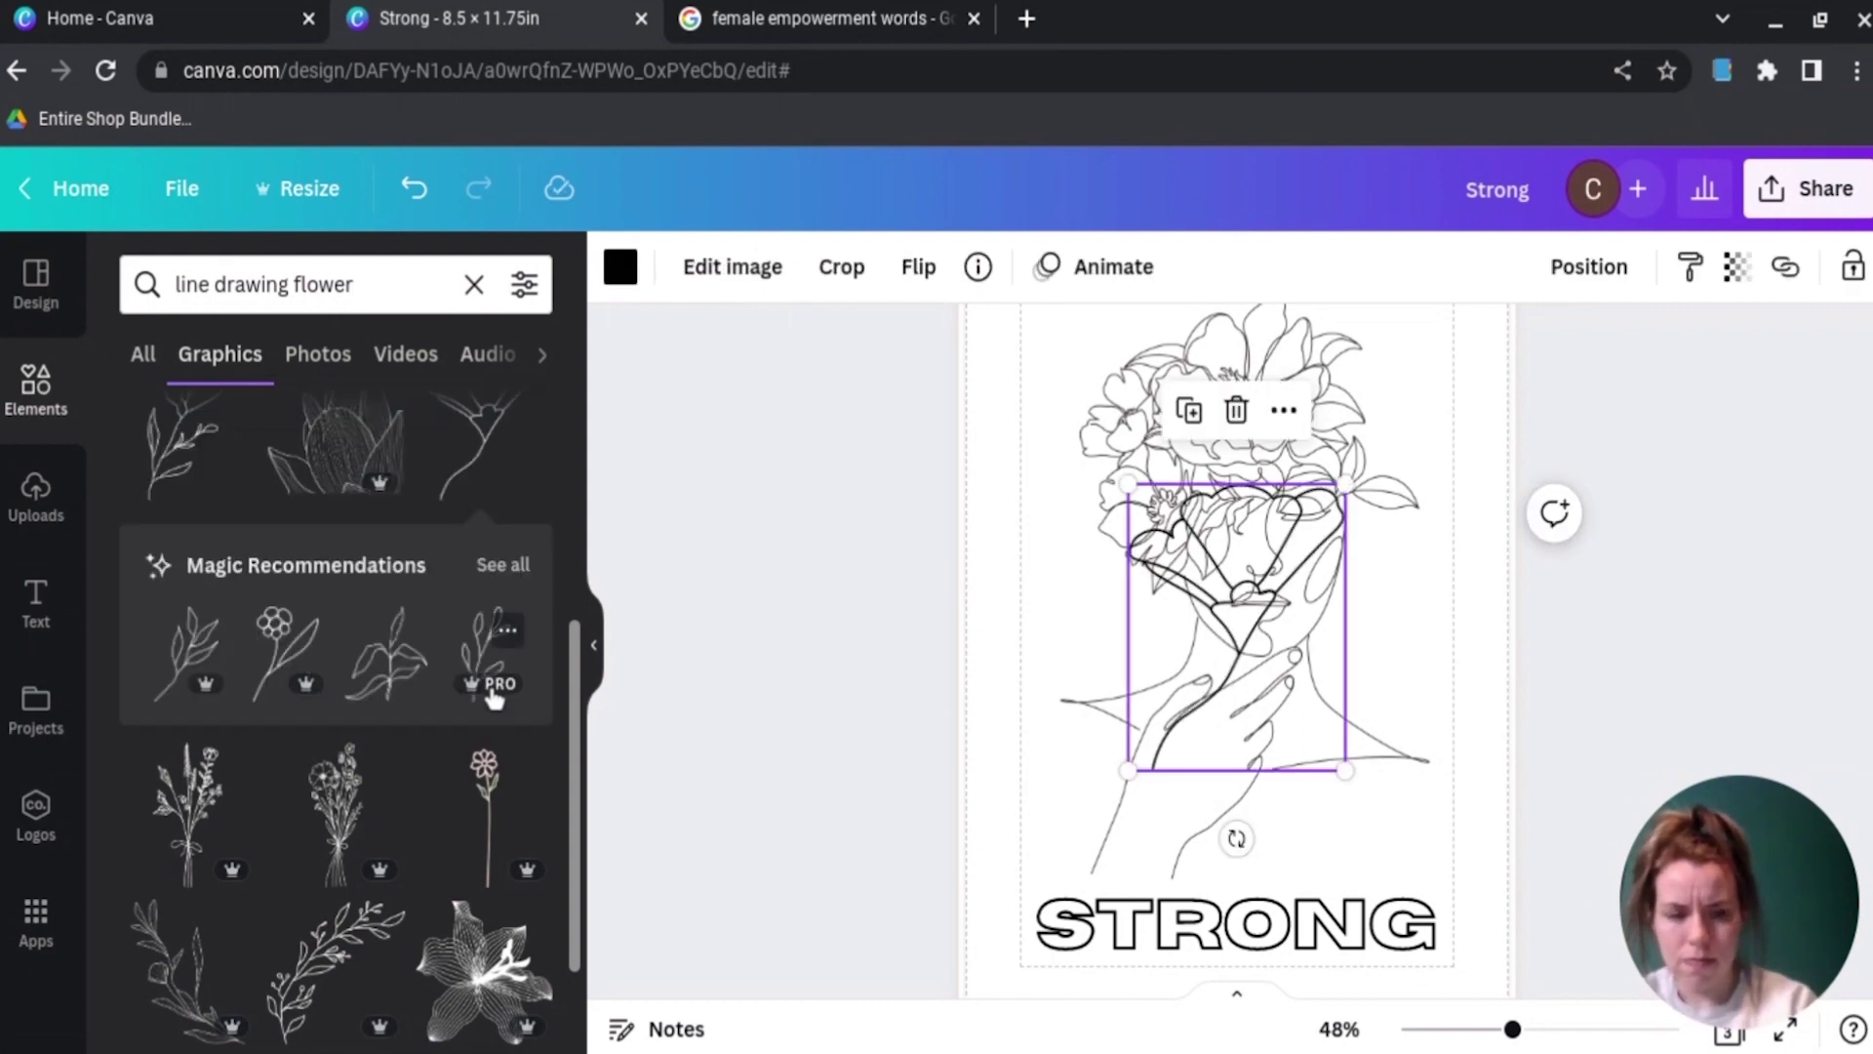
key(Delete)
Step: Add the leafy multi-bloom flower stem graphic to page 1 and shrink it to about 1.8 × 2.8 in
scroll(494, 699, down, 3)
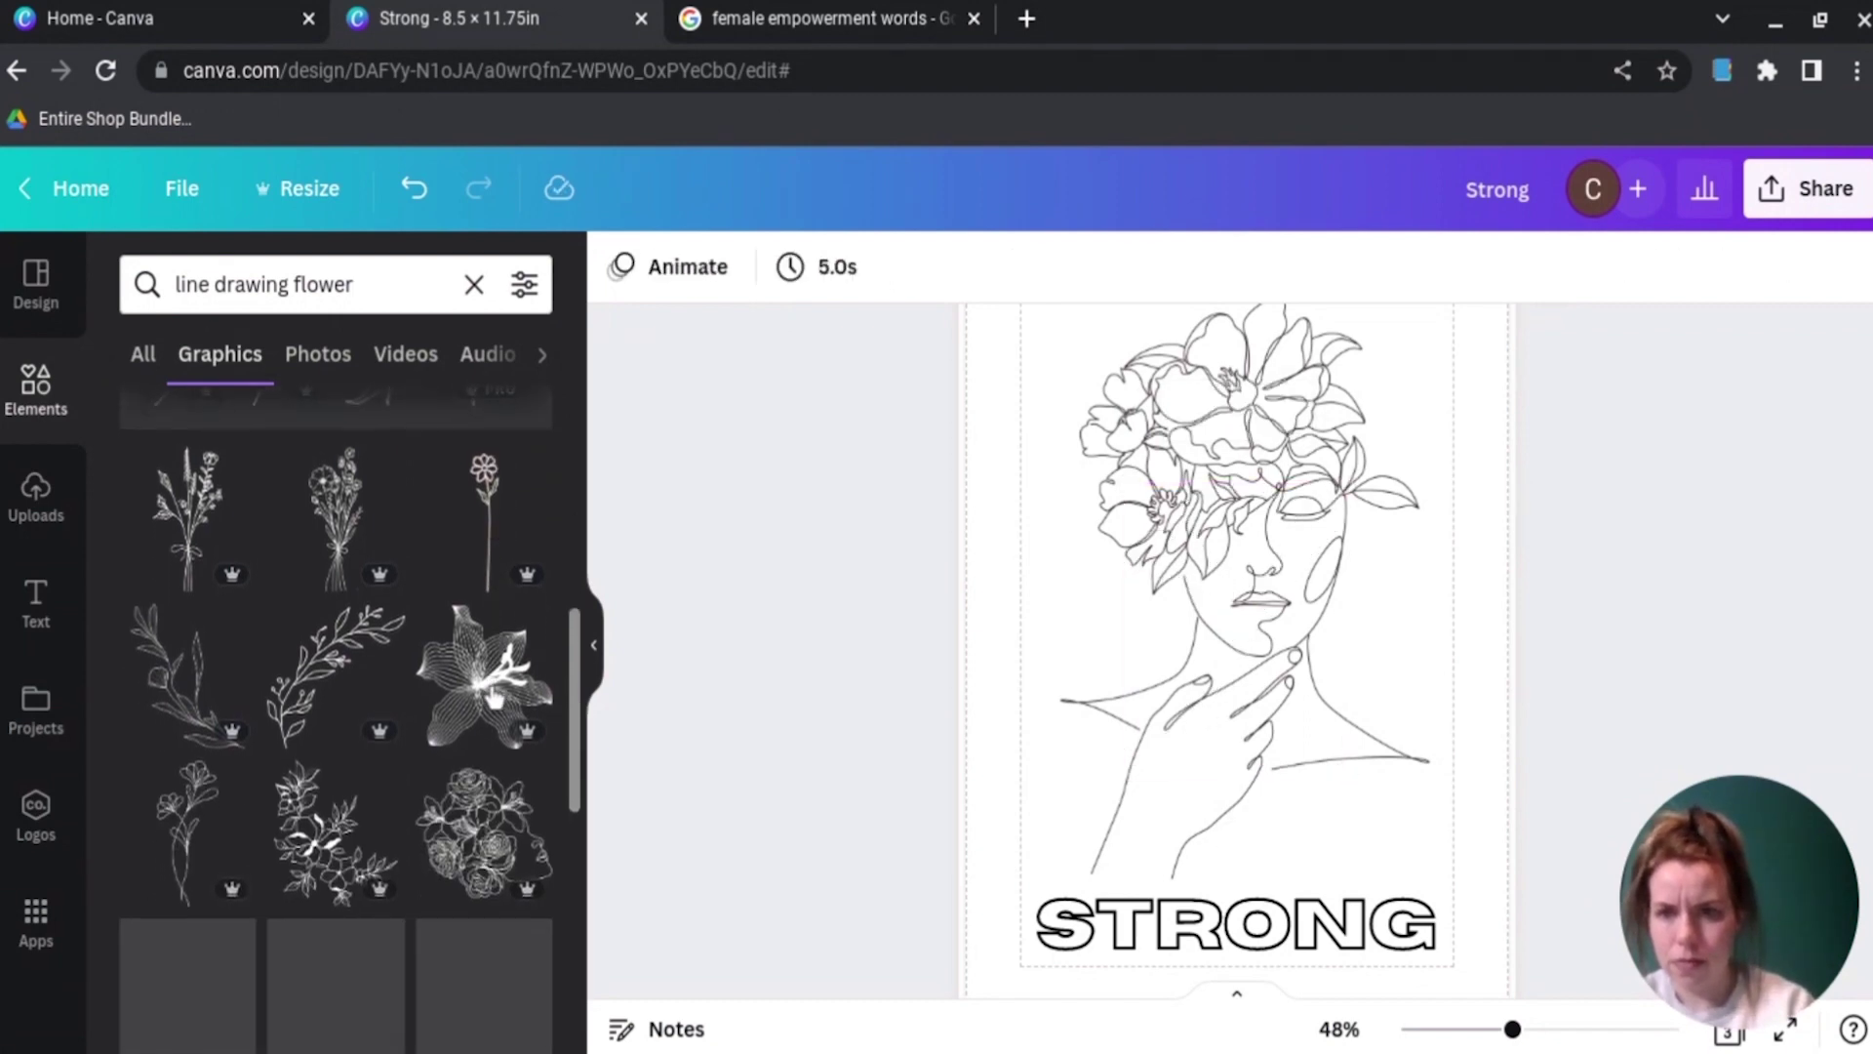
scroll(494, 698, down, 3)
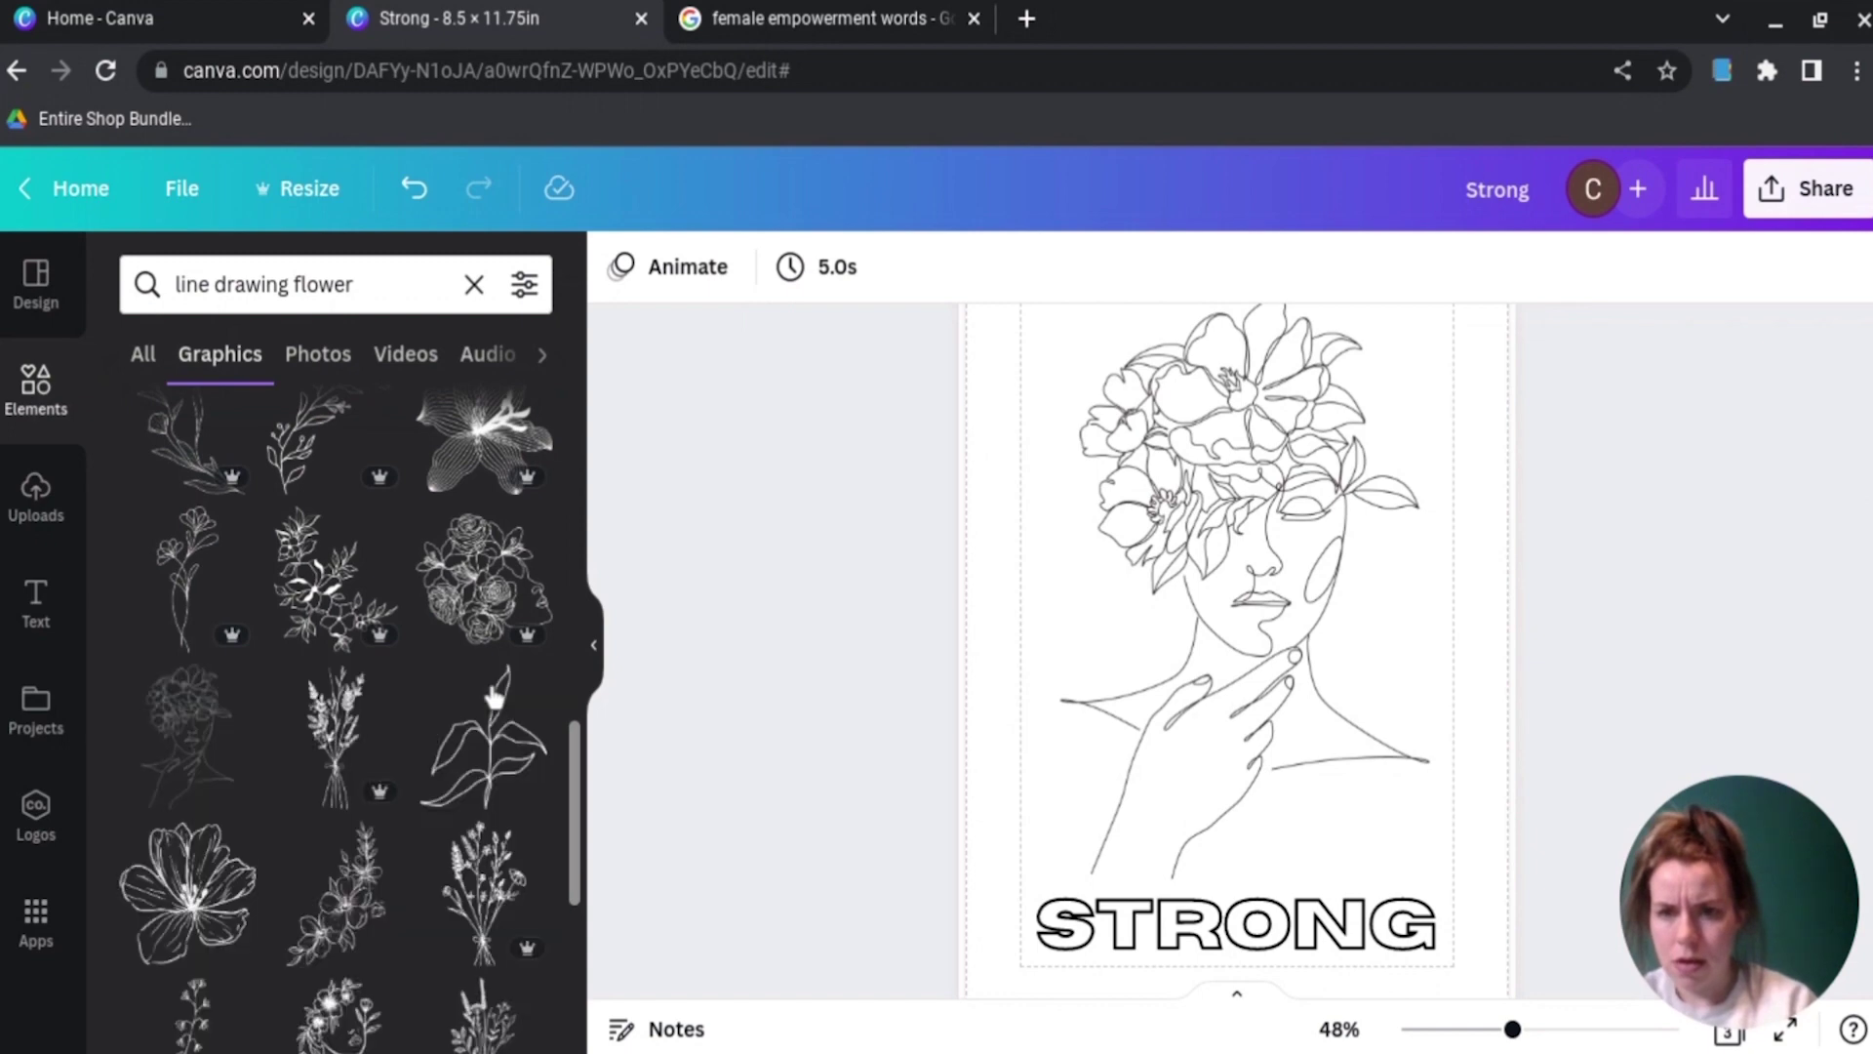
scroll(493, 698, down, 1)
scroll(494, 698, down, 5)
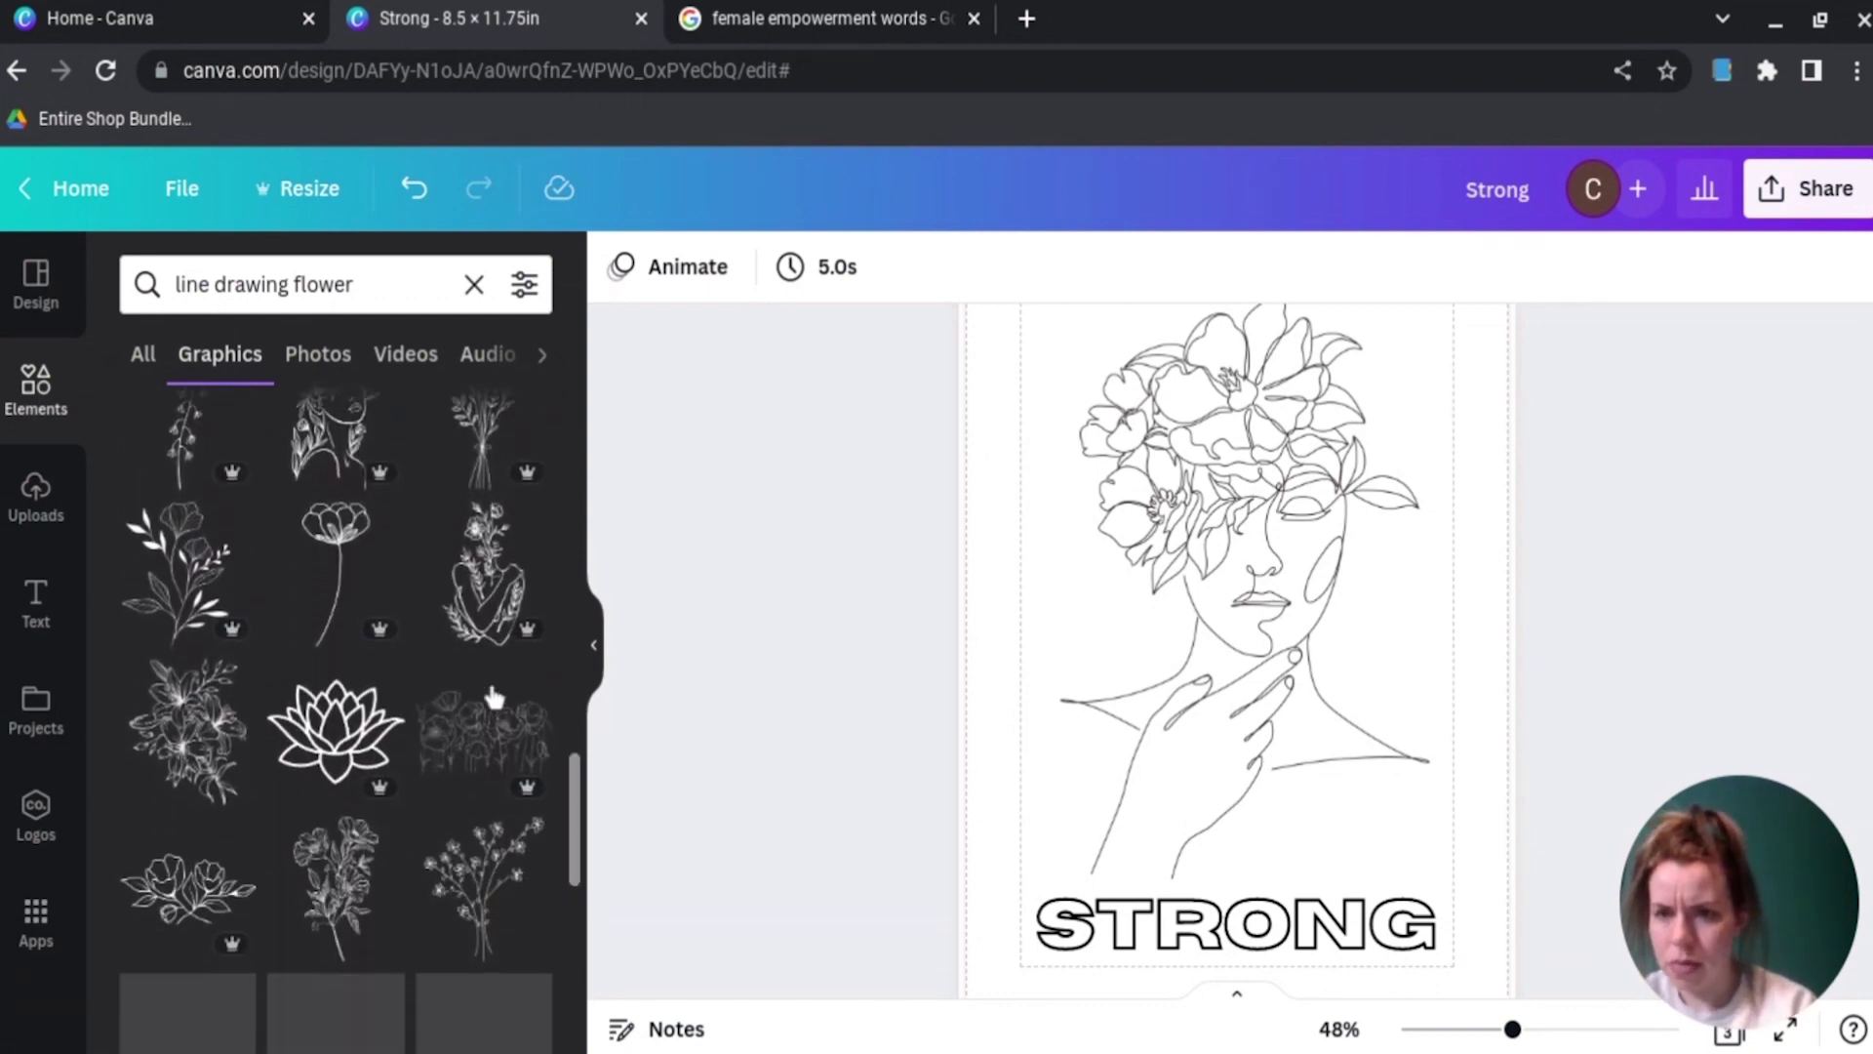
scroll(493, 698, down, 2)
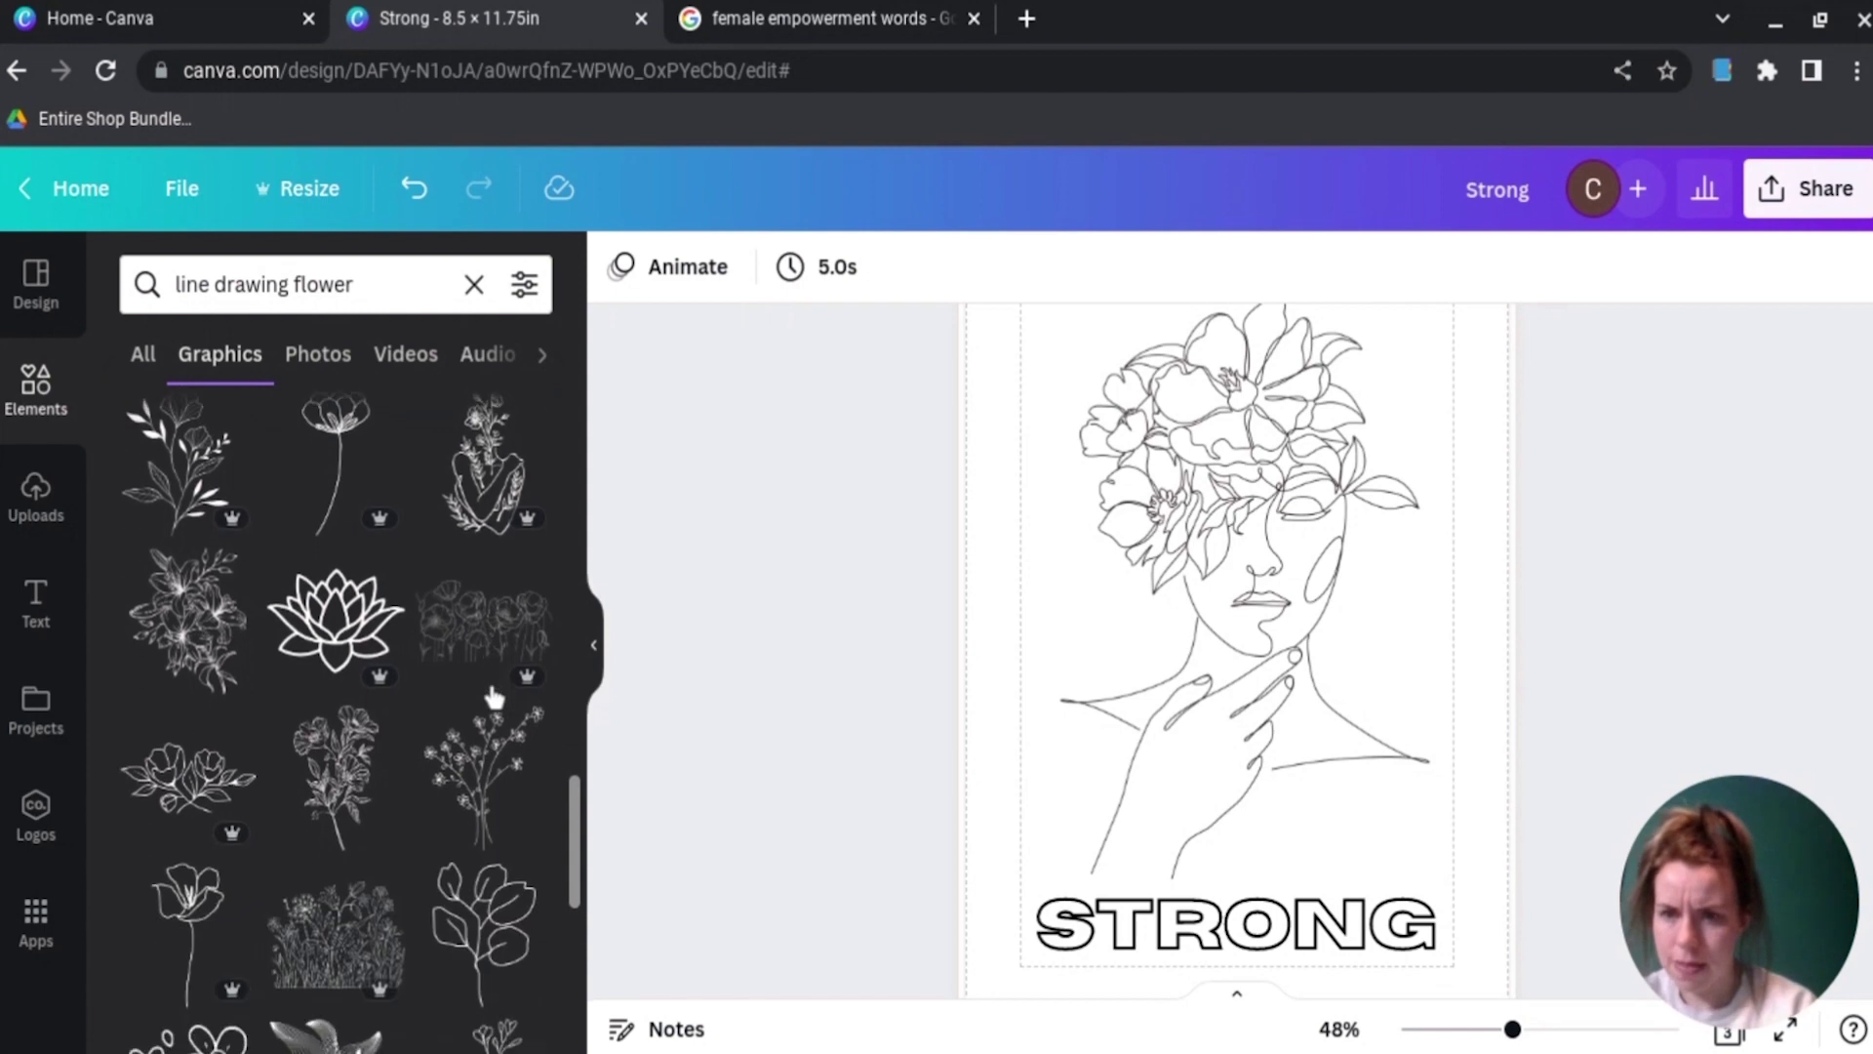
click(343, 788)
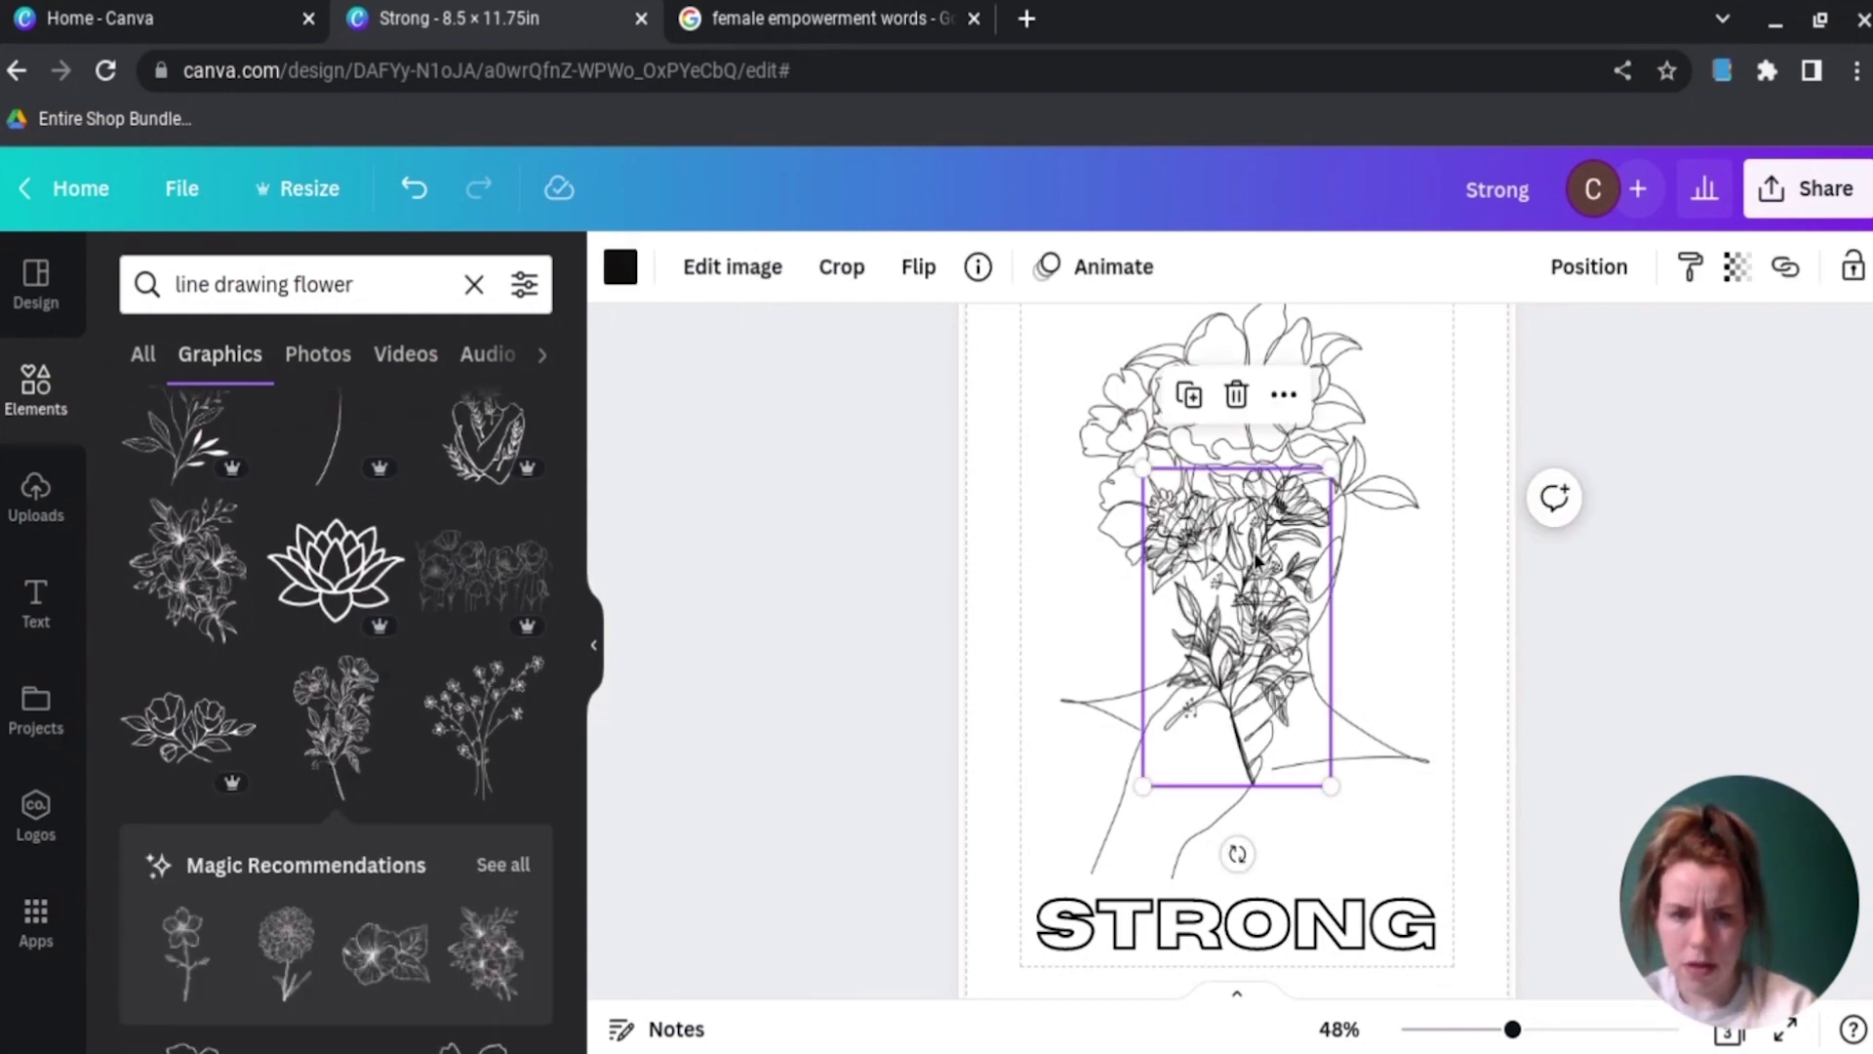
mouse_move(1258, 559)
mouse_down()
mouse_move(1080, 496)
mouse_move(1056, 696)
mouse_move(1090, 694)
mouse_up()
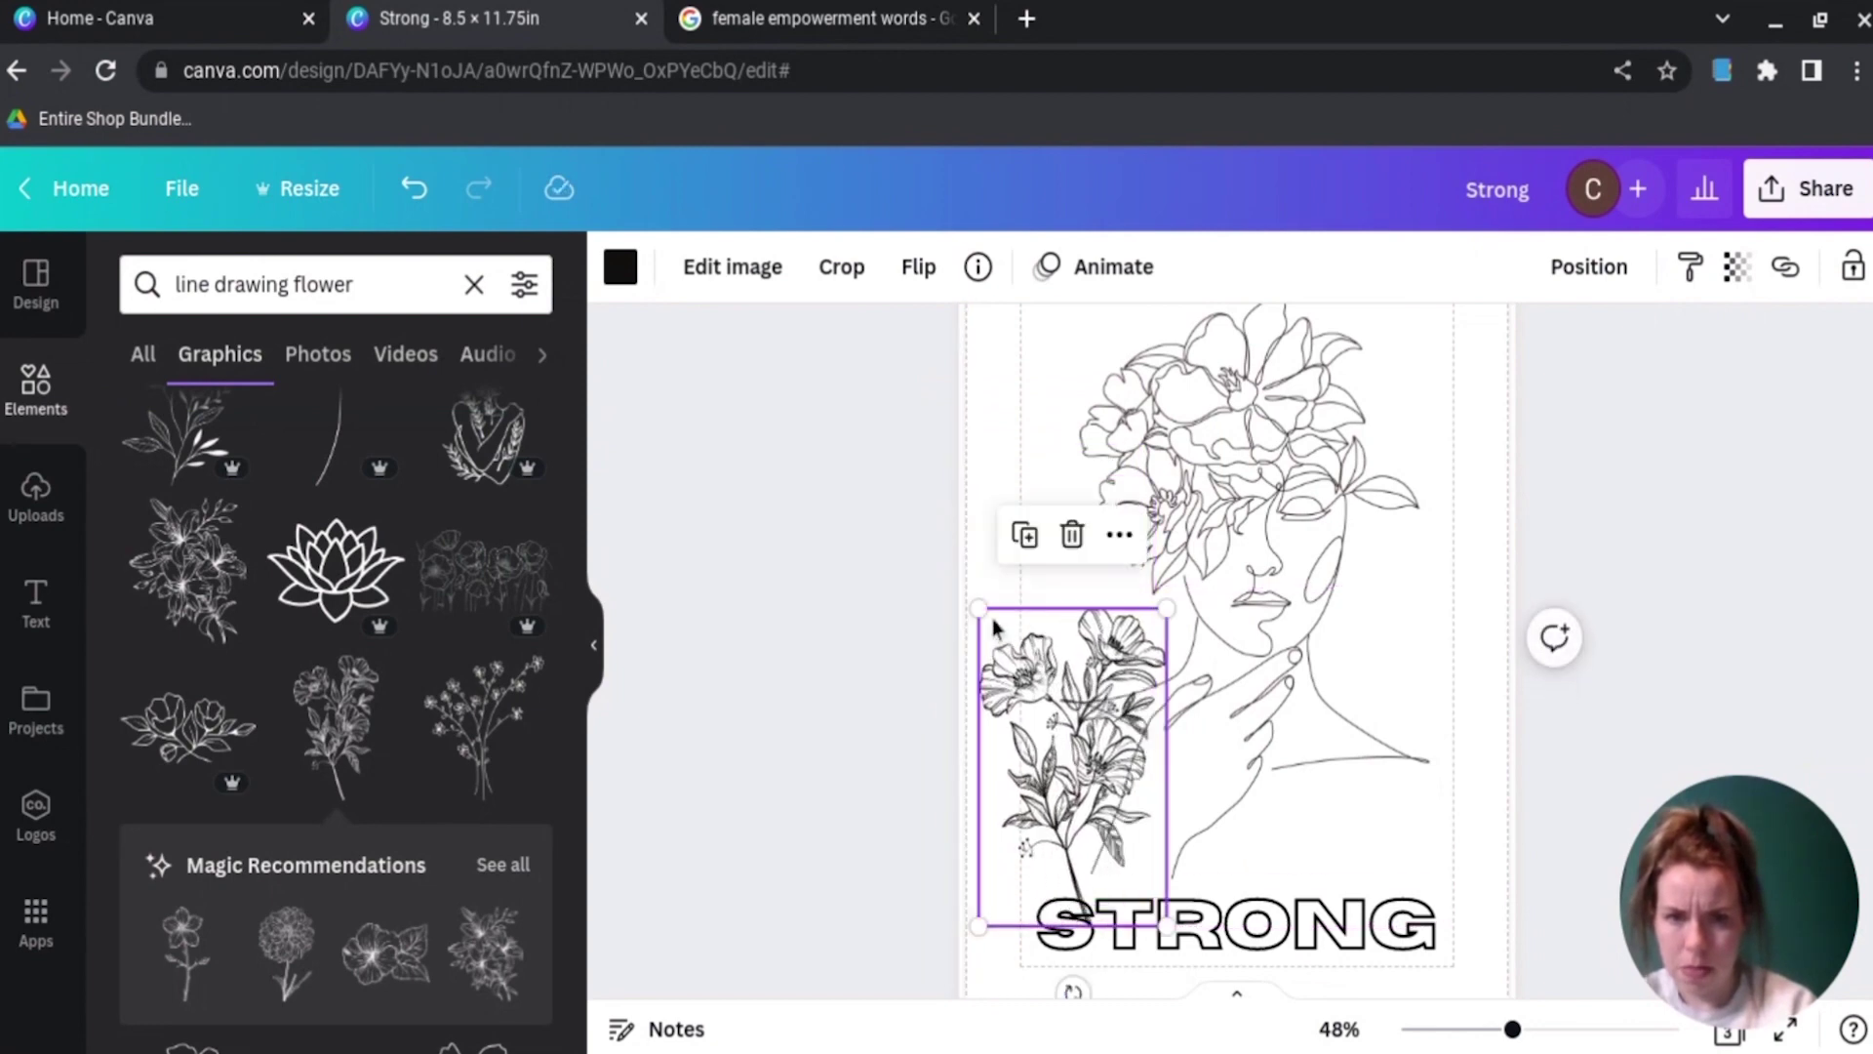
drag(978, 607, 1054, 734)
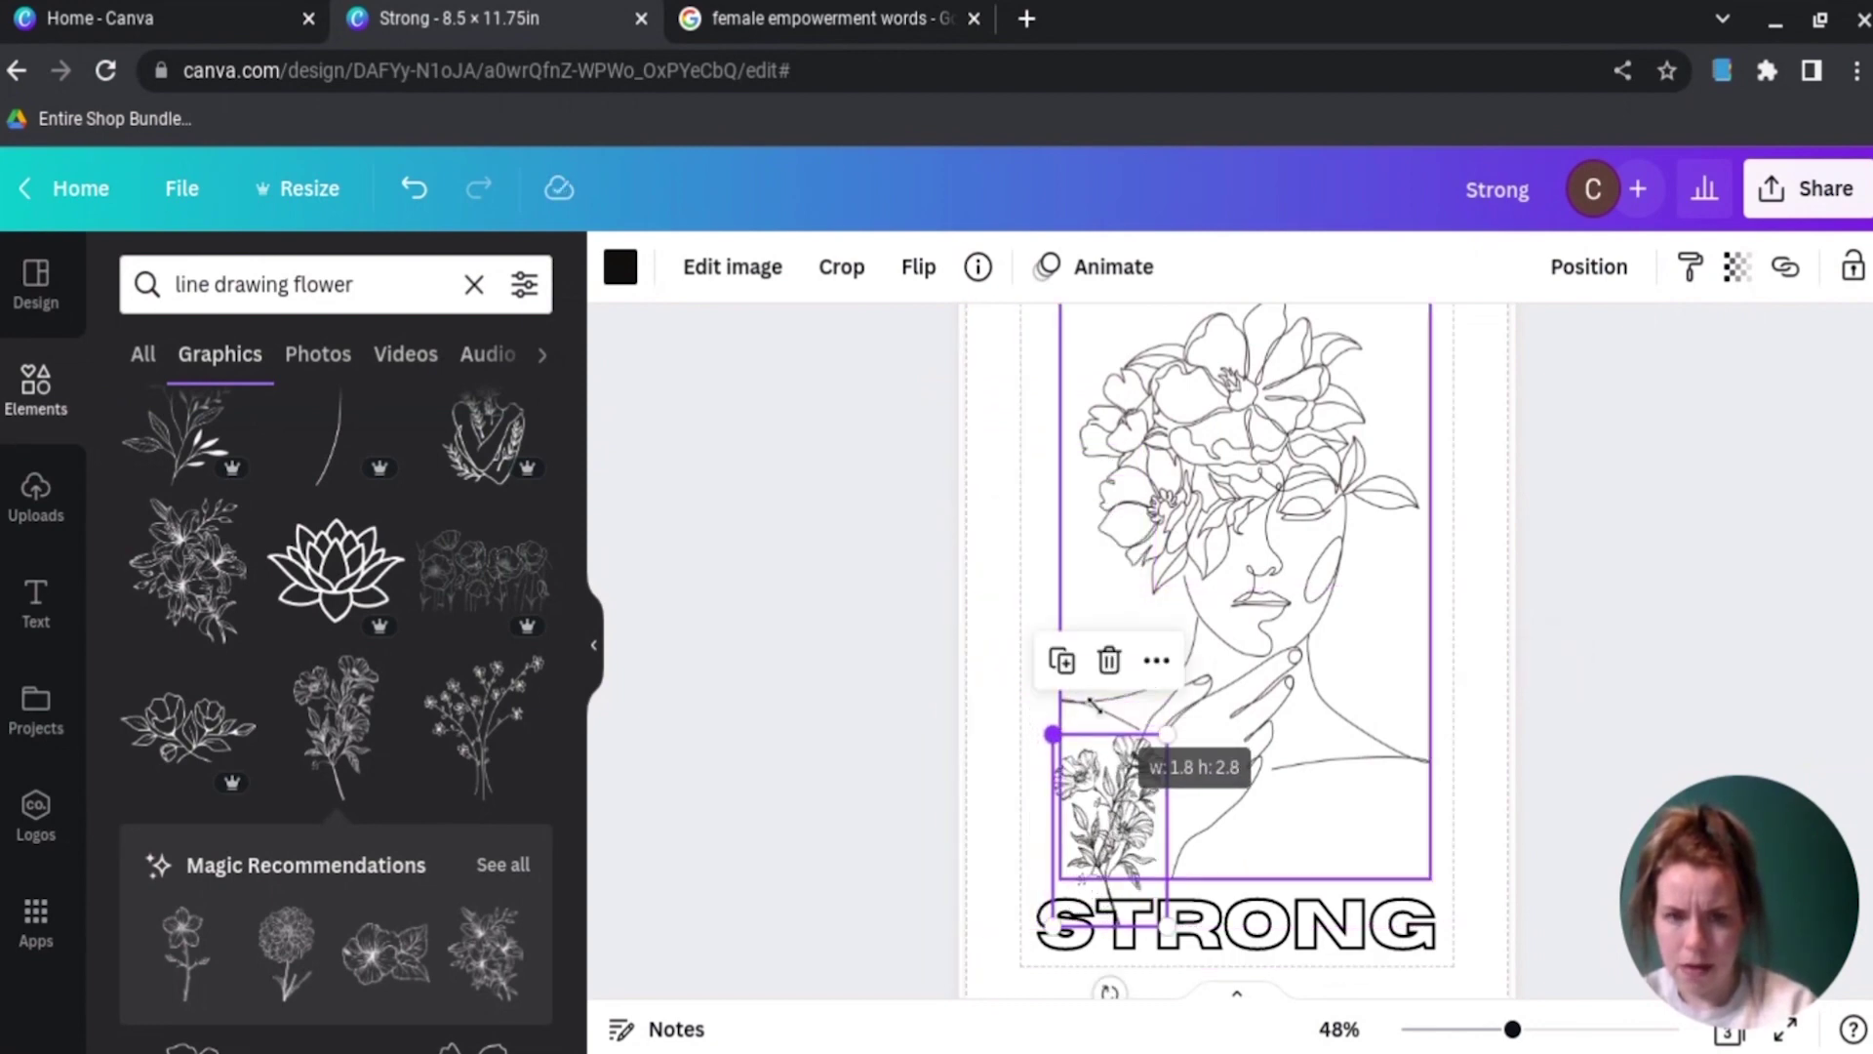
Step: Shrink the flower stem further and place it beside the woman's forearm, just above the S of STRONG
drag(1116, 842, 1079, 597)
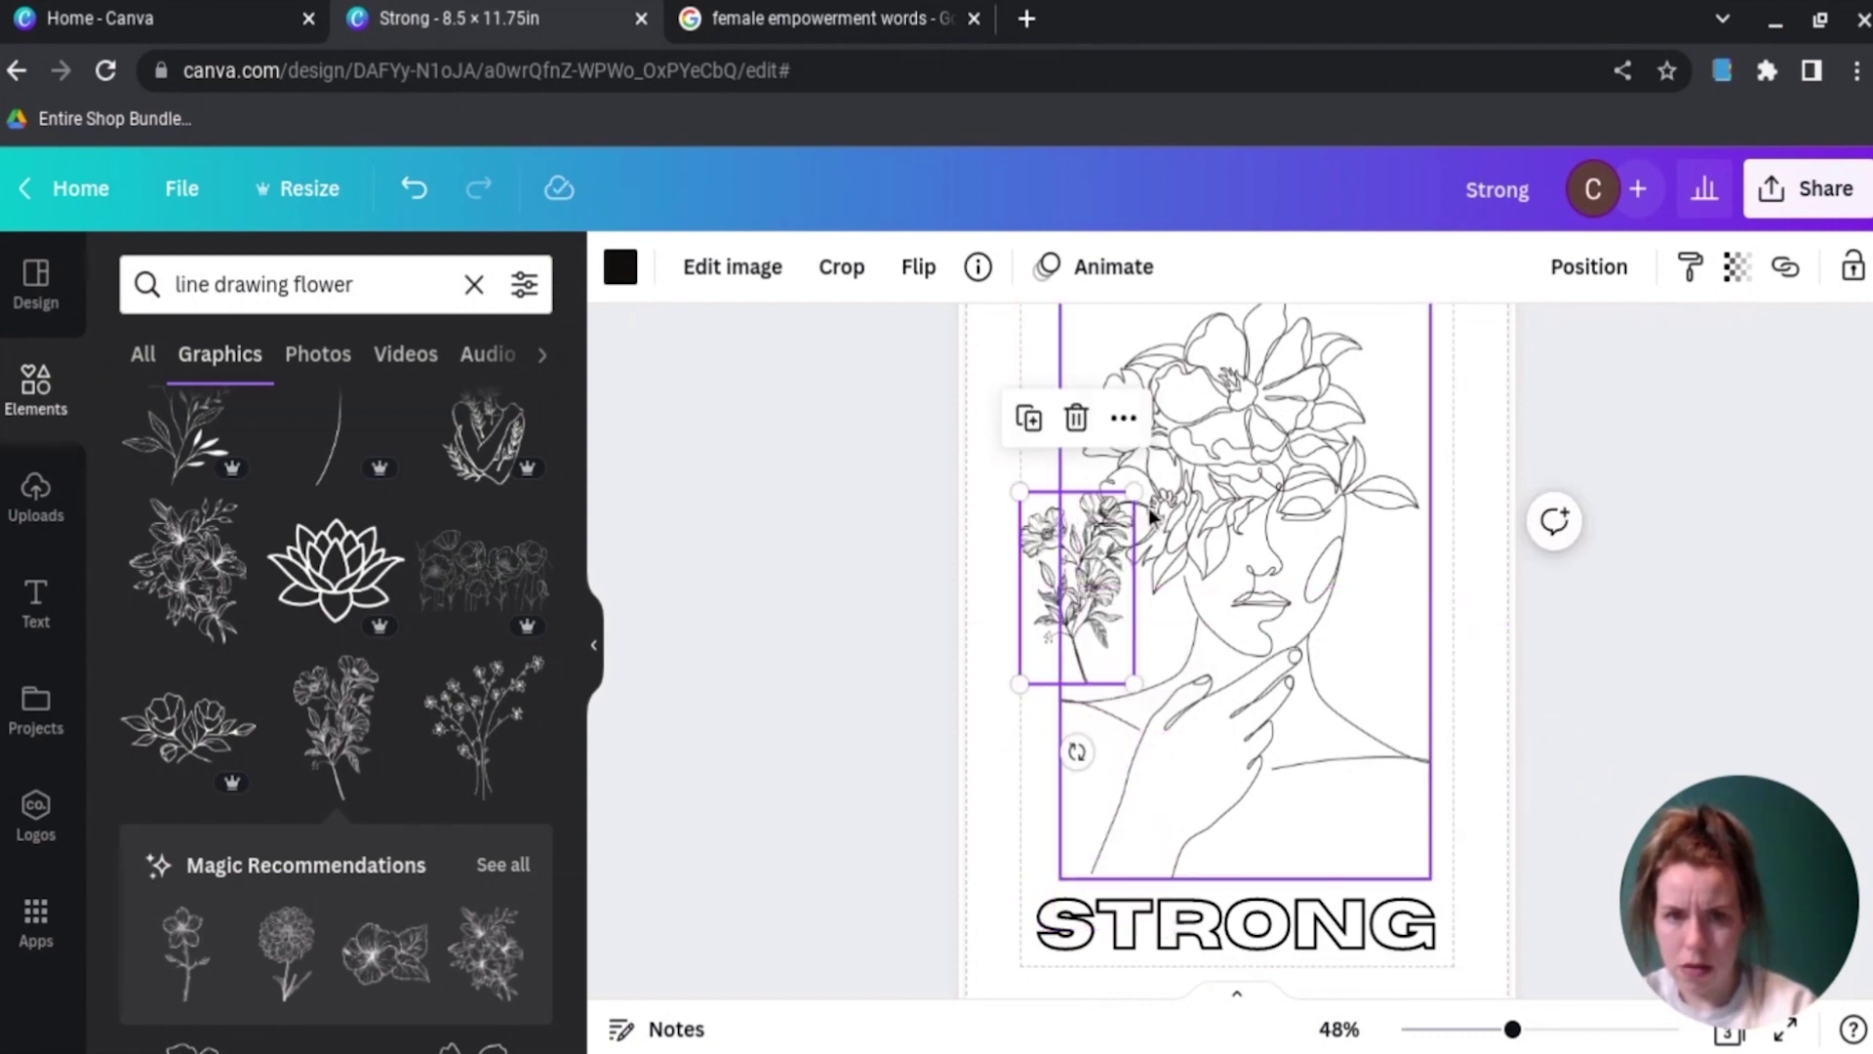
drag(1135, 491, 1112, 525)
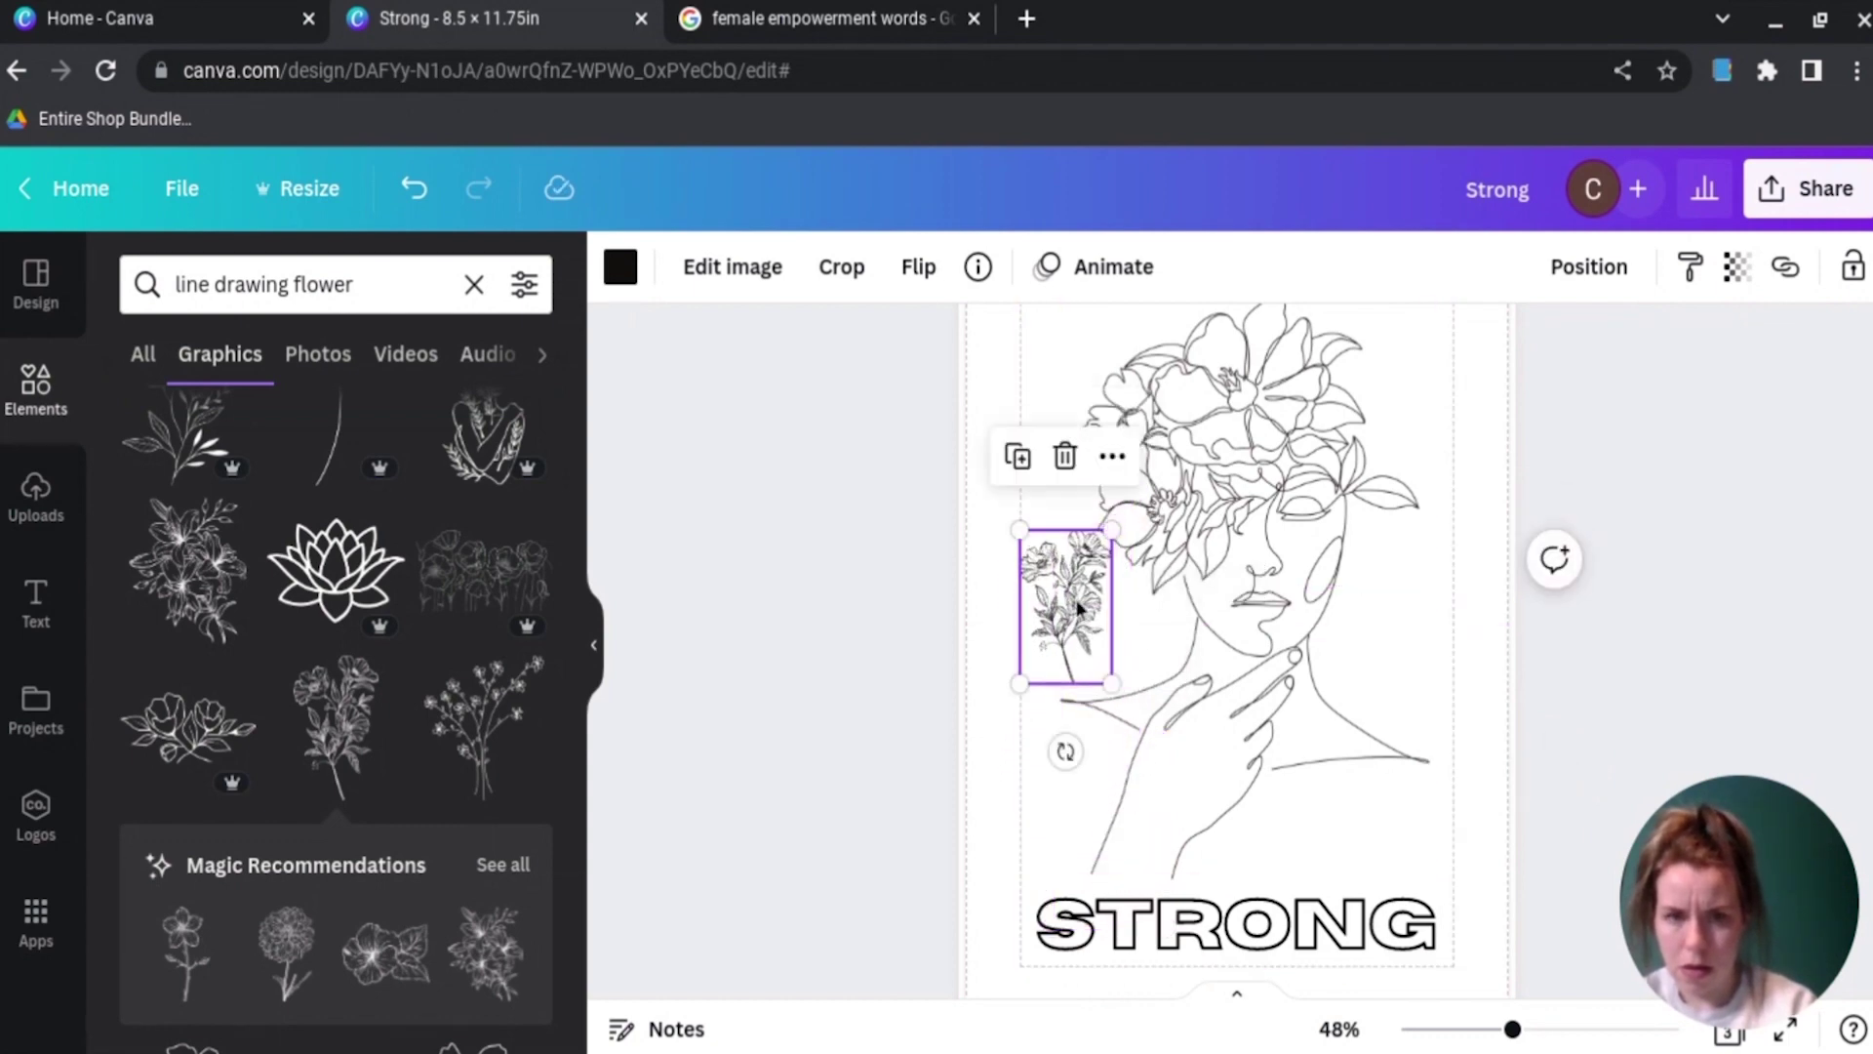
drag(1076, 603, 1080, 791)
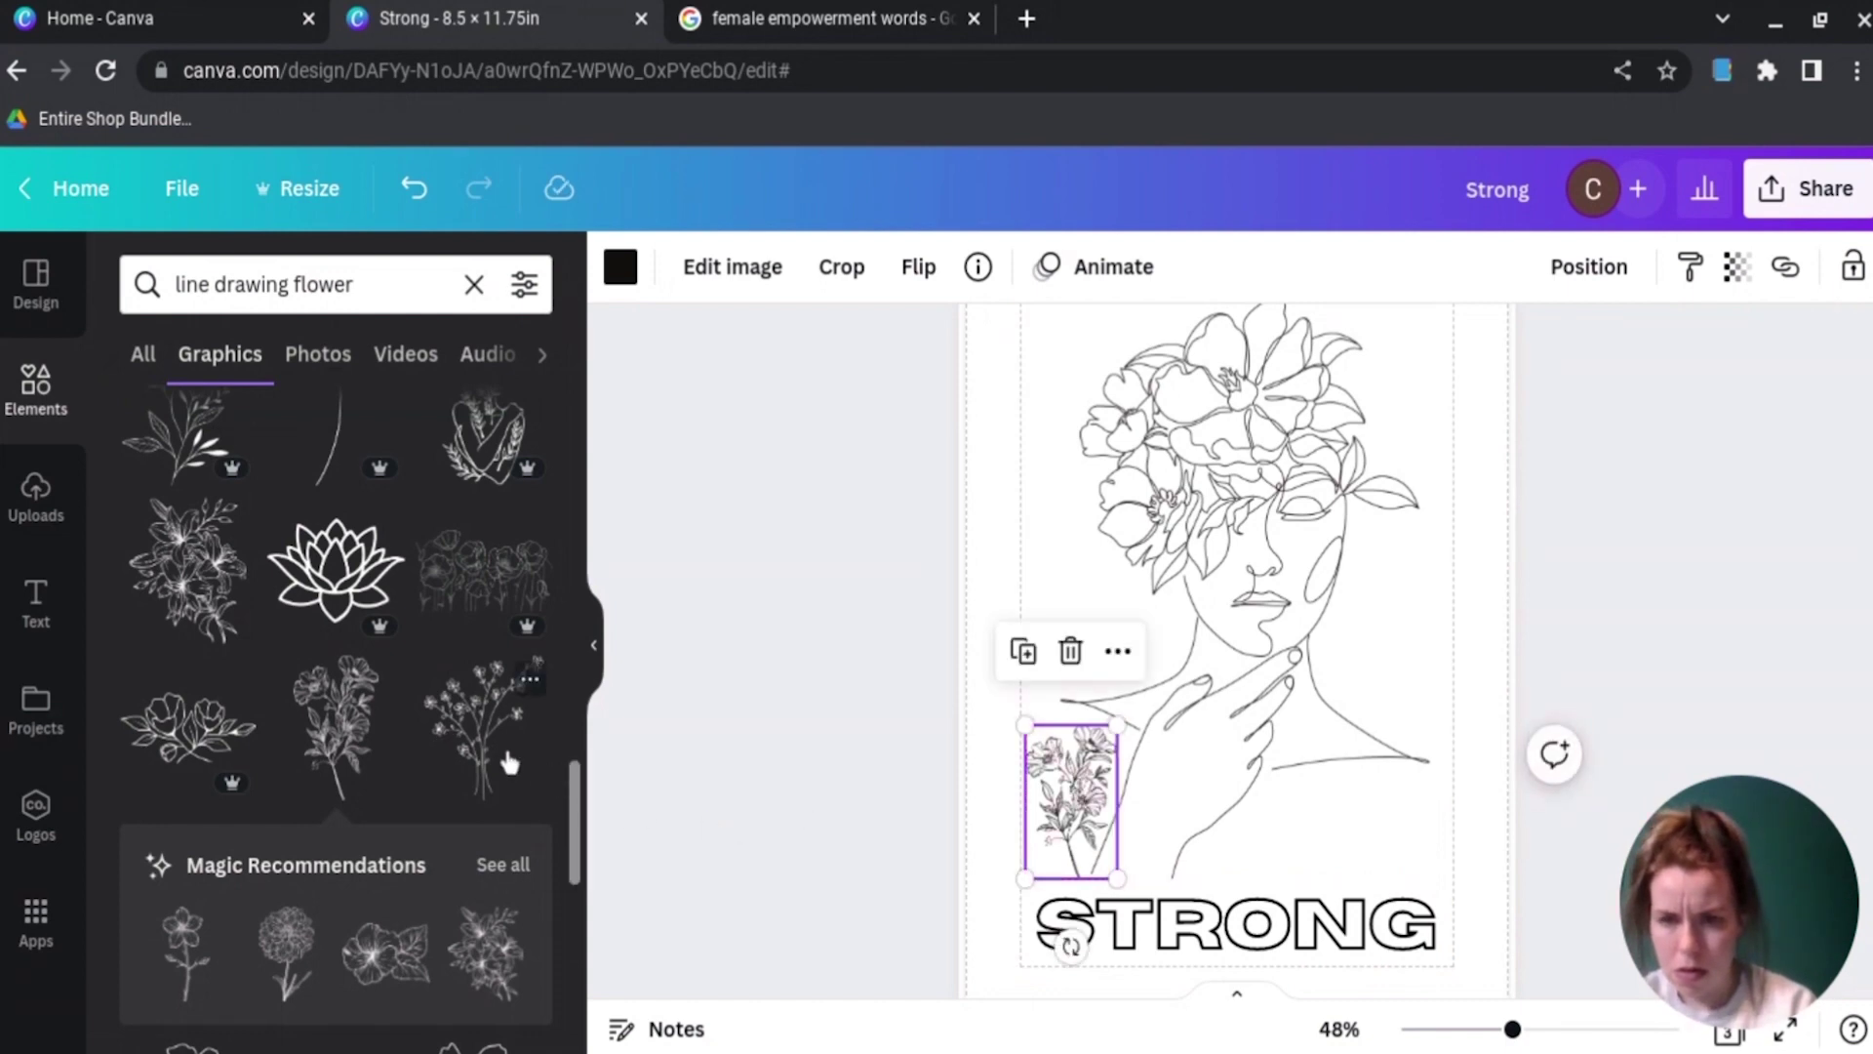
Step: Add the sprig of small blossoms to page 1, shrink it and place it below the hand, just above the middle of STRONG
click(510, 763)
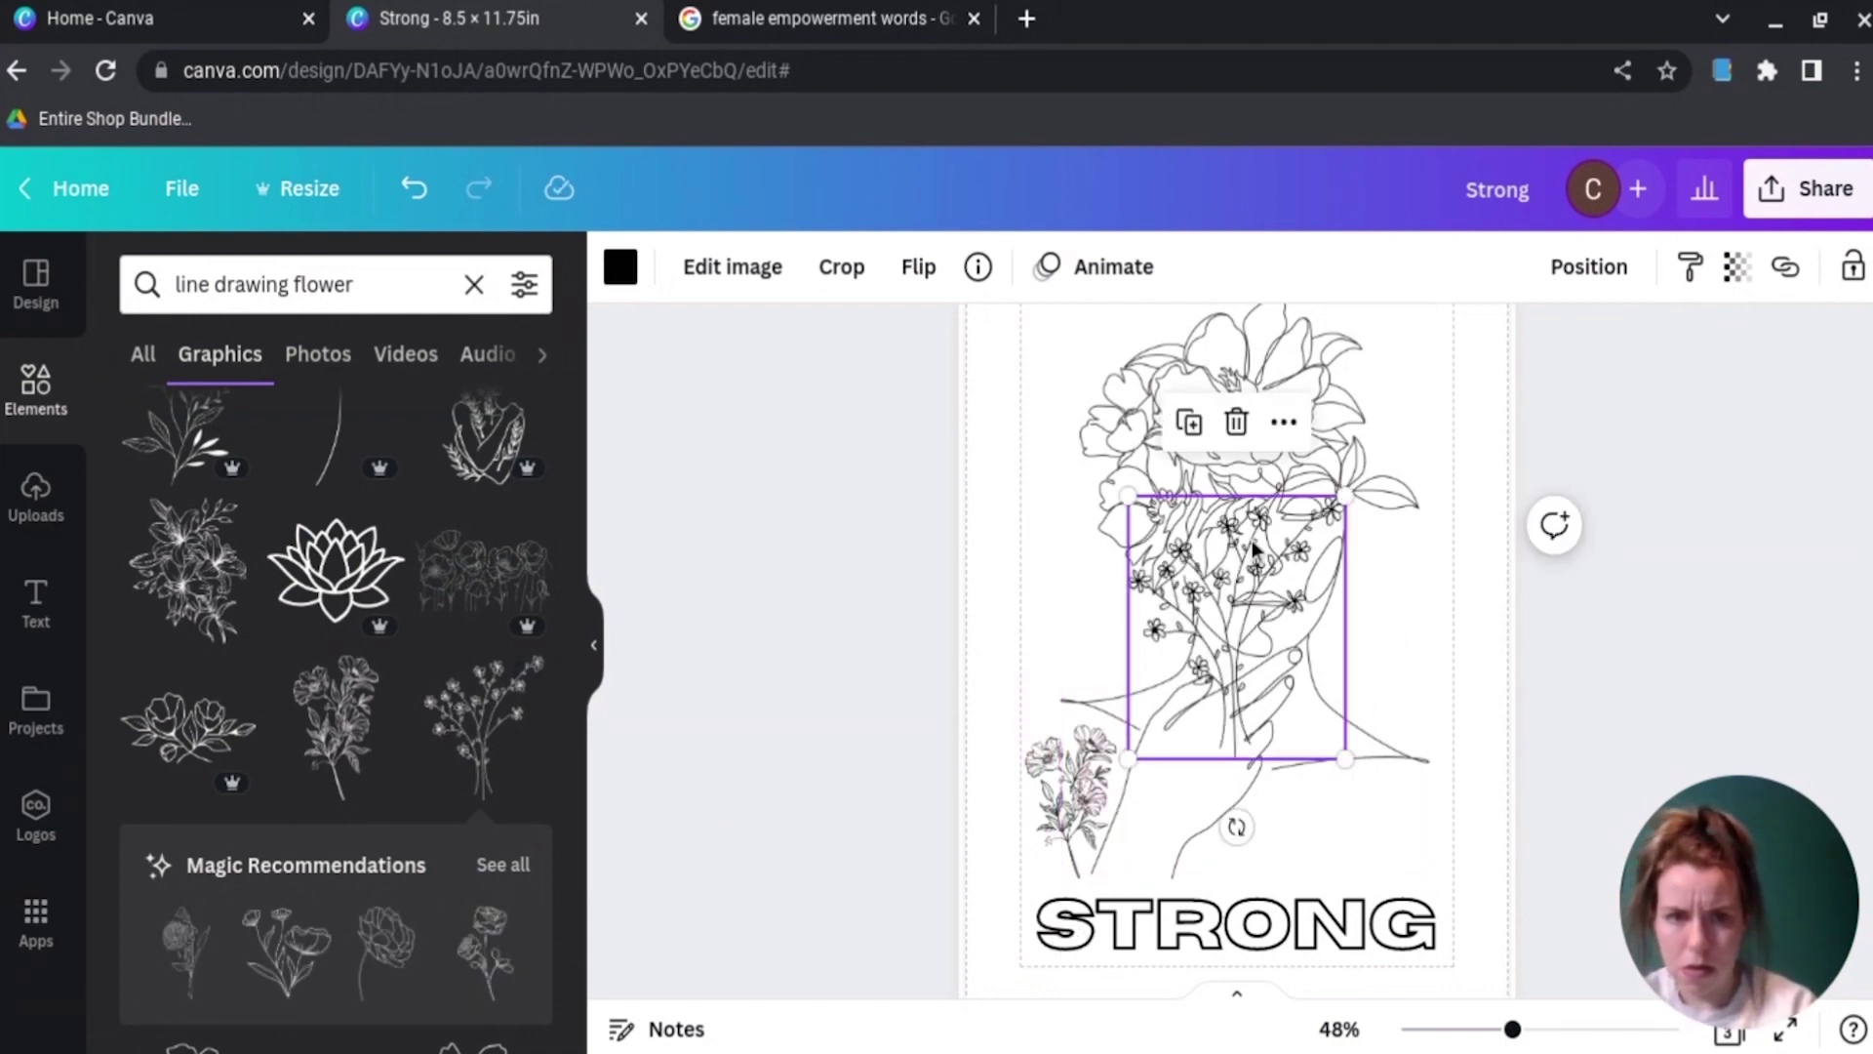
drag(1126, 495, 1255, 651)
drag(1295, 739, 1267, 907)
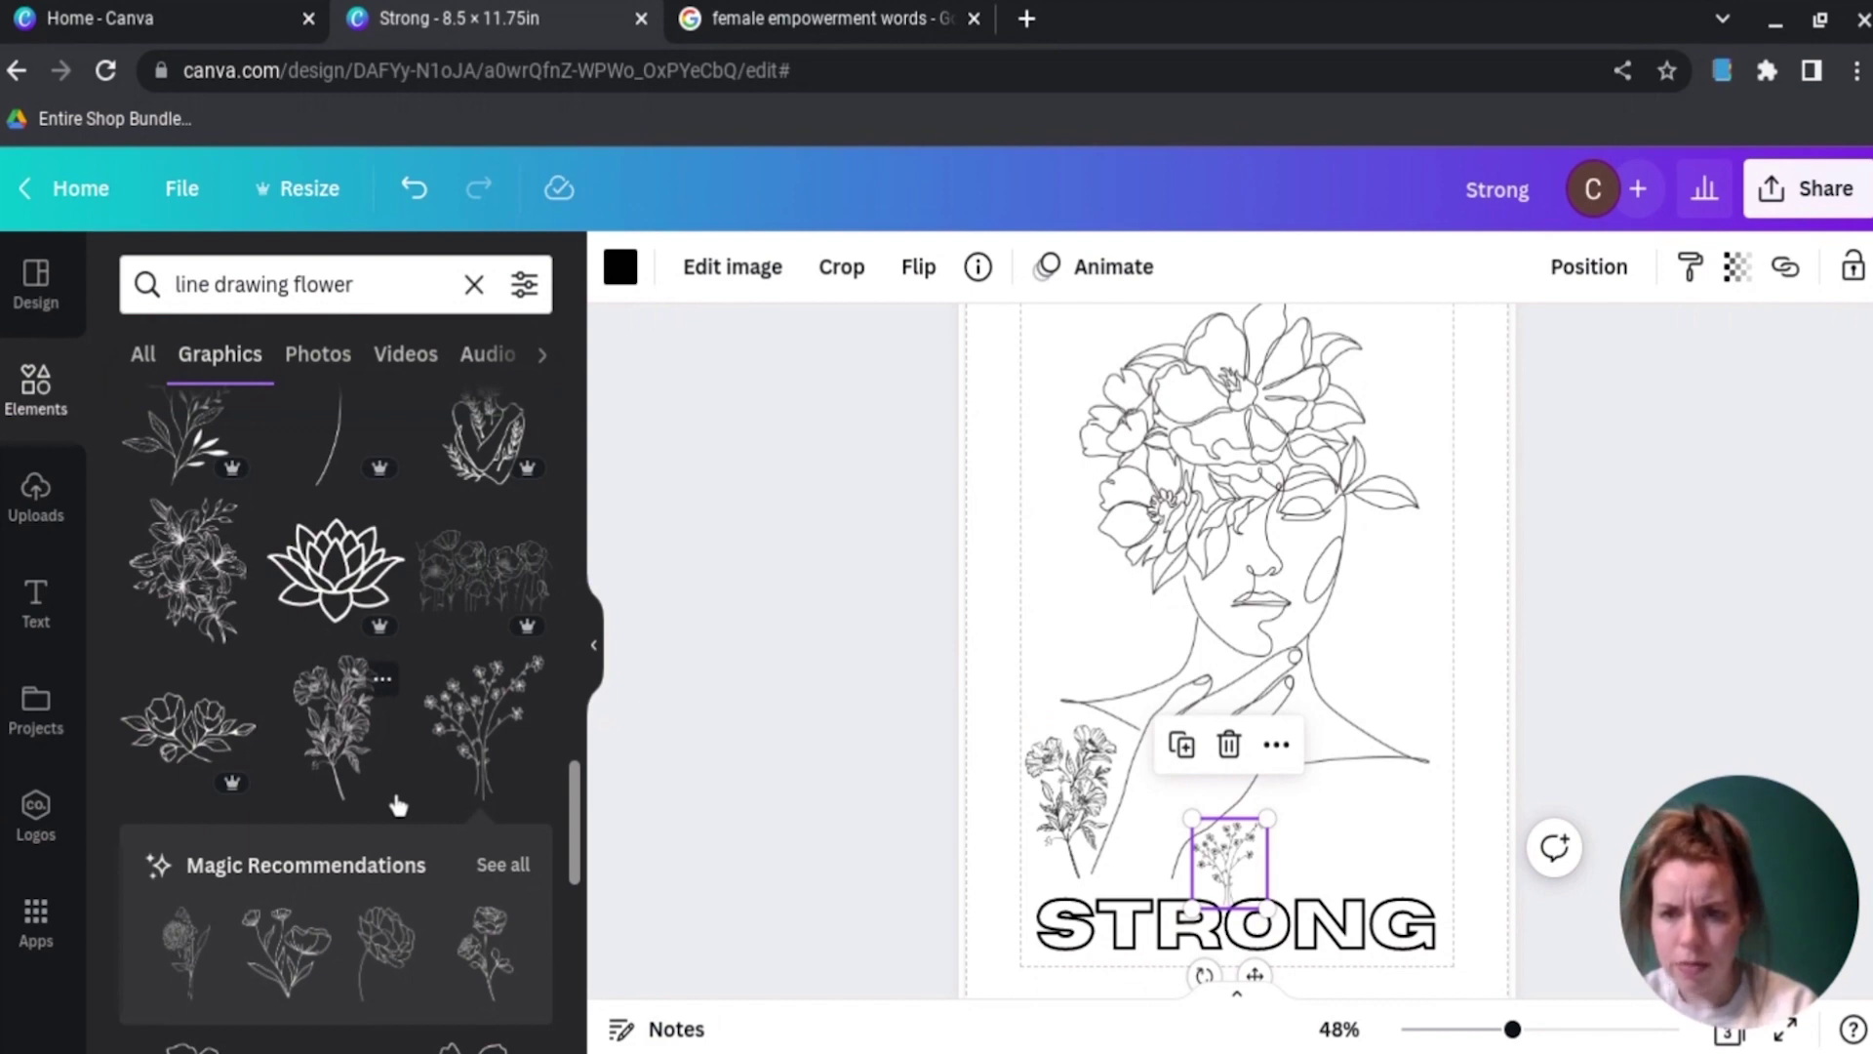
Step: Add the recommended three-bloom poppy stem to page 1, shrink it and place it above the N of STRONG
click(281, 987)
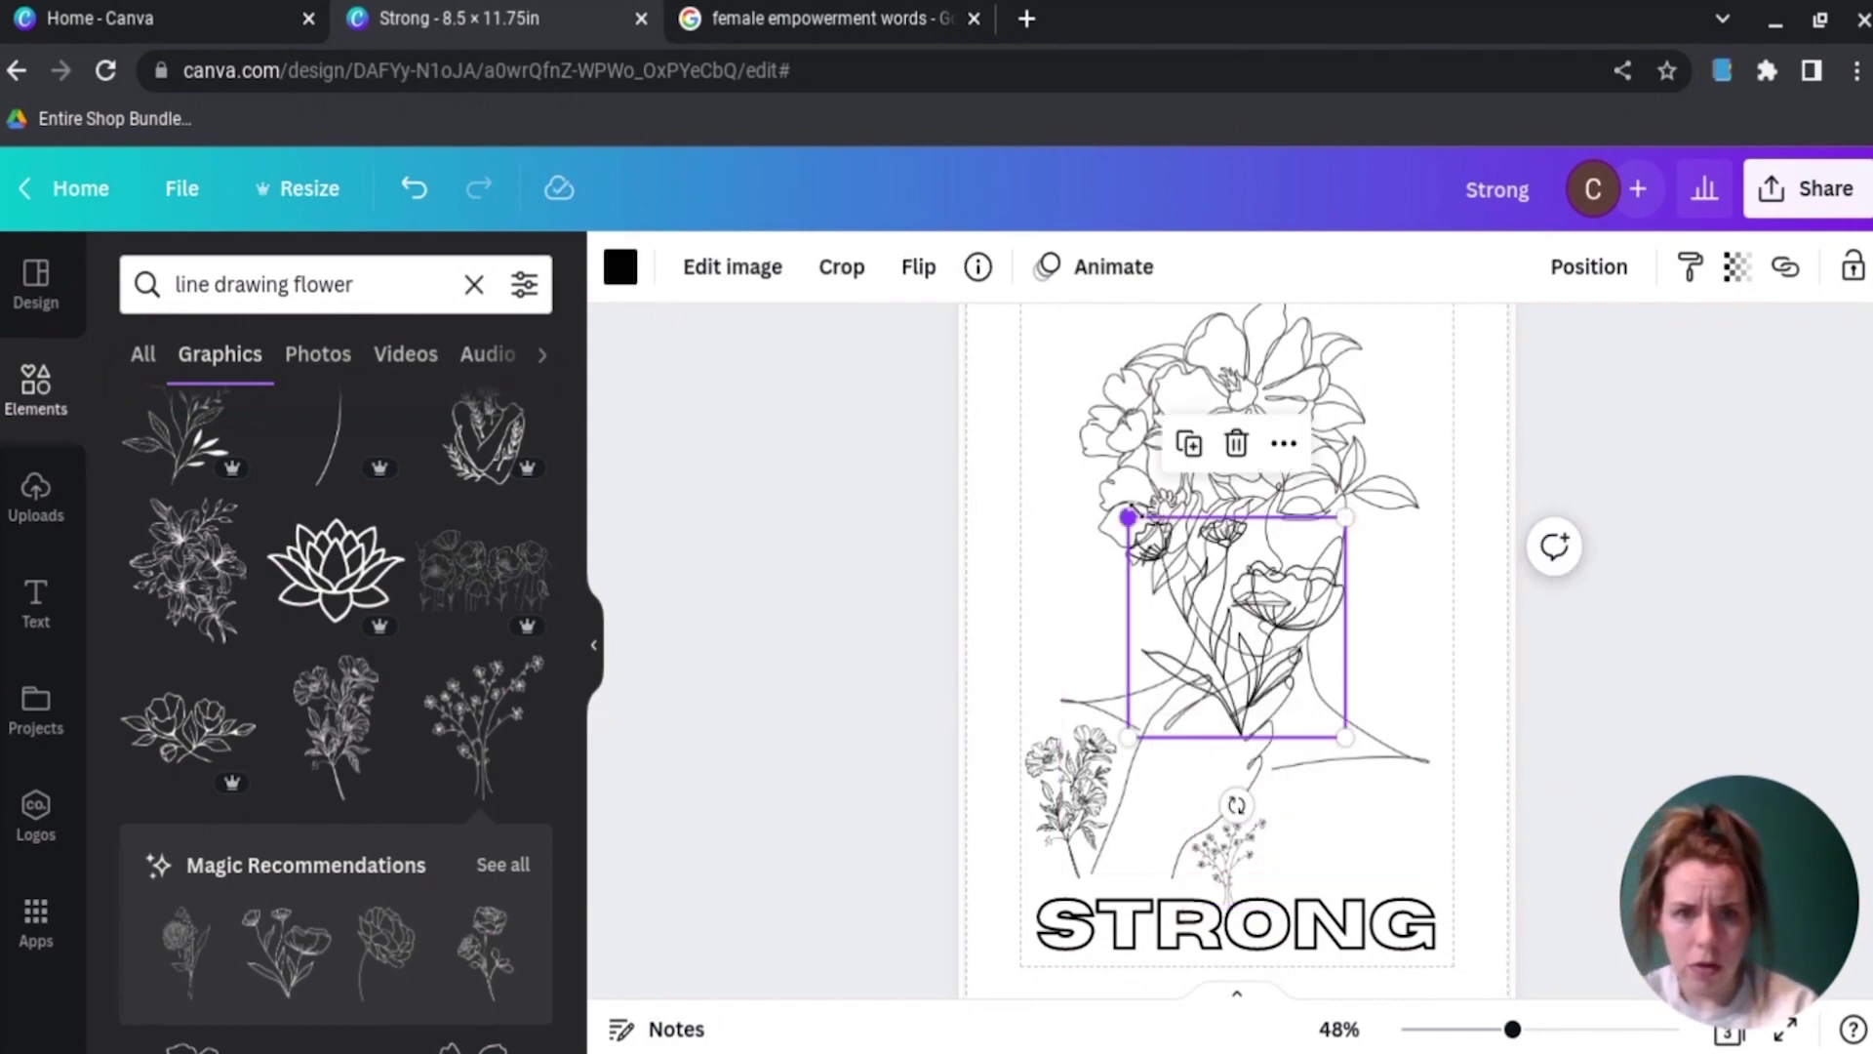
drag(1128, 517, 1223, 612)
drag(1300, 717, 1335, 872)
click(844, 775)
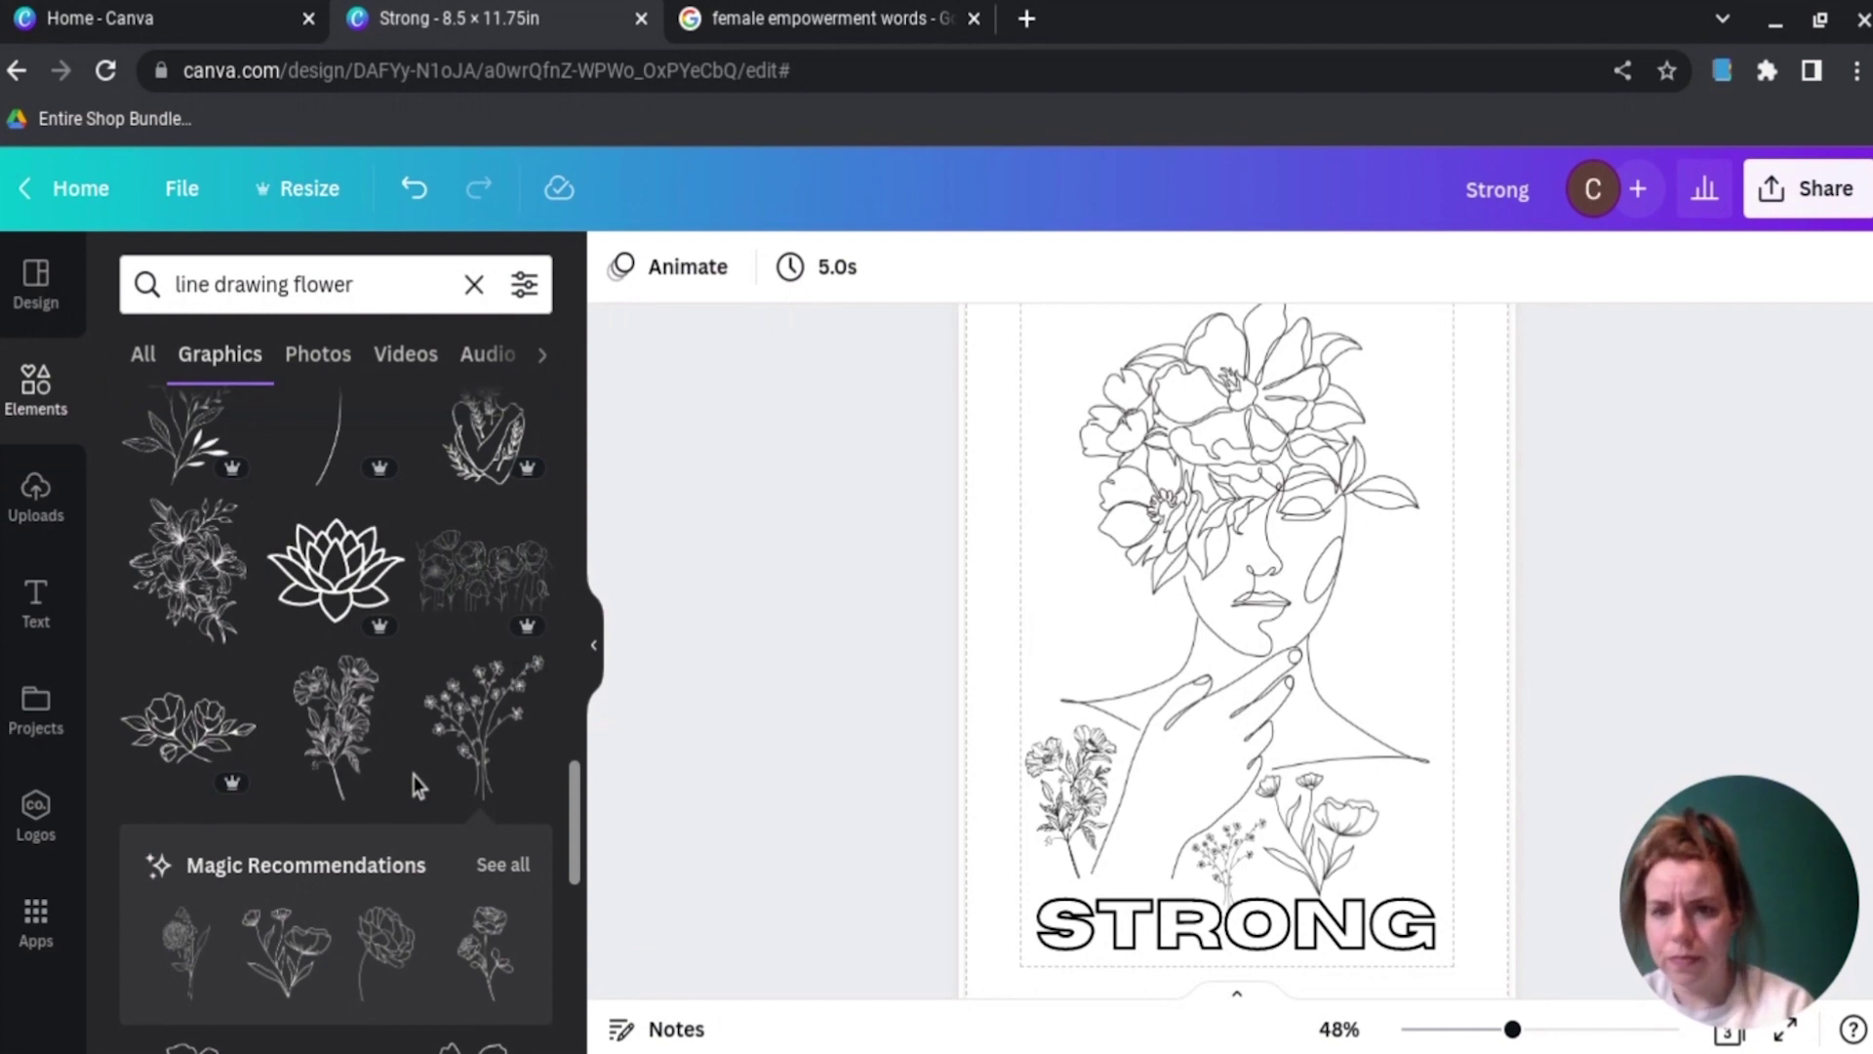
Step: Add the recommended rose stem to page 1, shrink it and place it beside the poppies, above the G of STRONG
click(478, 966)
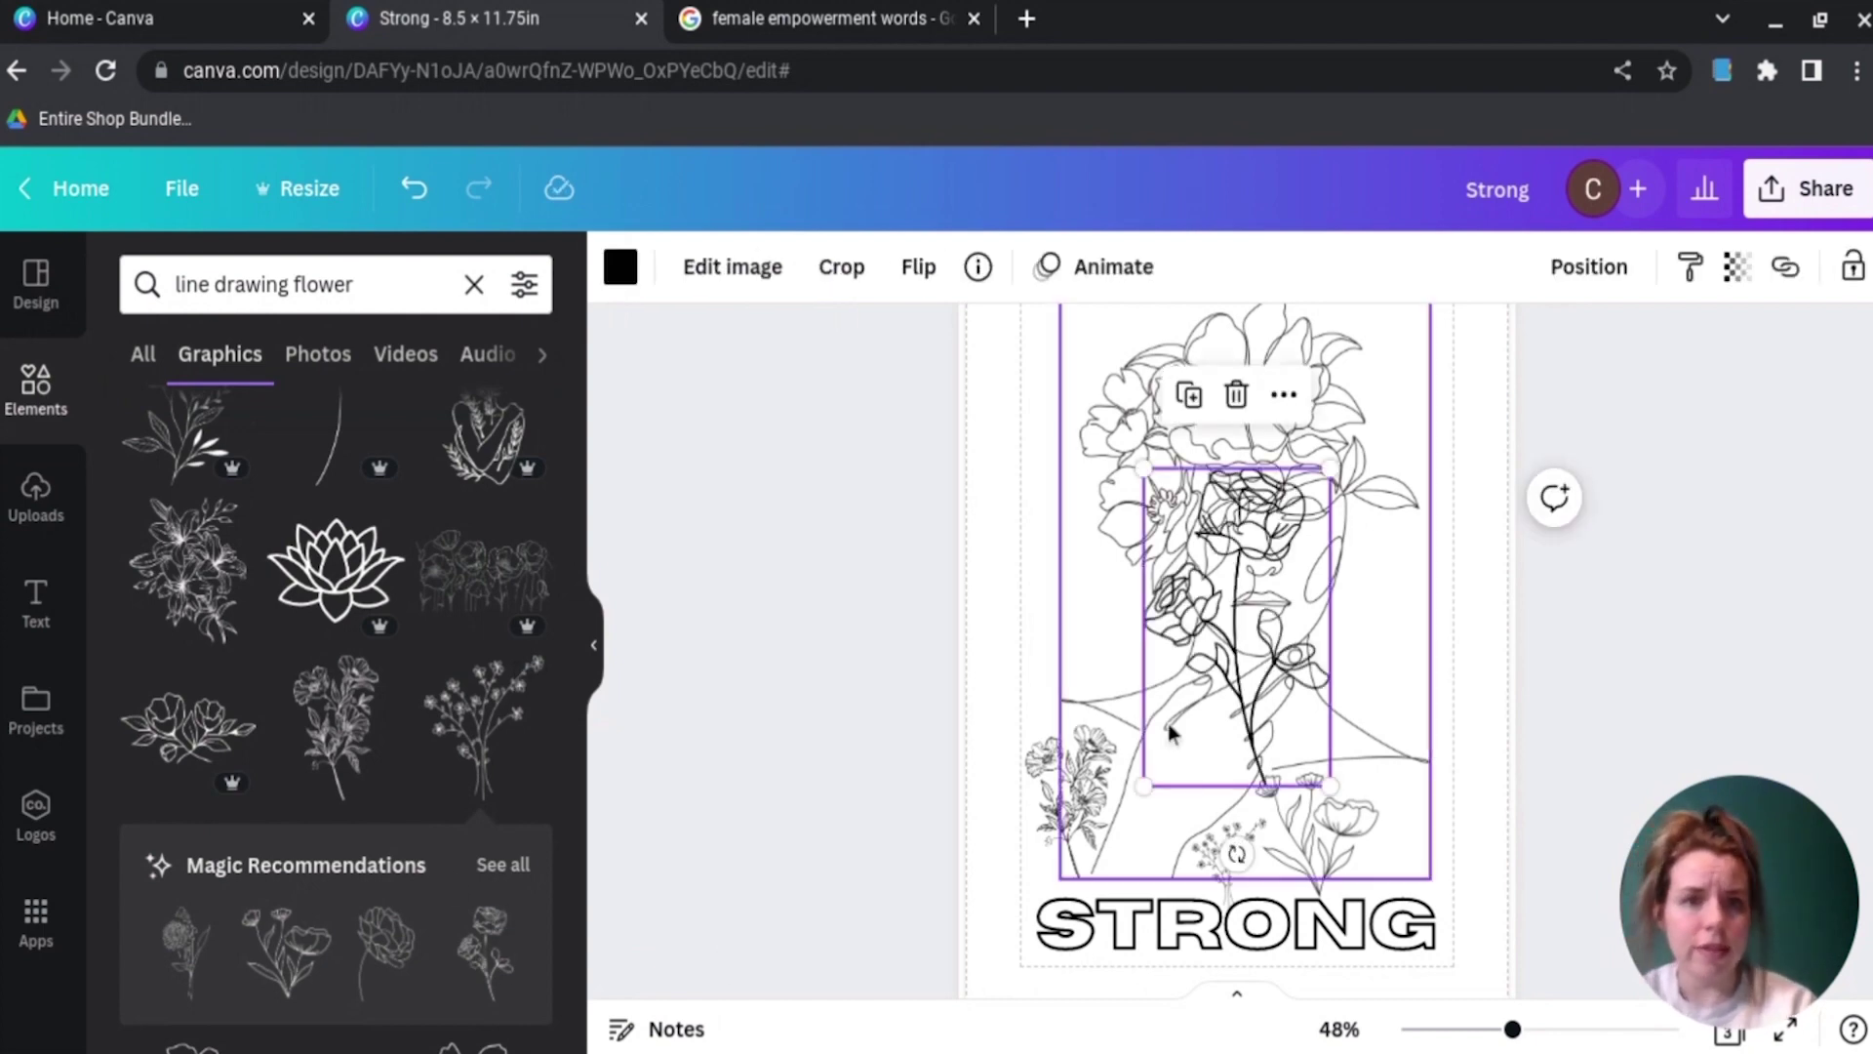
drag(1334, 468, 1237, 629)
drag(1196, 717, 1393, 845)
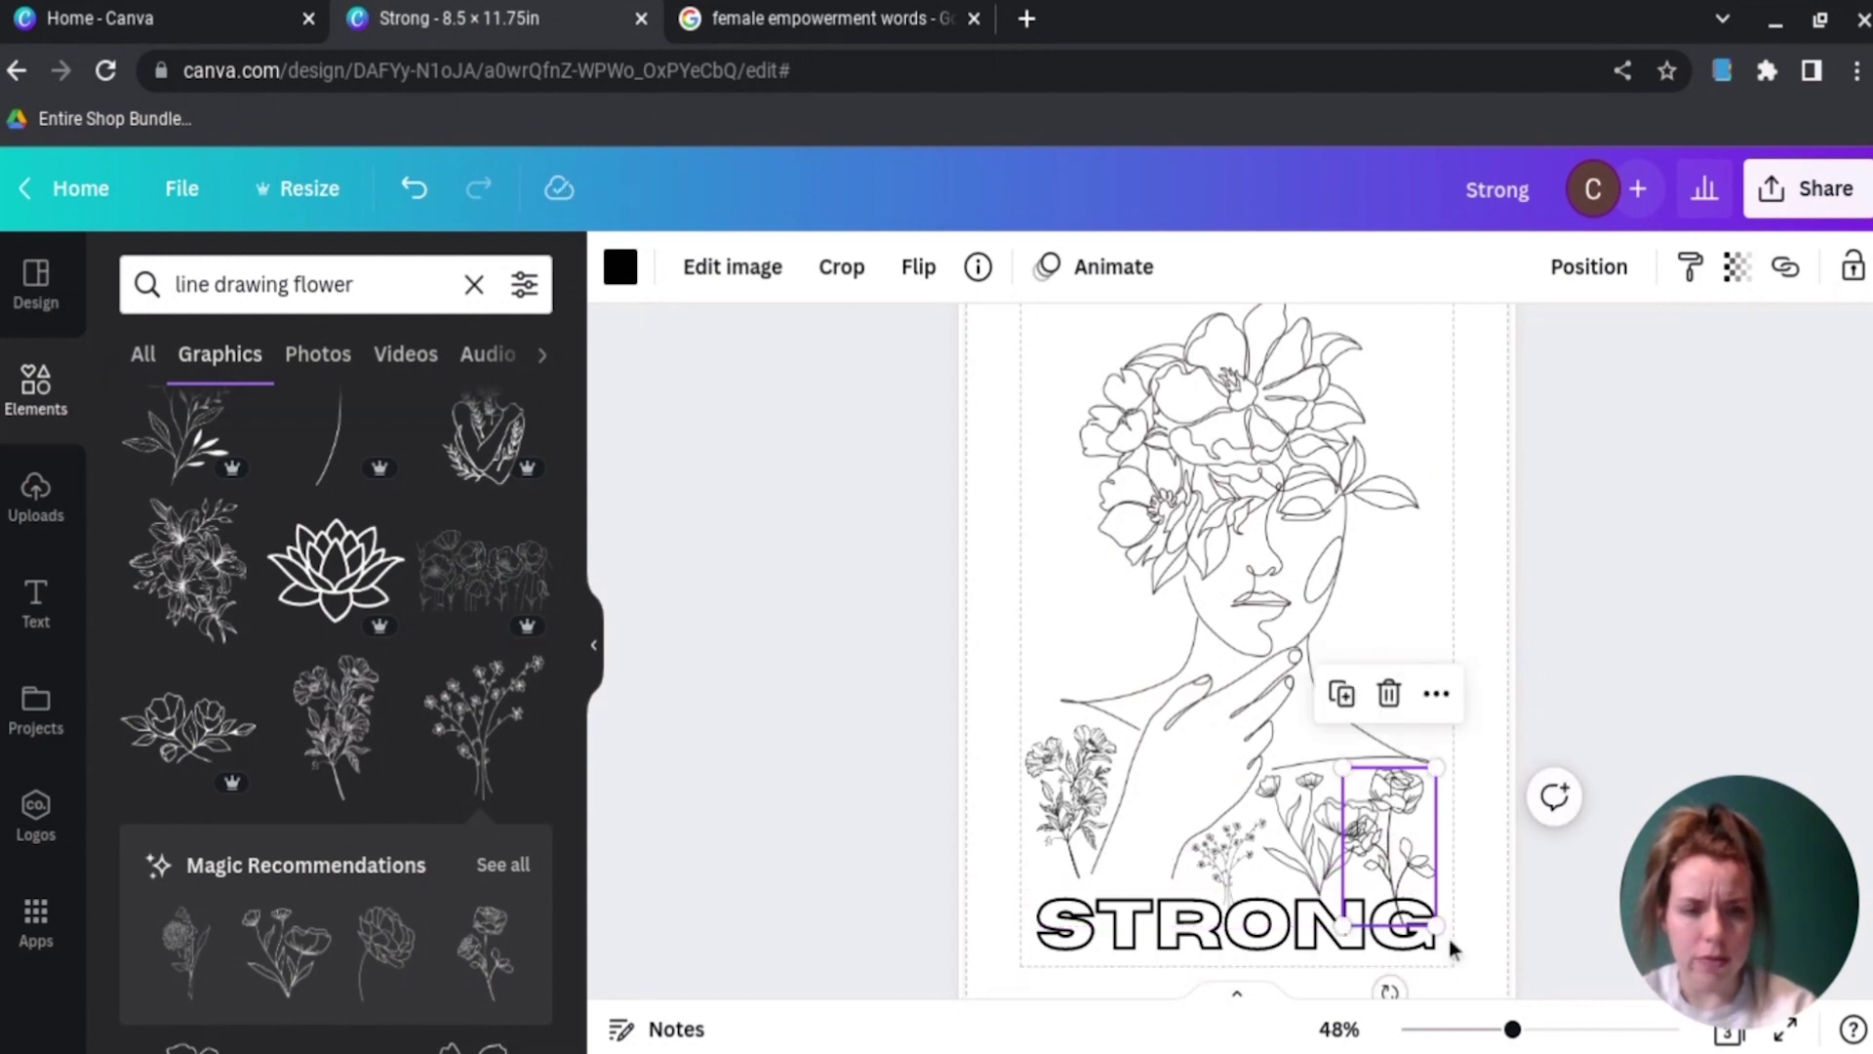
drag(1434, 925, 1426, 907)
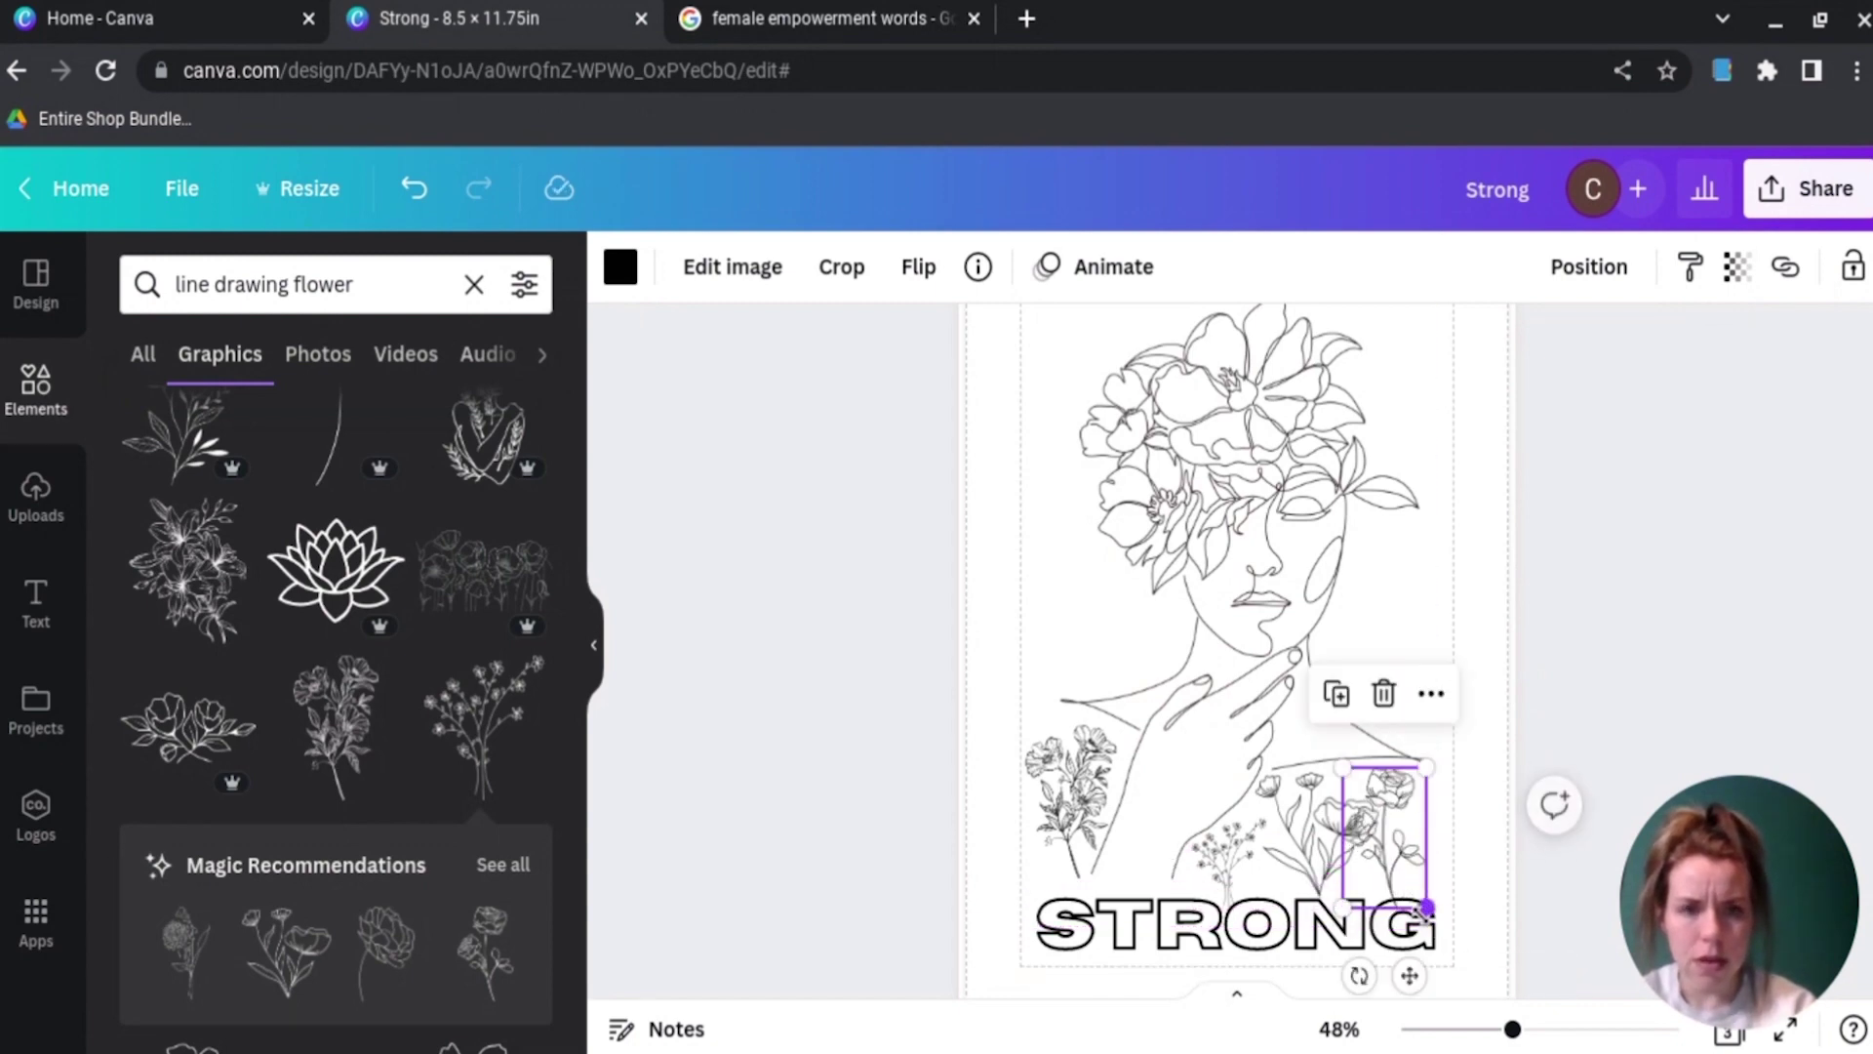
Step: Flip the rose stem horizontally and fit it beside the poppies, slightly smaller and sitting just above the G of STRONG
click(922, 273)
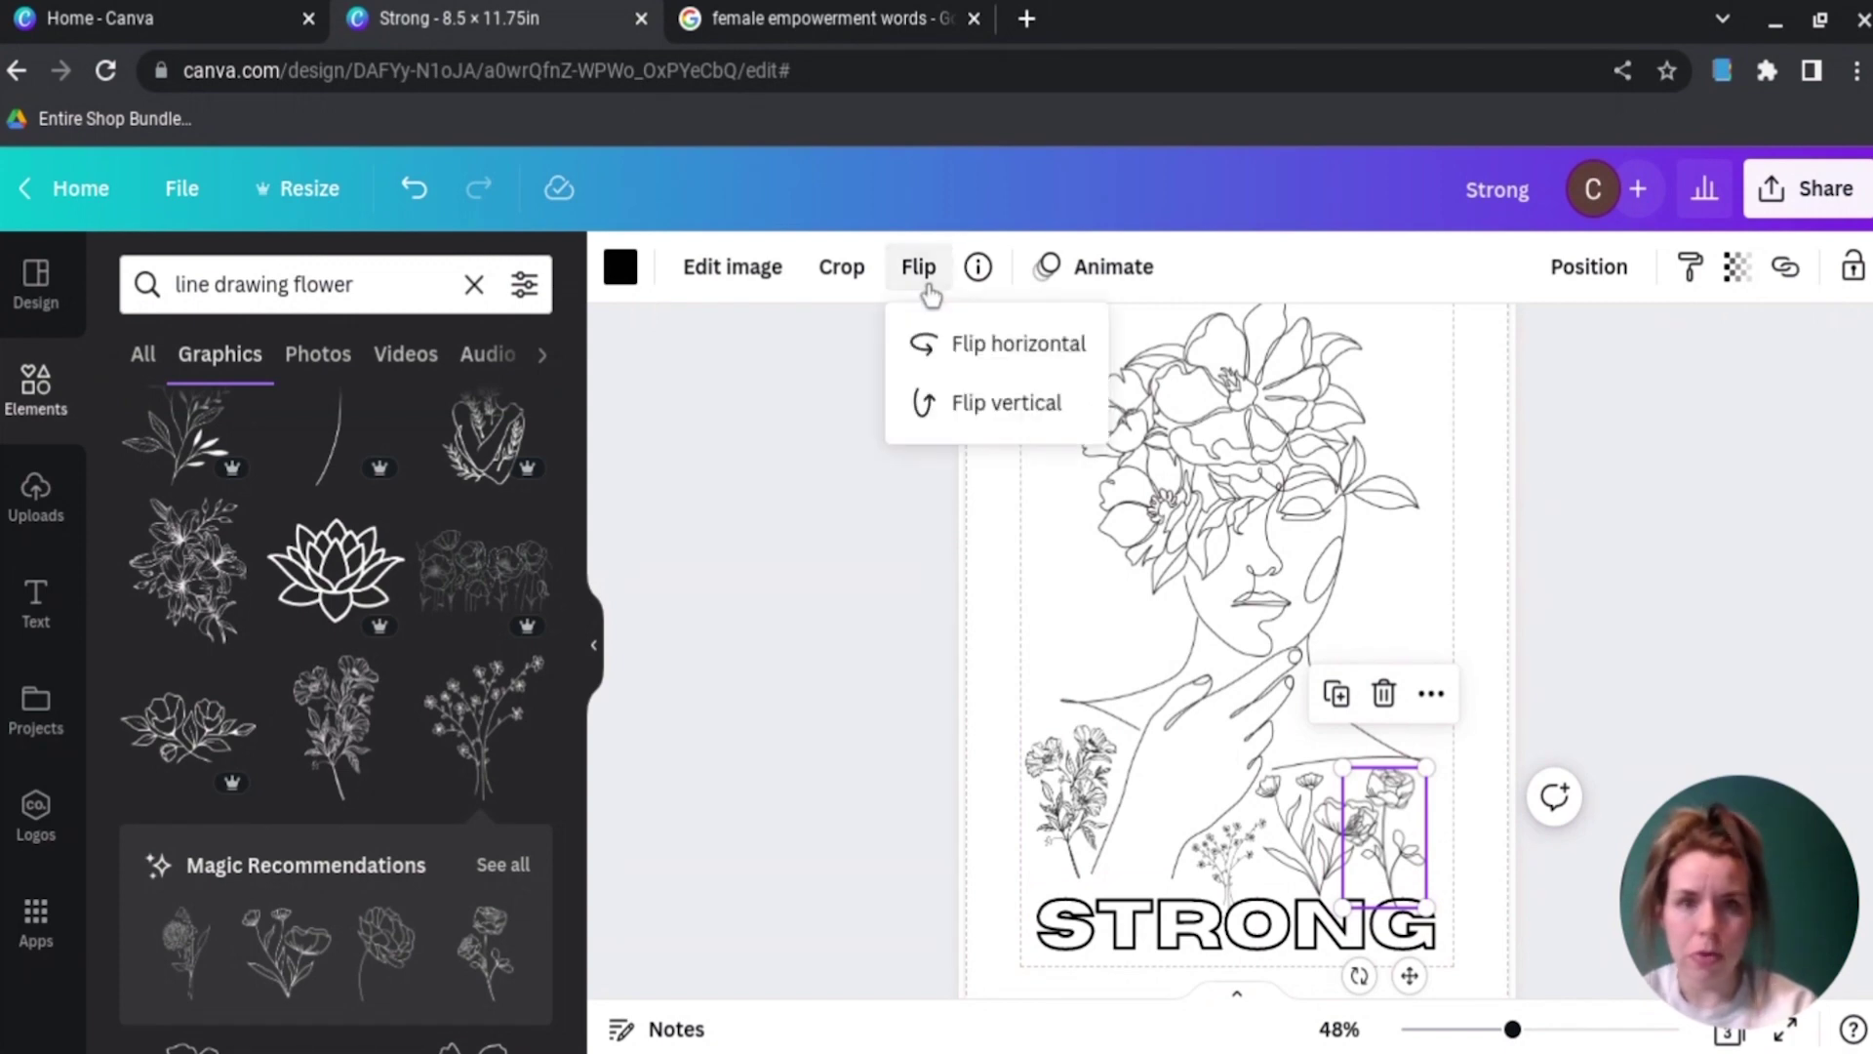
click(970, 356)
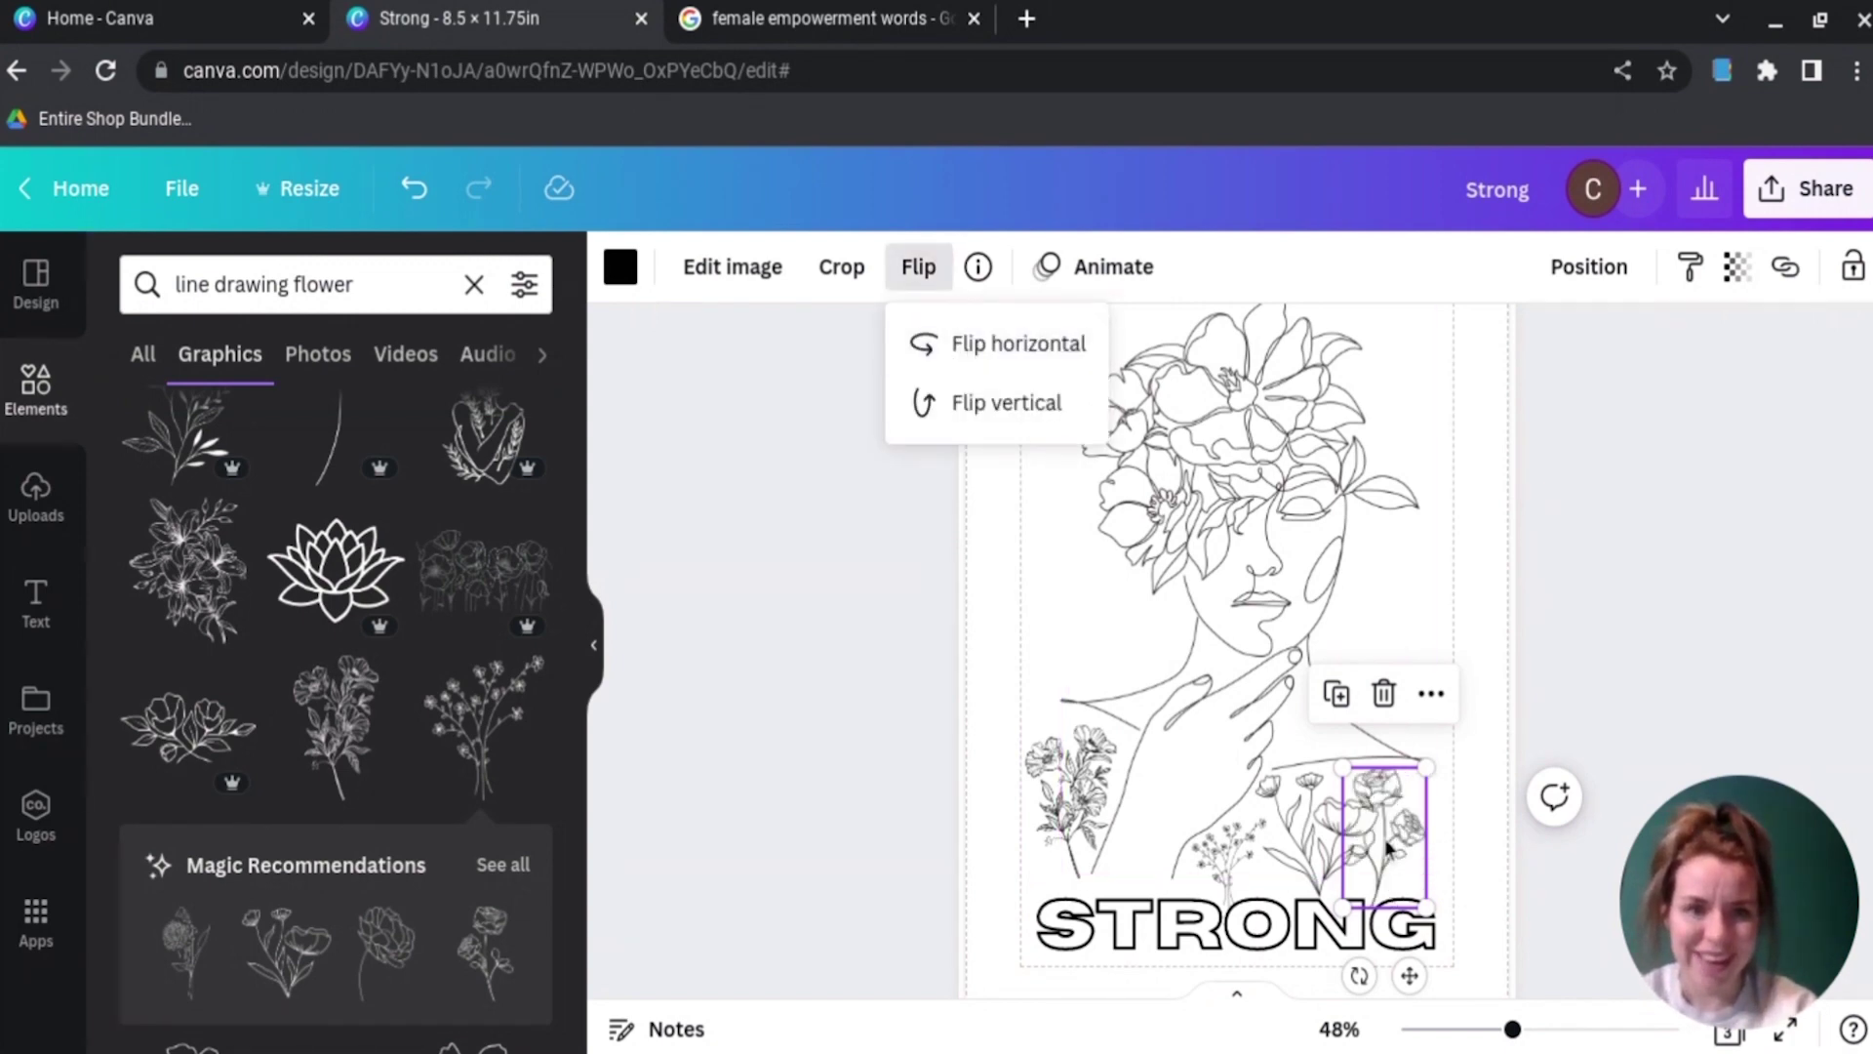
drag(1386, 849, 1402, 841)
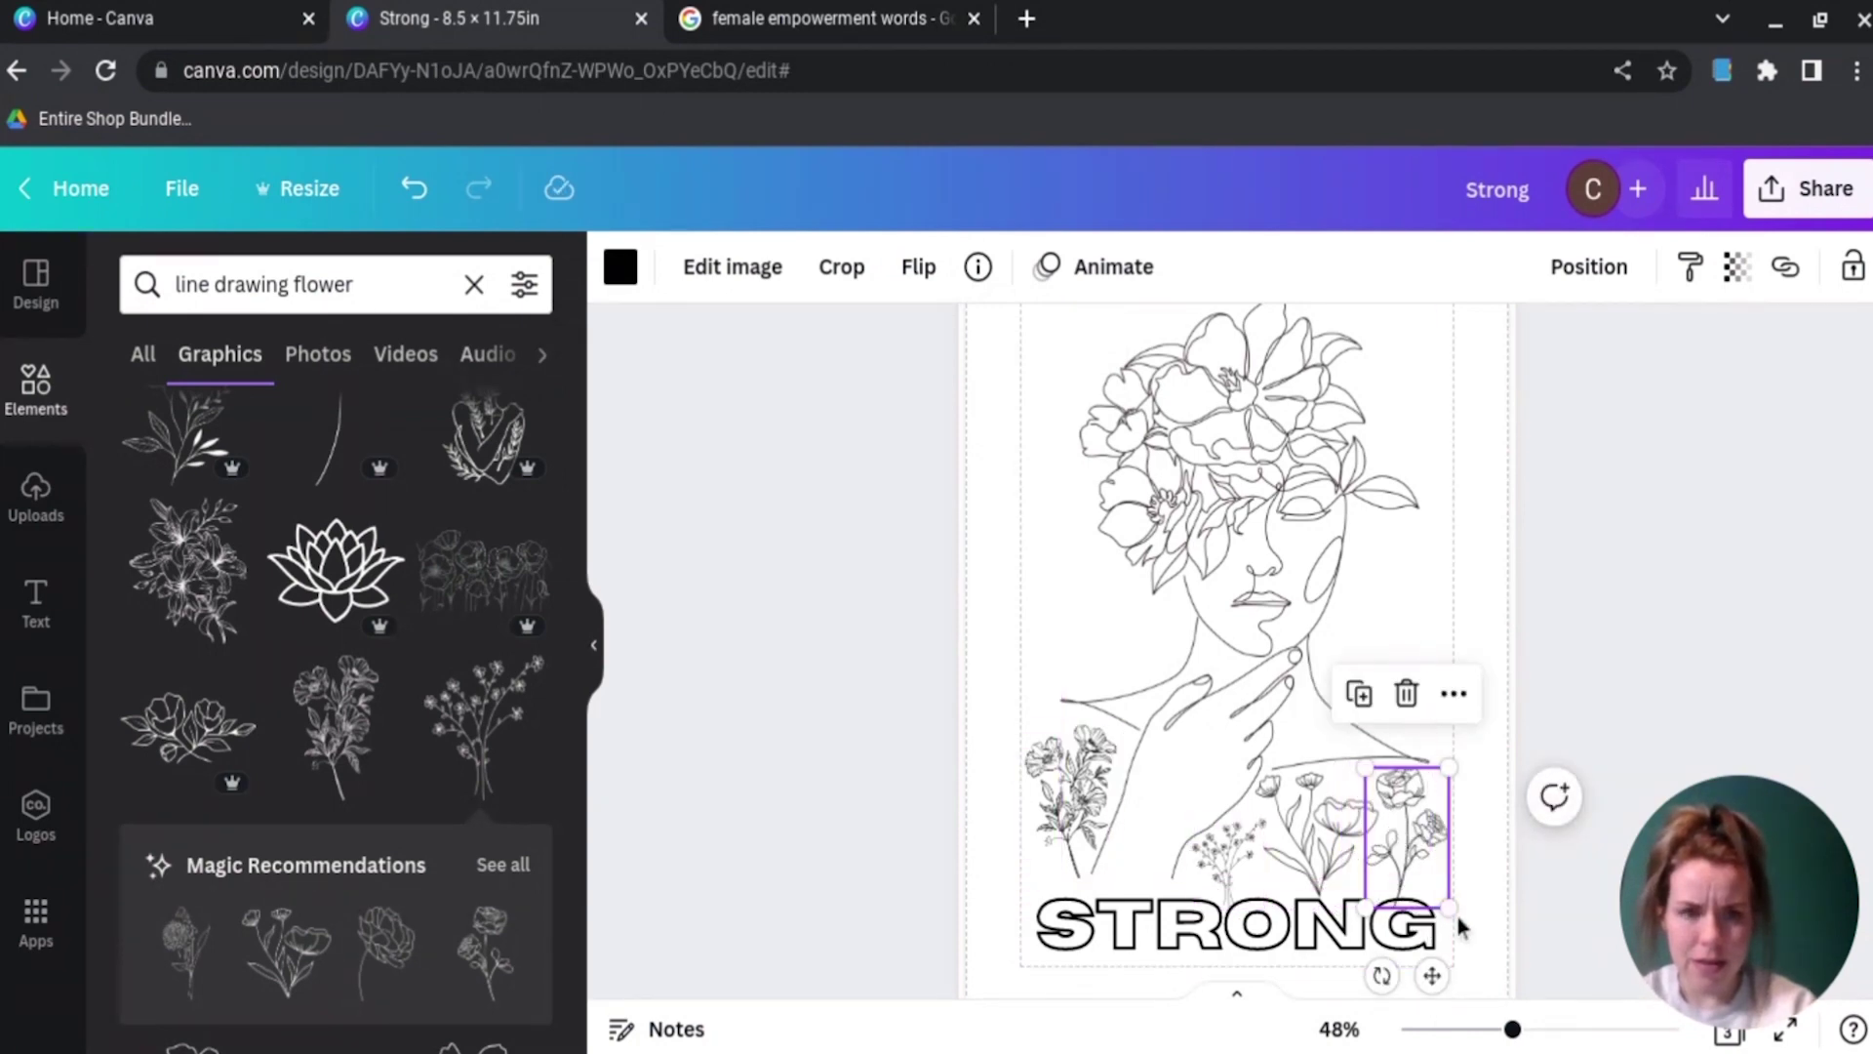
drag(1449, 907, 1442, 895)
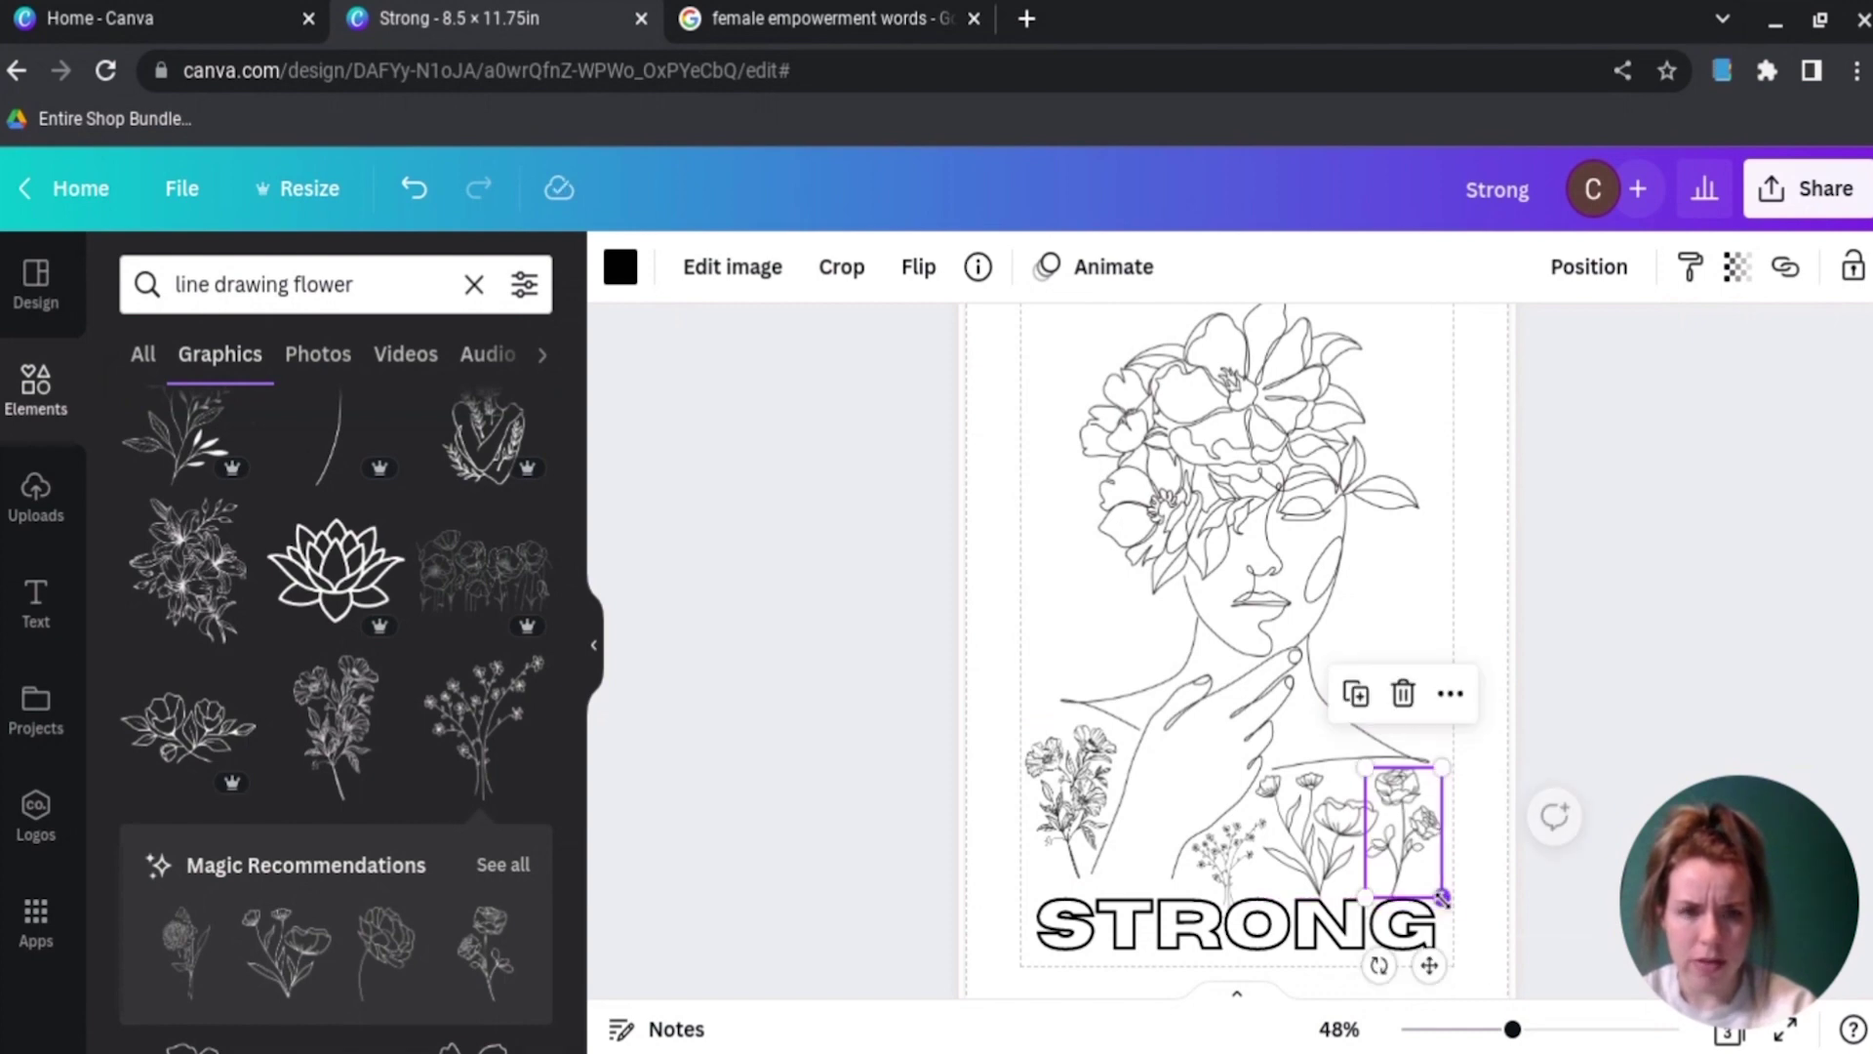
click(1491, 888)
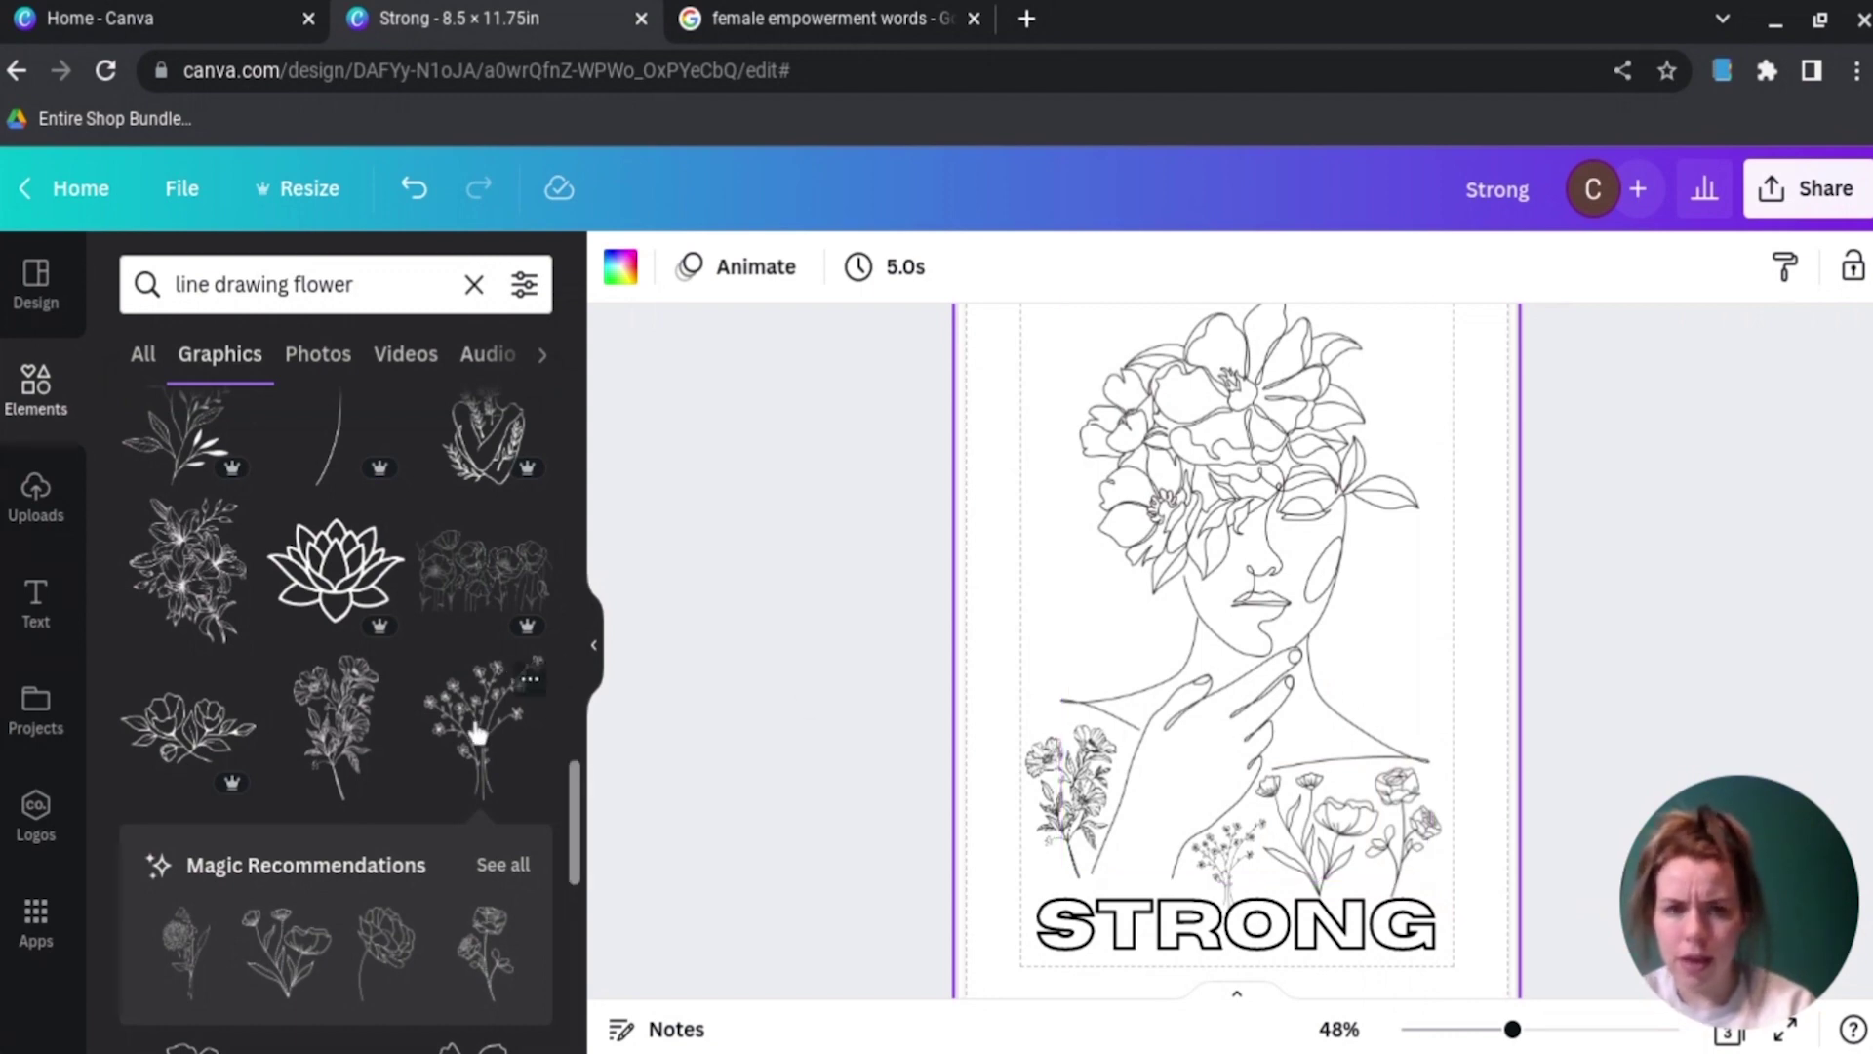
Step: Go to the ASSERTIVE page and search the elements library's graphics for "line drawing"
scroll(477, 732, down, 5)
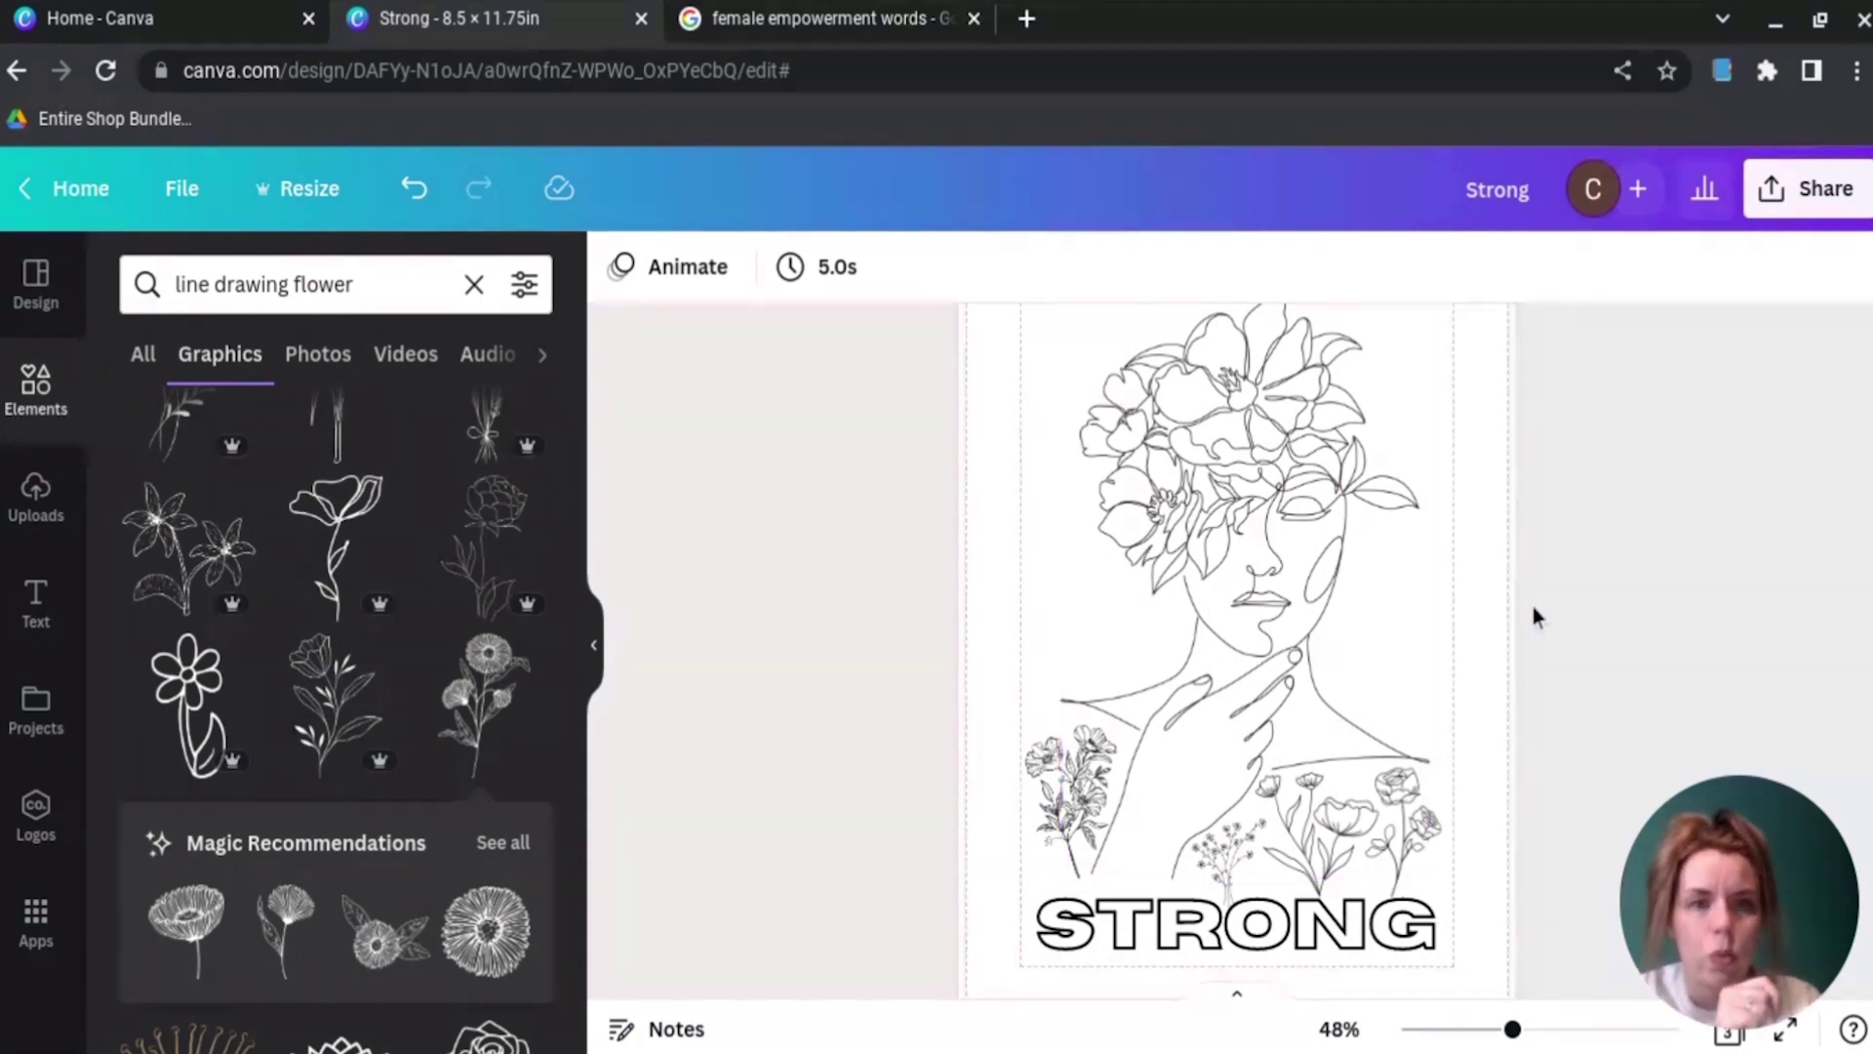
scroll(1531, 610, down, 8)
scroll(1534, 610, down, 1)
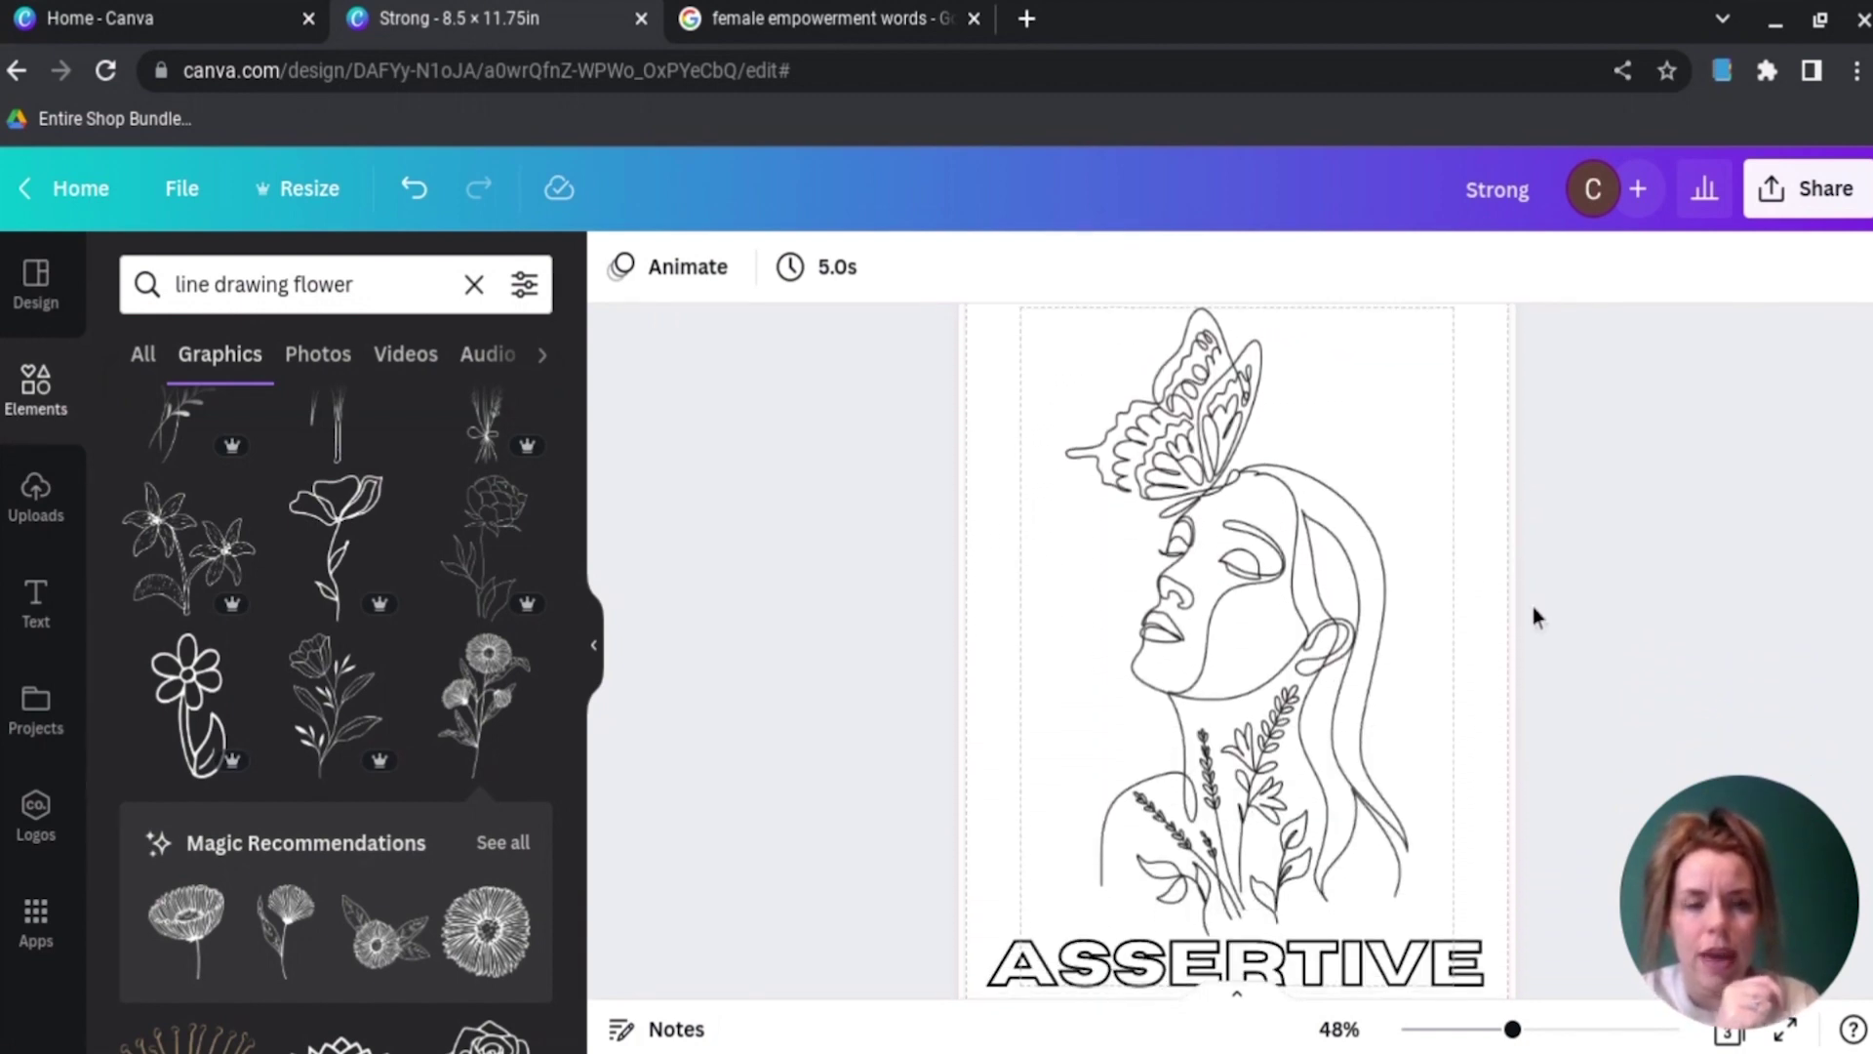
scroll(1533, 610, down, 2)
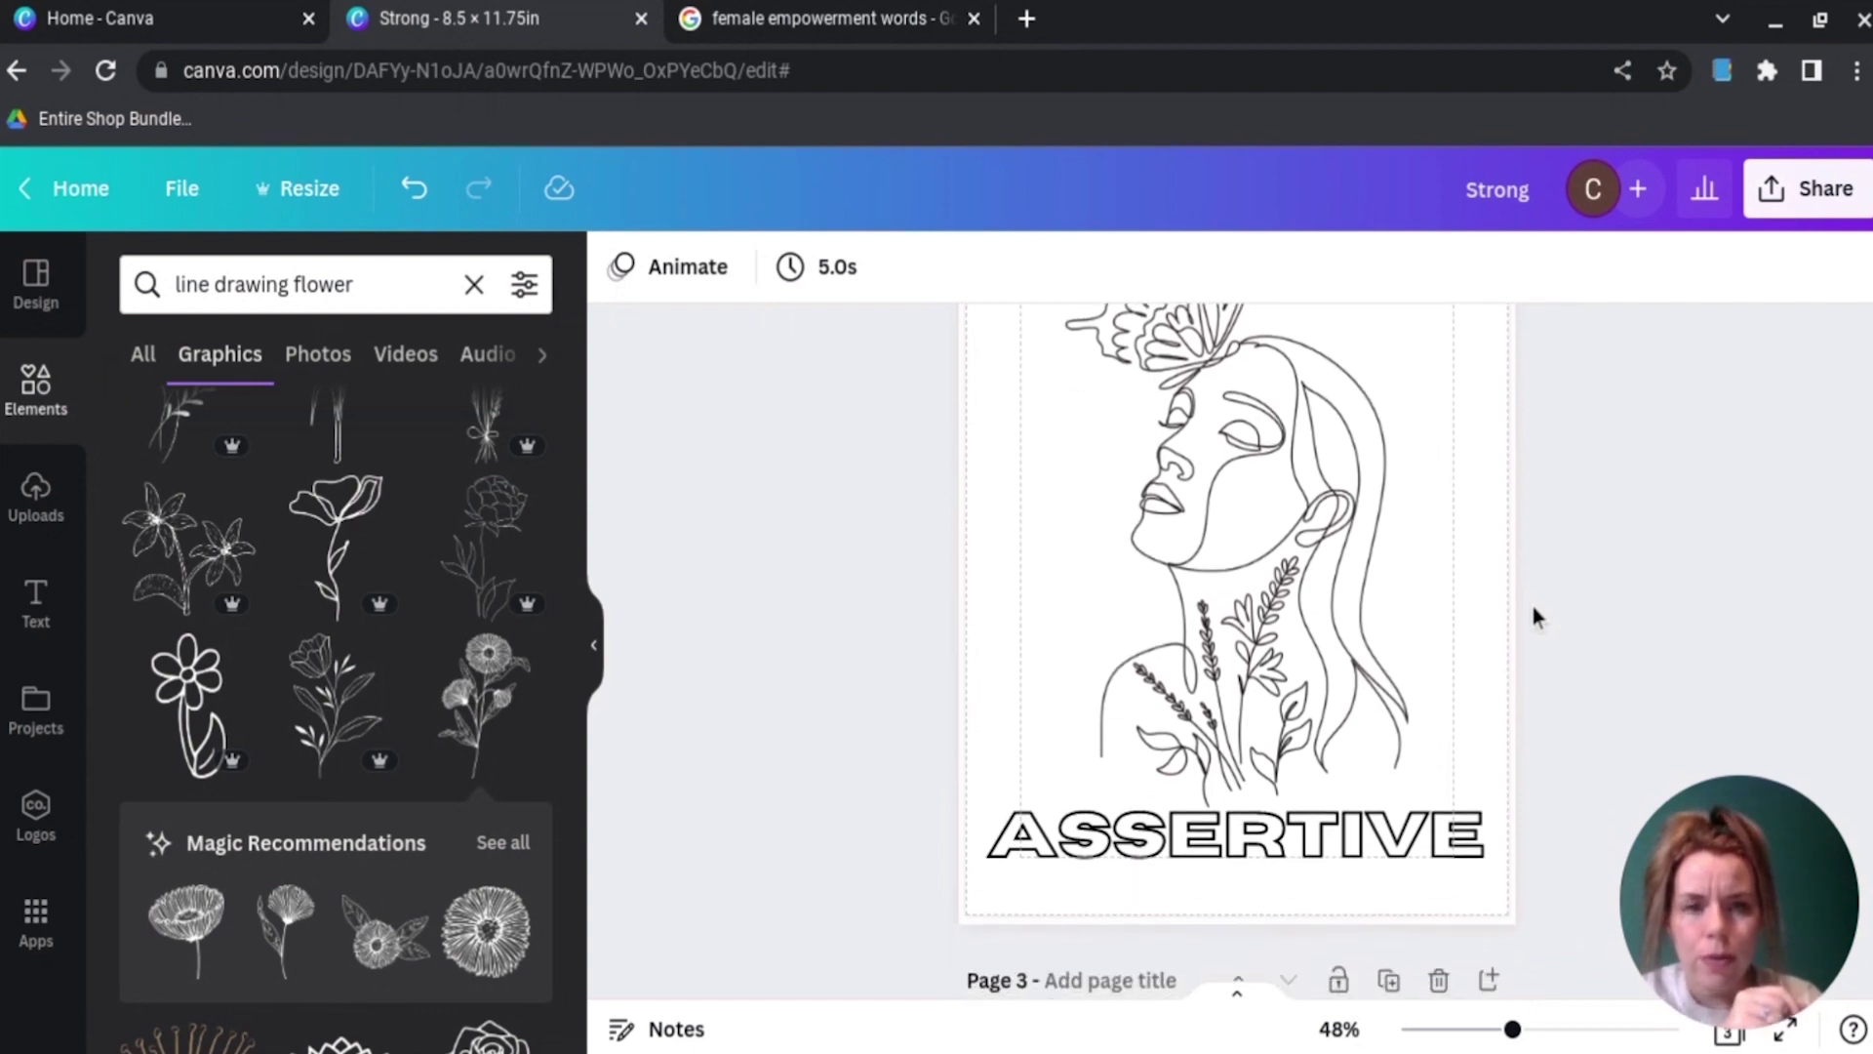
scroll(1532, 615, up, 1)
scroll(1534, 615, up, 2)
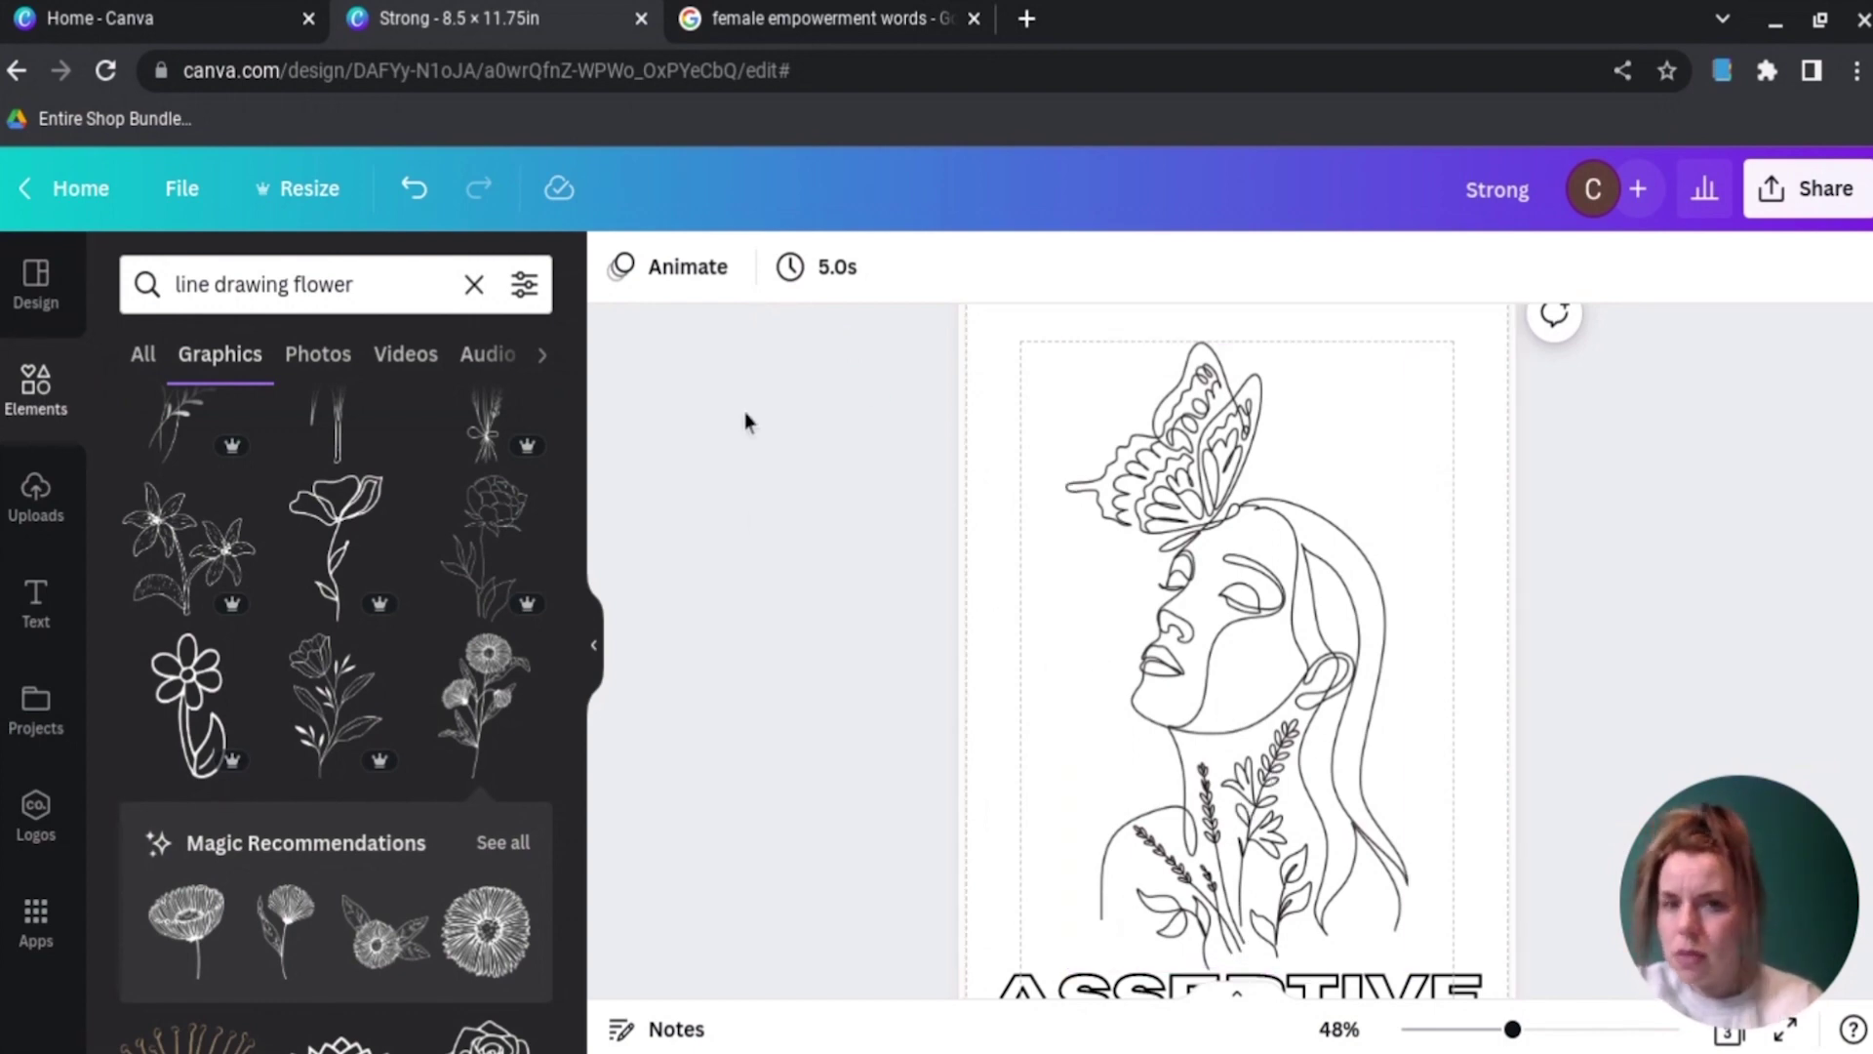
click(414, 290)
drag(414, 290, 286, 285)
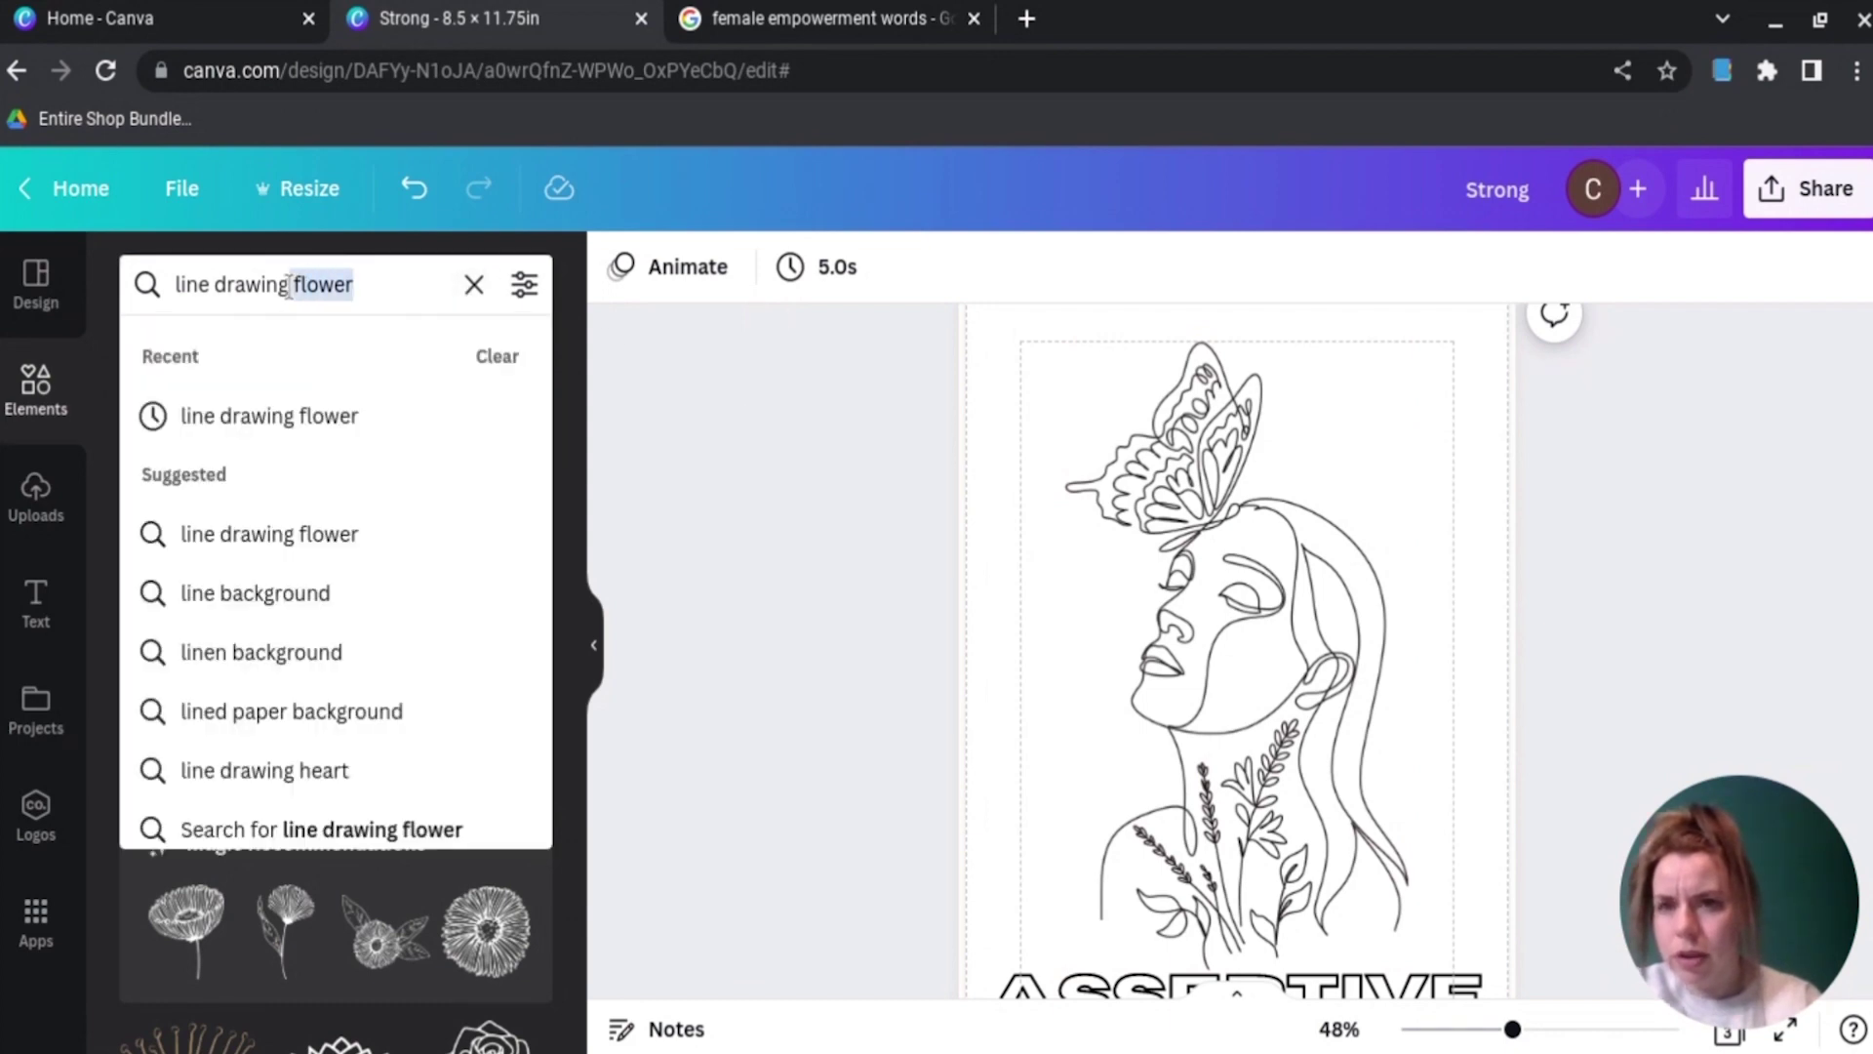
key(BackSpace)
click(322, 829)
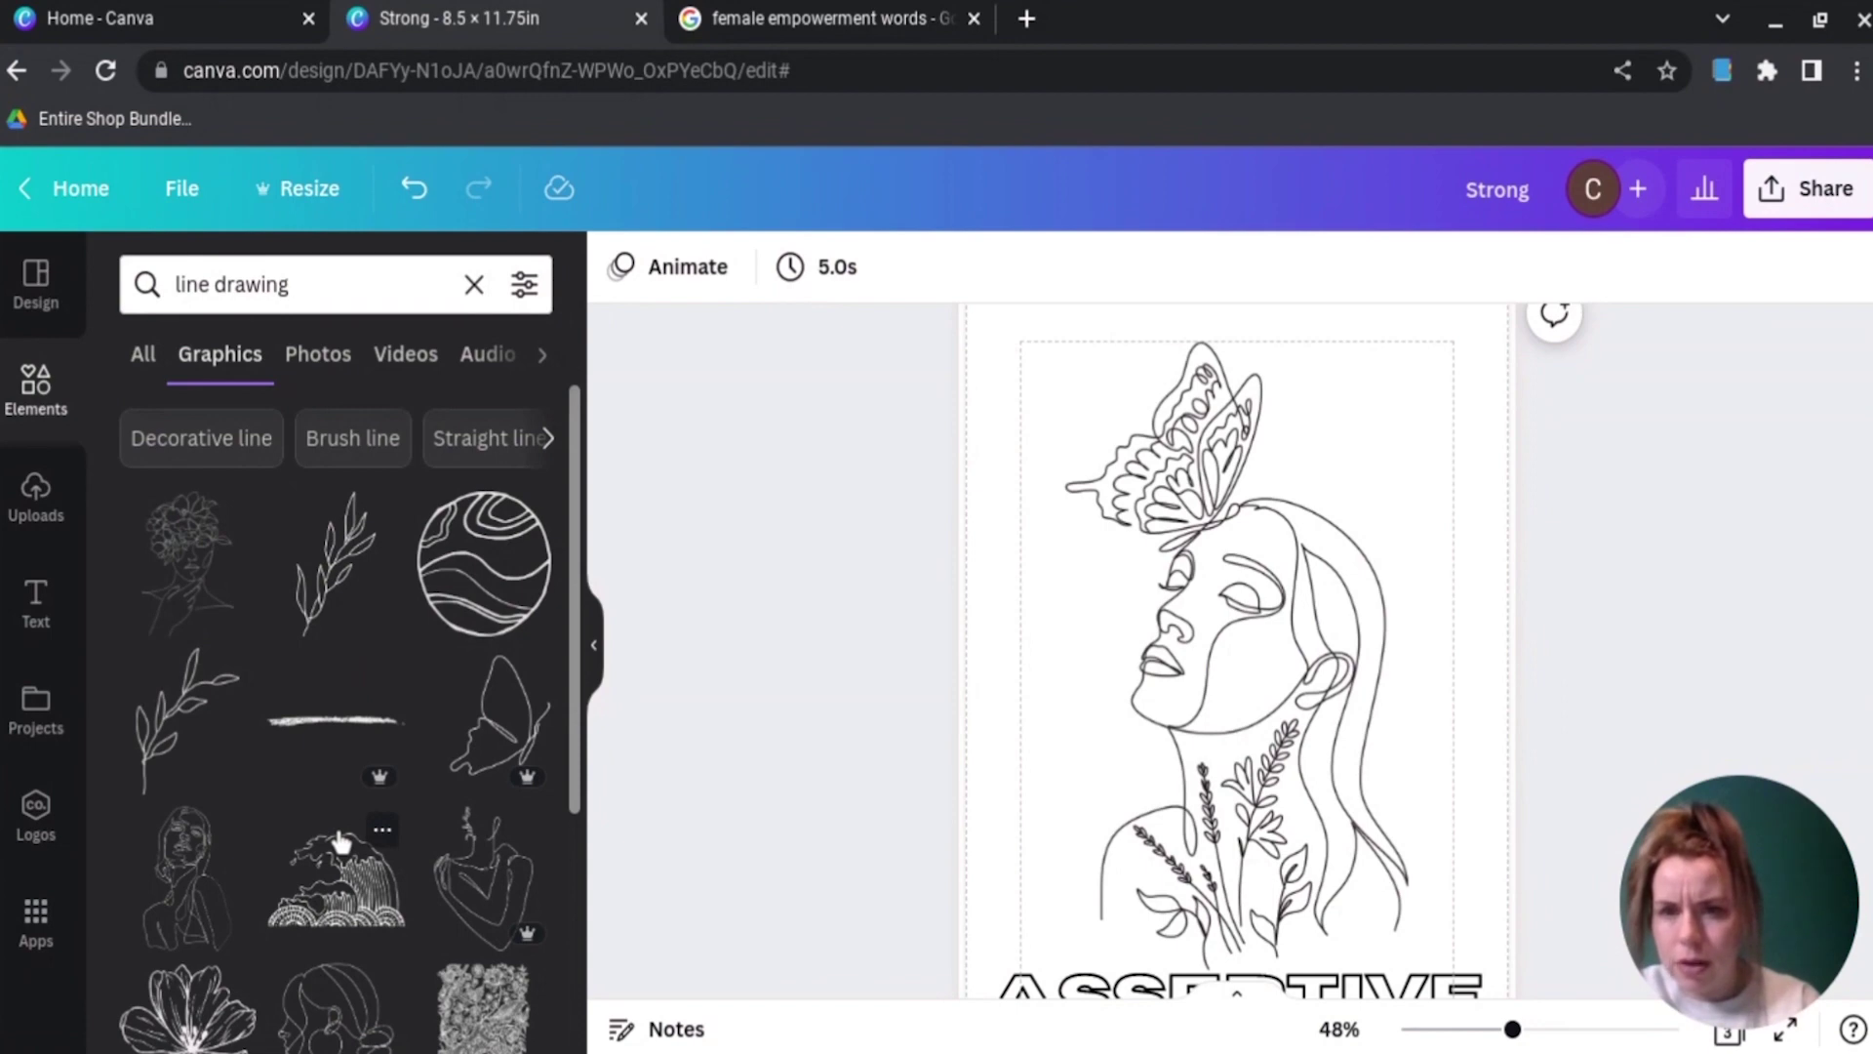
Step: Try the dense floral pattern graphic on the ASSERTIVE page, enlarged from the lower corner of the margin to cover the woman
scroll(340, 841, down, 3)
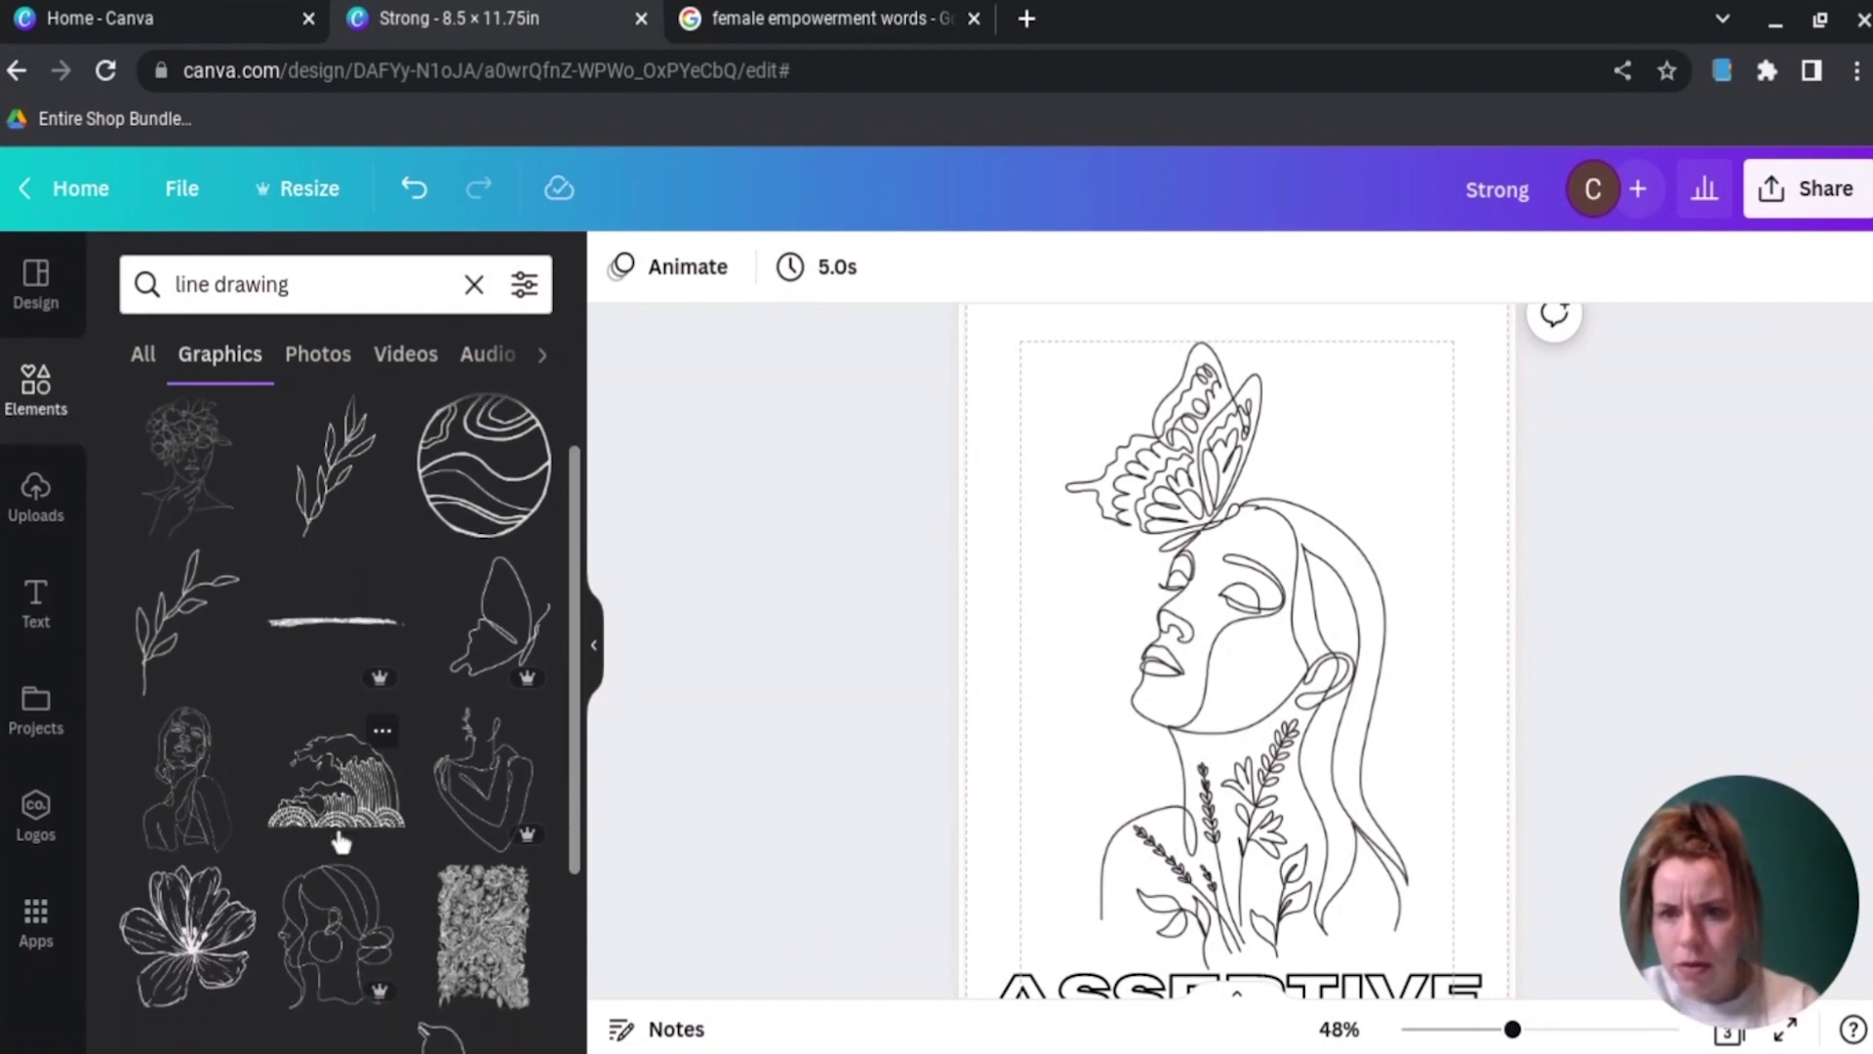
scroll(340, 841, down, 2)
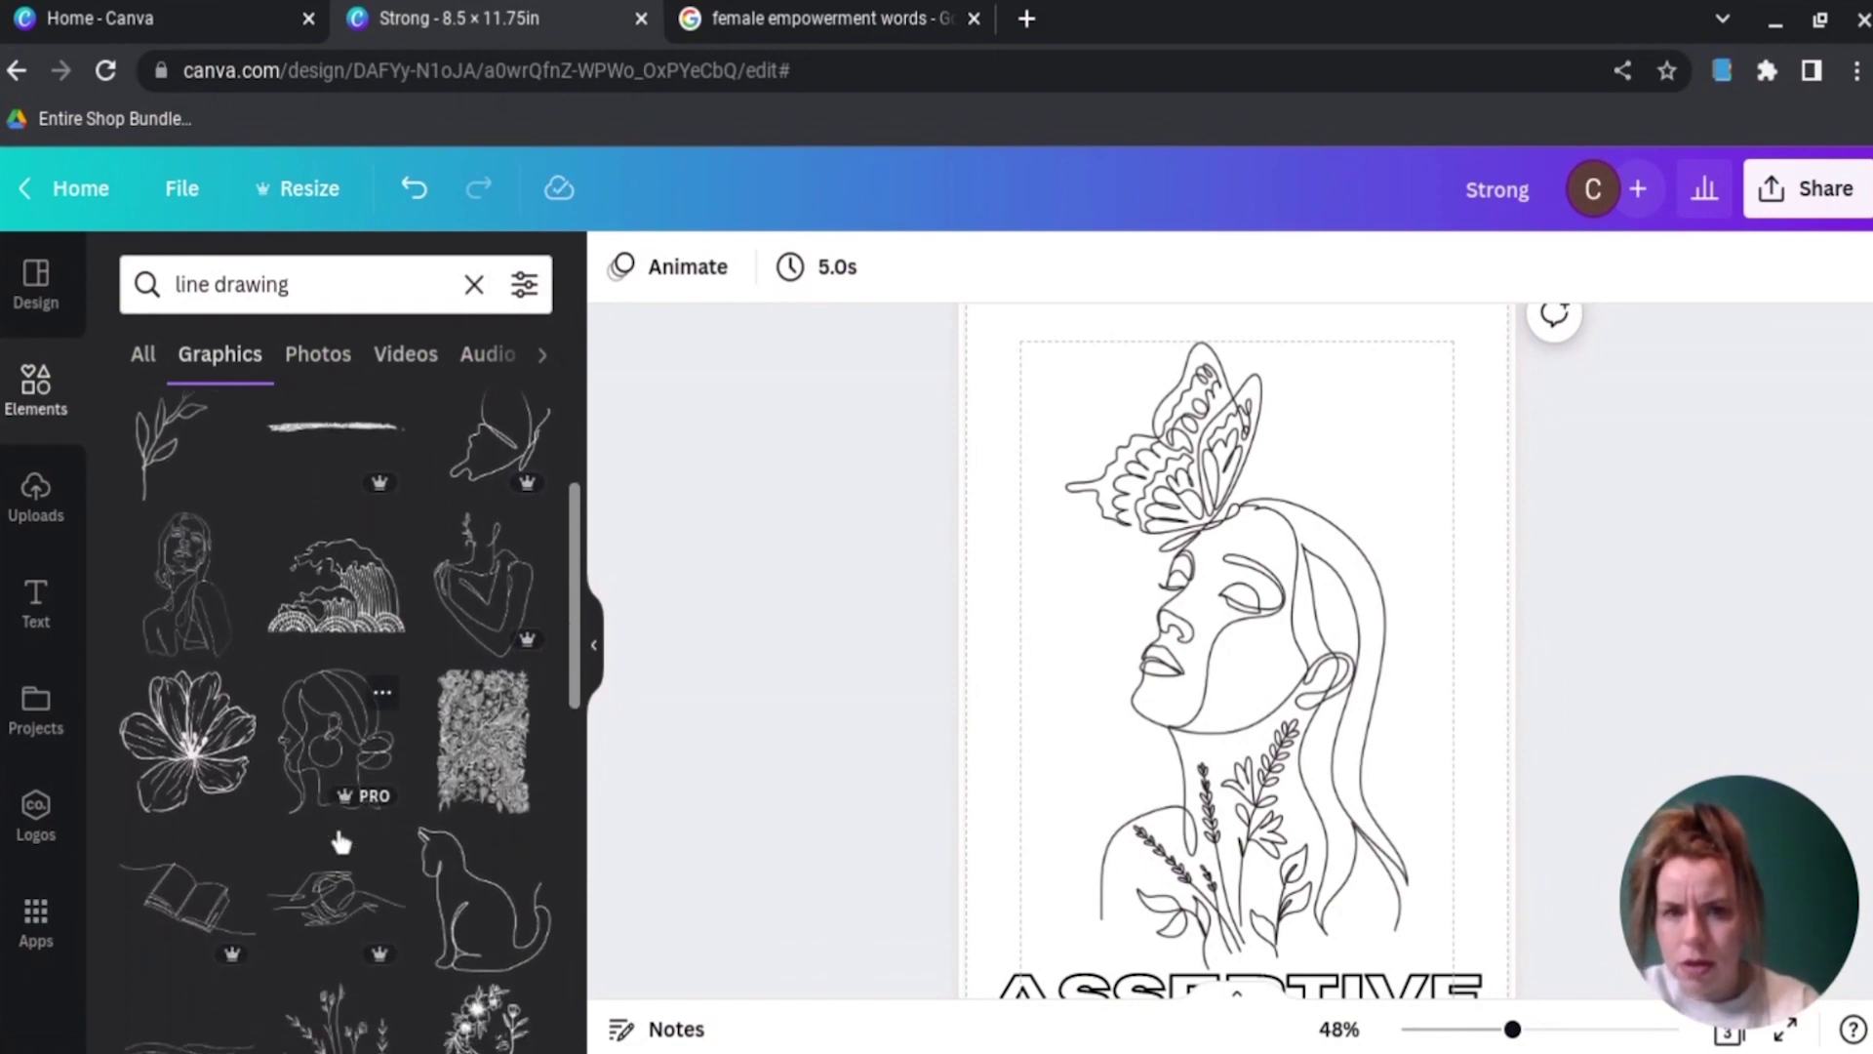
scroll(340, 841, down, 2)
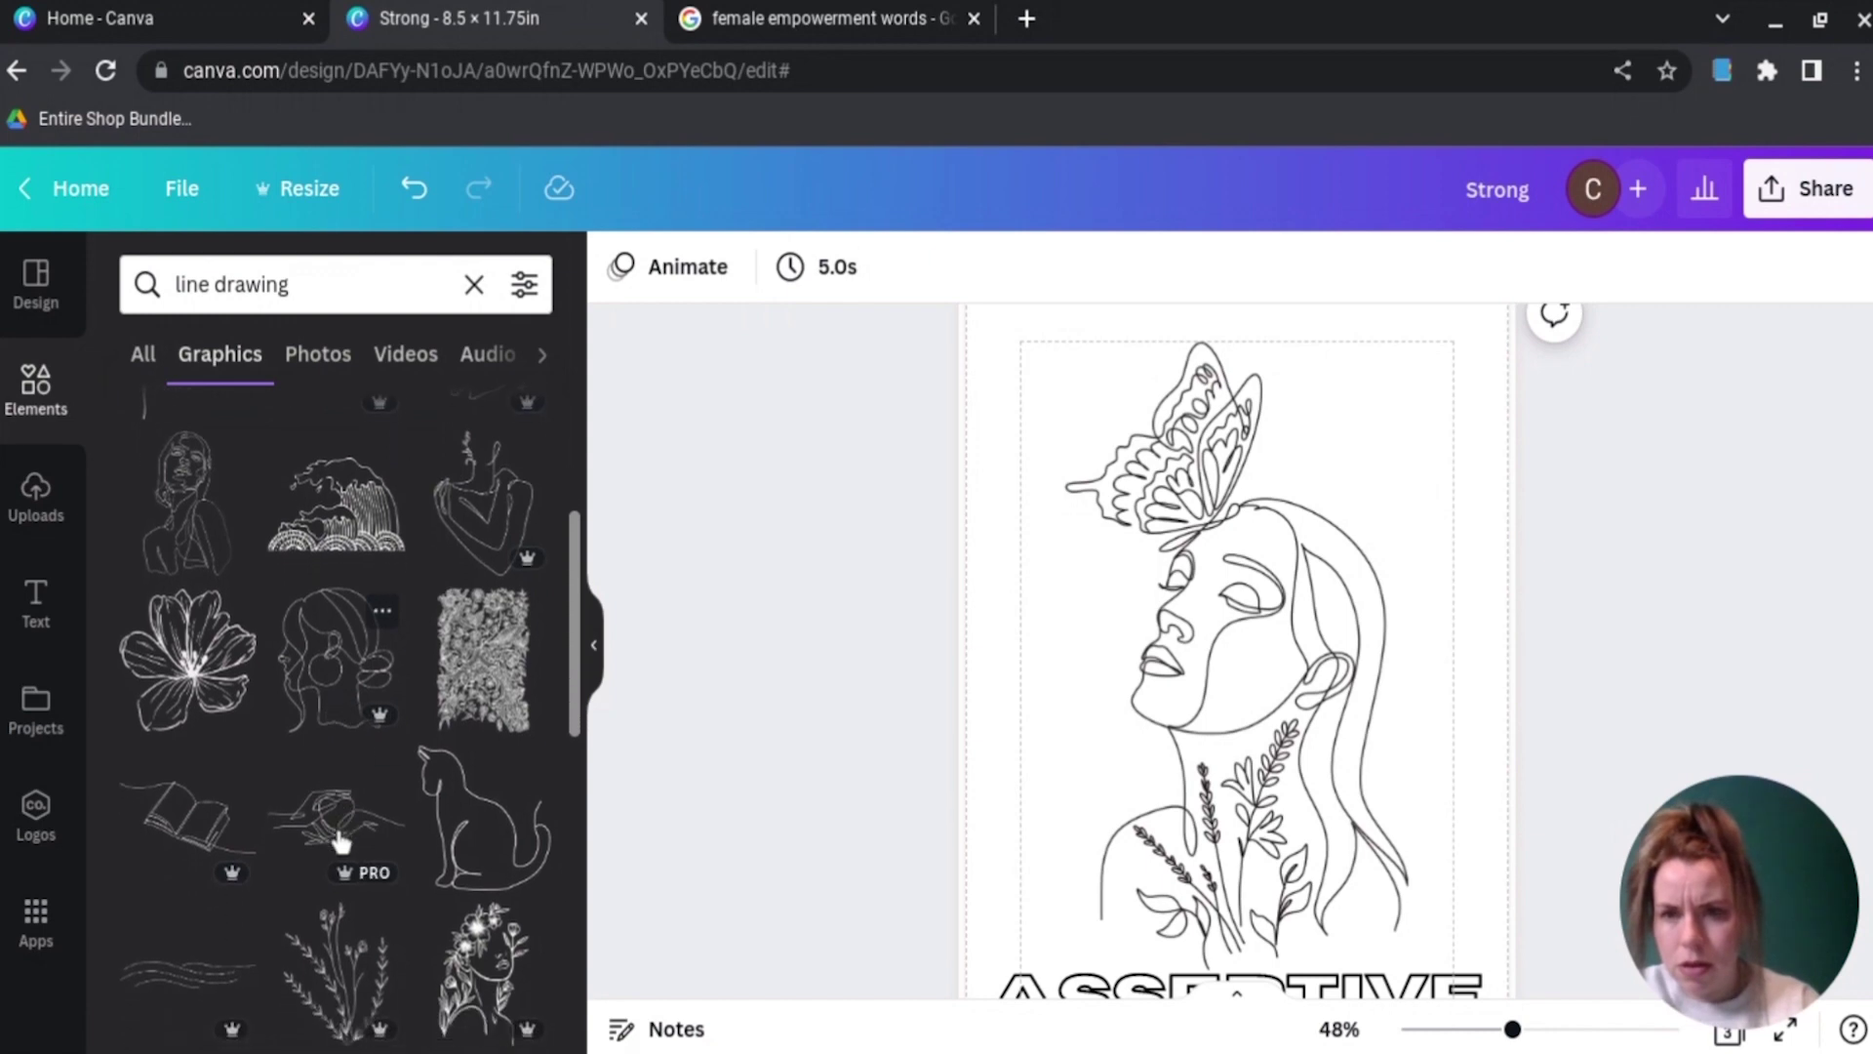
click(502, 656)
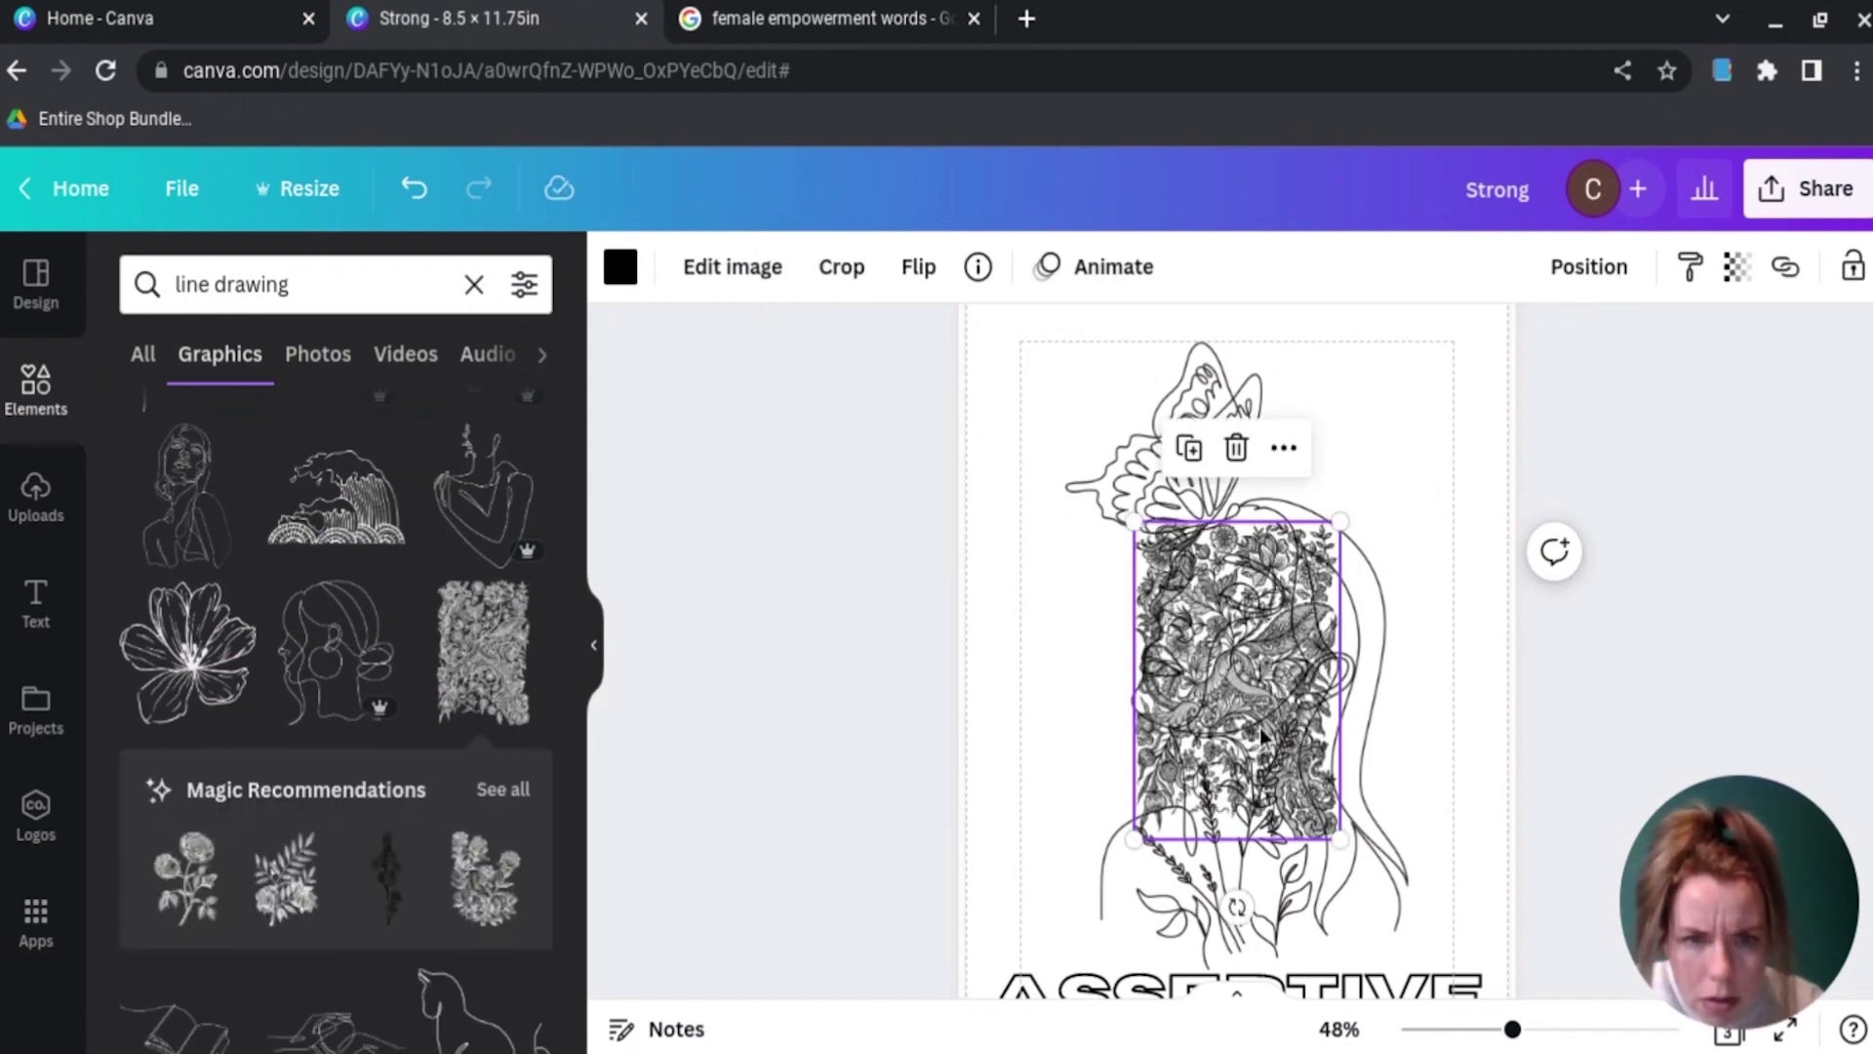
drag(1260, 727, 1146, 859)
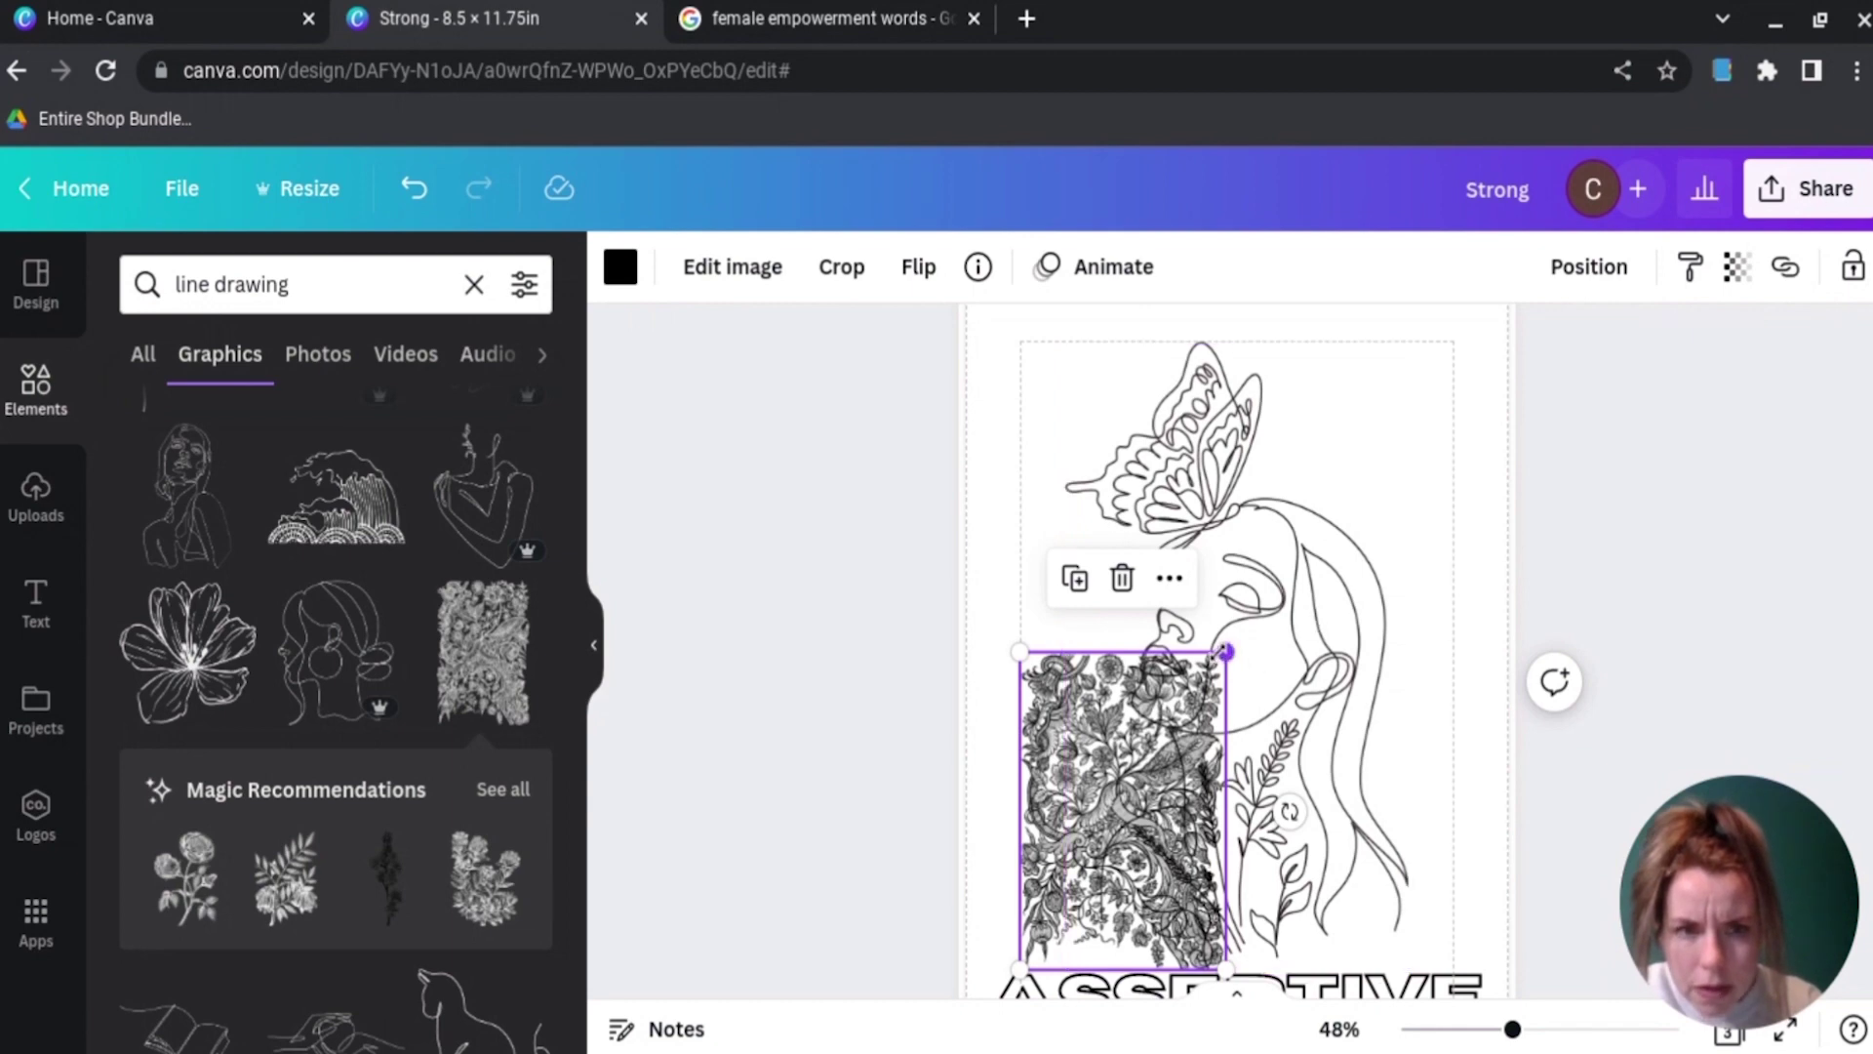
drag(1226, 652, 1549, 355)
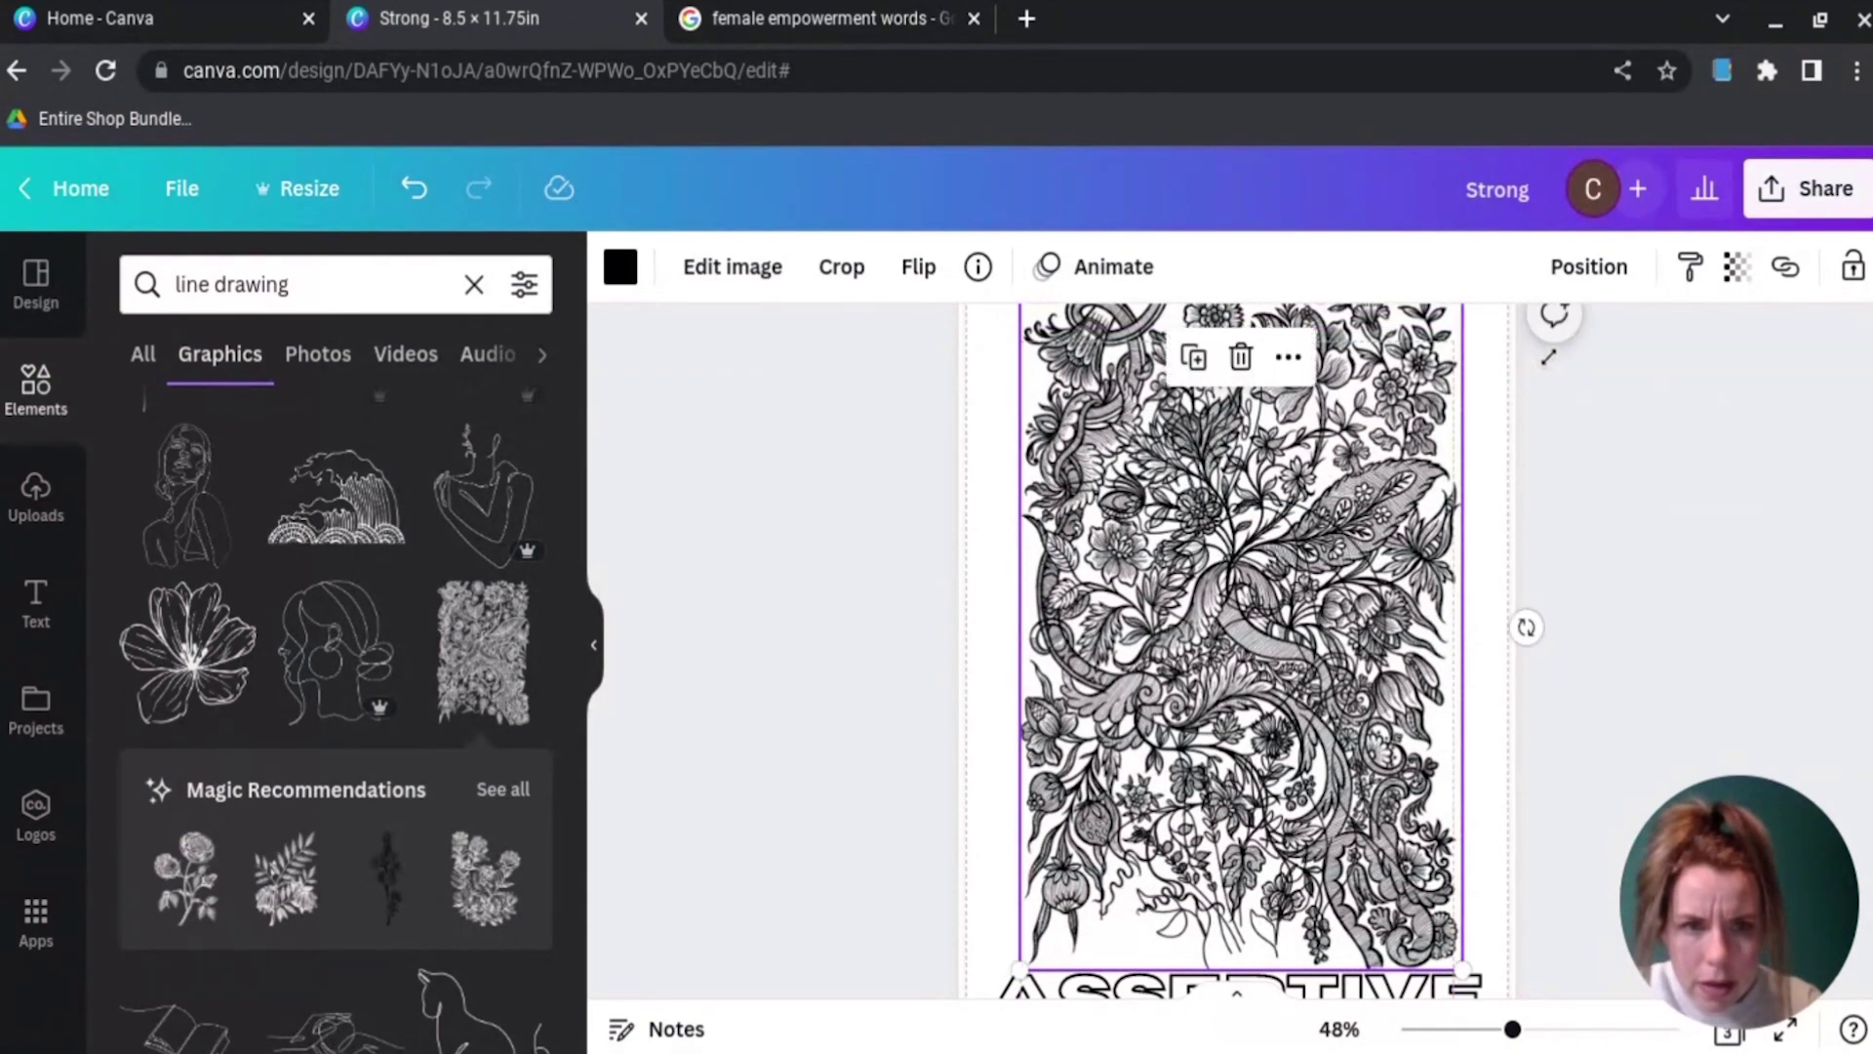
Step: Try sending the floral pattern backward behind the woman, and delete the pattern from the page
click(1590, 268)
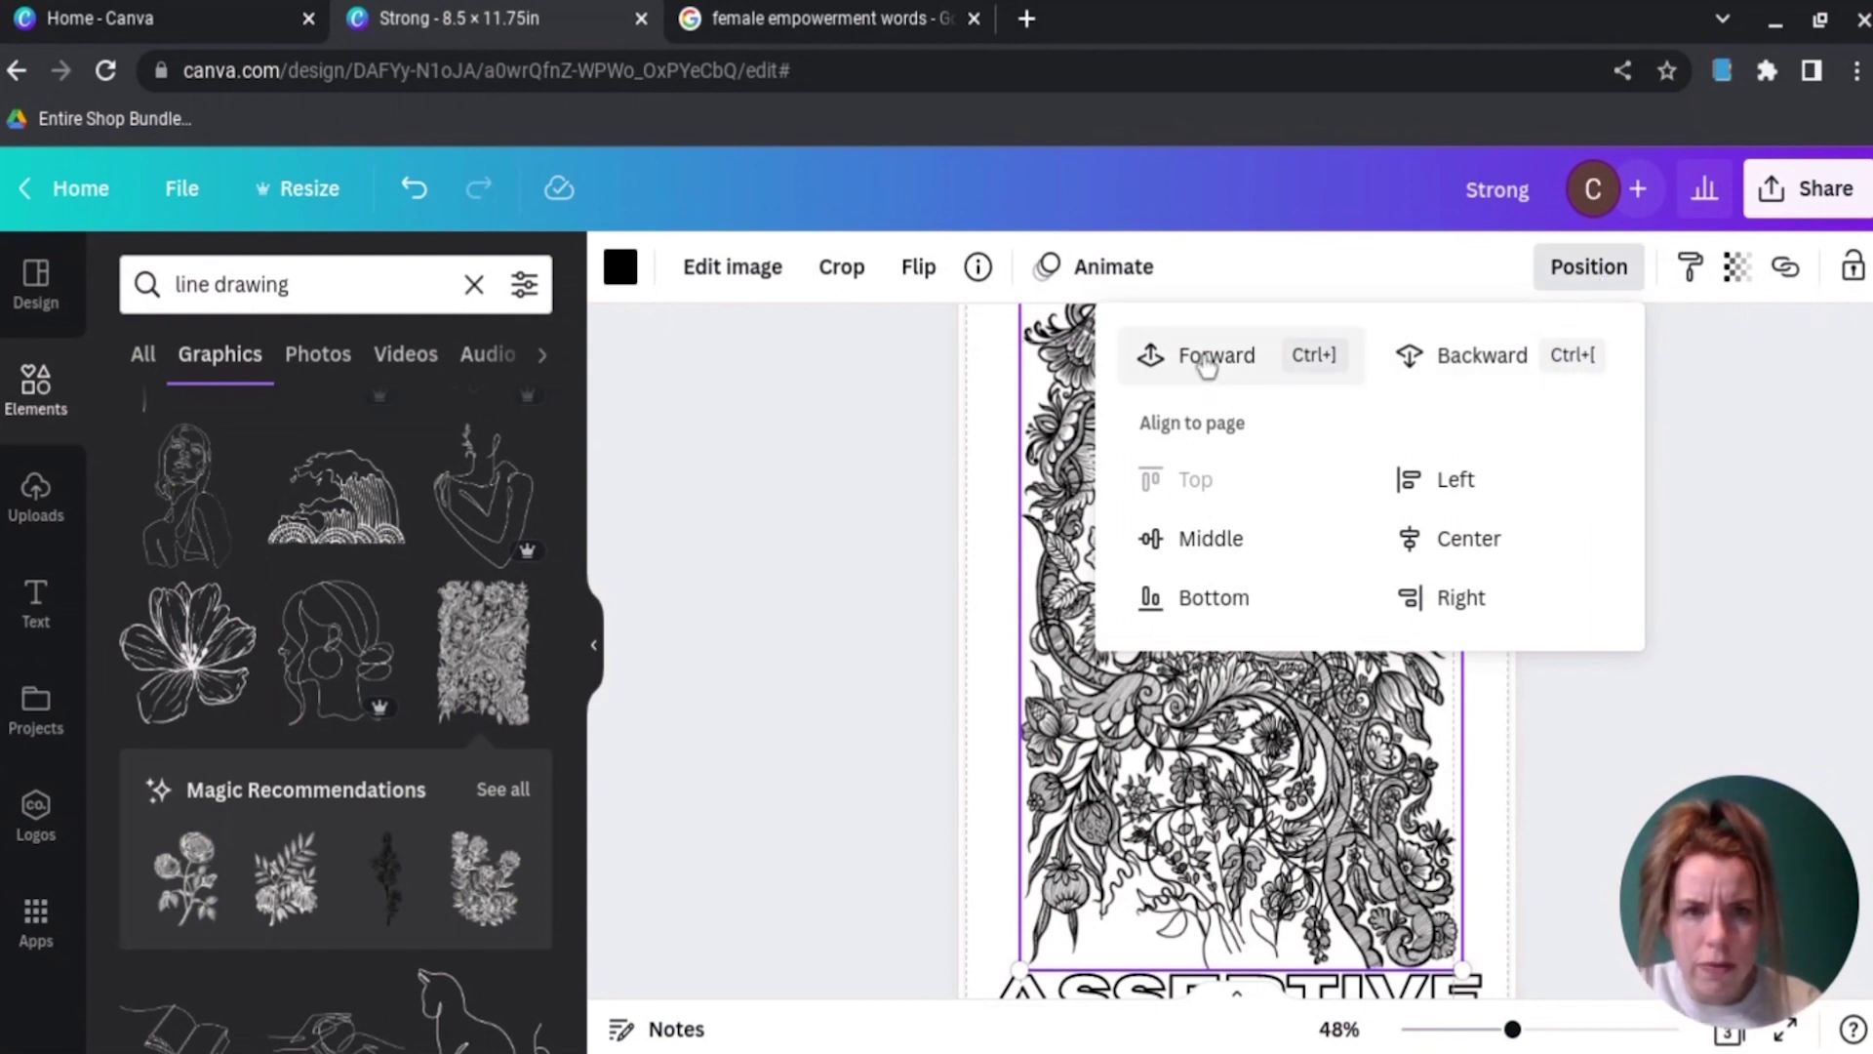
click(1508, 361)
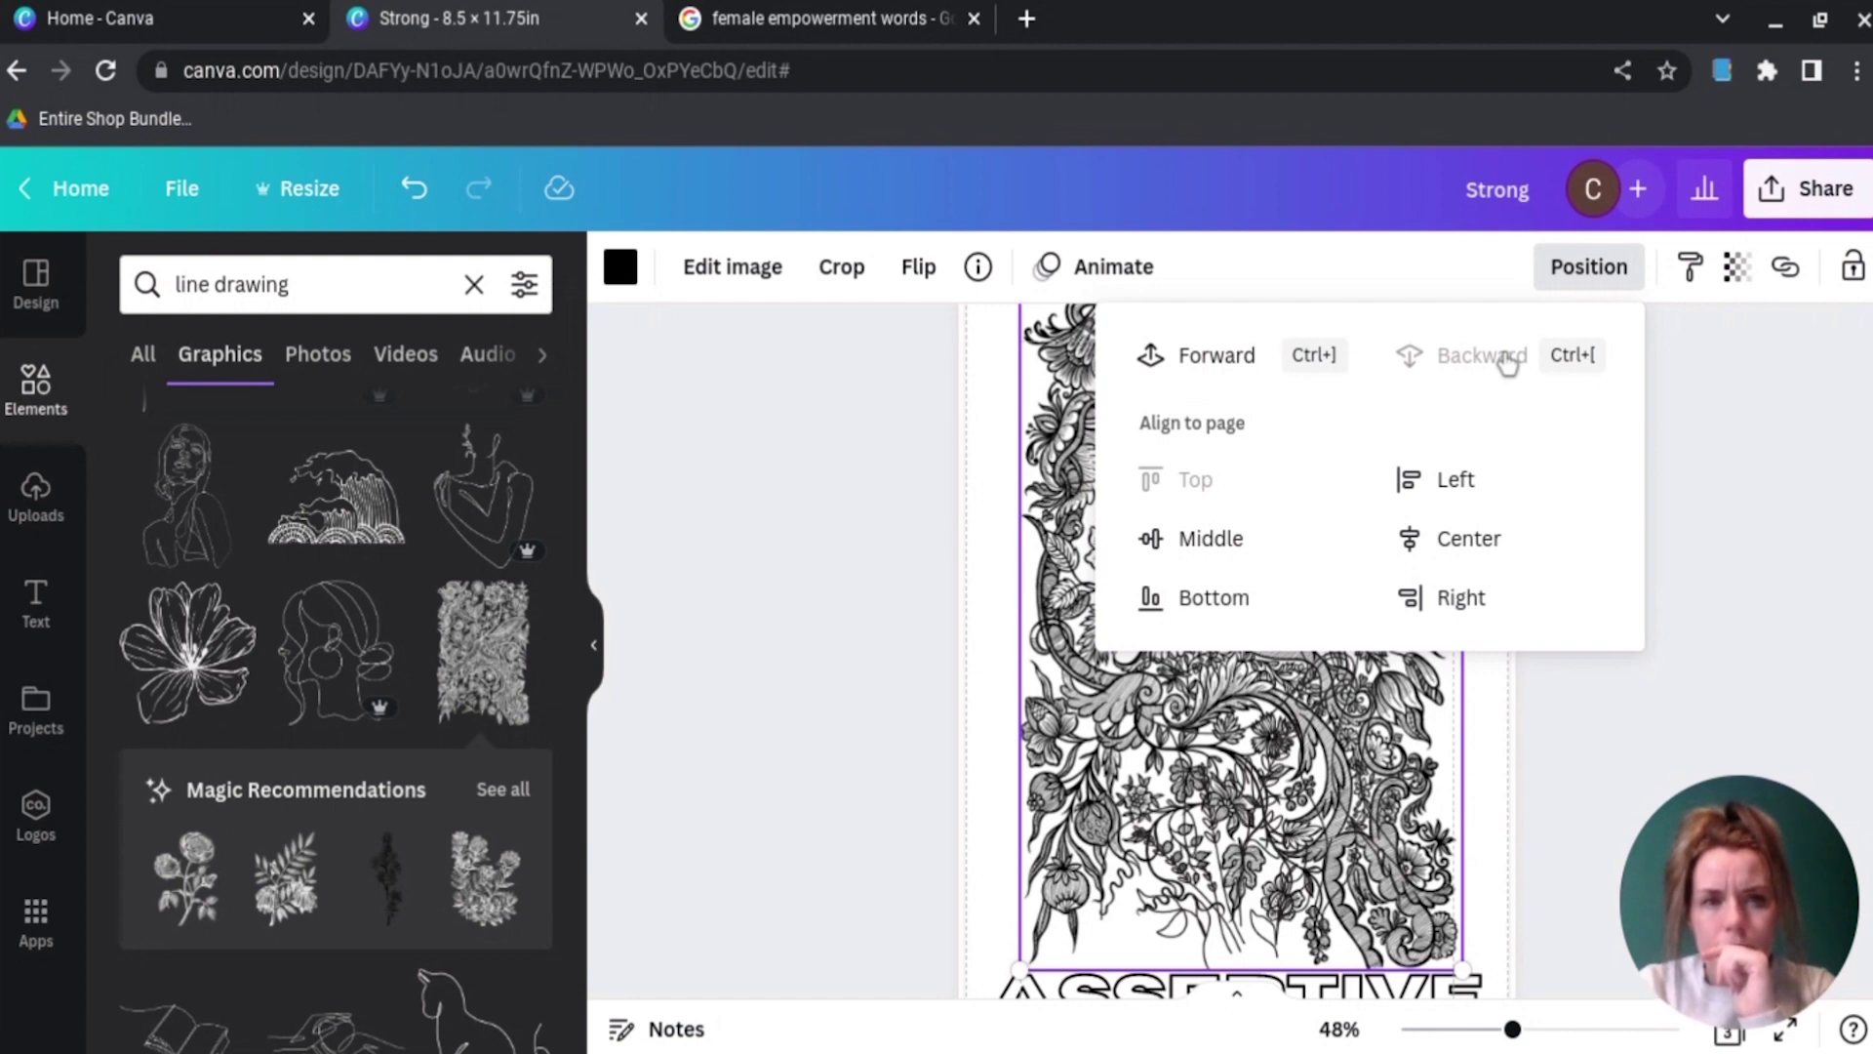
click(1531, 782)
click(1273, 741)
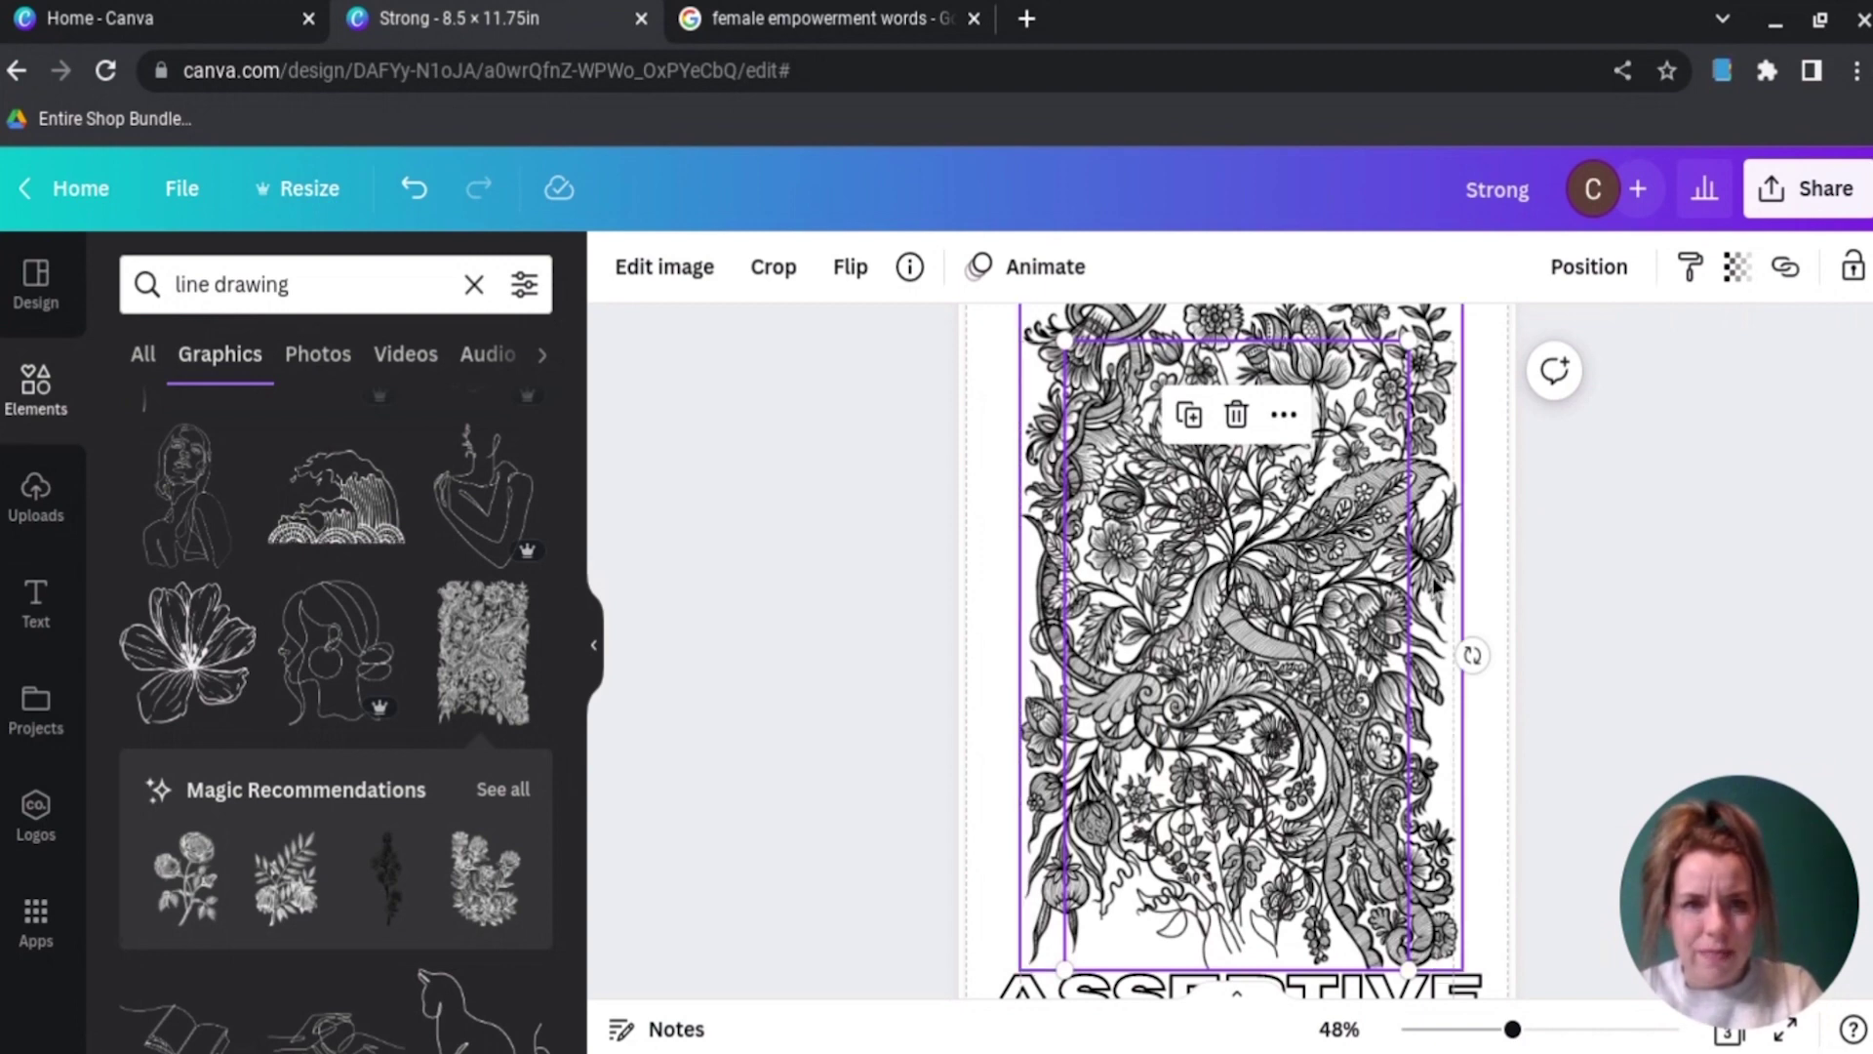
click(1588, 266)
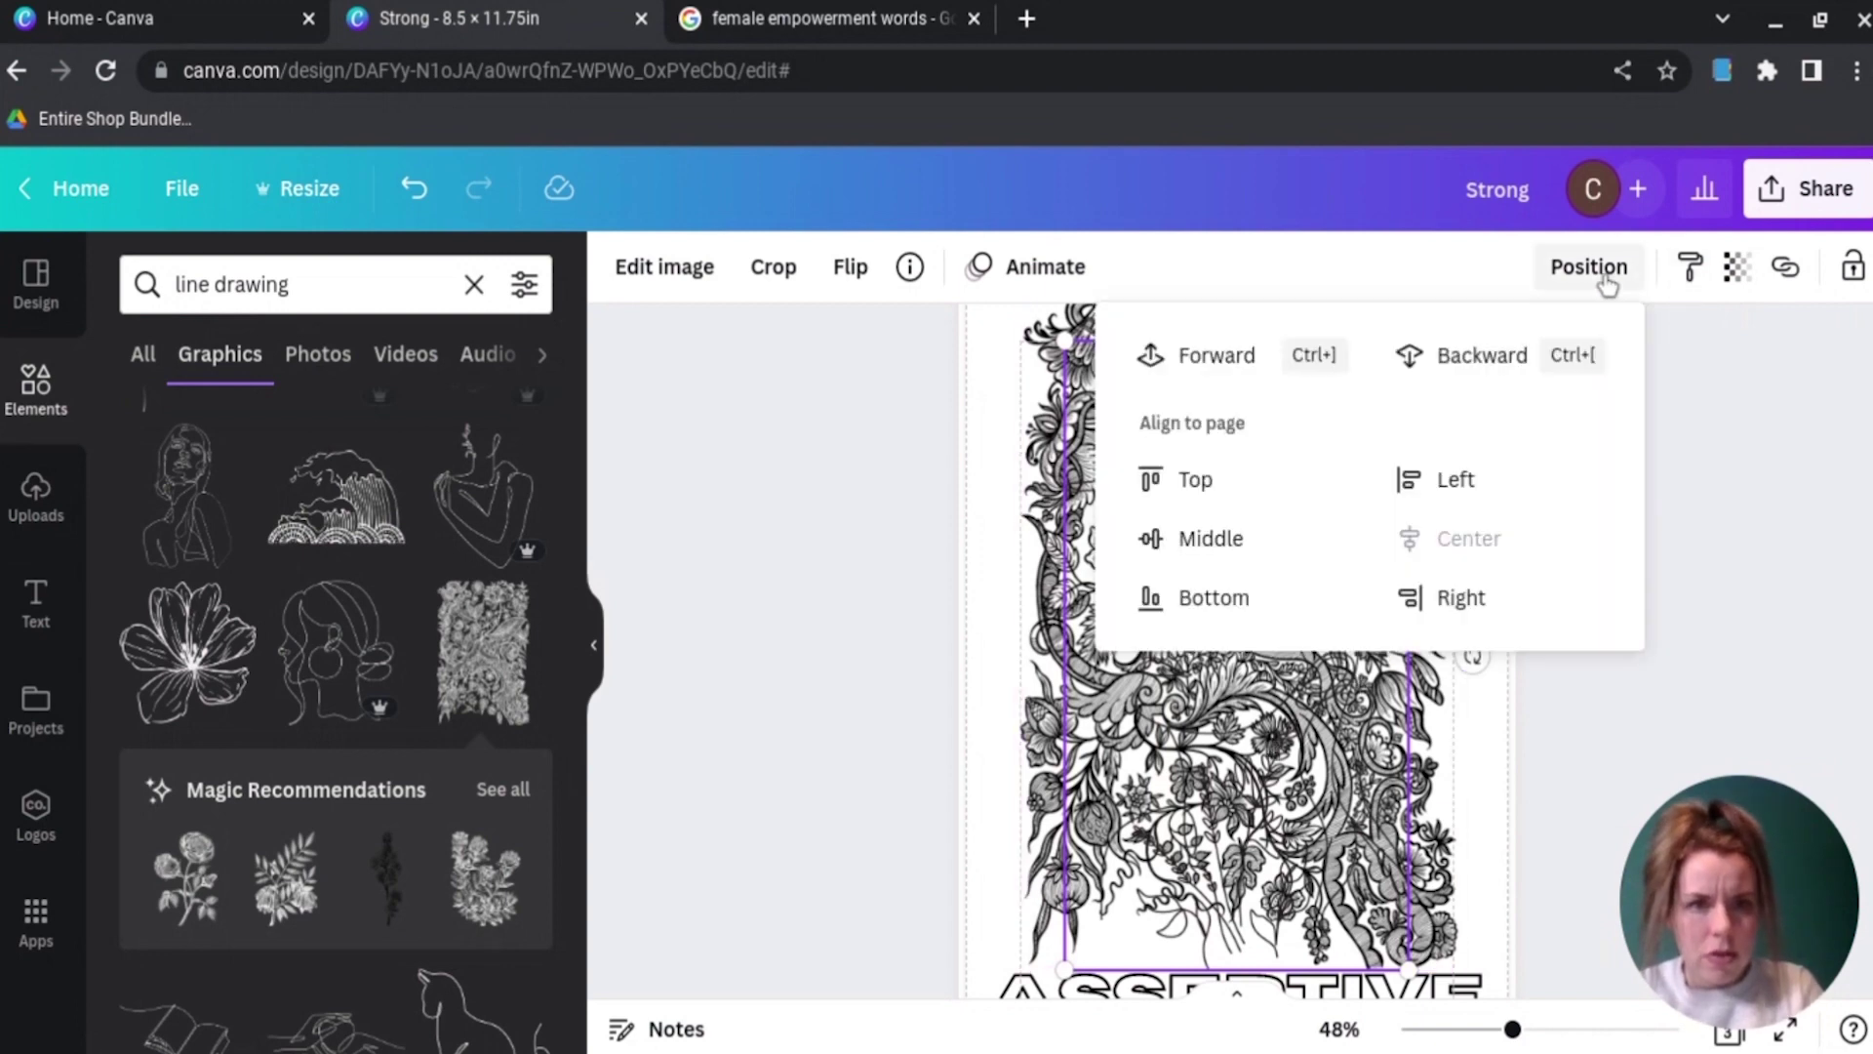
key(Delete)
Step: Find the flowering branch with several open blossoms among the line drawing graphics and add it to the ASSERTIVE page
scroll(246, 817, down, 4)
scroll(246, 827, down, 3)
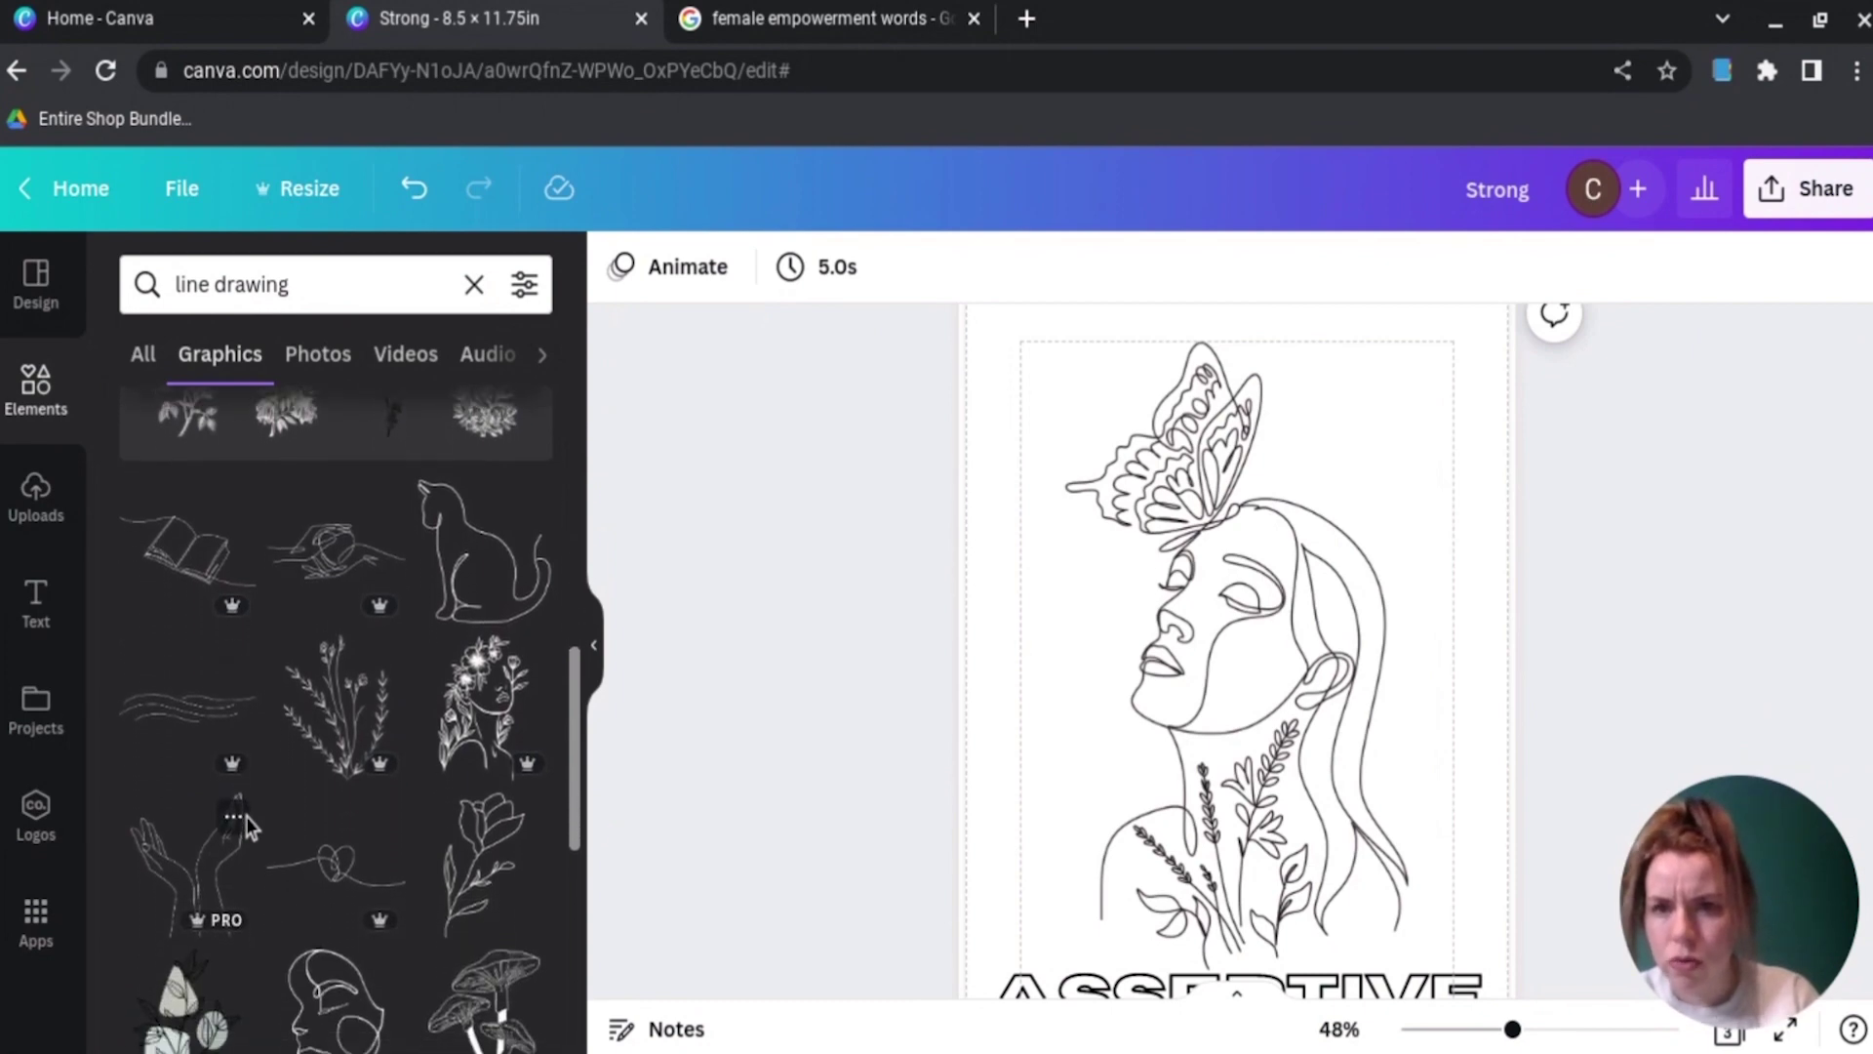
scroll(246, 826, down, 3)
scroll(245, 826, down, 3)
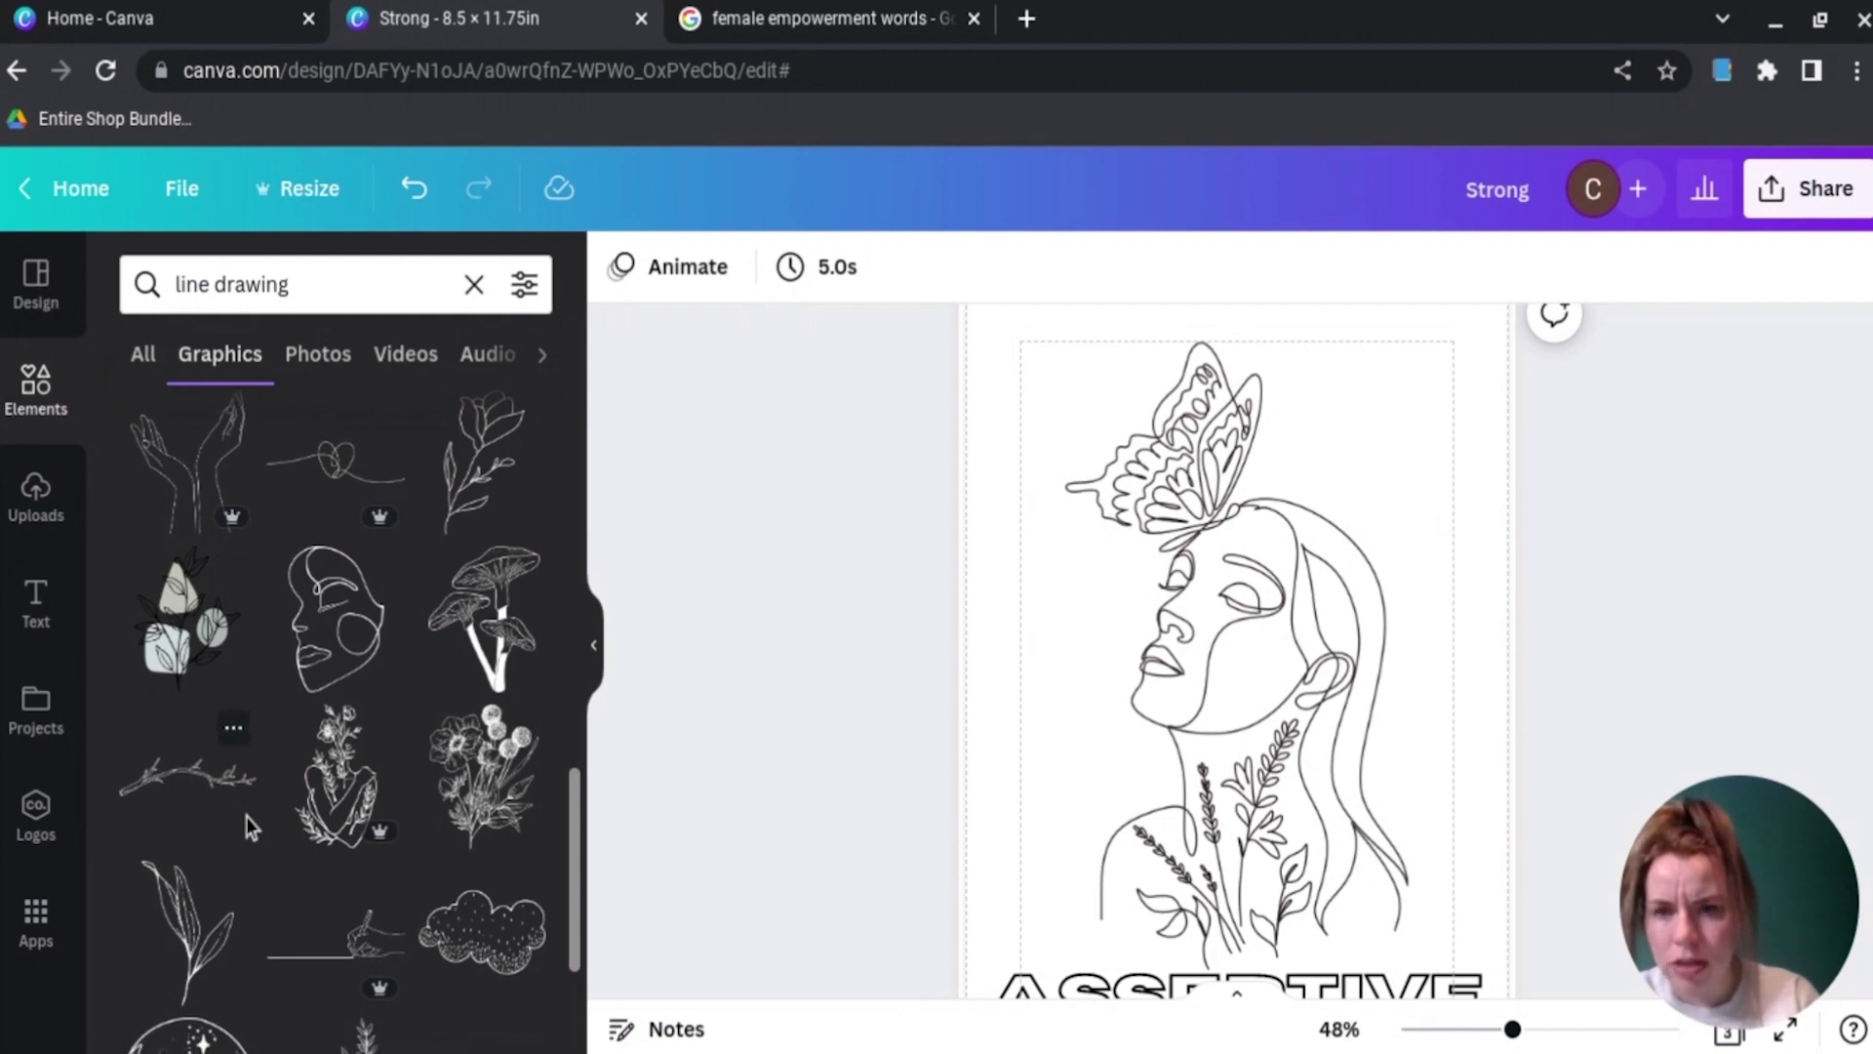
scroll(251, 827, down, 2)
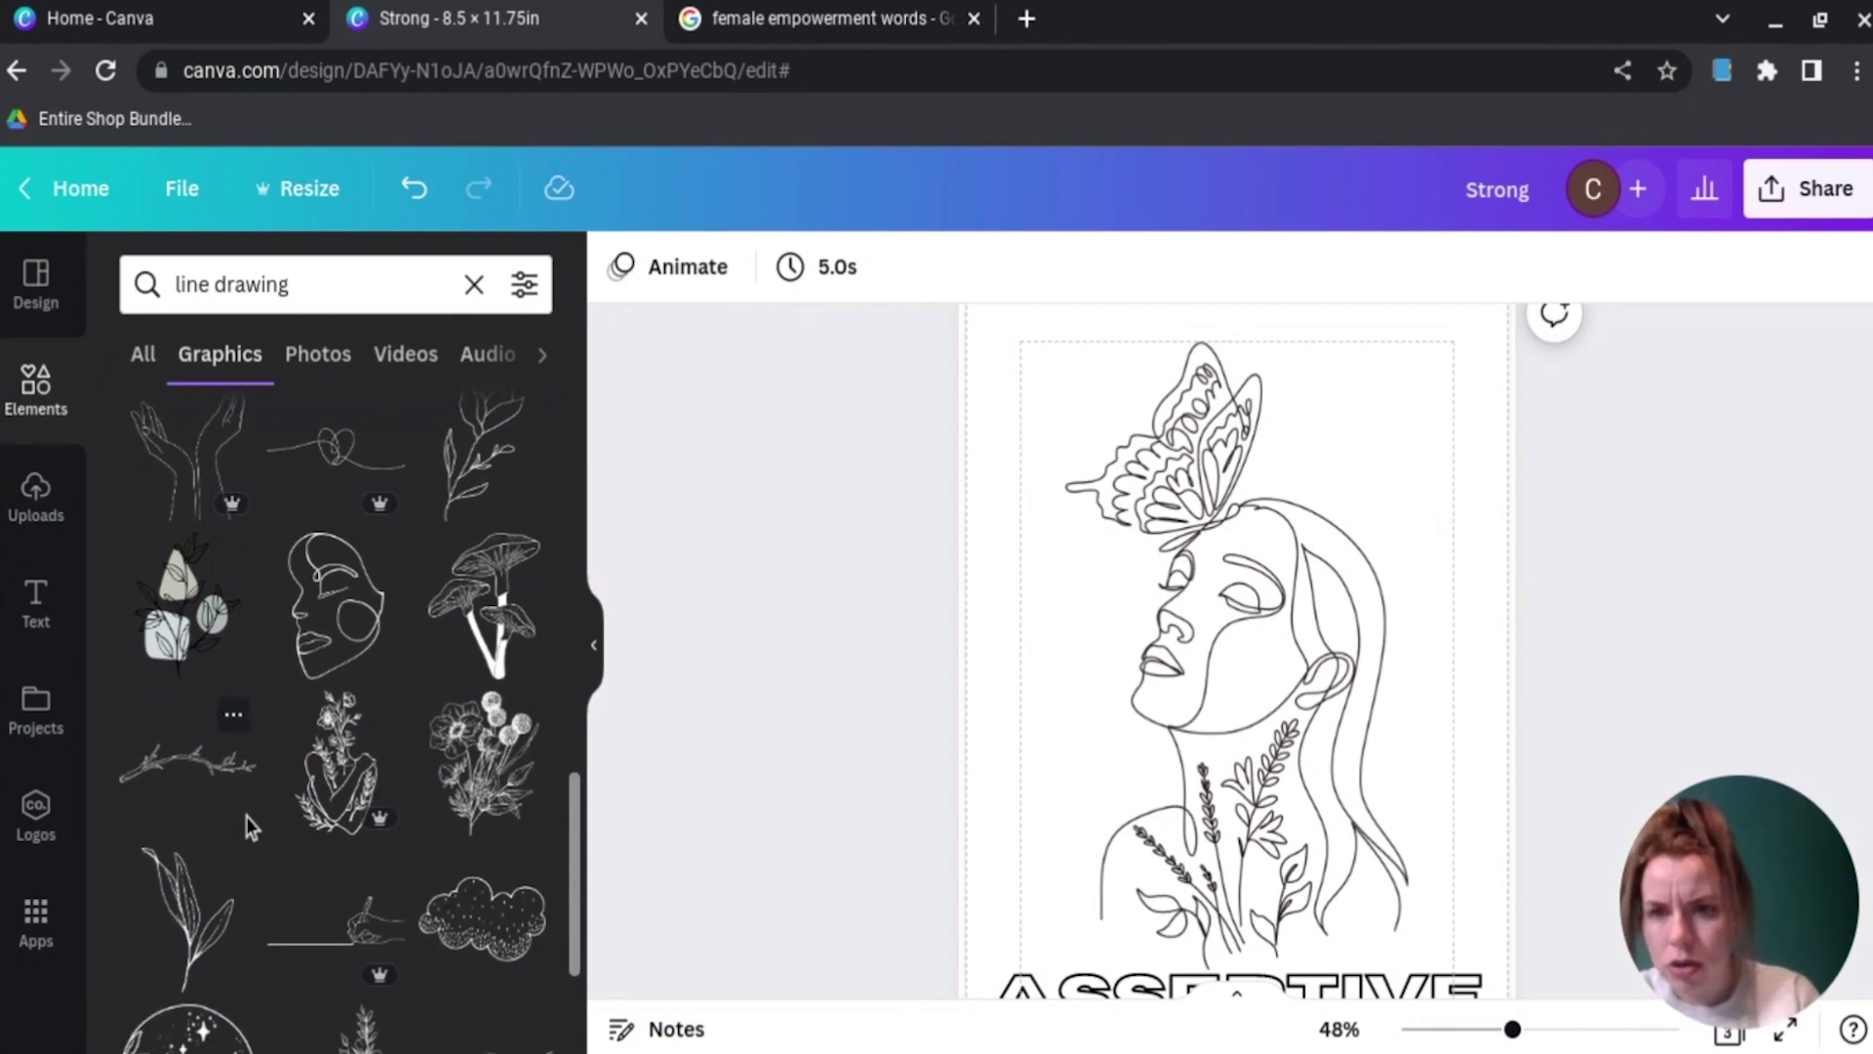
scroll(251, 826, down, 2)
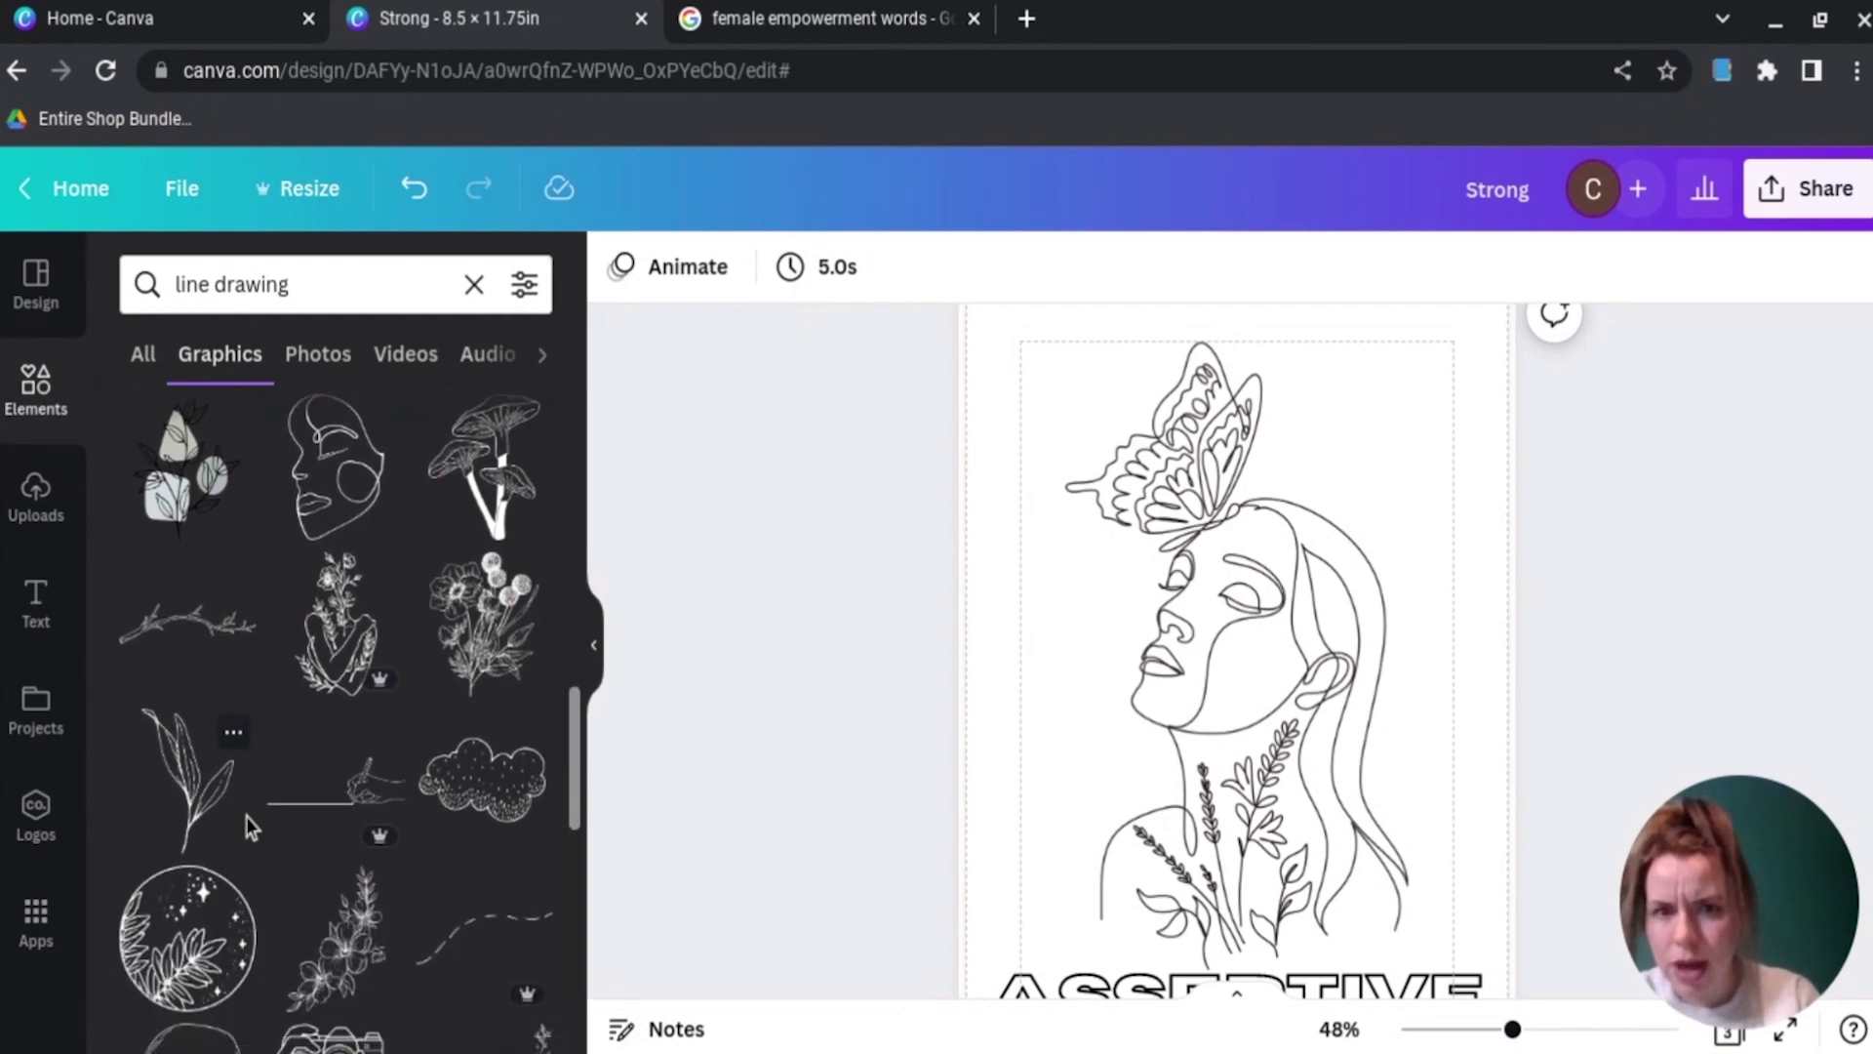
scroll(251, 827, down, 5)
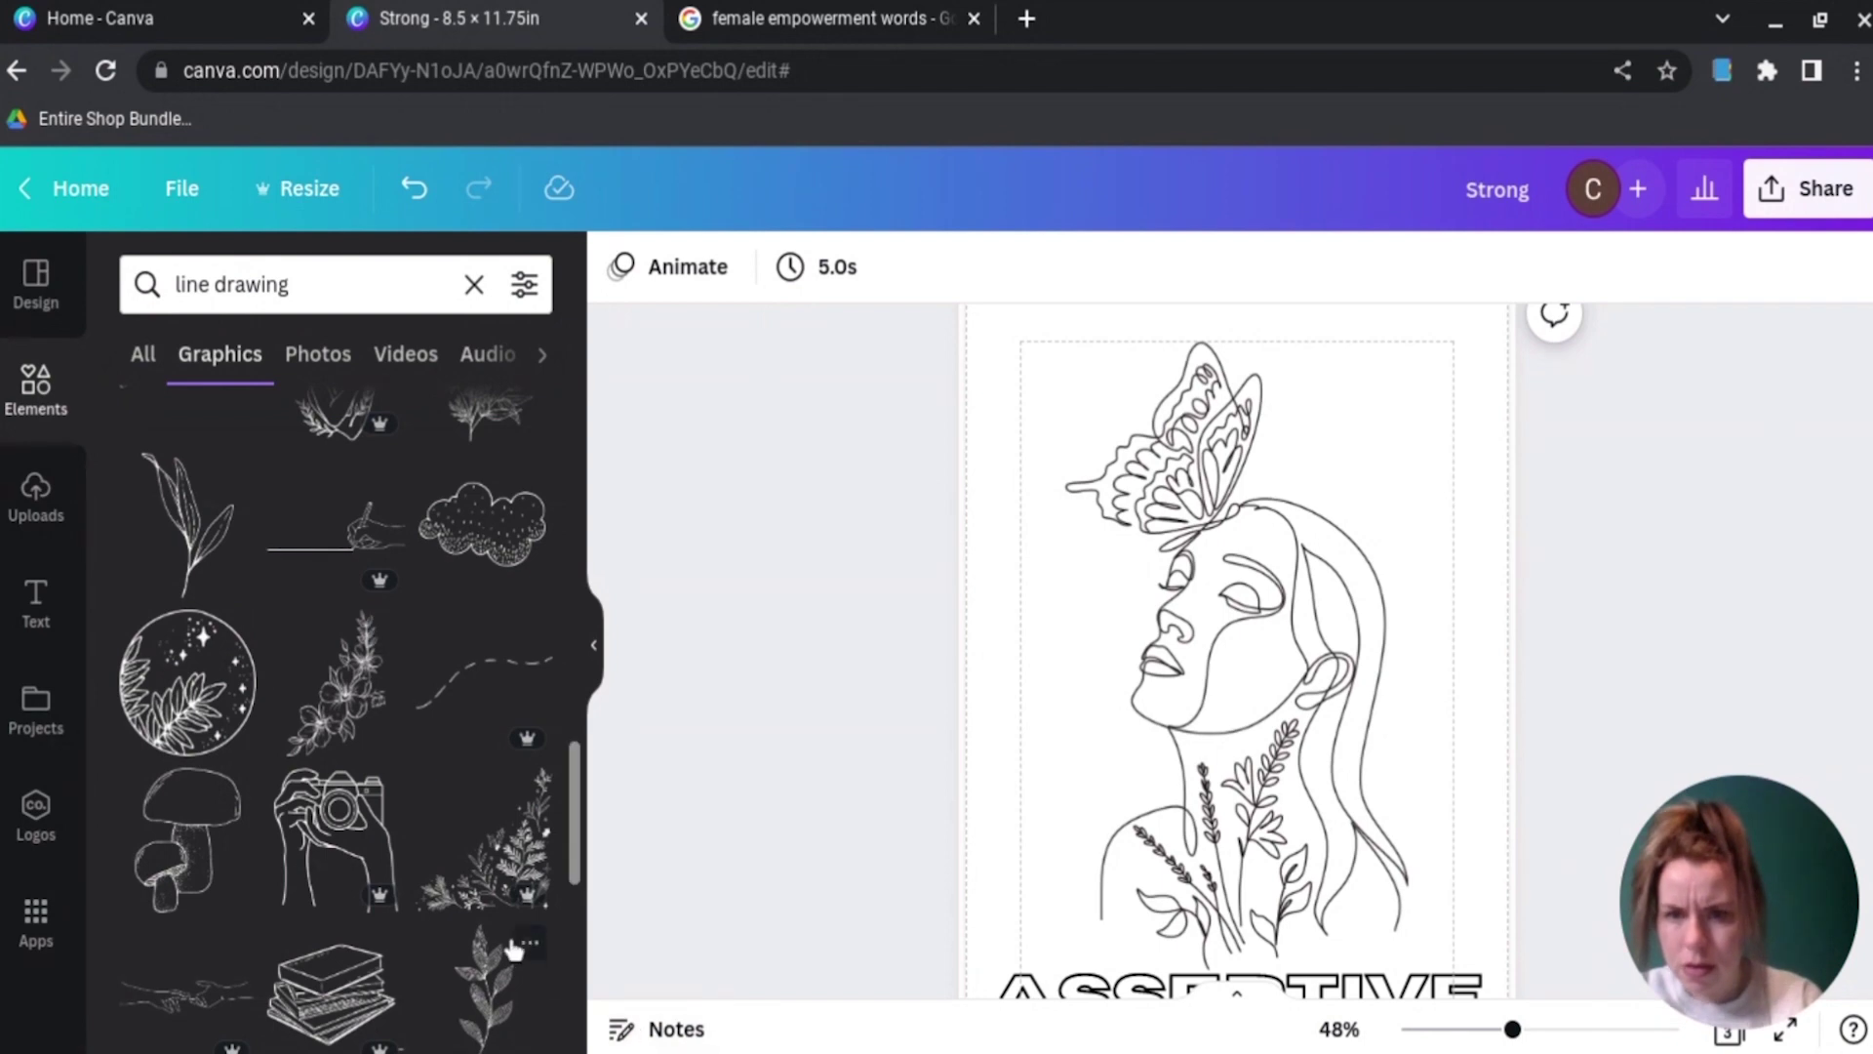
click(359, 727)
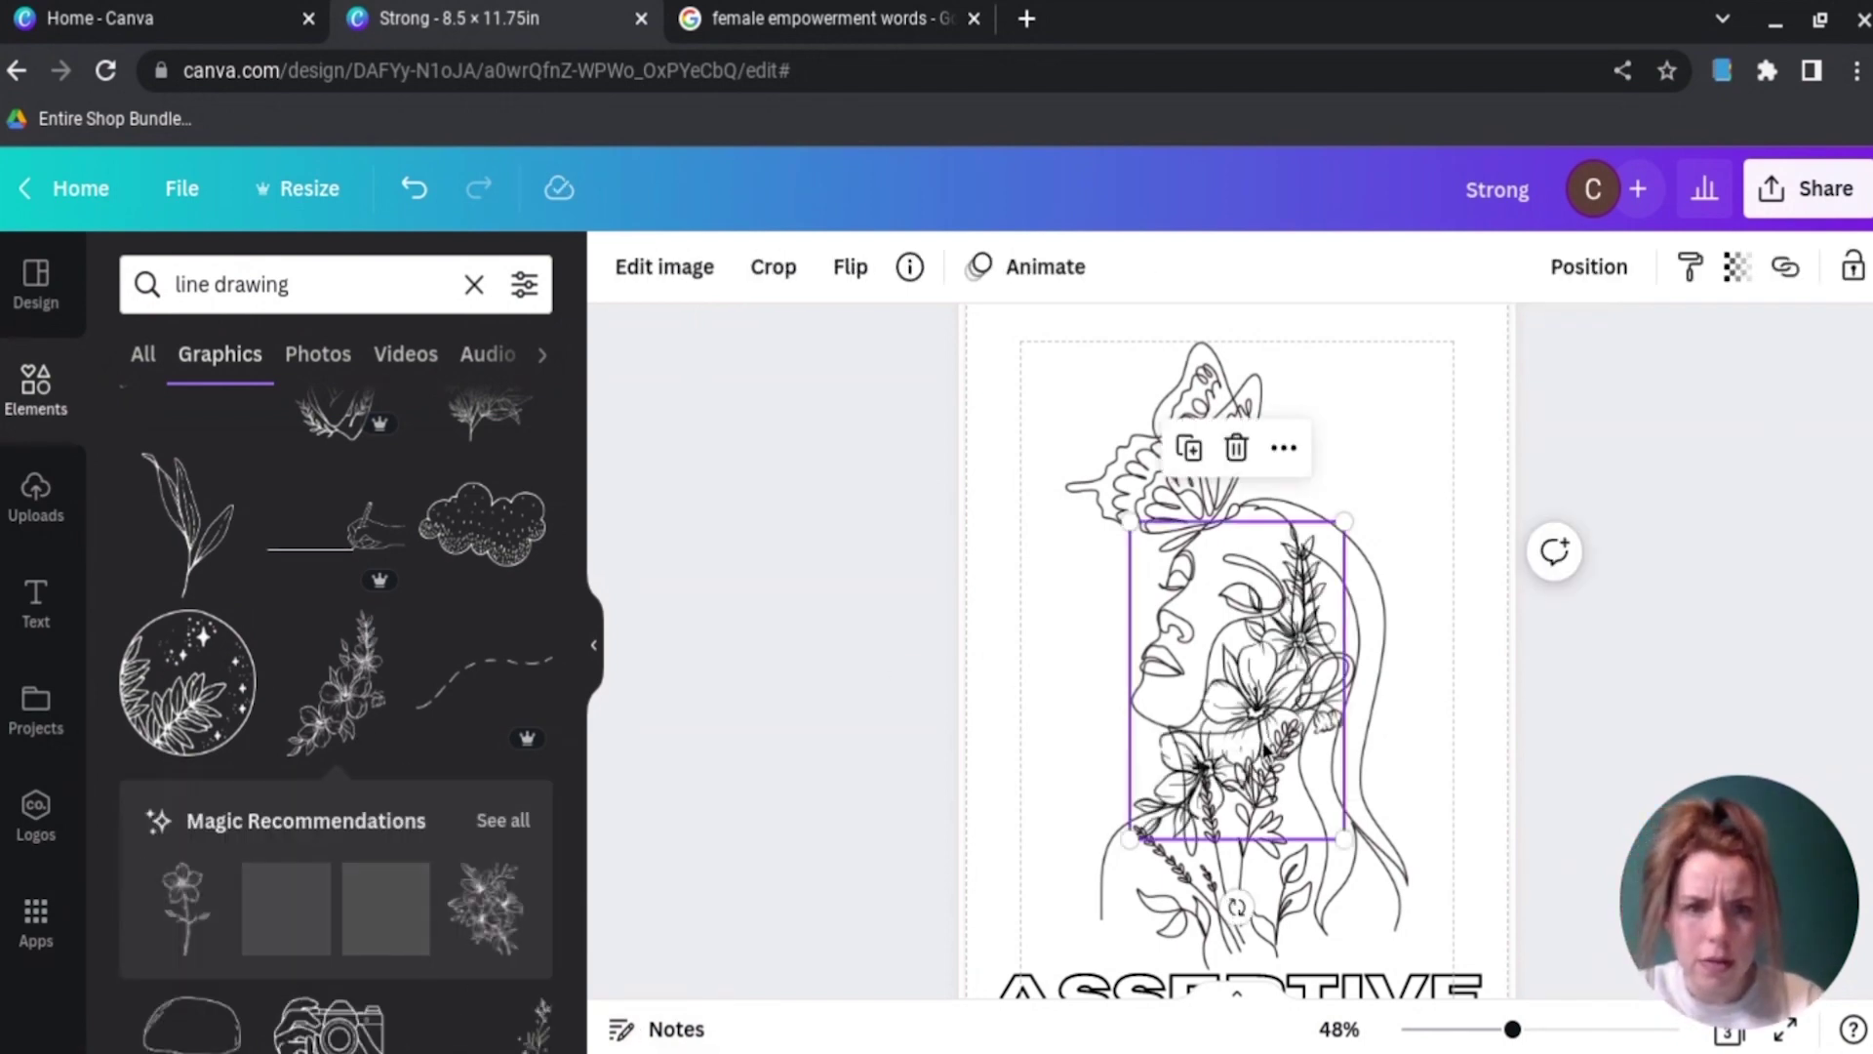
Step: Place the flowering branch beside the butterfly, rotated to arch over the woman's head and shrunk to end at the page margin
drag(1229, 732, 1362, 561)
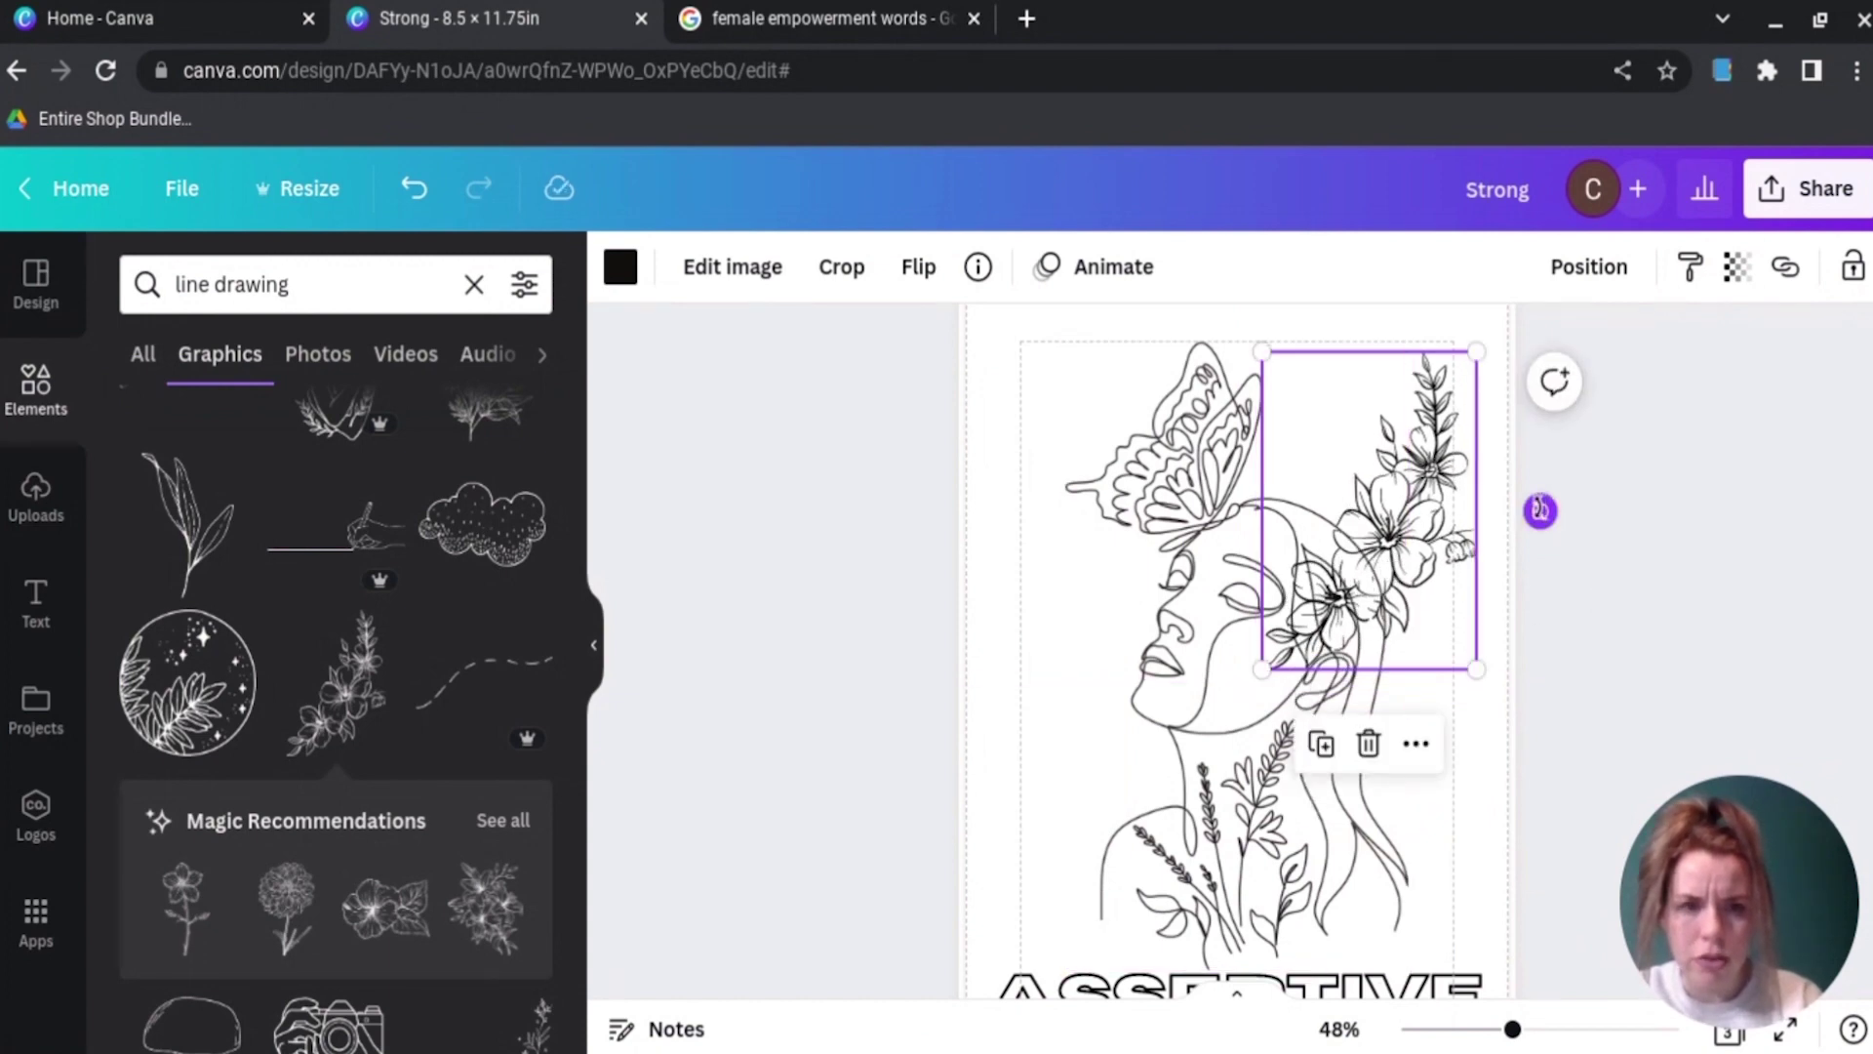
drag(1540, 509, 1442, 427)
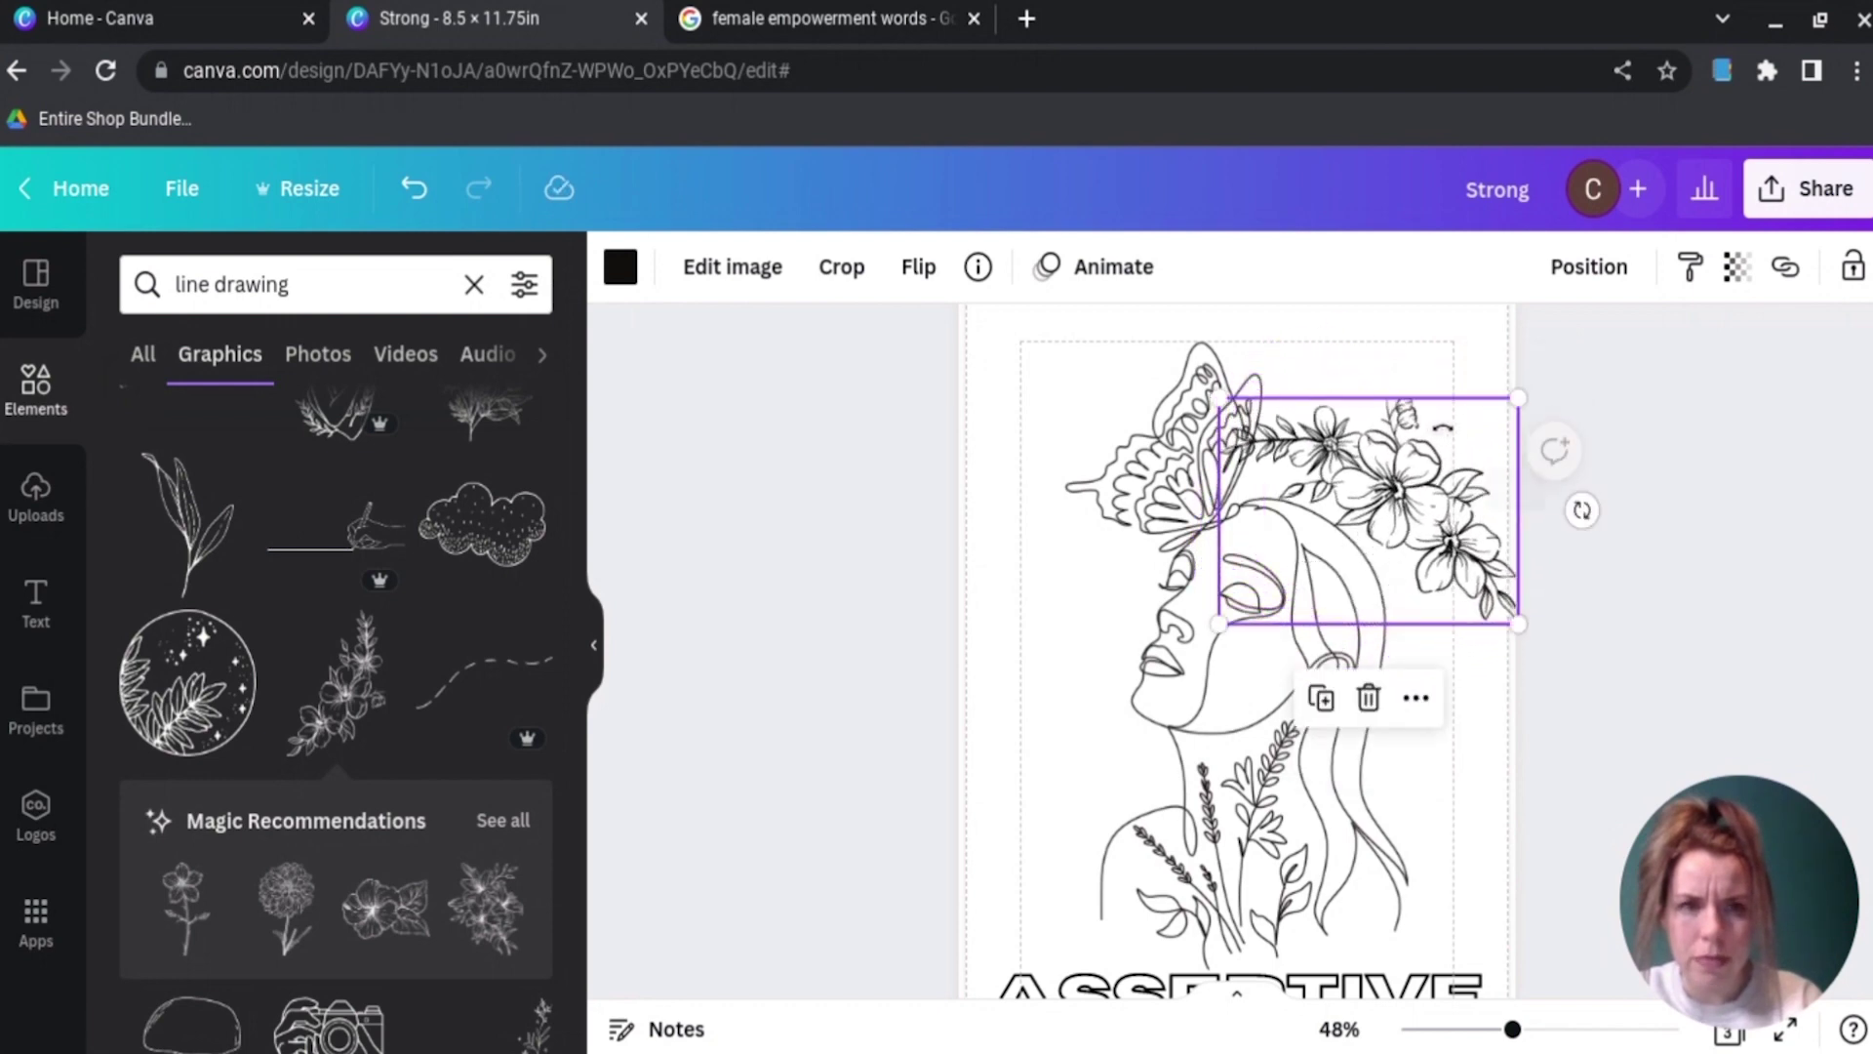
drag(1518, 624, 1453, 575)
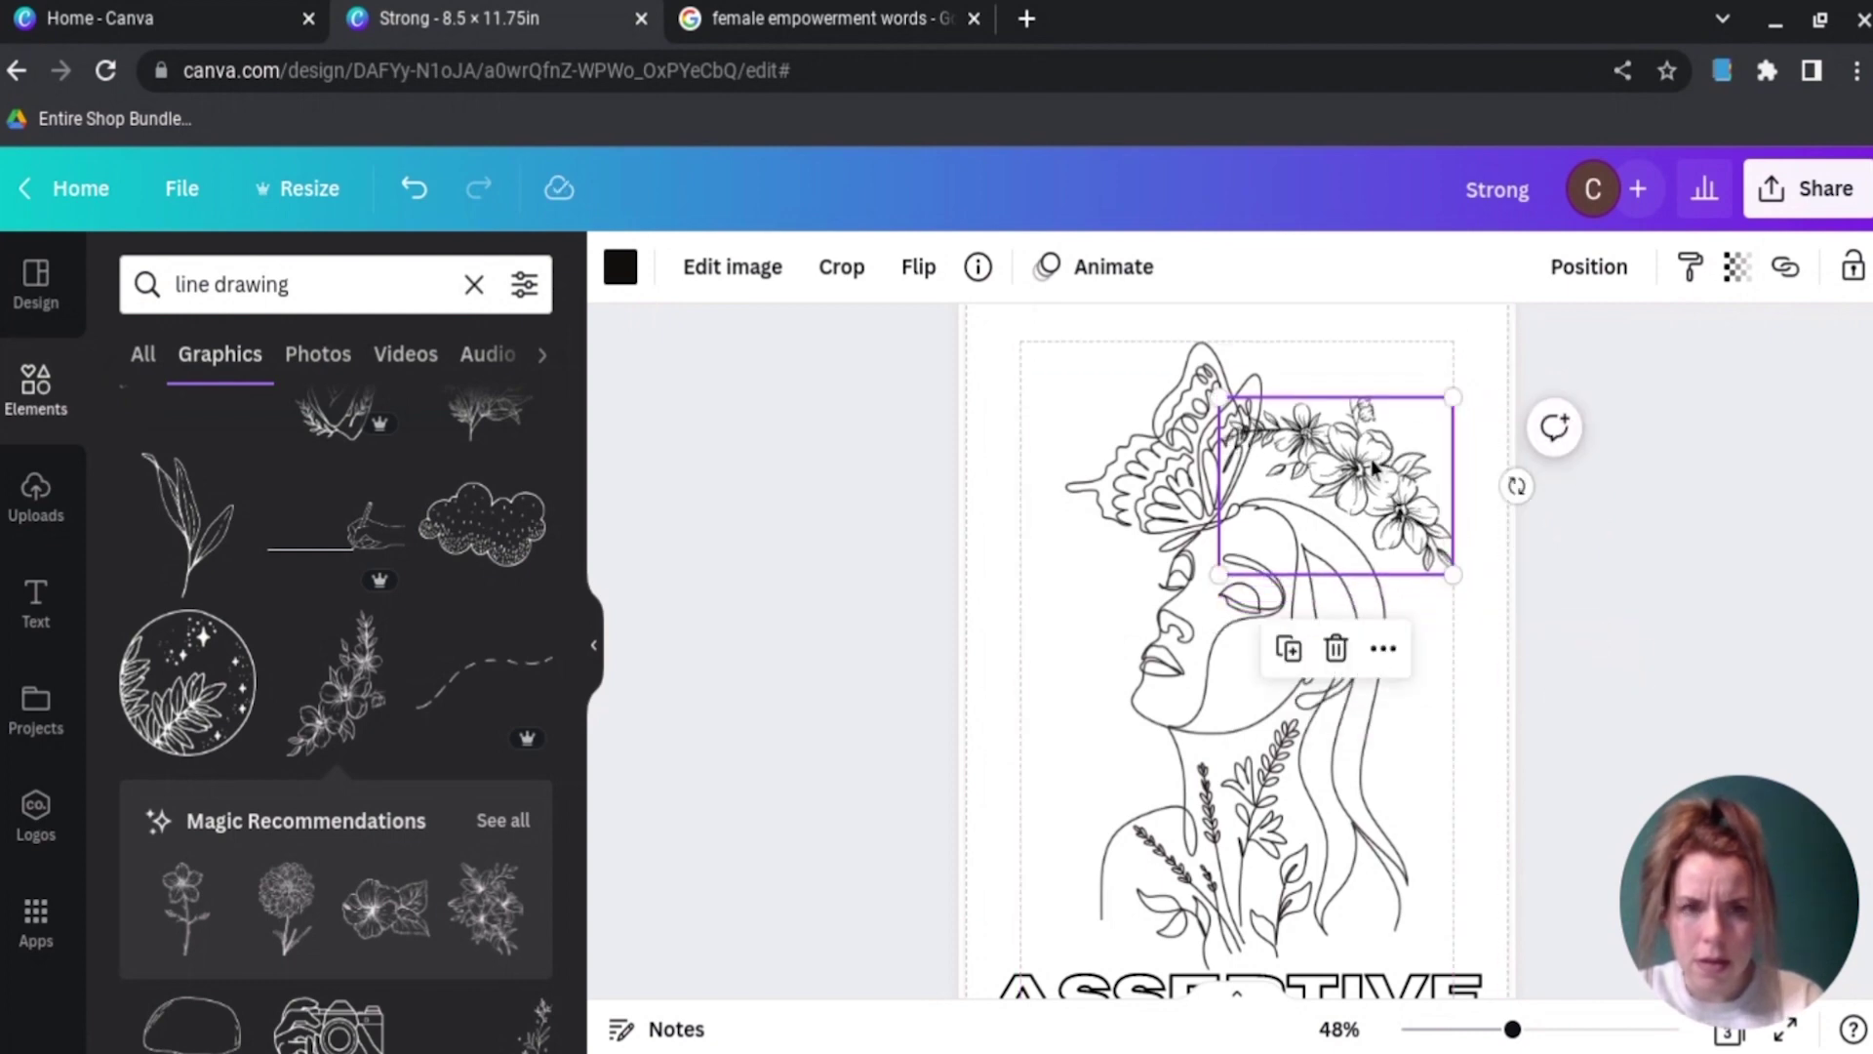
Step: Shrink the flowering branch on the ASSERTIVE page and fit it into the margin's upper right corner, clear of the butterfly
mouse_move(1379, 441)
mouse_down()
mouse_move(1378, 388)
mouse_move(1379, 404)
mouse_up()
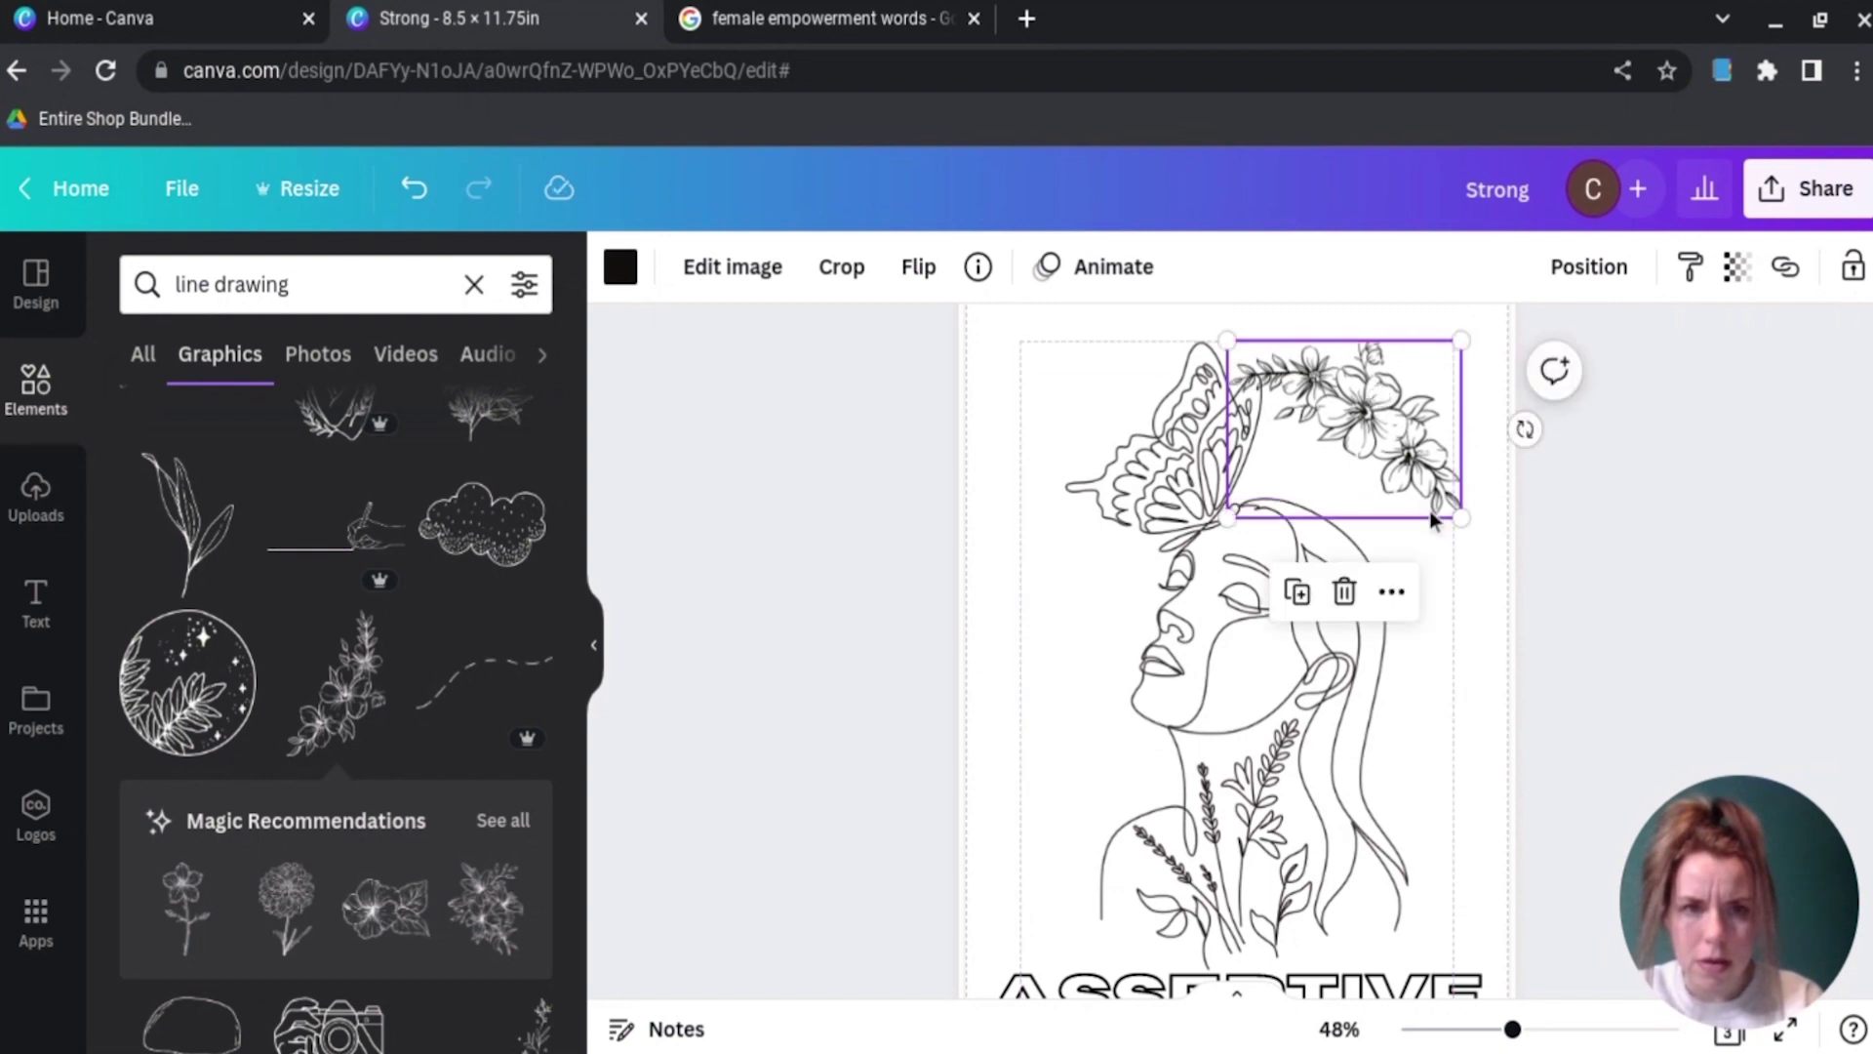
drag(1463, 519, 1416, 482)
drag(1349, 377, 1391, 379)
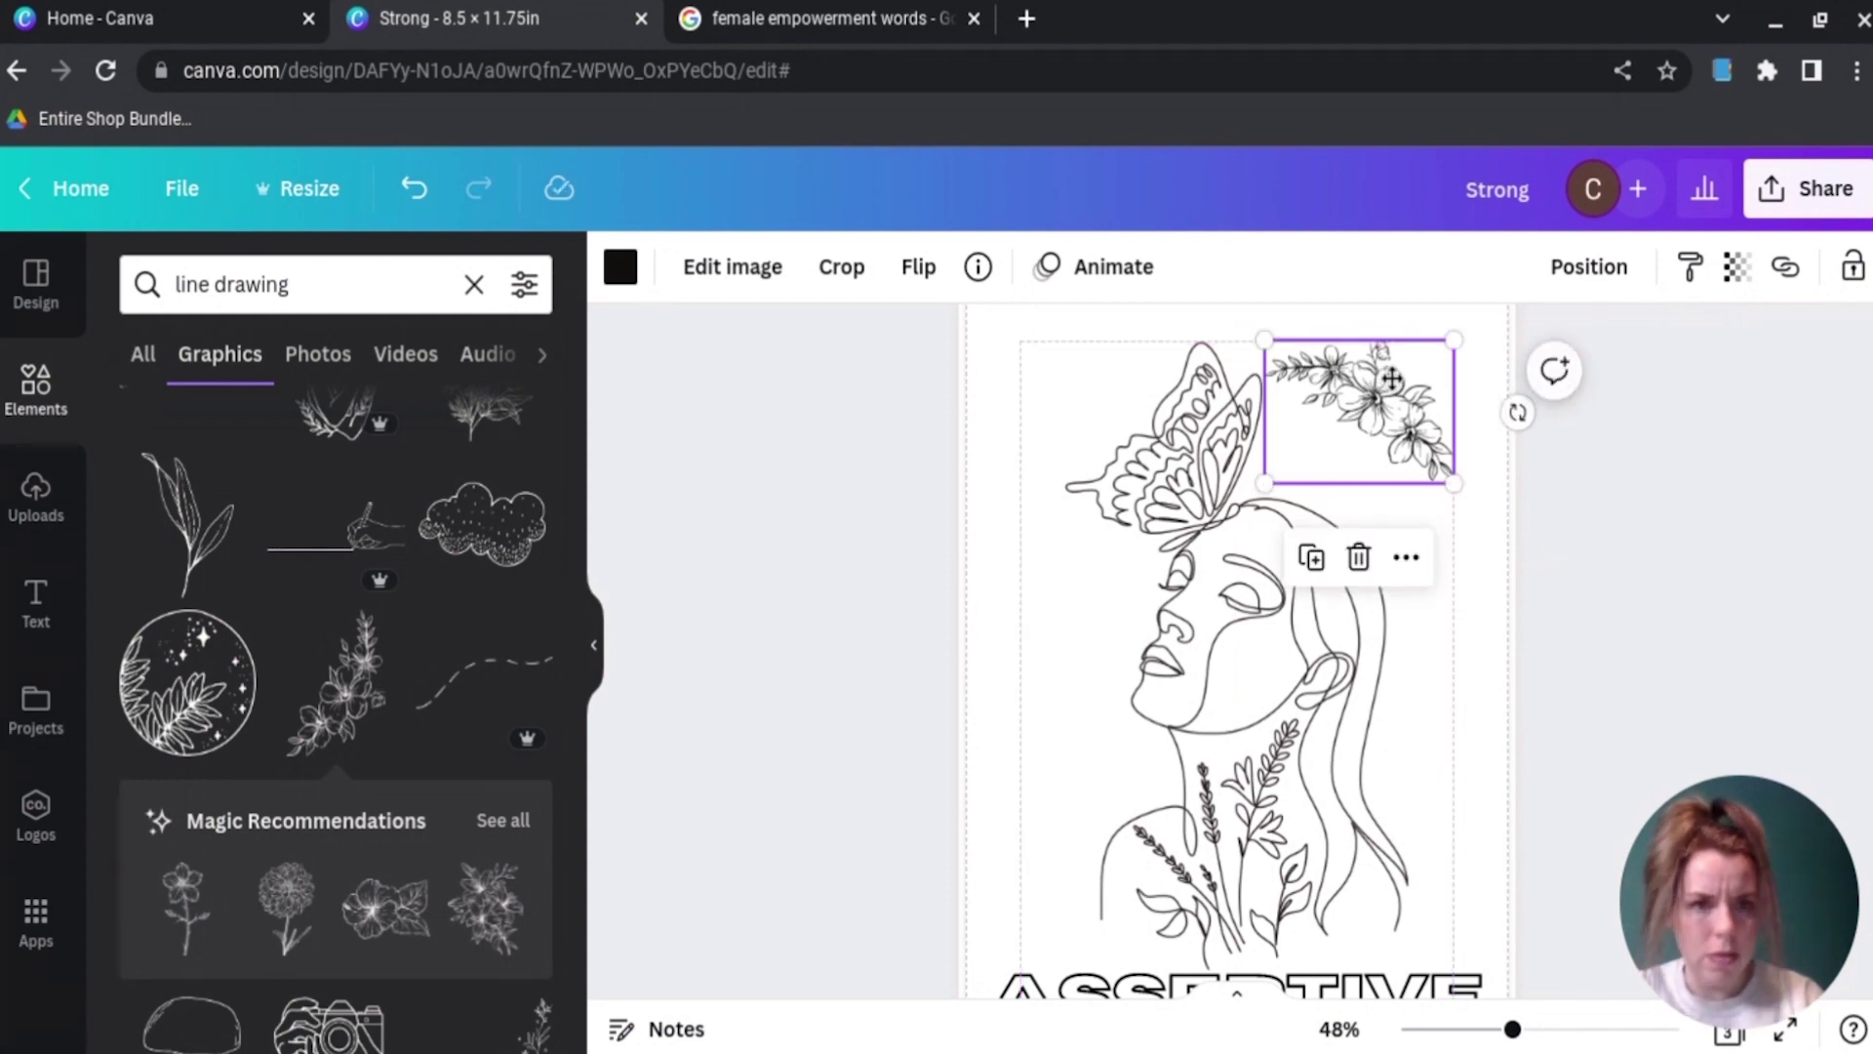
Step: Duplicate the flowering branch, flip the copy horizontally, and place it in the margin's upper left corner behind the butterfly
click(1310, 558)
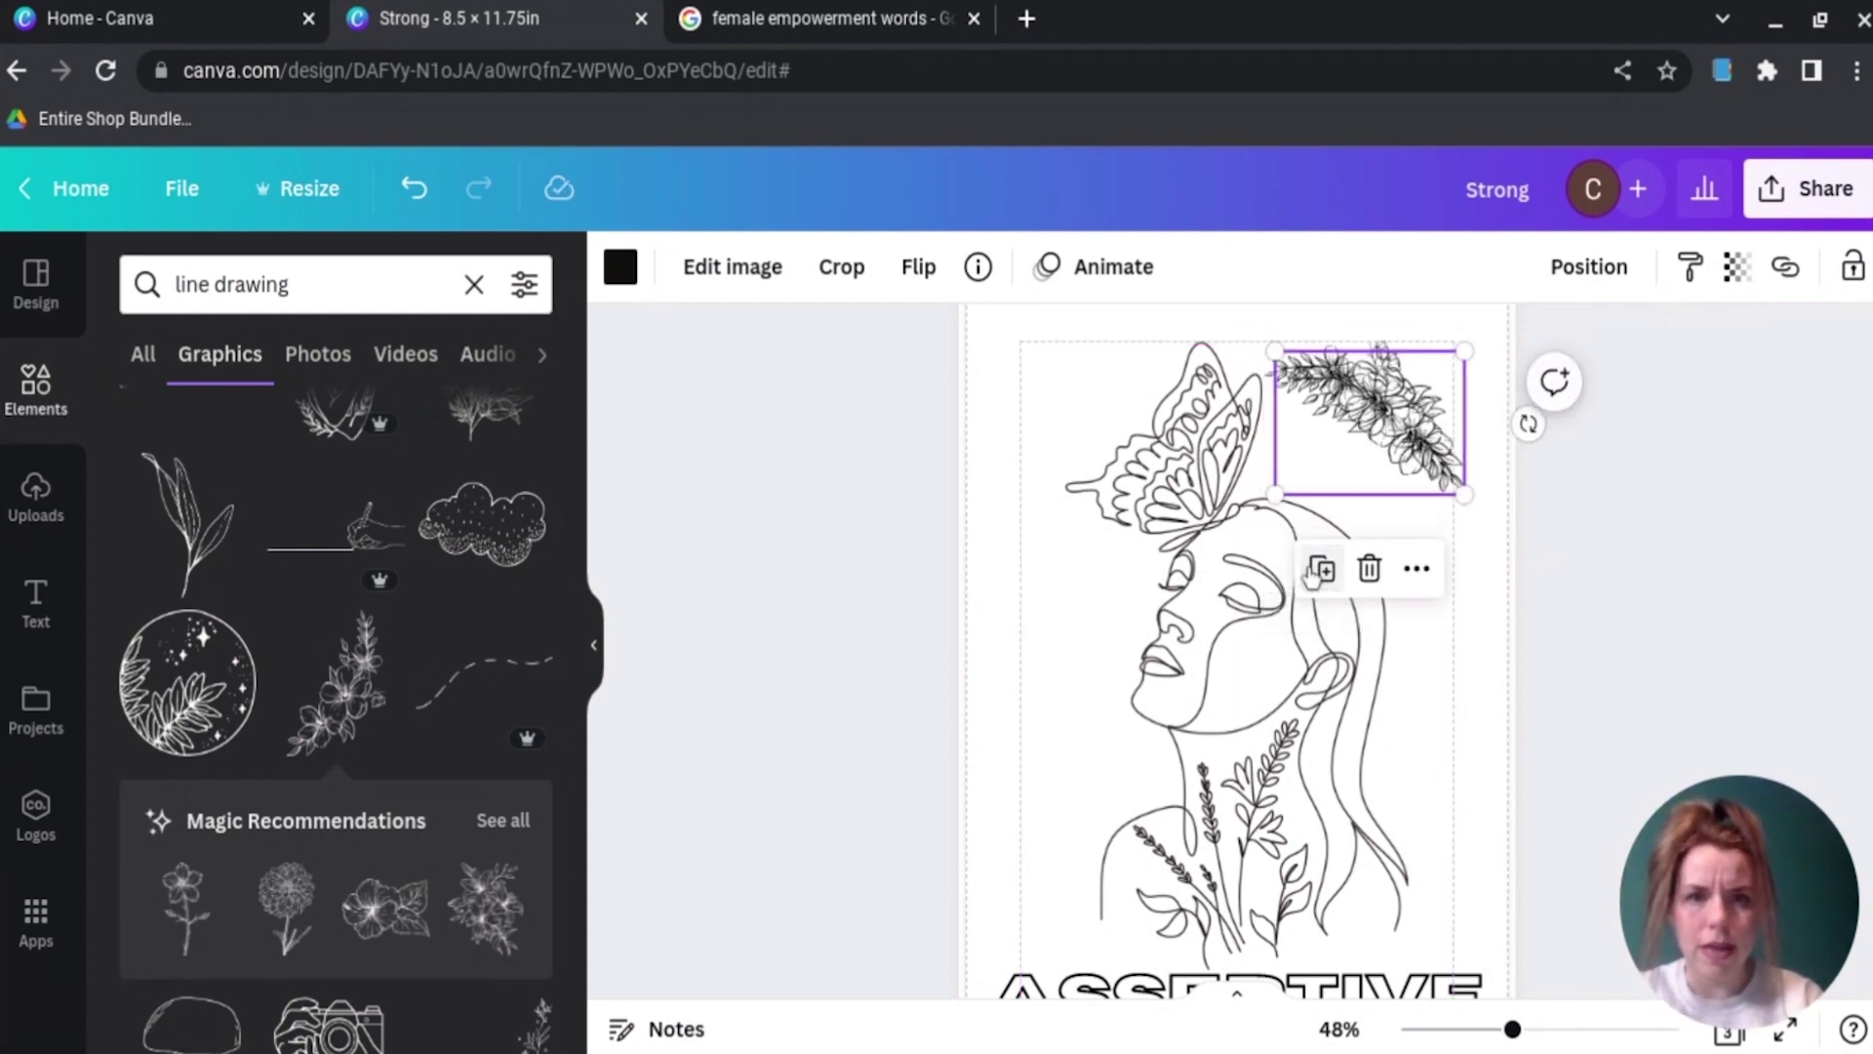
click(927, 282)
click(973, 353)
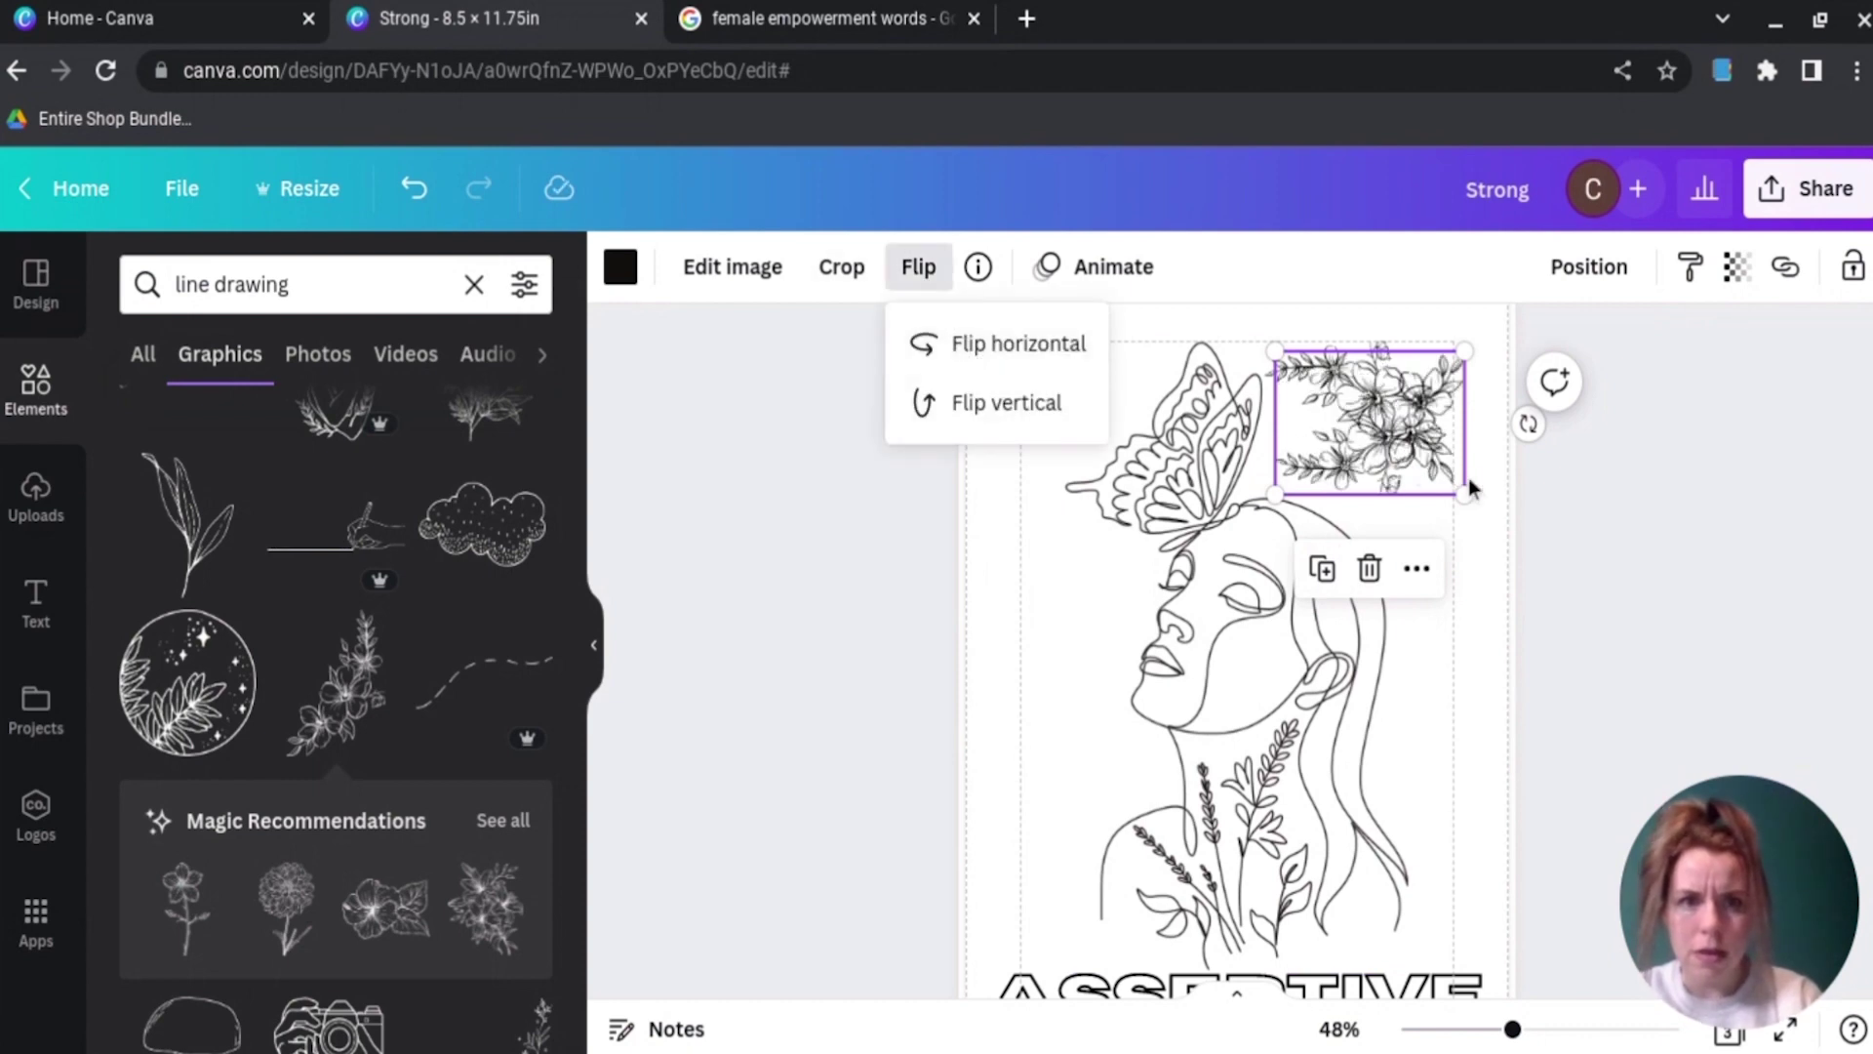
click(1037, 341)
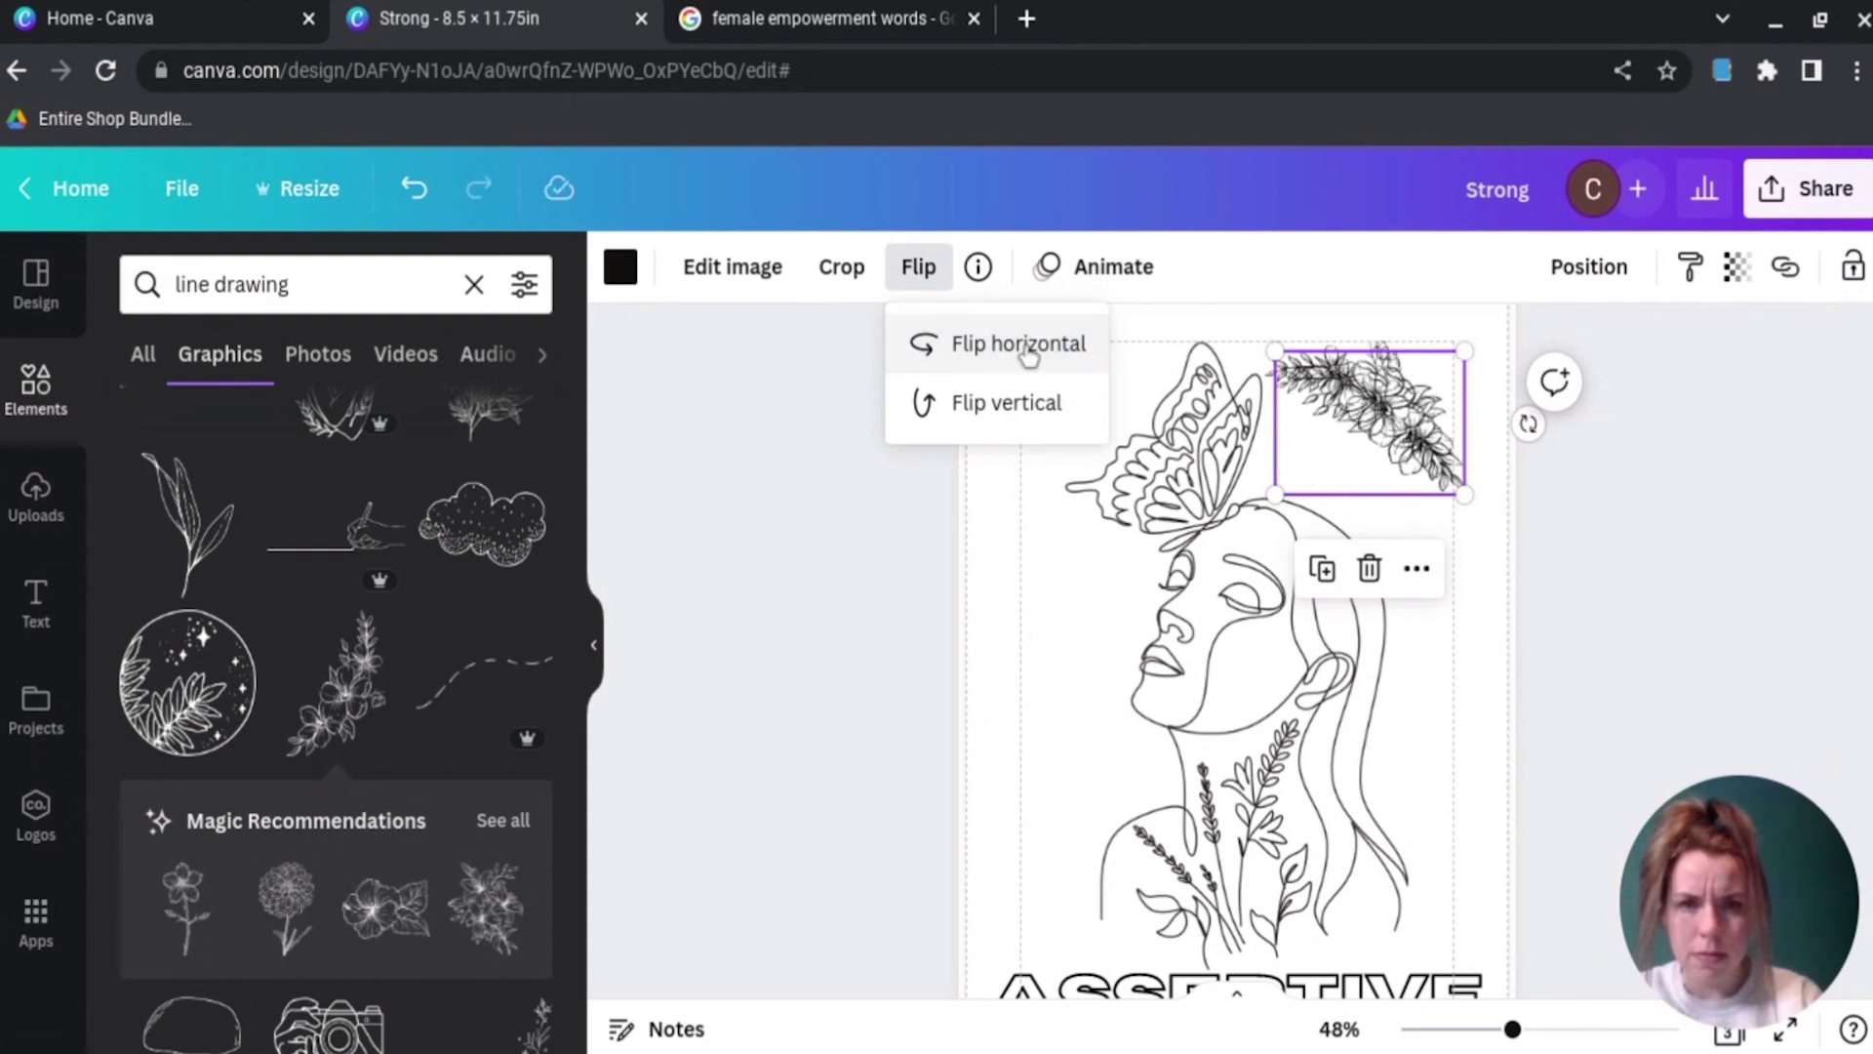
click(991, 432)
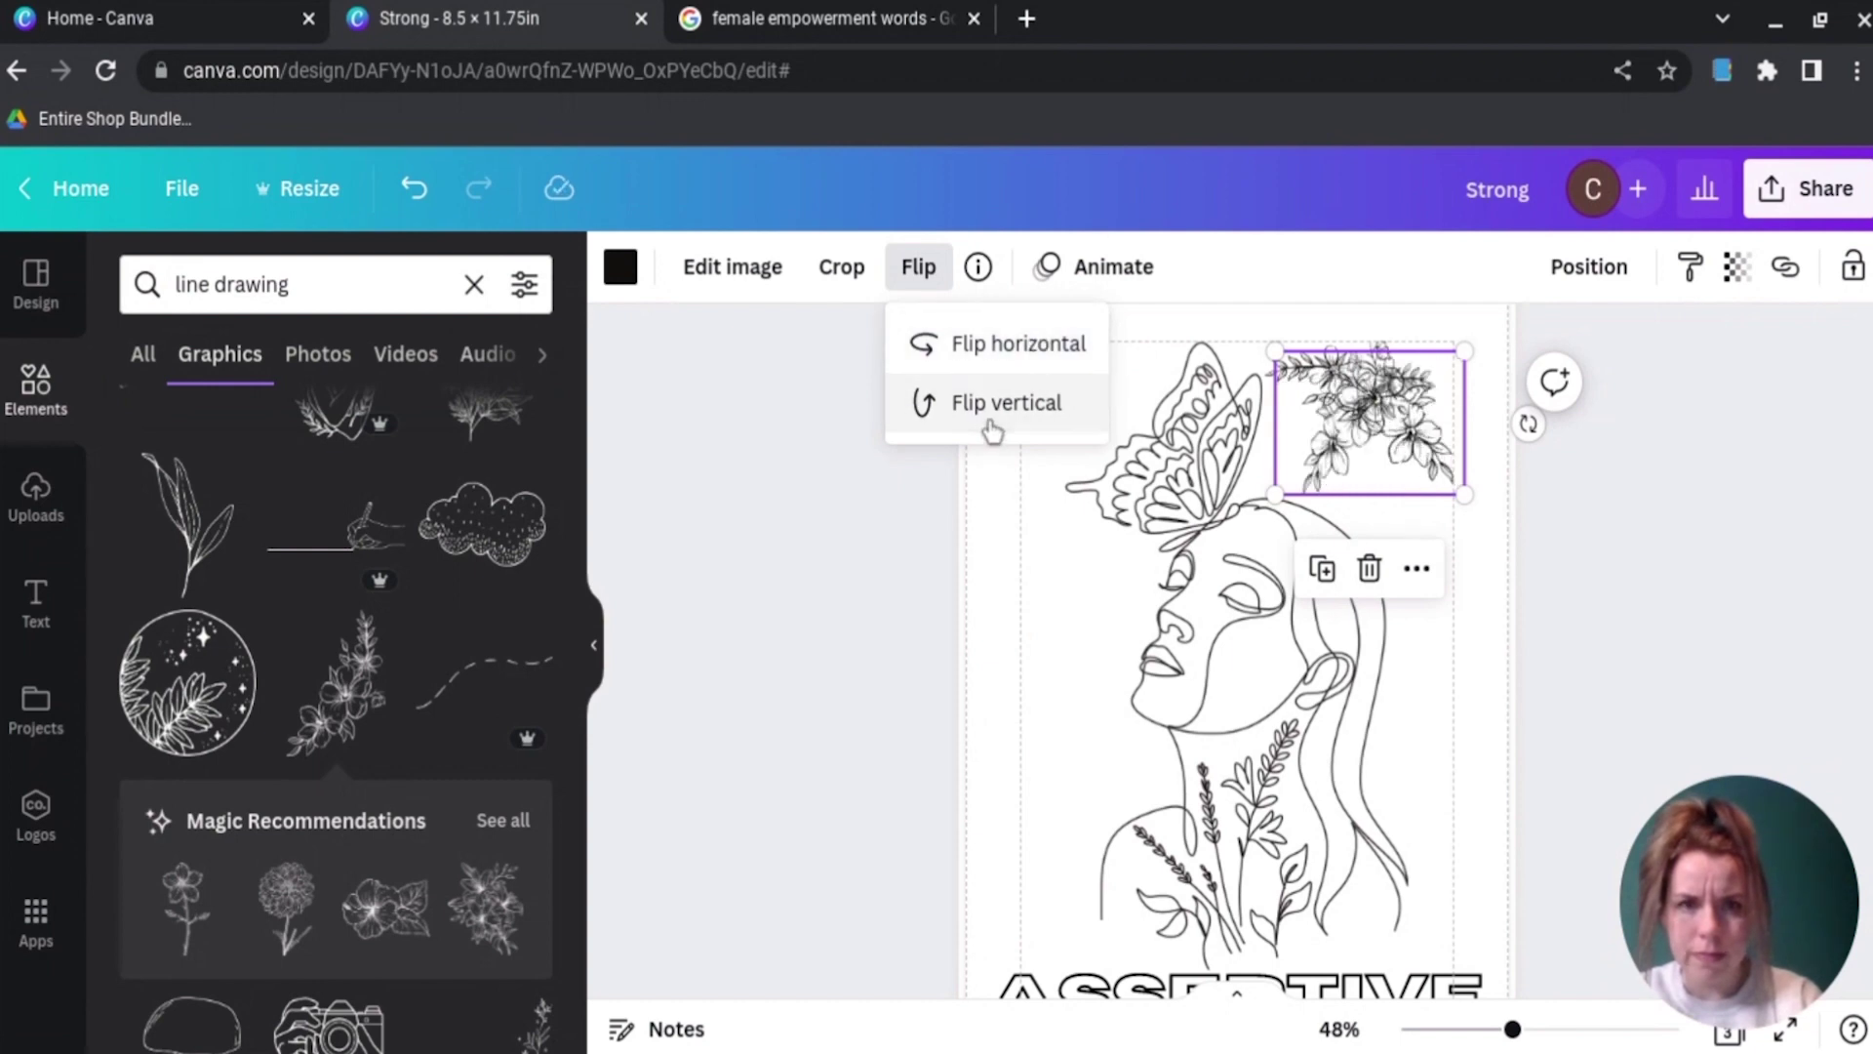
click(1302, 463)
drag(1302, 463, 1046, 441)
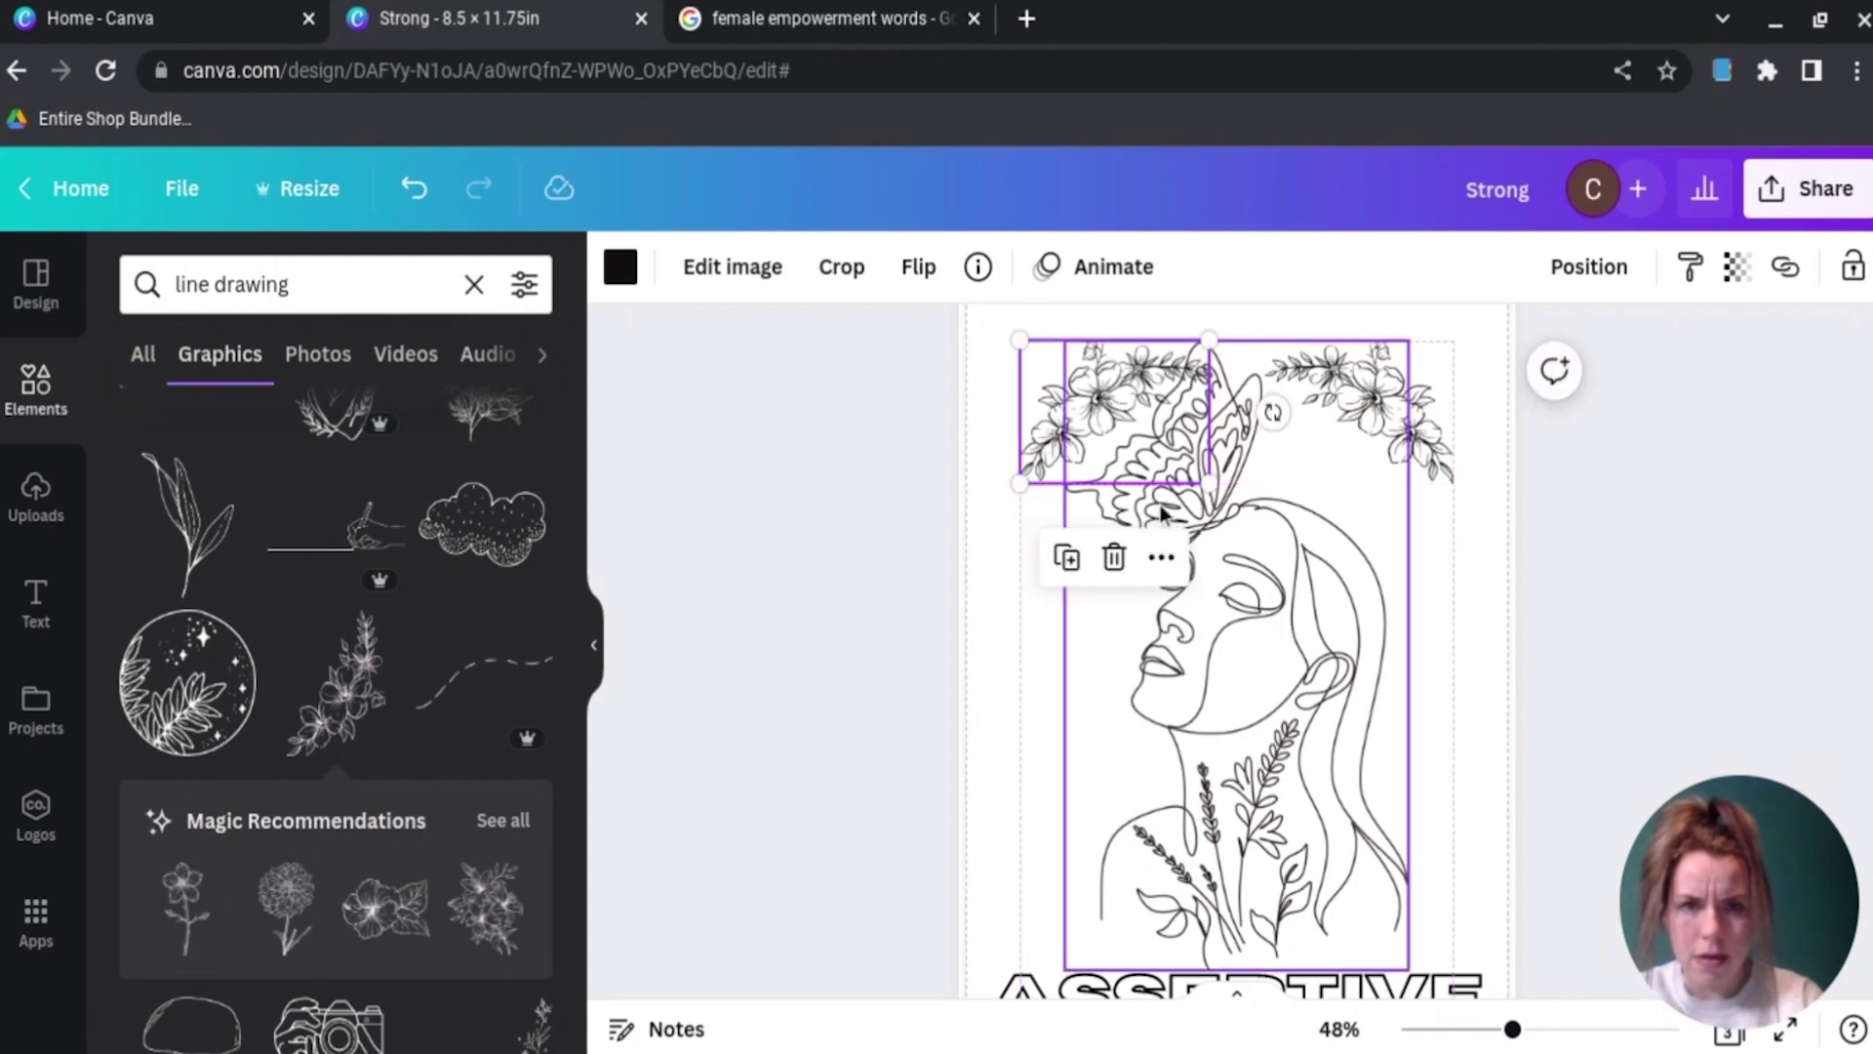
Step: Shrink both corner branches to the same size, keeping each aligned with its upper margin corner
drag(1209, 482, 1180, 458)
click(1436, 462)
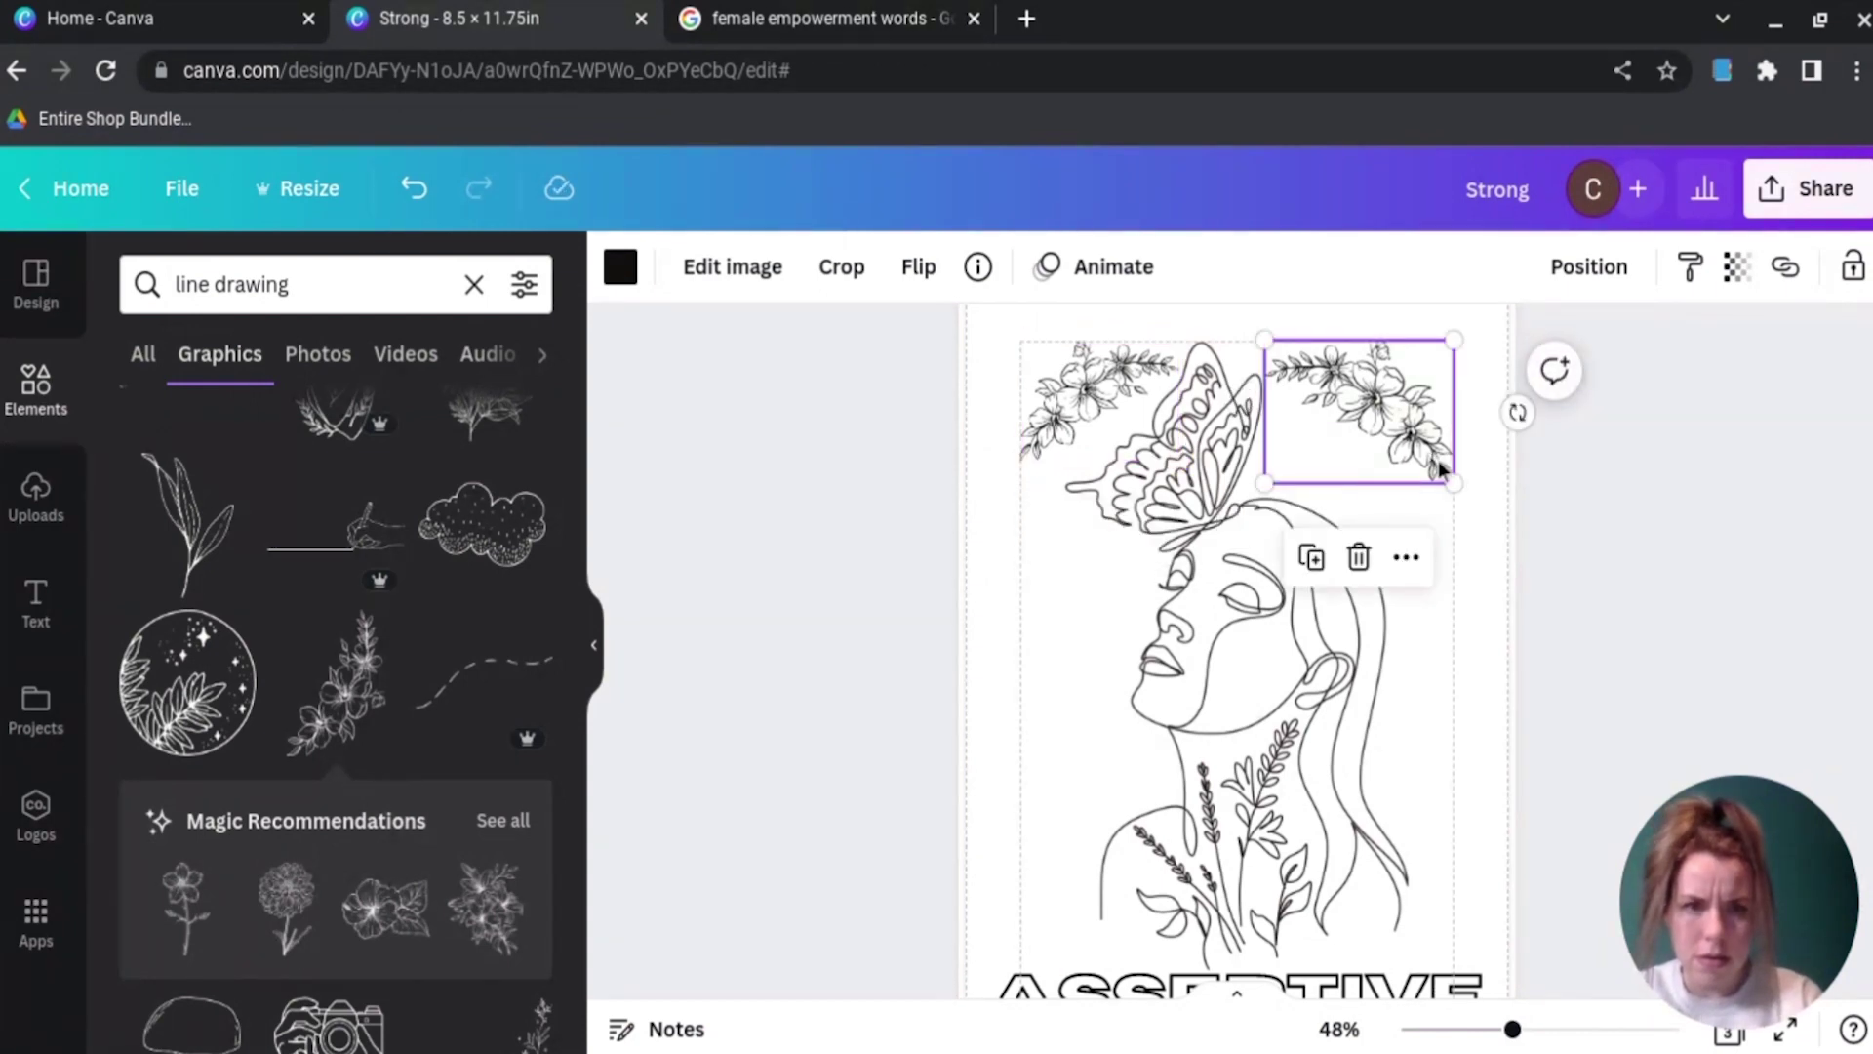
drag(1453, 482, 1419, 402)
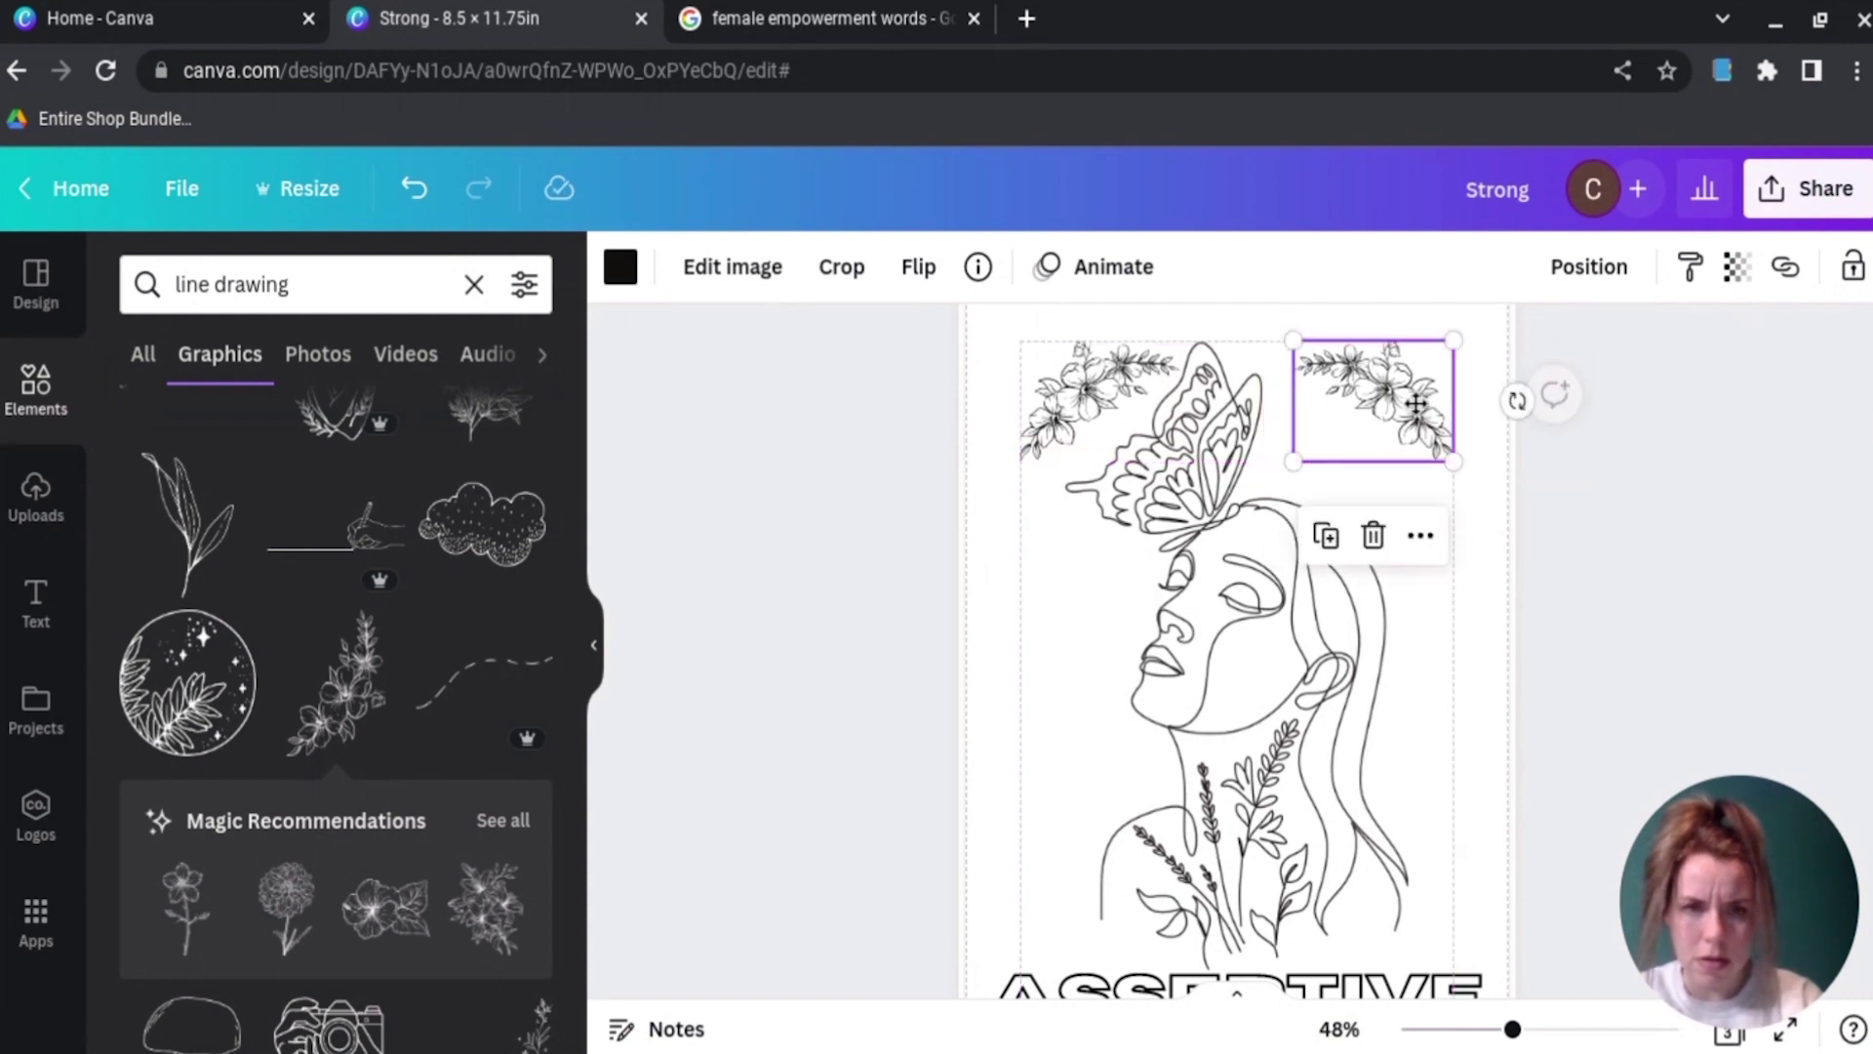
click(1541, 525)
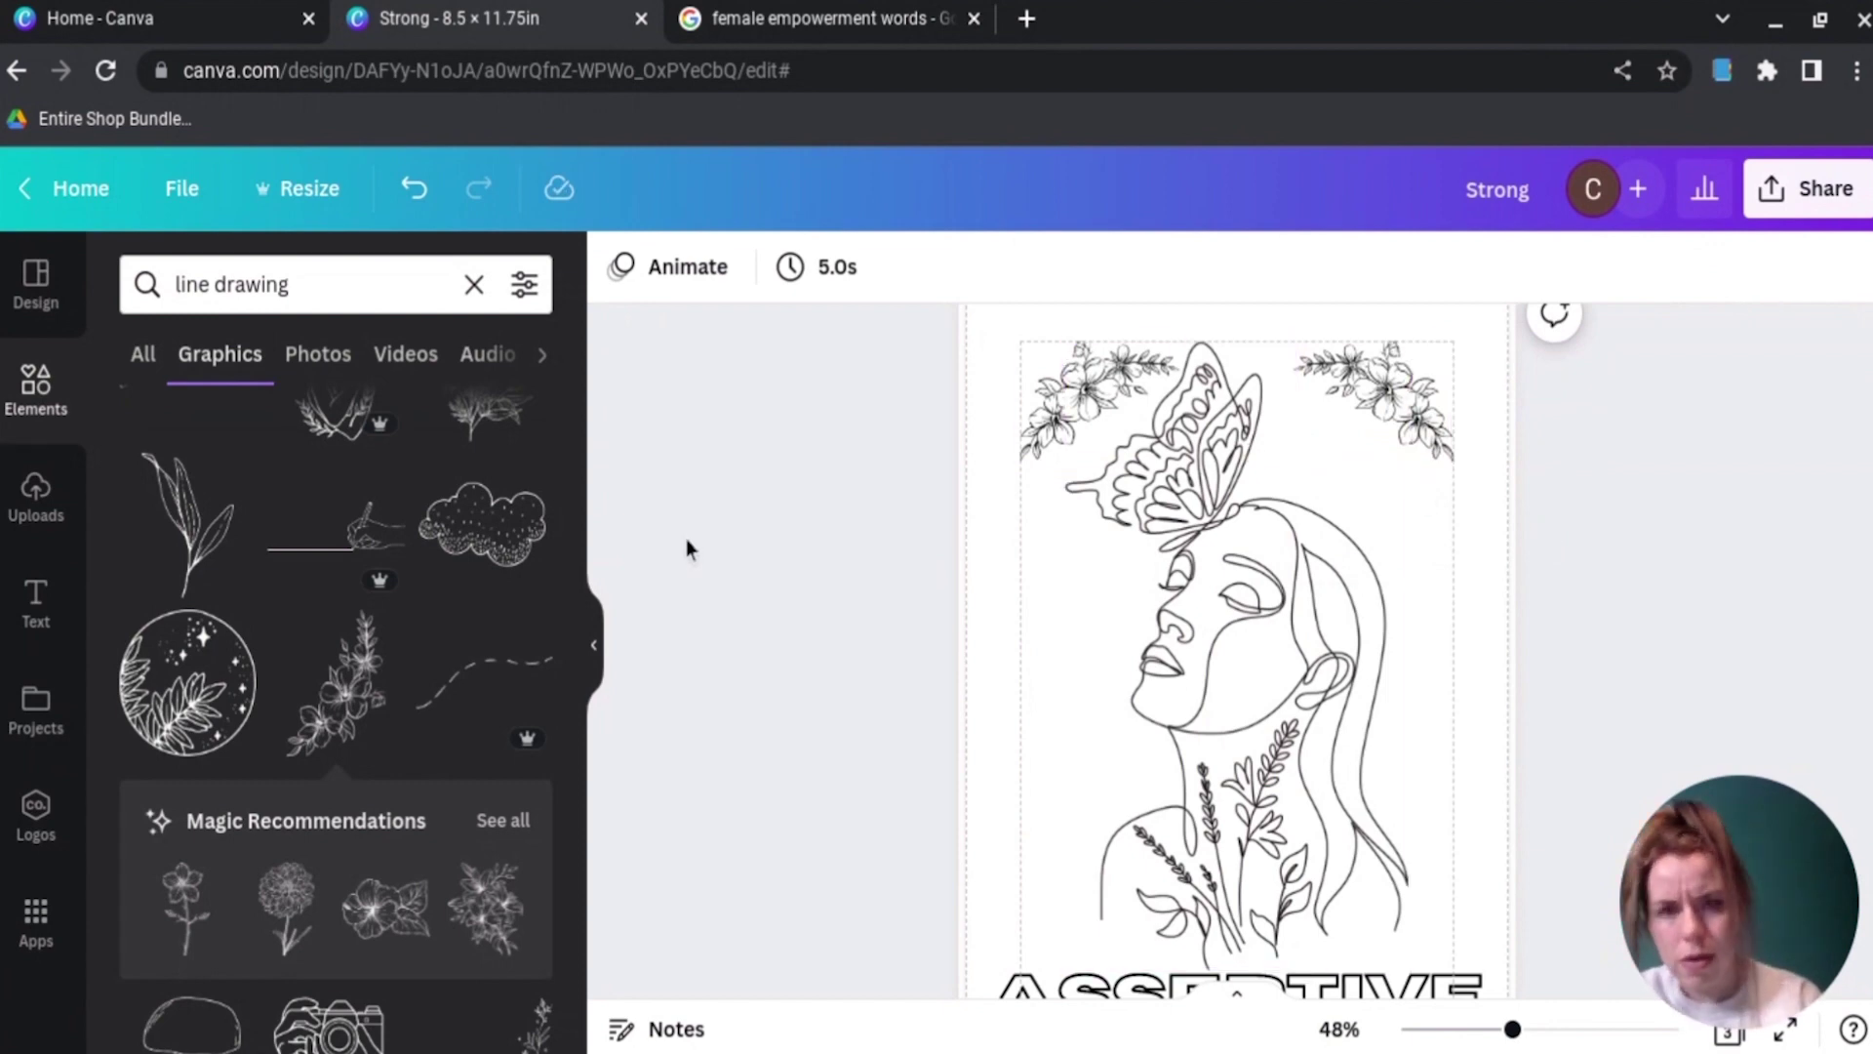
Step: Find the graphic of paired open blossoms among the line drawings and add it to the ASSERTIVE page
scroll(405, 781, down, 1)
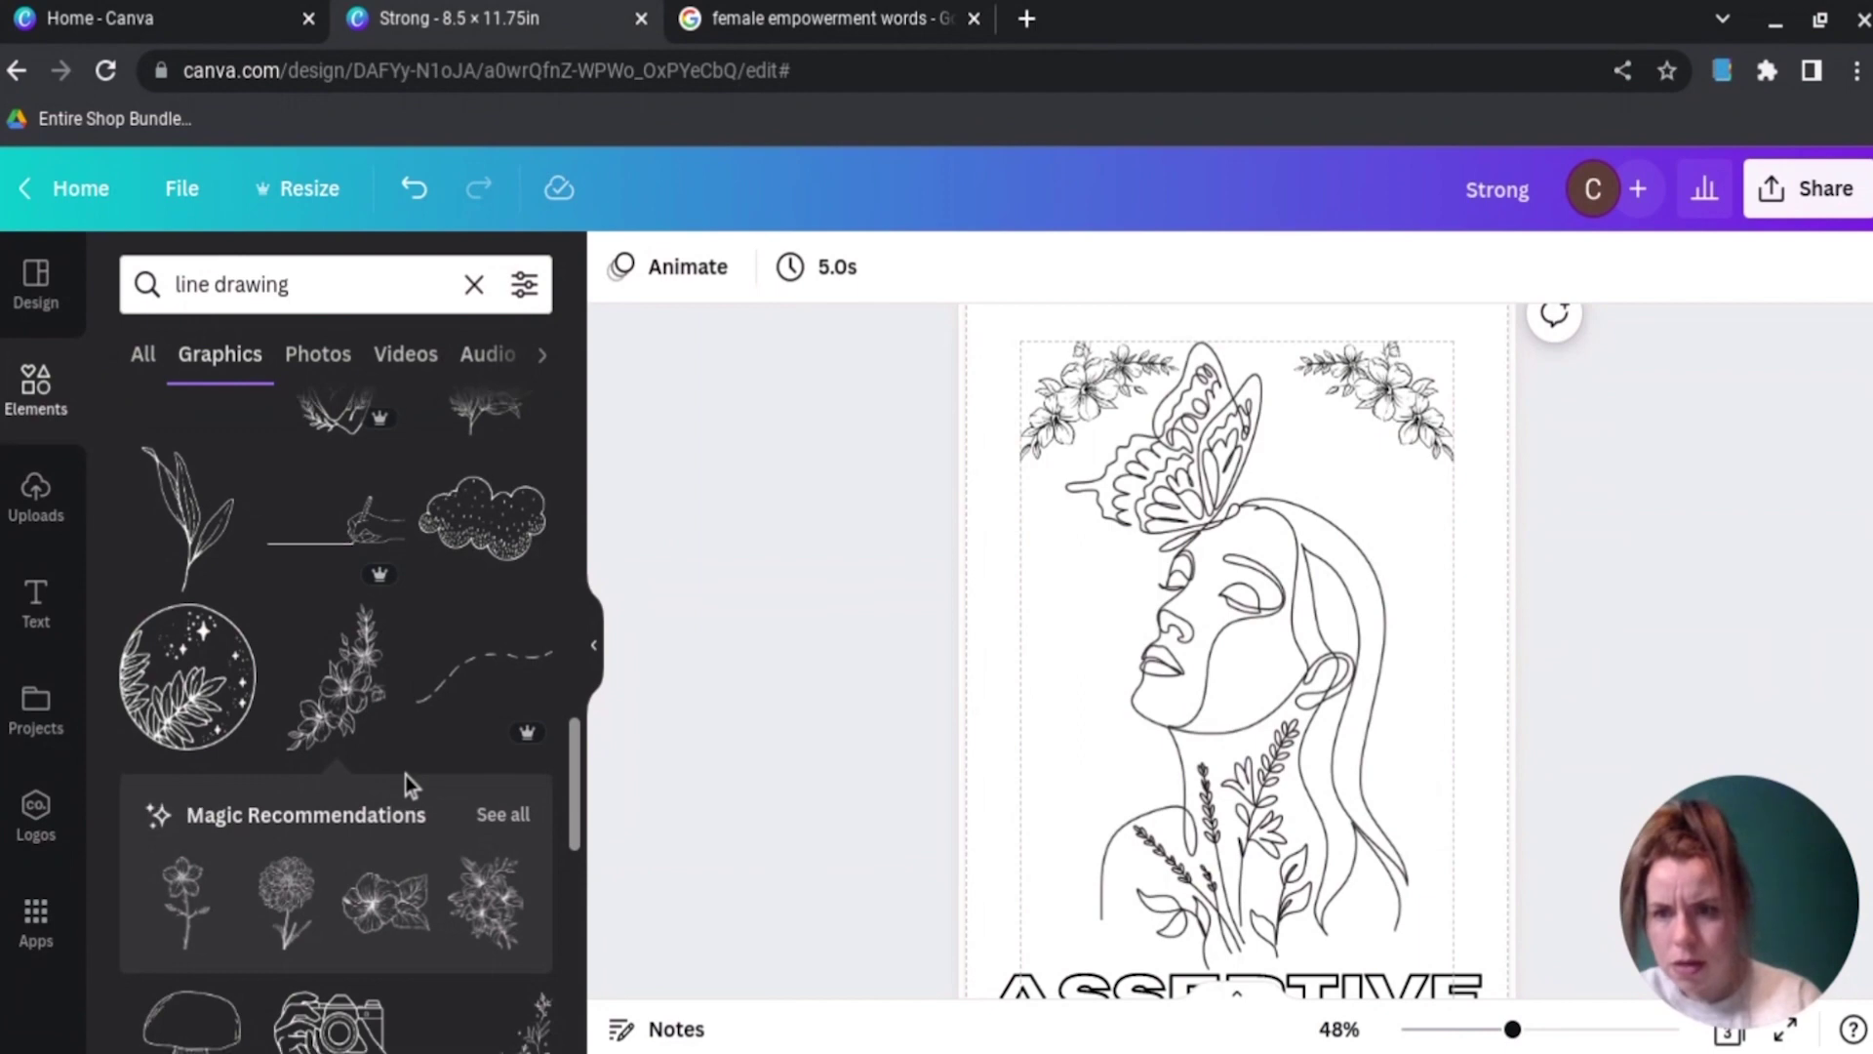
scroll(406, 775, down, 4)
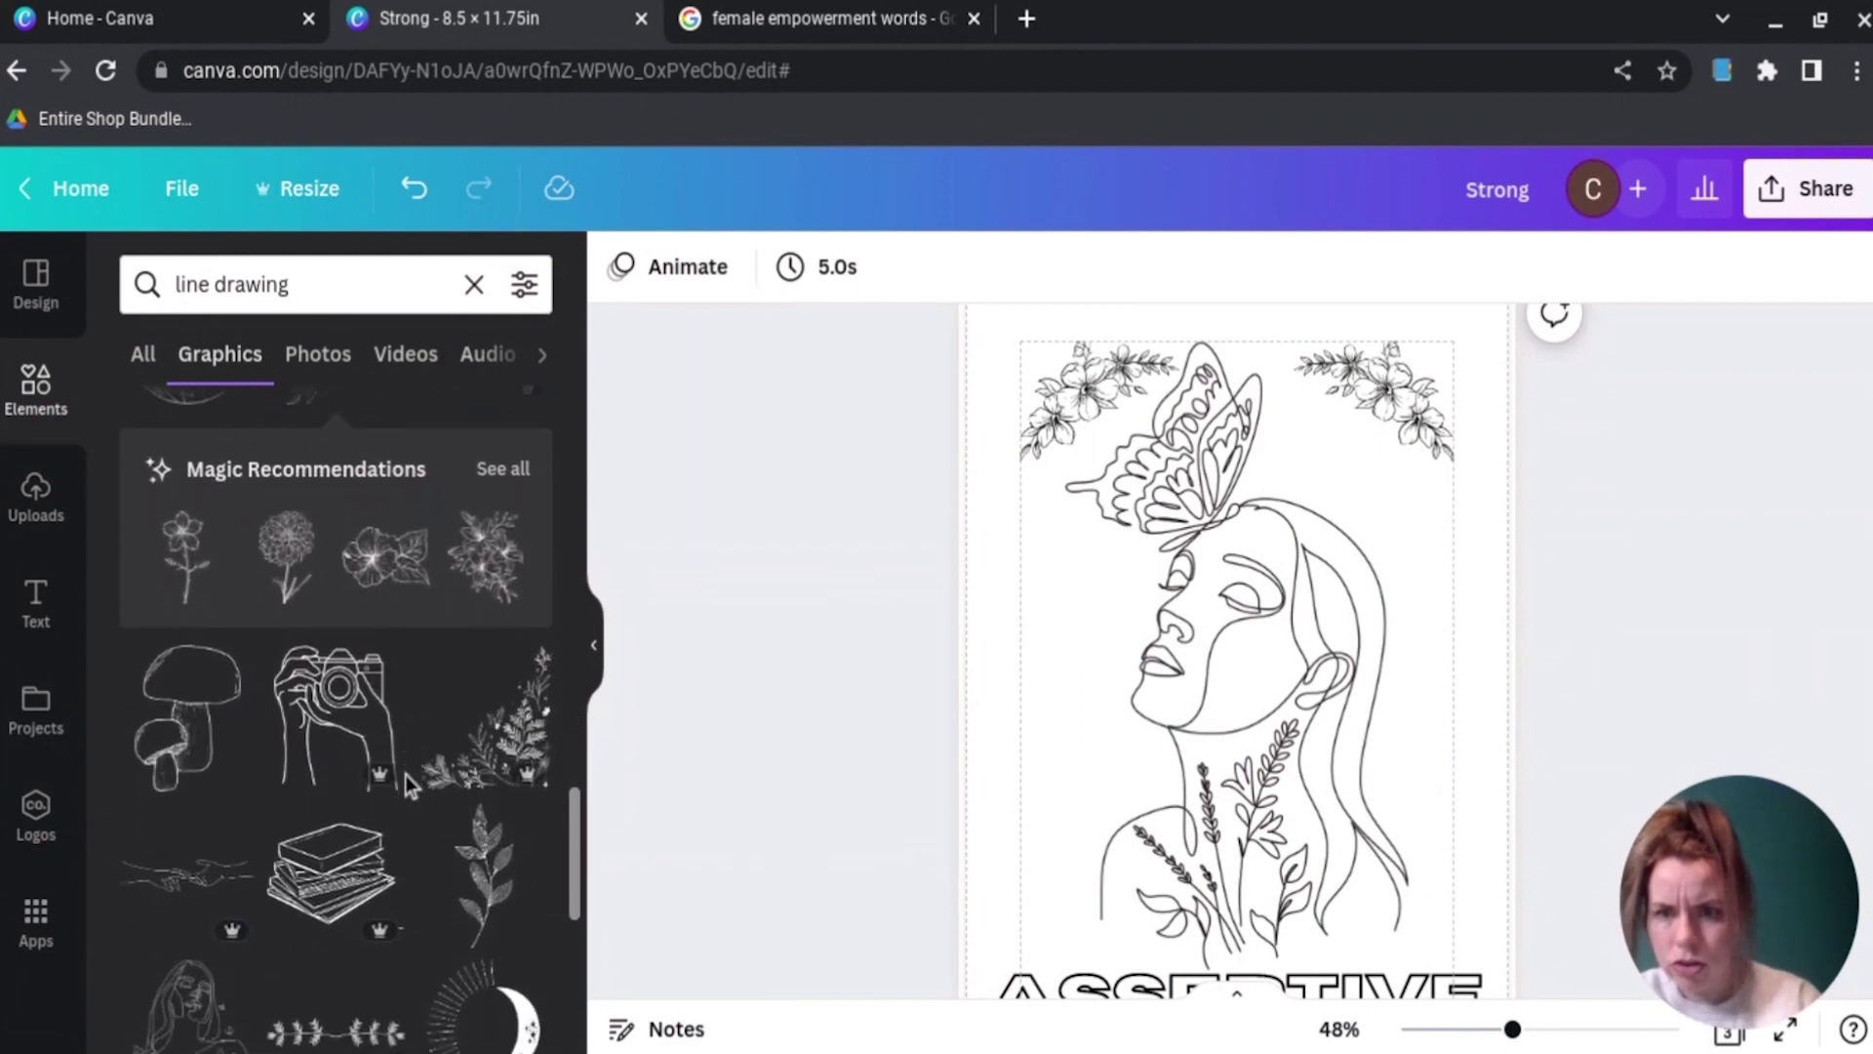
scroll(406, 774, down, 2)
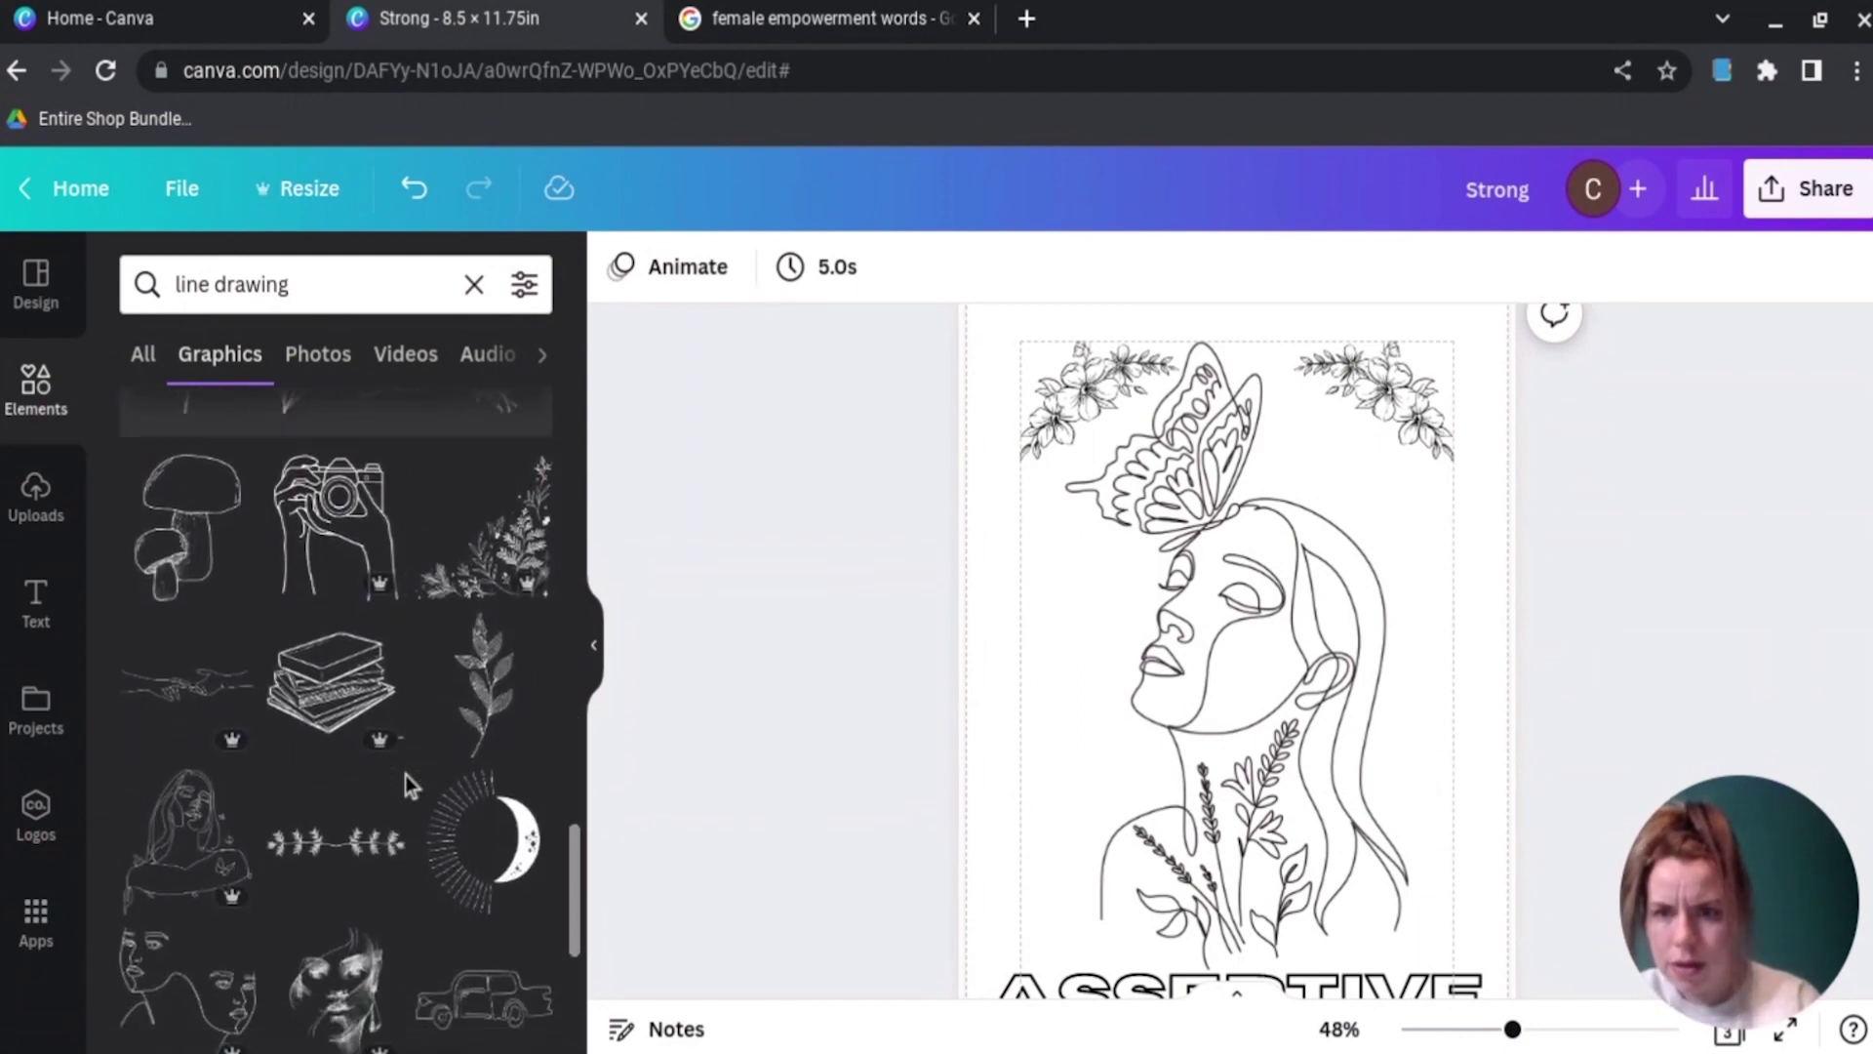
scroll(406, 774, down, 5)
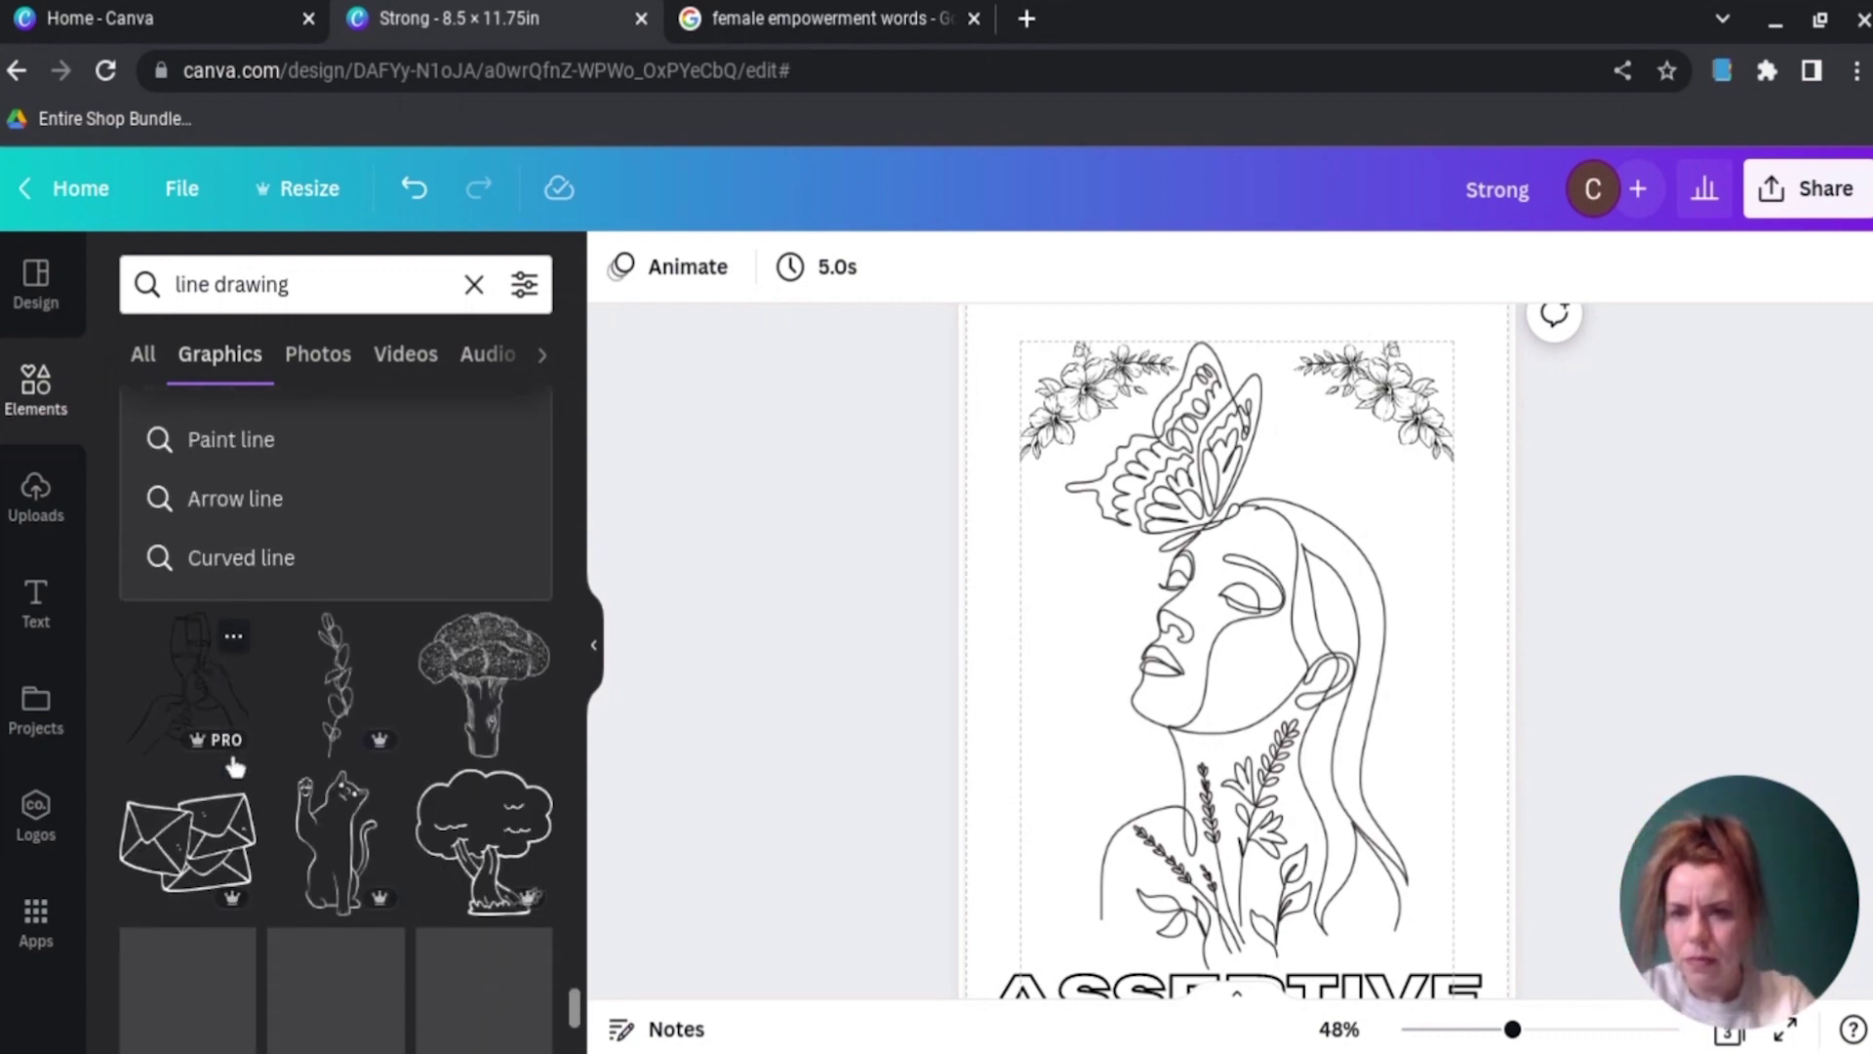
scroll(234, 768, down, 10)
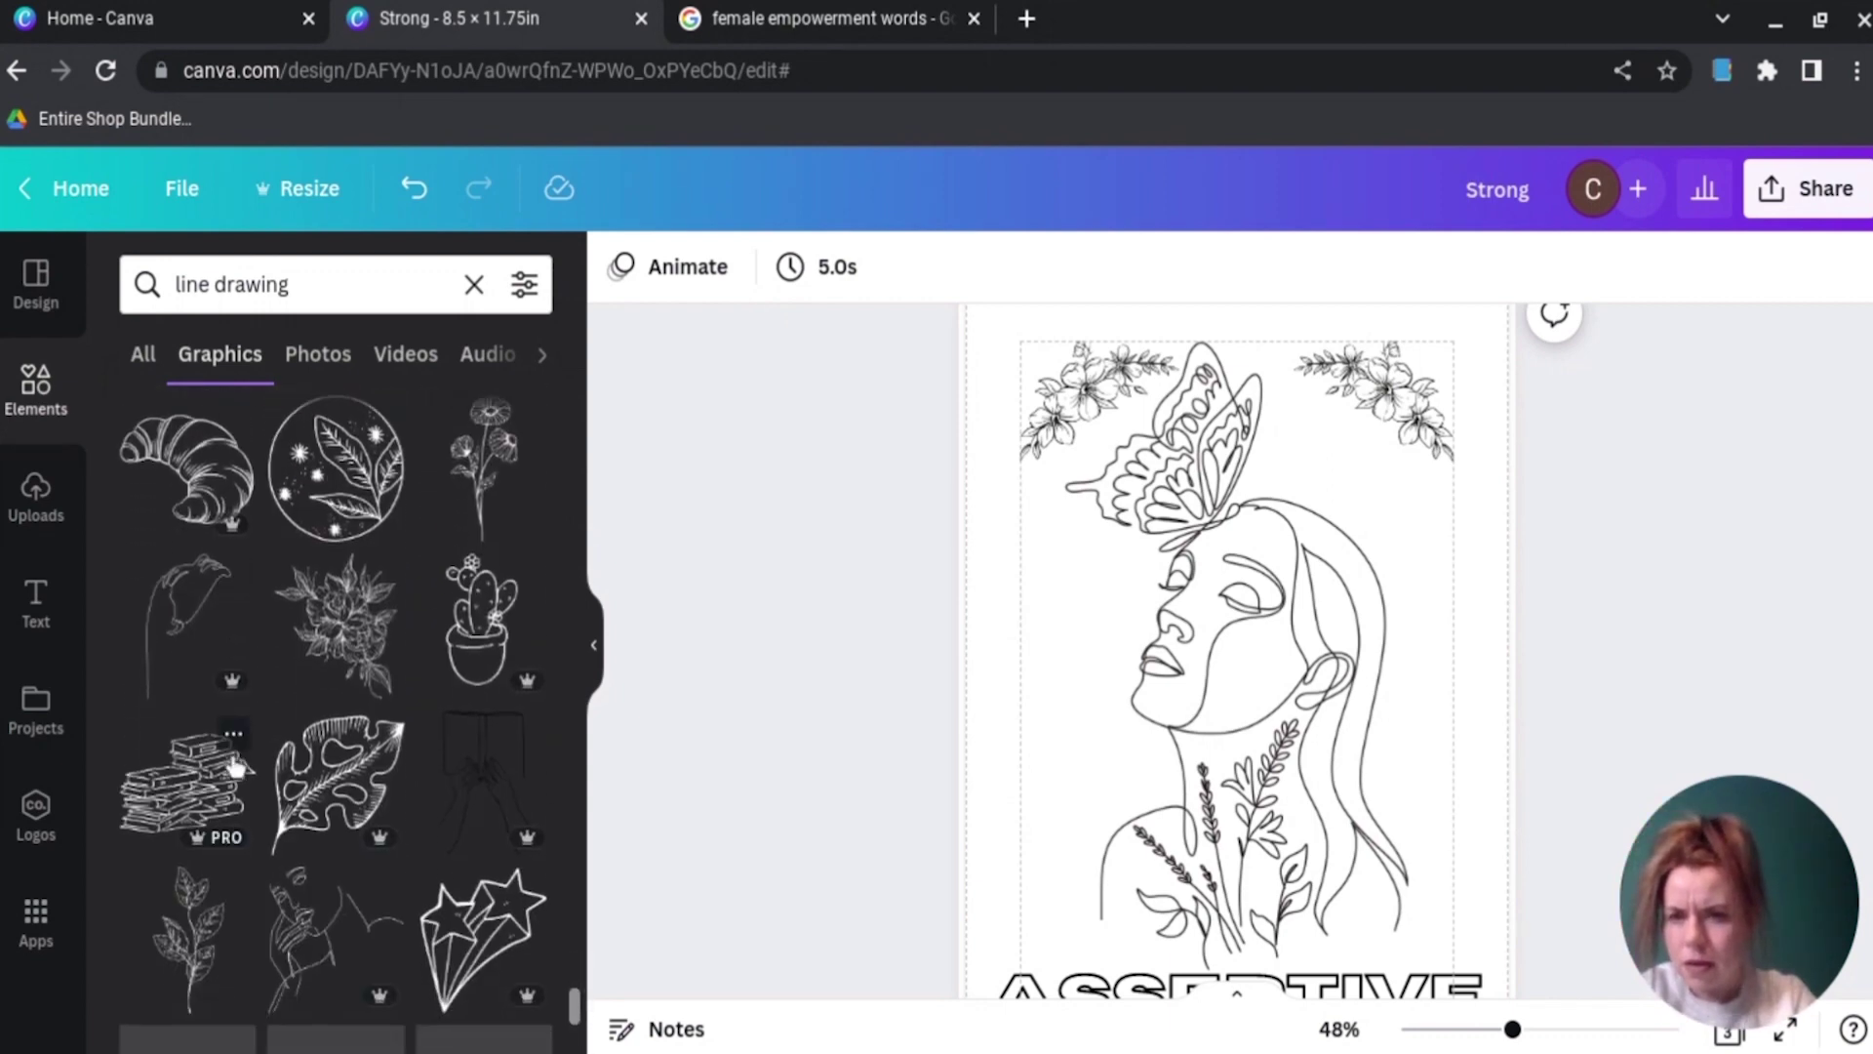
scroll(234, 767, down, 3)
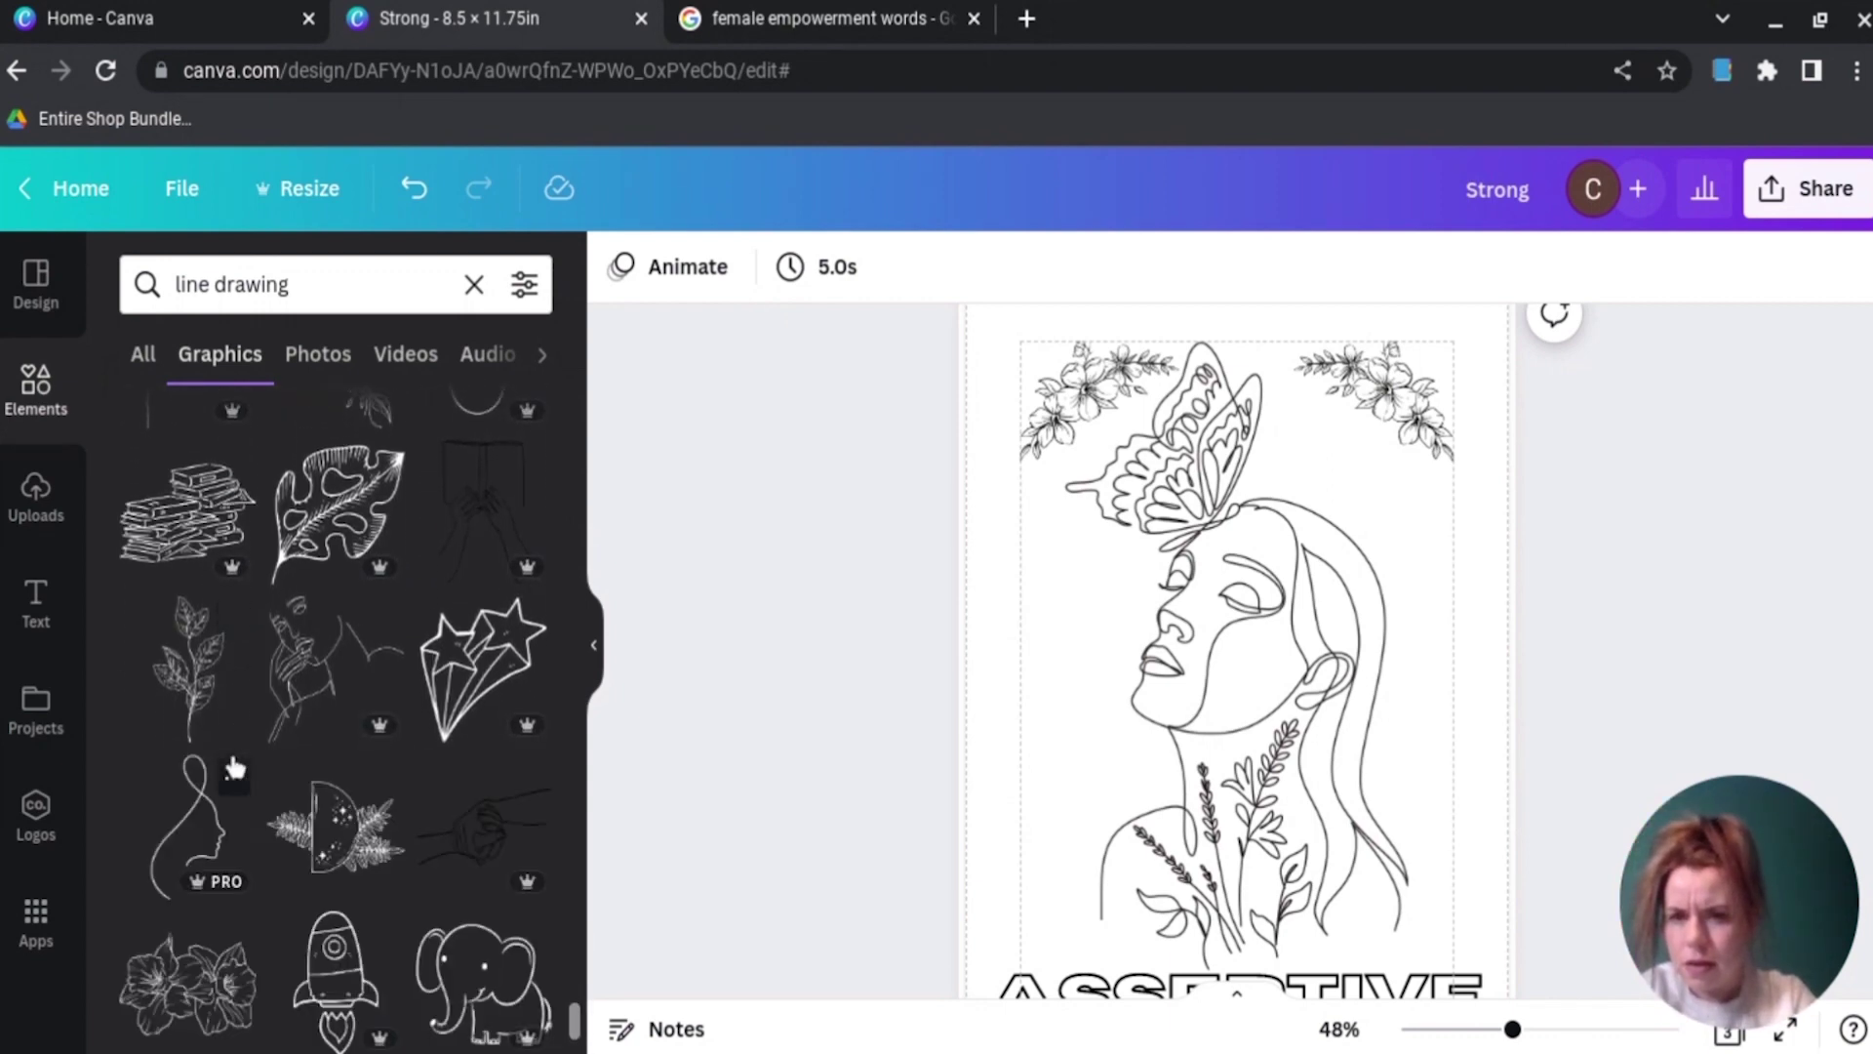
scroll(234, 768, down, 3)
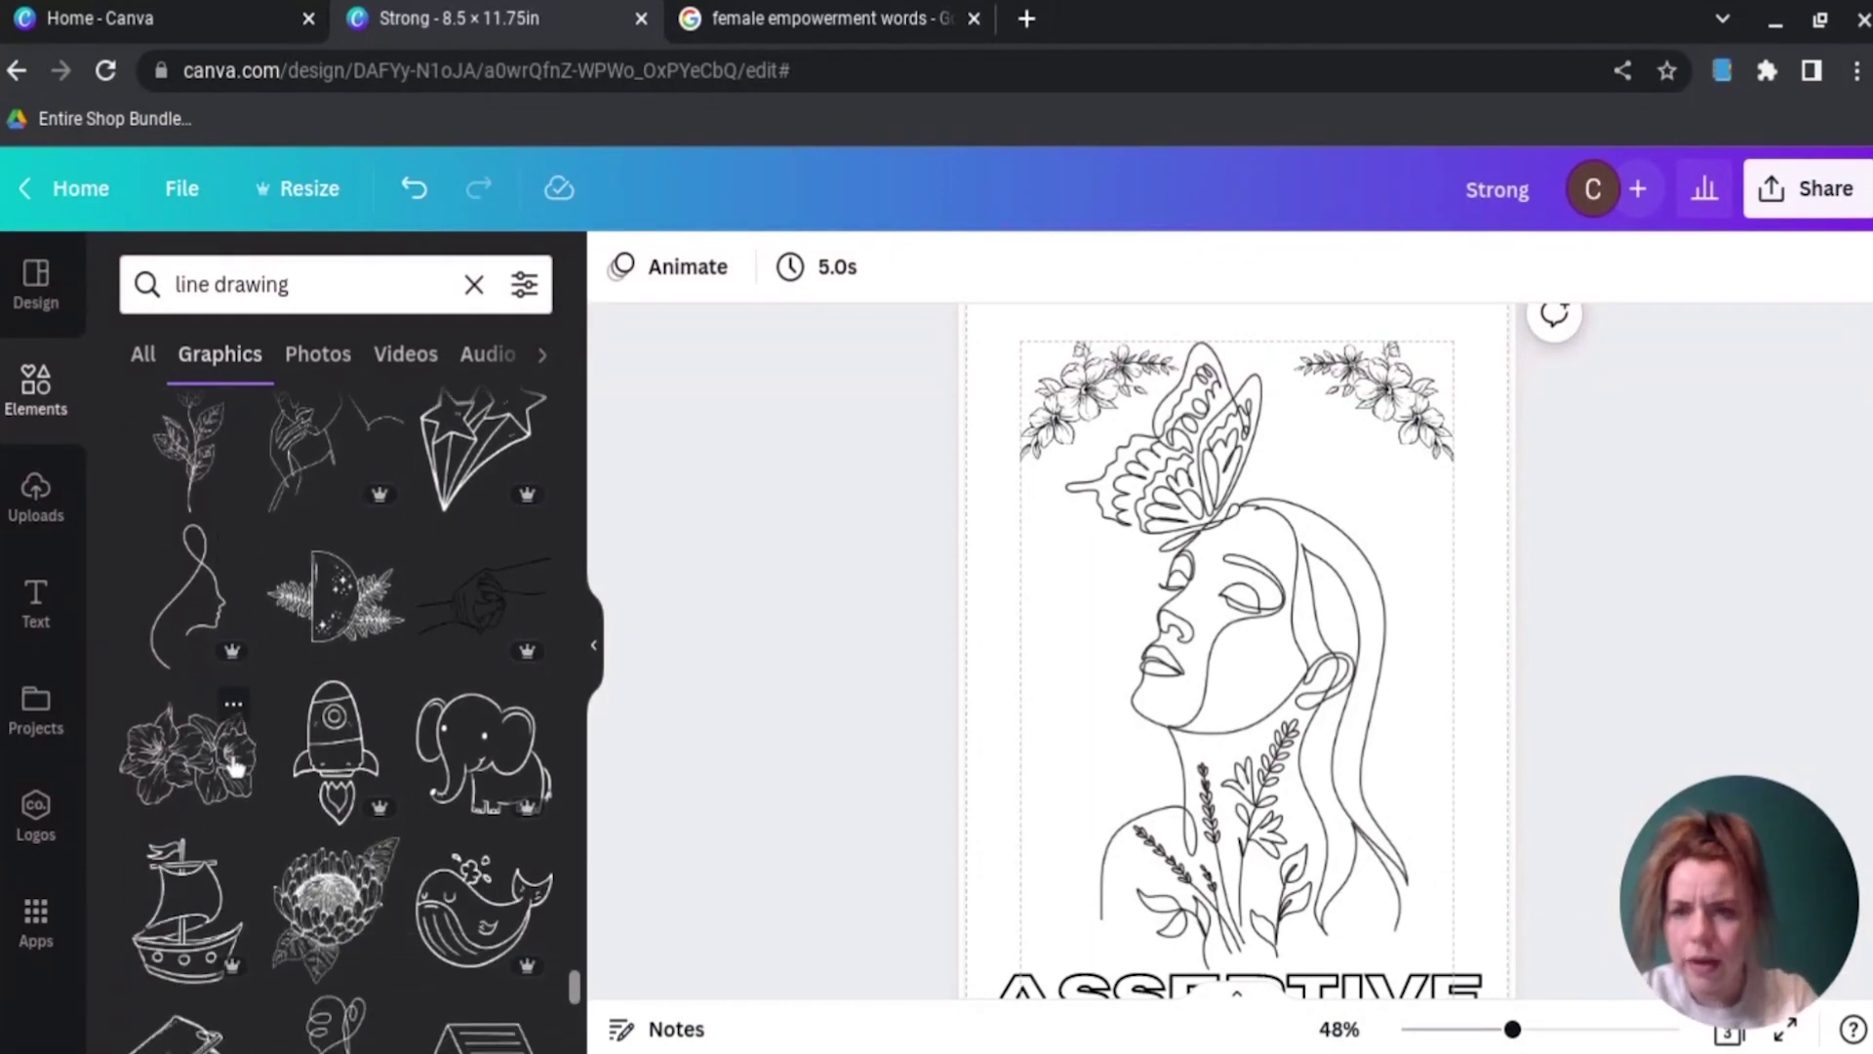
click(234, 768)
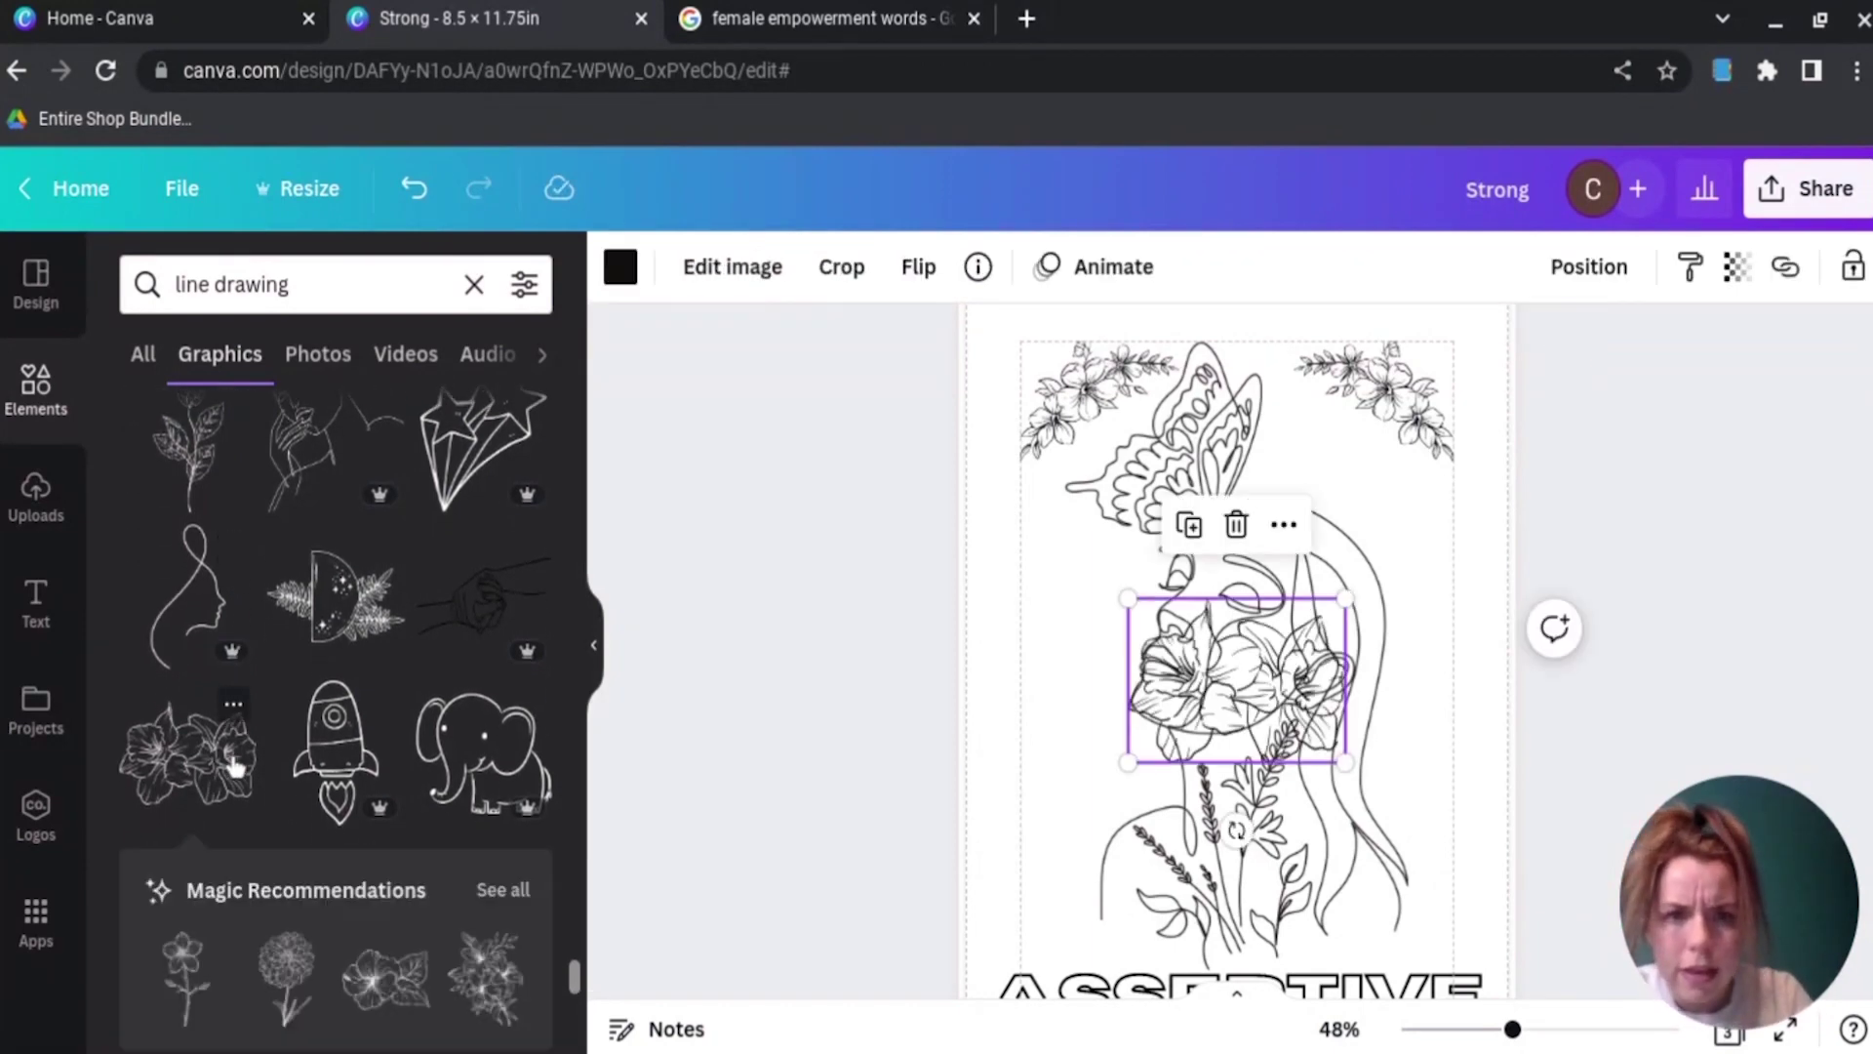
Step: Place the paired blossoms just above the first letters of ASSERTIVE, shrunk to clear the word
drag(1258, 700, 1087, 765)
drag(947, 681, 1036, 926)
scroll(1522, 576, down, 2)
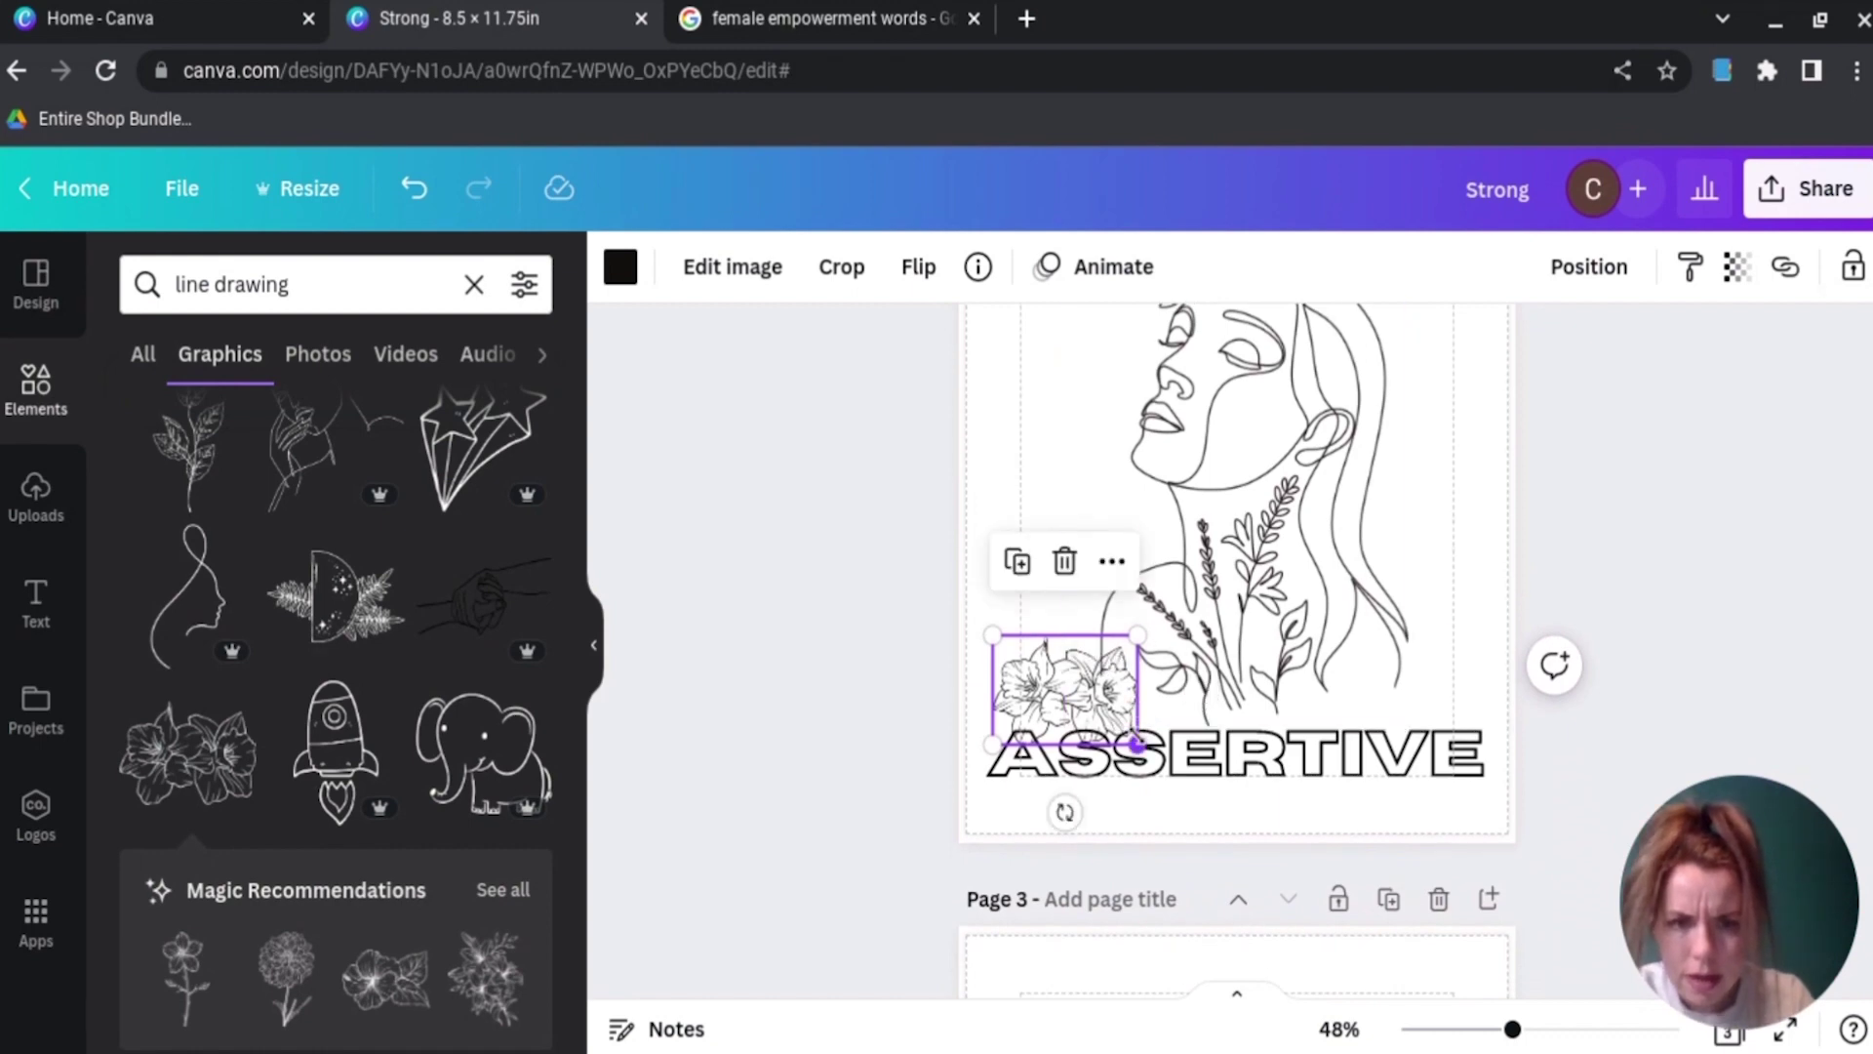
drag(1134, 743, 1115, 724)
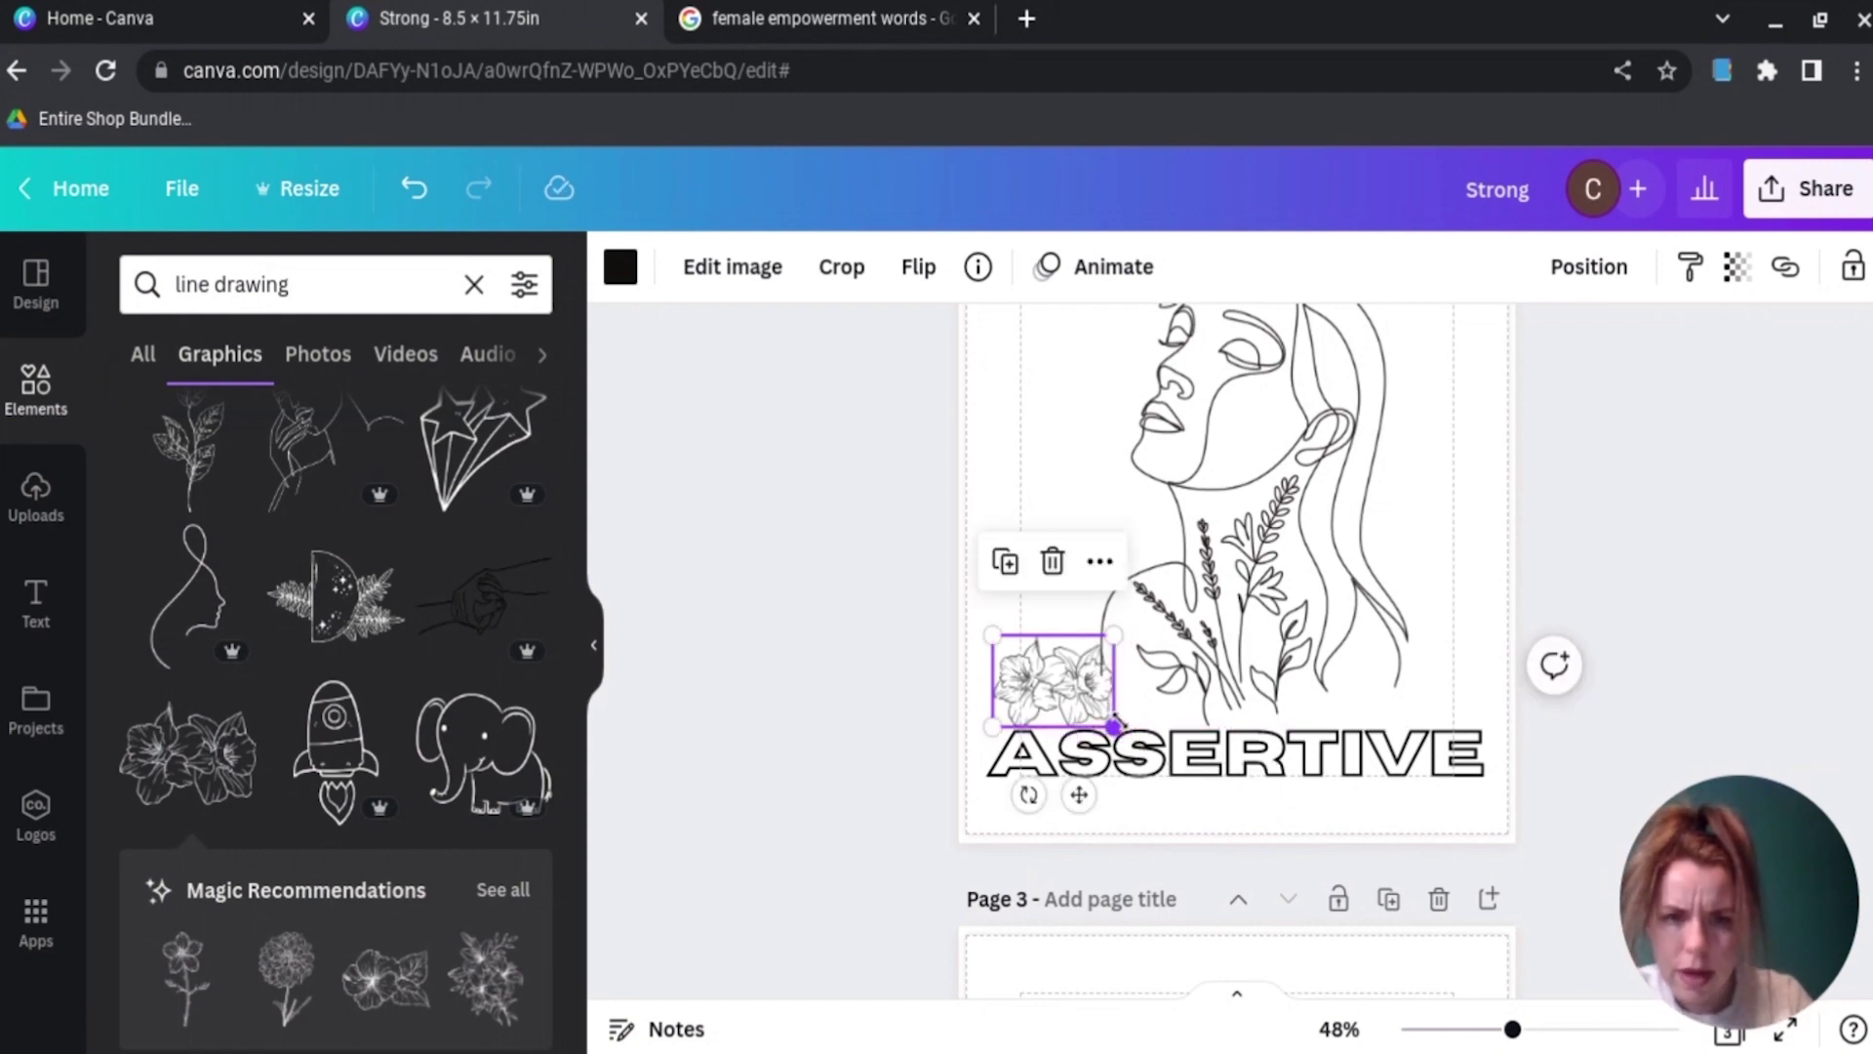
Step: Duplicate the paired blossoms and place the copy above the last letters of ASSERTIVE, level with the original
click(1005, 562)
drag(1054, 688, 1426, 669)
click(1455, 500)
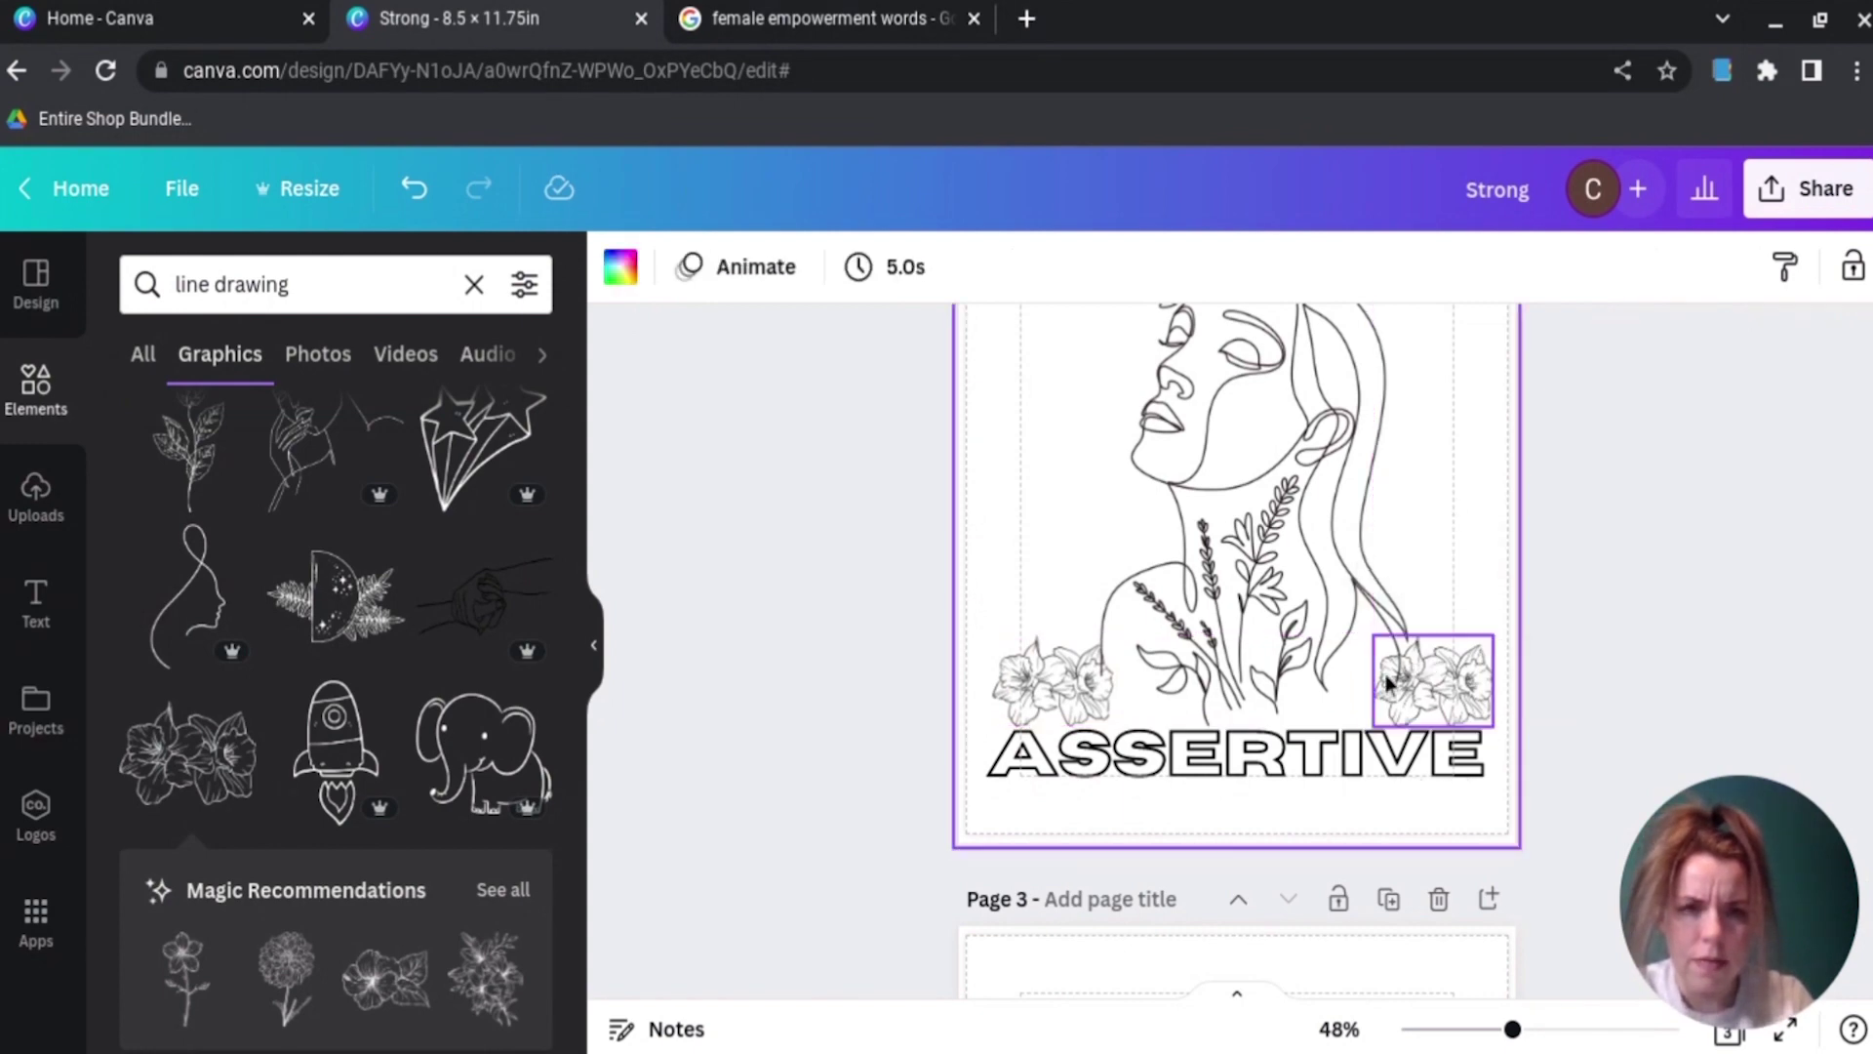
scroll(1325, 739, up, 2)
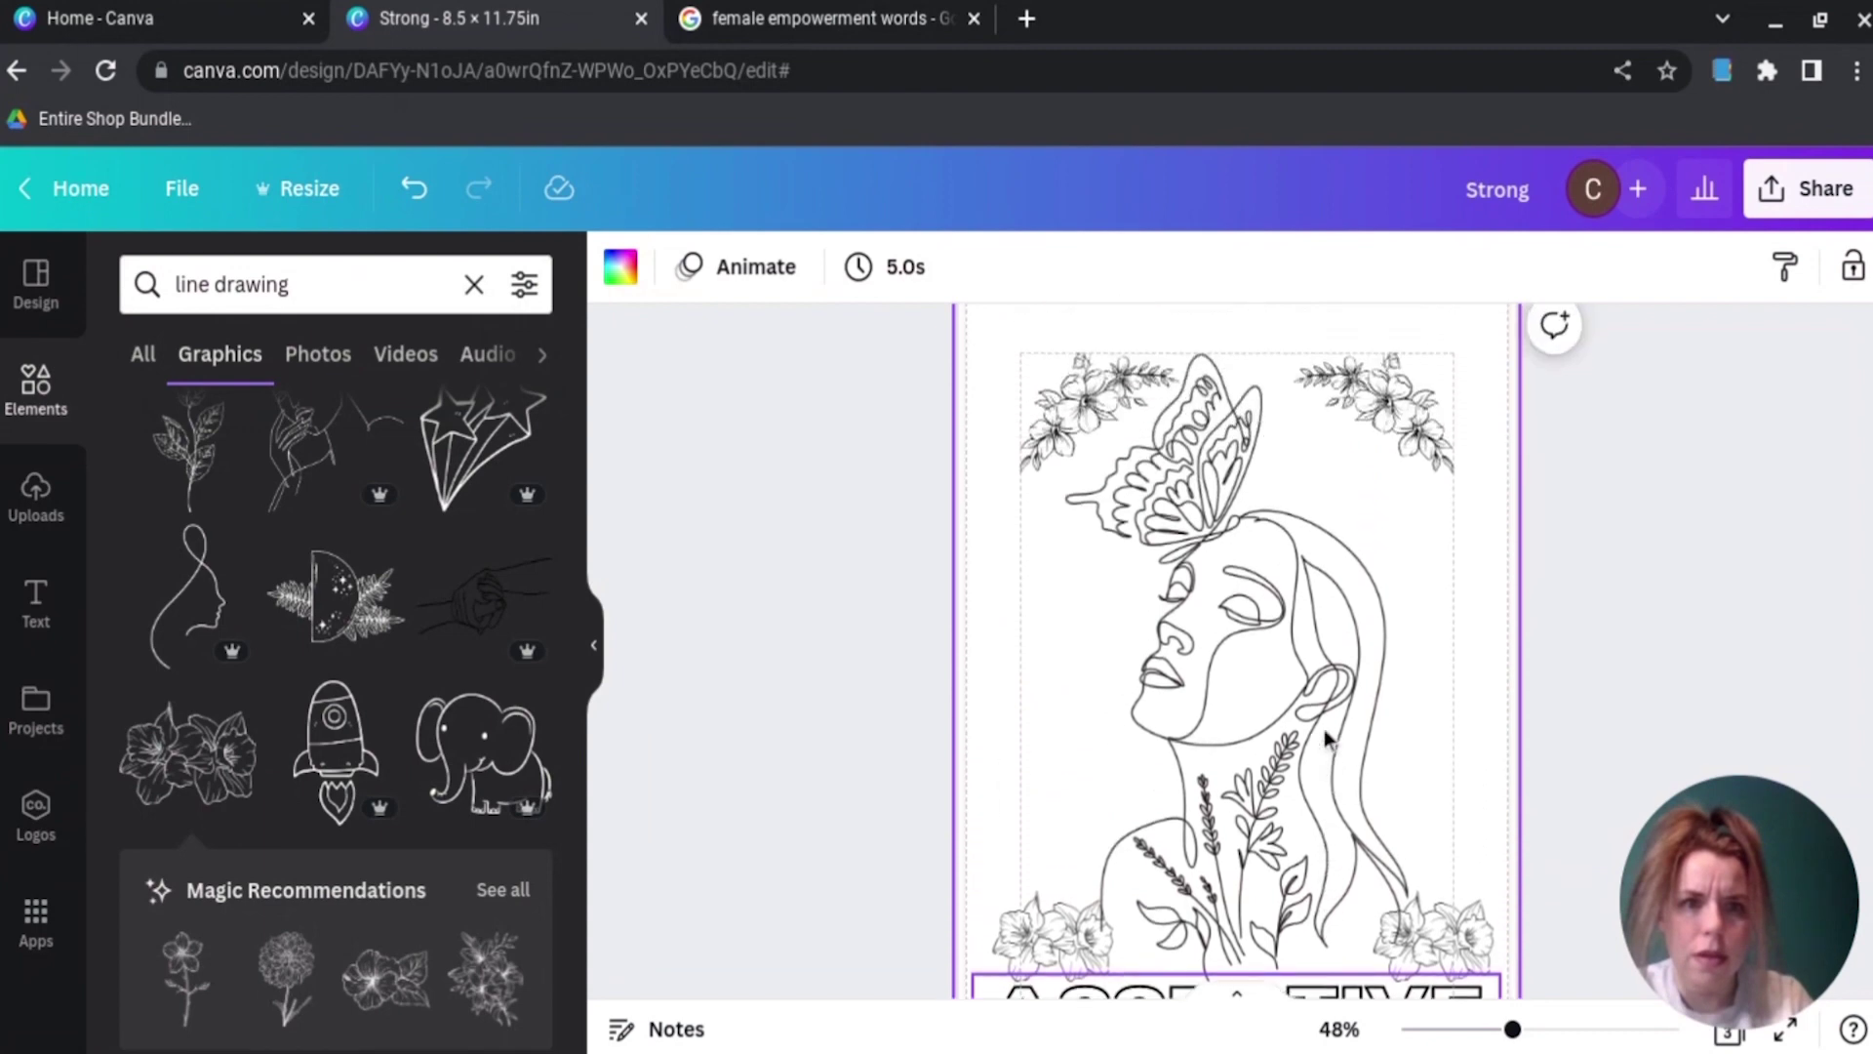
scroll(1325, 739, down, 1)
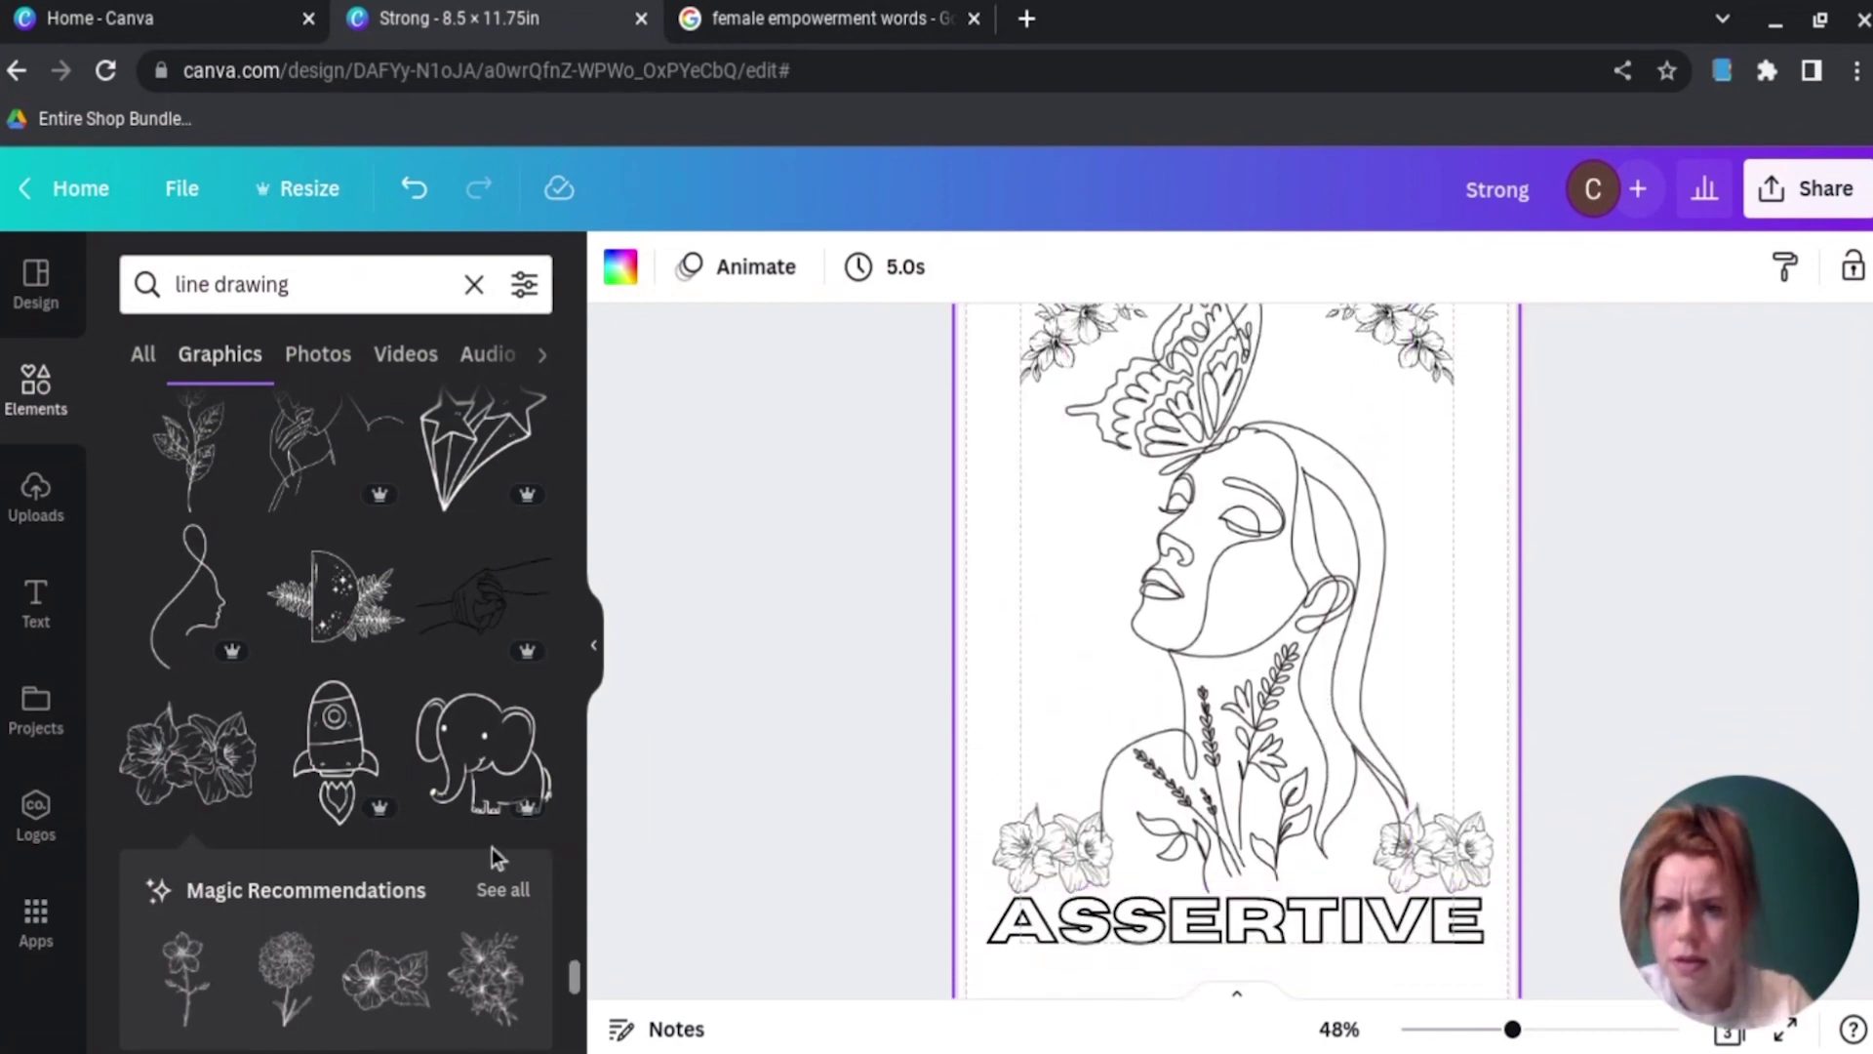
Step: Go to the COURAGOUS page and search the graphics for "line drawing birds"
scroll(492, 847, down, 5)
scroll(862, 692, down, 10)
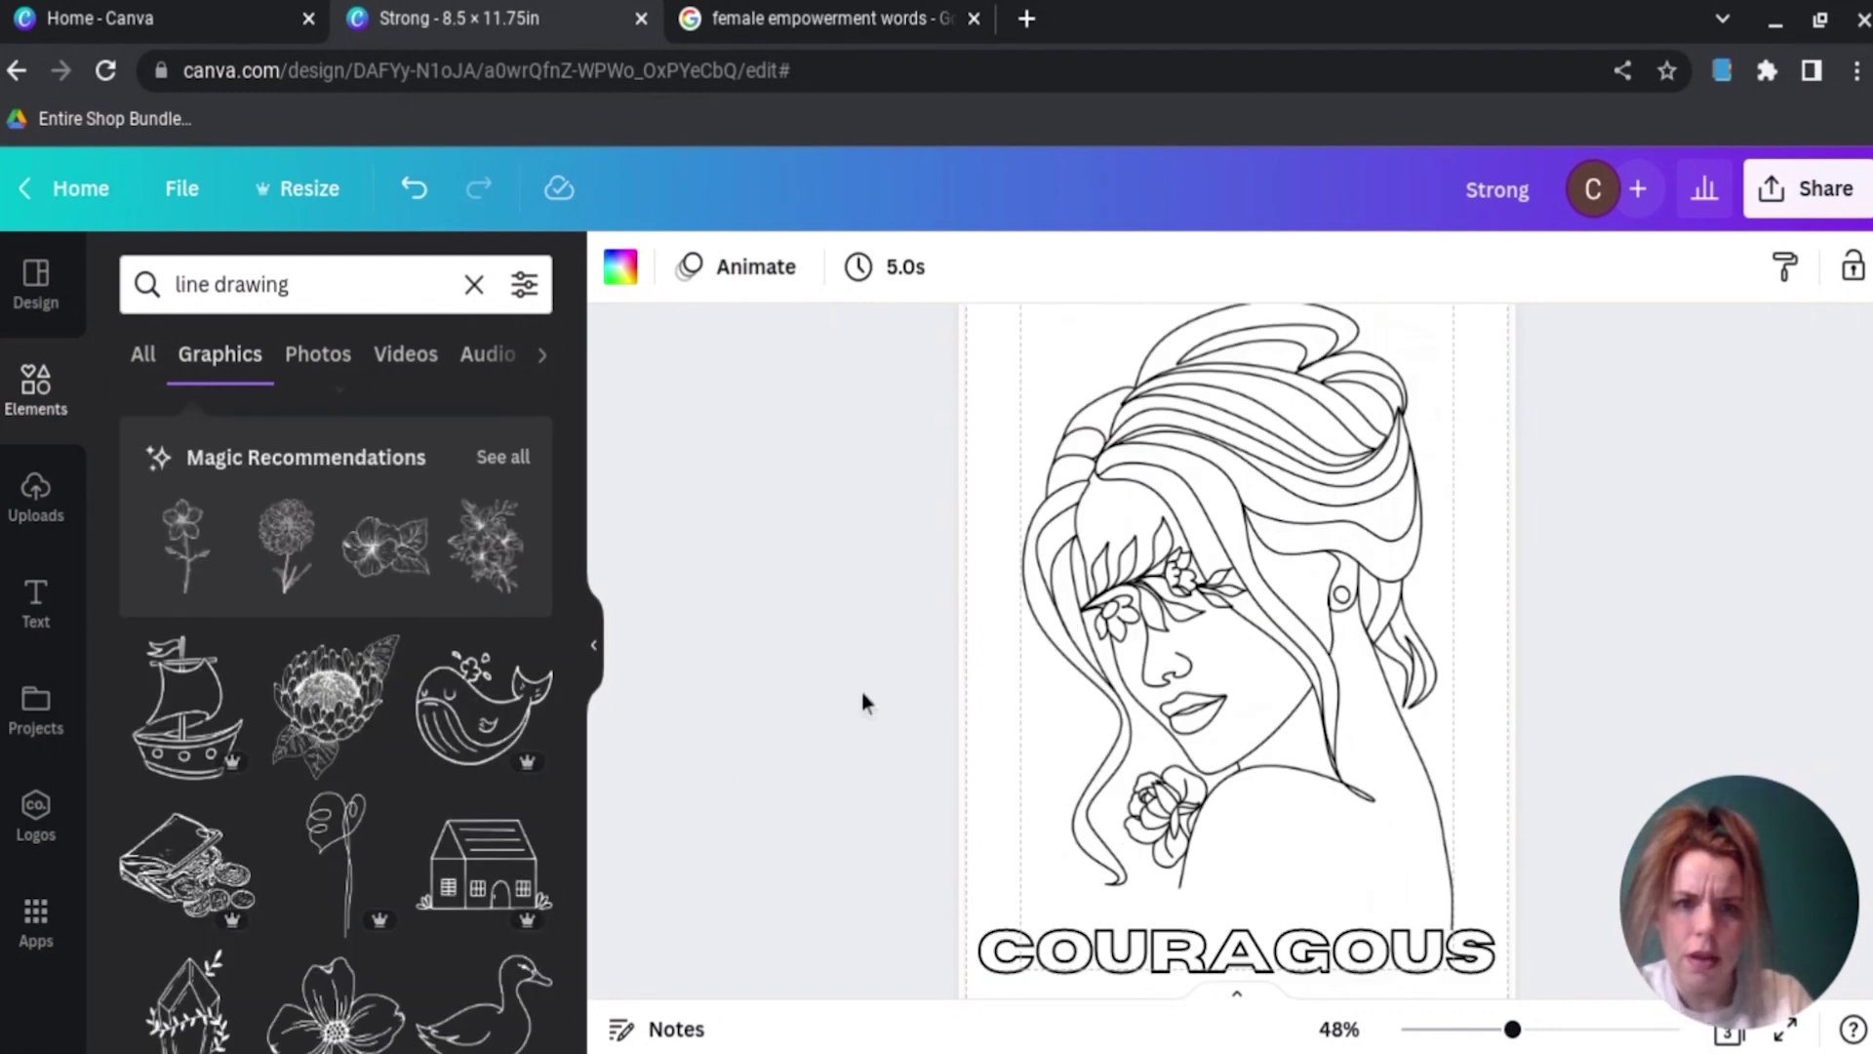
click(363, 285)
text(birds)
key(Return)
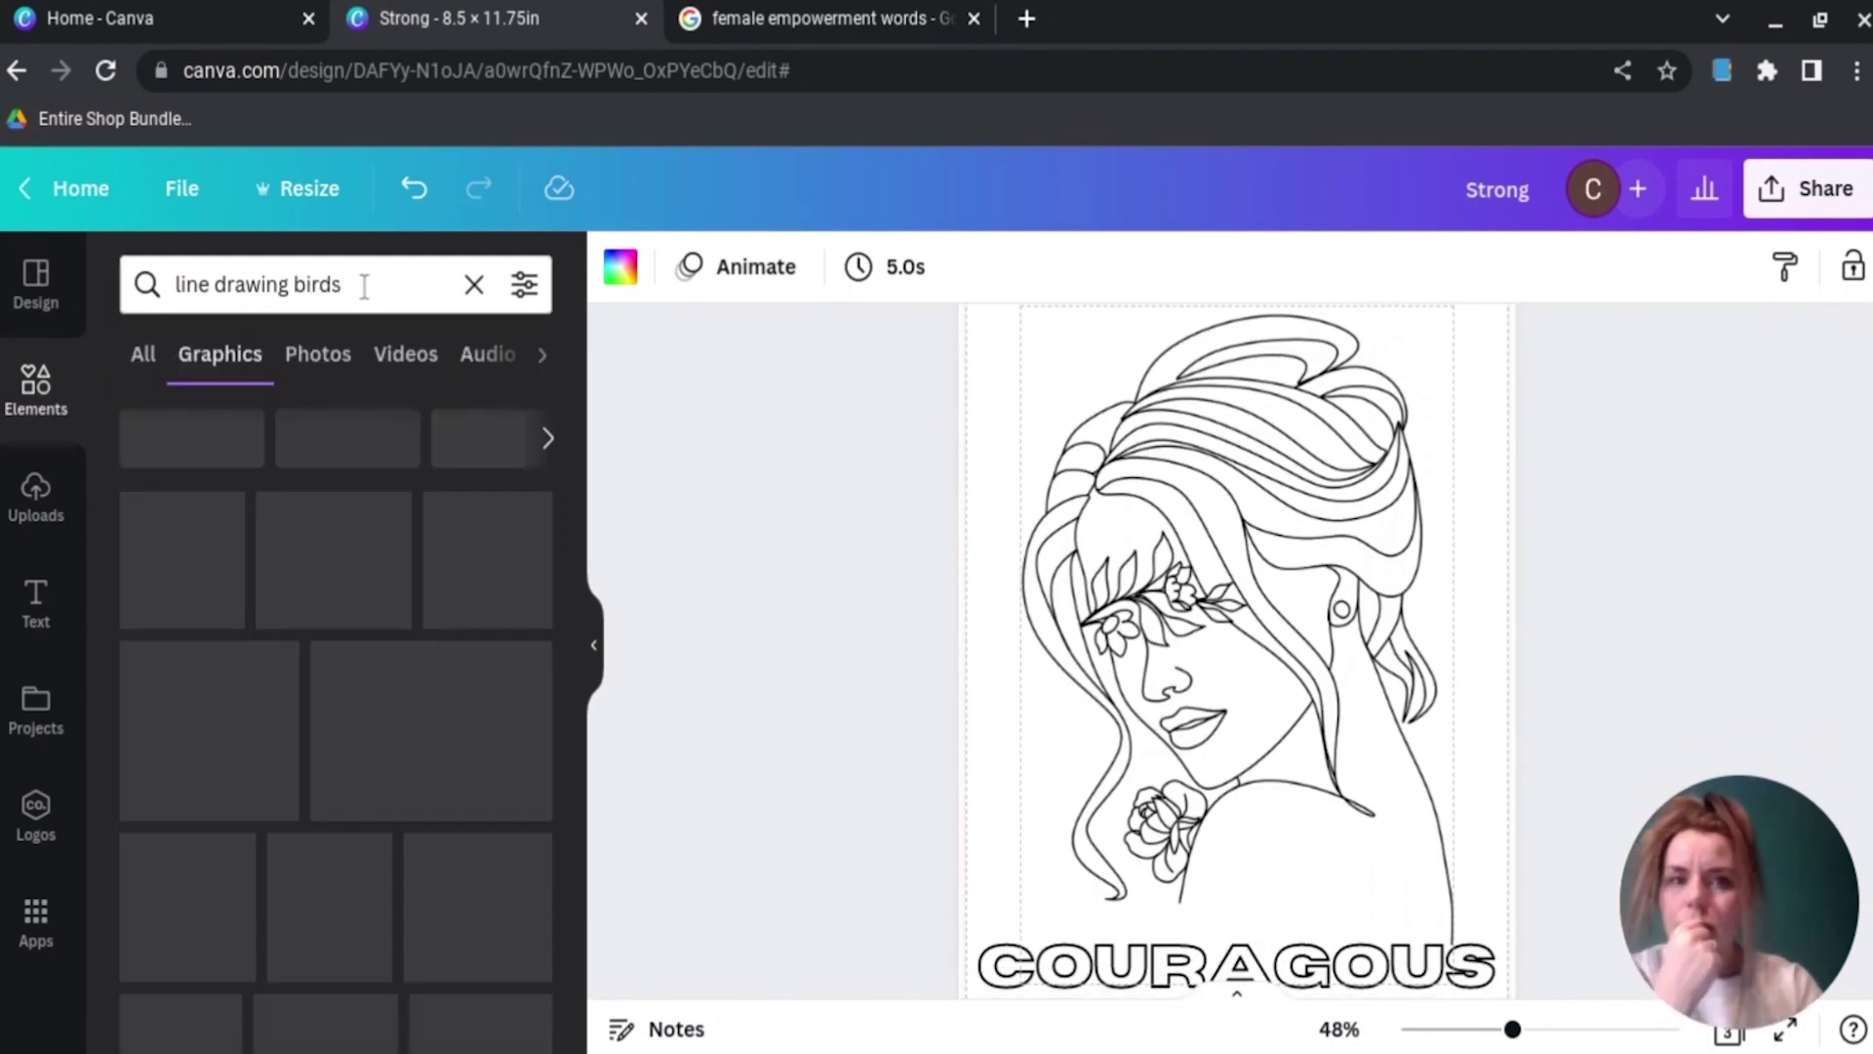
Step: Add the flying dove line drawing to the COURAGOUS page's upper left corner, above the woman's hair
scroll(381, 837, down, 6)
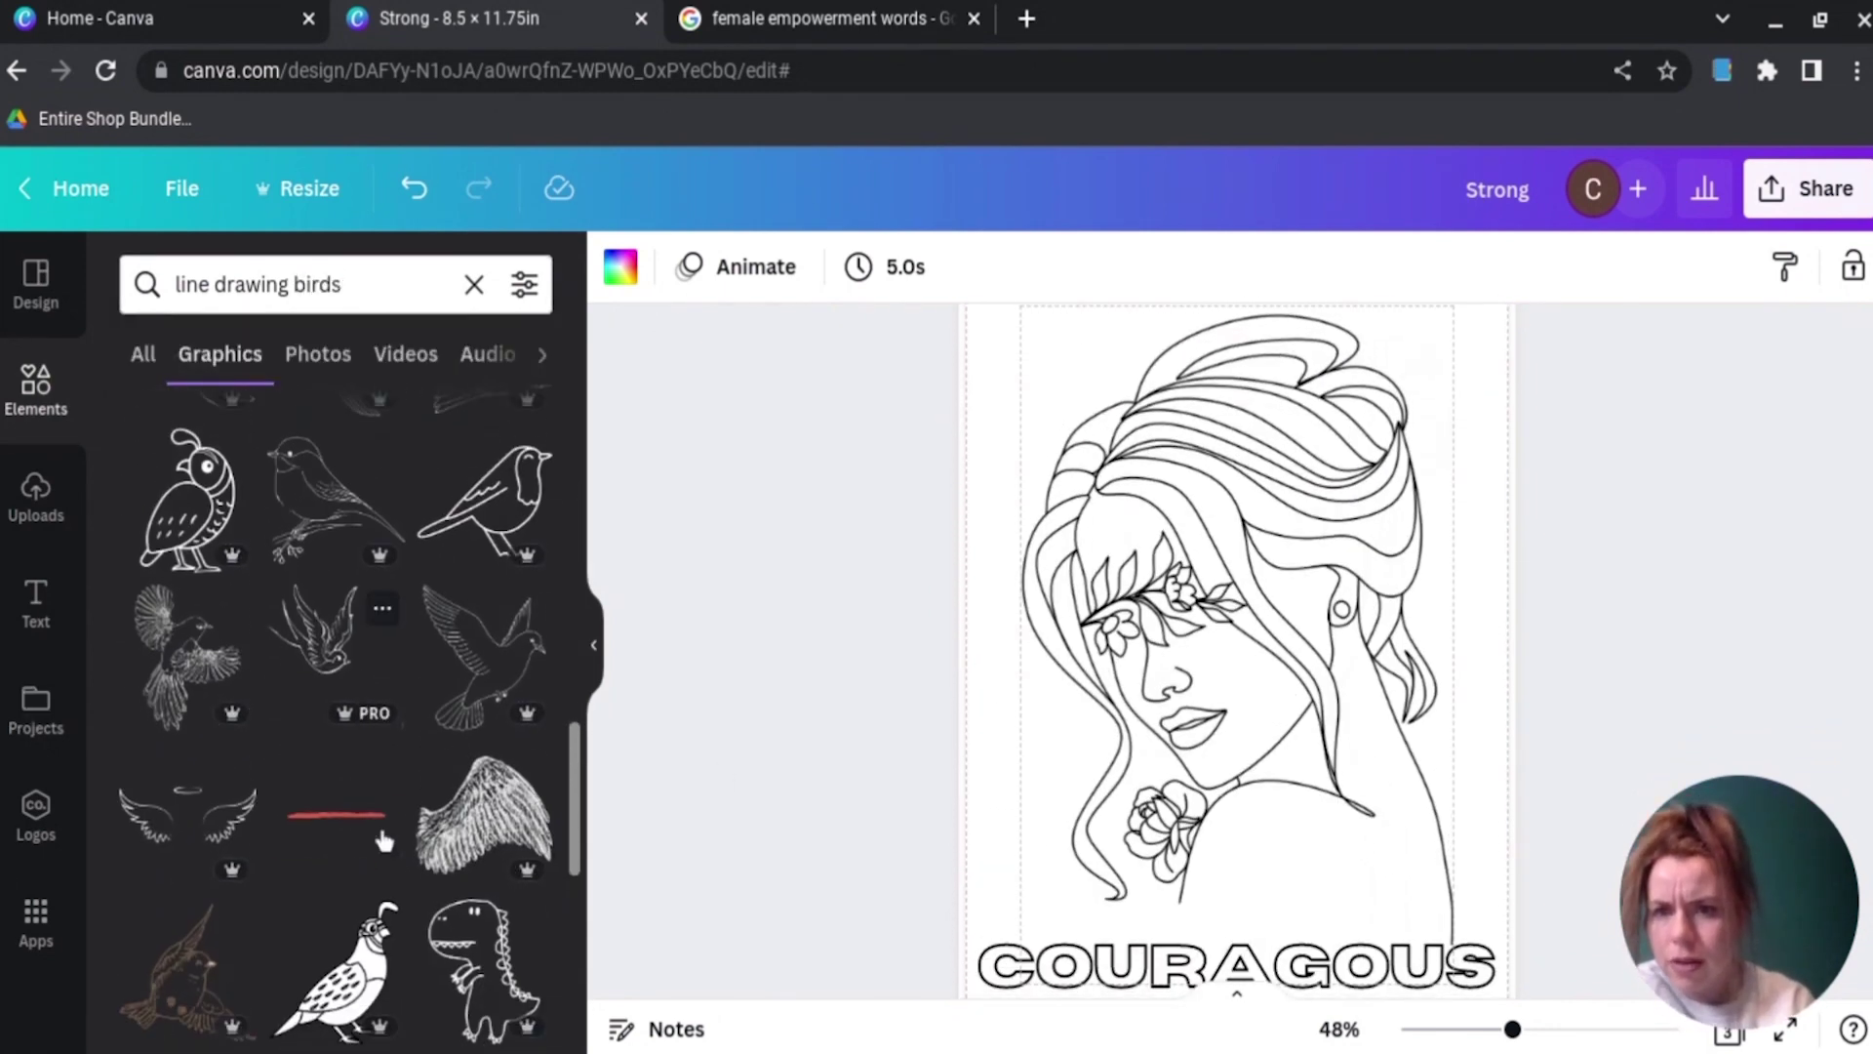
scroll(380, 837, down, 10)
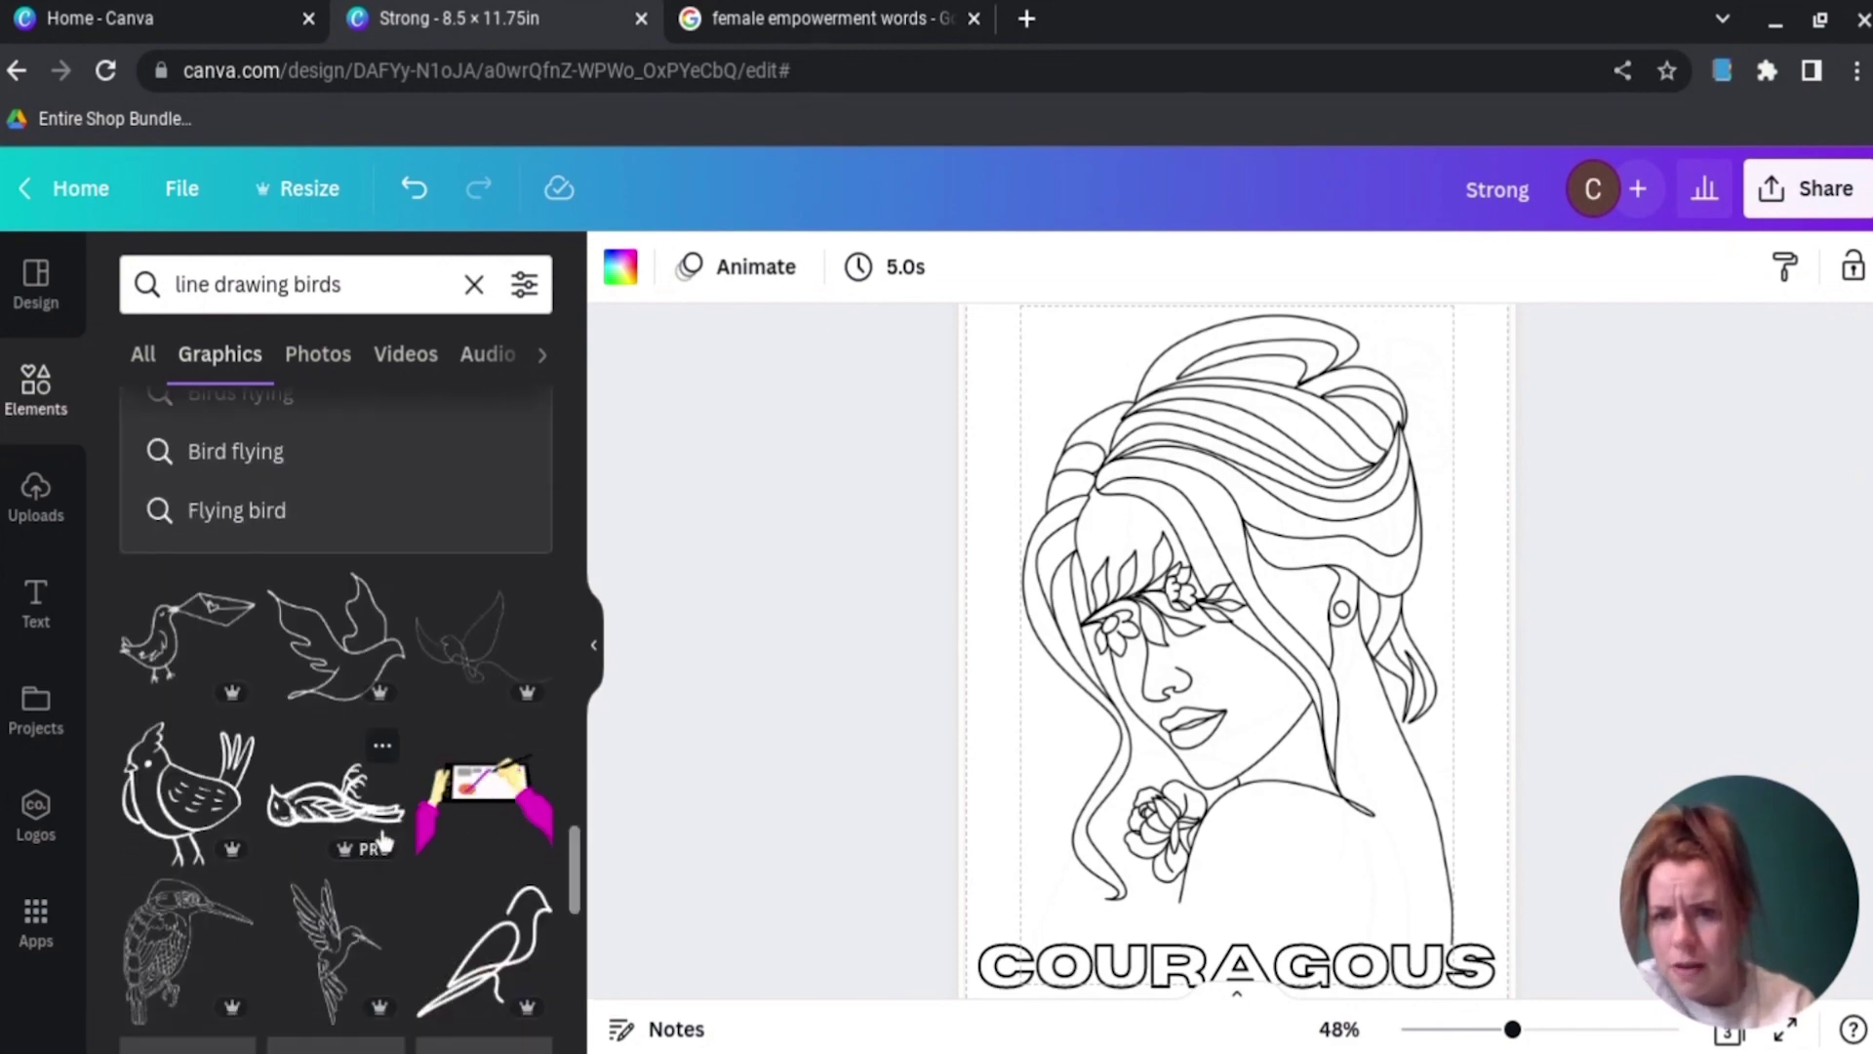
scroll(380, 838, down, 15)
mouse_move(337, 858)
mouse_down()
mouse_move(1219, 646)
mouse_move(1066, 364)
mouse_up()
click(620, 267)
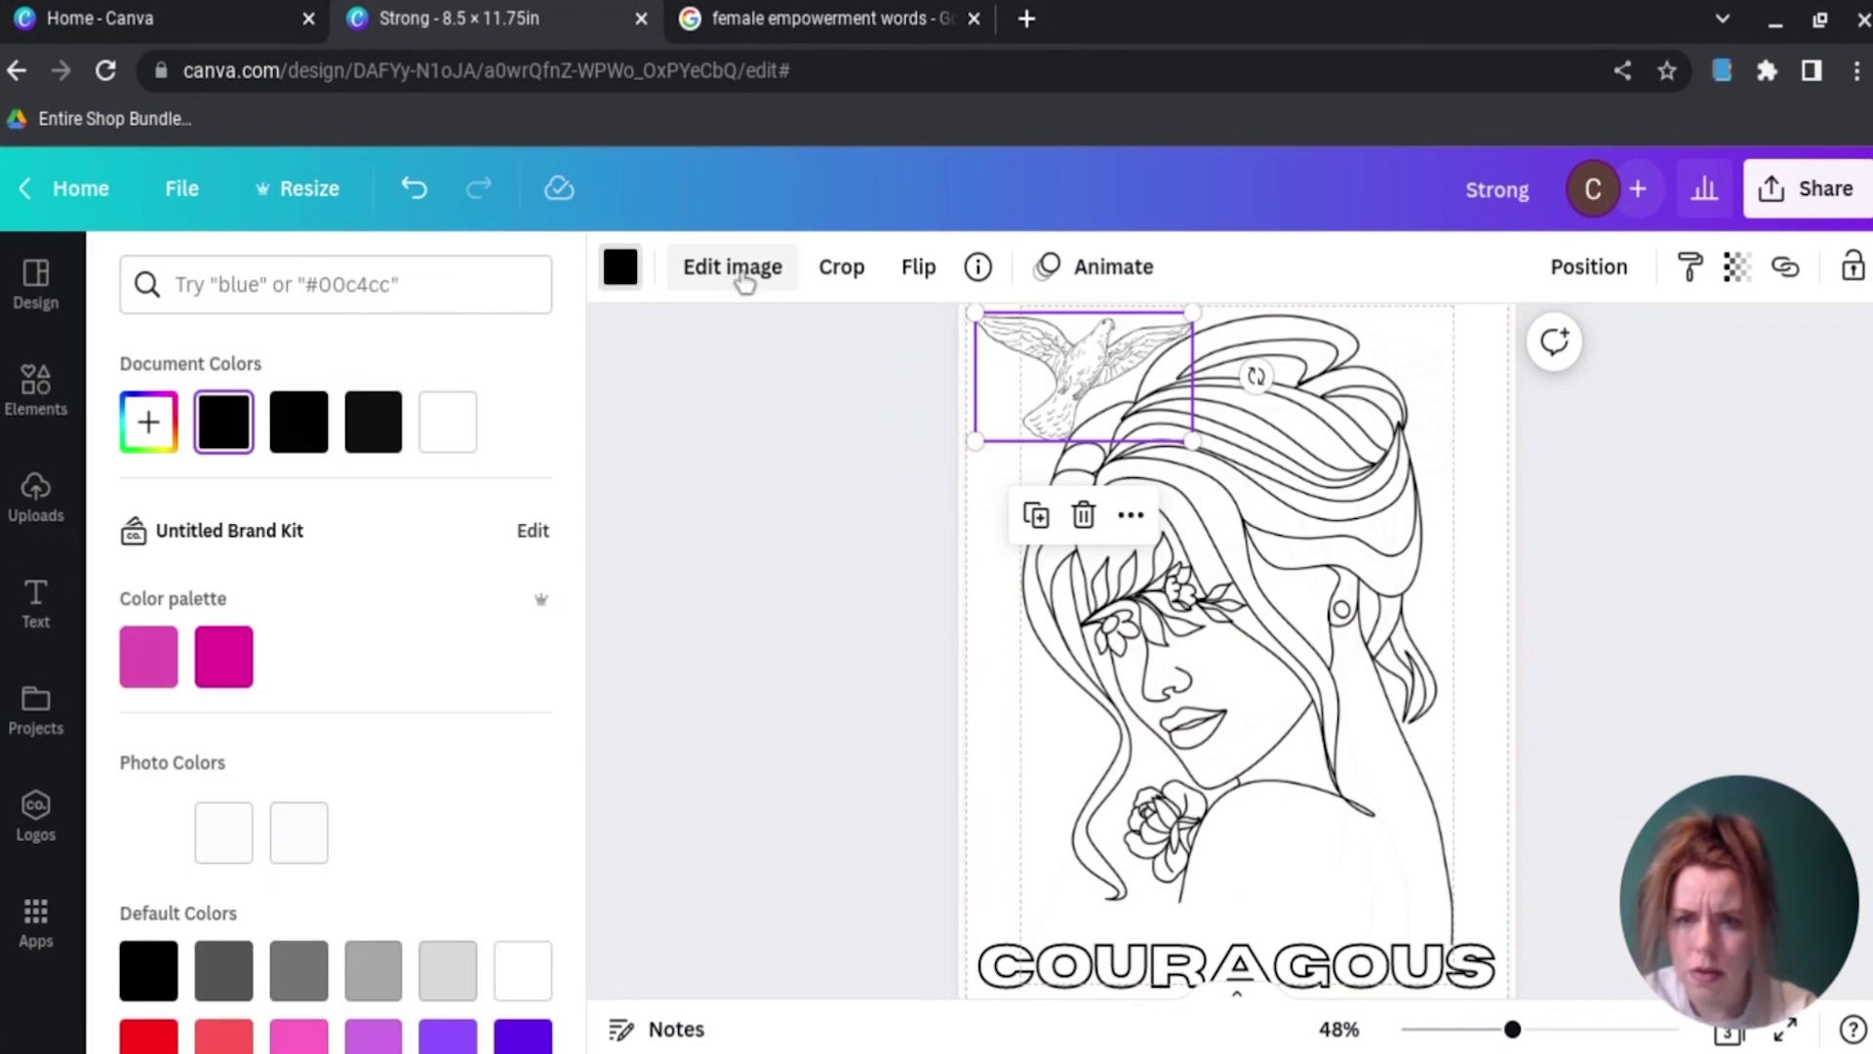
click(732, 271)
click(691, 564)
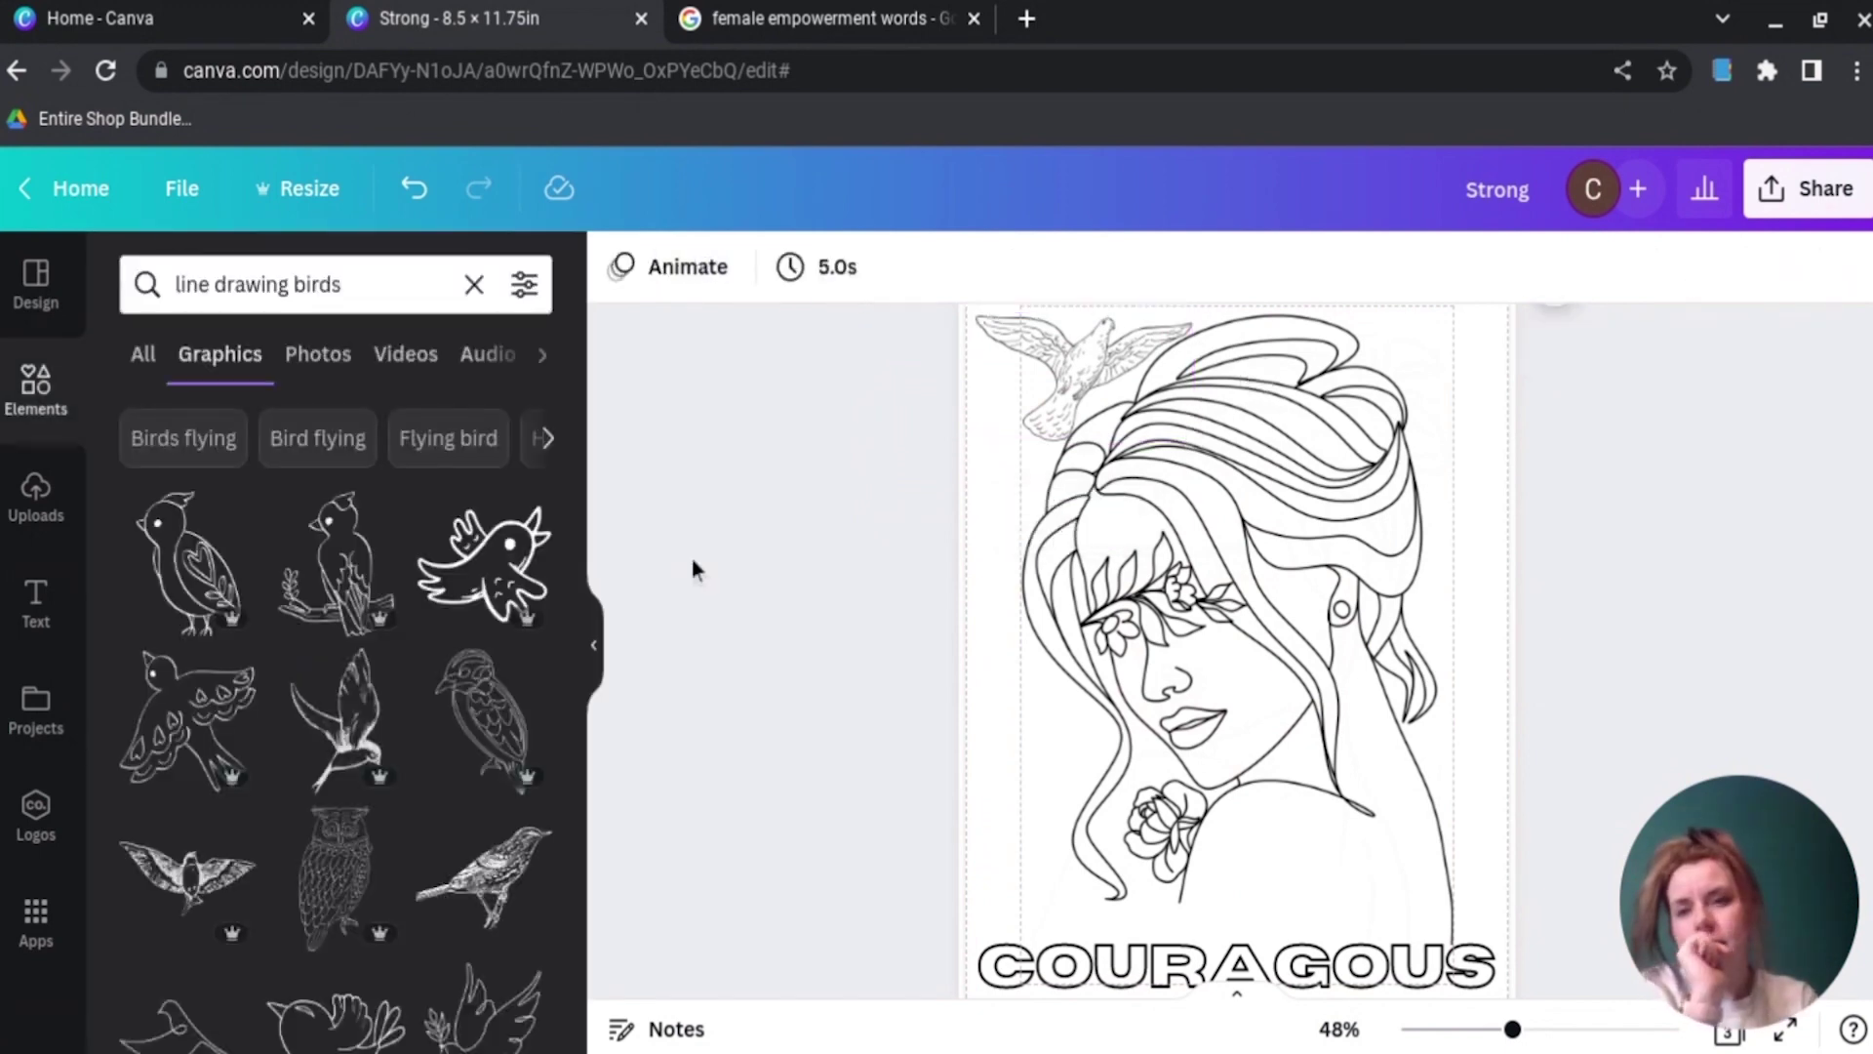
Step: Try the detailed standing songbird over the woman's shoulder above COURAGOUS, and delete it
scroll(313, 744, down, 4)
drag(483, 512, 1319, 895)
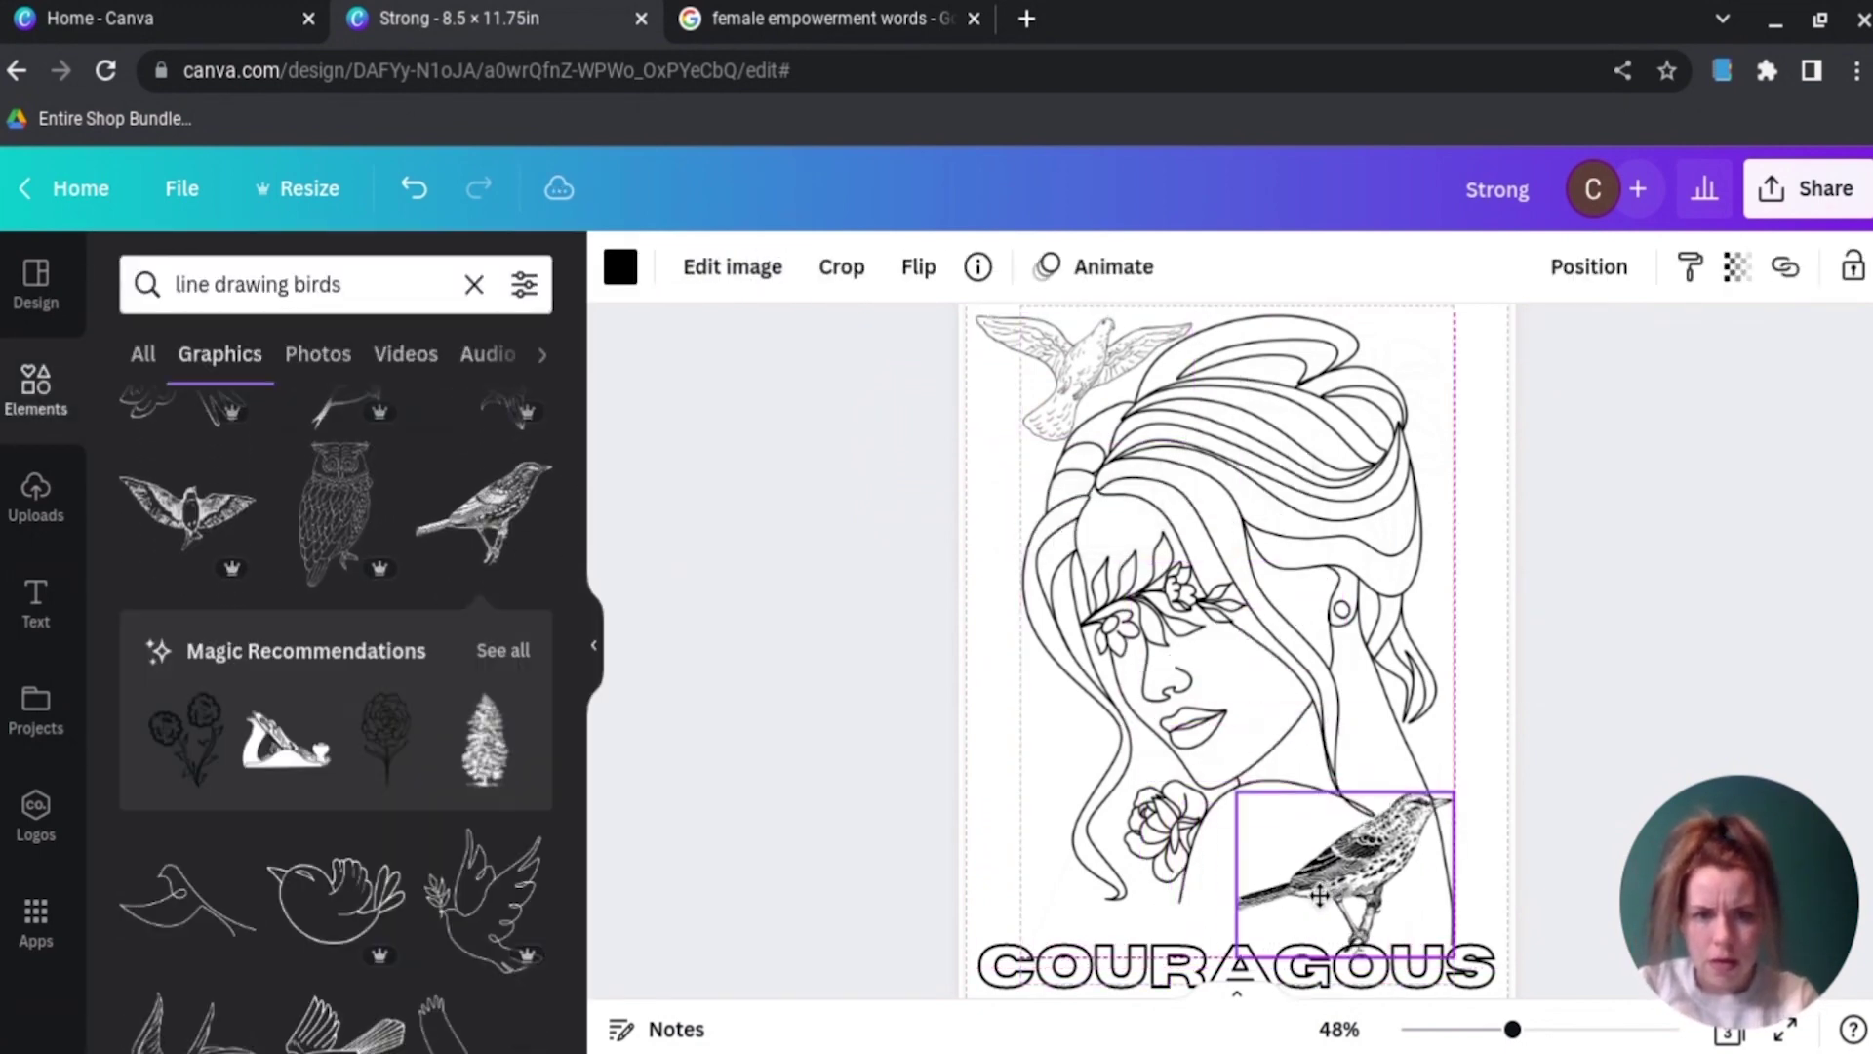
key(Delete)
Step: Search the graphics for "line drawing animals" and look through the results for one suiting the COURAGOUS page
scroll(337, 837, down, 5)
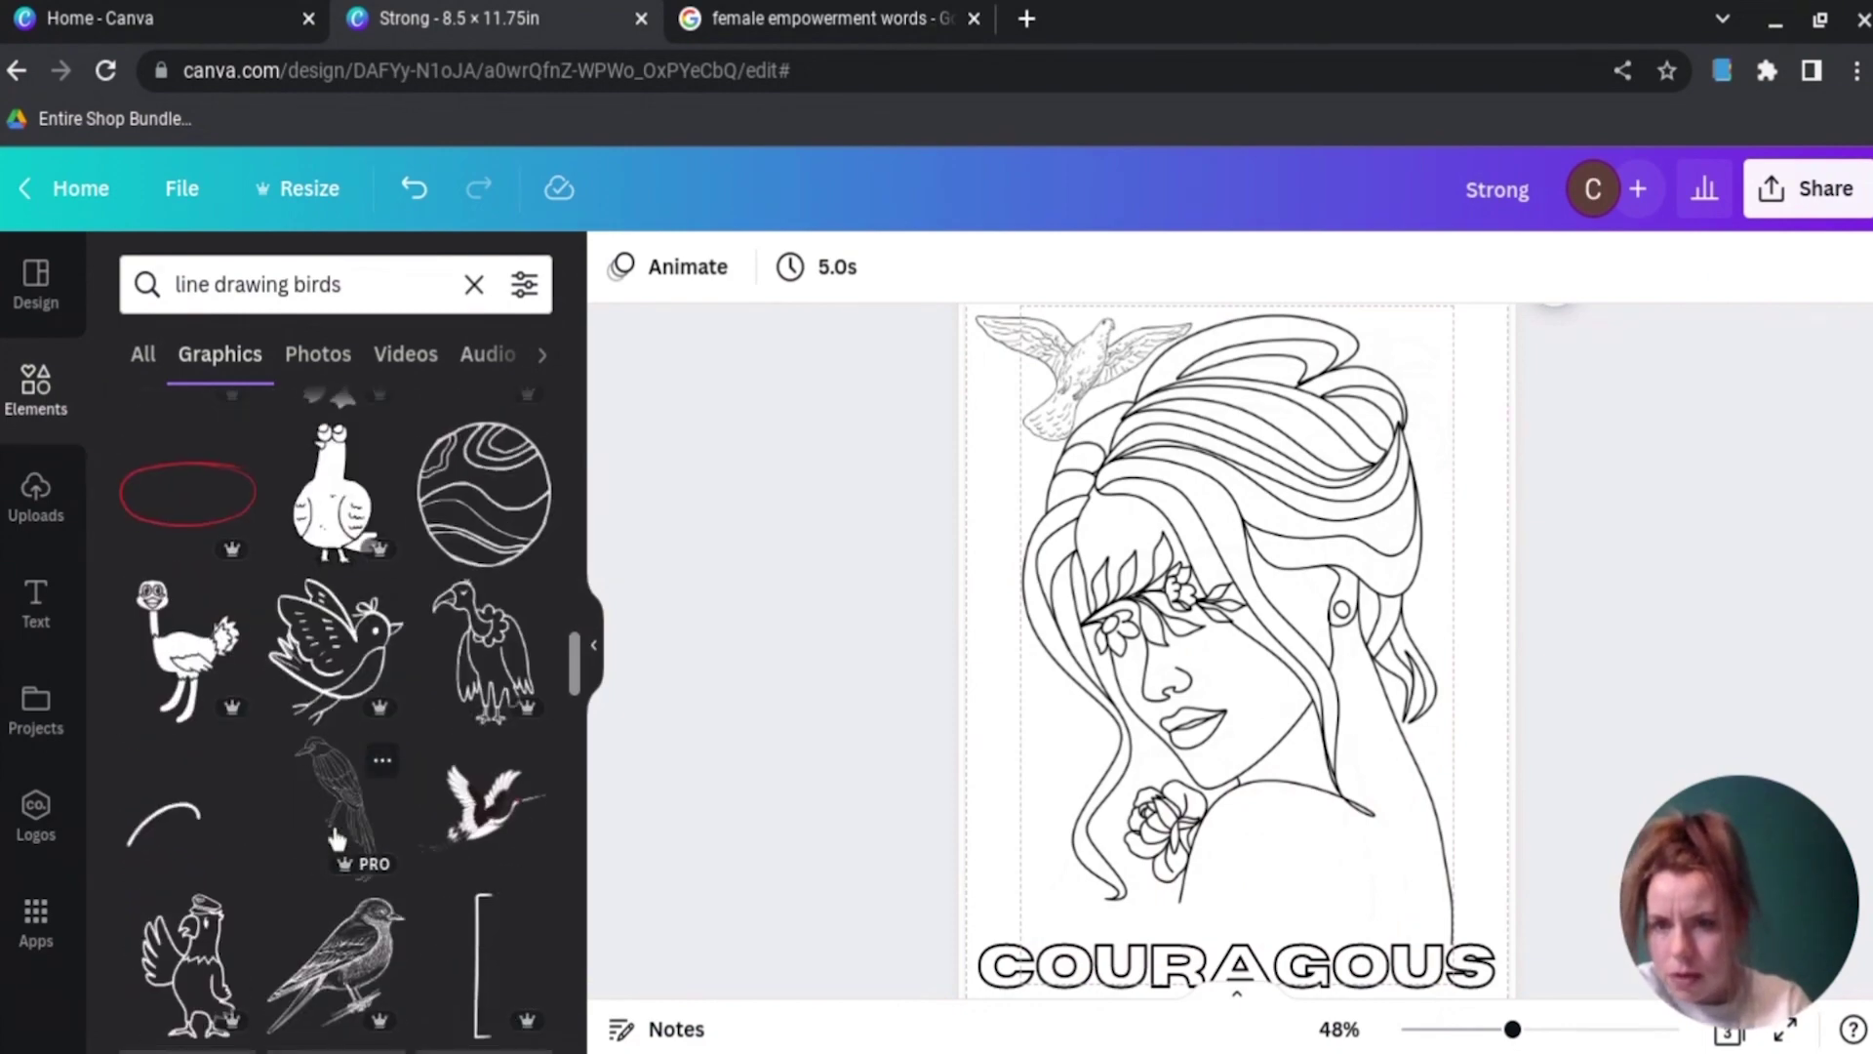
double_click(355, 284)
text(animals)
key(Return)
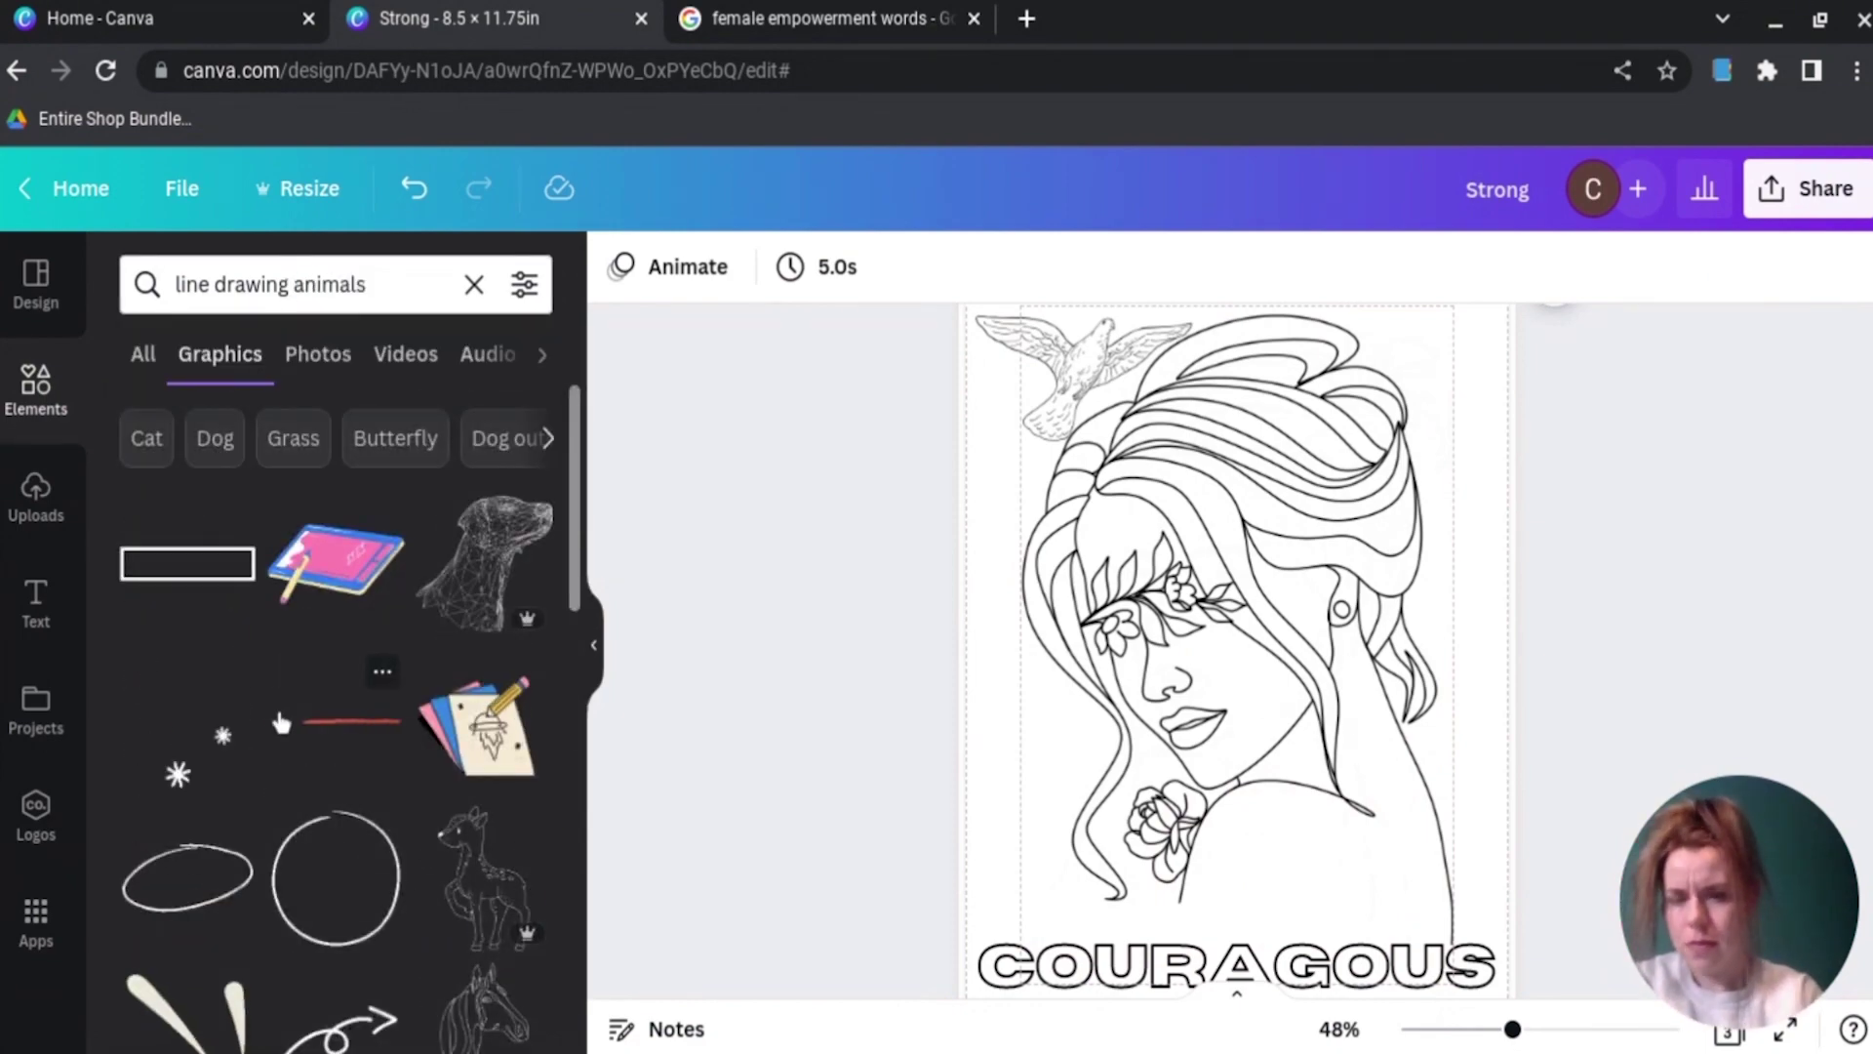
scroll(281, 723, down, 15)
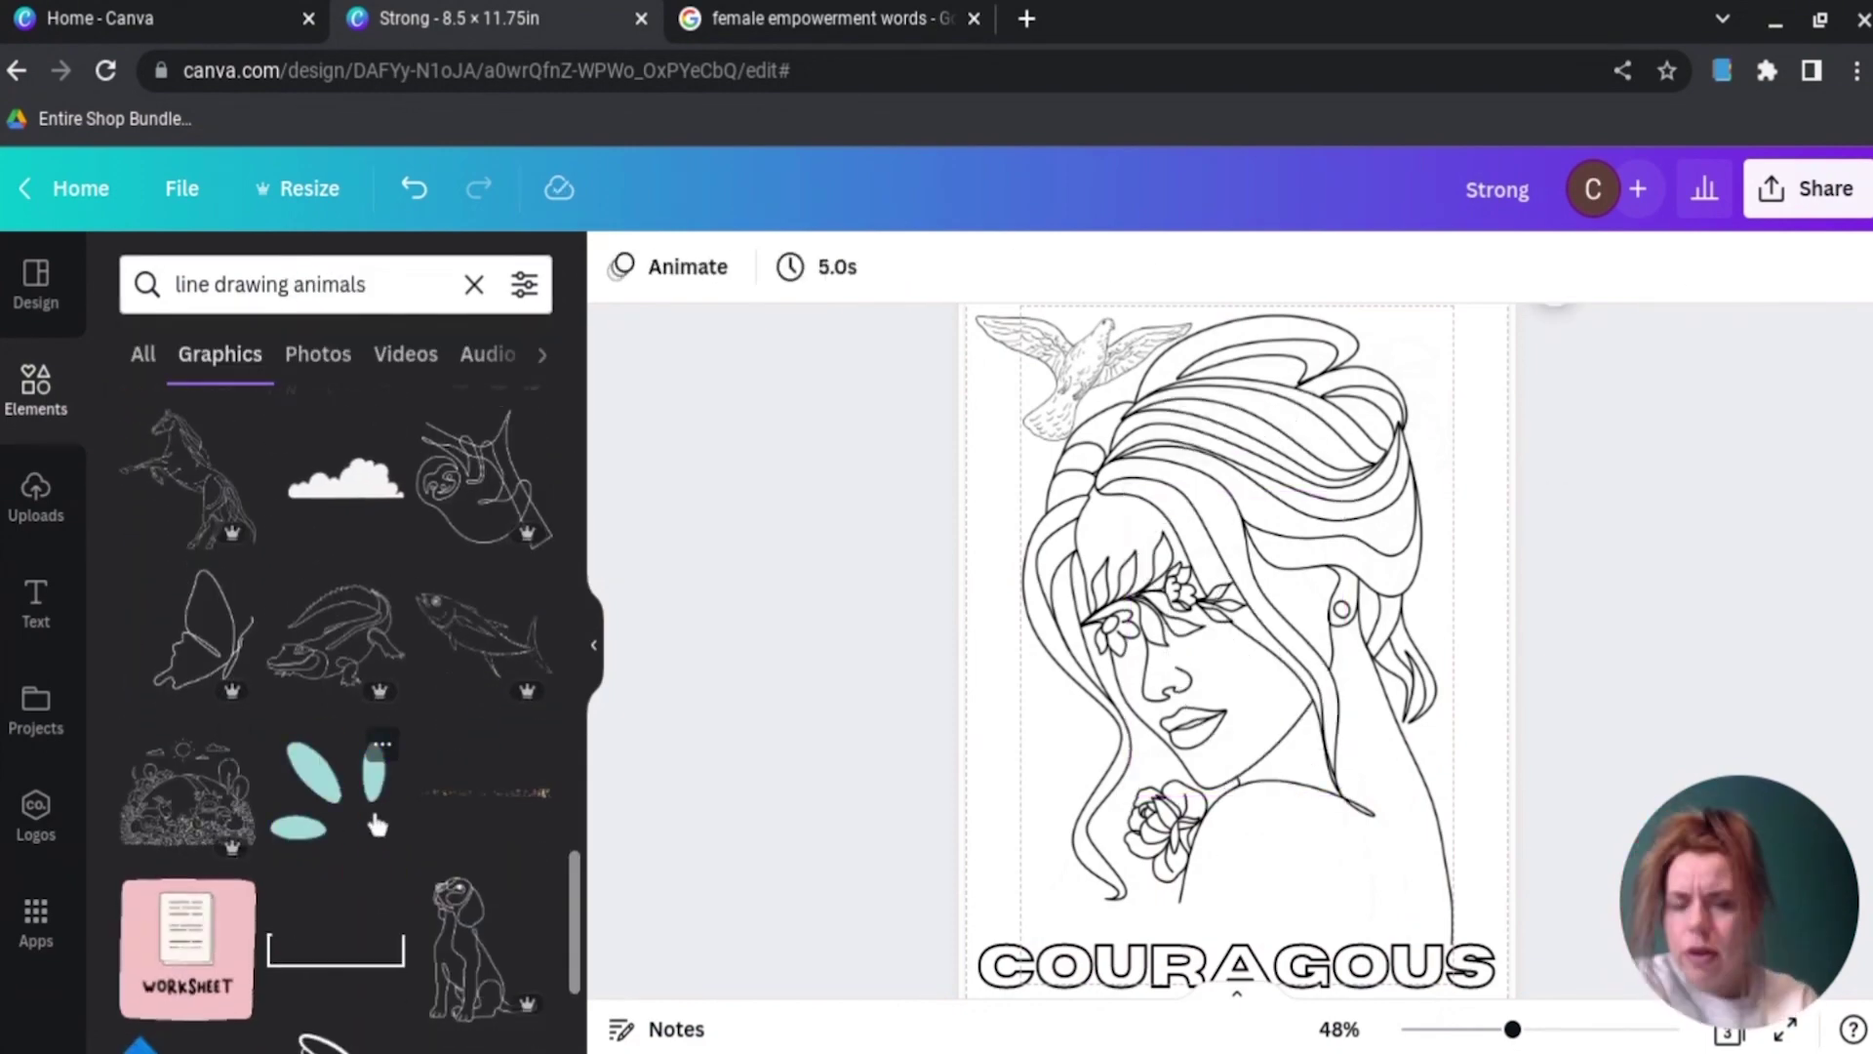
scroll(377, 824, down, 5)
Step: Search for "line drawing lions" and place the geometric lion head on the woman's shoulder above COURAGOUS, shrunk to about 2 × 2.5 in
double_click(296, 284)
text(lions)
key(Return)
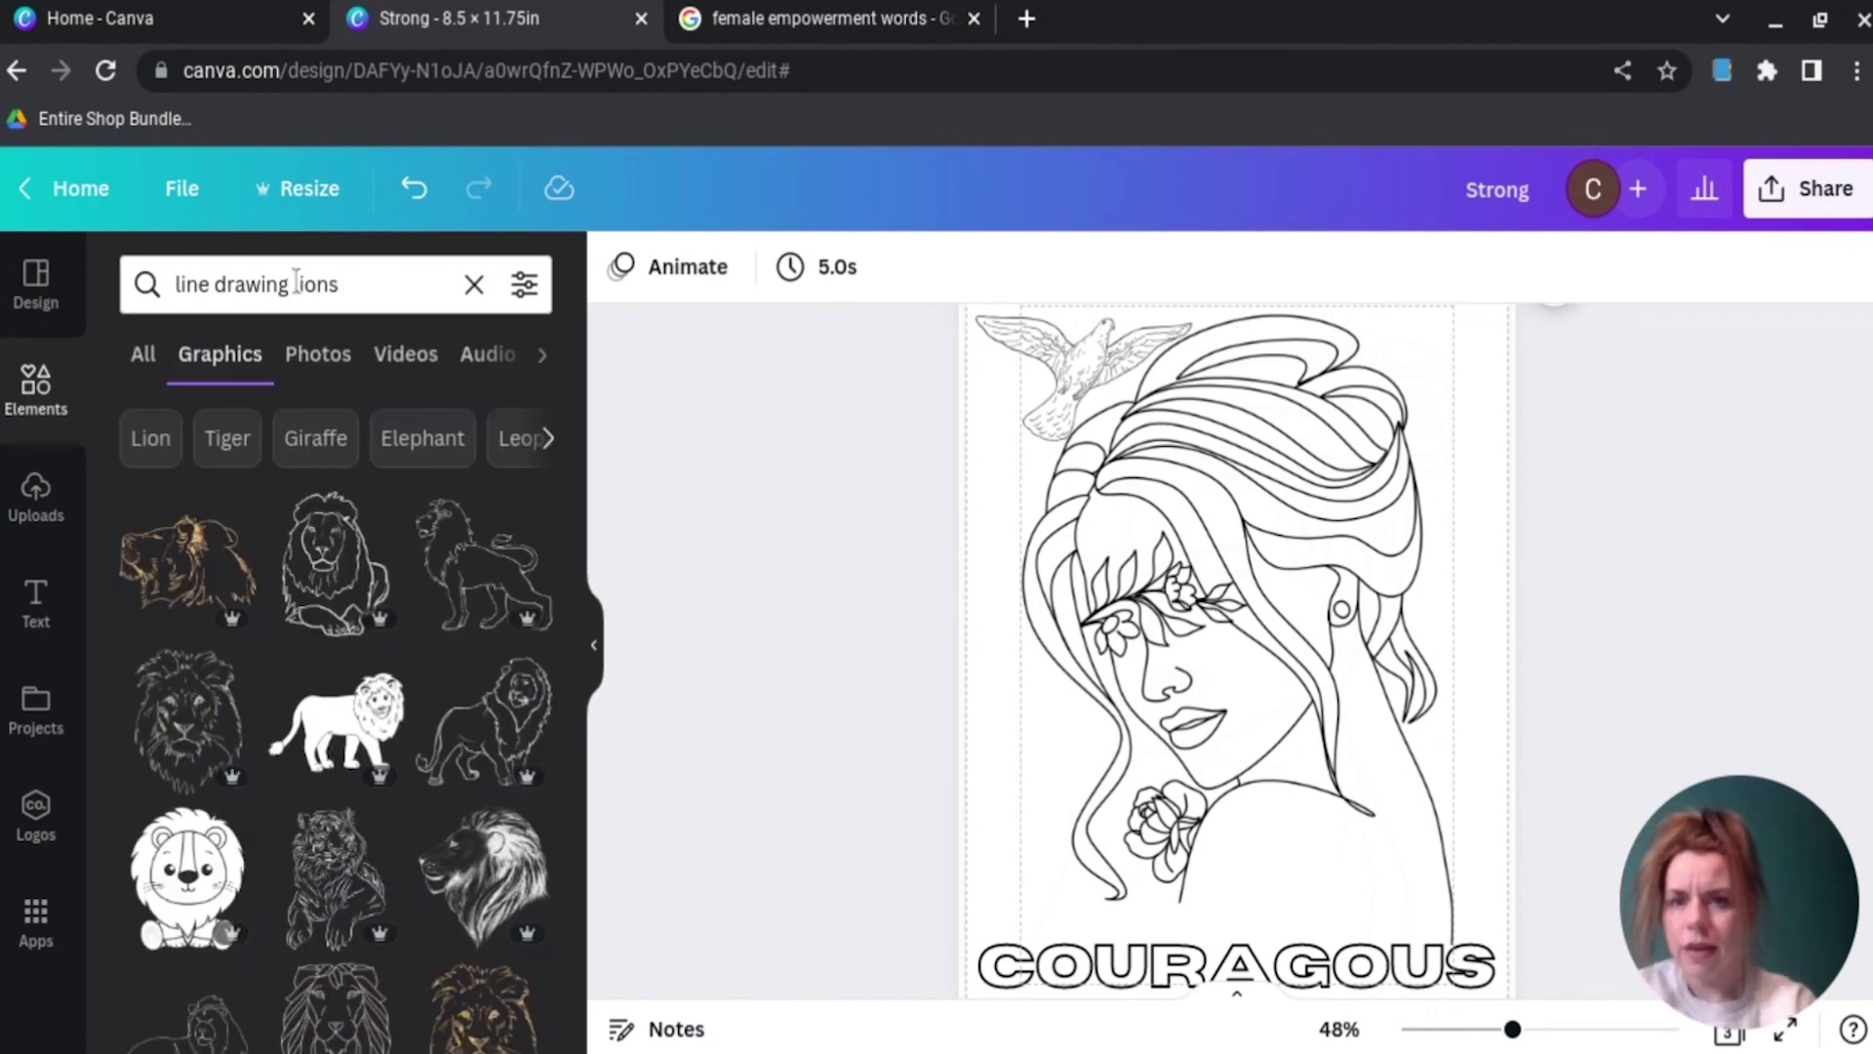
scroll(391, 761, down, 2)
click(336, 844)
drag(1246, 648, 1284, 898)
drag(1359, 1004, 1325, 951)
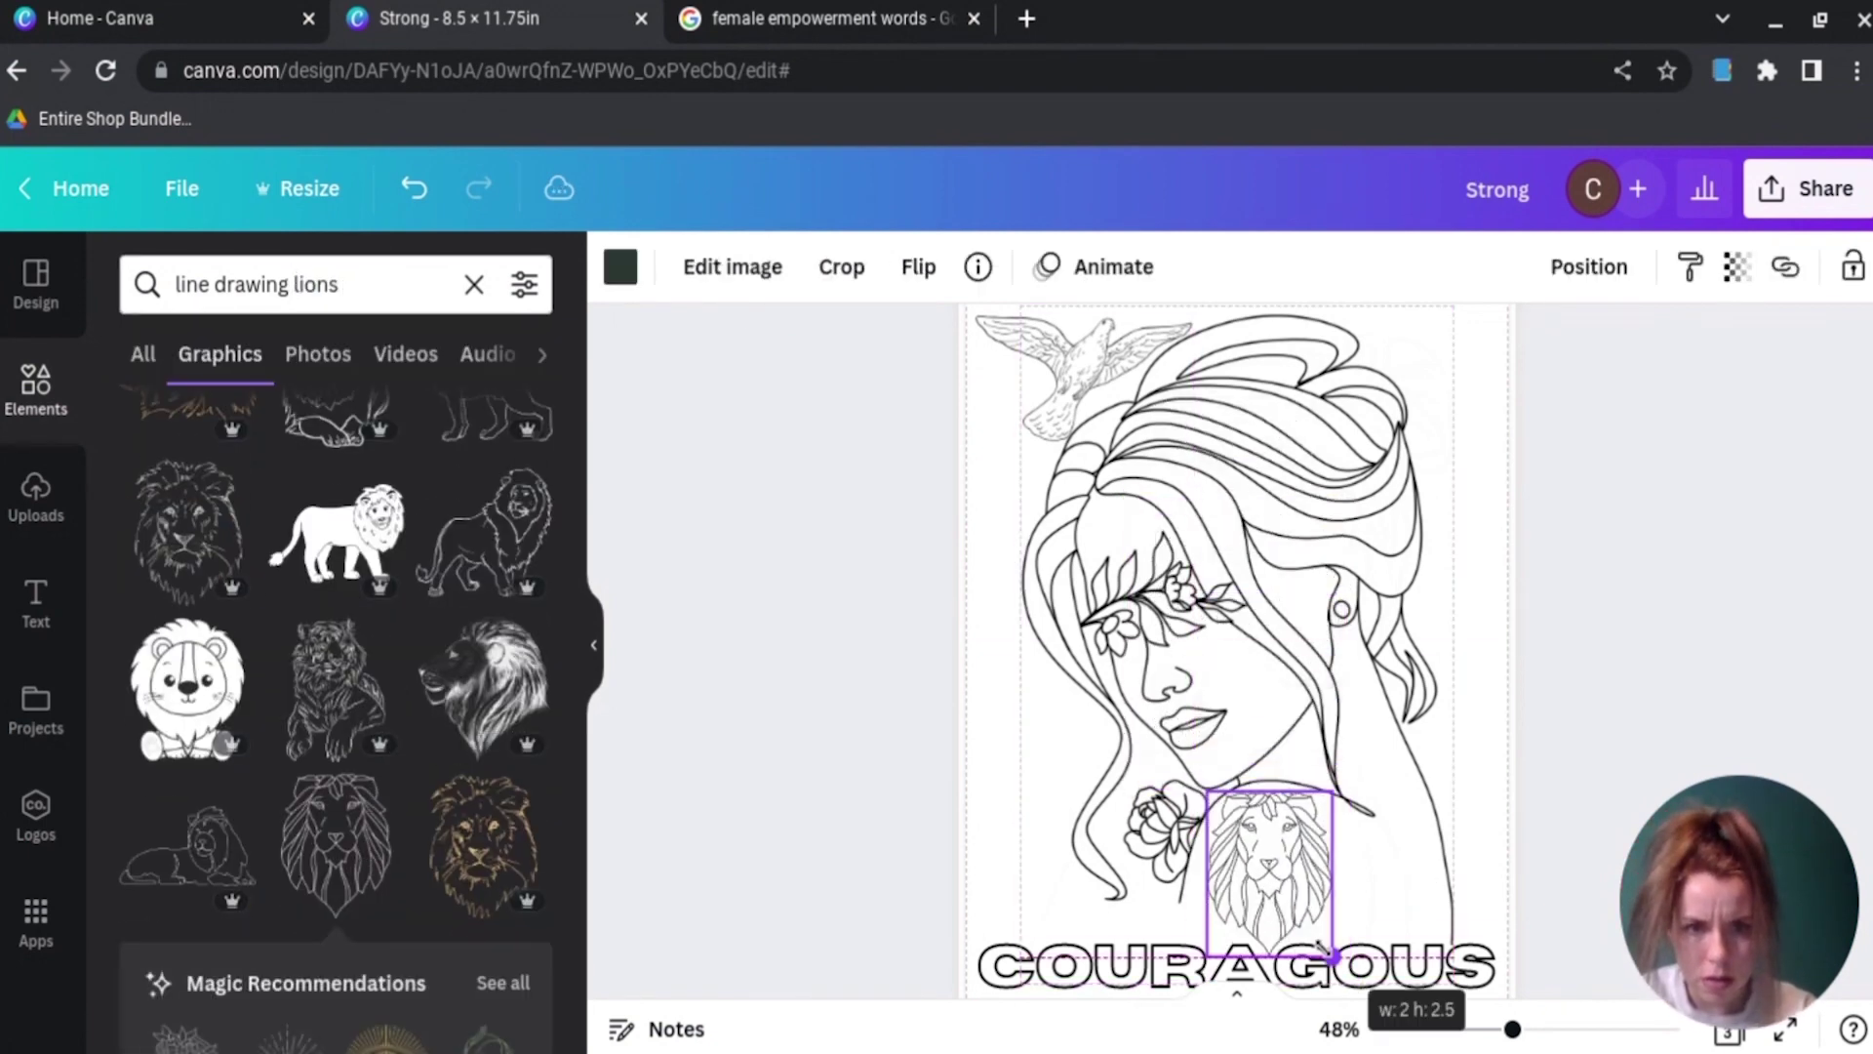
Step: Remove the flying dove from the COURAGOUS page's upper left corner and try the row of poppies from further down the graphics results
click(1522, 859)
scroll(346, 788, down, 5)
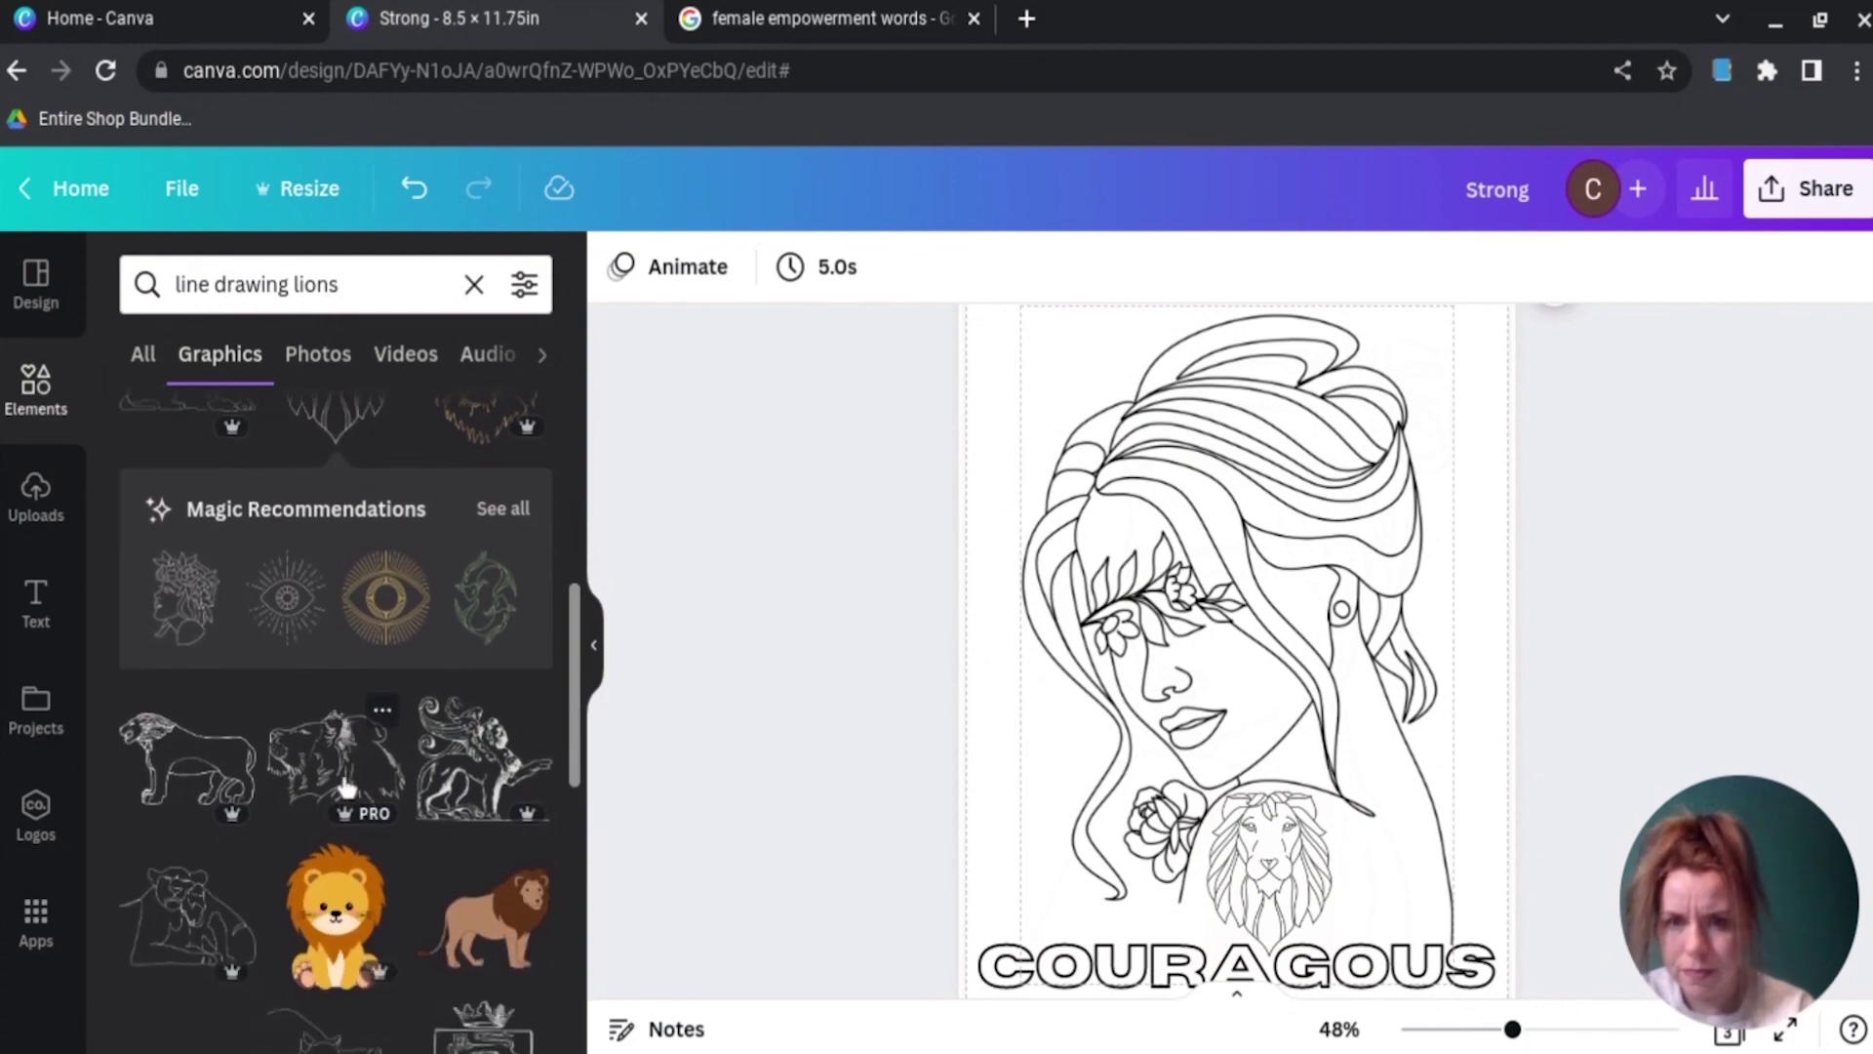
scroll(346, 789, down, 15)
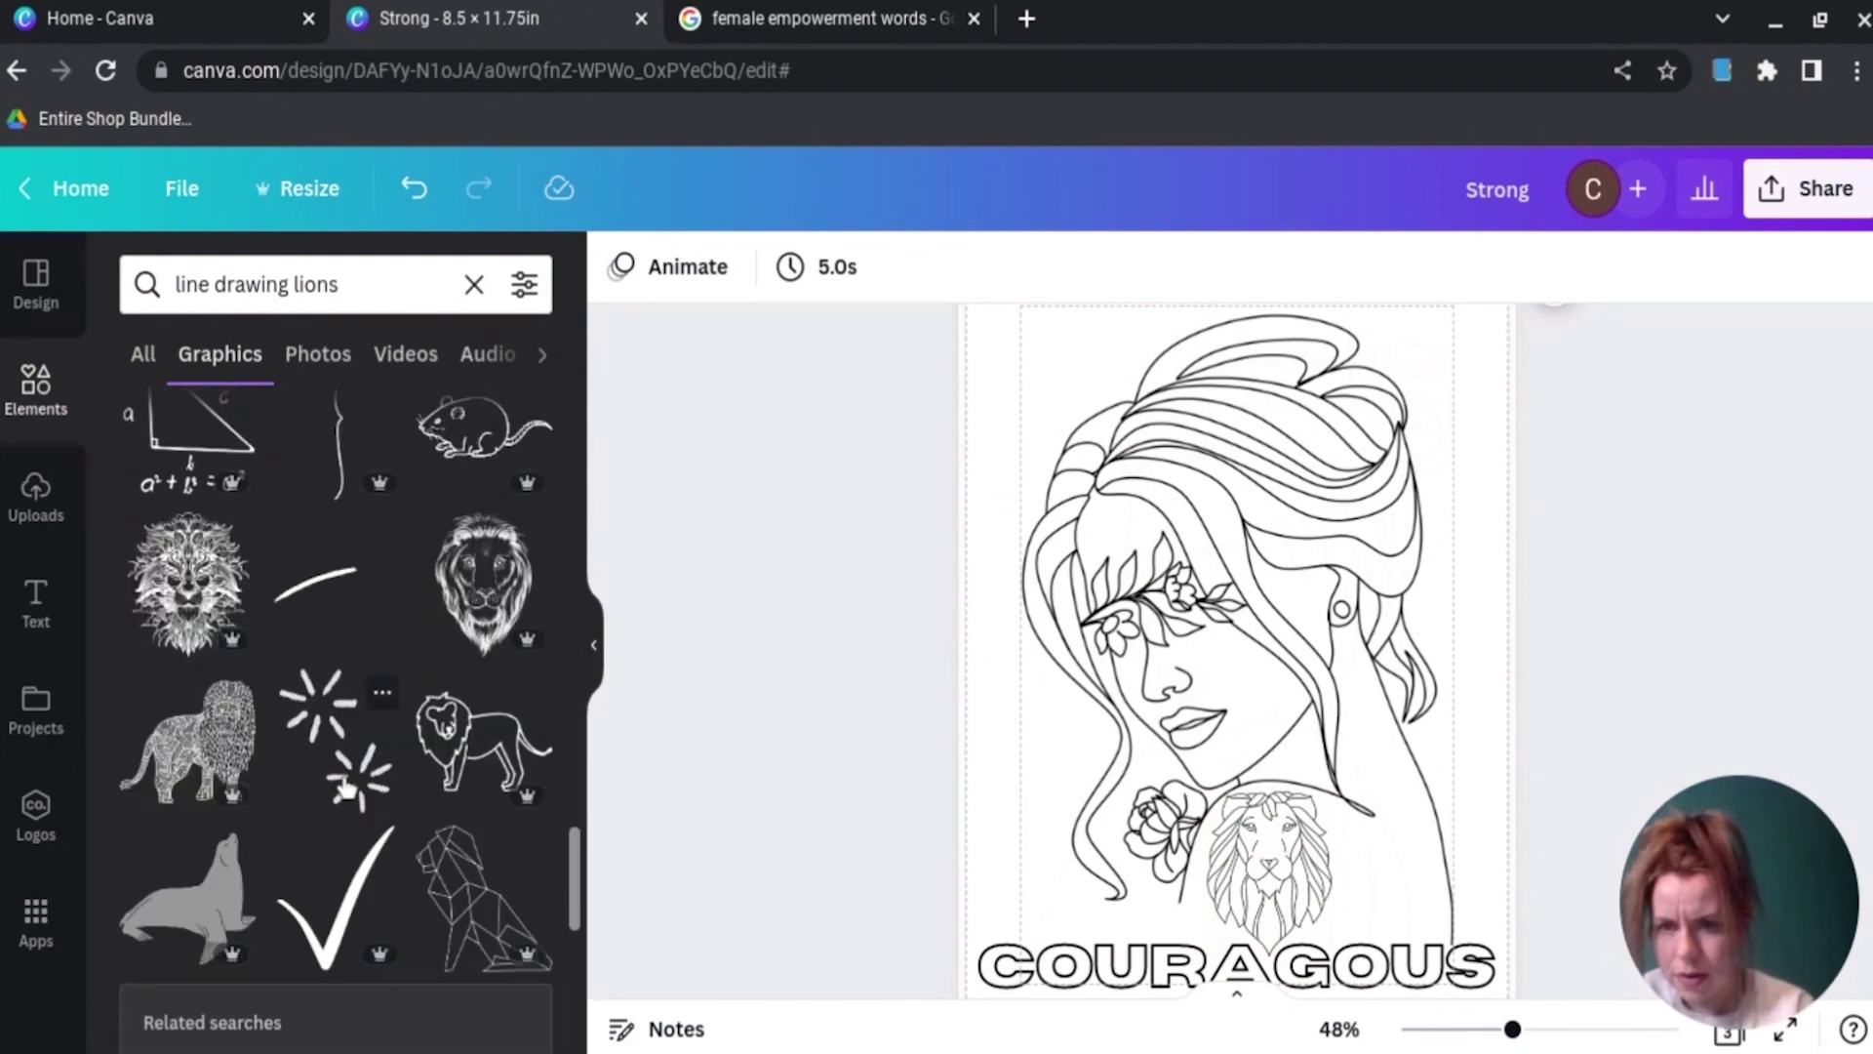
scroll(346, 789, down, 10)
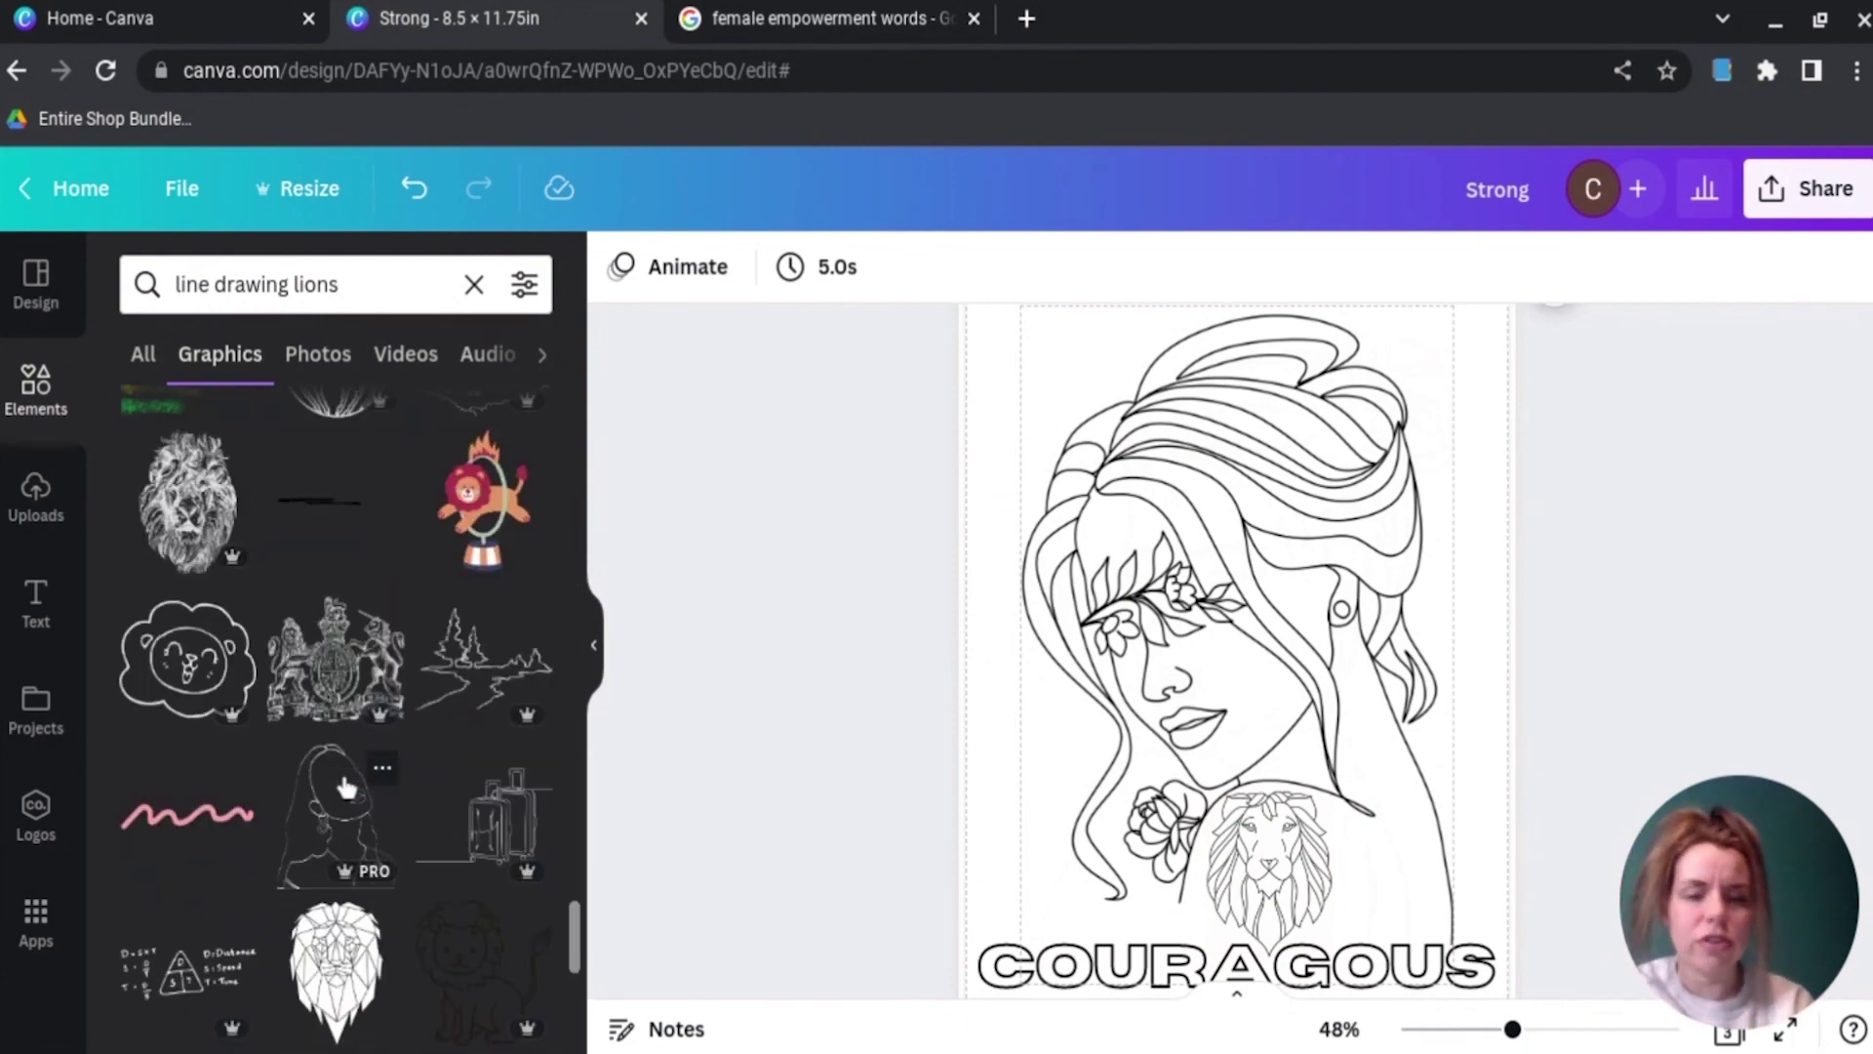
scroll(346, 788, down, 5)
click(337, 688)
click(1107, 931)
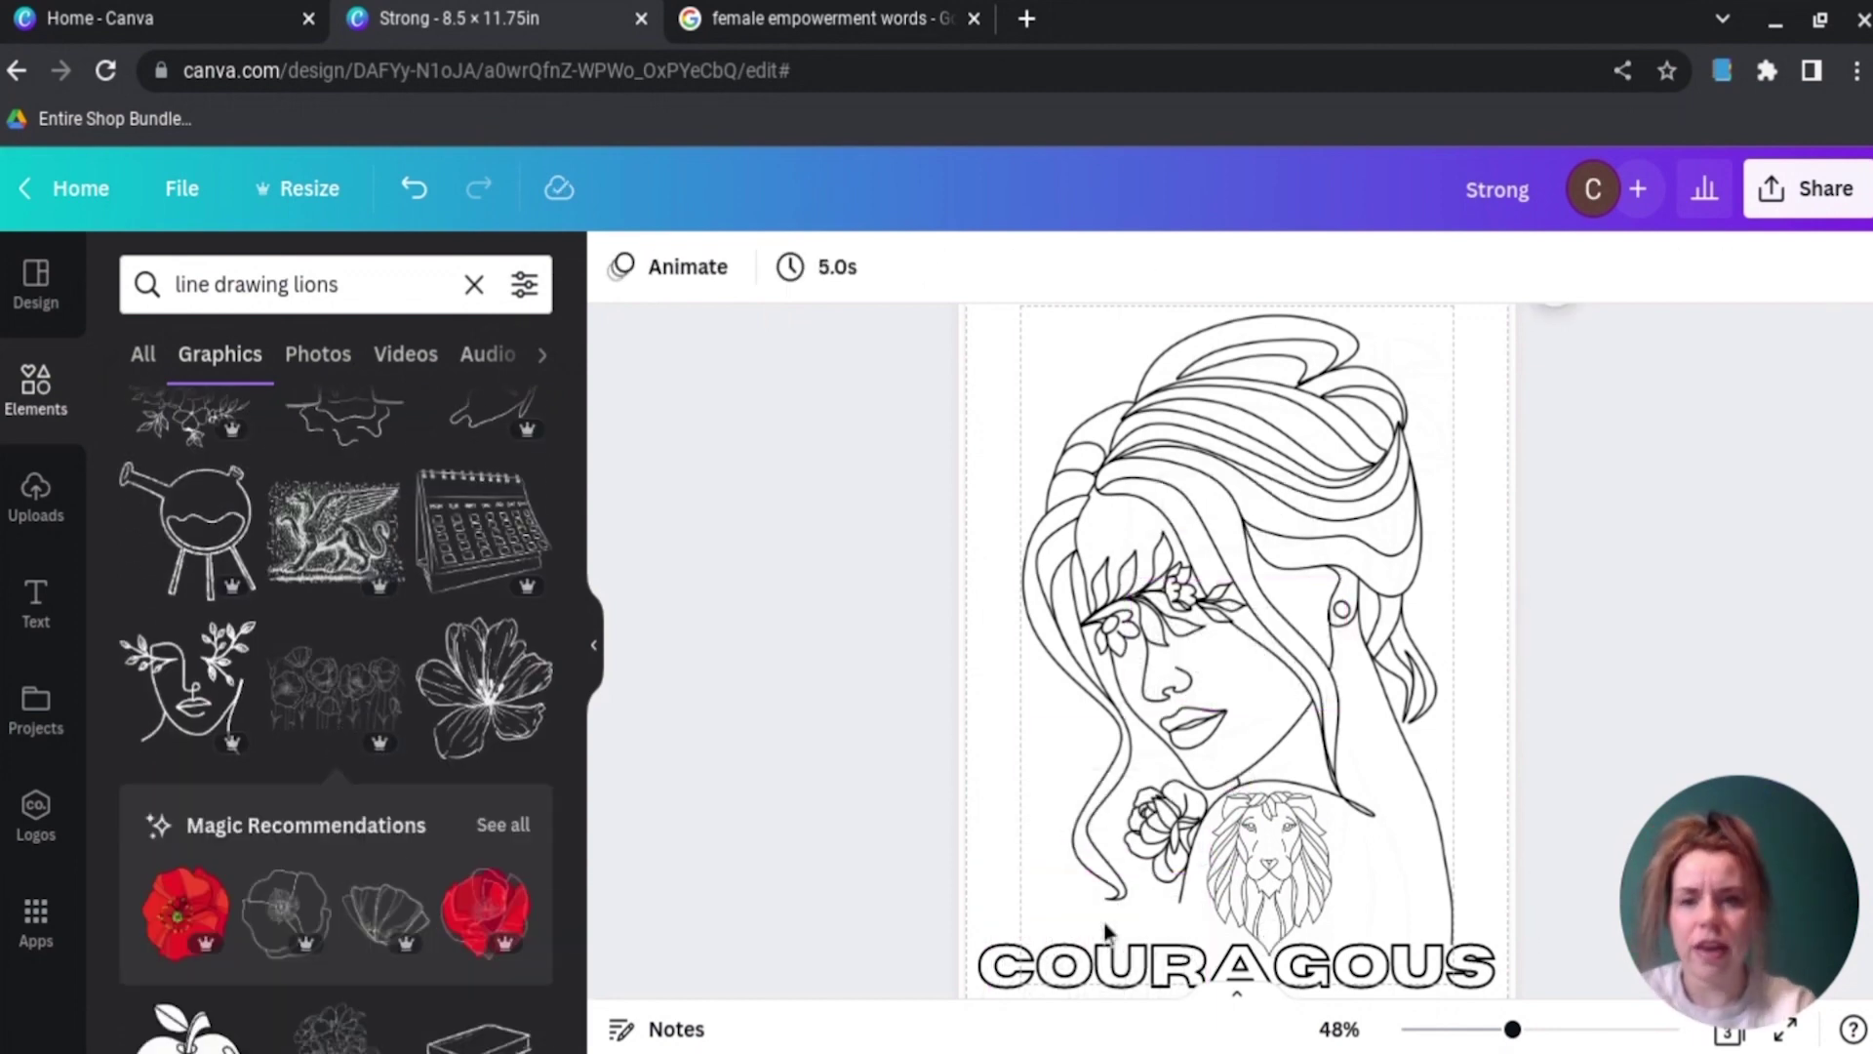
Step: Add the lily cluster line drawing to the woman's upper arm beside the lion head on the COURAGOUS page, shrunk to fit
scroll(363, 846, down, 12)
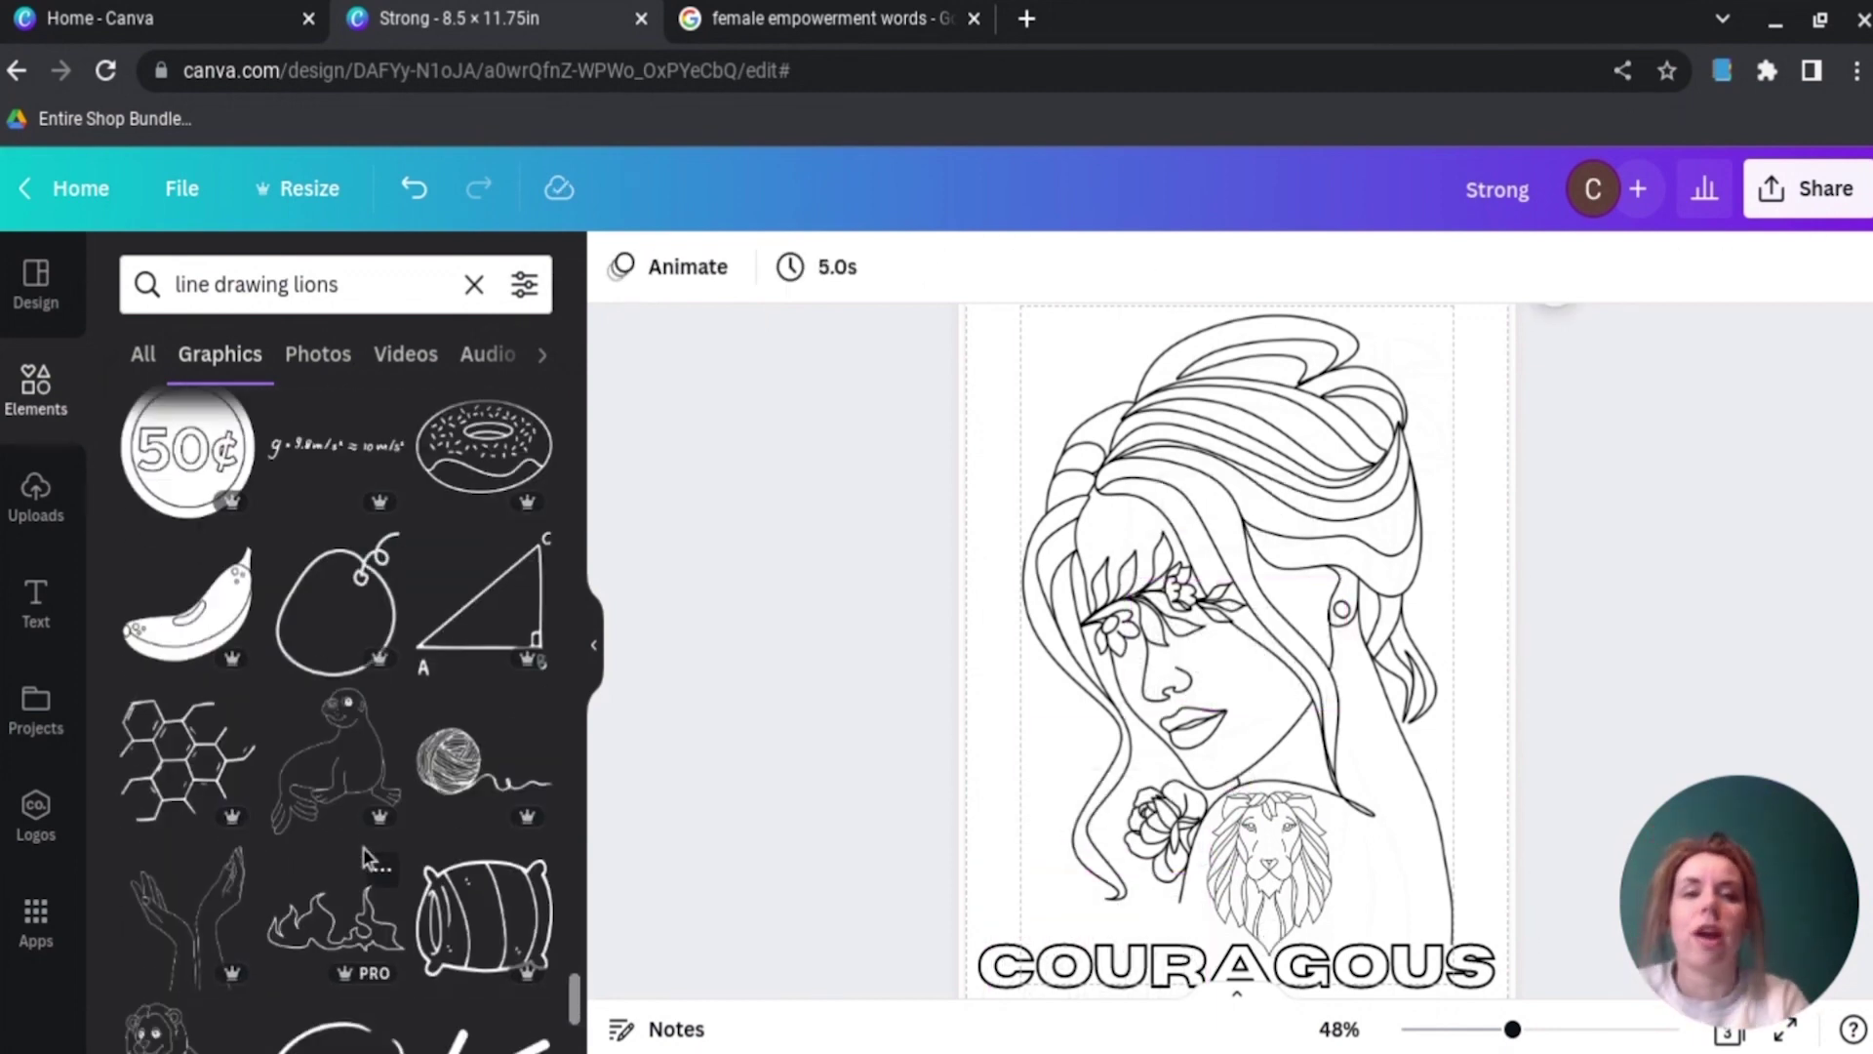
scroll(366, 856, down, 4)
click(486, 839)
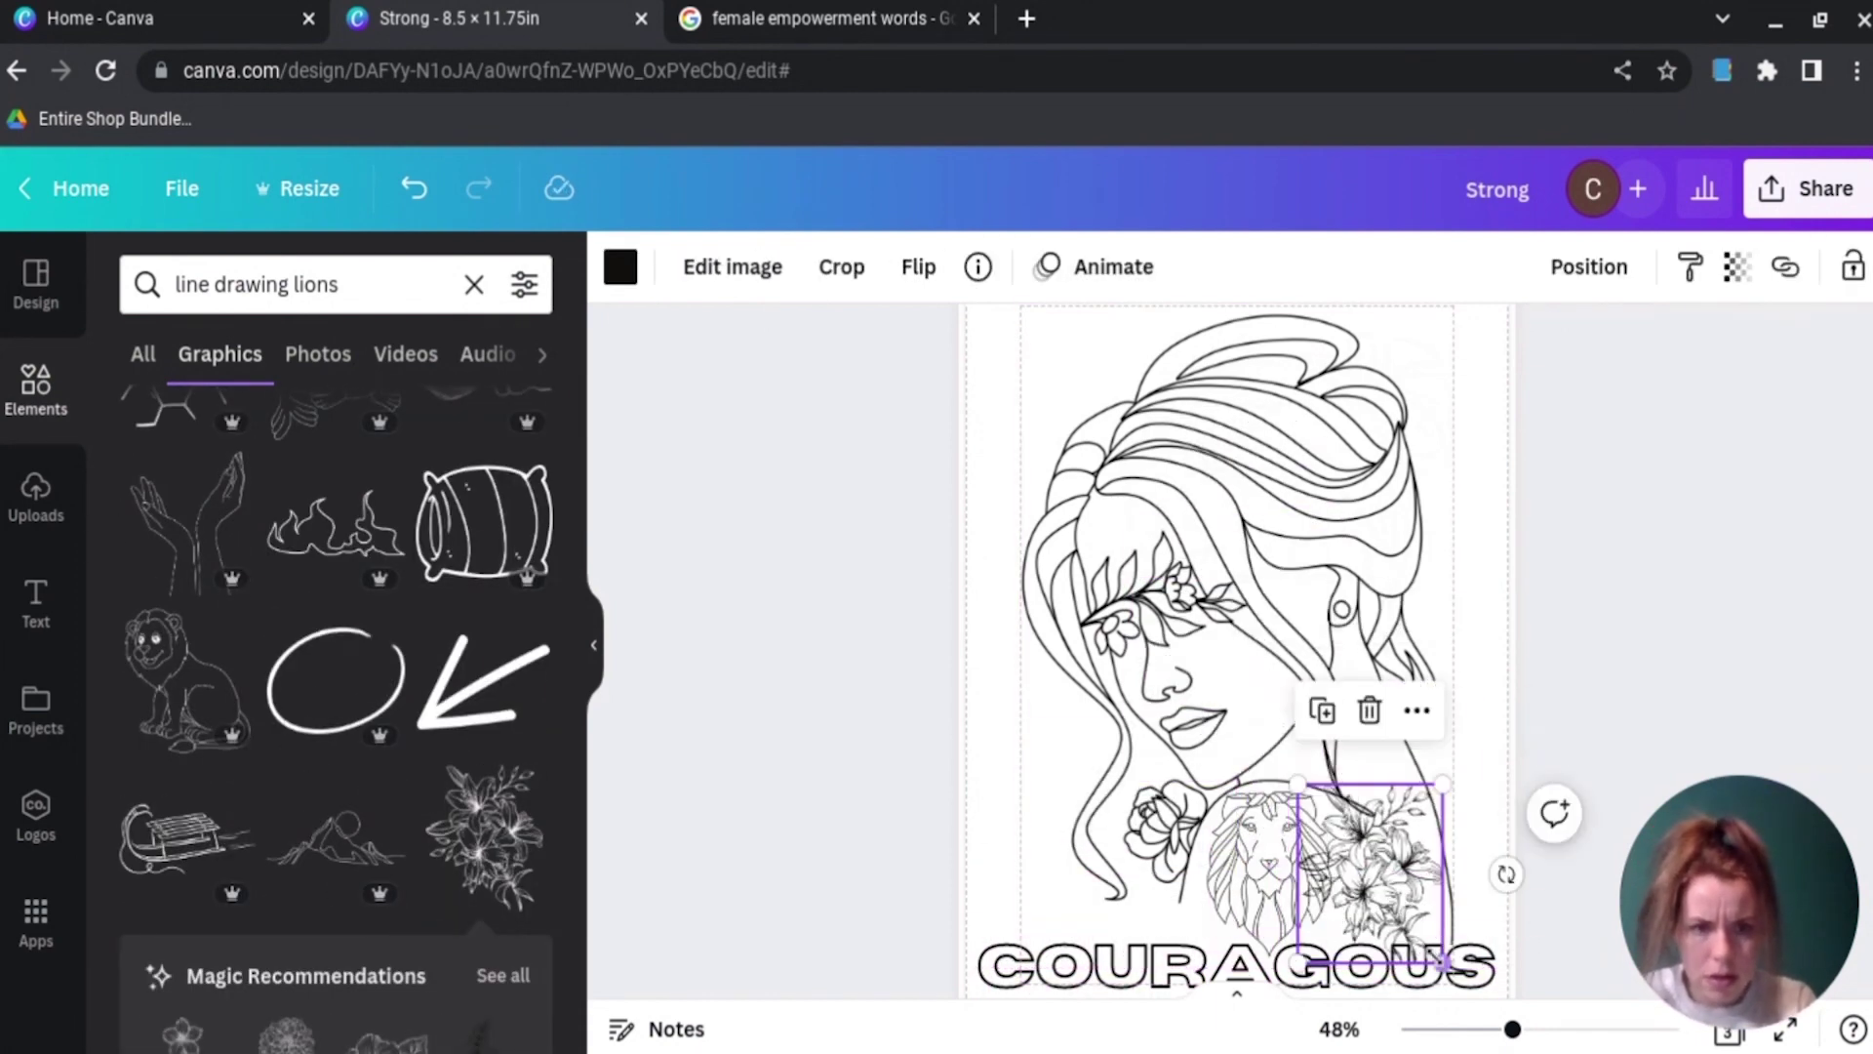
drag(1444, 964, 1430, 946)
drag(1386, 888, 1410, 908)
drag(1455, 966, 1433, 940)
drag(1385, 887, 1396, 901)
click(1470, 797)
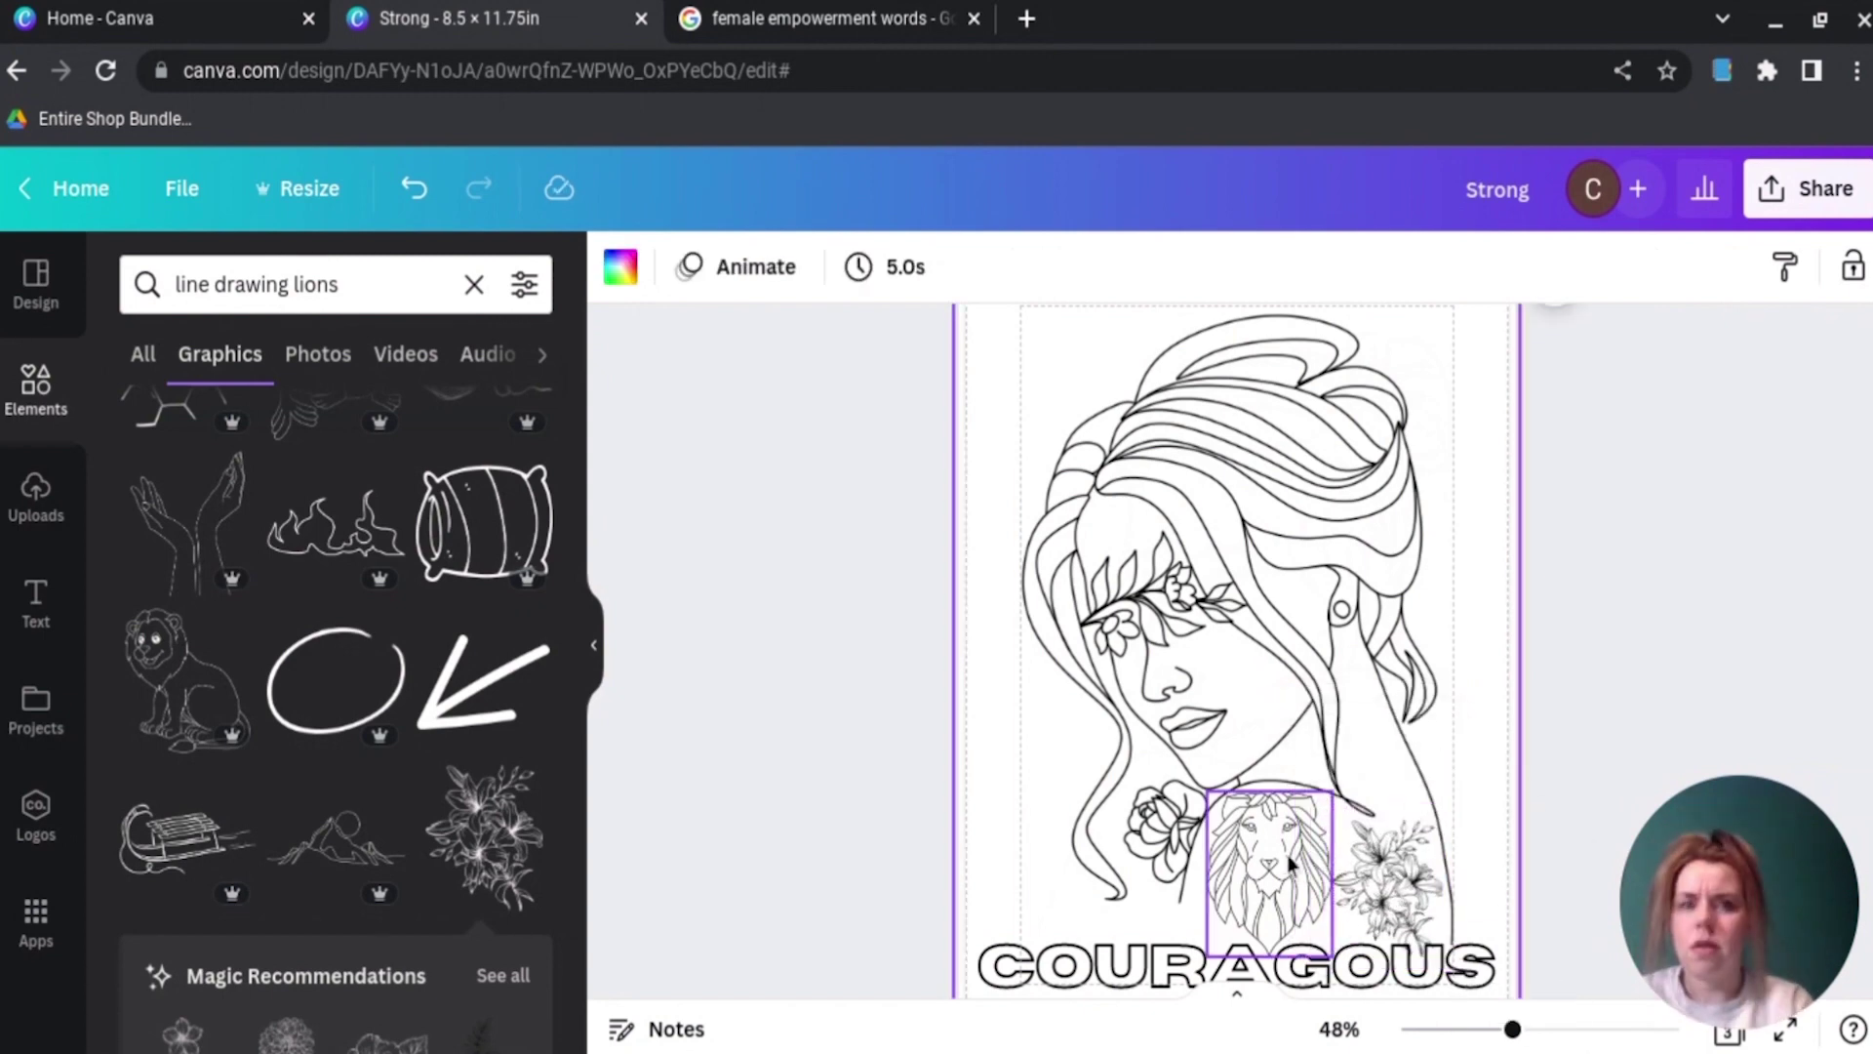
Step: Try the recommended single-stem flower above the lily cluster, shrunk and tilted along the woman's neck, and delete it
scroll(341, 683, down, 5)
click(184, 517)
drag(1147, 474, 1200, 610)
drag(1259, 713, 1357, 731)
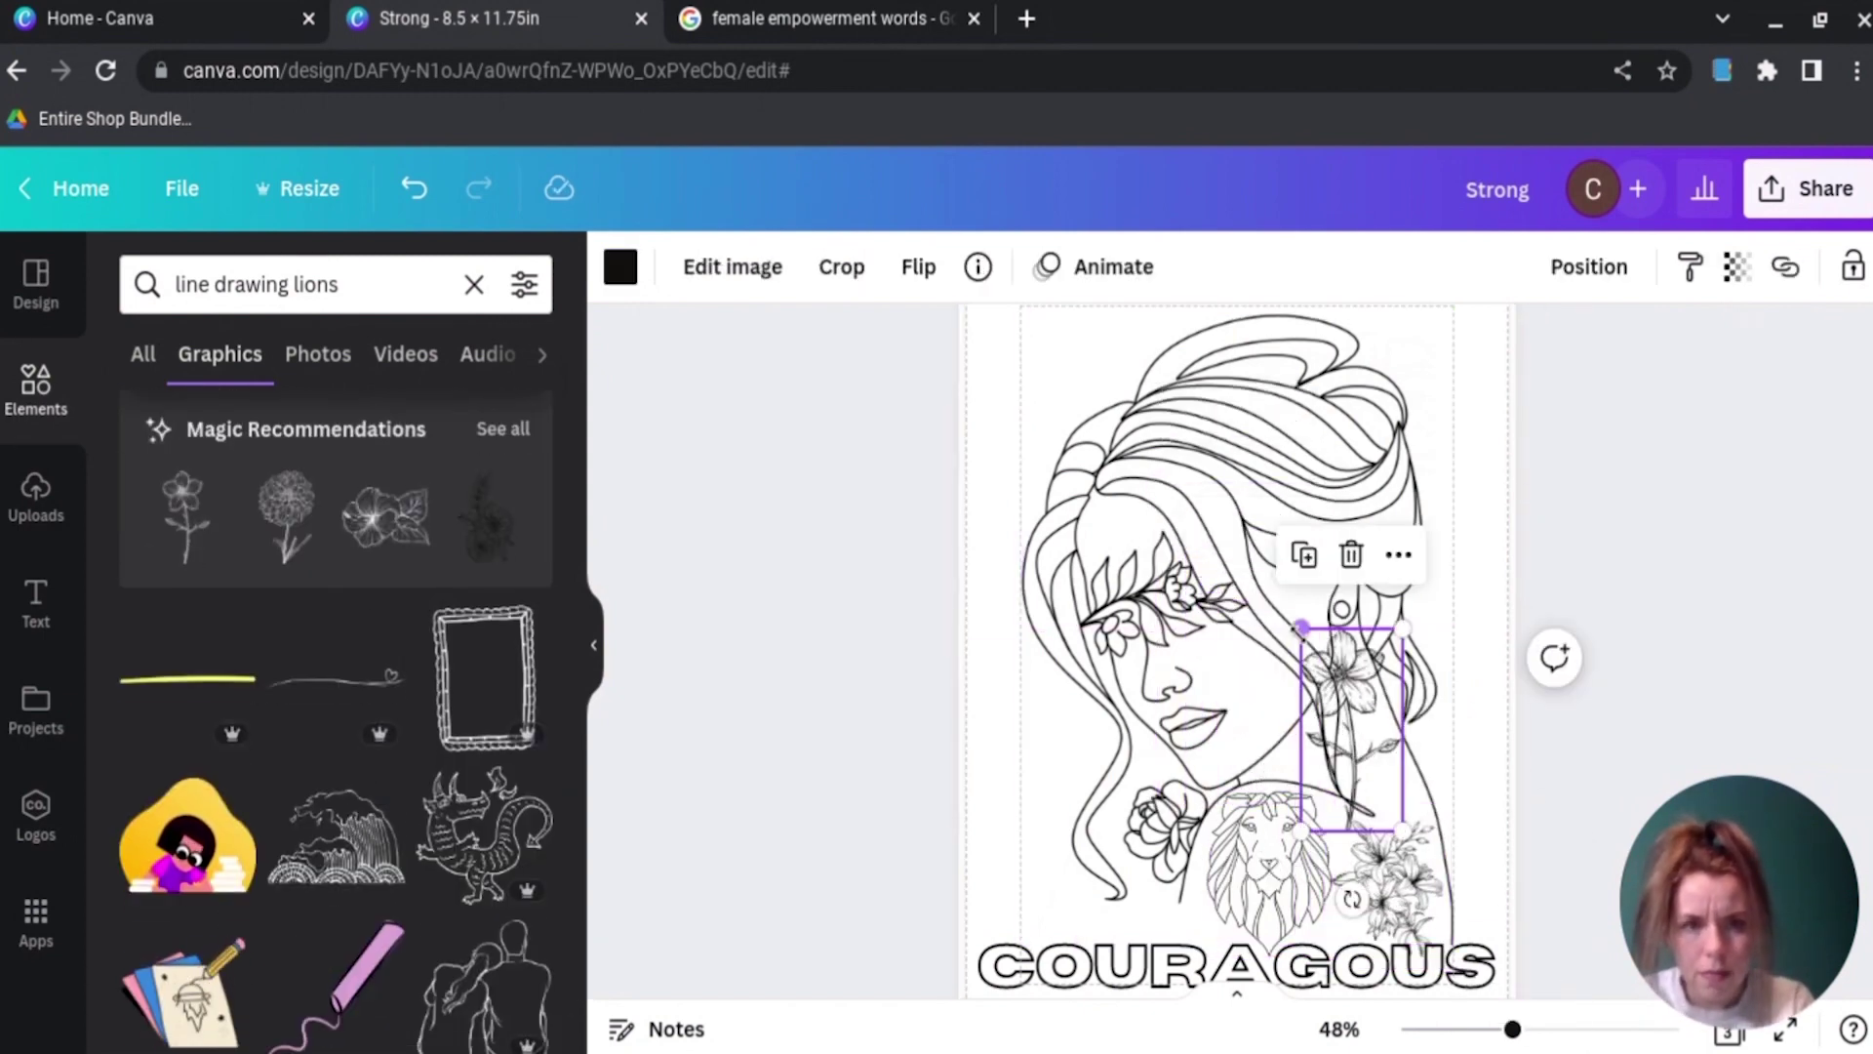
drag(1303, 629, 1336, 683)
drag(1370, 897, 1429, 937)
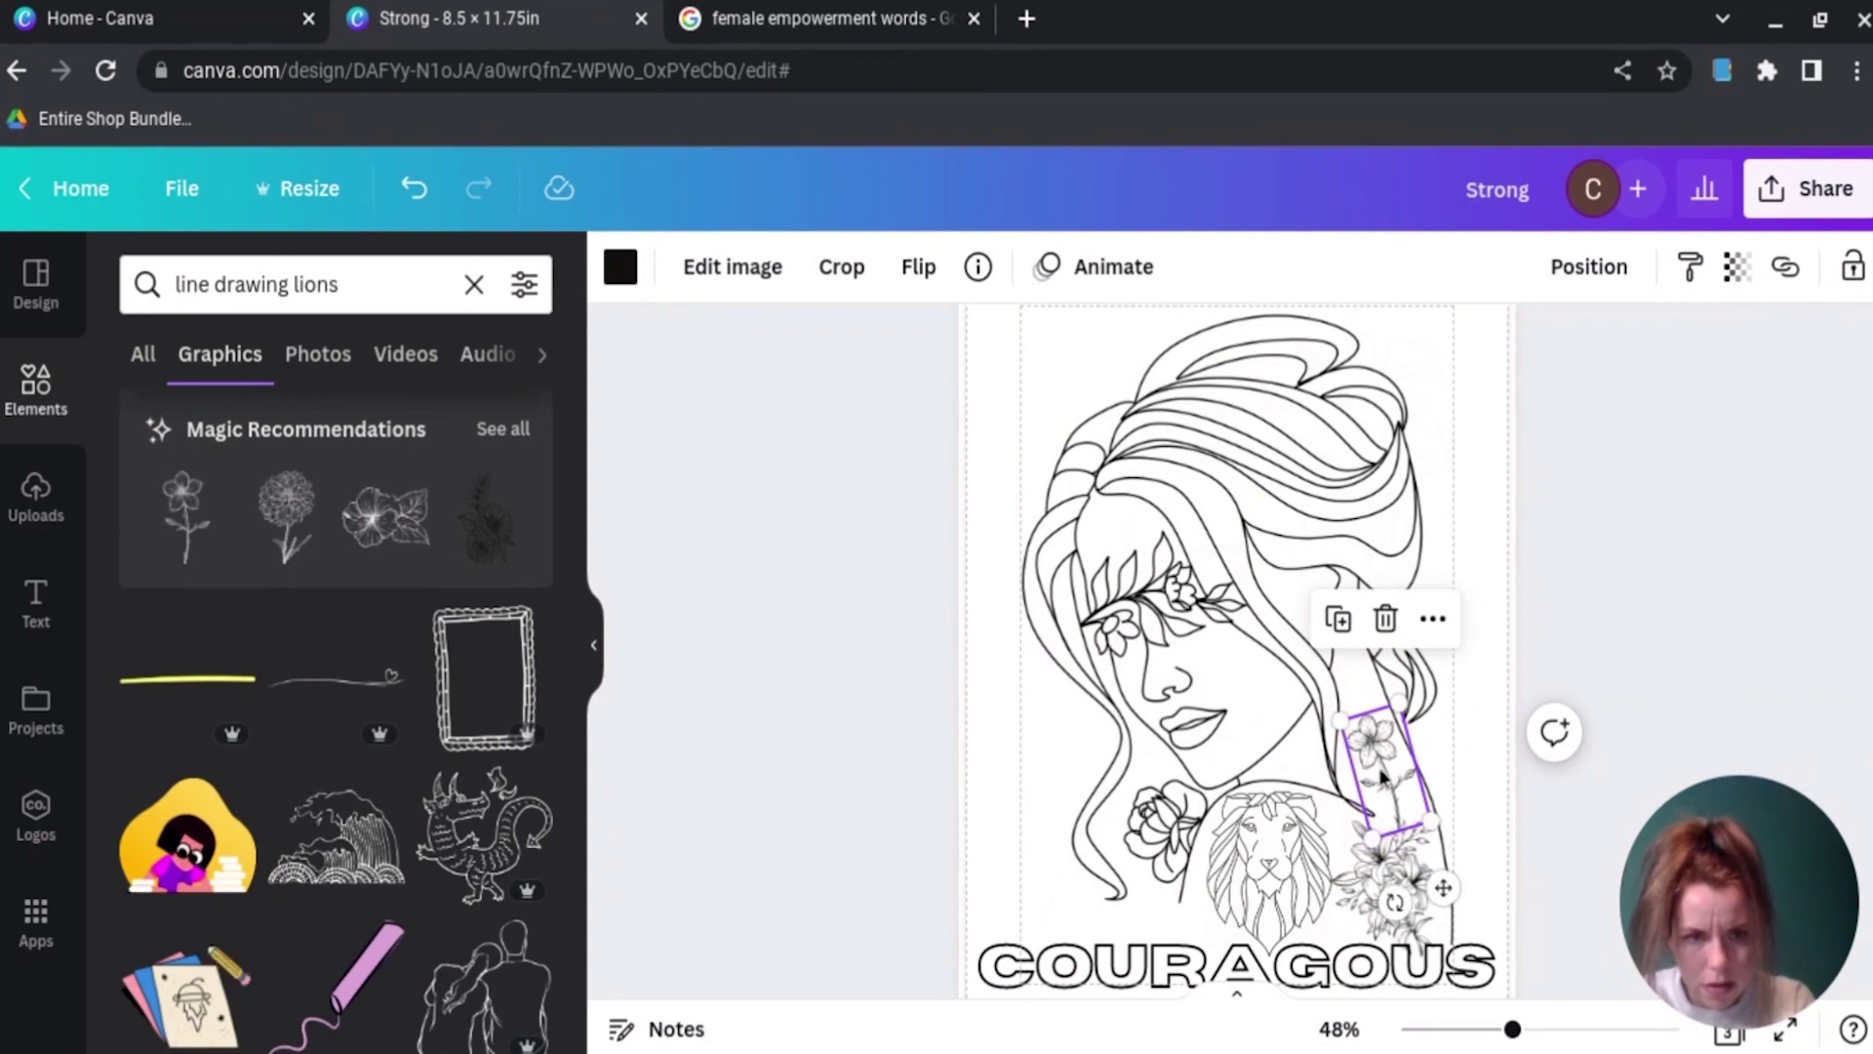
drag(1381, 776, 1371, 690)
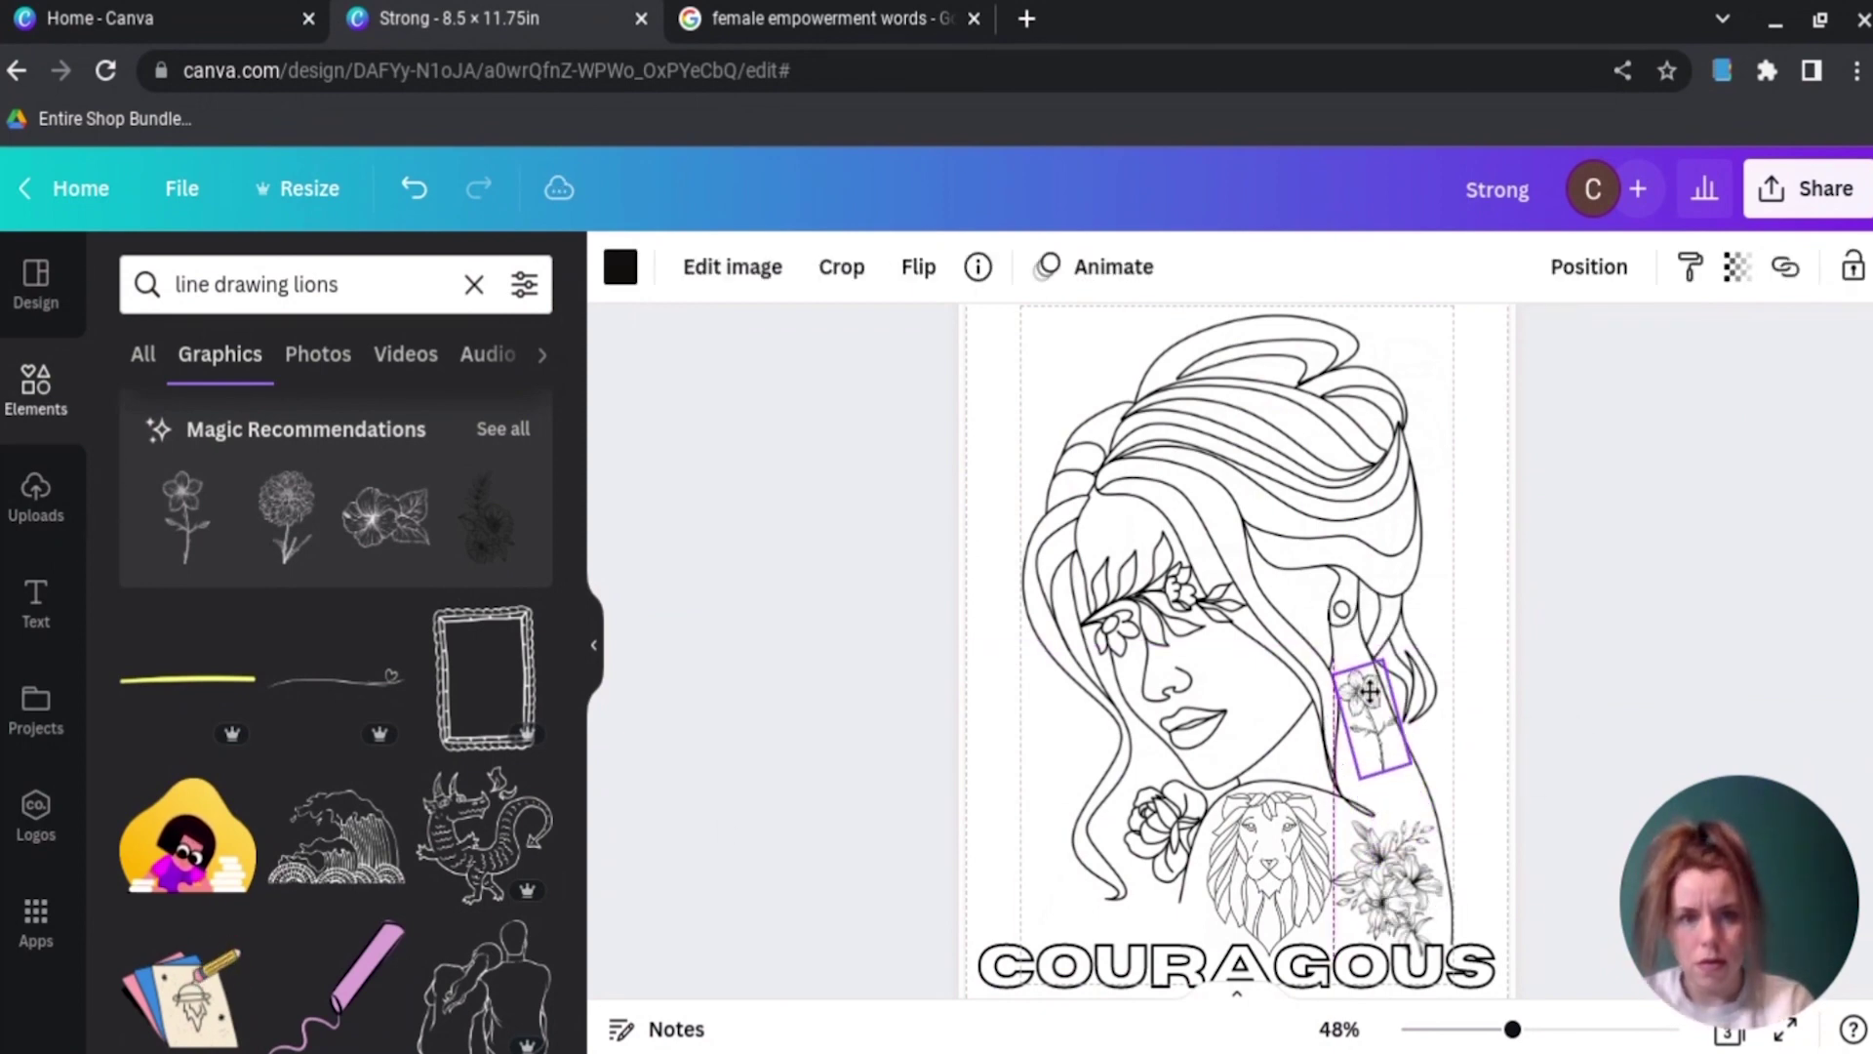
key(Delete)
Step: Try the recommended dahlia drawing above the lily cluster, shrunk to fit the woman's neck and upper arm
click(286, 517)
drag(1343, 474, 1190, 720)
drag(1161, 767, 1358, 686)
drag(1360, 776, 1371, 683)
click(1500, 749)
drag(1389, 787, 1373, 794)
click(1461, 764)
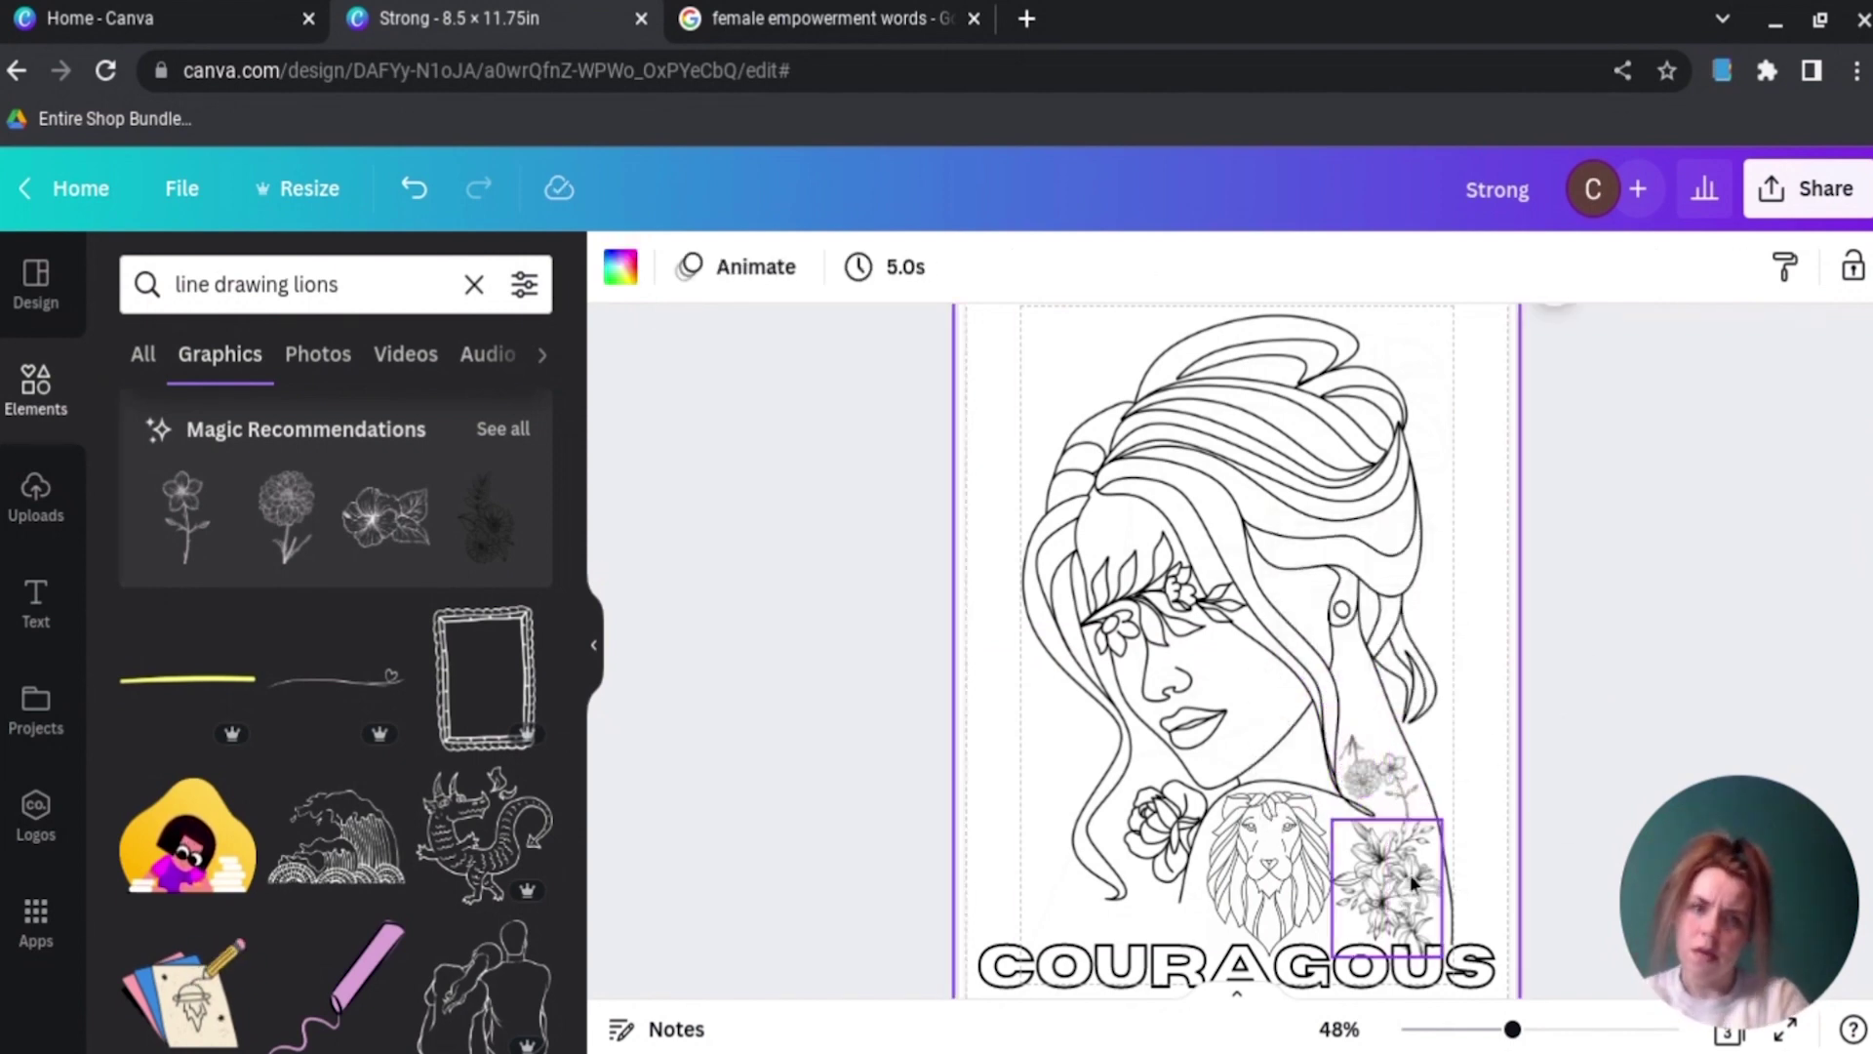
Step: Replace the lion head on the COURAGOUS page with the recommended hibiscus line drawing, placed over the woman's shoulder
click(1268, 859)
key(Delete)
click(385, 514)
drag(1238, 645, 1288, 854)
mouse_move(1405, 771)
mouse_down()
mouse_move(1402, 794)
mouse_move(1356, 669)
mouse_move(1376, 771)
mouse_up()
click(1417, 841)
click(1484, 699)
Step: Delete the lily cluster and the small dahlia from the woman's arm and neck, keeping the hibiscus
click(1405, 868)
key(Delete)
click(1332, 864)
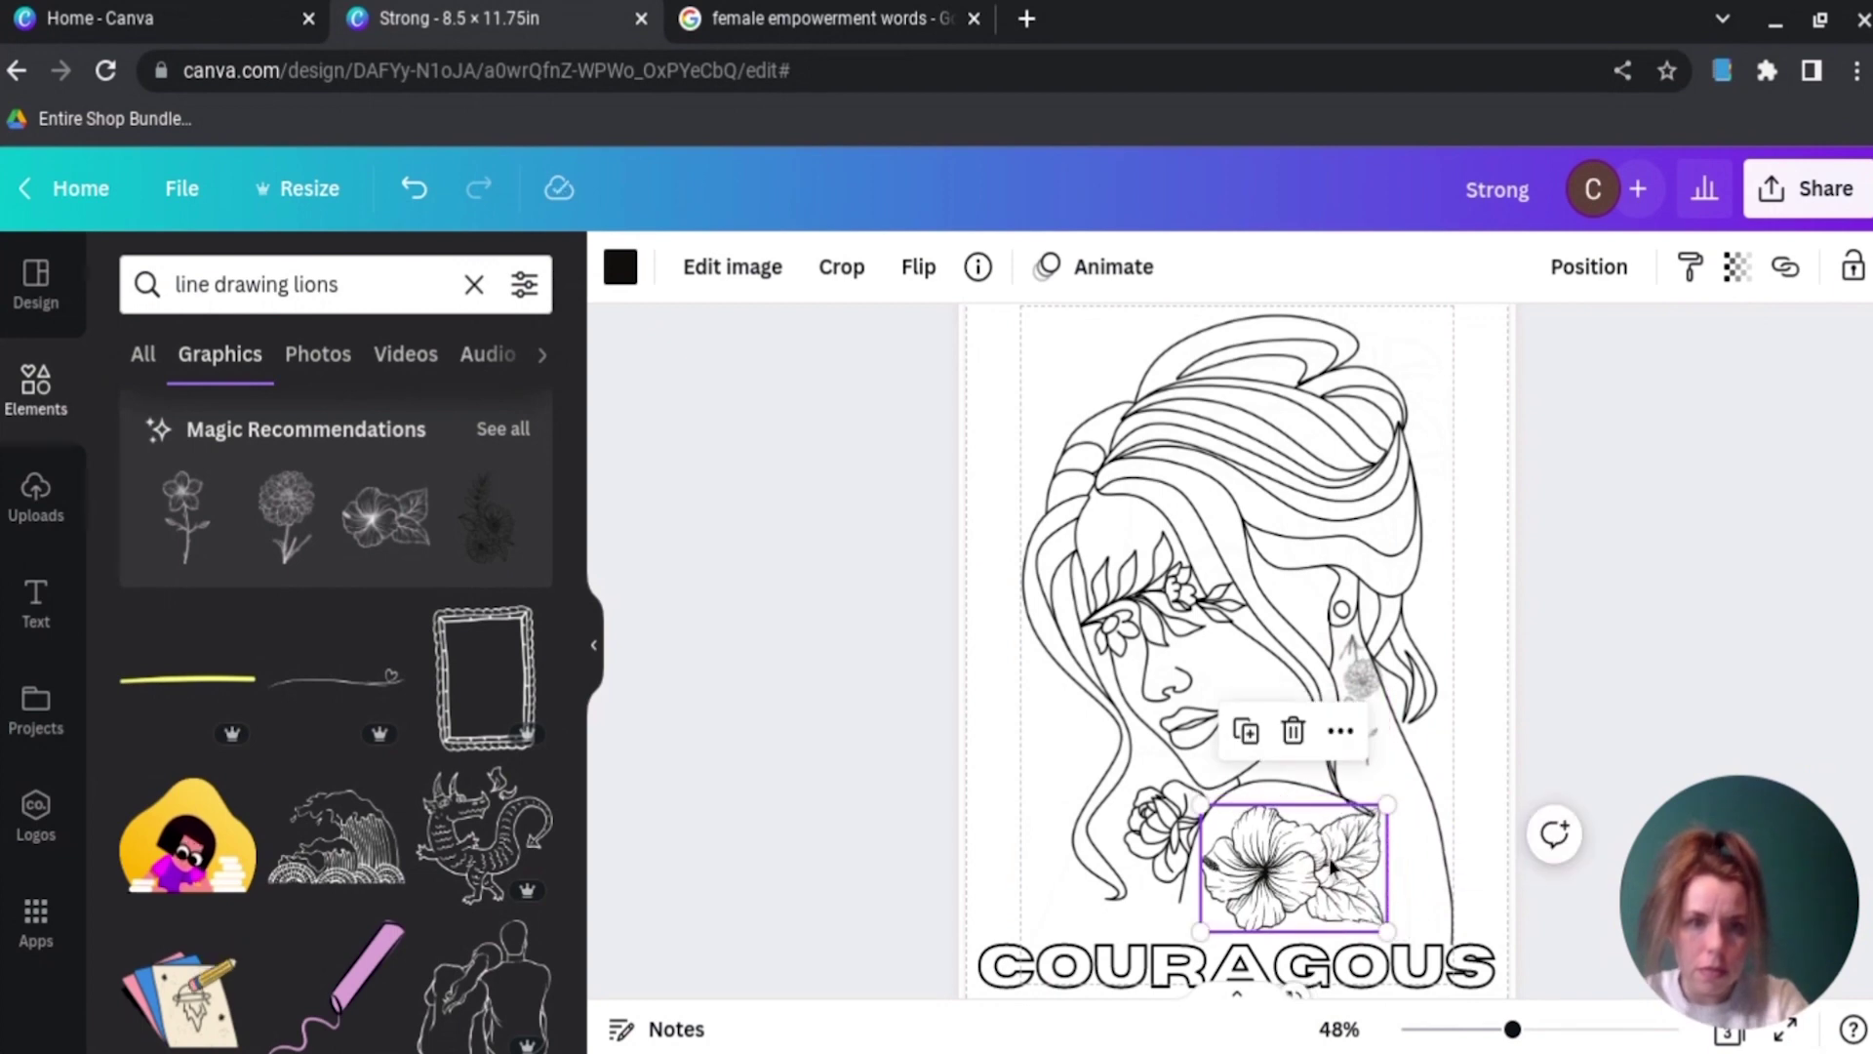
click(1356, 683)
key(Delete)
Step: Add the recommended leafy flower spray above the hibiscus, shrunk and tilted to follow the woman's neck, with its leafy end up
click(486, 514)
click(922, 267)
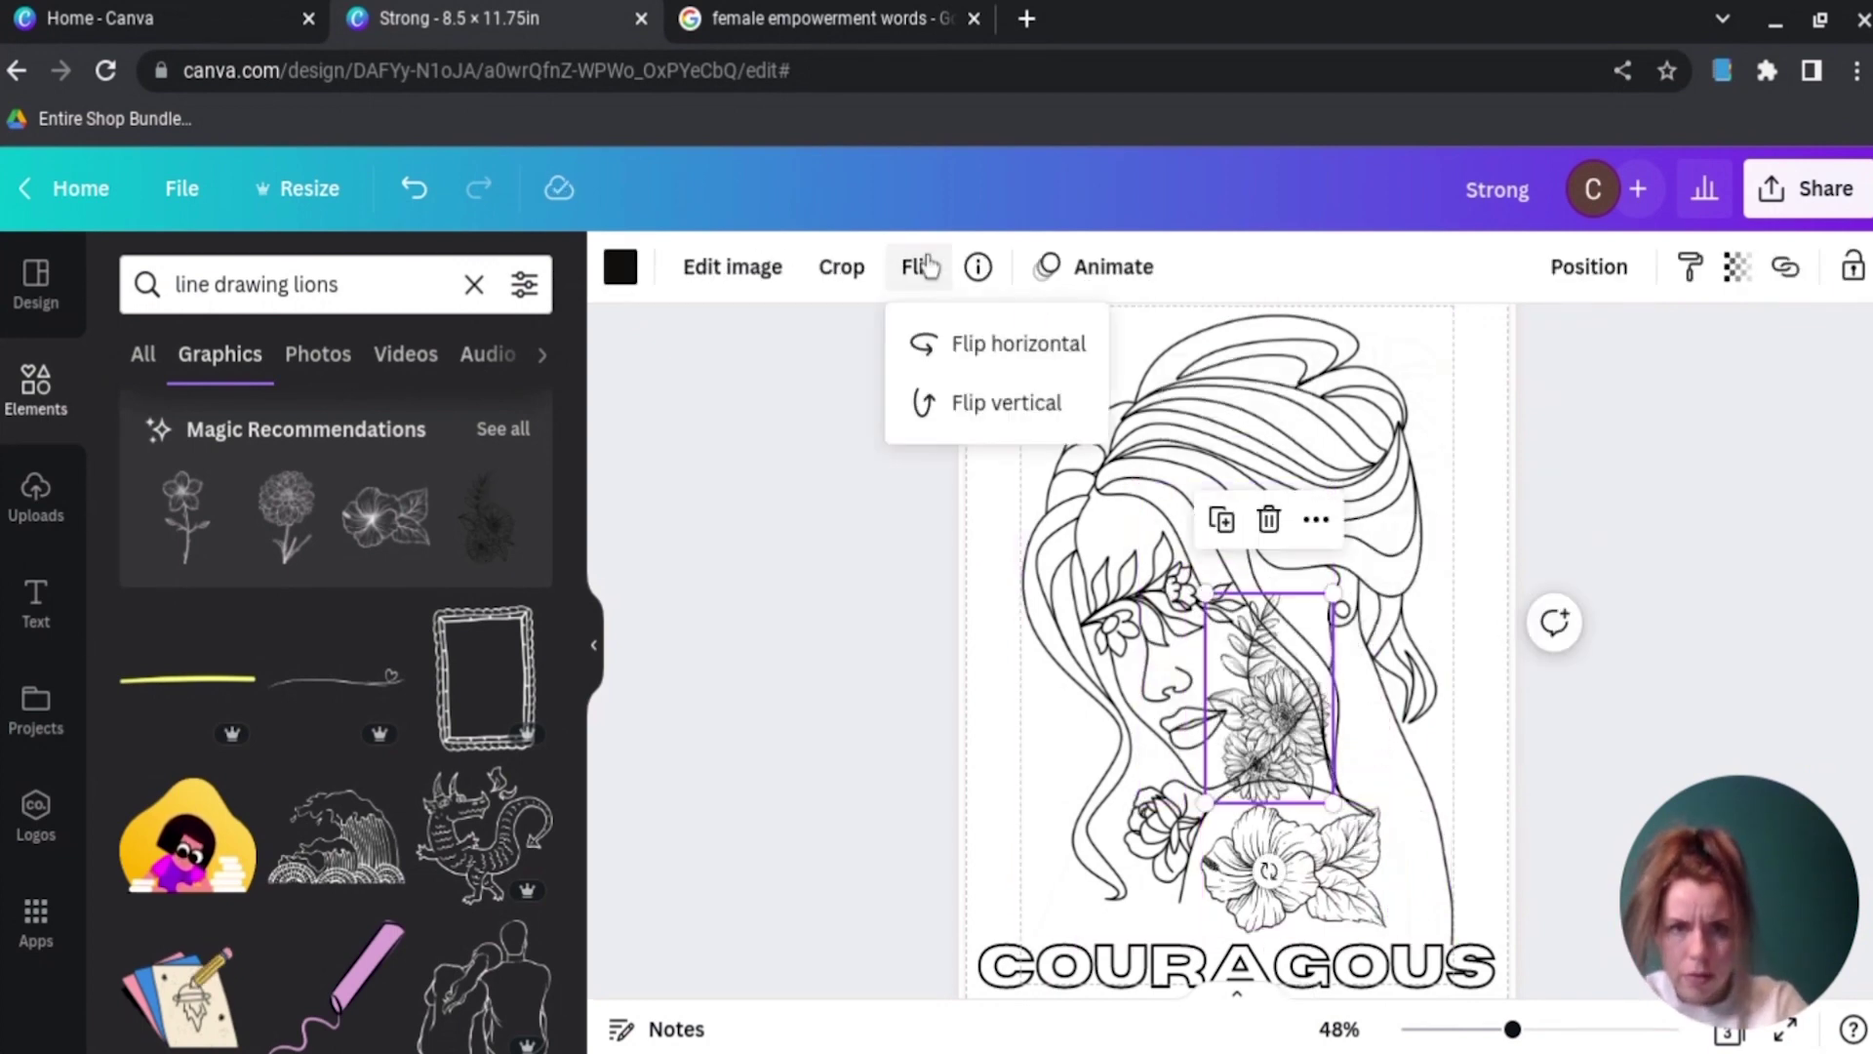
click(1005, 402)
drag(1269, 698, 1378, 810)
drag(1378, 977, 1416, 938)
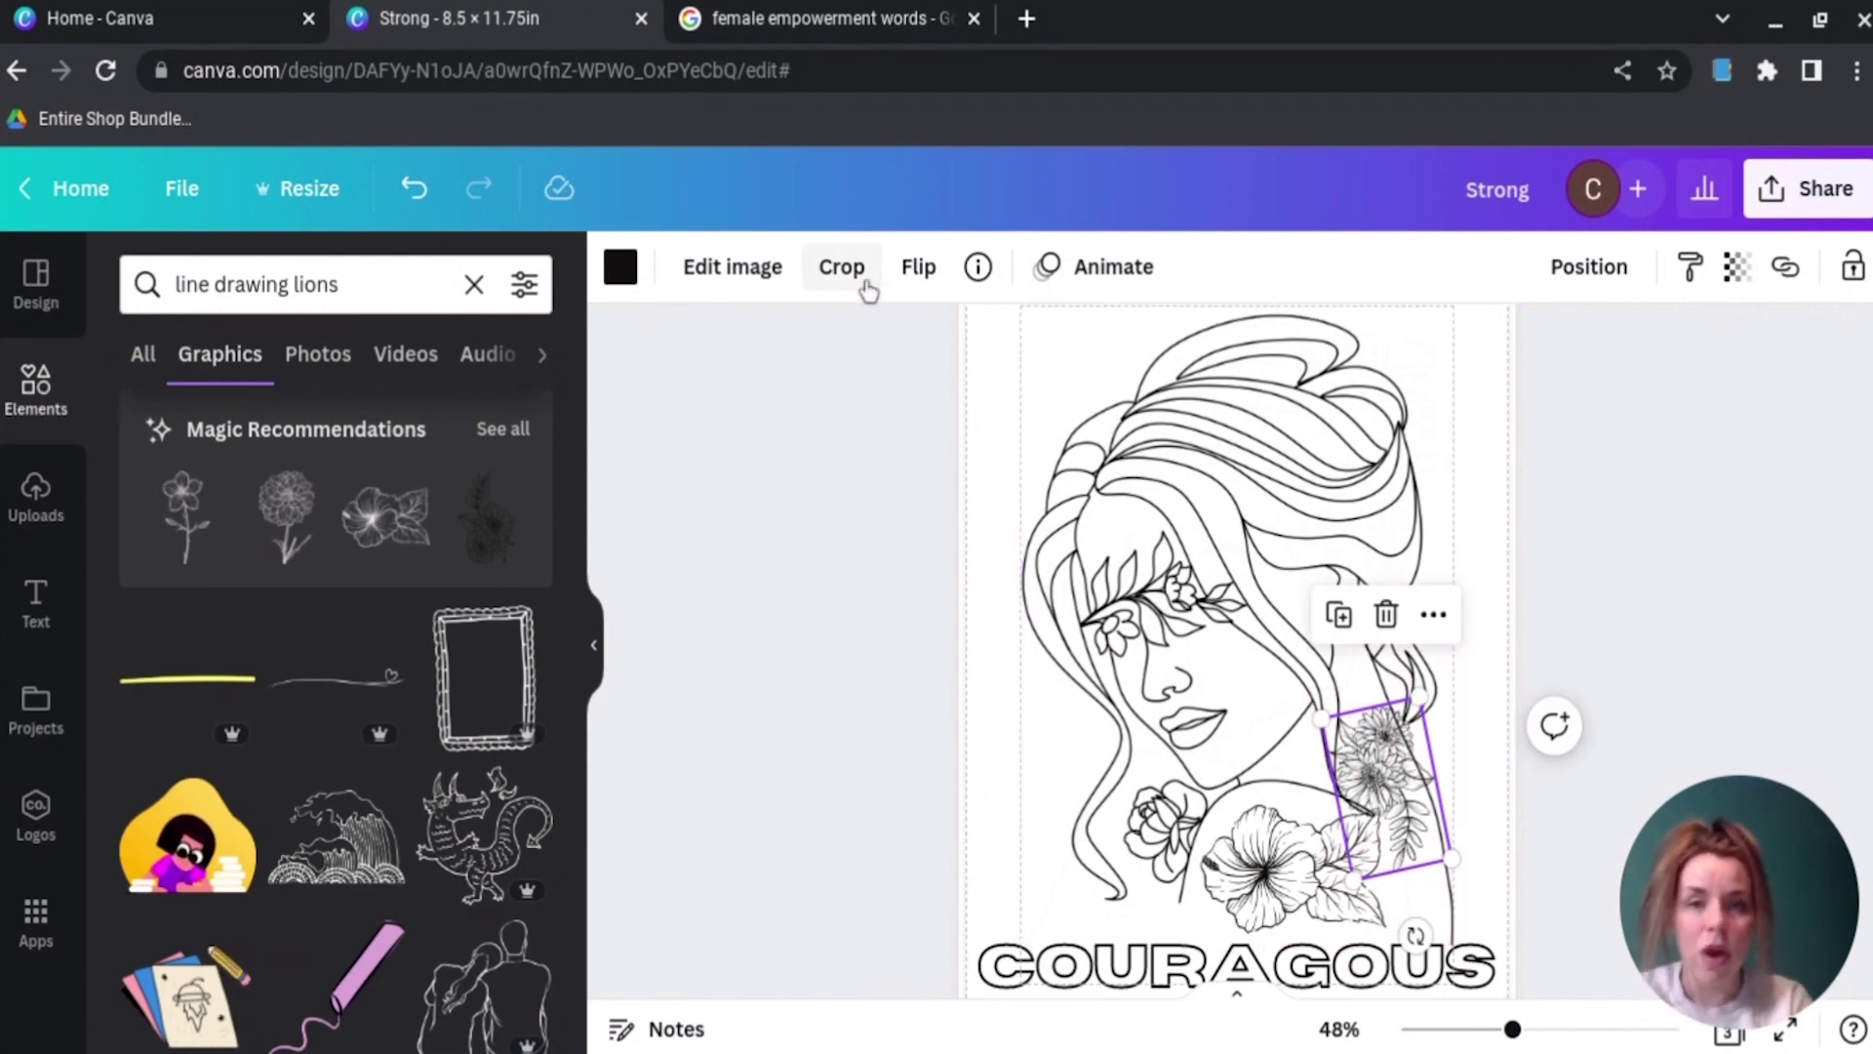
click(918, 266)
click(979, 405)
mouse_move(1385, 780)
mouse_down()
mouse_move(1268, 868)
mouse_move(1408, 770)
mouse_up()
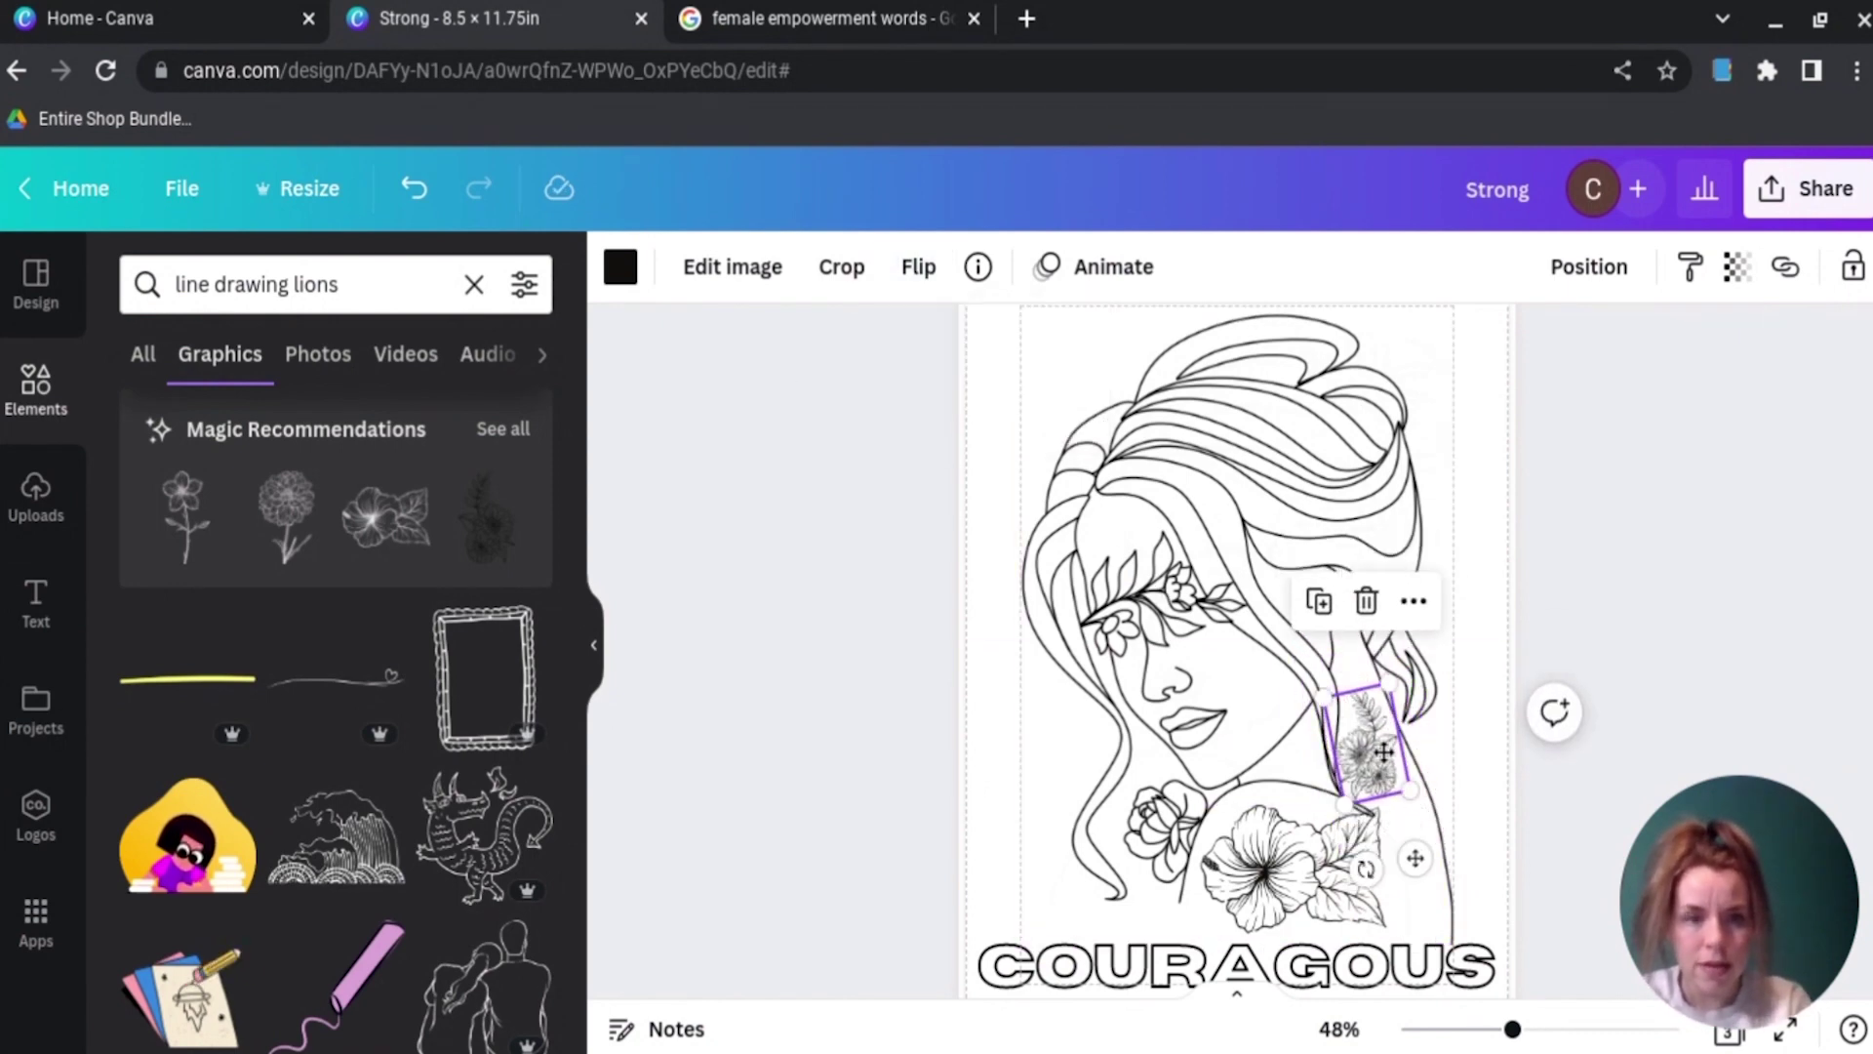
Step: Add the dahlia drawing to the woman's upper arm, shrunk to fit beside the hibiscus, and nudge the hibiscus away from it
scroll(347, 640, down, 1)
click(286, 485)
drag(1149, 481, 1278, 622)
drag(1286, 724, 1417, 902)
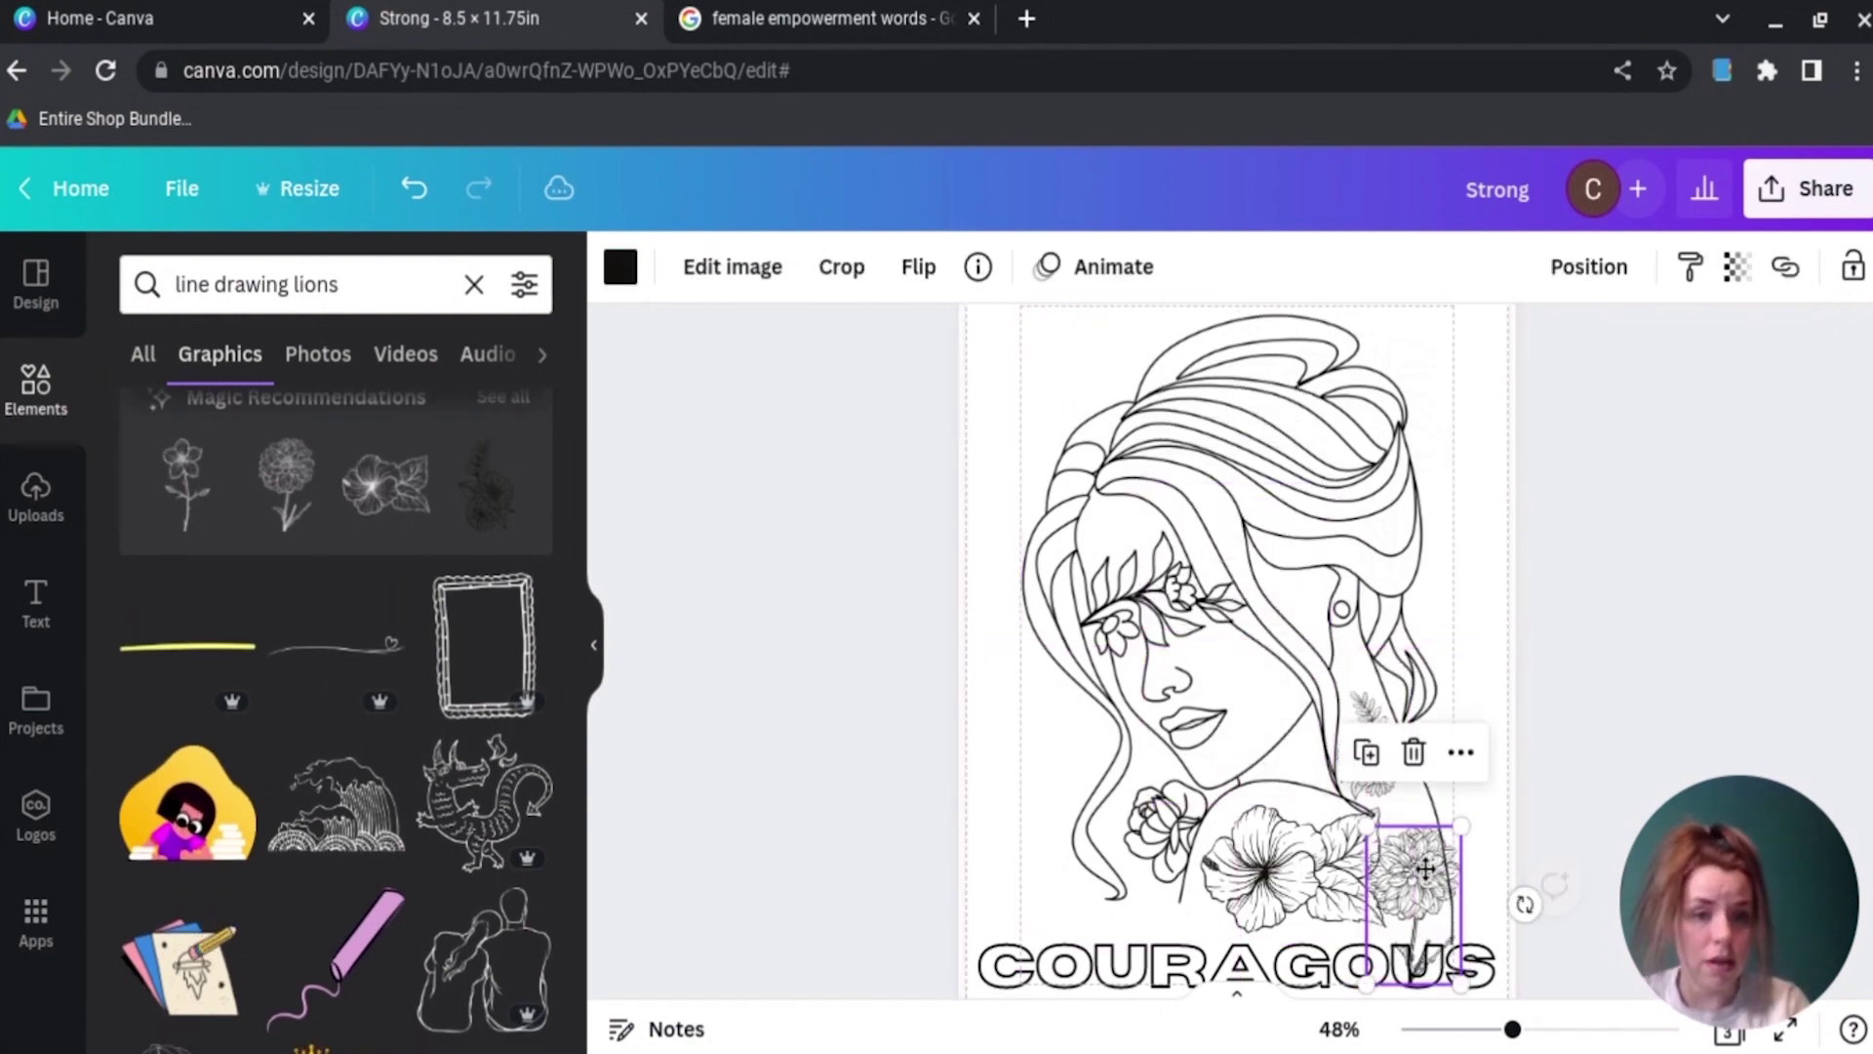
drag(1461, 982, 1438, 944)
drag(1292, 868, 1281, 868)
click(1563, 698)
drag(1404, 889, 1405, 866)
click(1577, 774)
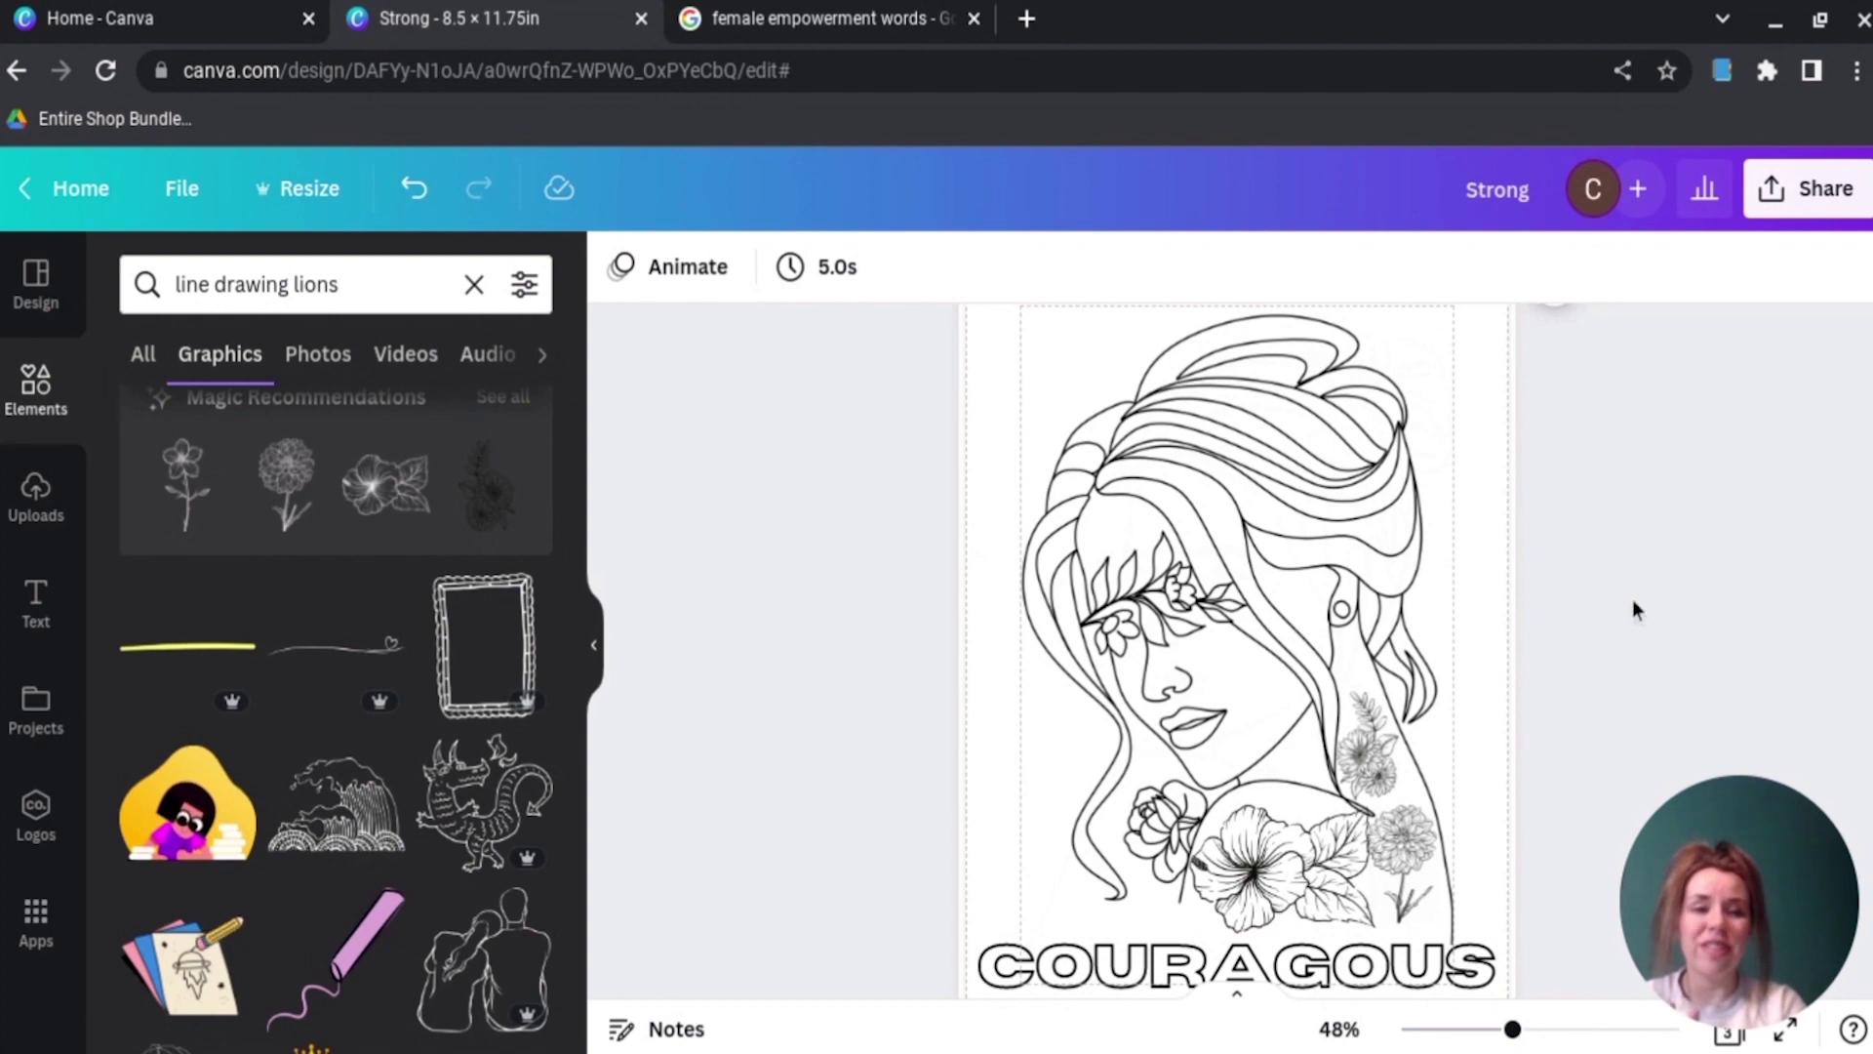
Step: Review the finished pages up to page 1, and switch to Creative Fabrica to search for "coloring pages"
scroll(1631, 599, up, 15)
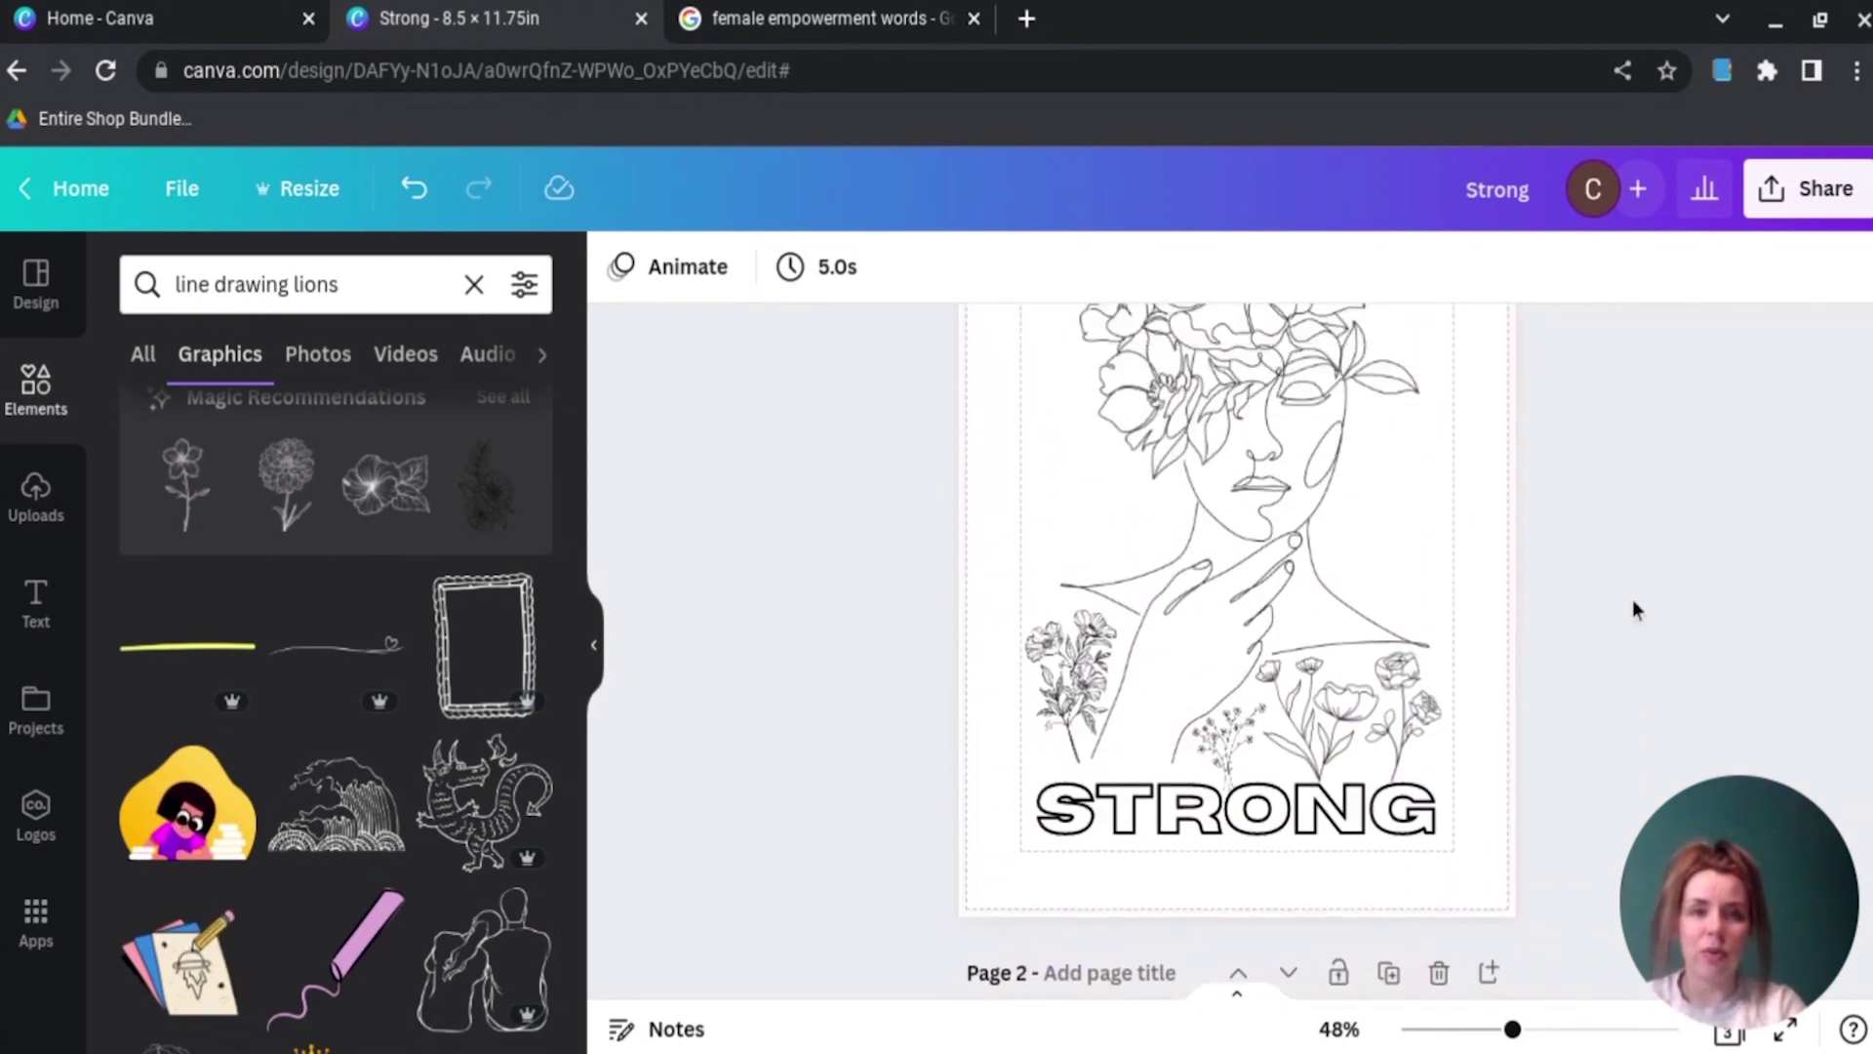
scroll(1631, 599, up, 3)
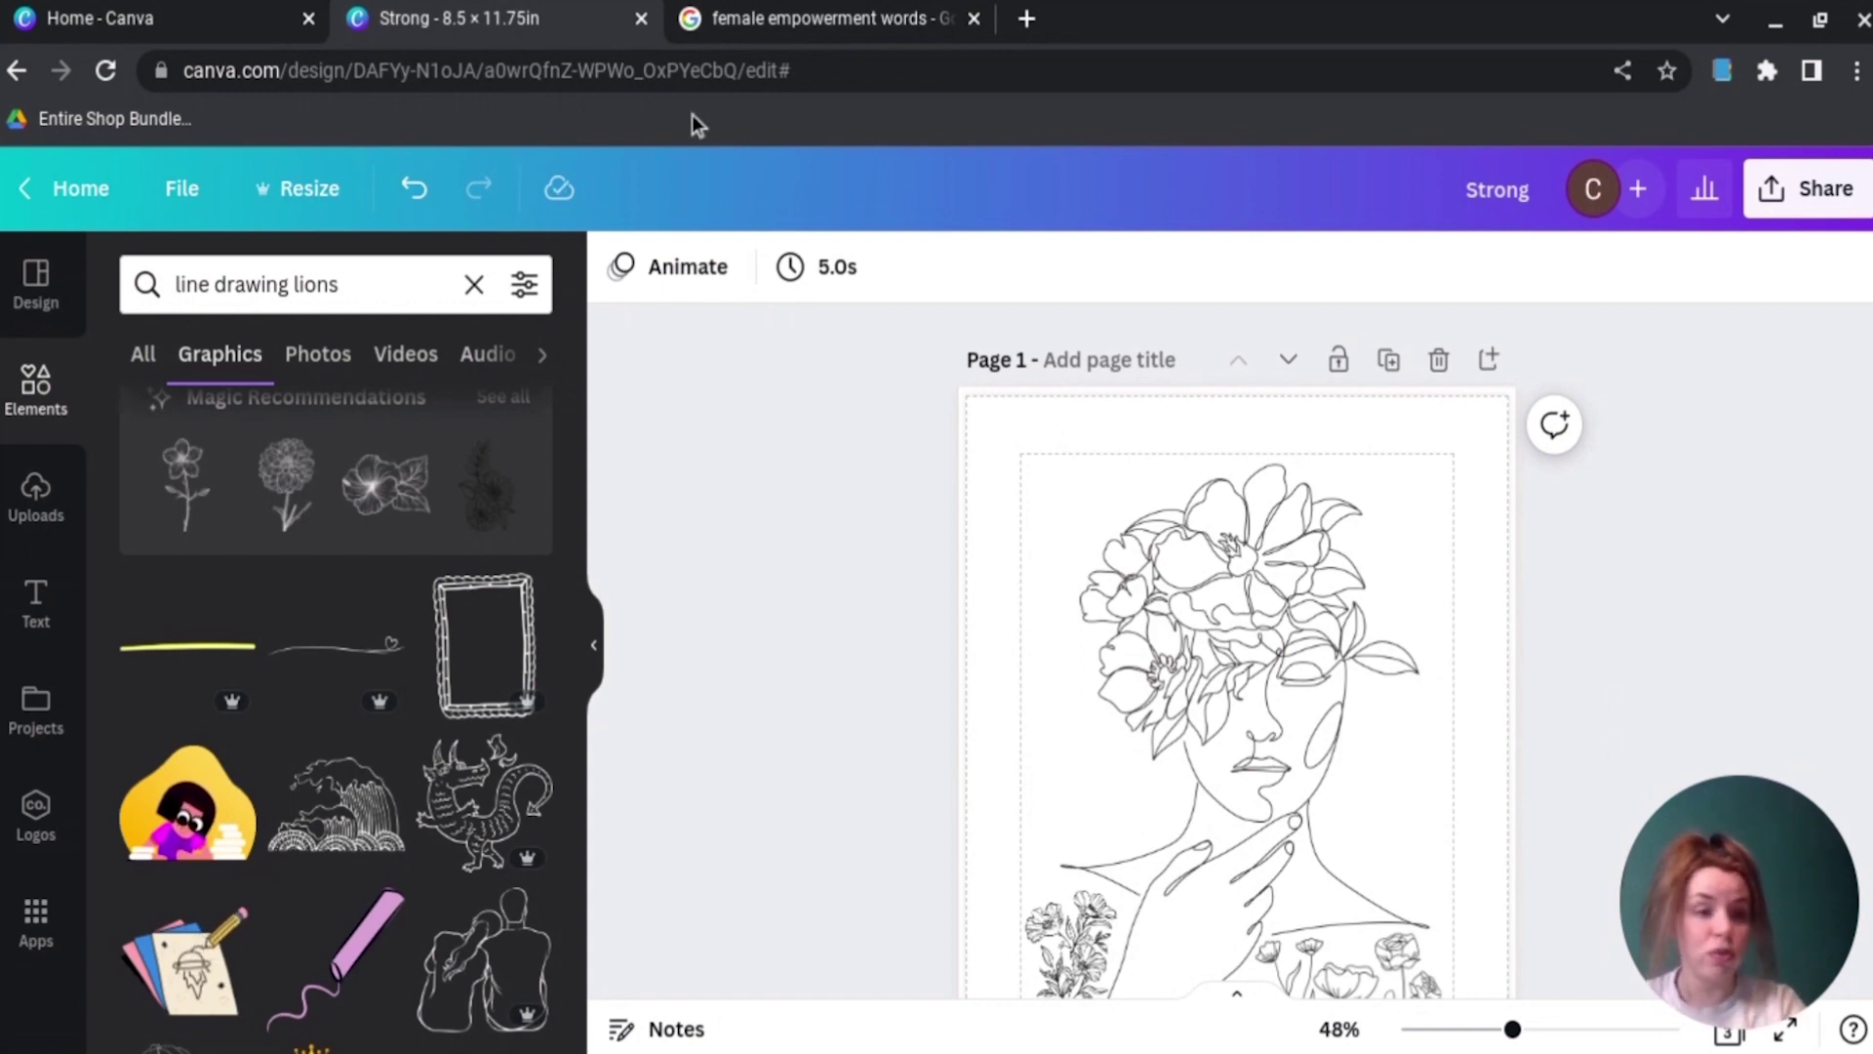
click(746, 39)
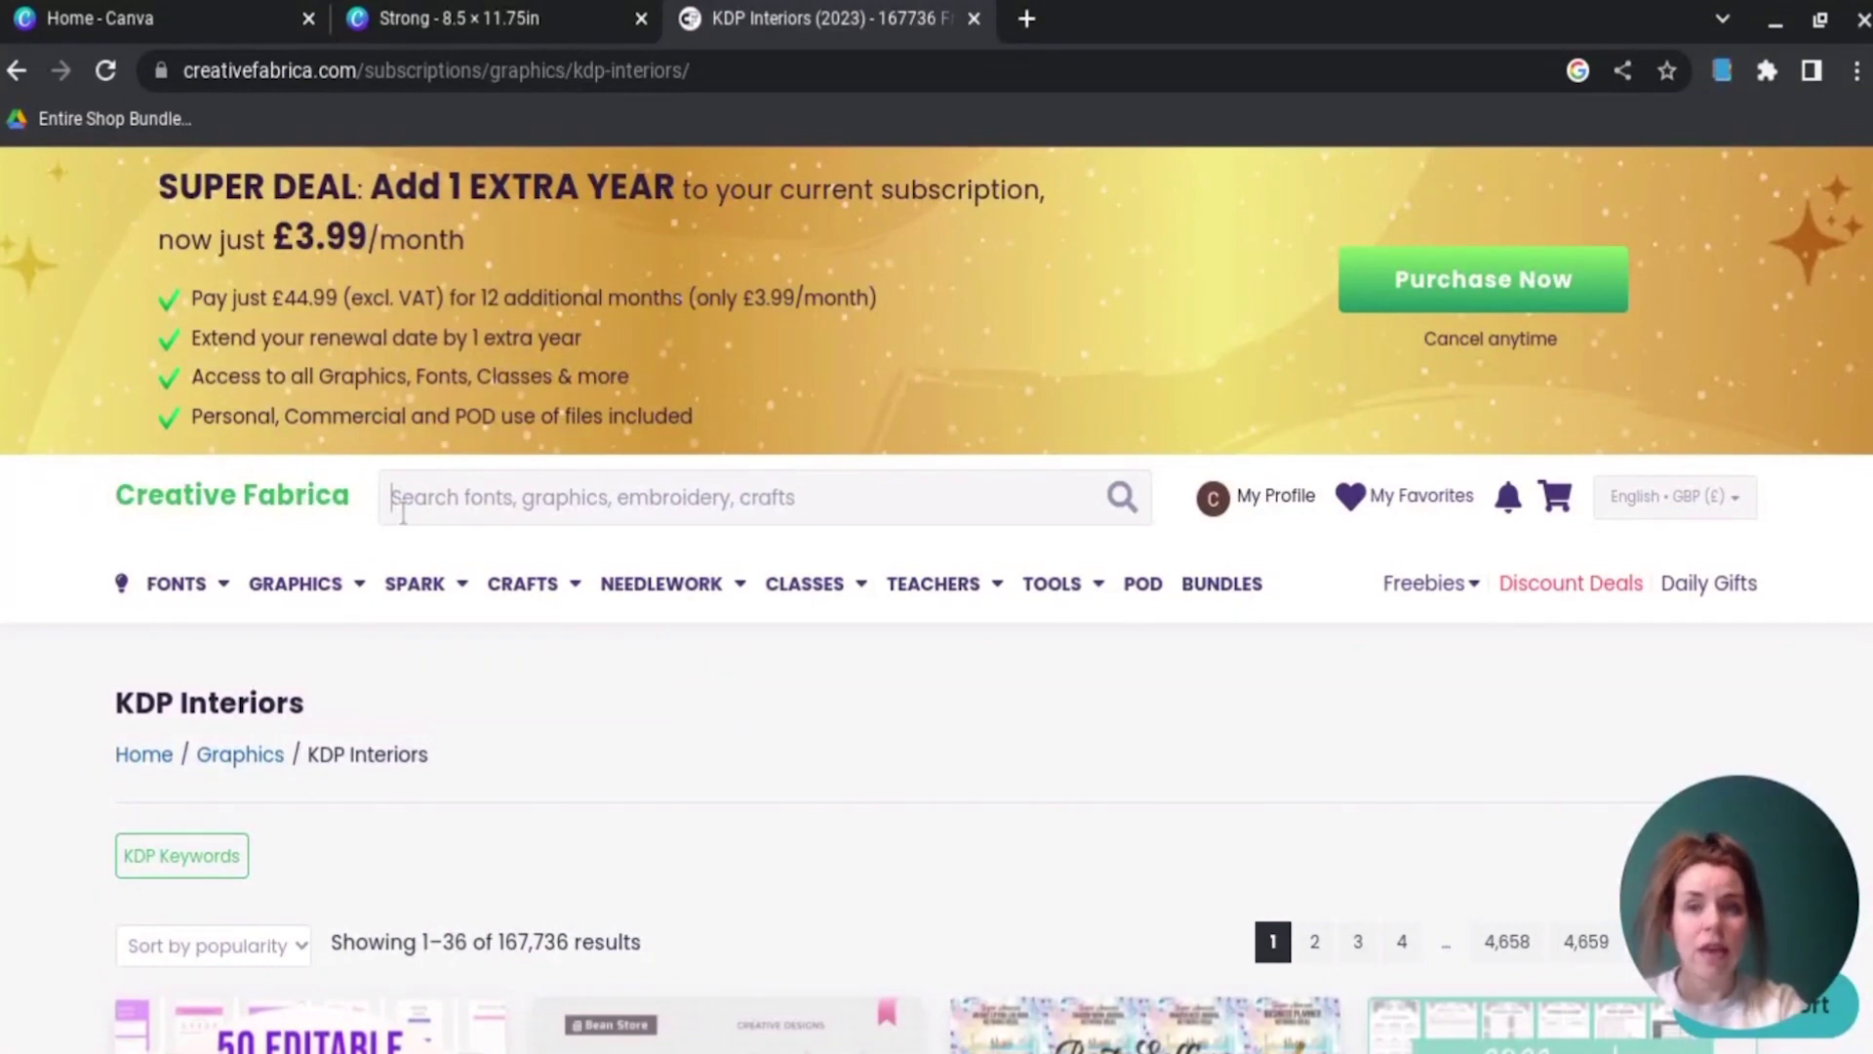
text(colo)
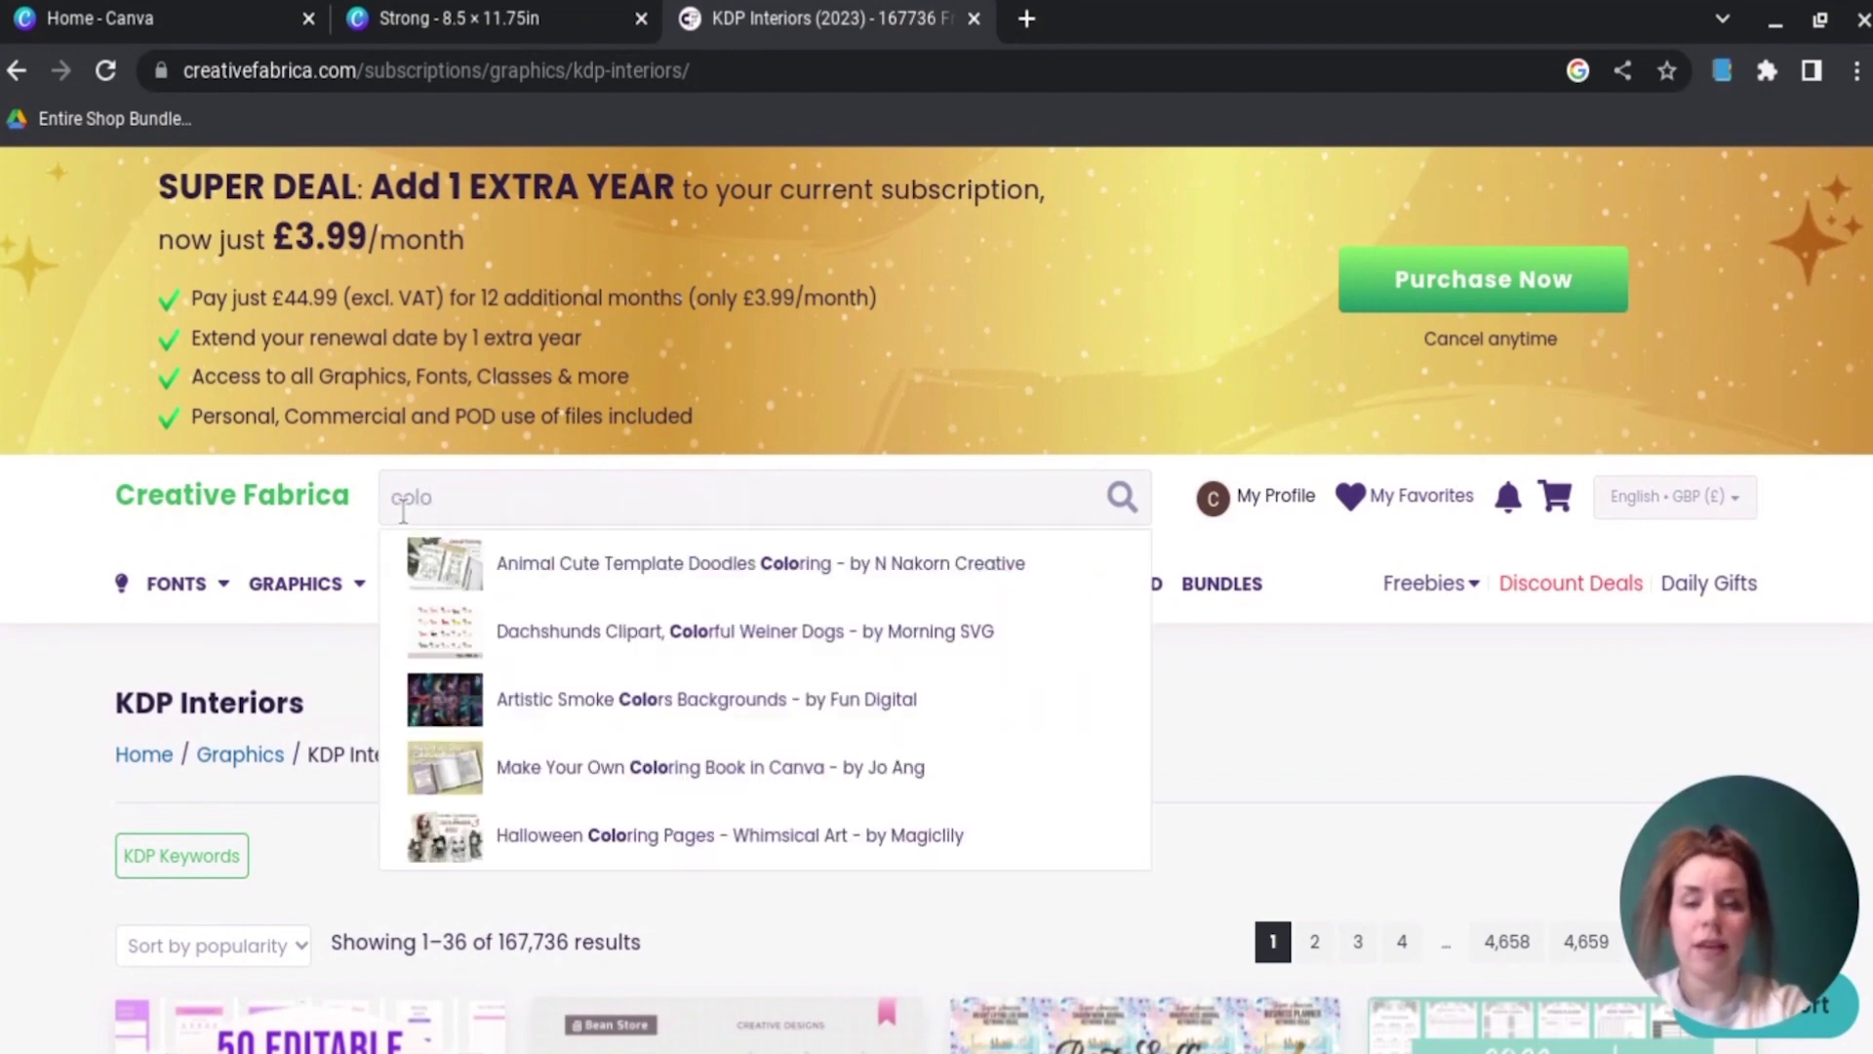
text(ring pages)
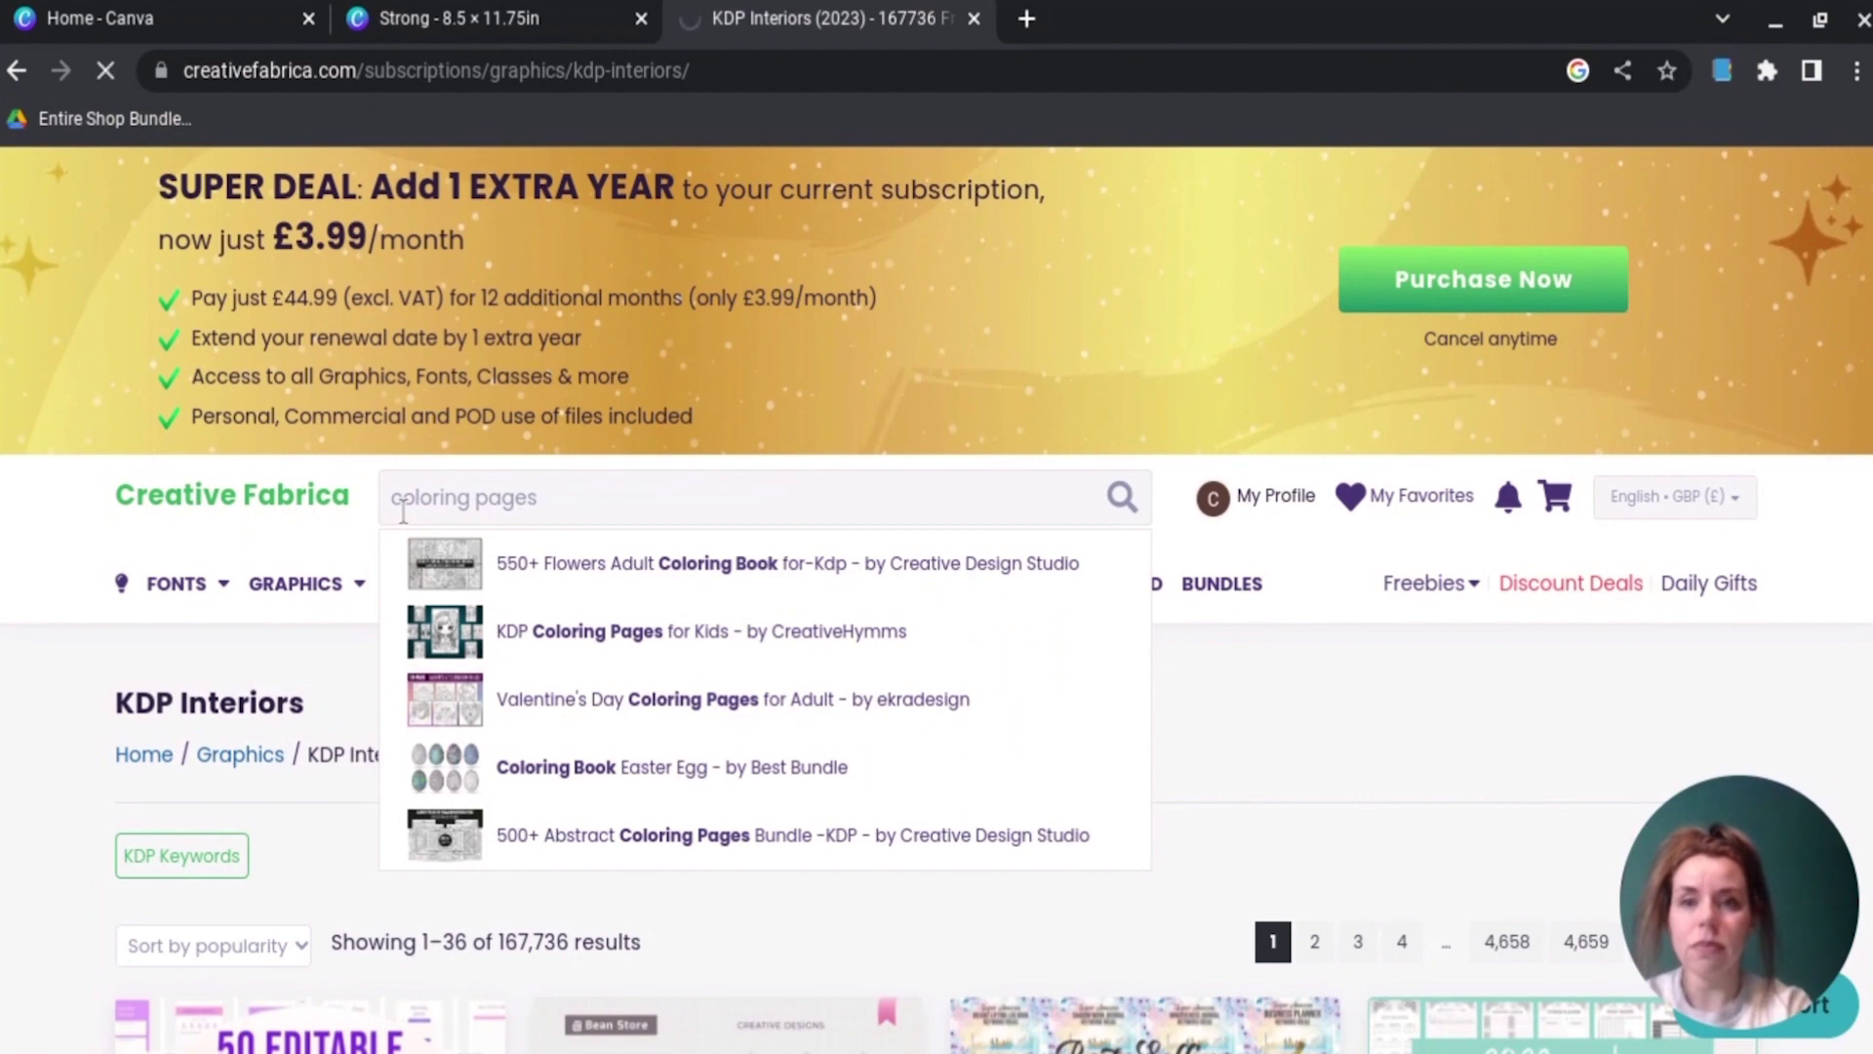
key(Return)
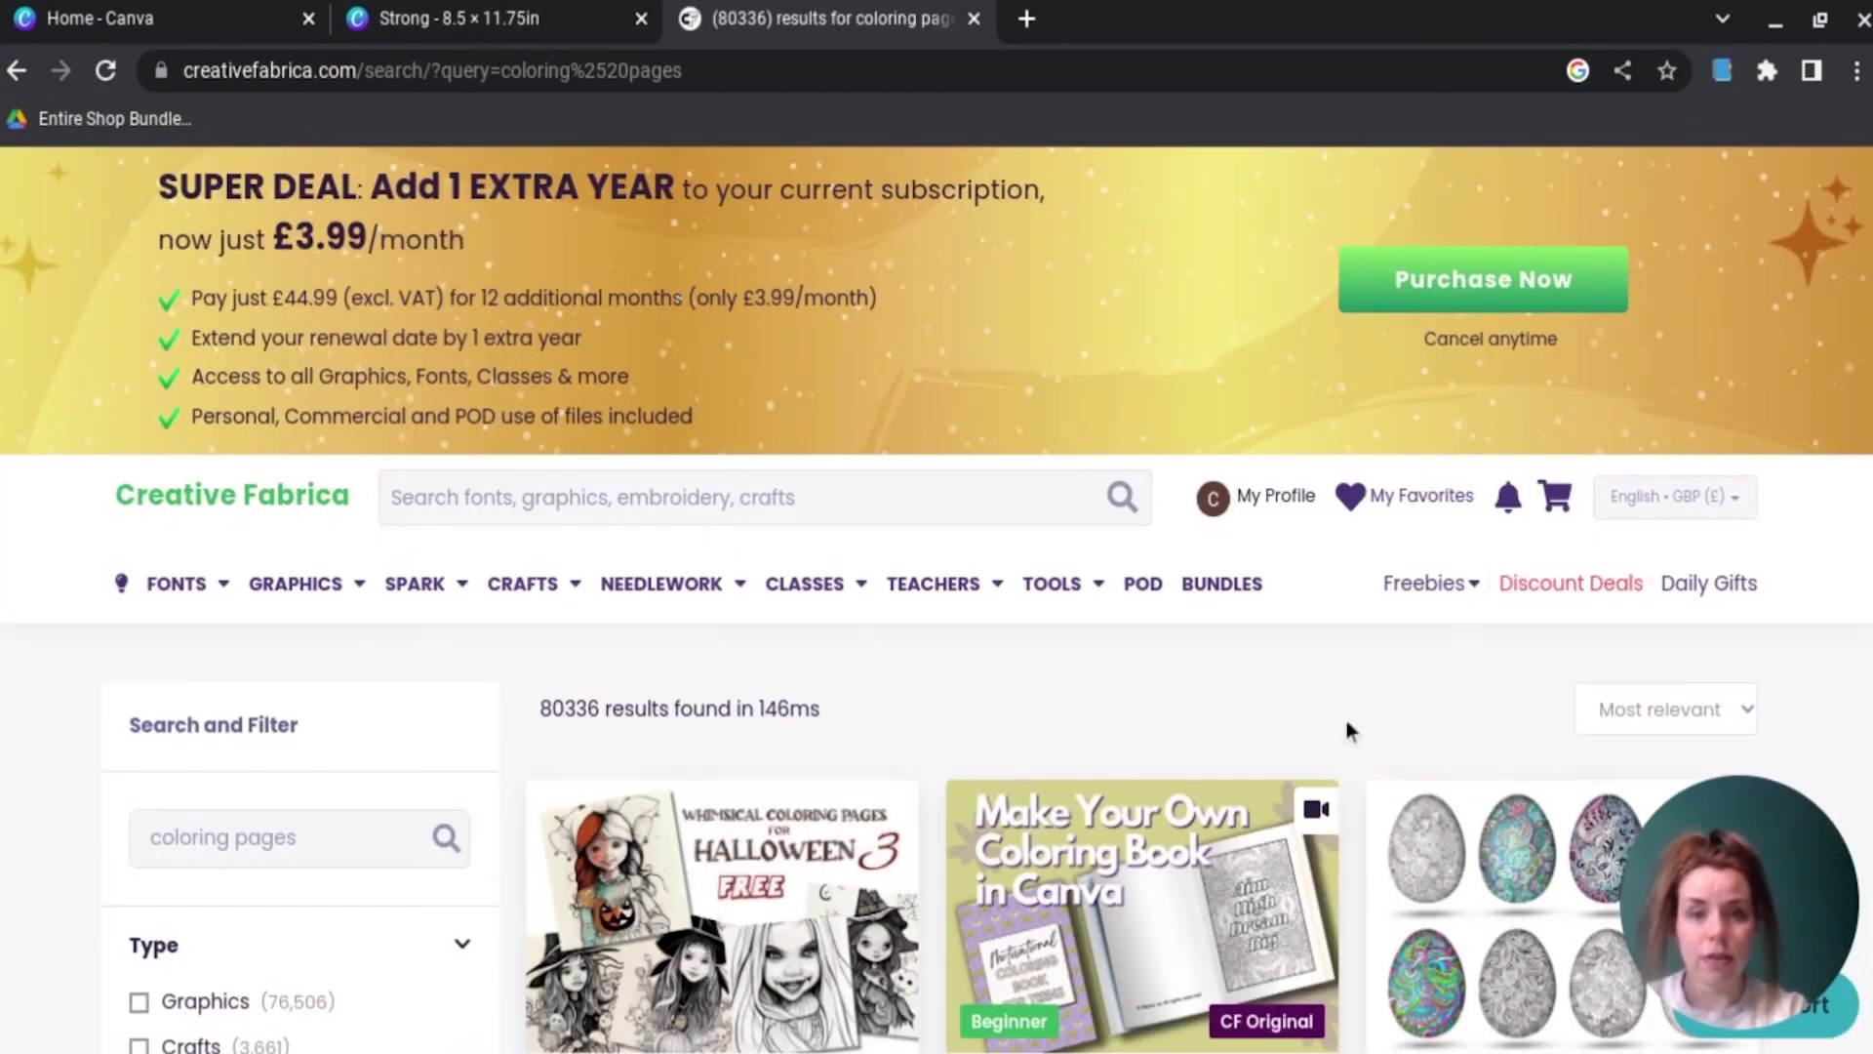
Step: Look through the Creative Fabrica coloring page results for ready-made coloring book packs and themes
scroll(1285, 712, down, 4)
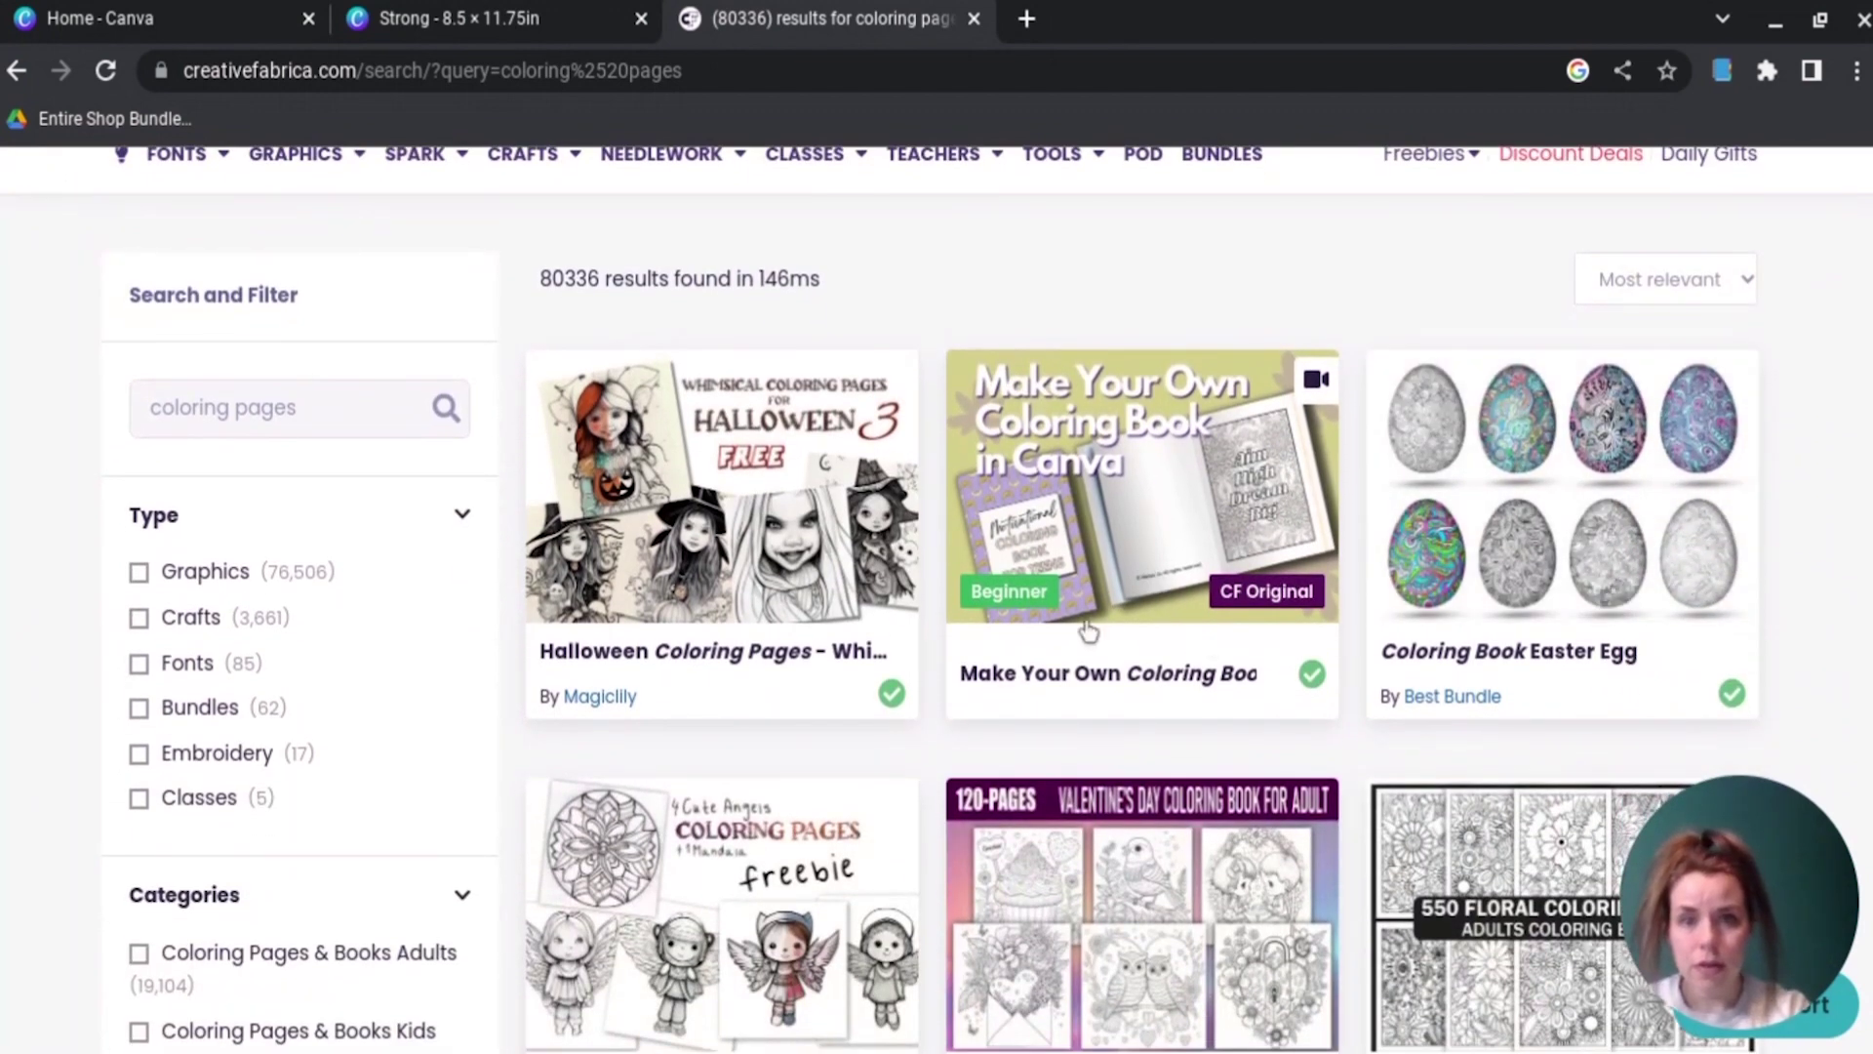
scroll(1089, 632, down, 1)
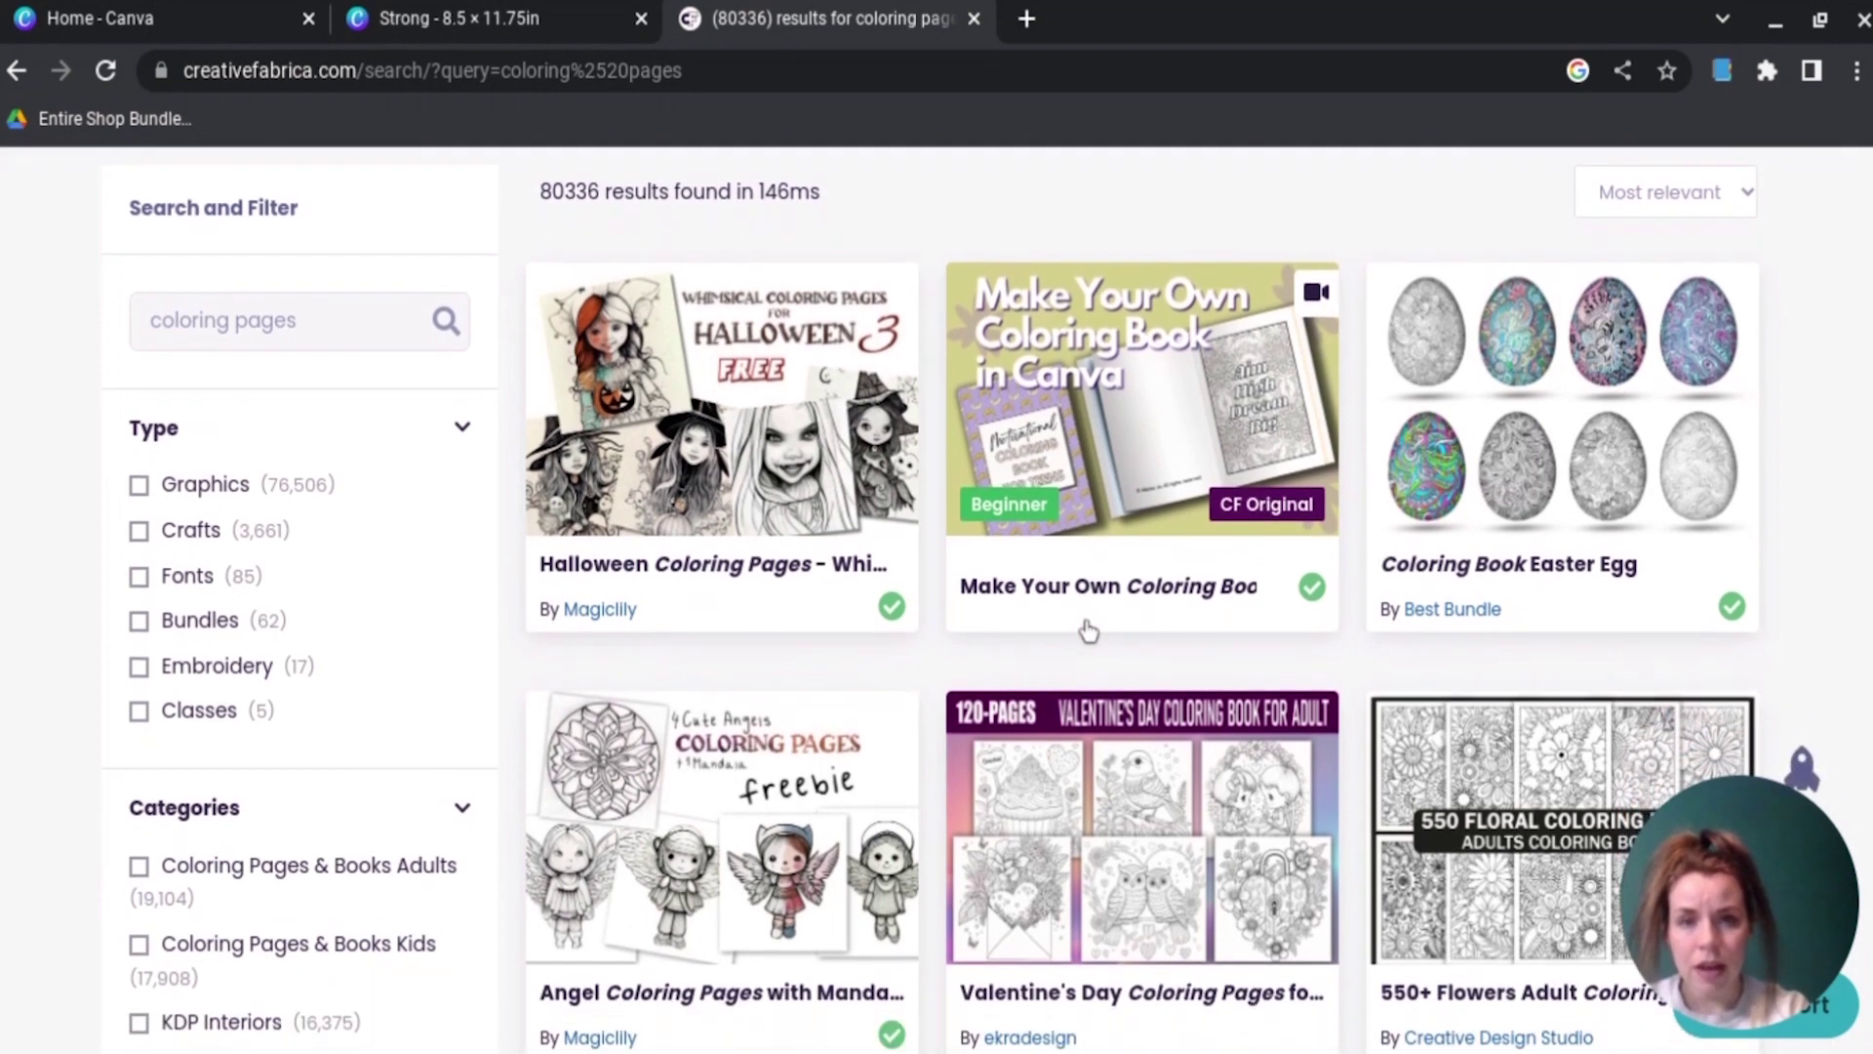
scroll(893, 657, down, 2)
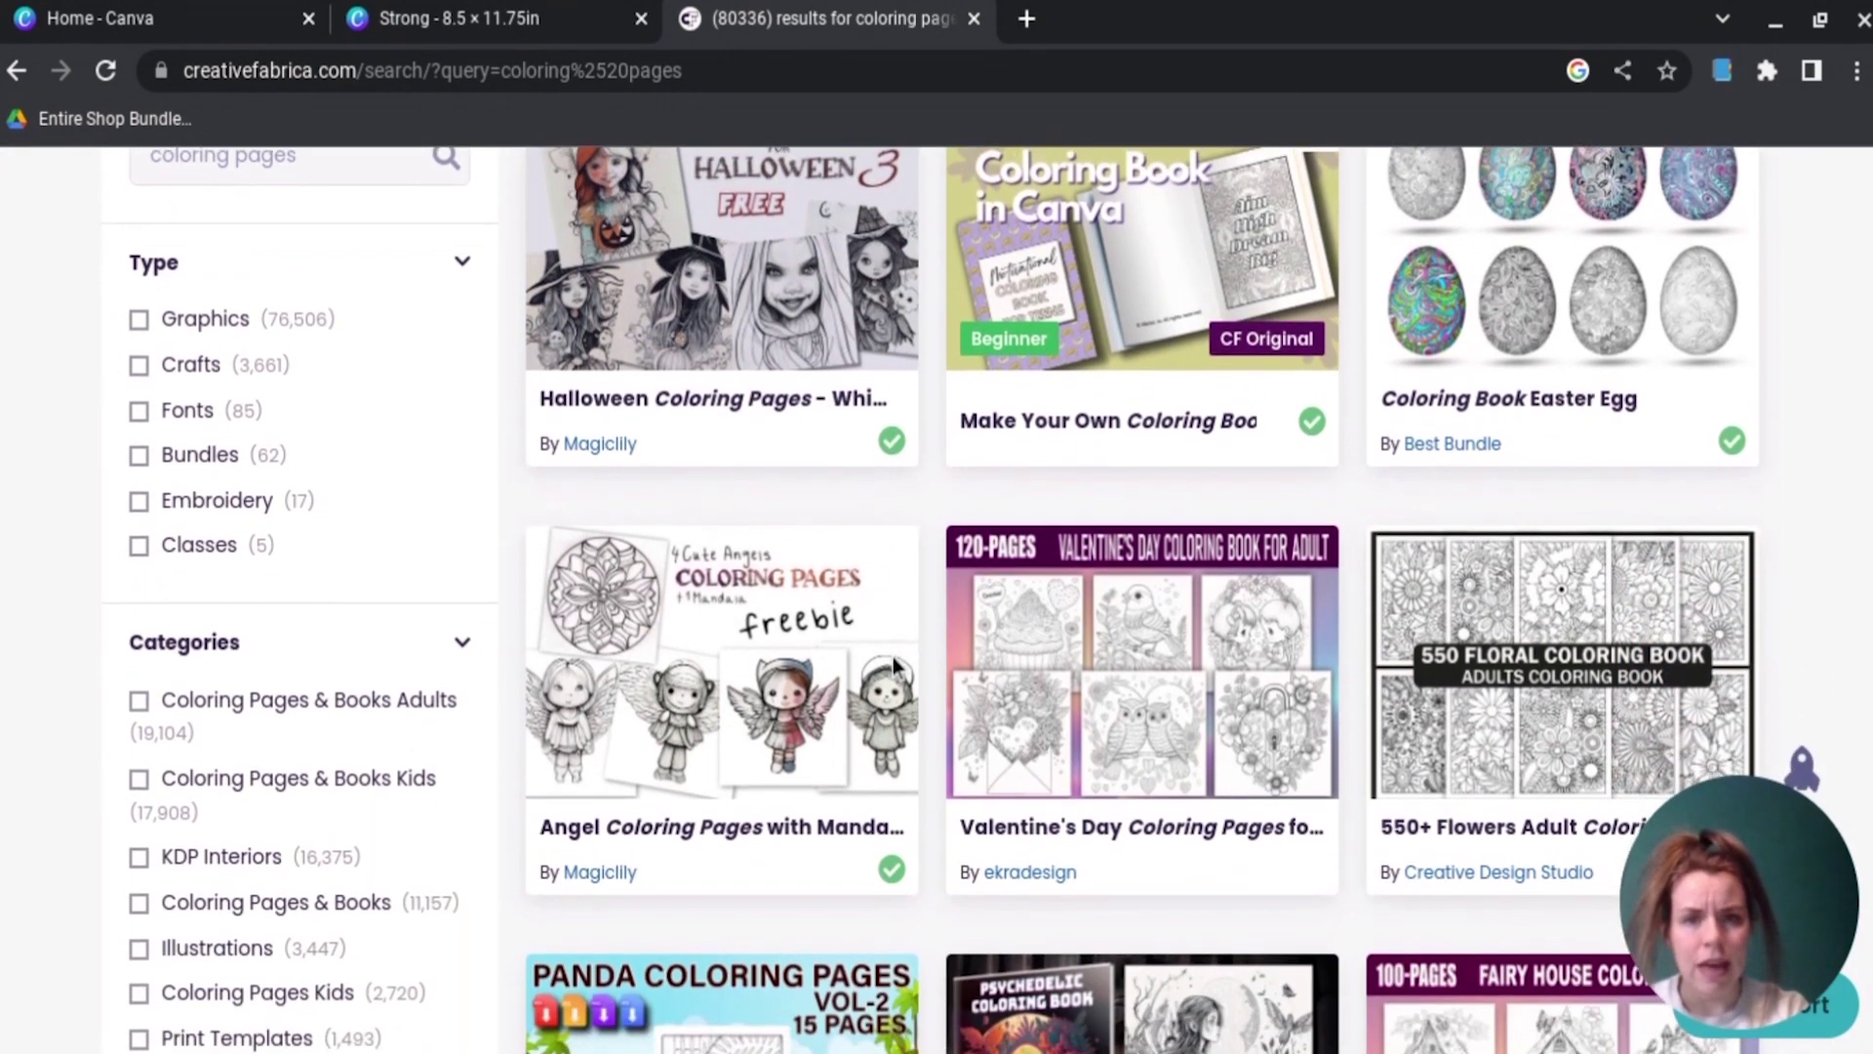
scroll(893, 658, down, 1)
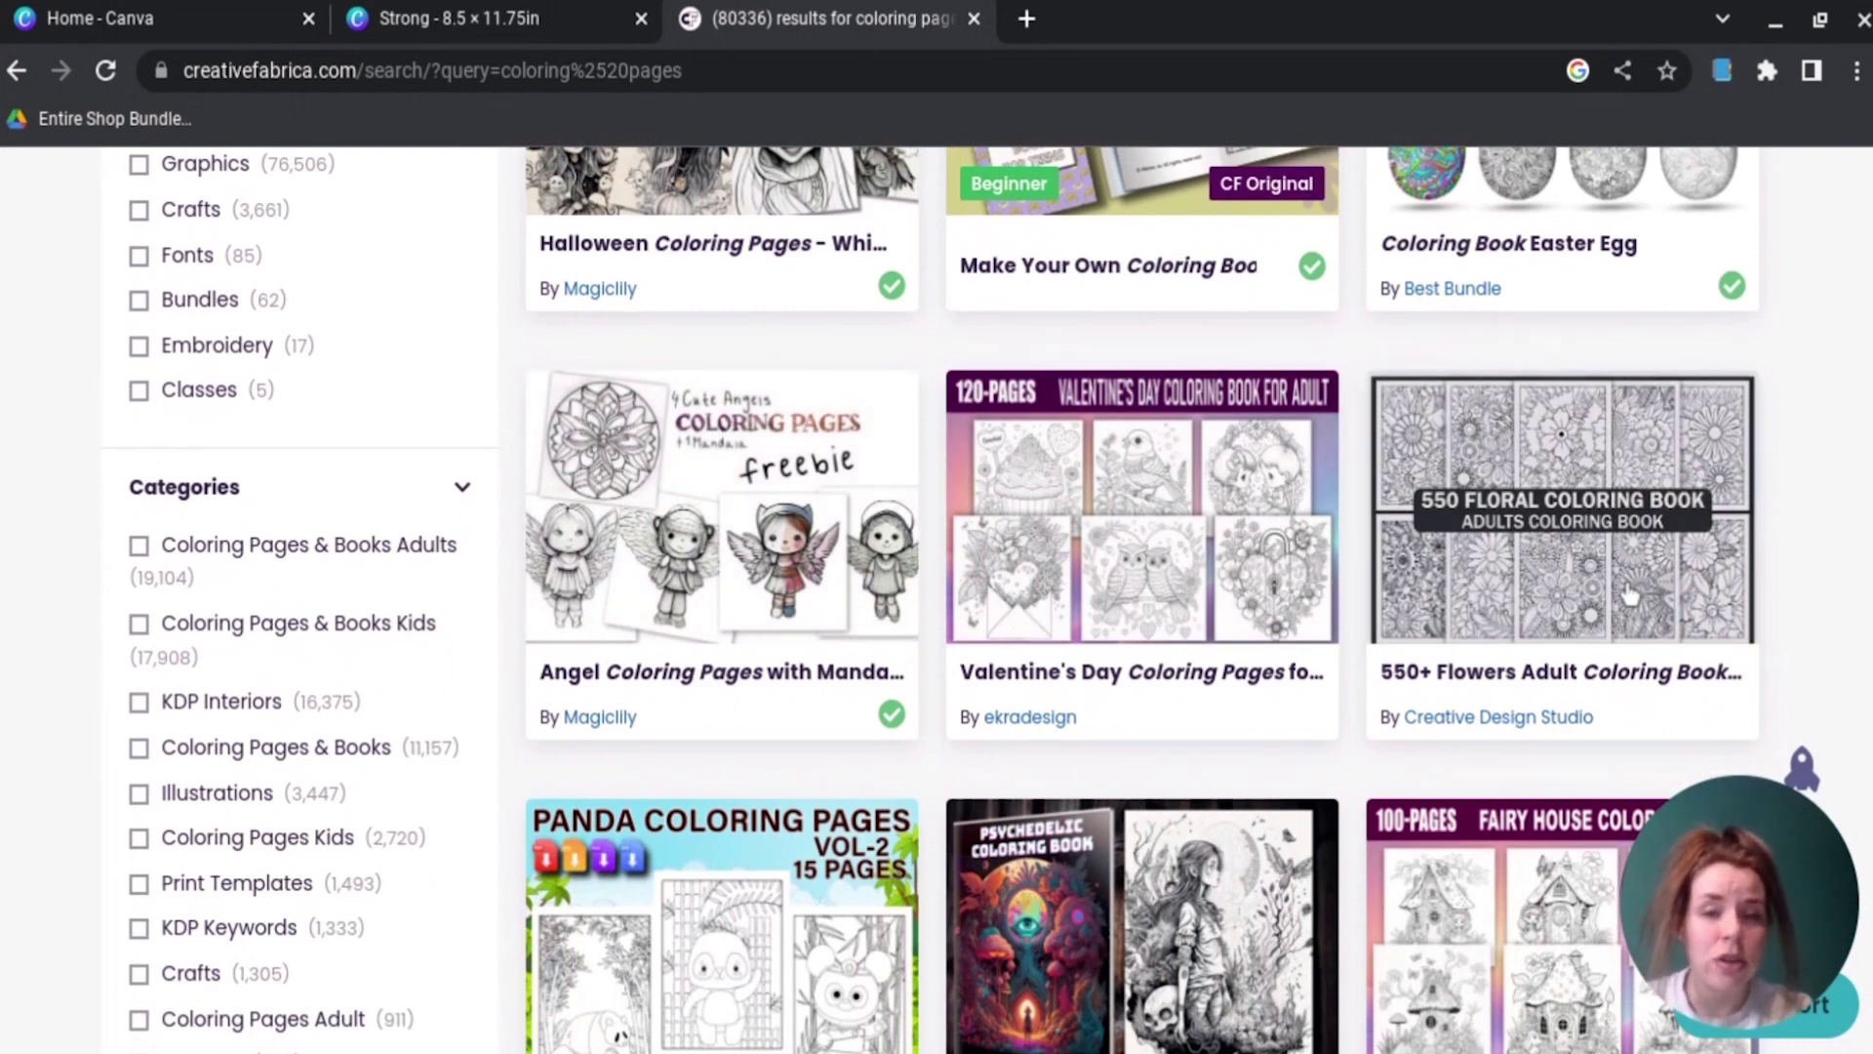
scroll(1629, 593, down, 3)
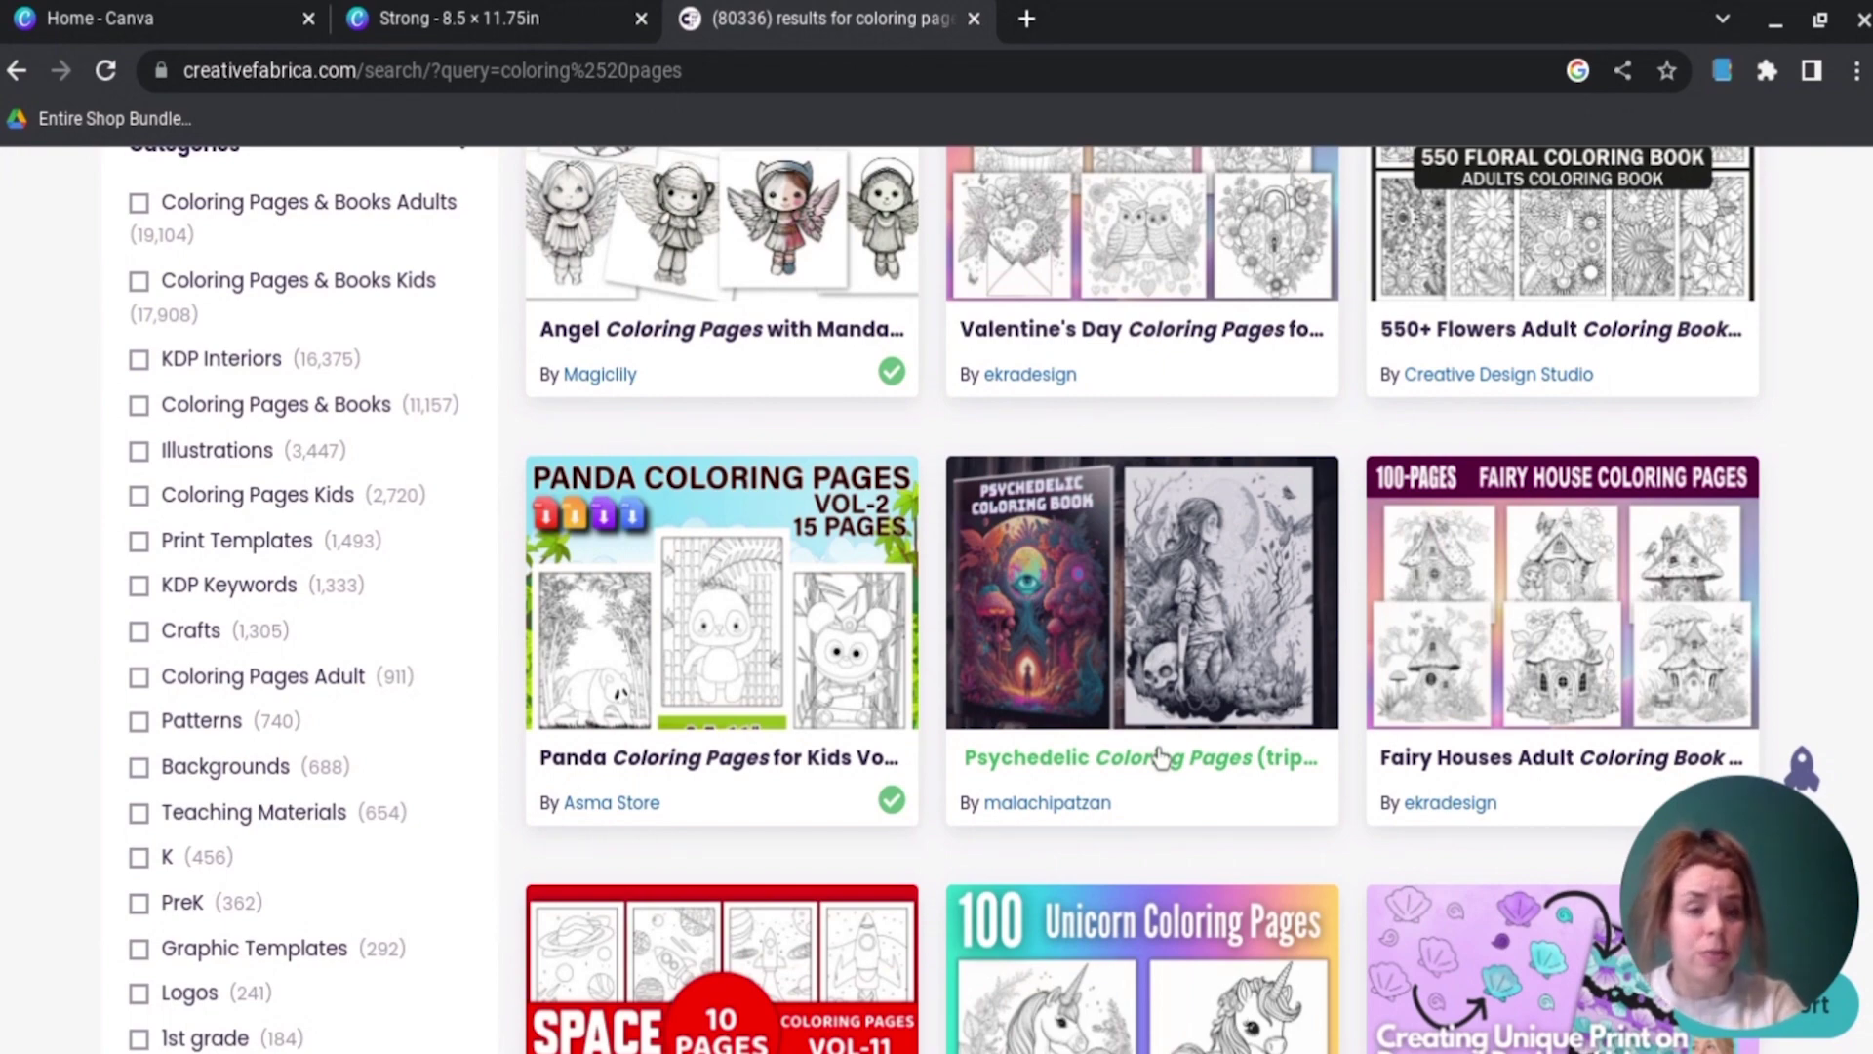
scroll(1159, 756, down, 4)
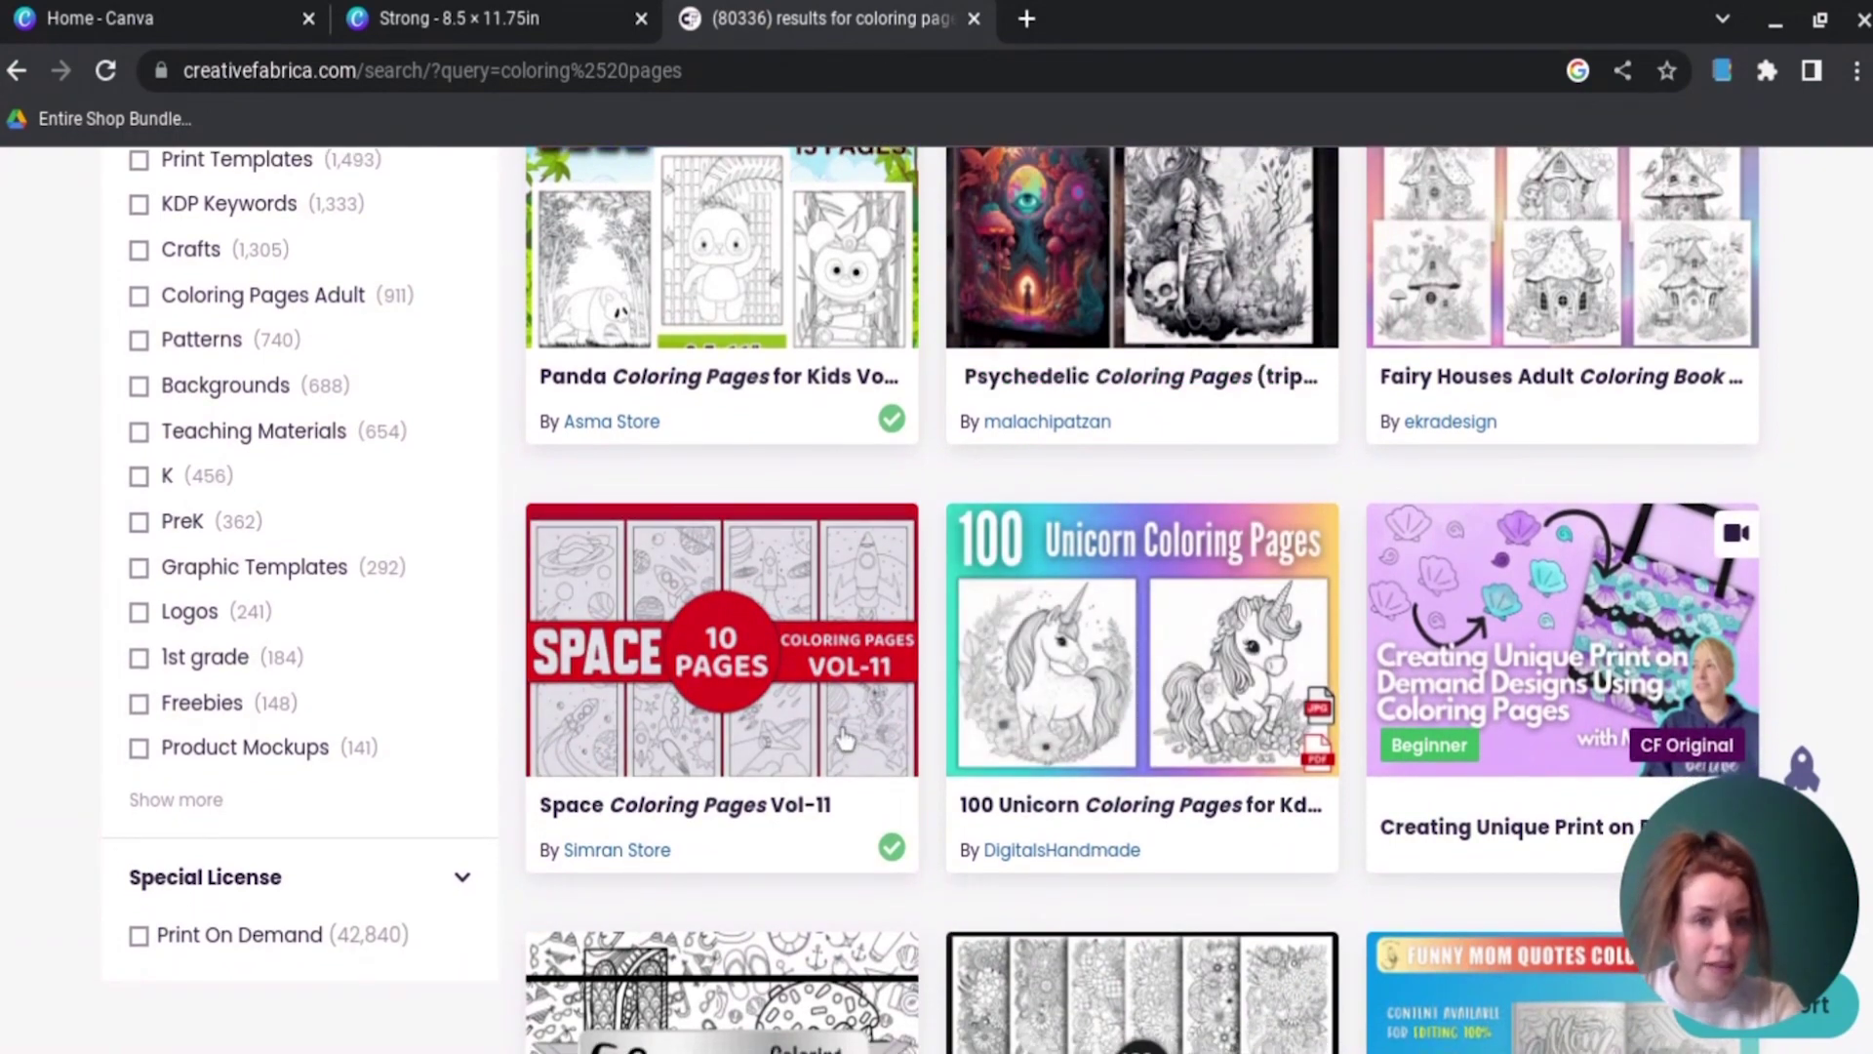
scroll(845, 739, down, 4)
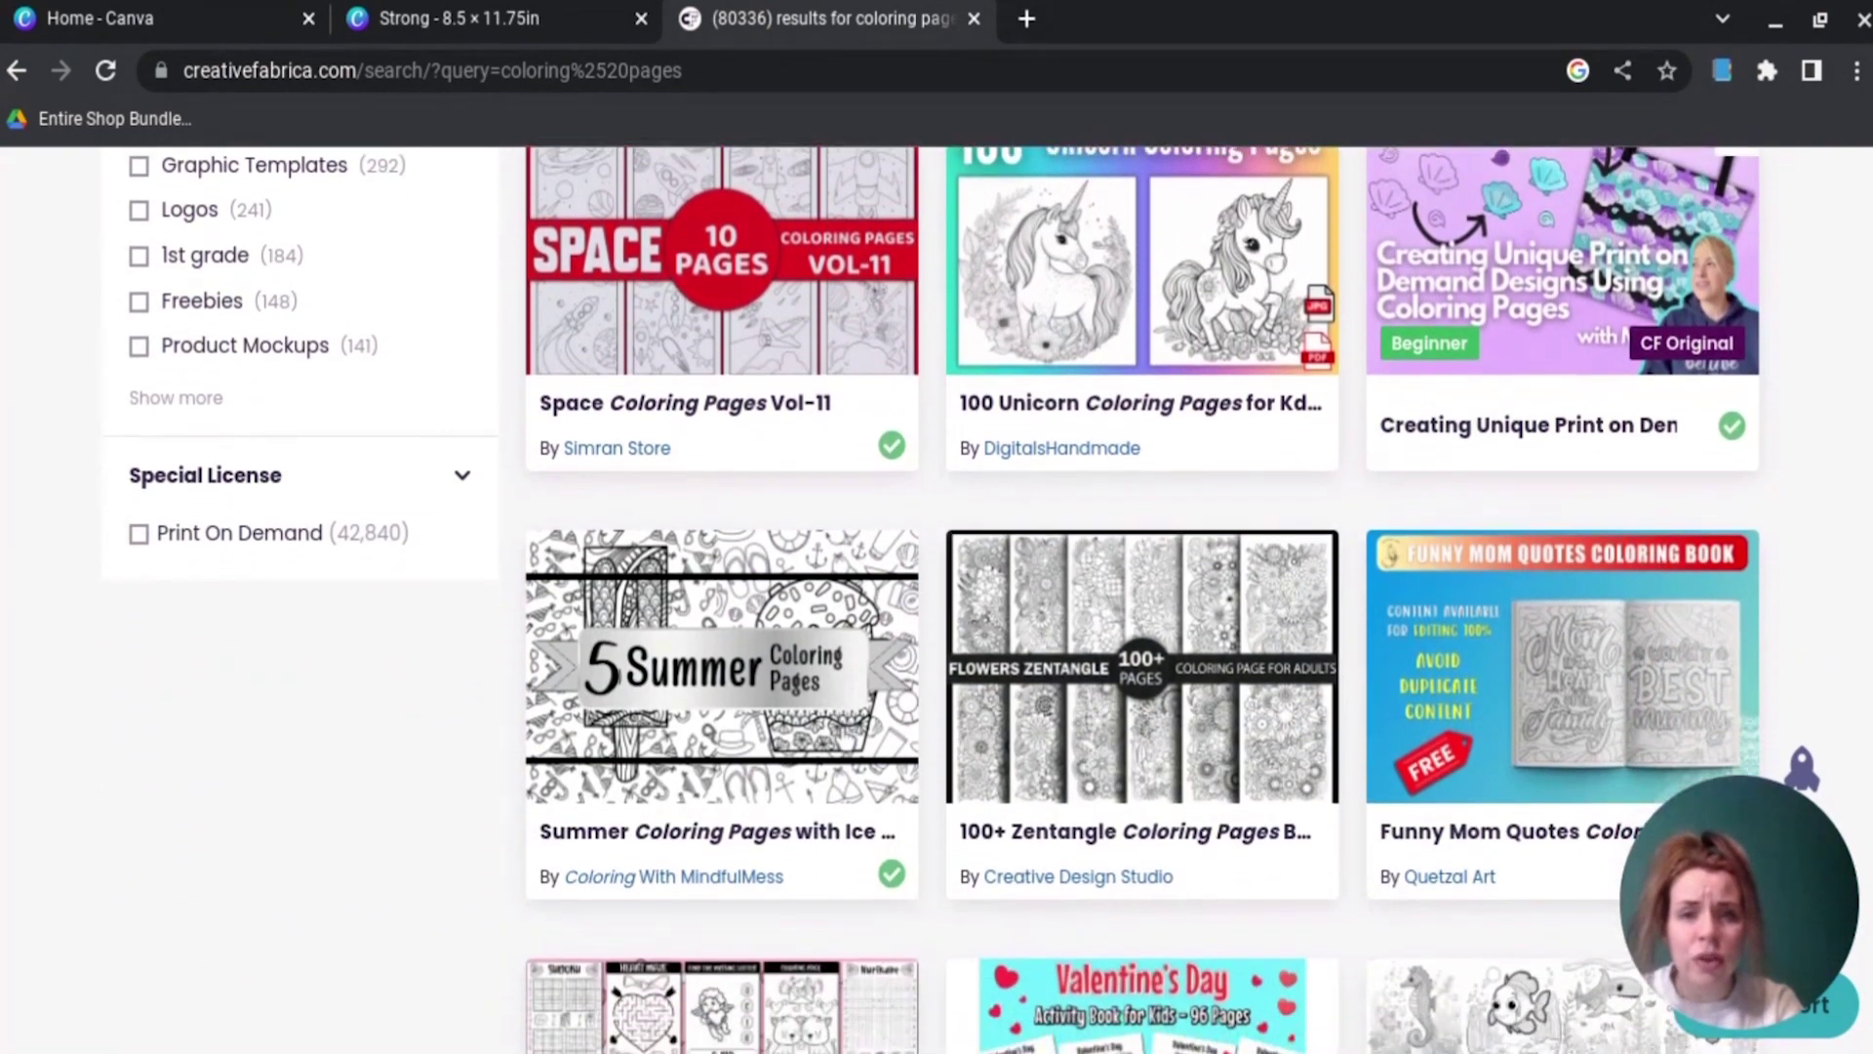
scroll(844, 738, down, 2)
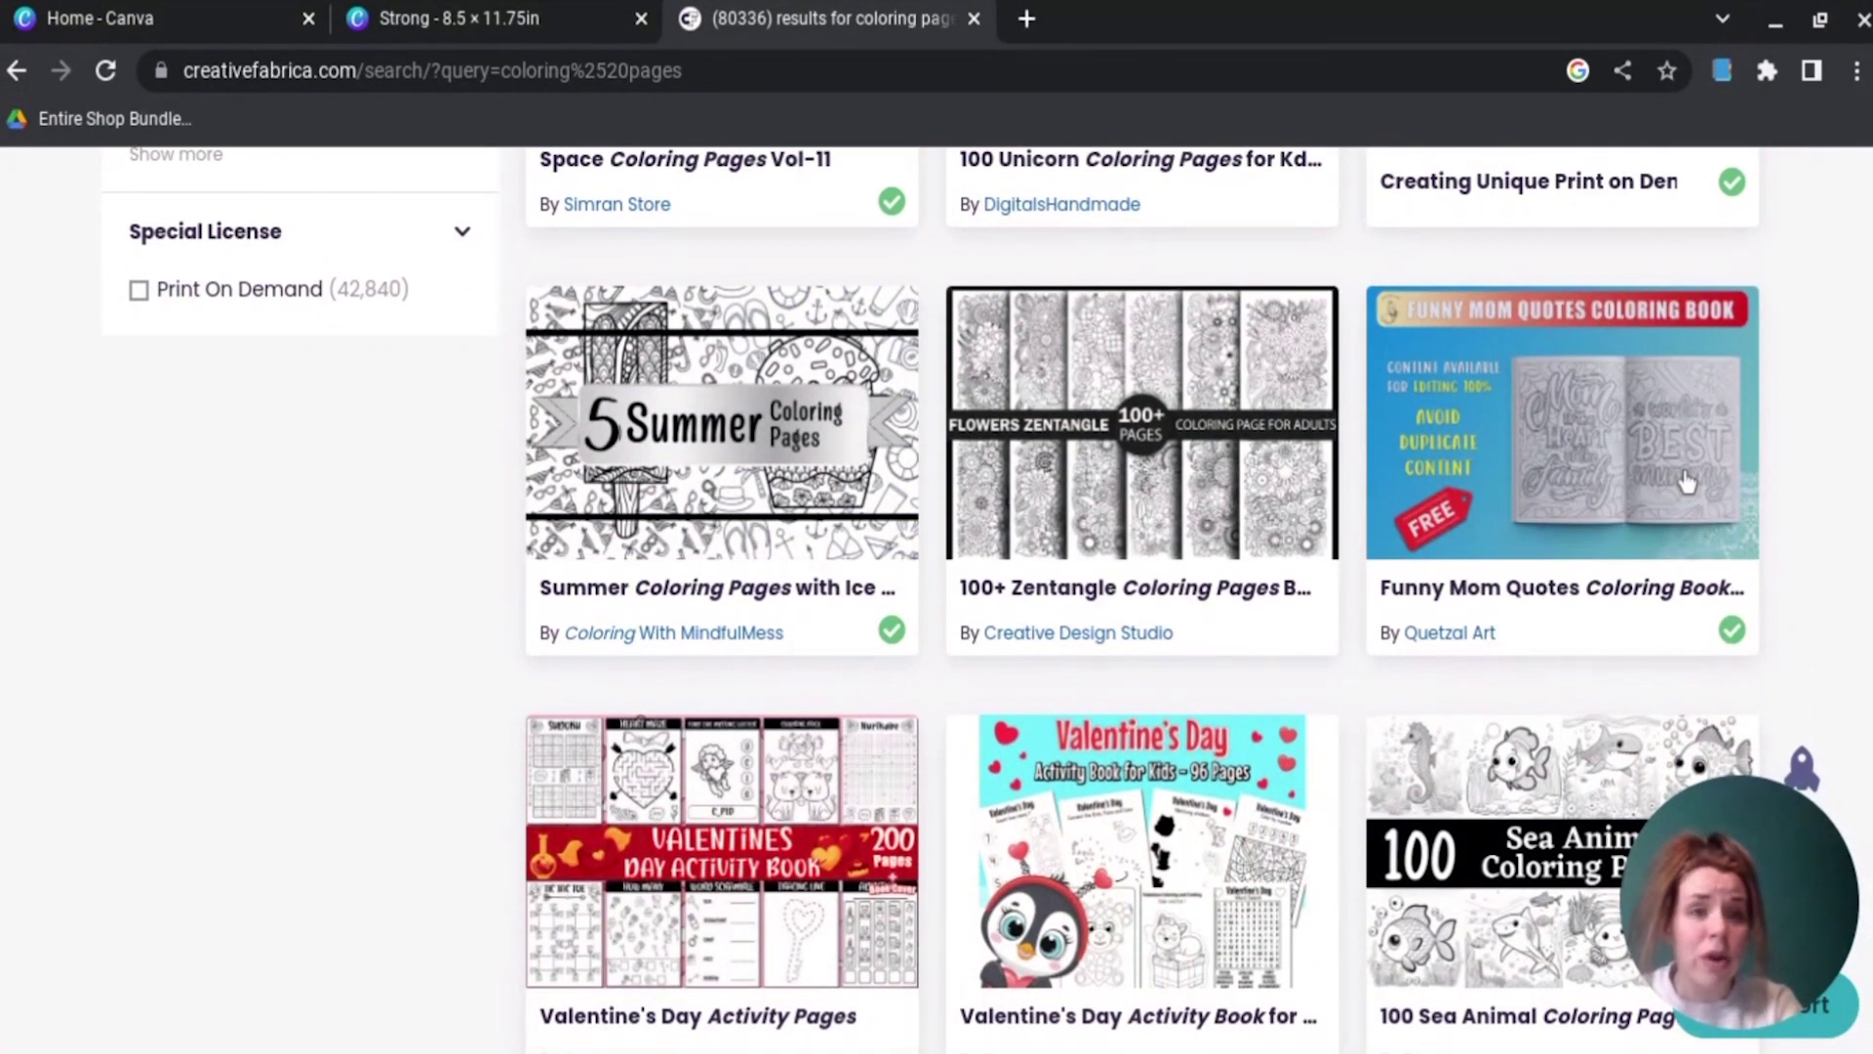
scroll(1687, 480, down, 4)
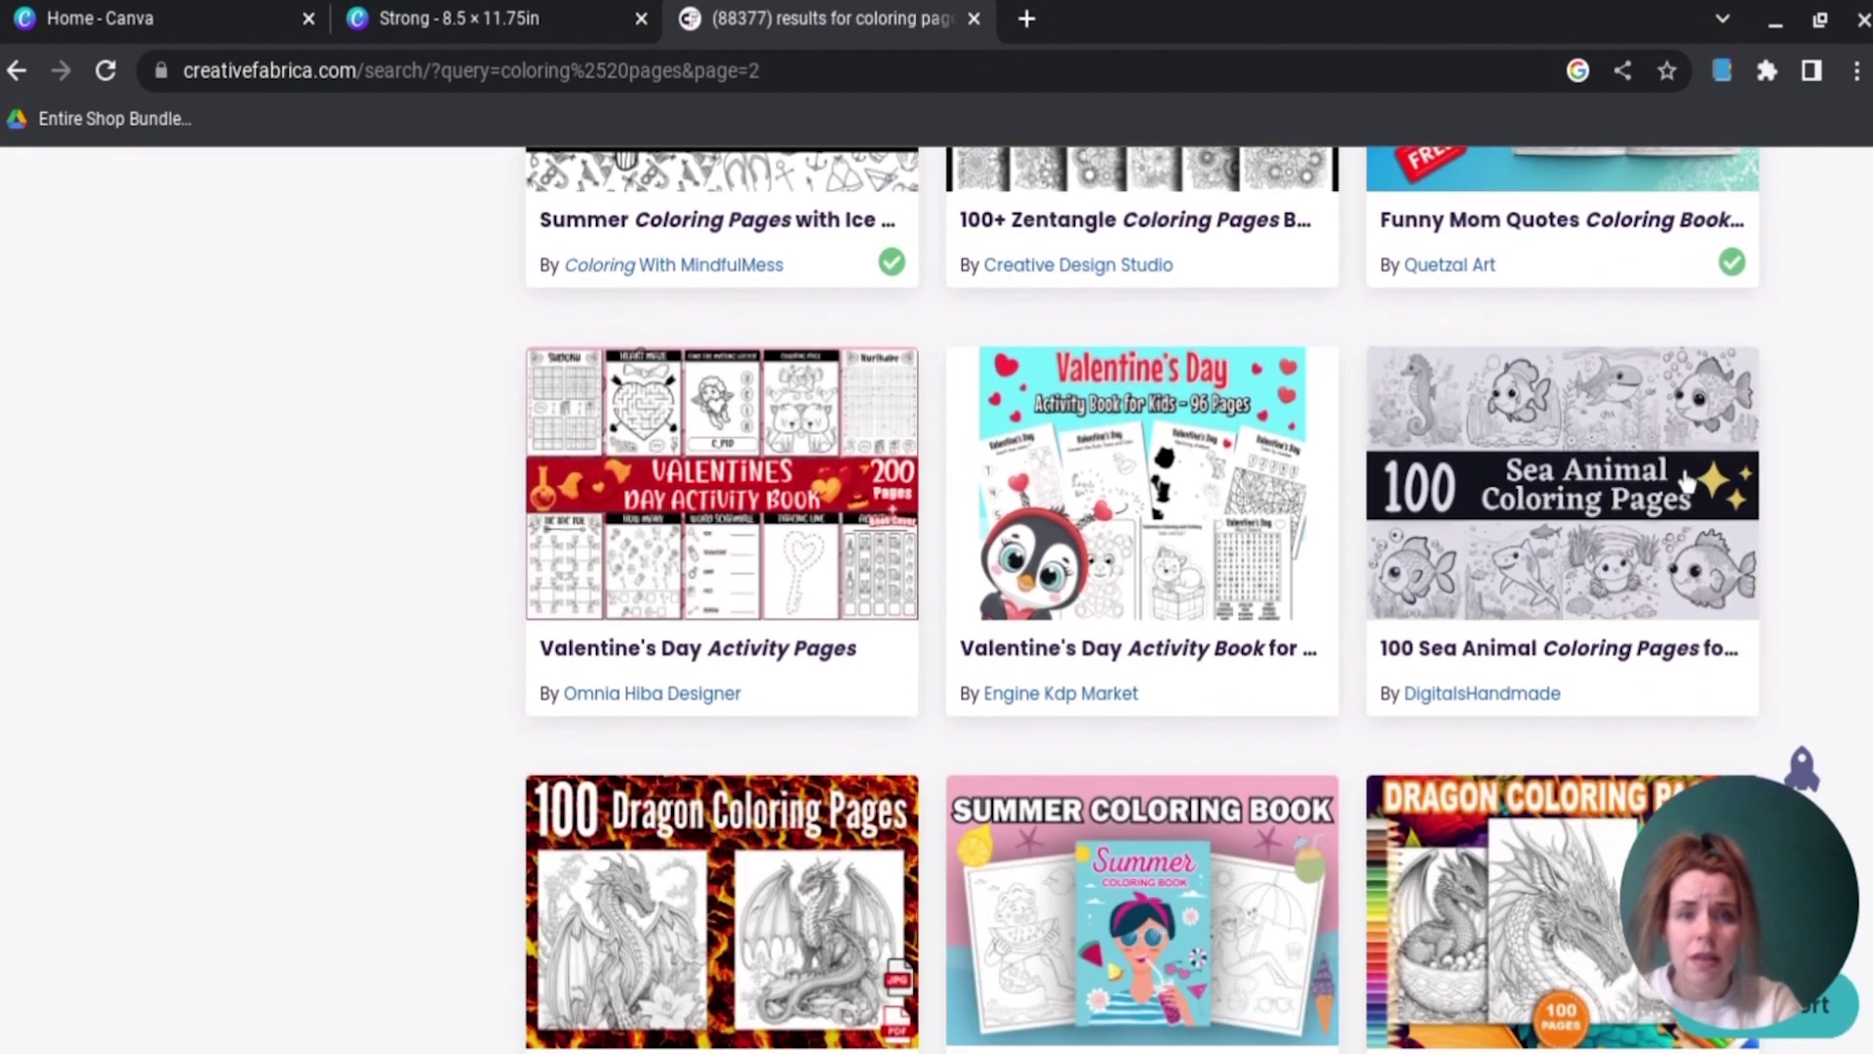
scroll(1687, 480, down, 4)
scroll(1687, 480, down, 1)
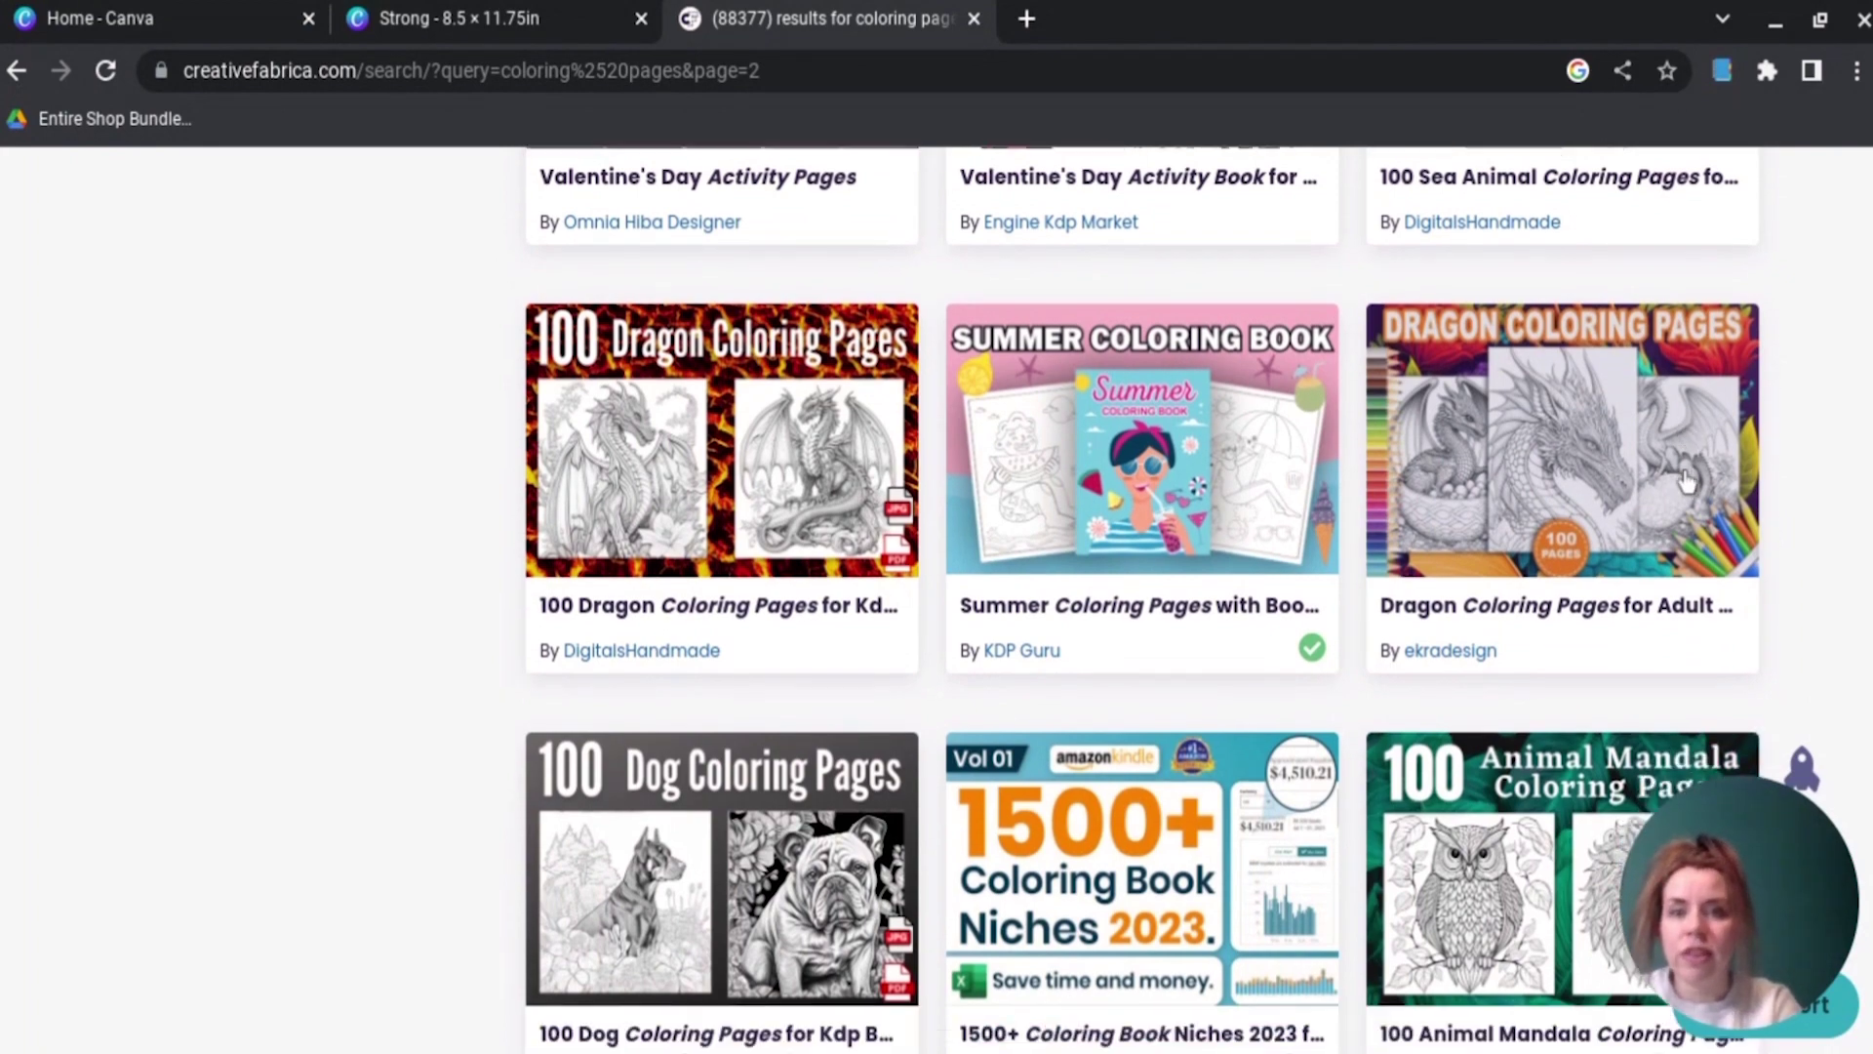
scroll(1686, 480, down, 8)
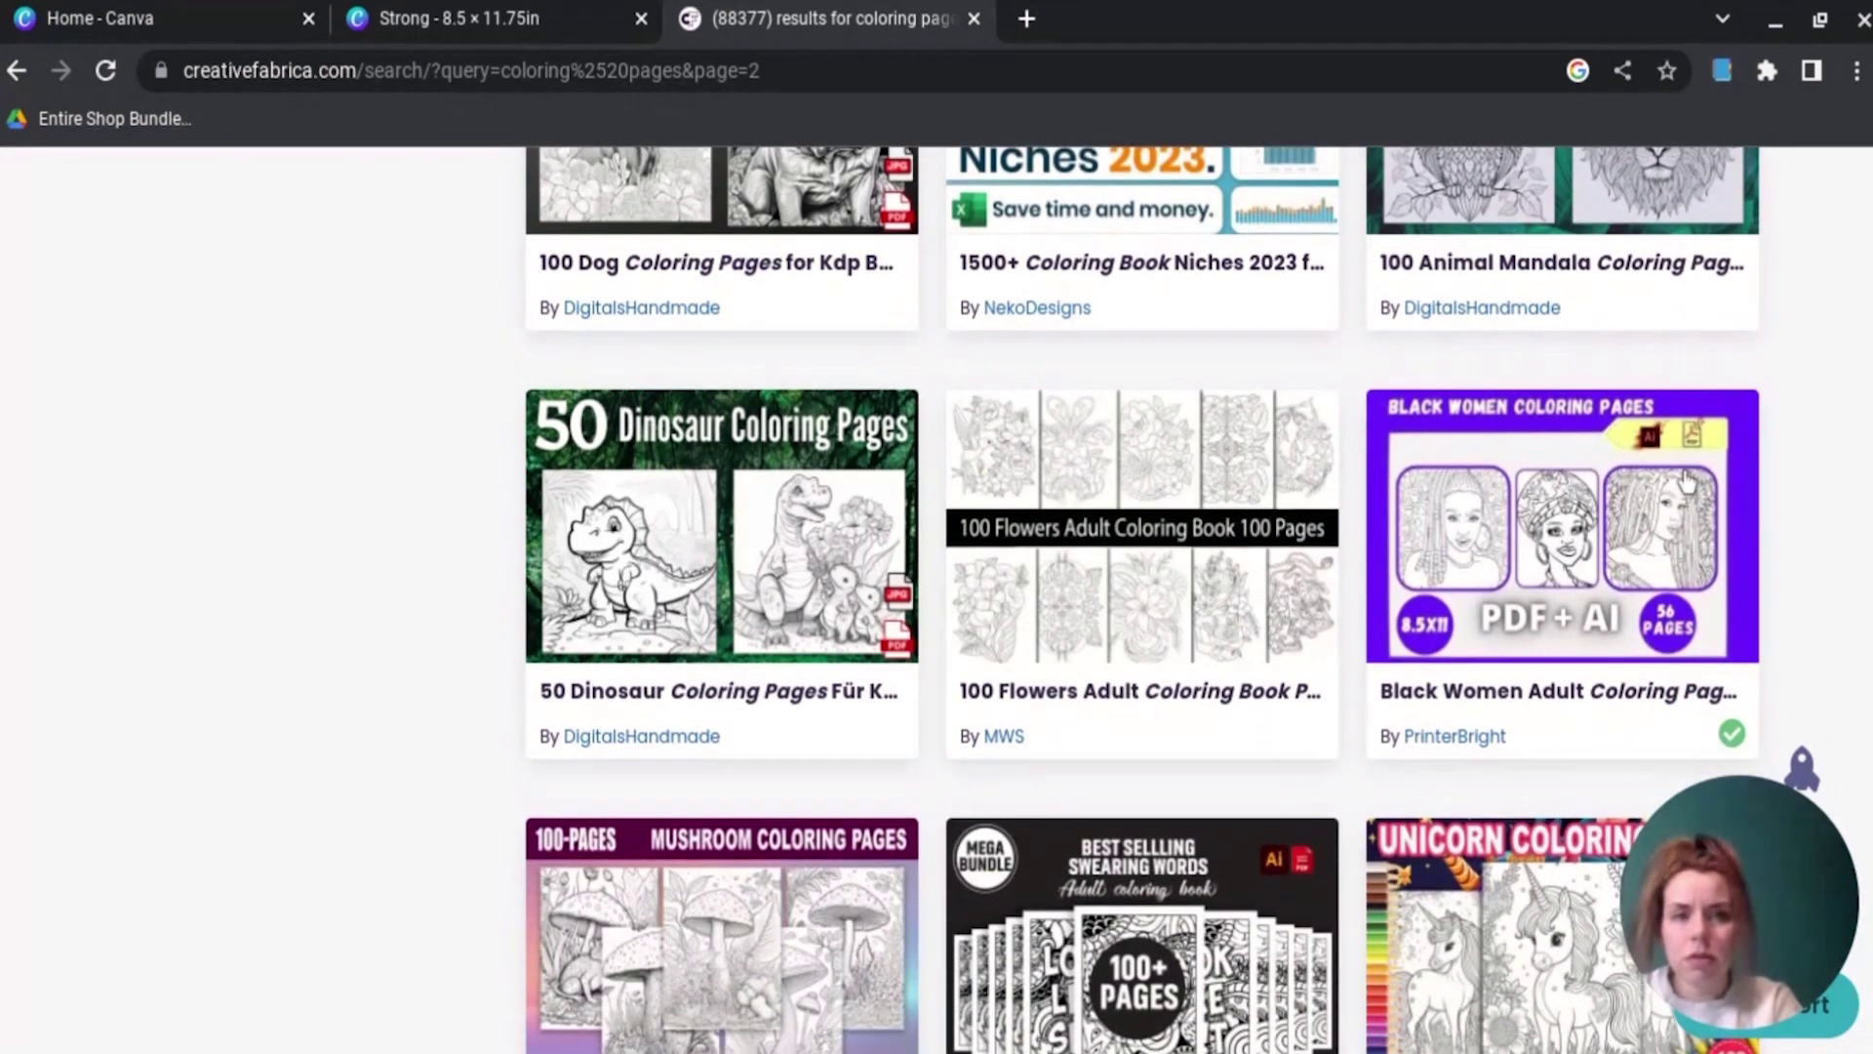
scroll(1687, 480, down, 2)
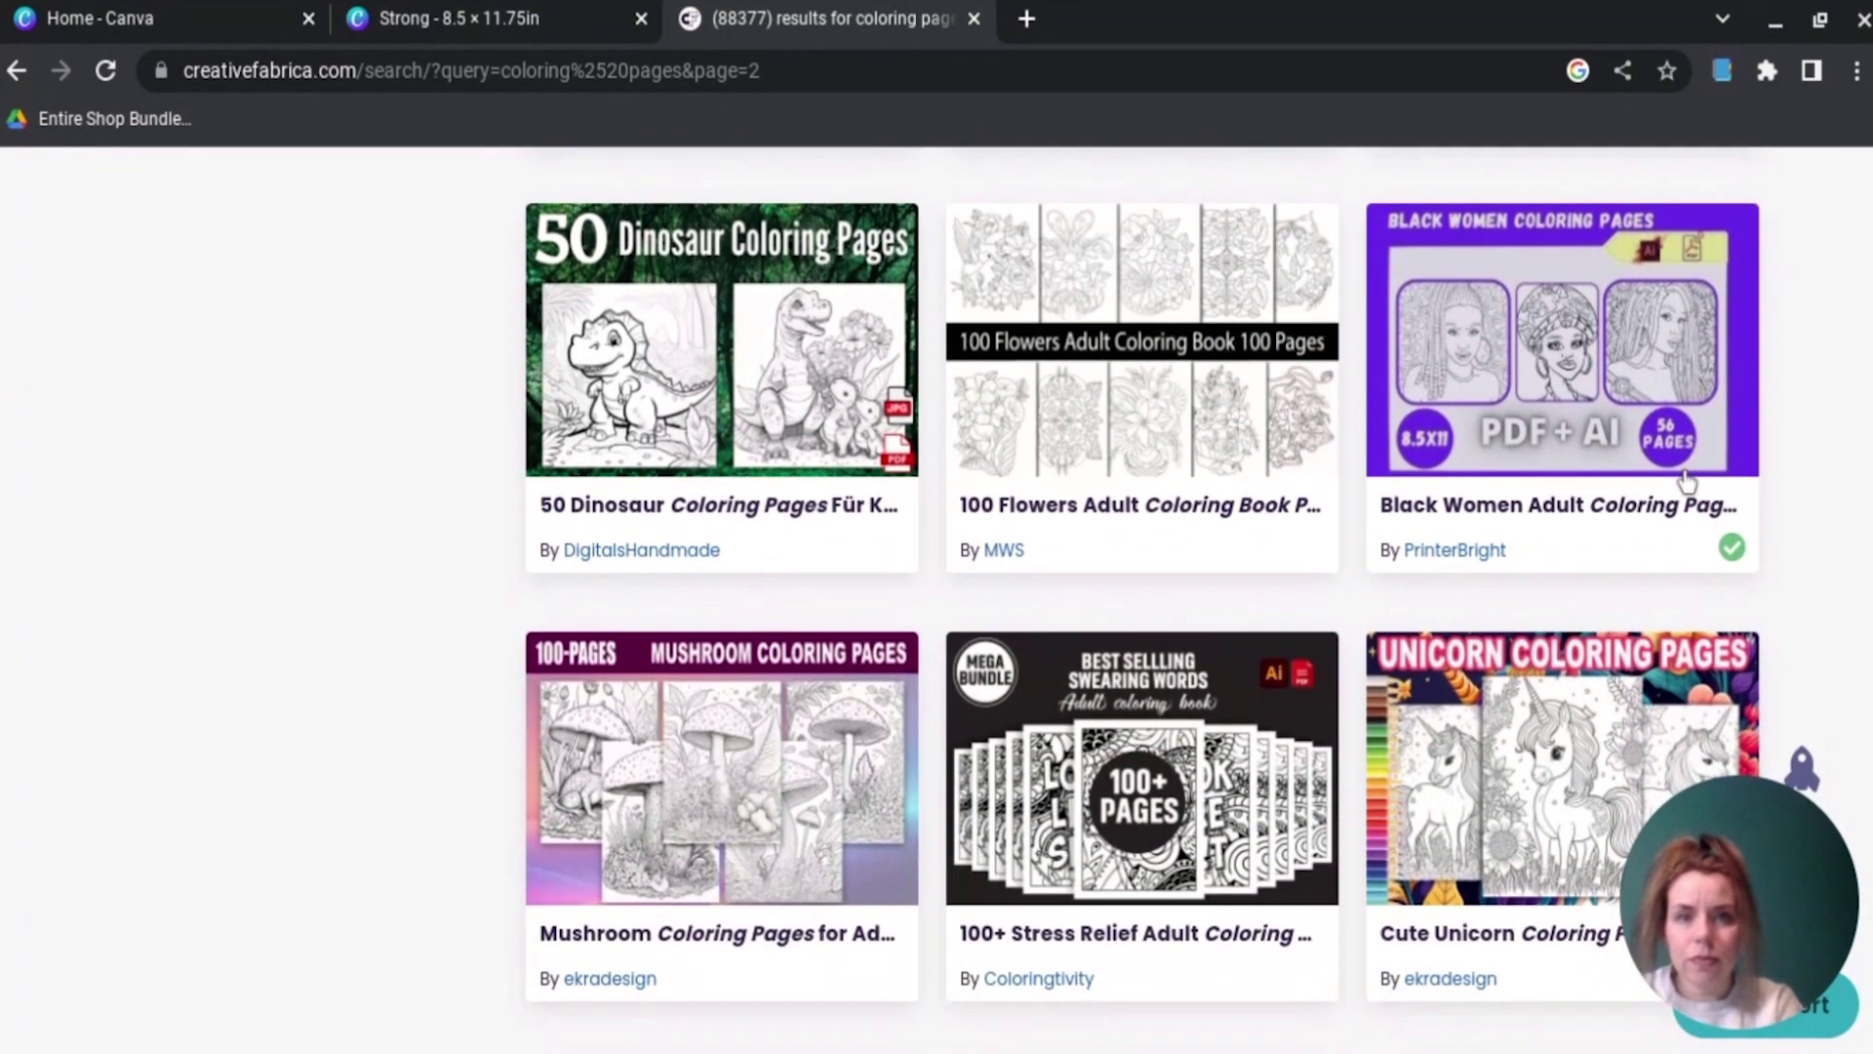
Step: Browse further through the coloring page results and open the DigitalsHandmade pack "100 Valentines Day Coloring Pages"
scroll(1687, 480, down, 2)
scroll(1687, 480, down, 2)
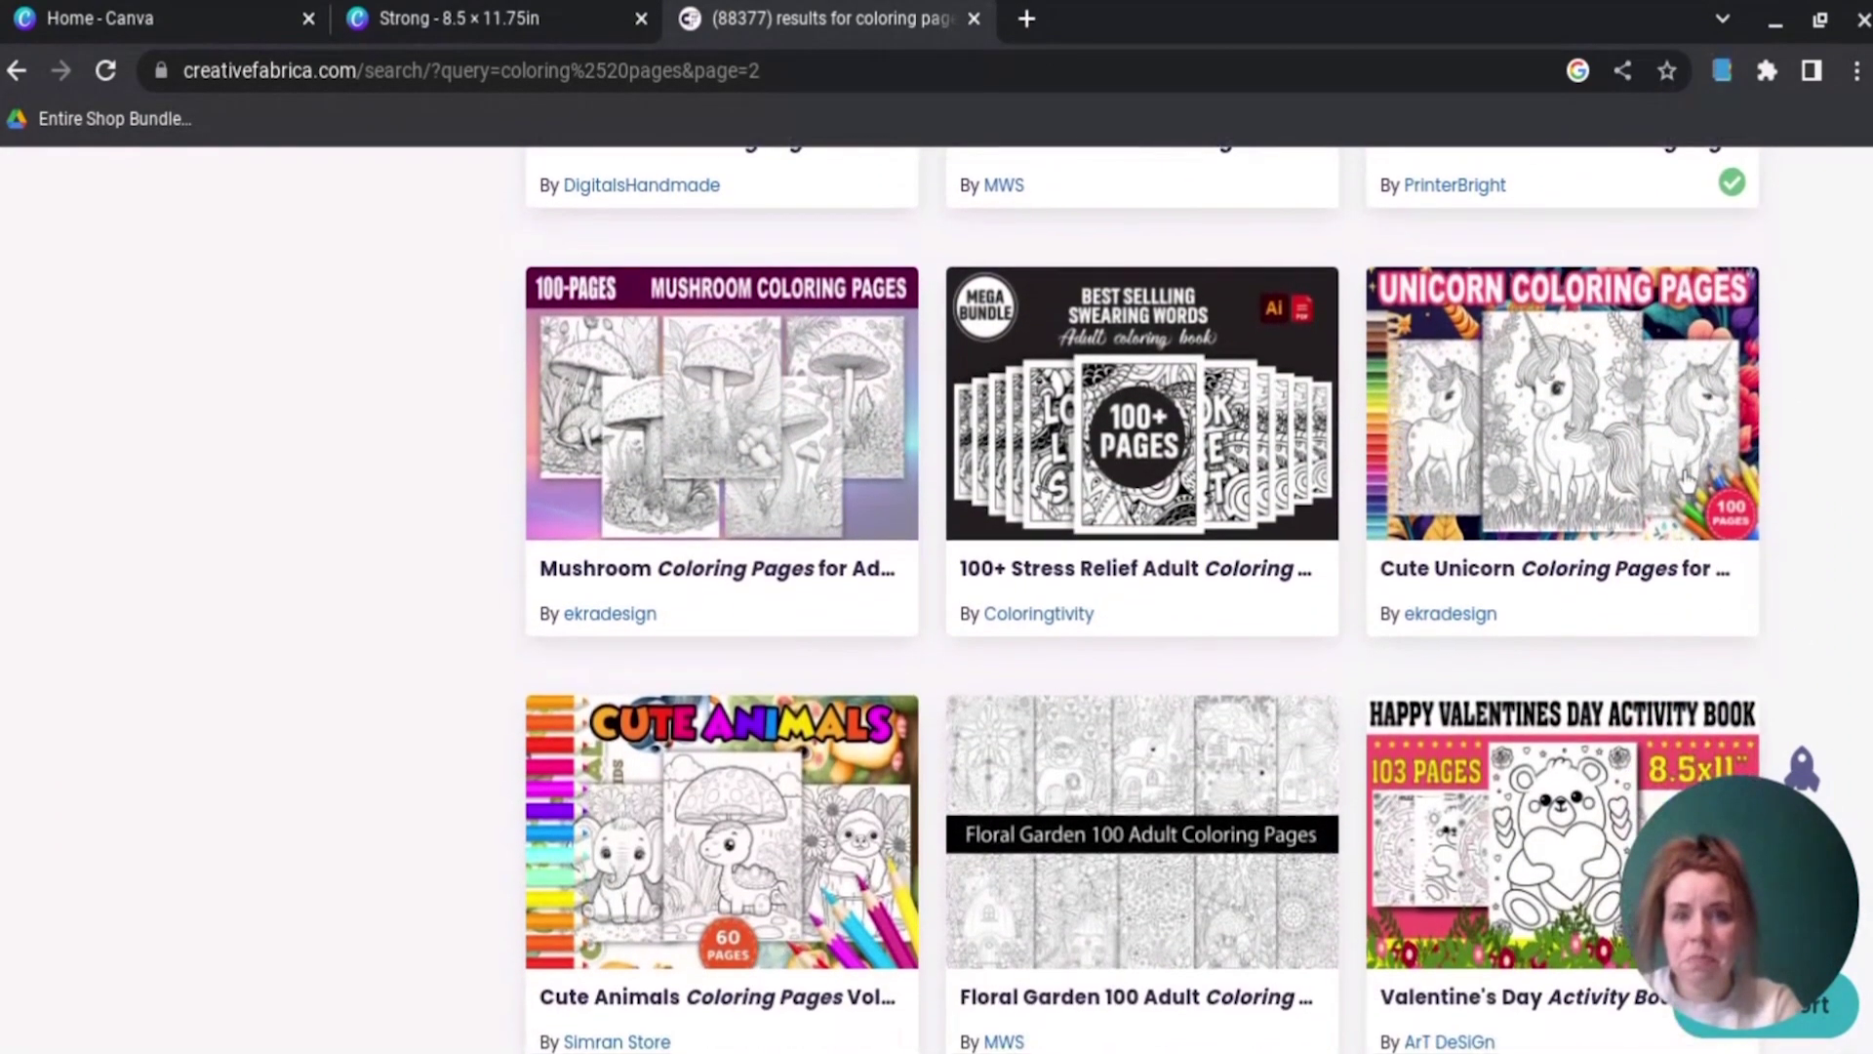
scroll(1687, 480, down, 5)
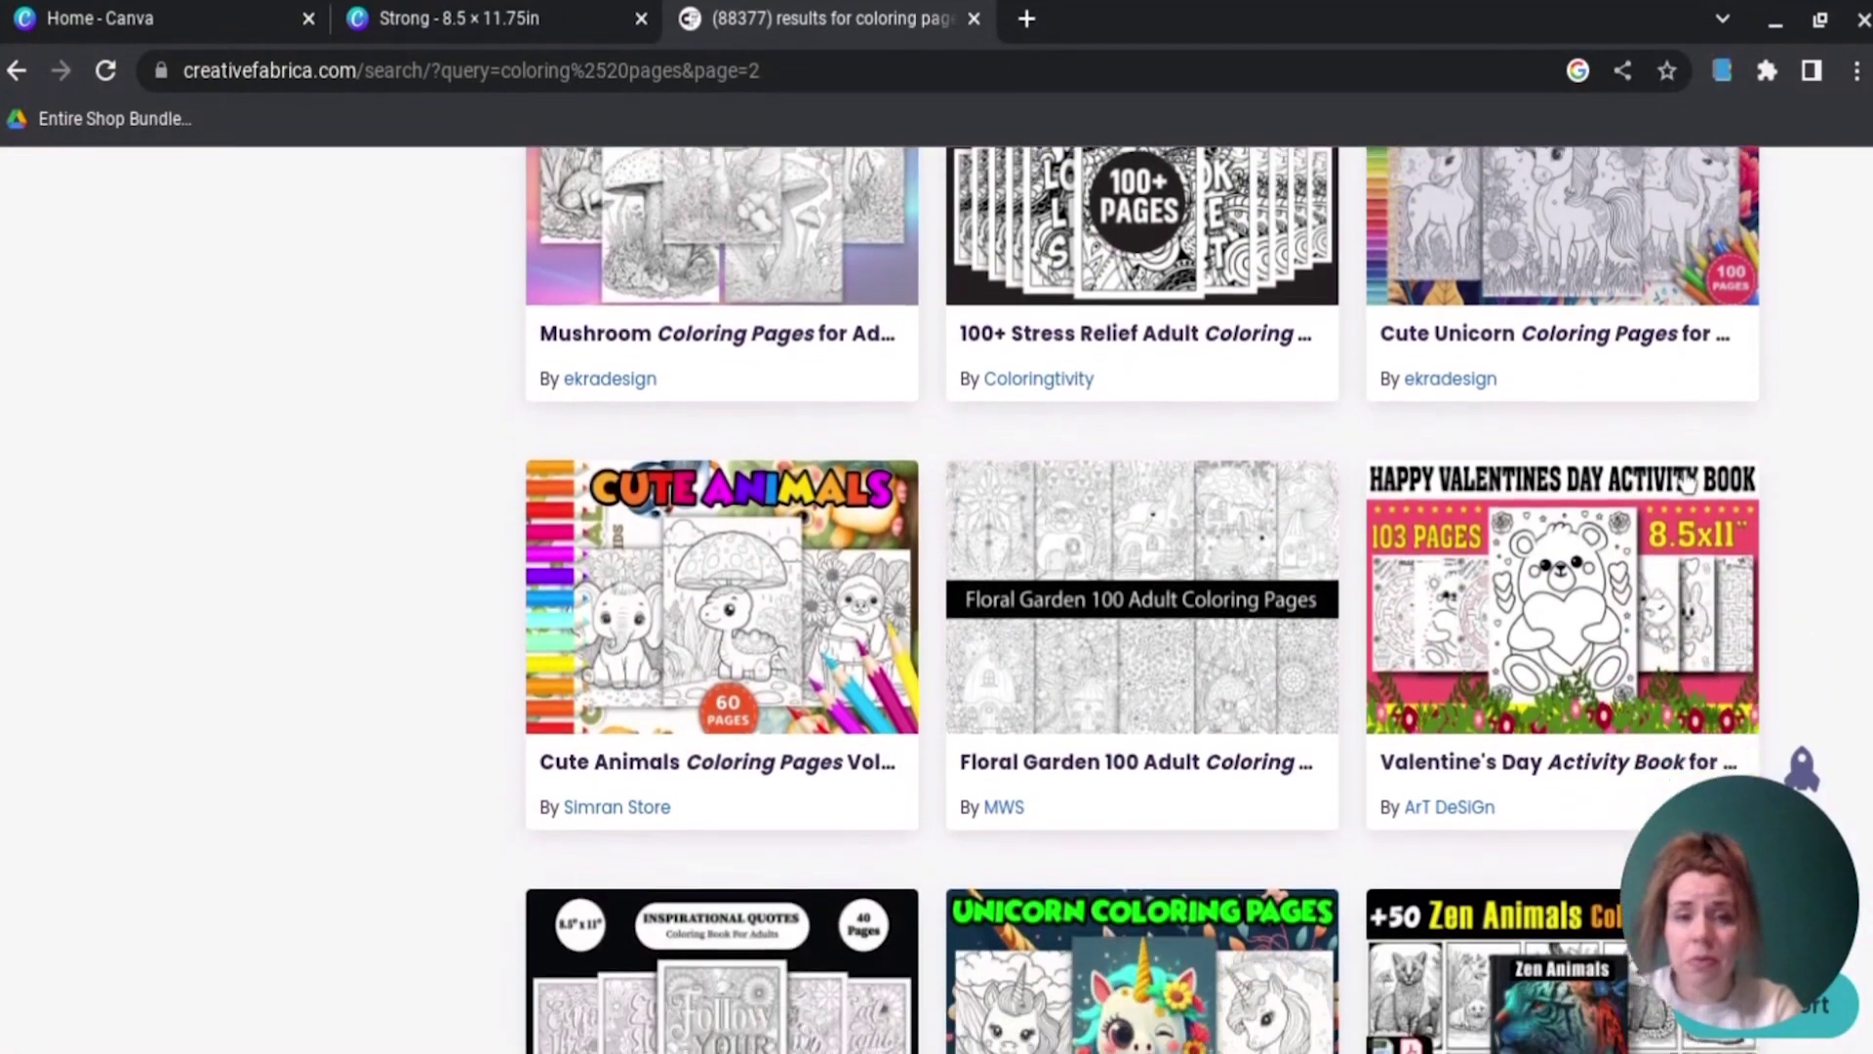
scroll(1687, 480, down, 18)
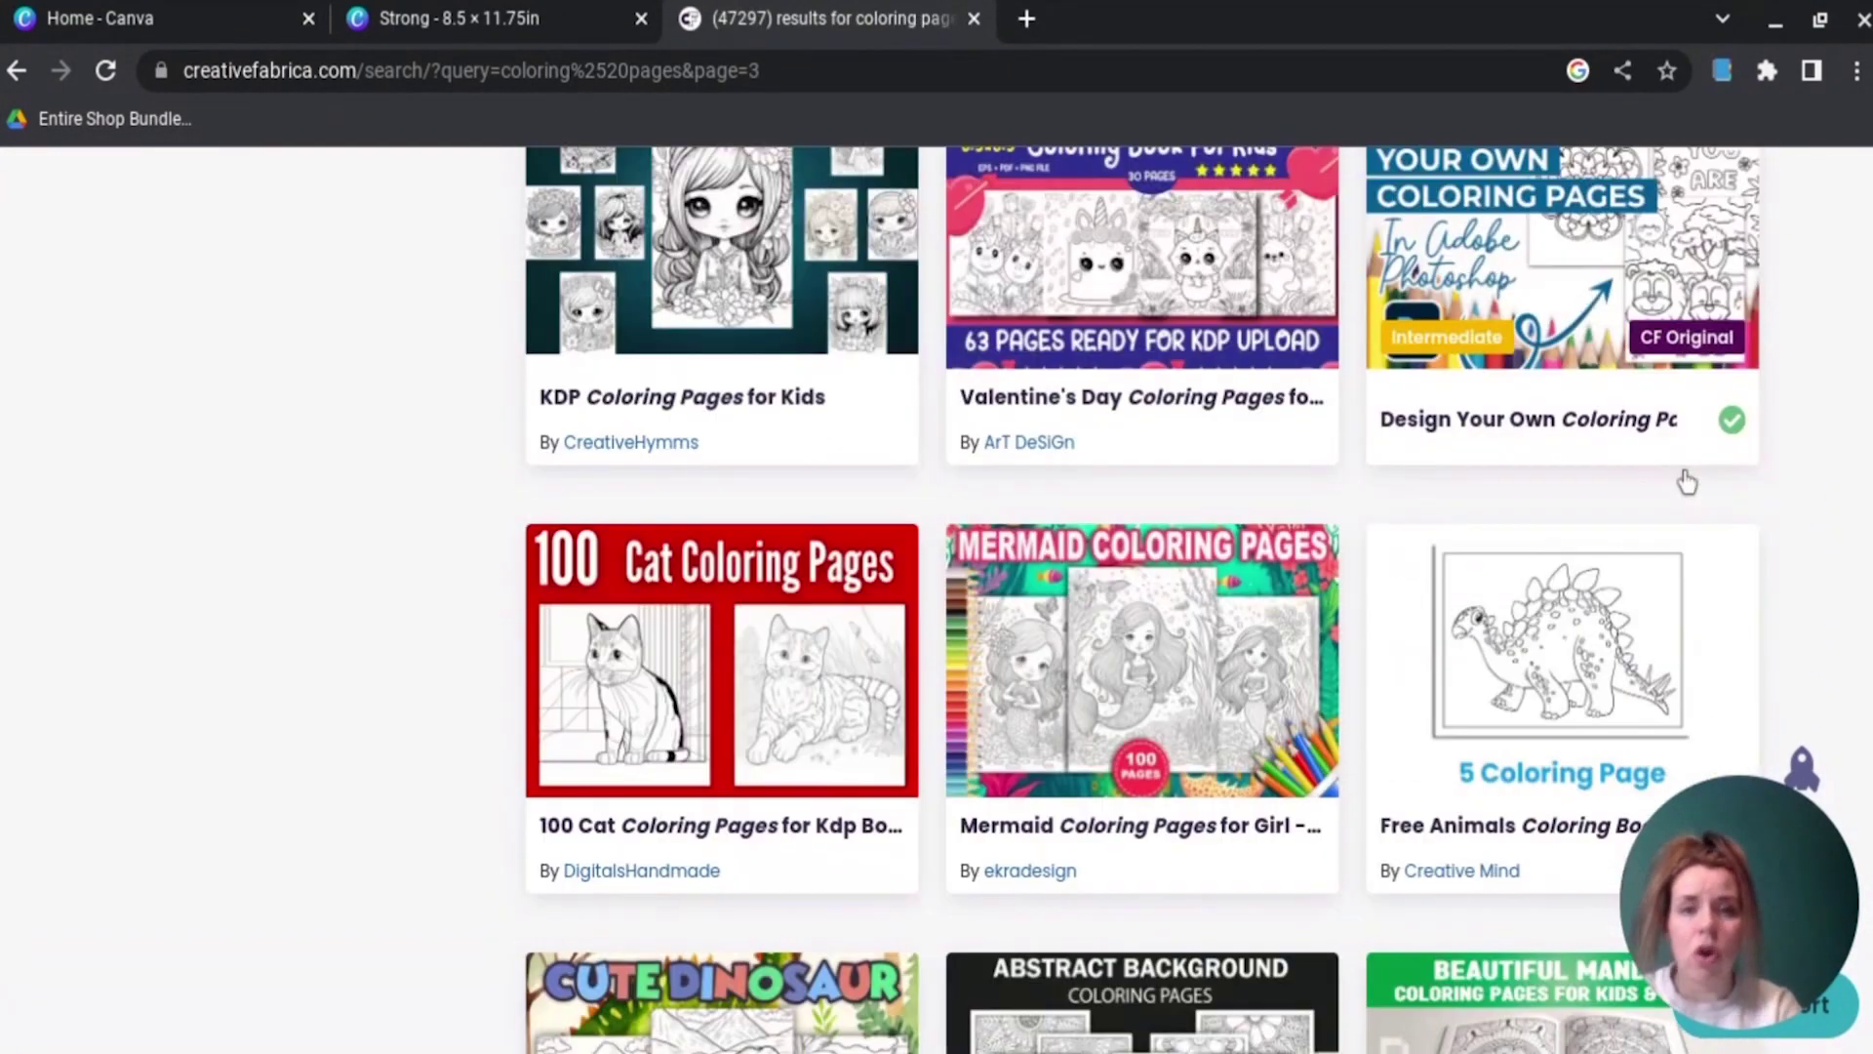
scroll(1687, 480, down, 17)
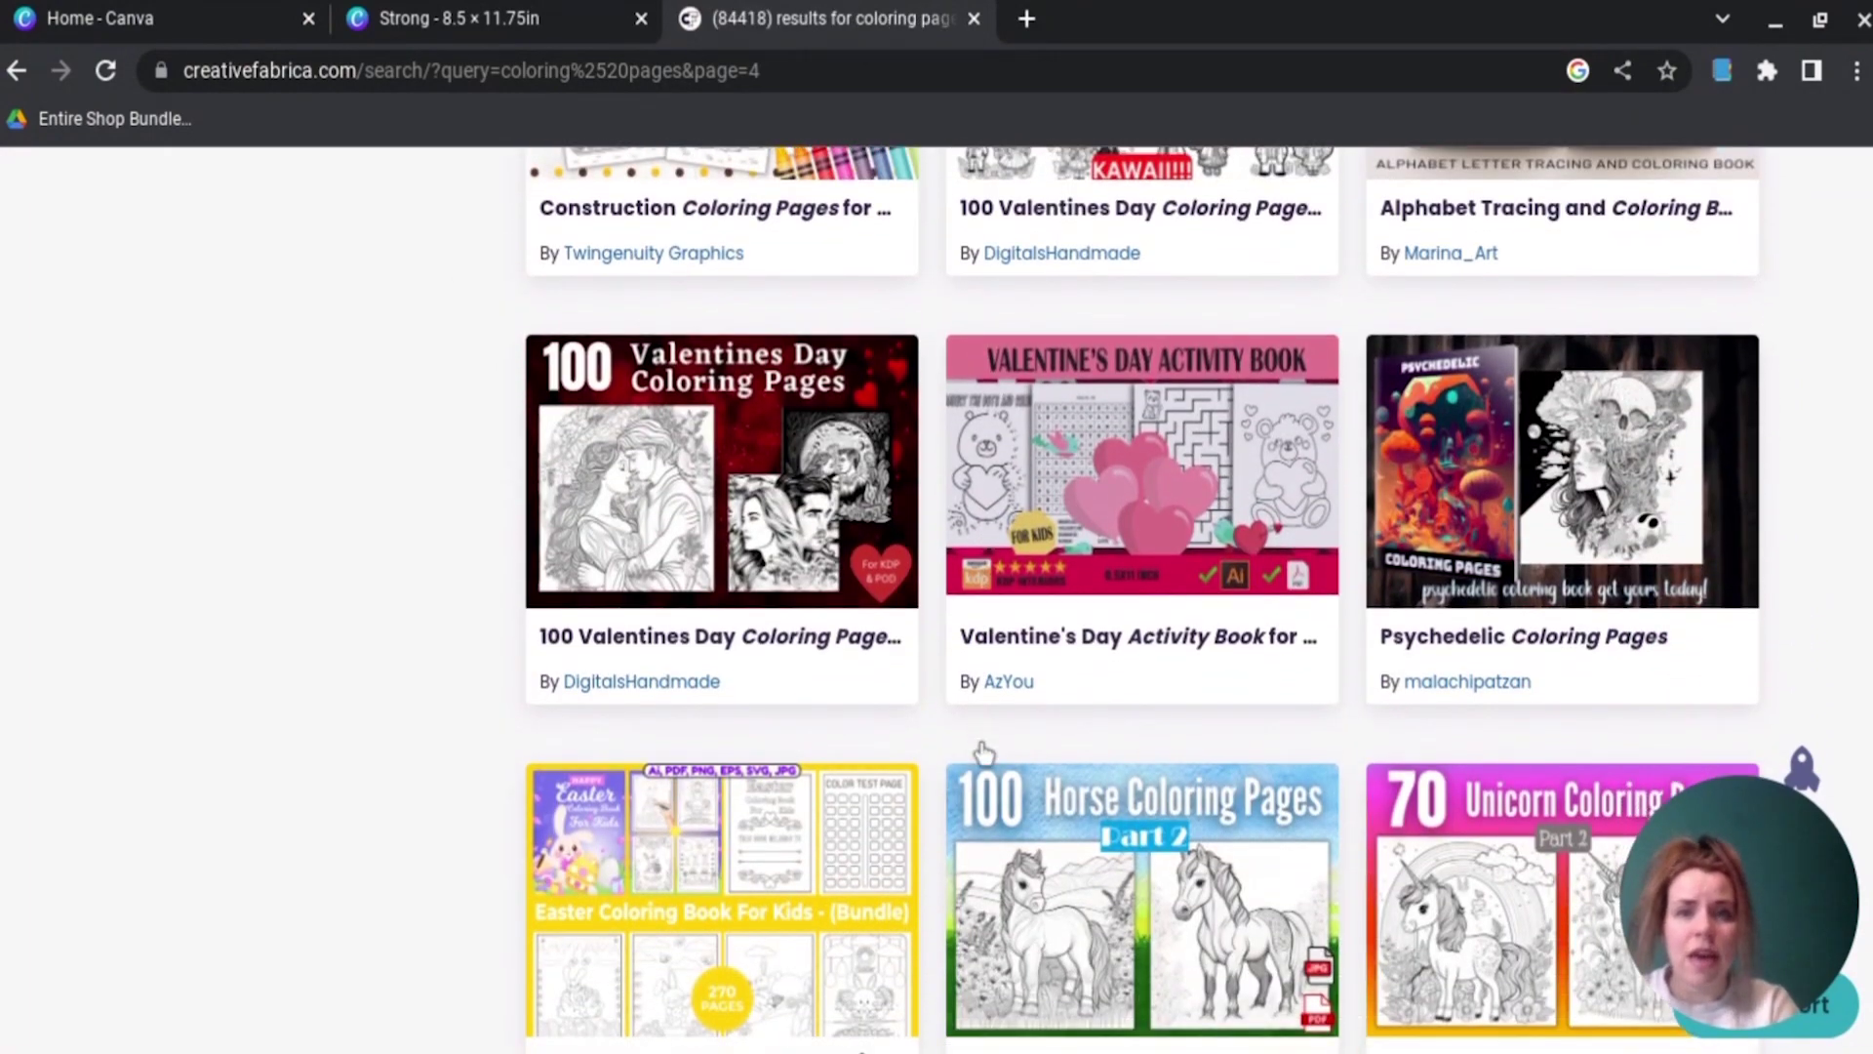
click(615, 529)
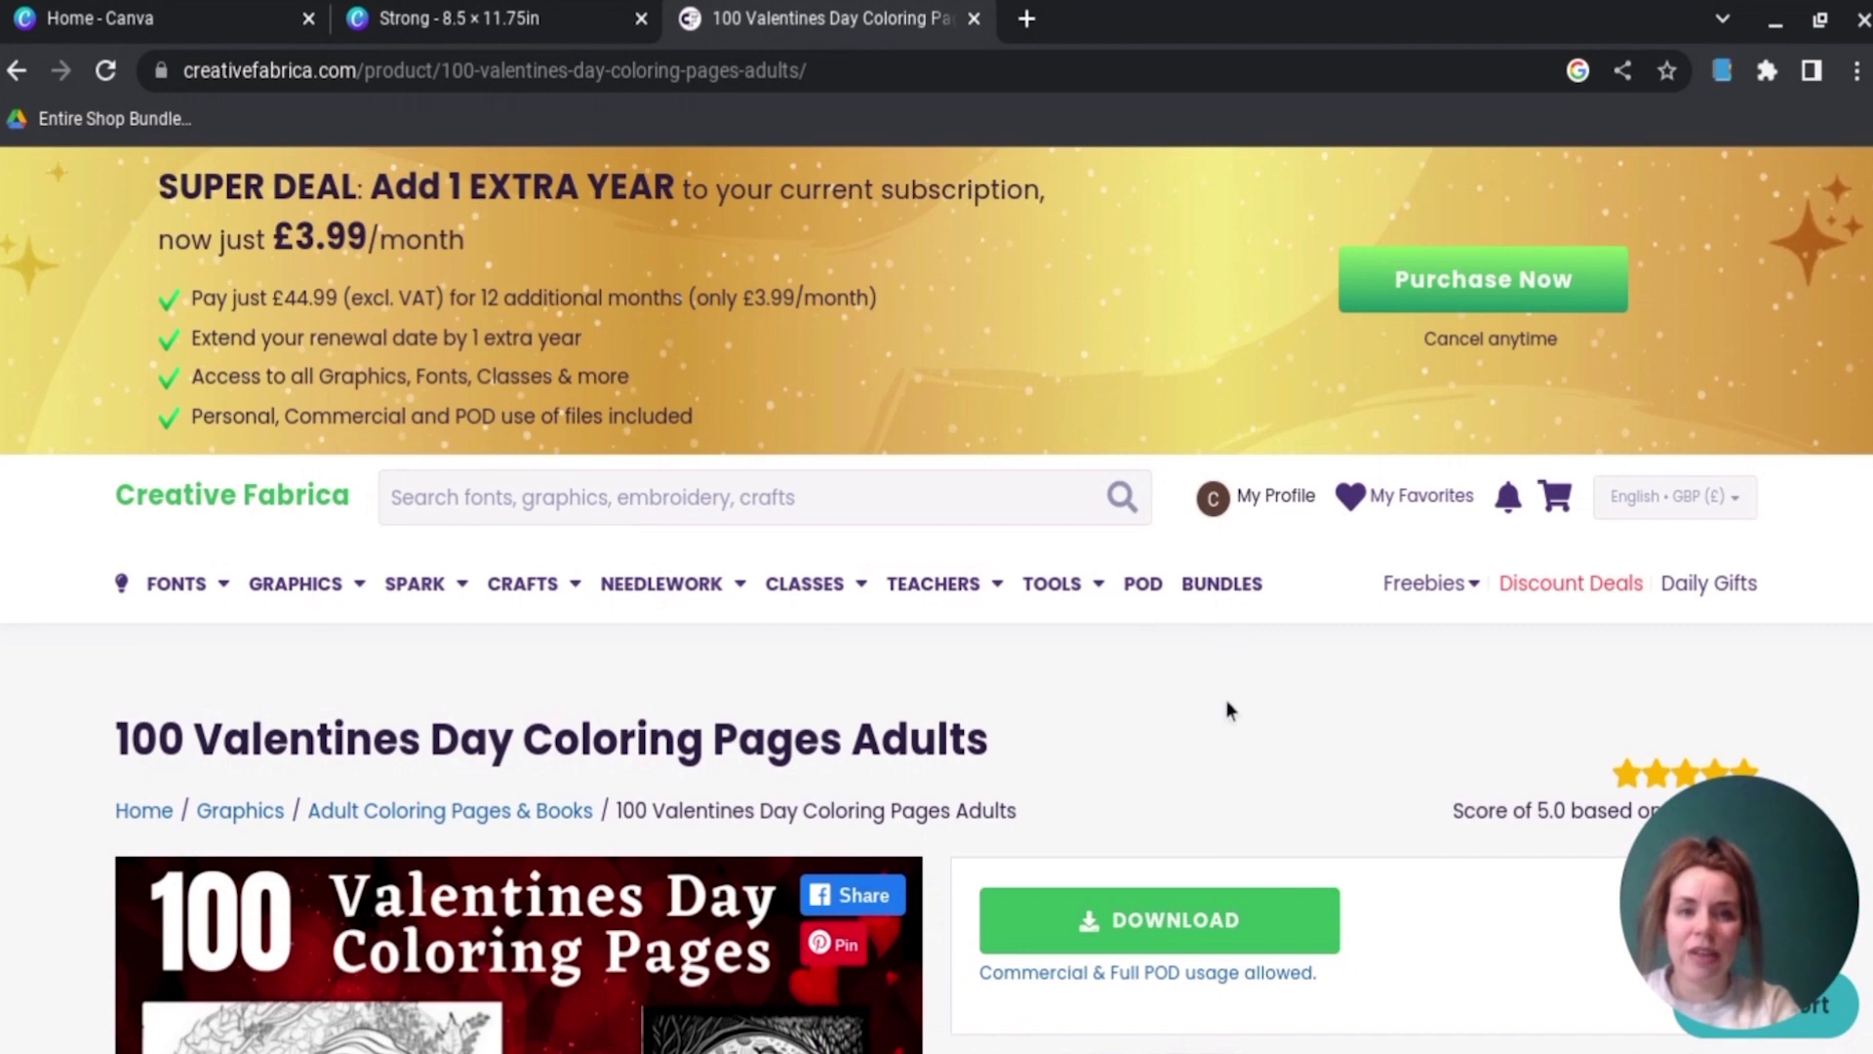
Step: Review the Valentines pack's product page and download the pack
scroll(1229, 709, down, 5)
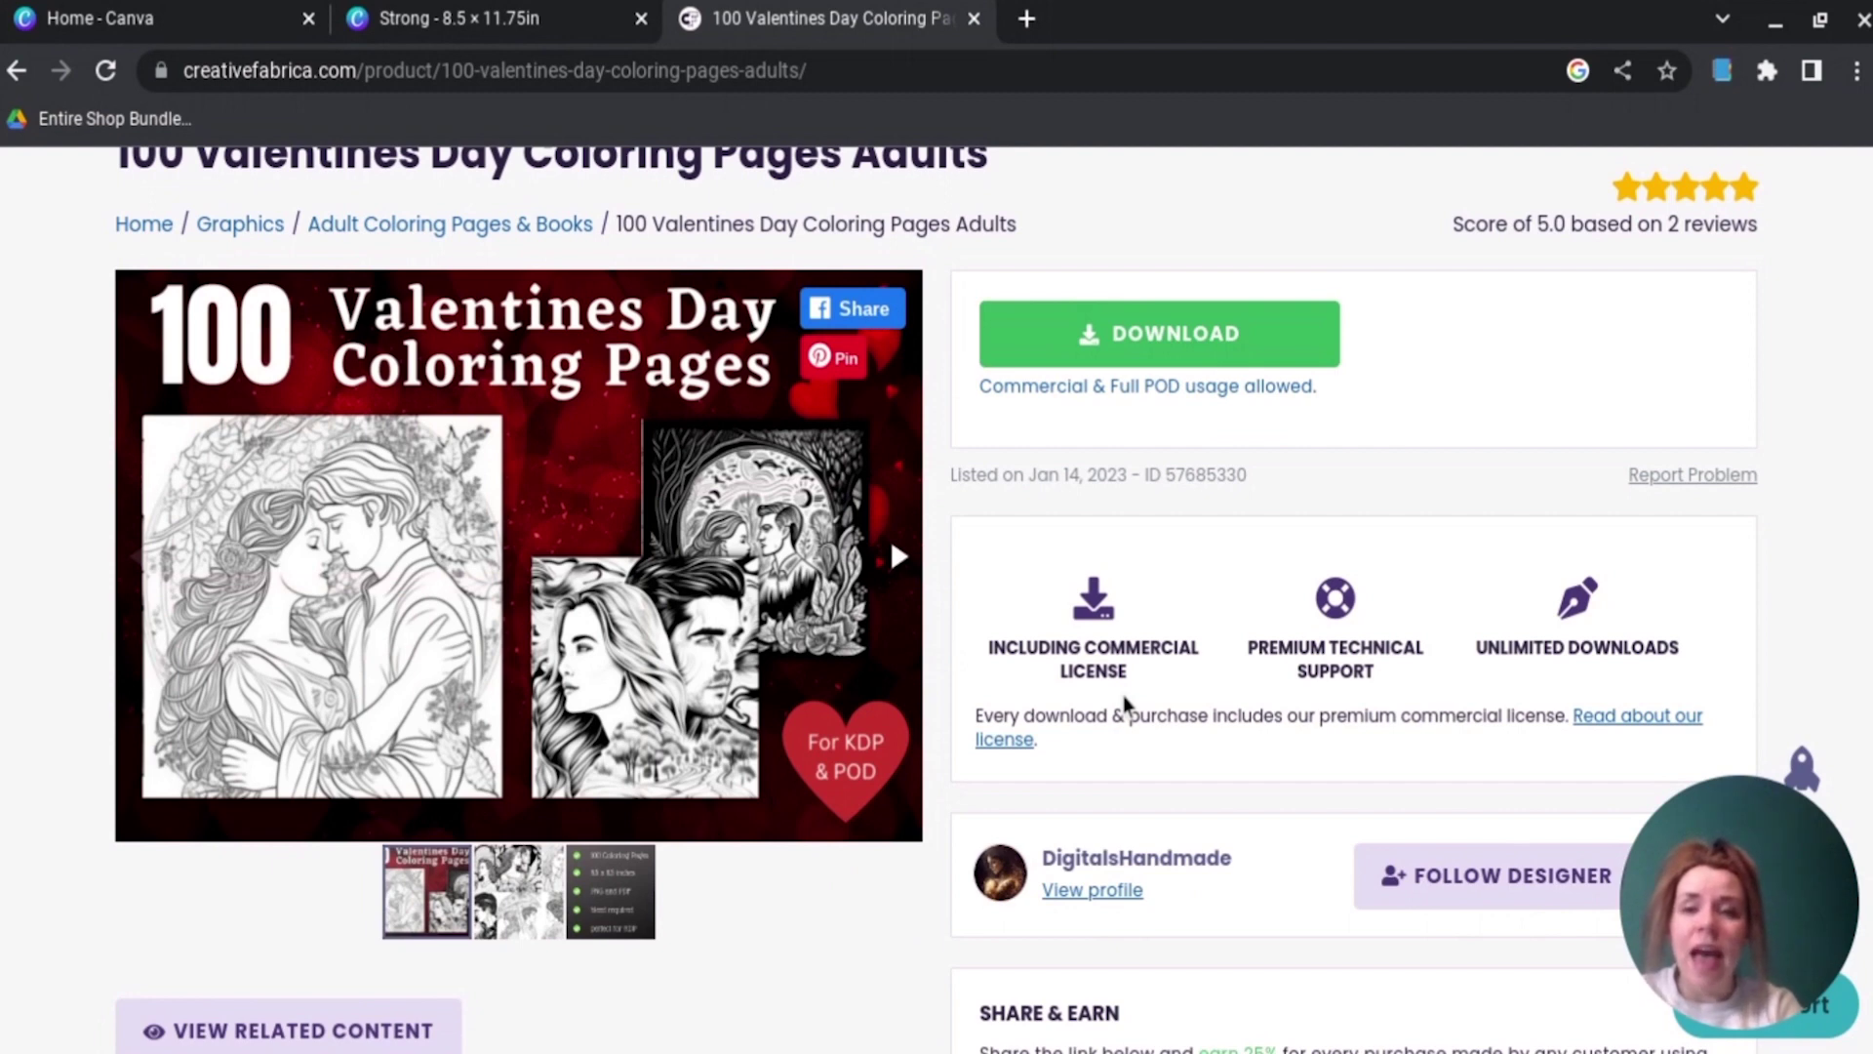
scroll(850, 911, down, 1)
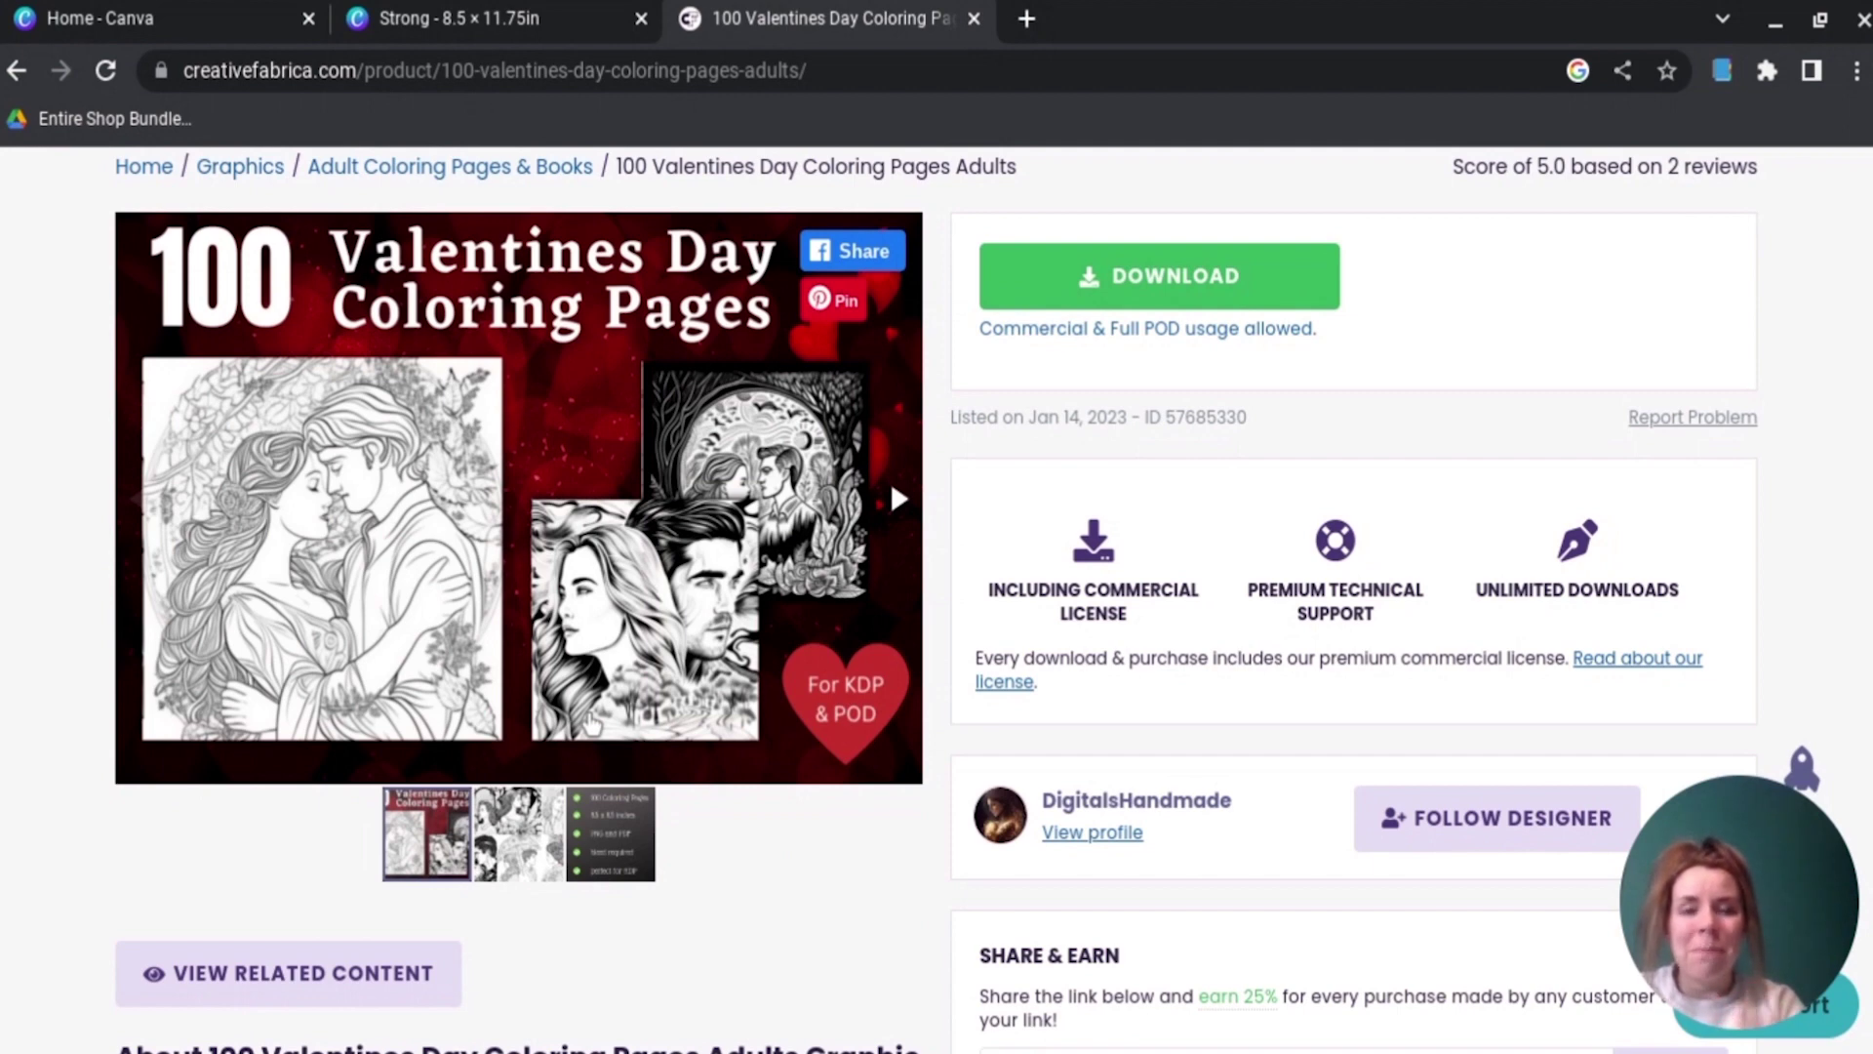
click(1196, 303)
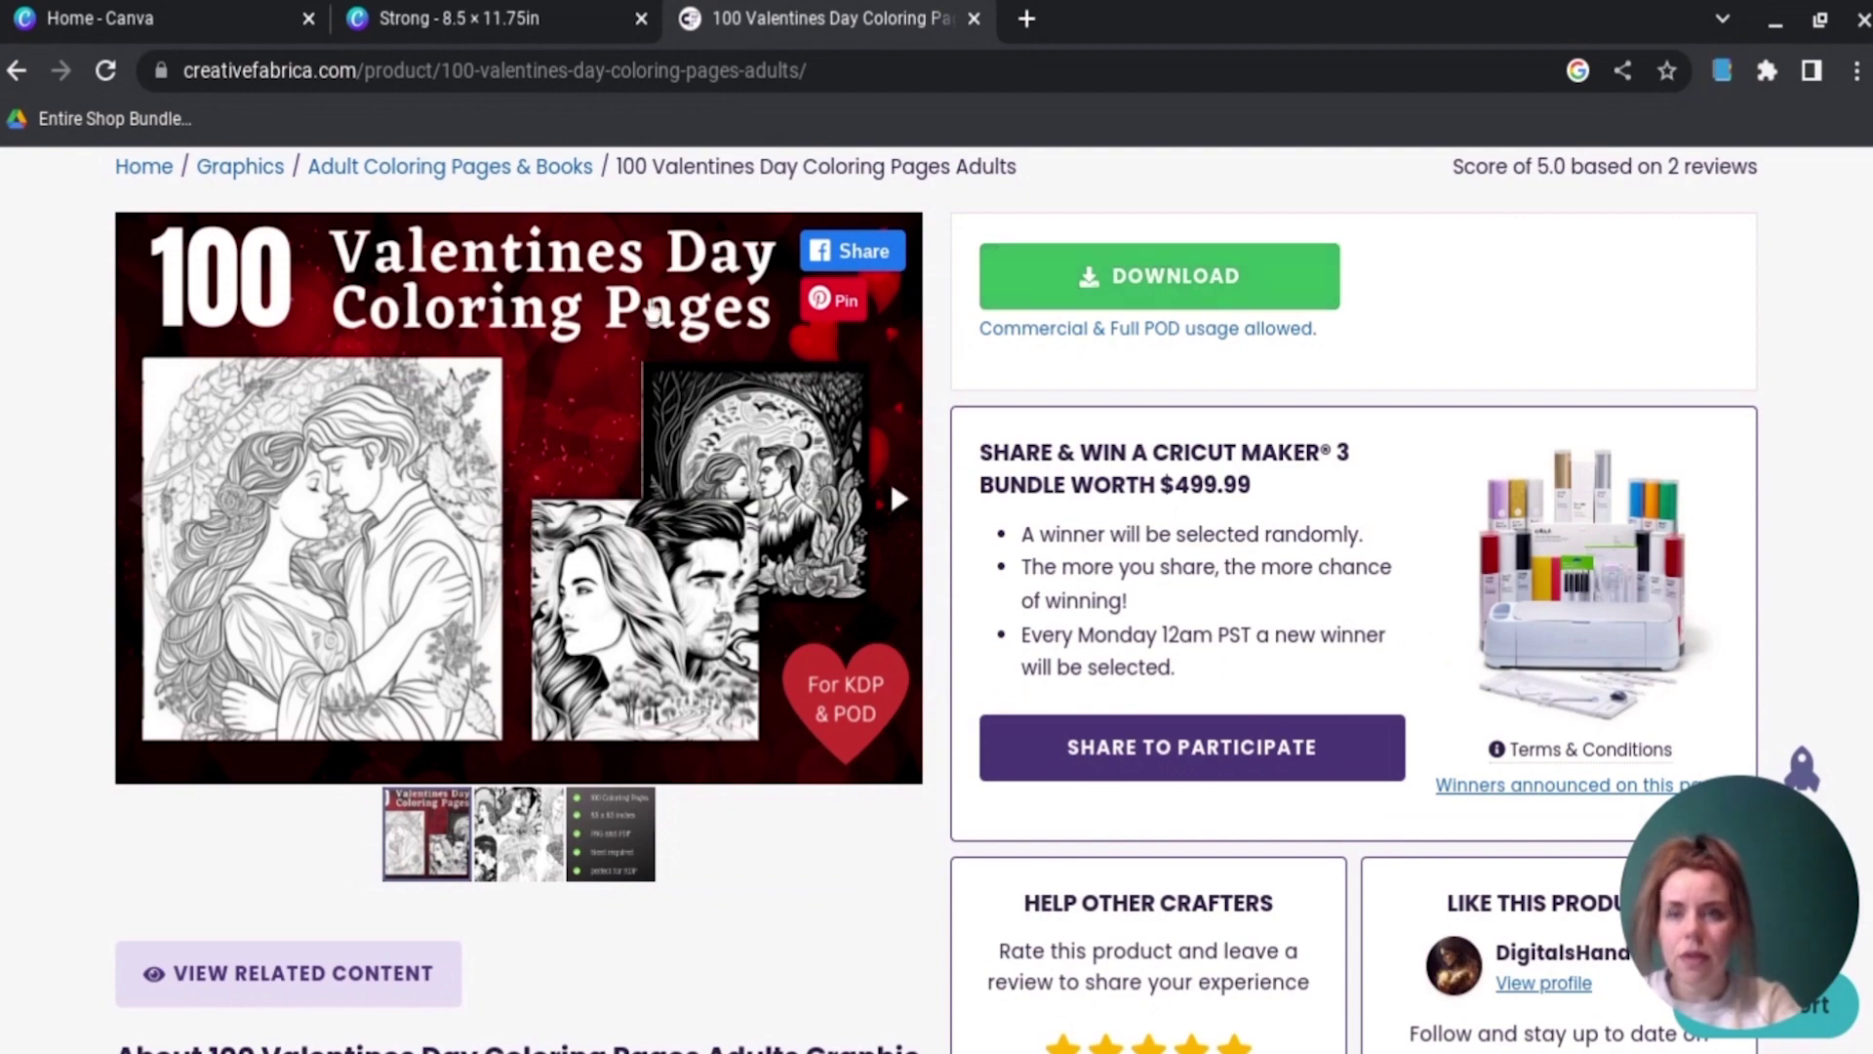
Step: Switch to the Strong design in Canva and upload the downloaded Valentines Day 100.pdf
click(45, 21)
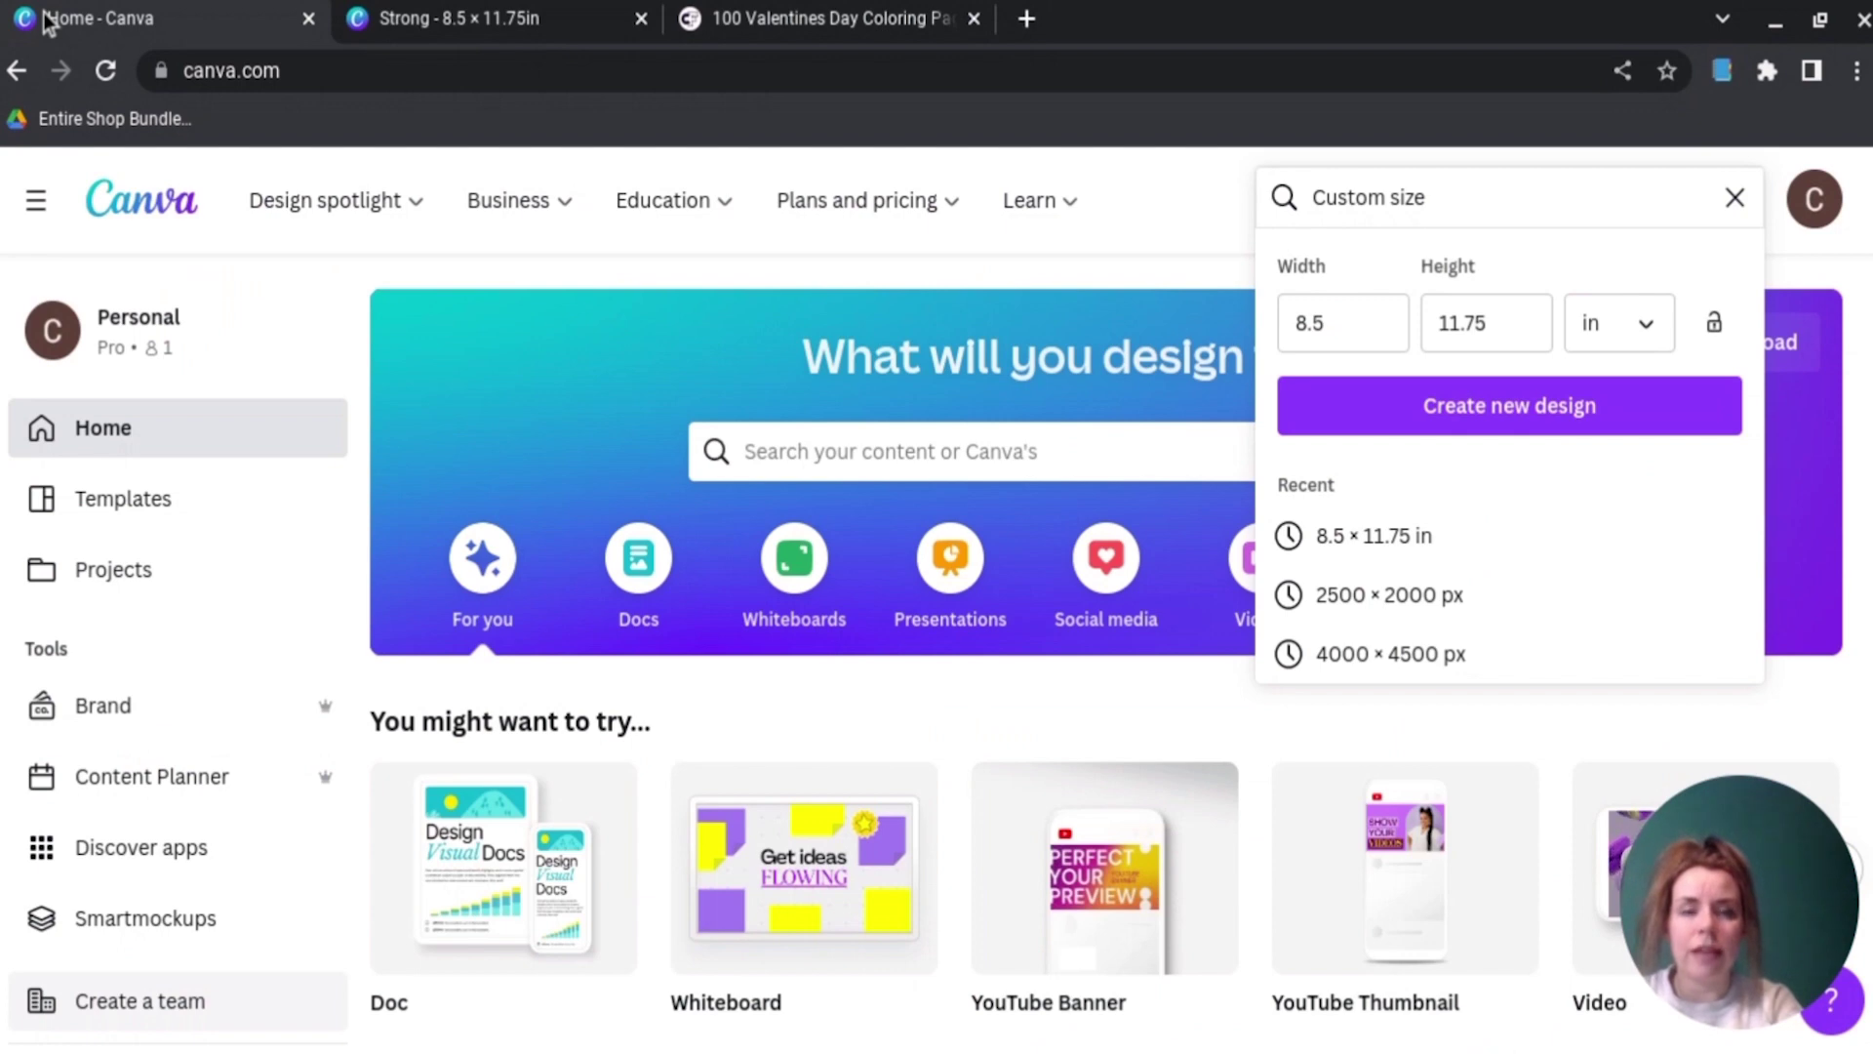
click(414, 30)
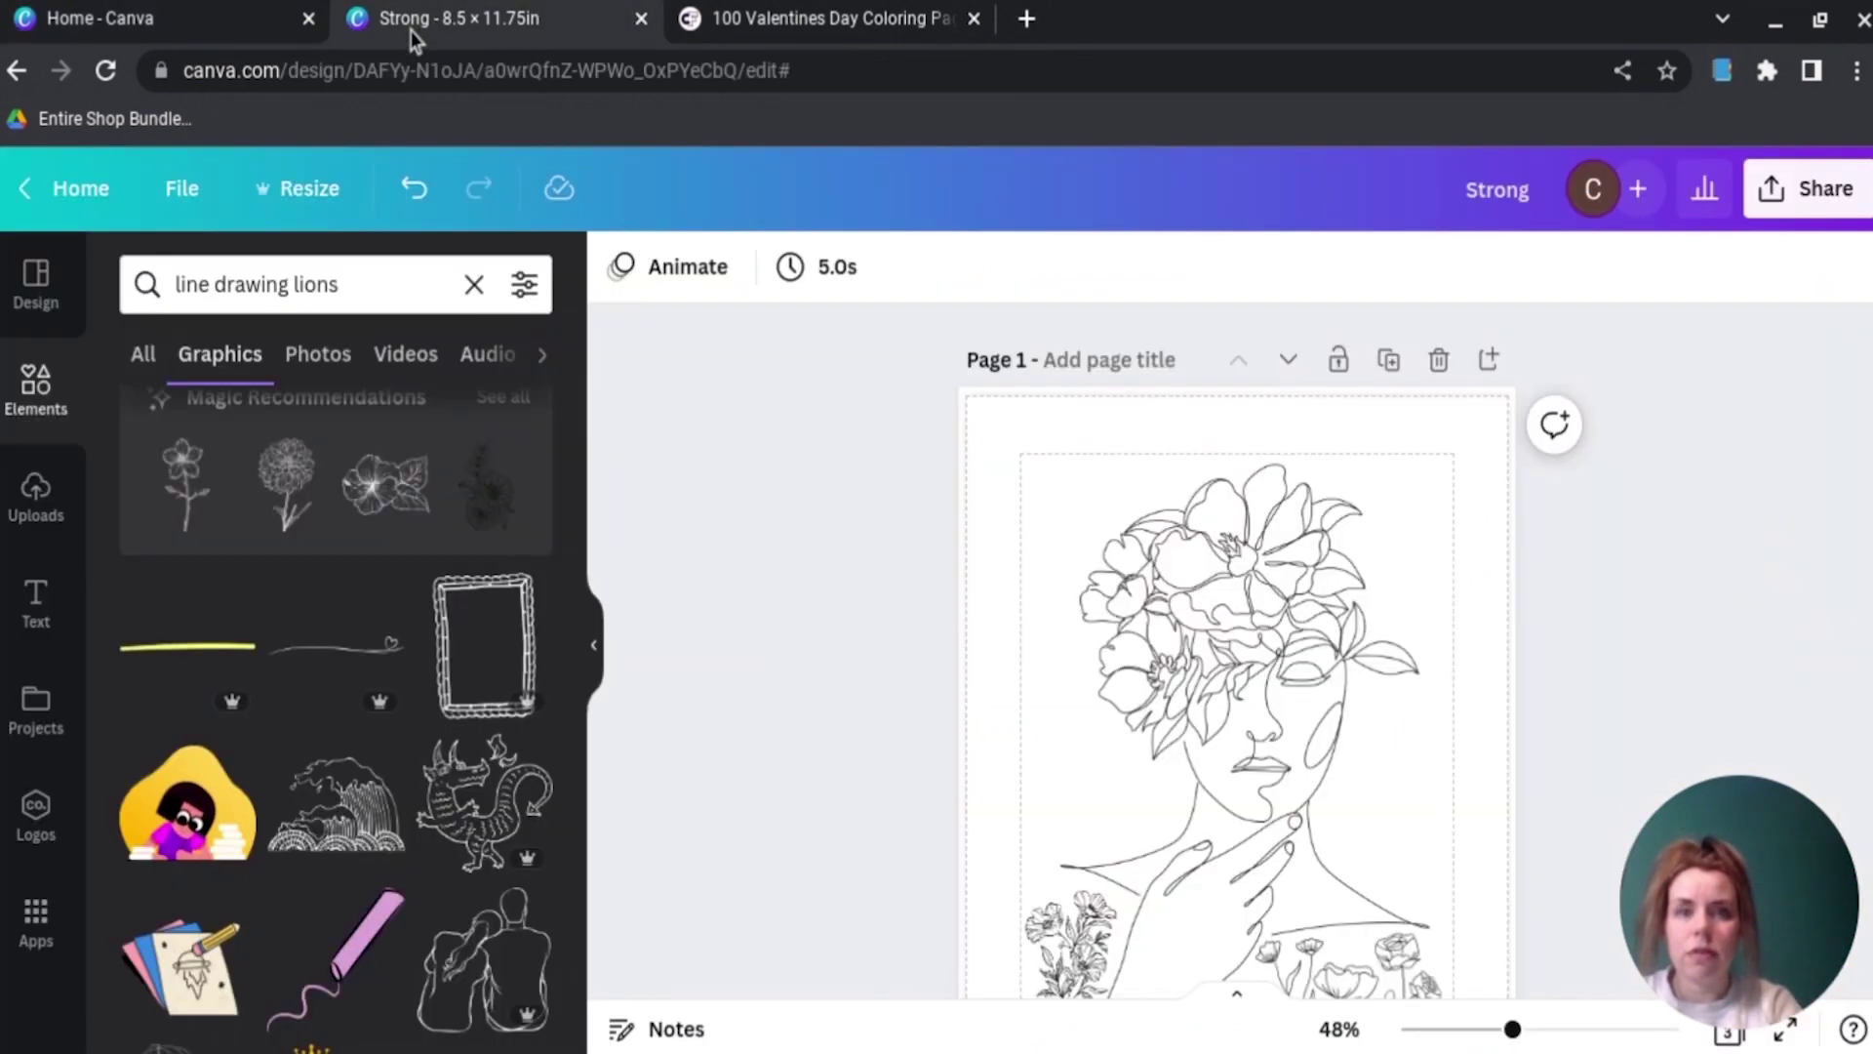
scroll(704, 534, down, 15)
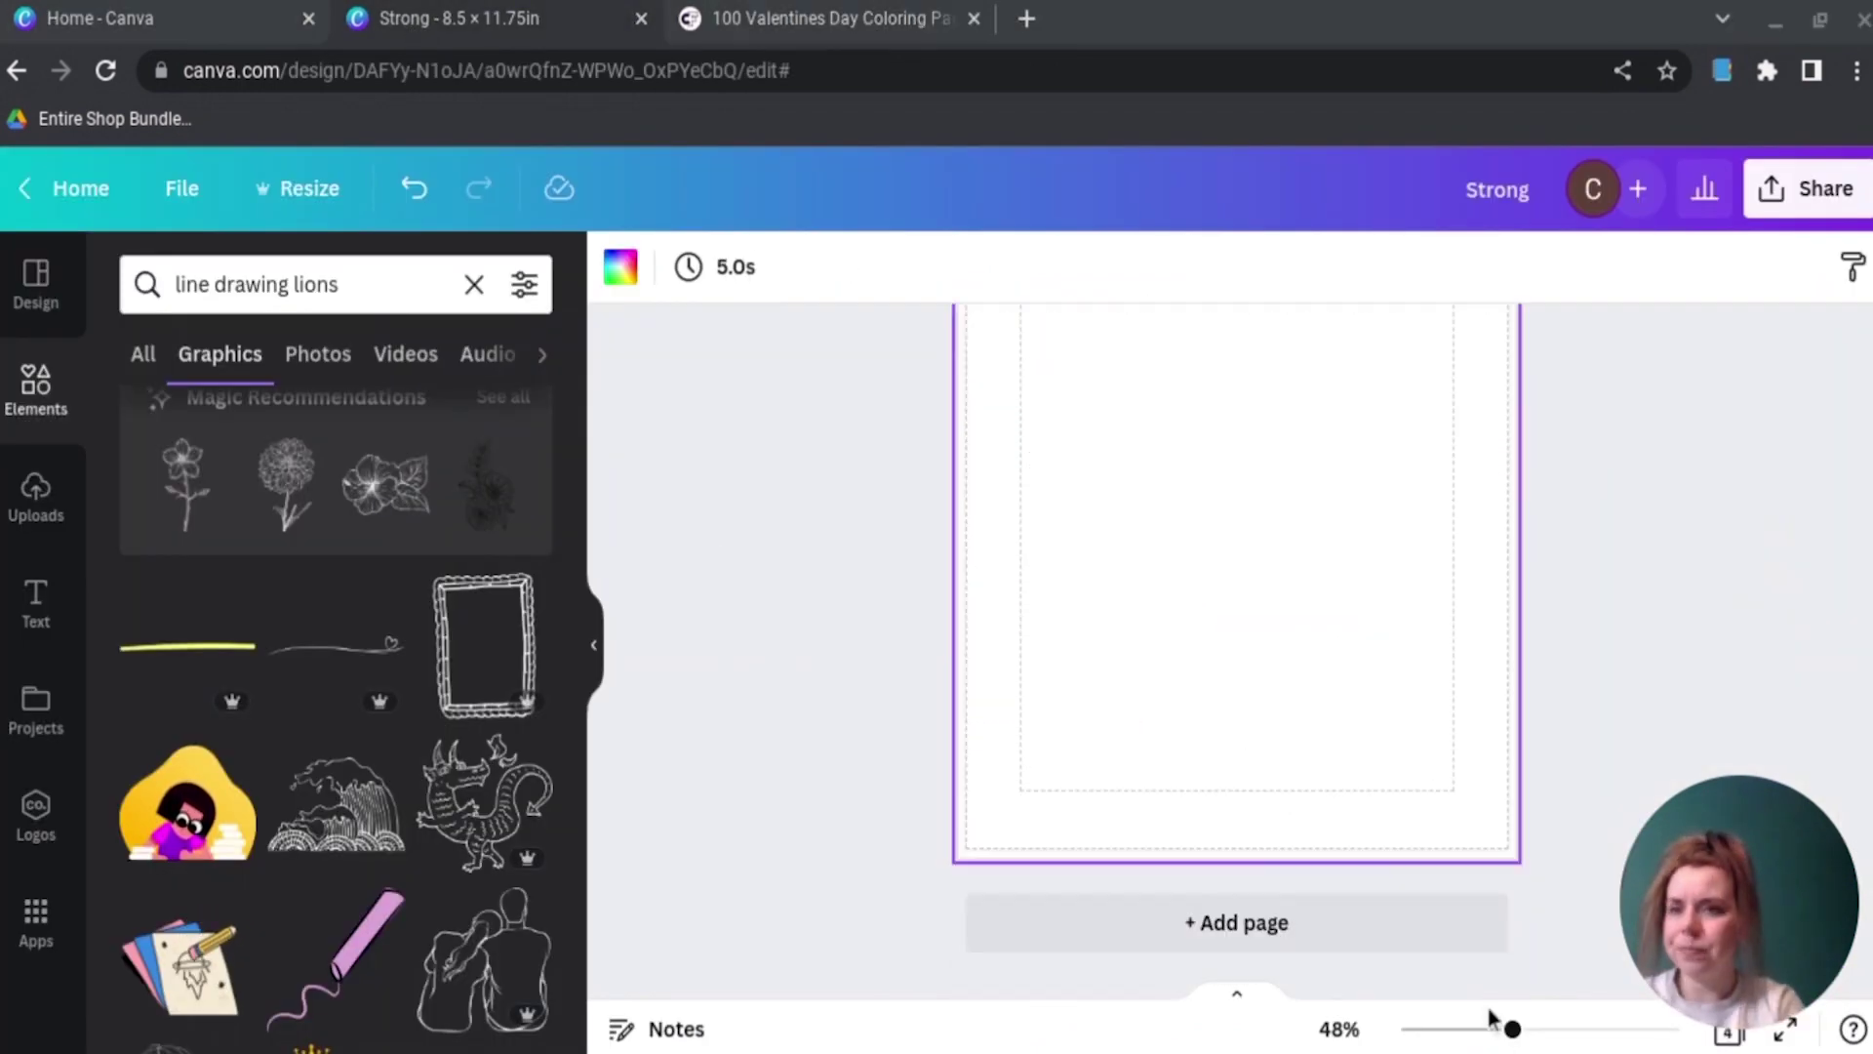
drag(1490, 1021, 335, 624)
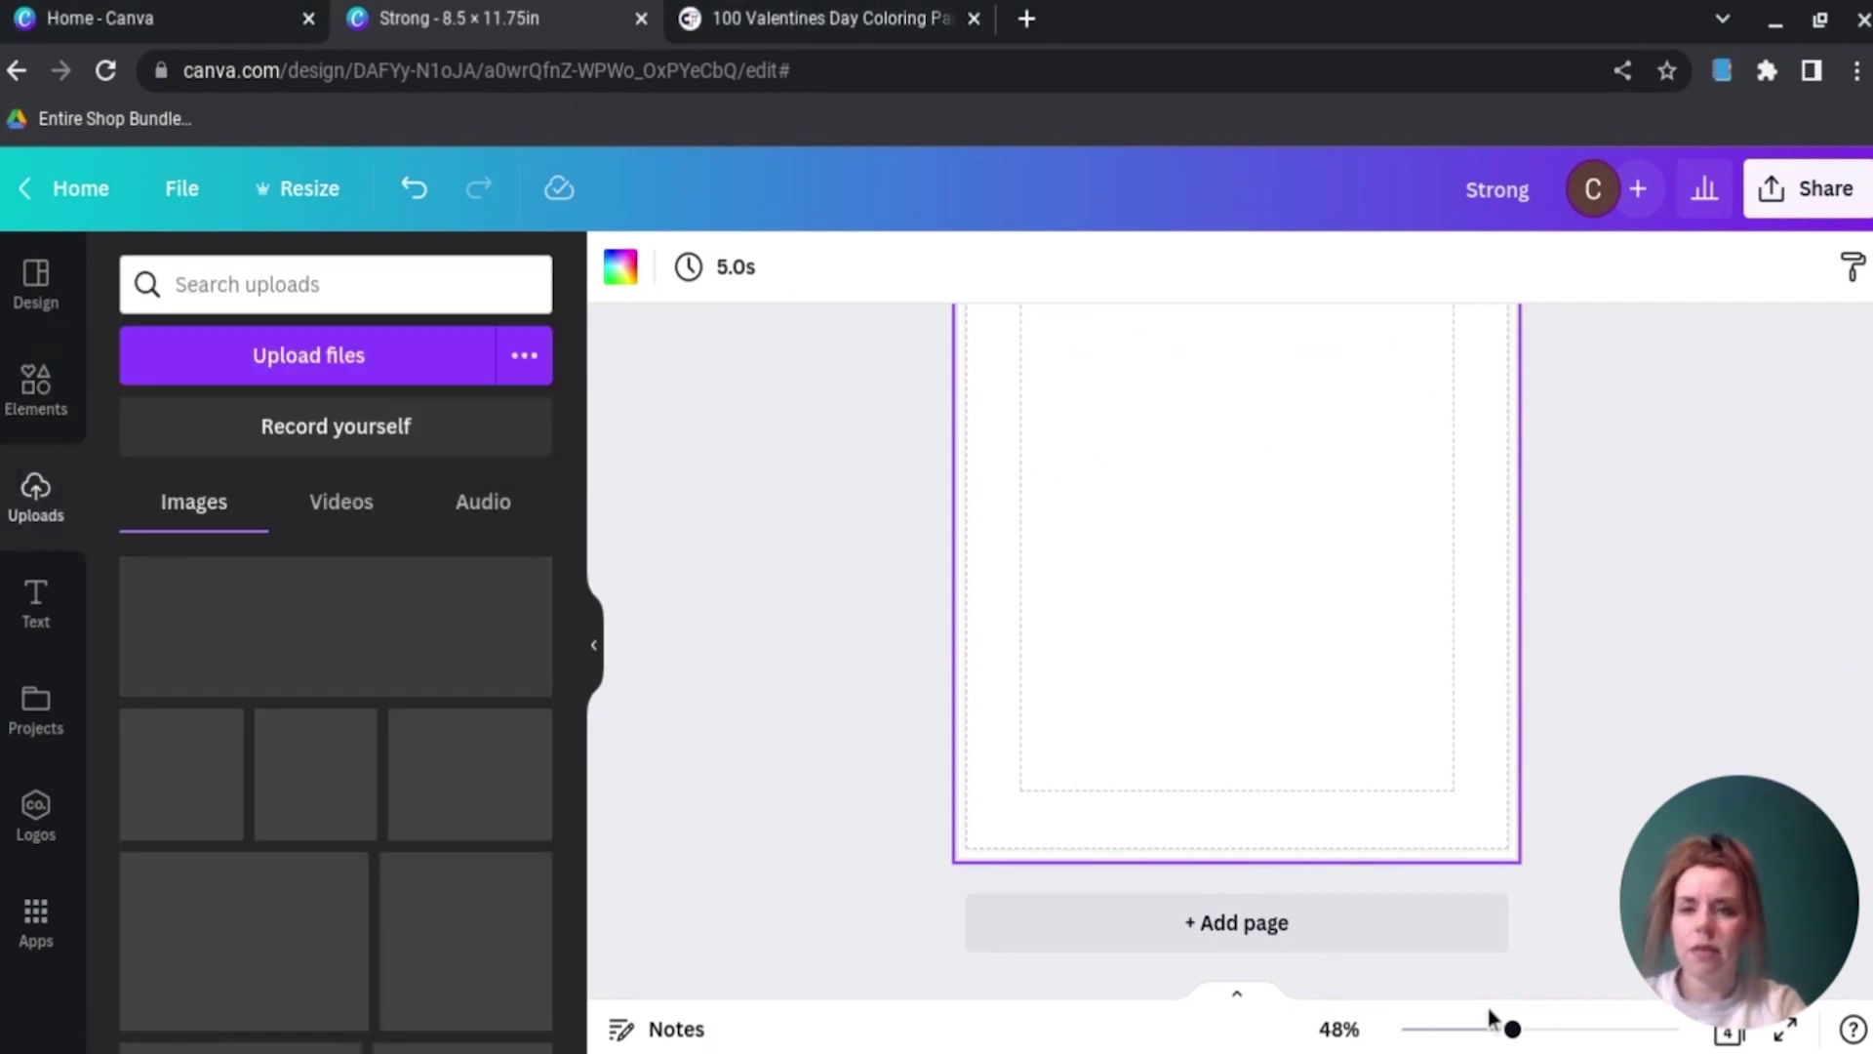
Step: Open Valentines Day 100.pdf from the projects and apply all its offered pages, replacing every existing page of the design
click(35, 710)
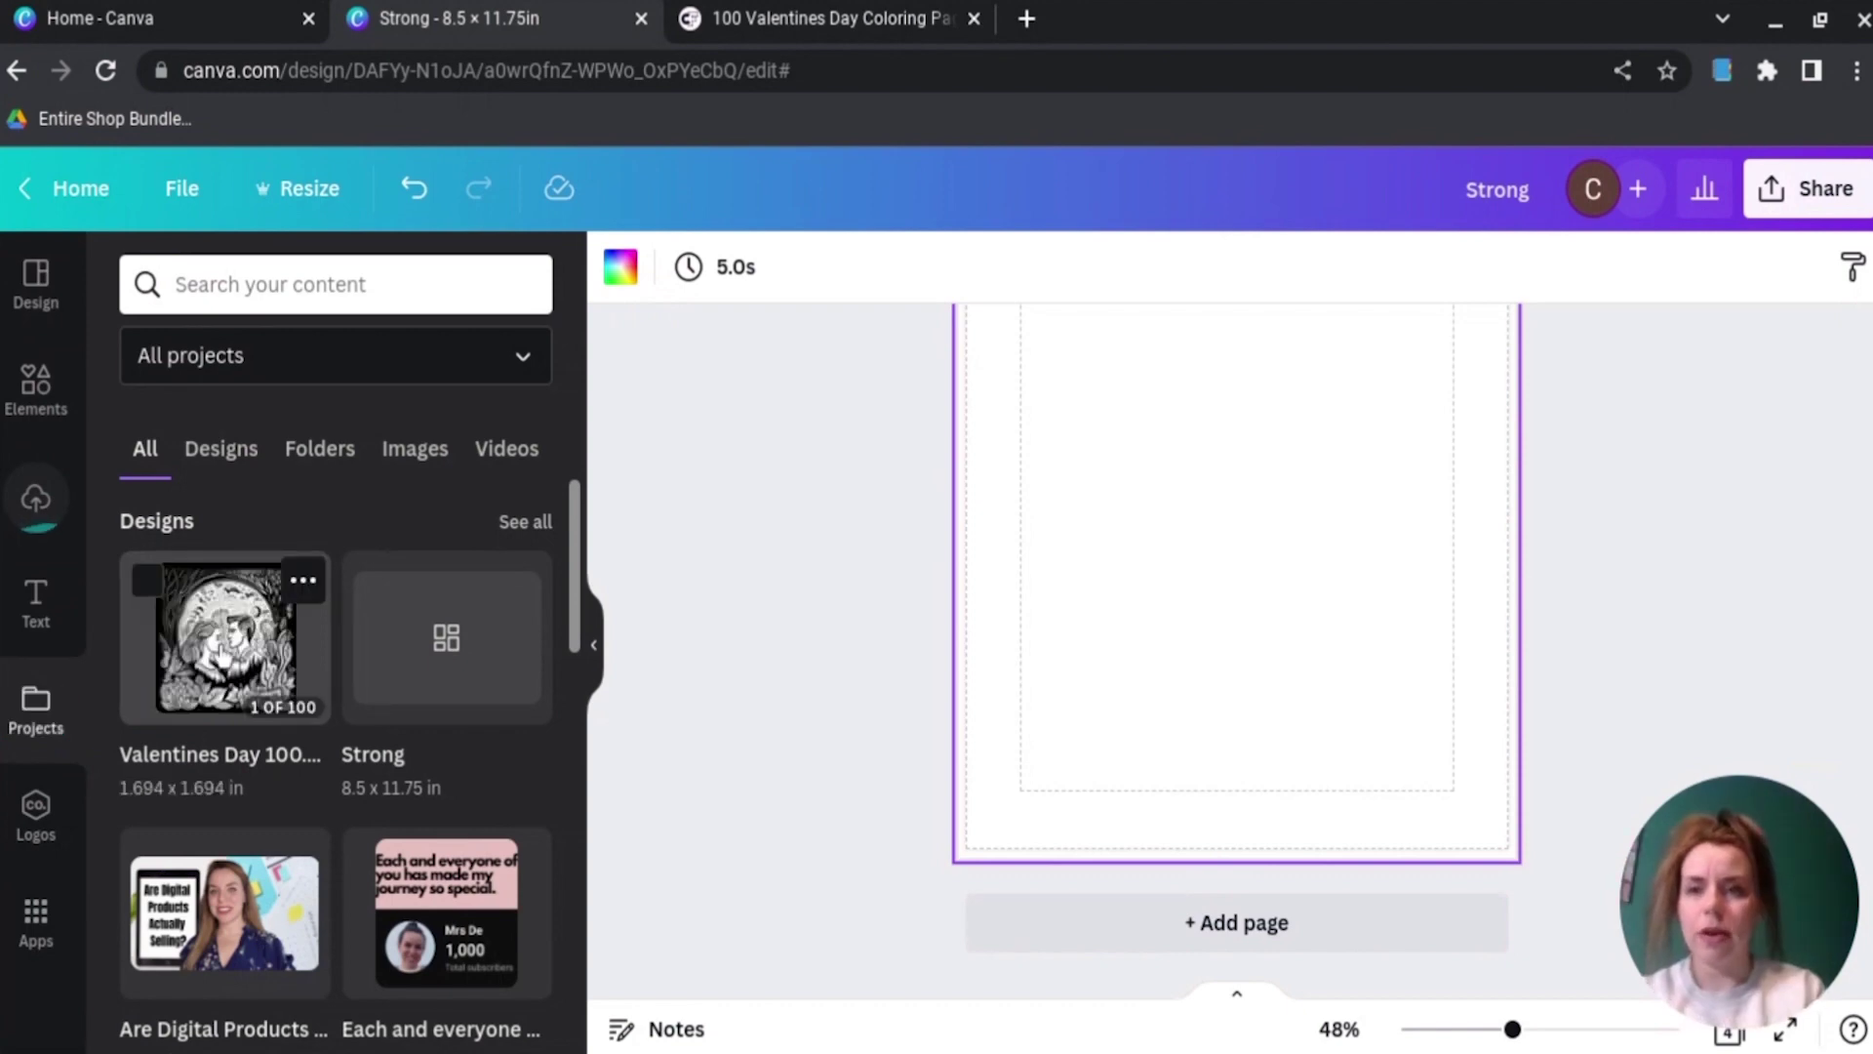
click(222, 656)
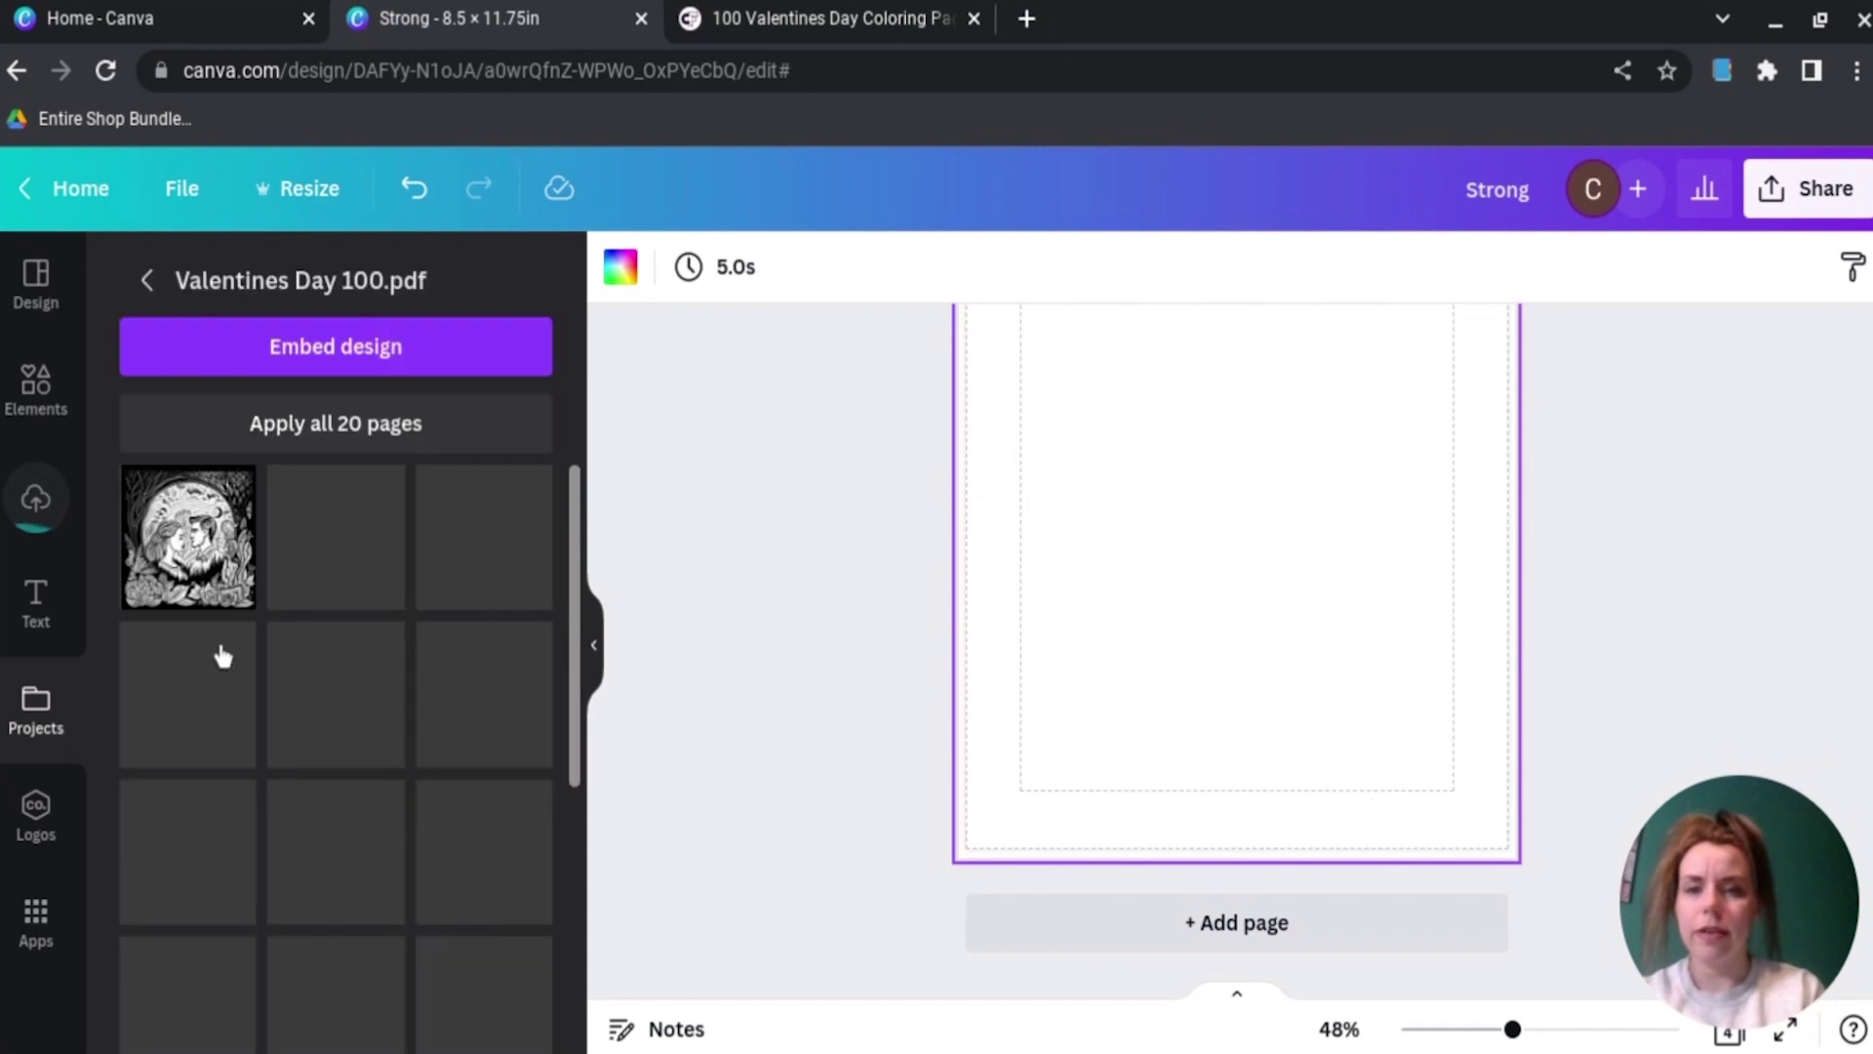
click(334, 425)
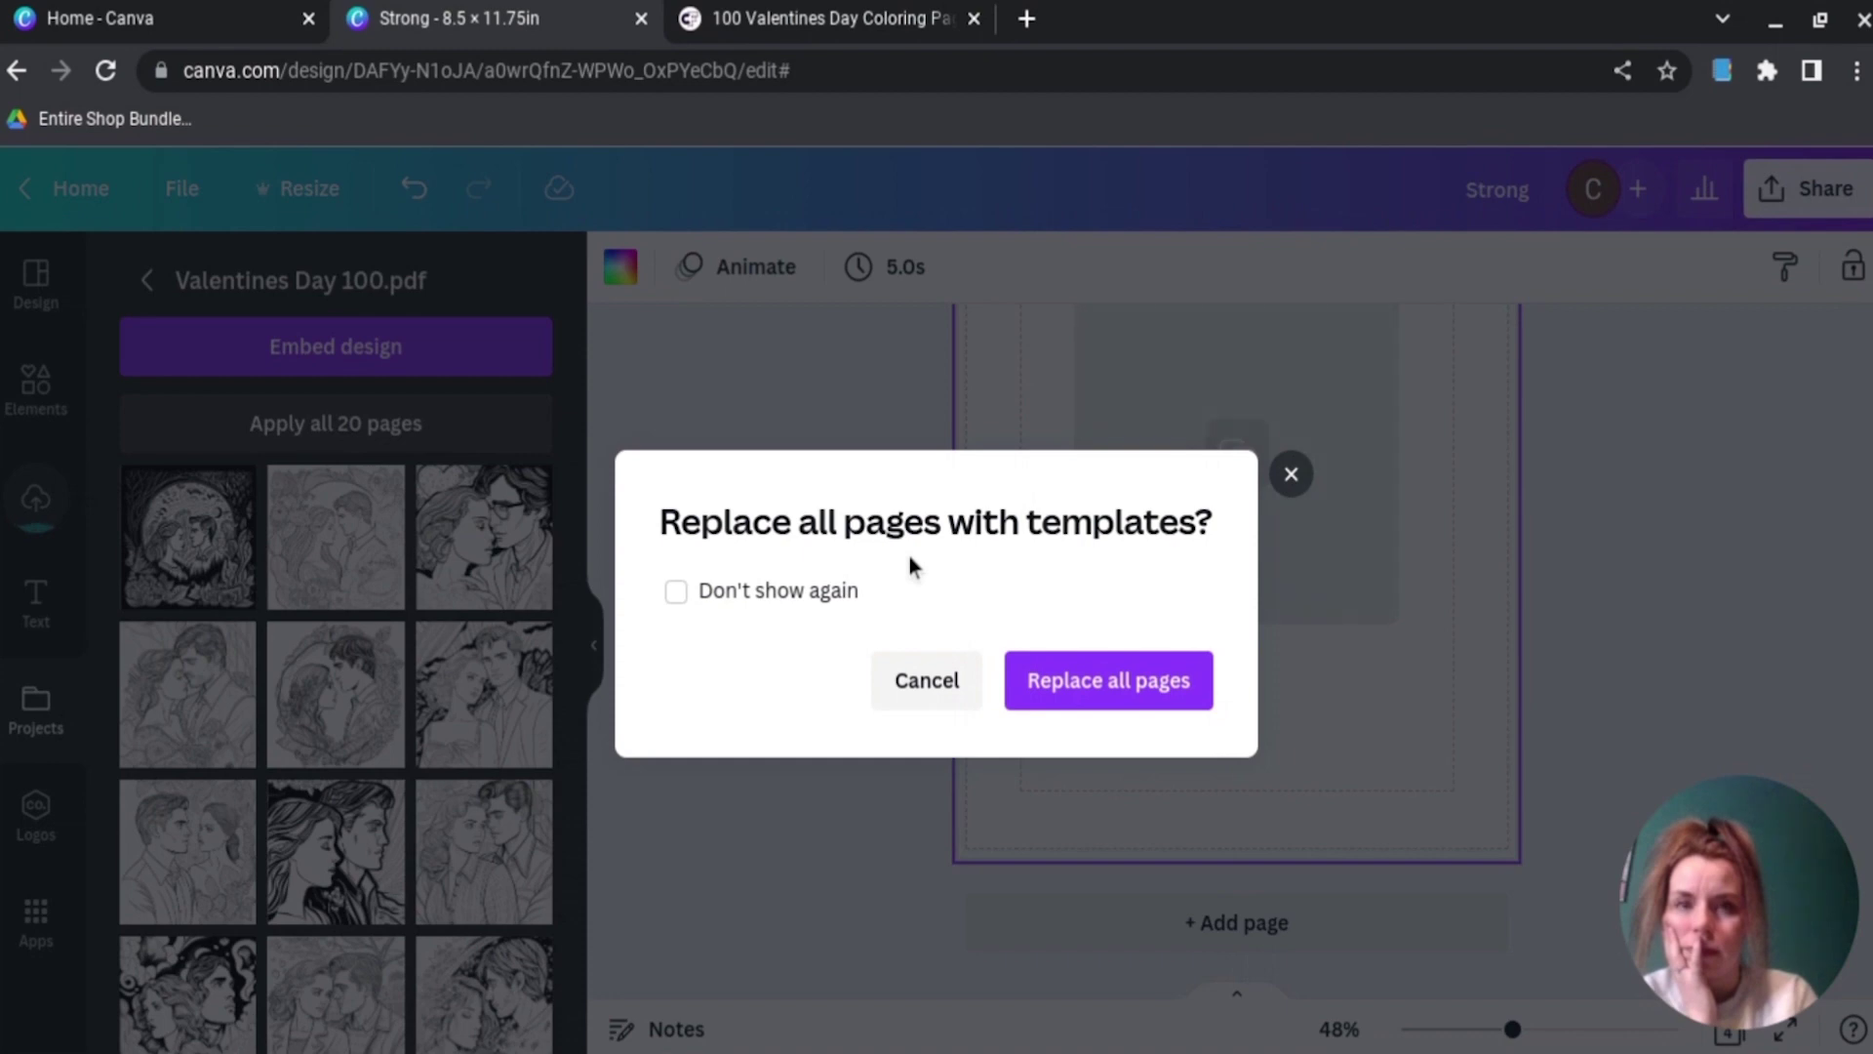
click(1070, 707)
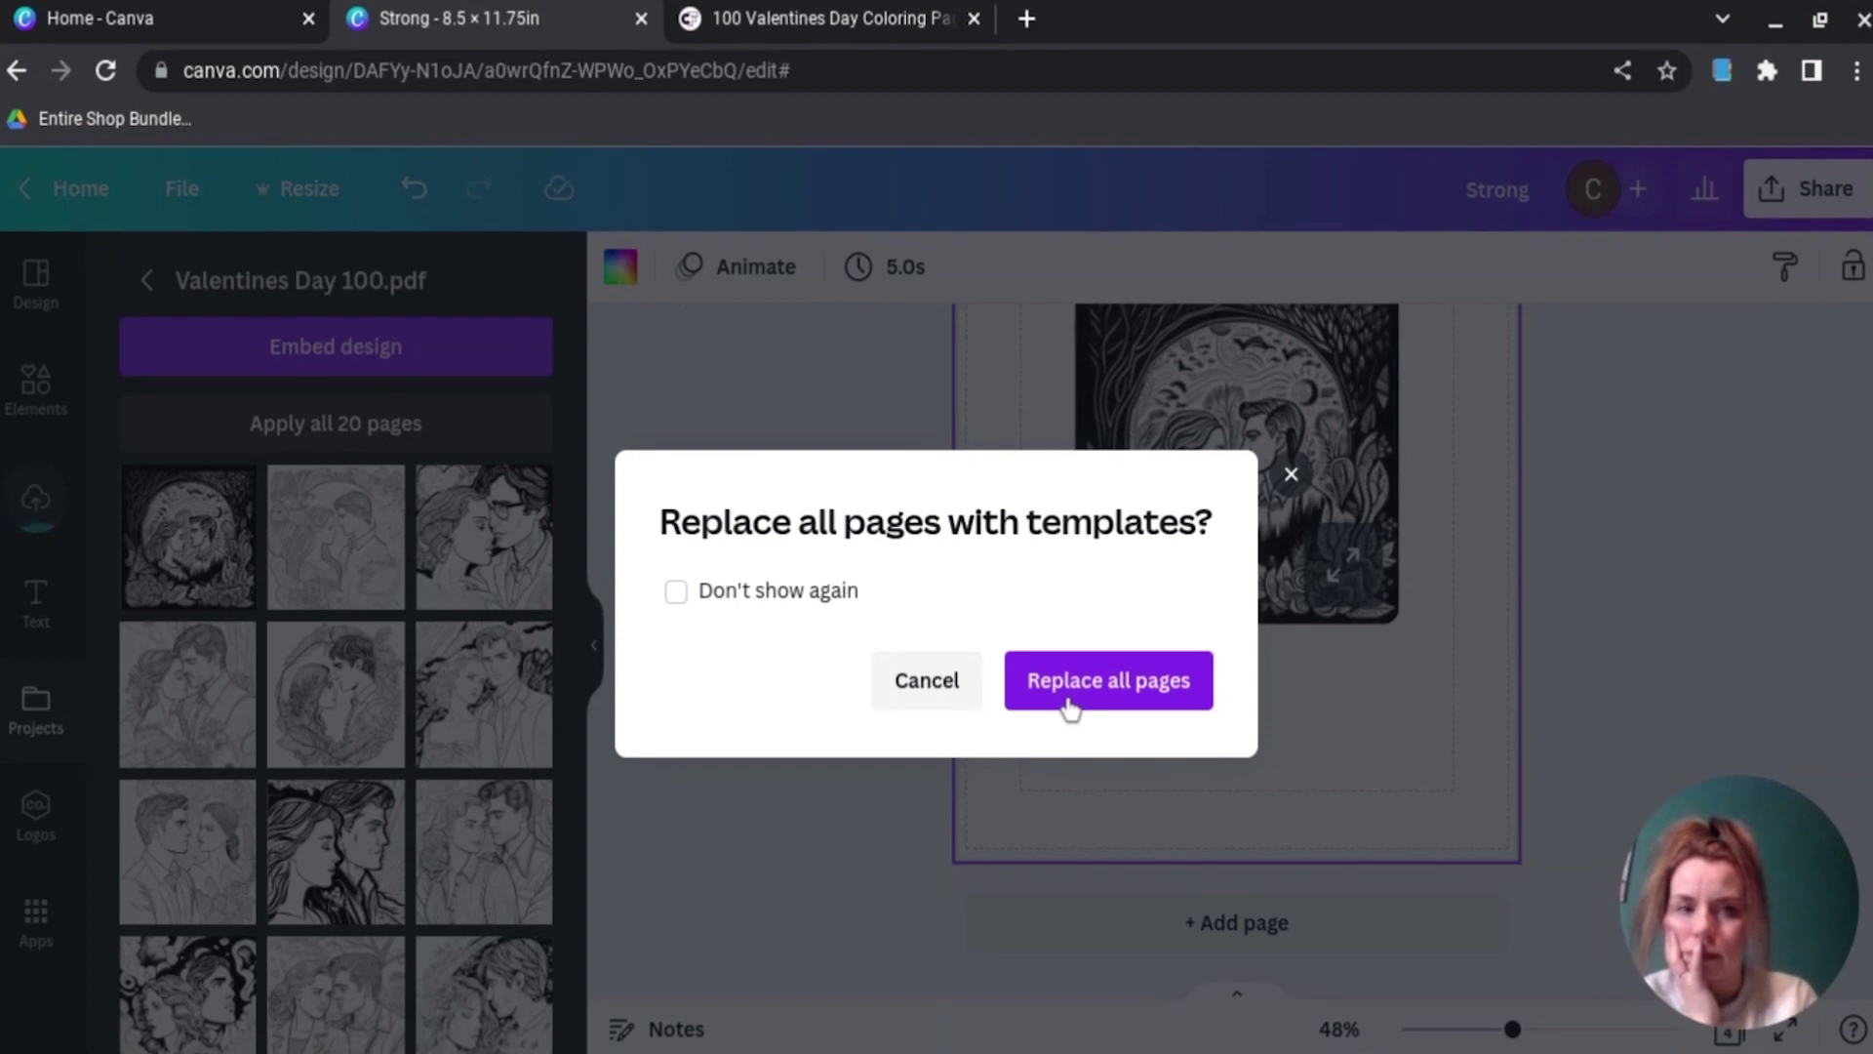
click(1070, 709)
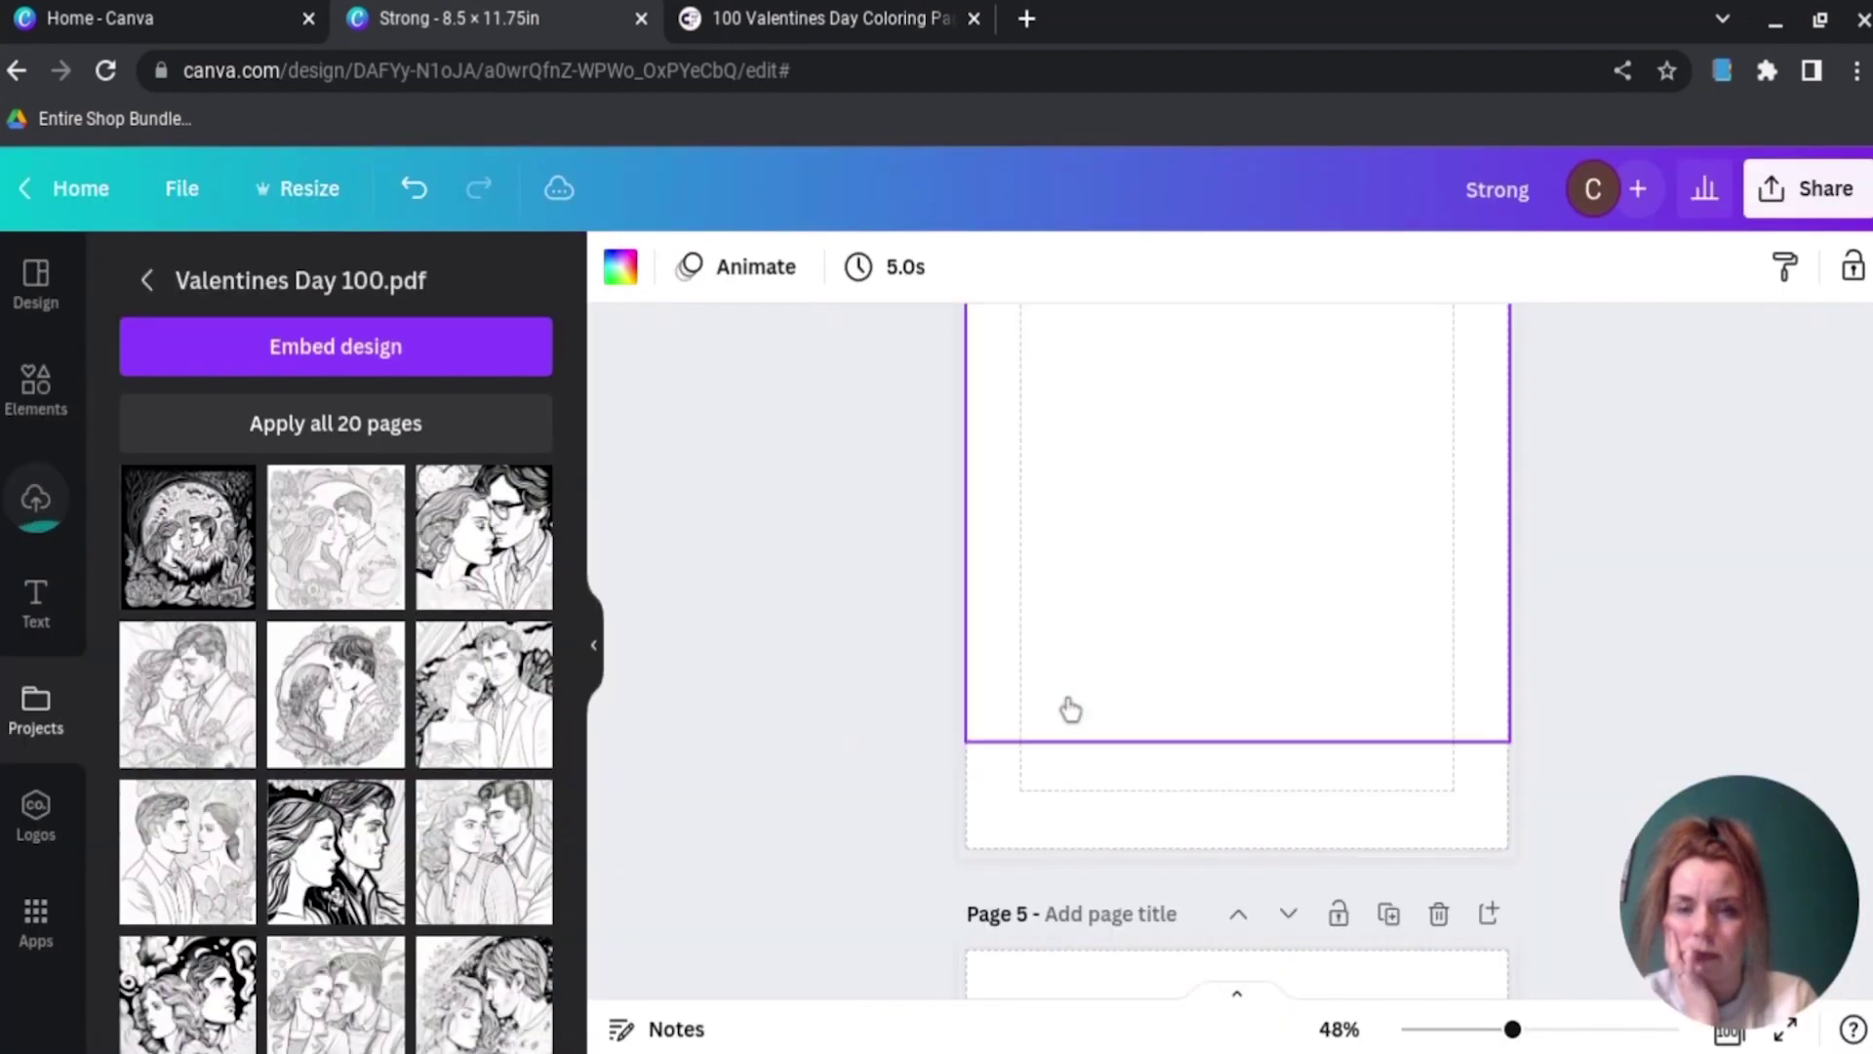
Step: Check the imported pages and create a resized copy of the design at 8.5 × 8.5 in
scroll(613, 810, up, 10)
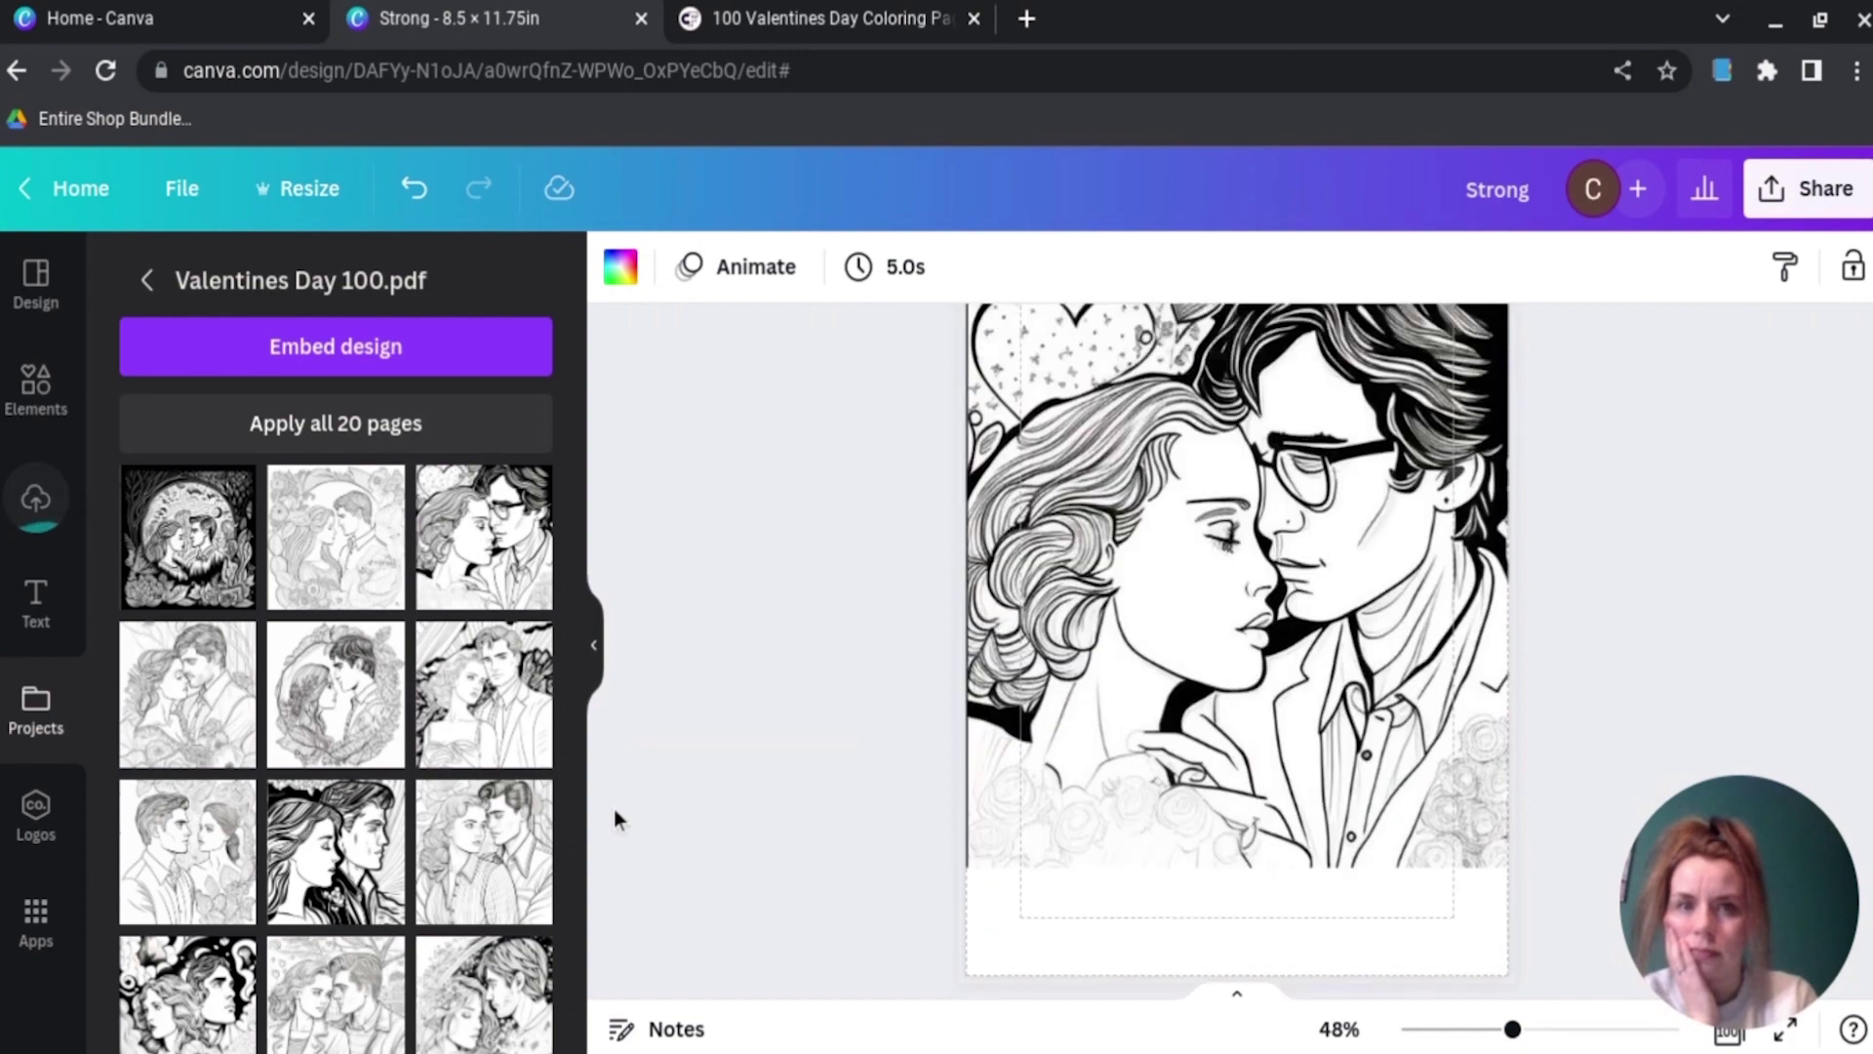
scroll(613, 809, up, 8)
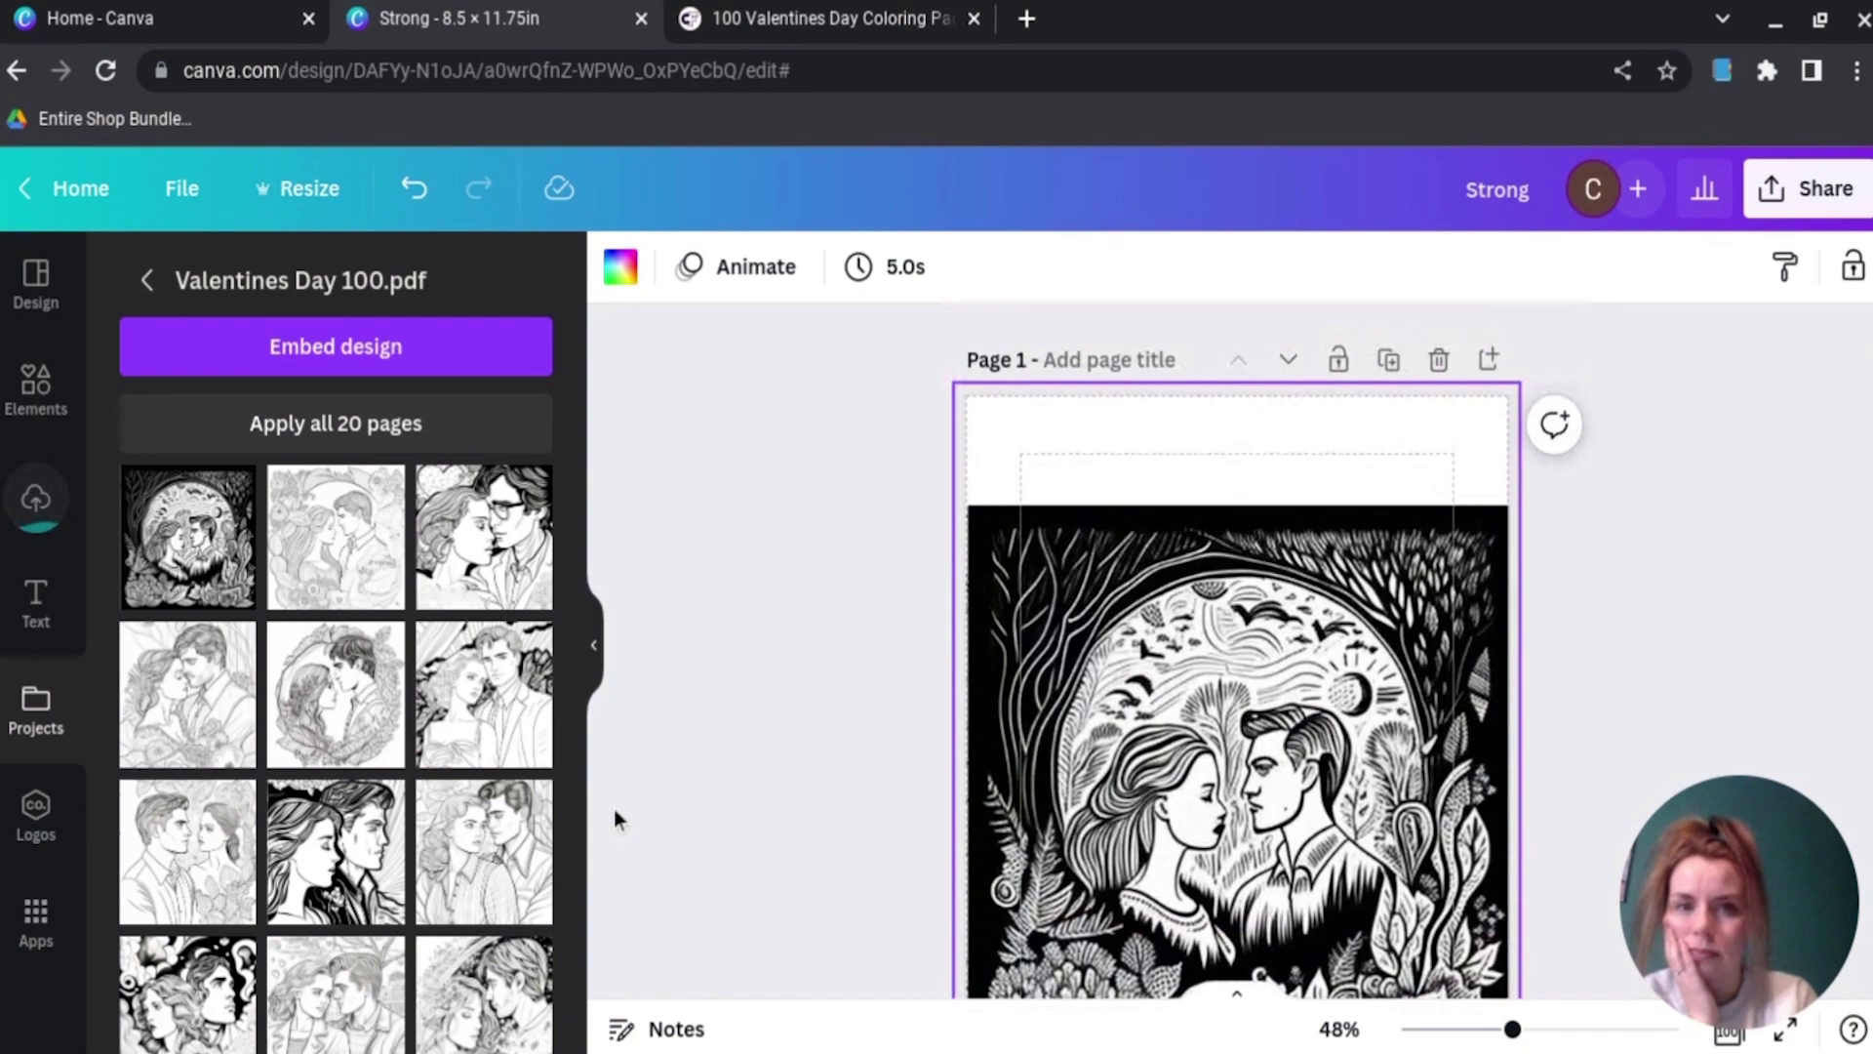
scroll(613, 810, down, 7)
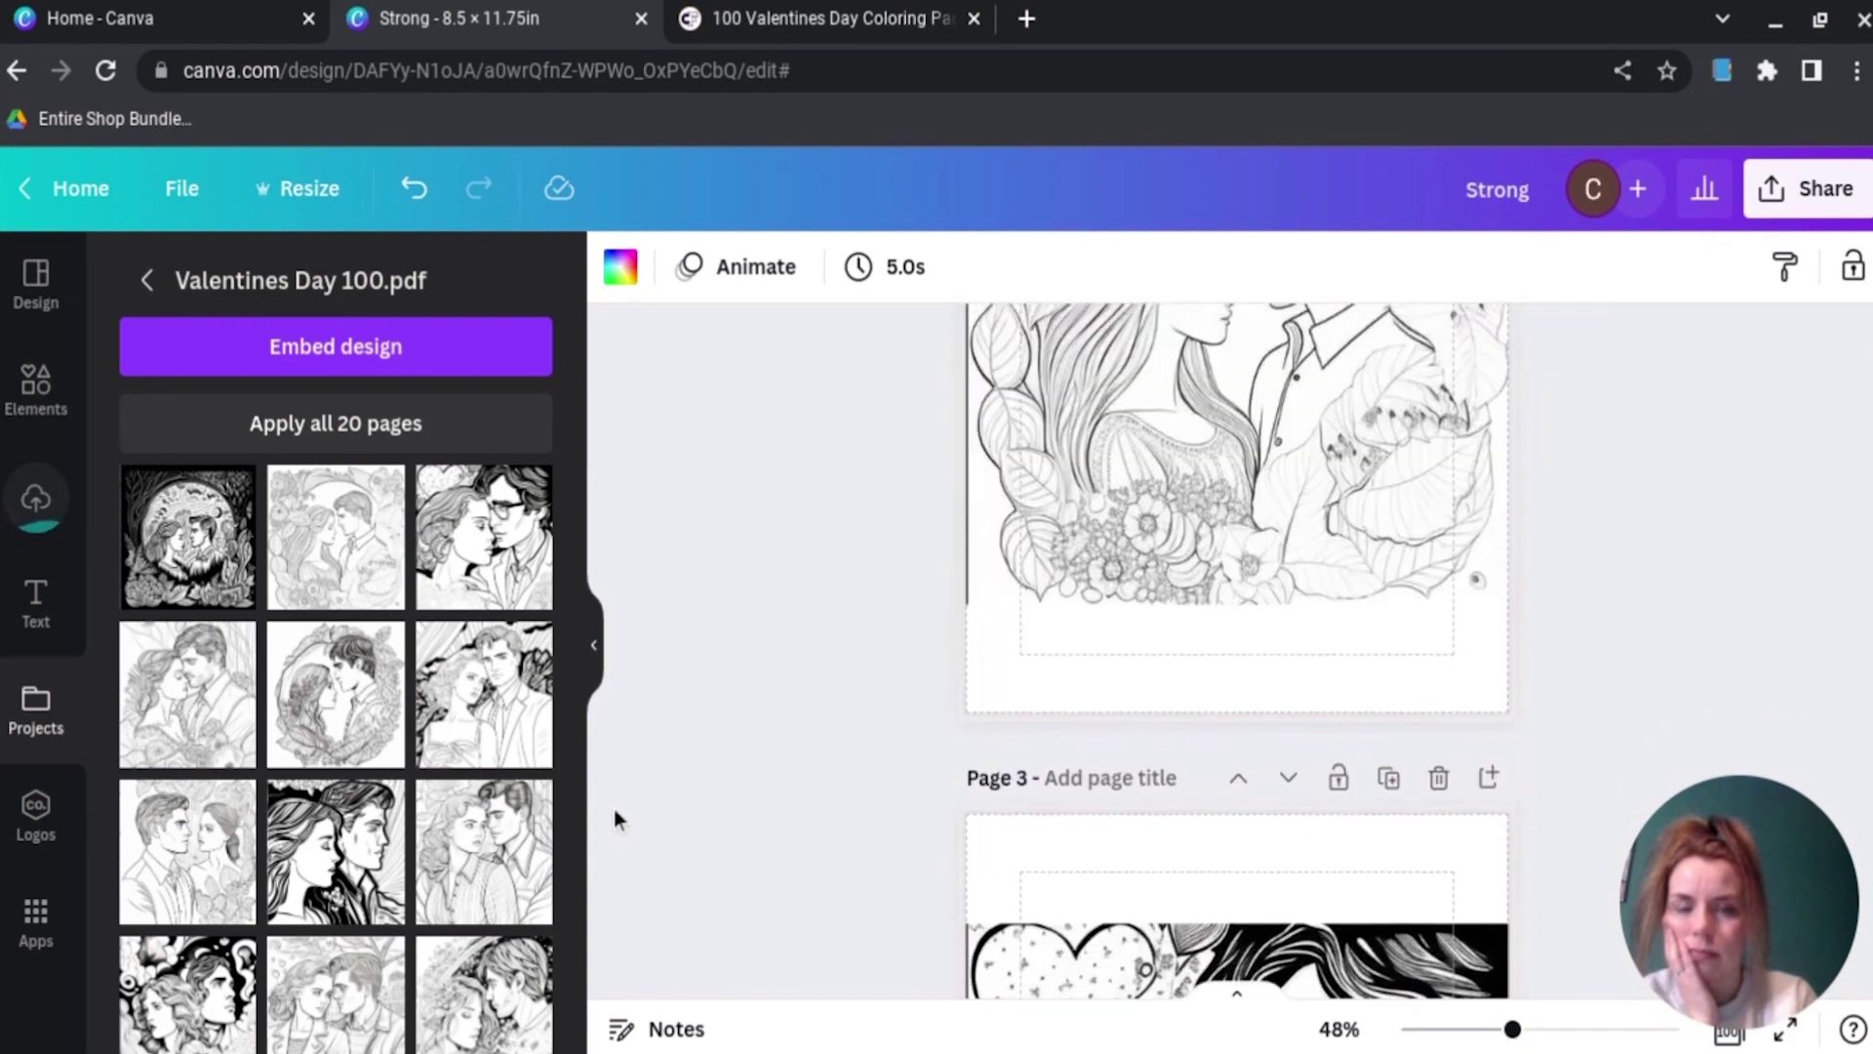
scroll(613, 810, up, 8)
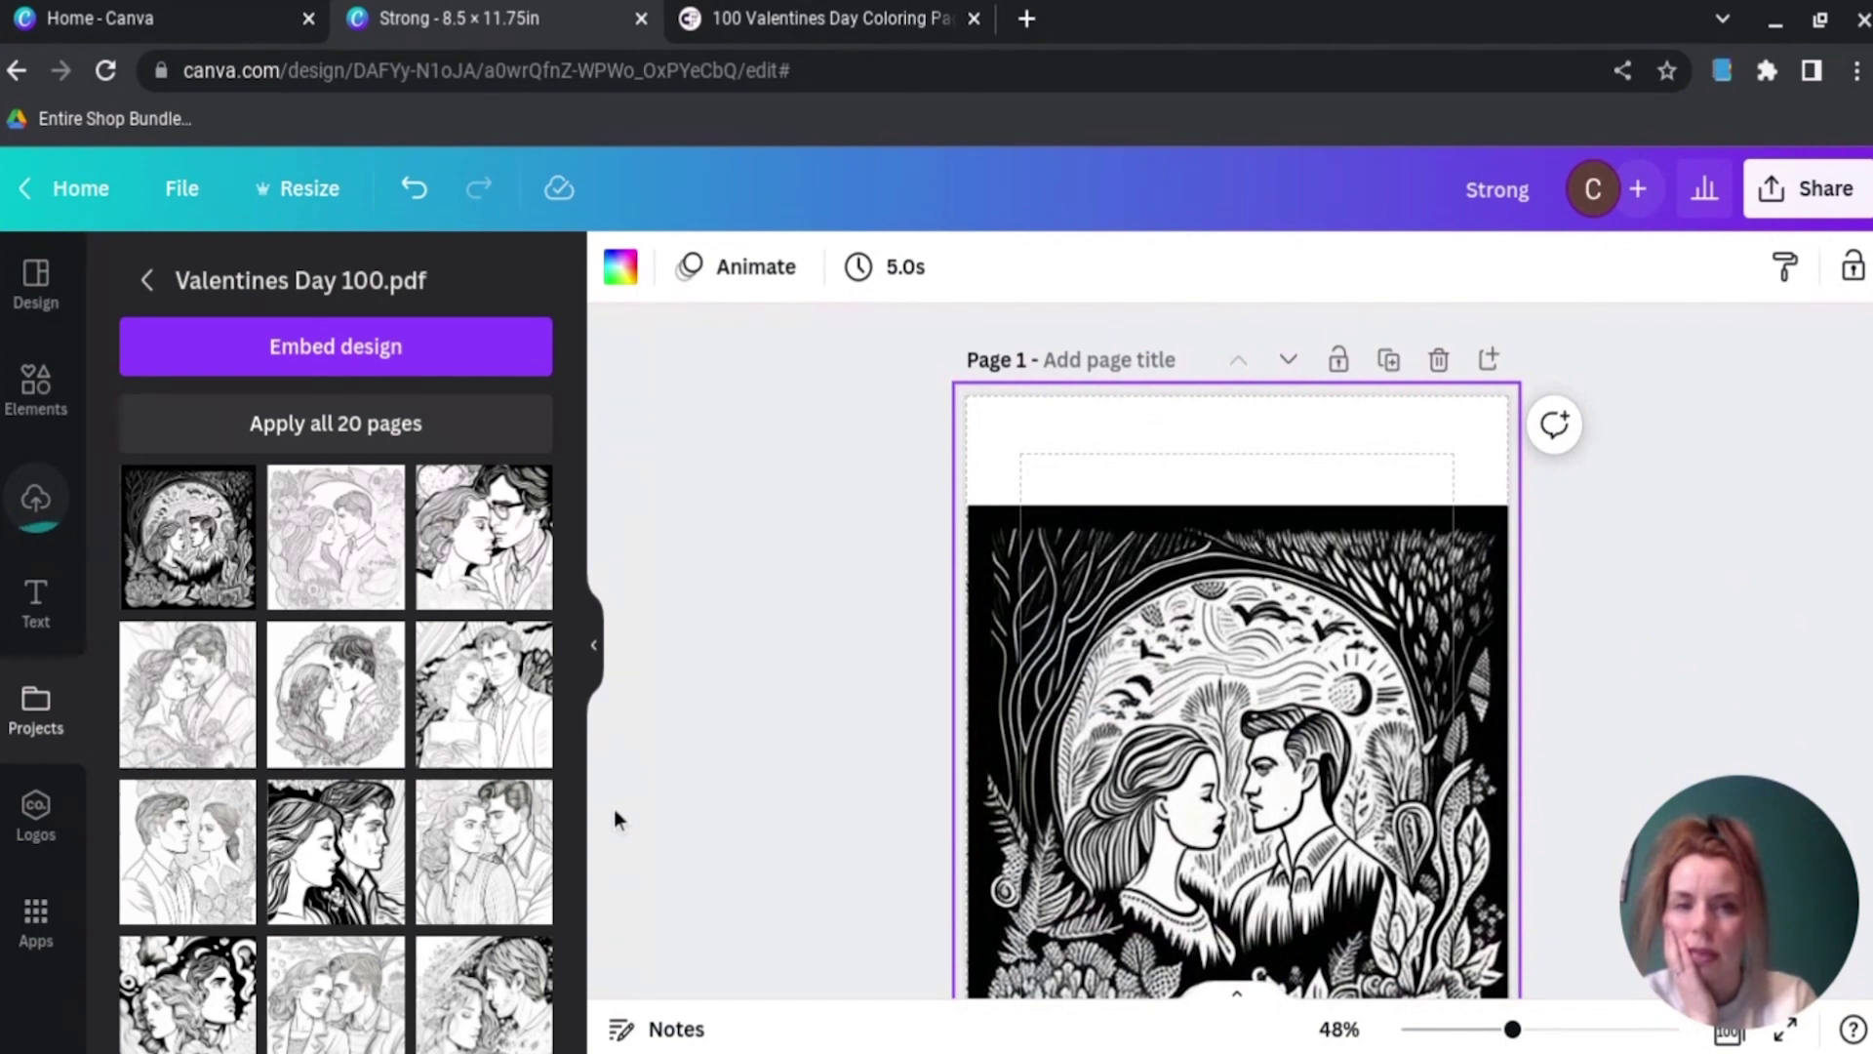
click(313, 200)
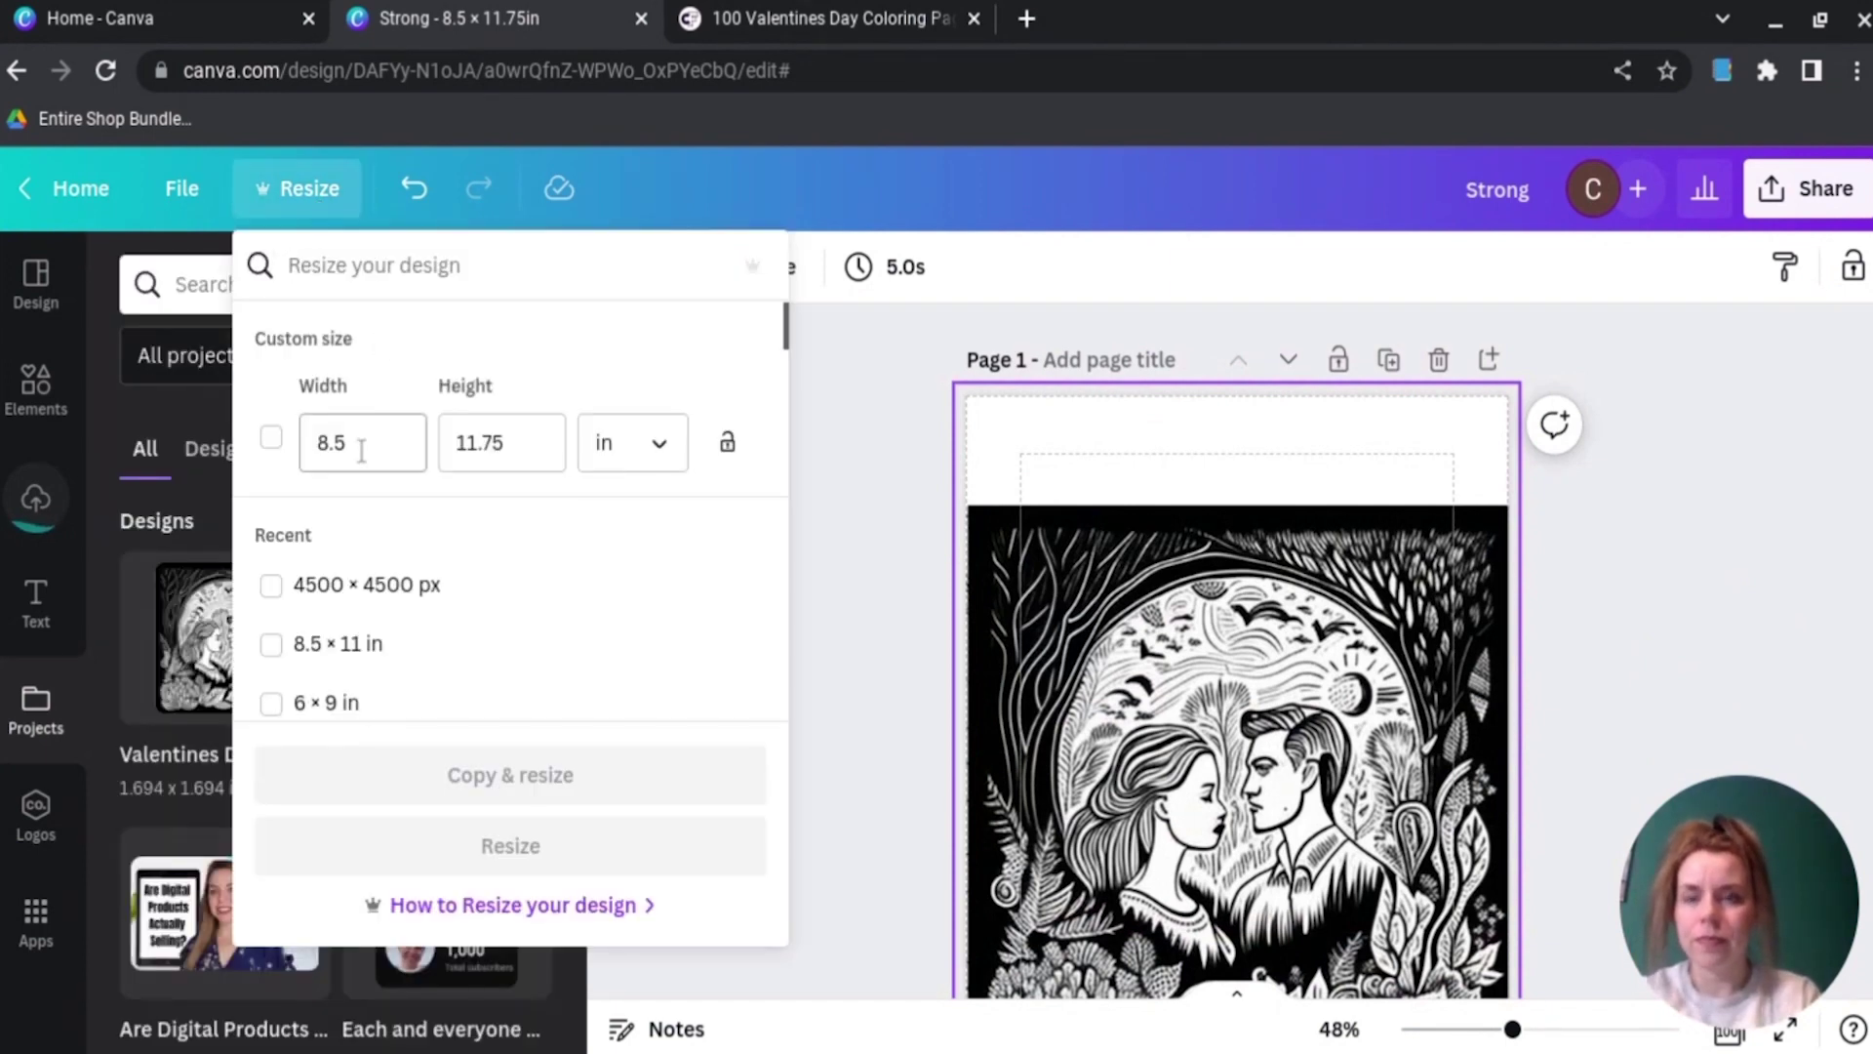
click(533, 438)
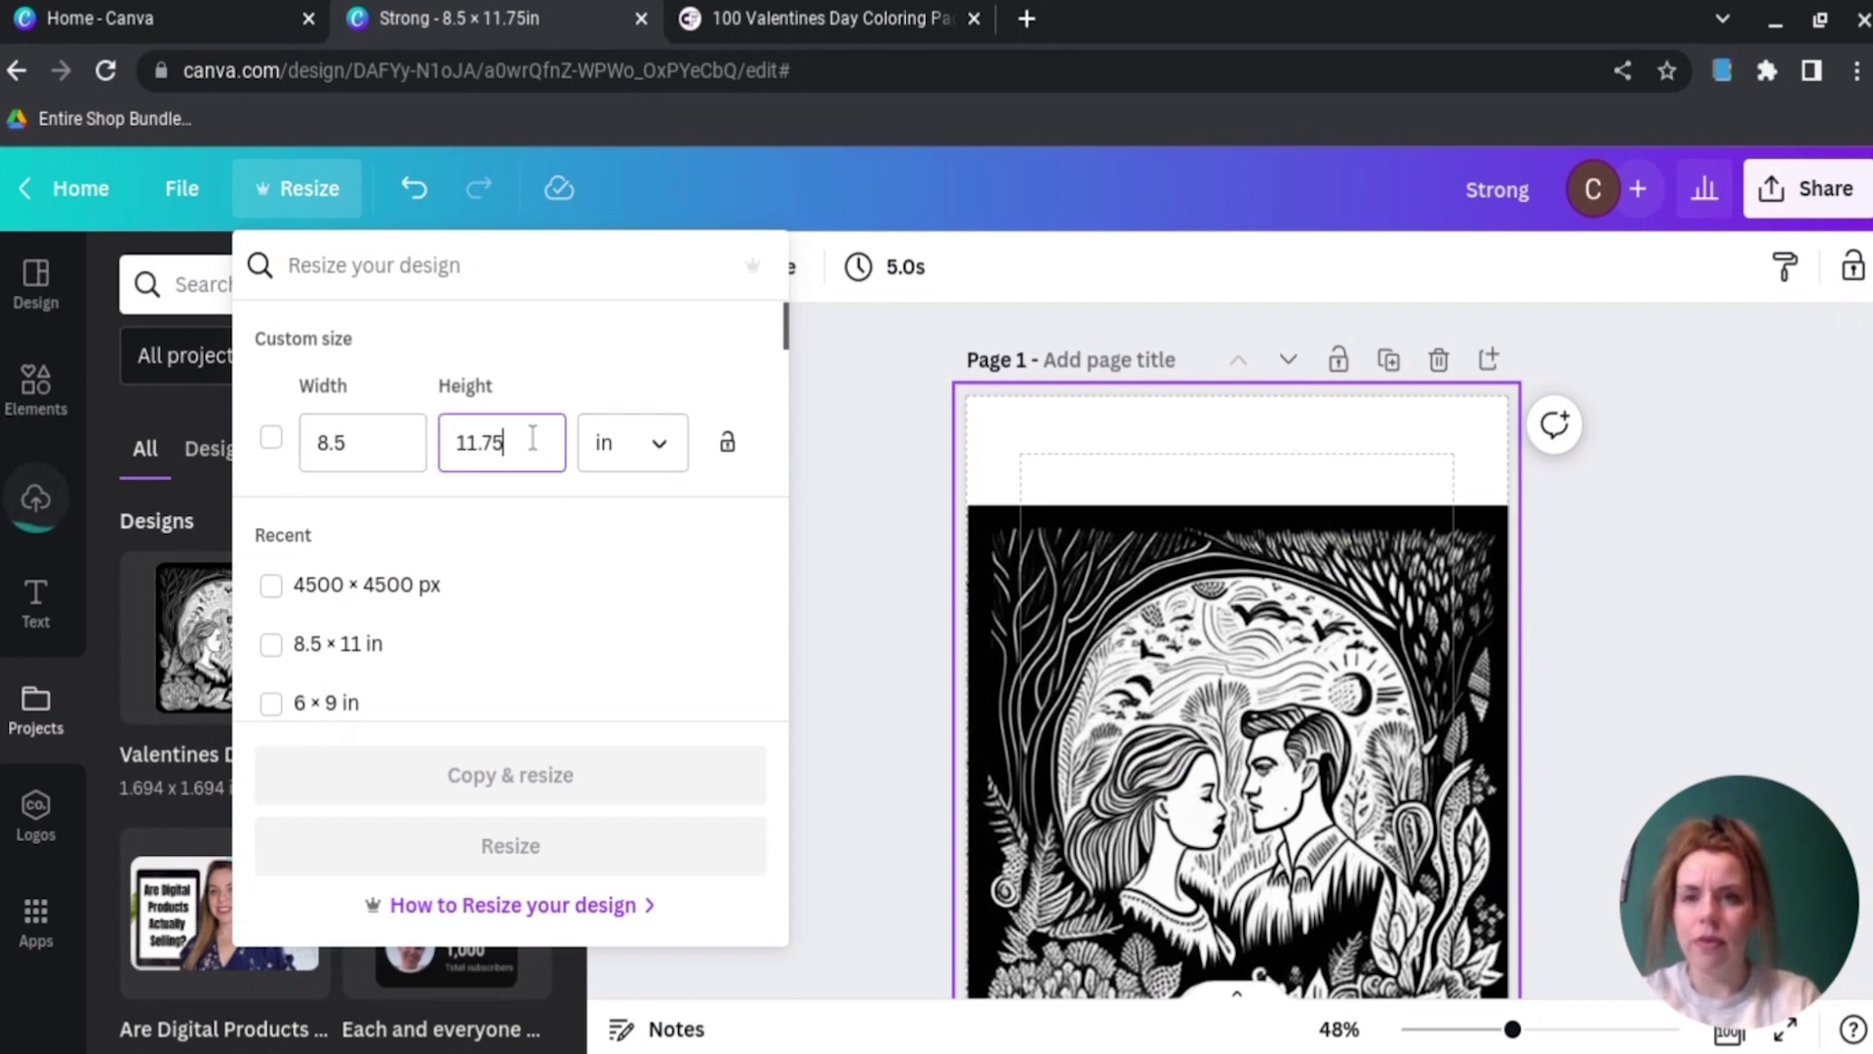
drag(501, 439, 439, 444)
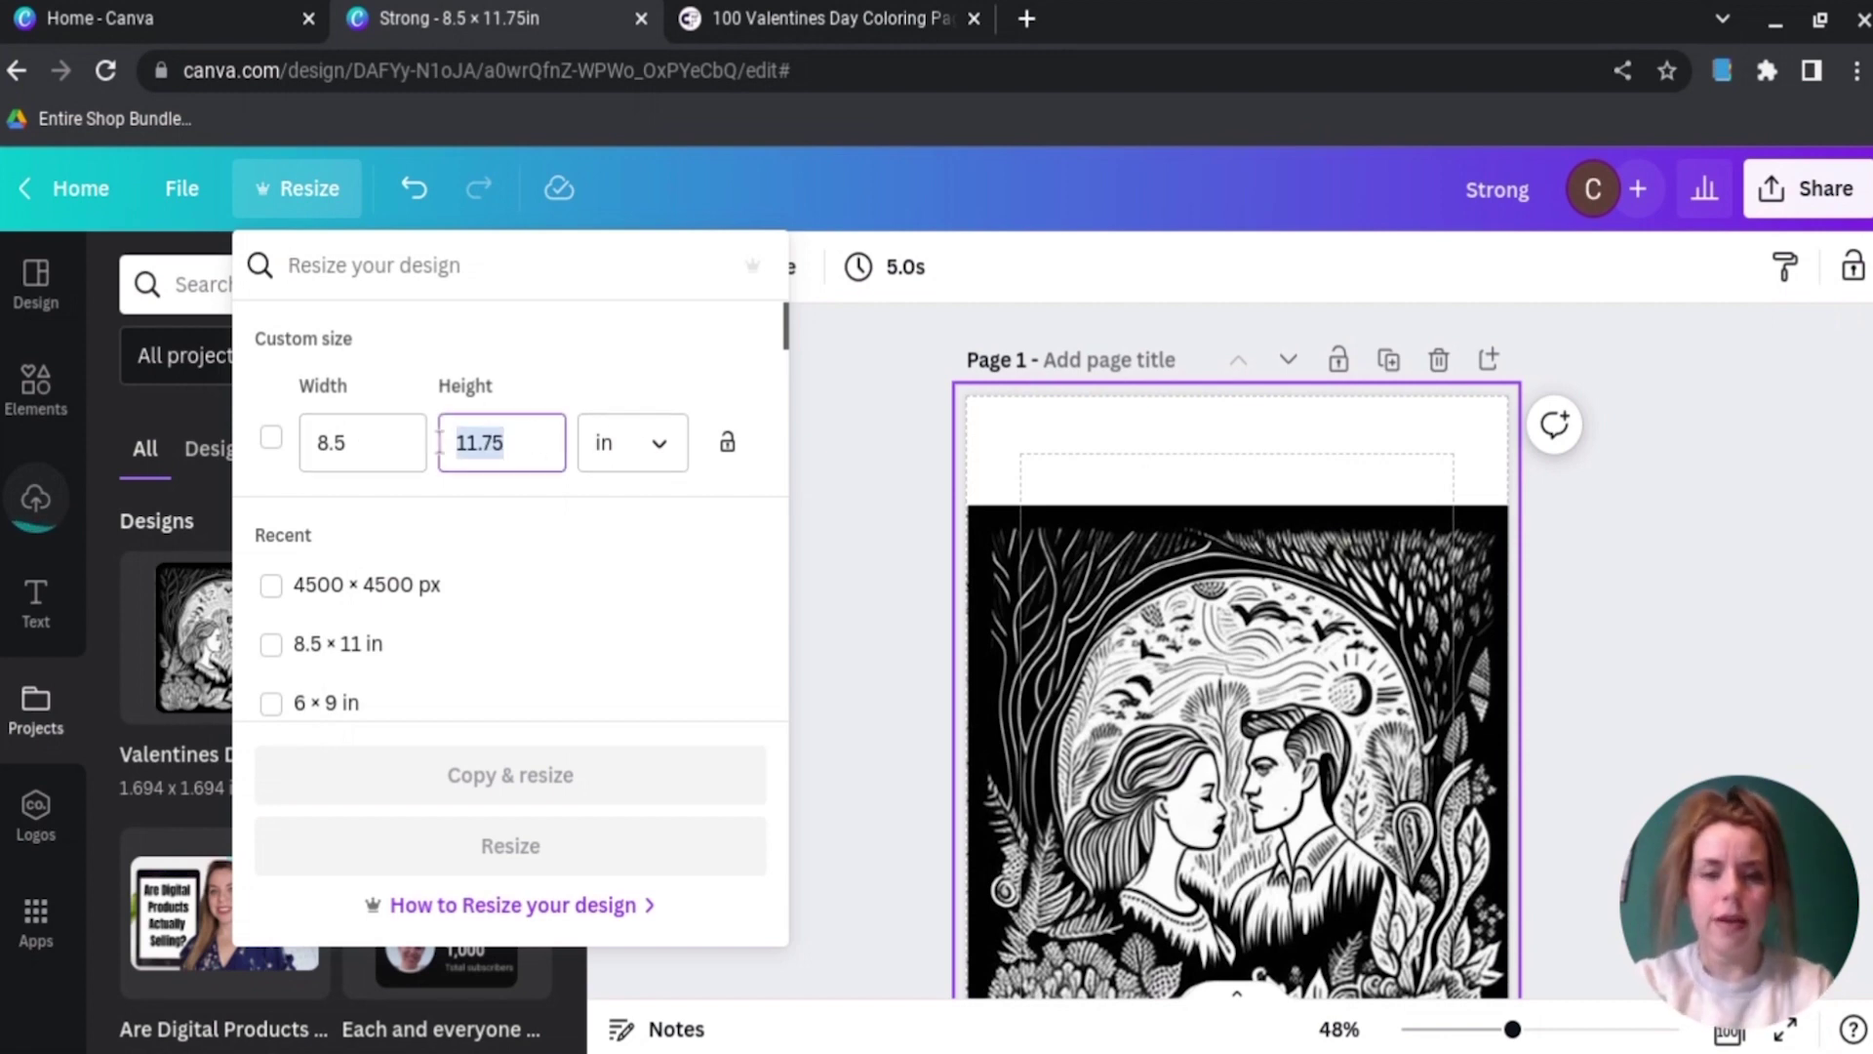
text(8.5)
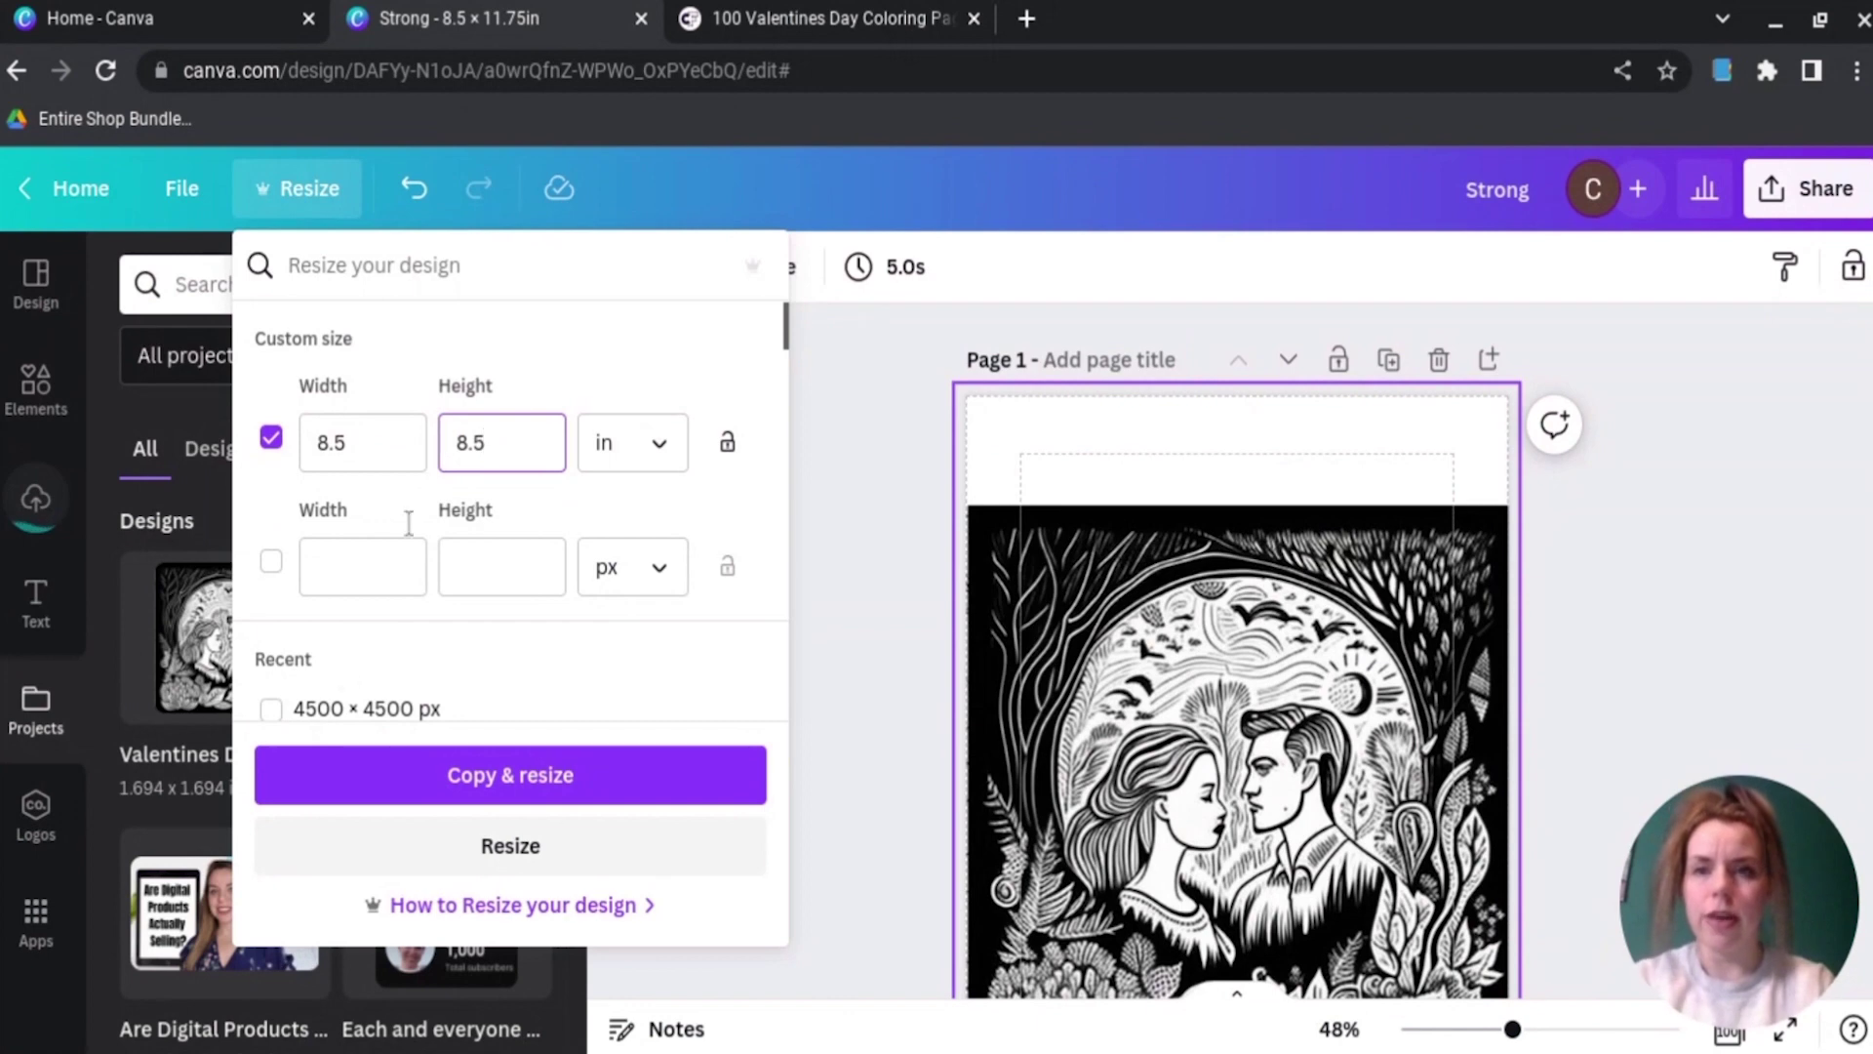
click(459, 778)
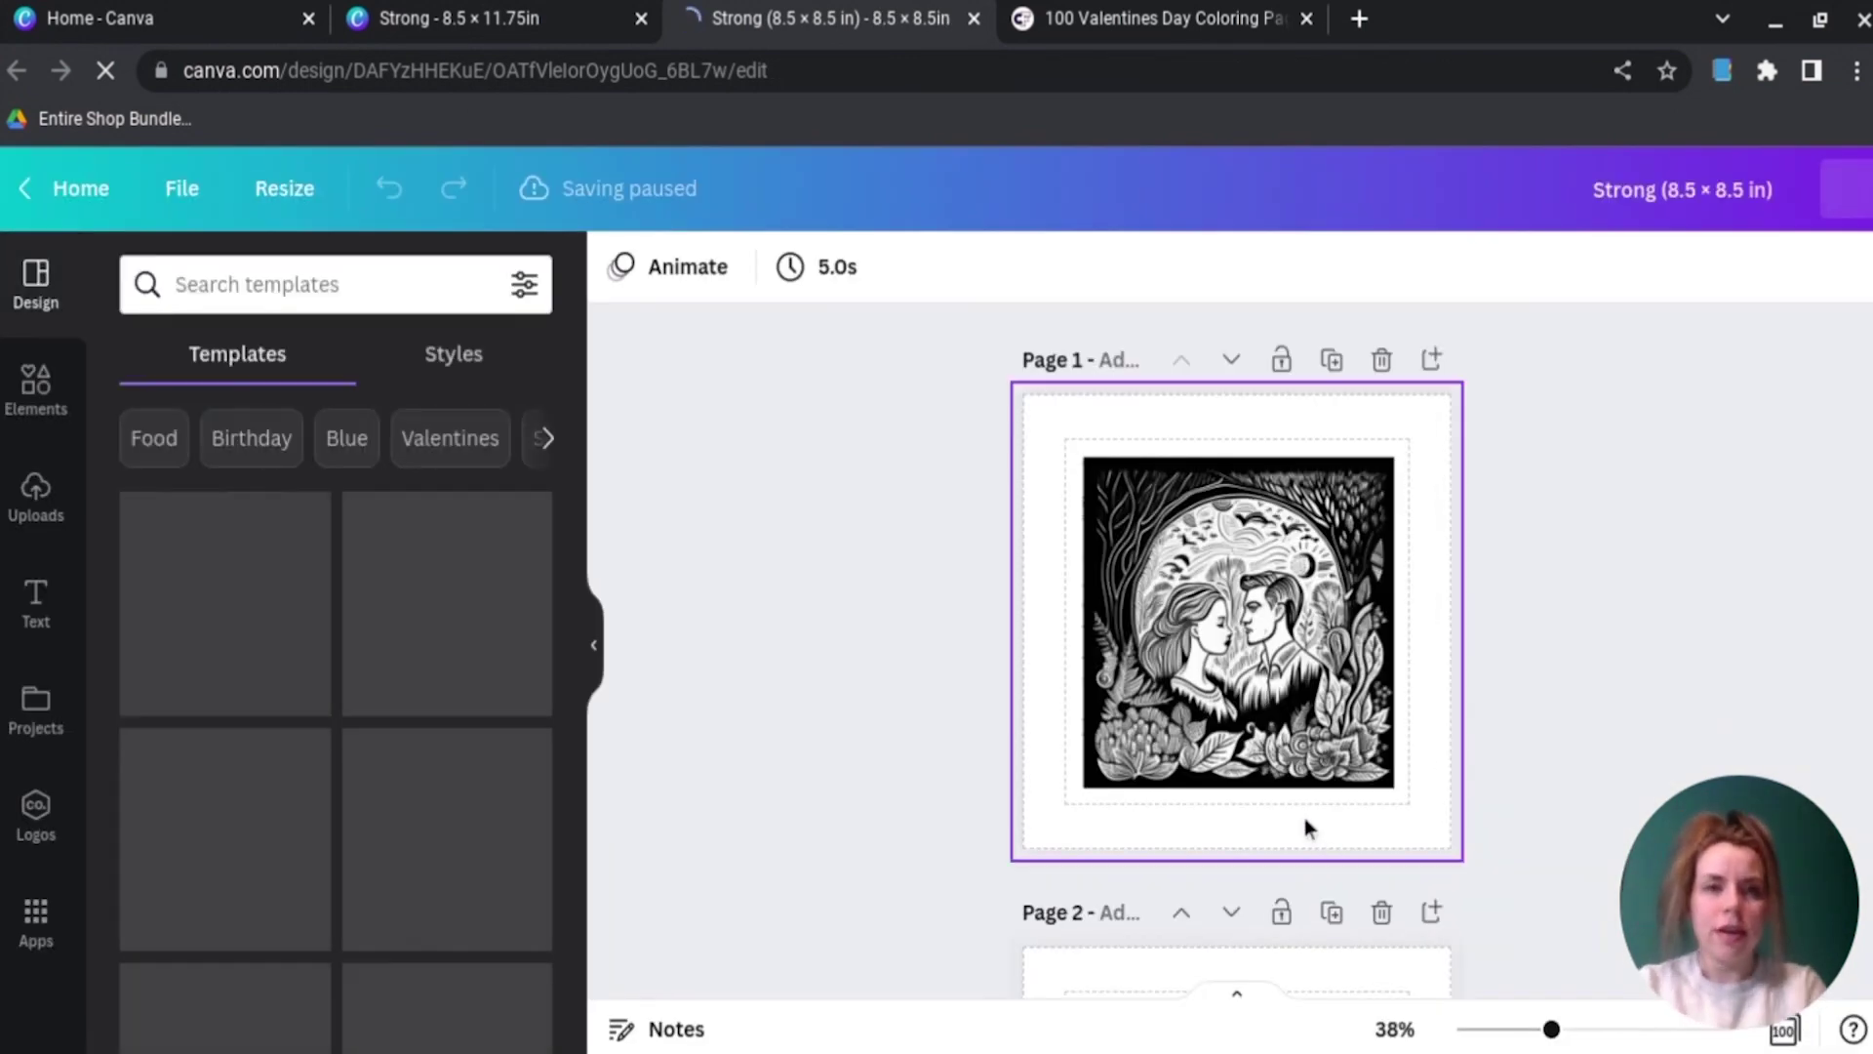
Step: Enlarge the moonlit couple drawing on page 1 until it fills the margin guides
click(1182, 595)
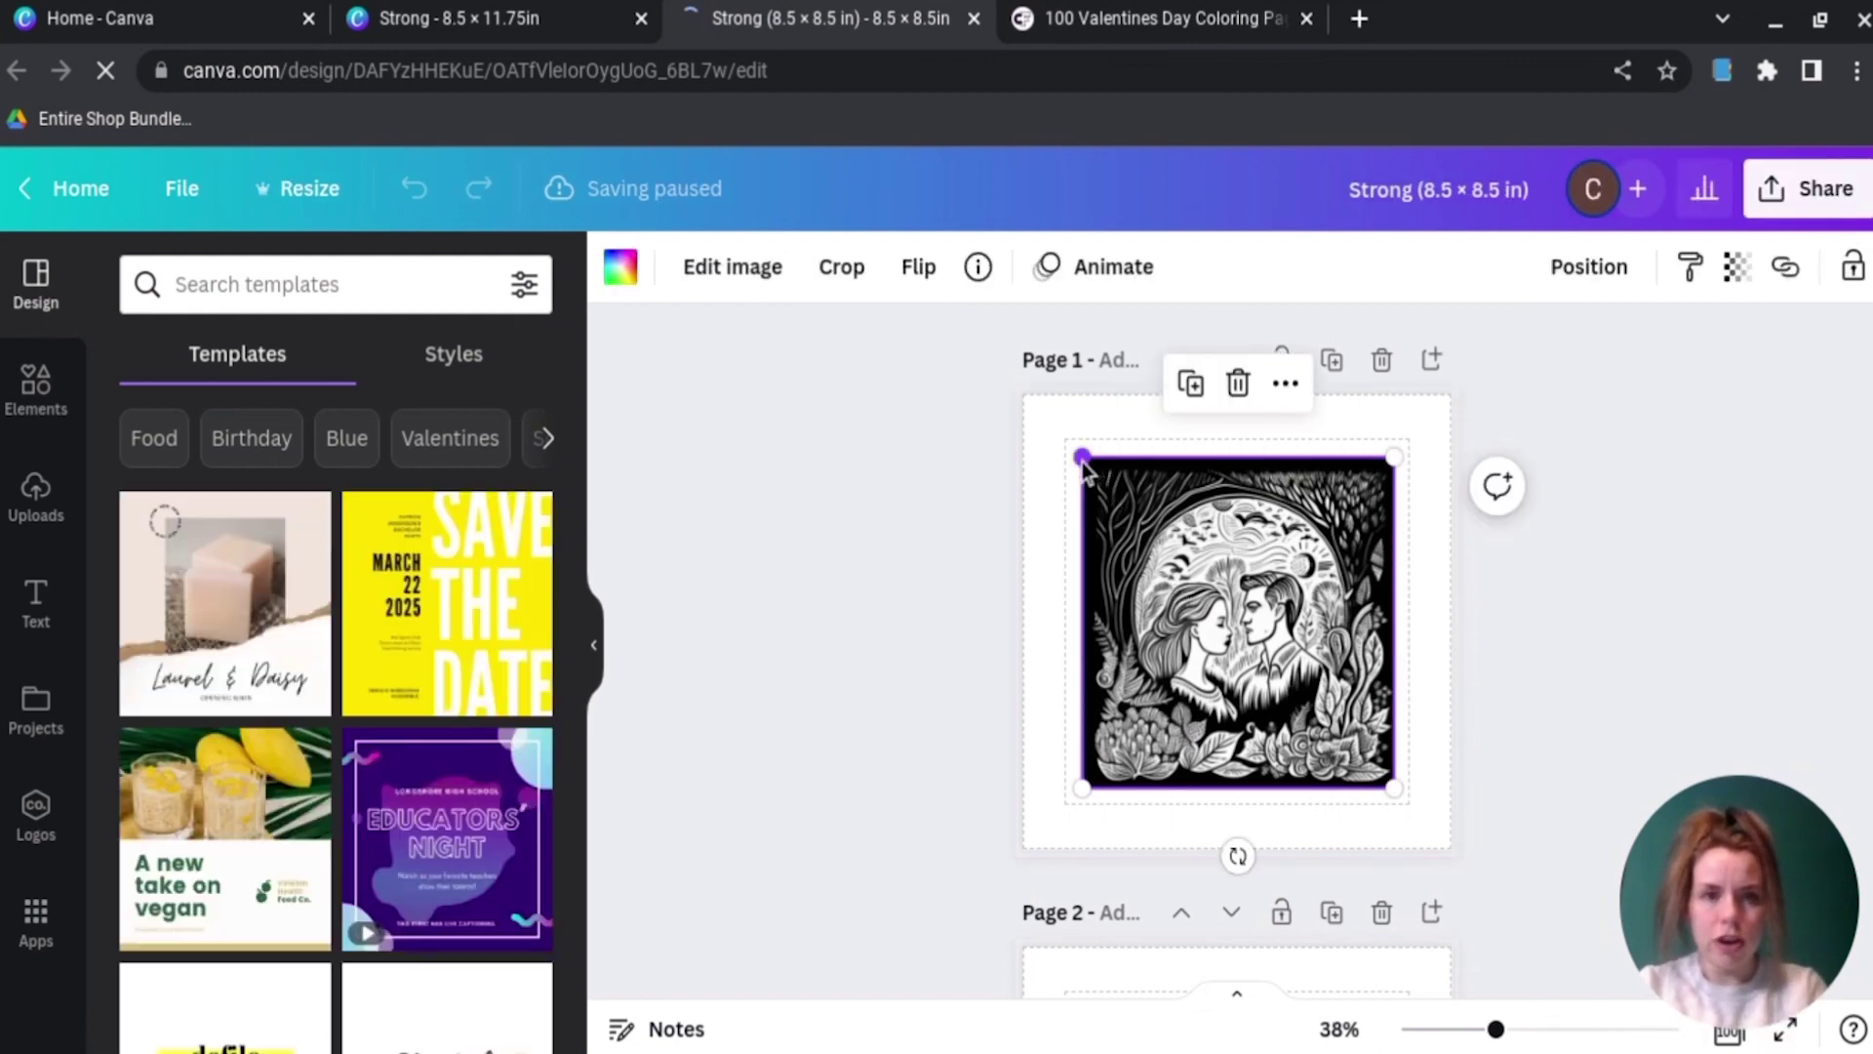
drag(1083, 458, 1065, 439)
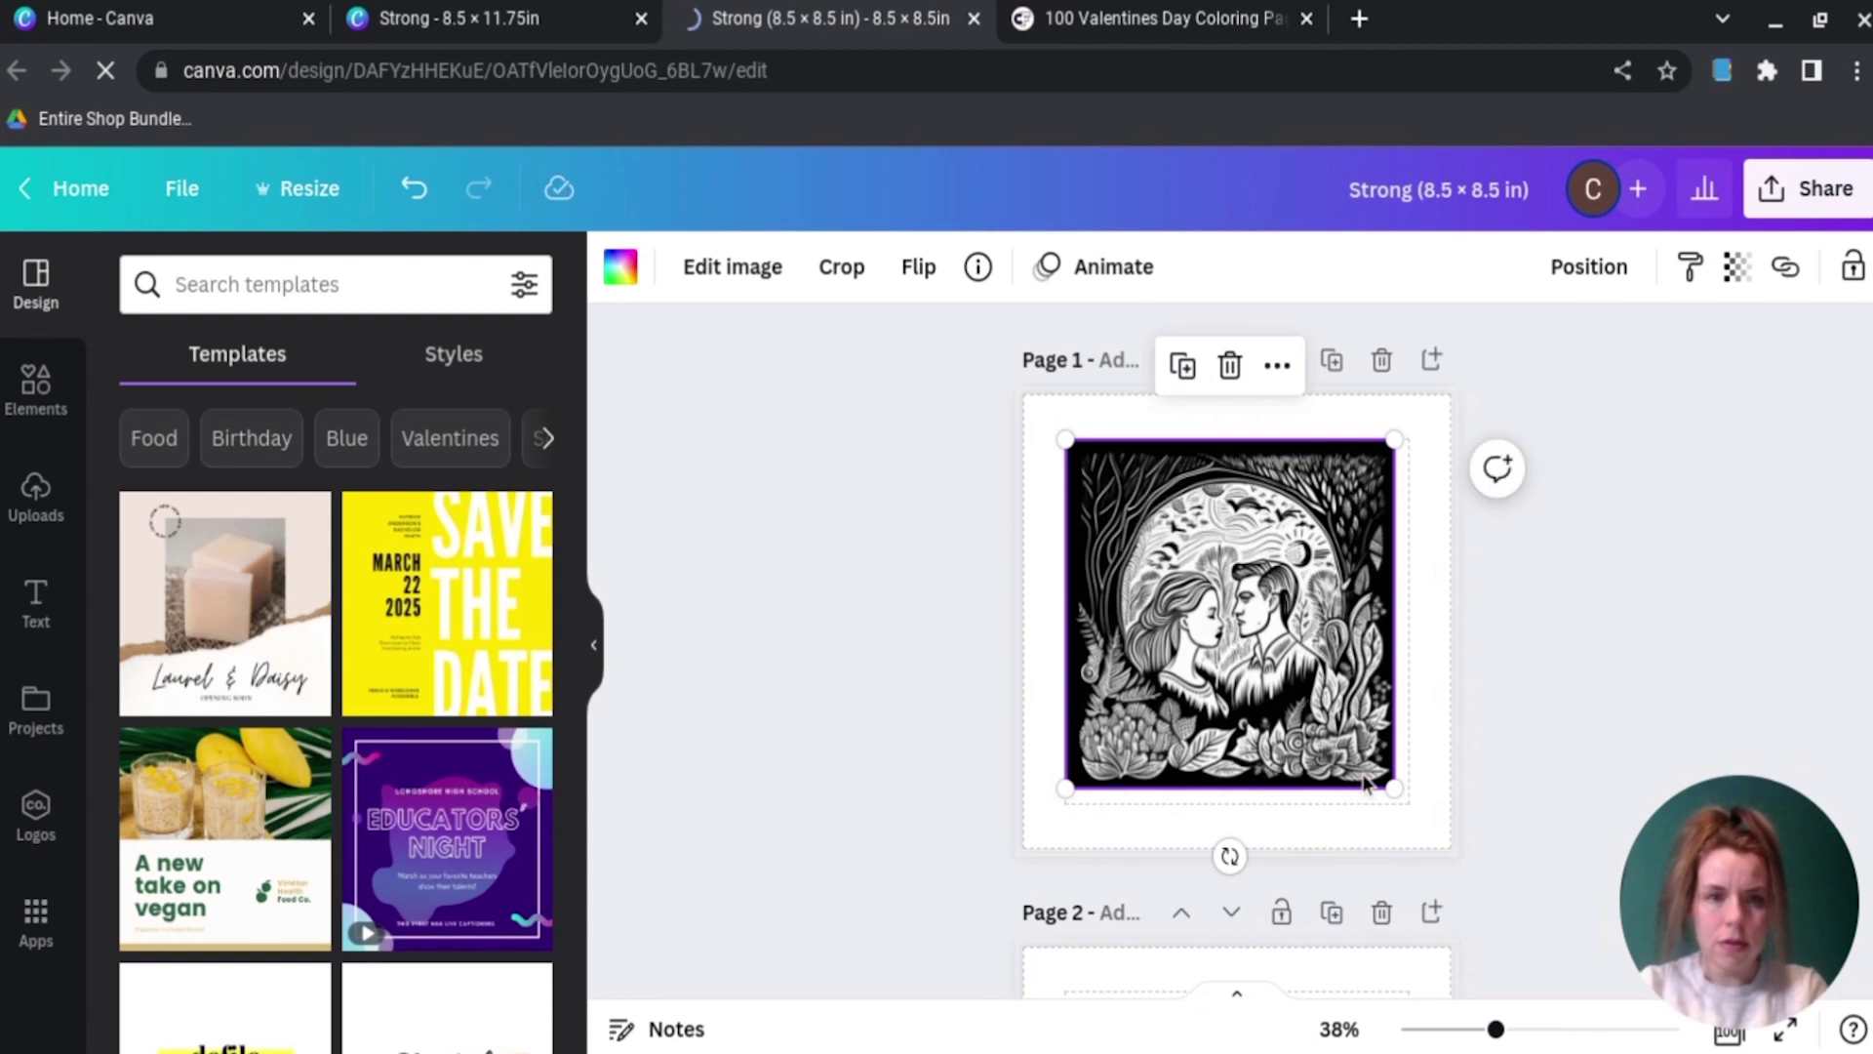
drag(1390, 791, 1410, 805)
click(1544, 789)
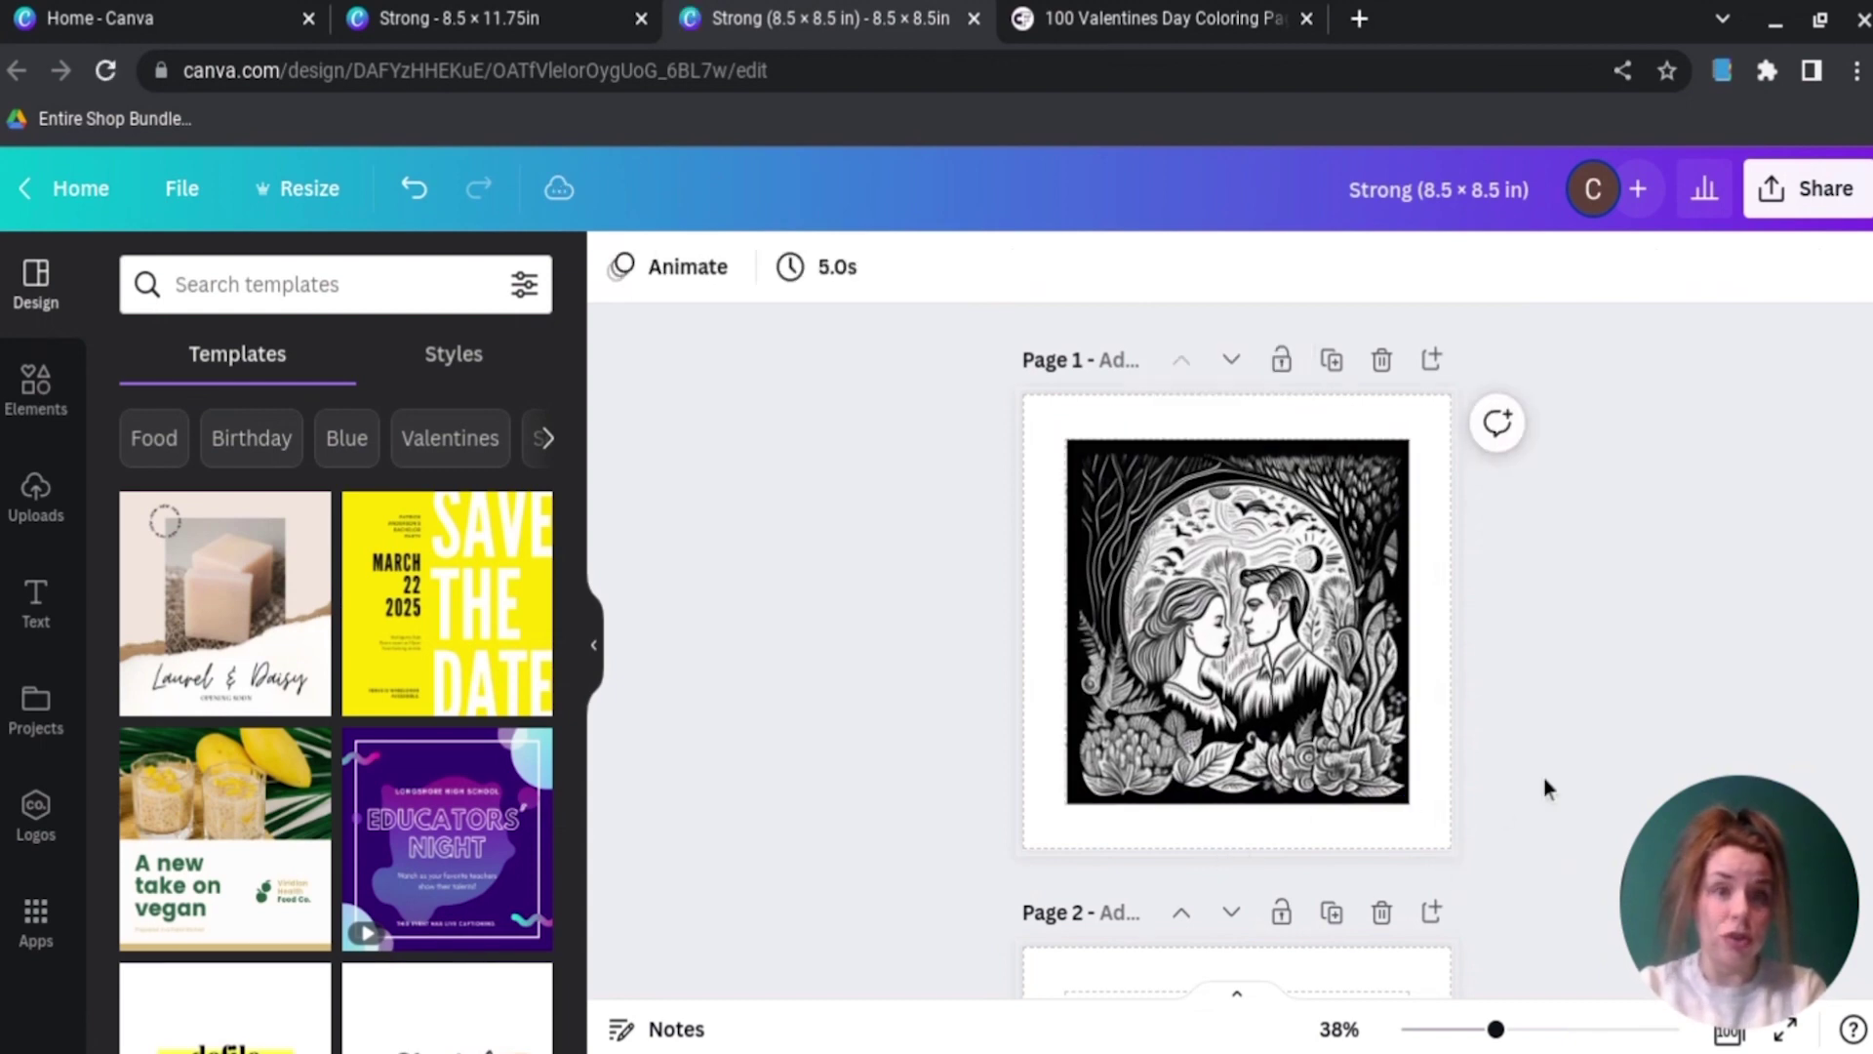
Step: Enlarge the couple drawings on pages 2 and 3 out to the margin guides
scroll(1544, 788, down, 5)
click(1212, 778)
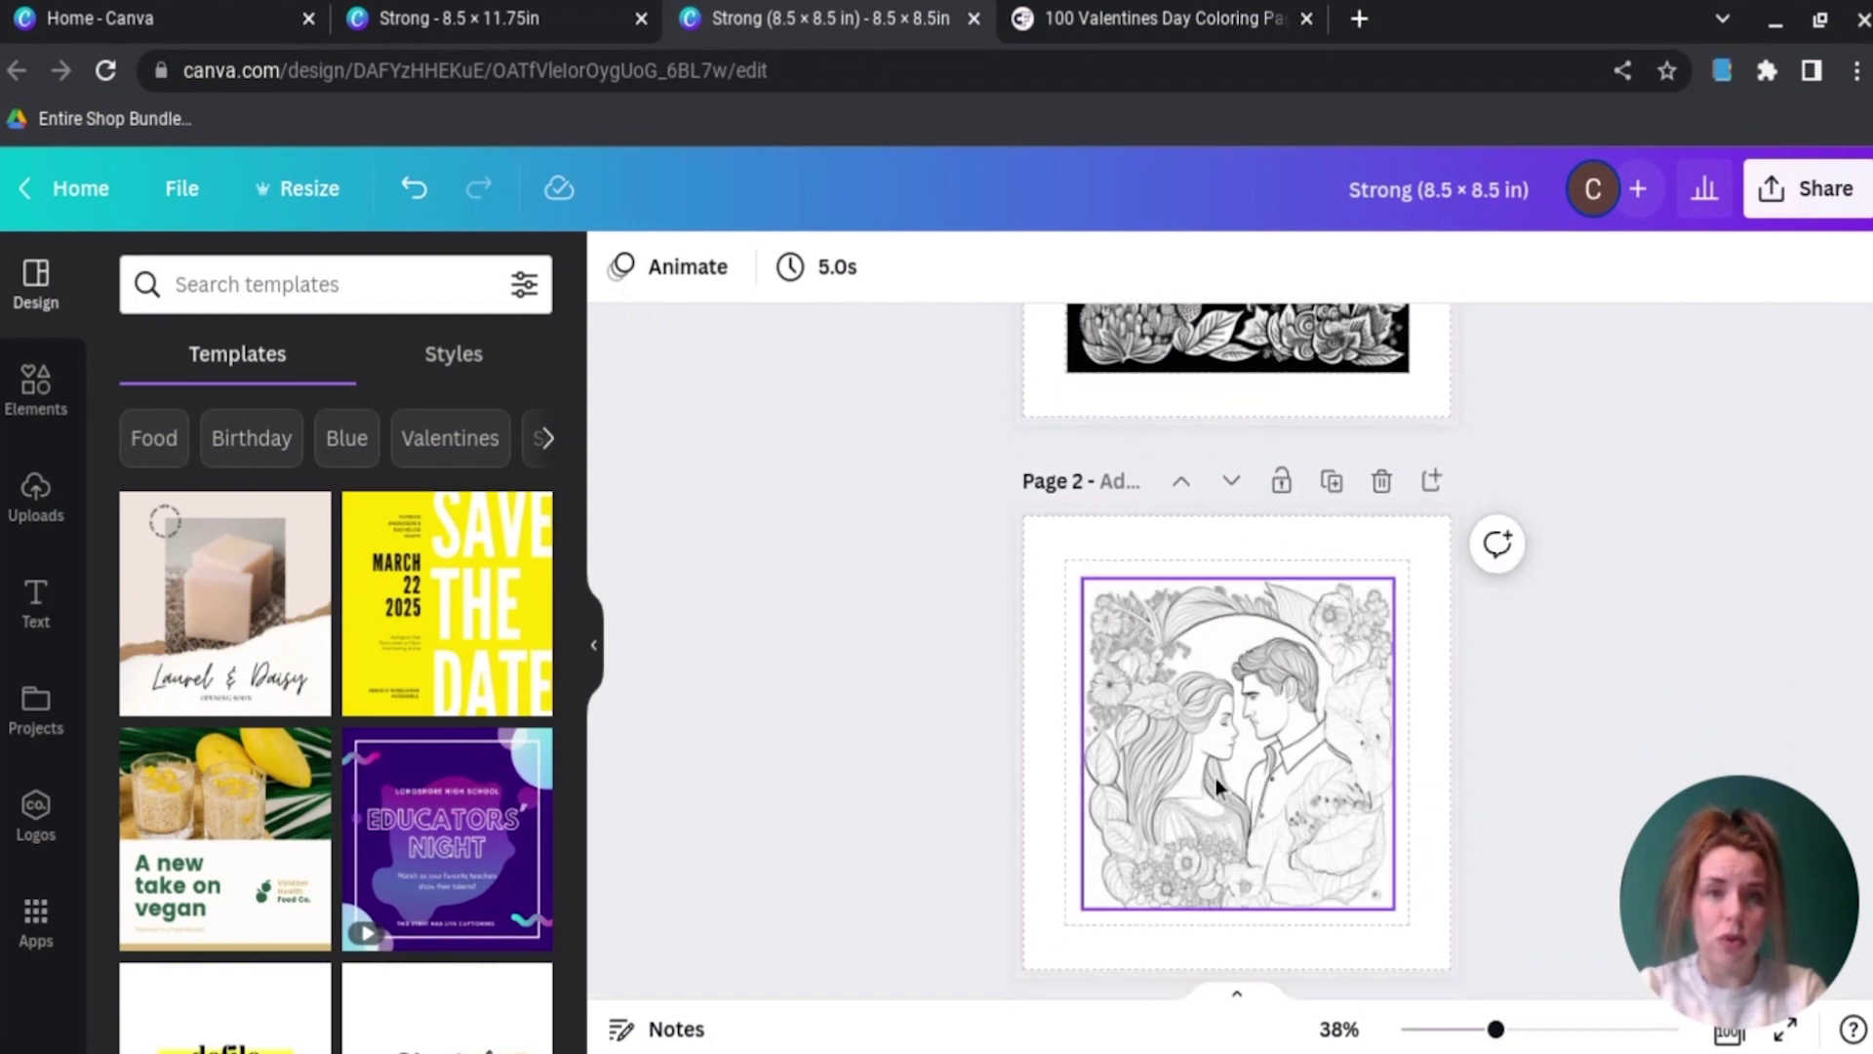
scroll(1237, 683, down, 6)
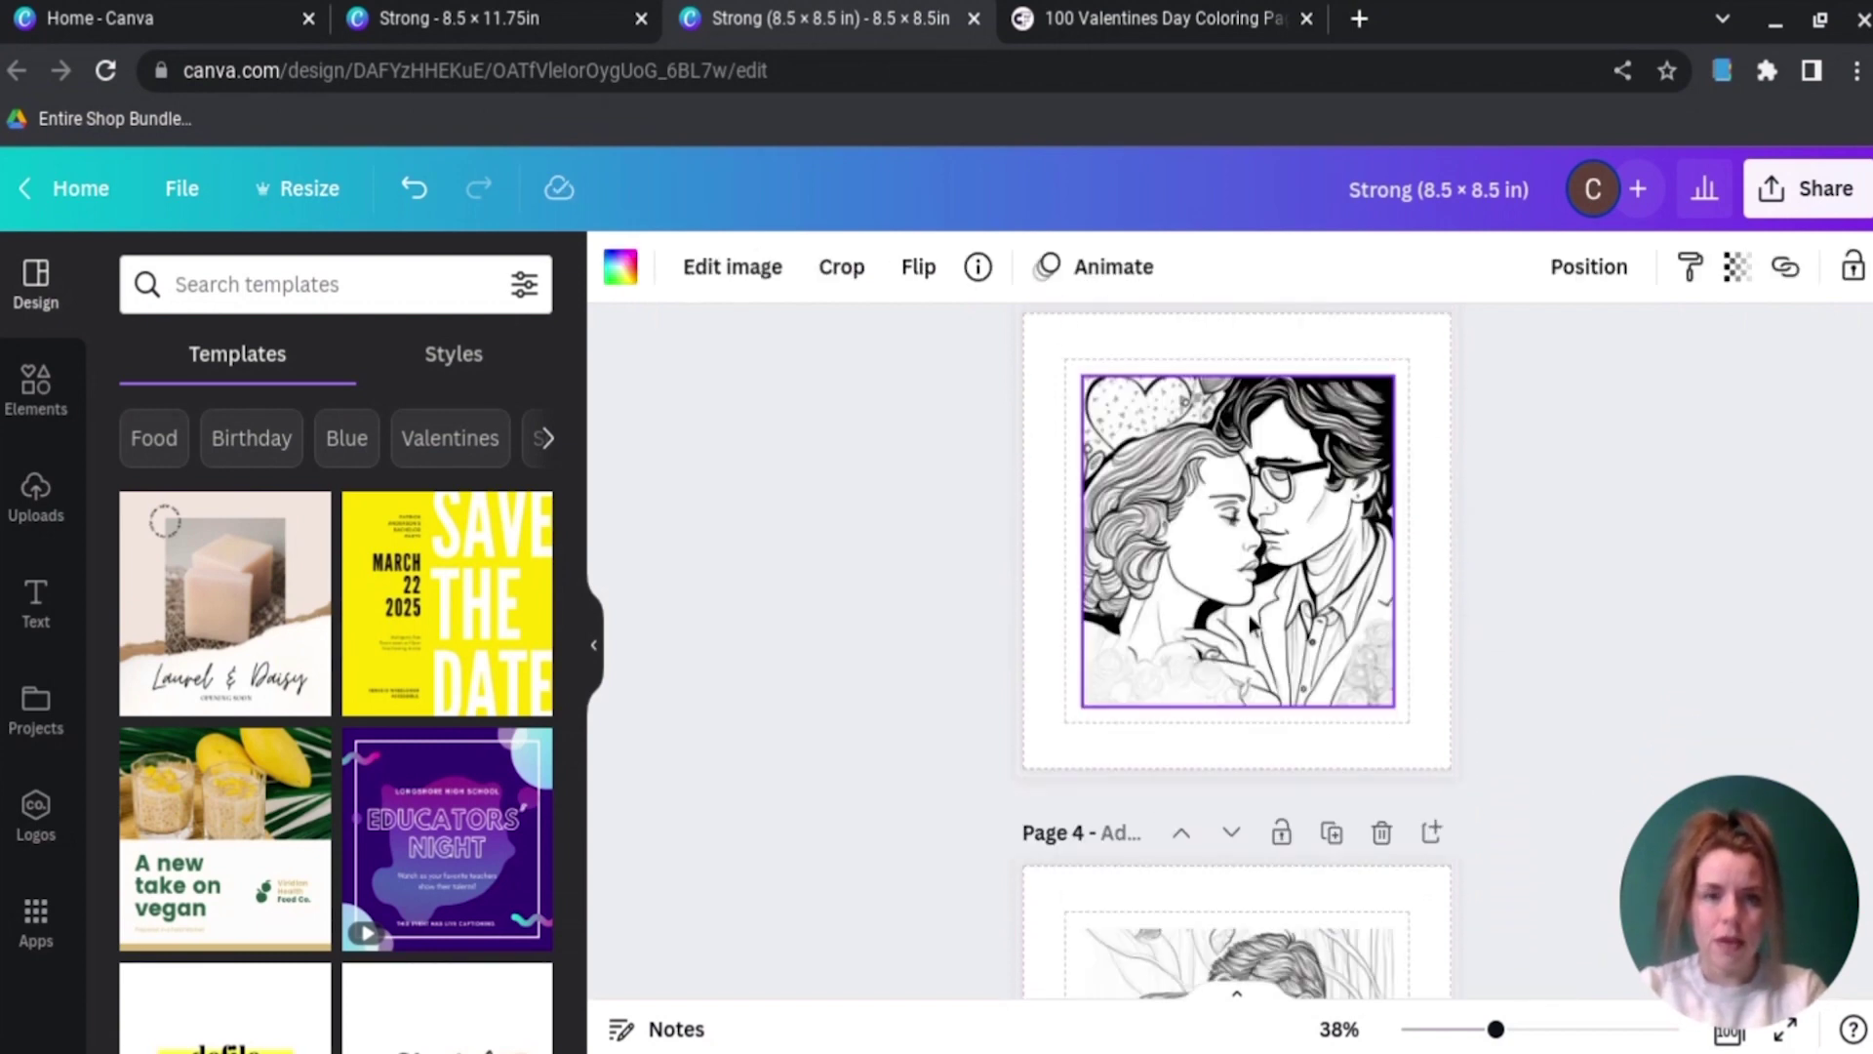
click(1070, 383)
drag(1081, 377, 1065, 359)
click(1489, 732)
Step: Enlarge the couple drawings on pages 4 to 6 so that each fills its margin guides
scroll(1489, 732, down, 3)
drag(1395, 644, 1412, 626)
scroll(1412, 625, down, 3)
drag(1082, 708, 1067, 723)
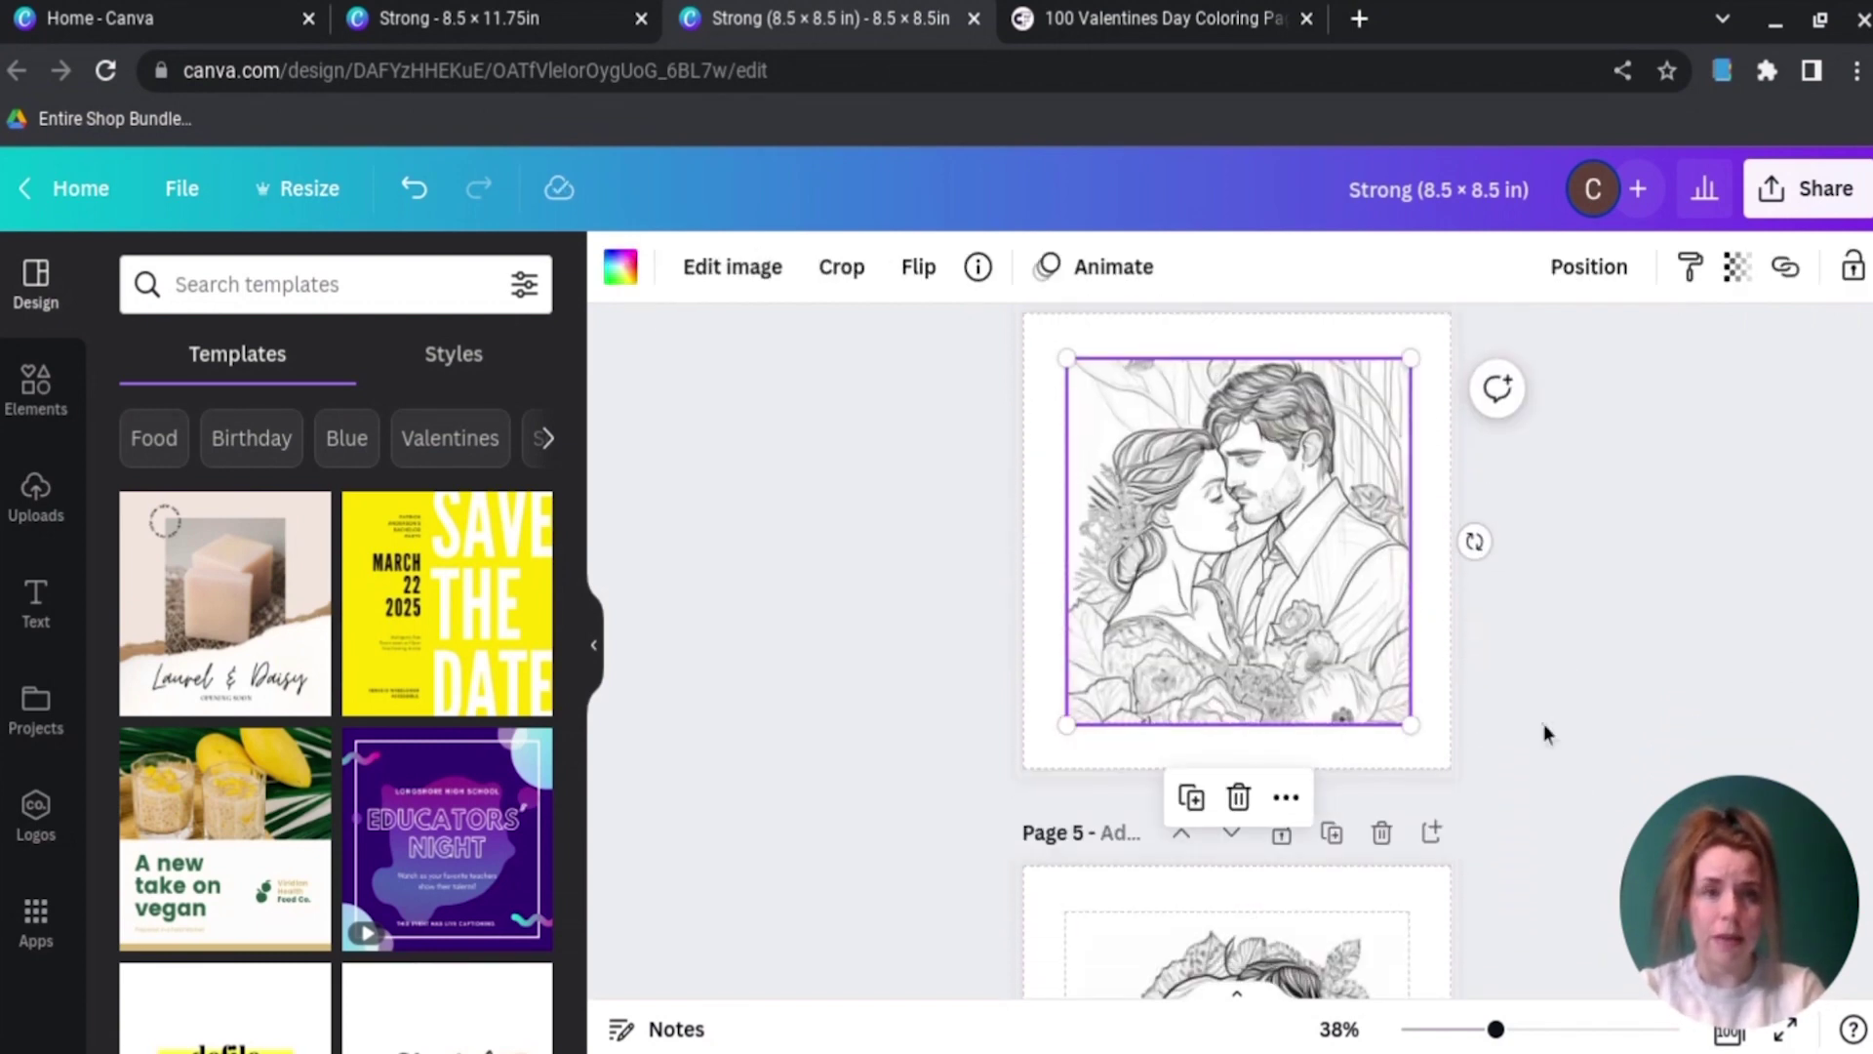
scroll(1544, 736, down, 5)
drag(1083, 809, 1067, 828)
scroll(1485, 649, down, 5)
click(1366, 469)
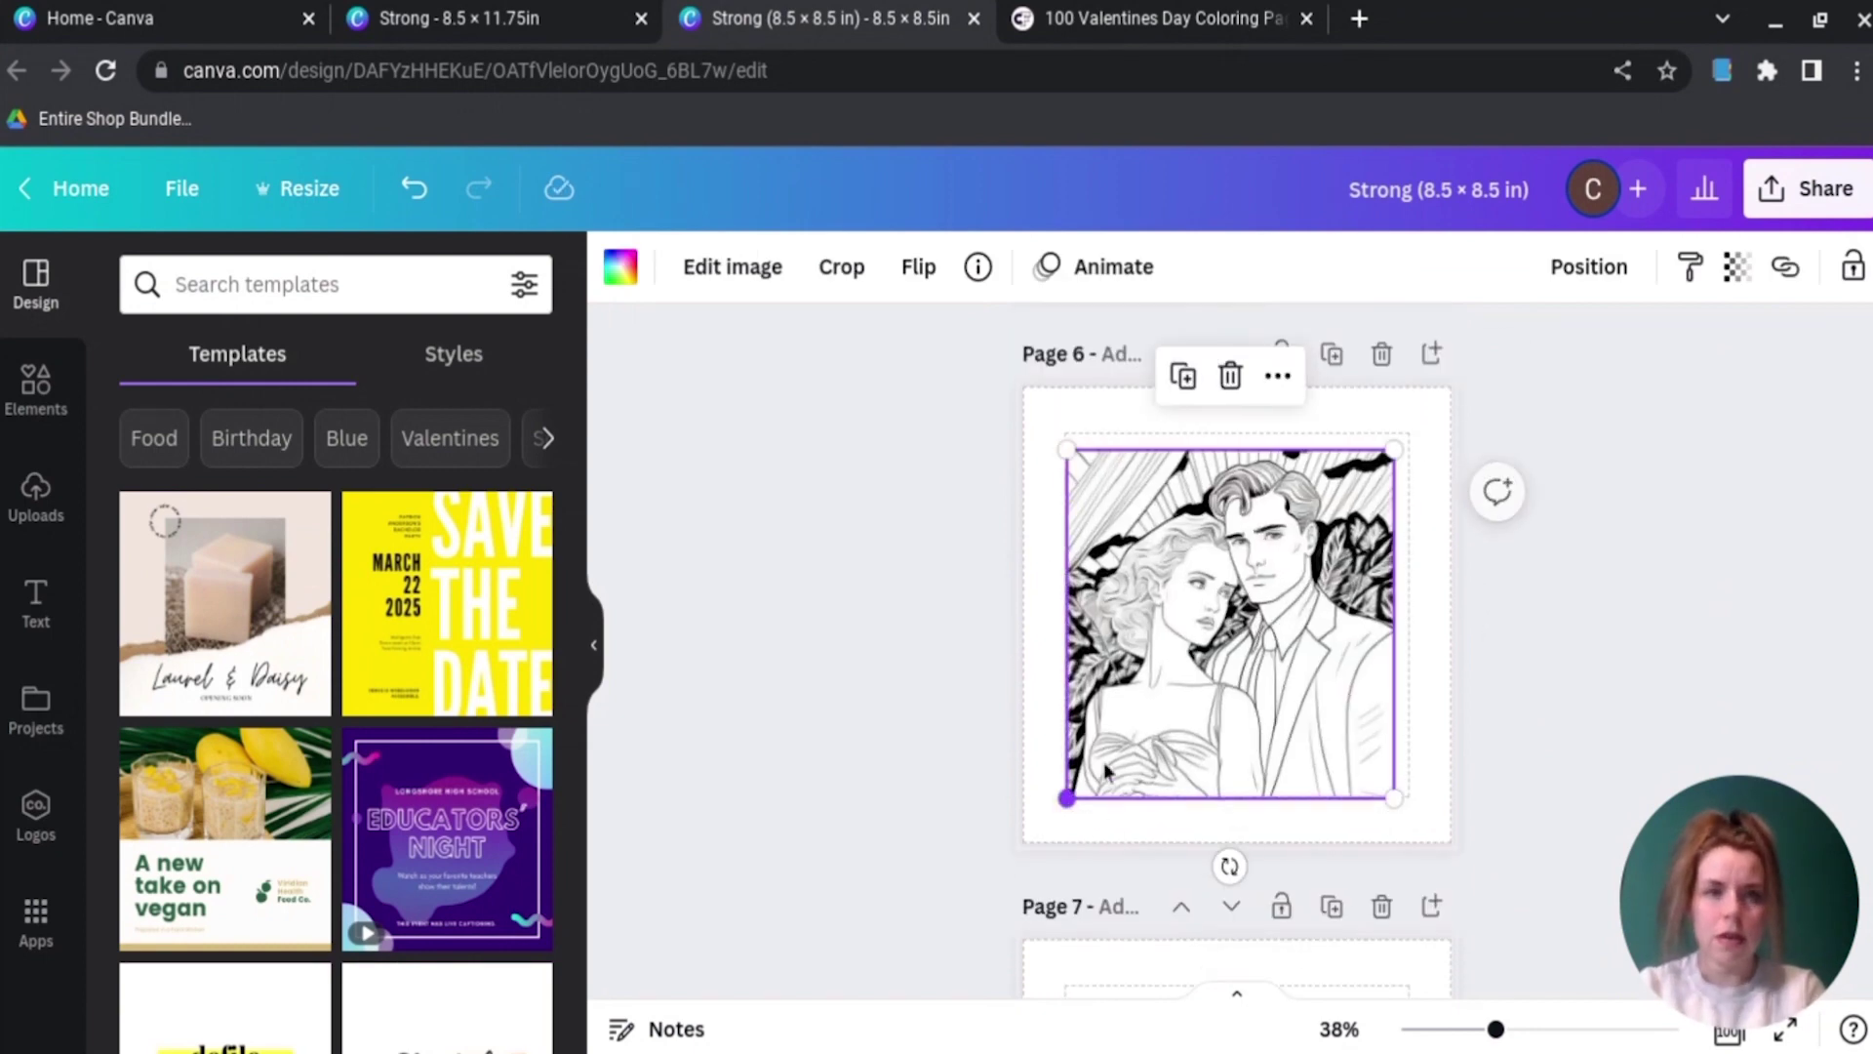
drag(1394, 448, 1409, 432)
click(1469, 593)
Step: Enlarge the drawing on page 7 past the margin guides so it covers the page from edge to edge
scroll(1468, 593, down, 5)
click(1366, 586)
drag(1395, 546, 1409, 535)
drag(1078, 899, 1021, 946)
drag(1408, 536, 1451, 494)
click(1513, 719)
Step: Add a straight line shape to page 6 and stretch it across the full top edge of the couple drawing
scroll(1513, 719, up, 5)
click(35, 390)
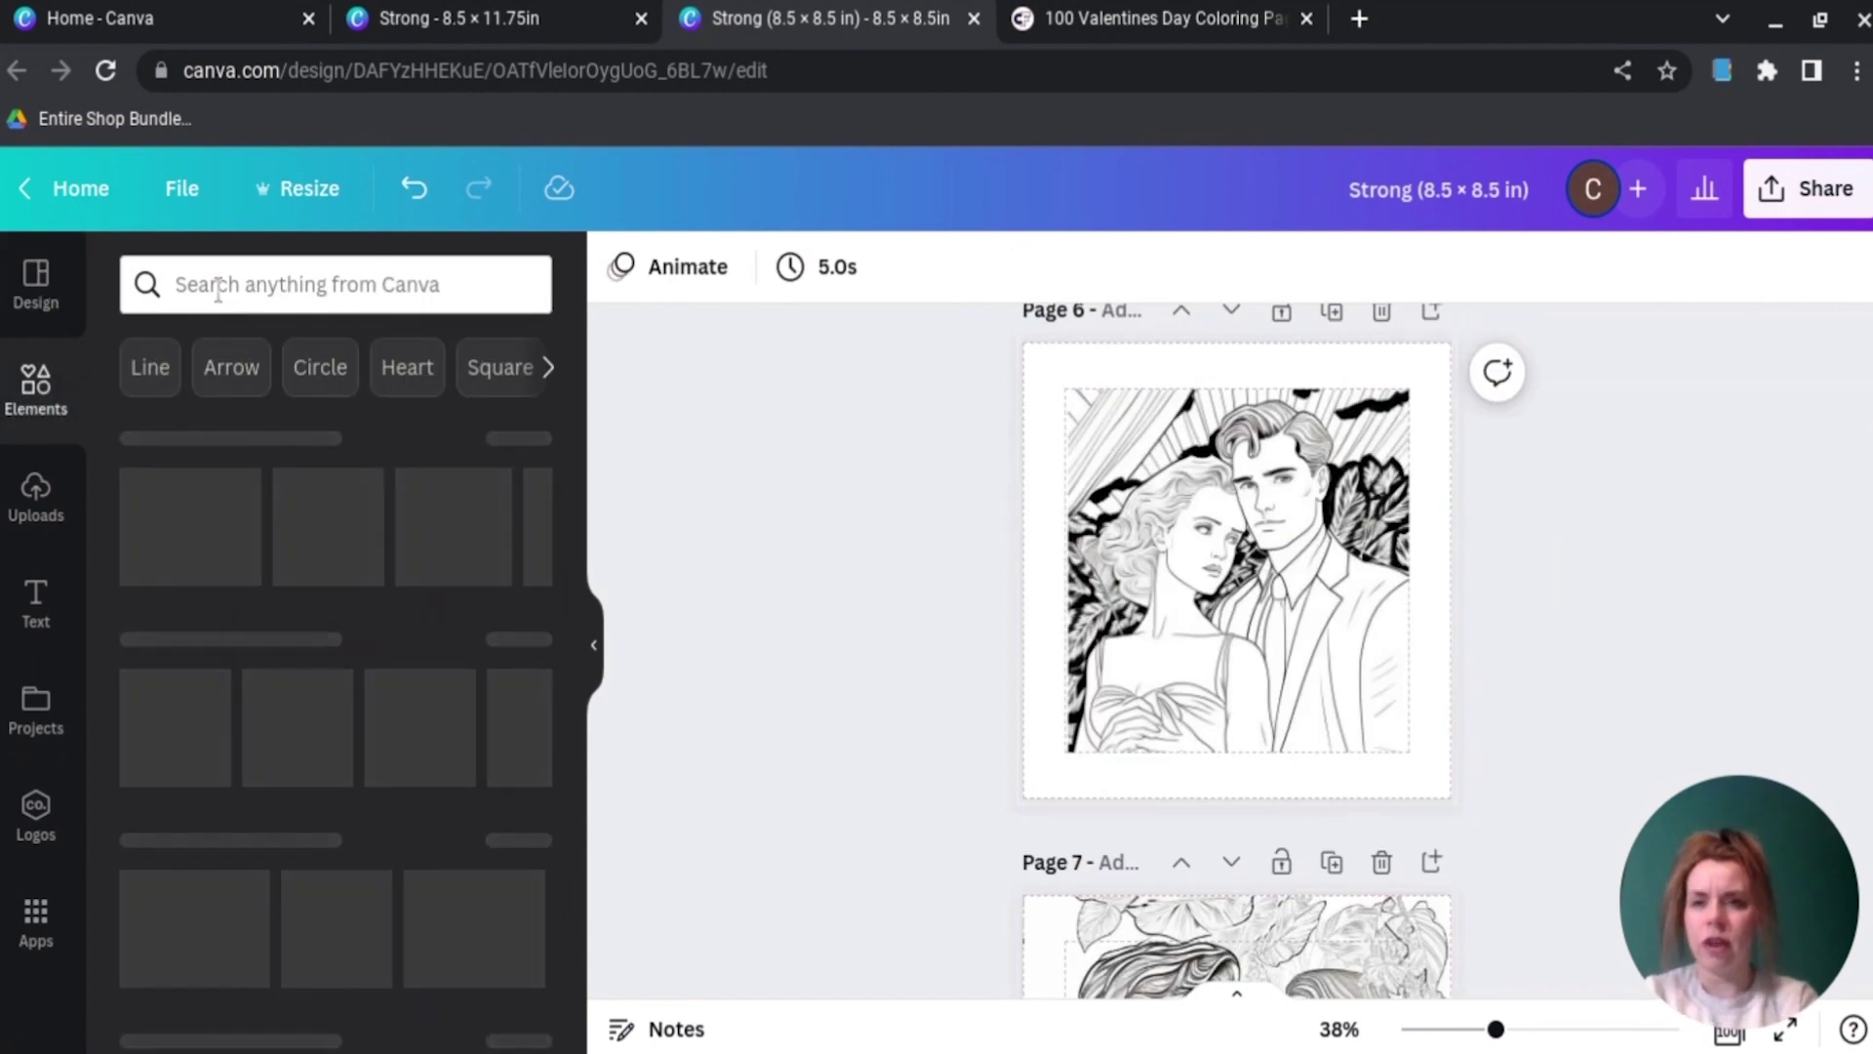
click(169, 369)
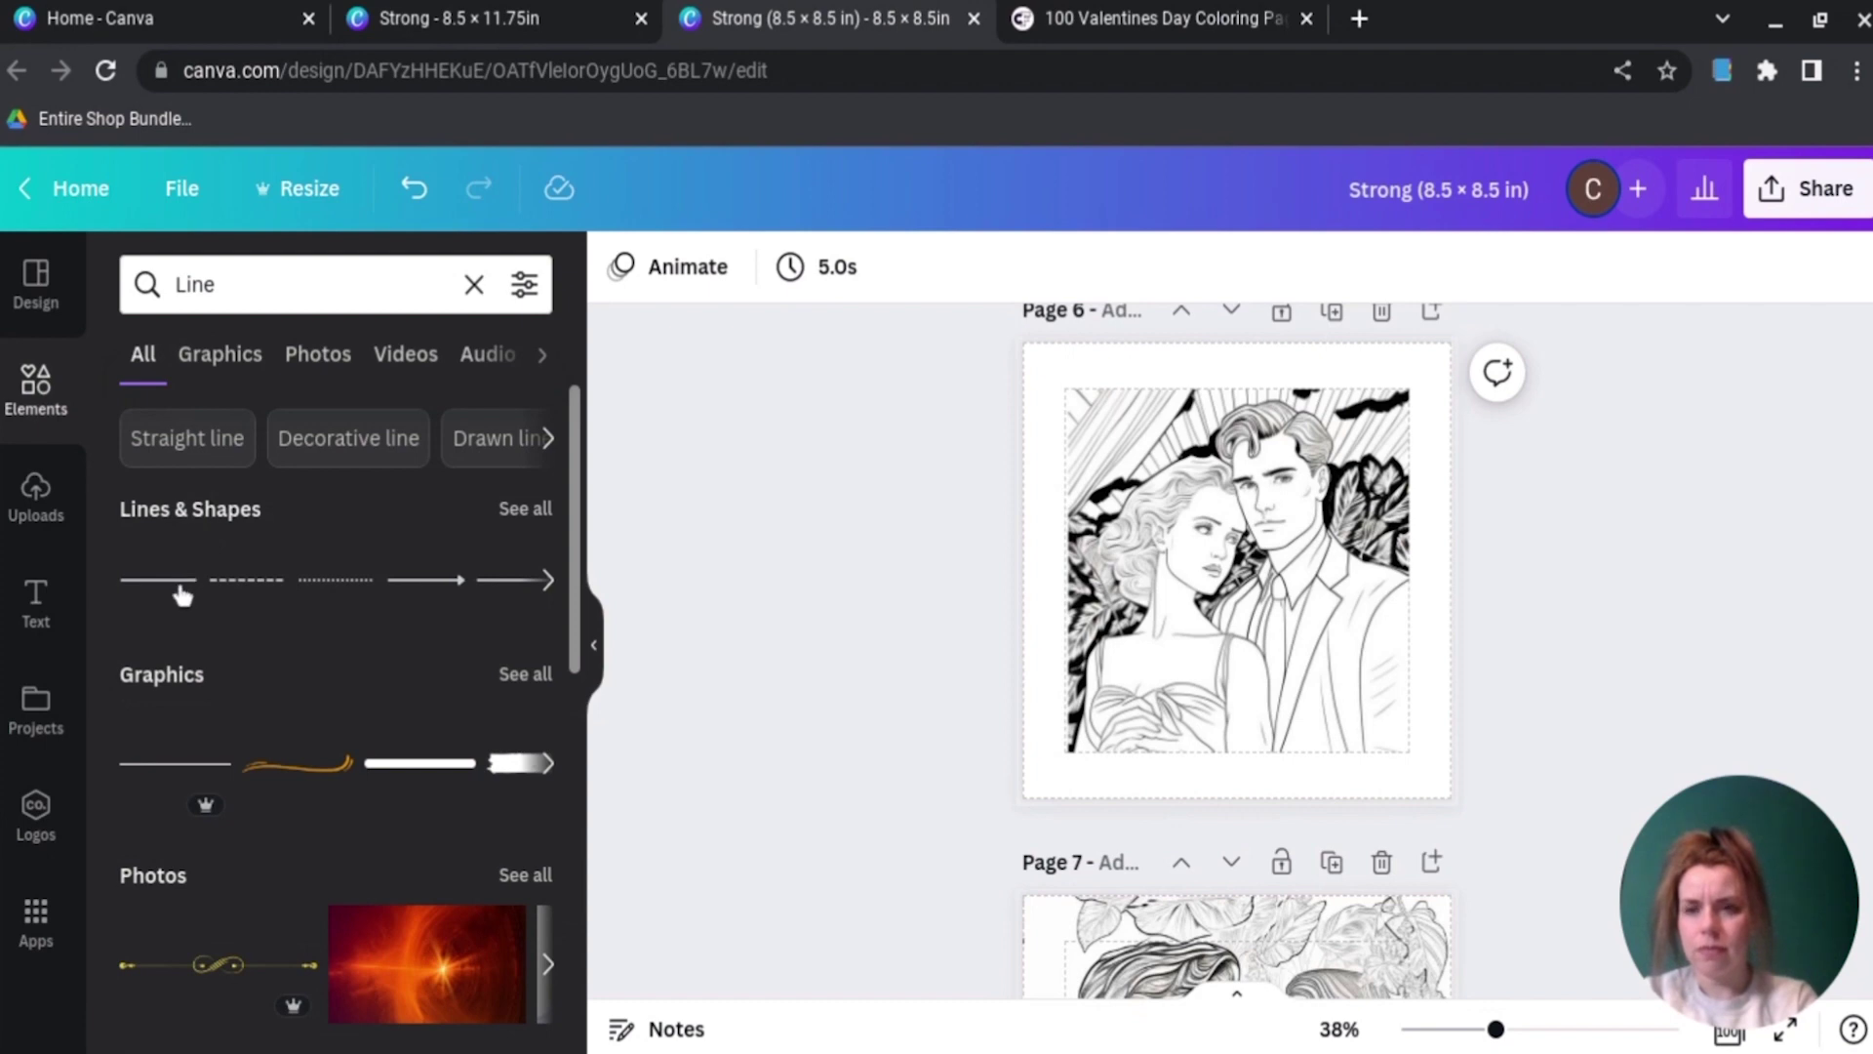
click(334, 300)
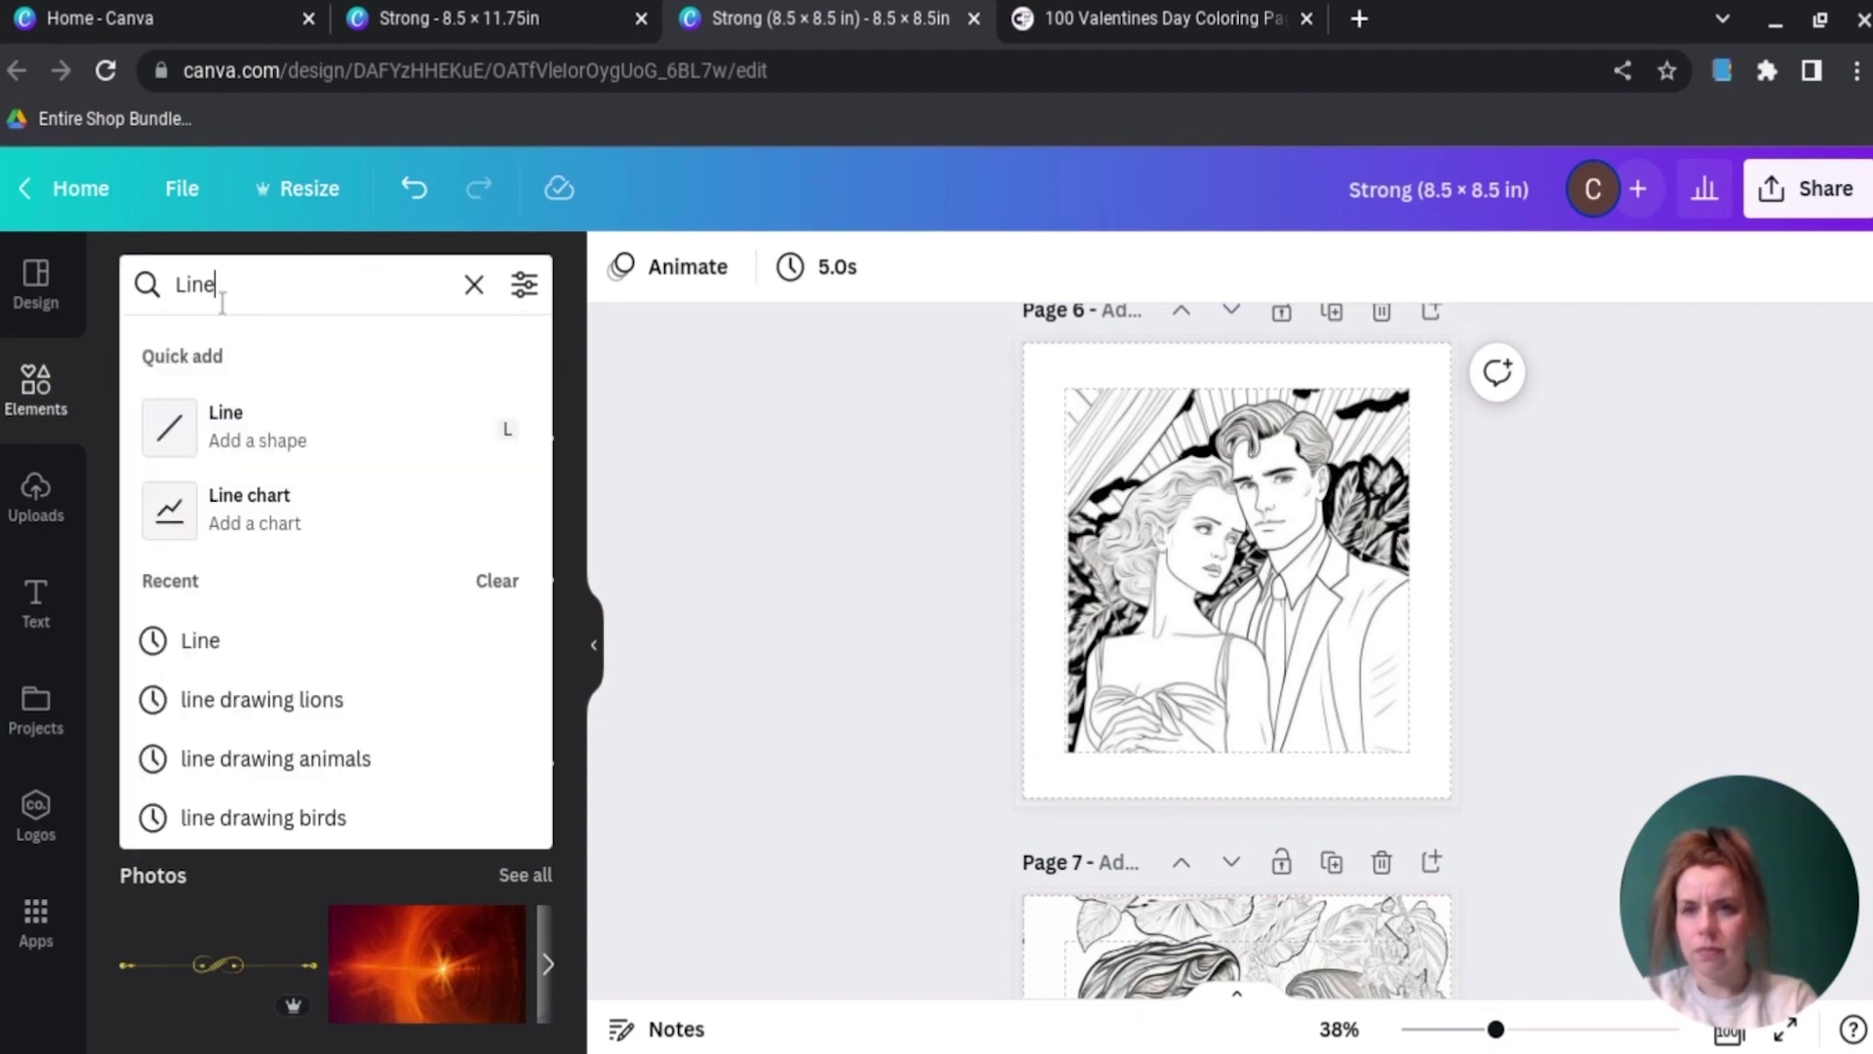
drag(218, 284, 164, 293)
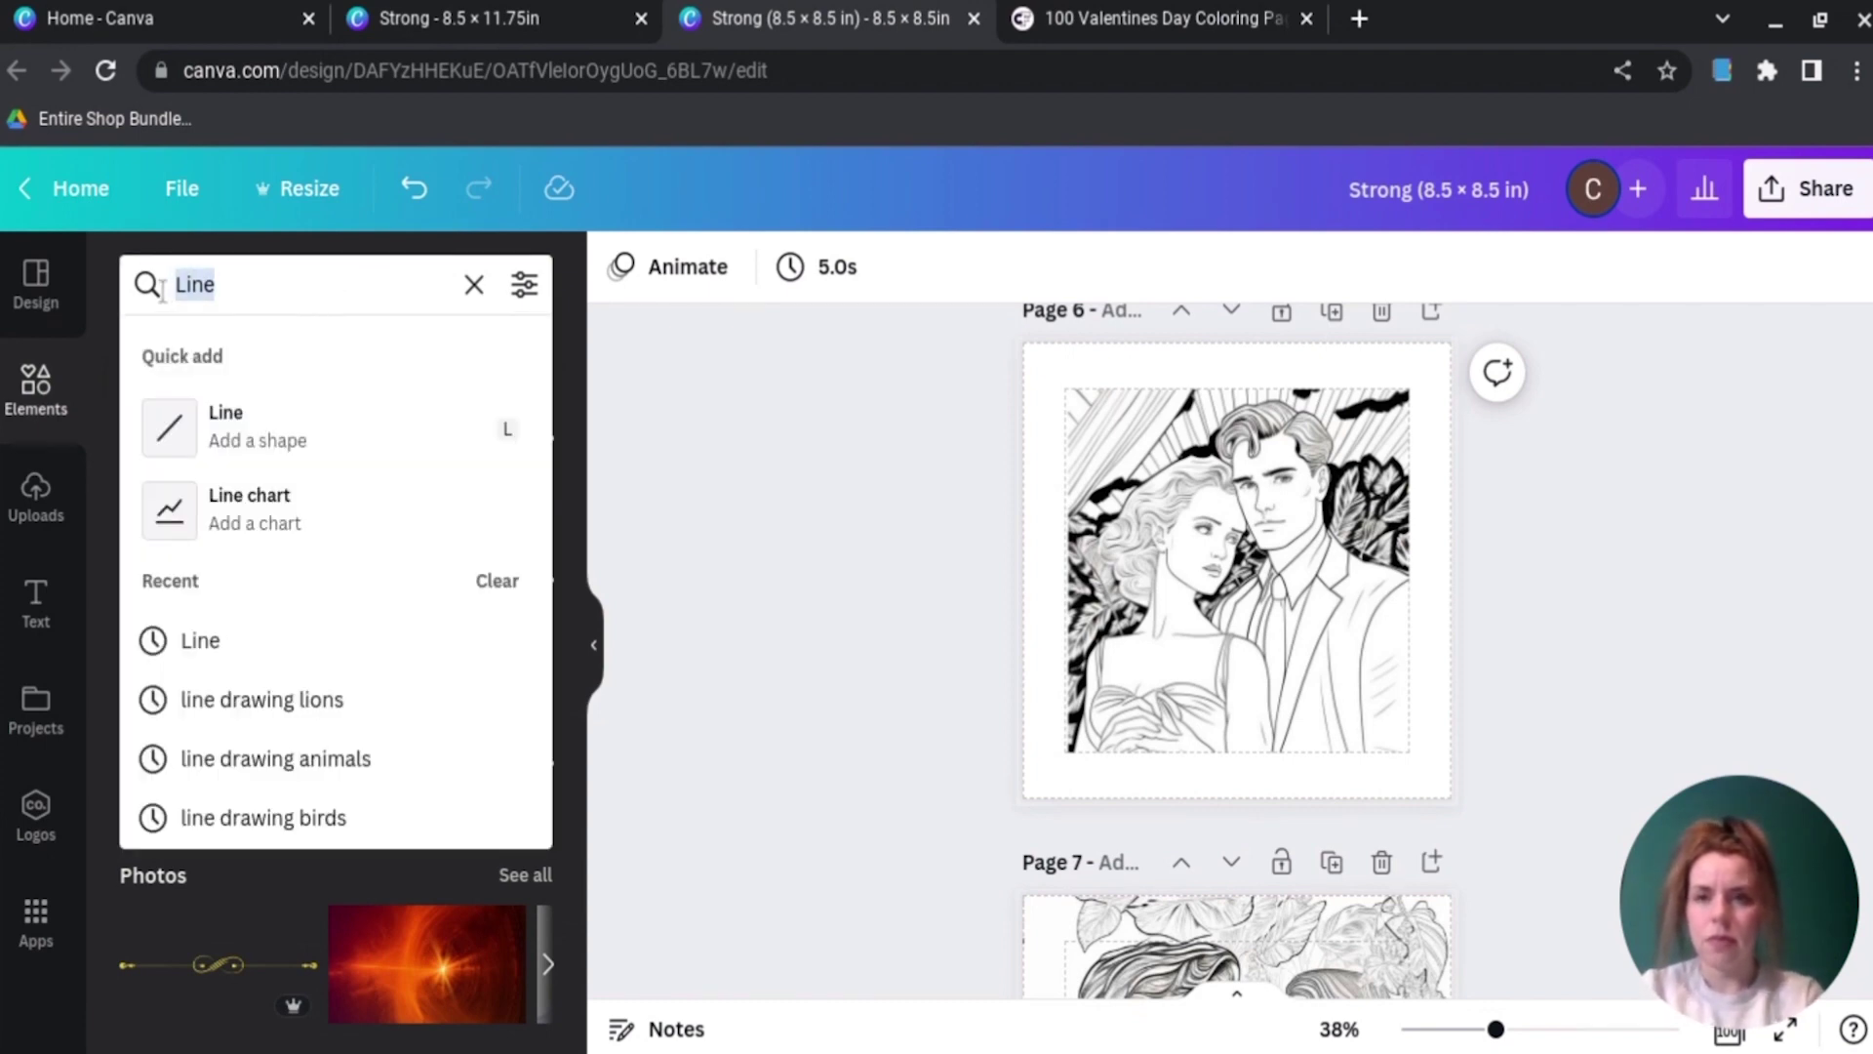
click(259, 426)
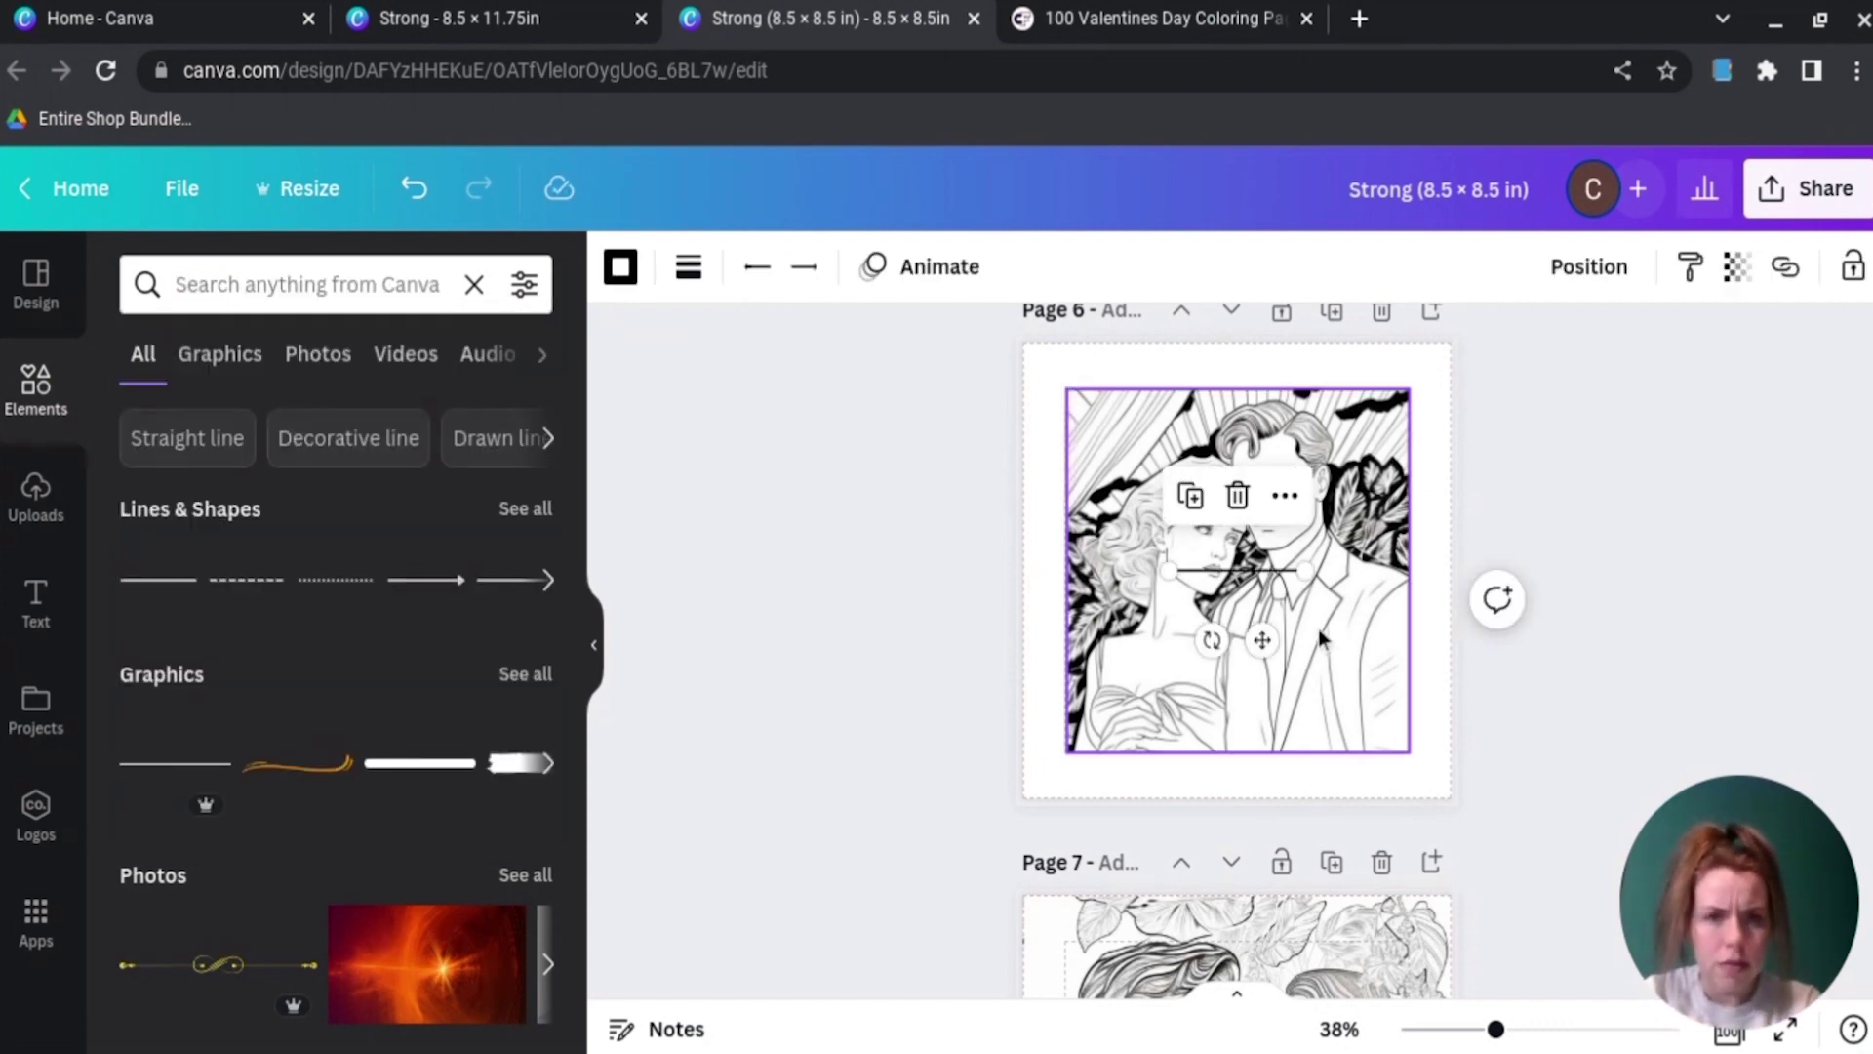
drag(1281, 577, 1409, 387)
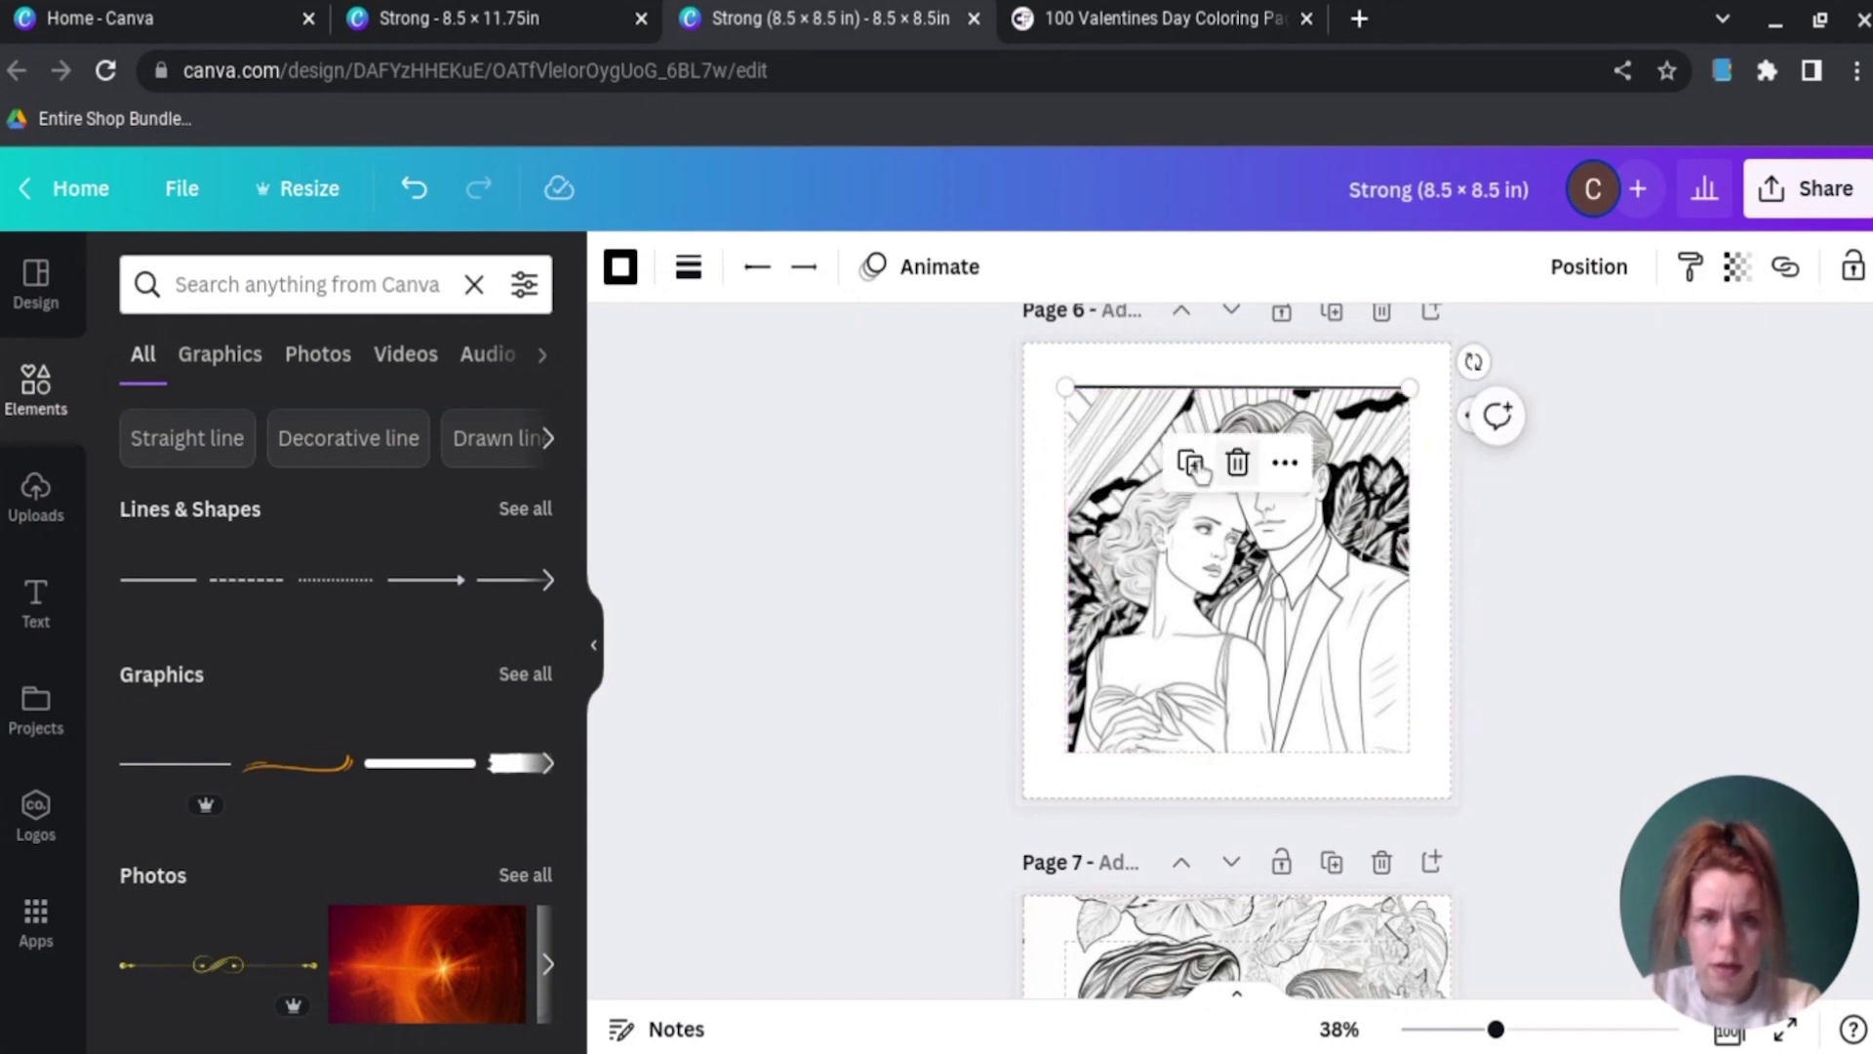
Step: Duplicate the line onto the bottom edge of the page 6 drawing, and rotate another copy to vertical for a side edge
drag(1351, 388, 1359, 397)
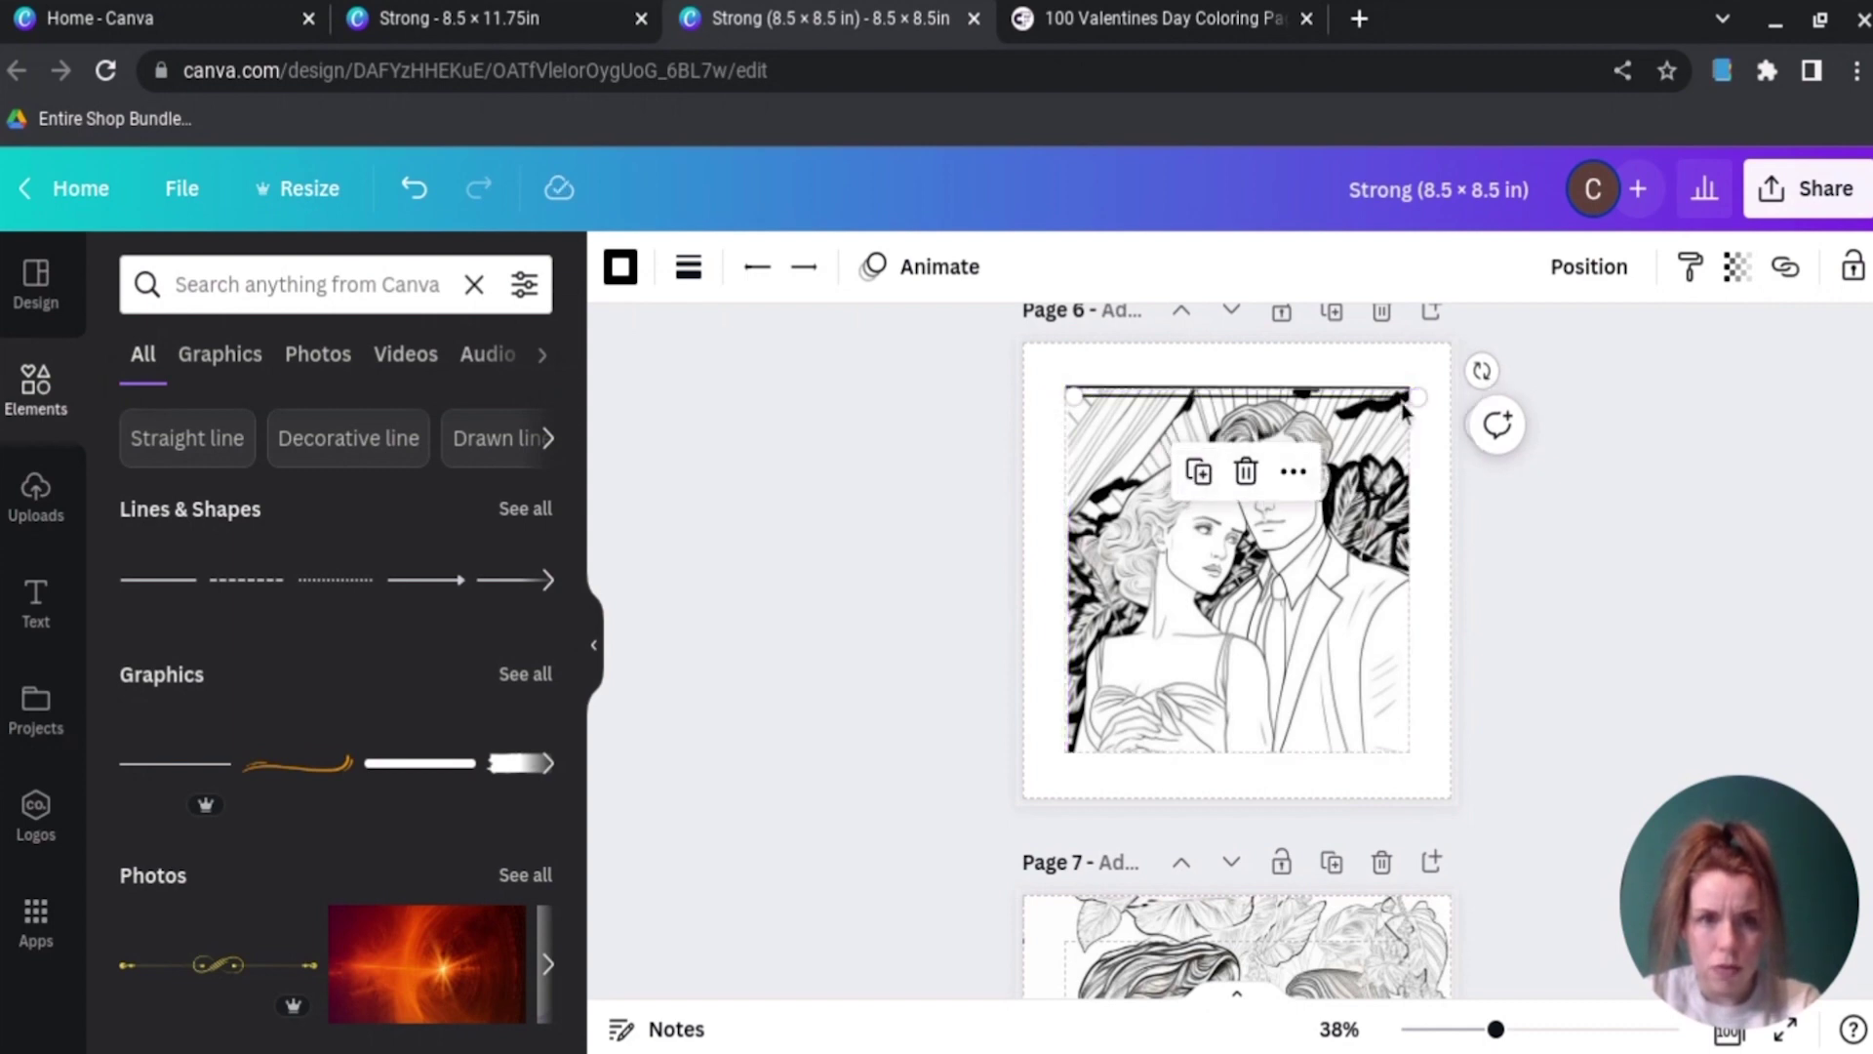
drag(1405, 410, 1399, 755)
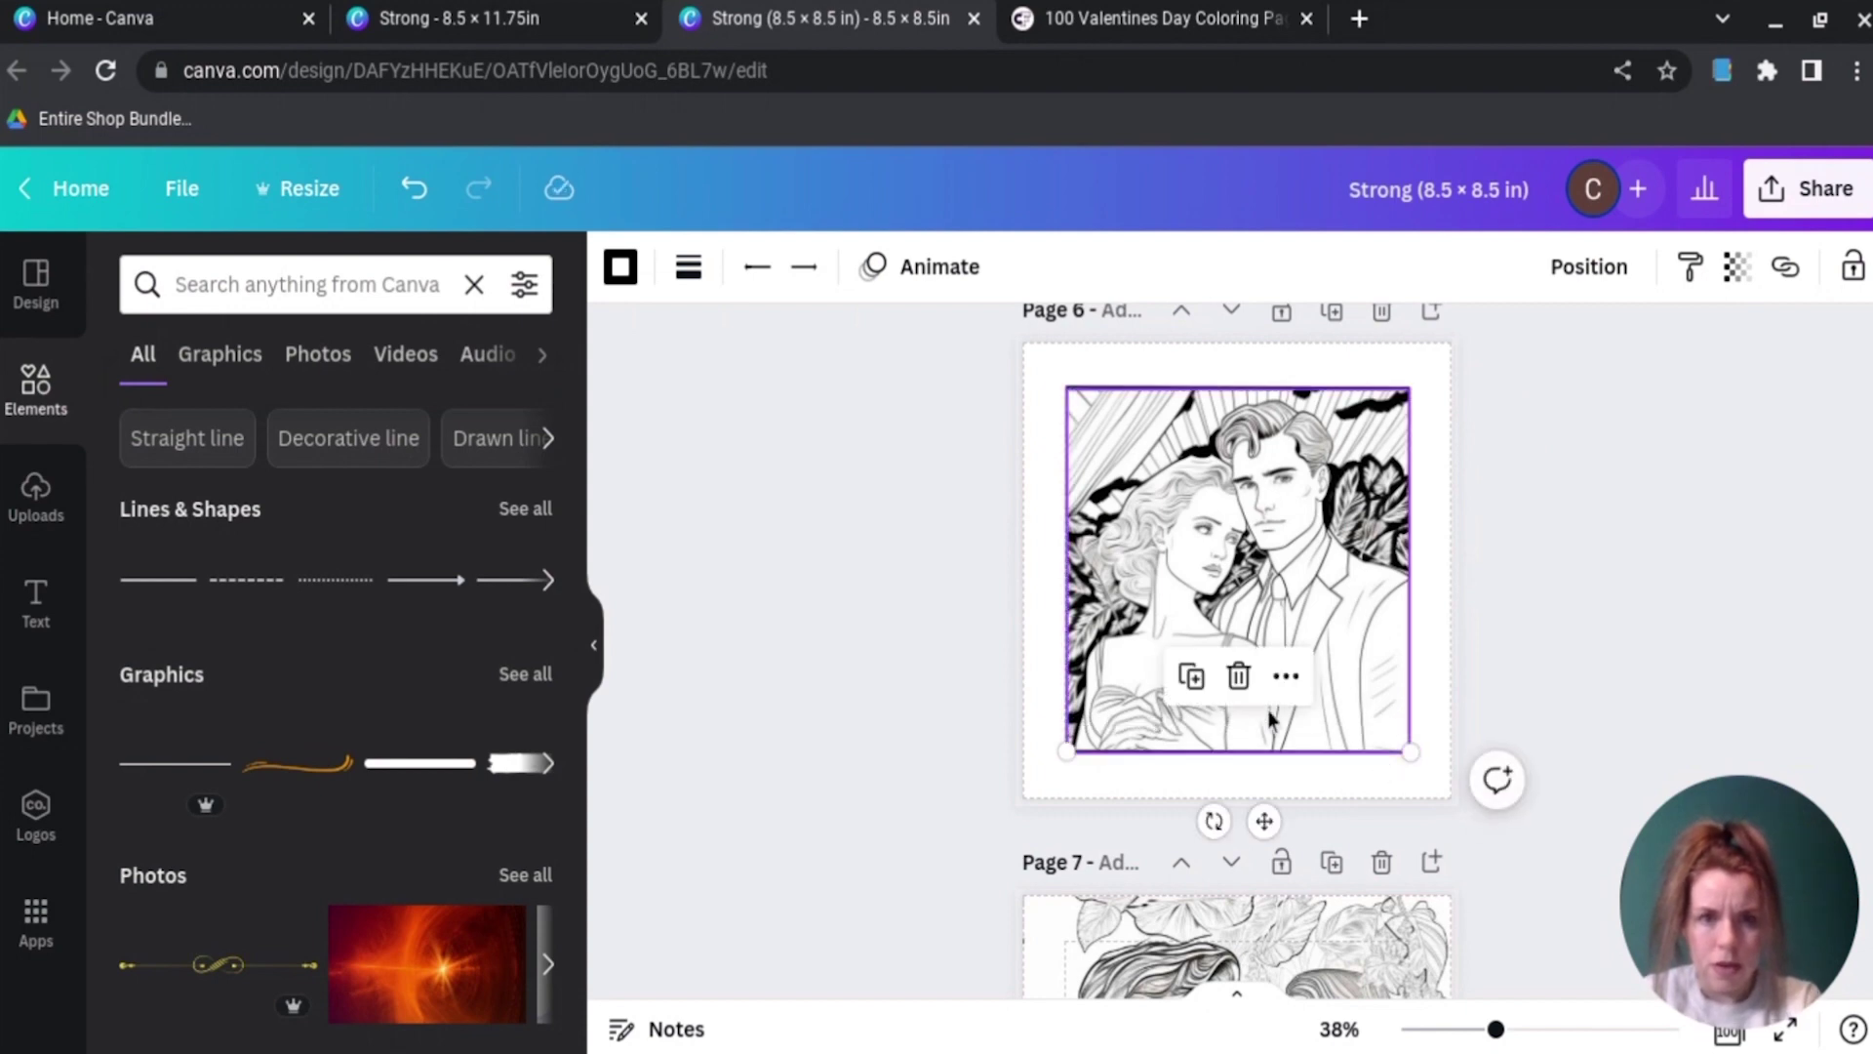
click(1191, 679)
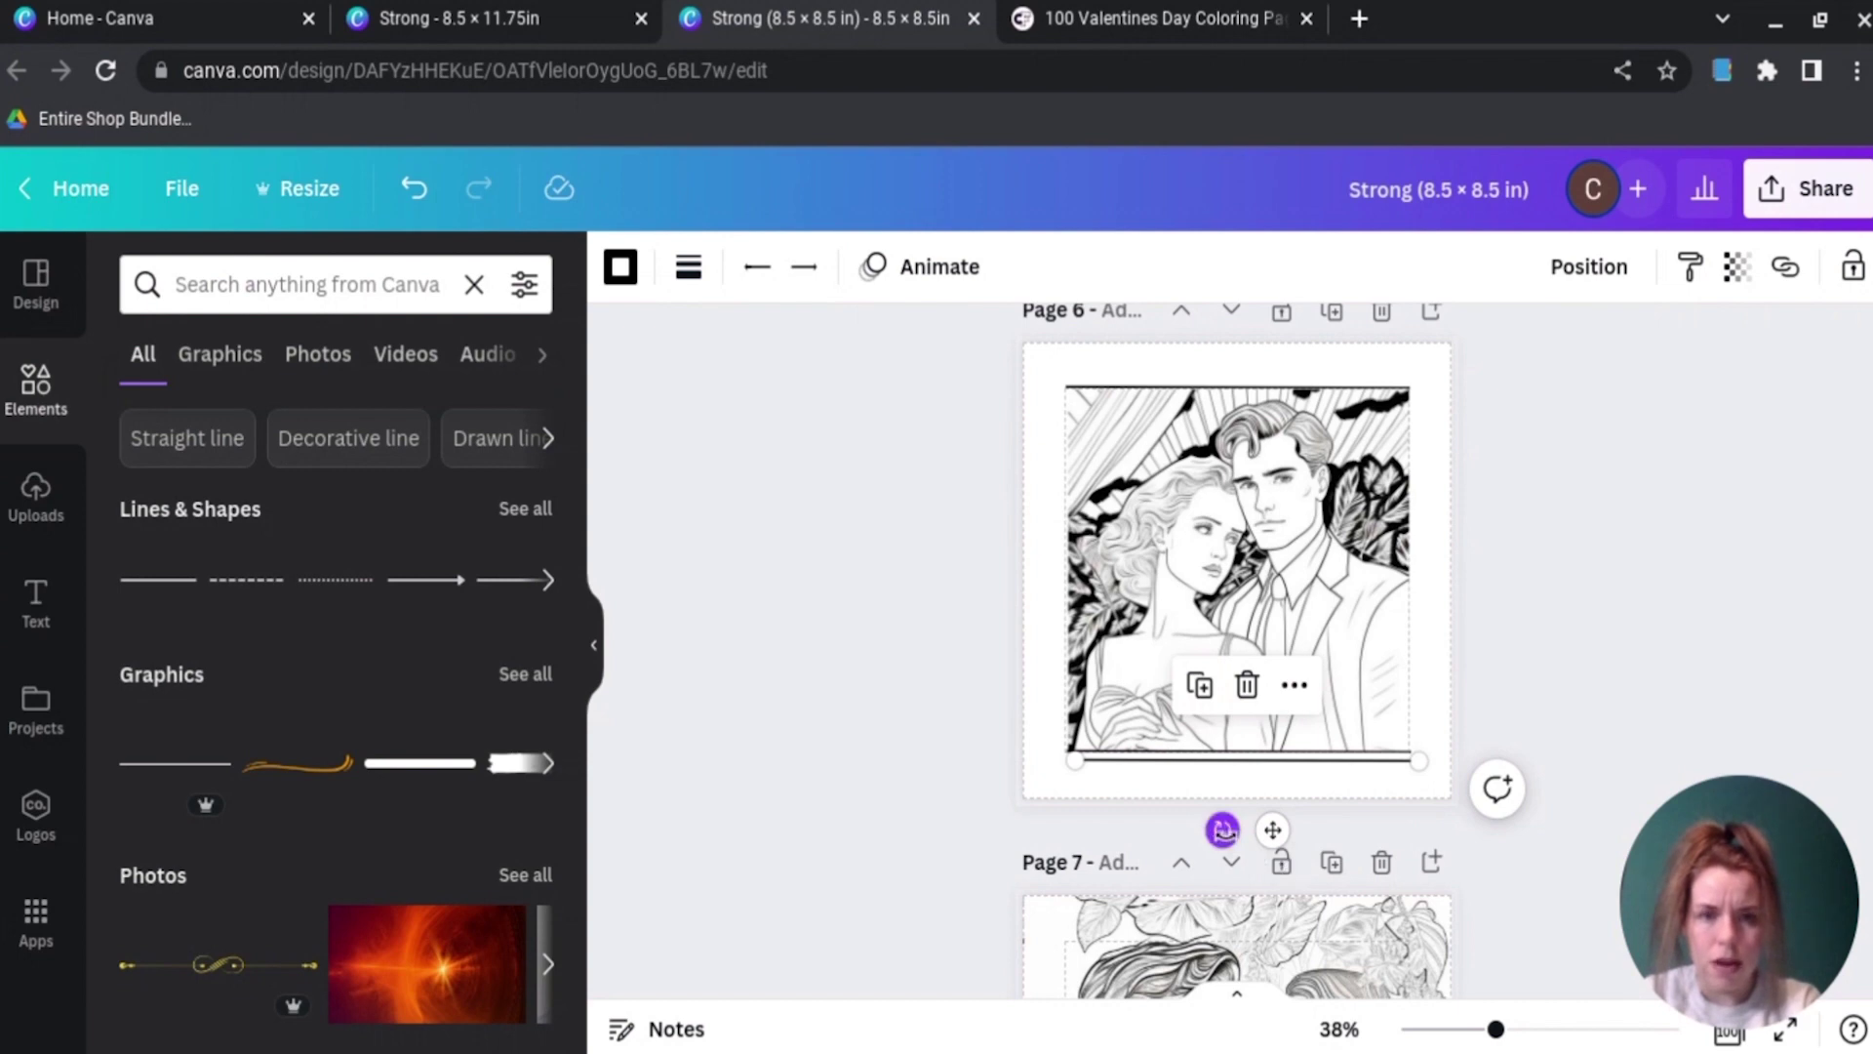
drag(1222, 830, 1032, 734)
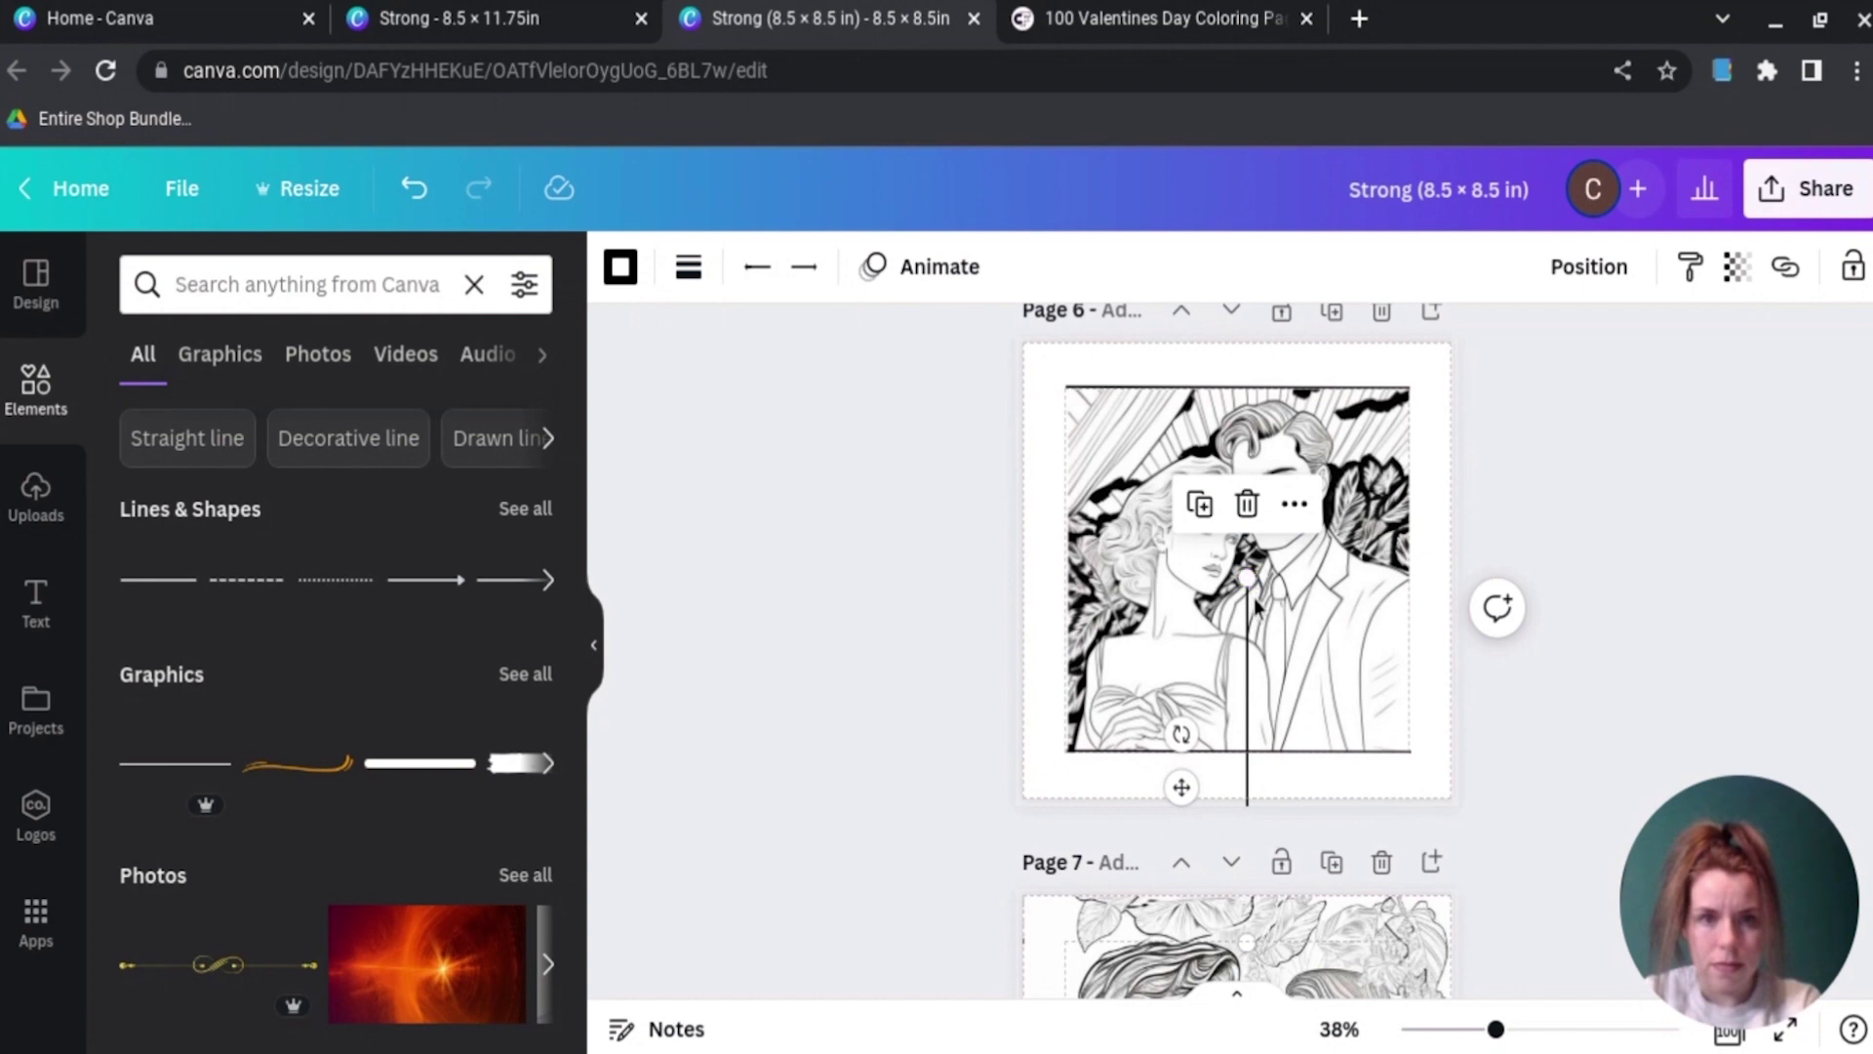
Step: Align the vertical border line with the left edge of the page 6 couple illustration and place a duplicate along its right edge
drag(1249, 614, 1066, 432)
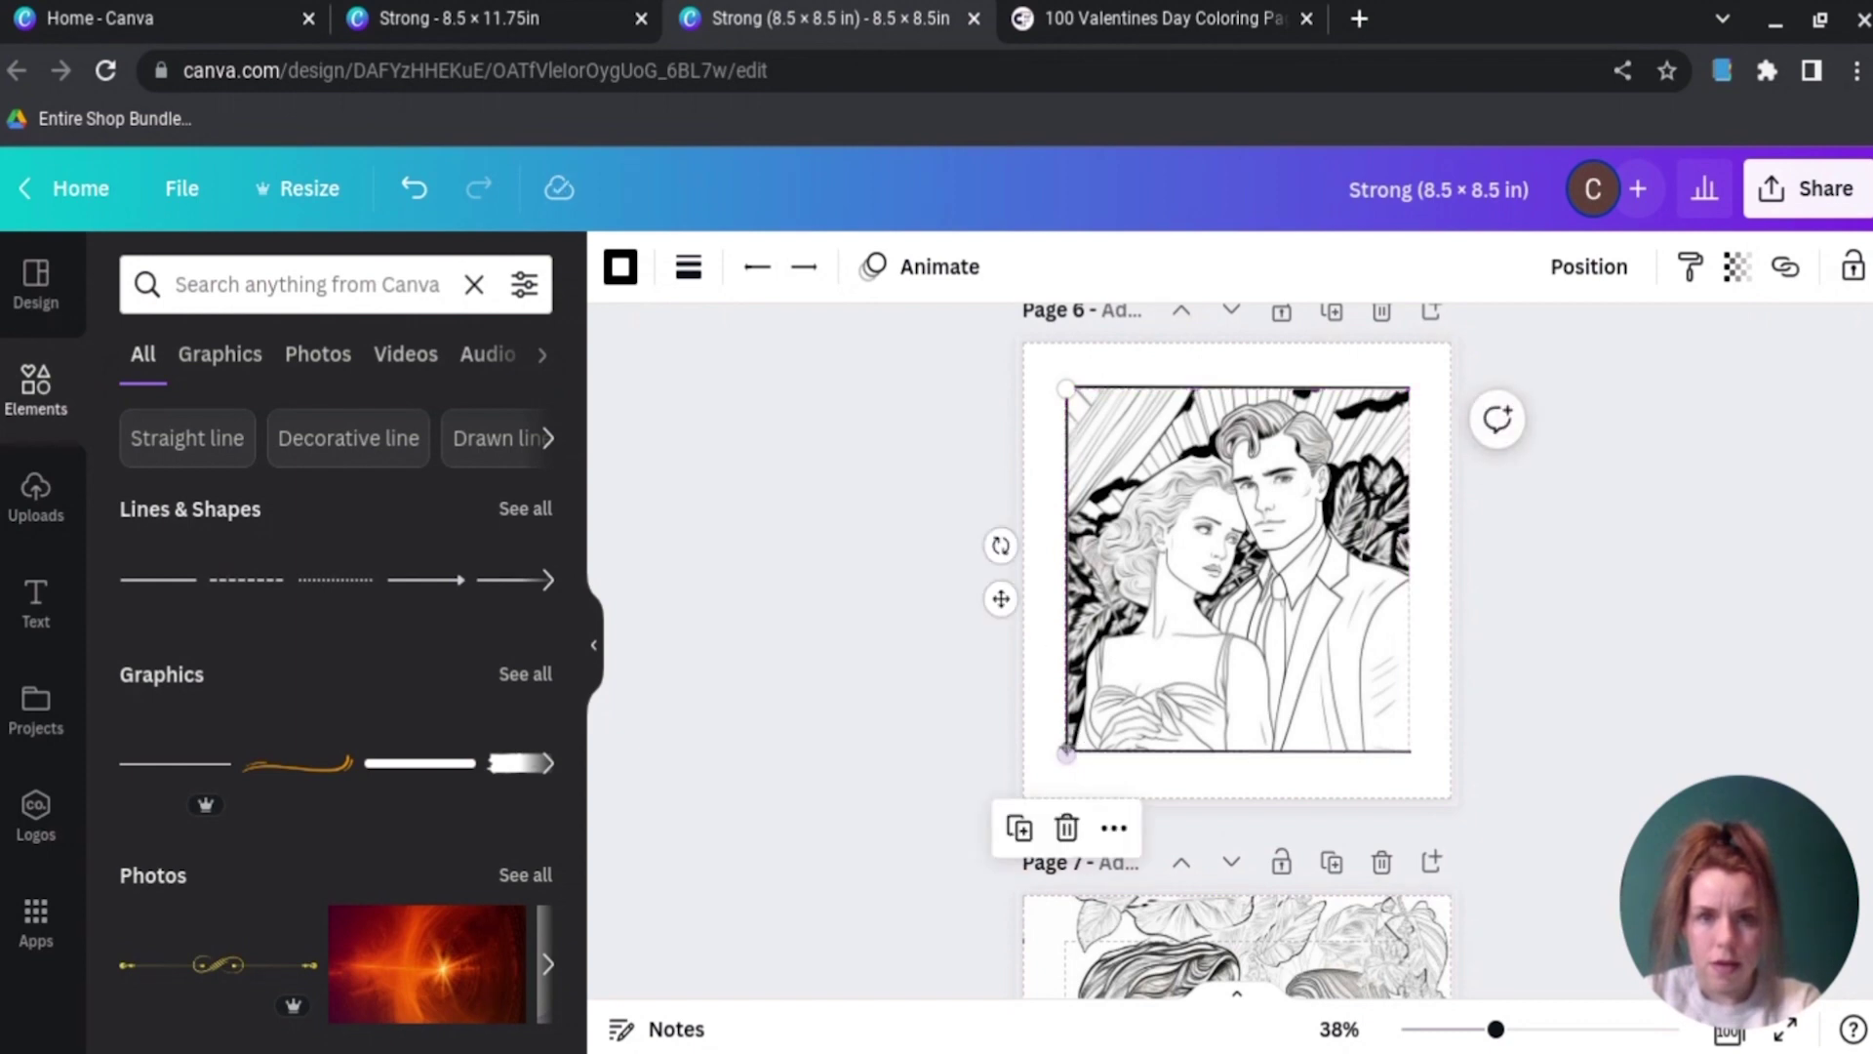
click(1019, 827)
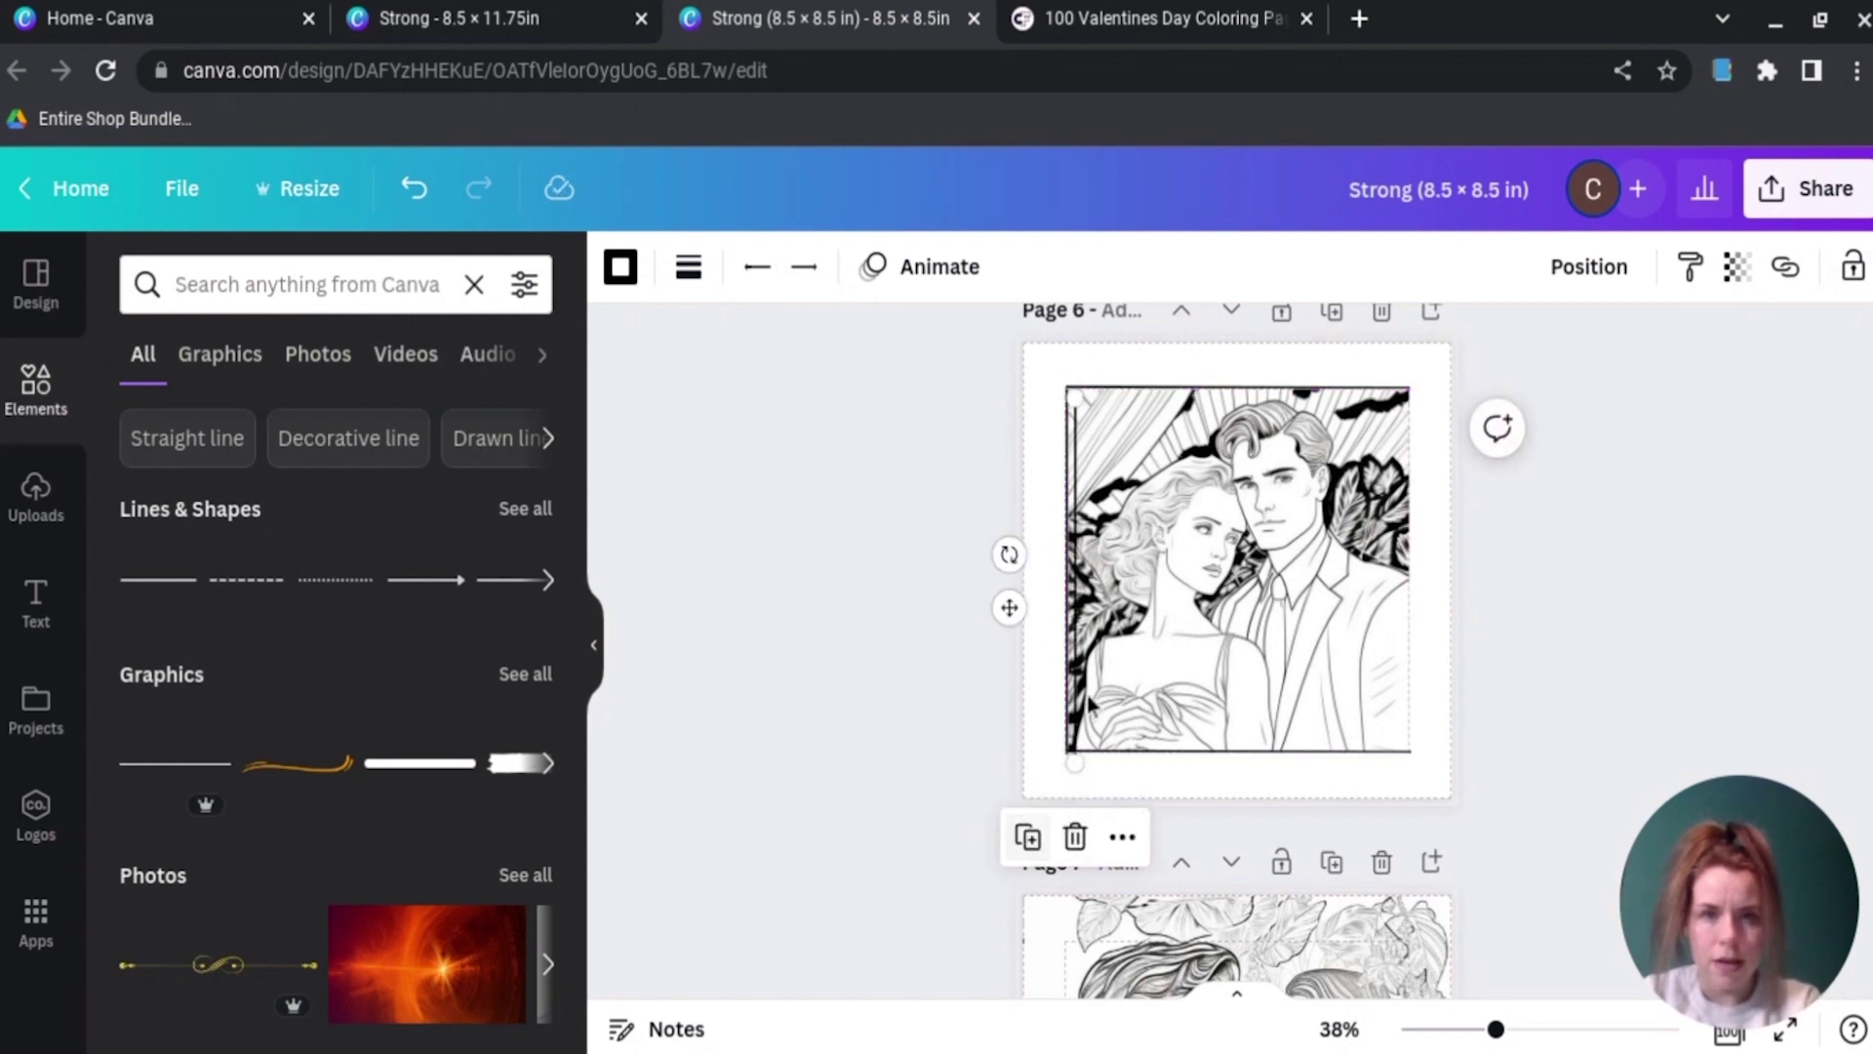
drag(1080, 627, 1414, 623)
click(1442, 646)
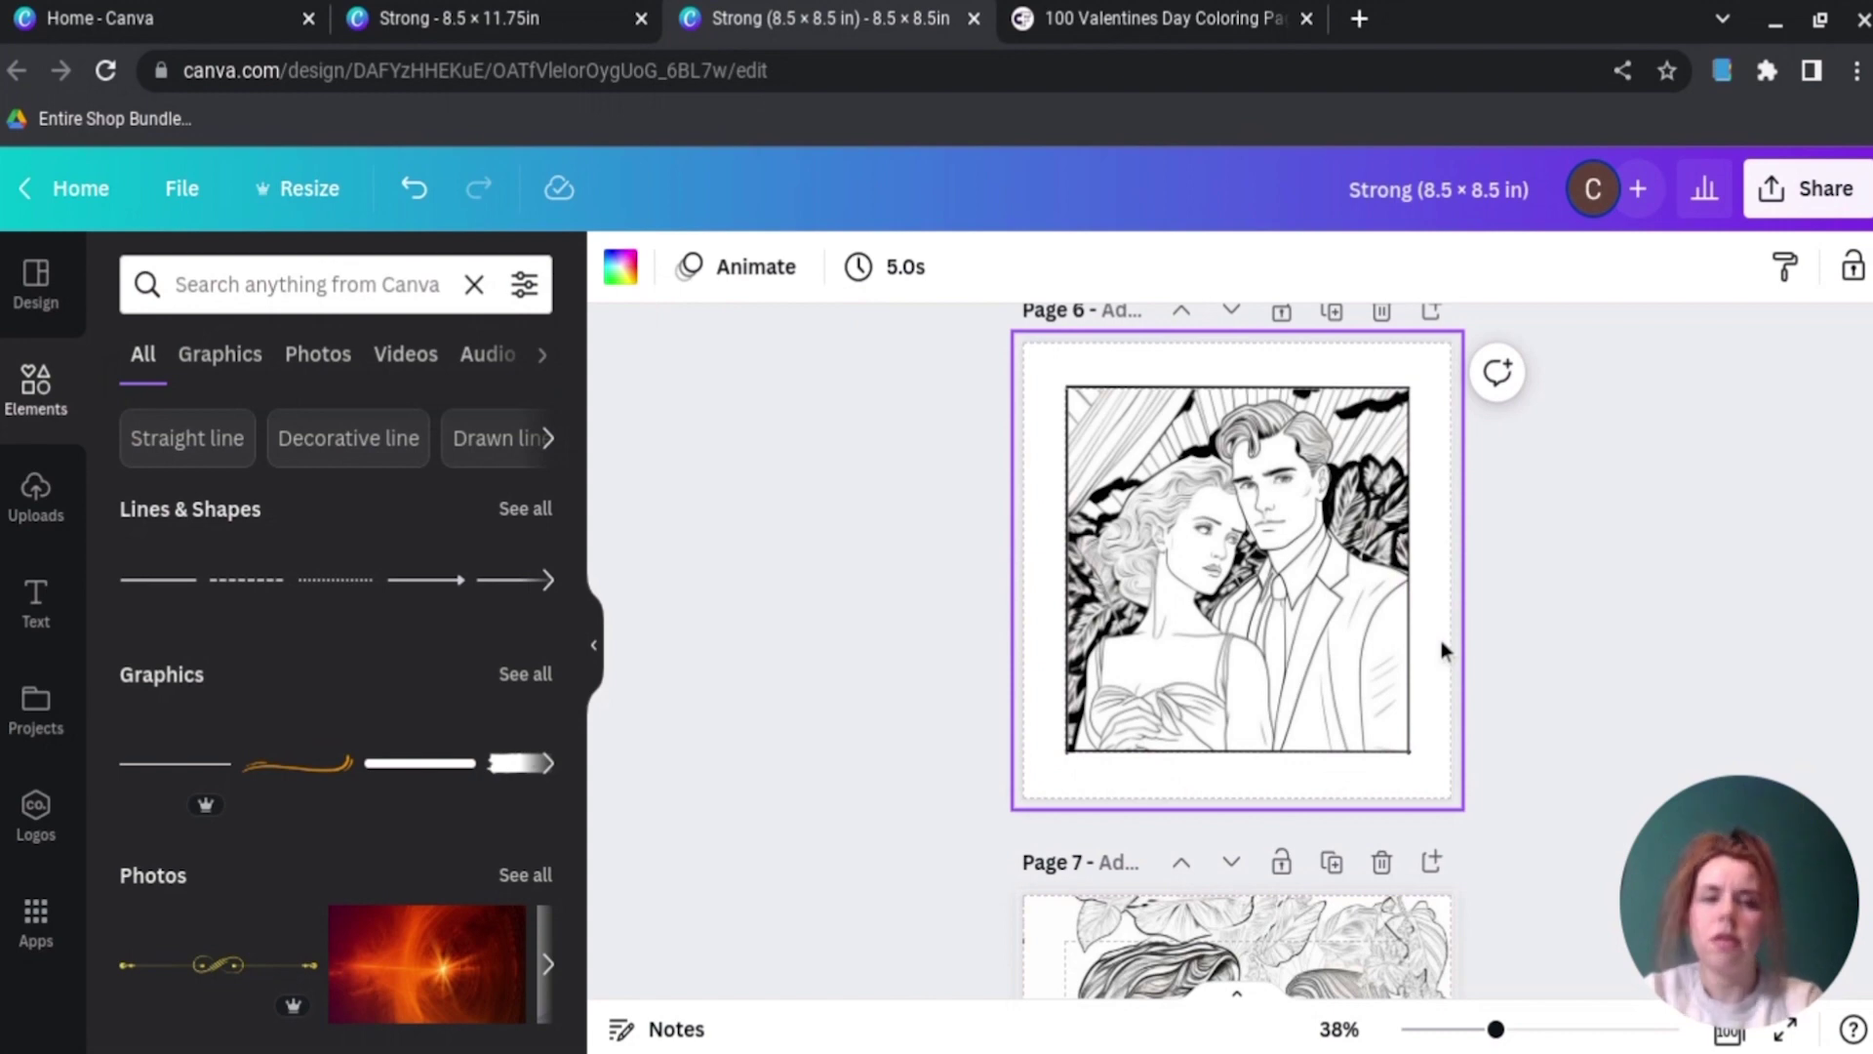
click(1495, 685)
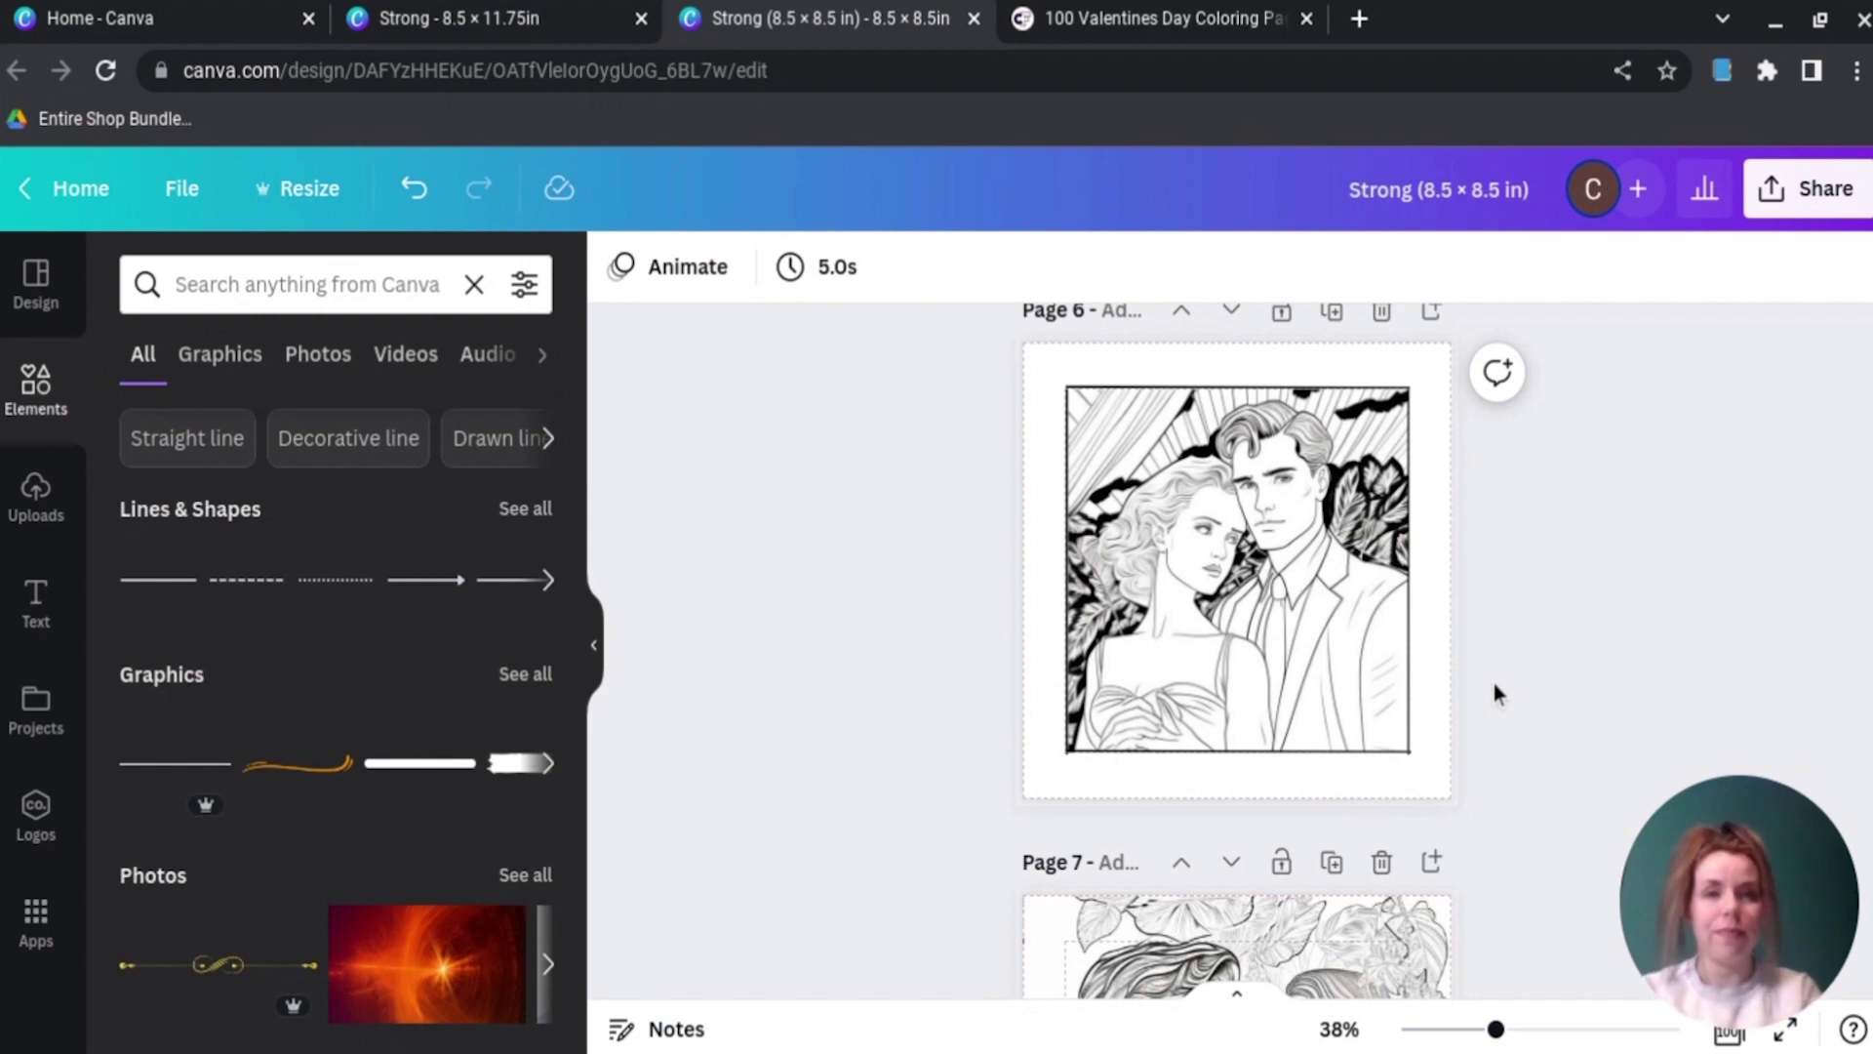
Step: Switch to the Creative Fabrica site and open the Spark art generator for creating art
click(1075, 8)
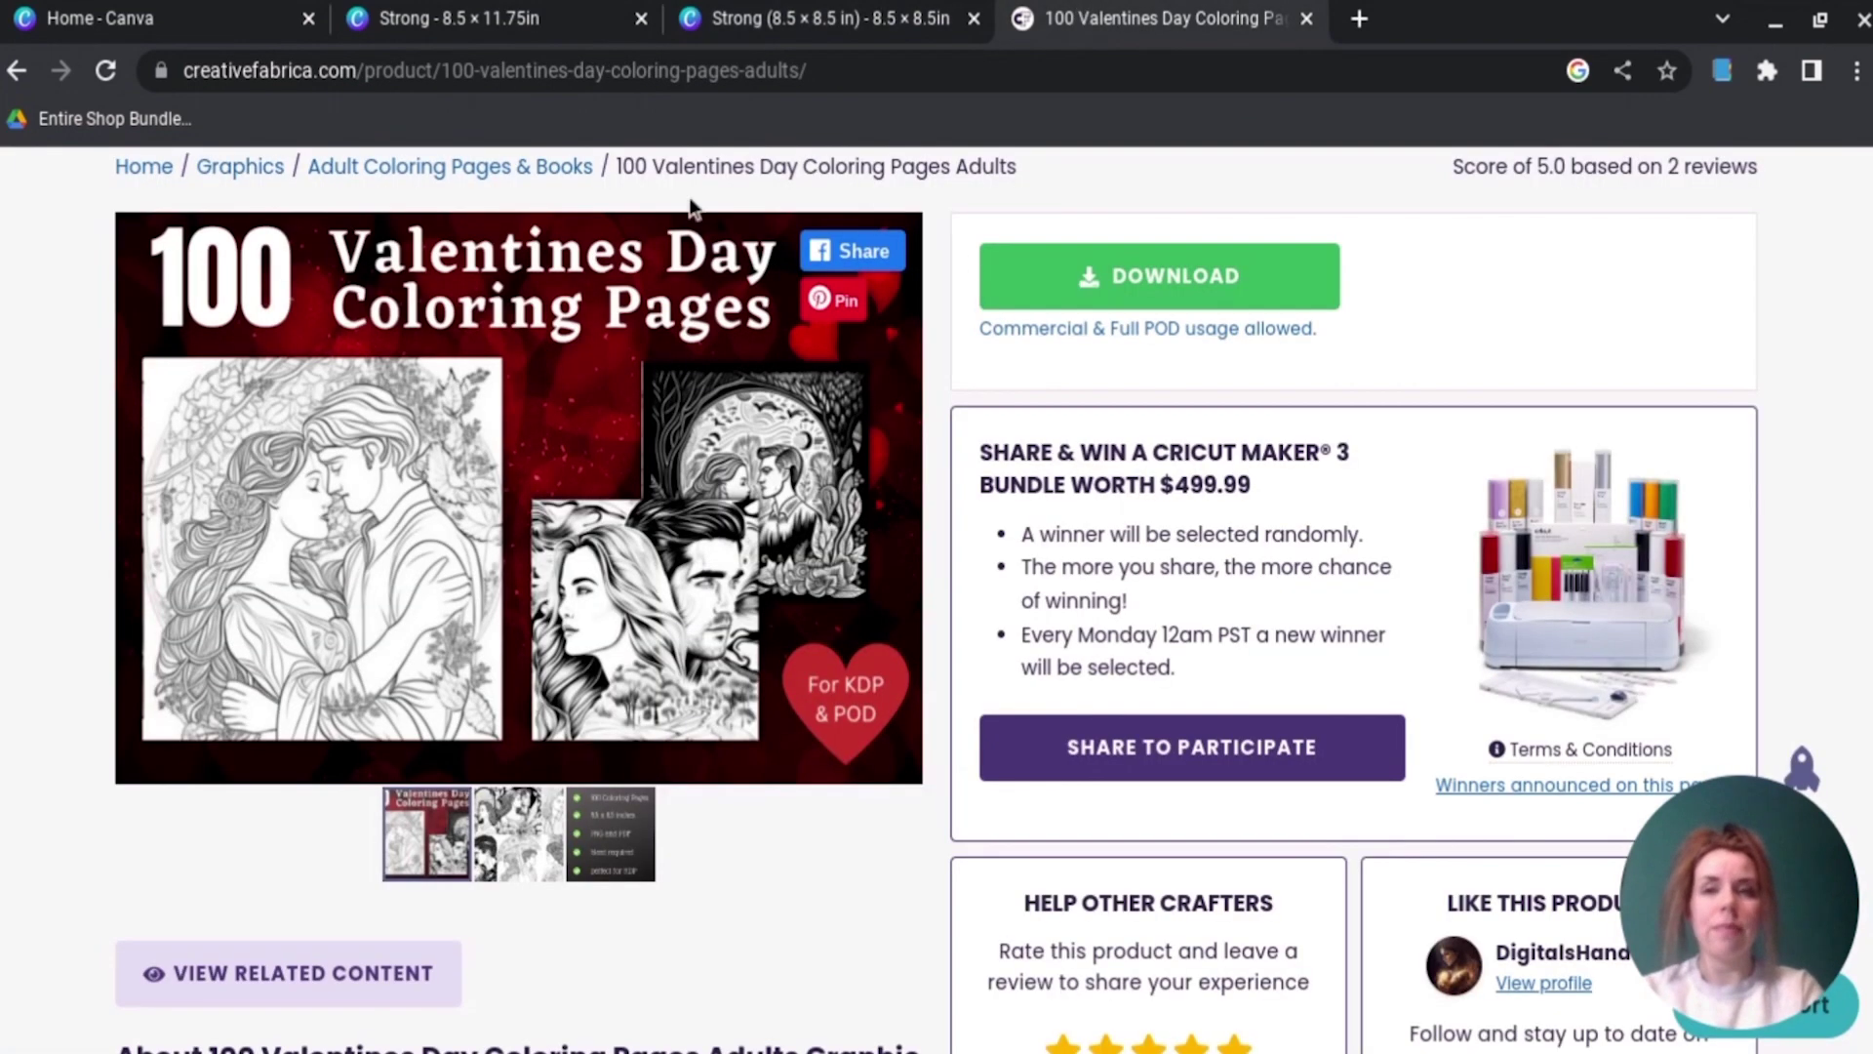
scroll(402, 657, up, 7)
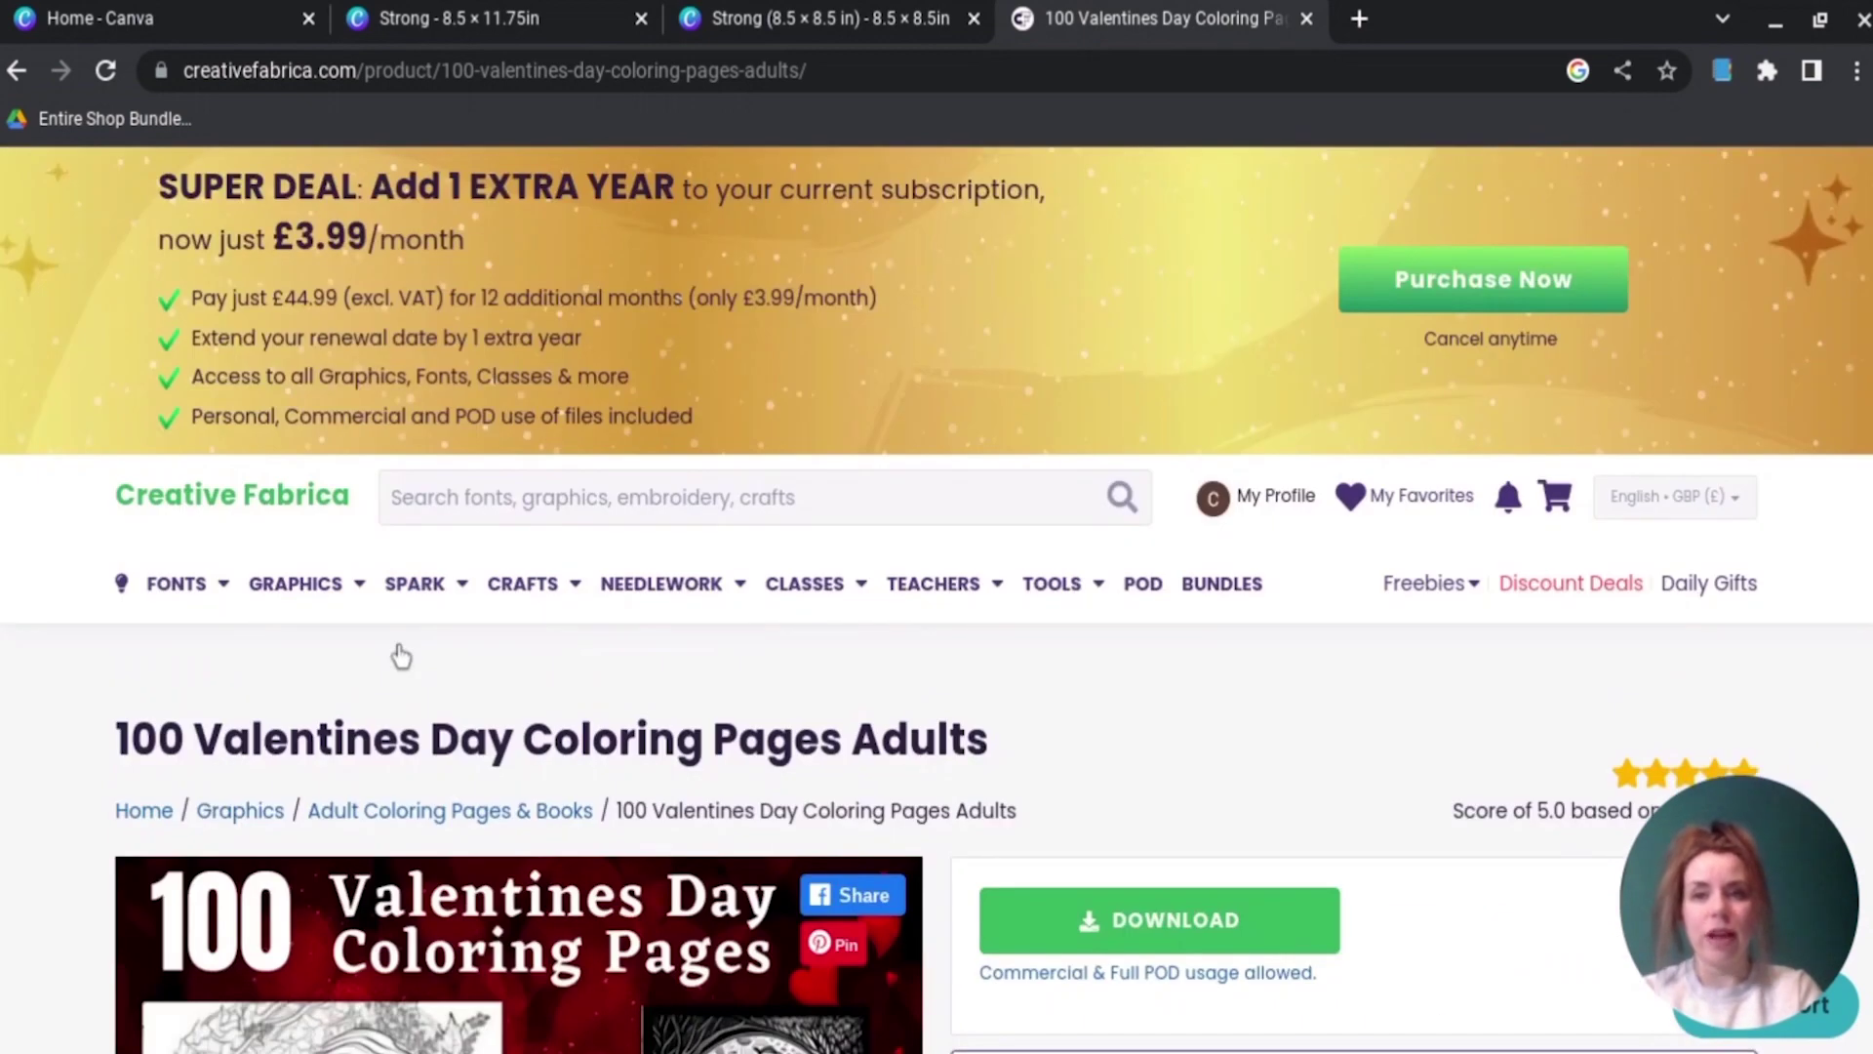
scroll(402, 657, down, 1)
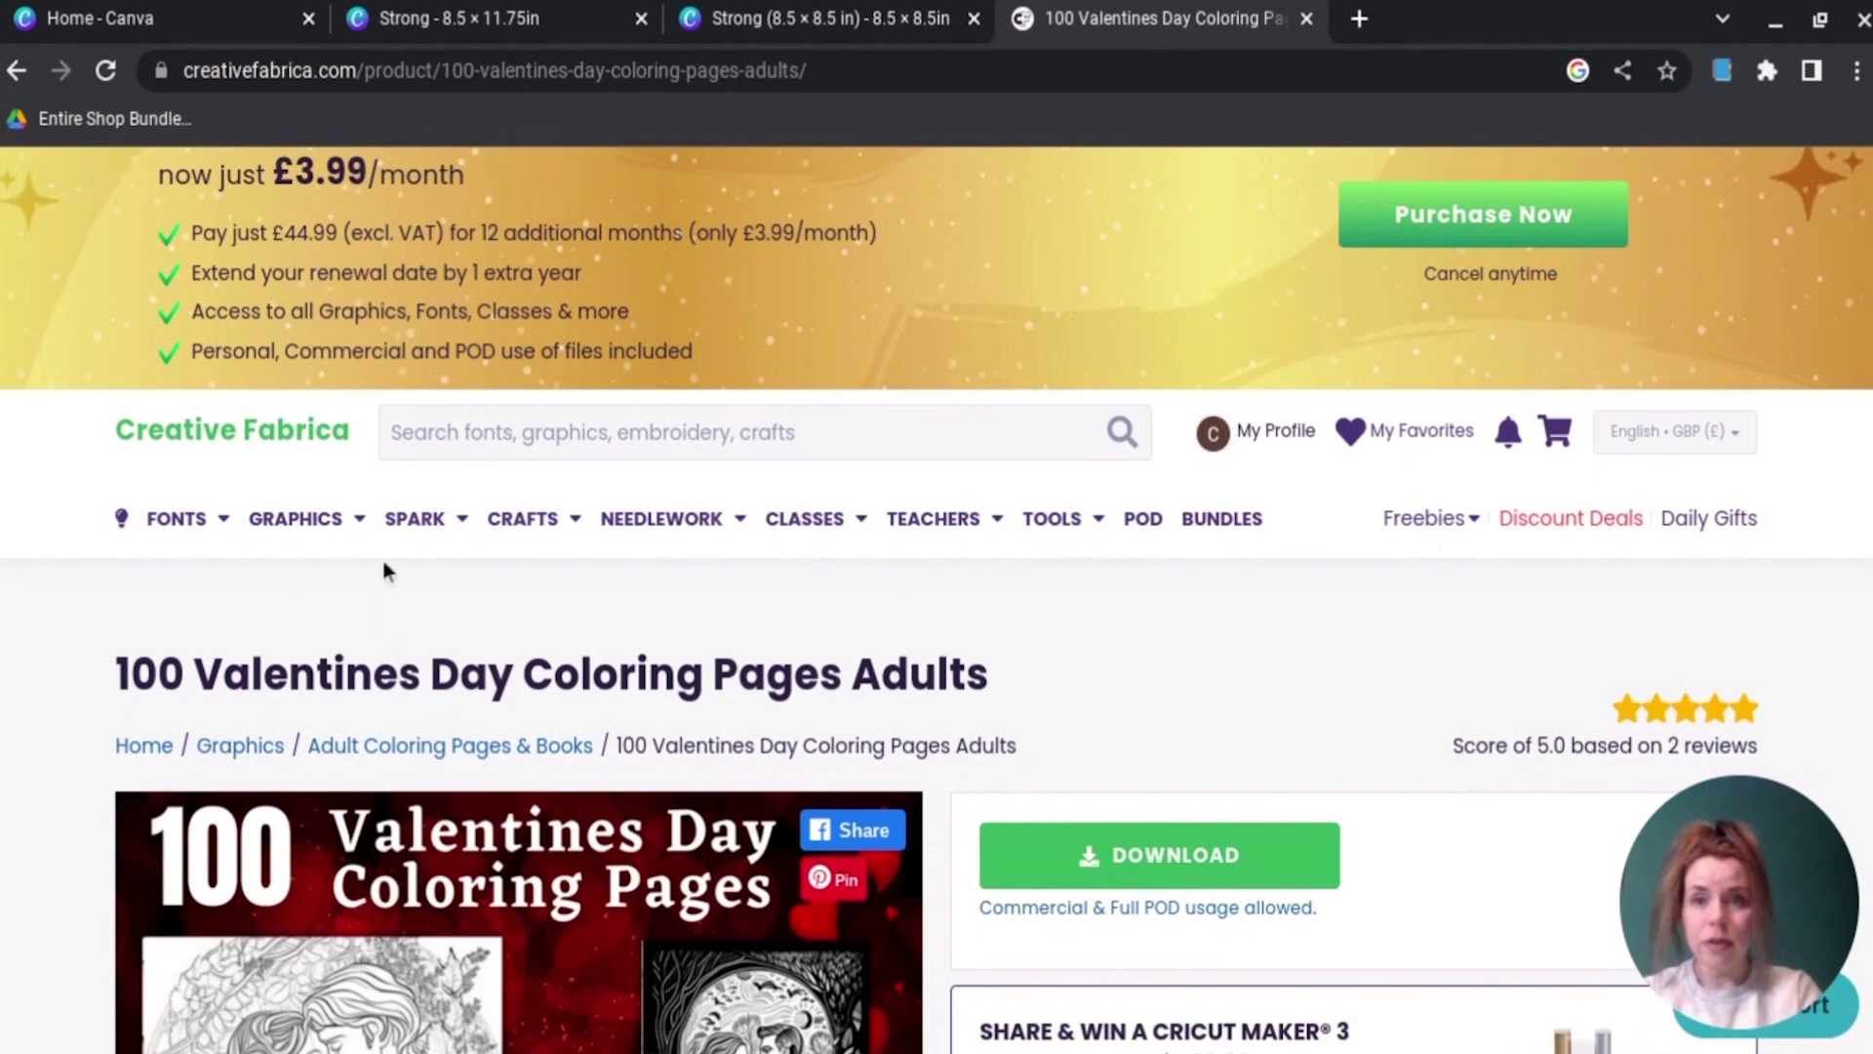
mouse_move(430, 536)
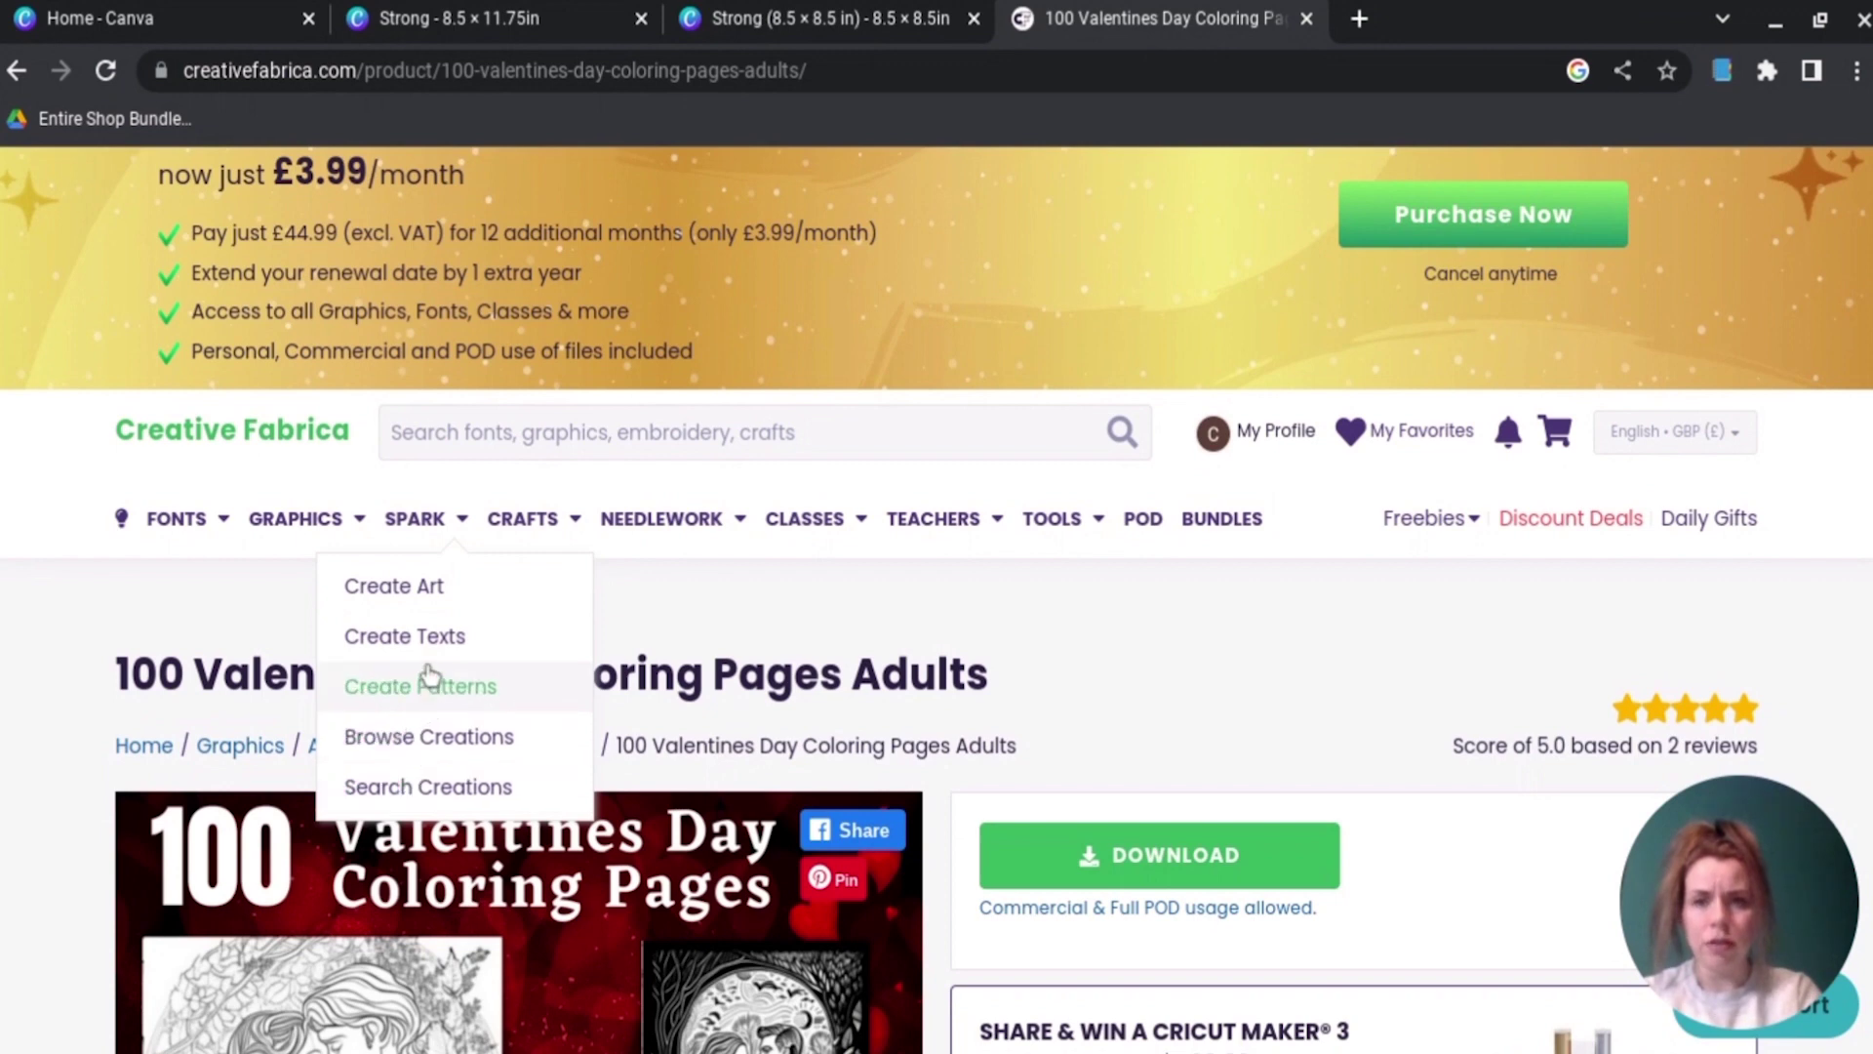
click(426, 599)
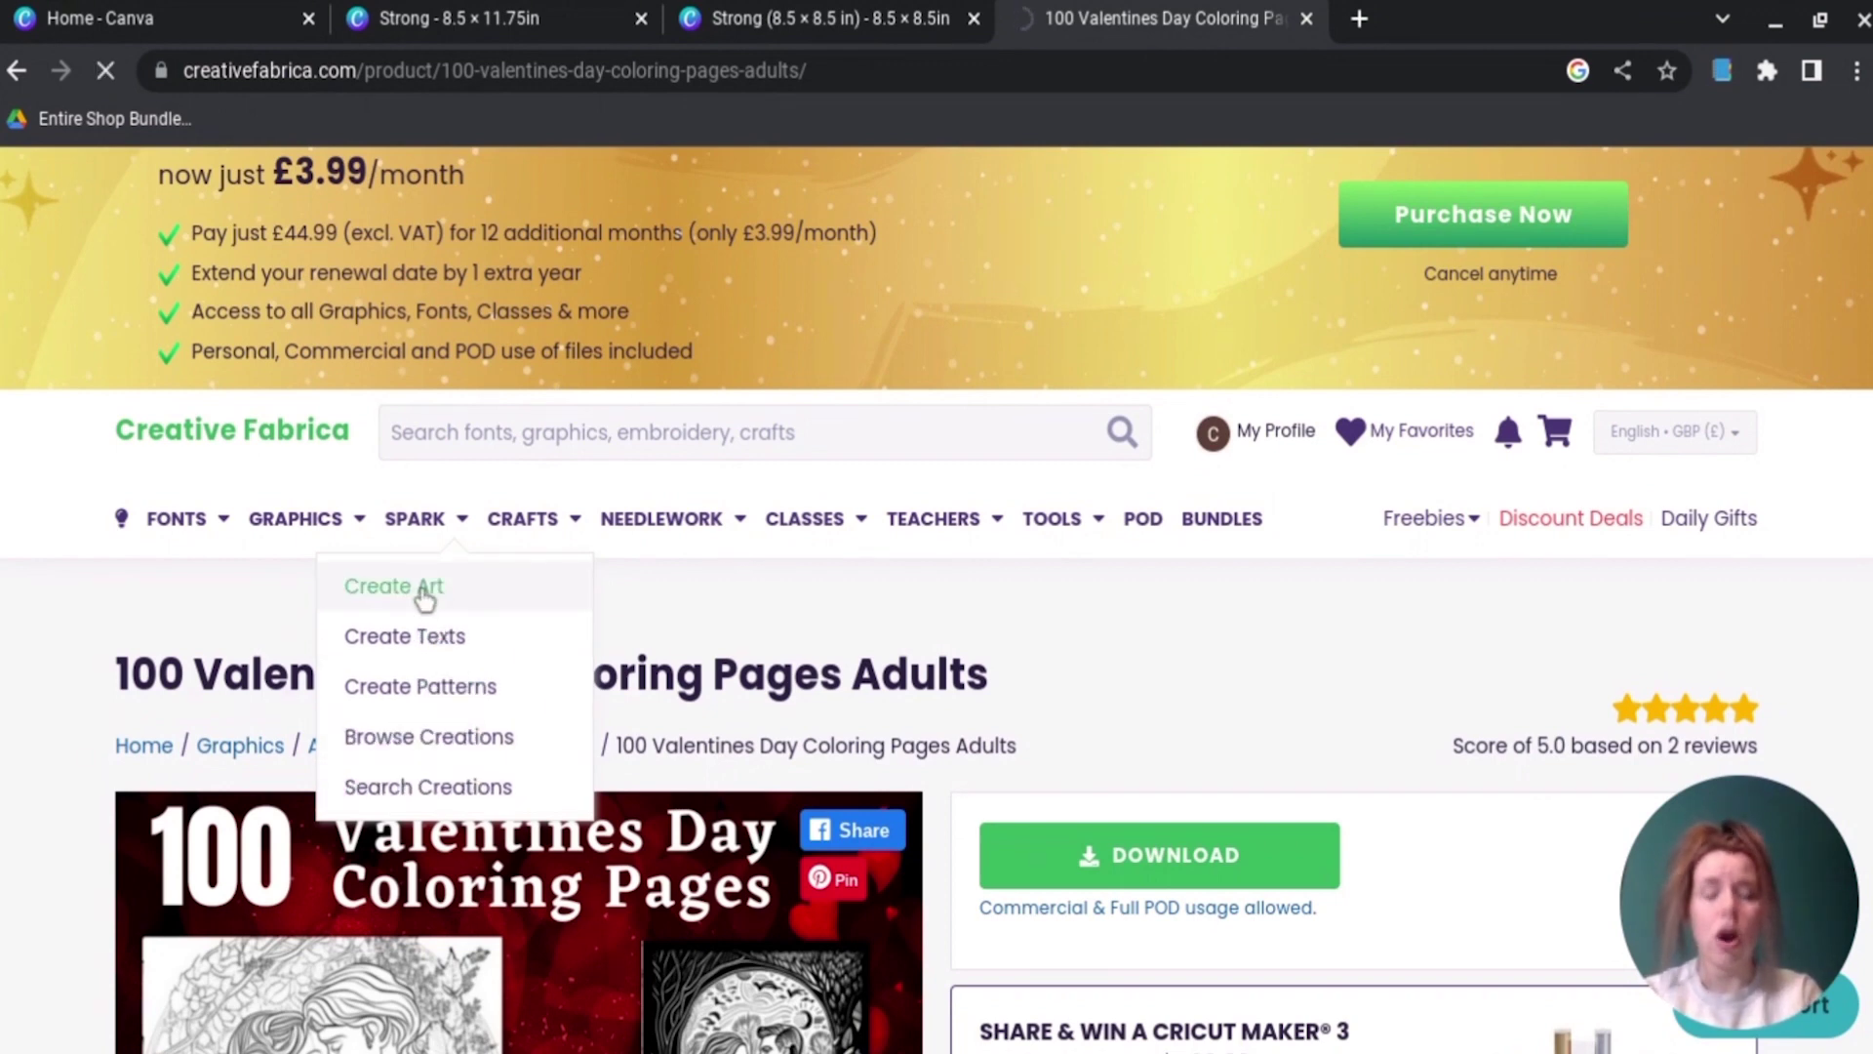
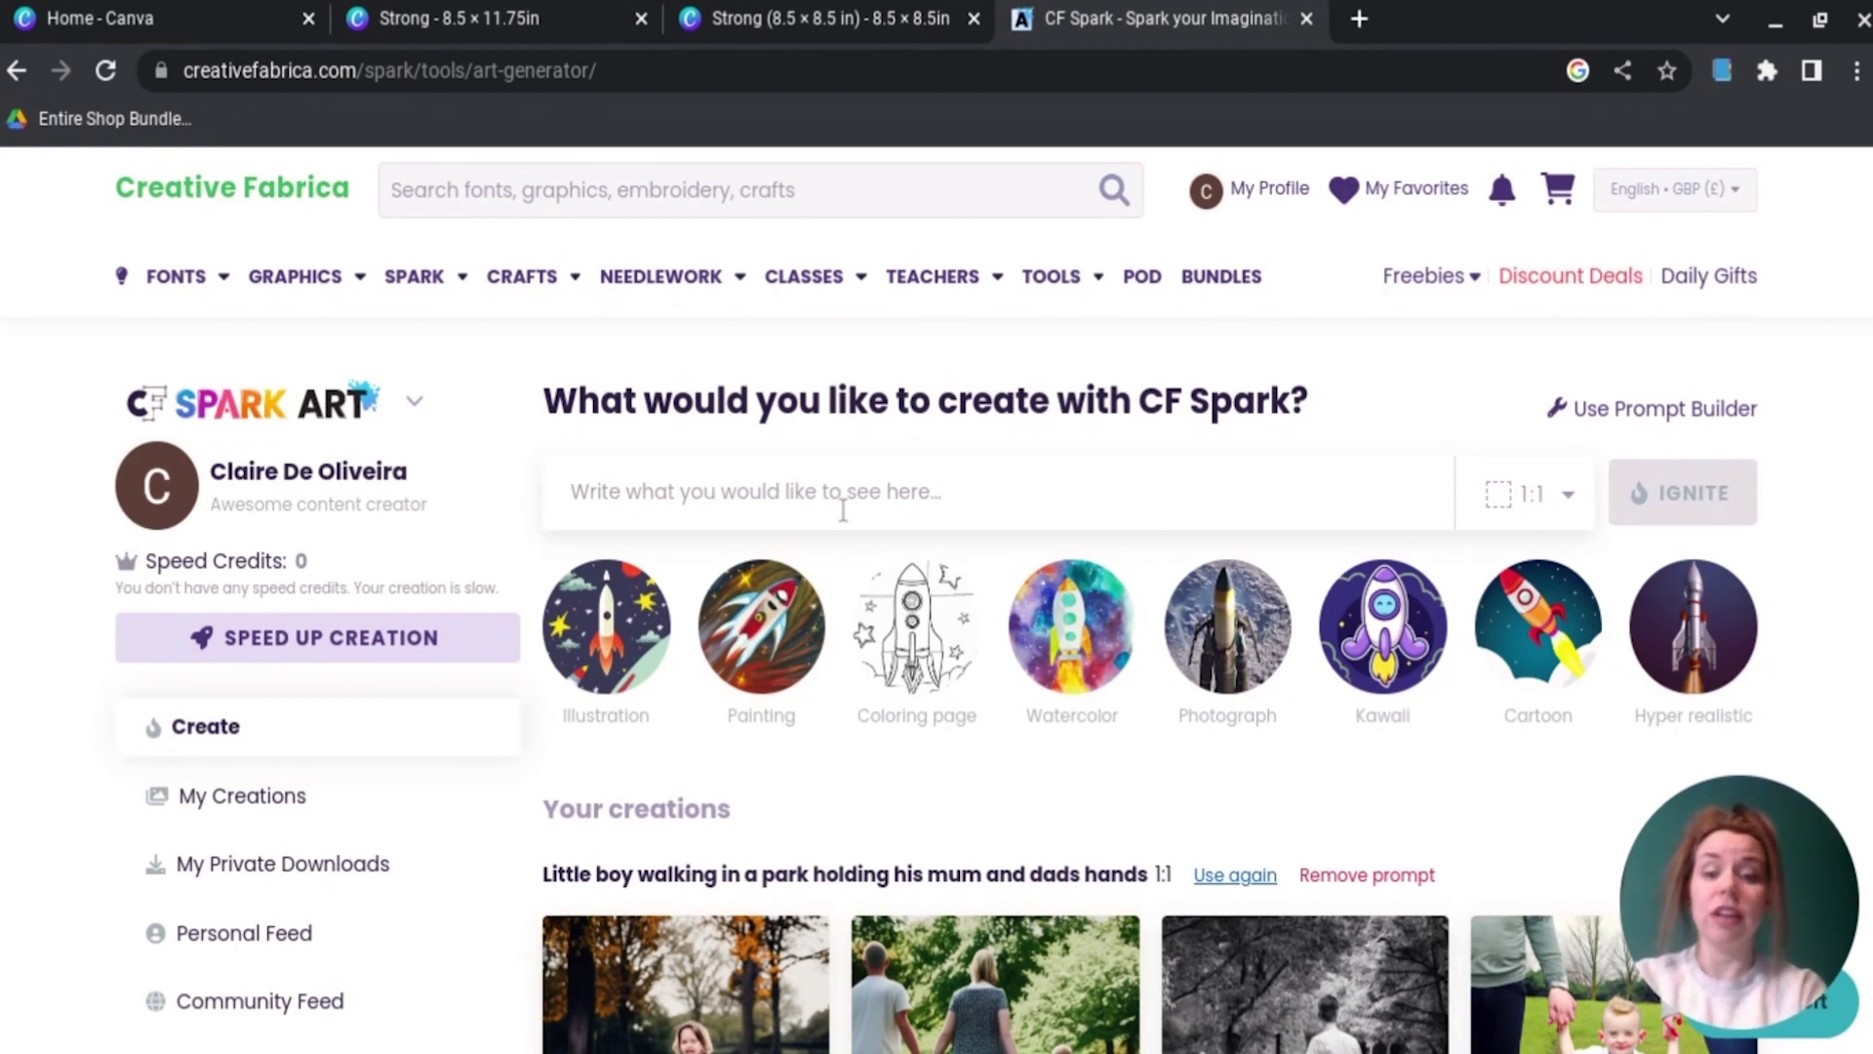
text(cybe)
key(BackSpace)
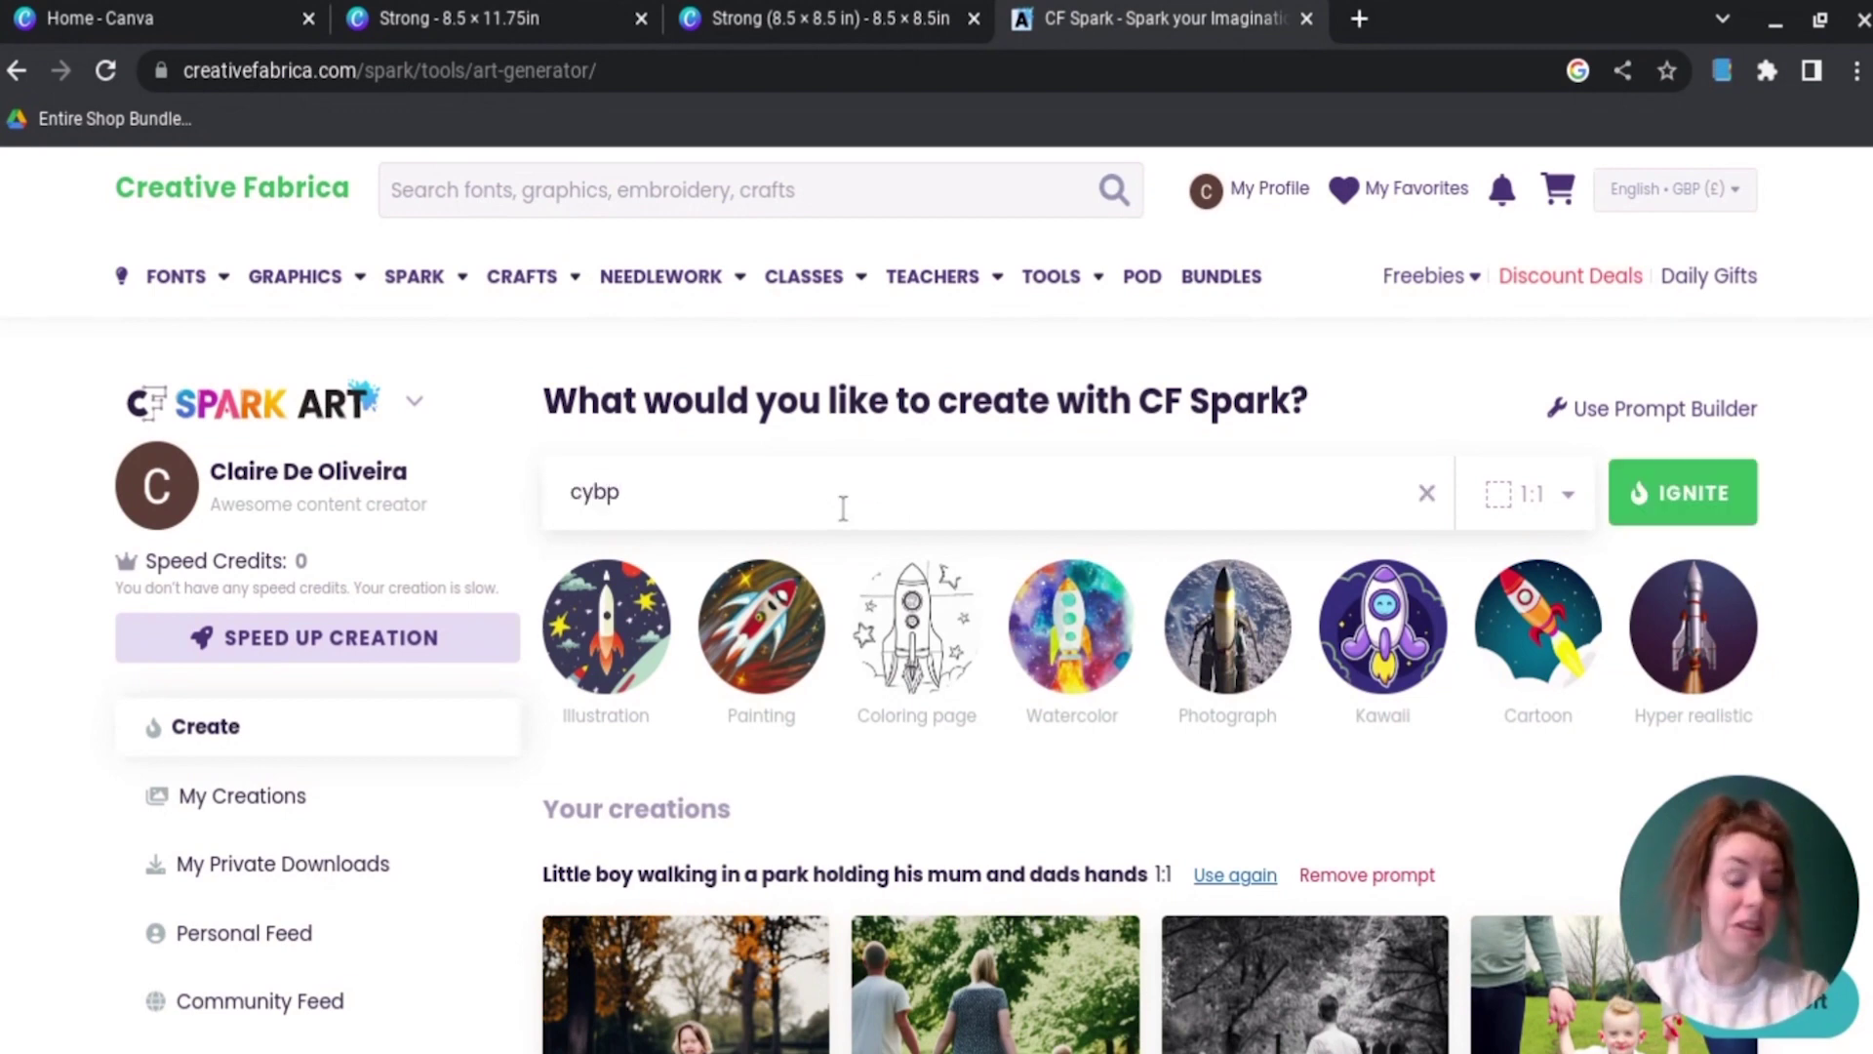
text(or)
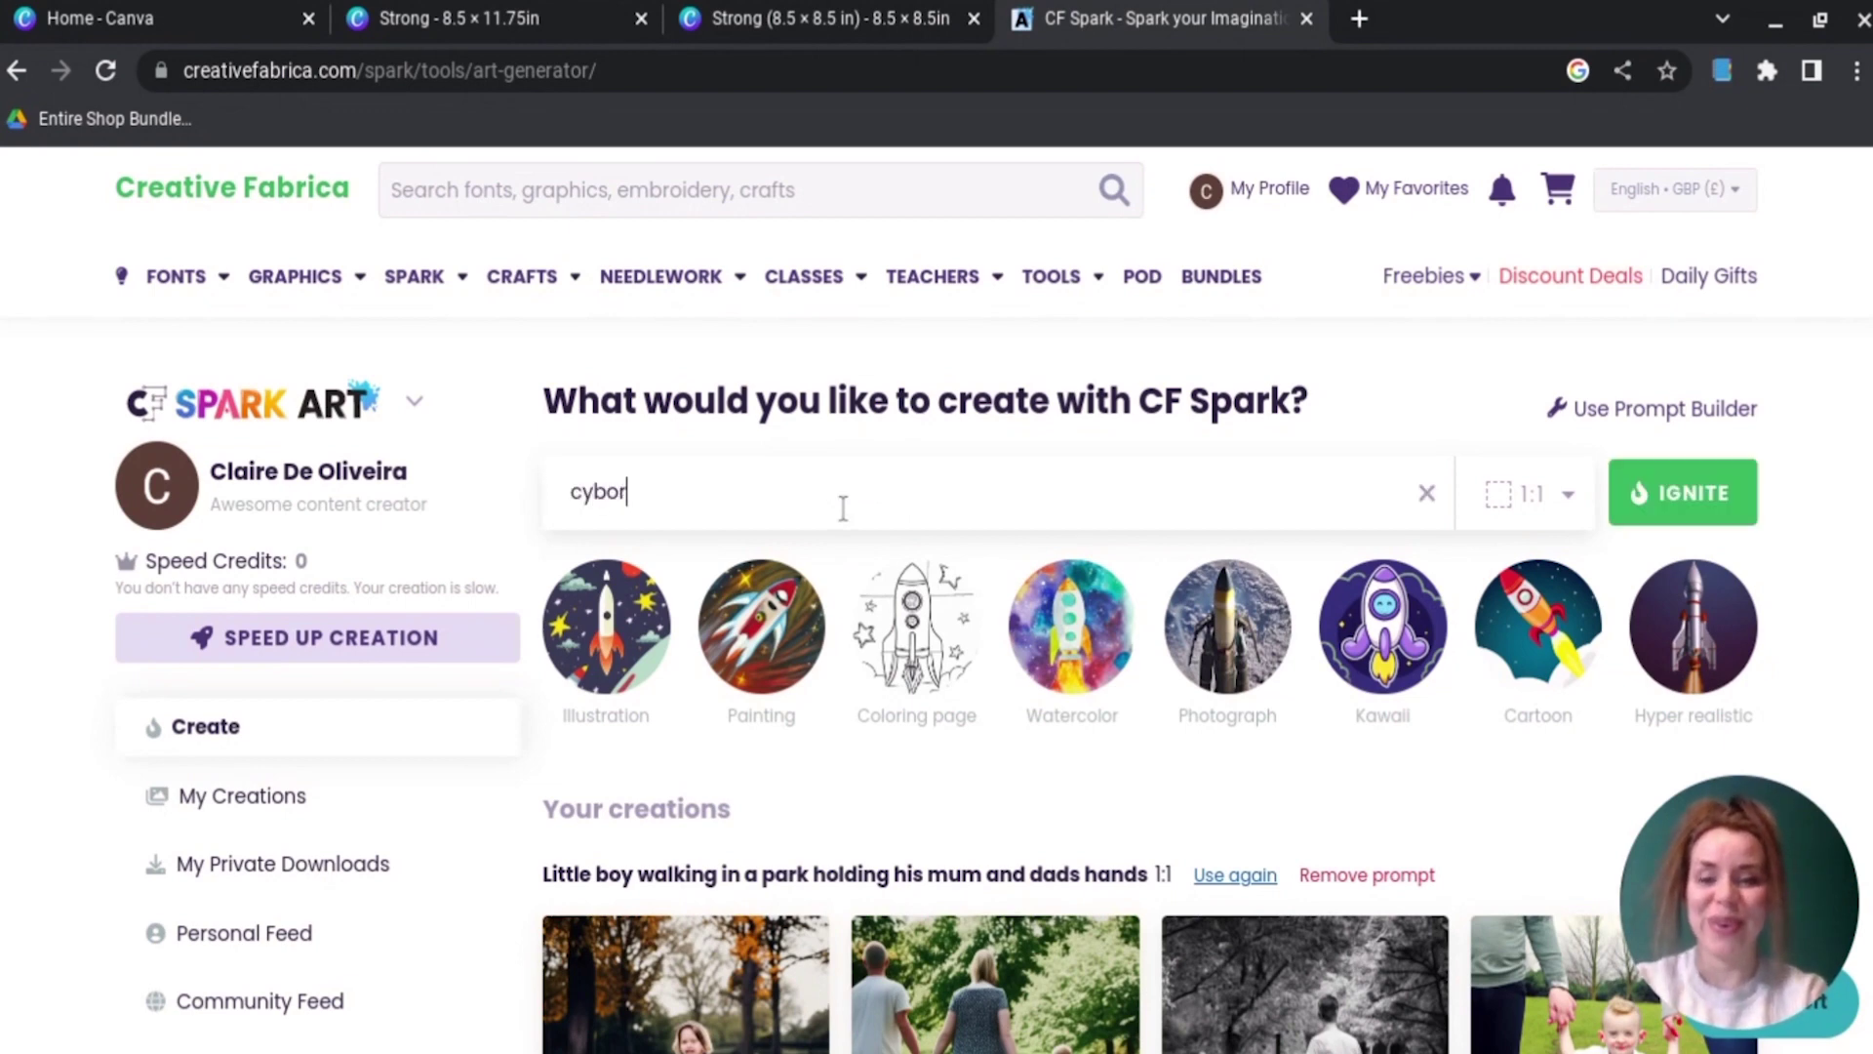
text(g)
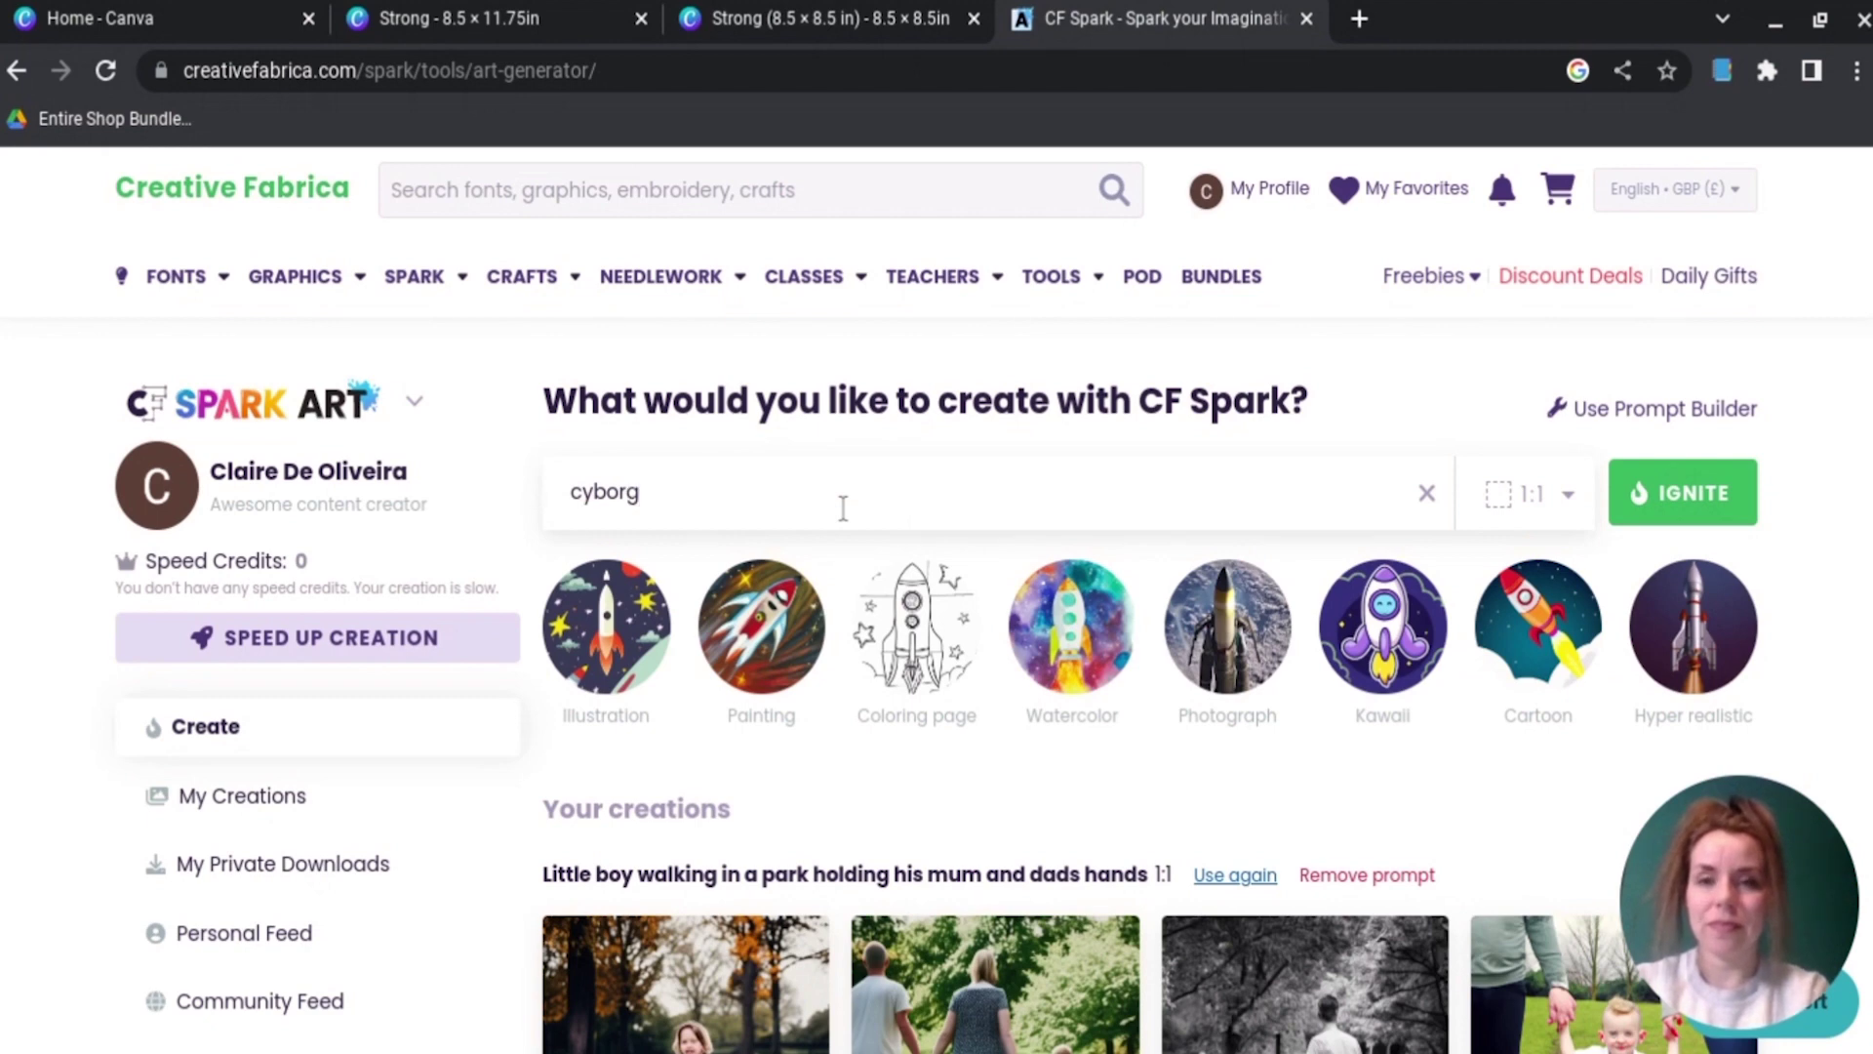
key(BackSpace)
key(BackSpace)
key(BackSpace)
key(BackSpace)
key(BackSpace)
key(BackSpace)
text(l)
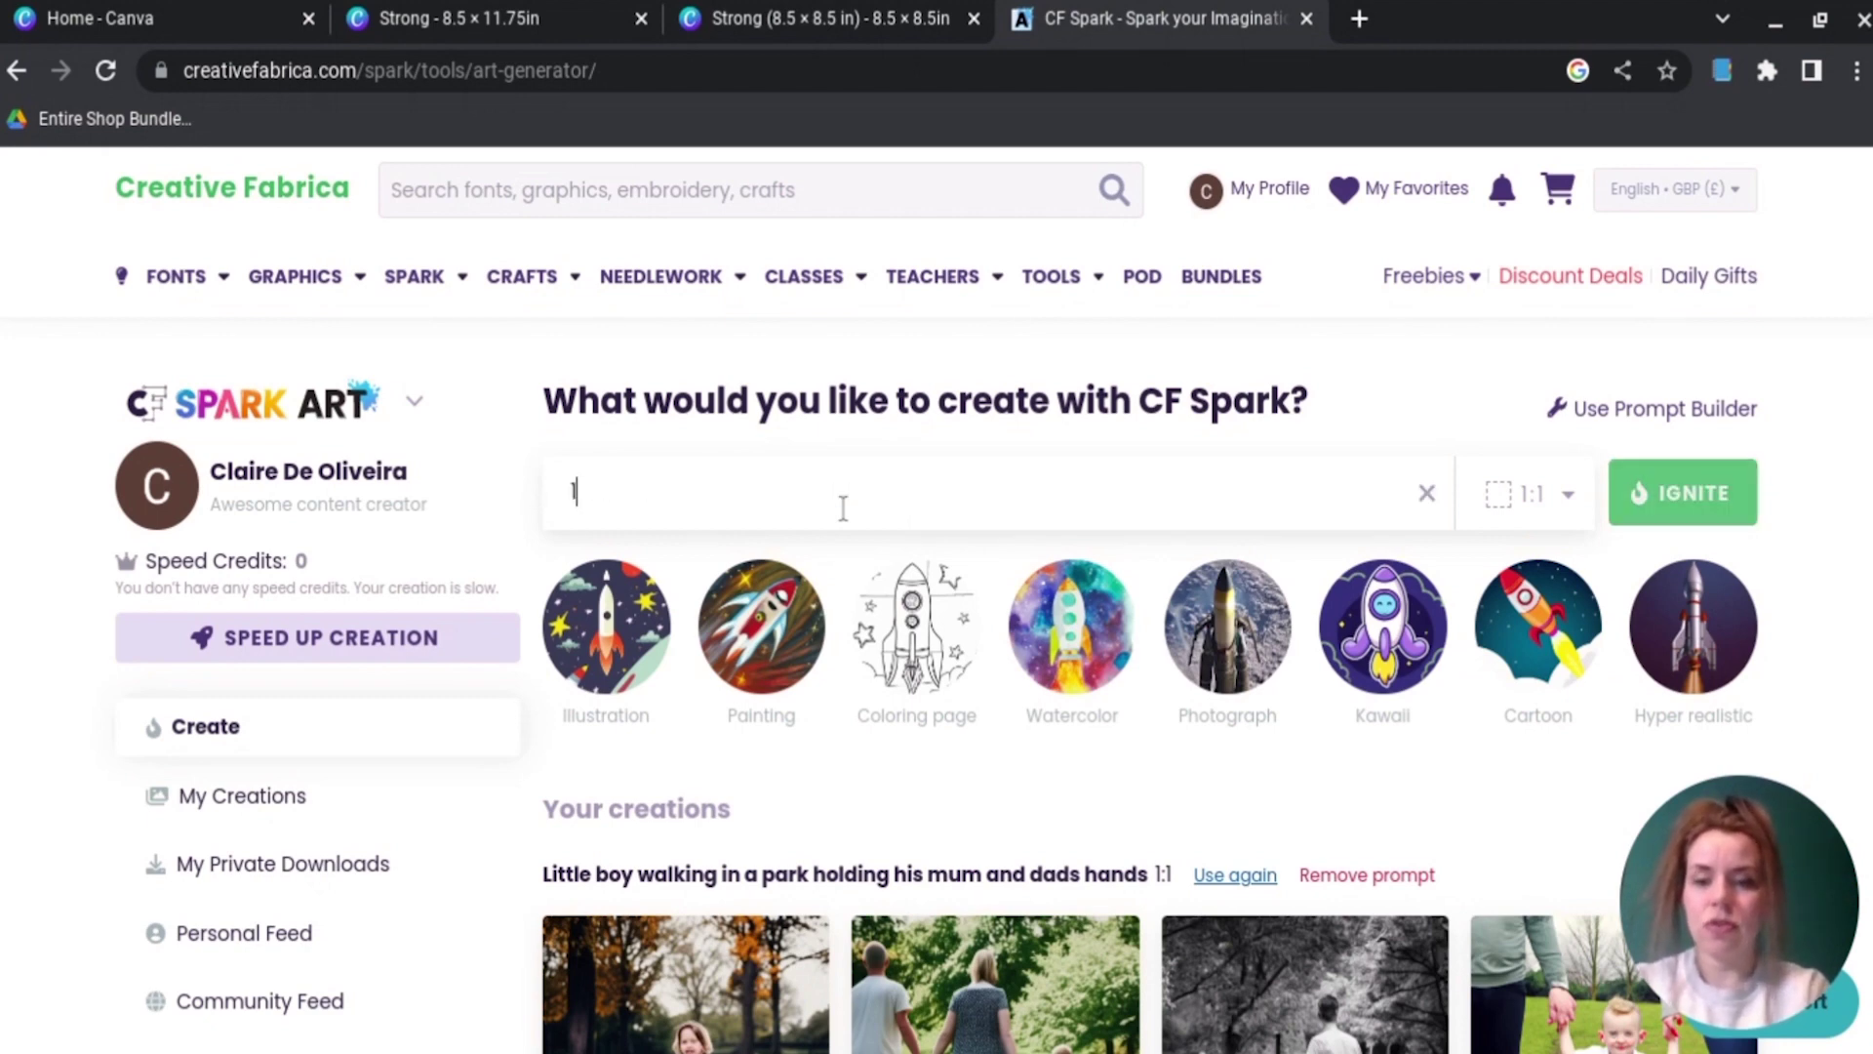
key(BackSpace)
Step: Enter "2 cyborgs about to battle" as the art prompt
text(2 cyc)
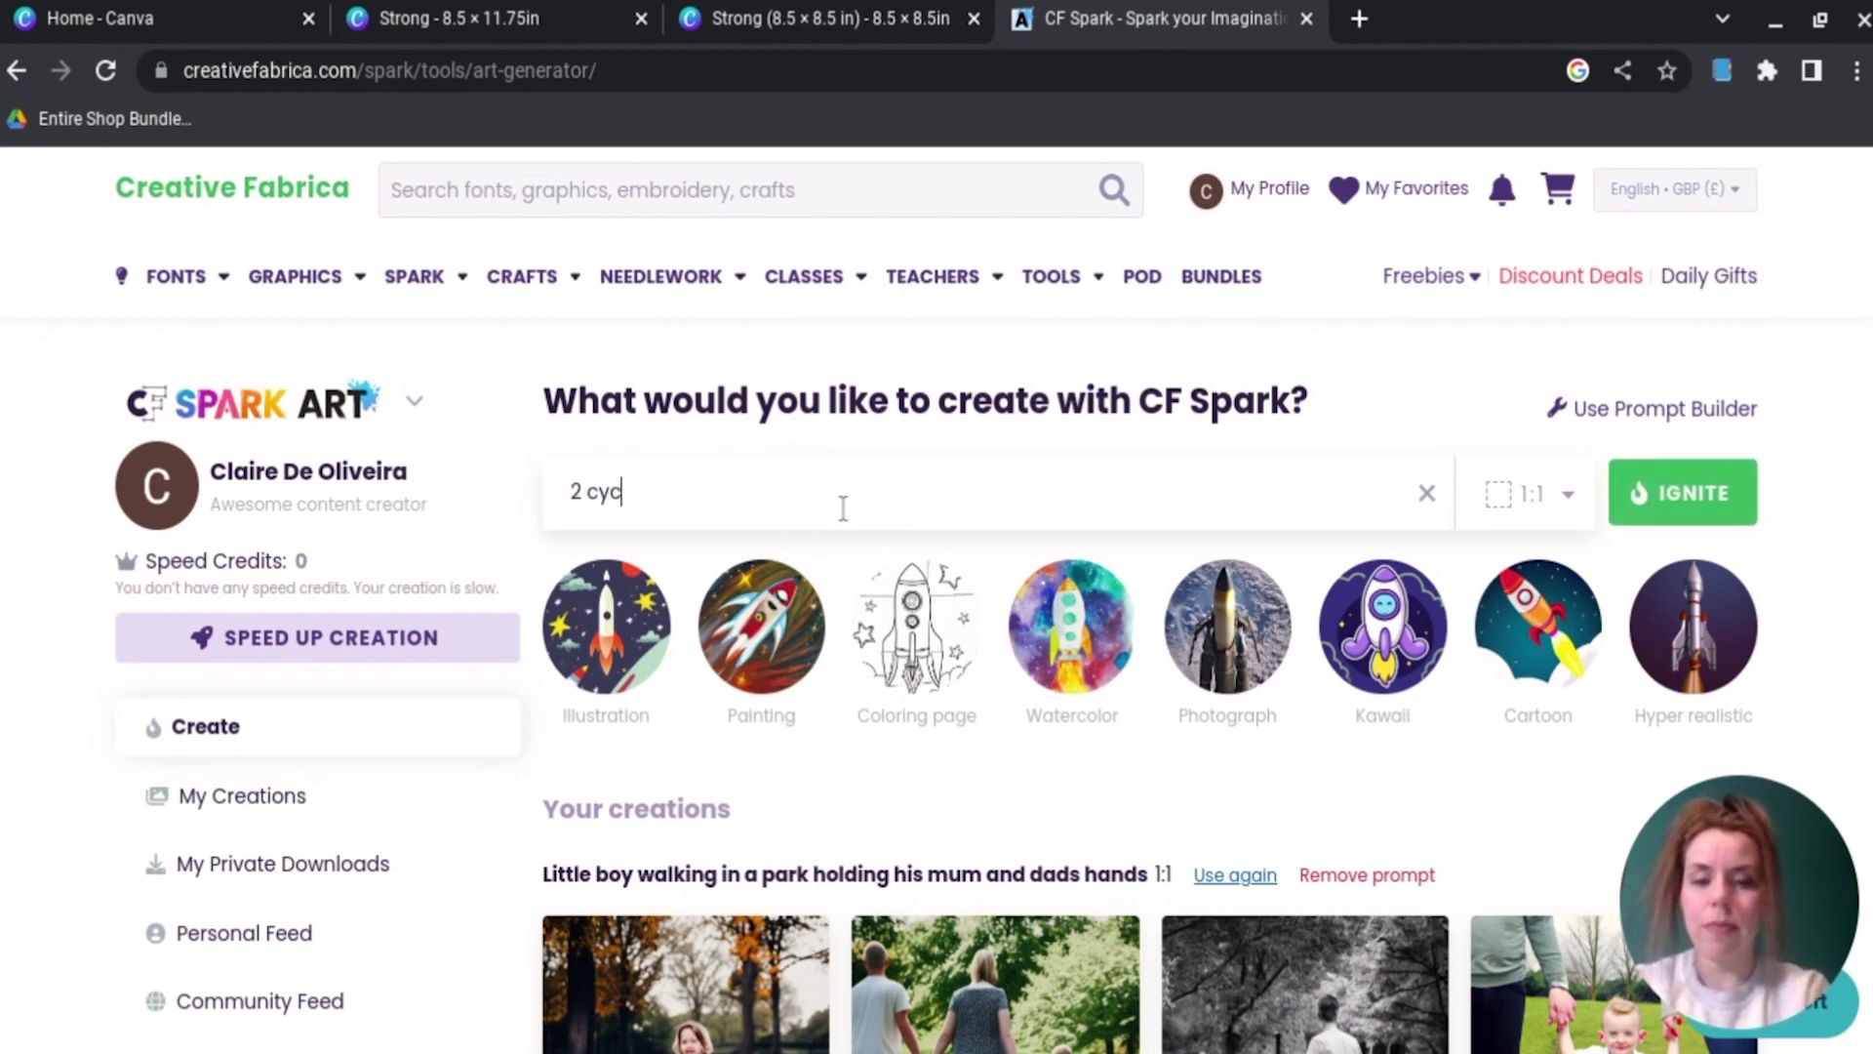
key(BackSpace)
text(bor)
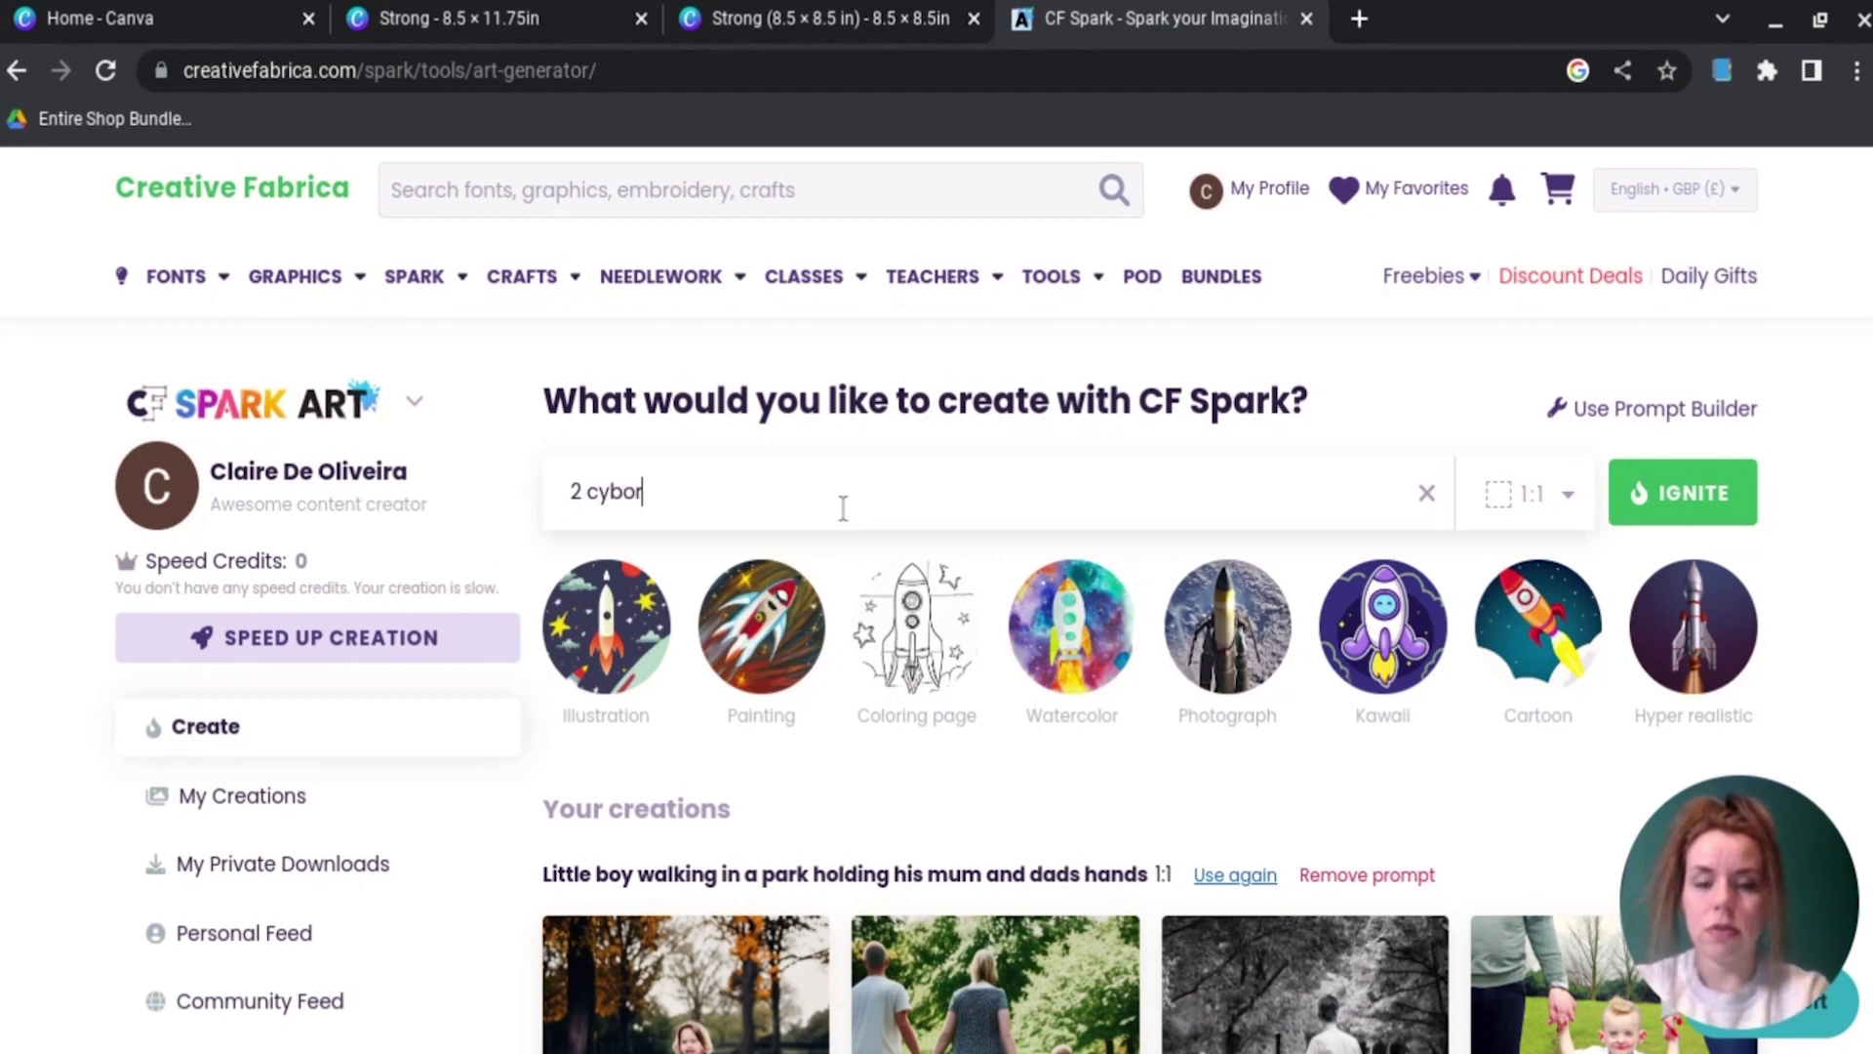
text(g)
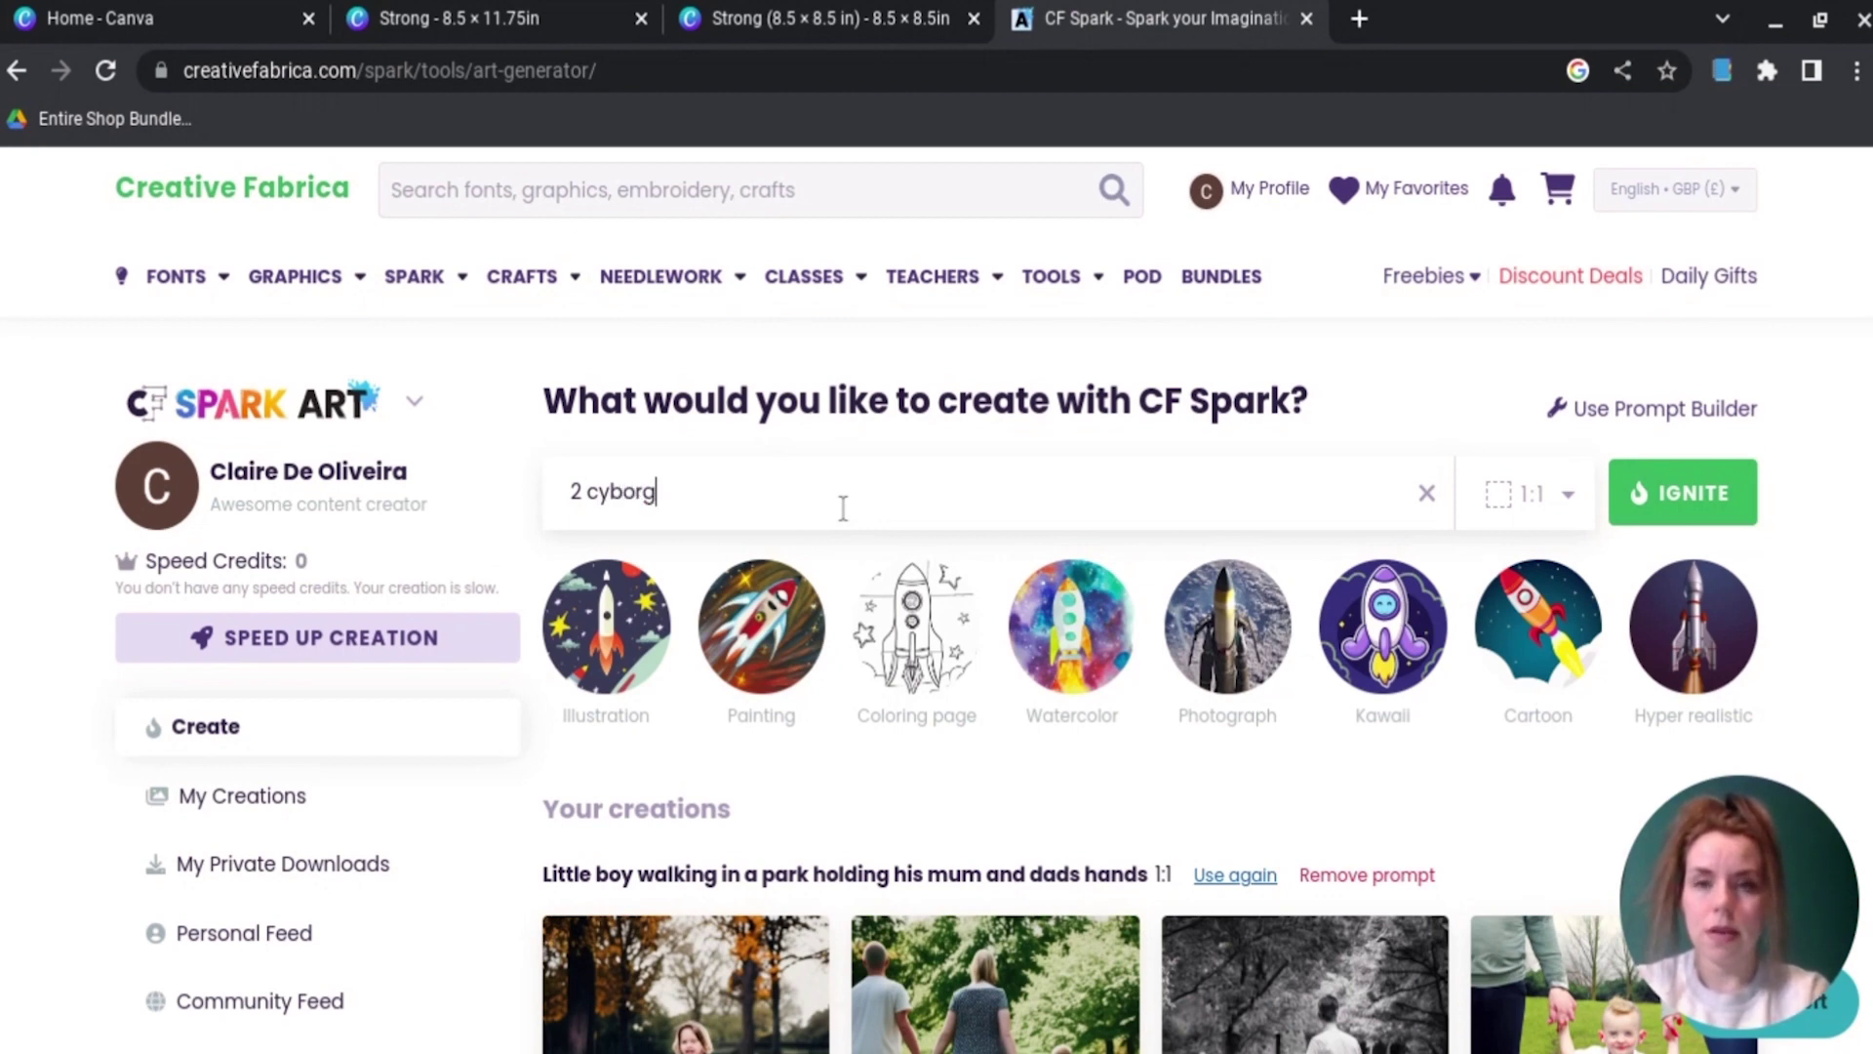
text(s about to)
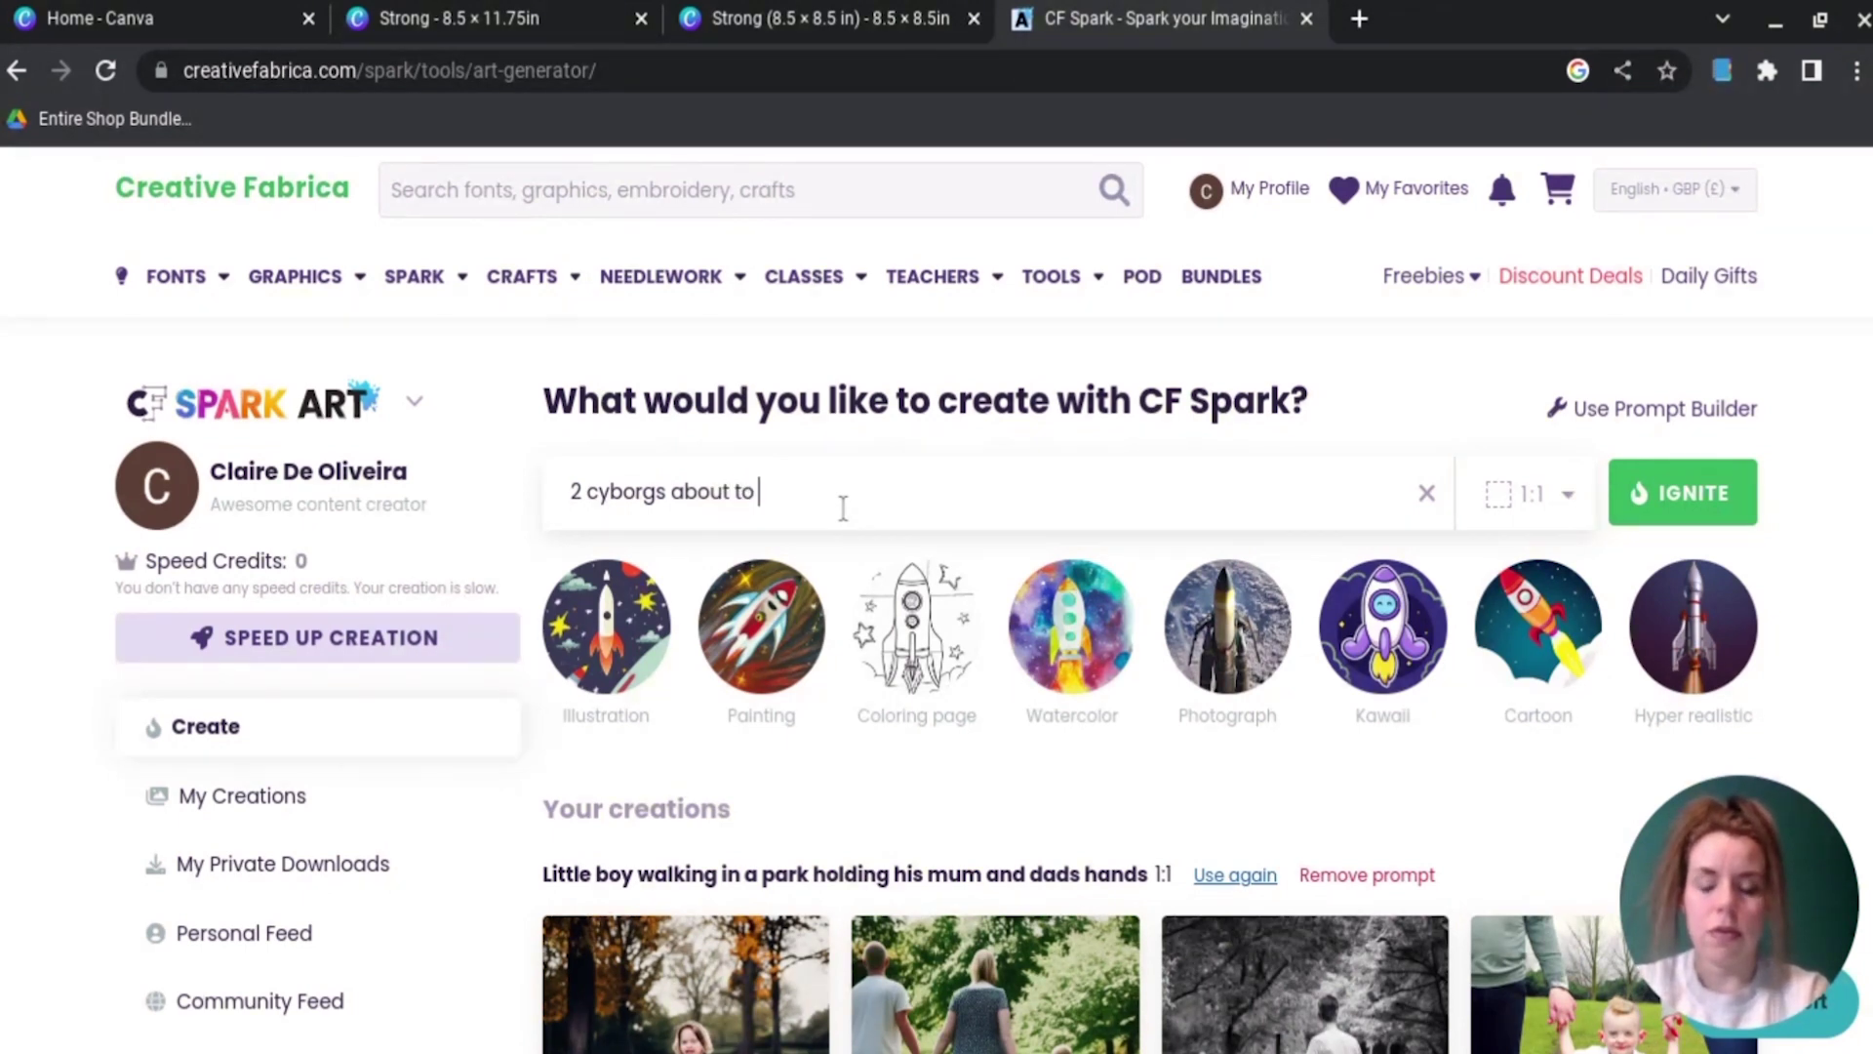
text( battle)
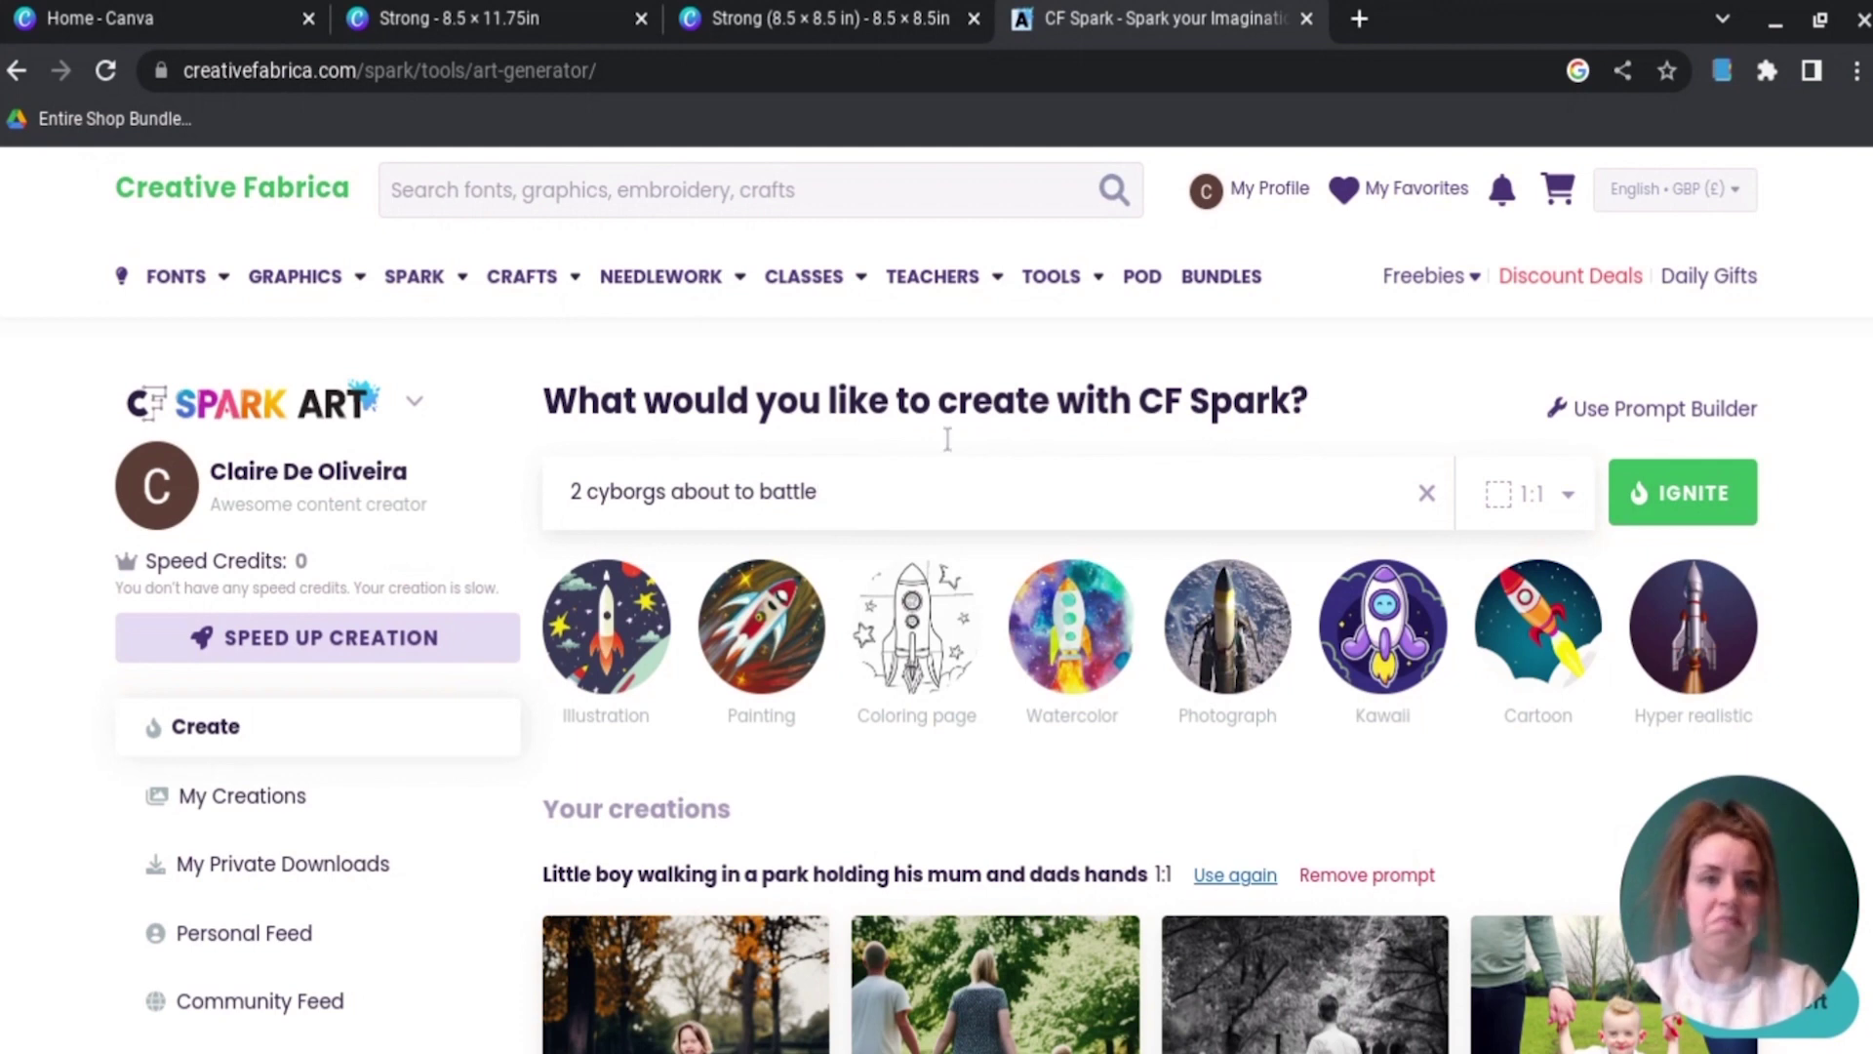
Step: Generate the cyborg images in a 4:5 ratio with the Coloring page style
click(1565, 501)
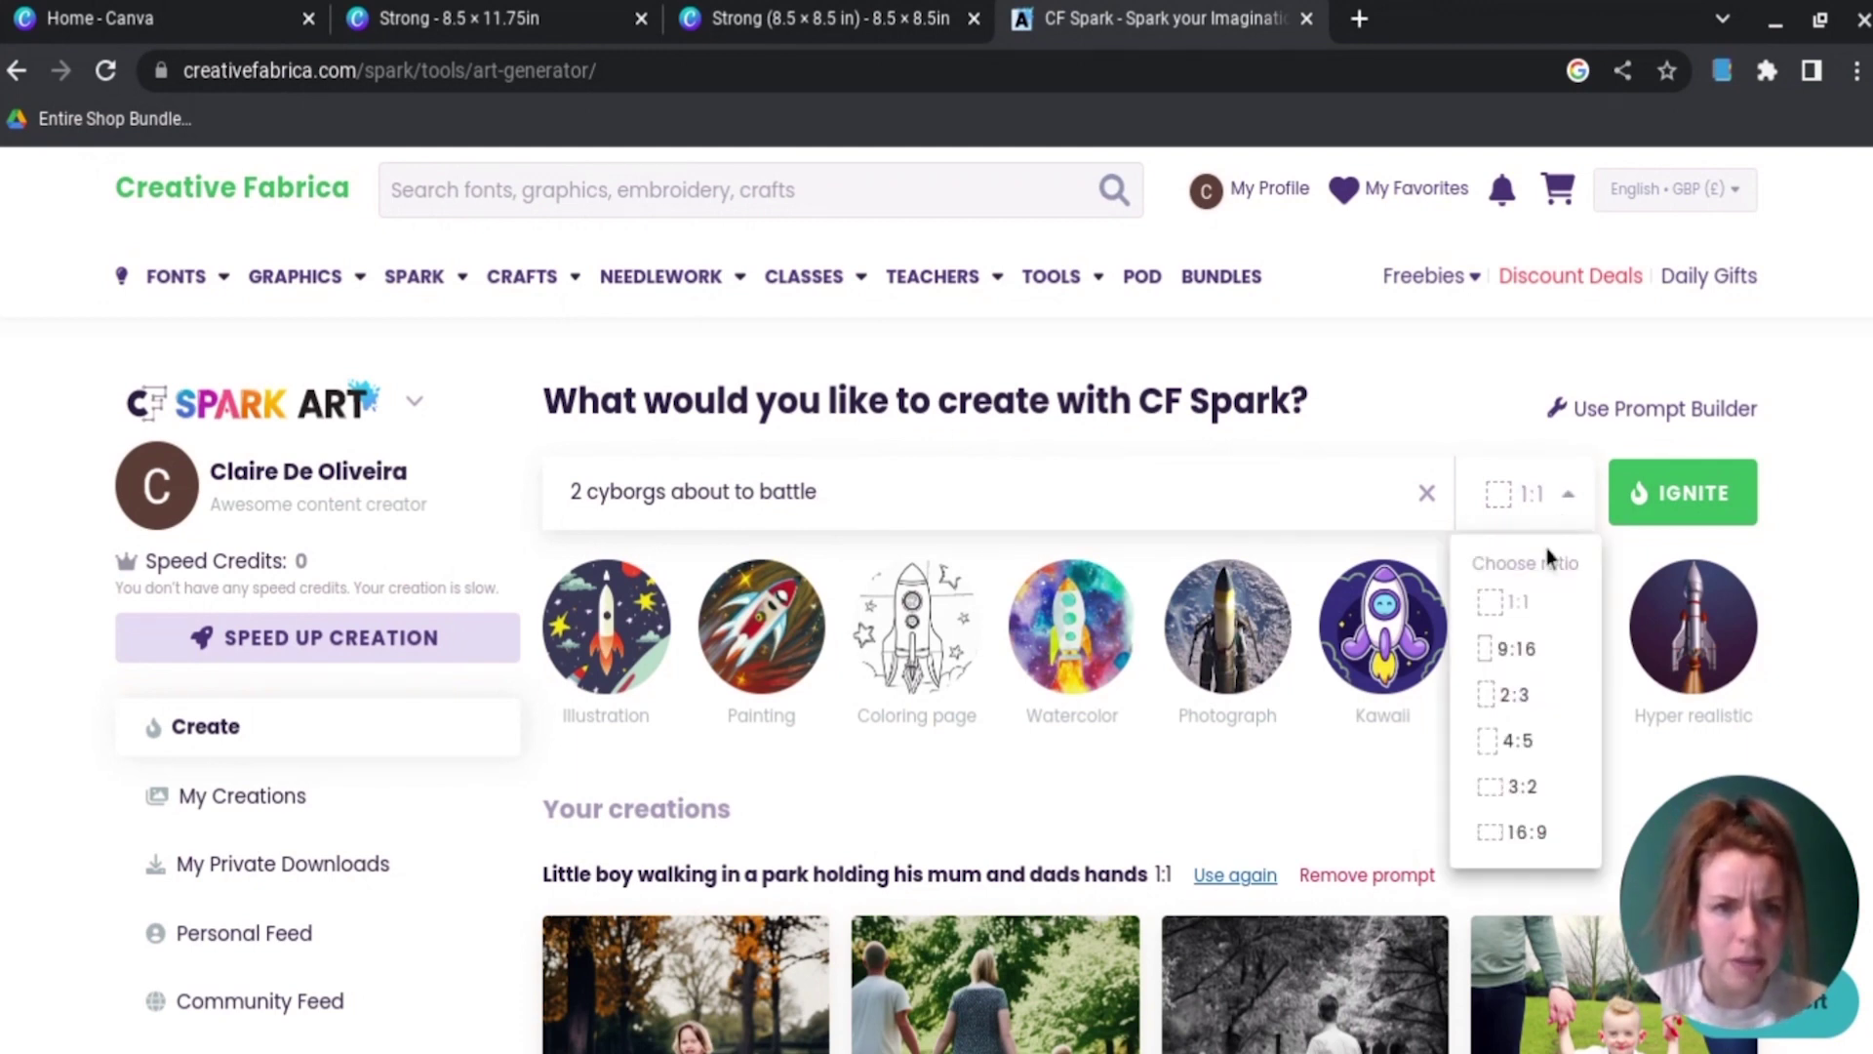
click(1507, 743)
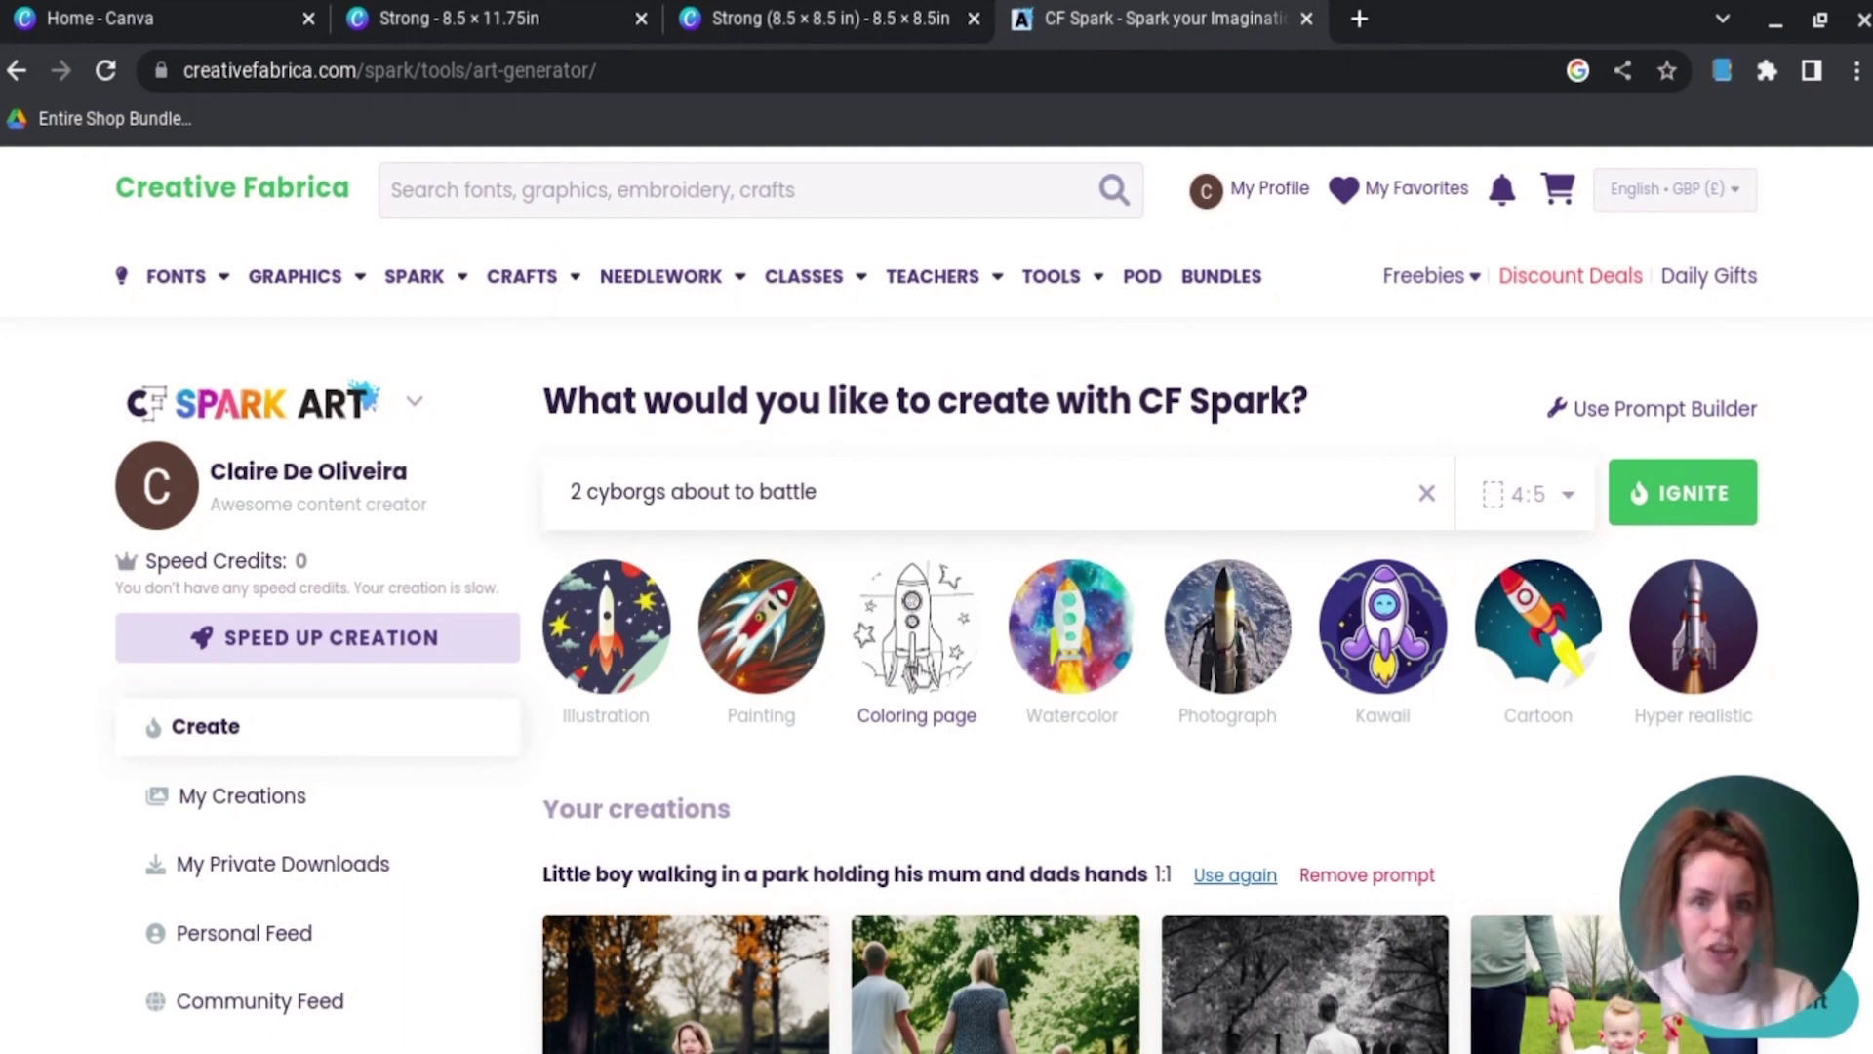
click(917, 673)
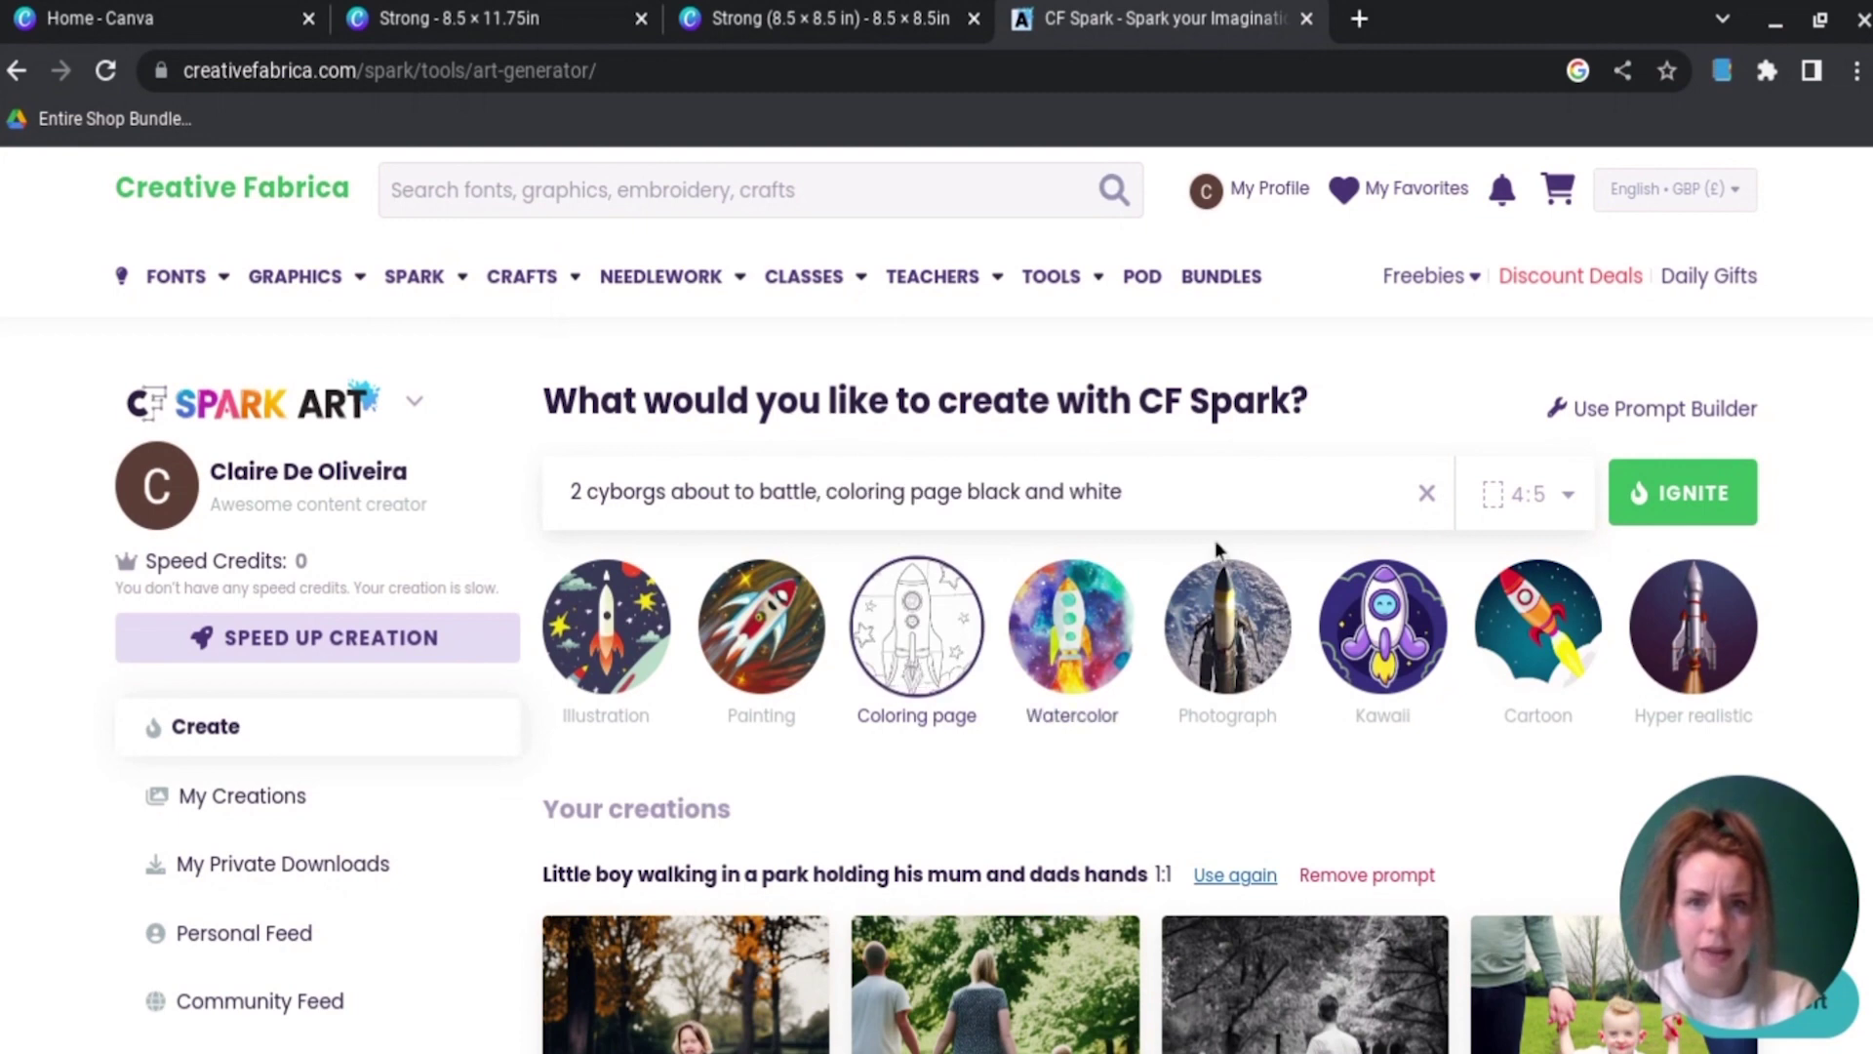
click(1725, 524)
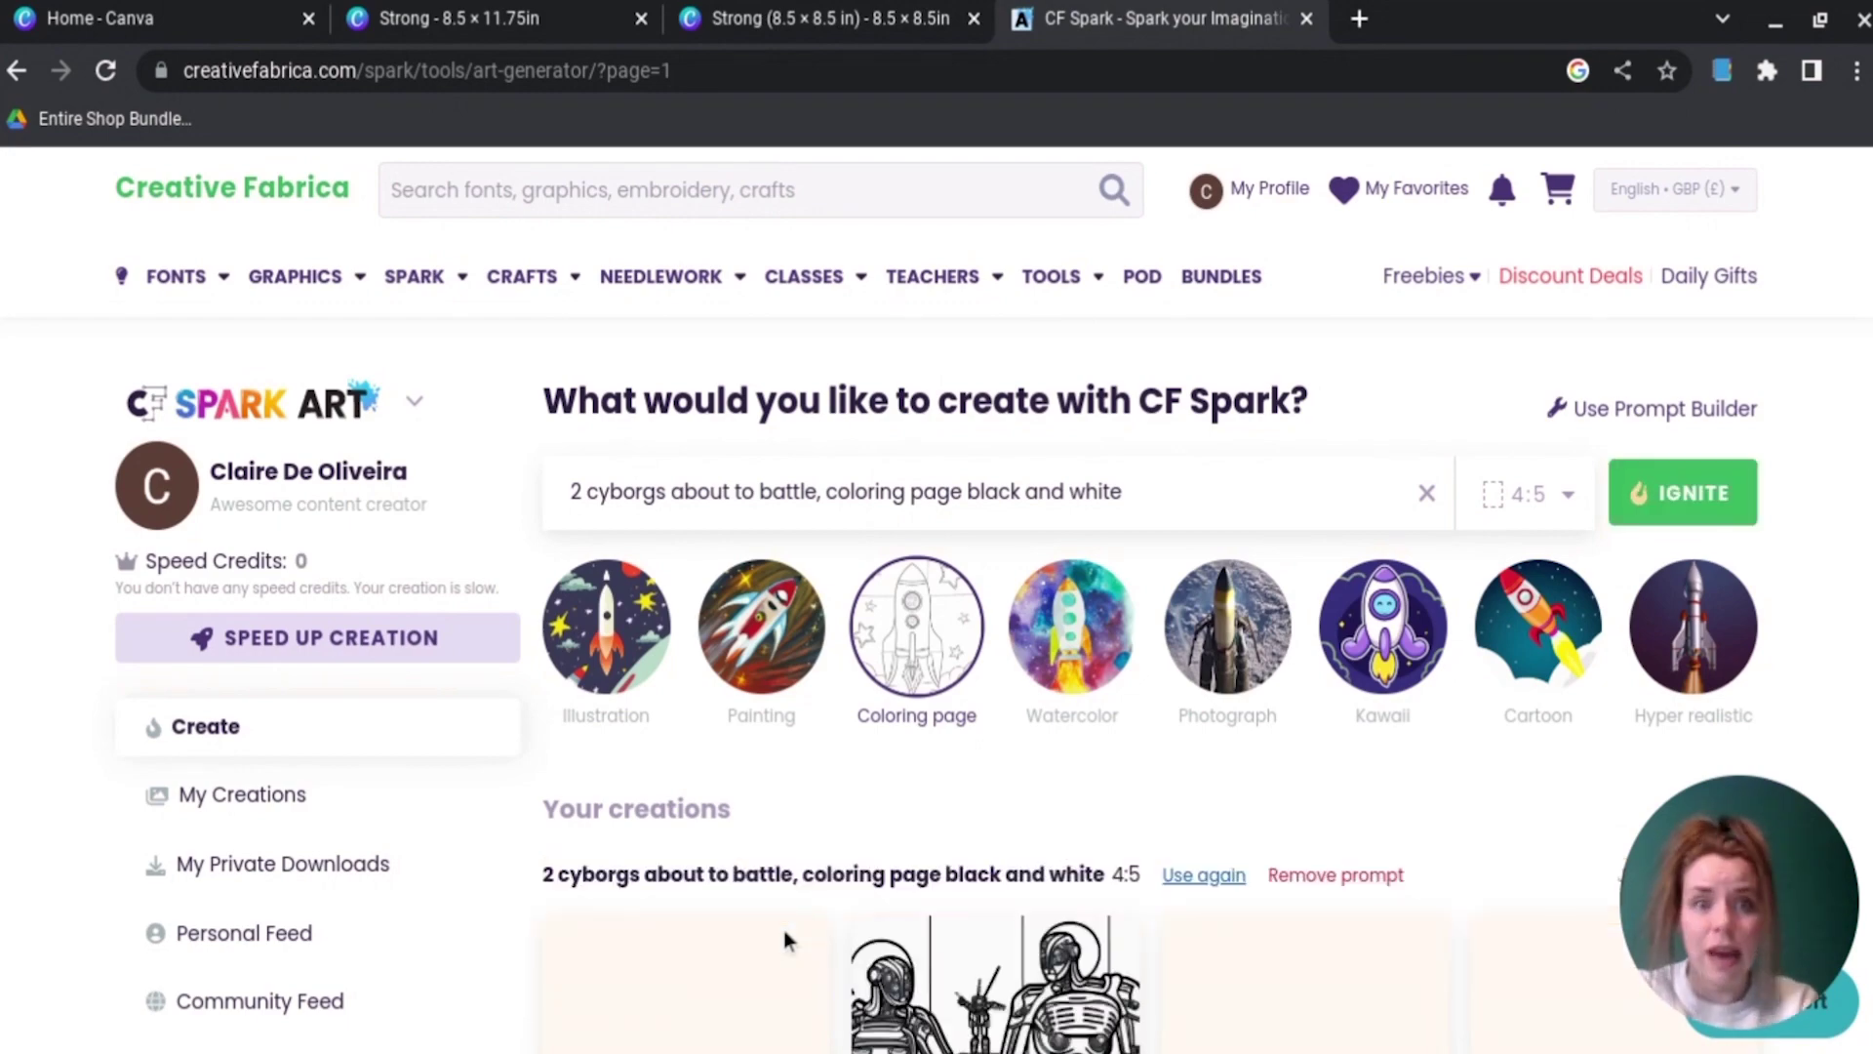
Step: Review the generated cyborg coloring pages for how well they match the battle prompt
scroll(646, 834, down, 3)
scroll(646, 839, down, 2)
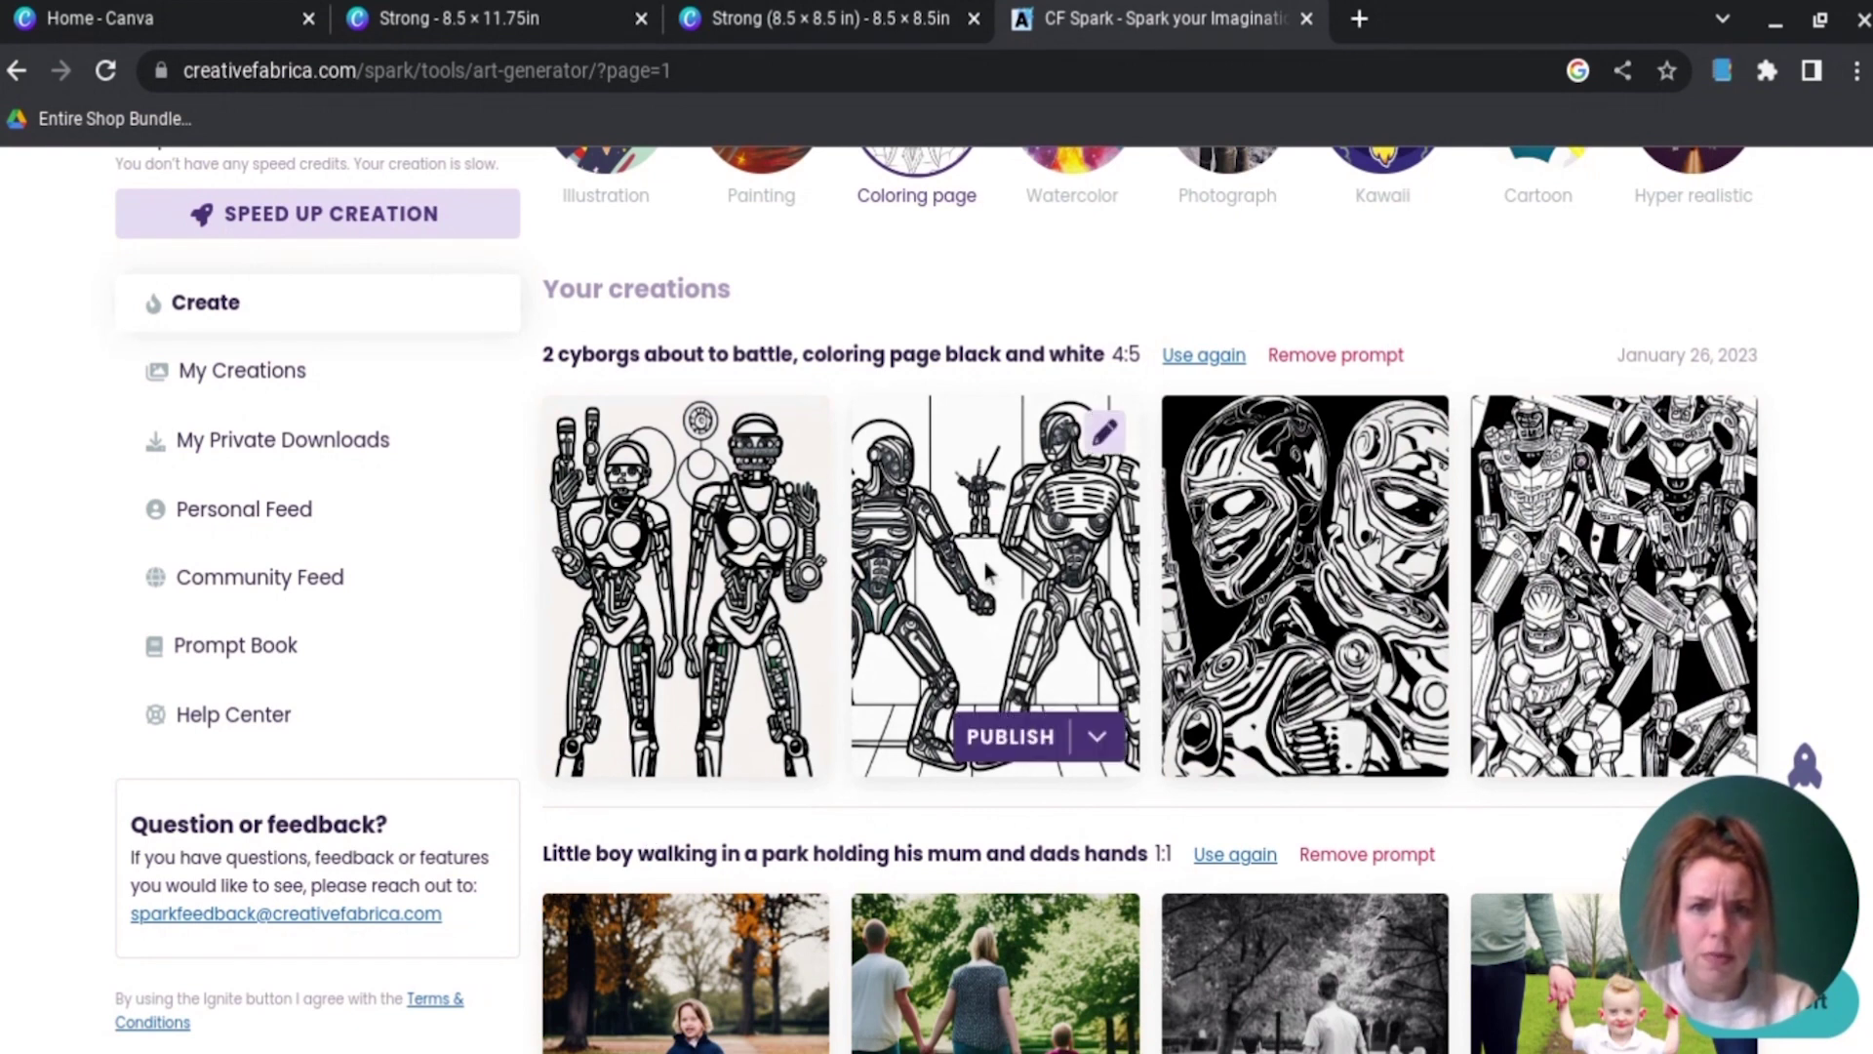
mouse_move(1005, 671)
mouse_move(1236, 640)
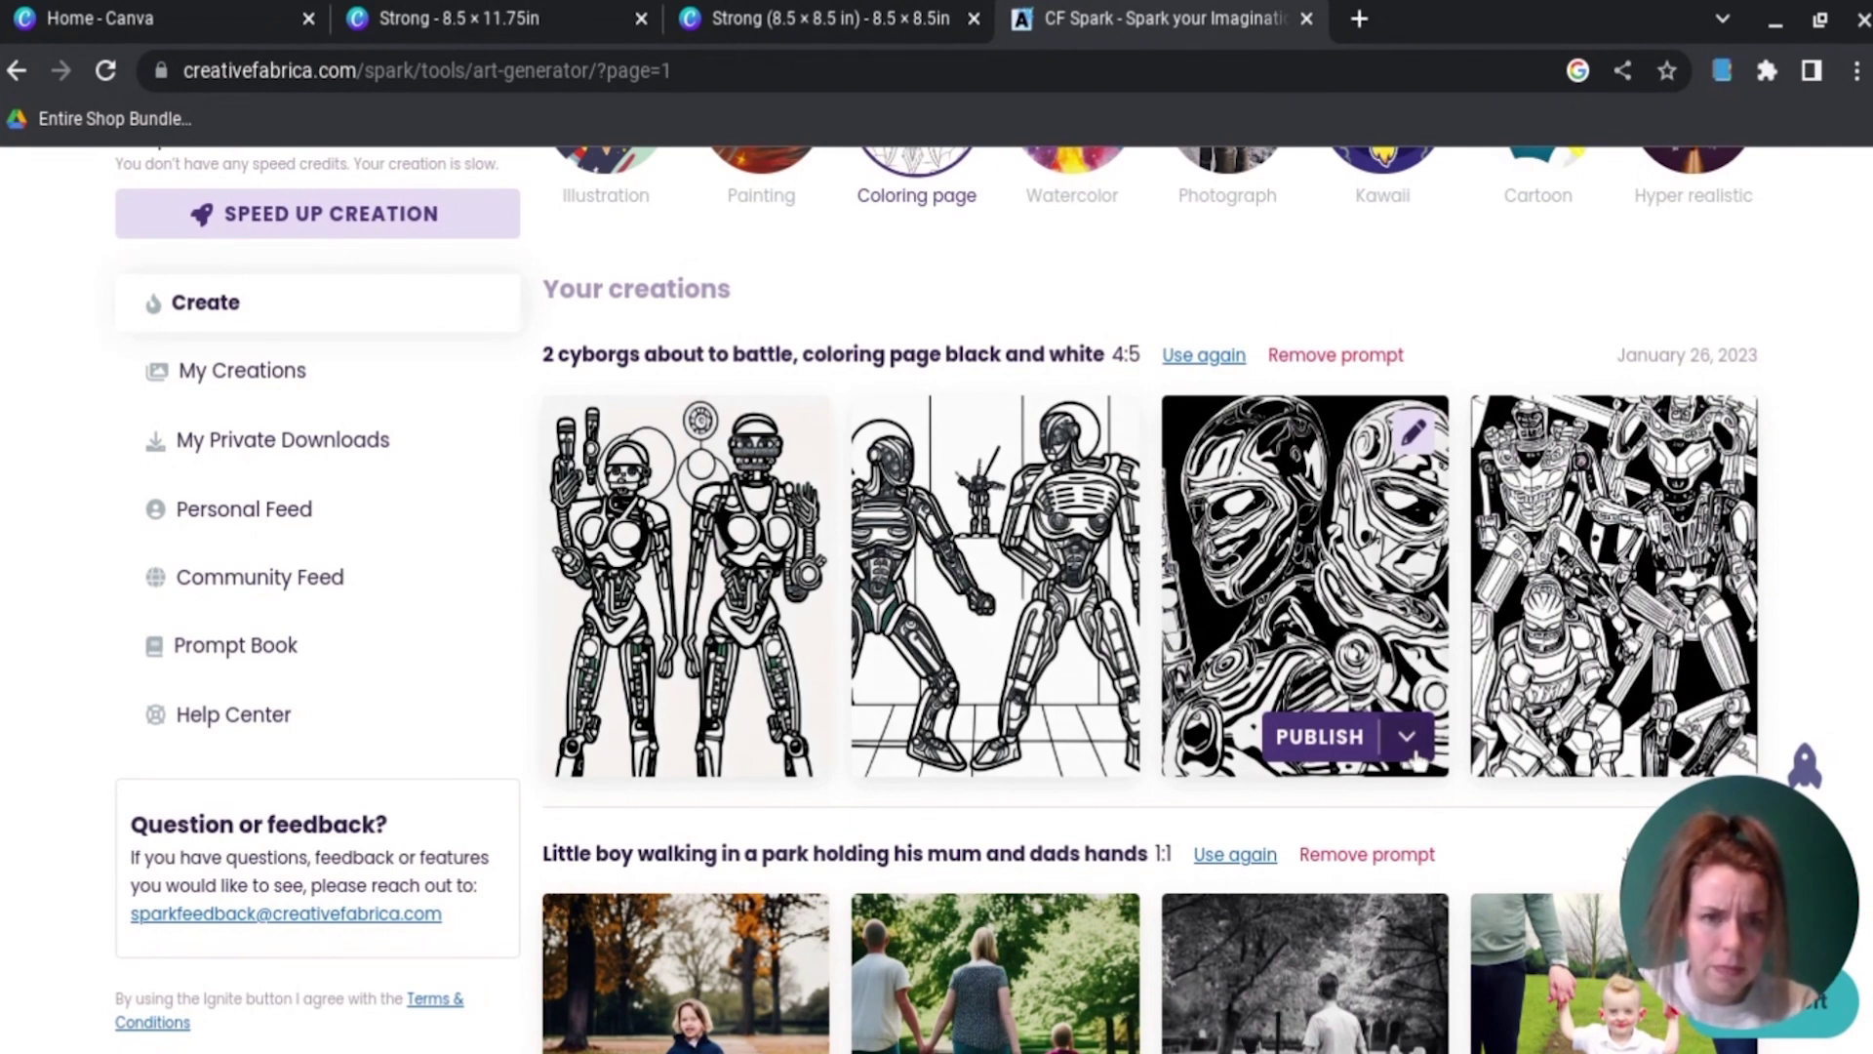
scroll(1415, 757, up, 1)
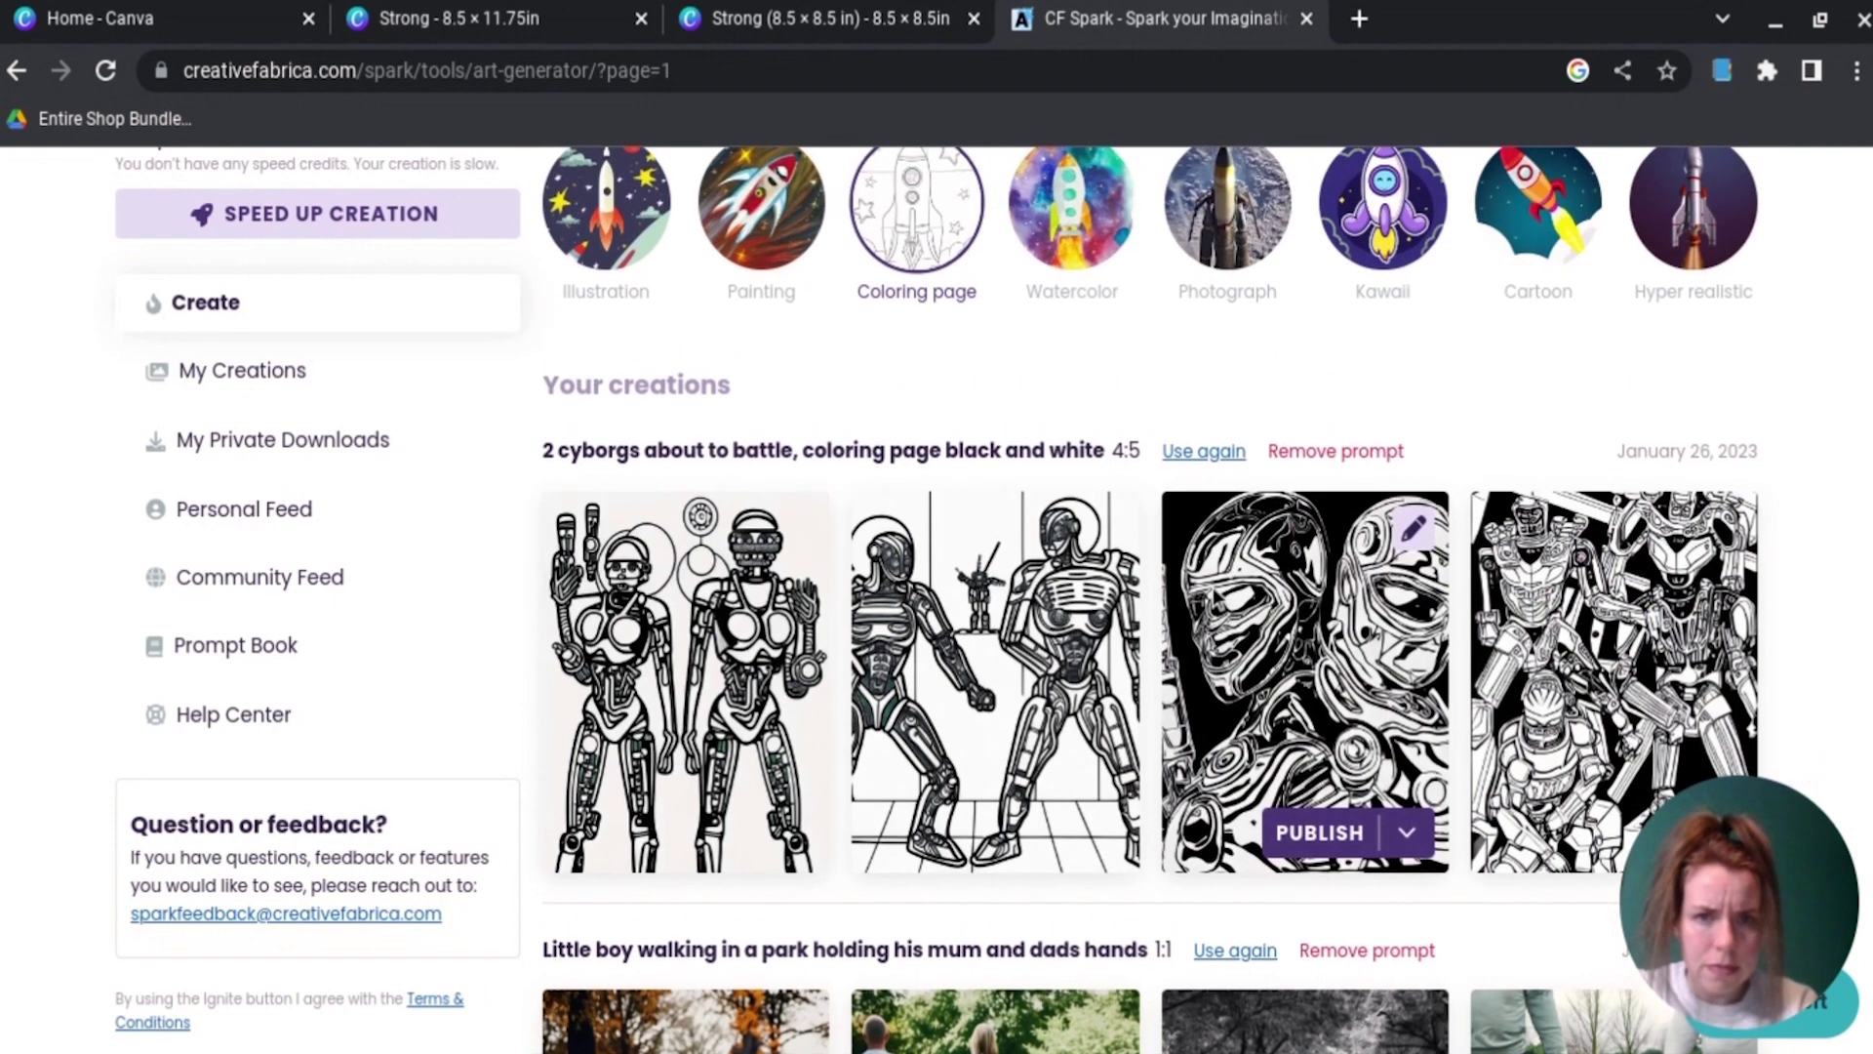
scroll(832, 534, up, 4)
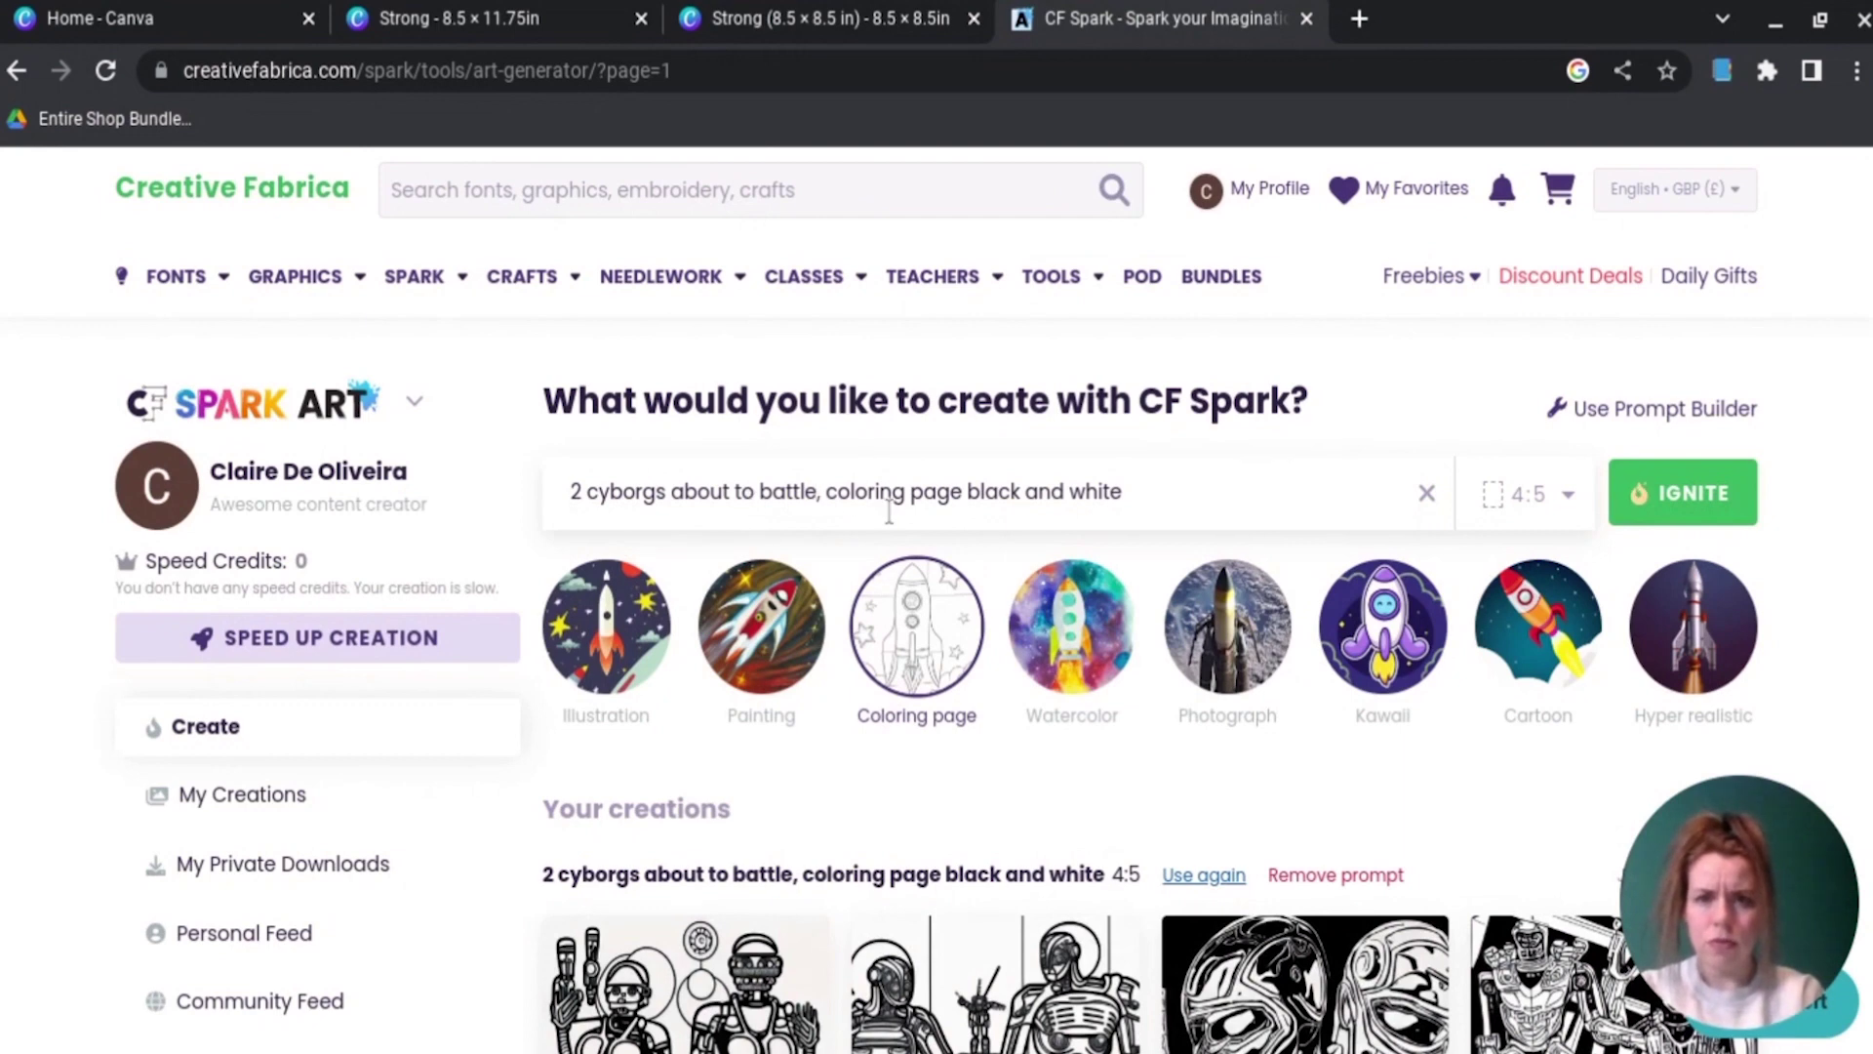
Step: Insert "using space blasters" after "battle" in the prompt and generate a new set of images
click(818, 491)
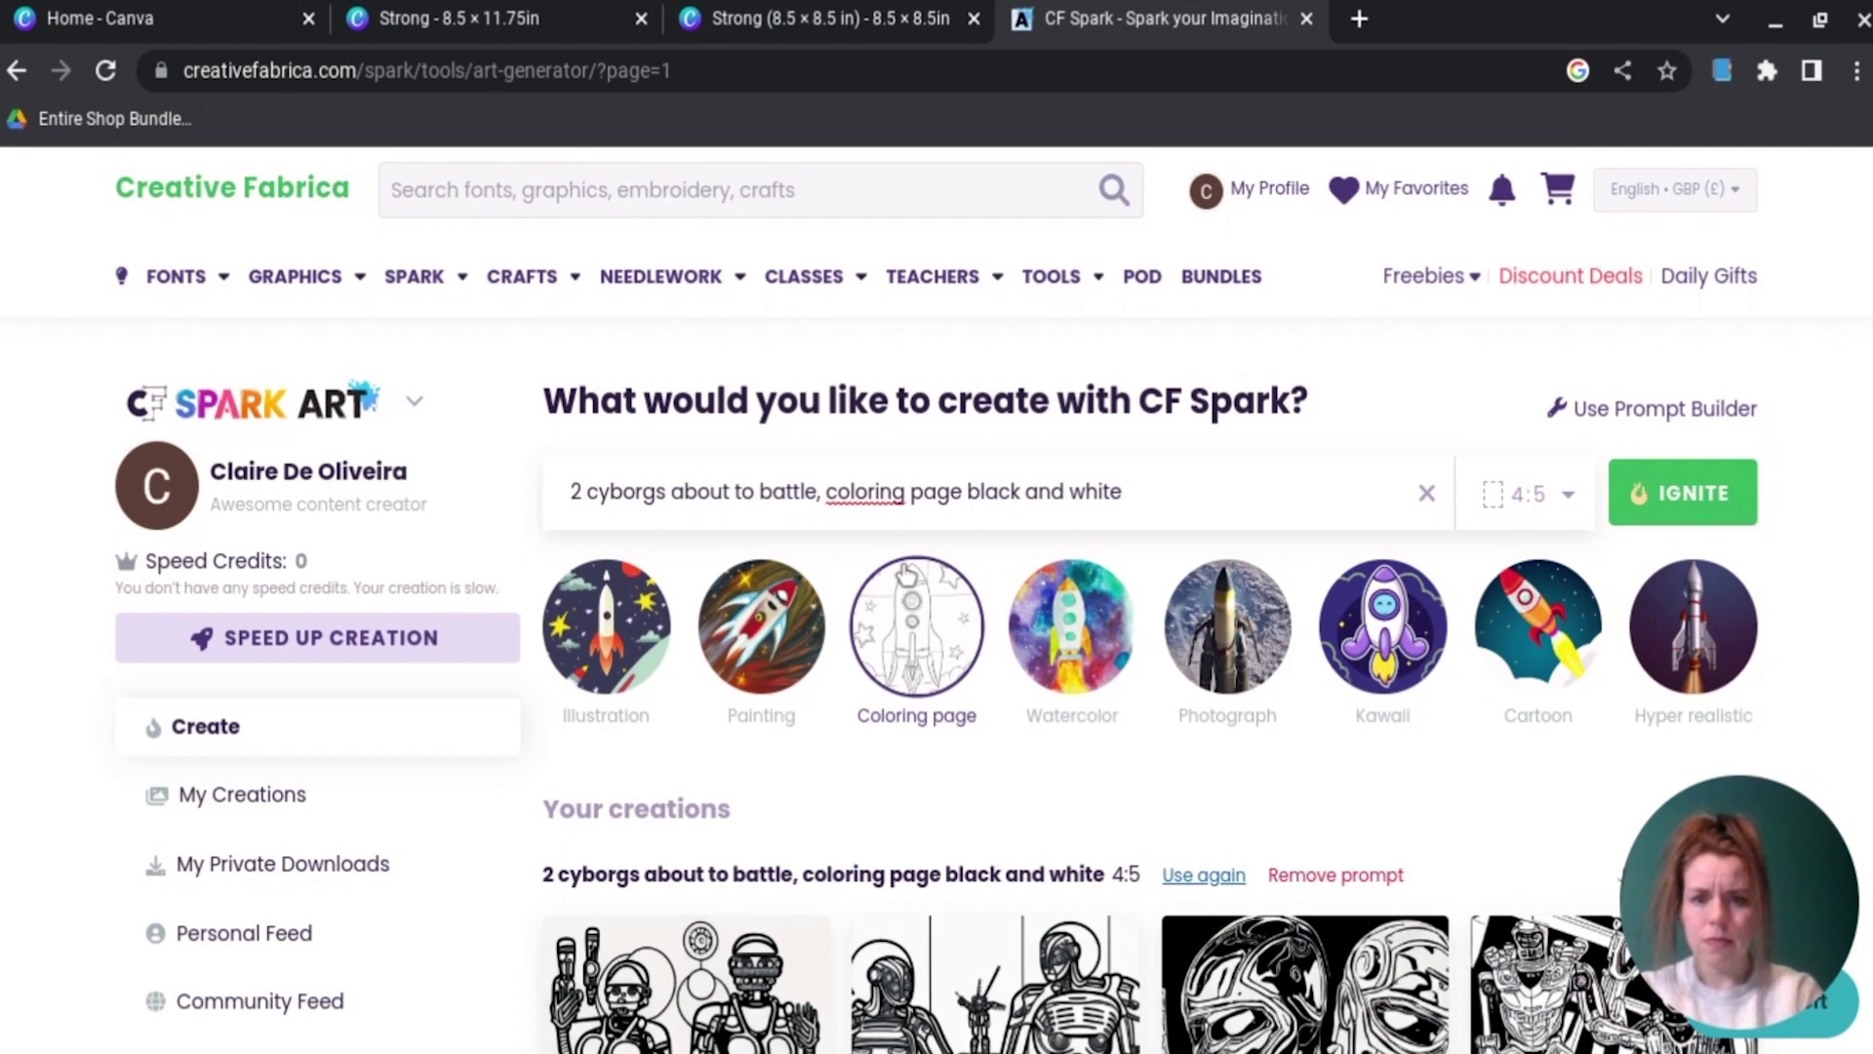
text(using)
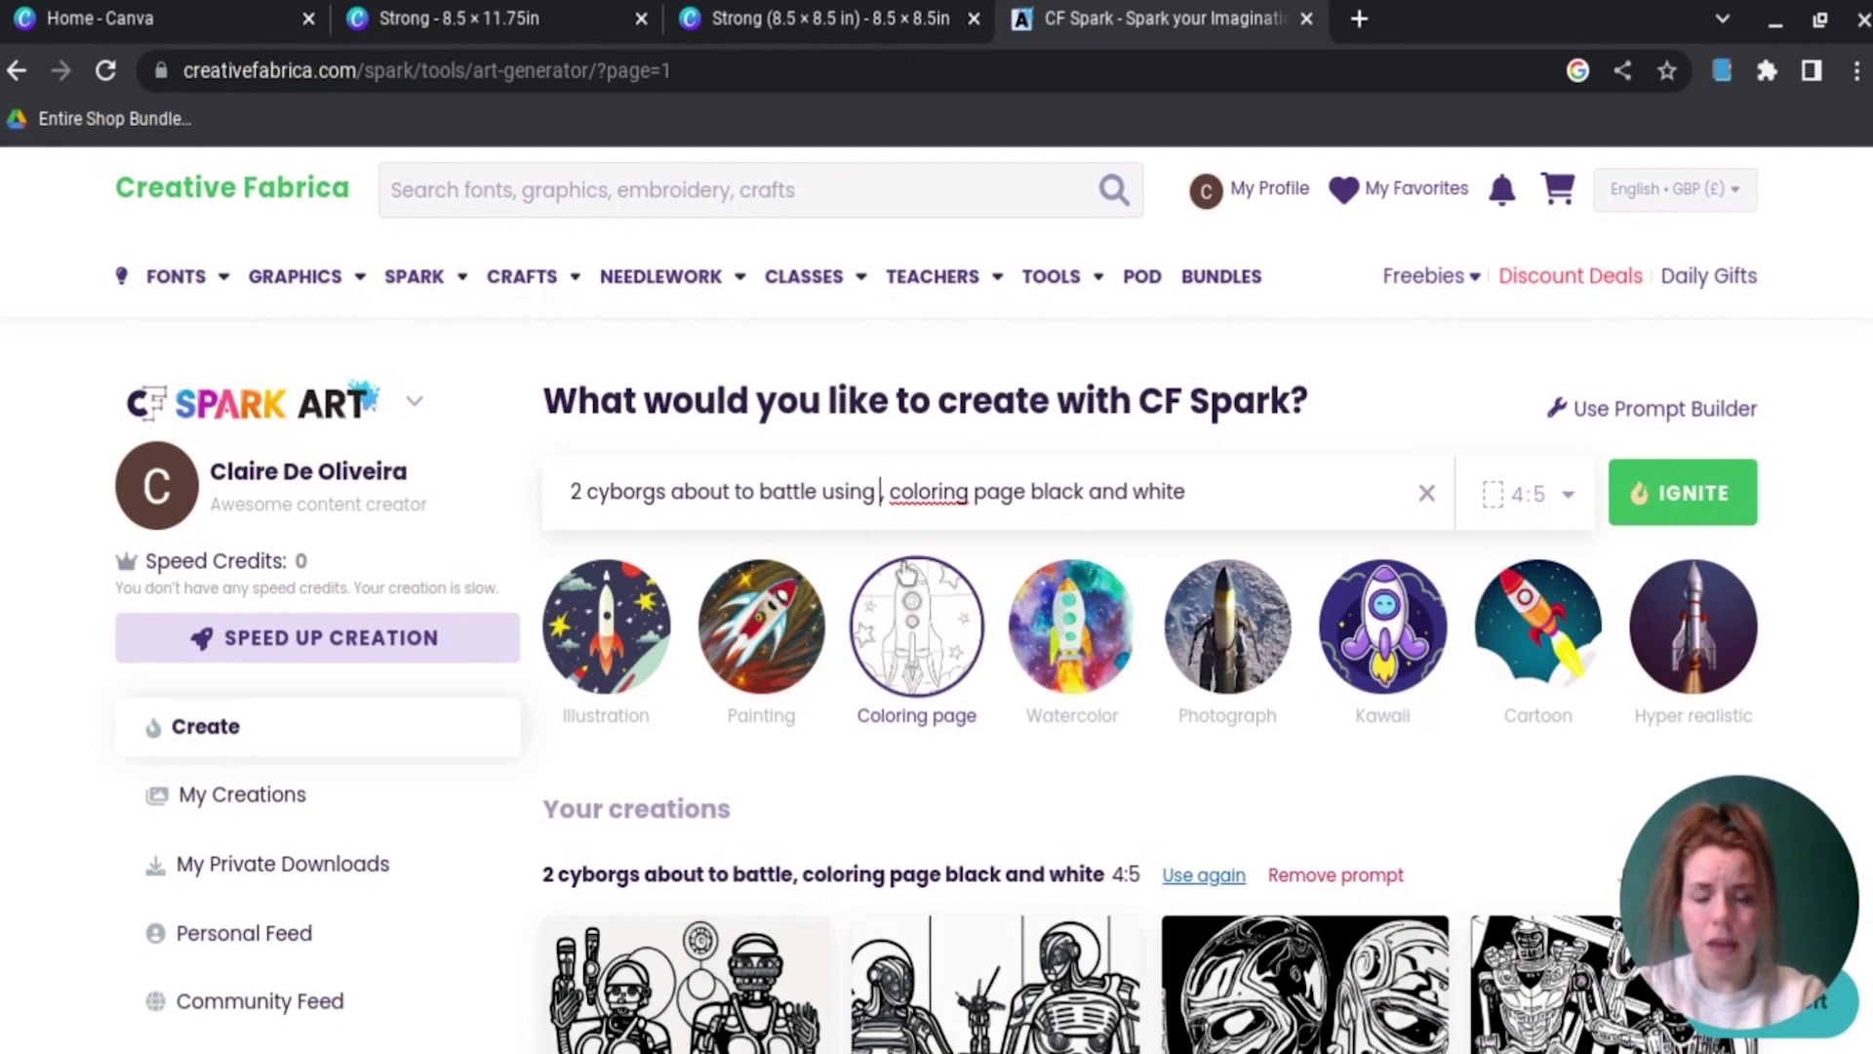
text(space blasters)
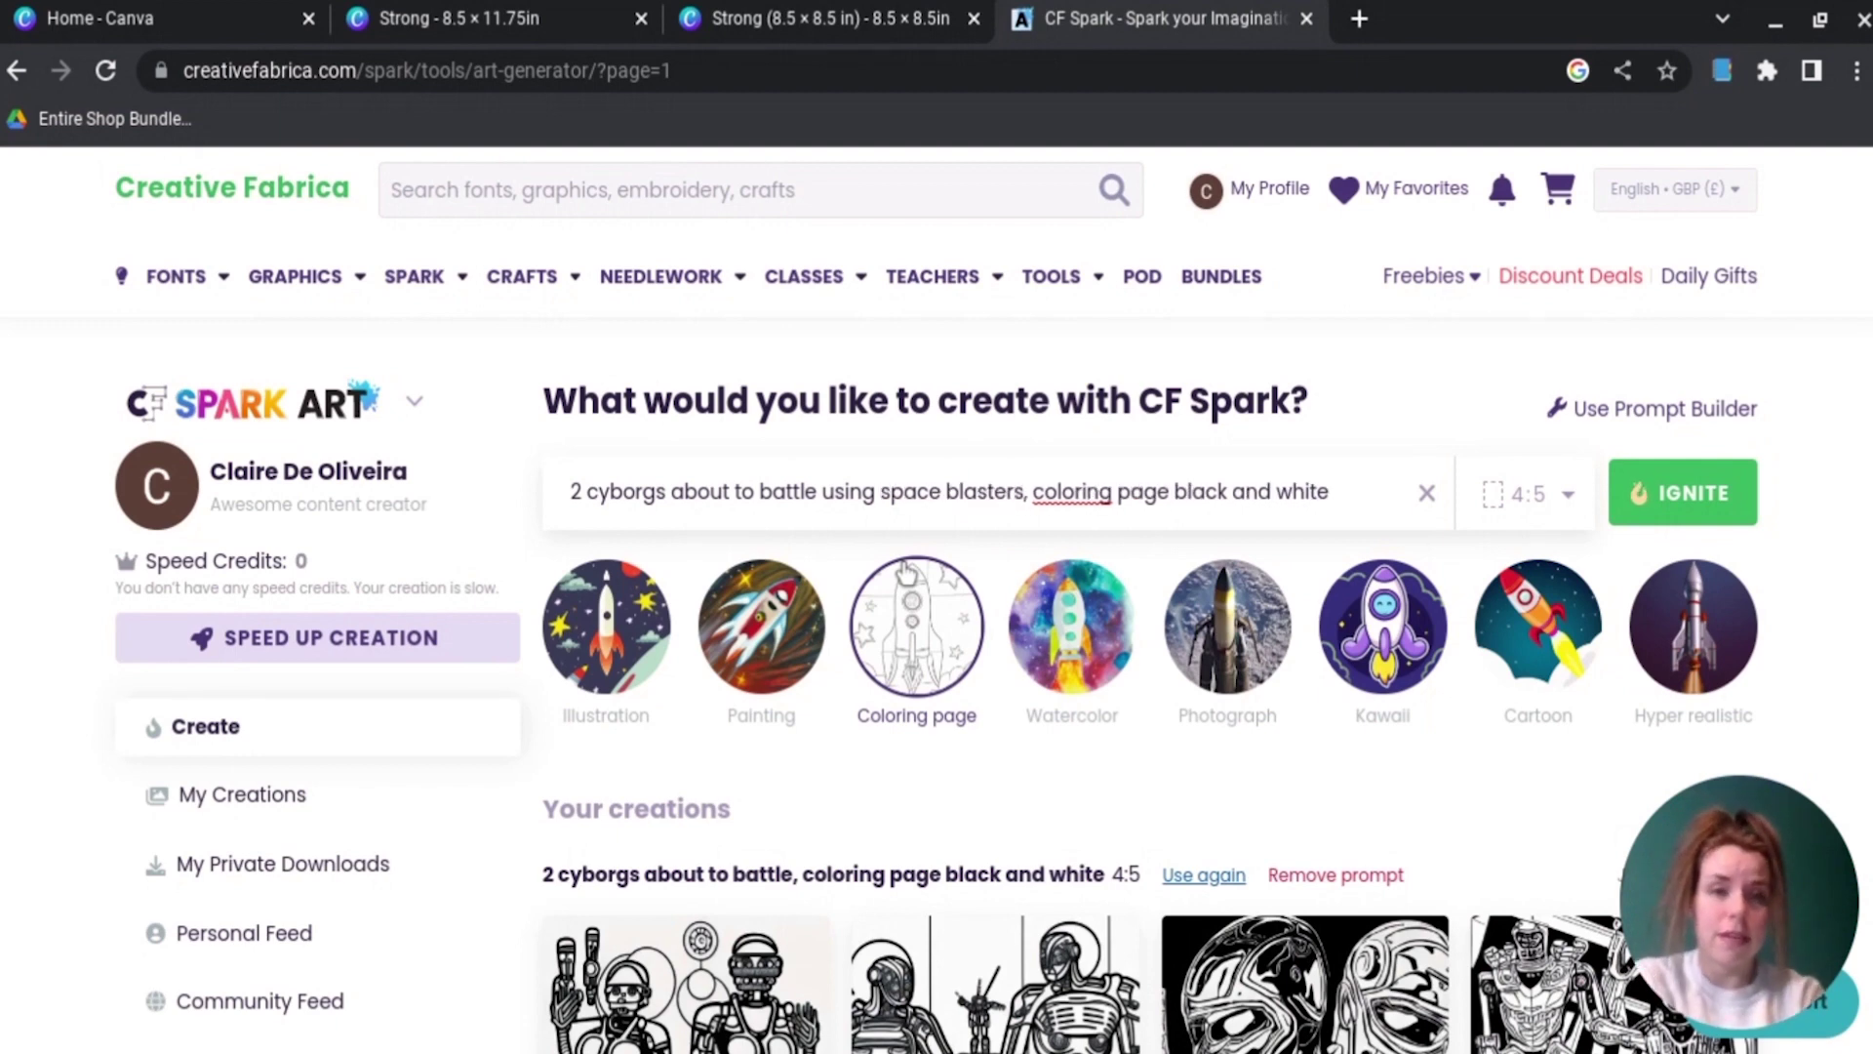
click(1680, 507)
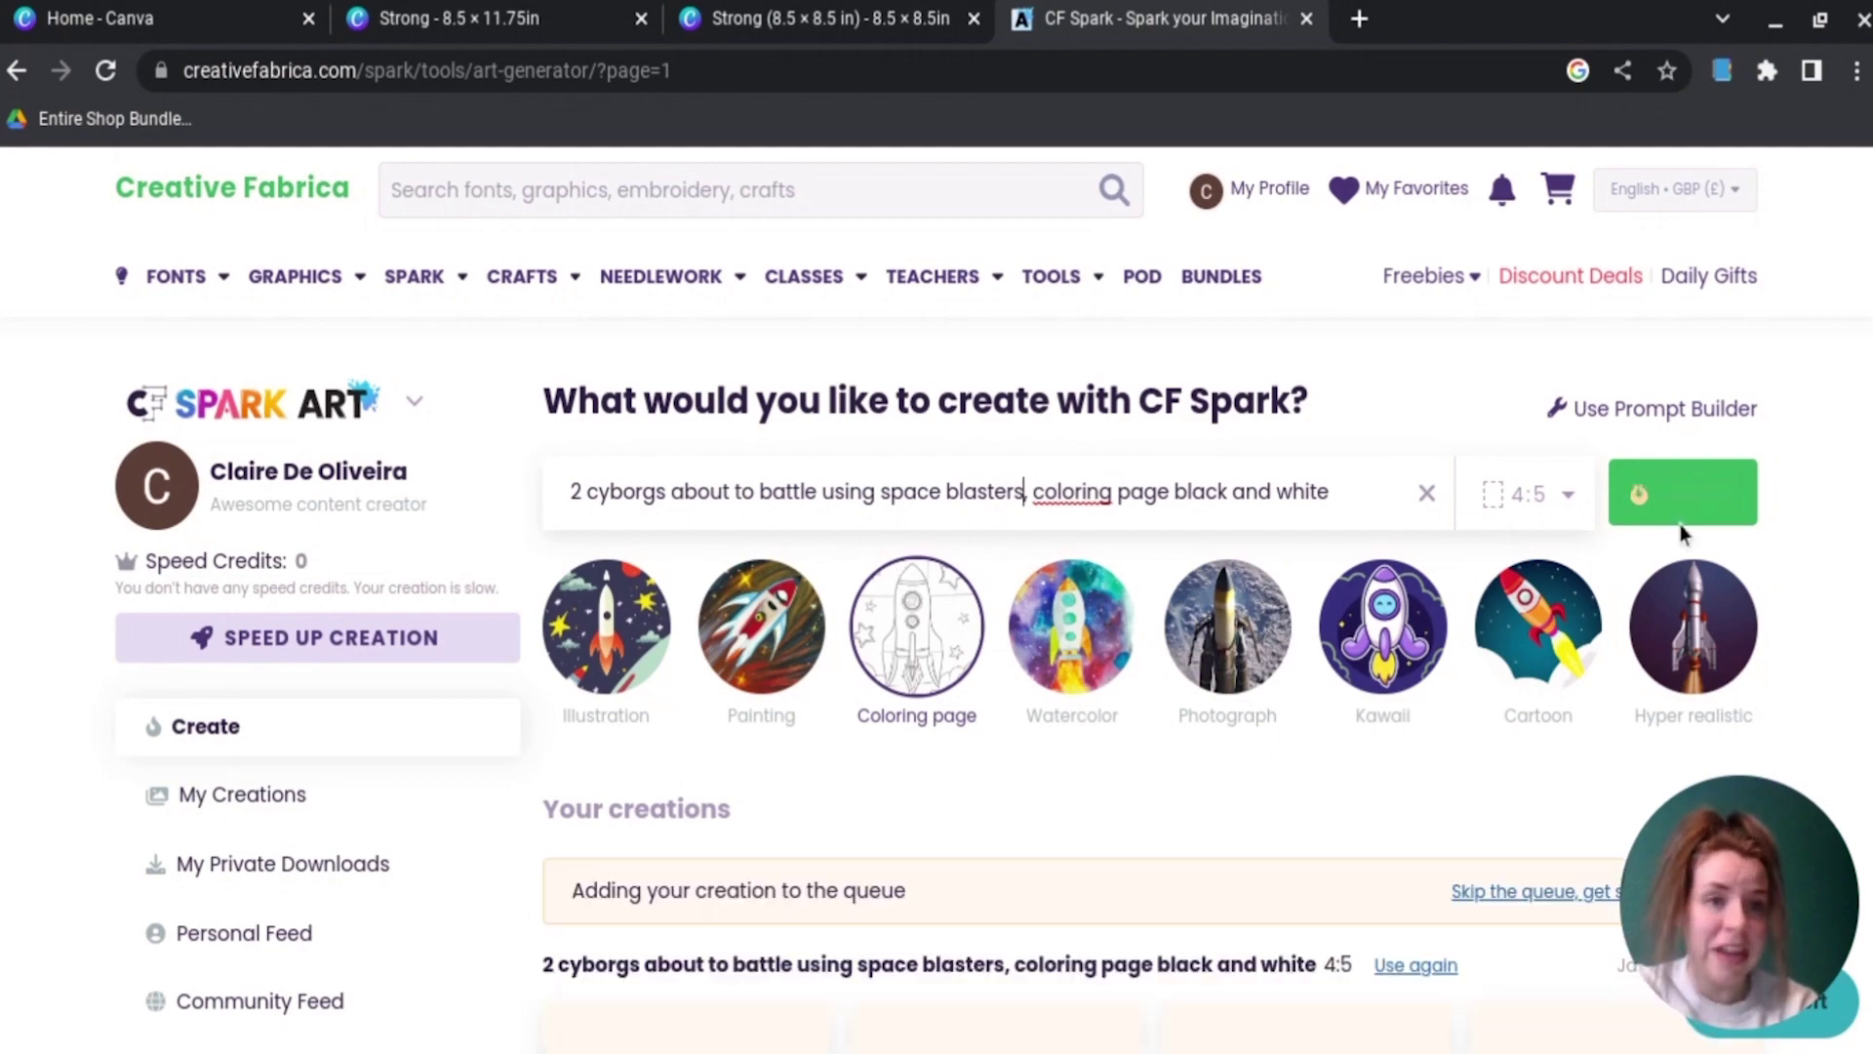
Step: Examine the space blaster coloring pages and compare them with the earlier cyborg set
scroll(1680, 517, down, 4)
scroll(1755, 673, down, 6)
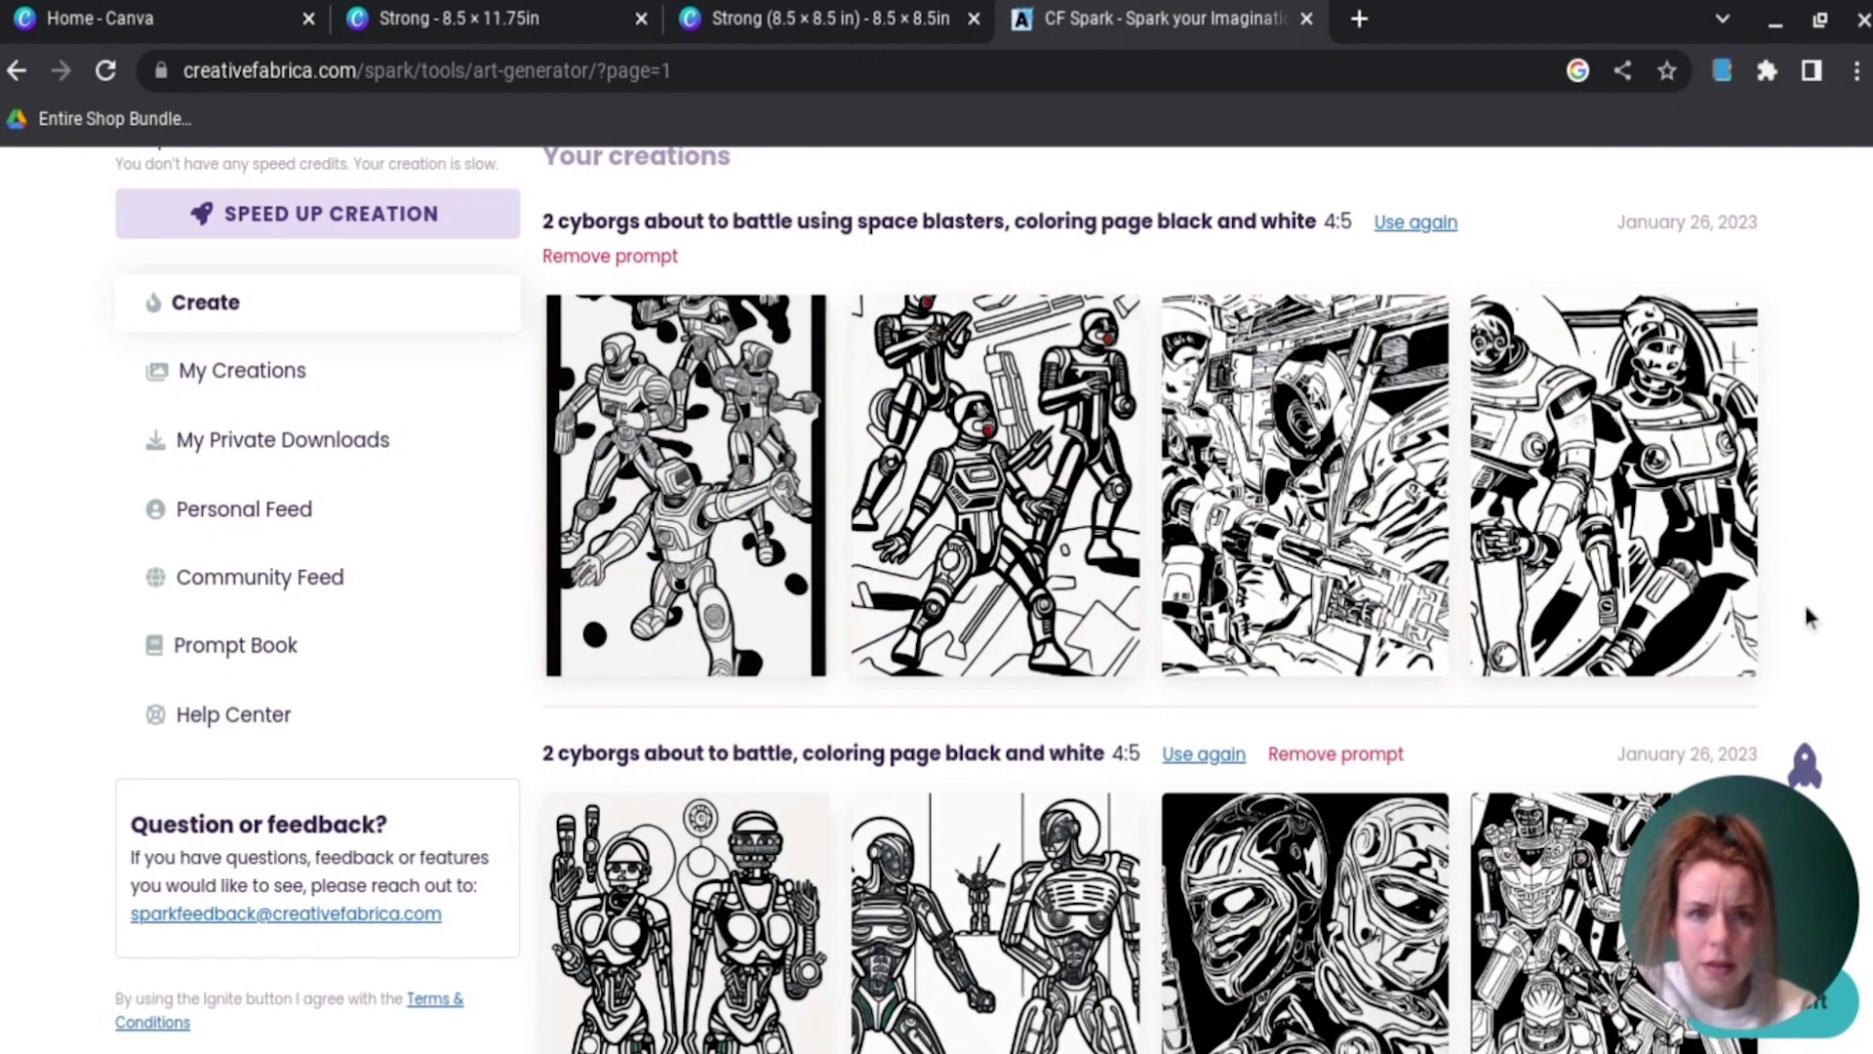
mouse_move(1361, 503)
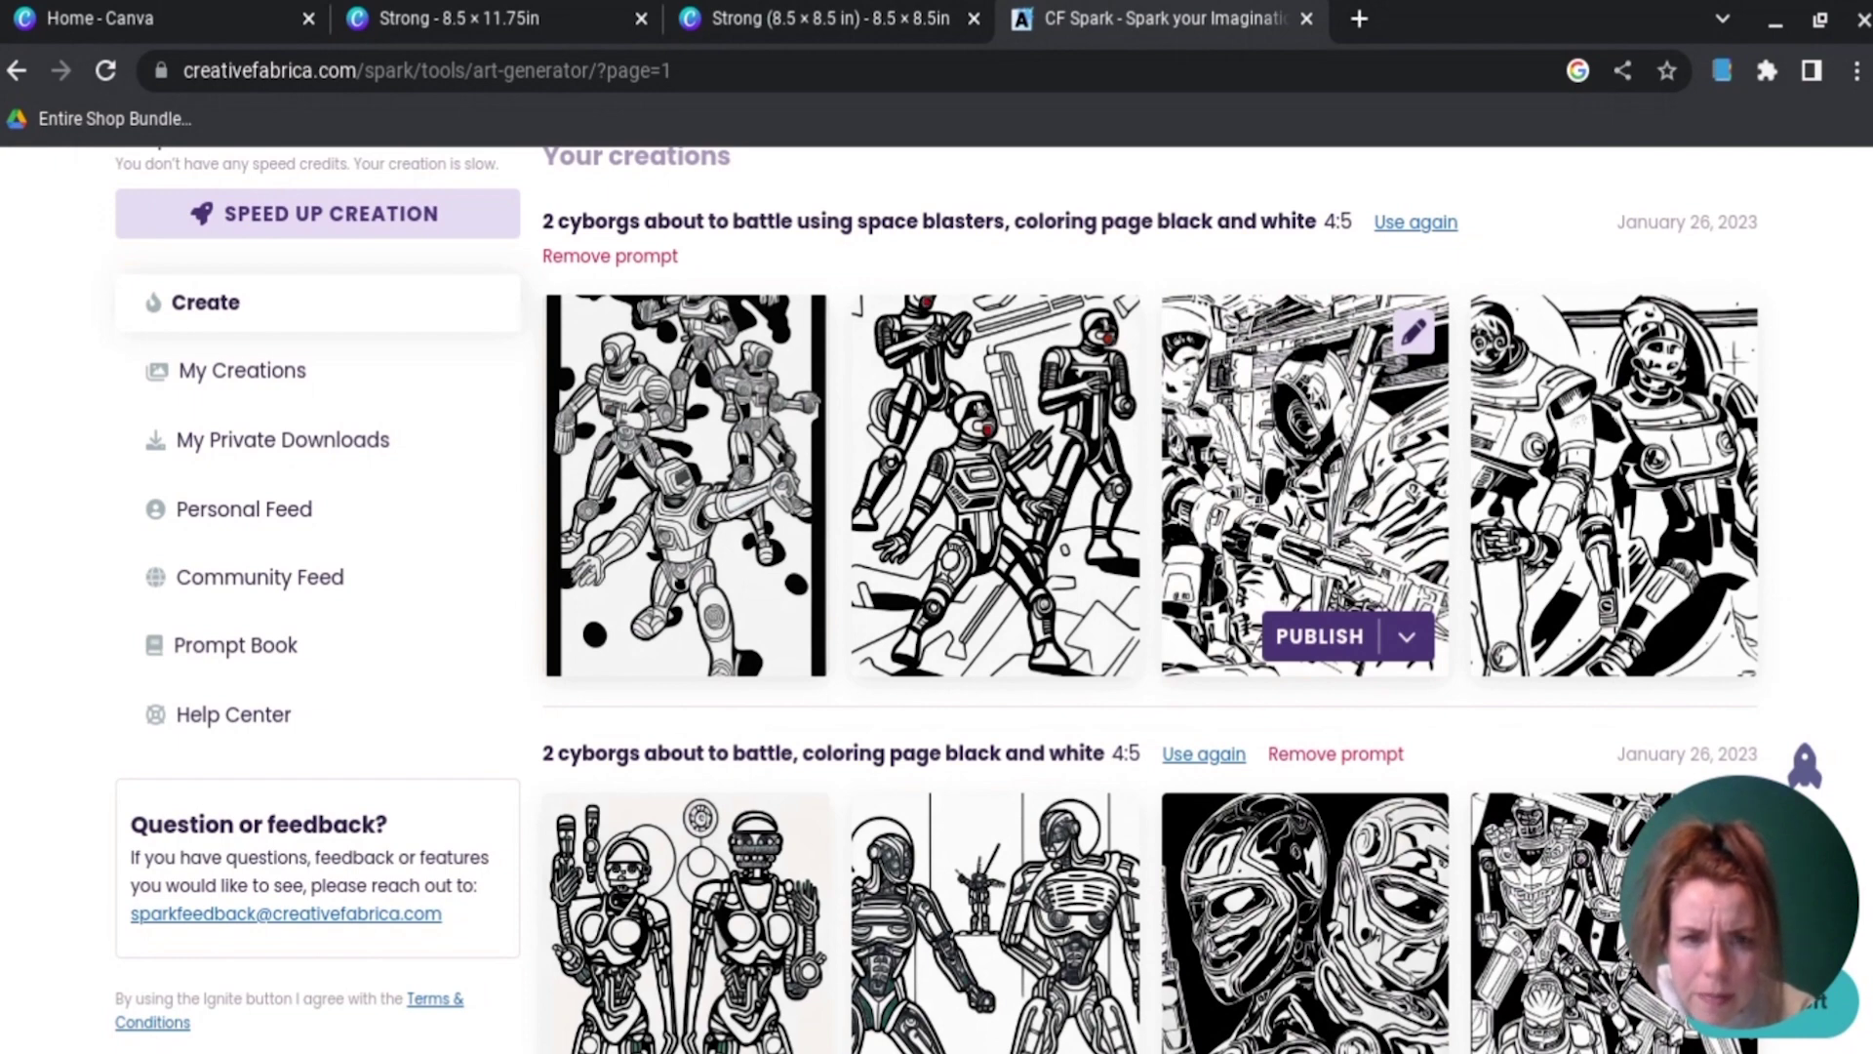
scroll(1361, 502, down, 3)
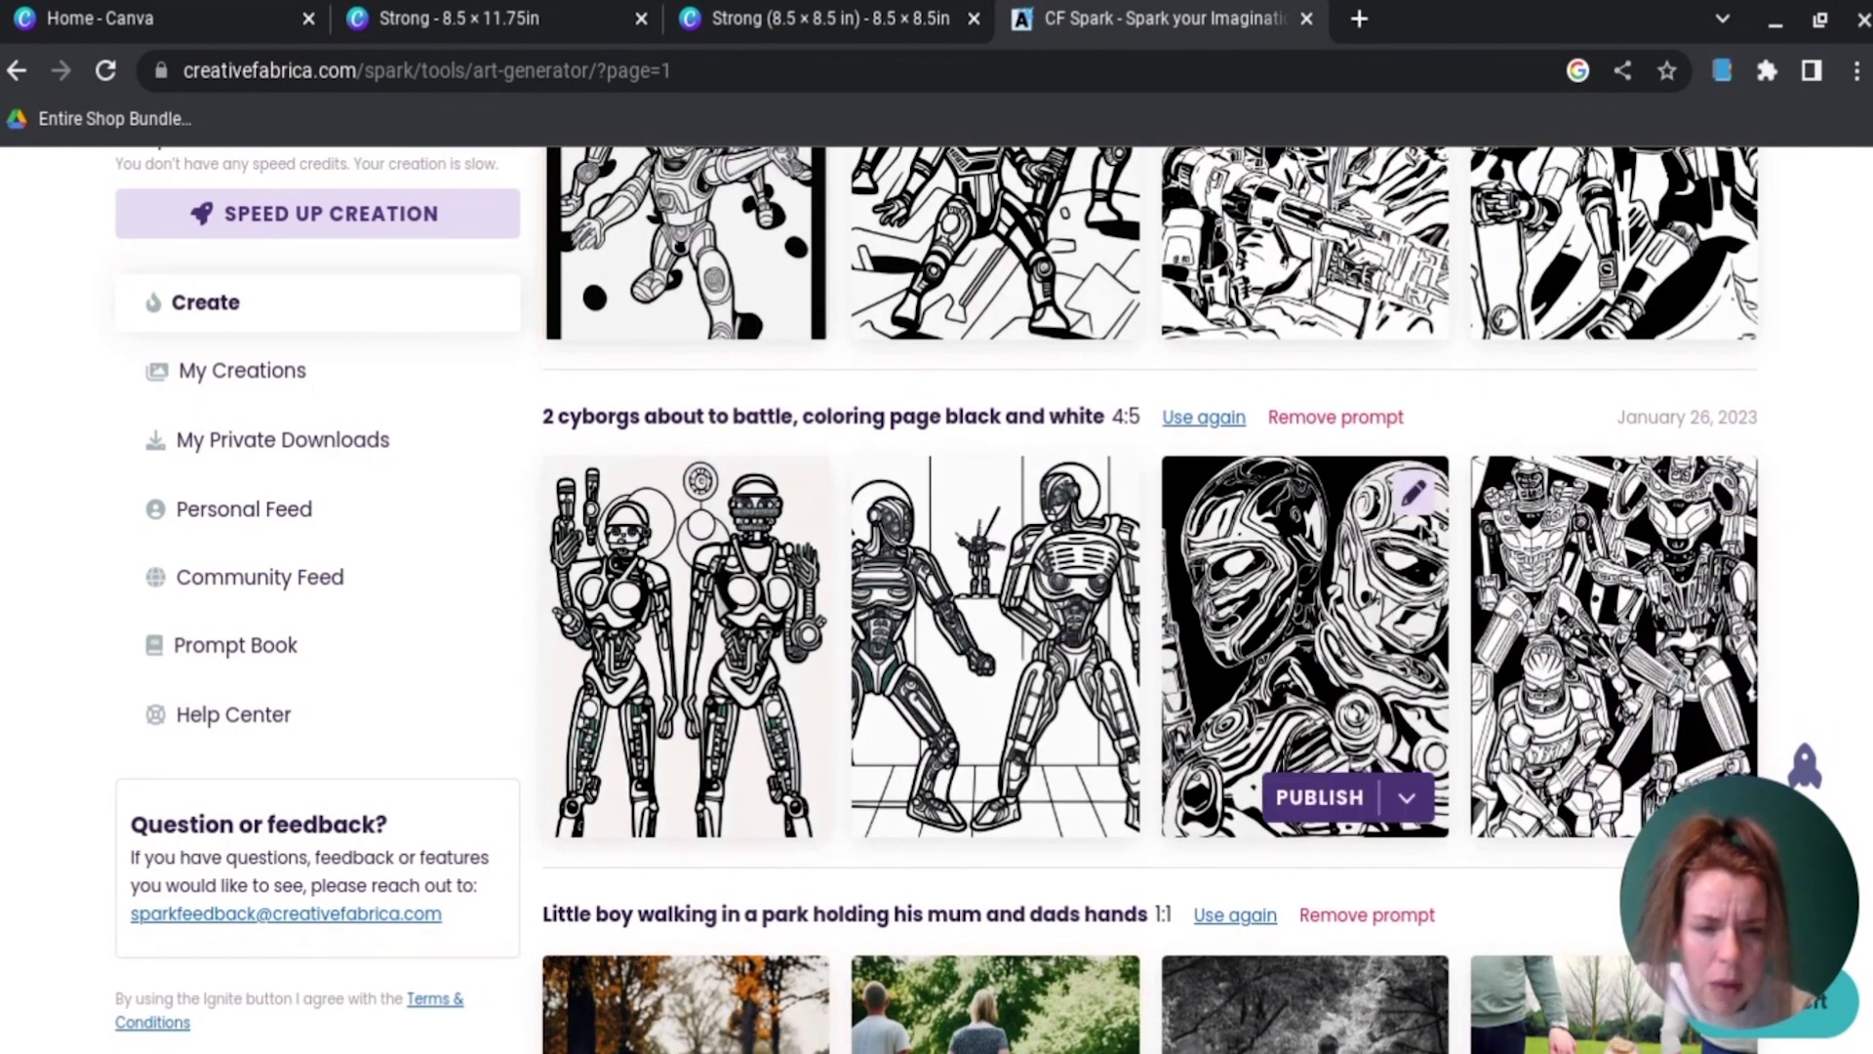
scroll(1307, 683, up, 3)
scroll(1422, 535, up, 3)
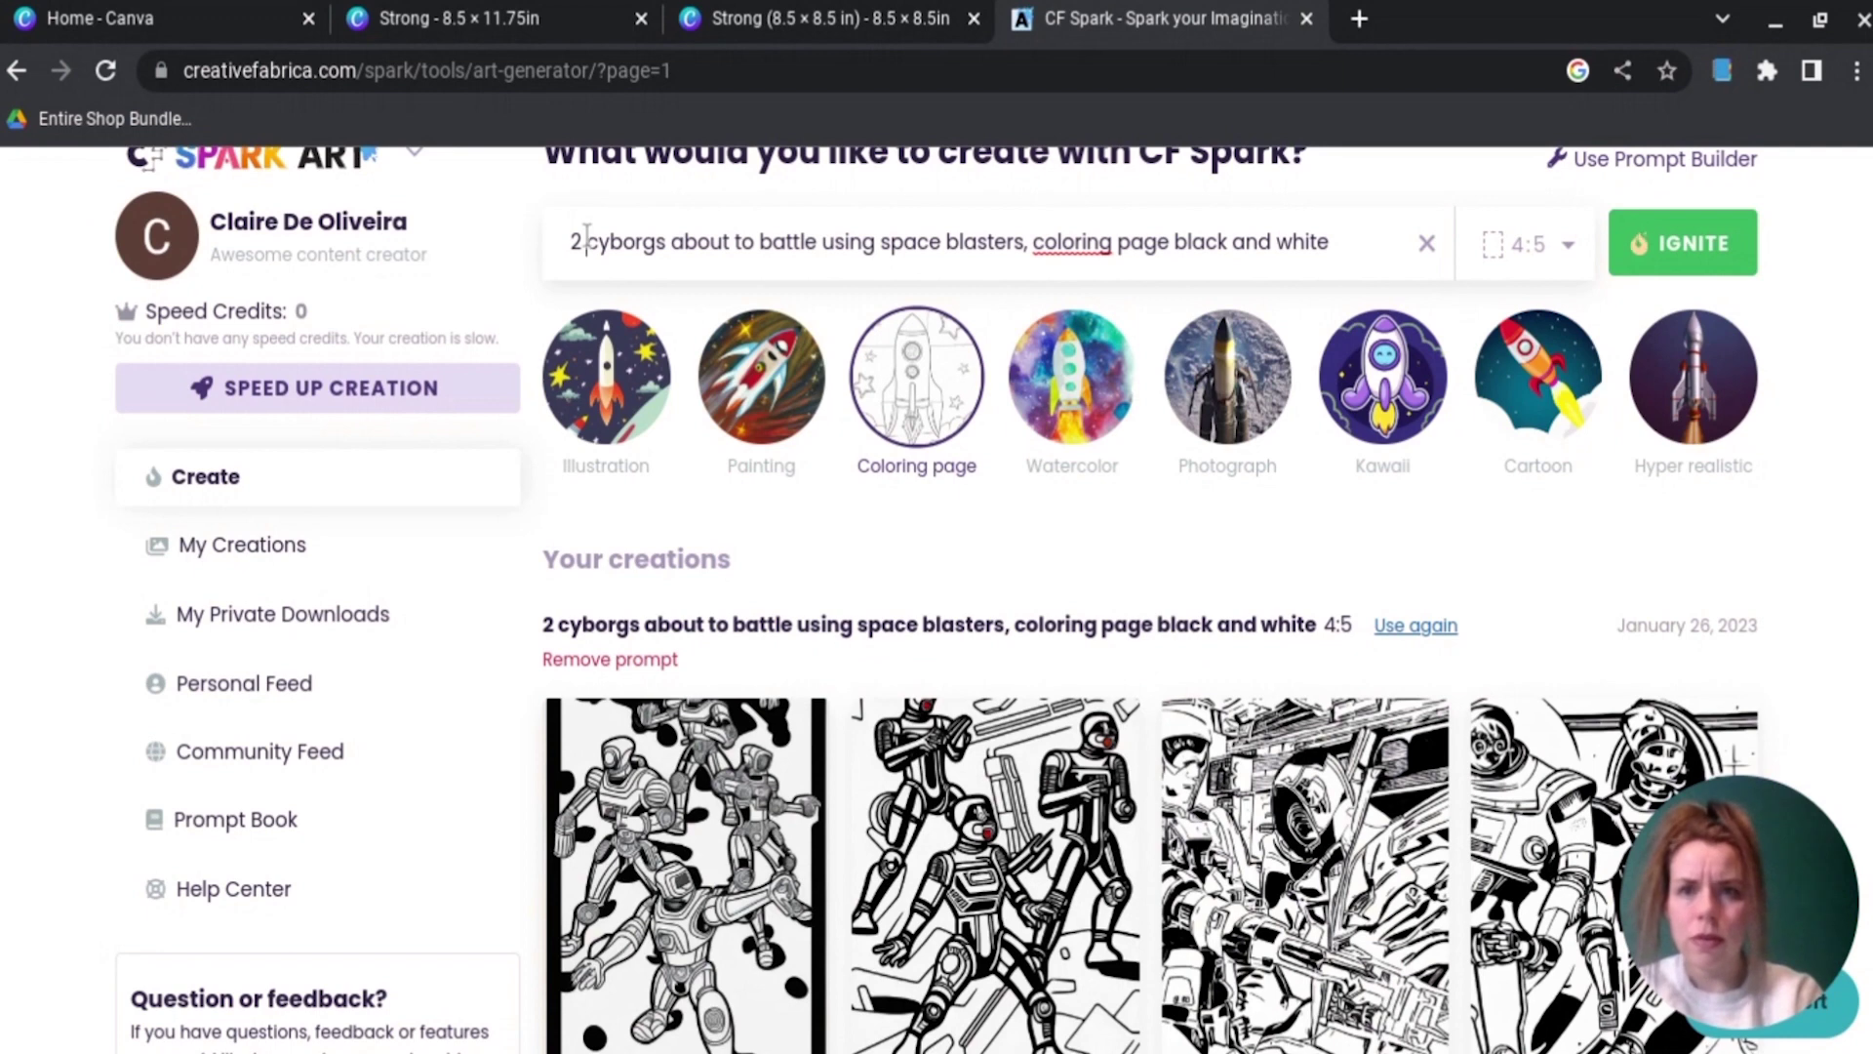
Step: Revise the prompt to "2 male cyborgs in battle using space blasters as weapons, coloring page black and white" and generate a new set of images
text(male)
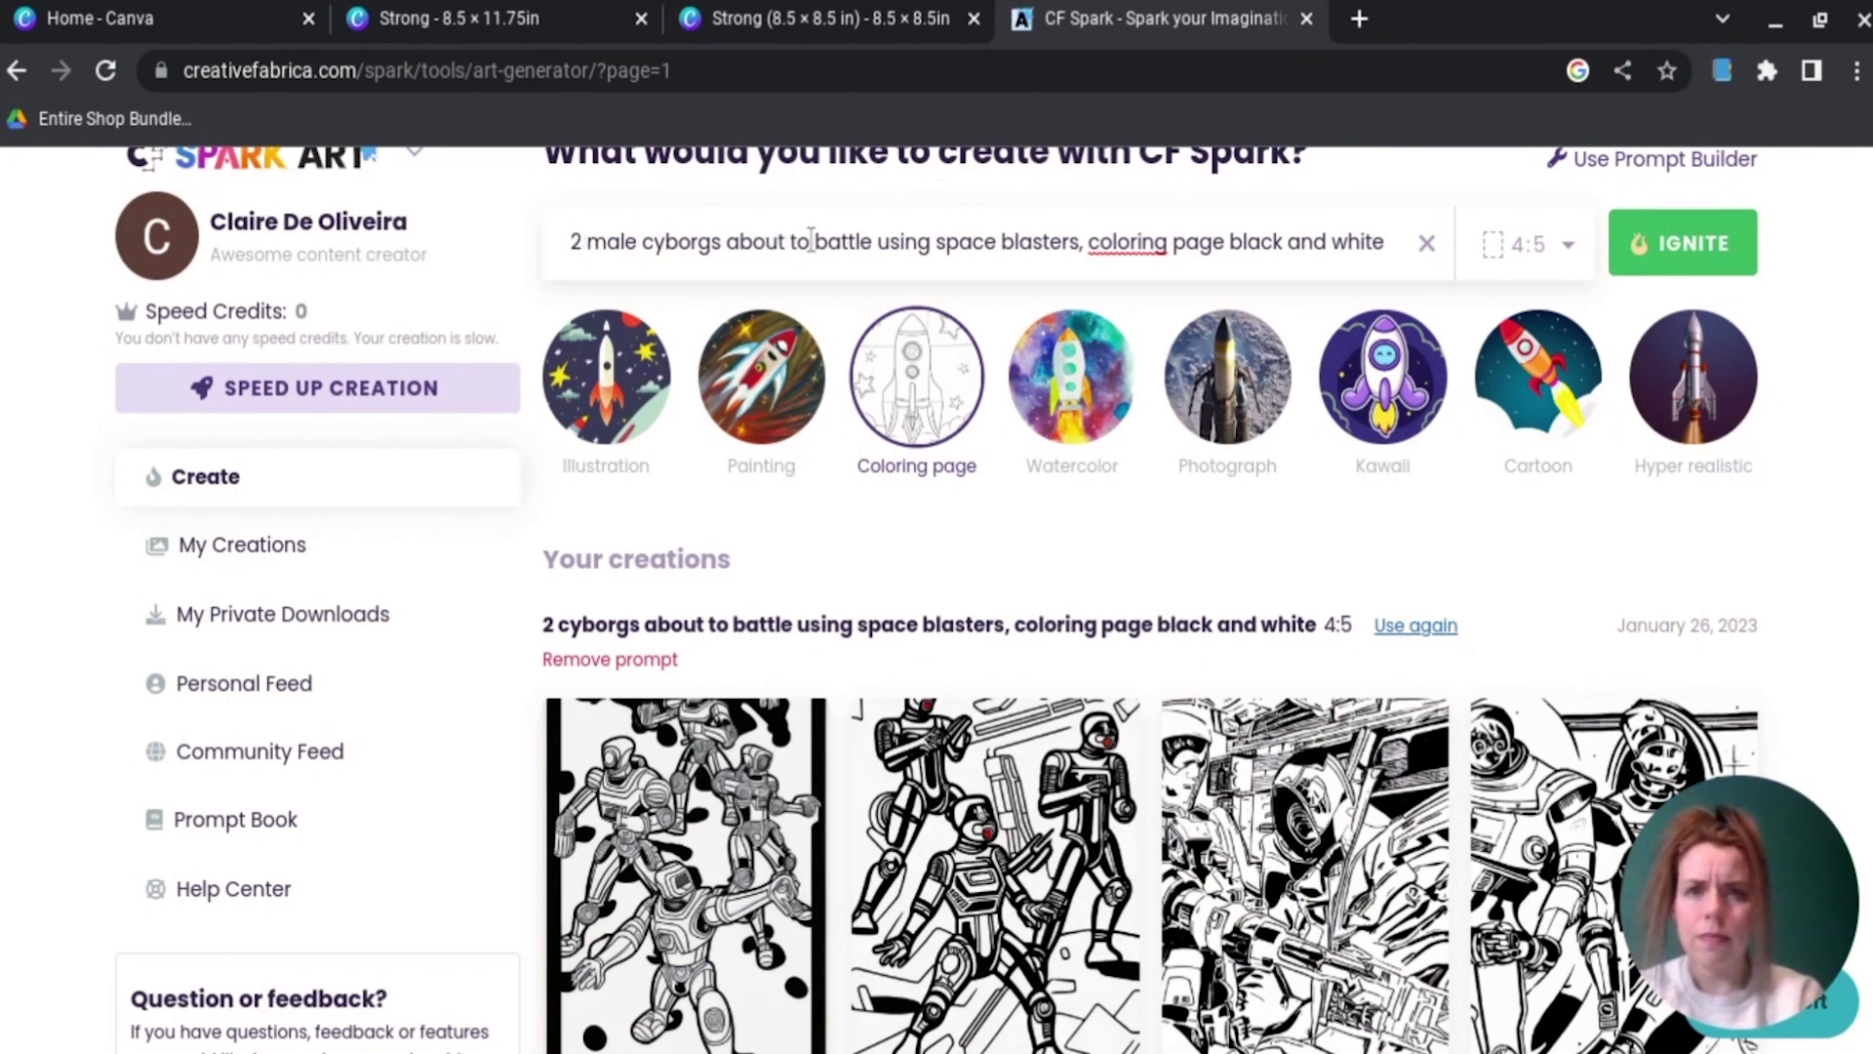
drag(810, 240, 730, 237)
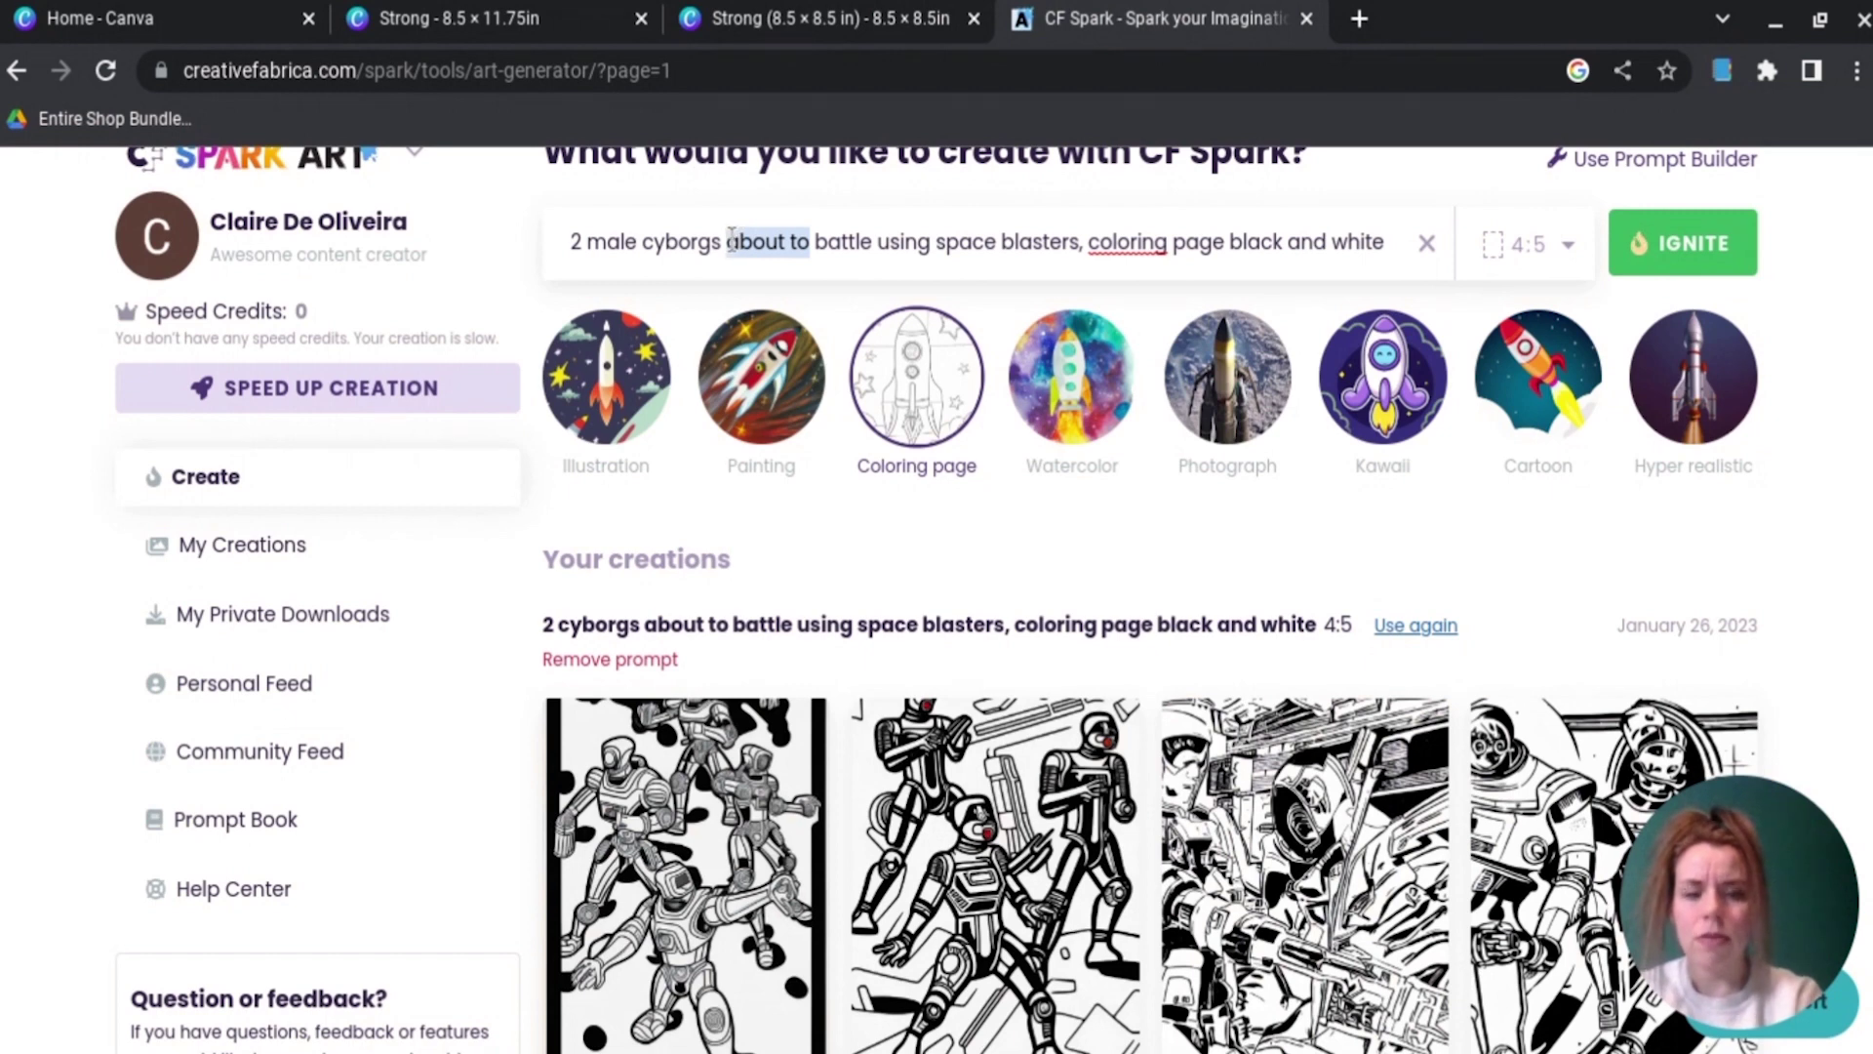
key(BackSpace)
text(in)
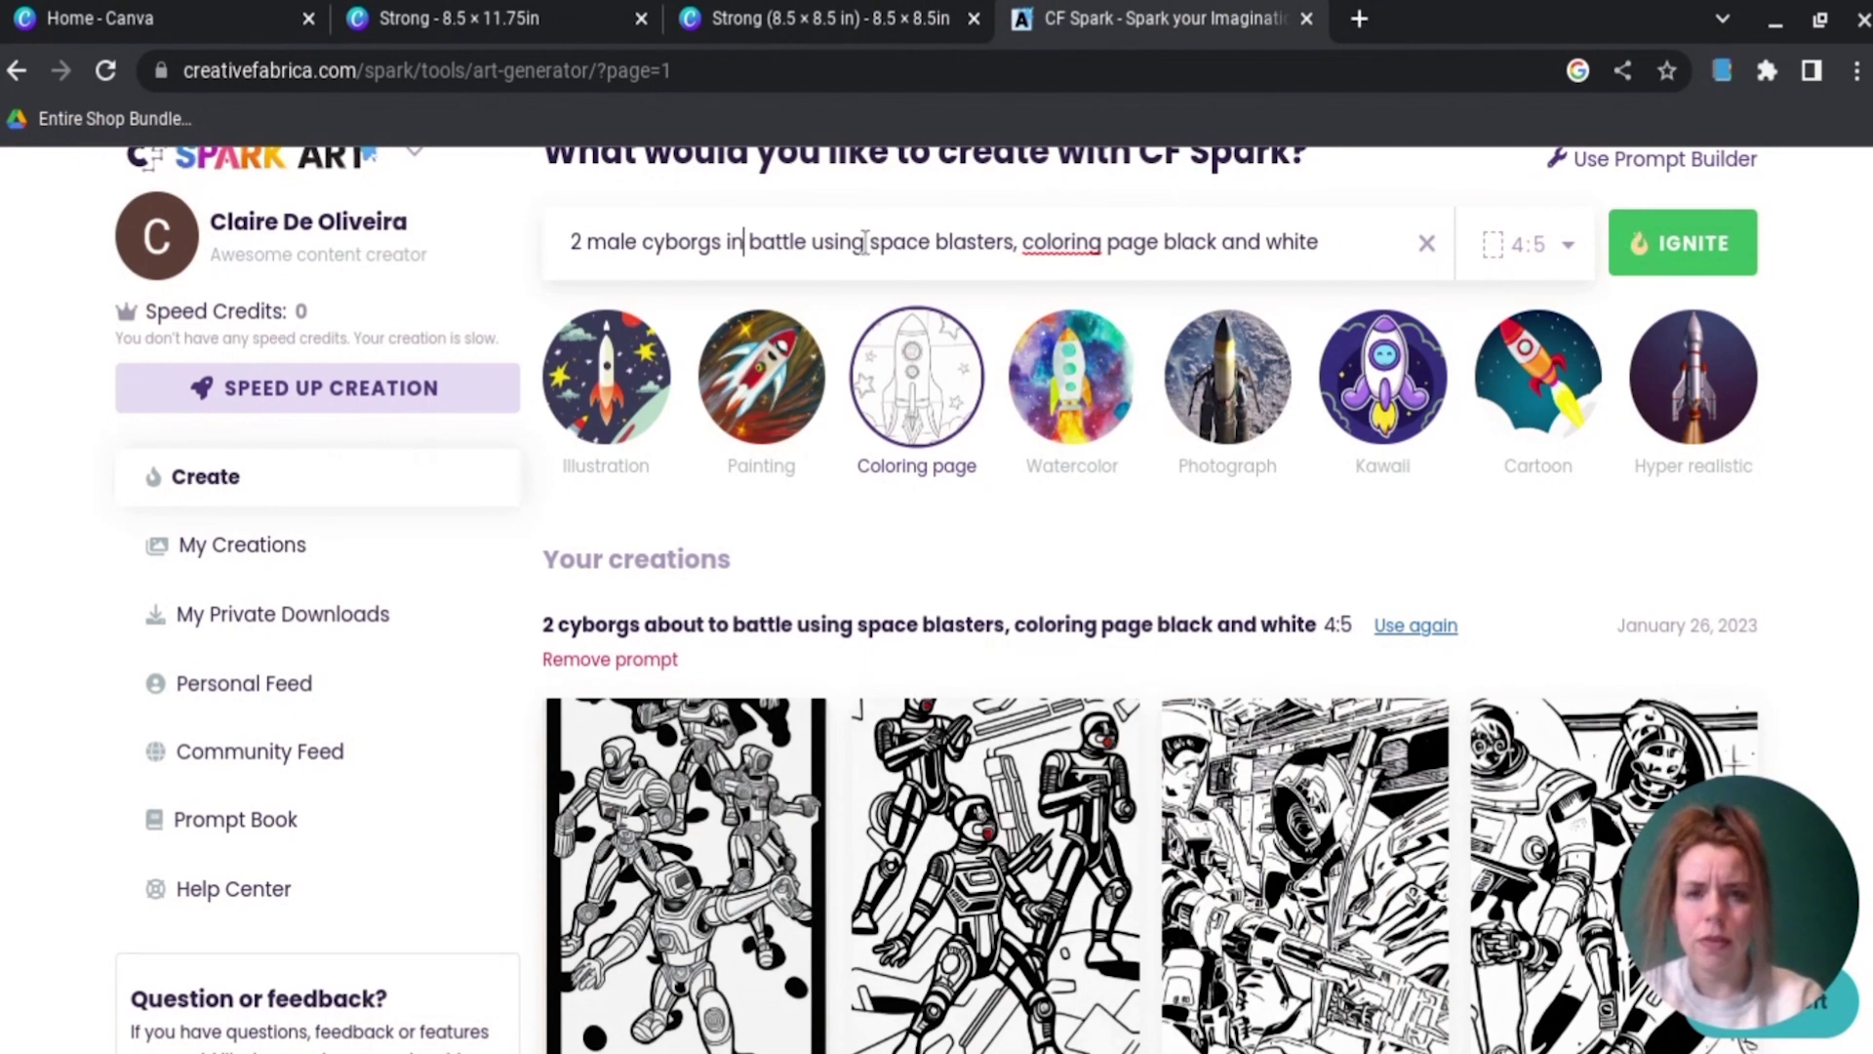
click(1015, 242)
key(BackSpace)
text(as)
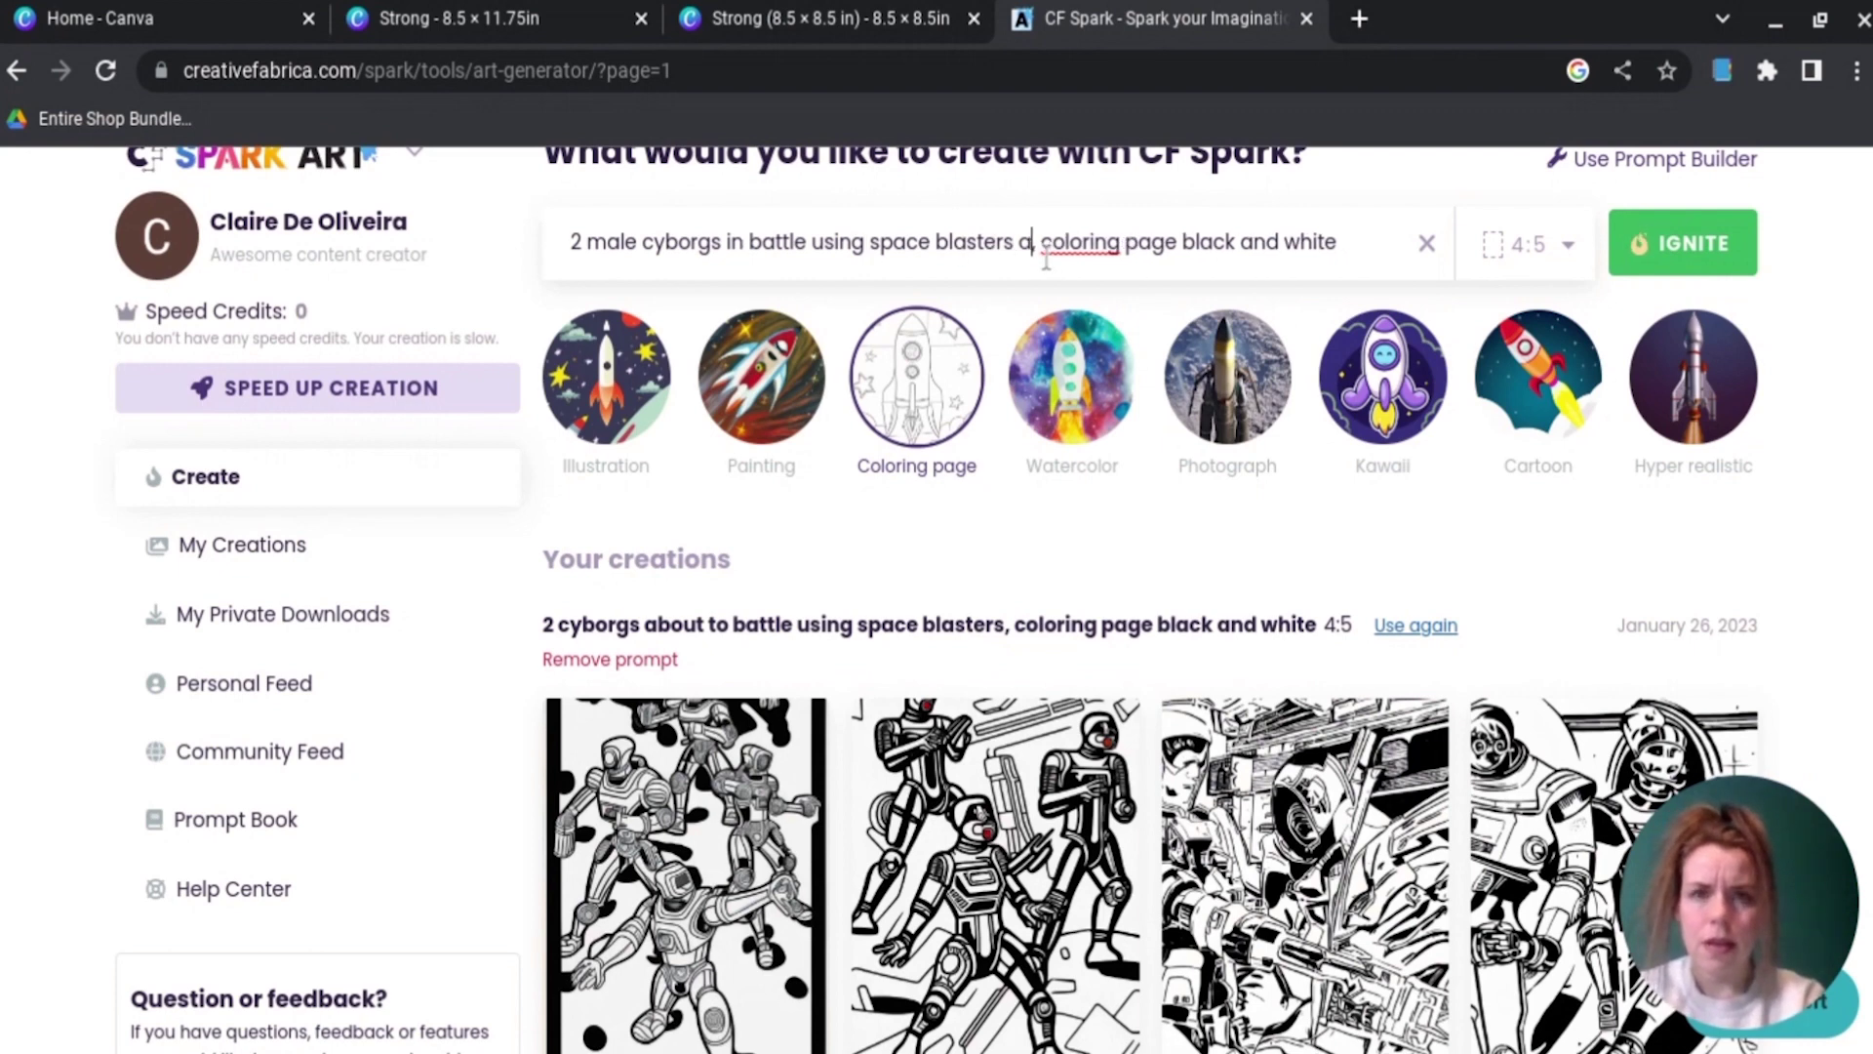
text( weapons)
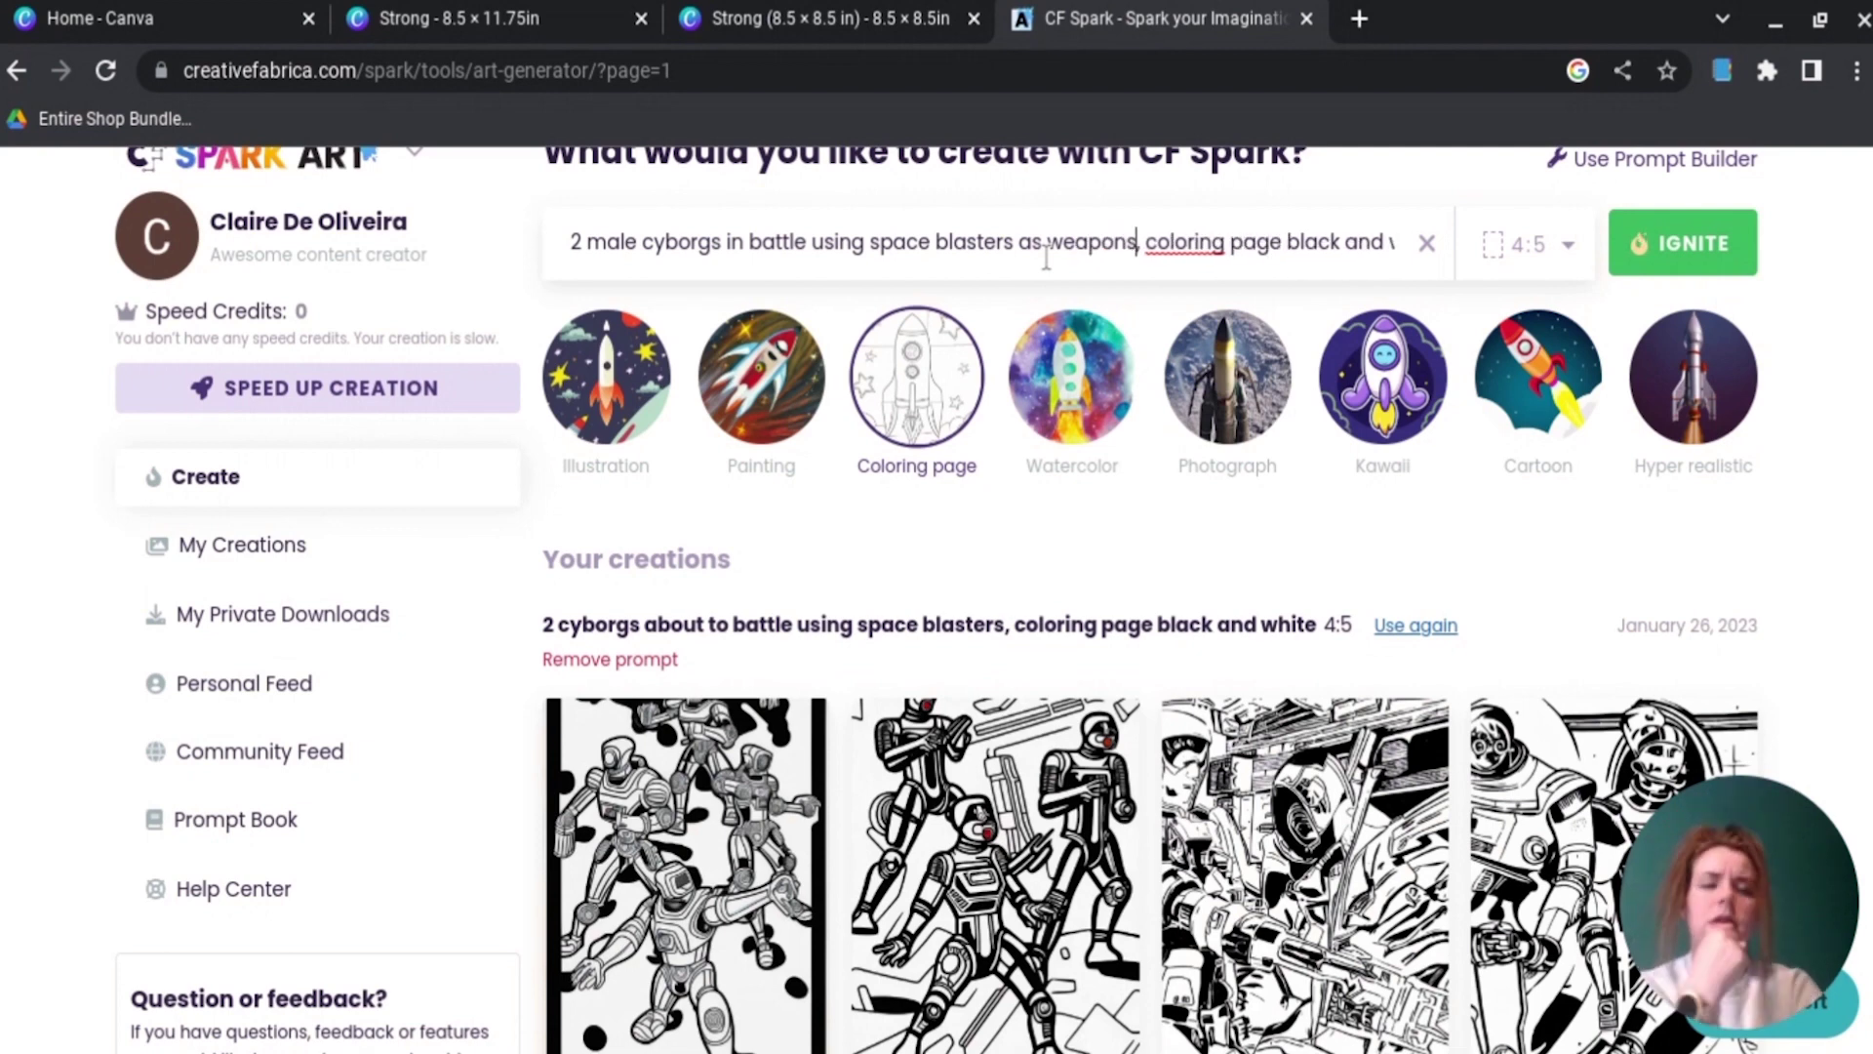
key(Return)
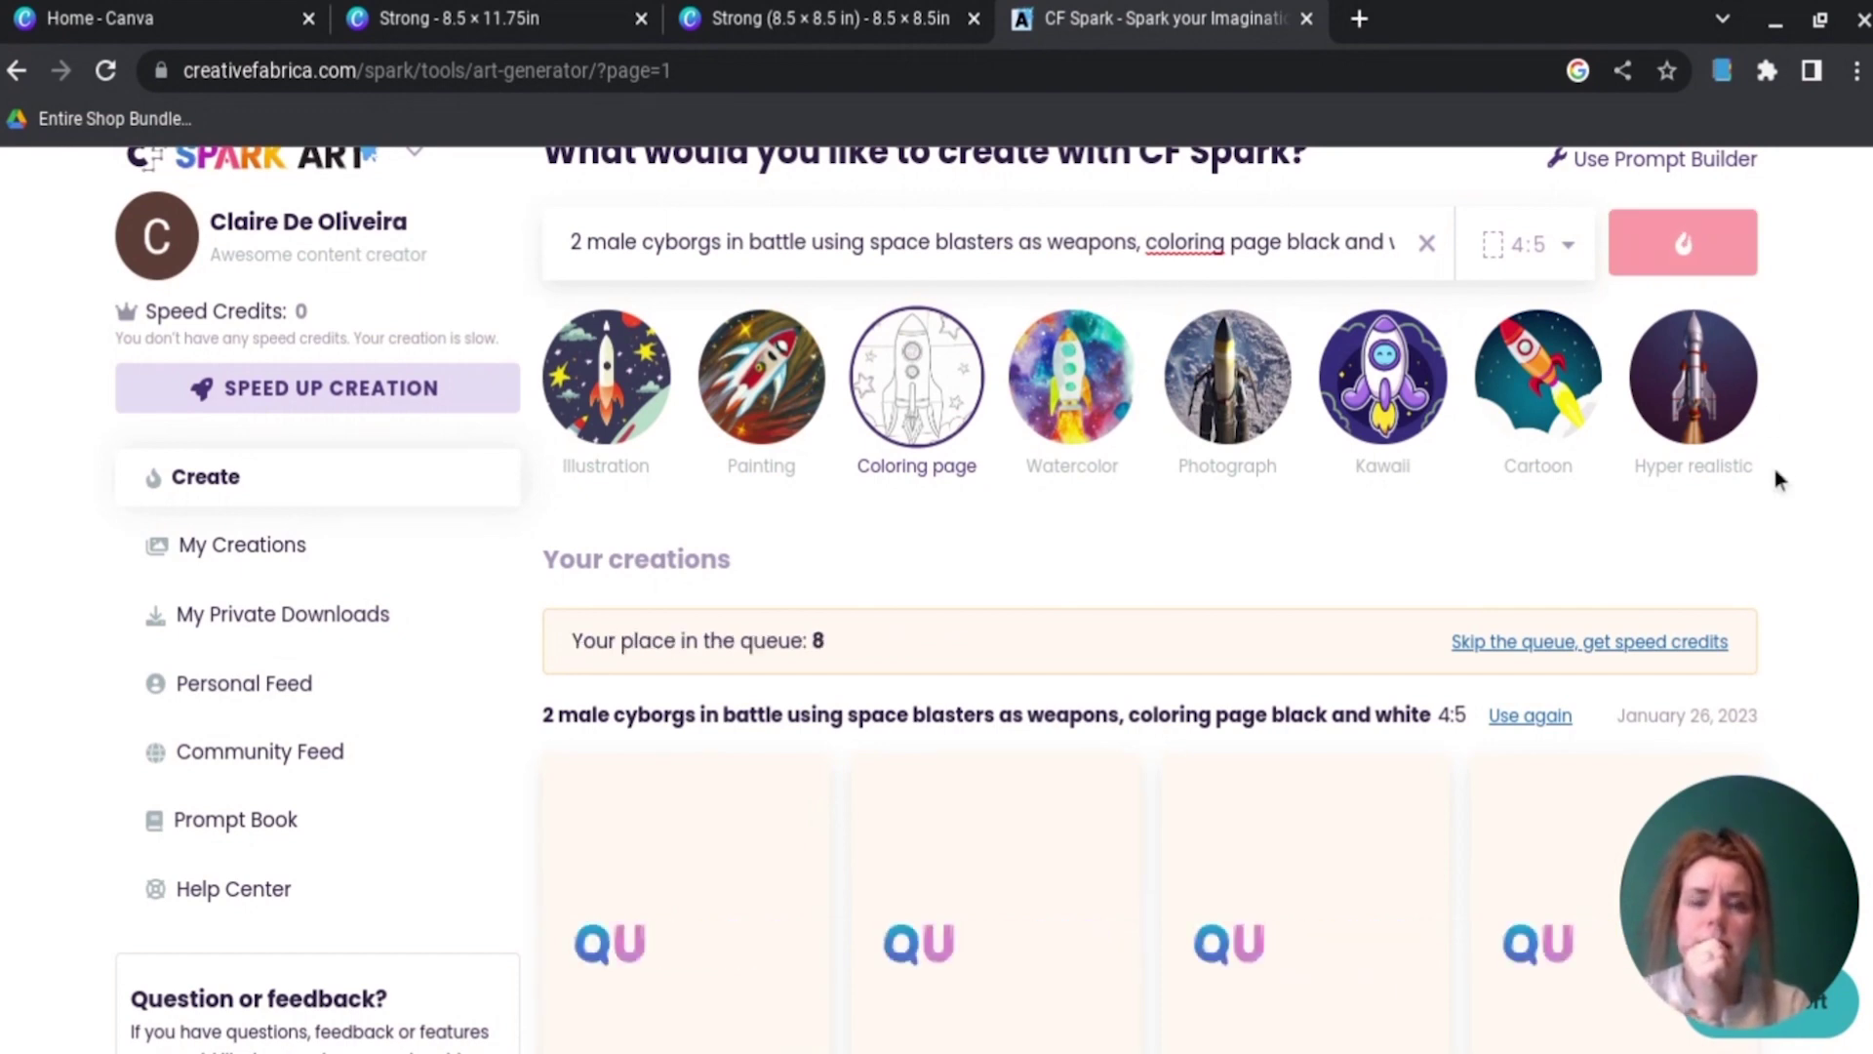
Step: Examine the new male cyborg coloring pages and compare them with the two earlier cyborg sets
scroll(1766, 683, down, 3)
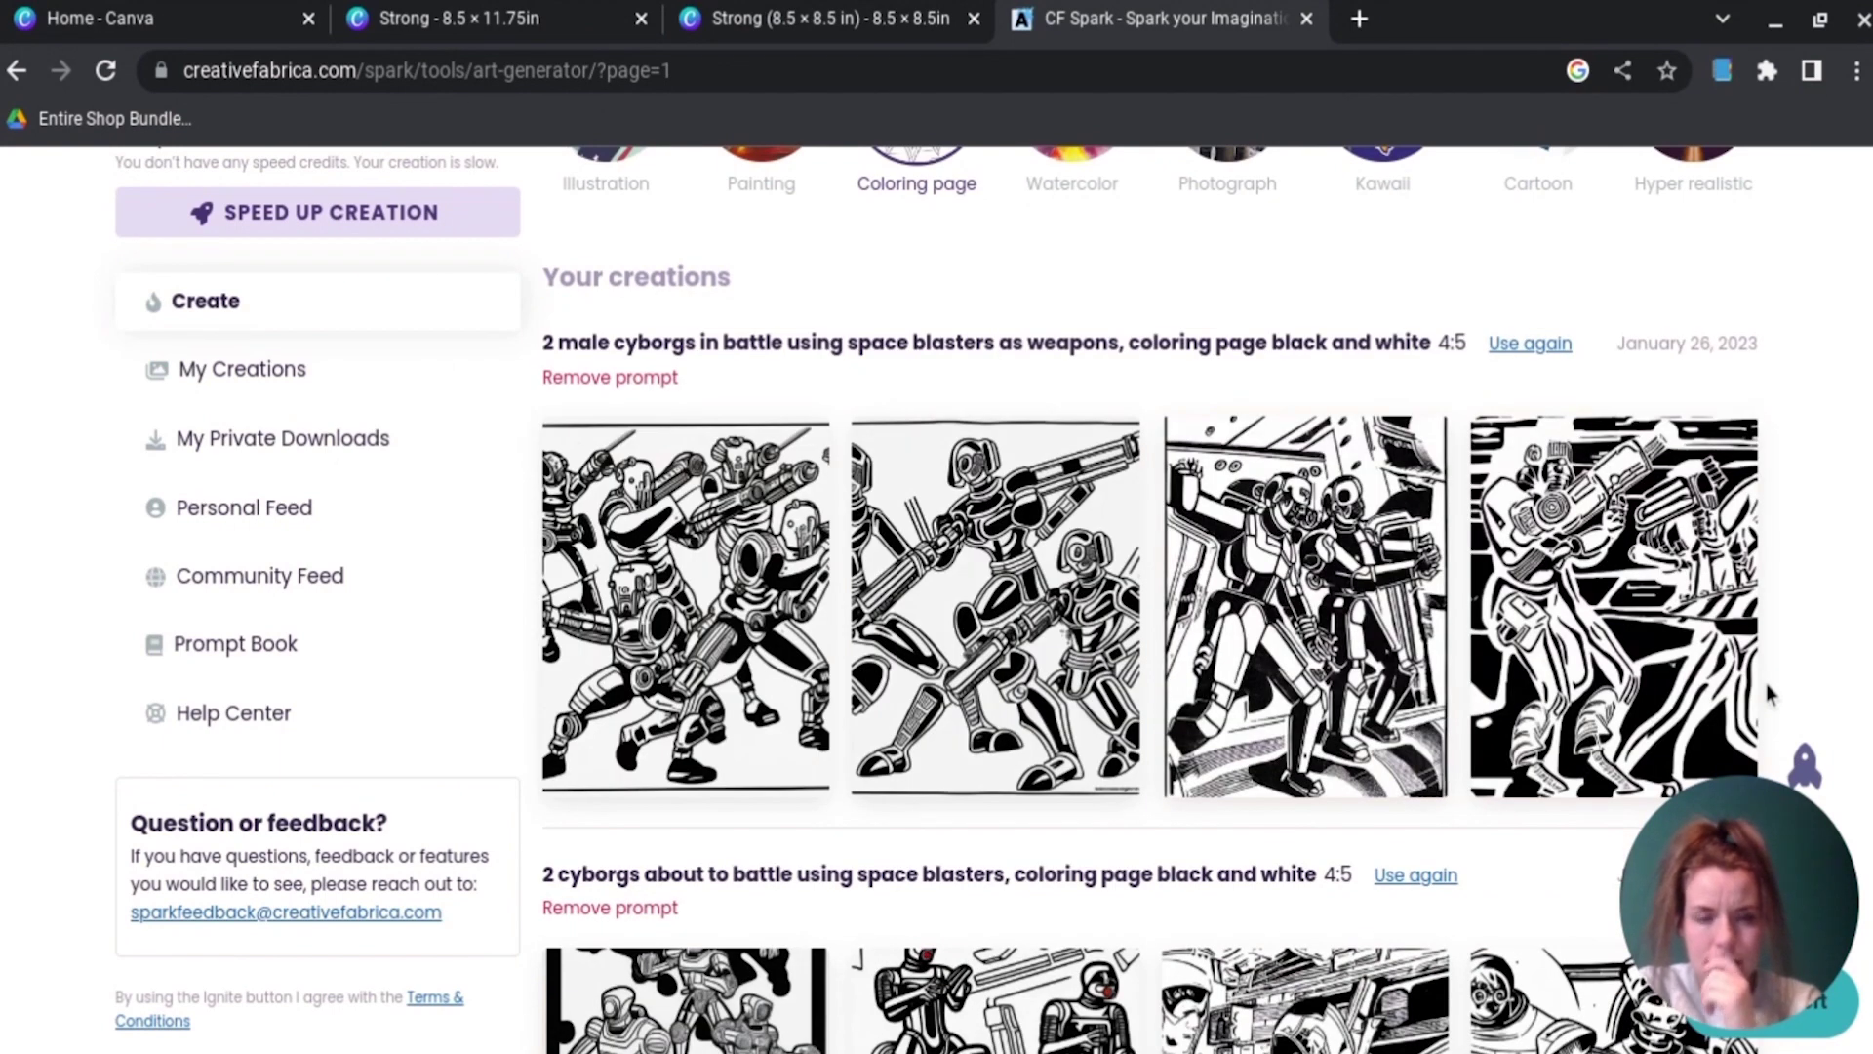
mouse_move(671, 688)
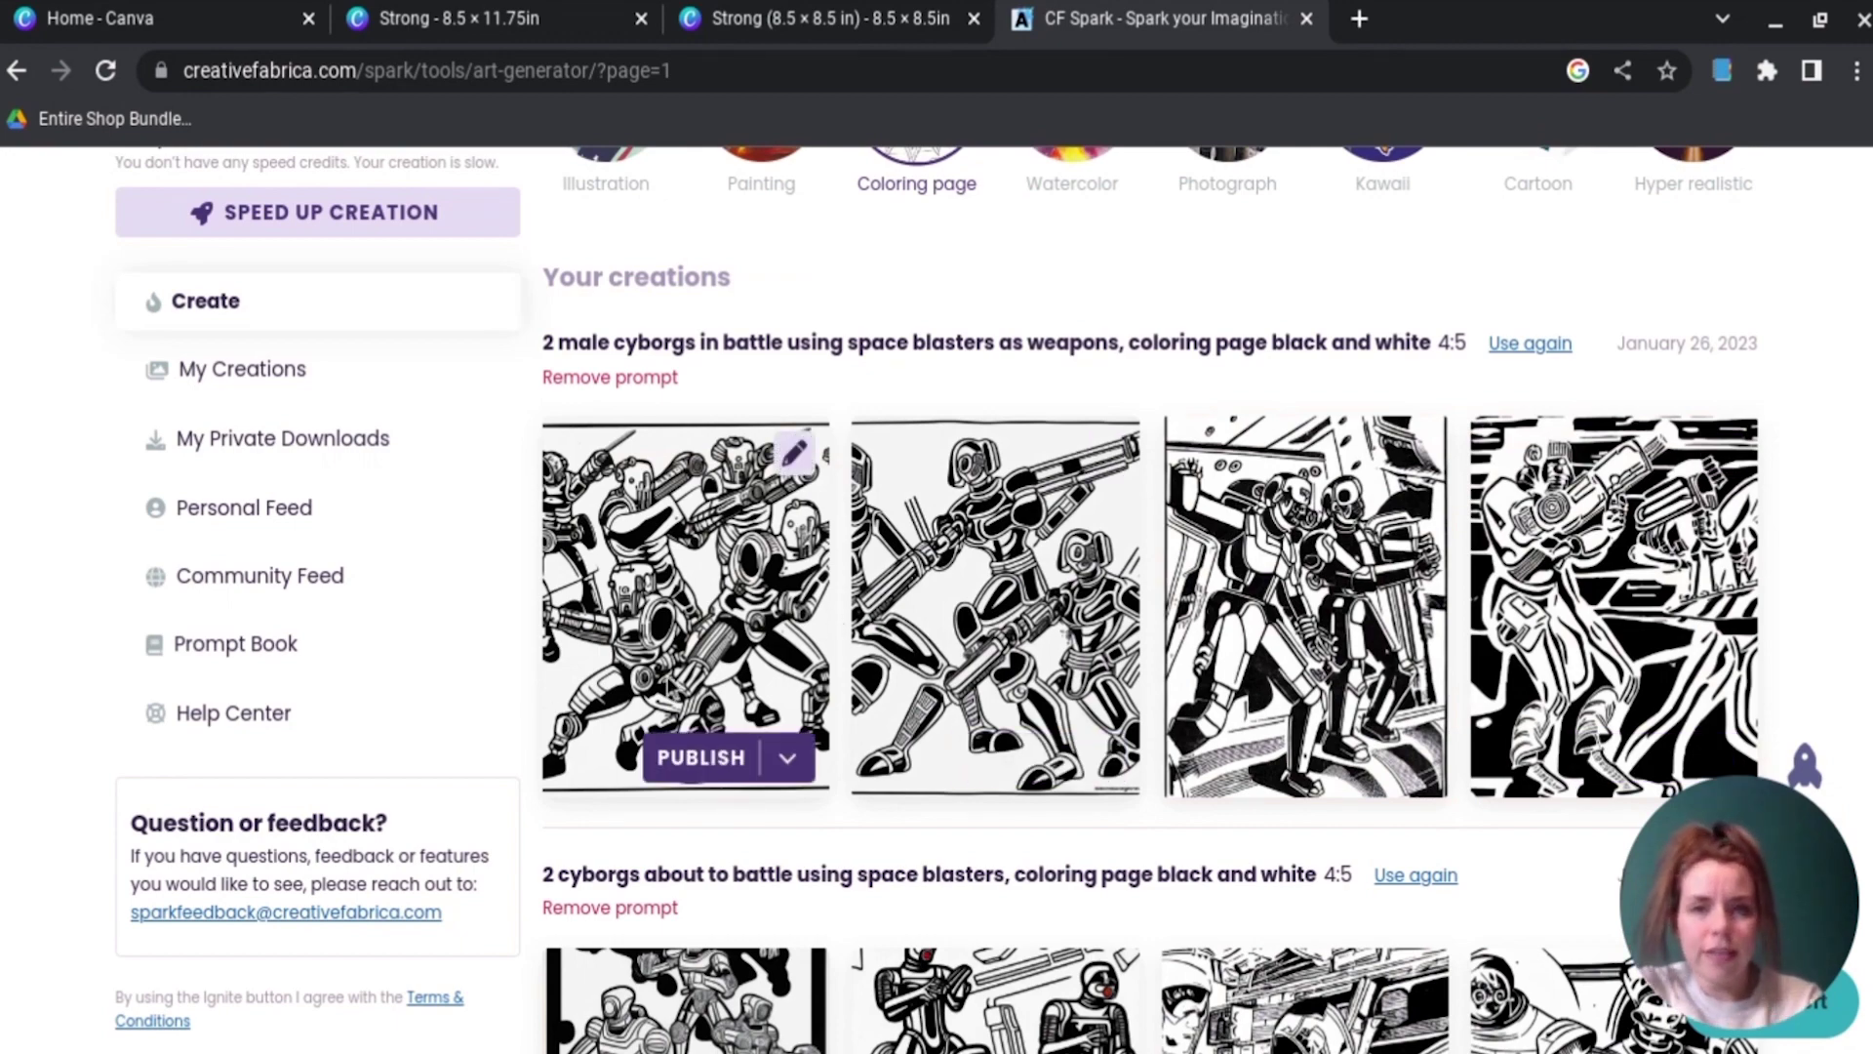
scroll(671, 688, down, 4)
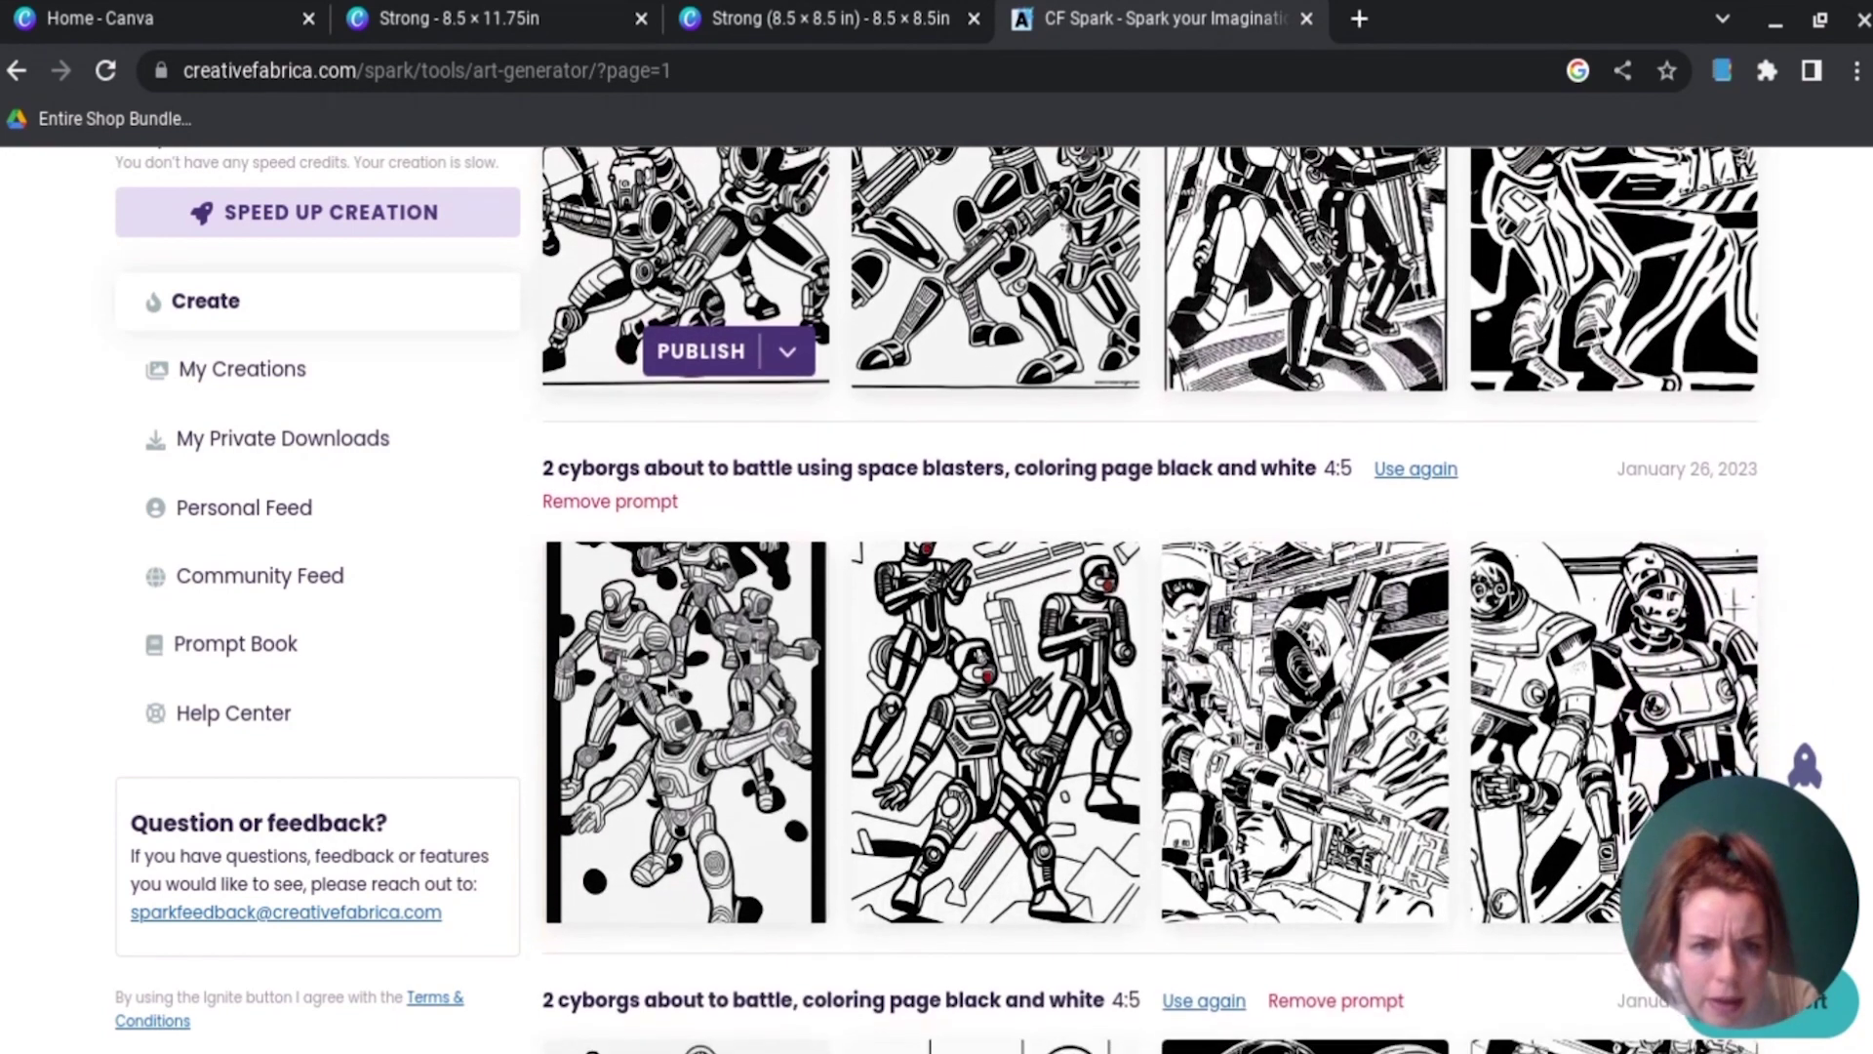
scroll(671, 688, down, 3)
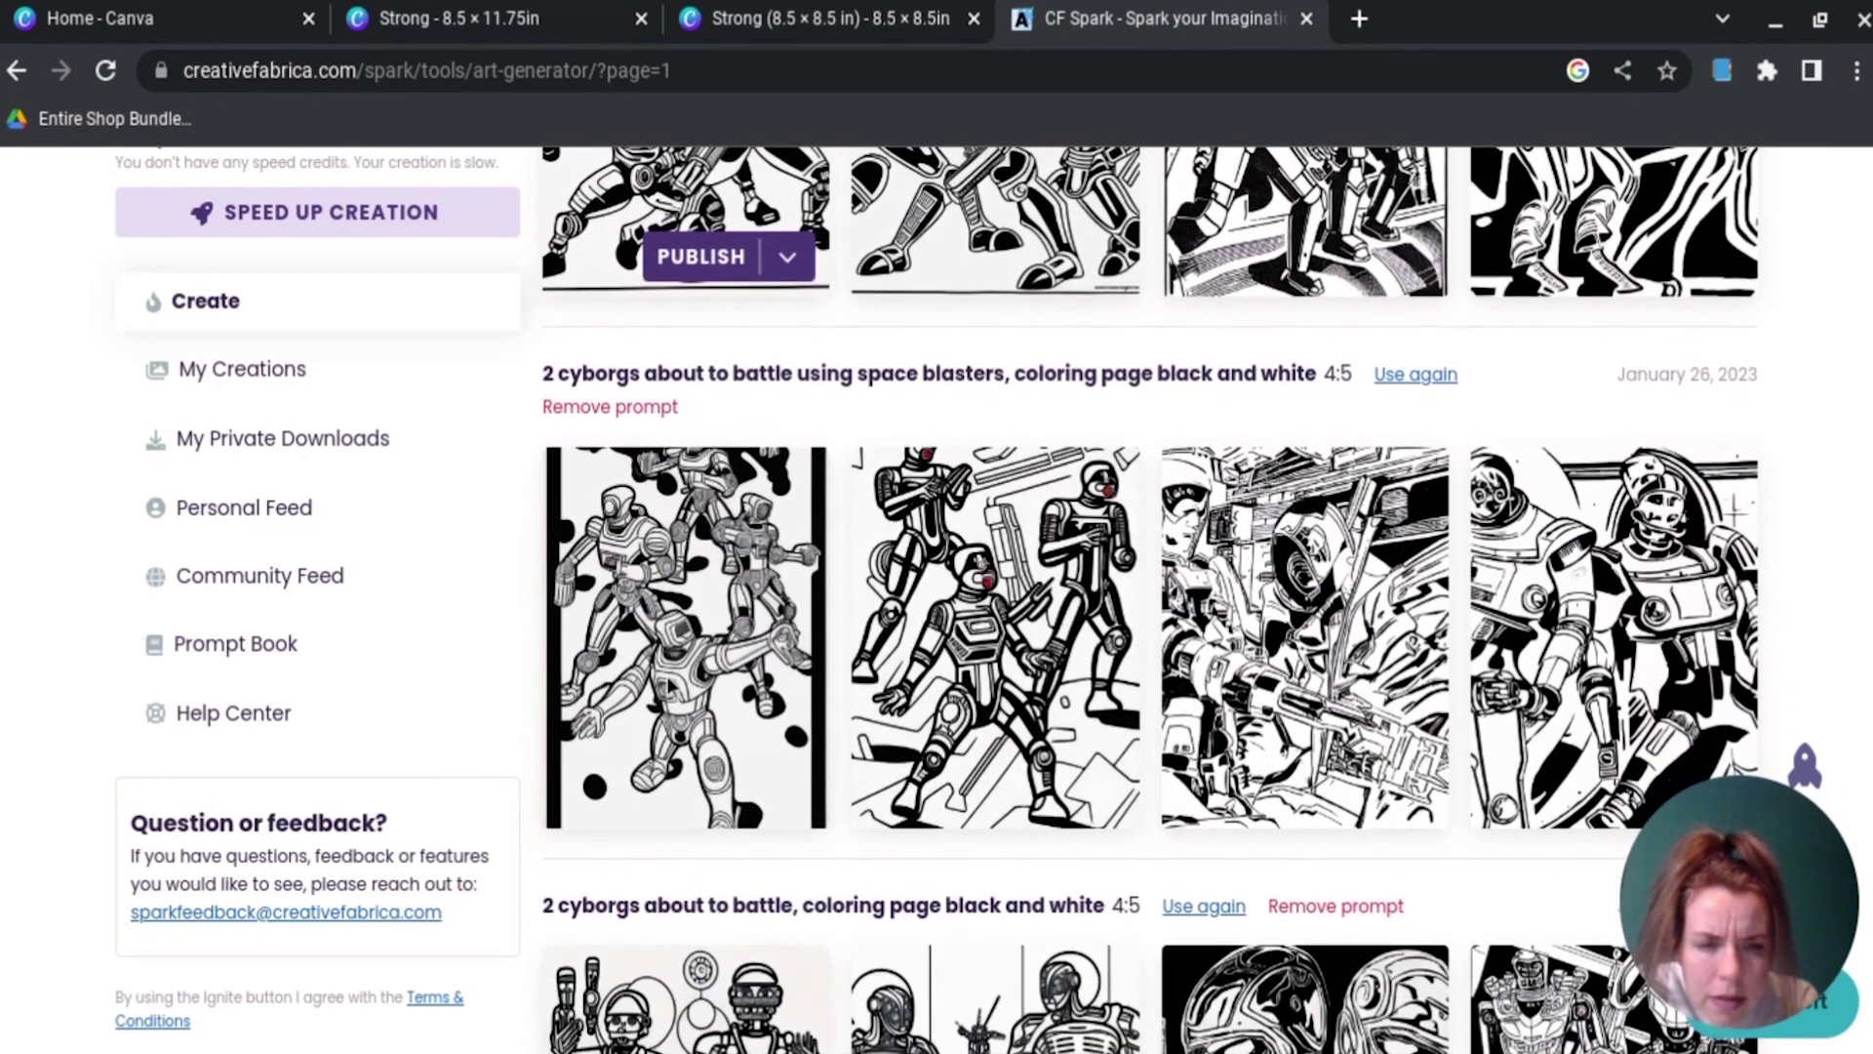
scroll(671, 688, down, 3)
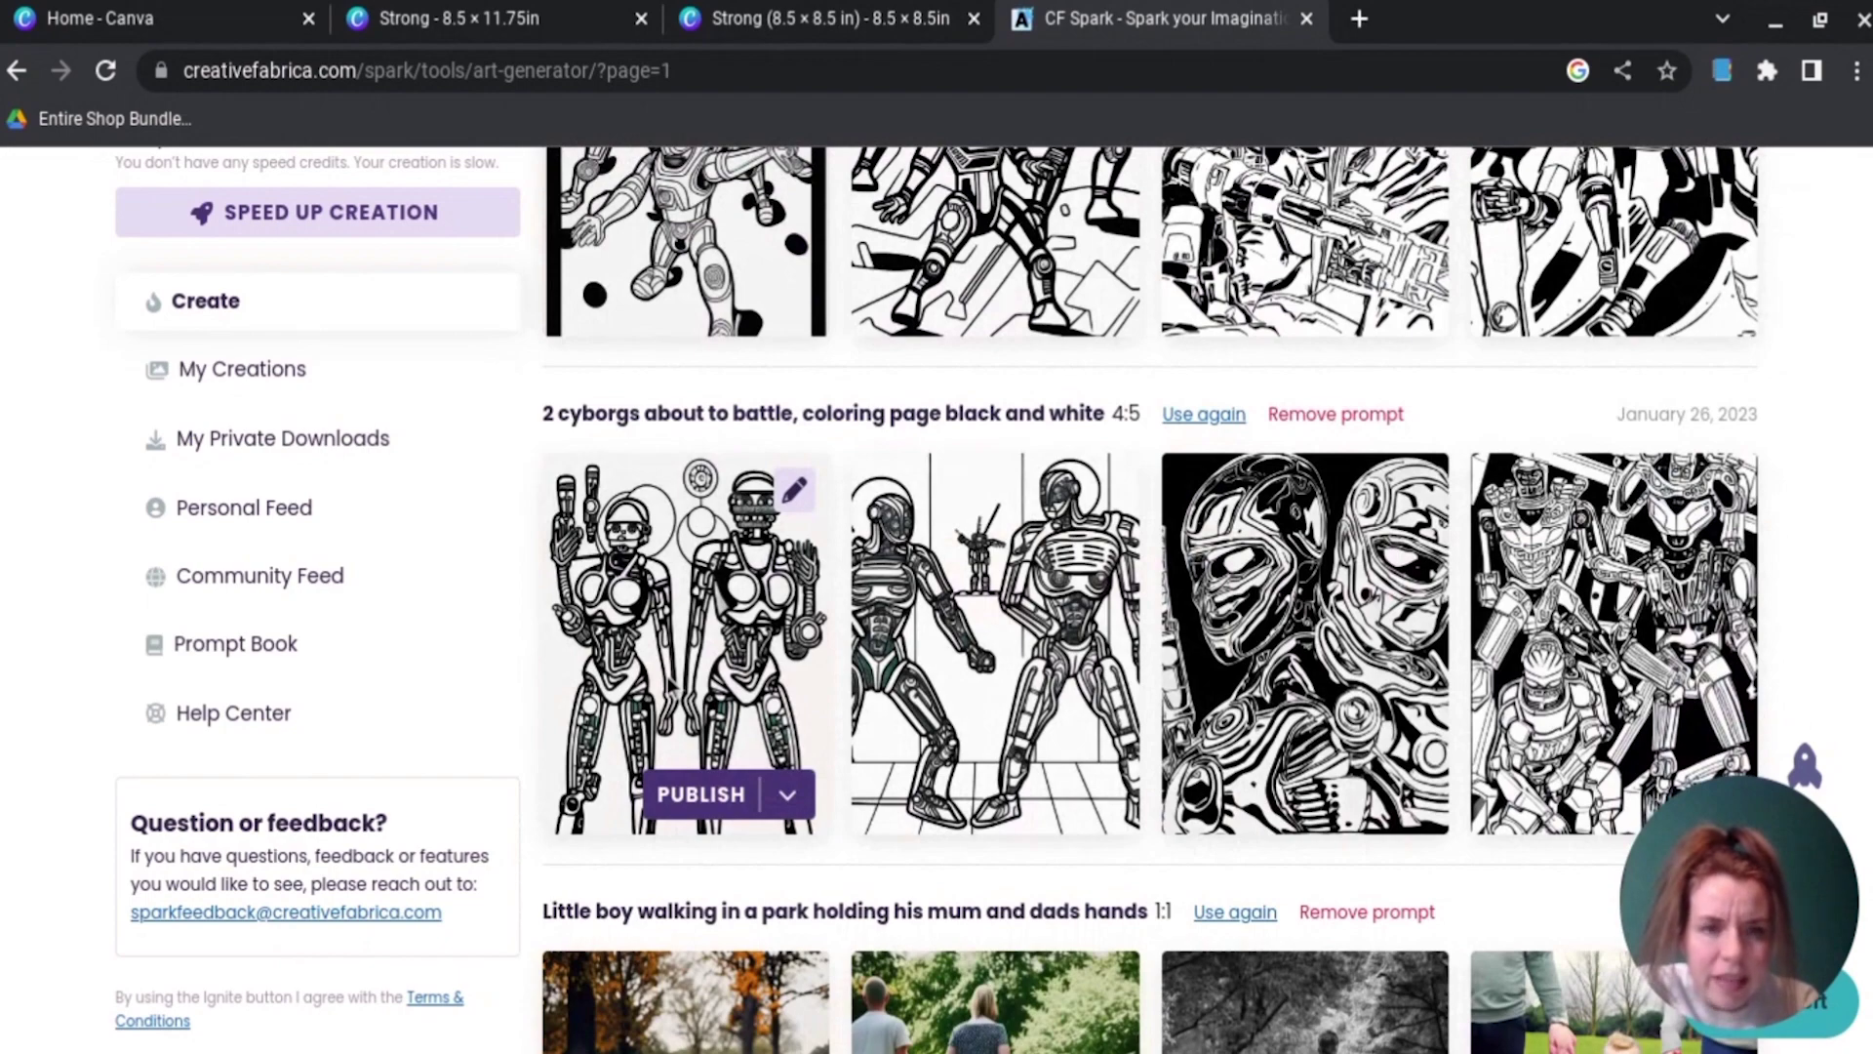
mouse_move(1420, 722)
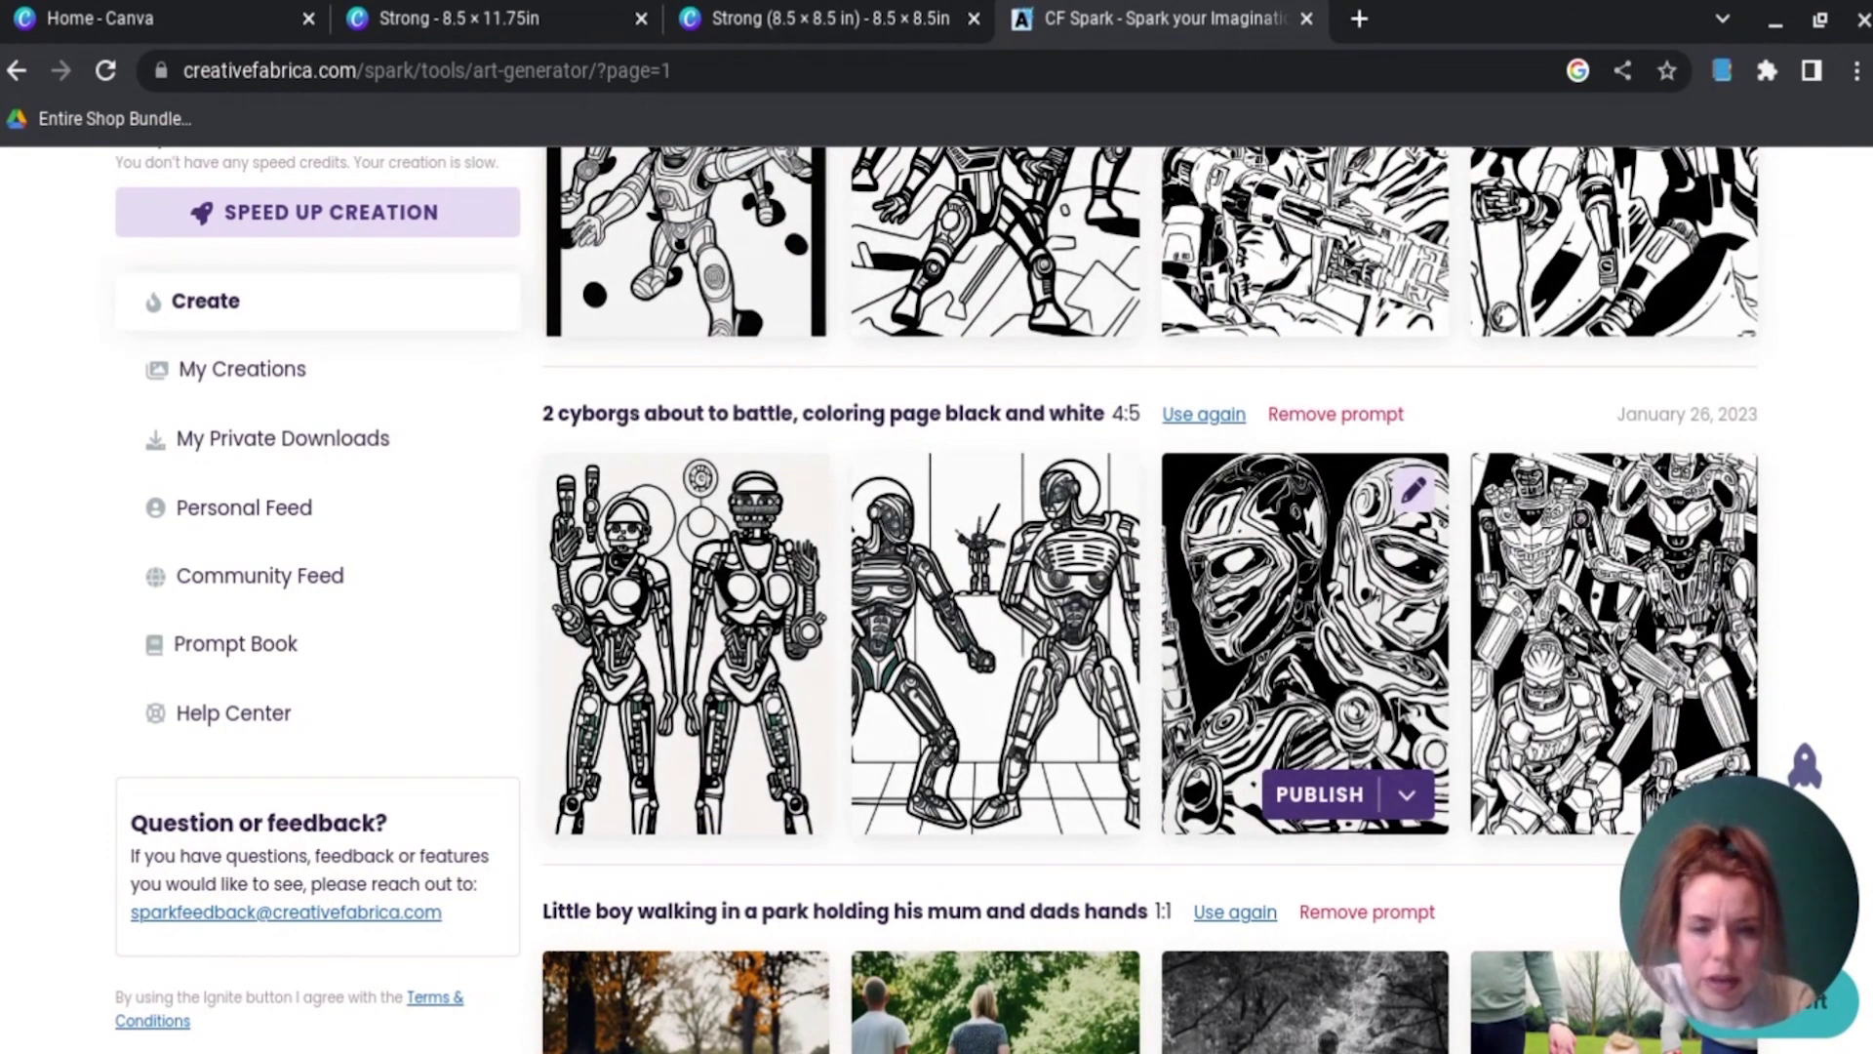
scroll(1405, 710, up, 10)
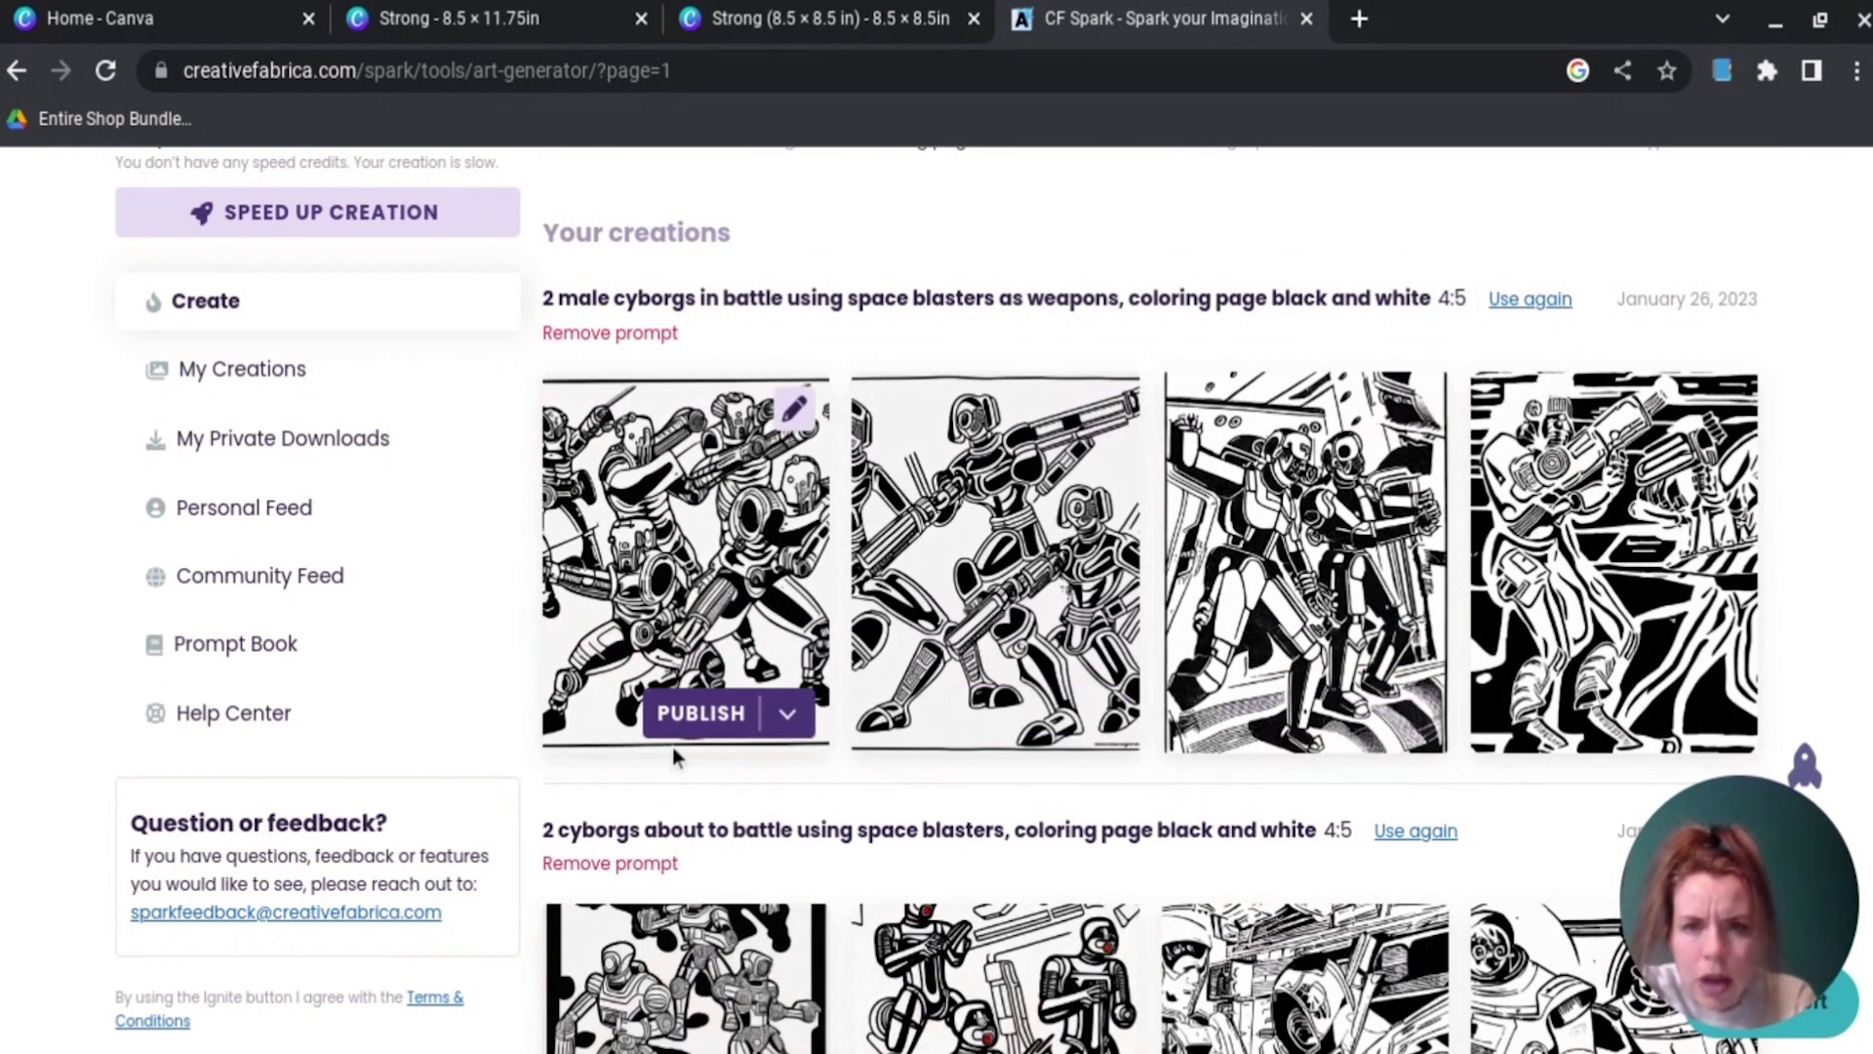
scroll(676, 756, up, 1)
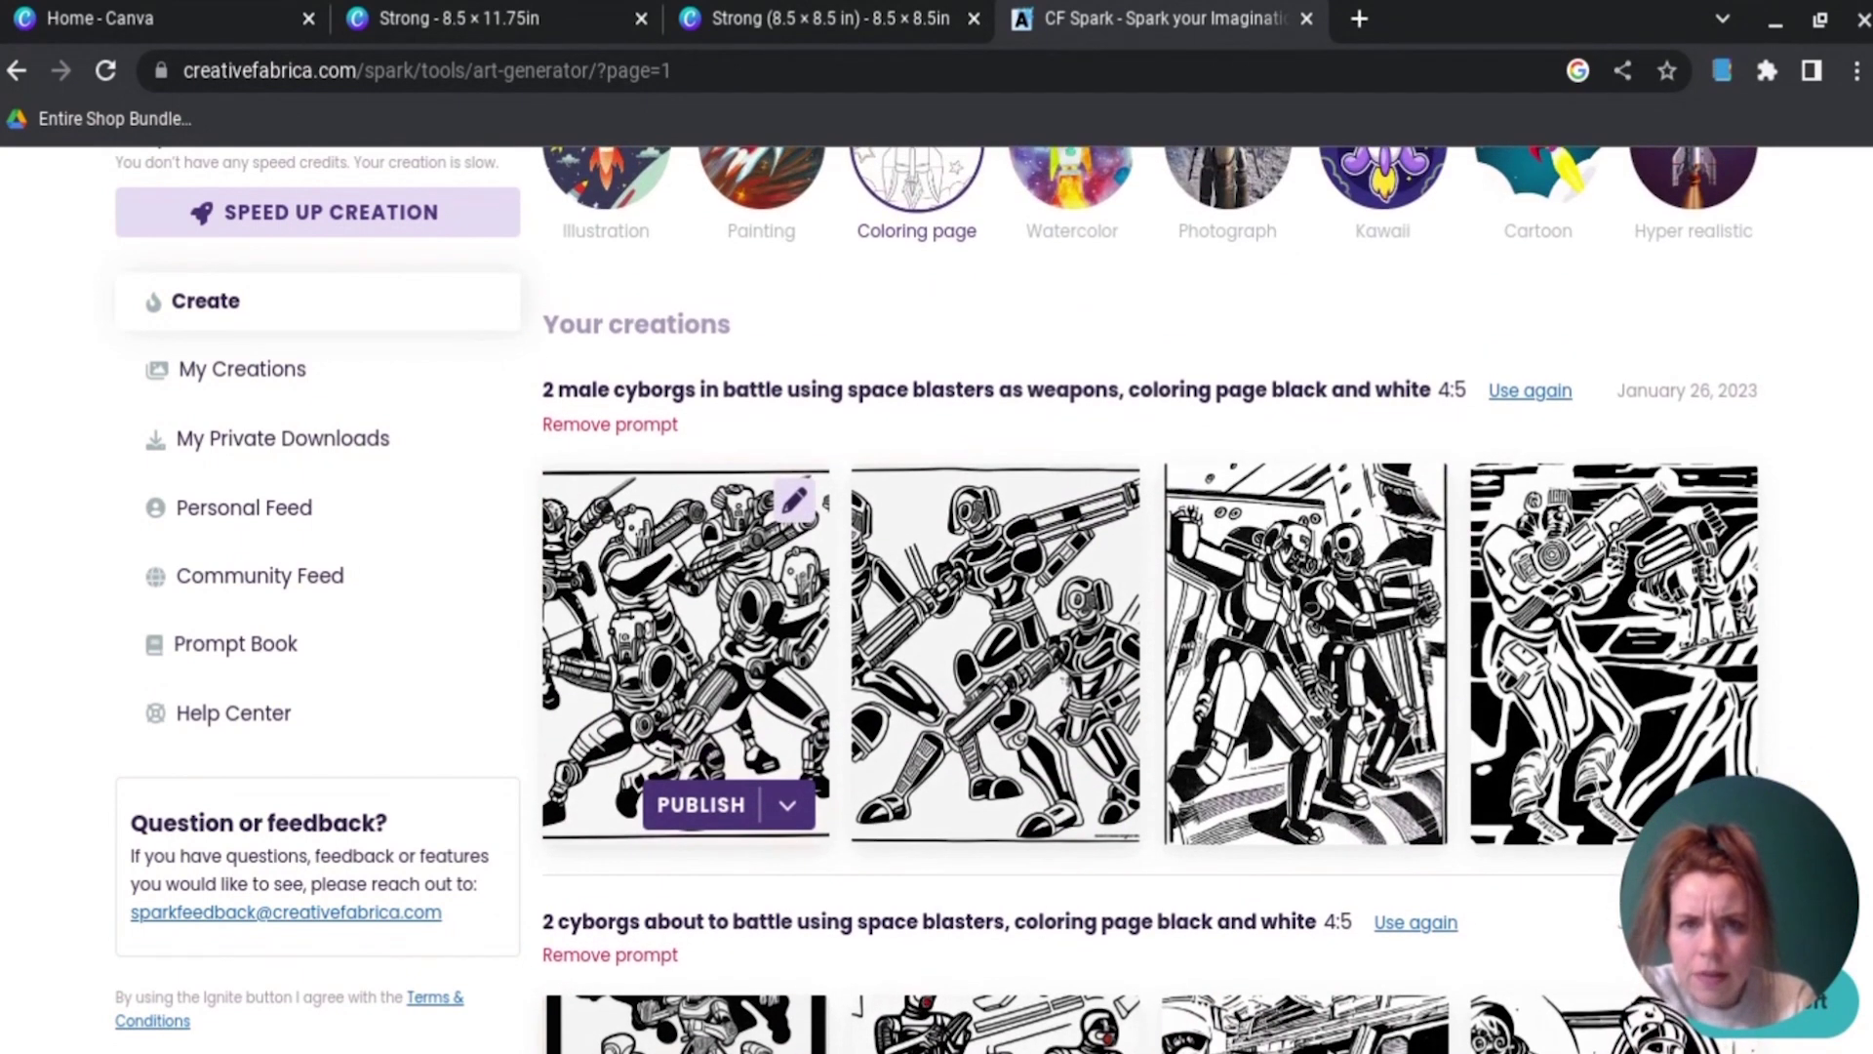
Step: Search Google for "dall e" in a new browser tab and open OpenAI's DALL·E 2 page
click(1359, 18)
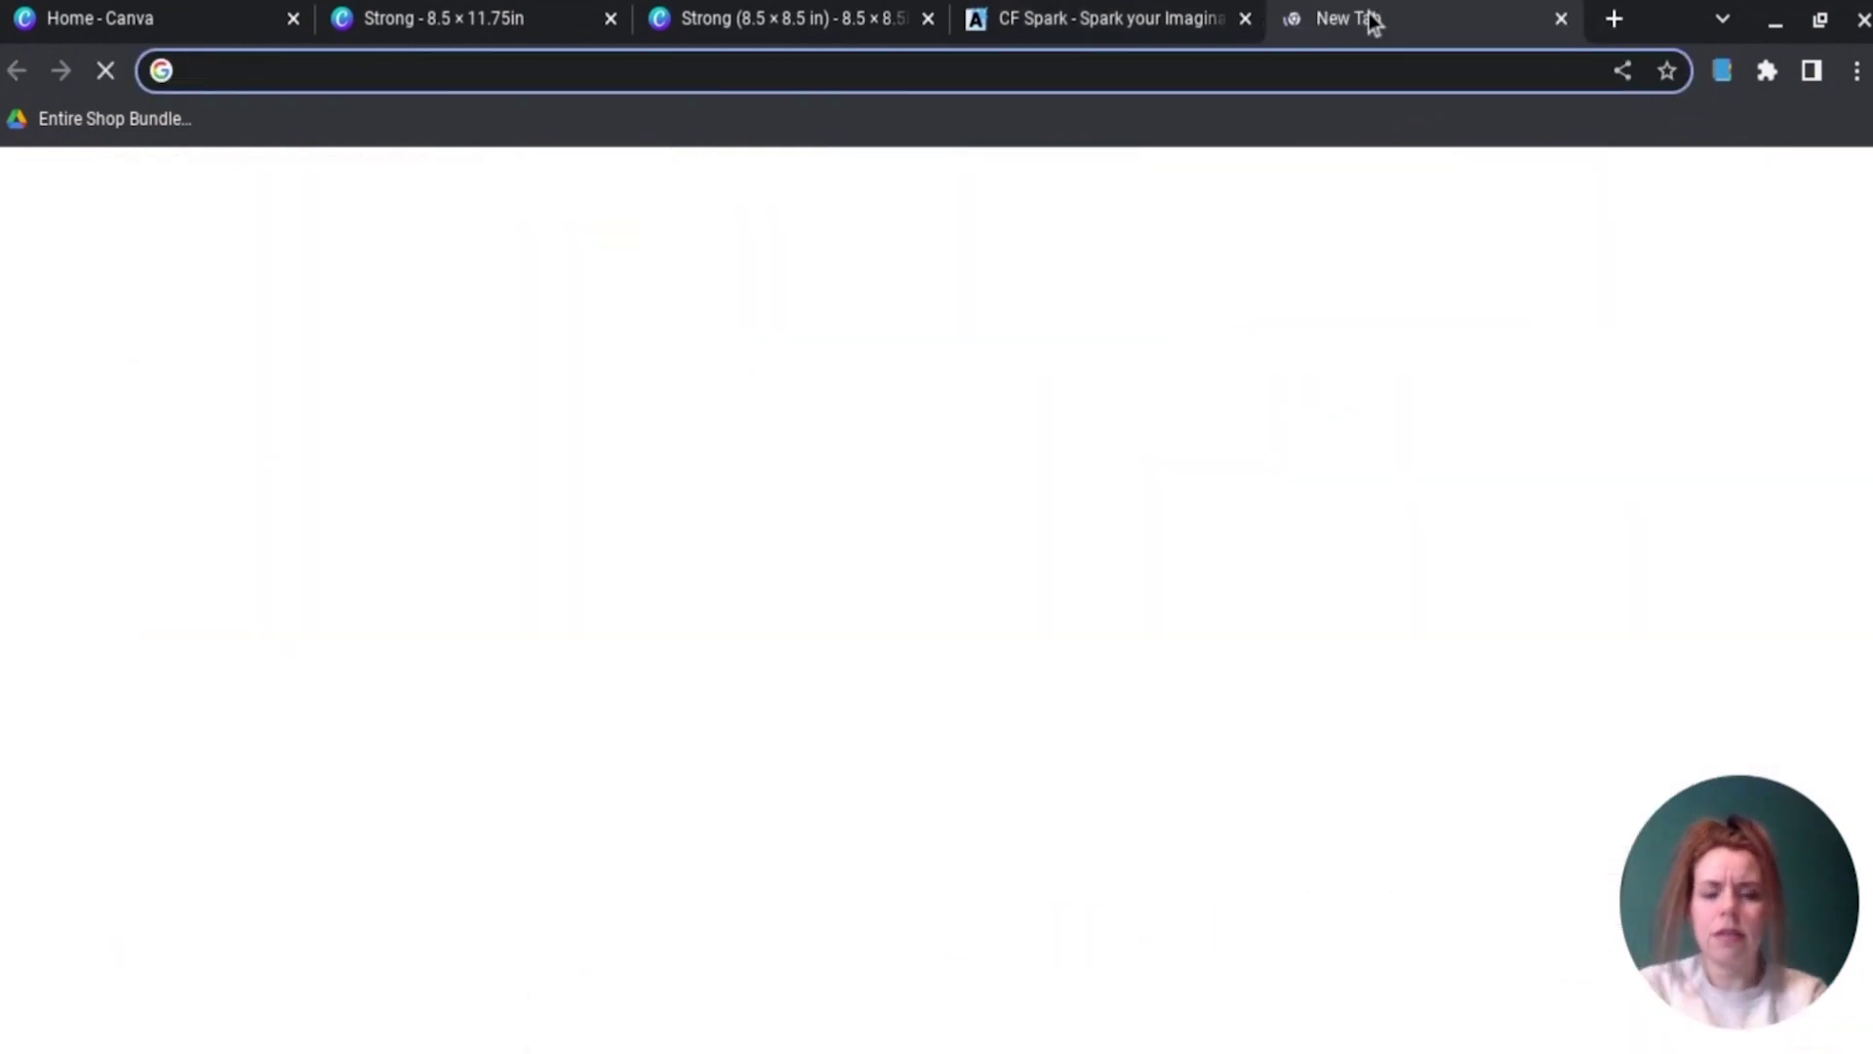
text(dal)
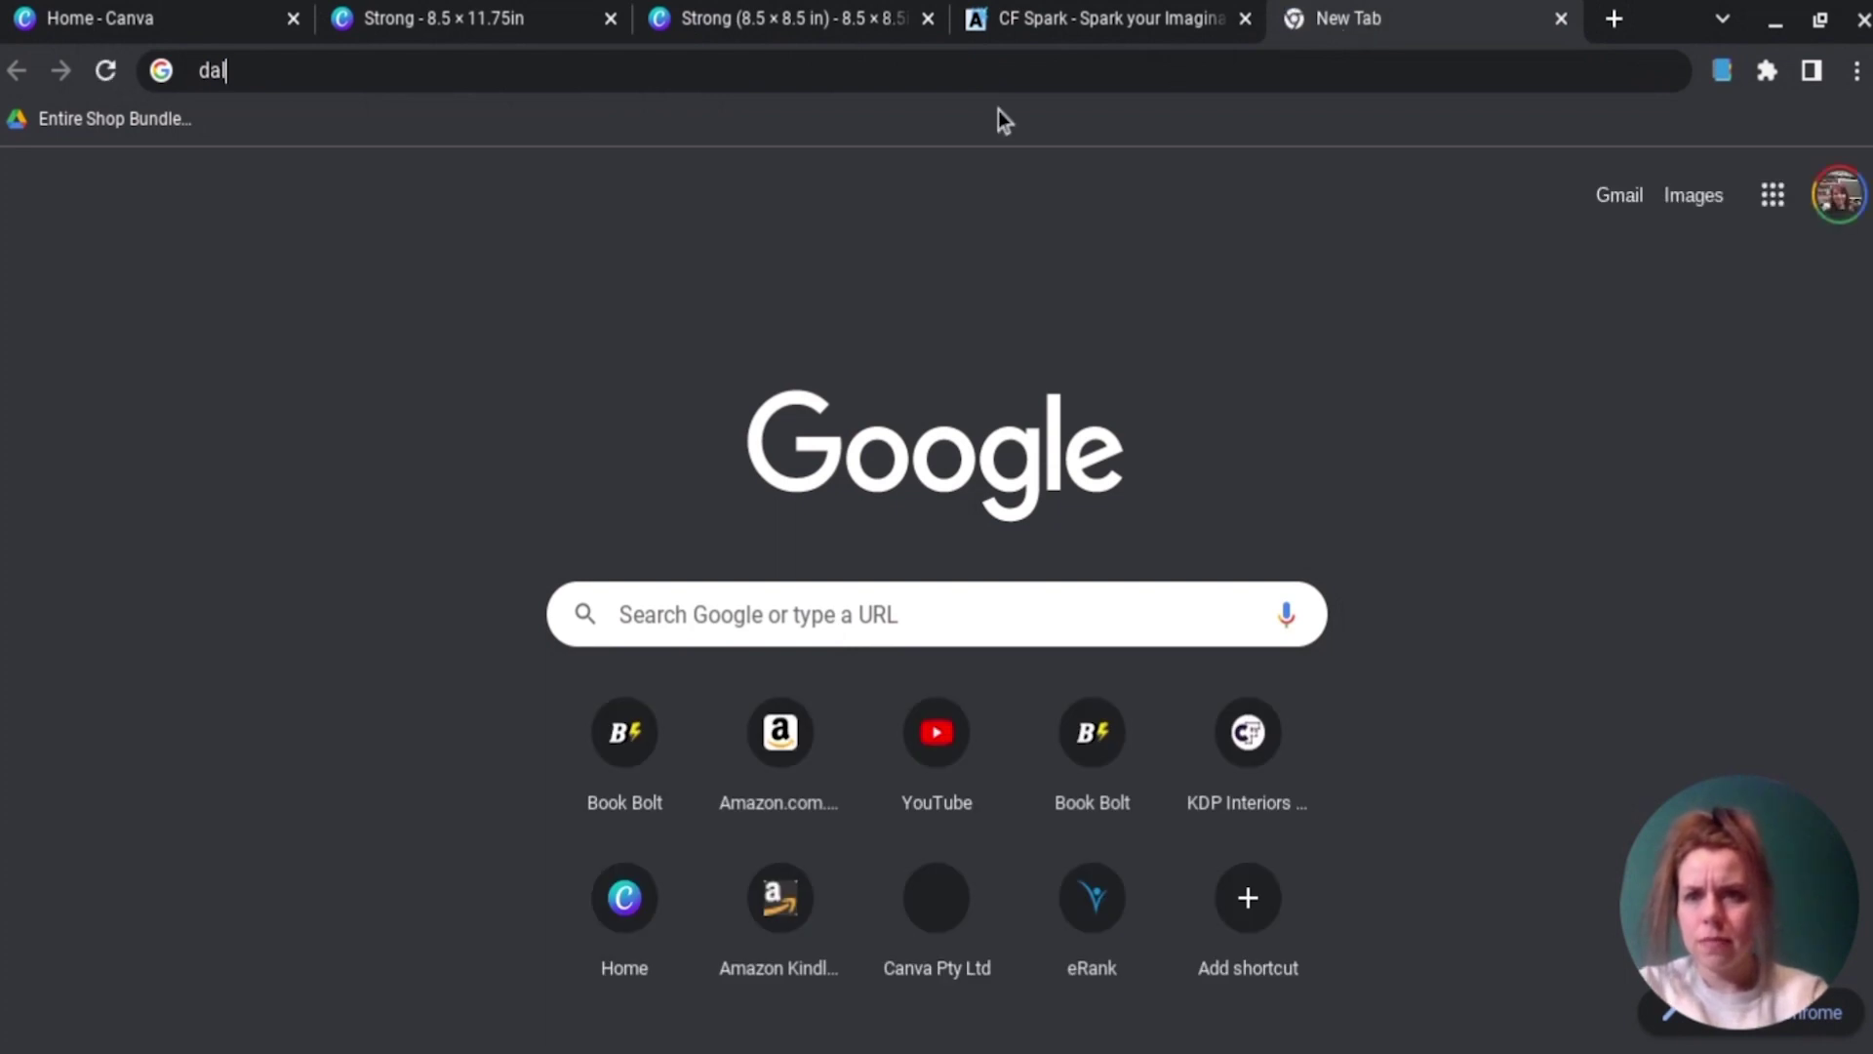
key(Return)
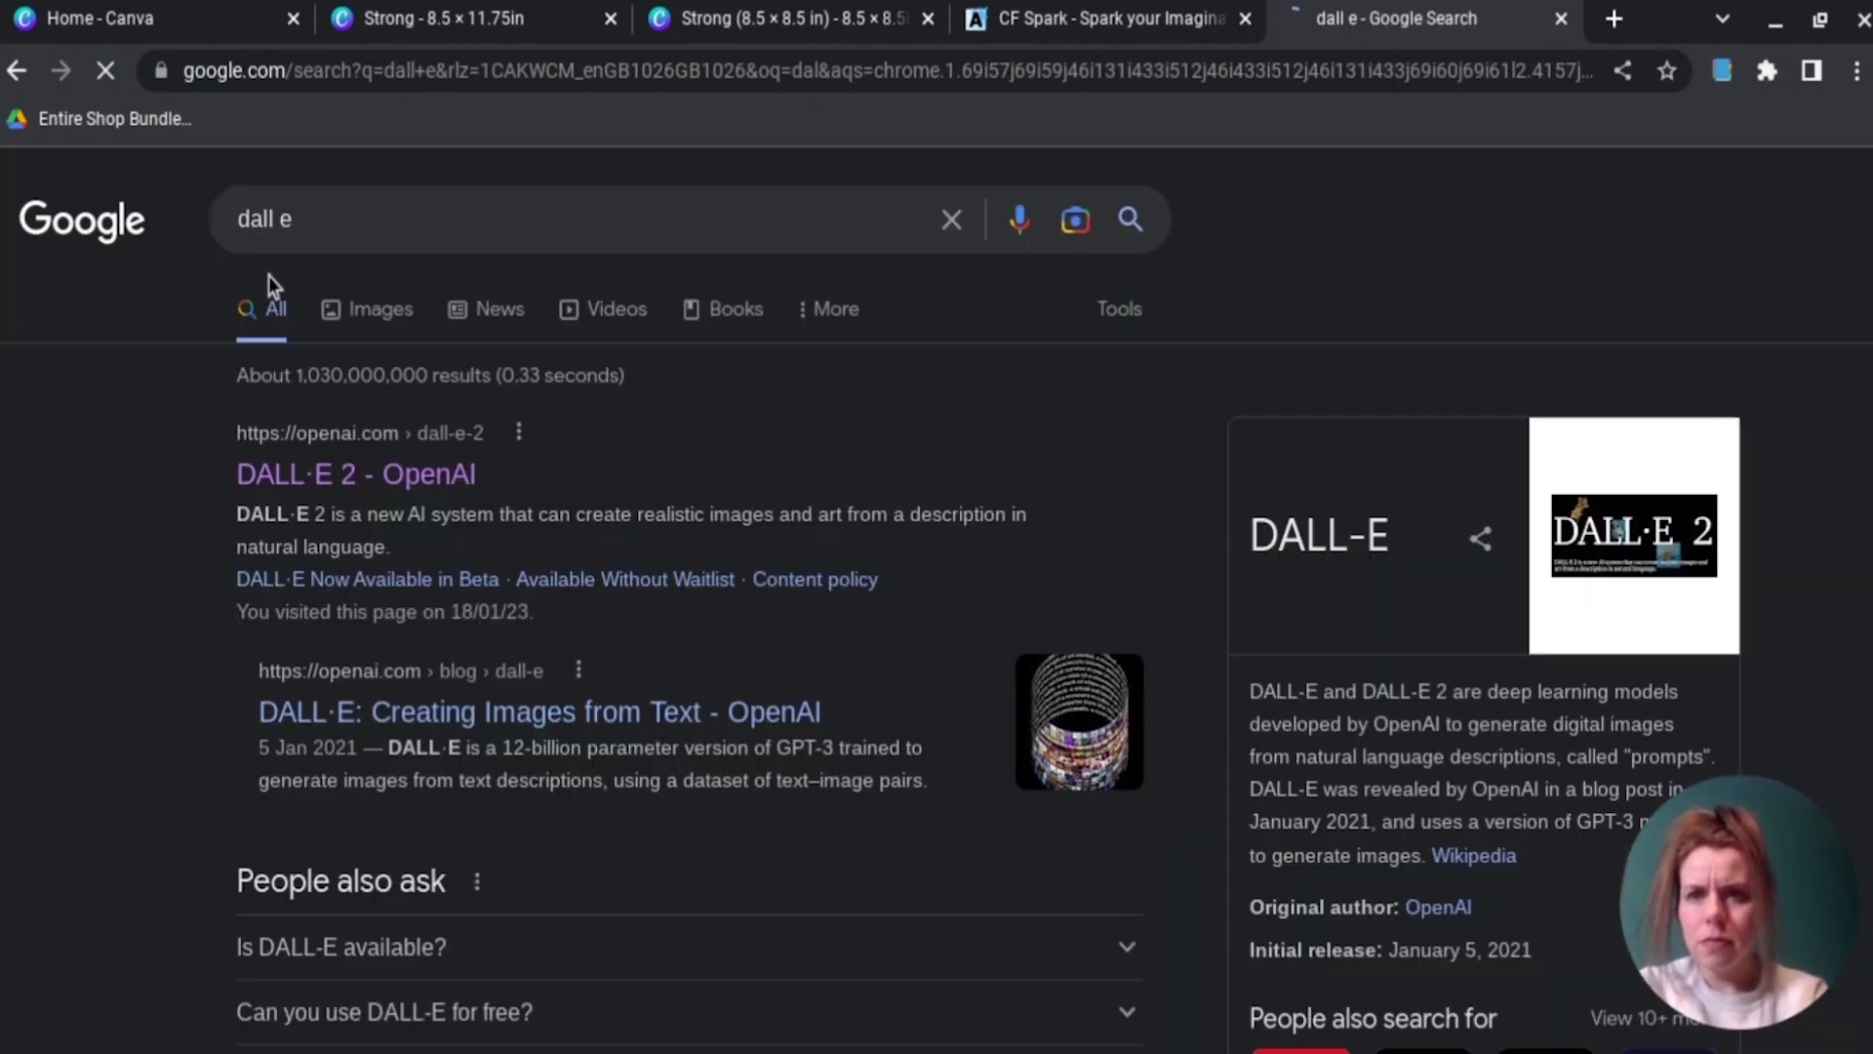
click(380, 469)
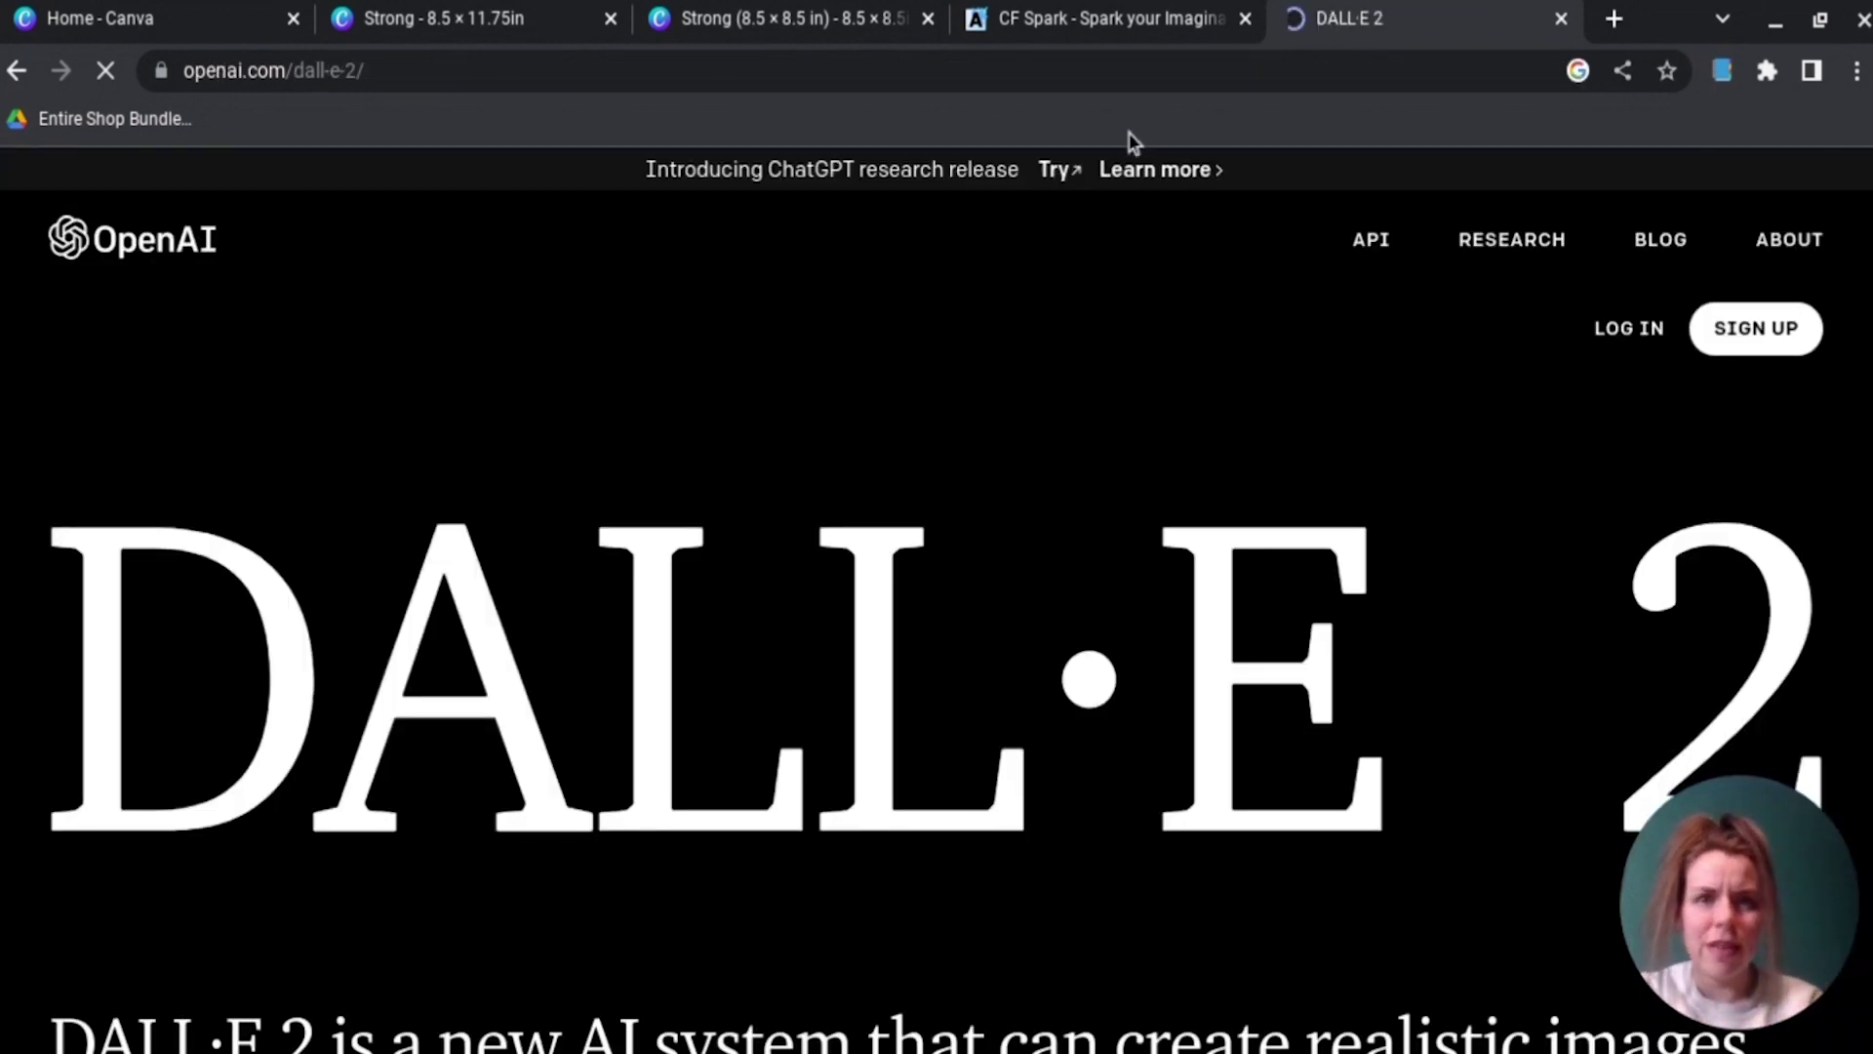
Step: Look through the DALL·E 2 introduction page and log in to DALL·E with the Google account
scroll(1043, 291, down, 7)
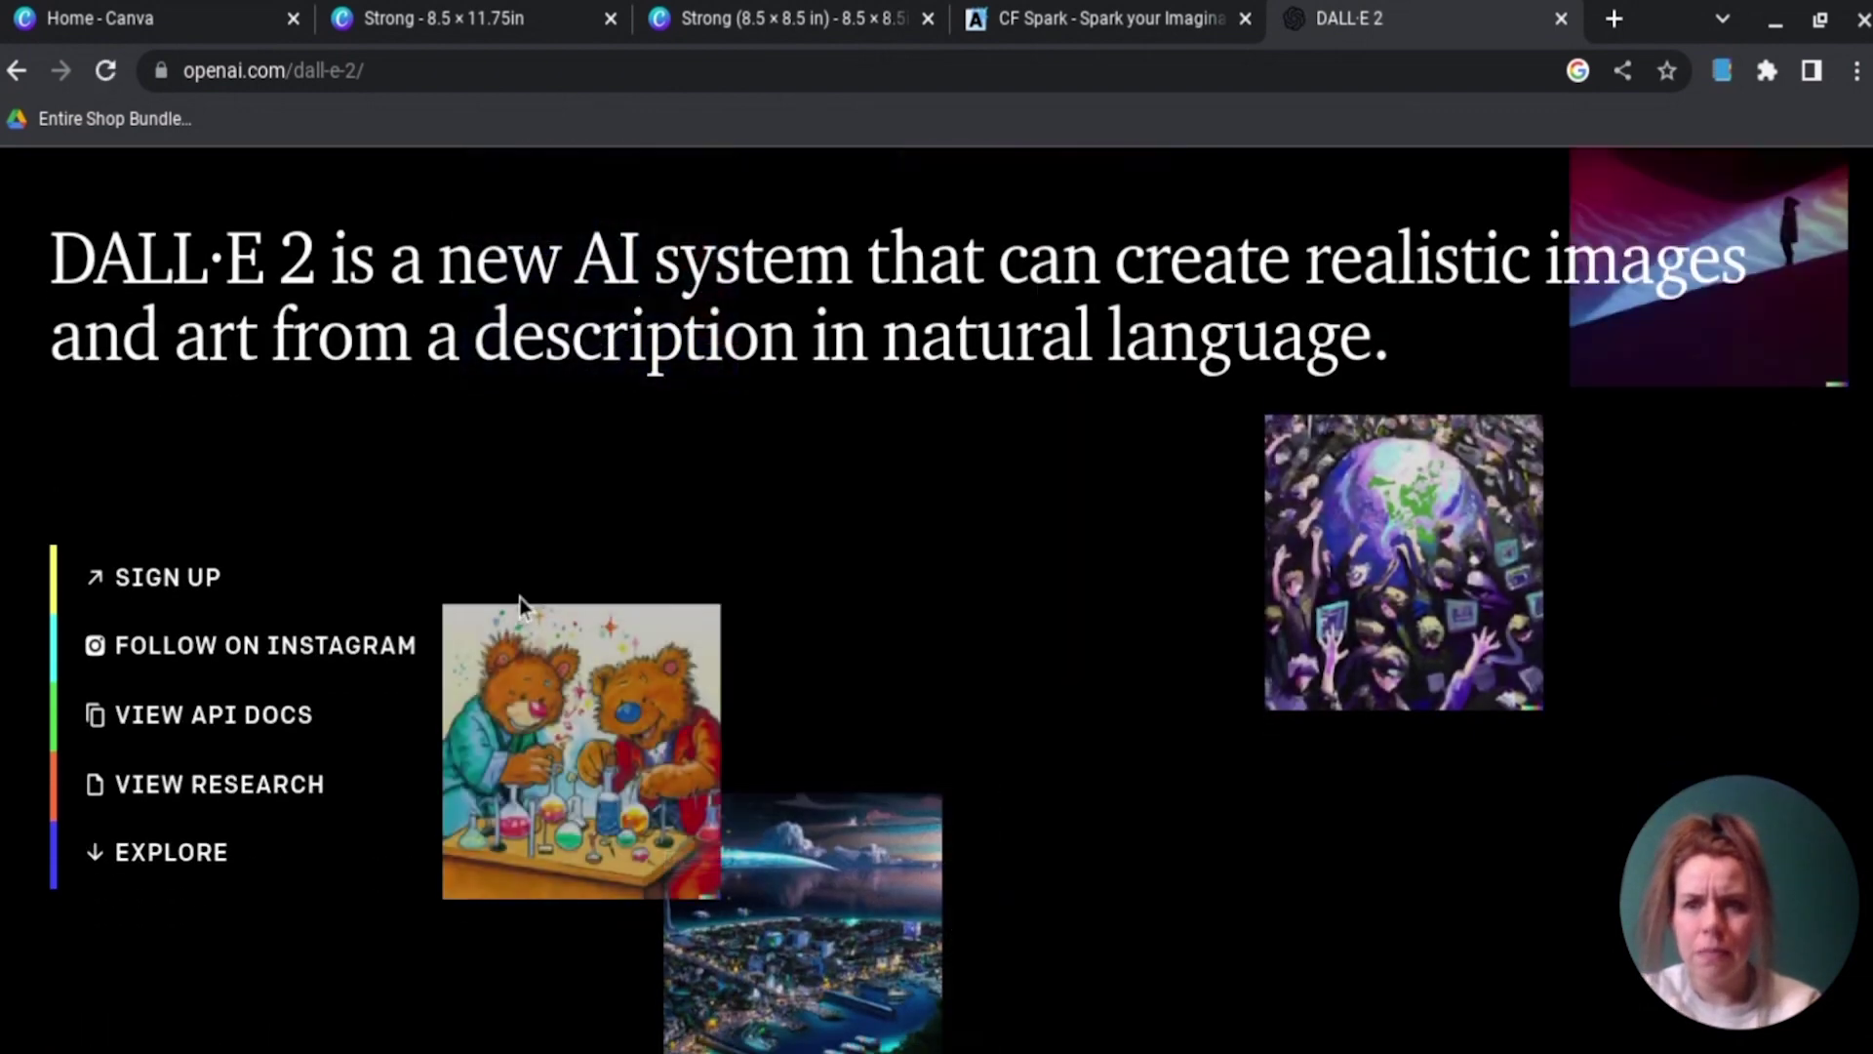
scroll(524, 606, down, 5)
scroll(519, 597, down, 15)
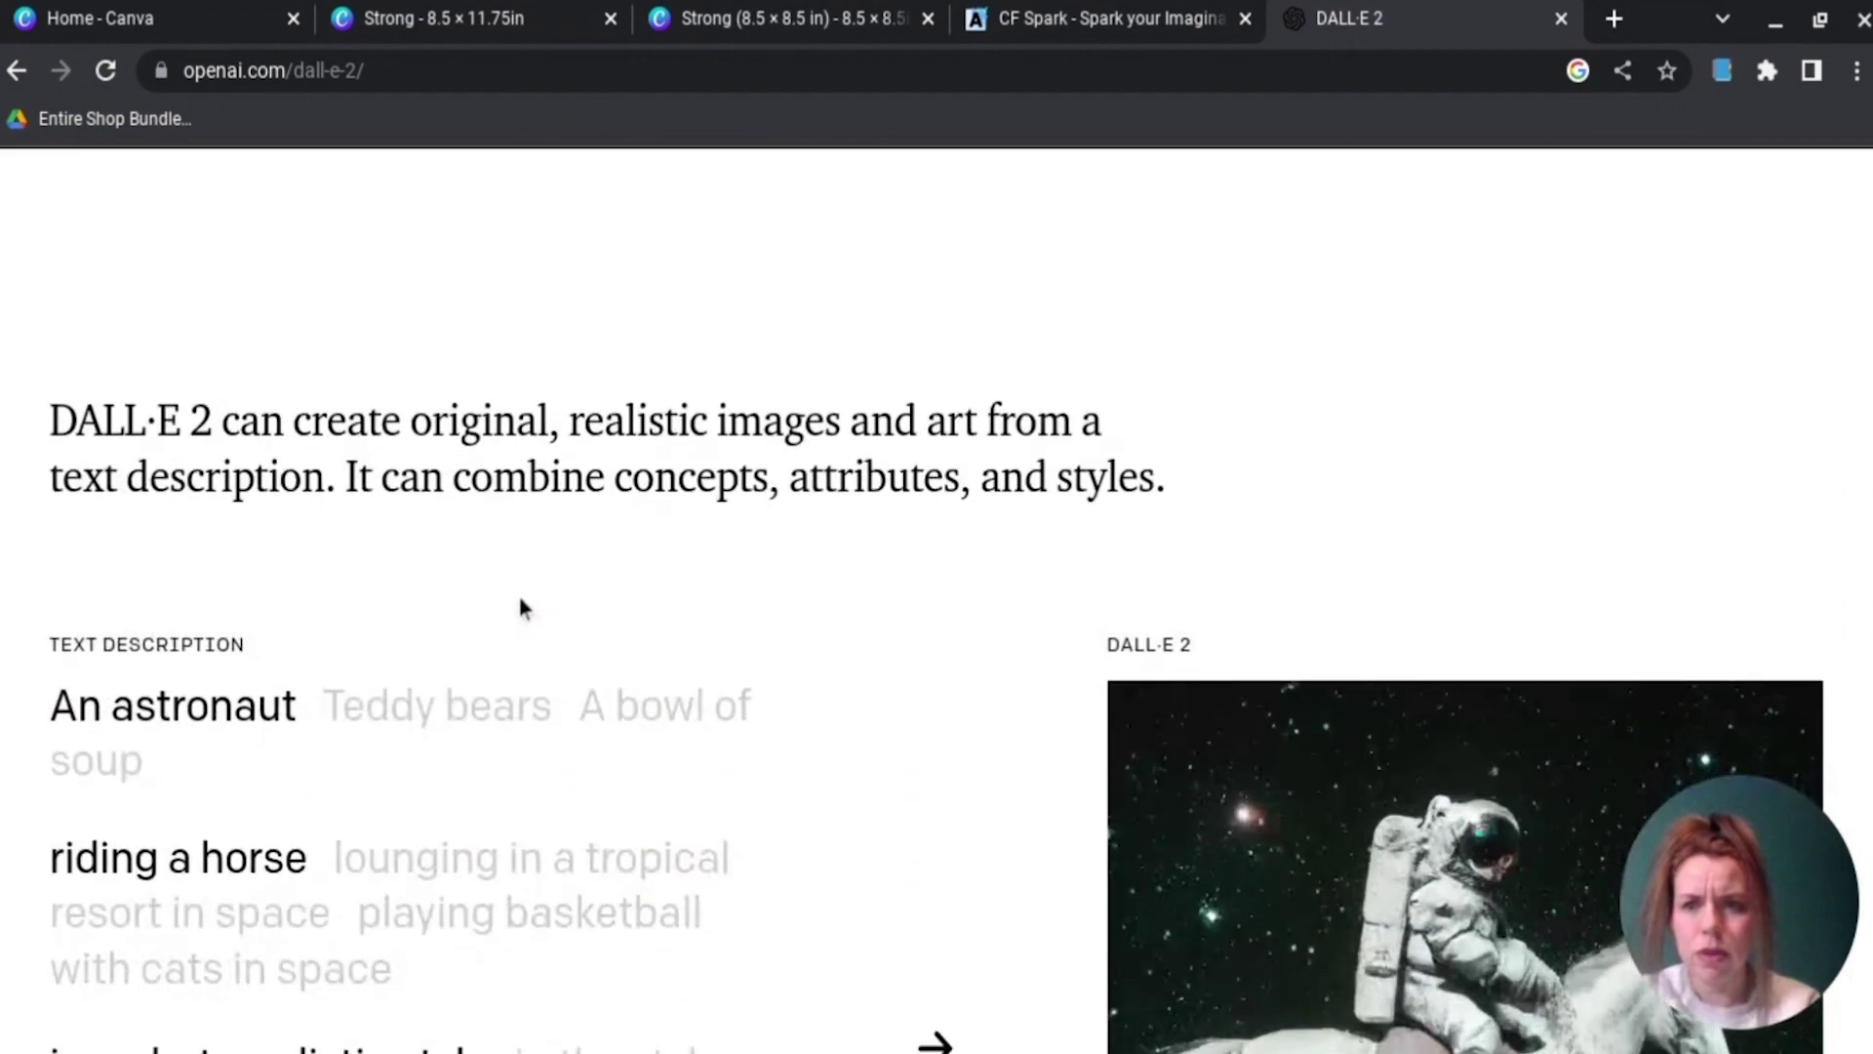
scroll(520, 599, down, 7)
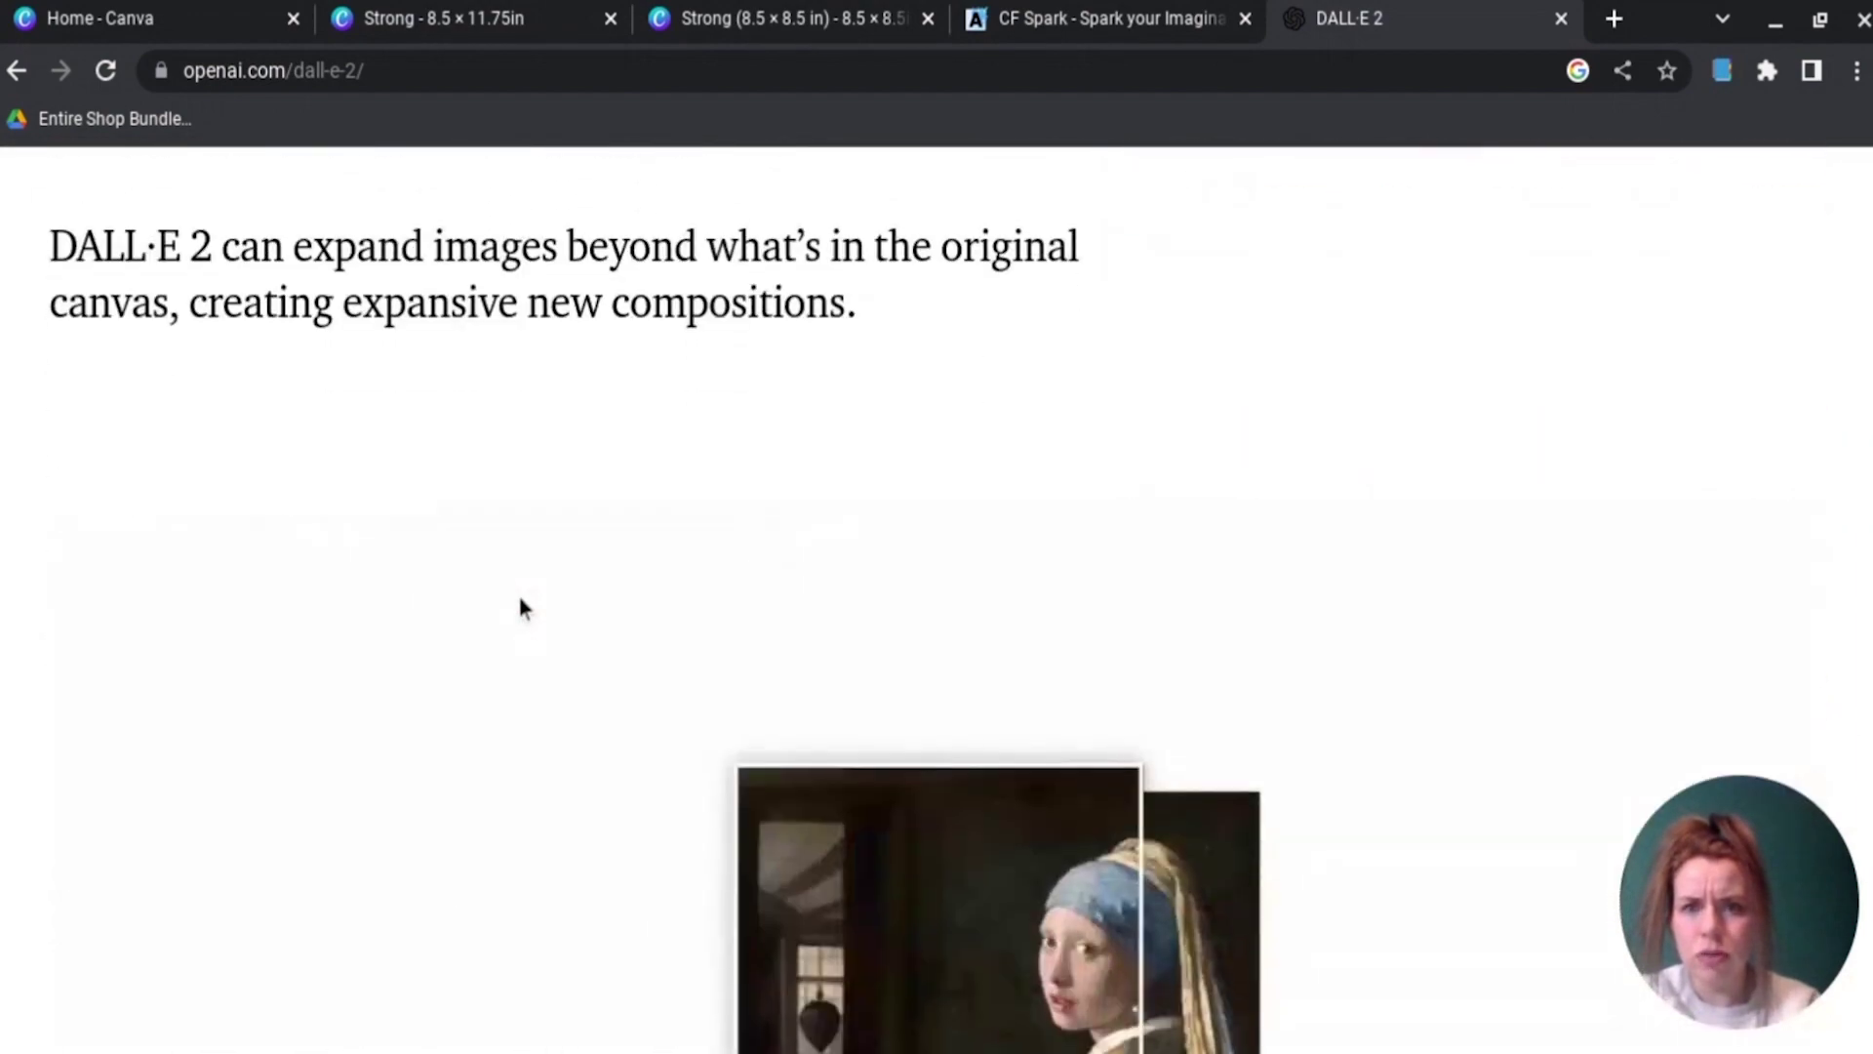
scroll(520, 599, up, 20)
scroll(519, 603, up, 8)
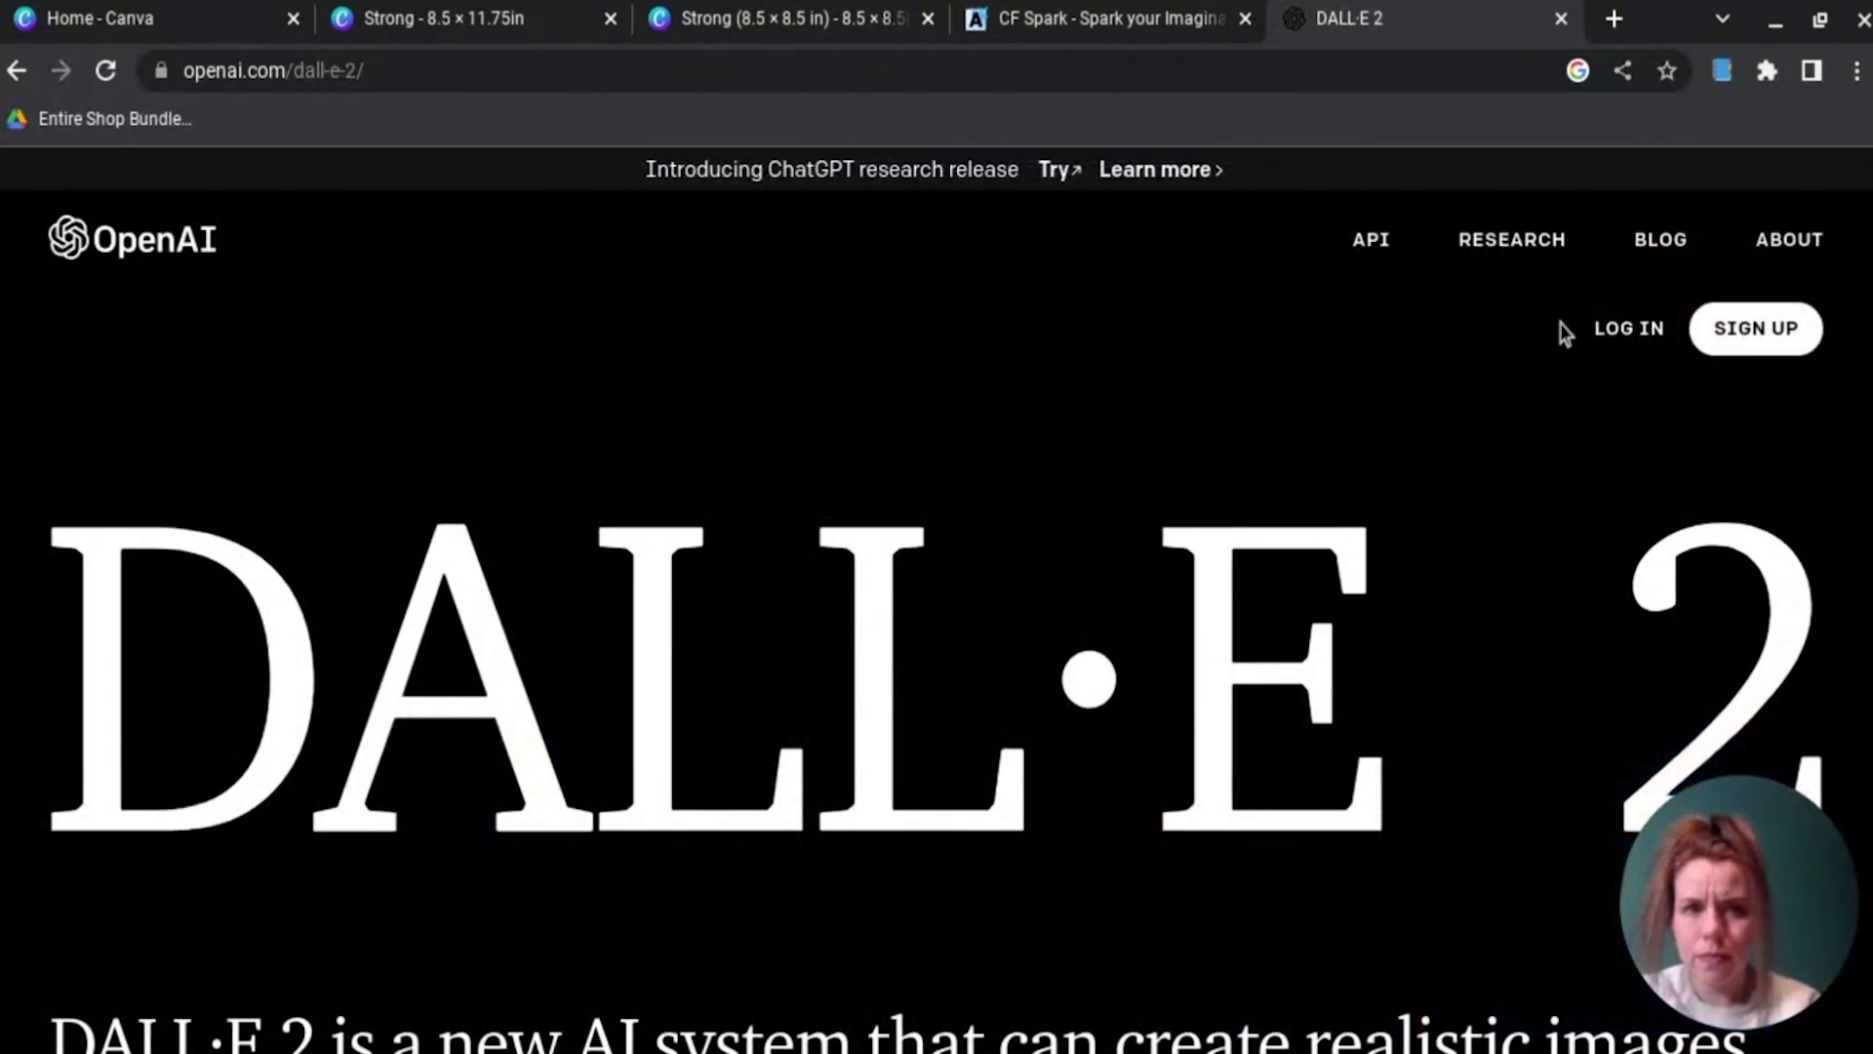
click(1600, 332)
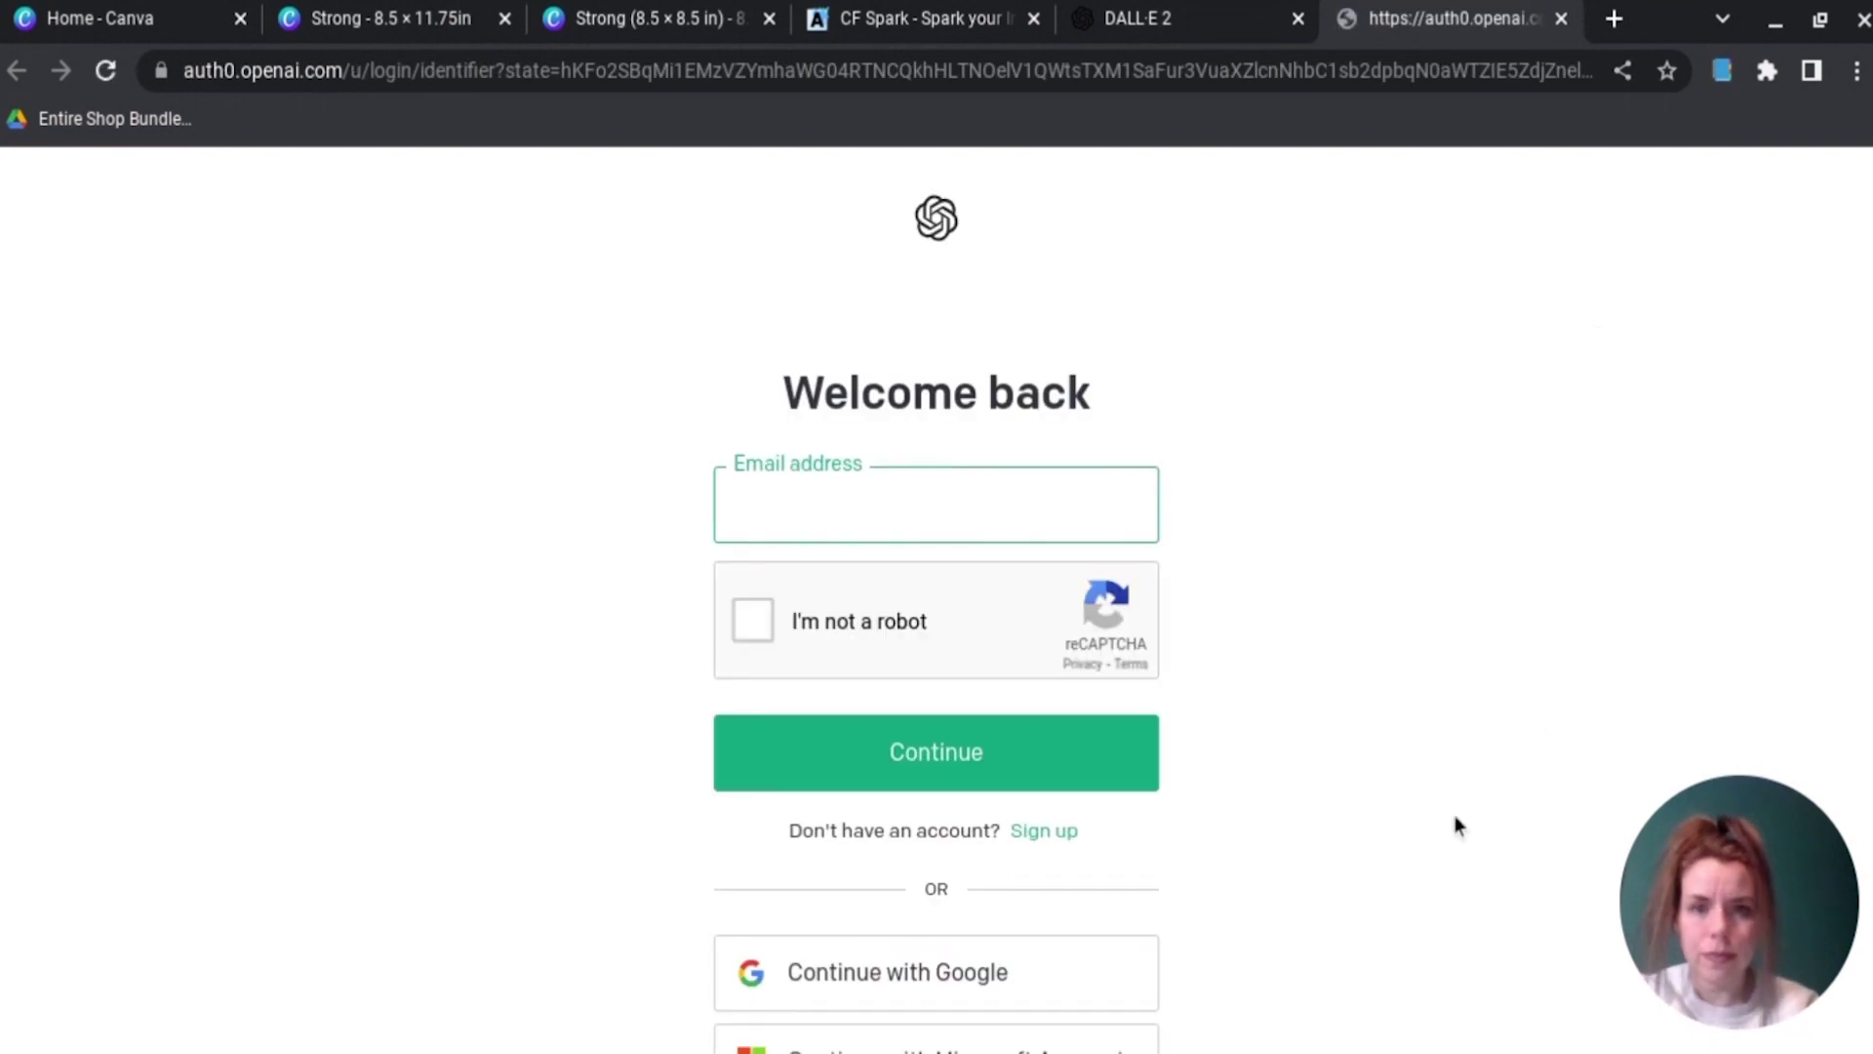
scroll(1455, 826, down, 2)
click(957, 764)
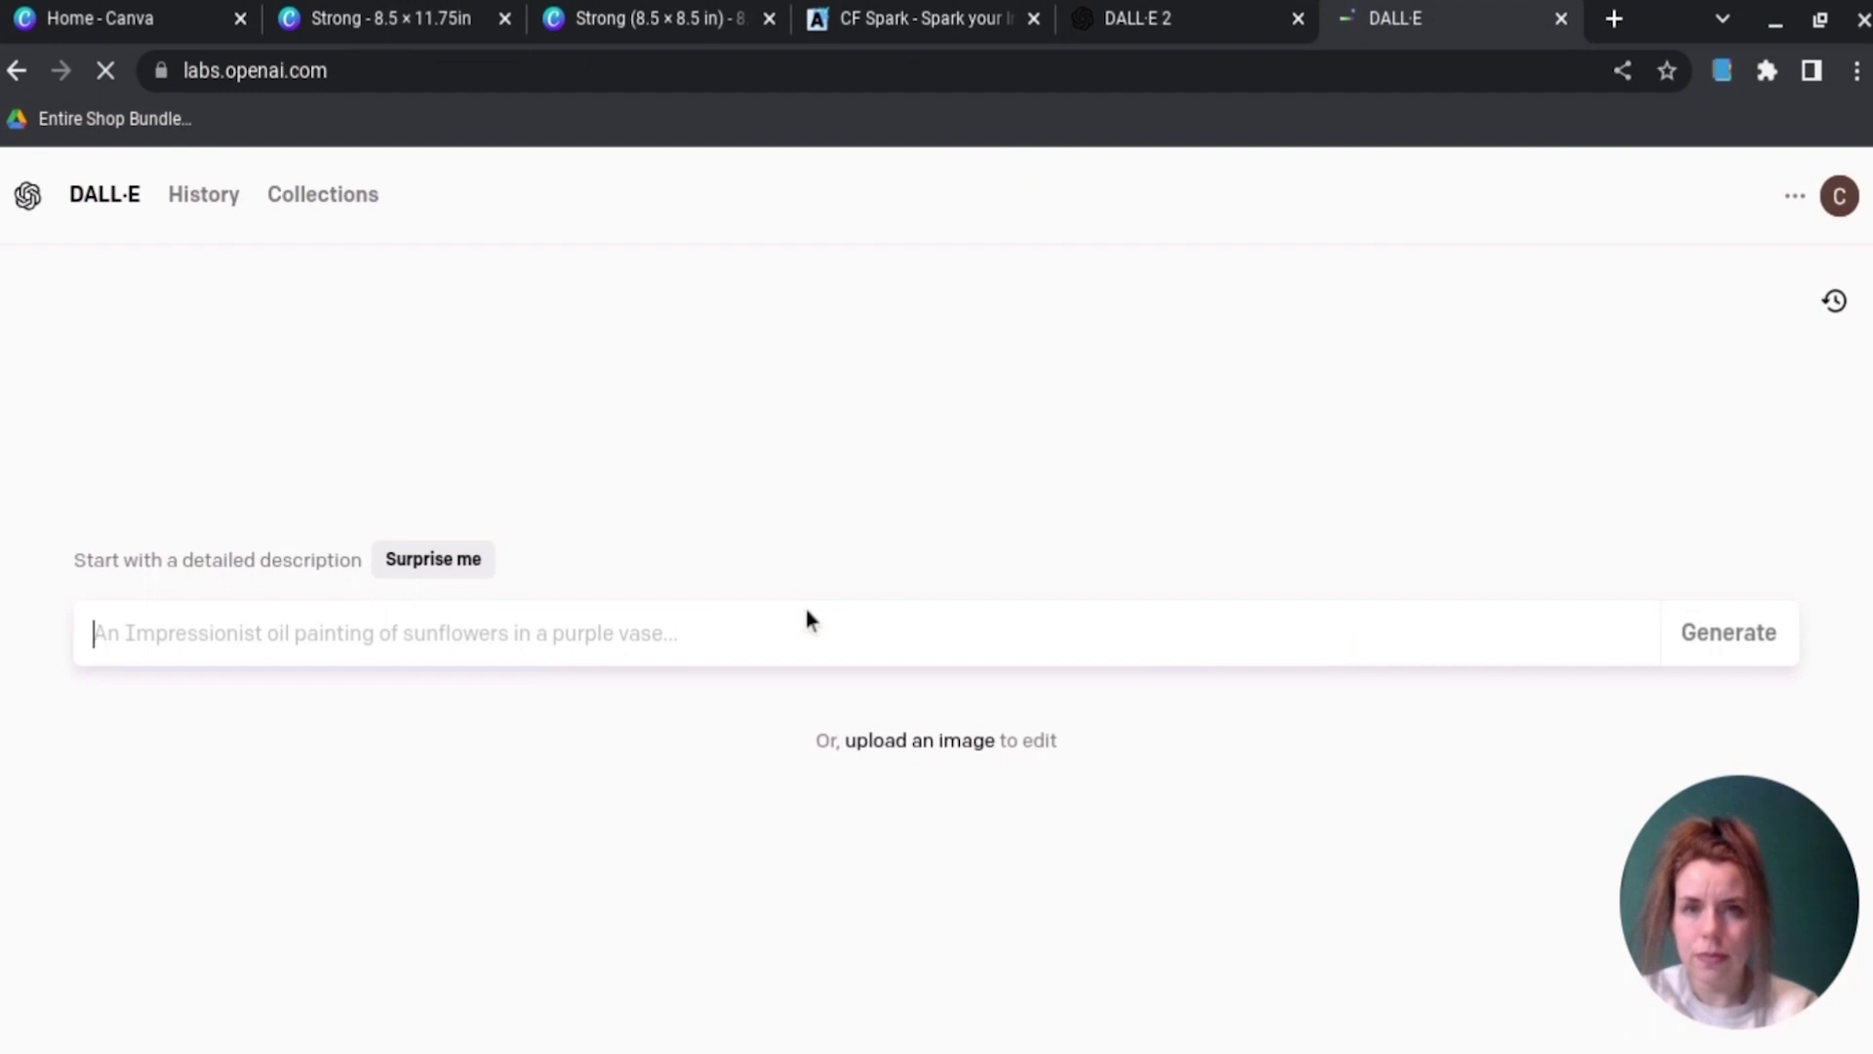
Step: Copy the latest male cyborgs prompt, including 4:5, from CF Spark into DALL·E and generate images from it
click(956, 16)
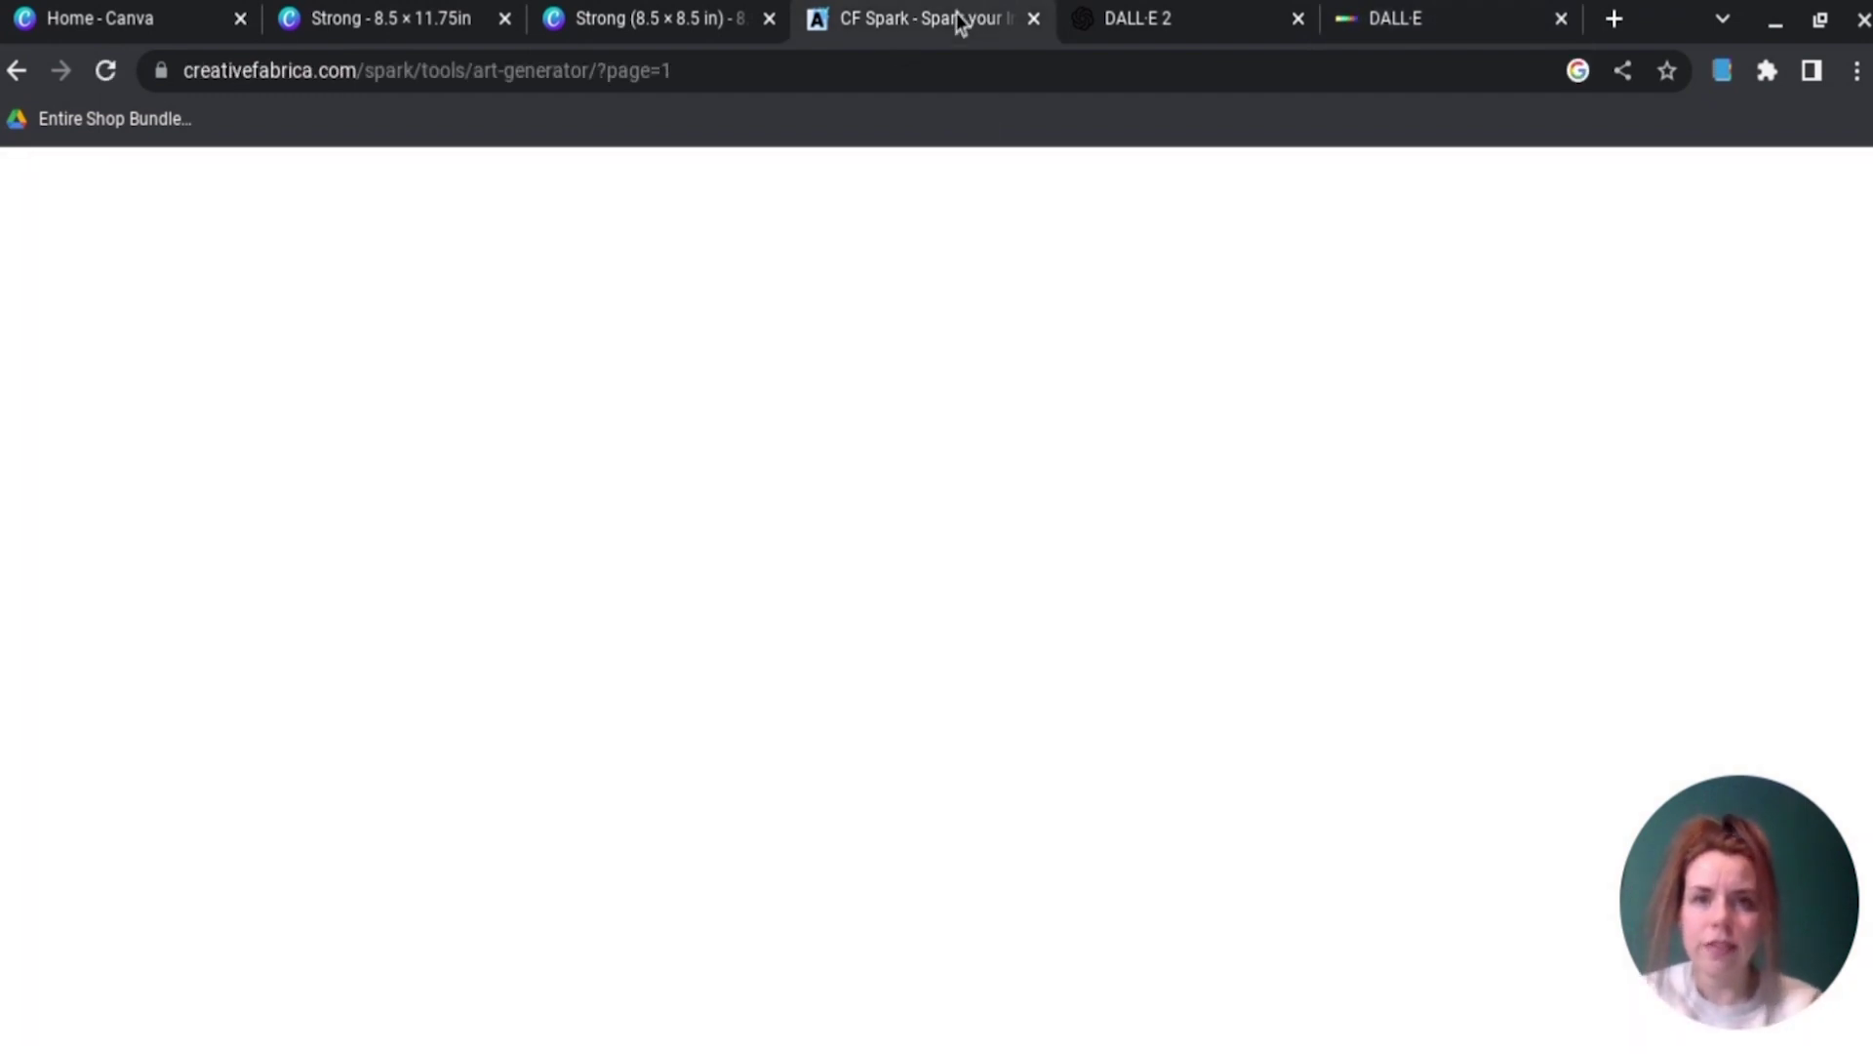
scroll(759, 731, up, 2)
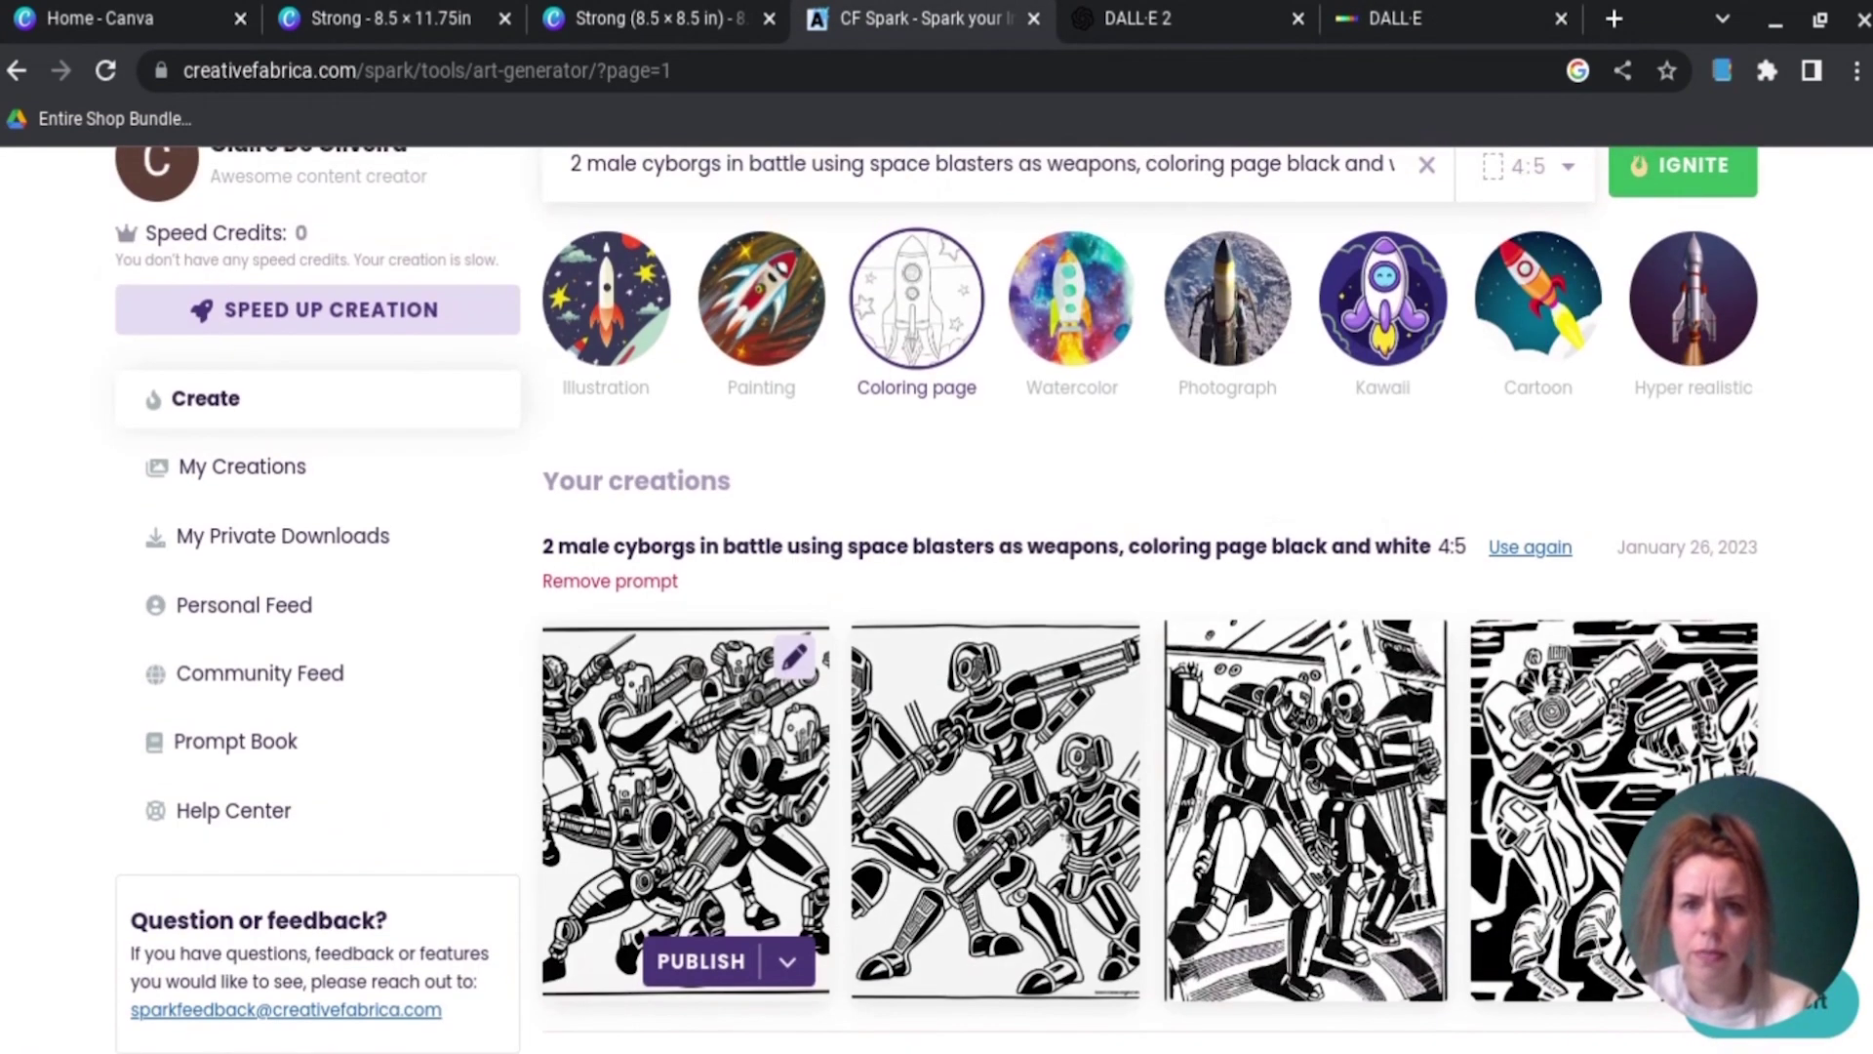
drag(543, 535, 1463, 544)
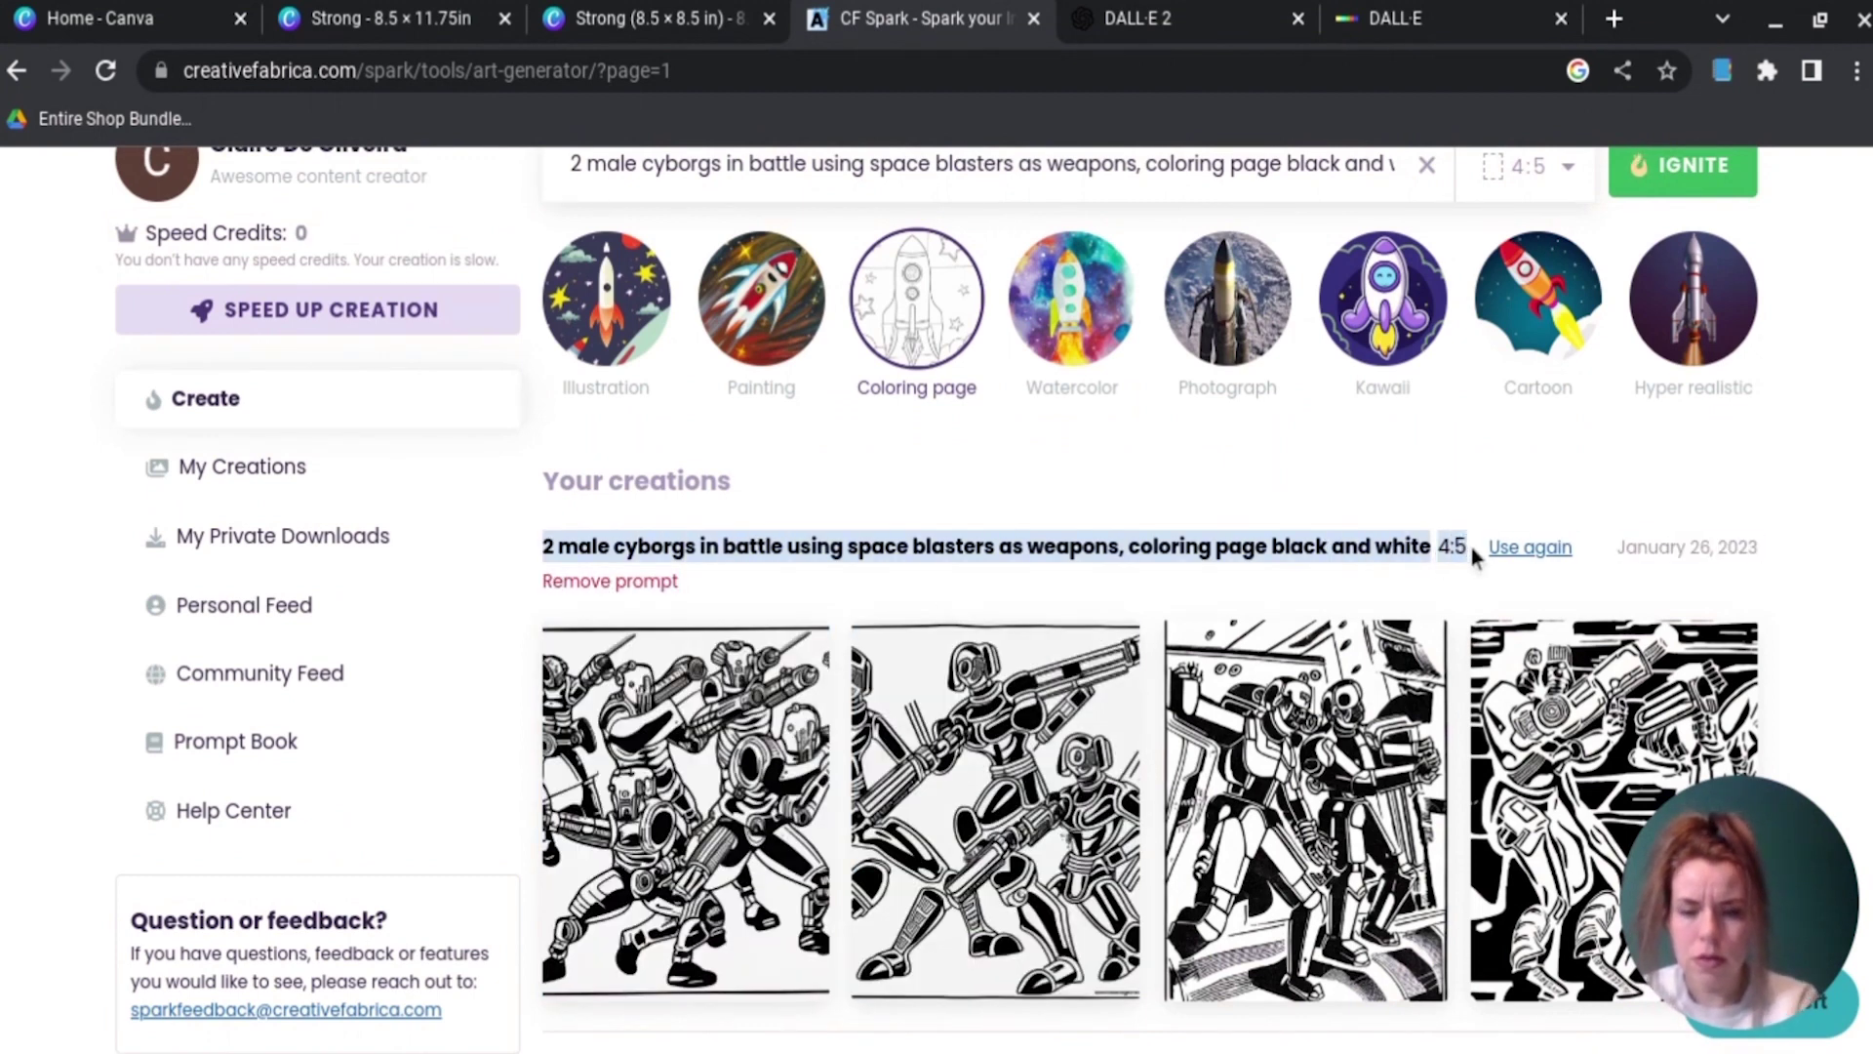
click(1475, 29)
text(2 male cyborgs in battle using space blasters as weapons, coloring page black and white4:5)
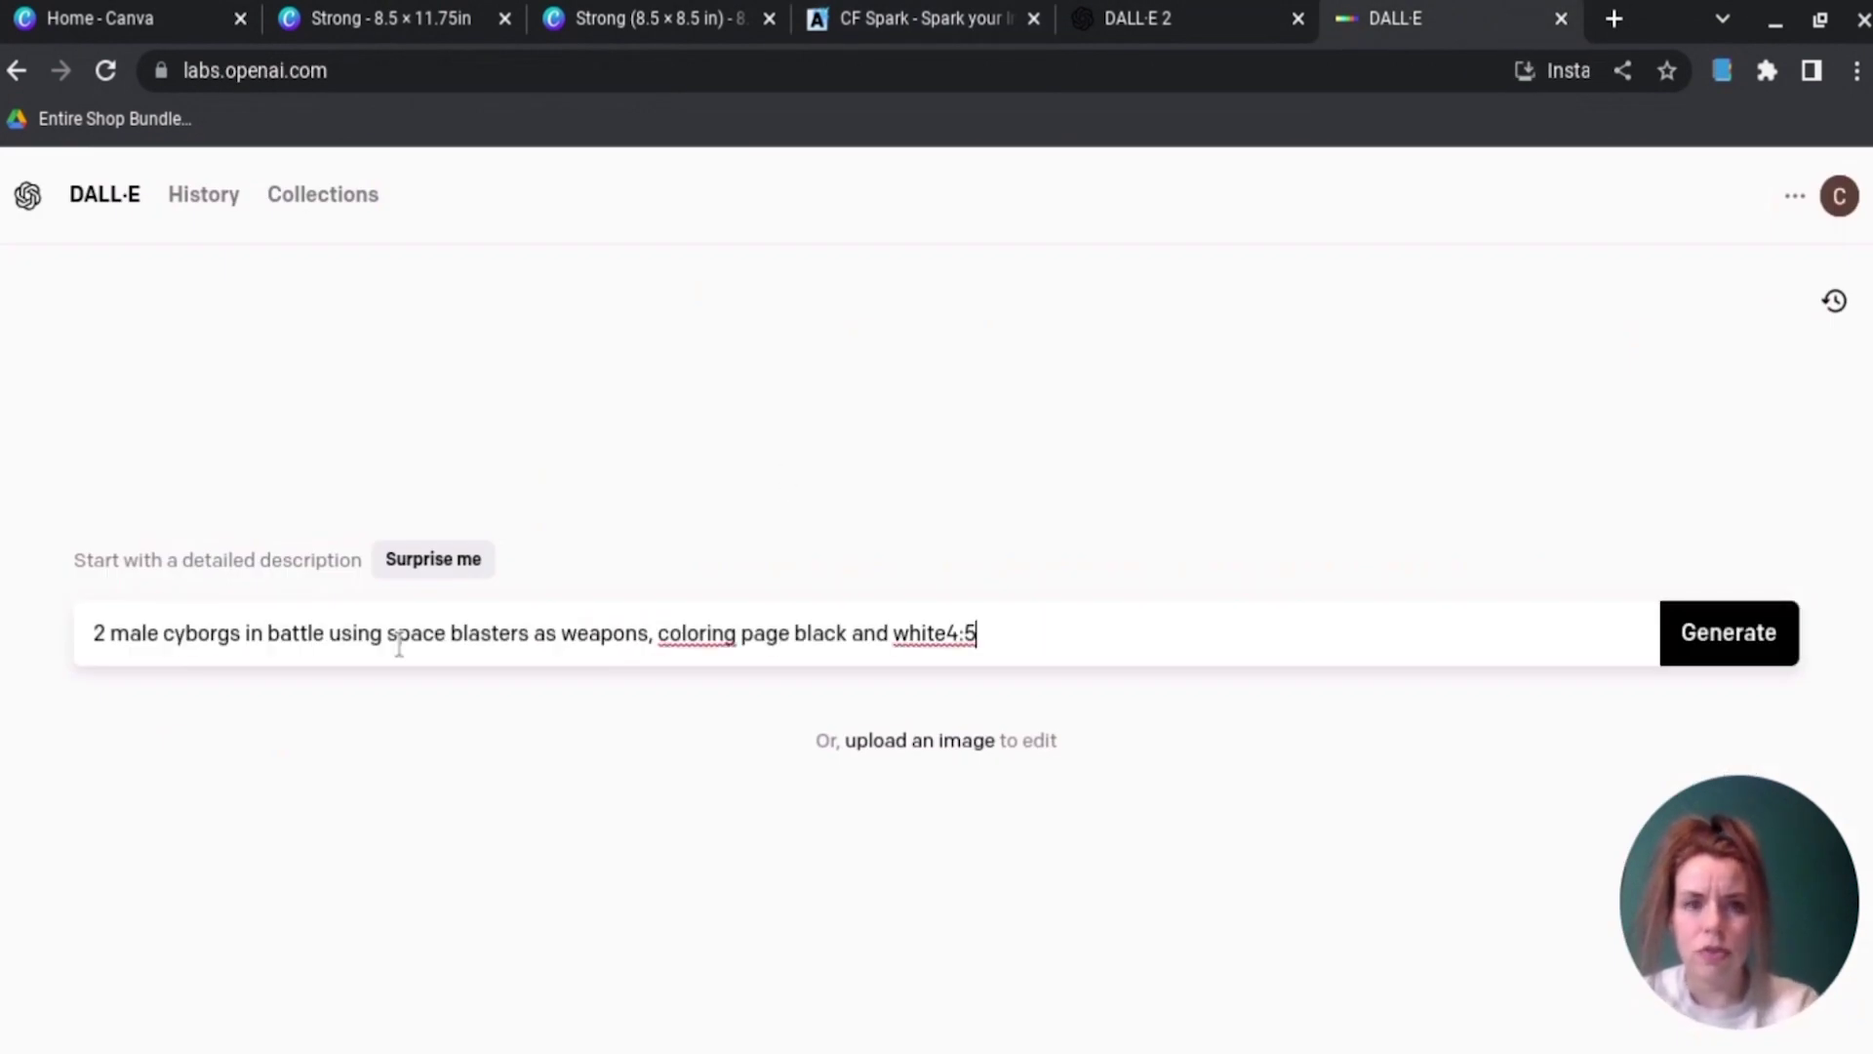
click(1727, 633)
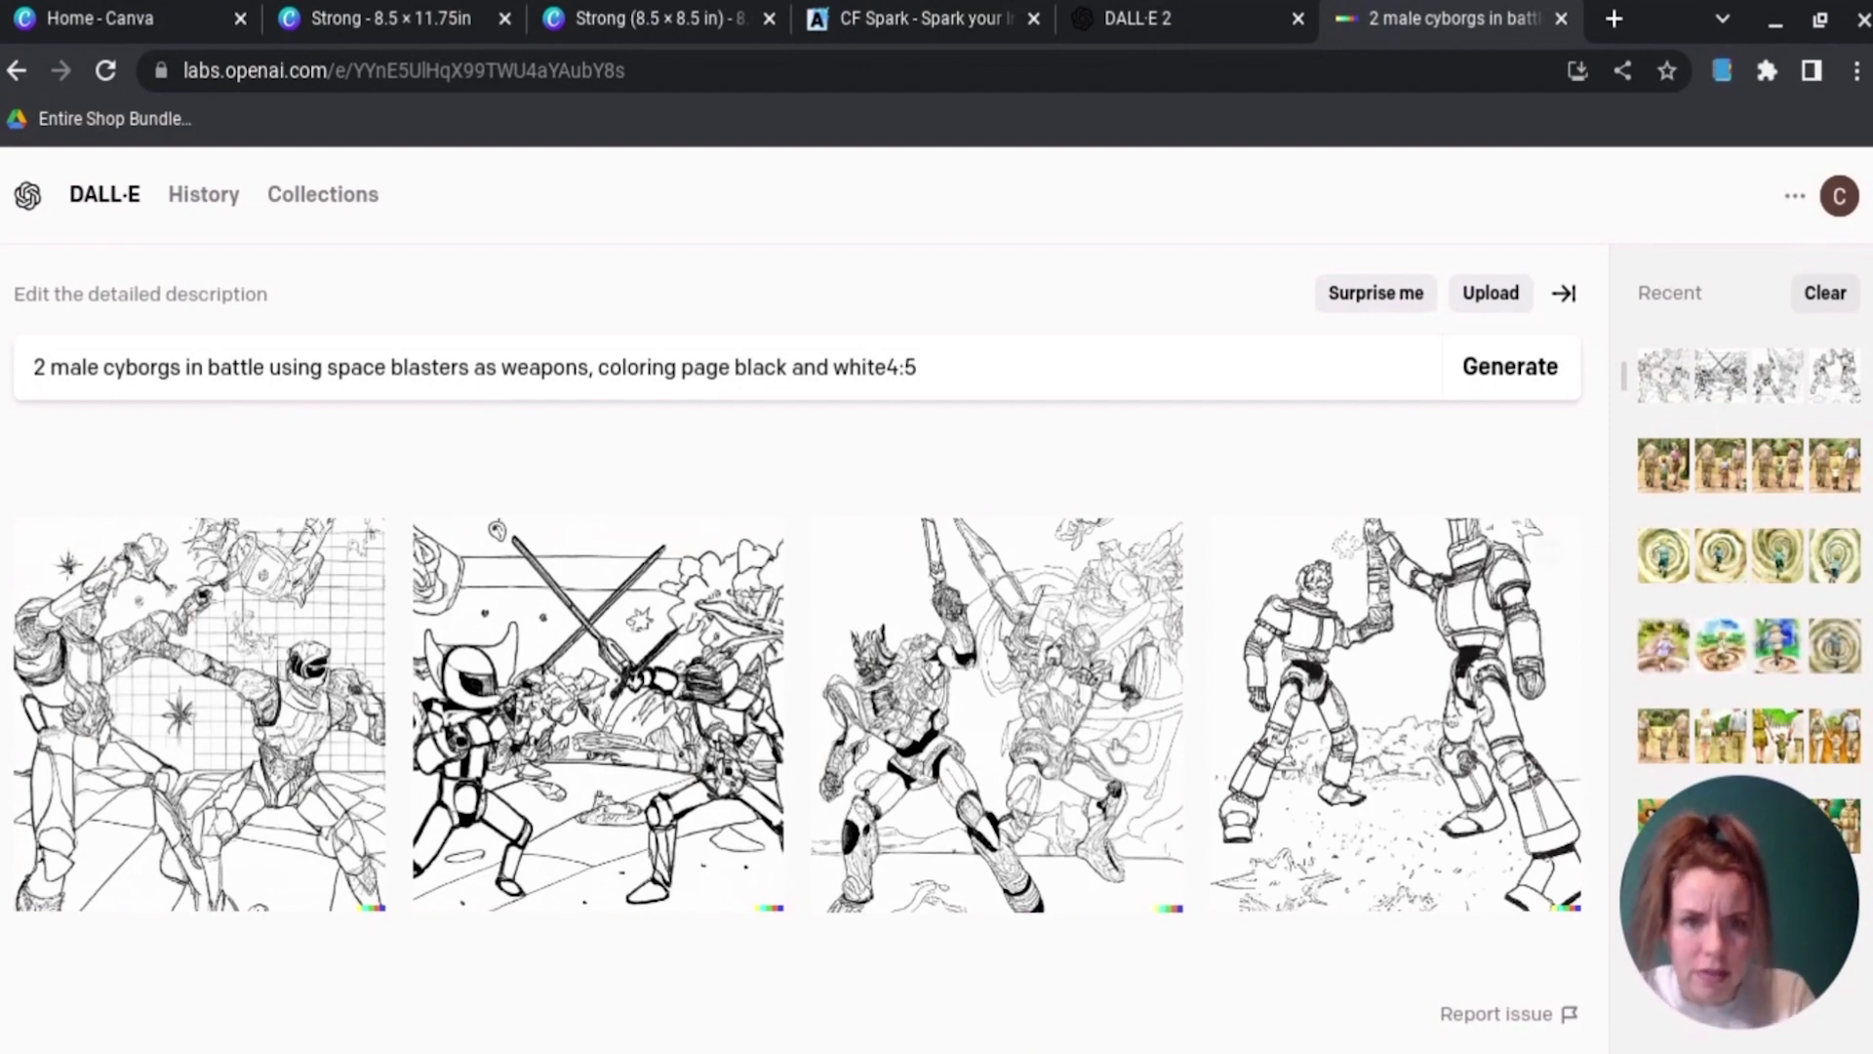
Step: View the third and first generated cyborg images enlarged to inspect their line art, returning to the results each time
click(1072, 761)
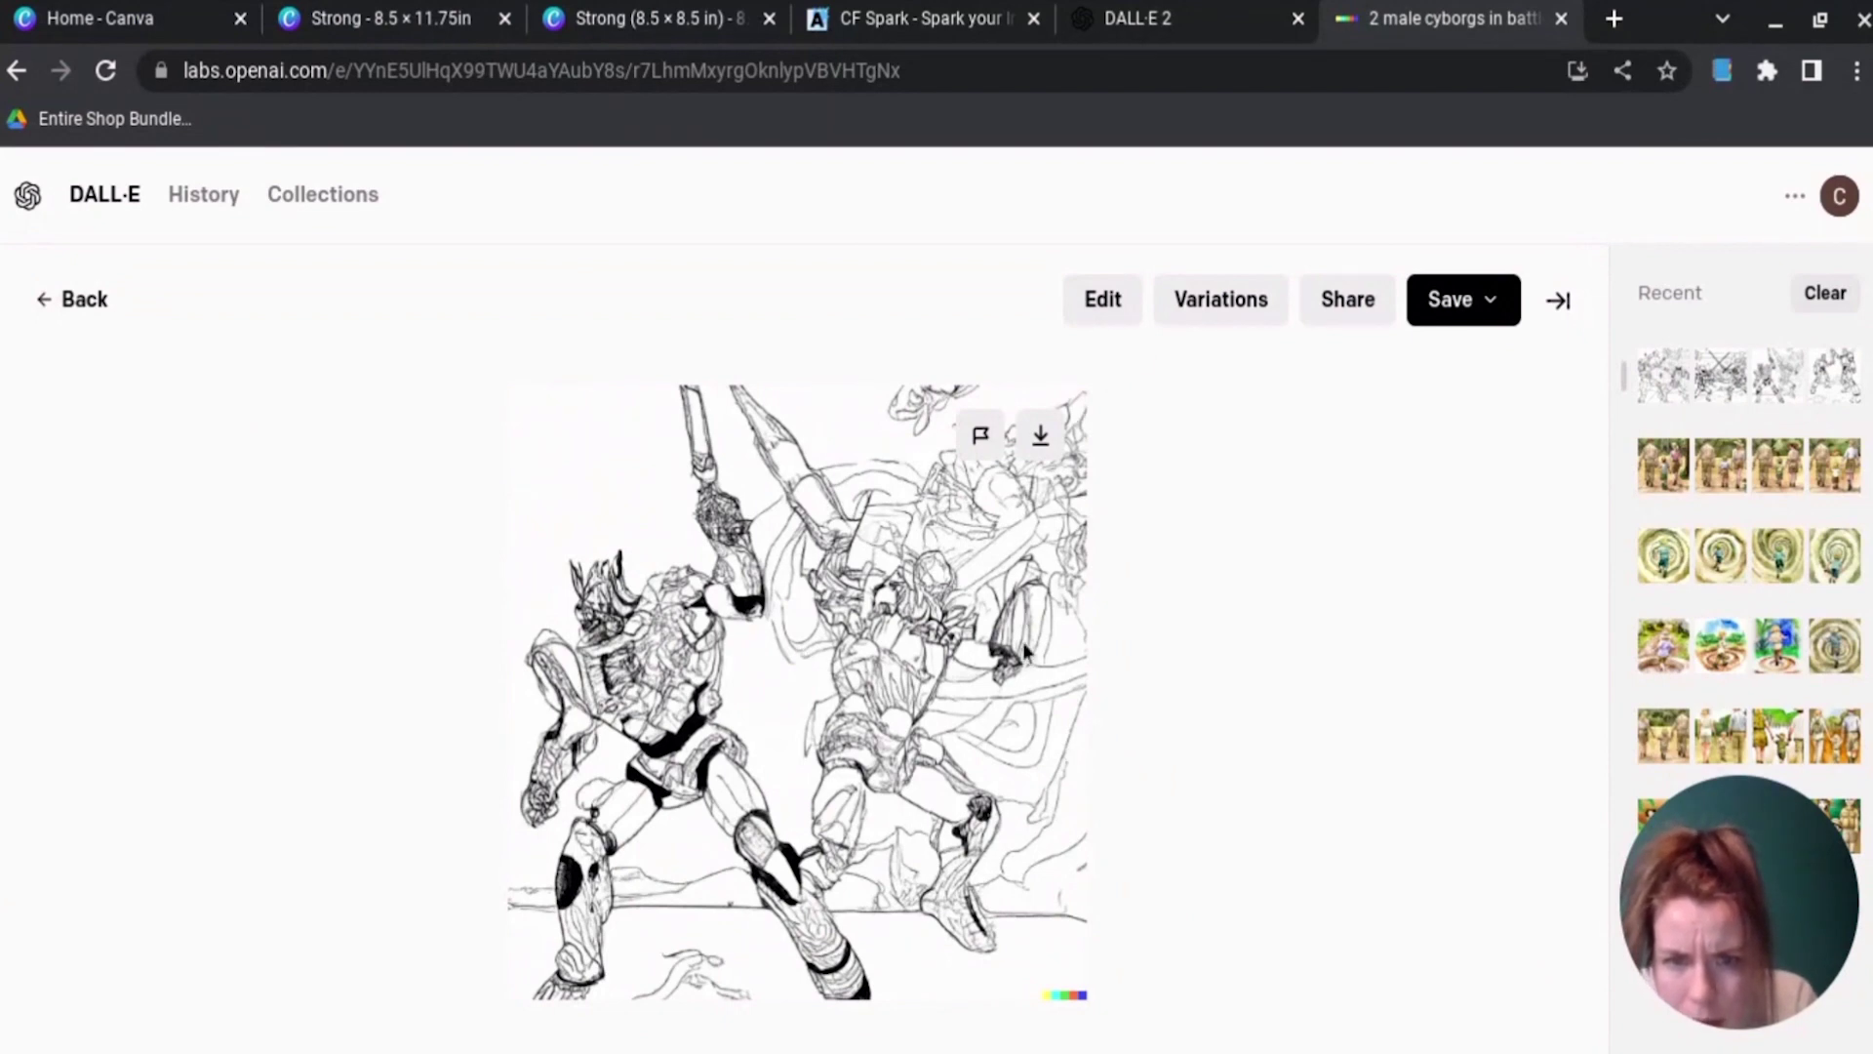
click(84, 298)
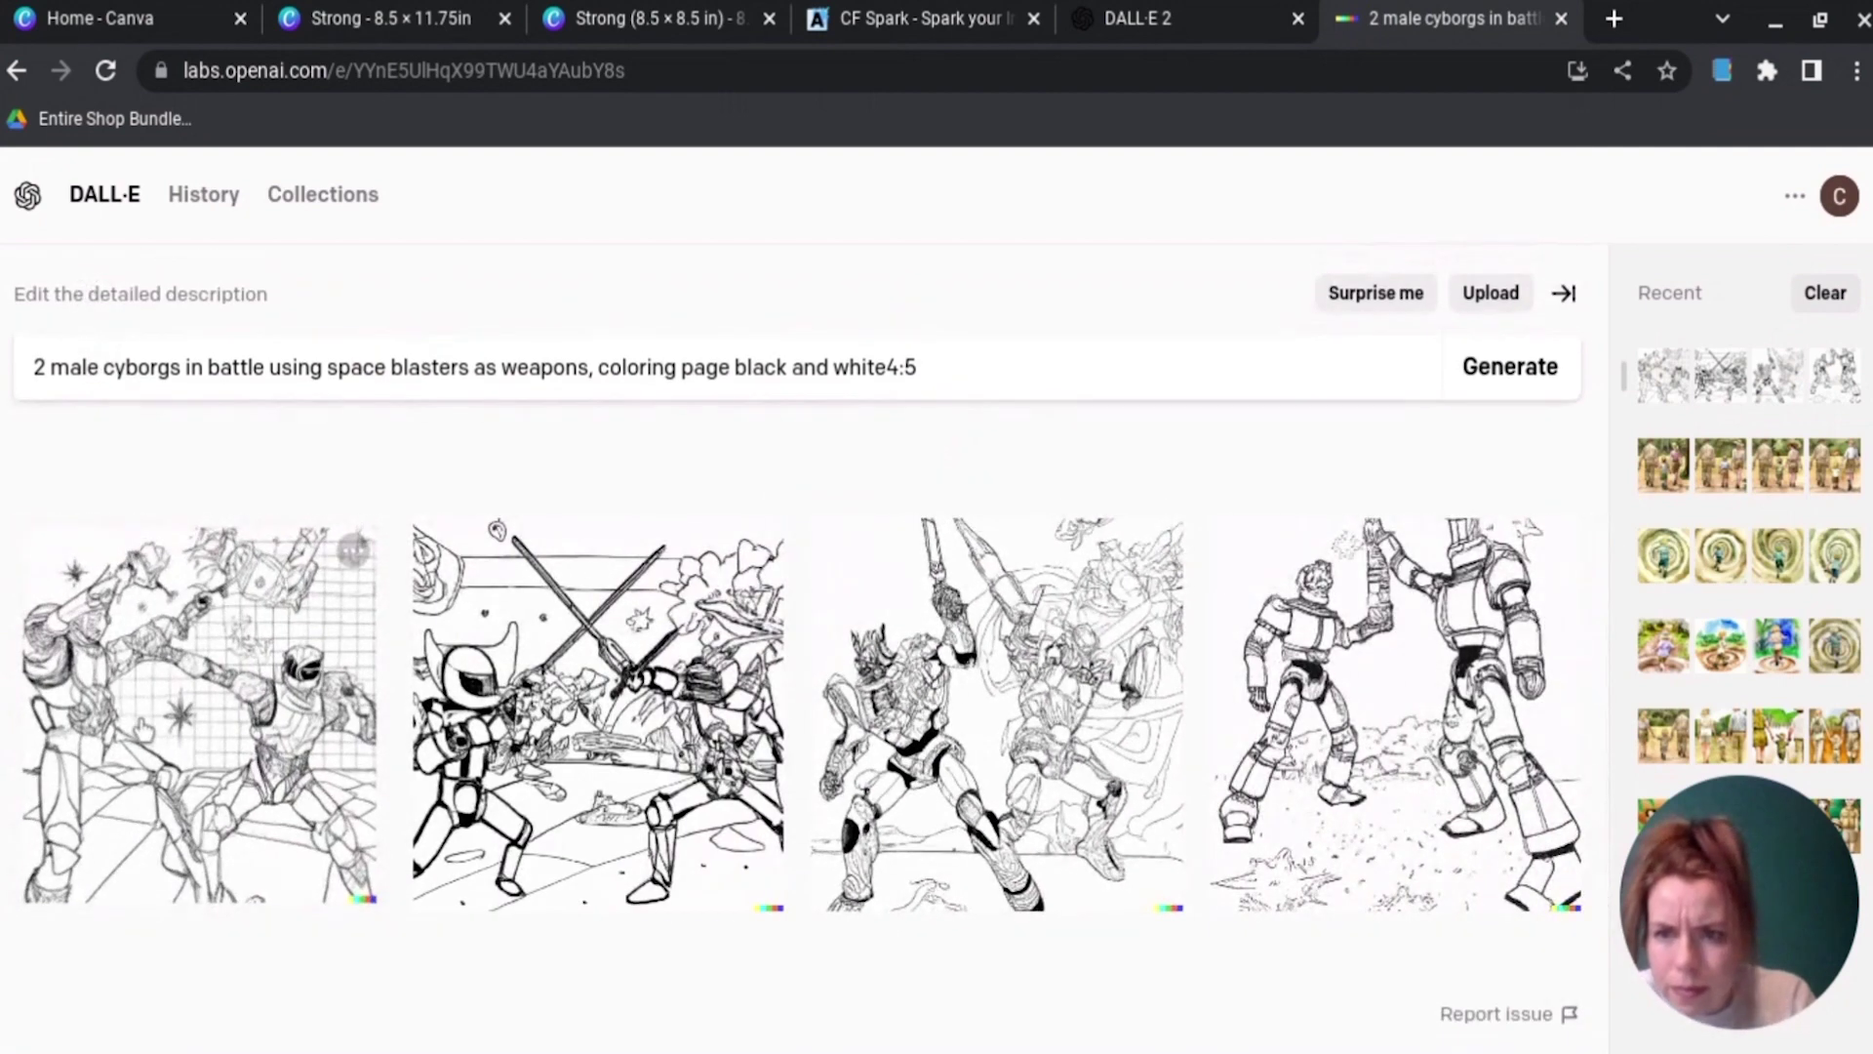
click(143, 729)
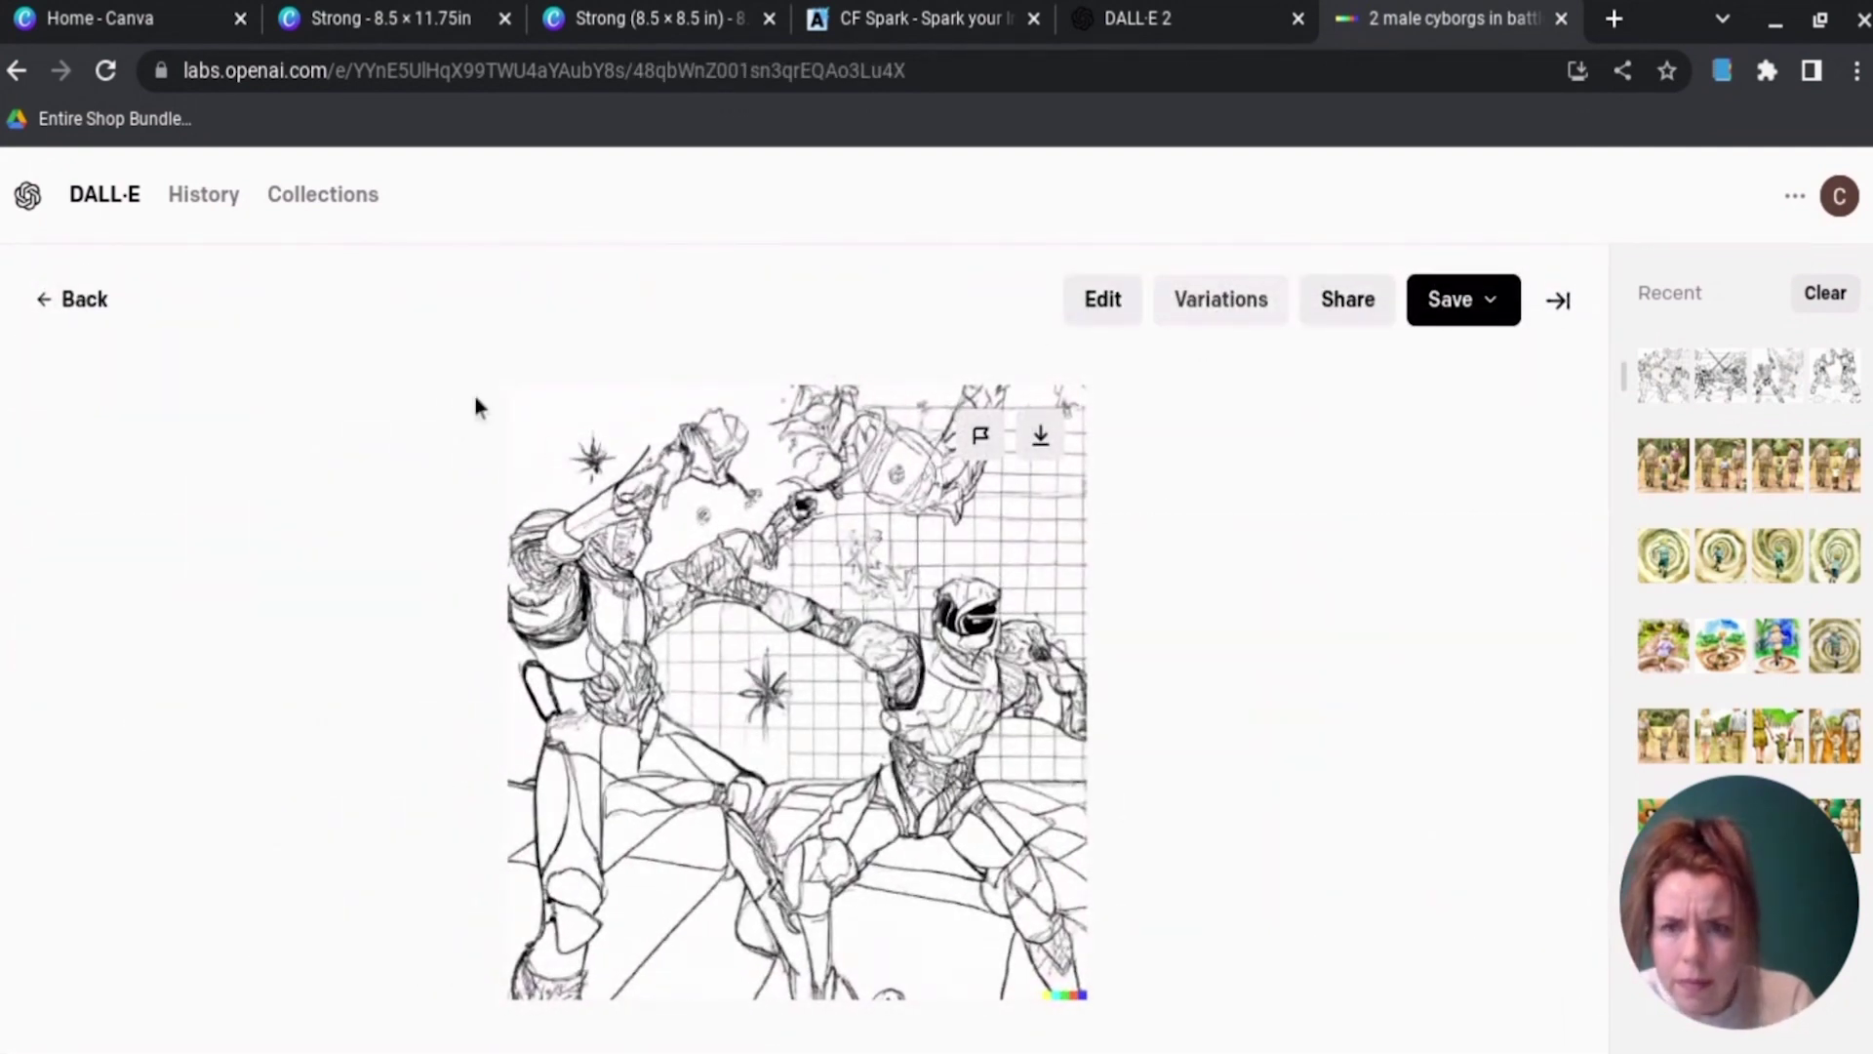
click(84, 300)
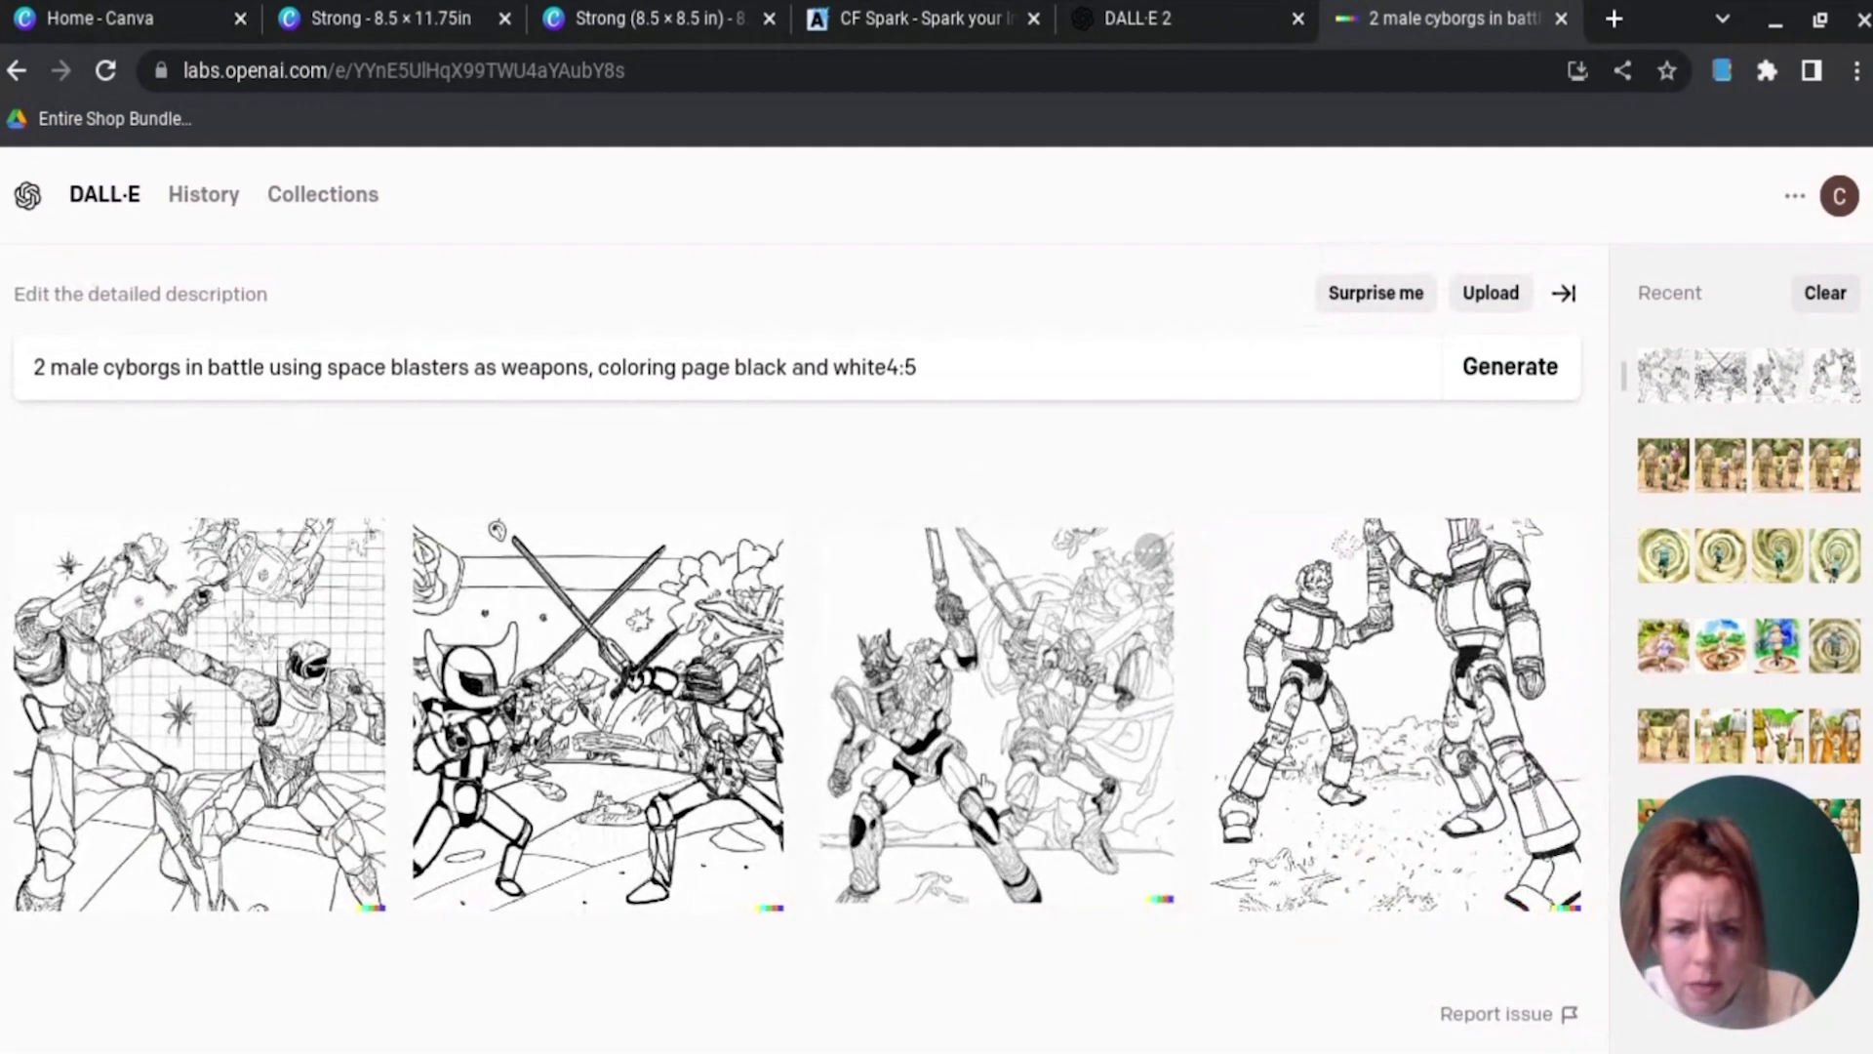
Step: Change the prompt's opening to "male and female cyborgs", add "save the world" after "weapons", and generate a new set of images
click(47, 368)
key(BackSpace)
key(BackSpace)
click(80, 368)
text(and female)
click(683, 370)
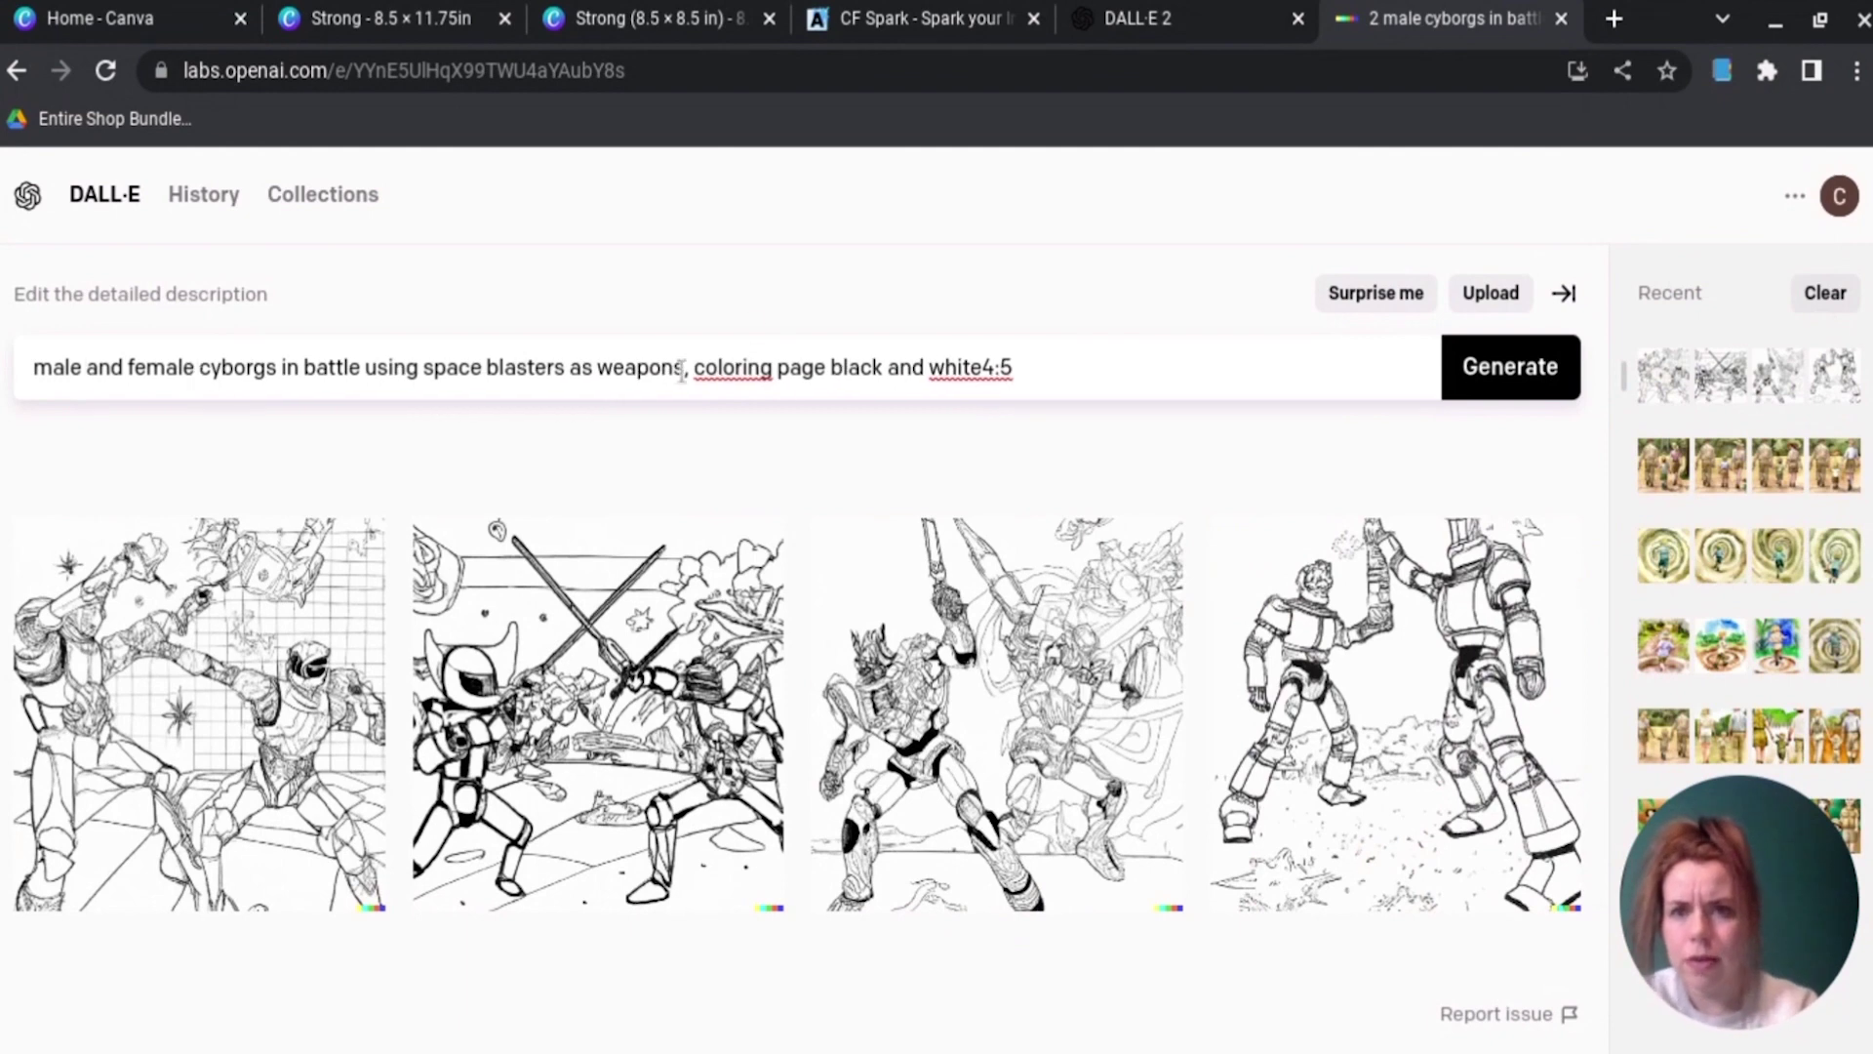
text(save the world,)
key(Return)
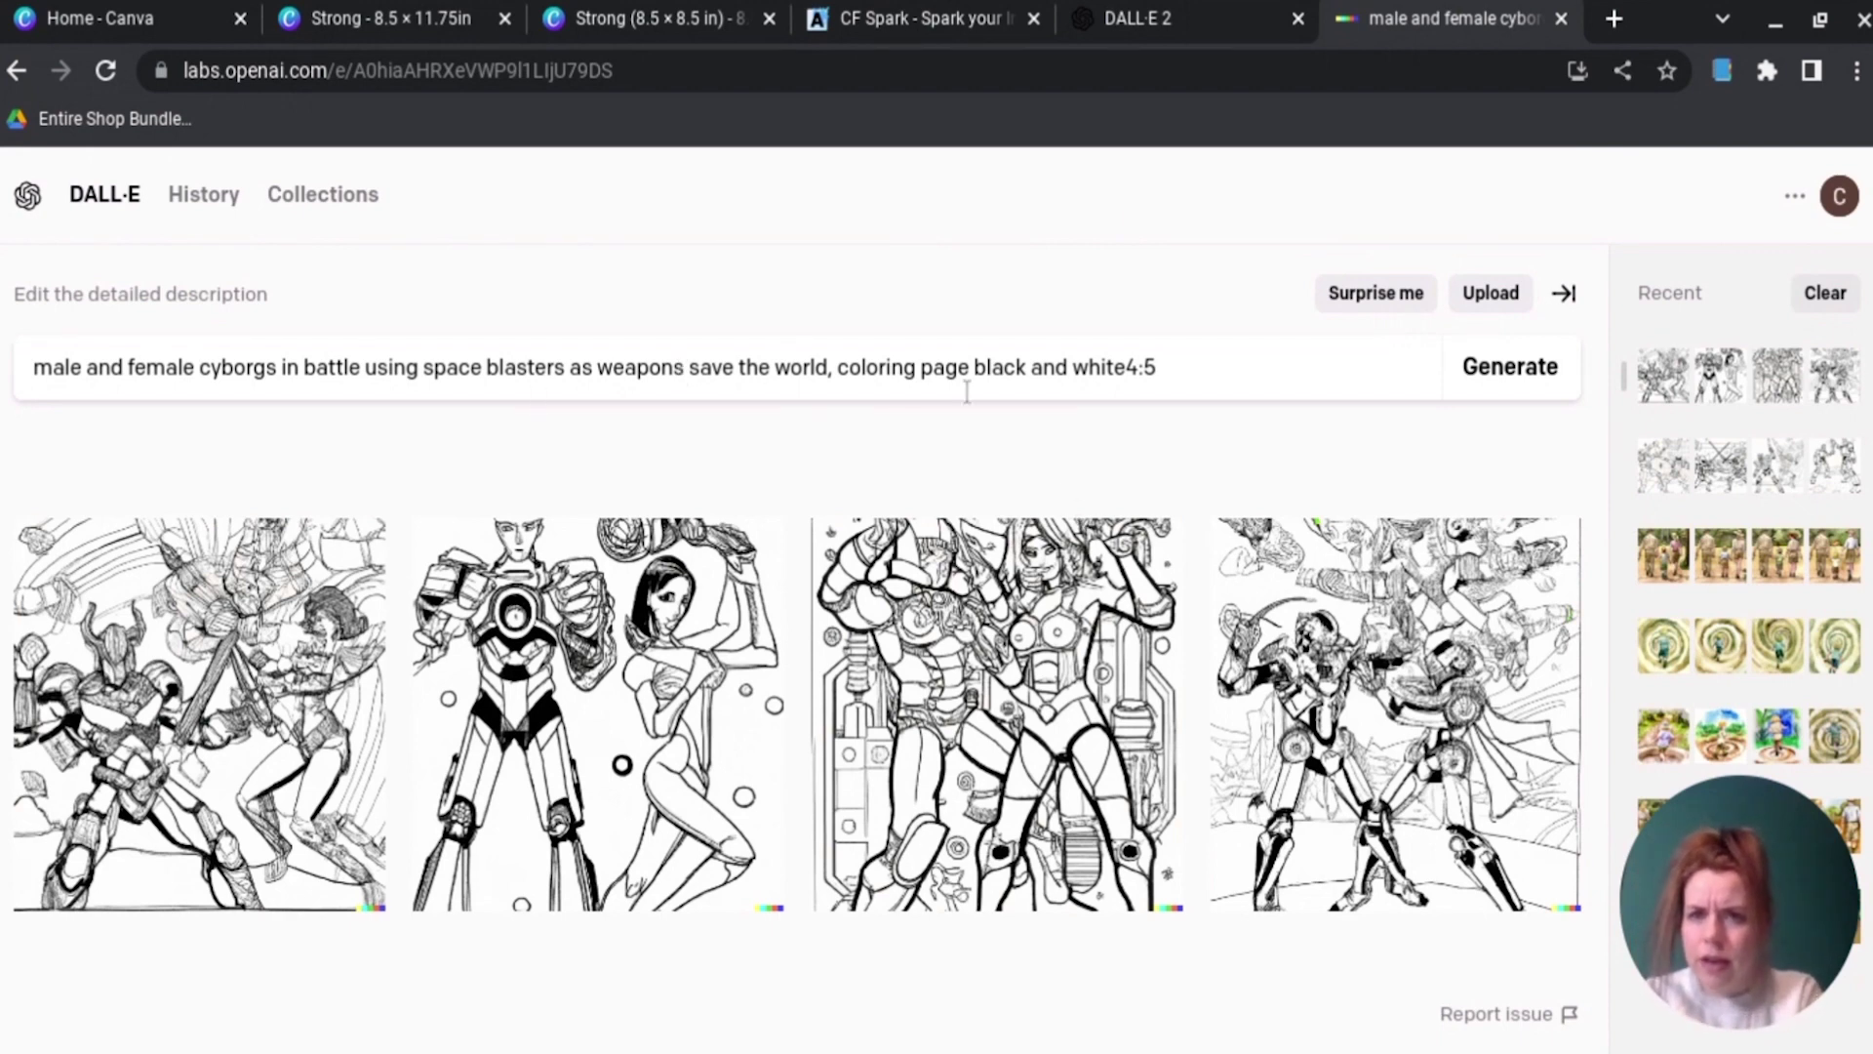
Step: Add ", clack lined drawing" after "black and white" in the prompt, before 4:5, and generate a new set of images
click(1123, 370)
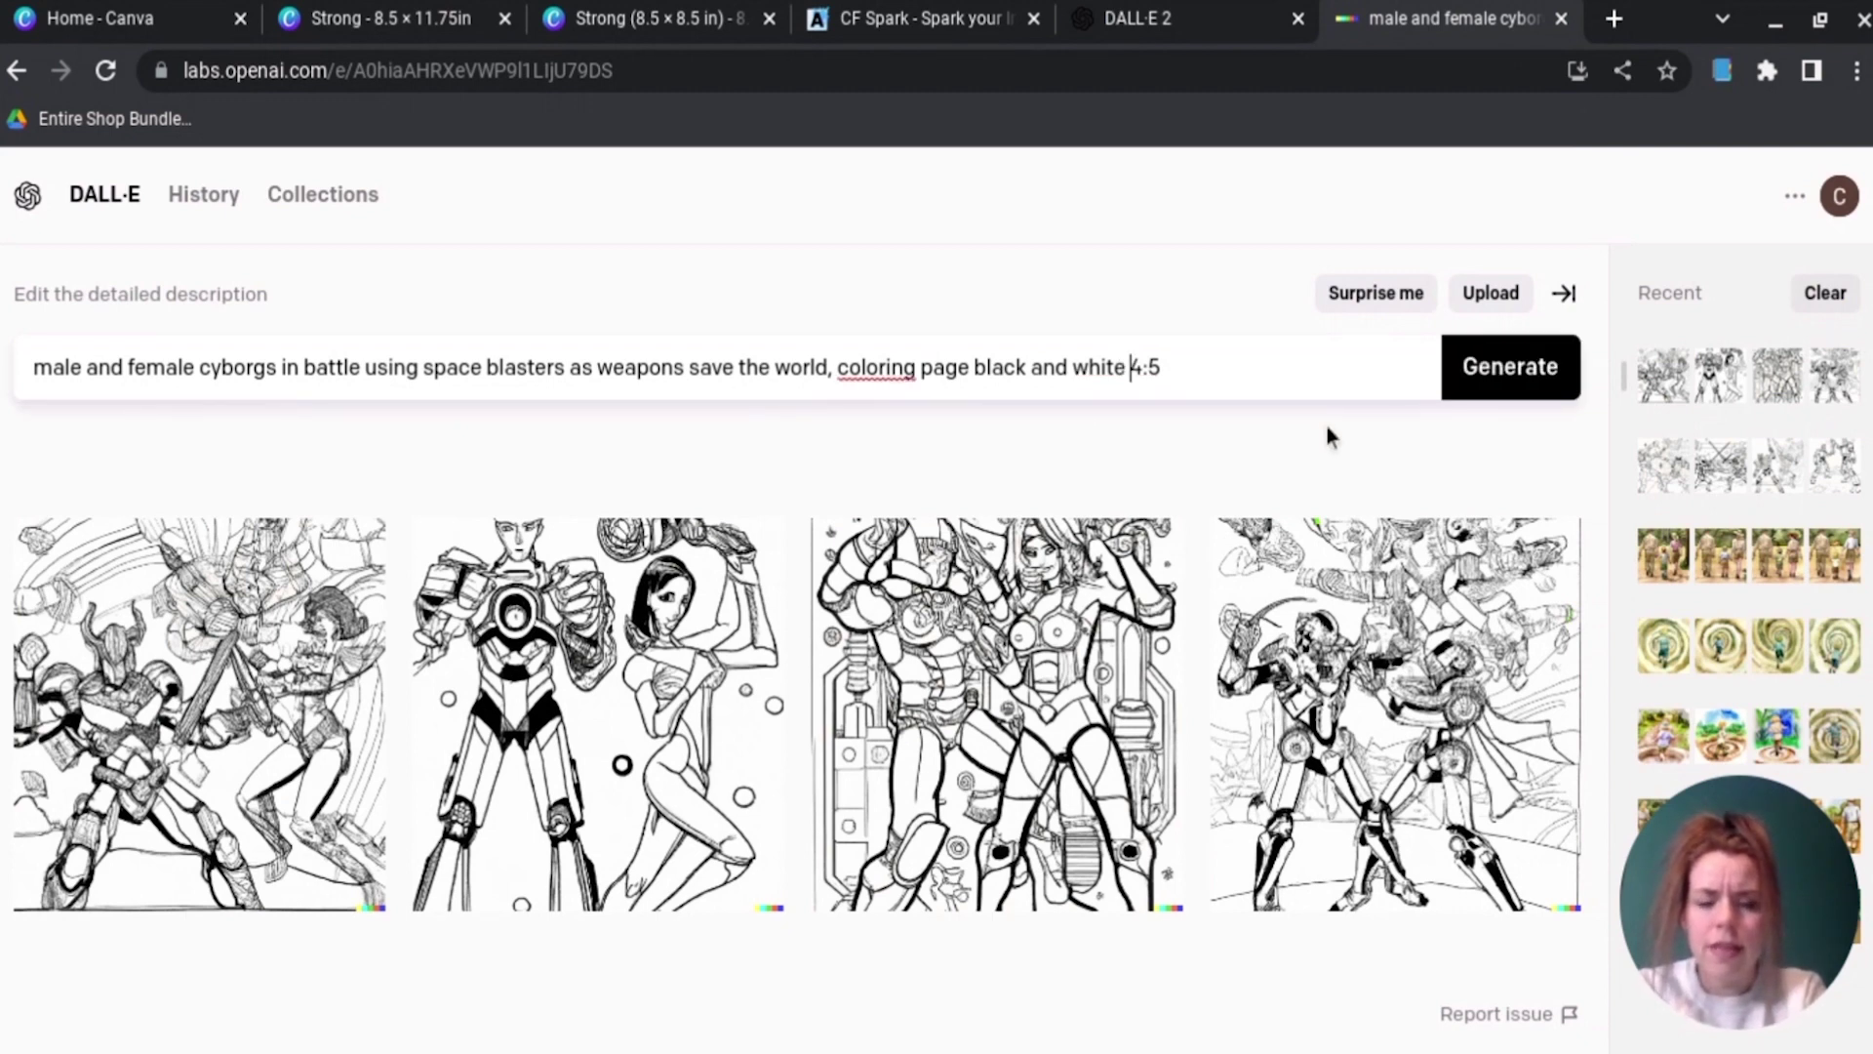
key(BackSpace)
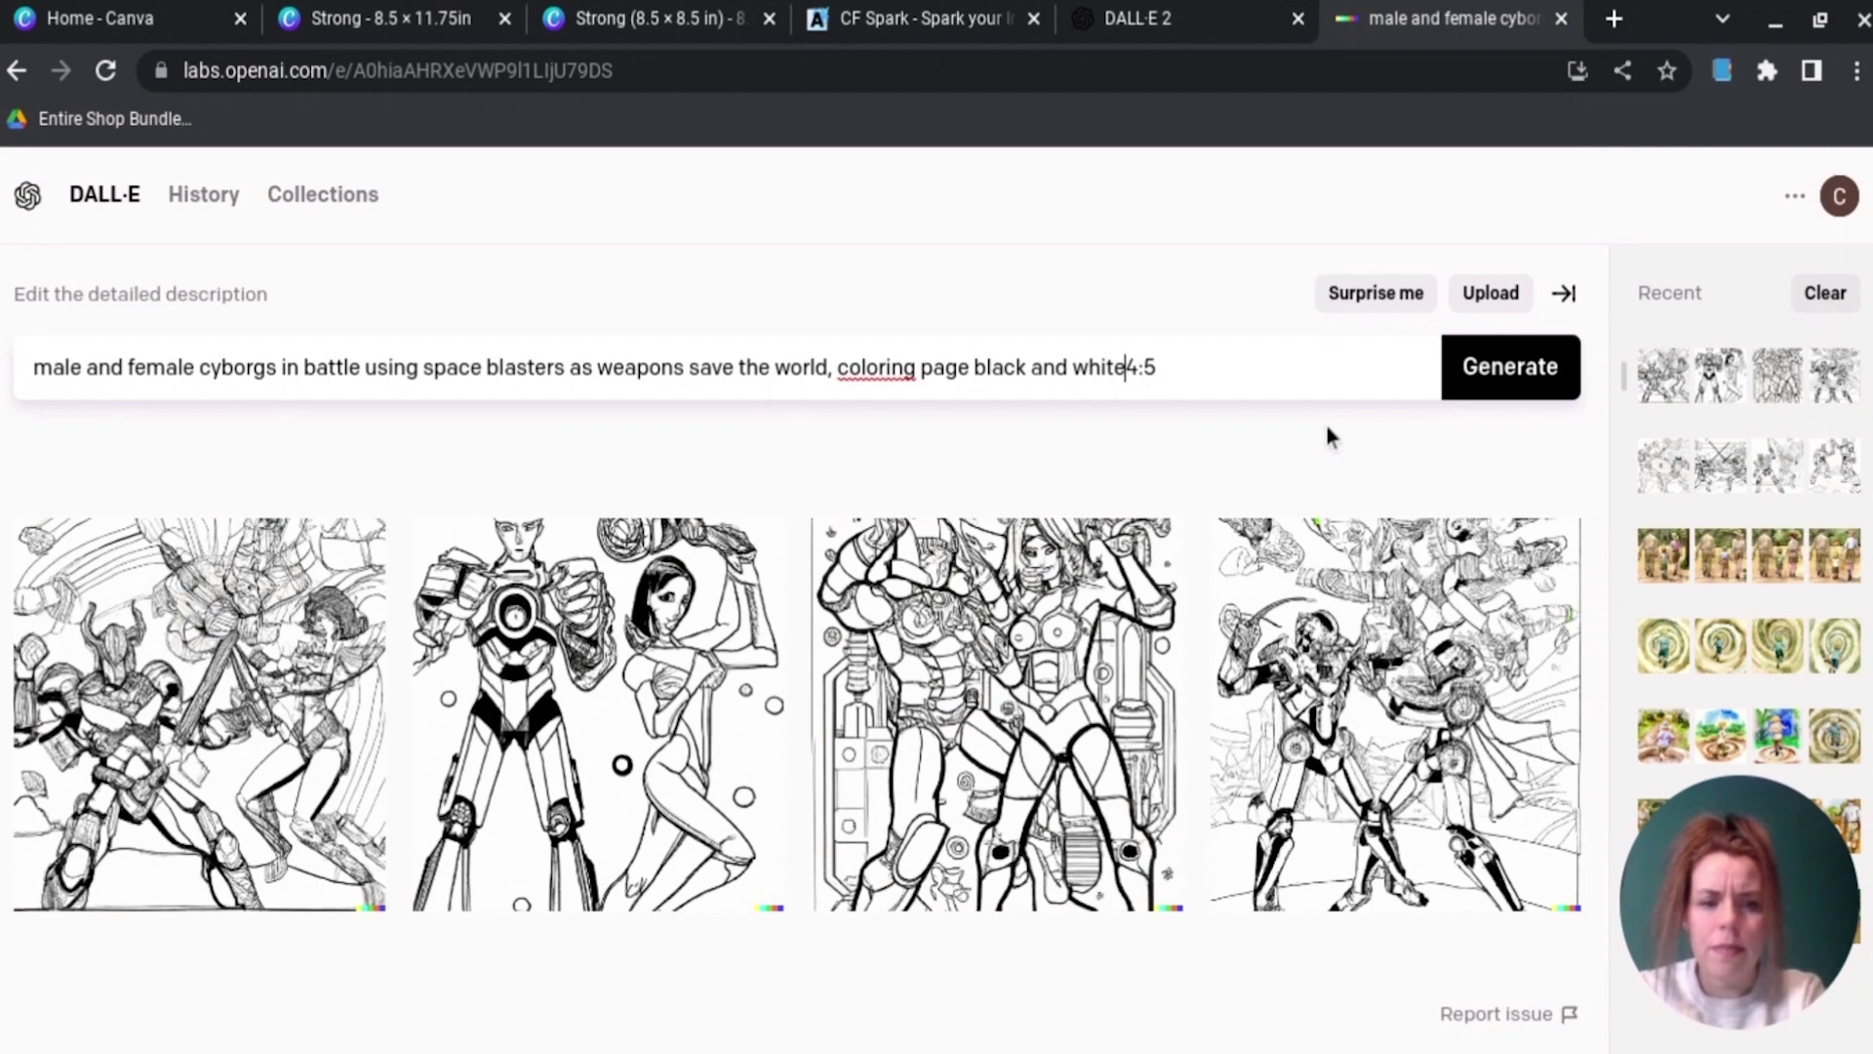
text(, clack line)
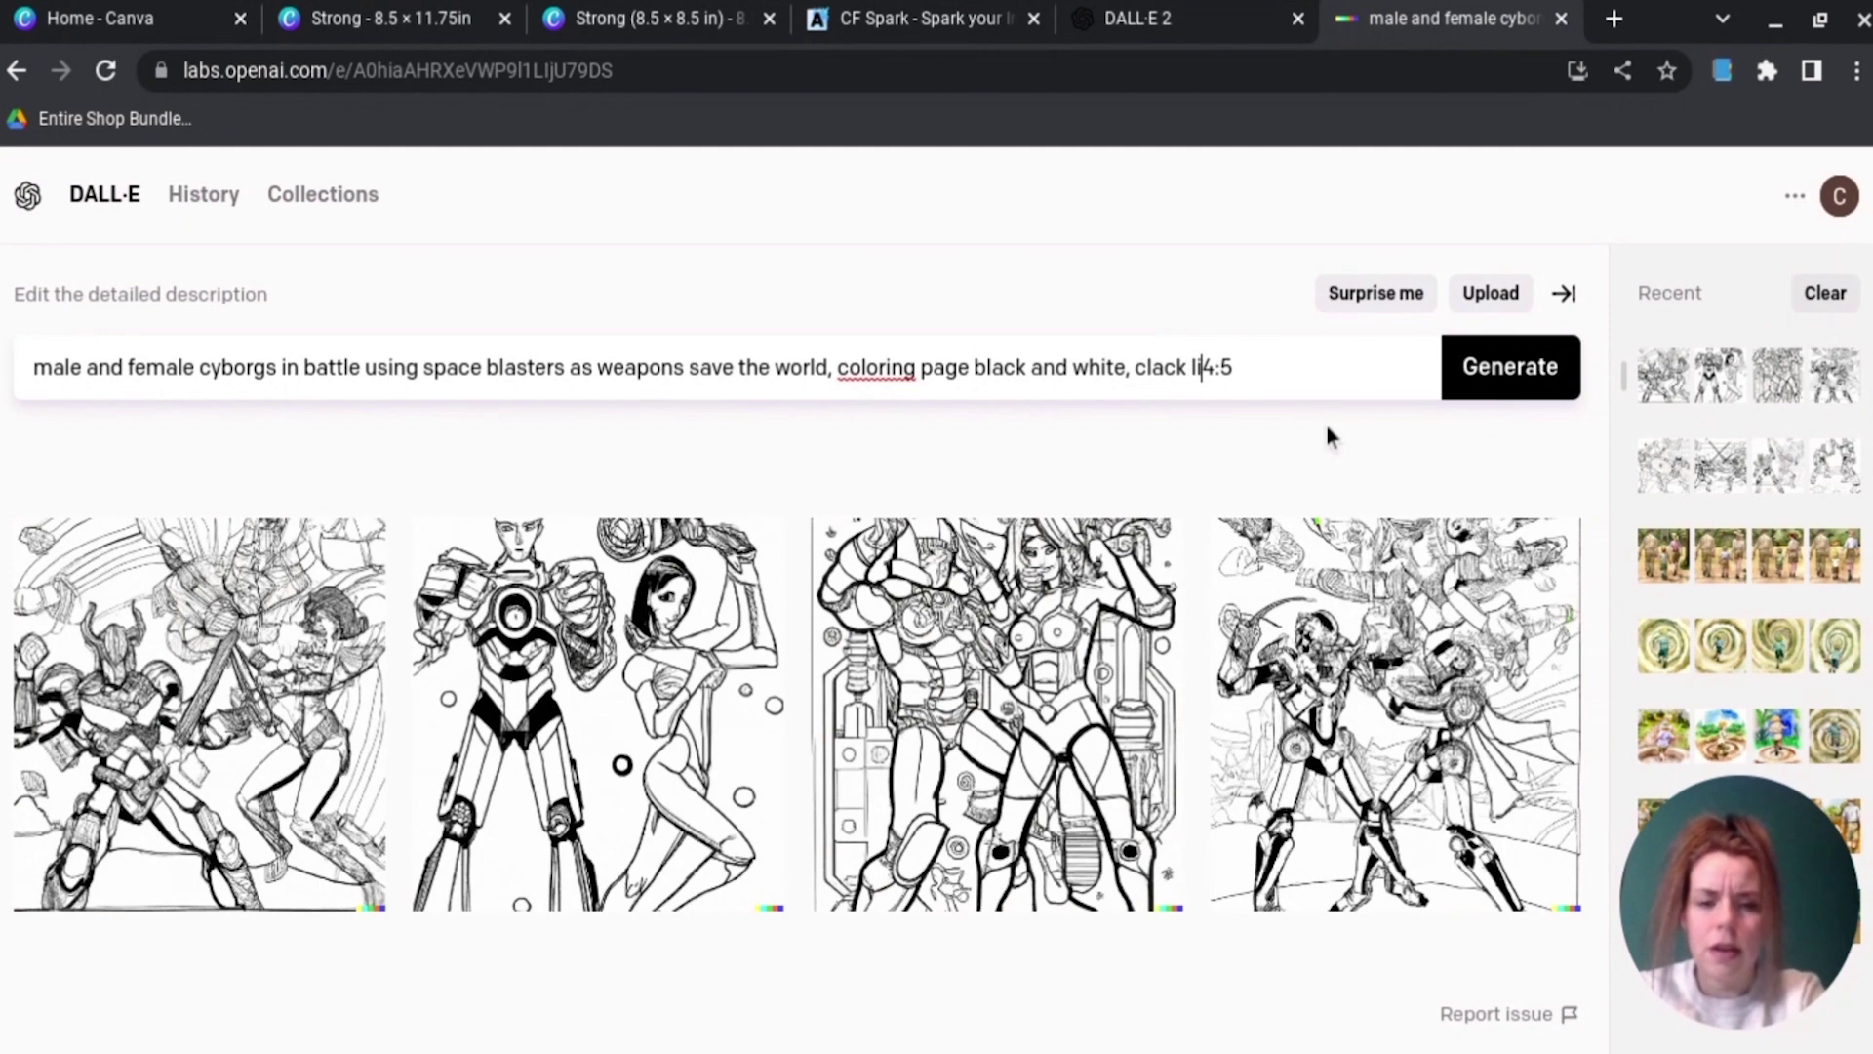
text(d dra)
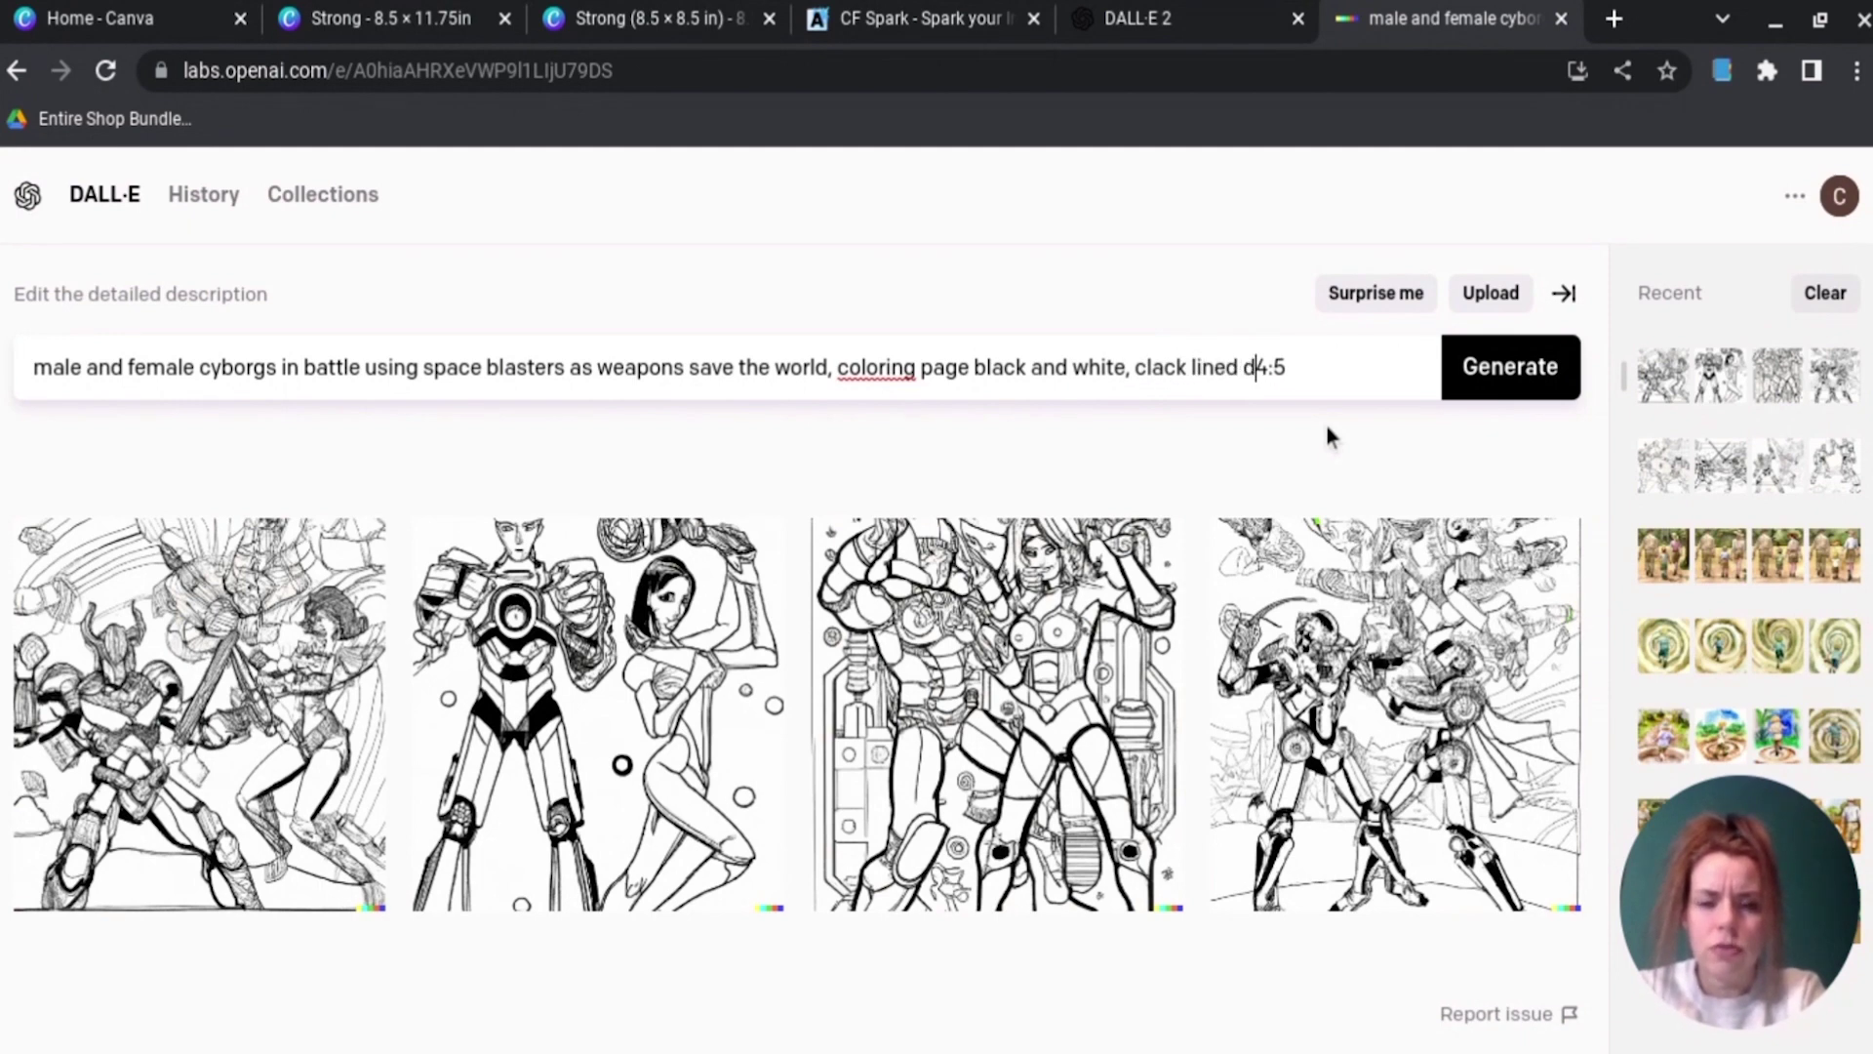
text(win)
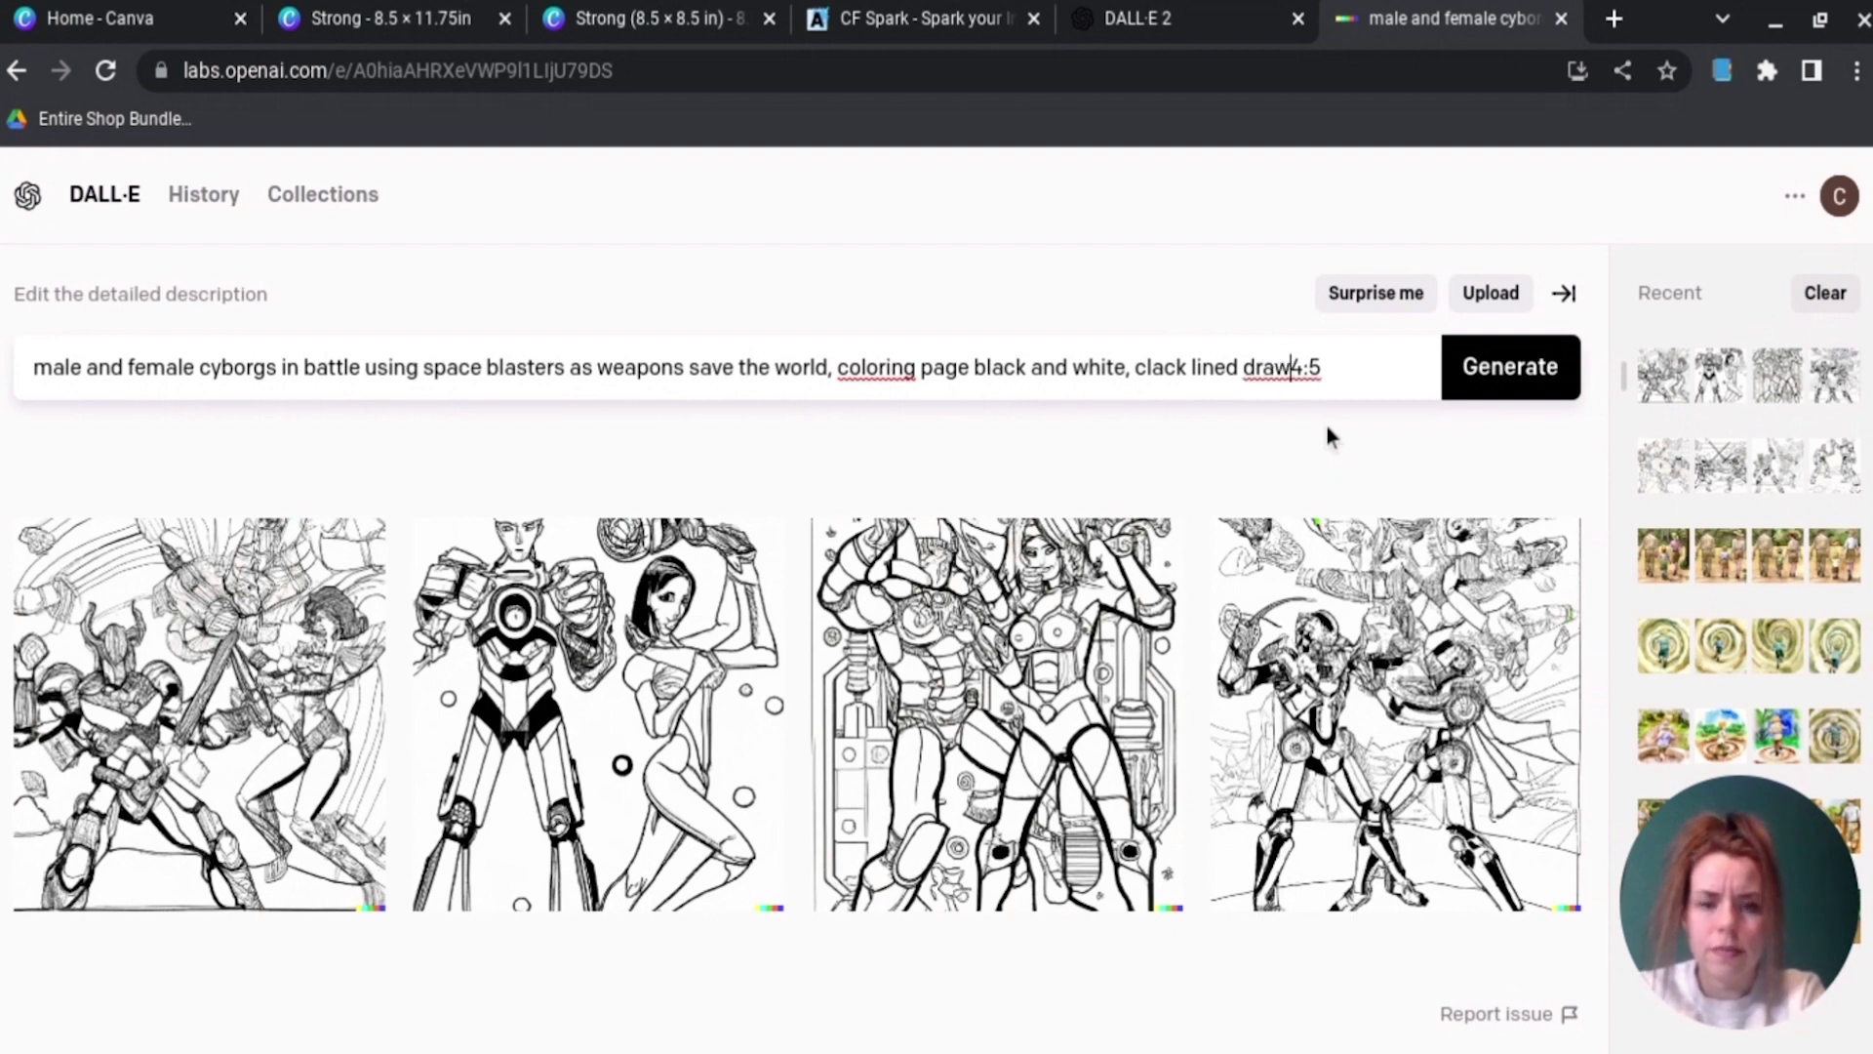
text(g)
key(Return)
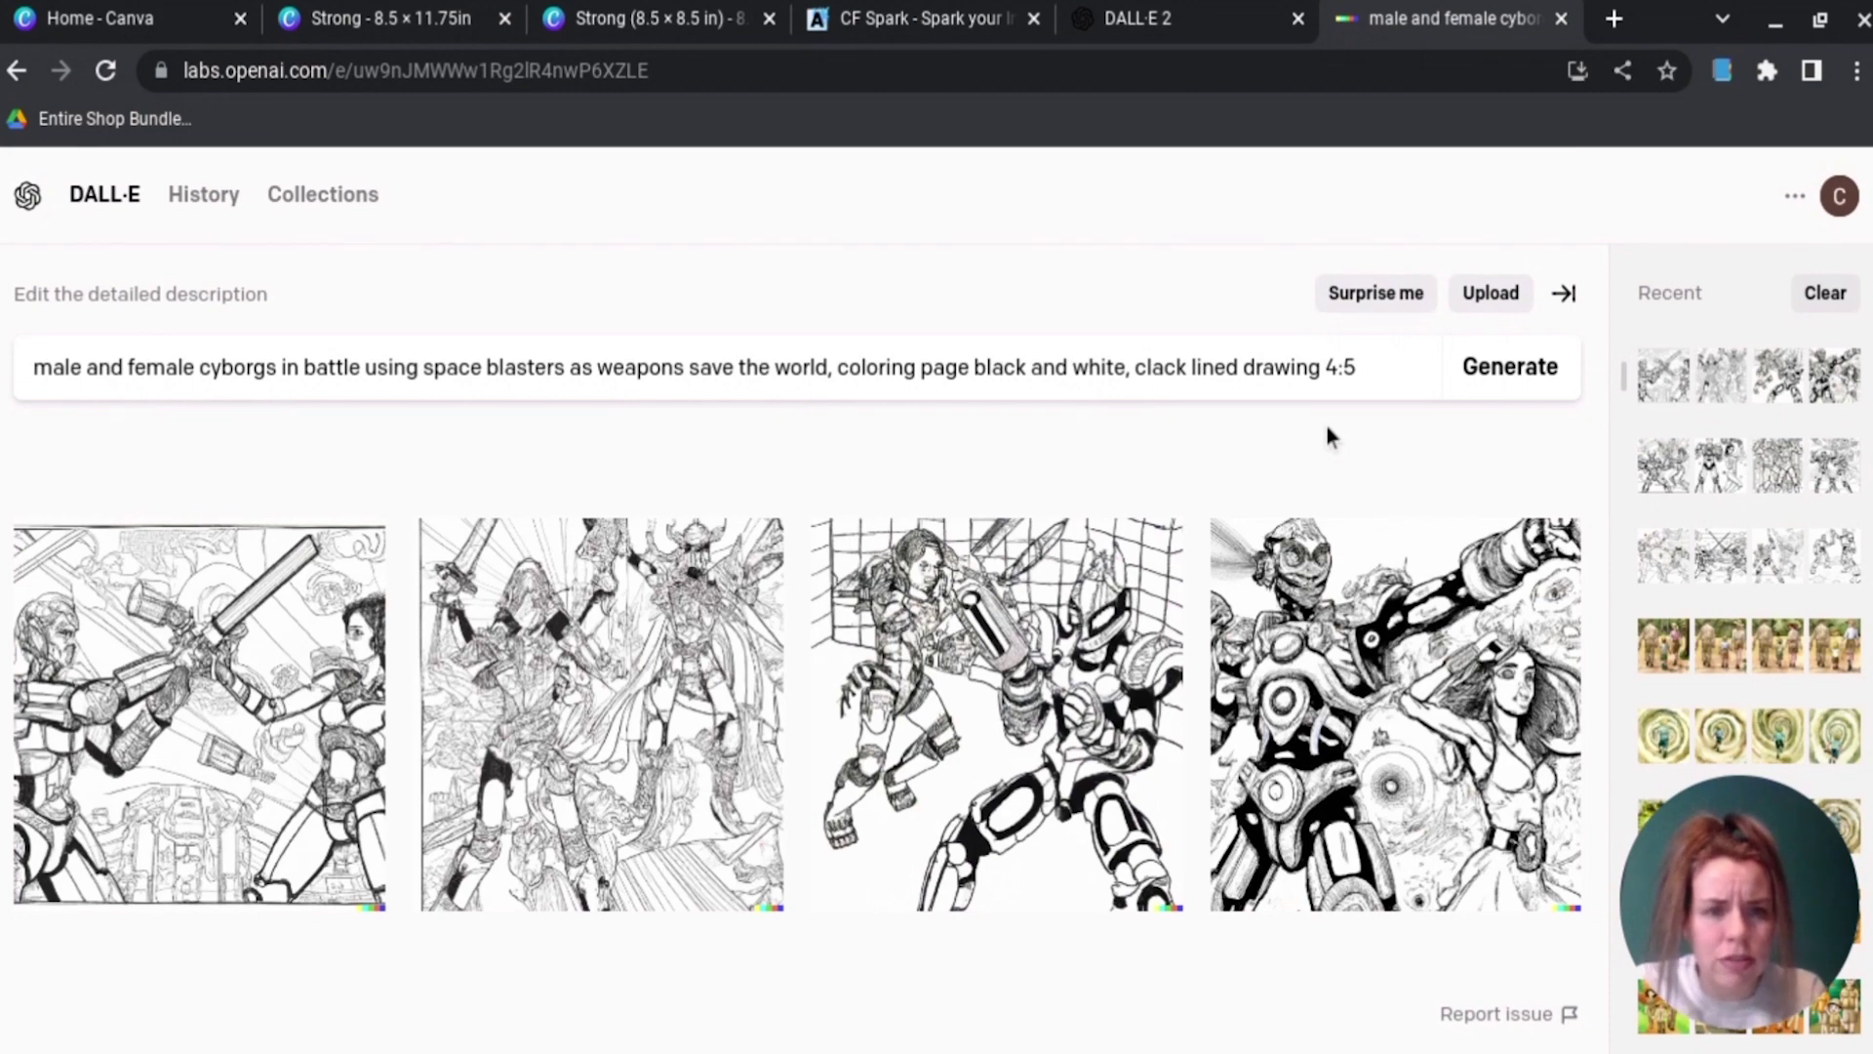
Step: View all four newly generated cyborg images enlarged, from the fourth back to the first, returning to the results each time
click(1484, 624)
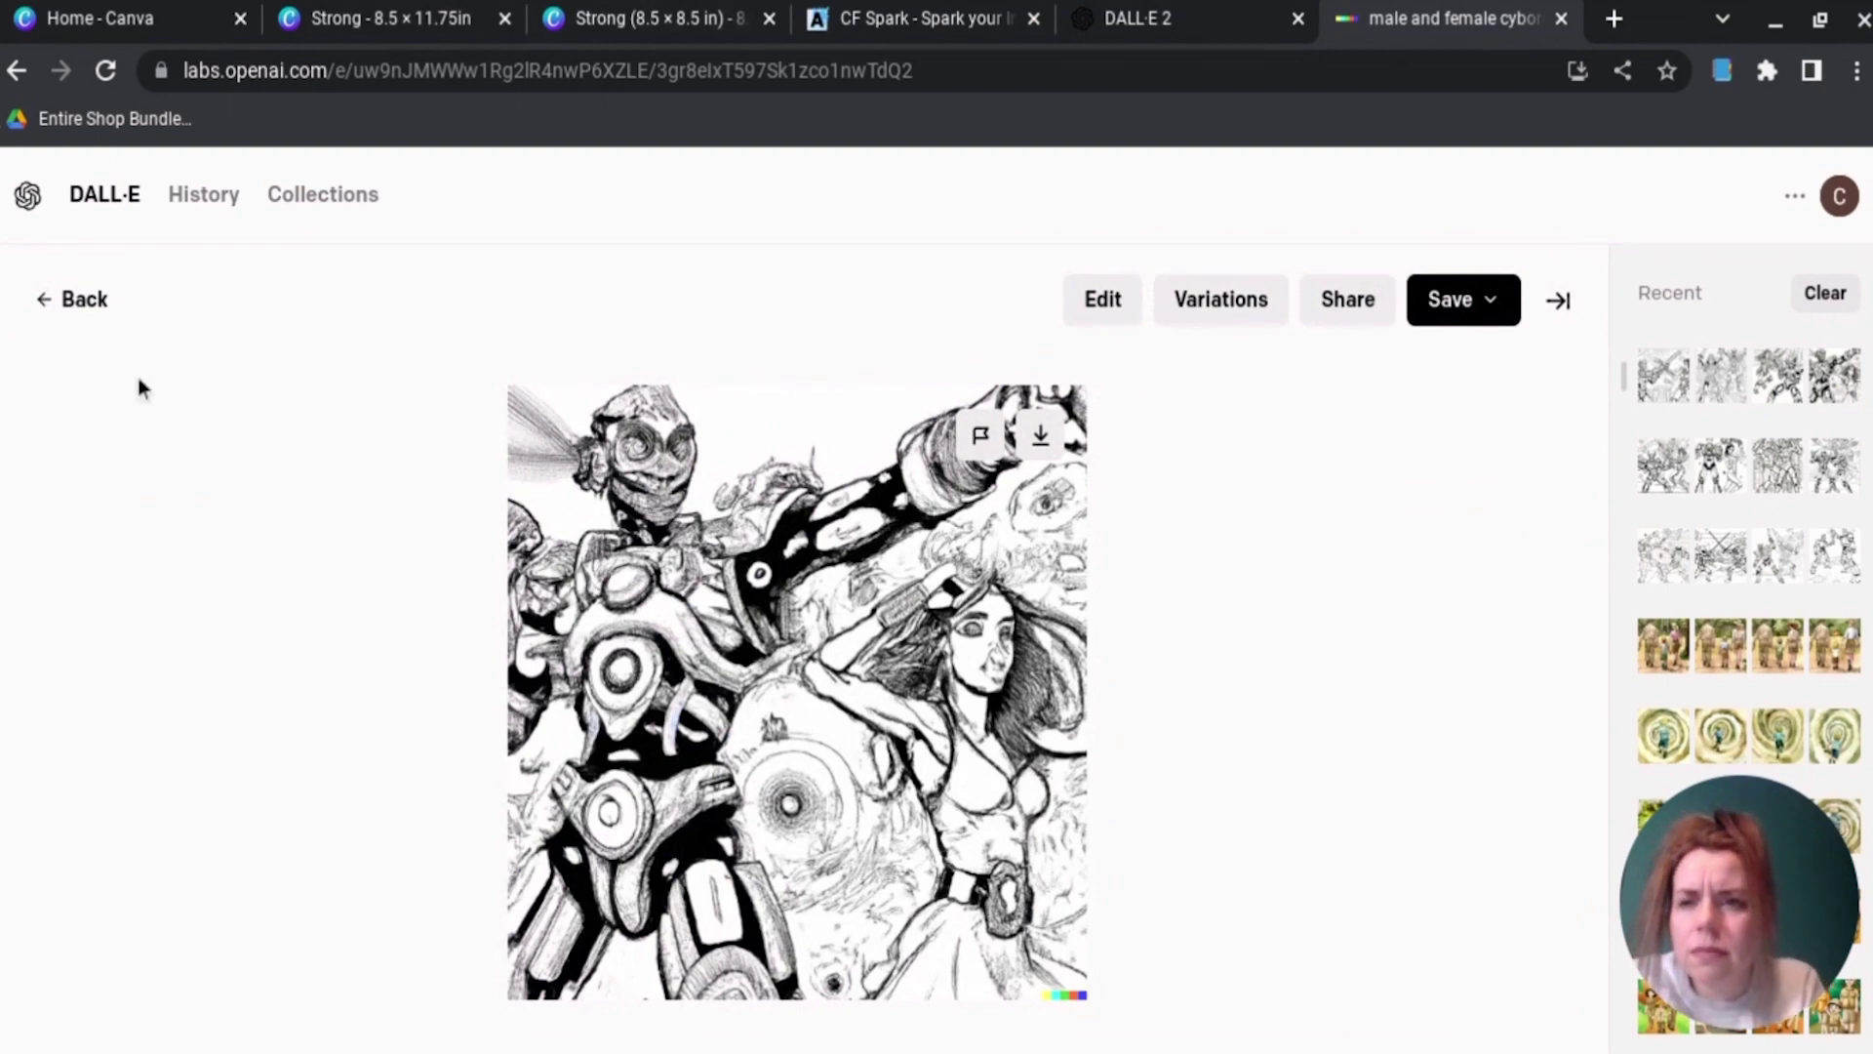
click(84, 304)
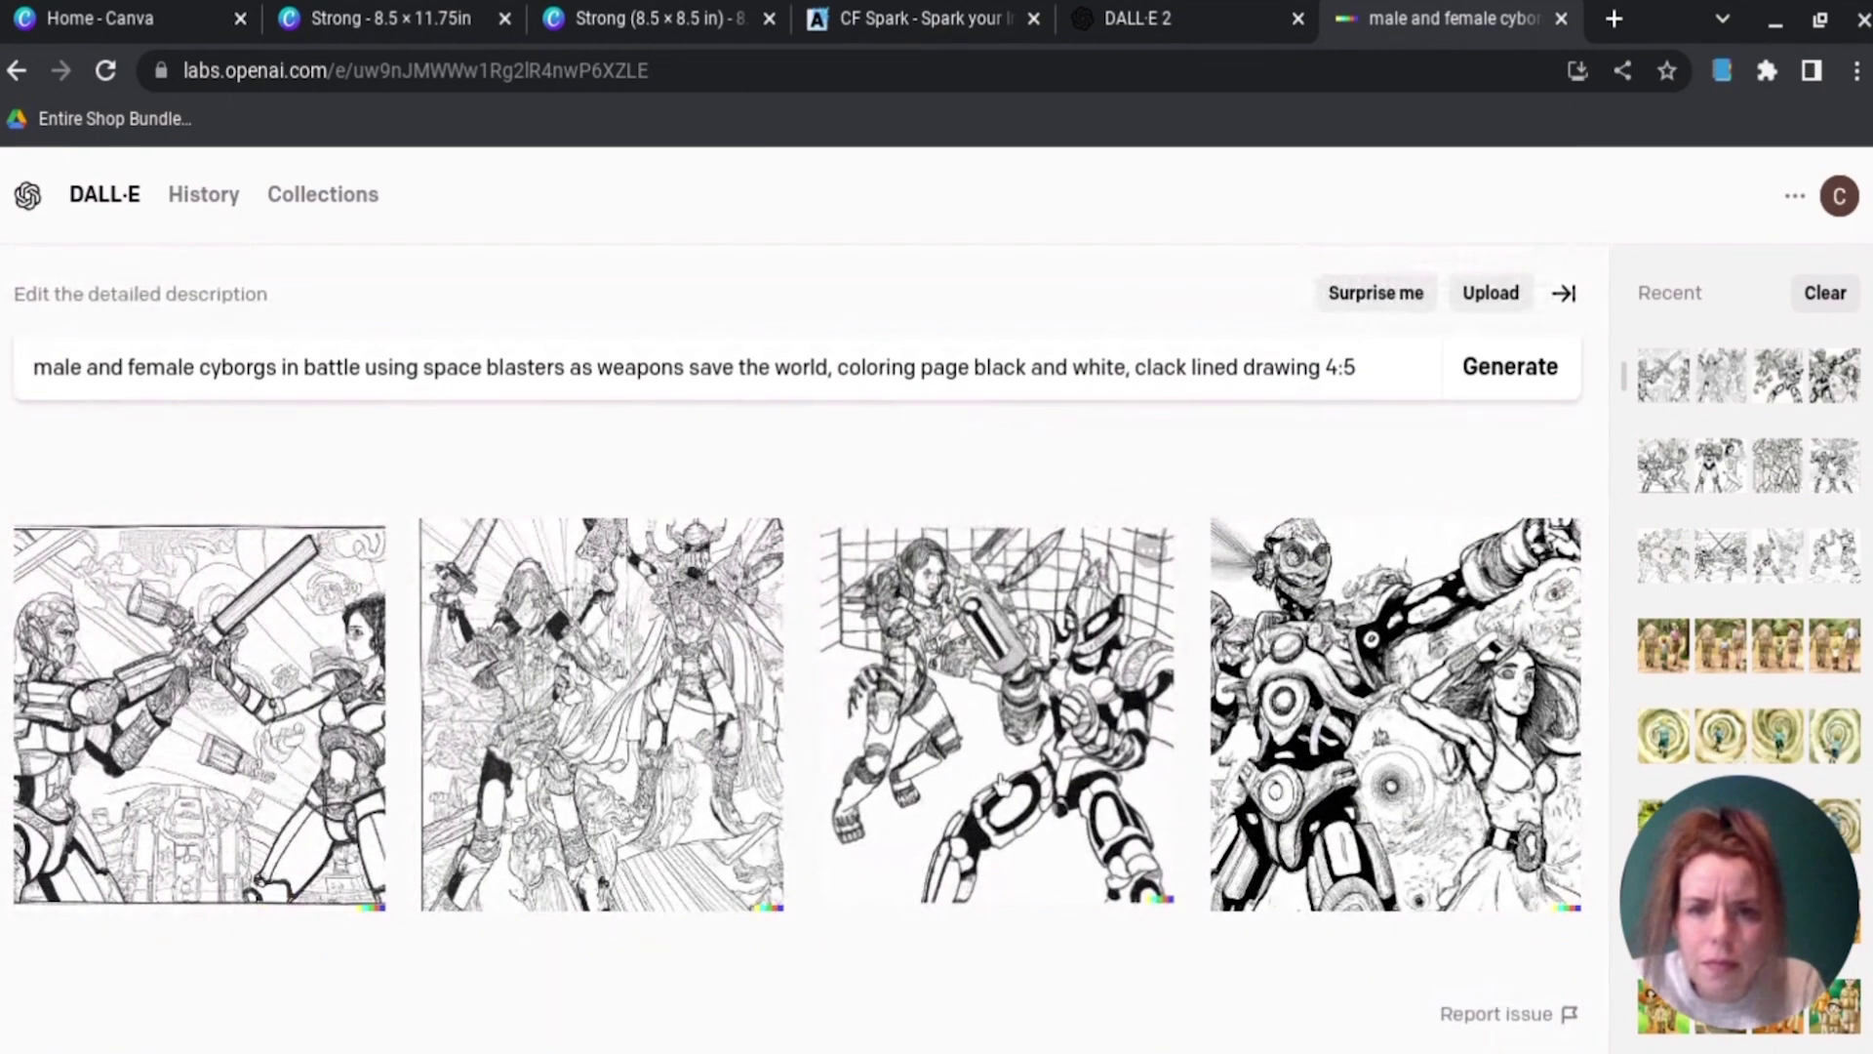
click(576, 712)
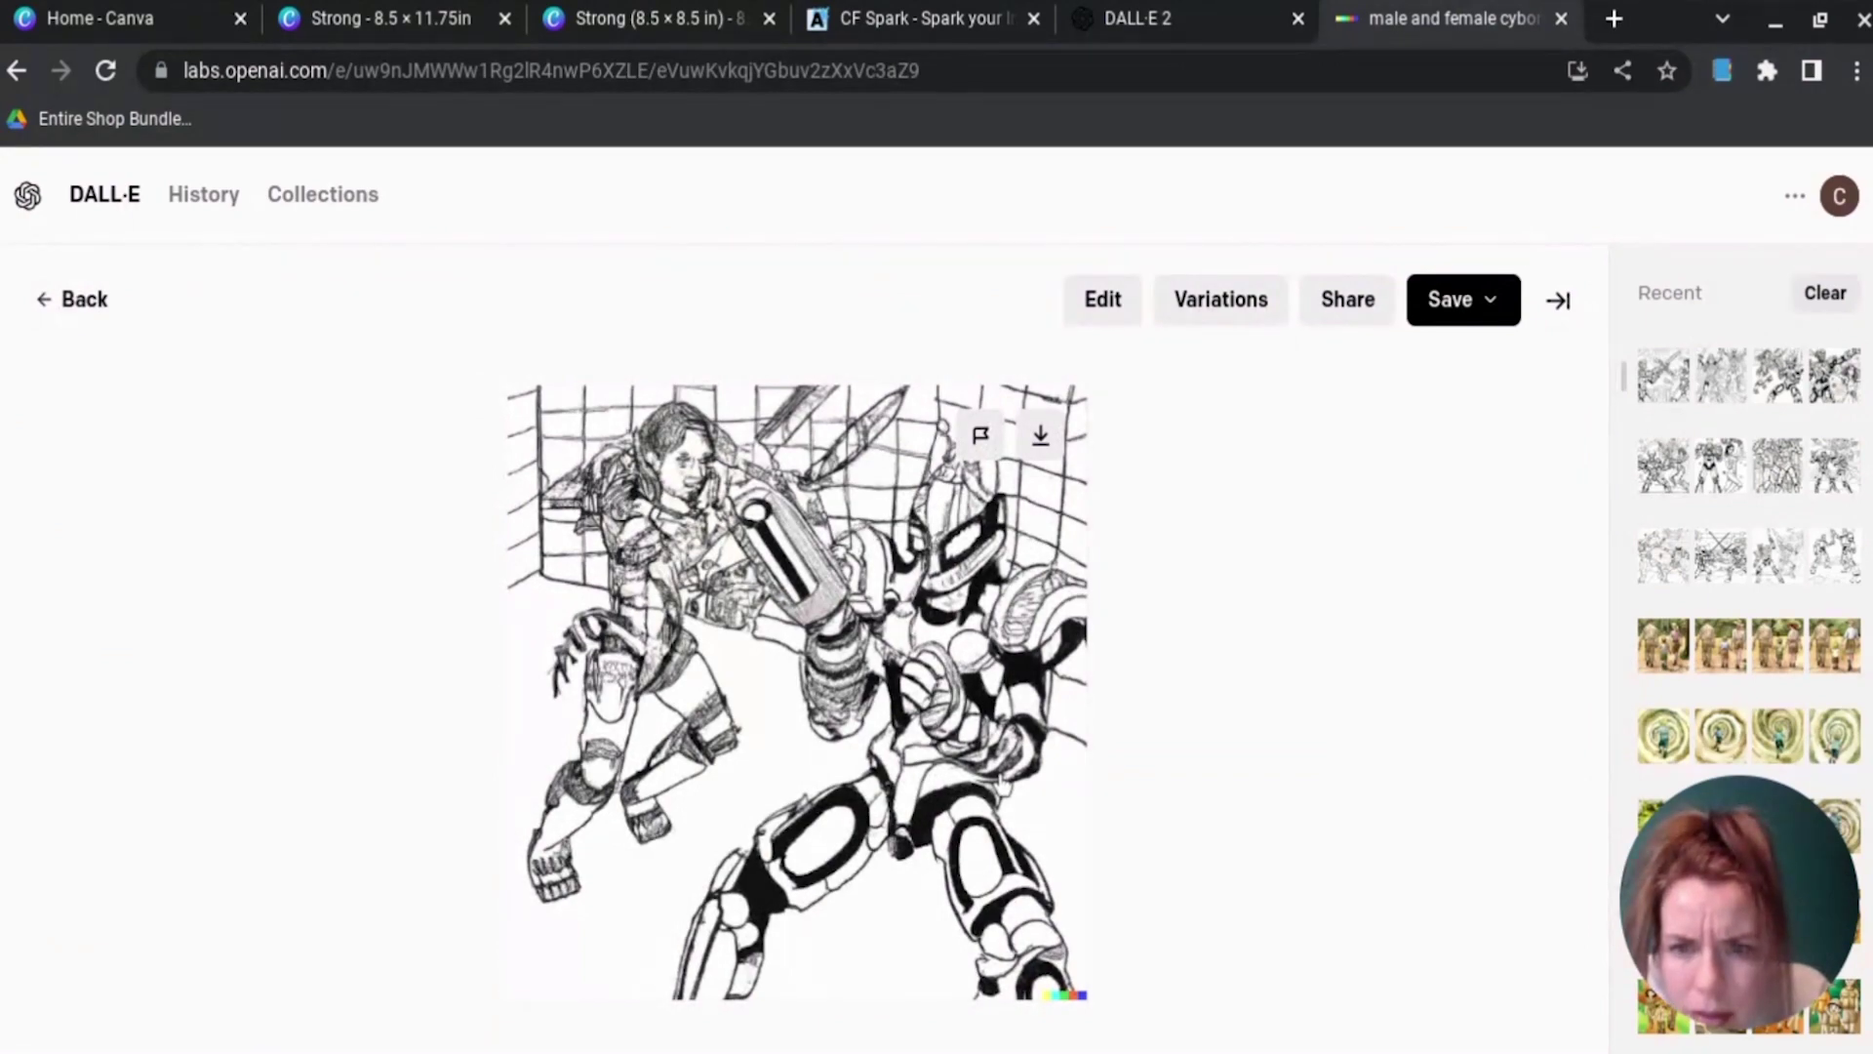
click(72, 300)
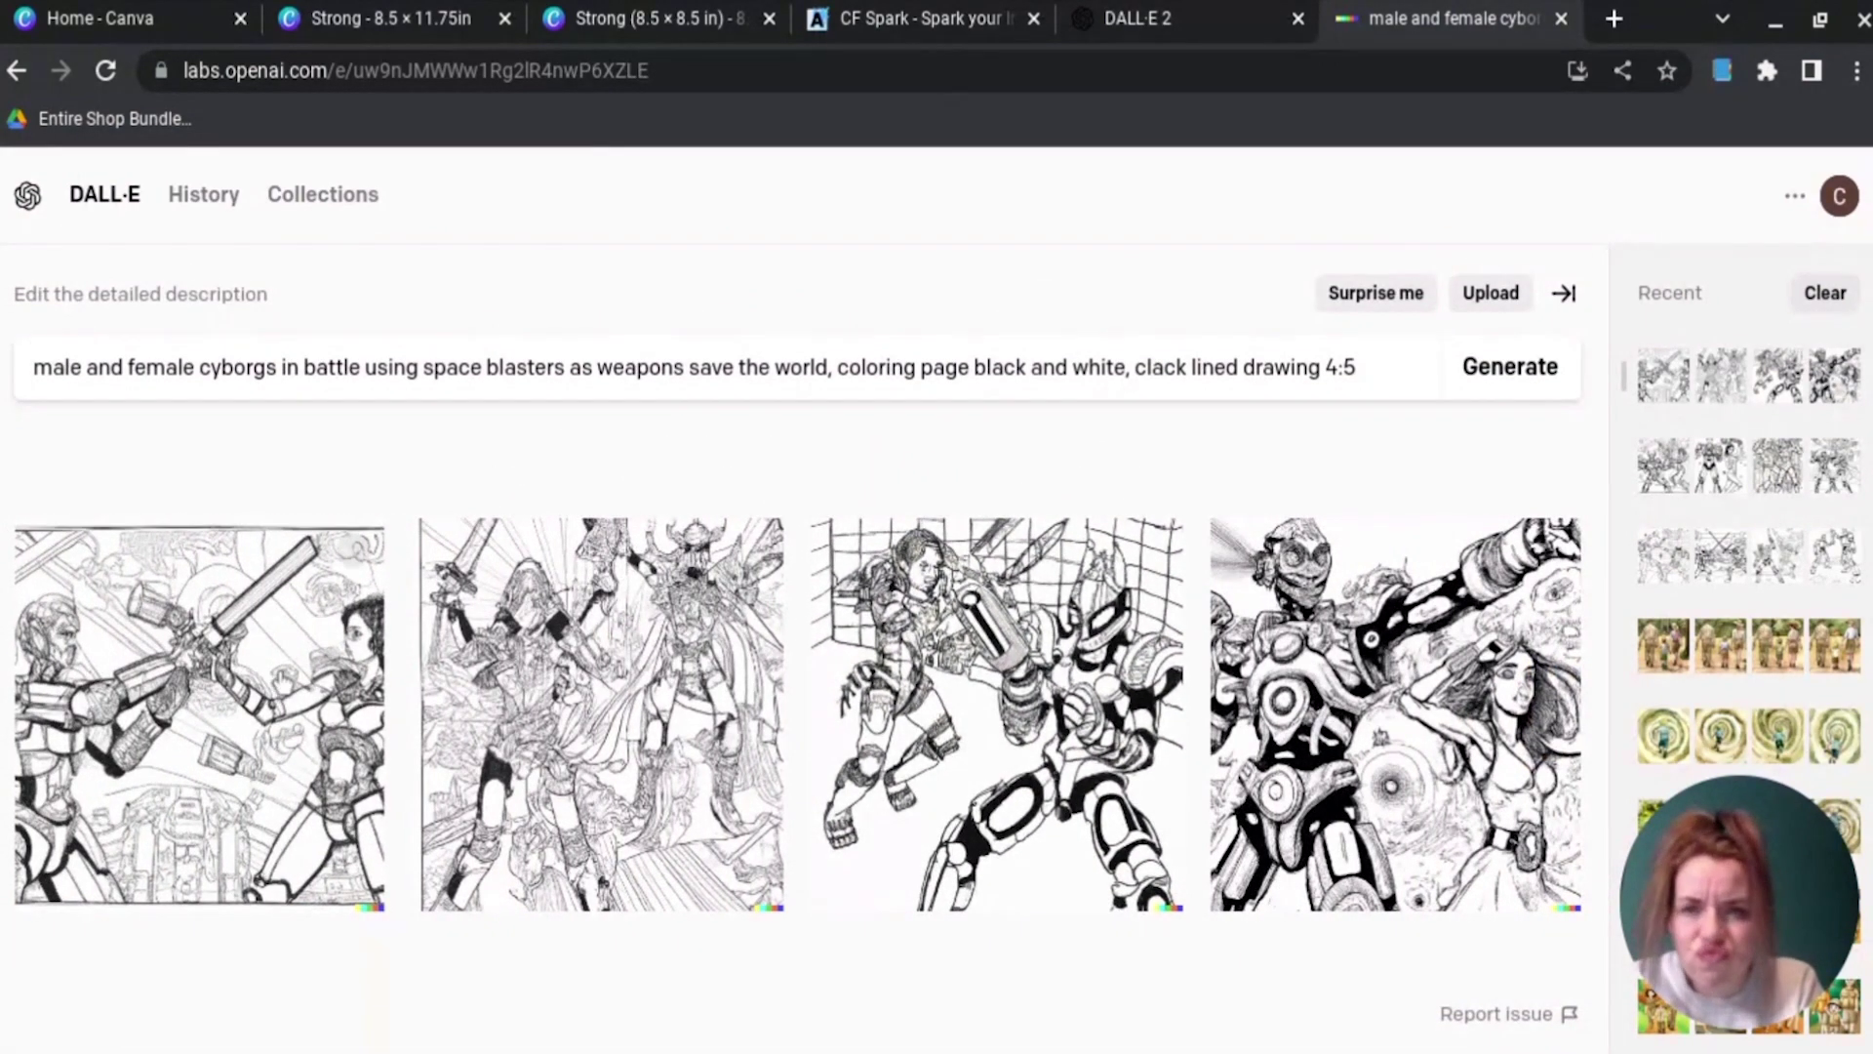
click(600, 775)
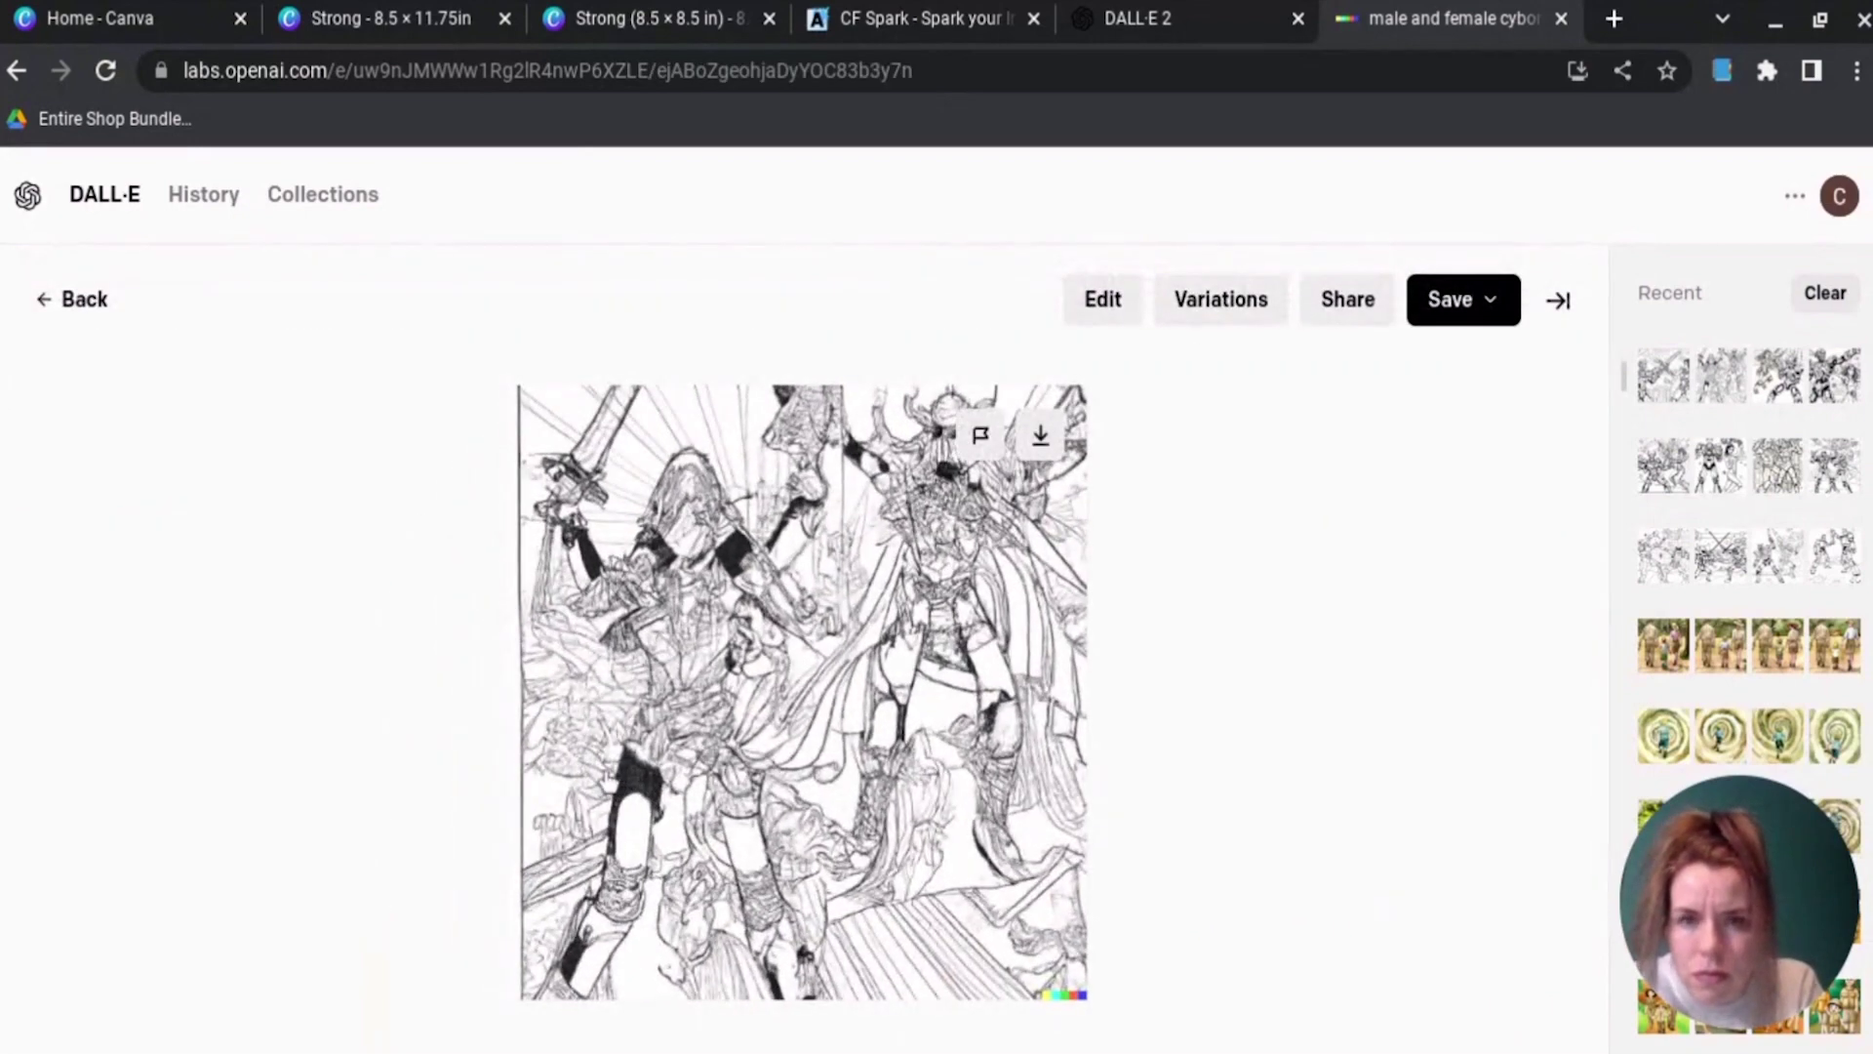
click(51, 302)
click(310, 712)
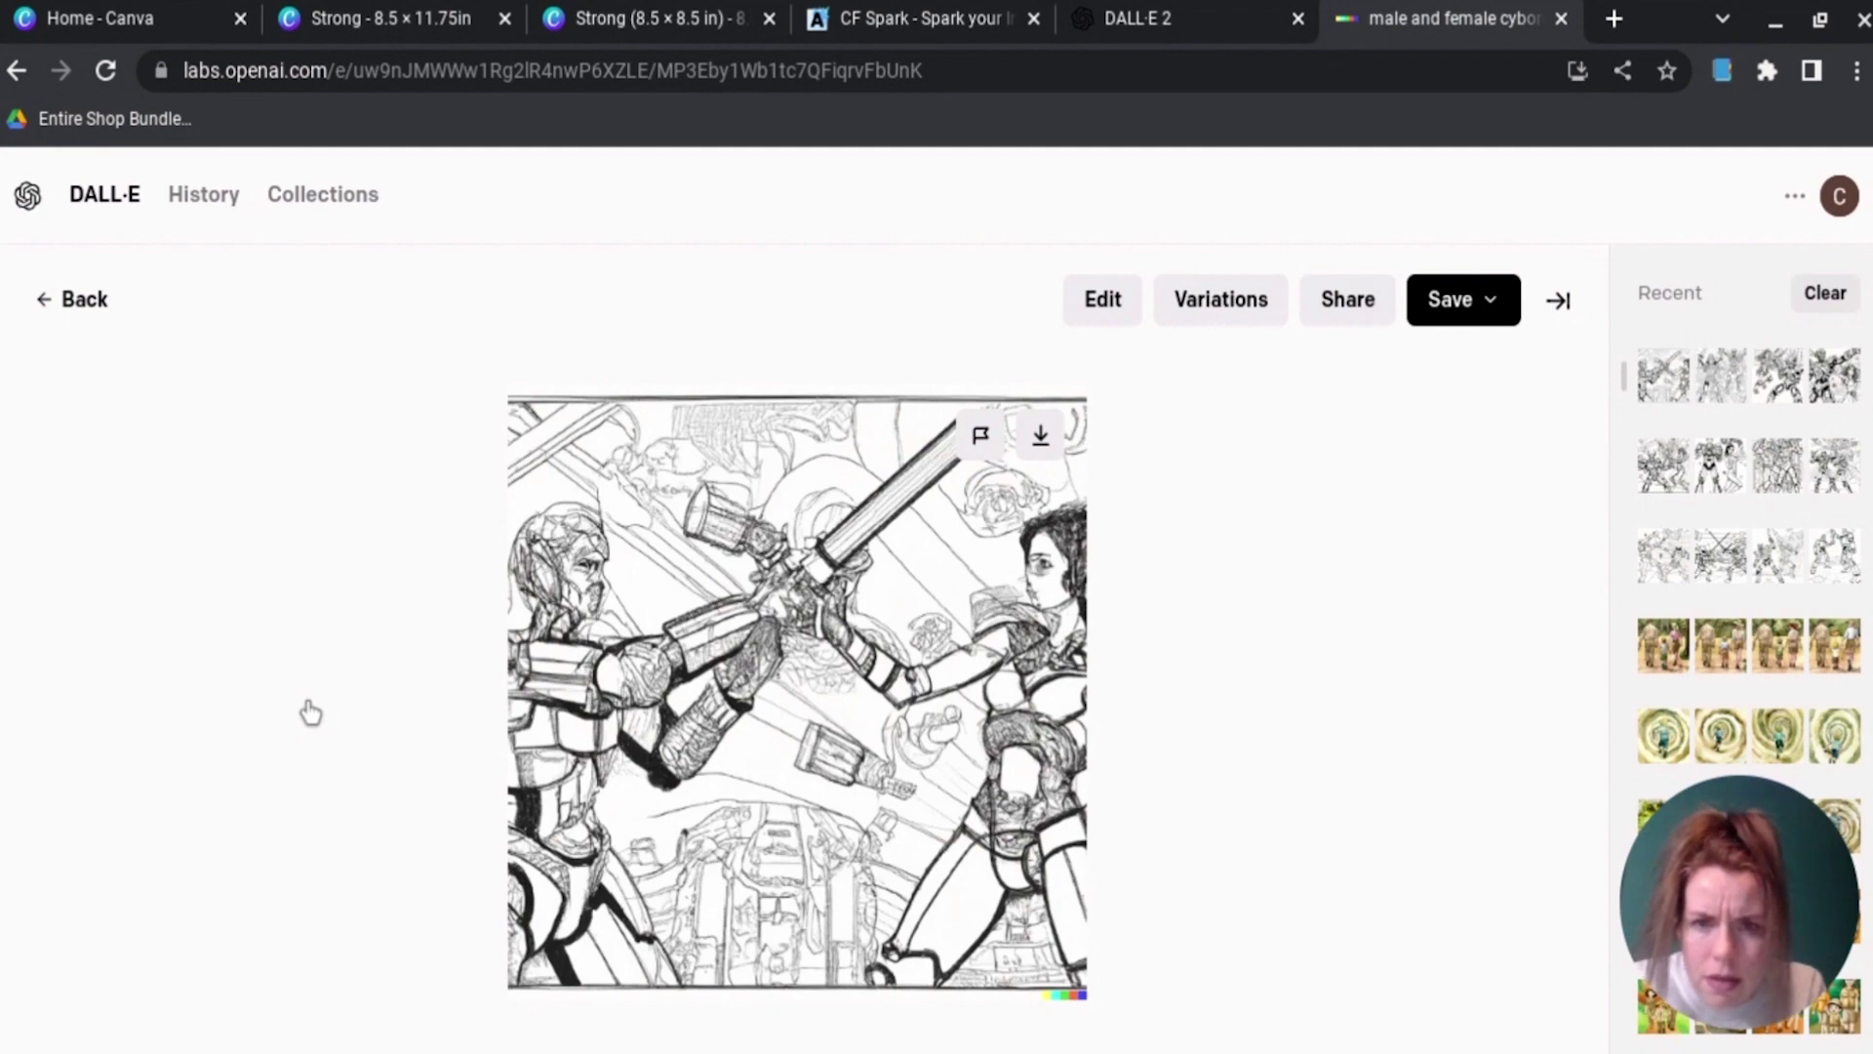
click(71, 306)
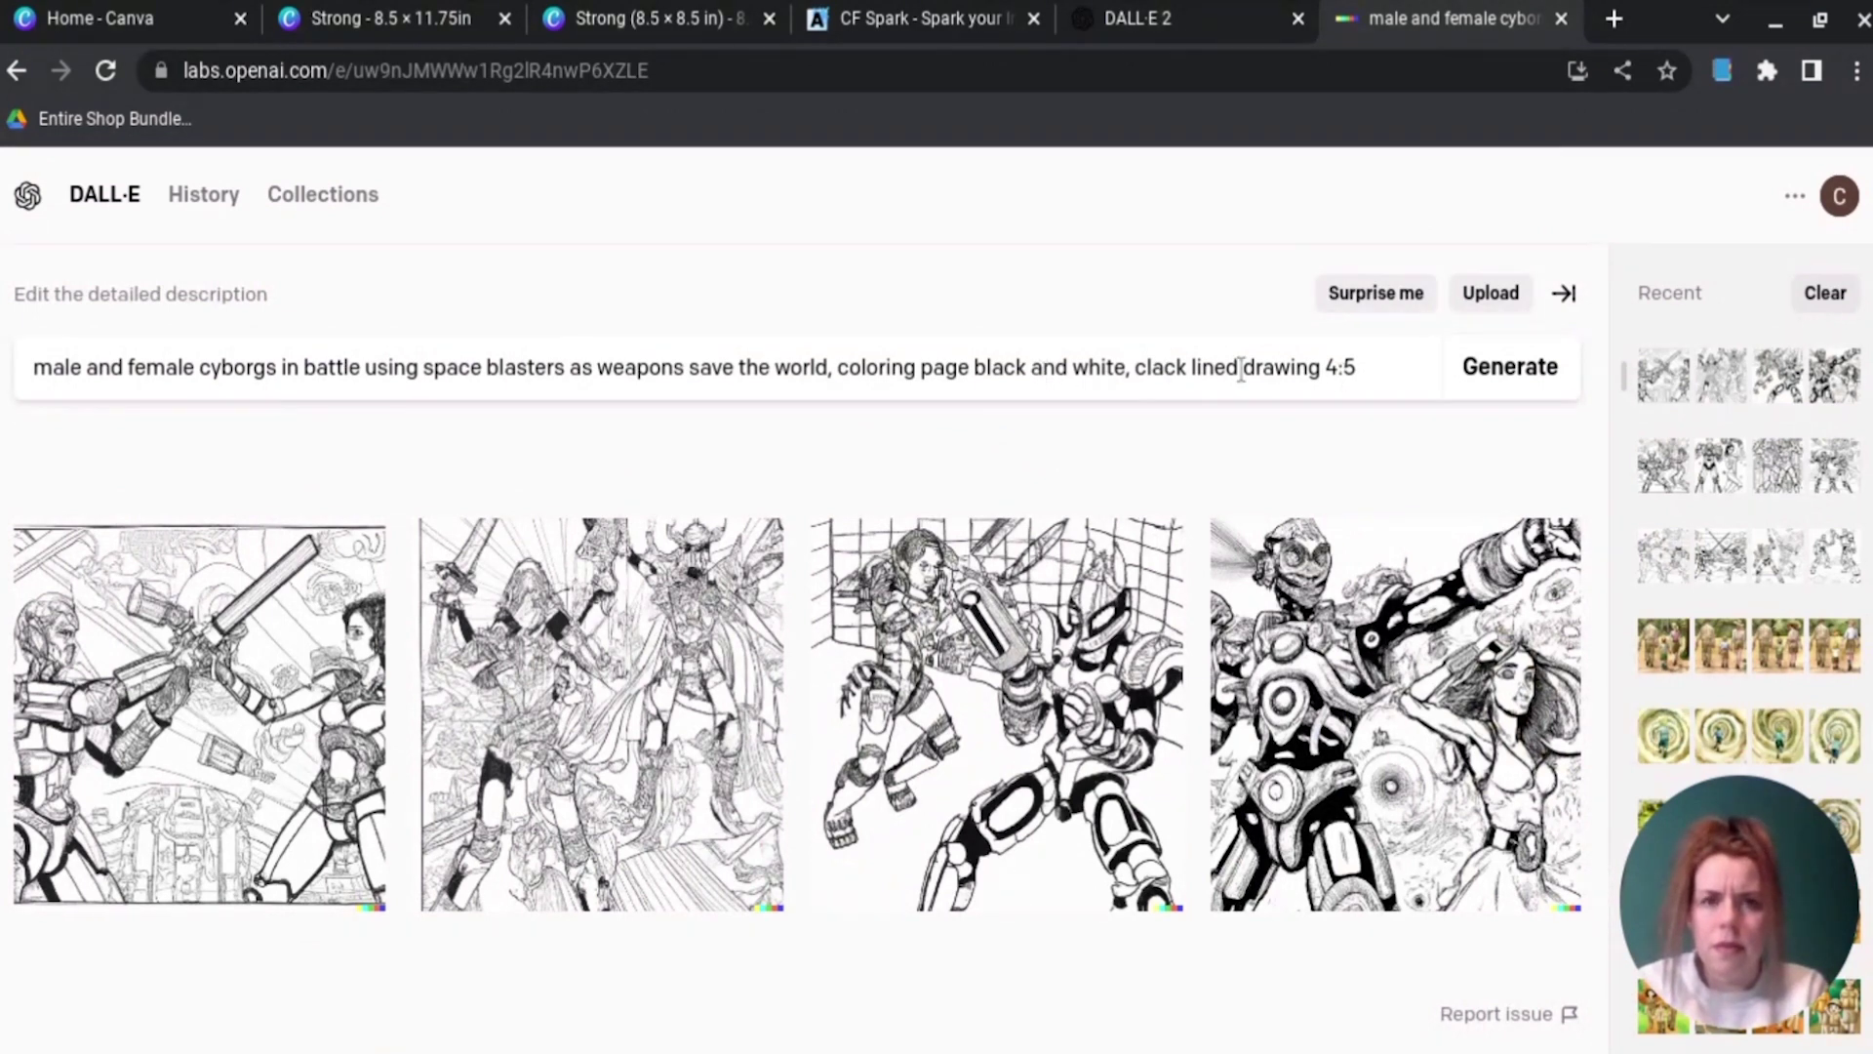
Step: Correct "clack" in the prompt to "thick black" so it reads "thick black lined drawing 4:5", and generate new images
click(1146, 355)
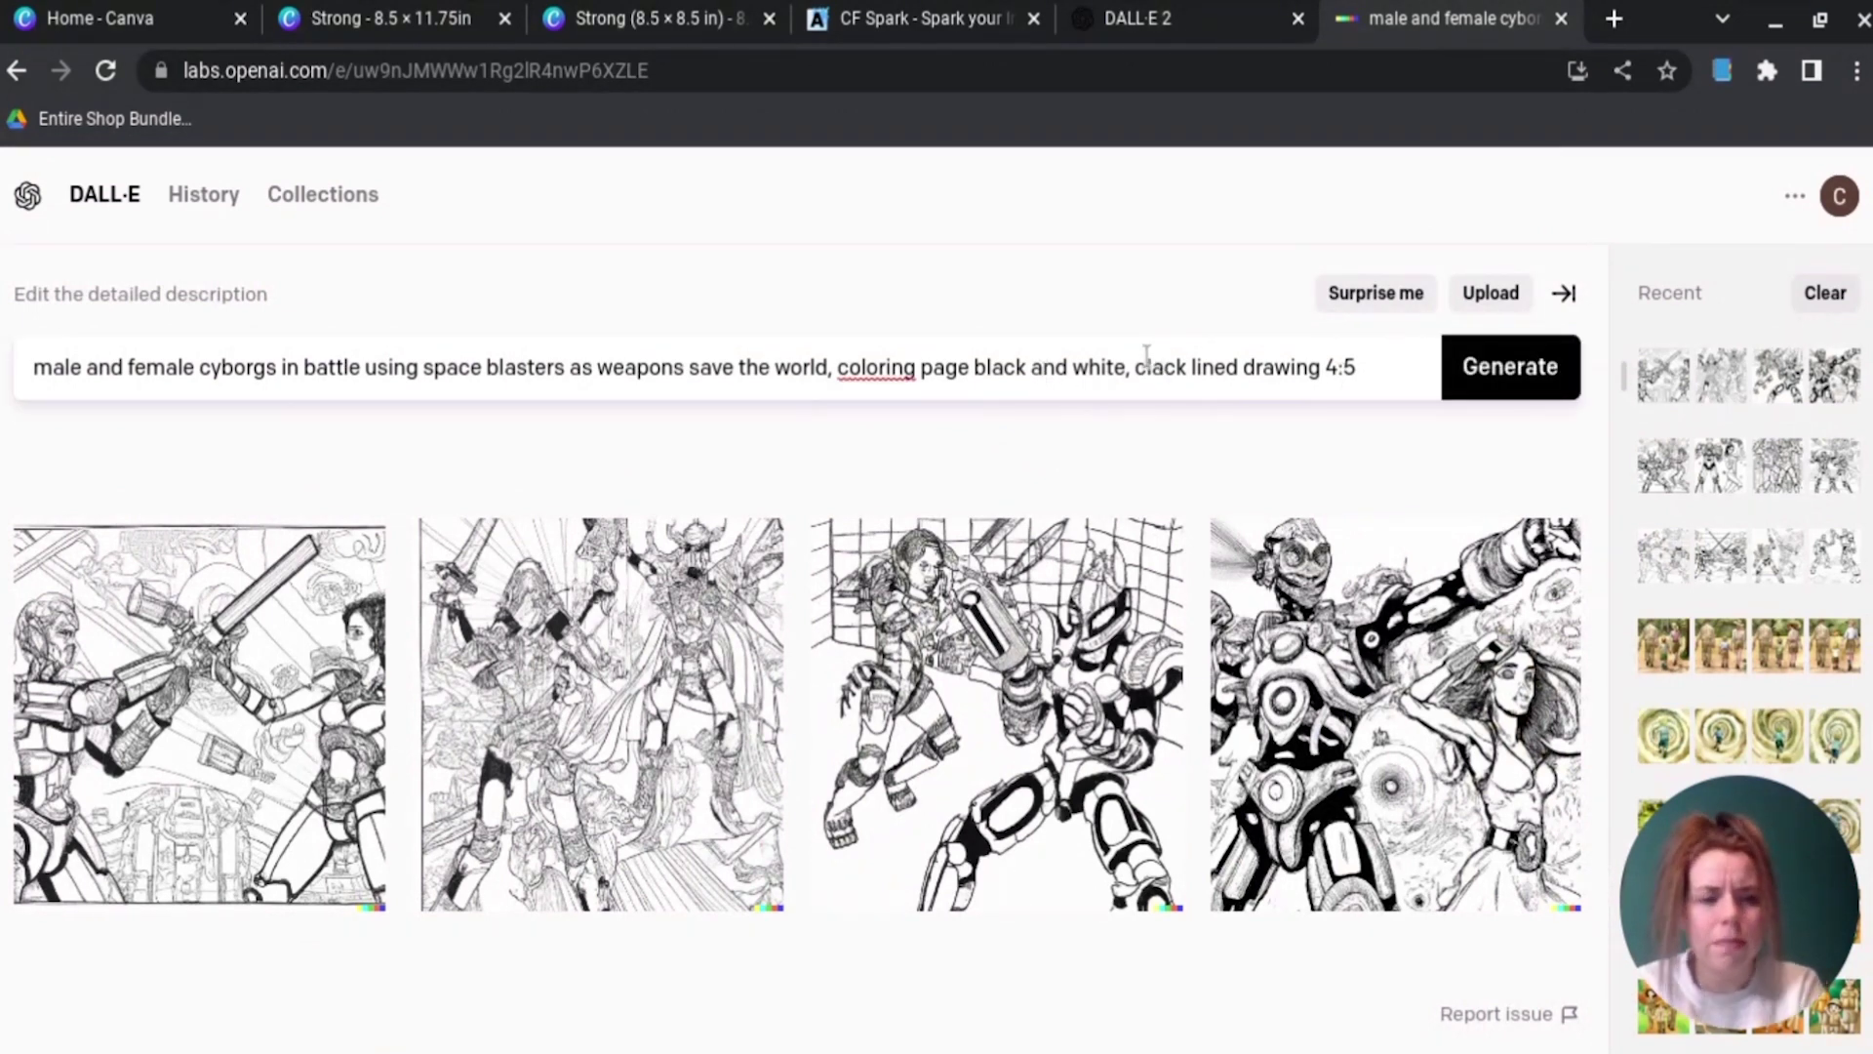
key(BackSpace)
text(b)
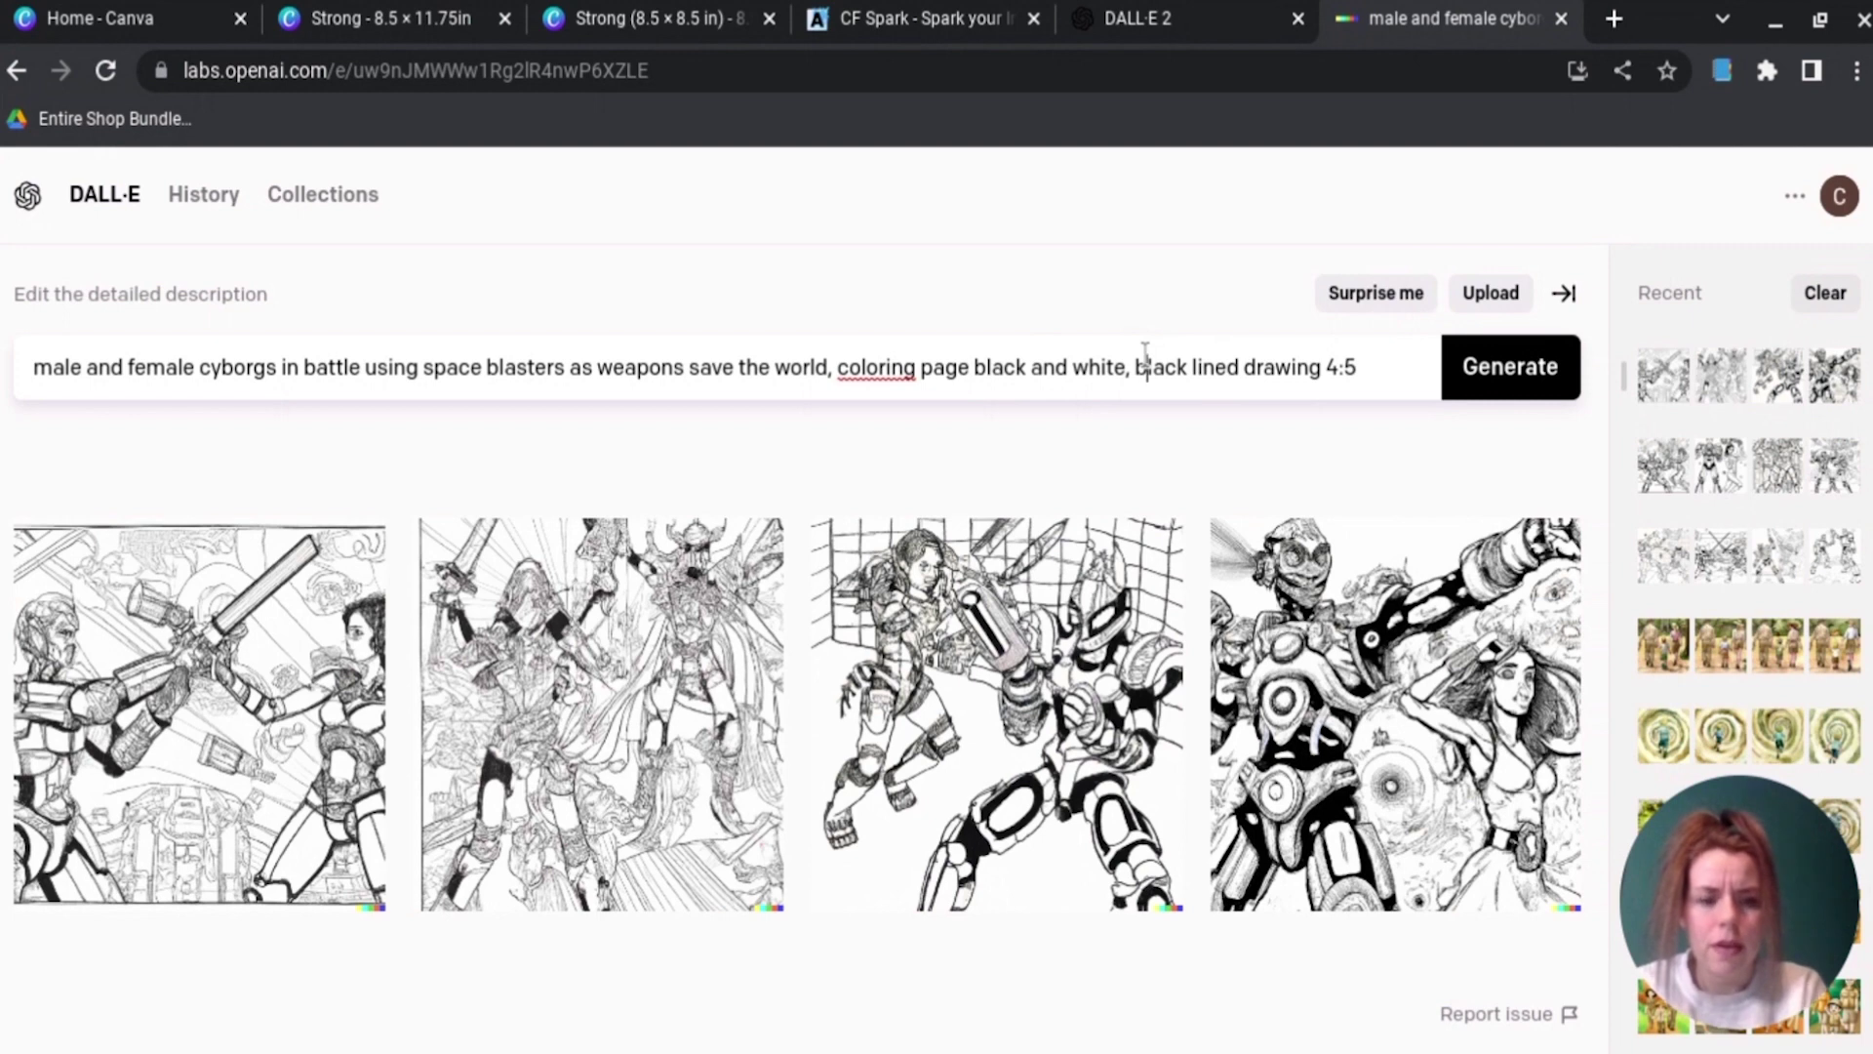
key(Left)
text(thick)
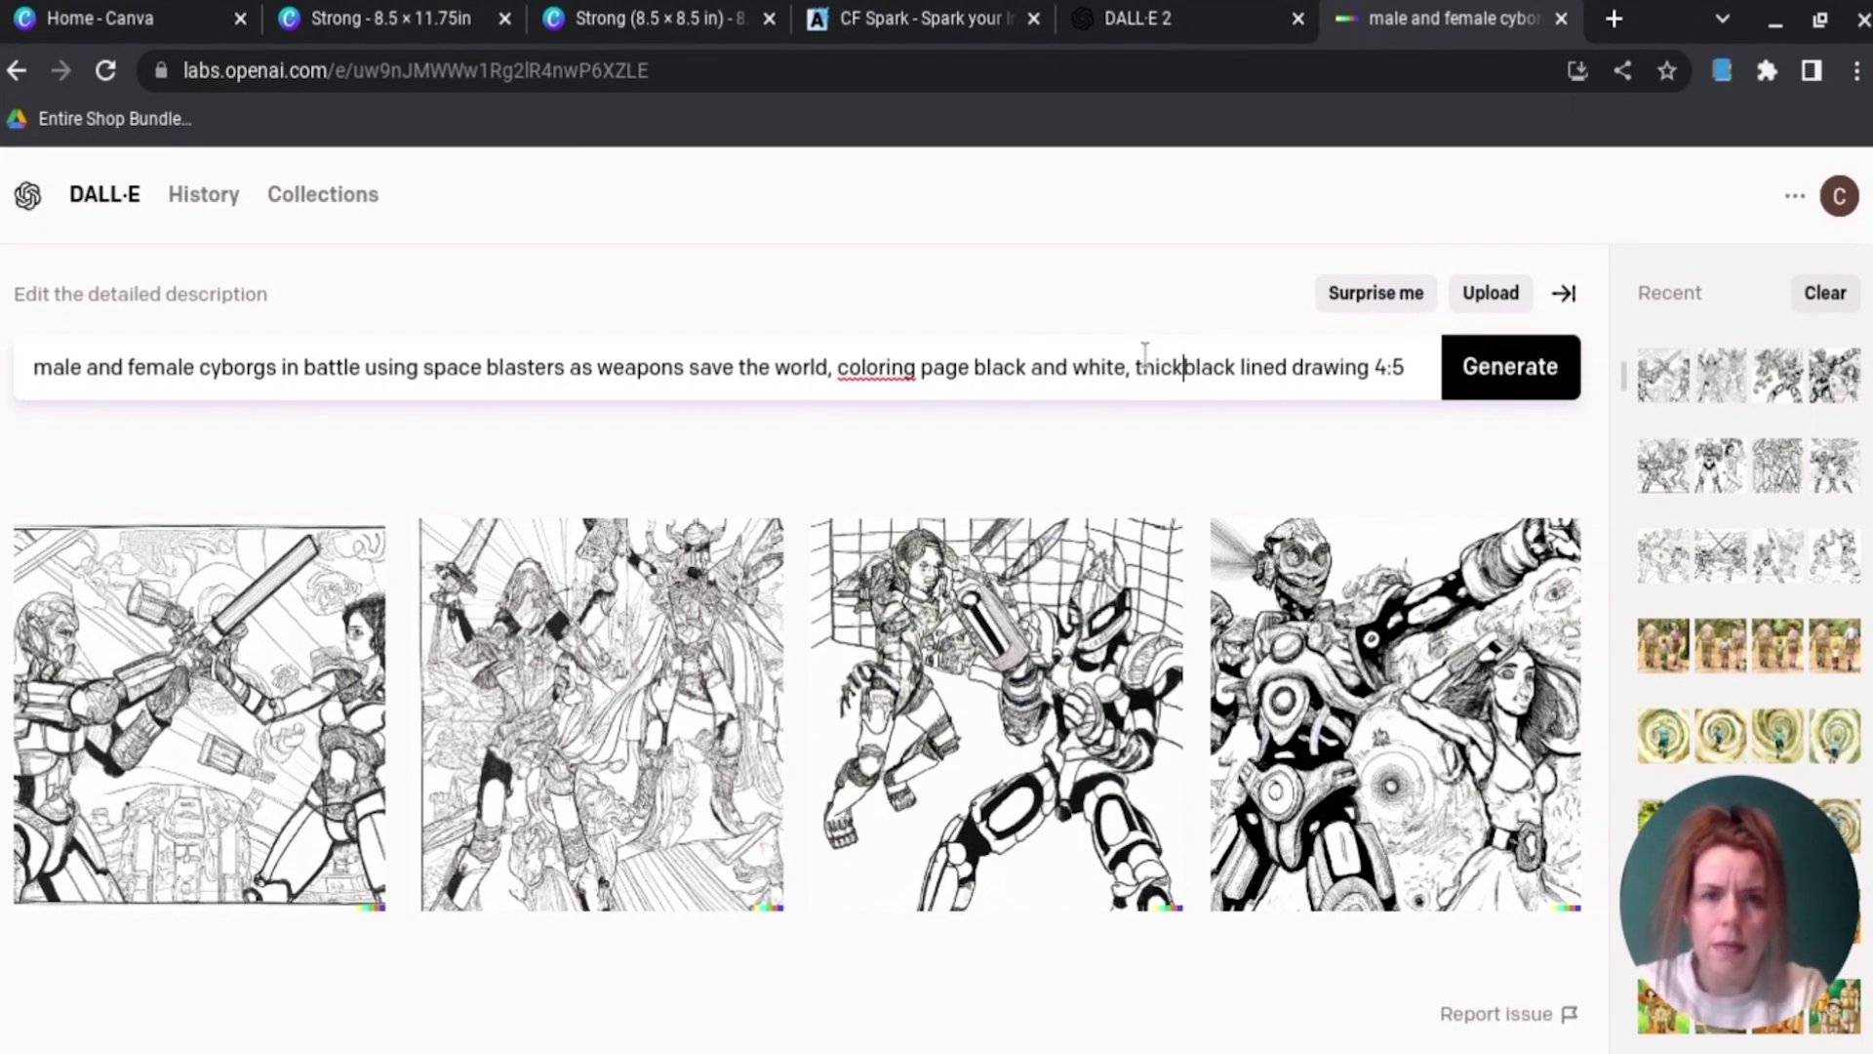
key(Return)
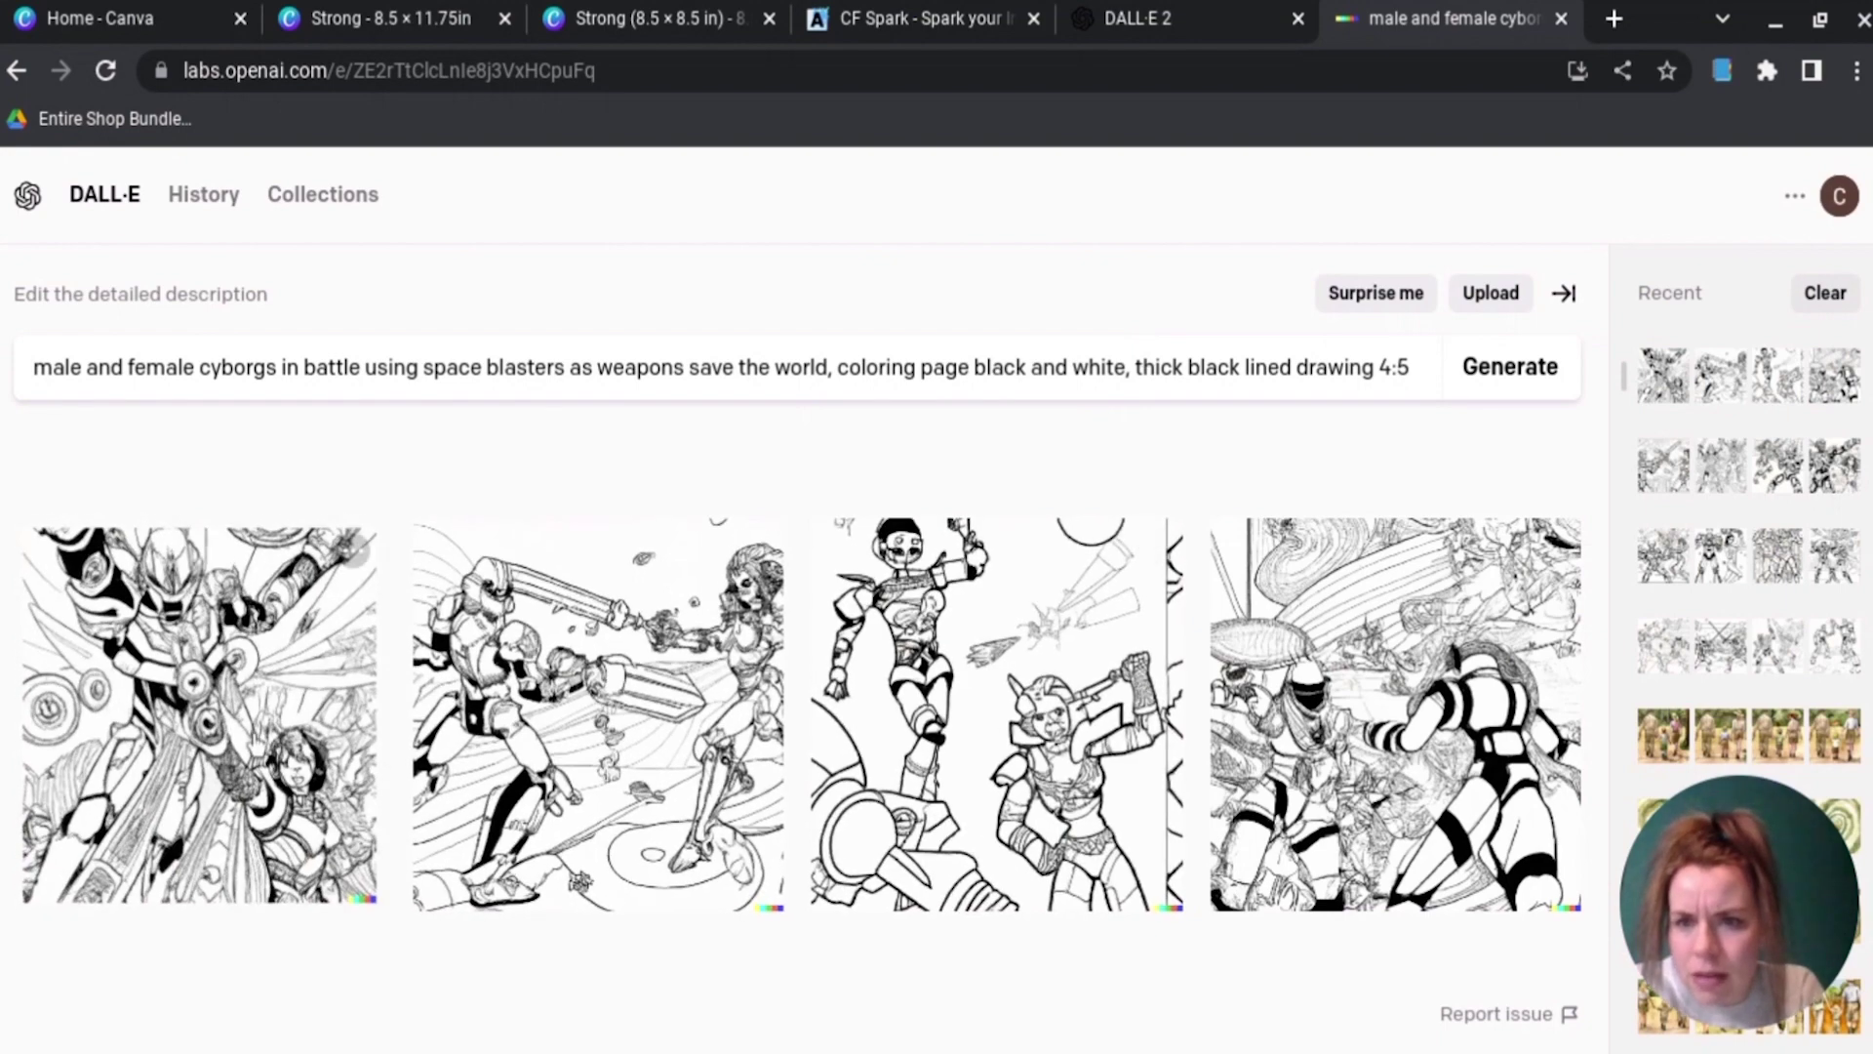
Step: Inspect the first generated image enlarged, and generate variations of the second image, the two cyborgs fighting with large blades
click(256, 744)
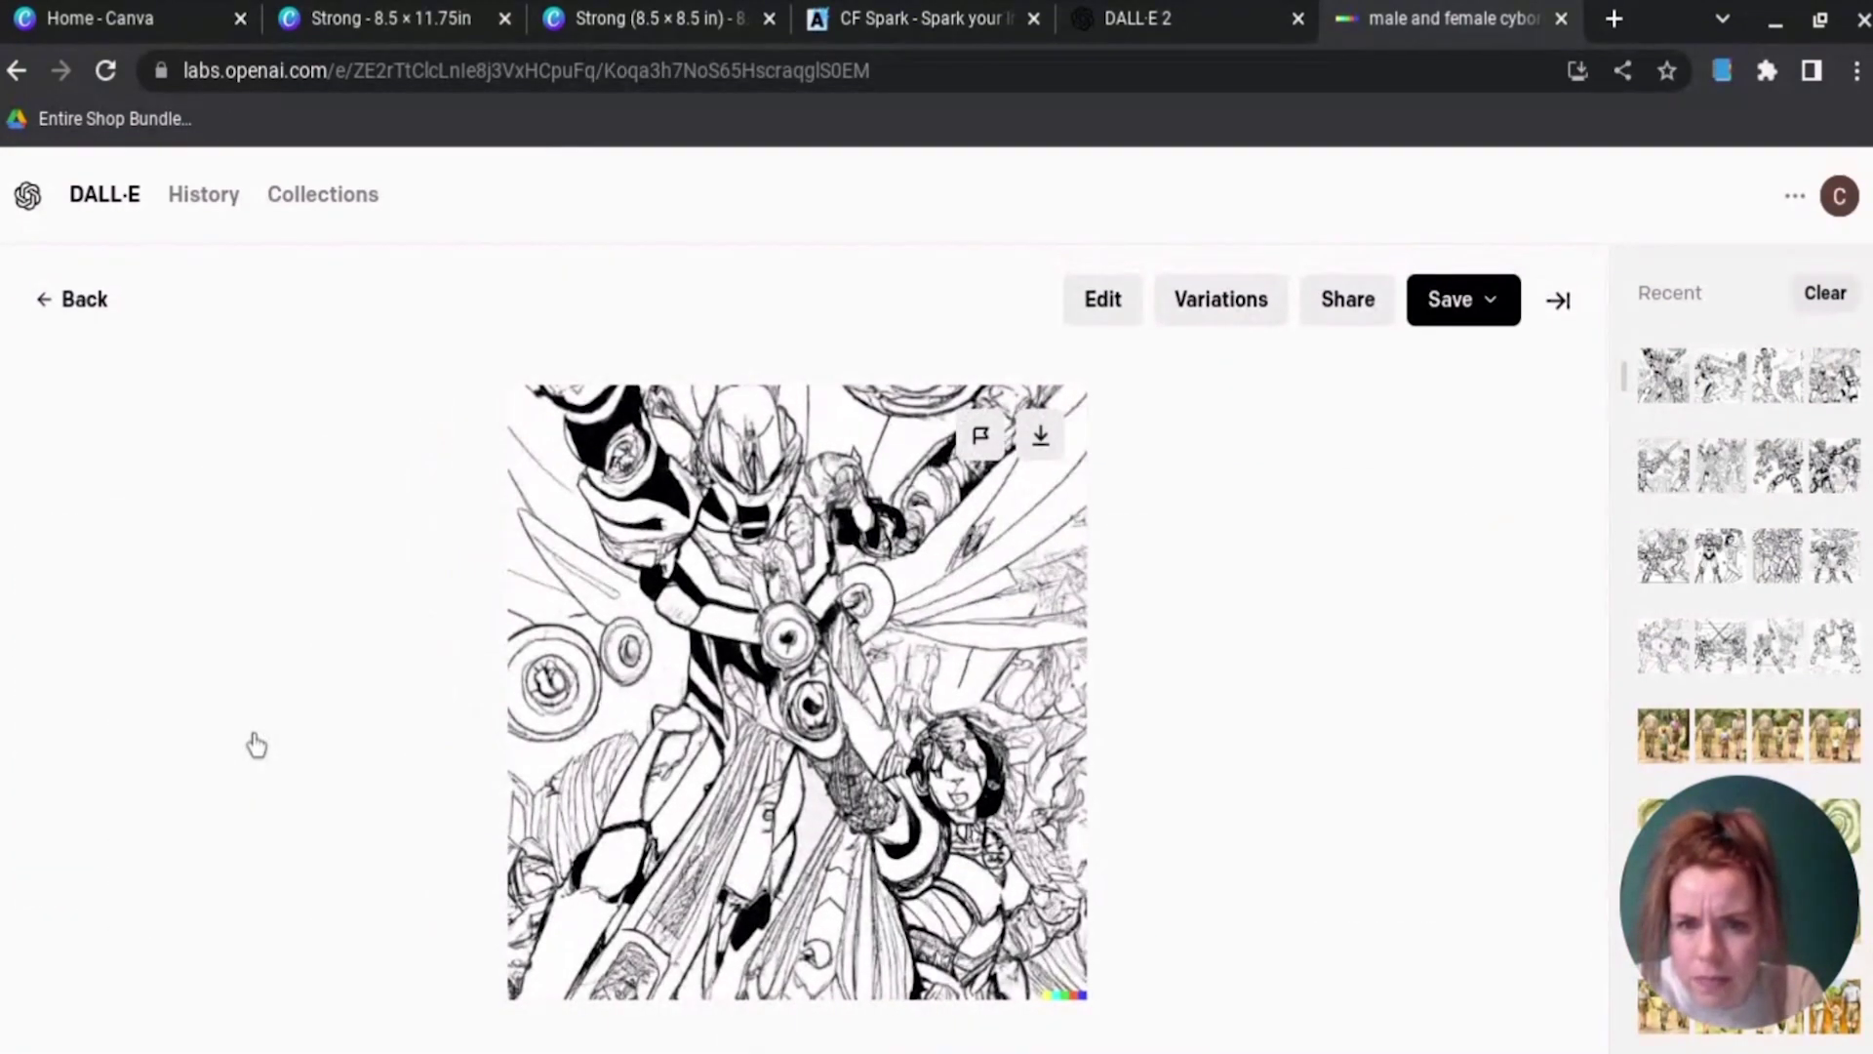
click(104, 306)
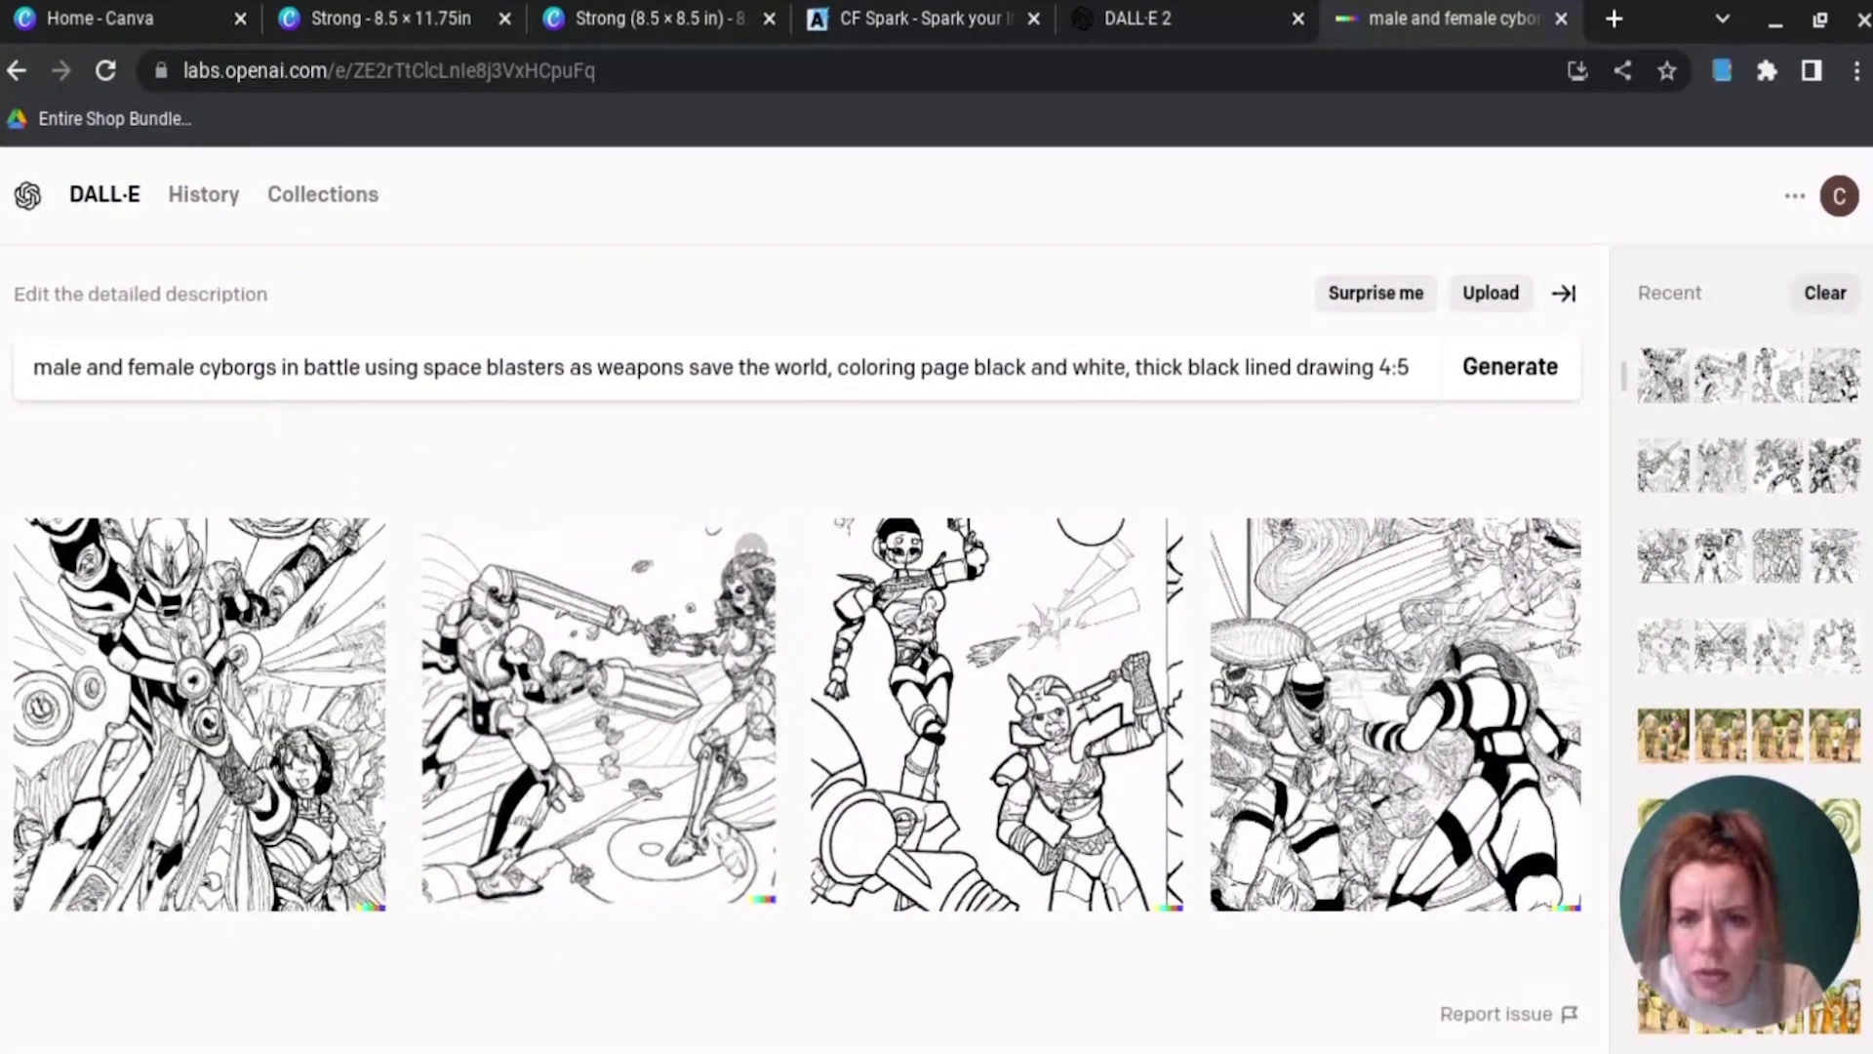
click(746, 605)
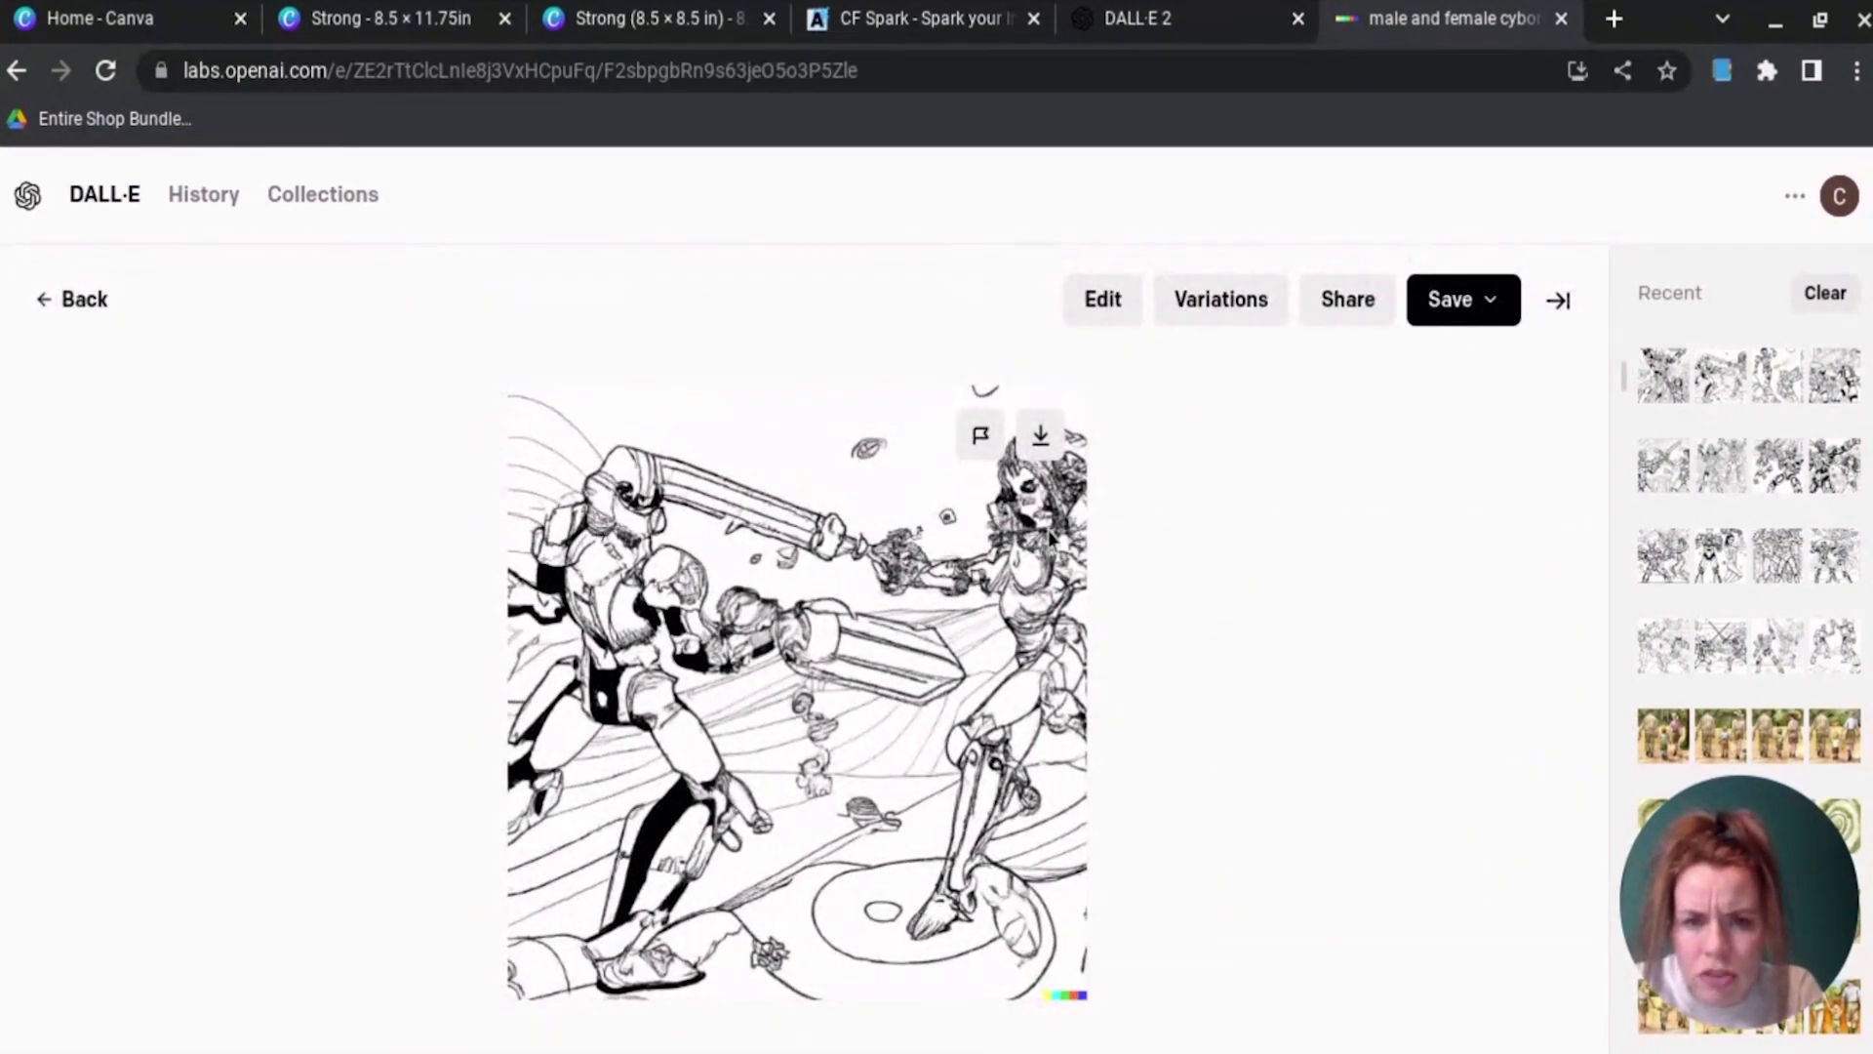
click(1489, 304)
click(1210, 299)
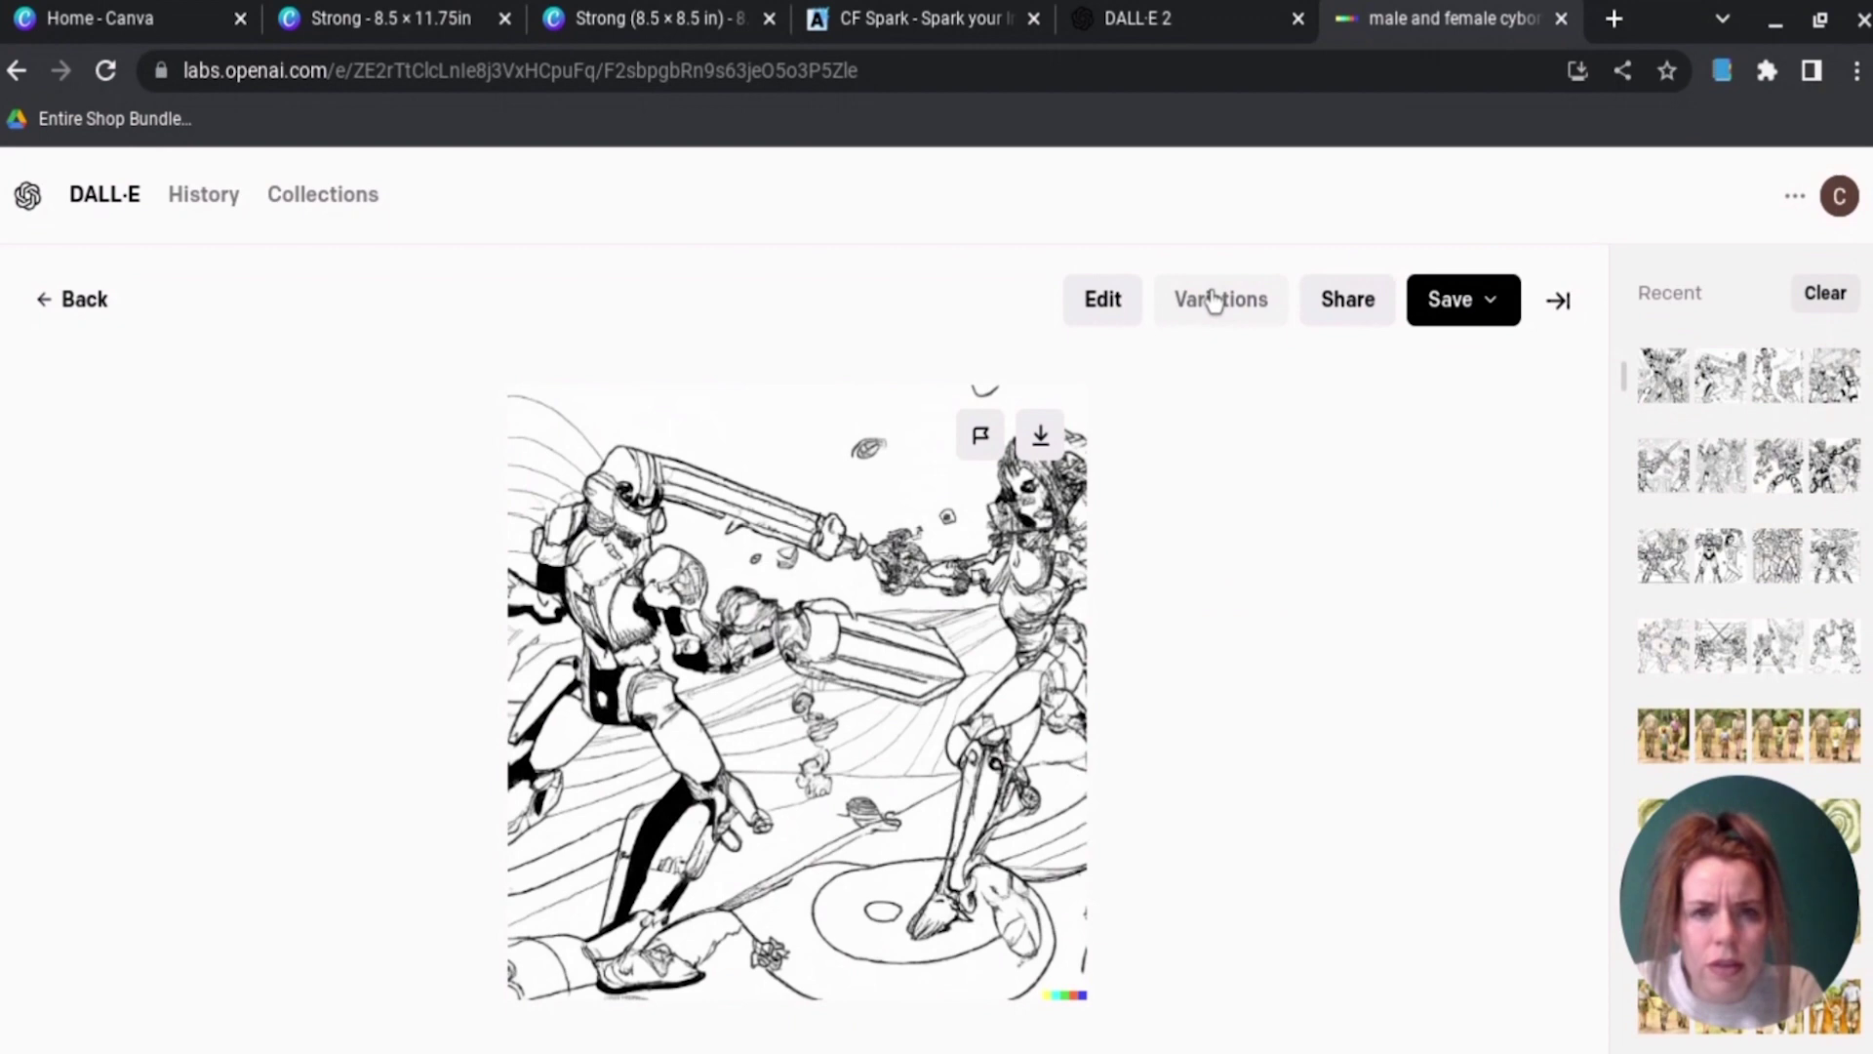
click(1225, 305)
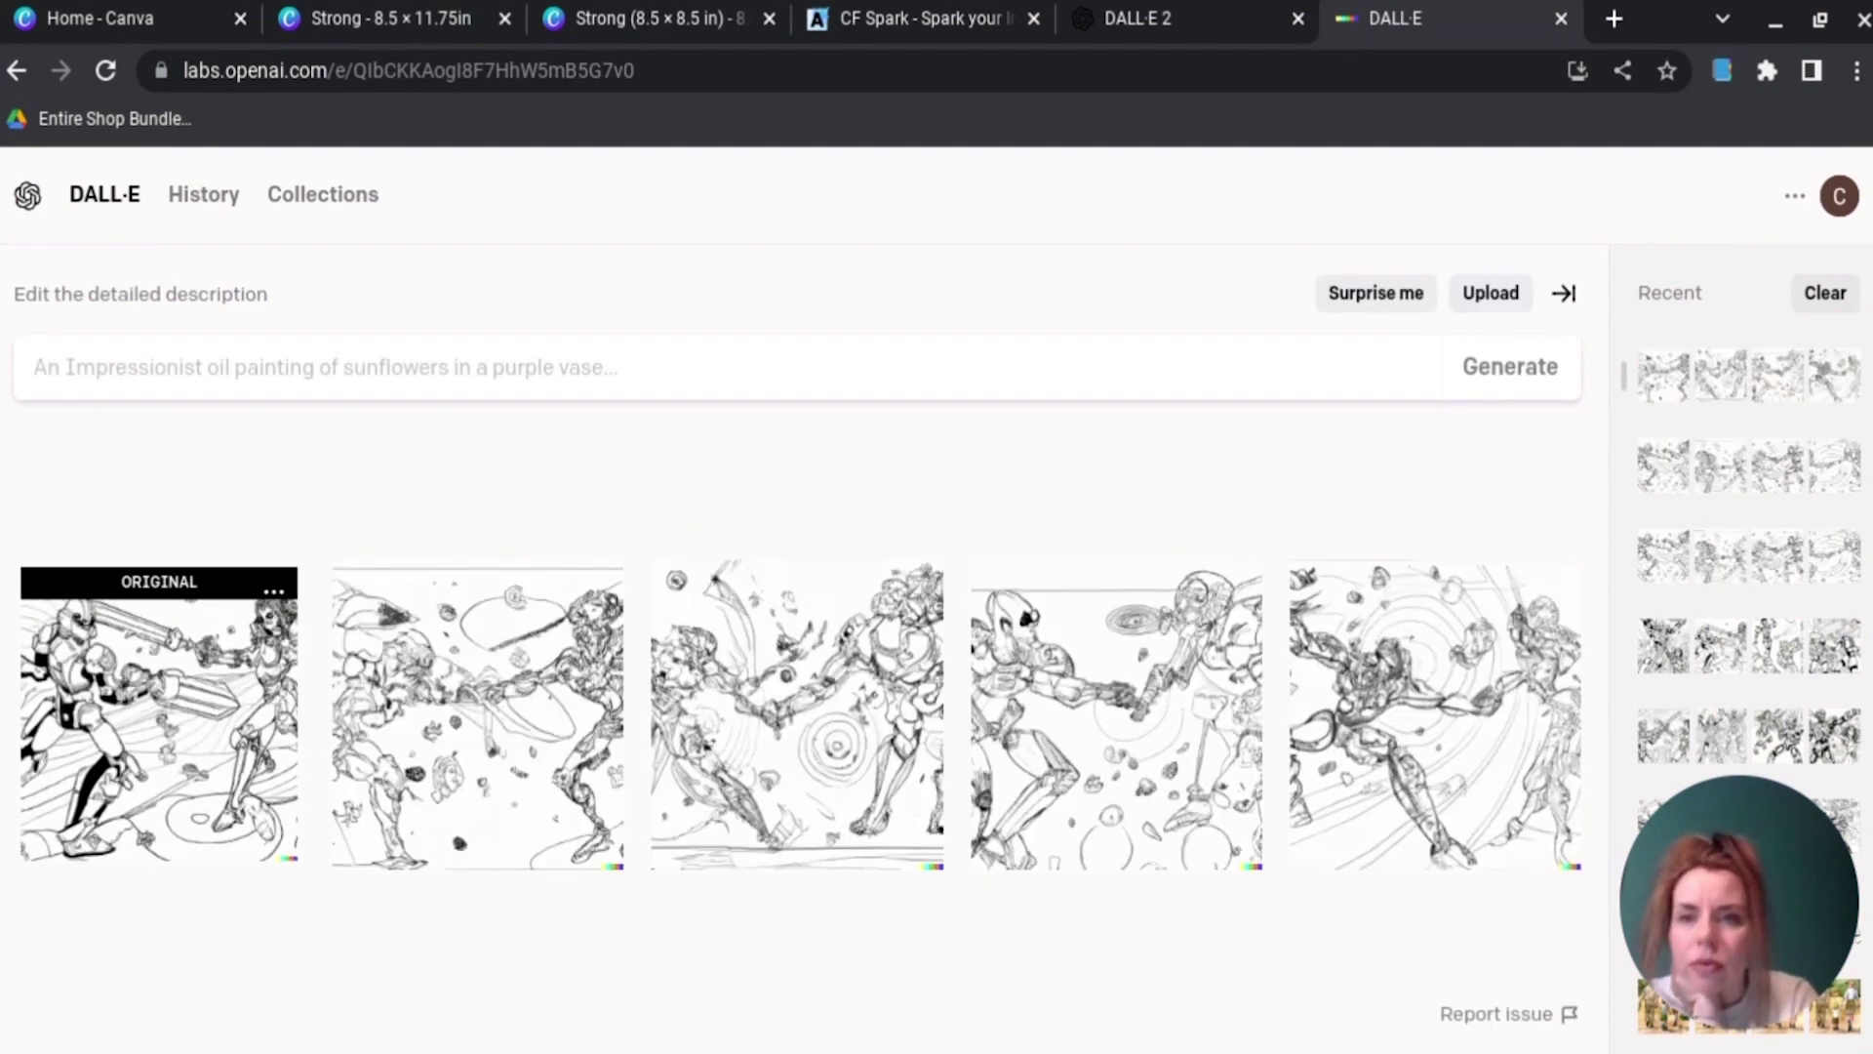
Step: View the fourth, third and first variations enlarged to inspect their line art, returning to the results each time
click(1439, 762)
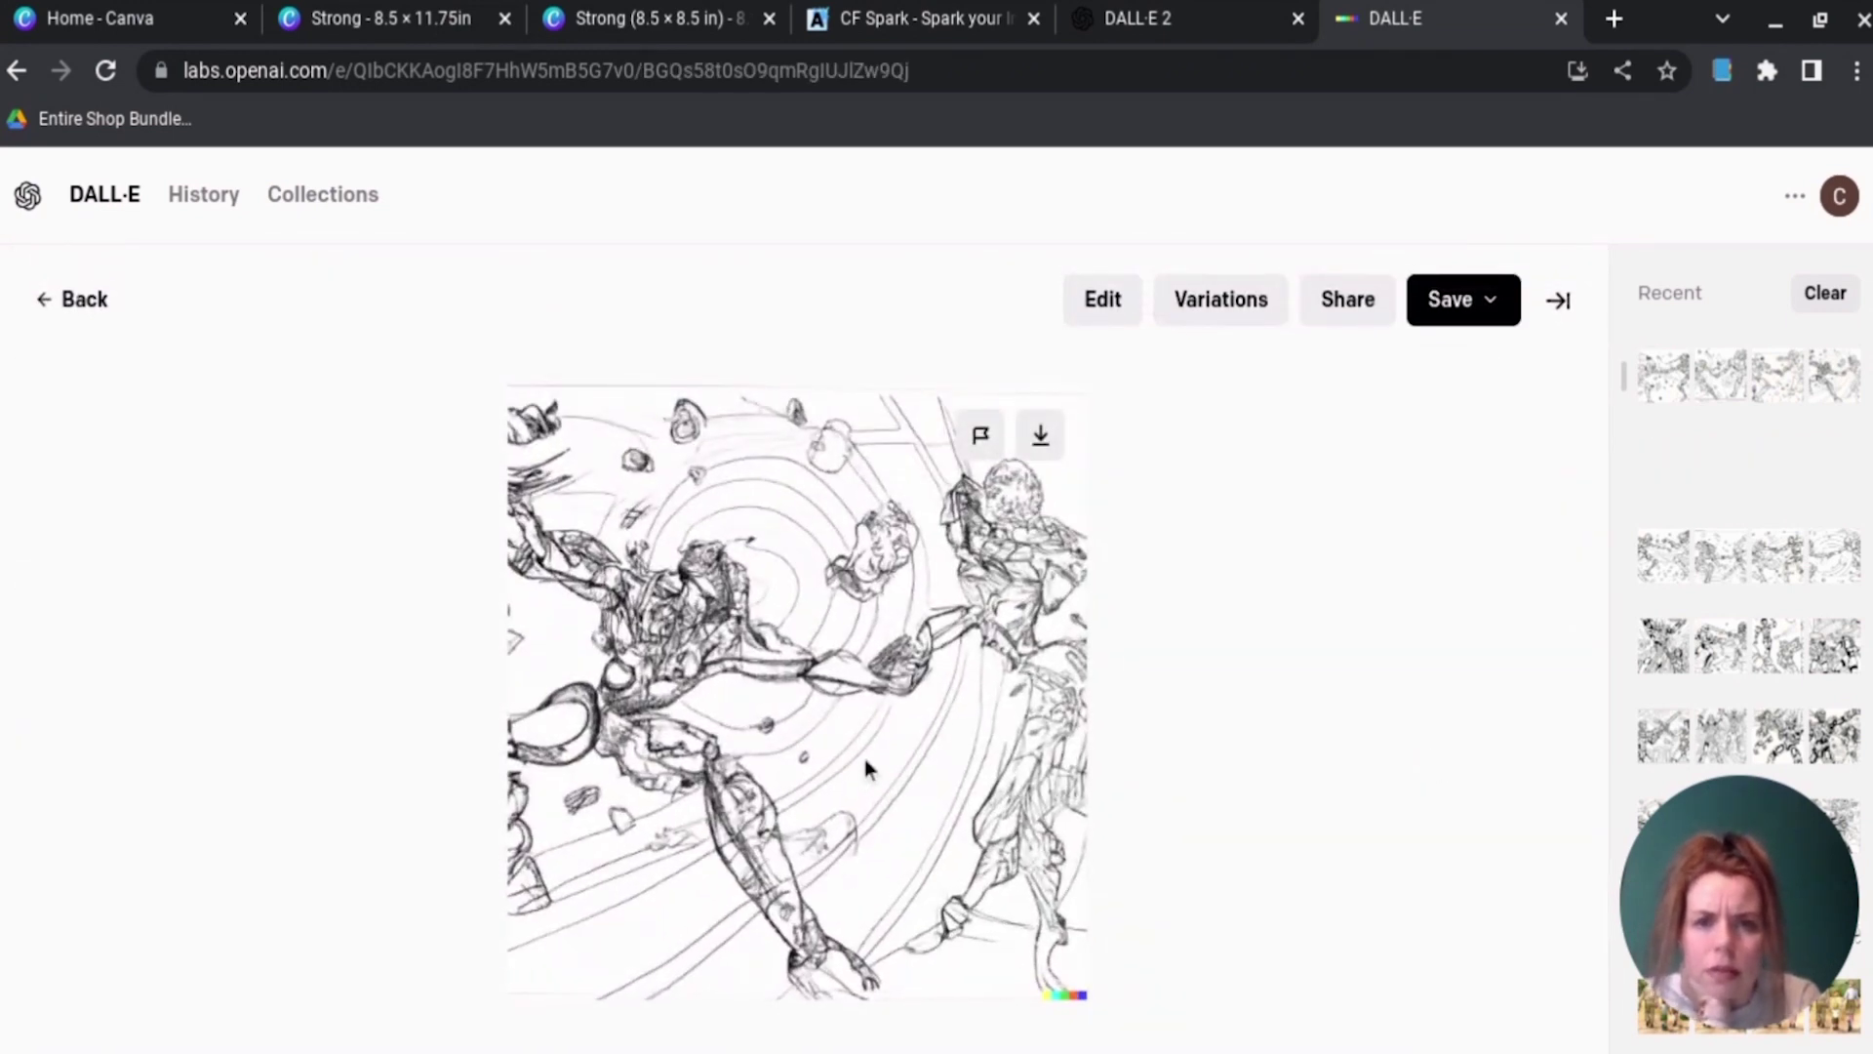
click(82, 311)
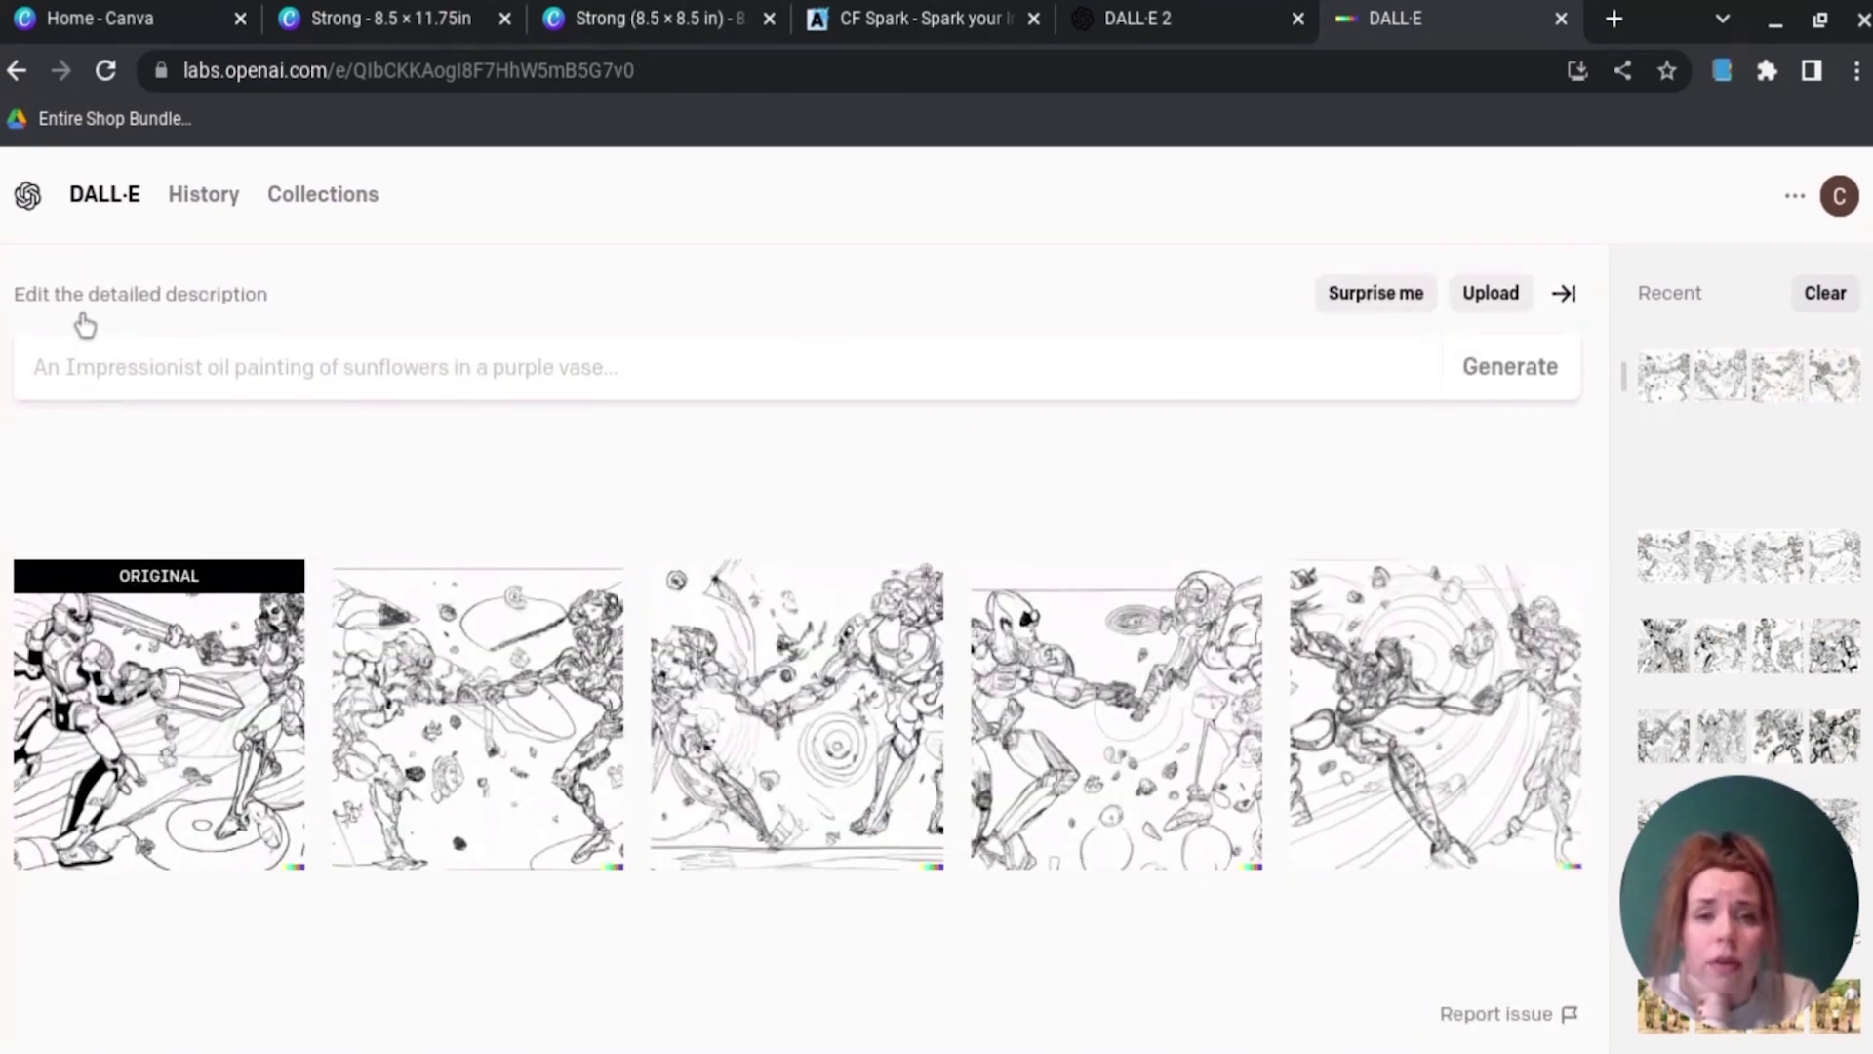
click(1171, 732)
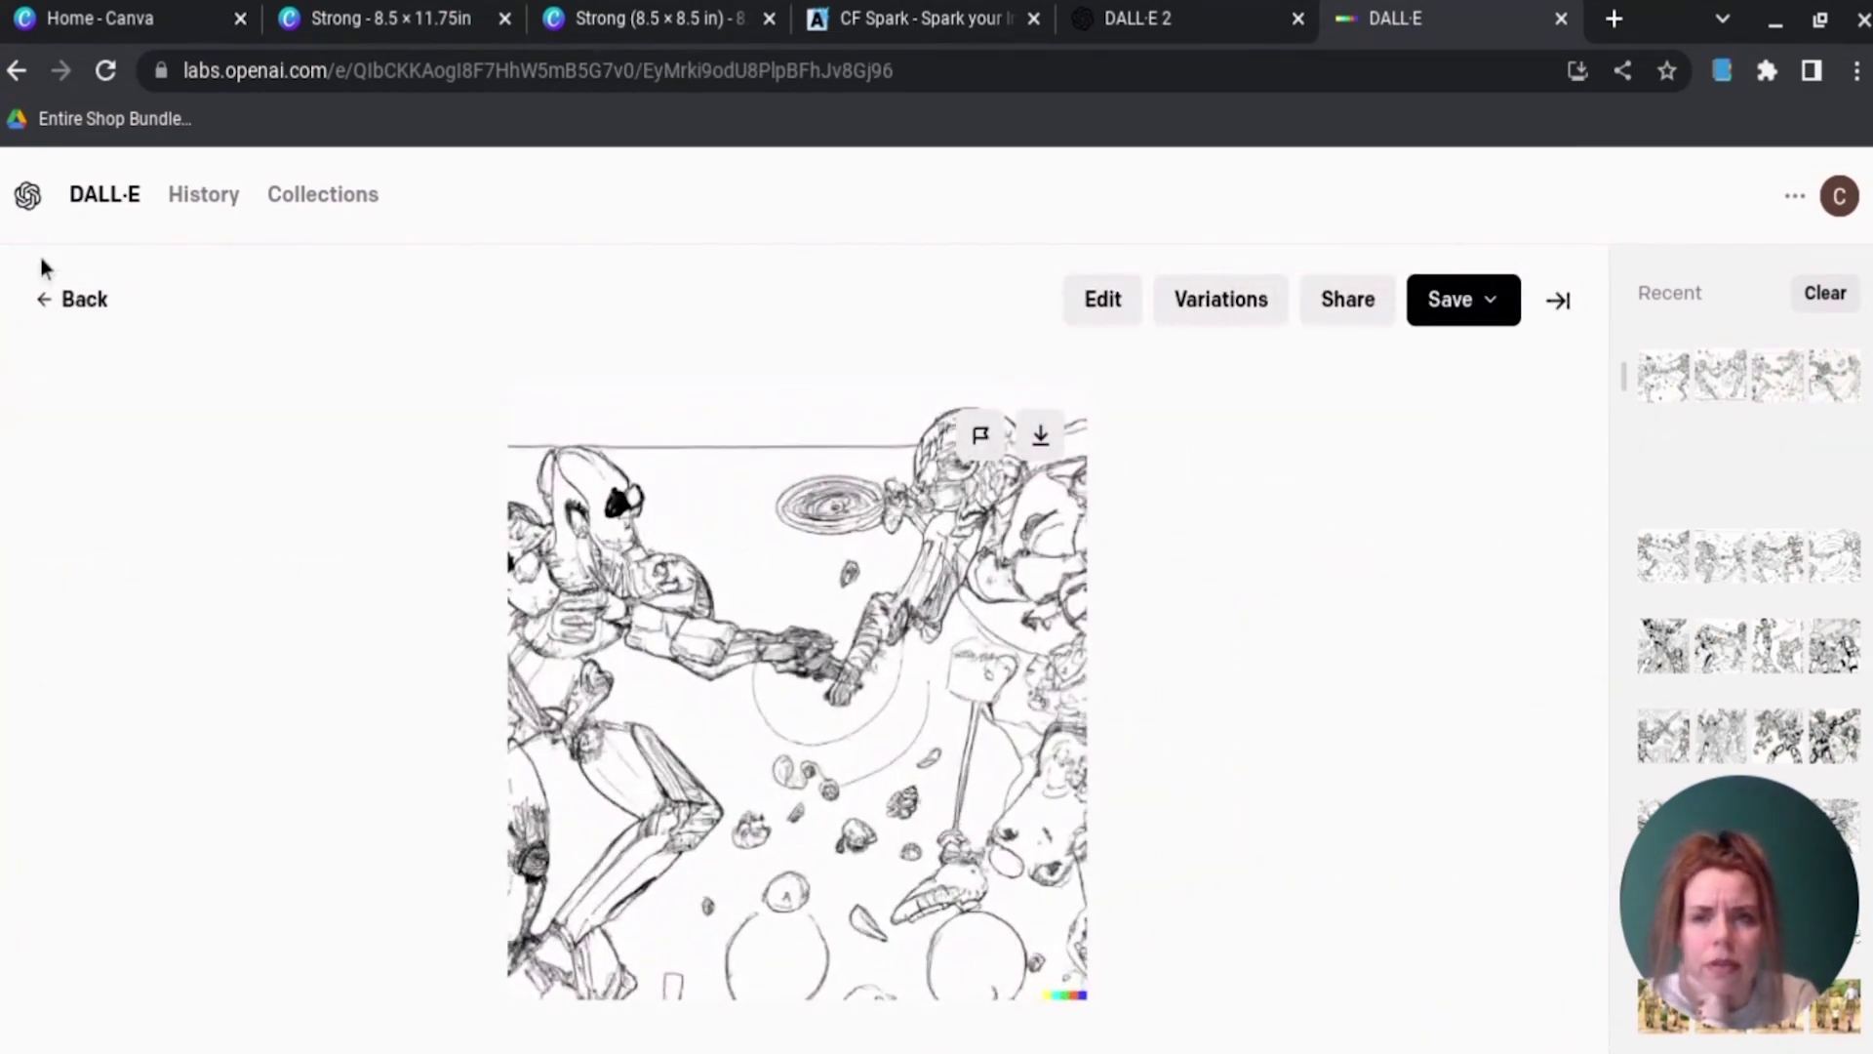
click(93, 300)
click(435, 572)
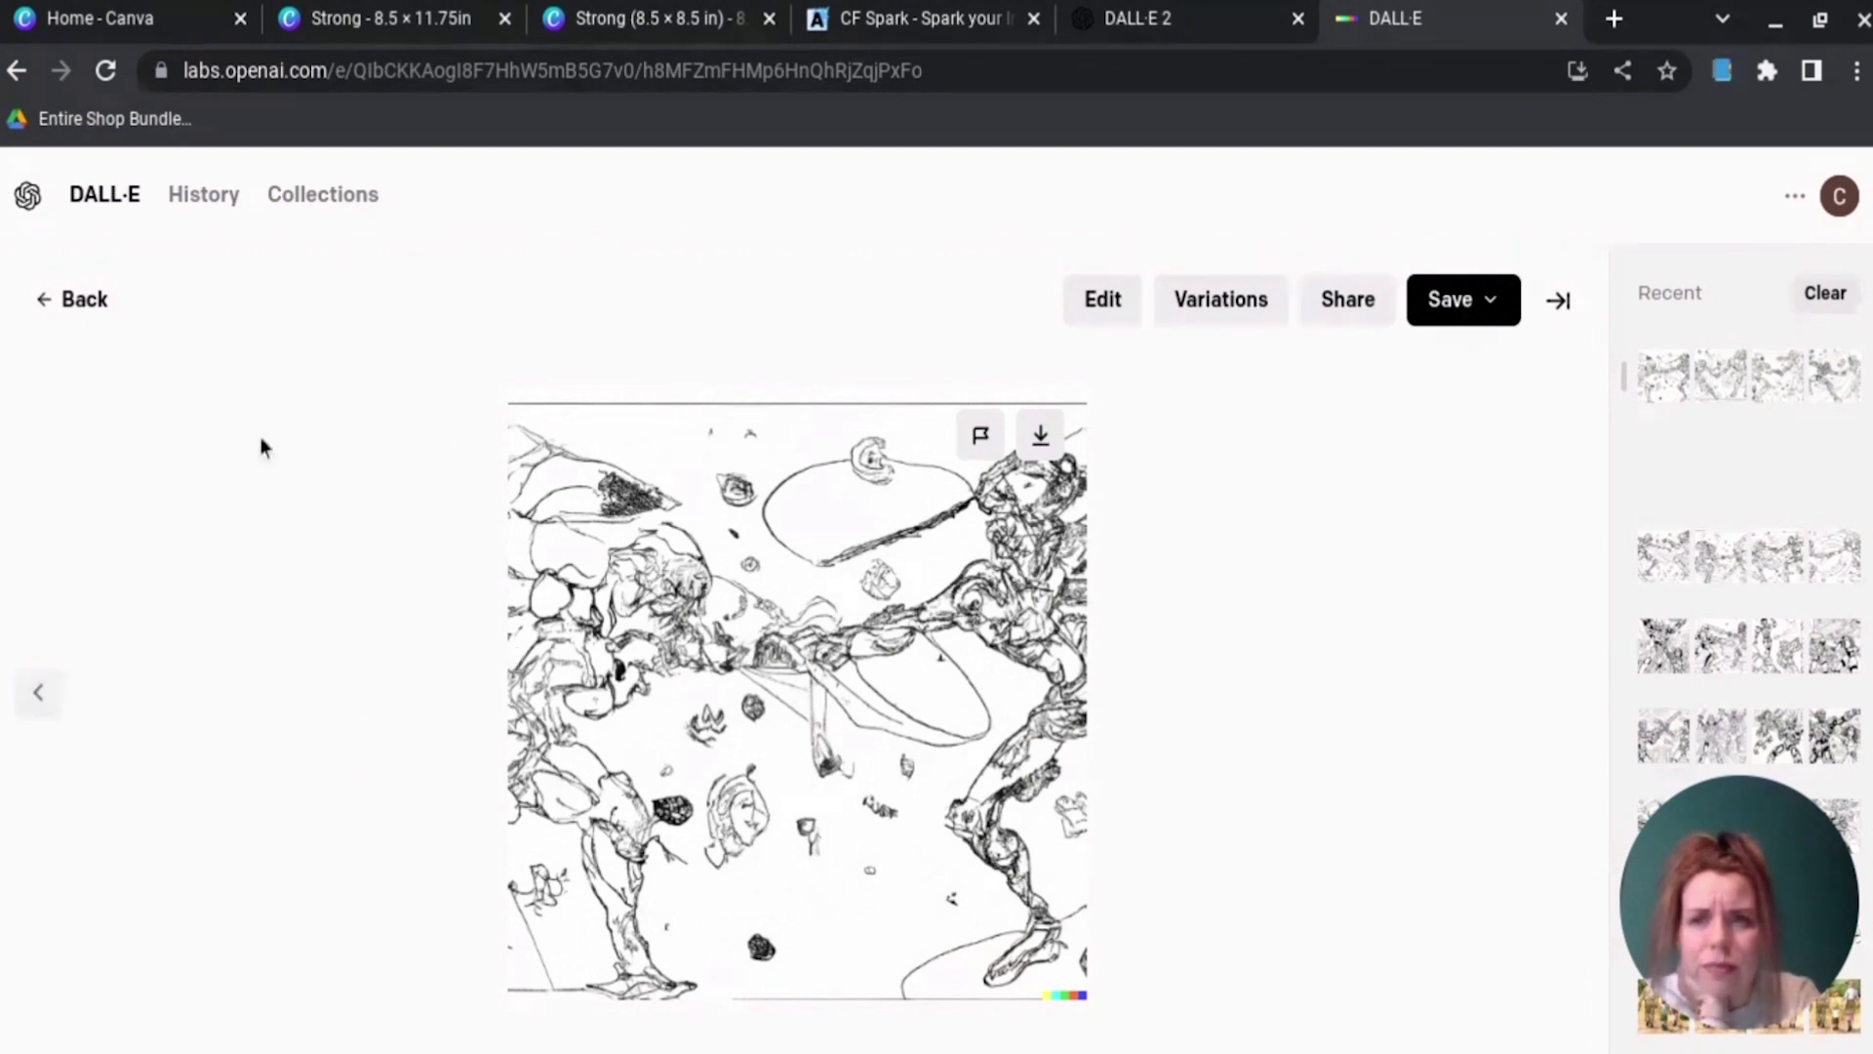
click(95, 308)
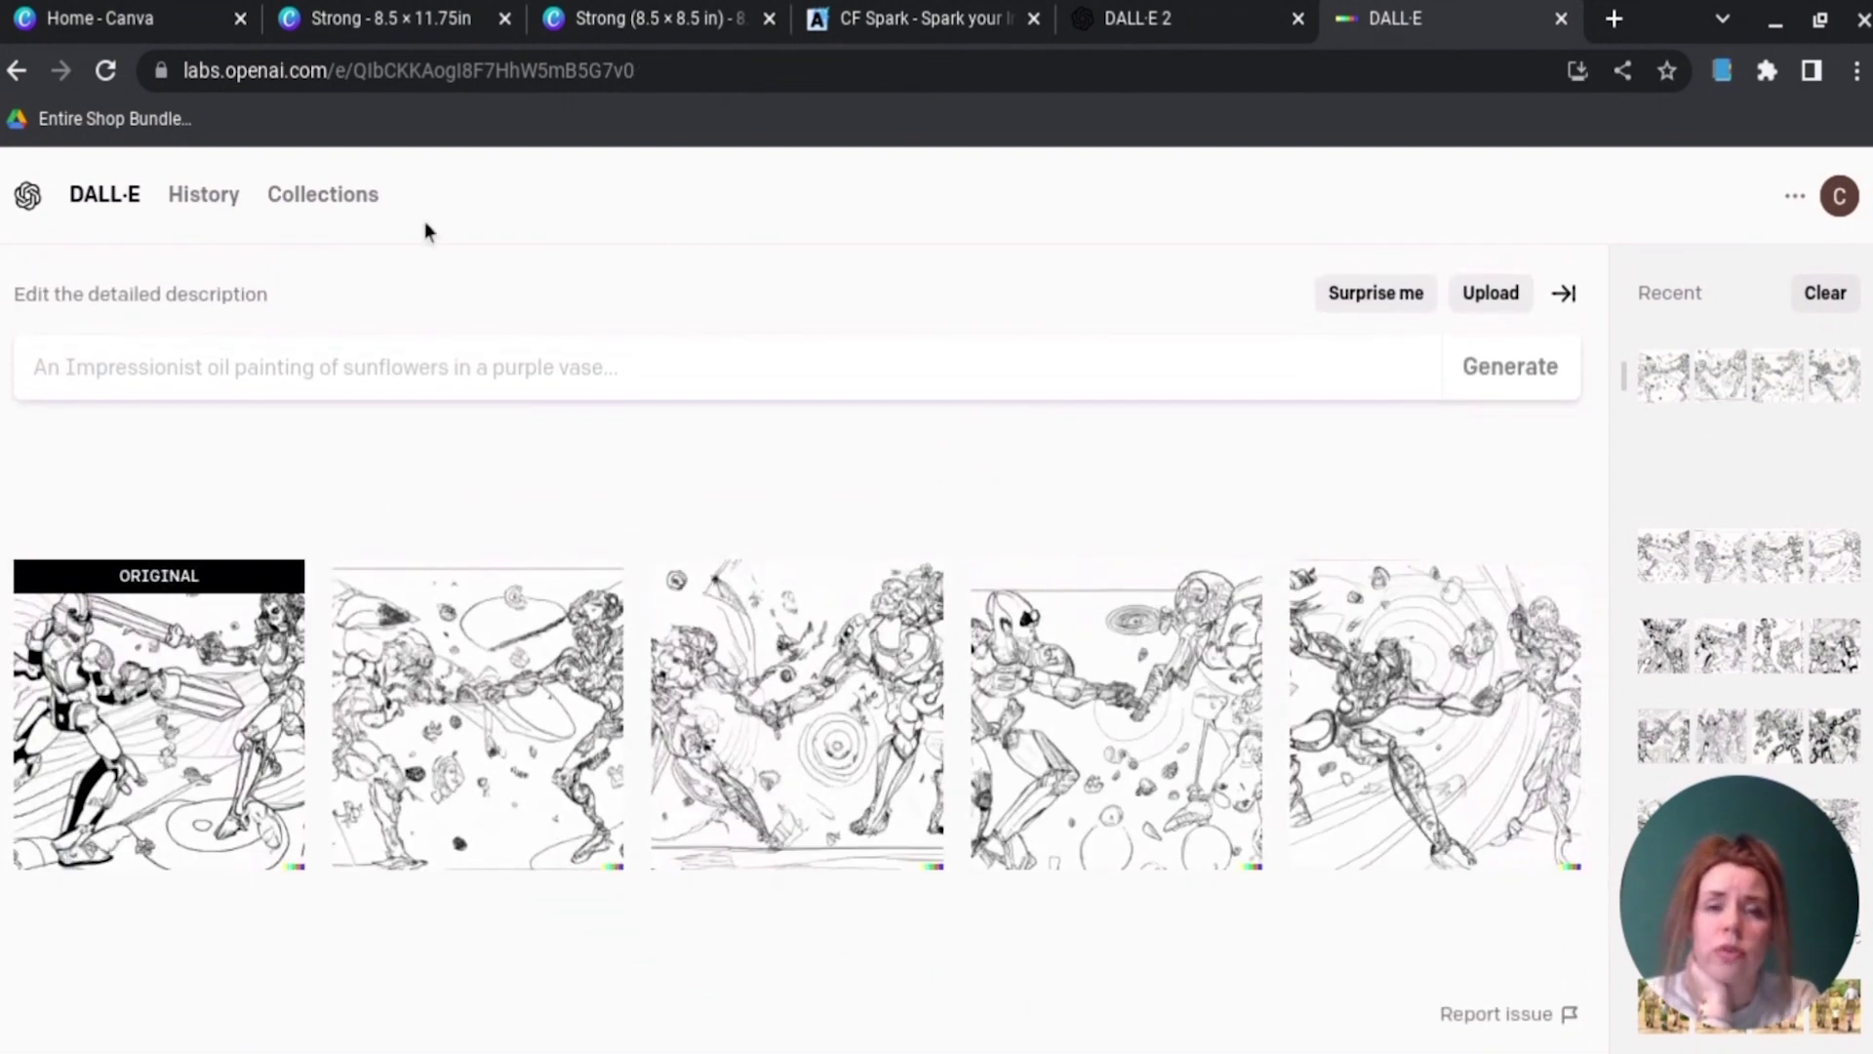
Step: Go to the Book Bolt website at bookbolt.io and log in to the members area
click(1020, 78)
text(bookbolt.io)
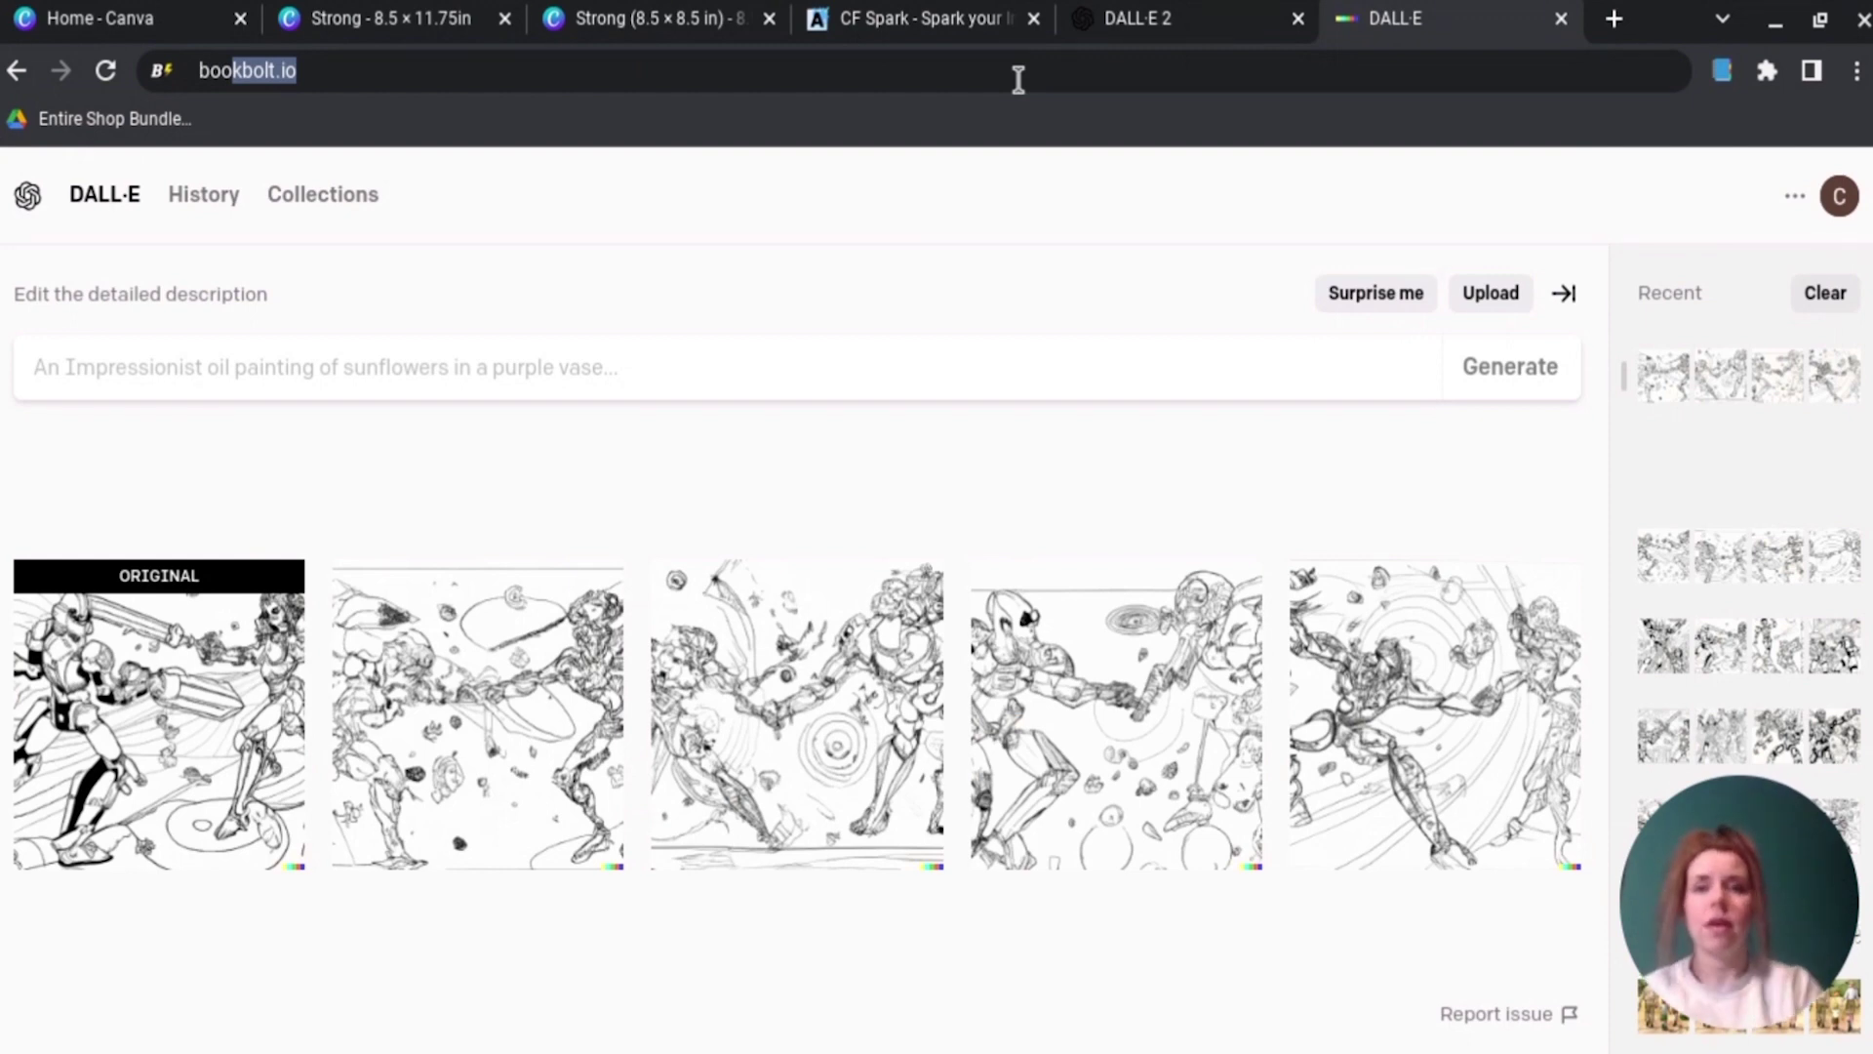
key(Return)
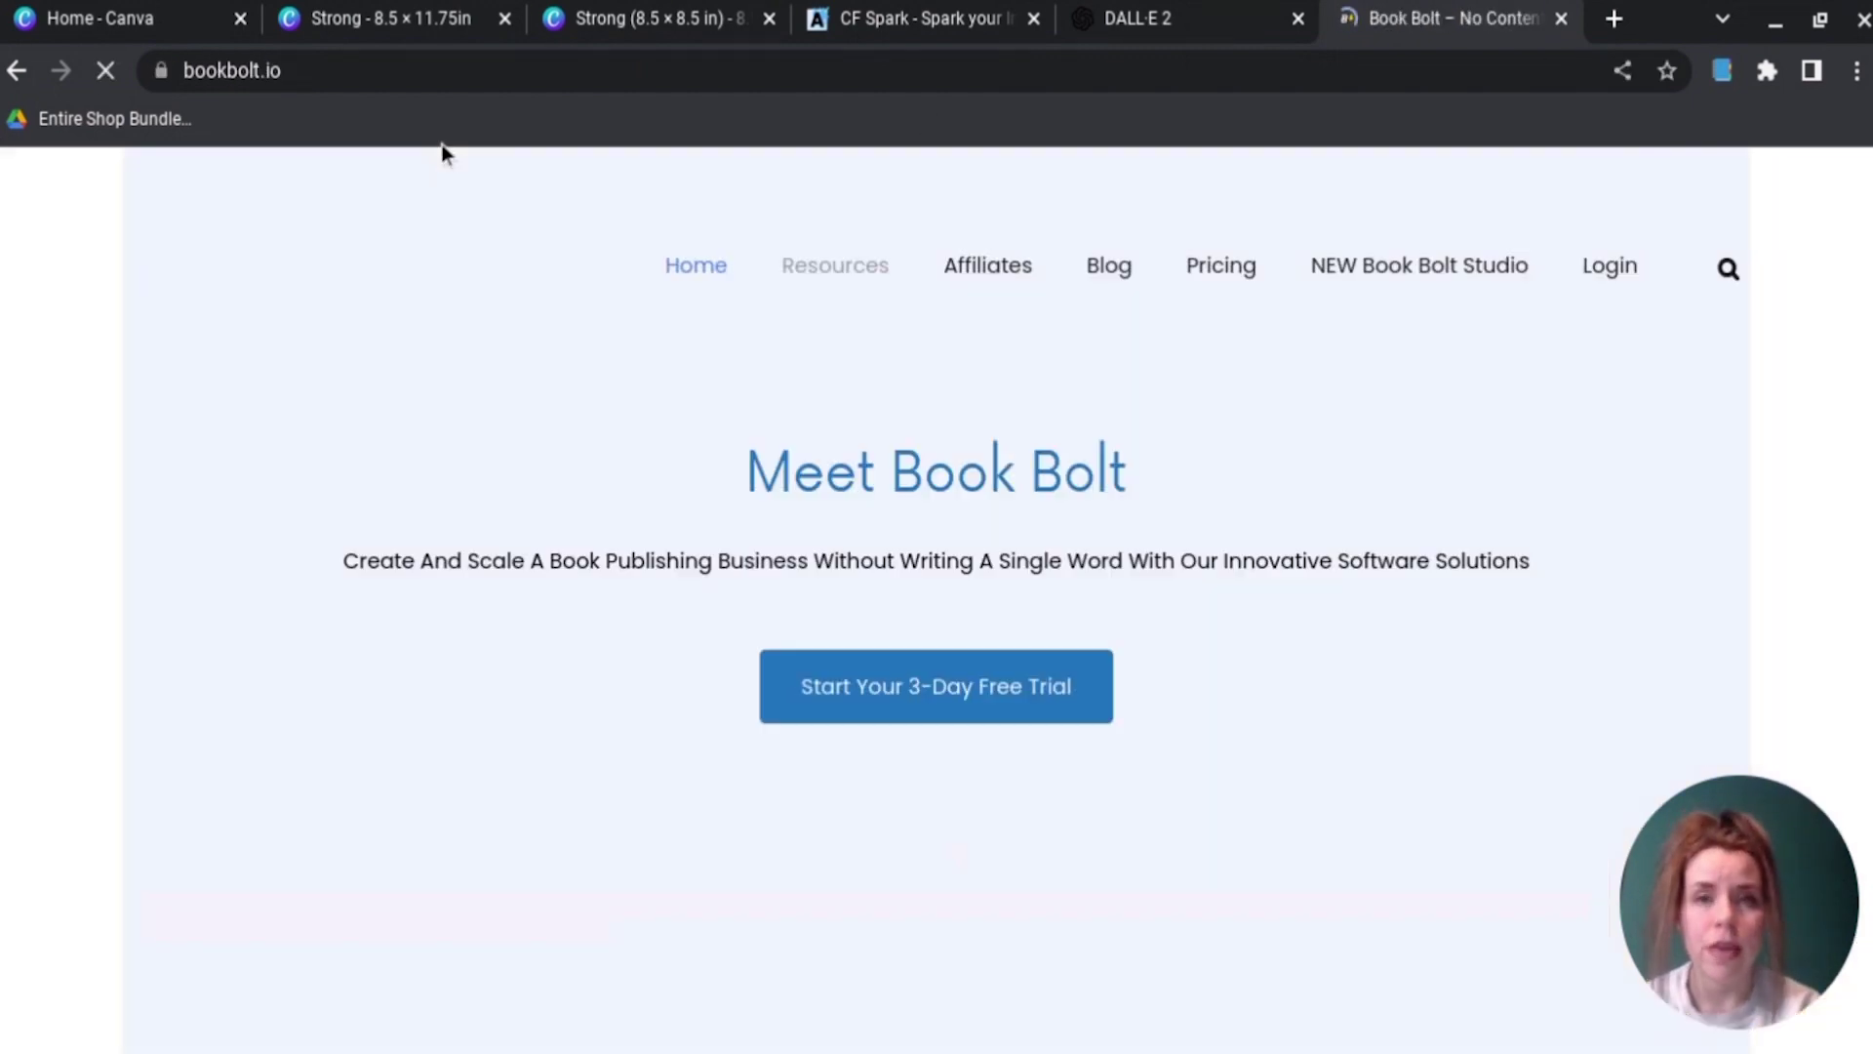
mouse_move(1581, 274)
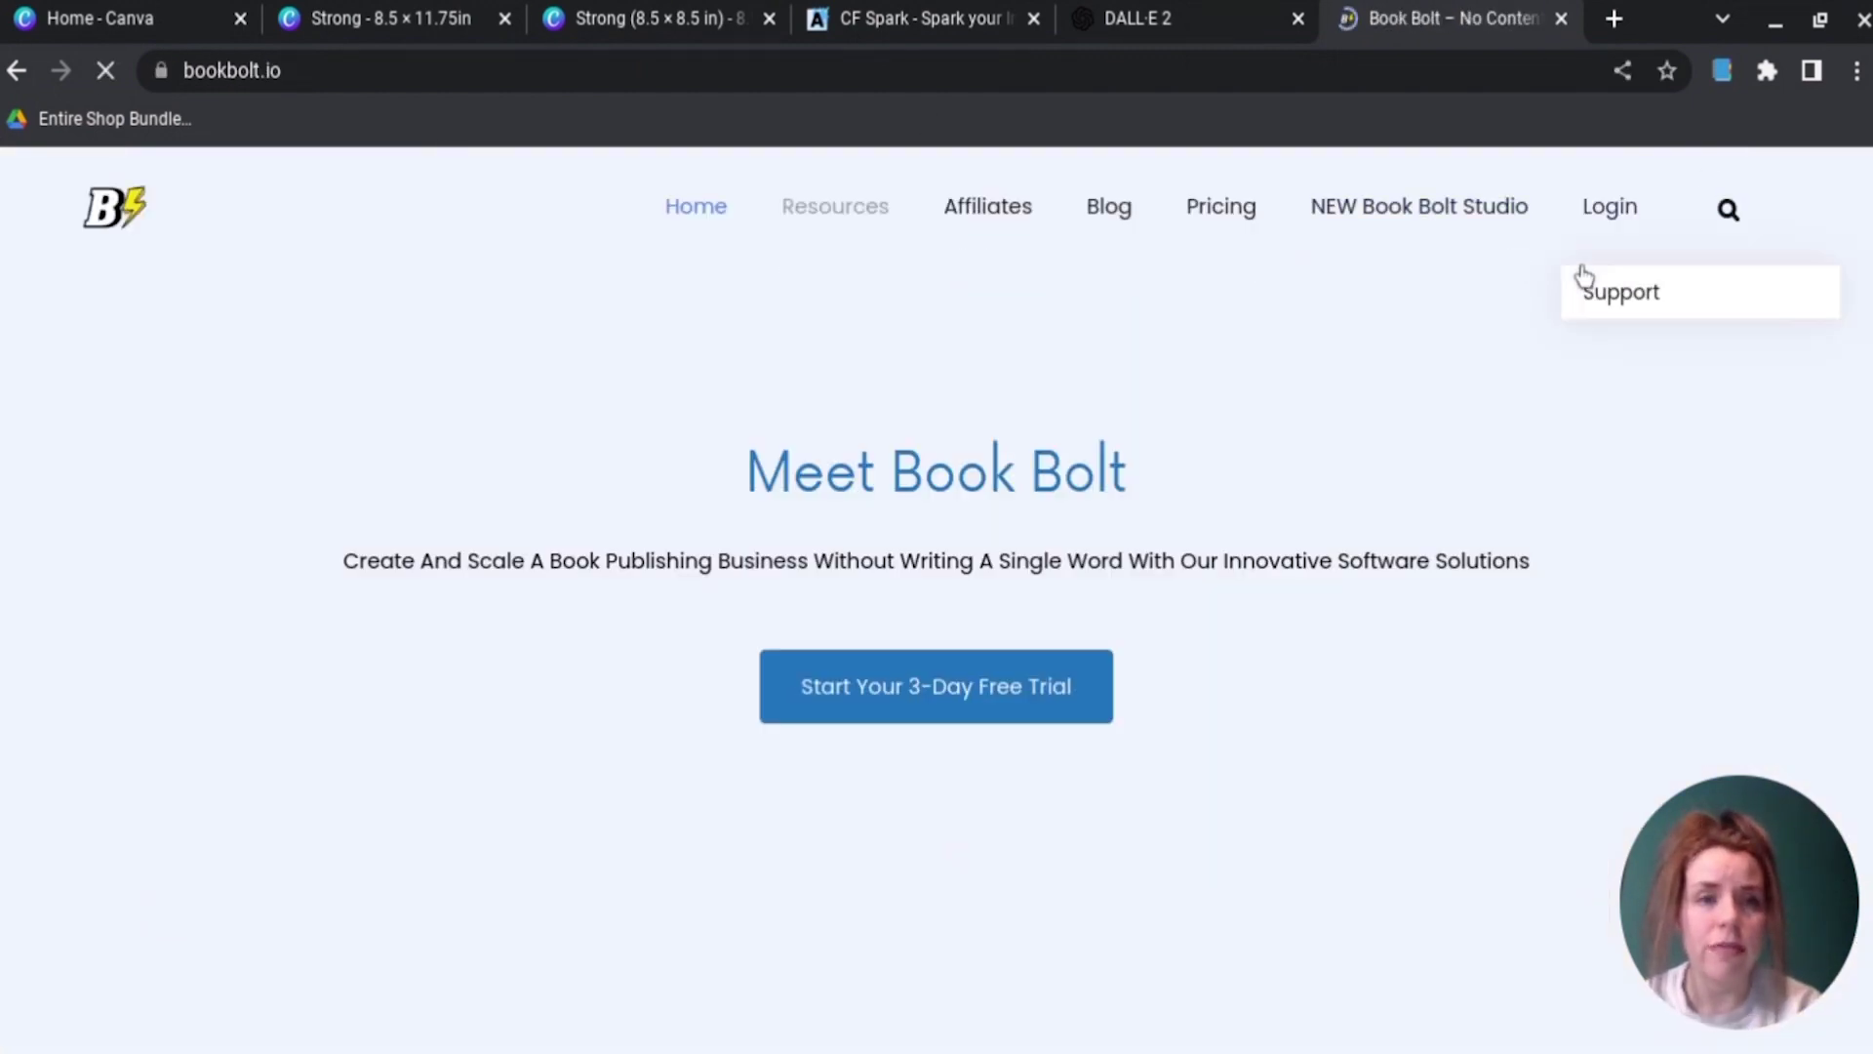
click(1601, 215)
click(322, 983)
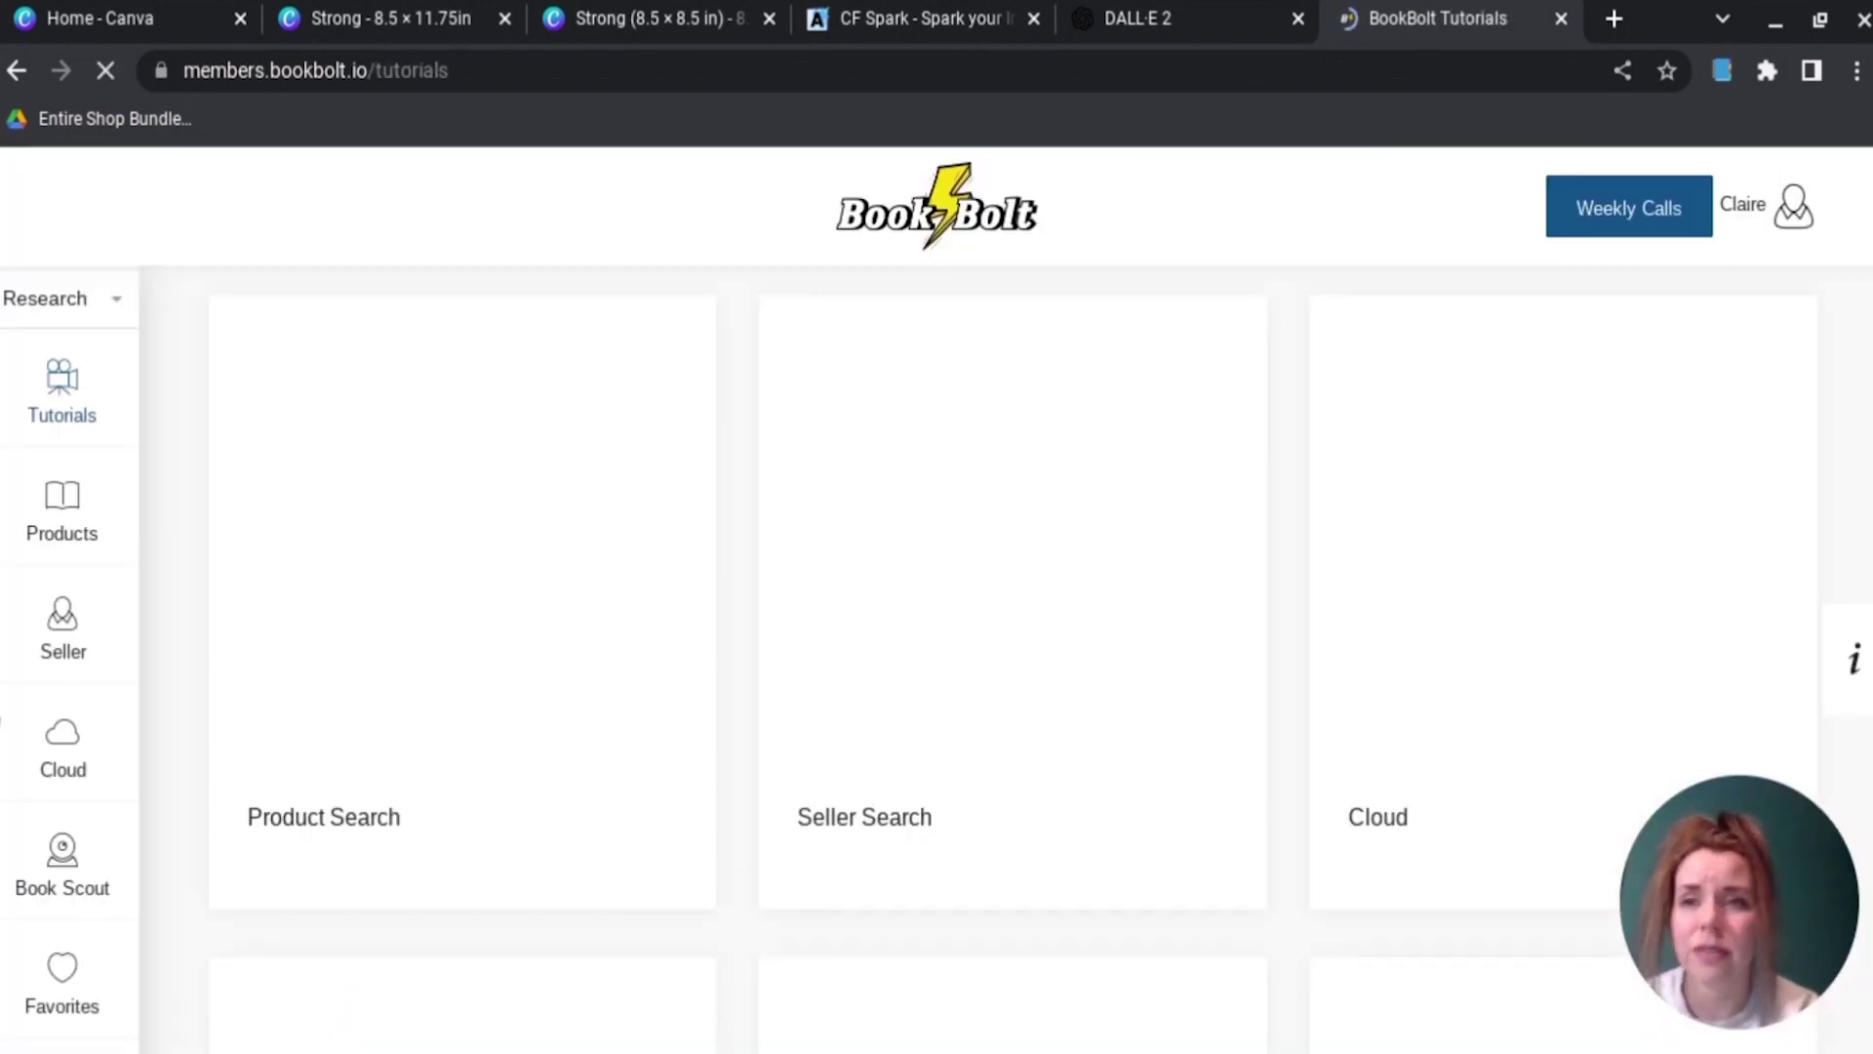
Step: Open BookBolt Studio from the Create tools and bring up its image library
click(116, 310)
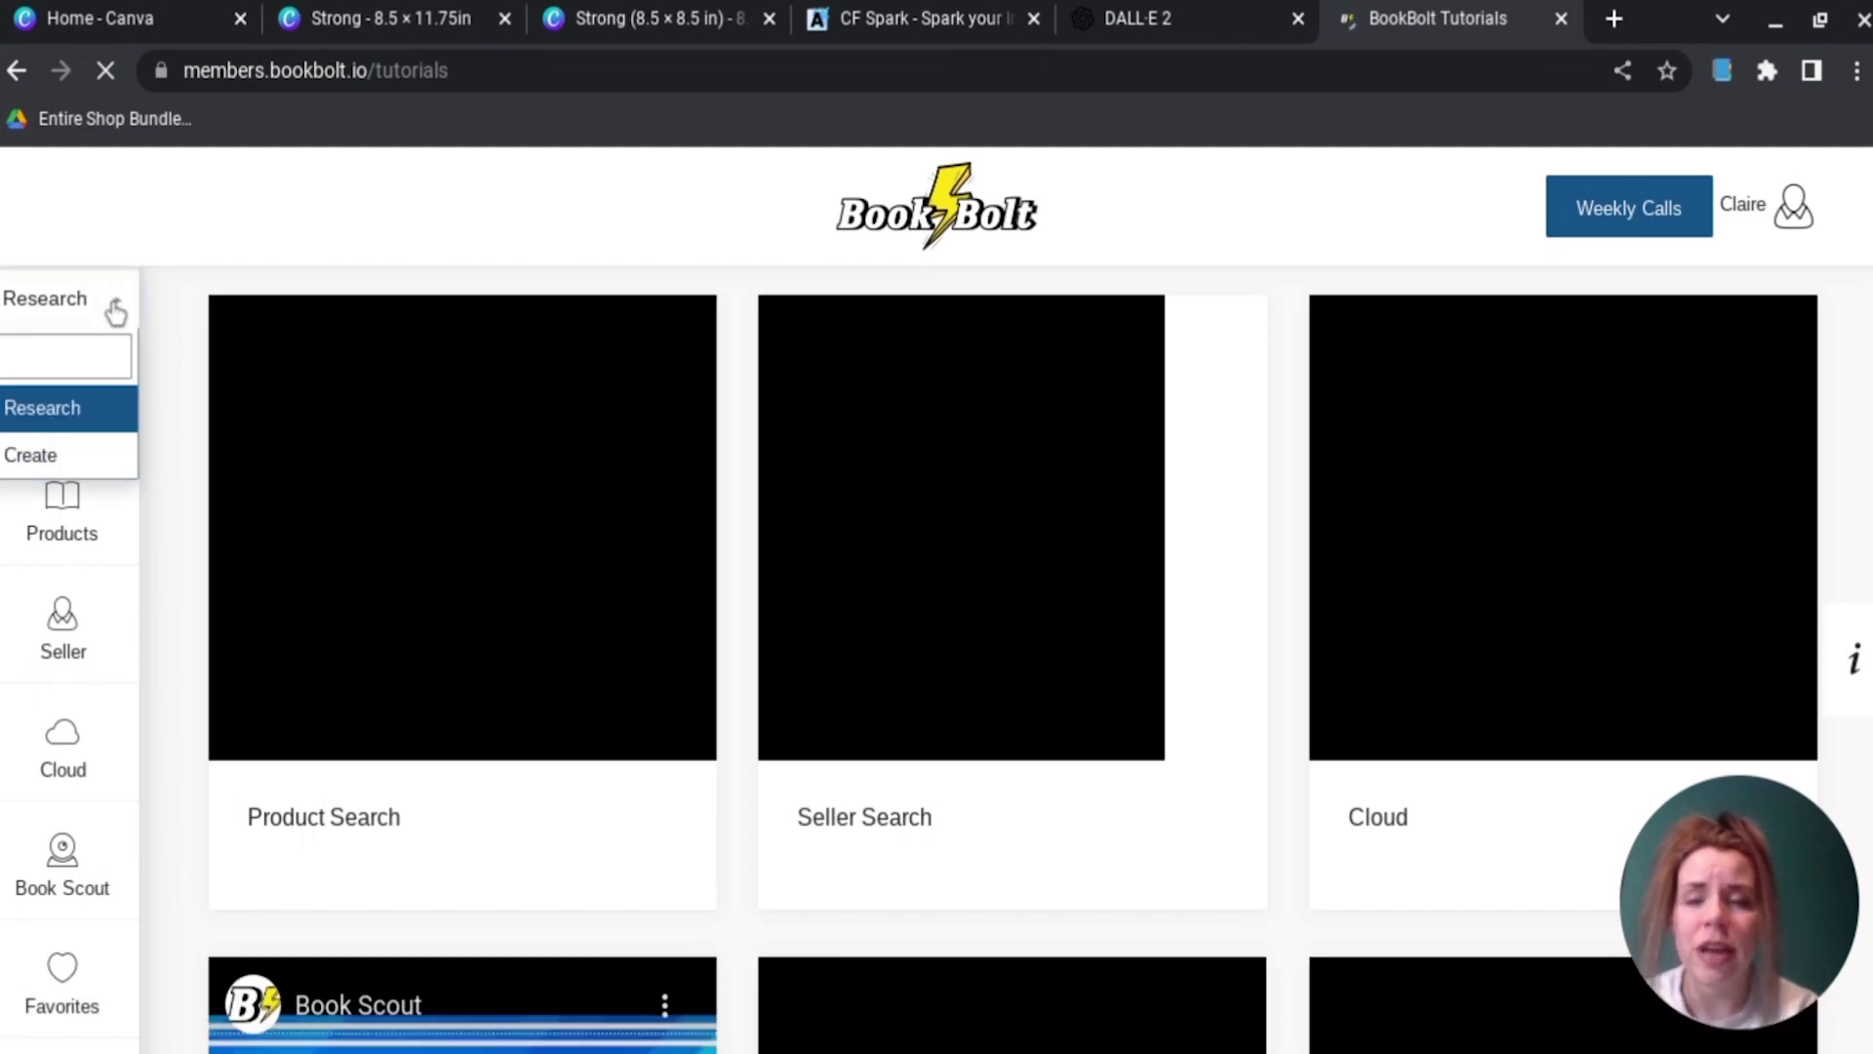
click(39, 463)
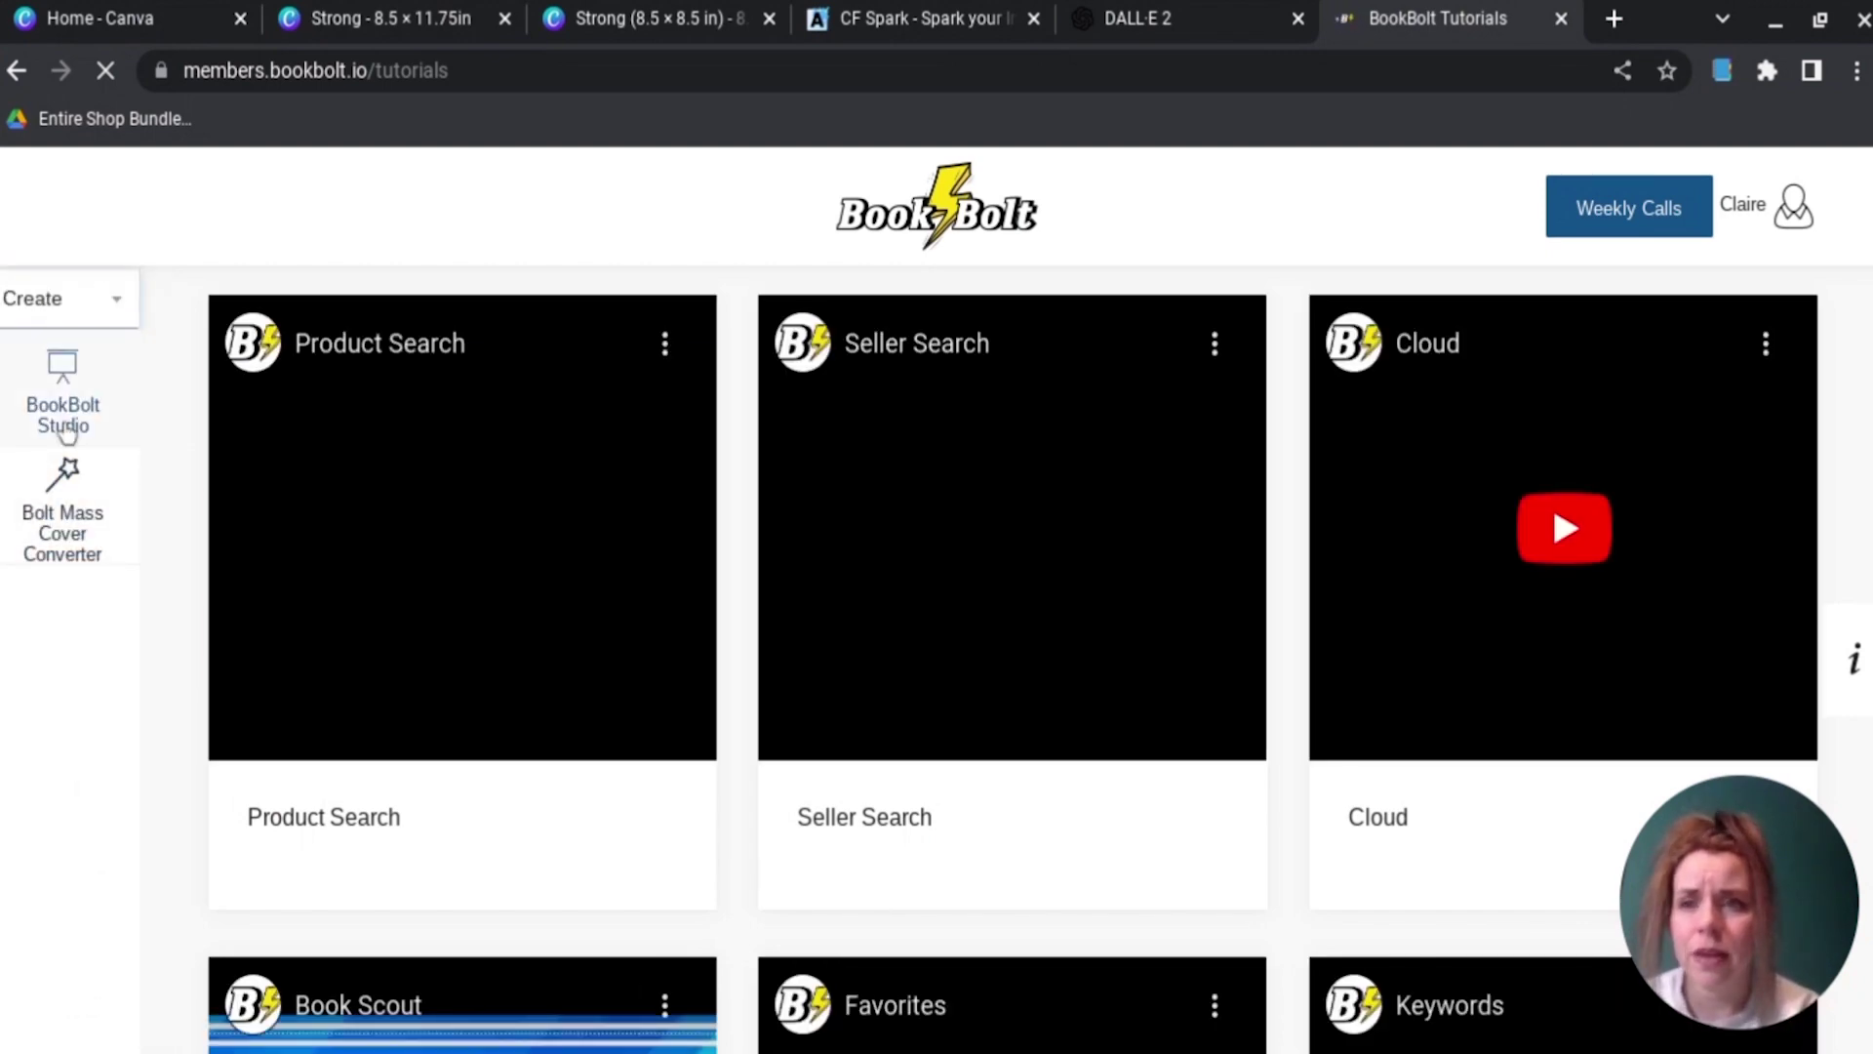
click(64, 425)
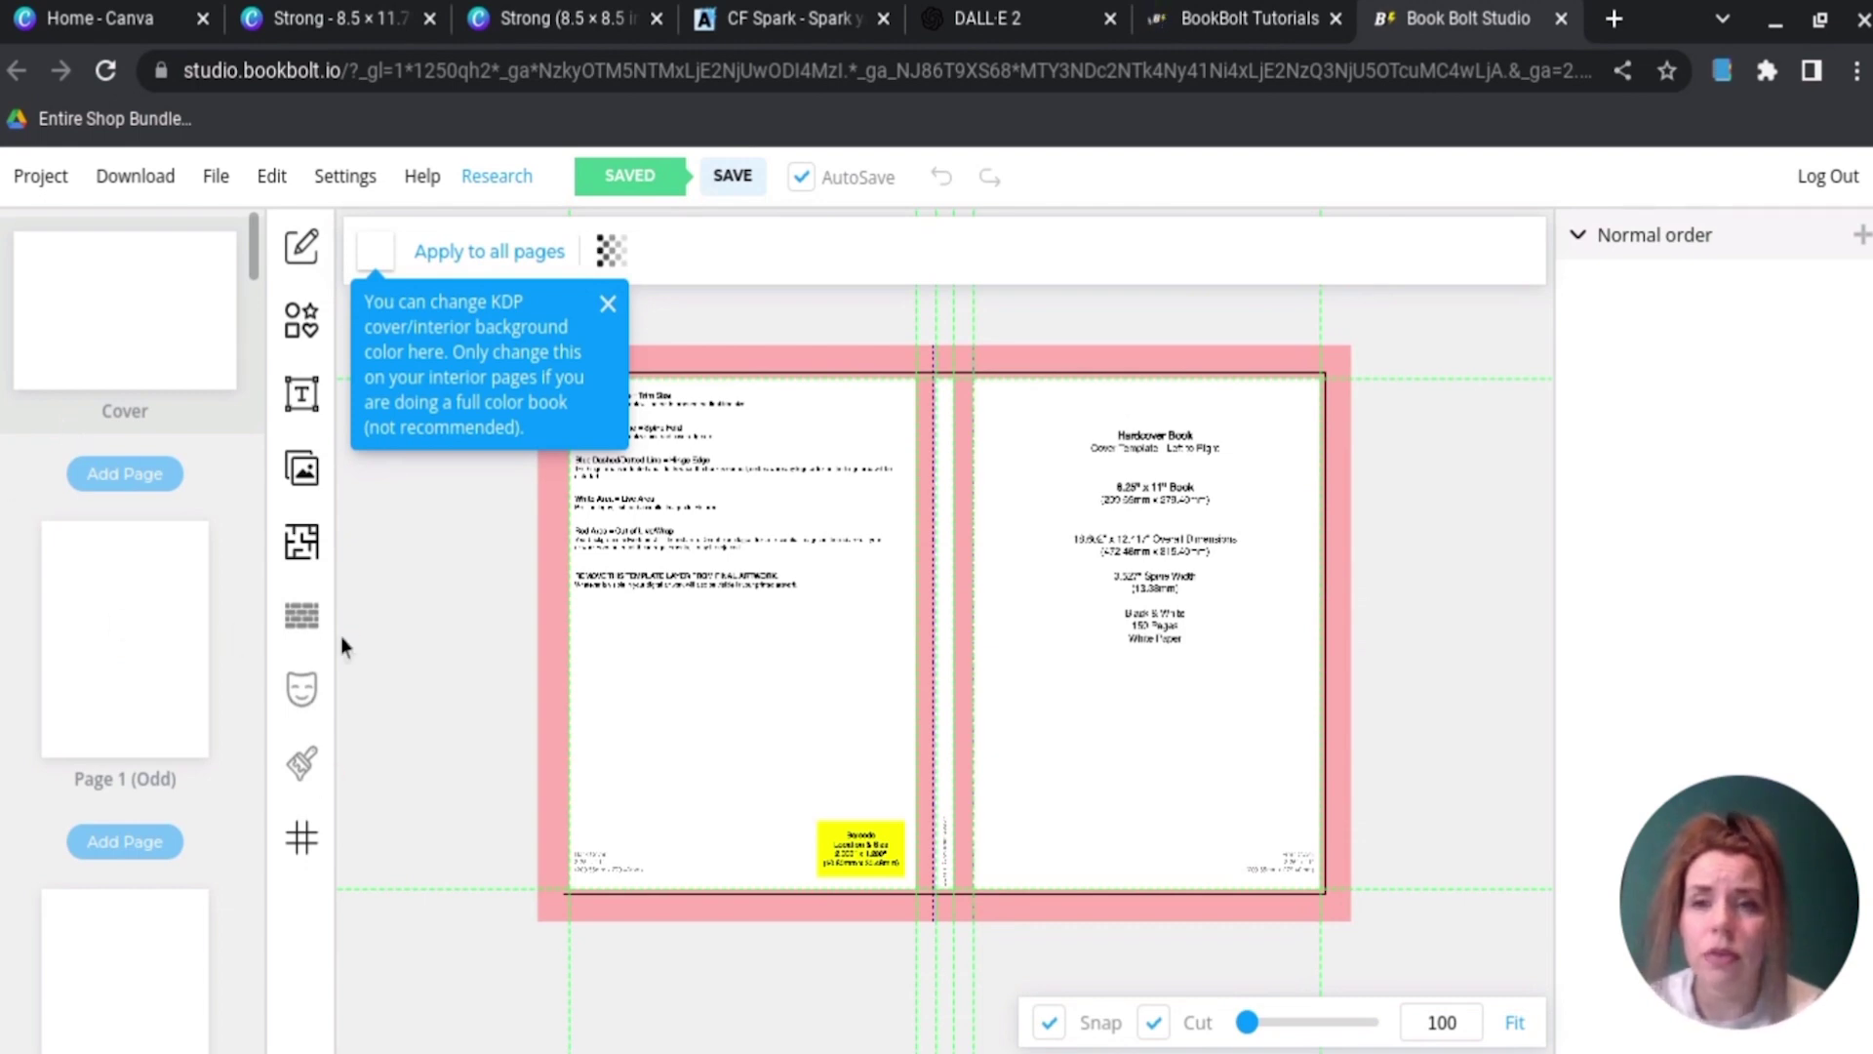
click(302, 478)
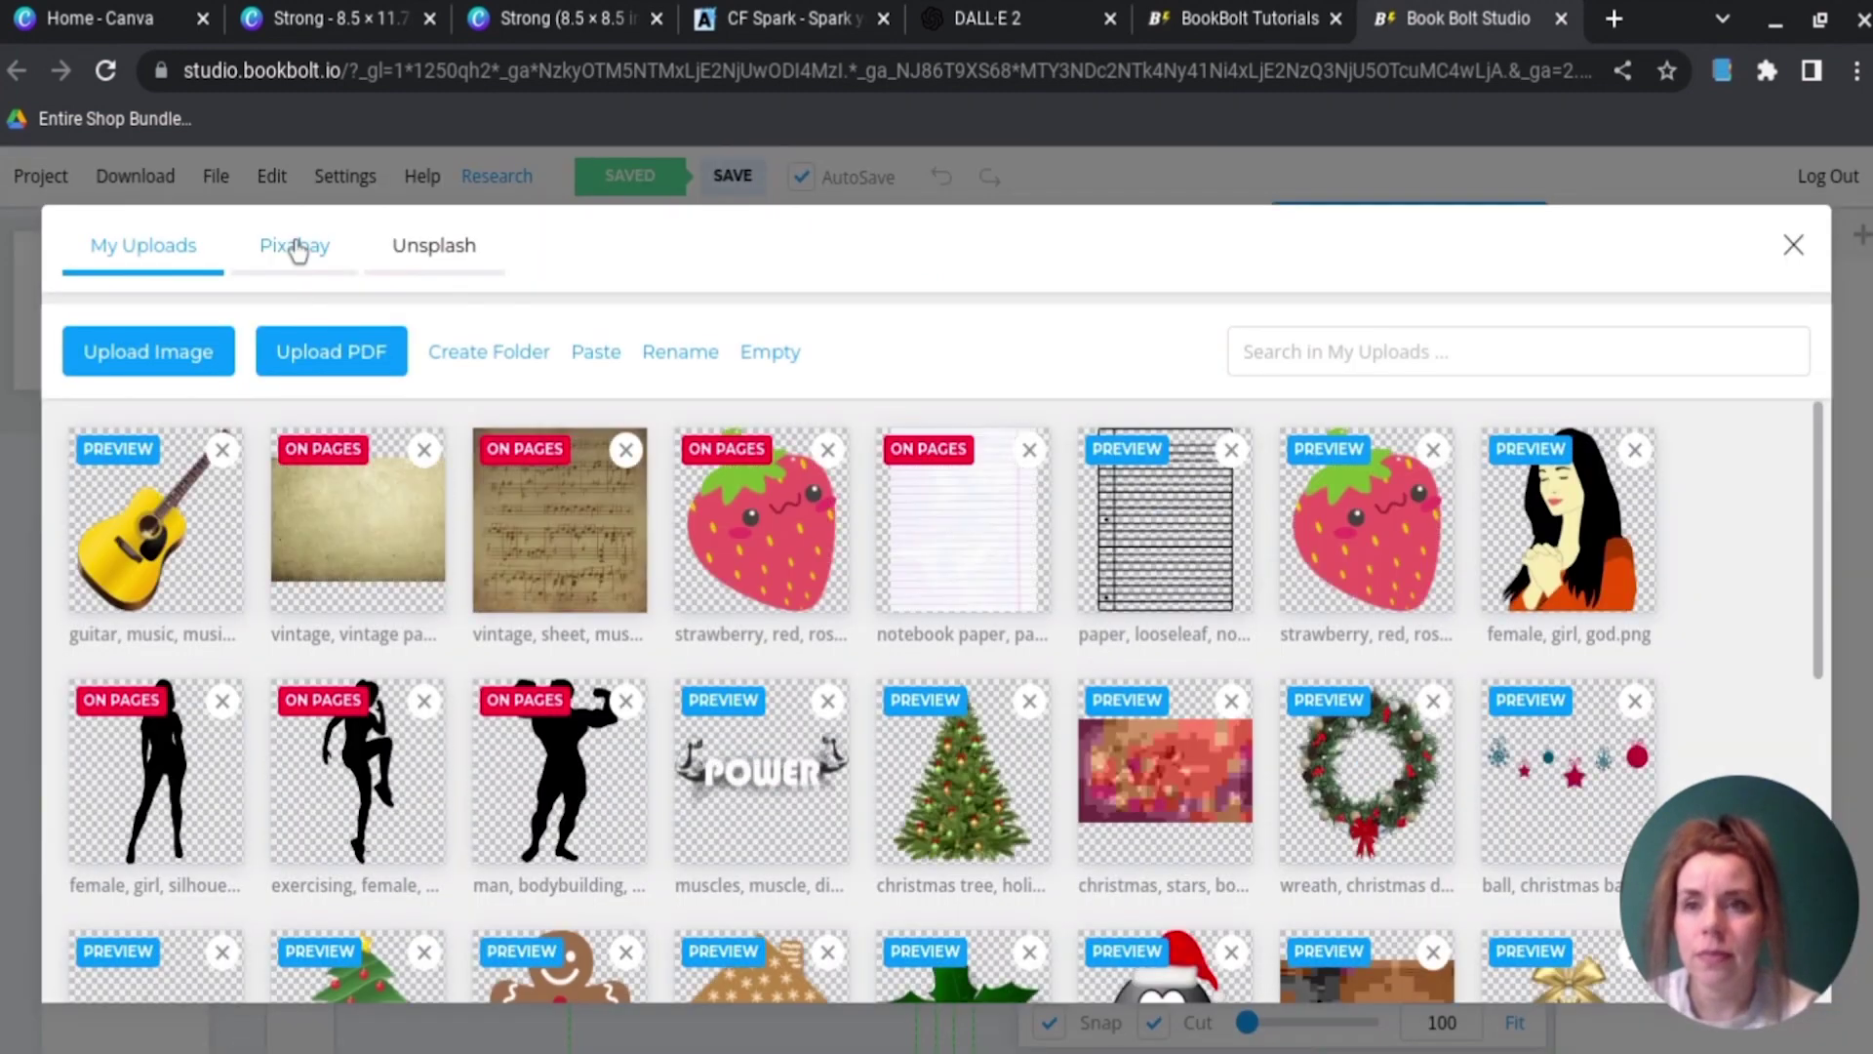
Step: Search the Pixabay image source for "coloring page"
click(295, 246)
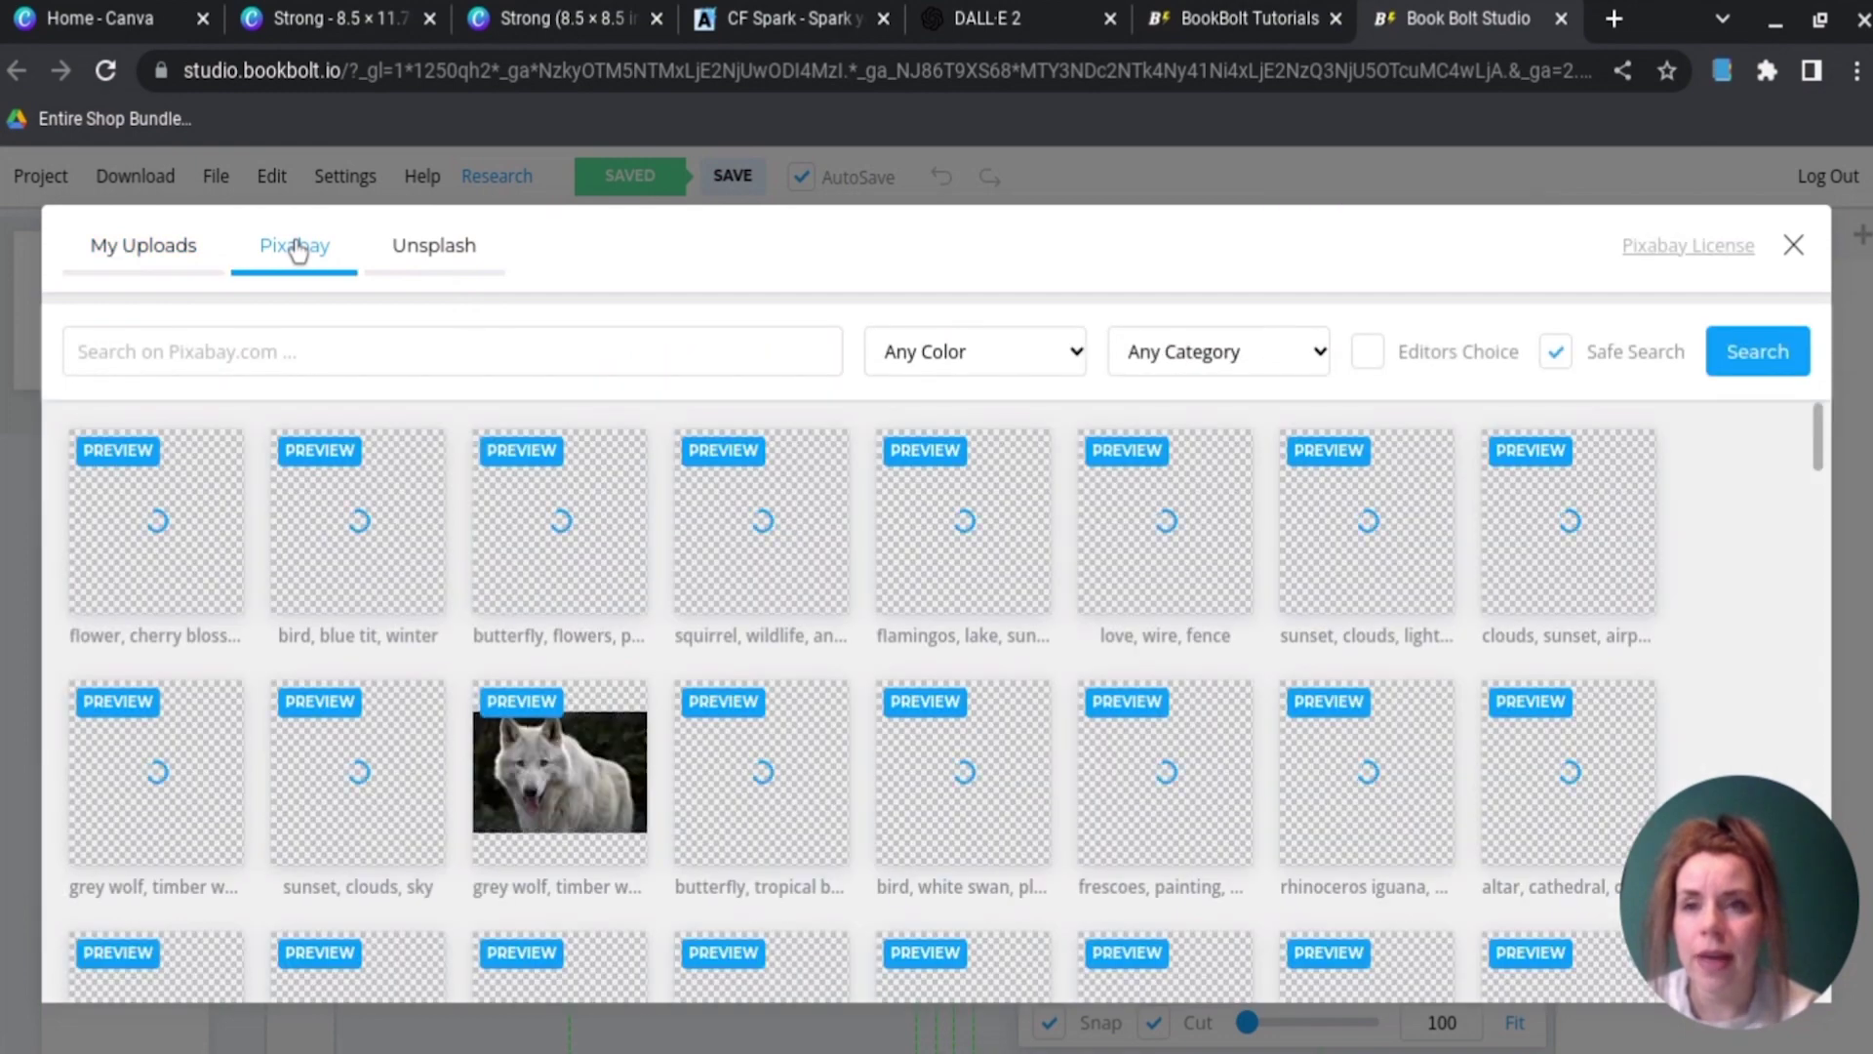
click(306, 370)
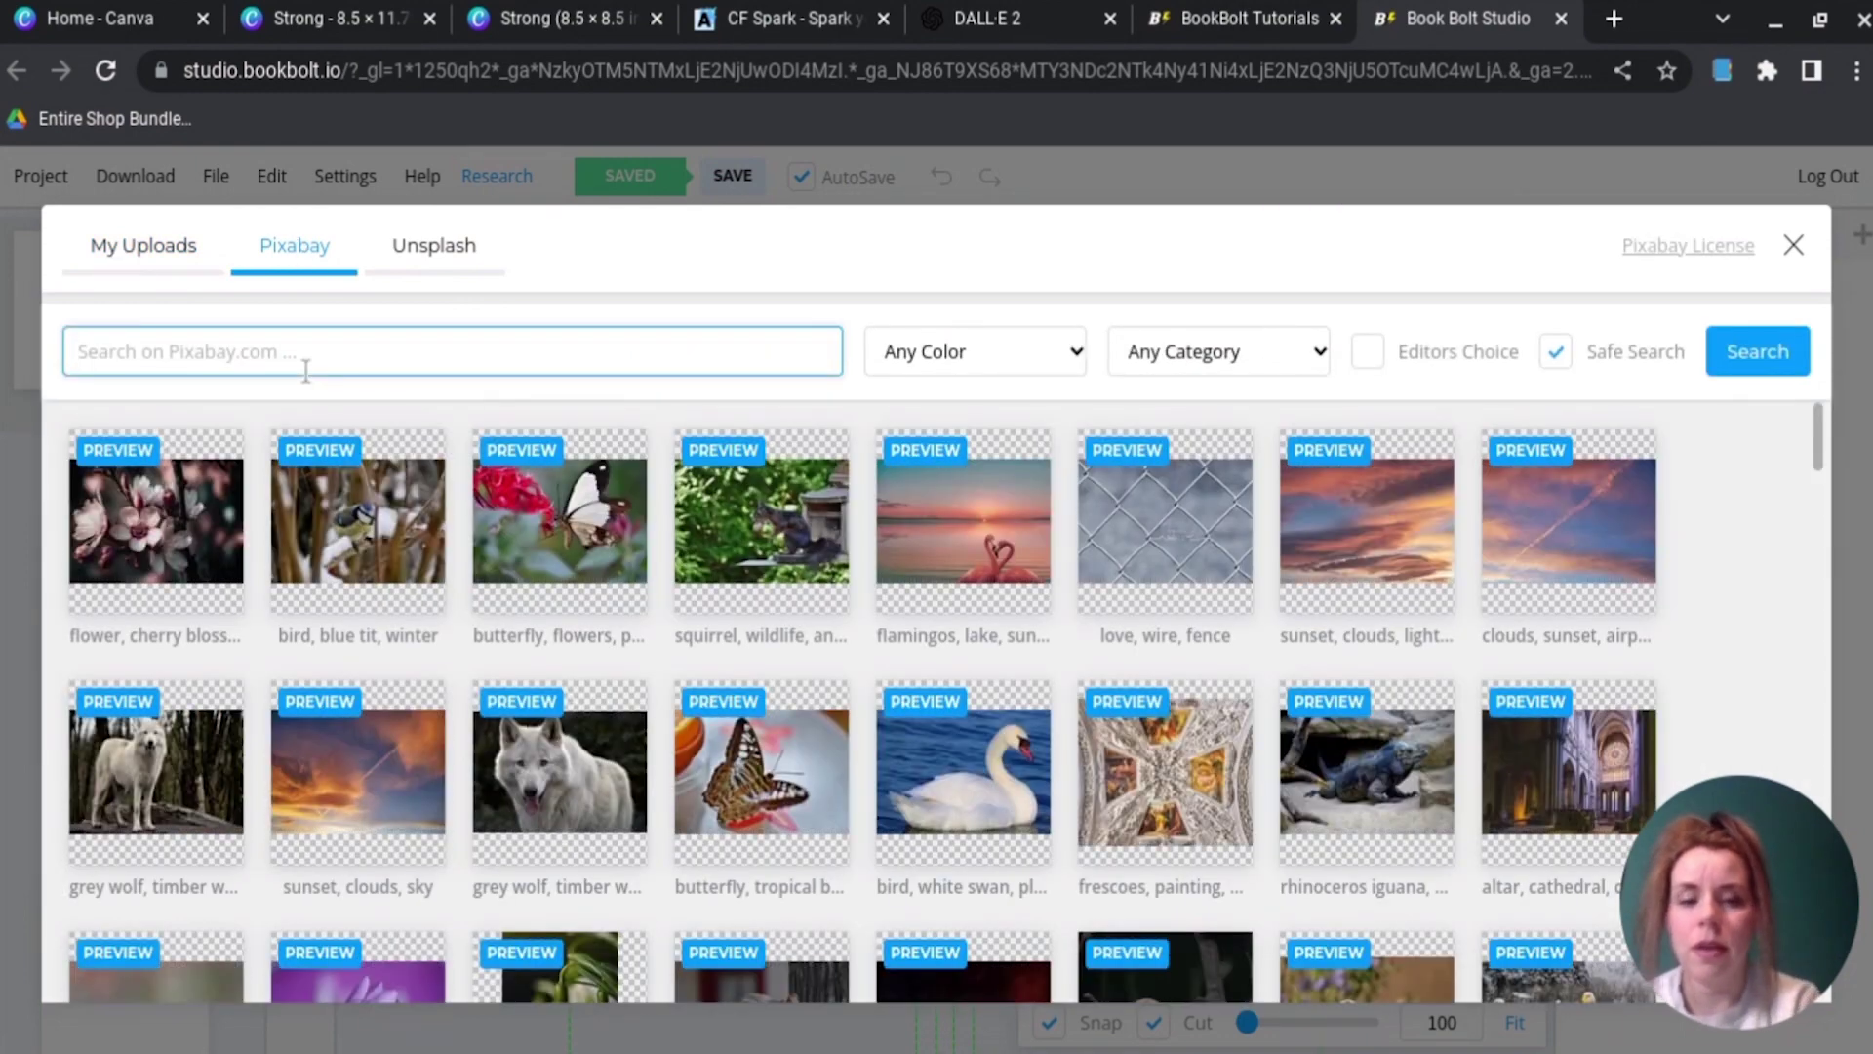
text(colori)
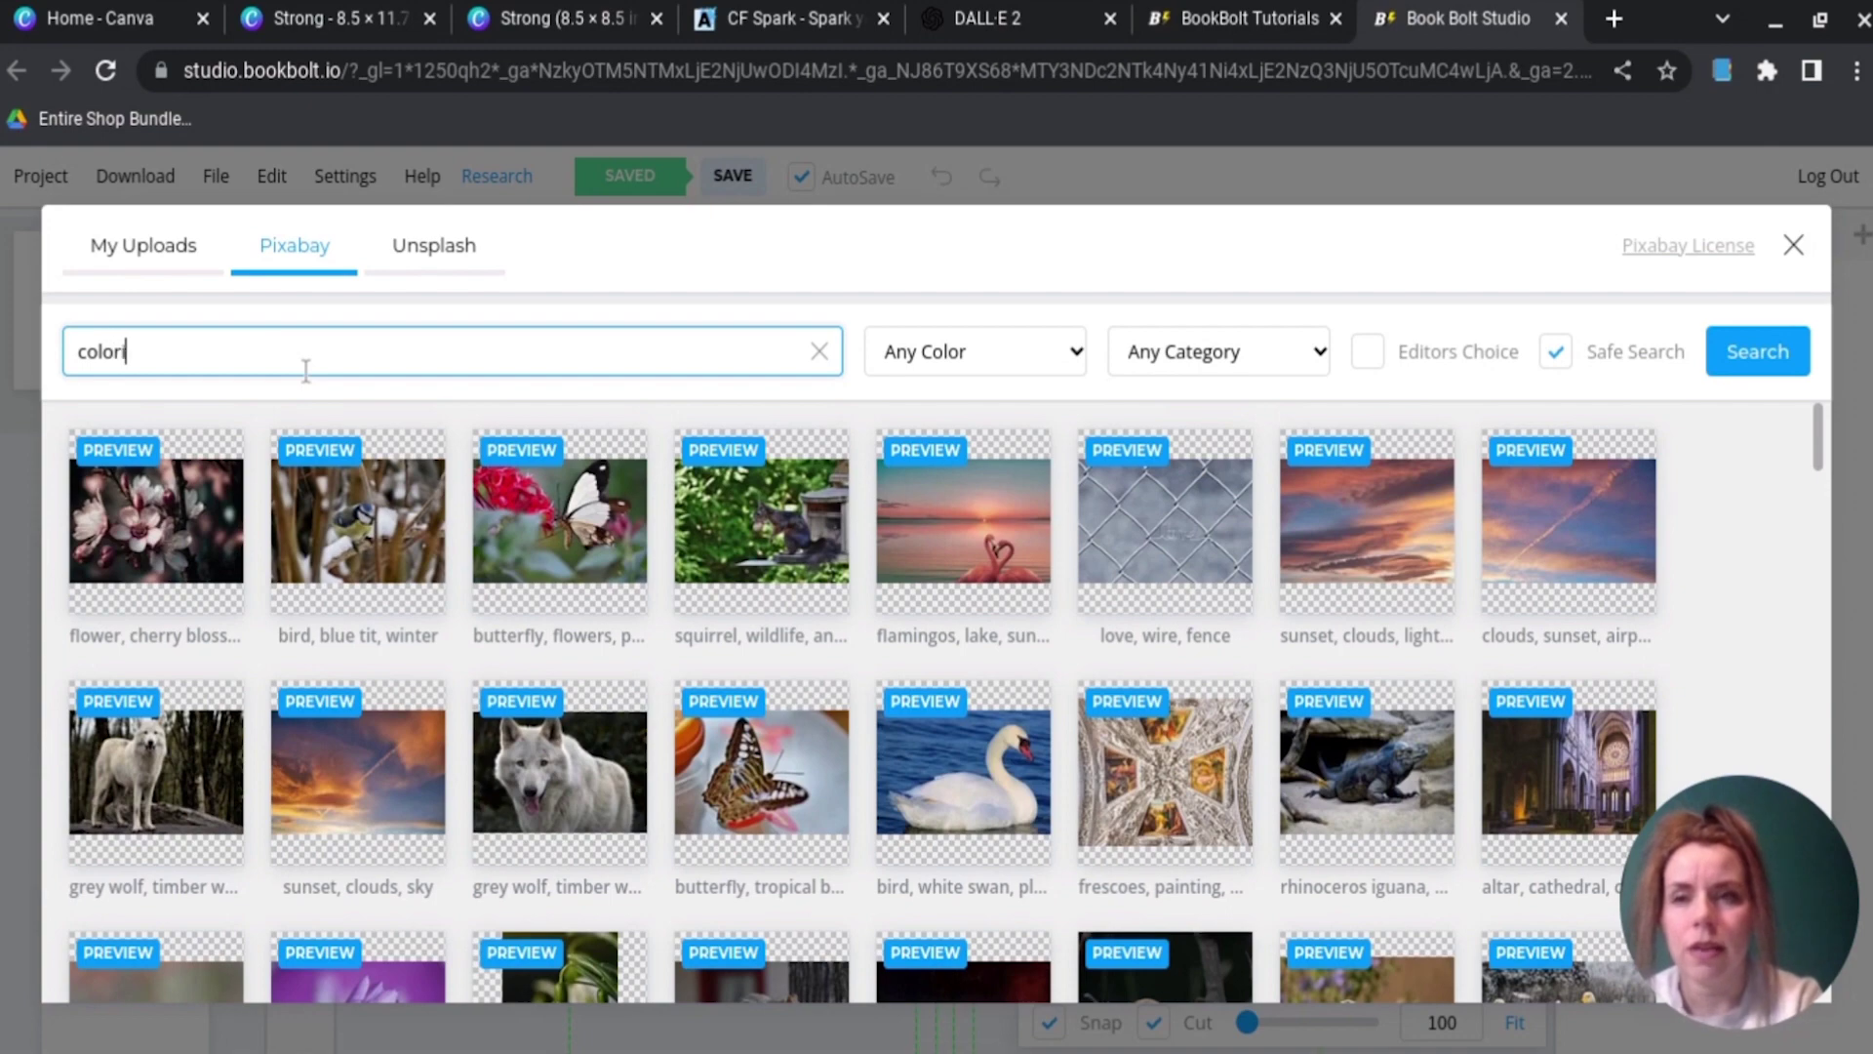
text(ng)
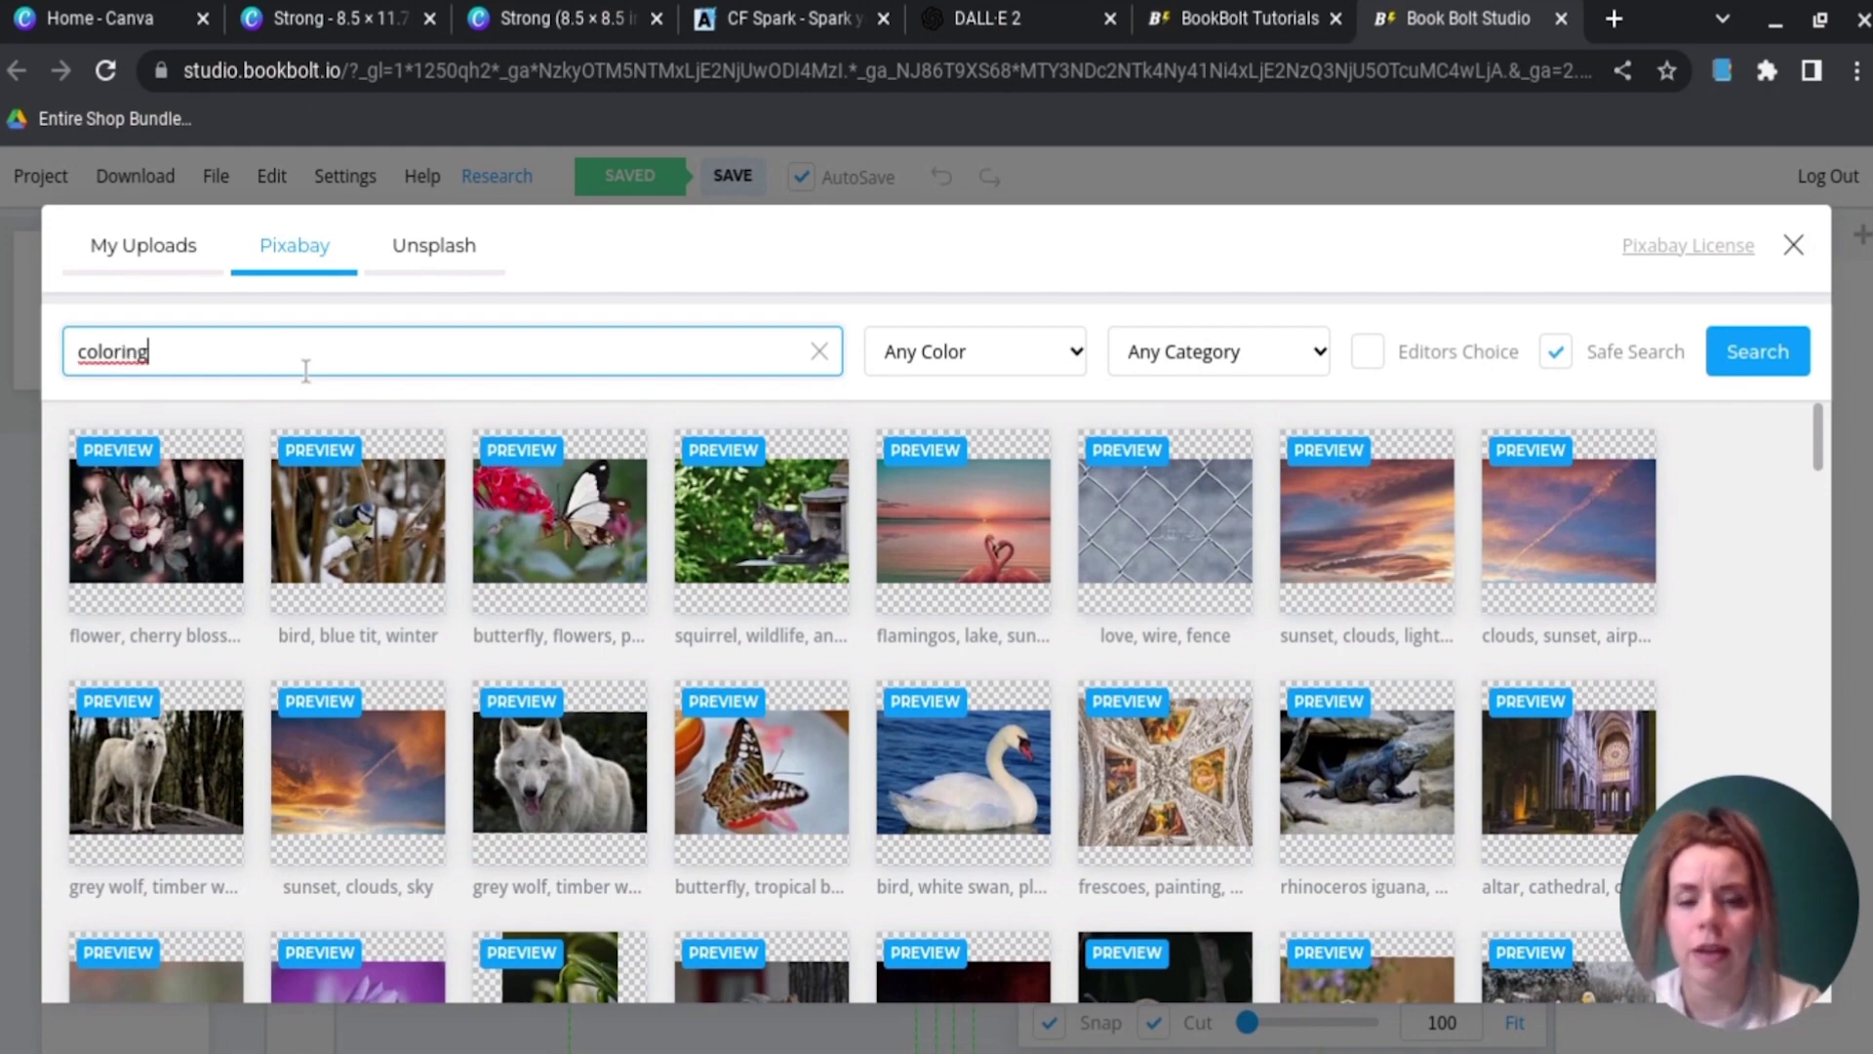
text( page)
key(Return)
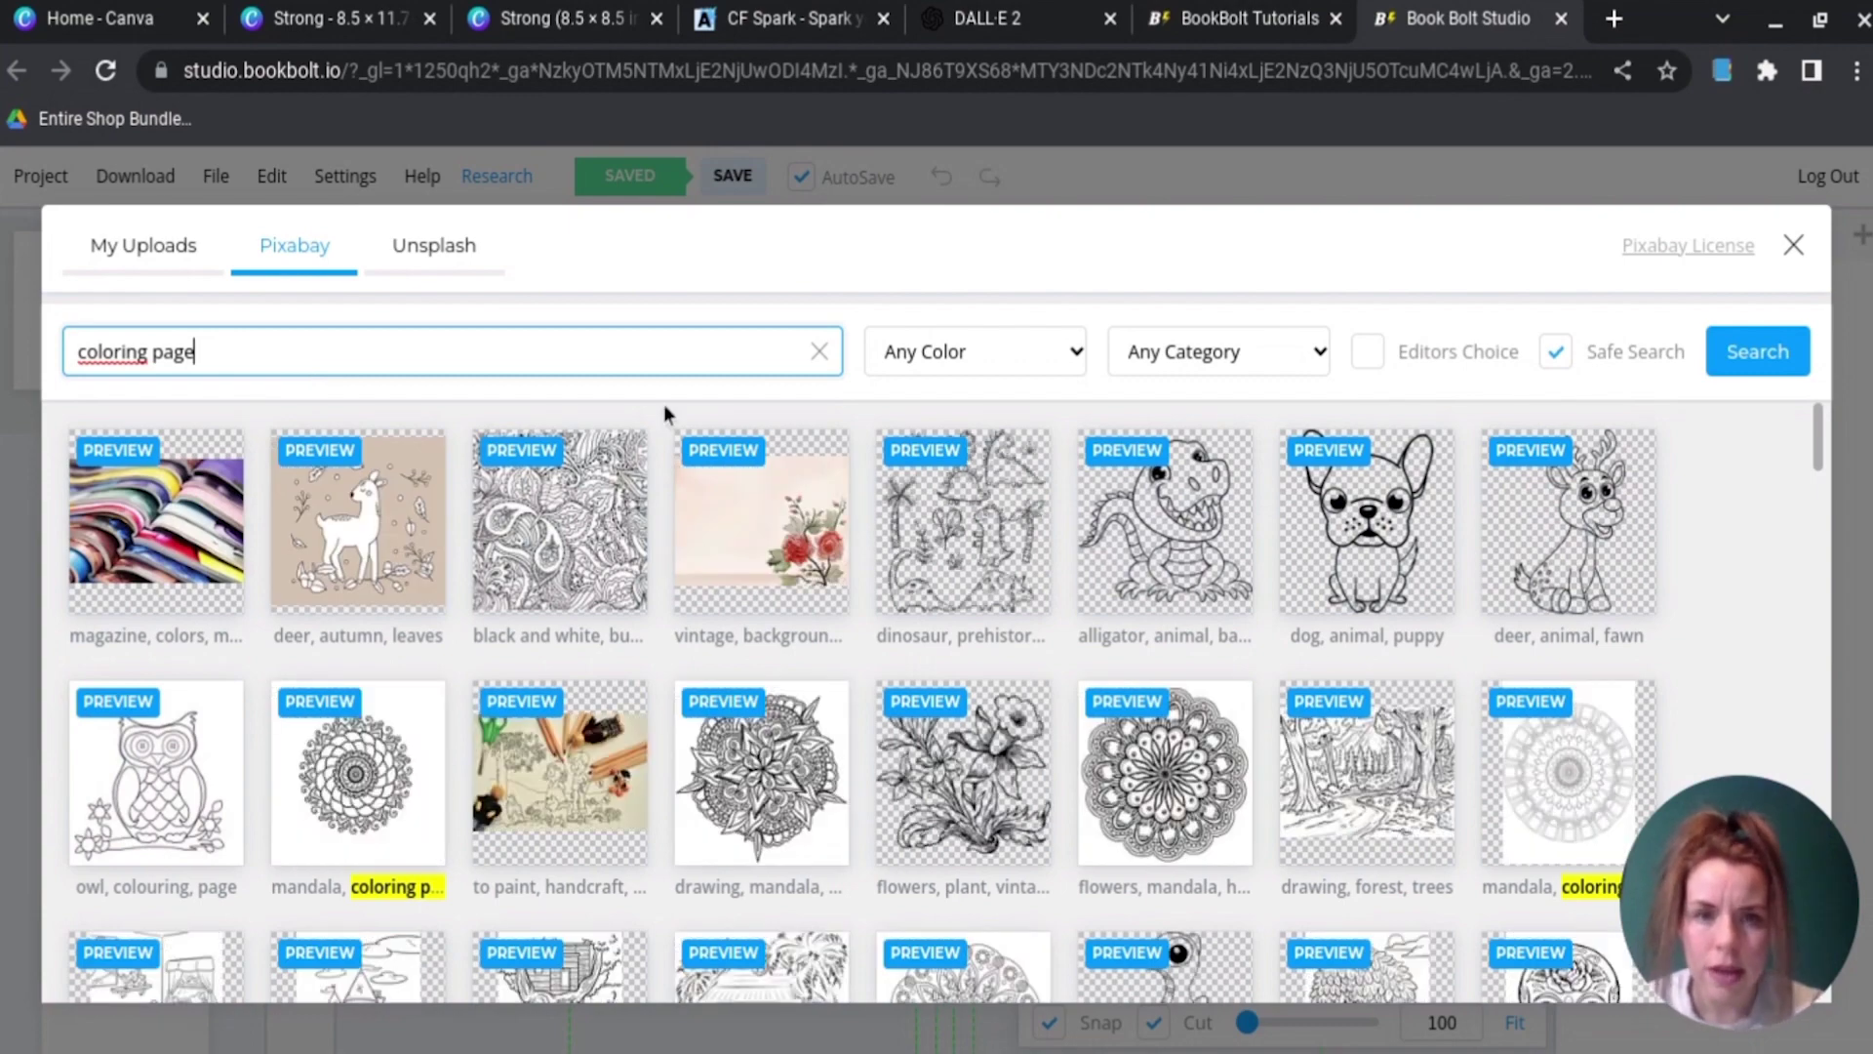
Step: Browse the Pixabay coloring page results to examine which line-art illustrations could be used in the book
scroll(859, 590, down, 3)
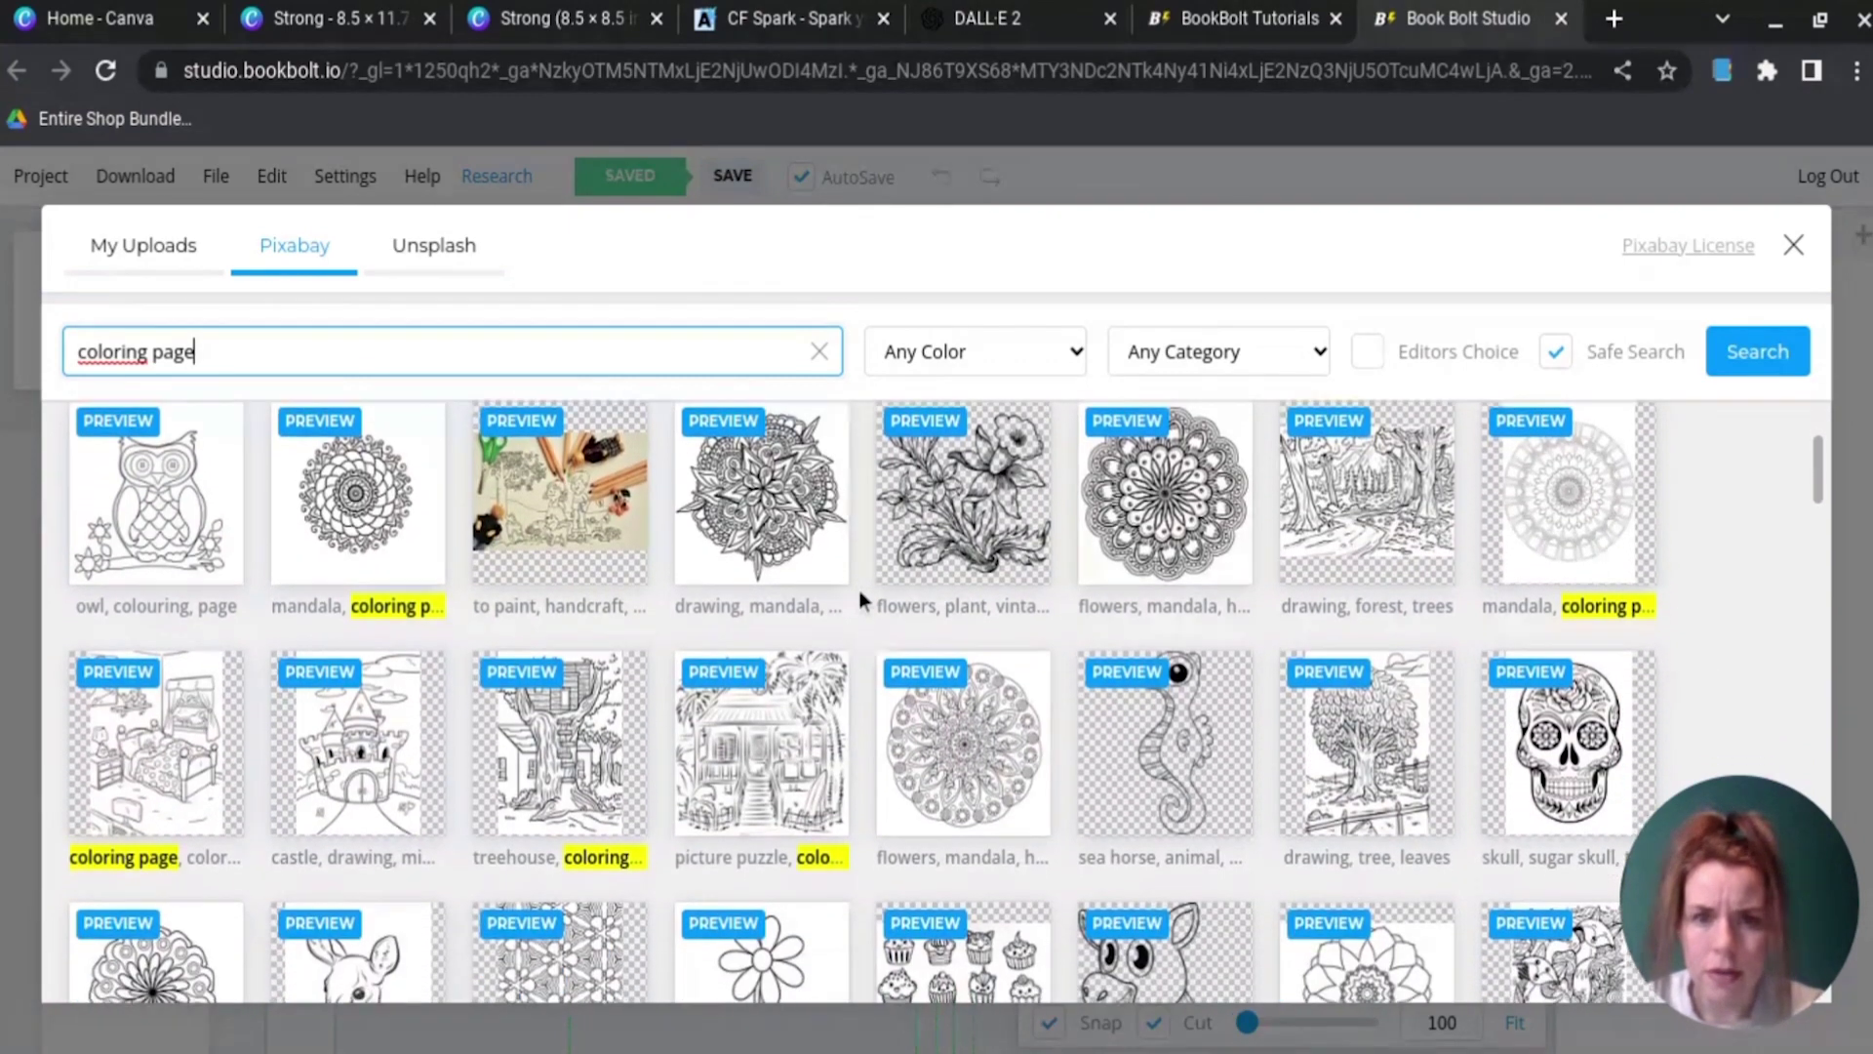
scroll(859, 589, down, 2)
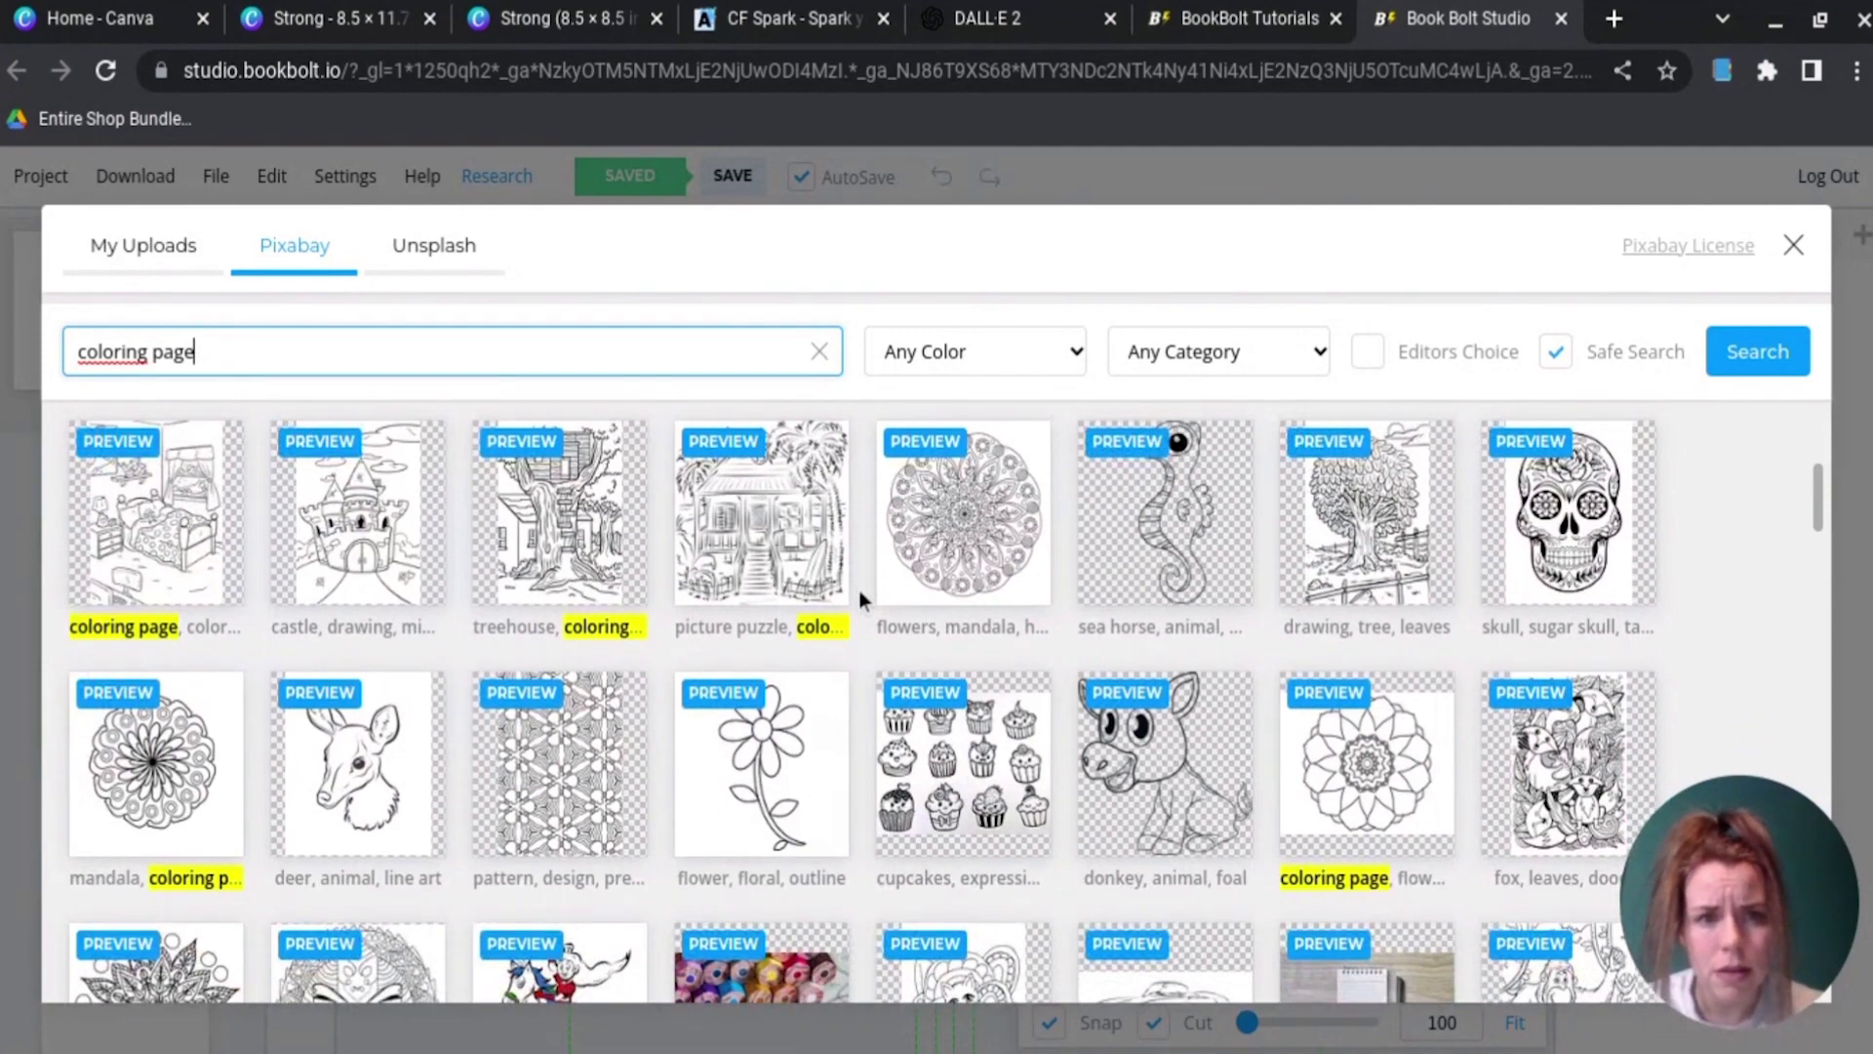
scroll(859, 589, down, 3)
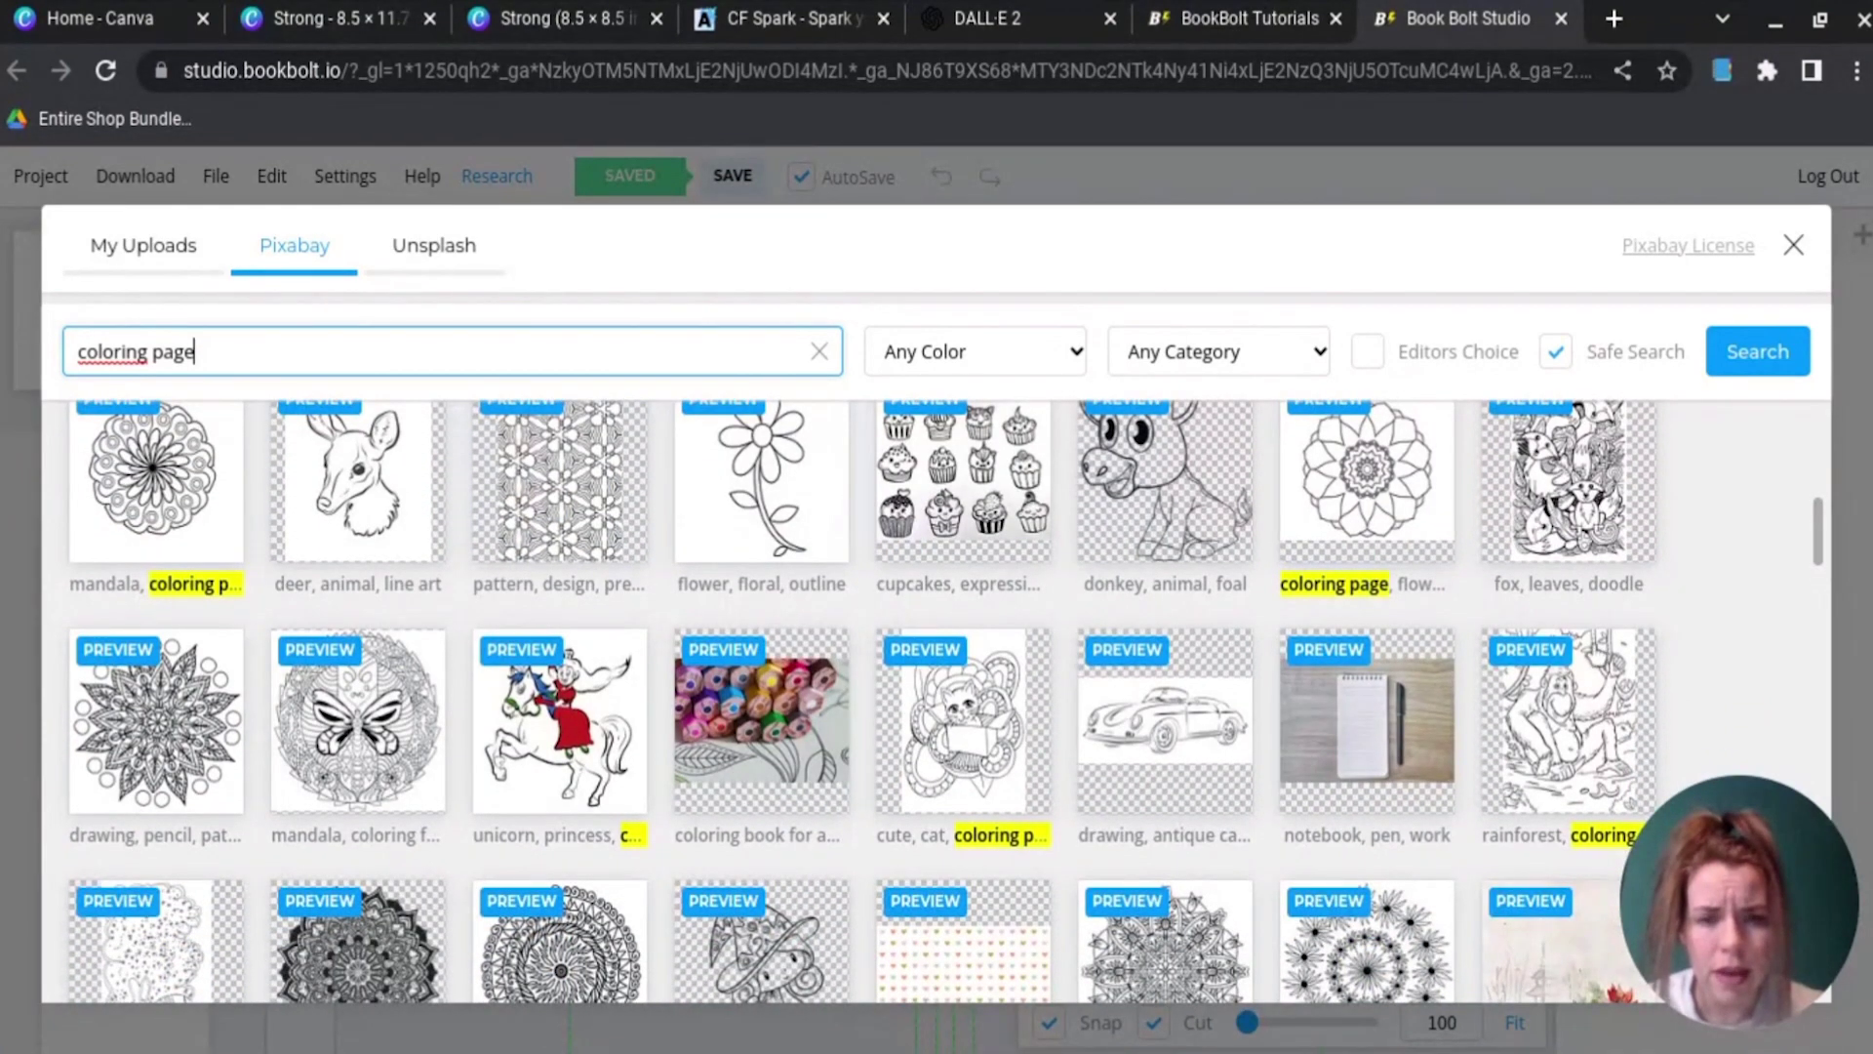
scroll(1286, 946, down, 2)
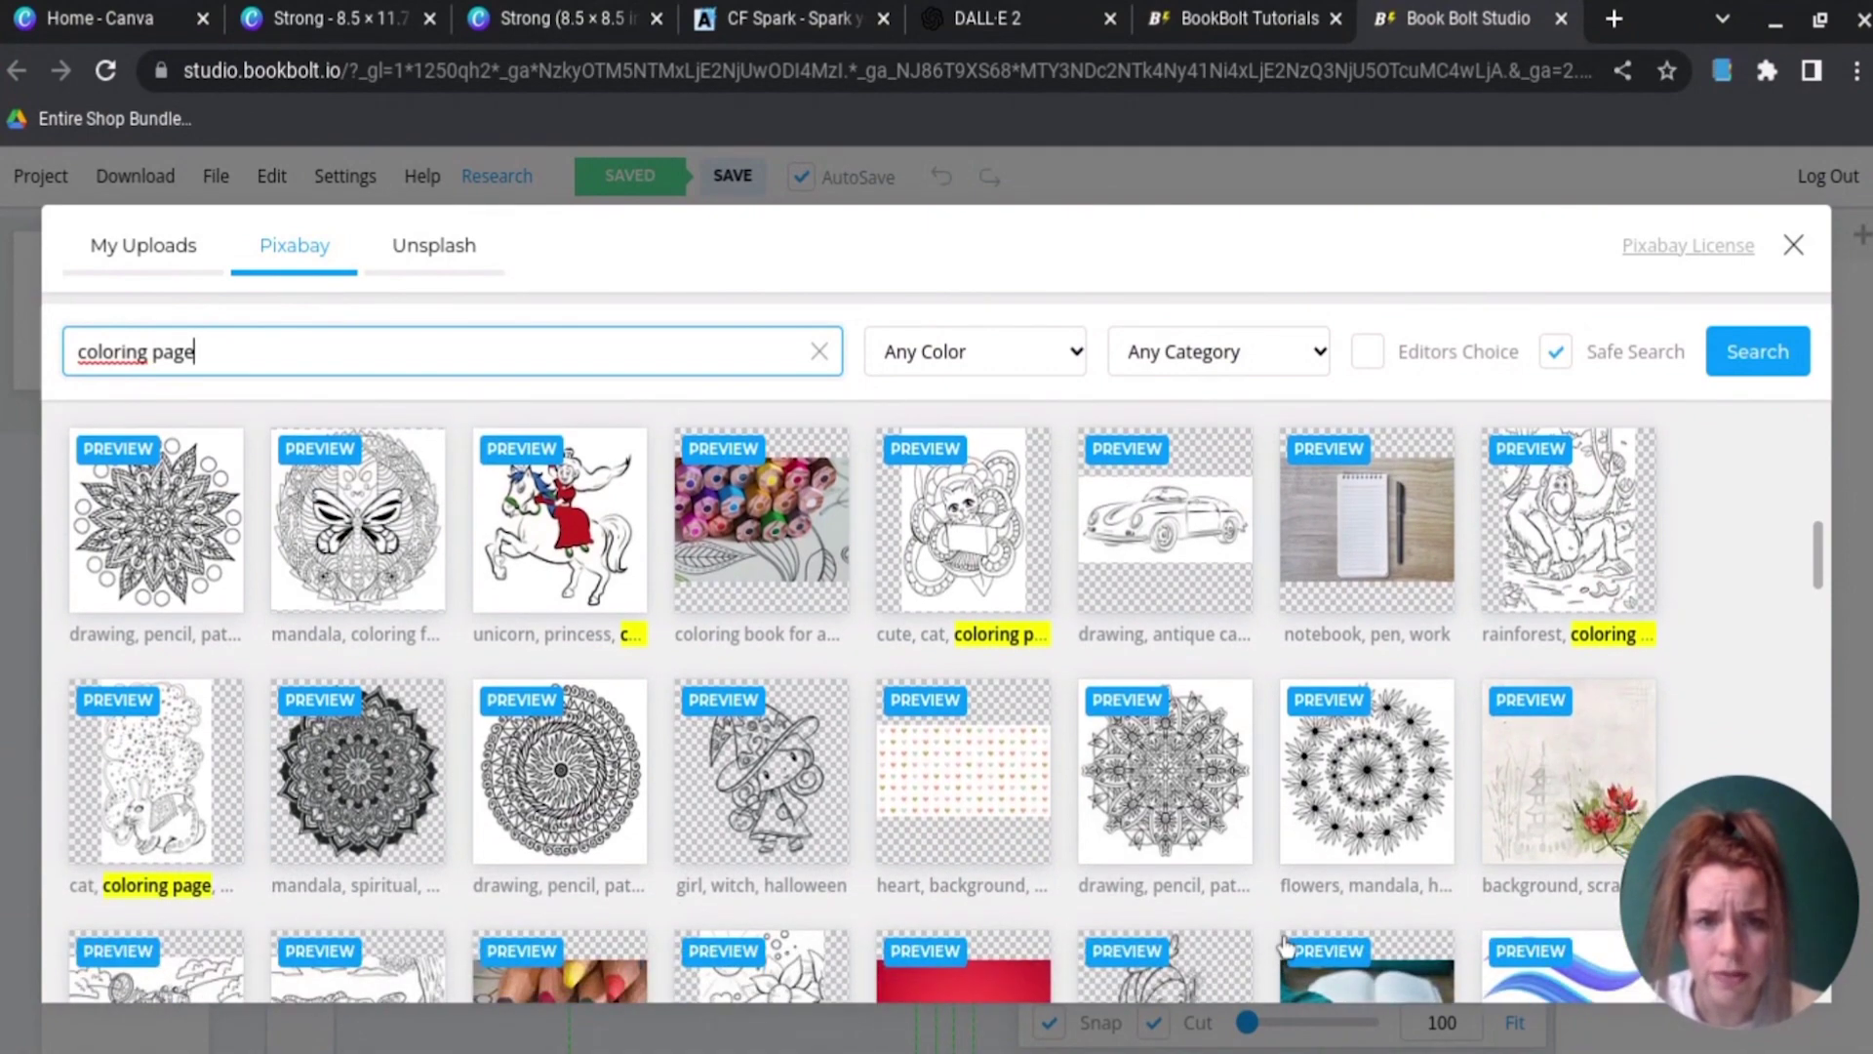
scroll(1286, 947, down, 2)
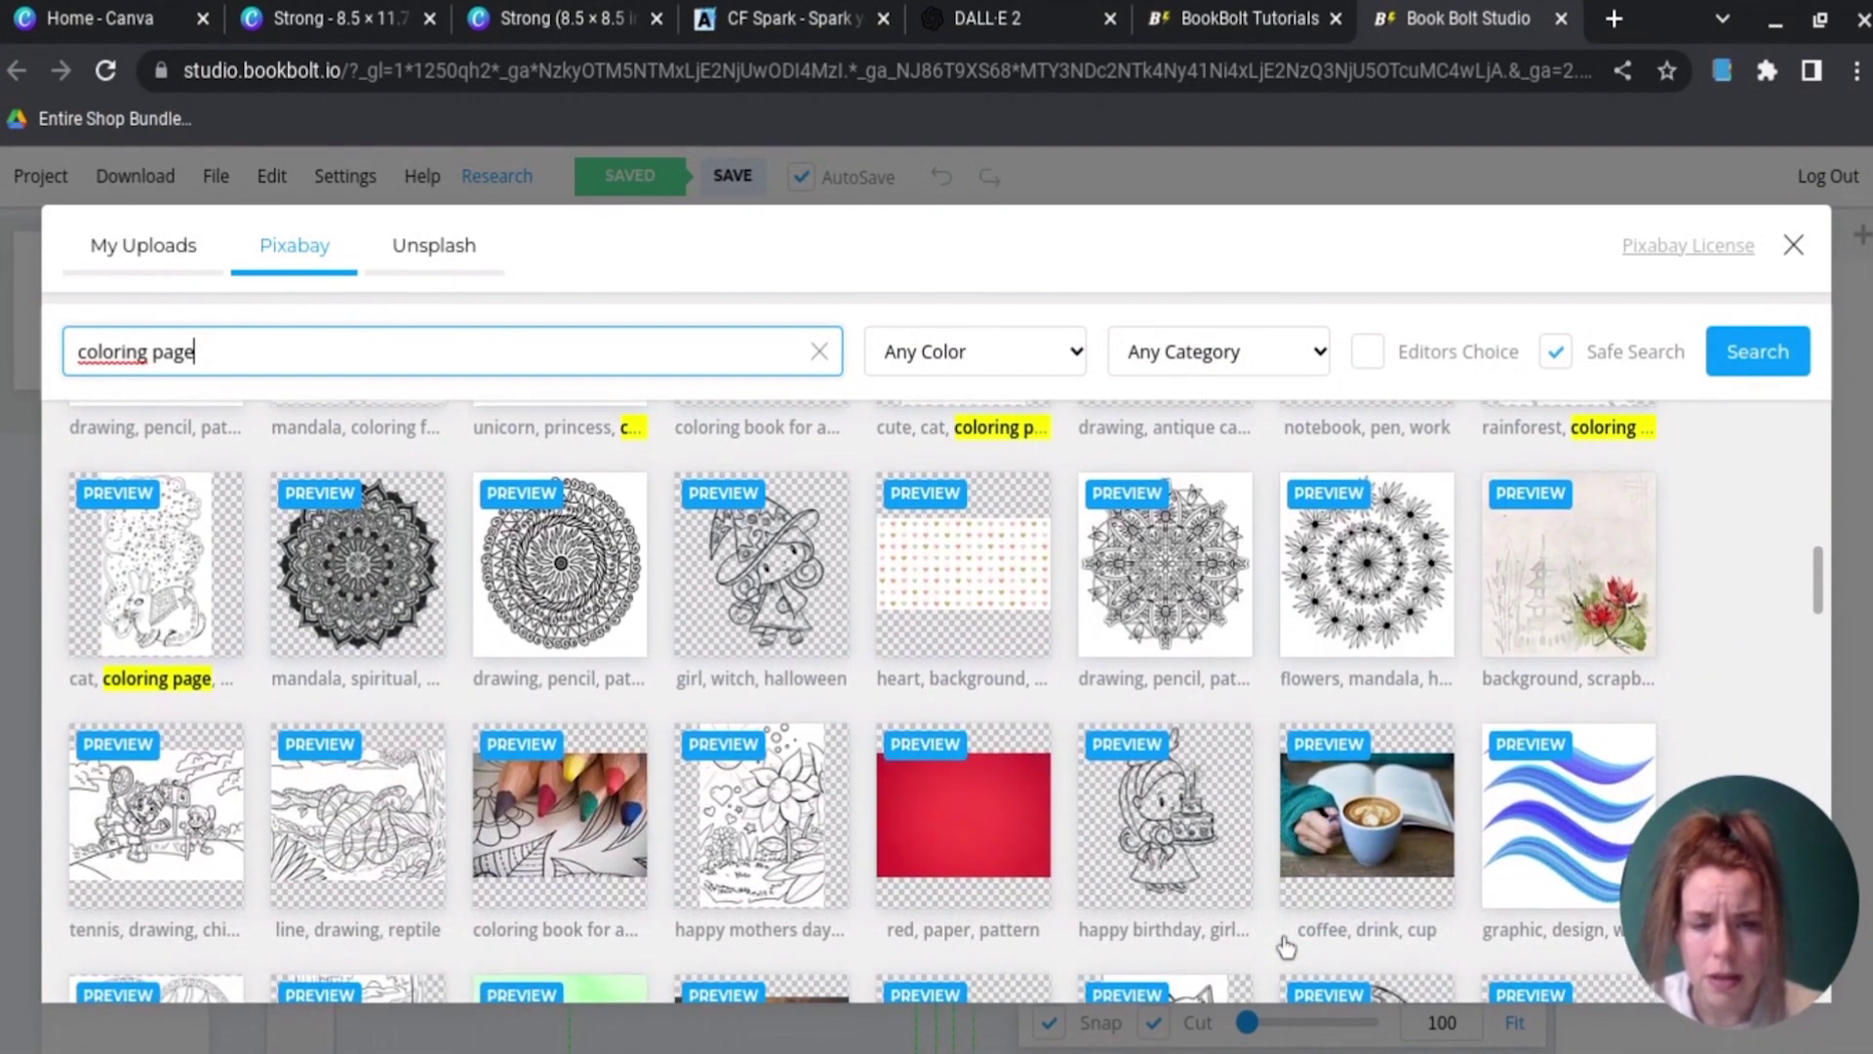
scroll(1286, 946, down, 2)
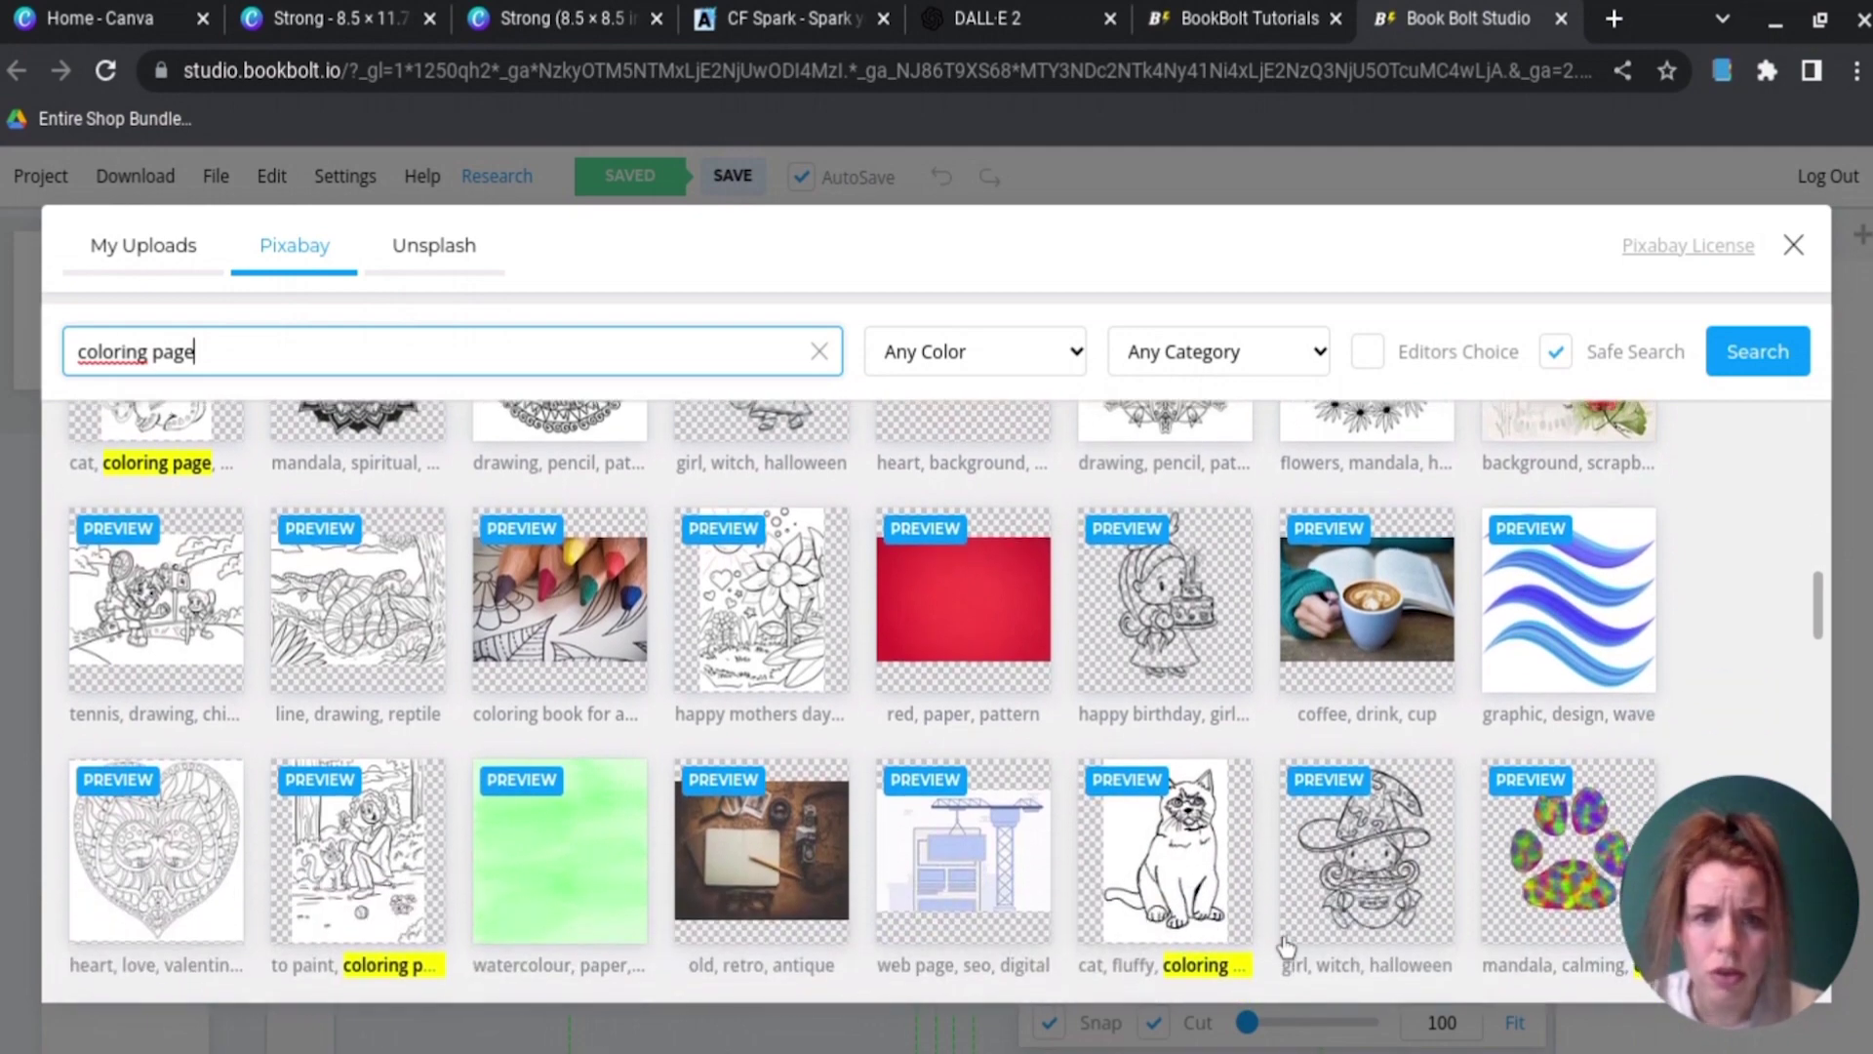
scroll(1286, 946, up, 1)
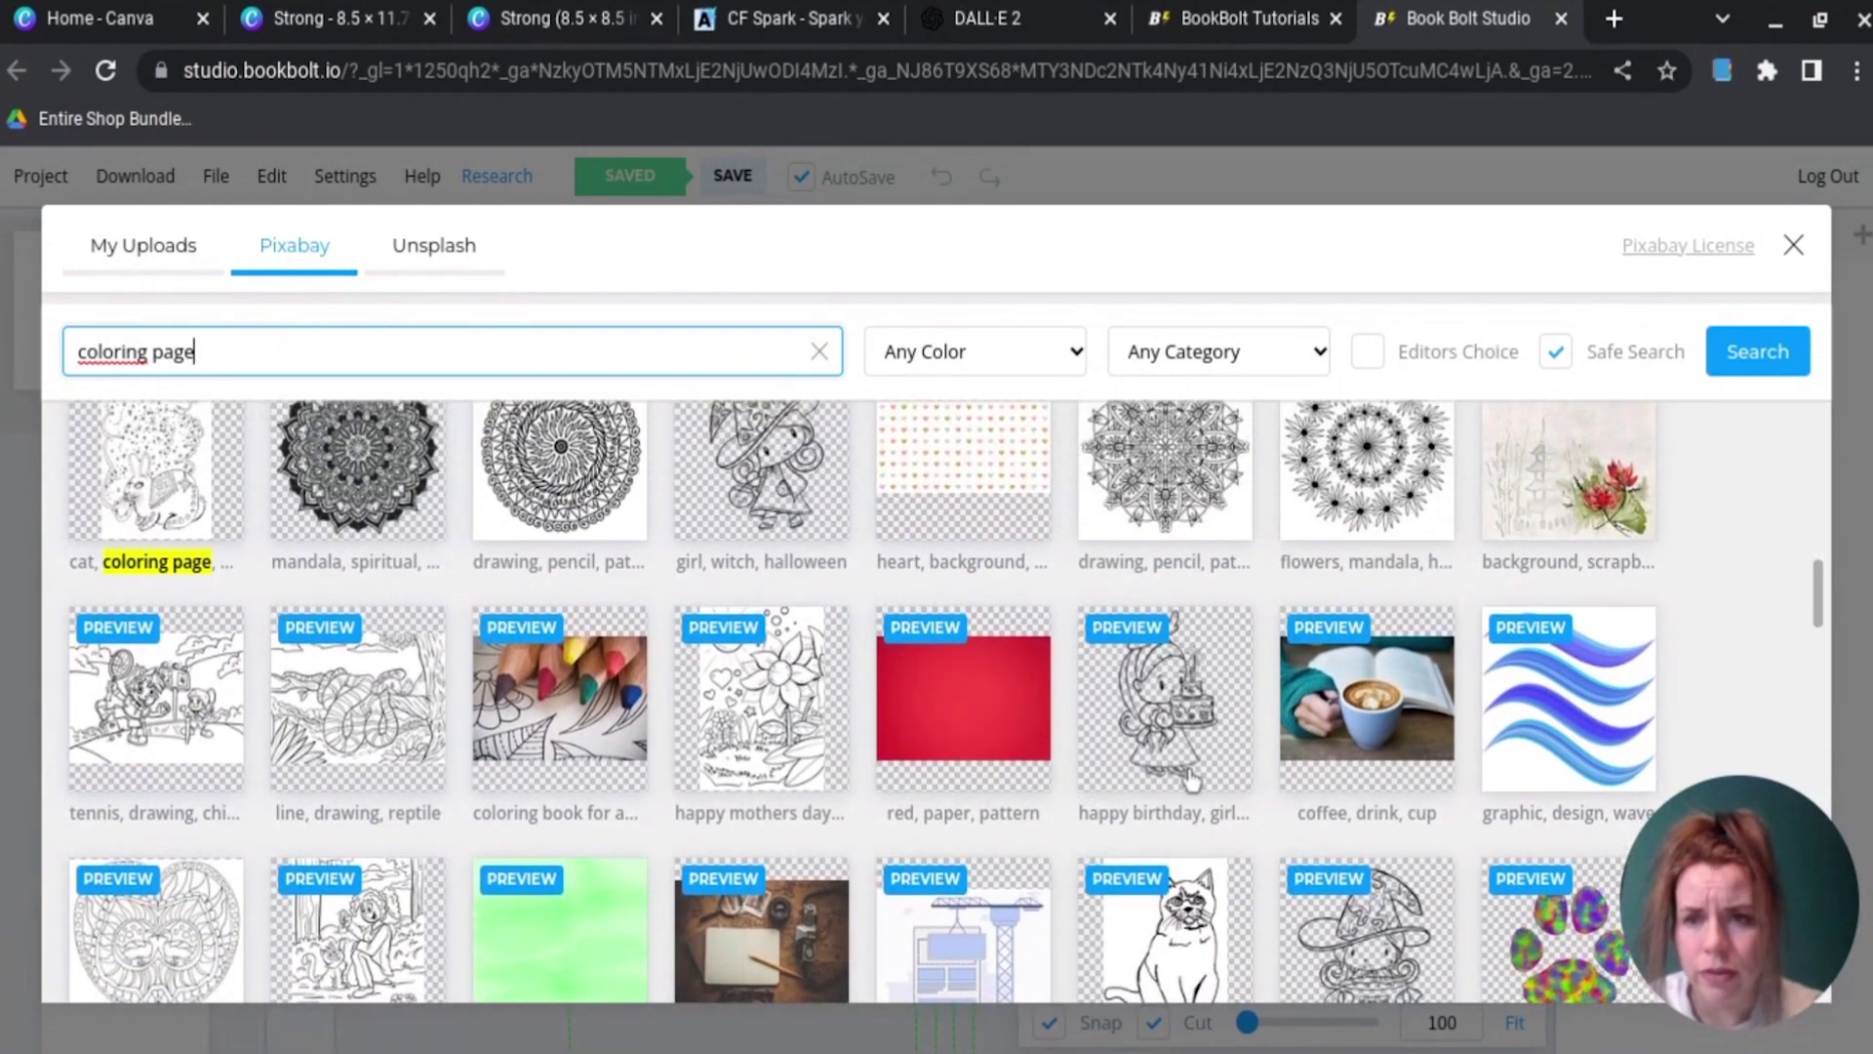
scroll(1190, 781, up, 2)
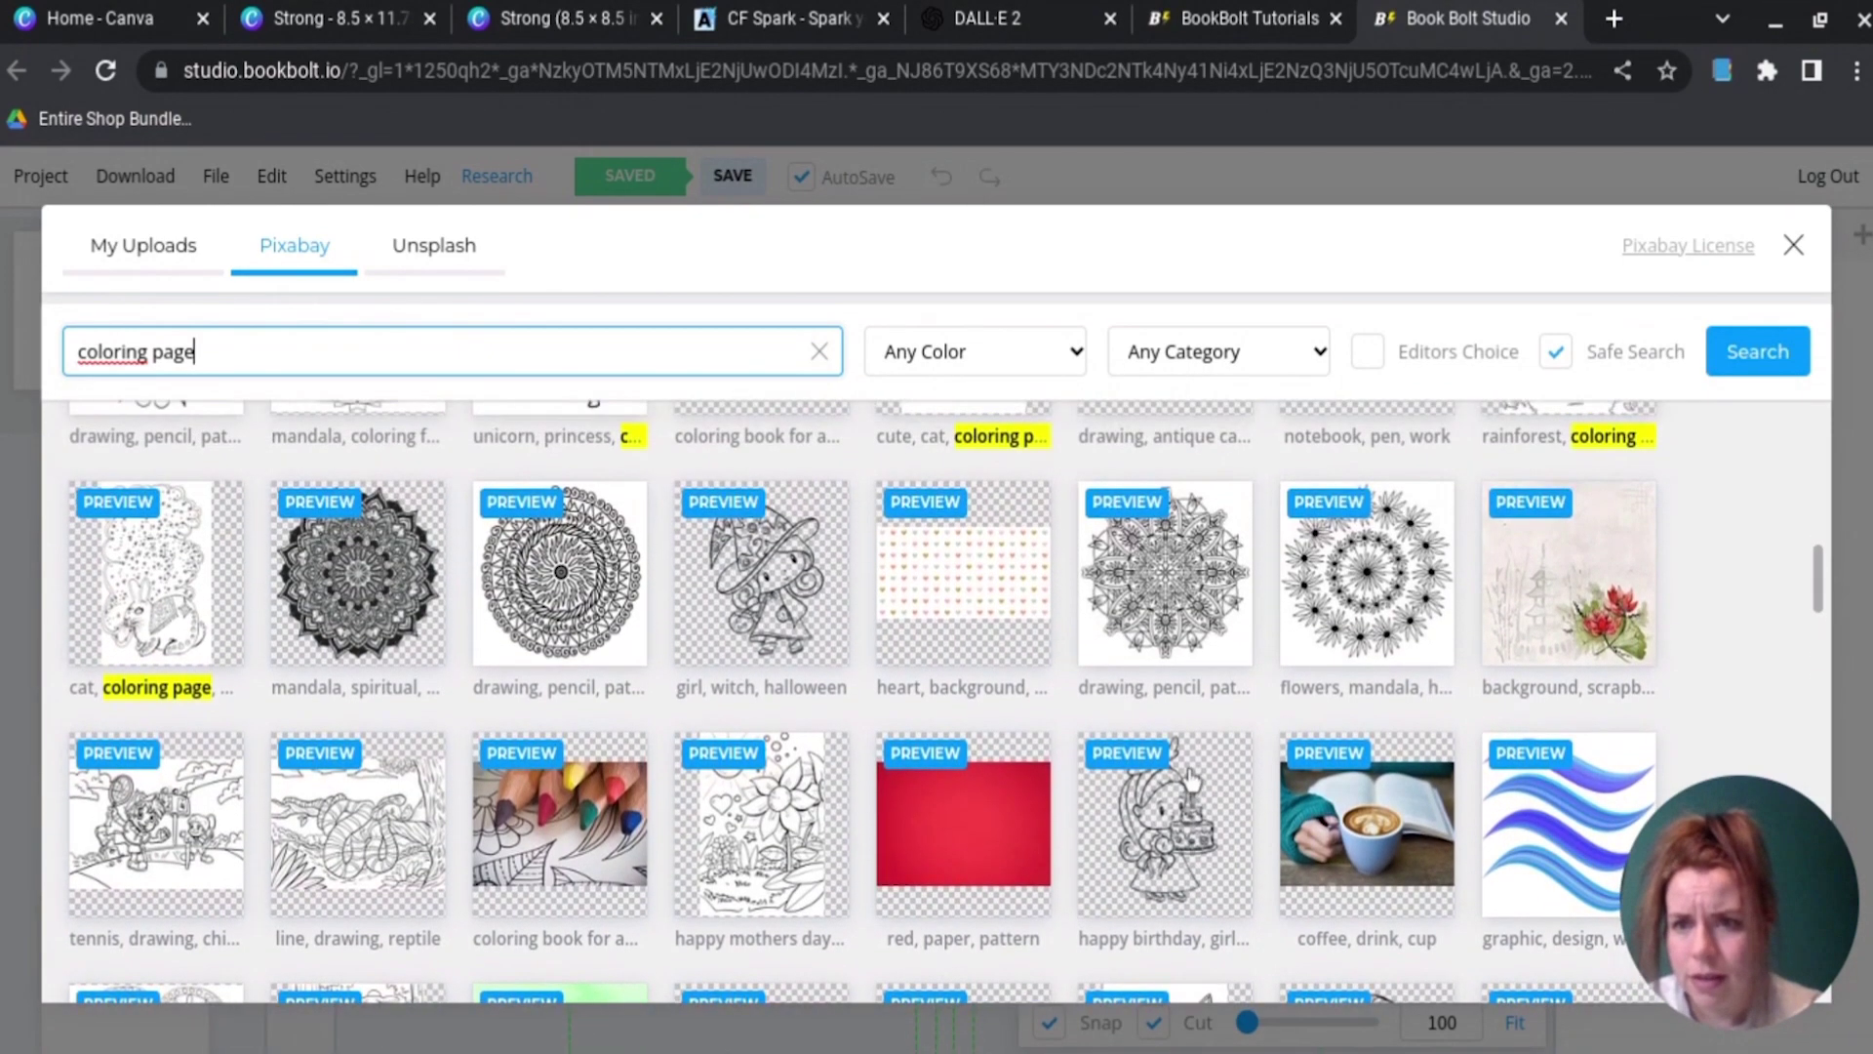
scroll(1190, 781, up, 5)
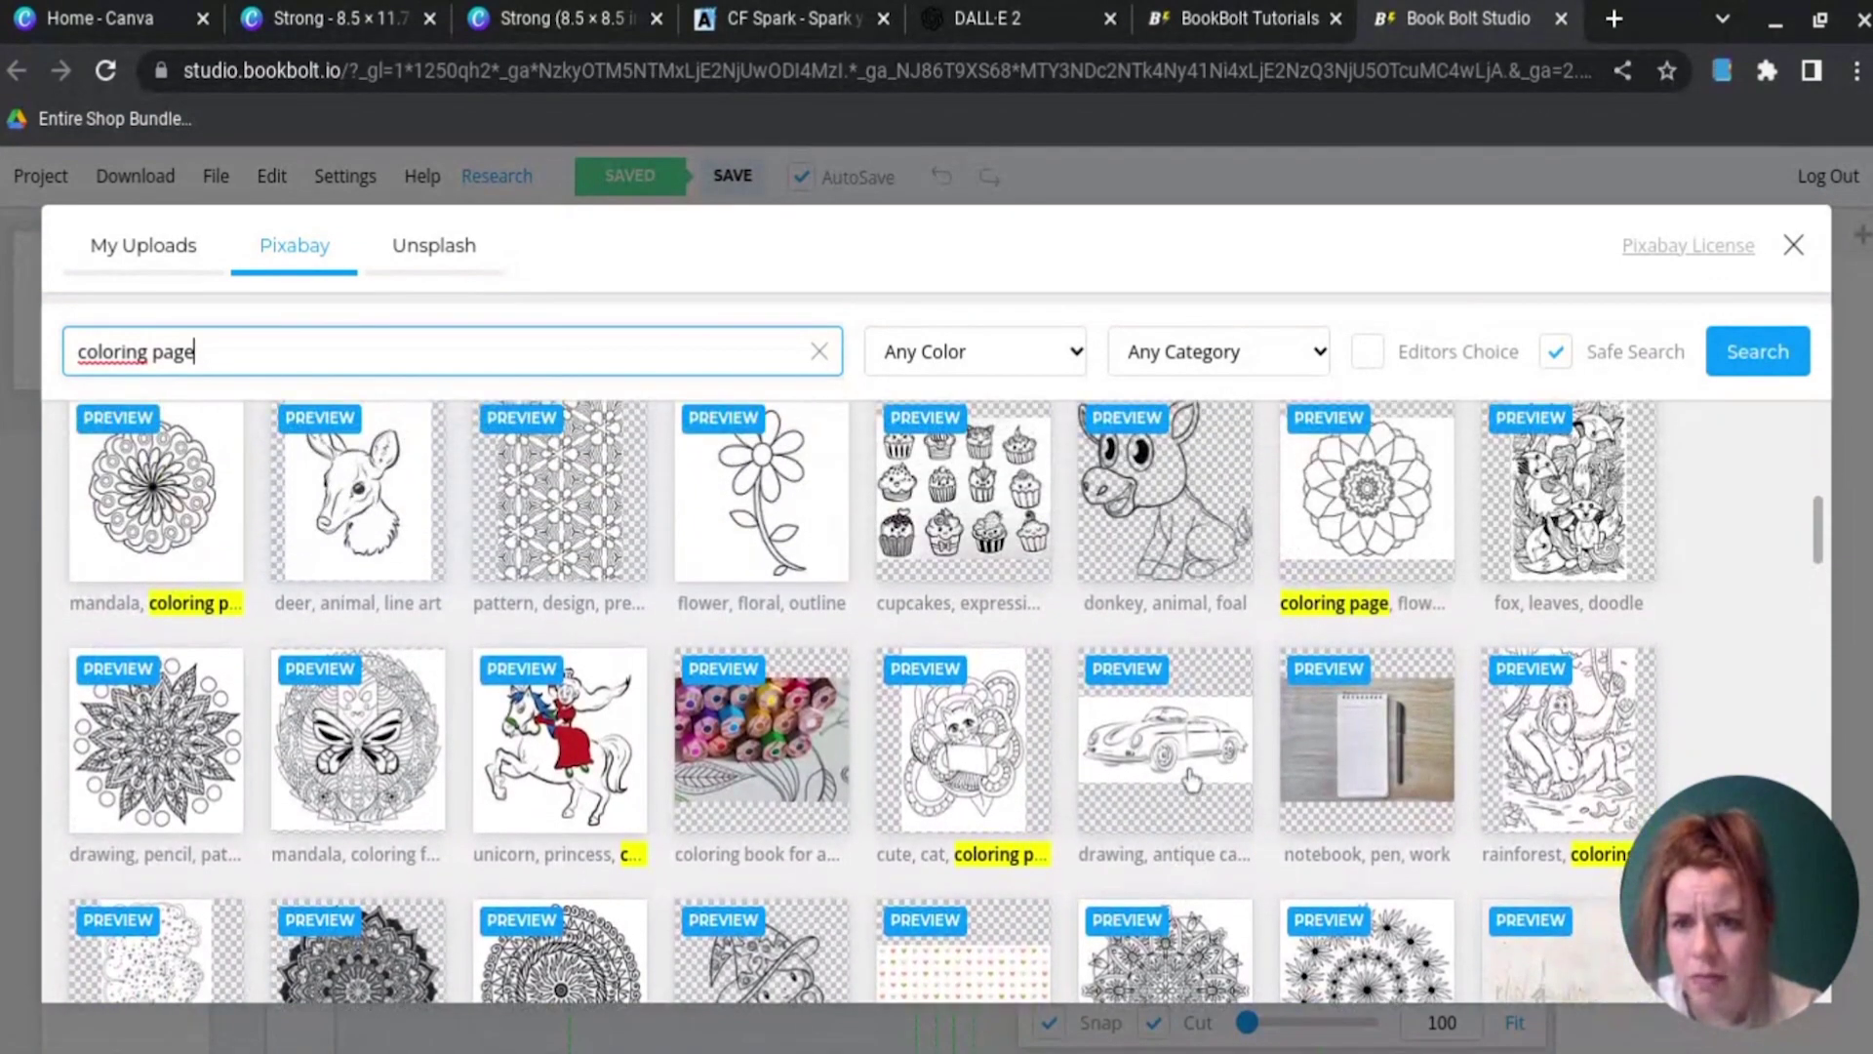
scroll(1190, 778, up, 2)
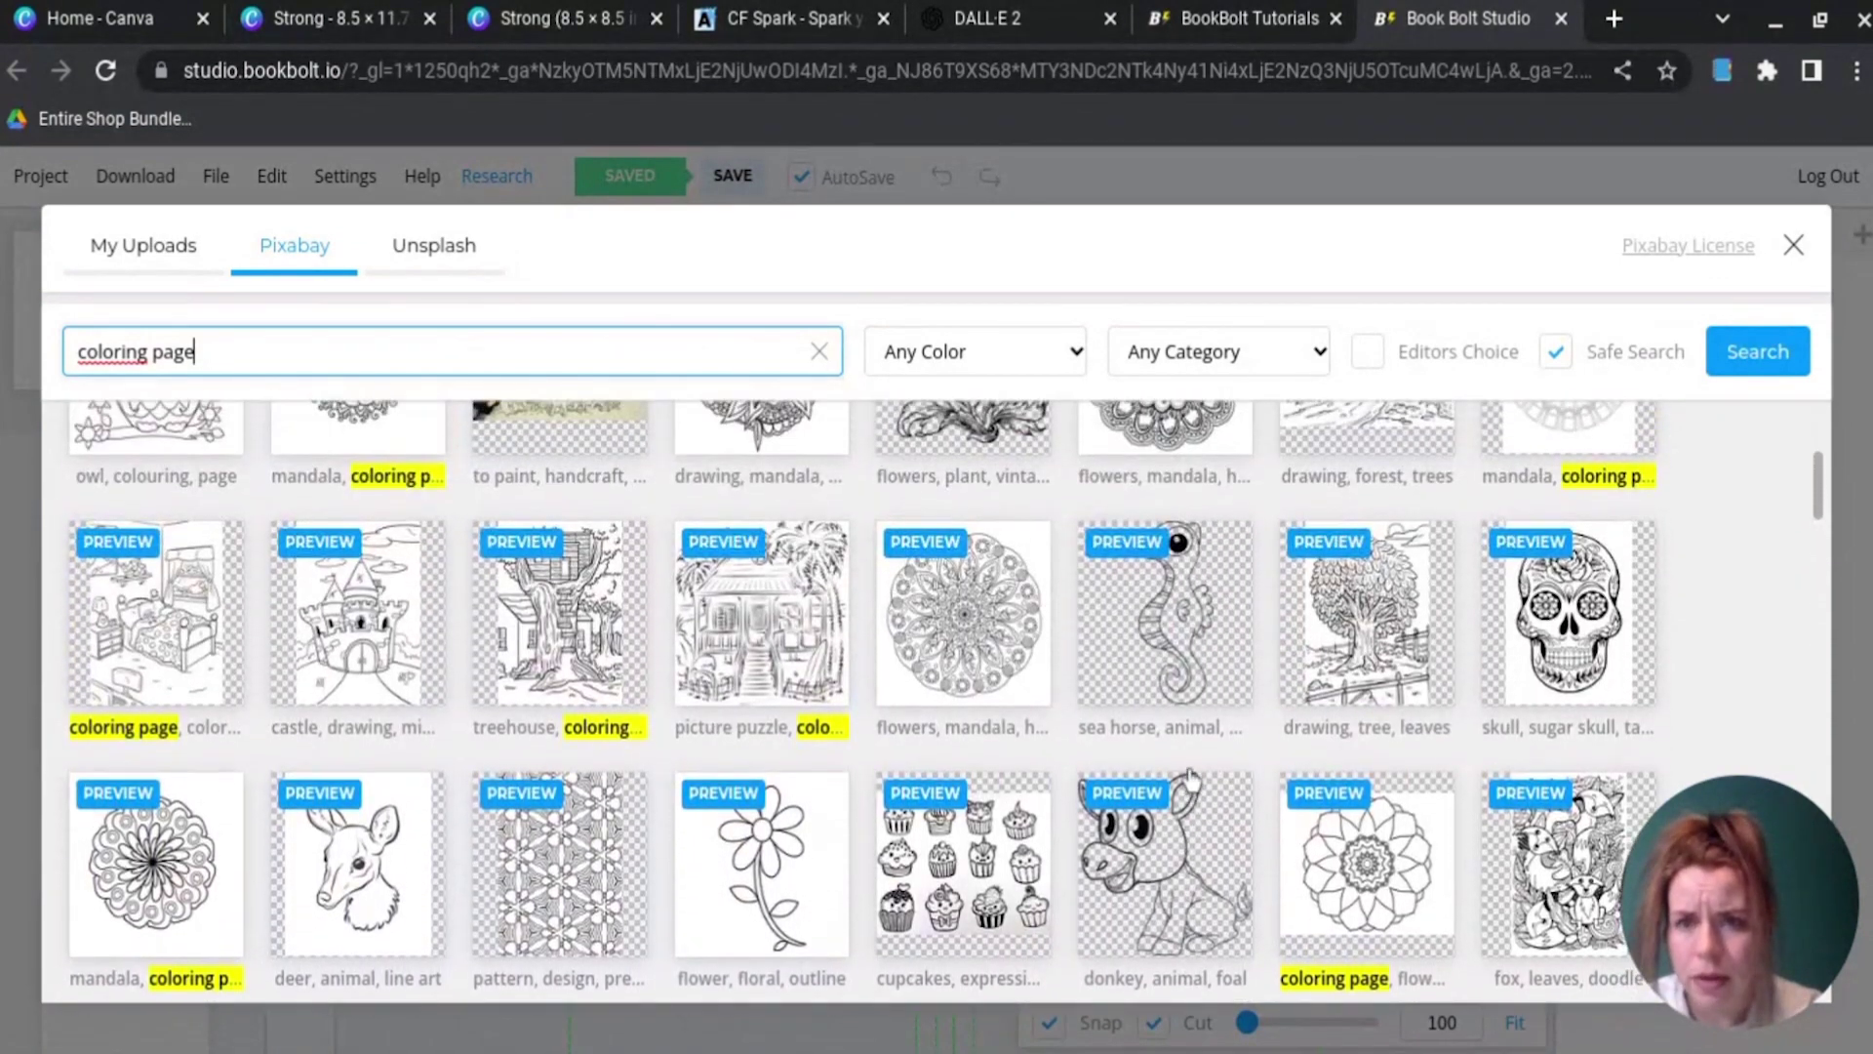
scroll(1191, 776, up, 2)
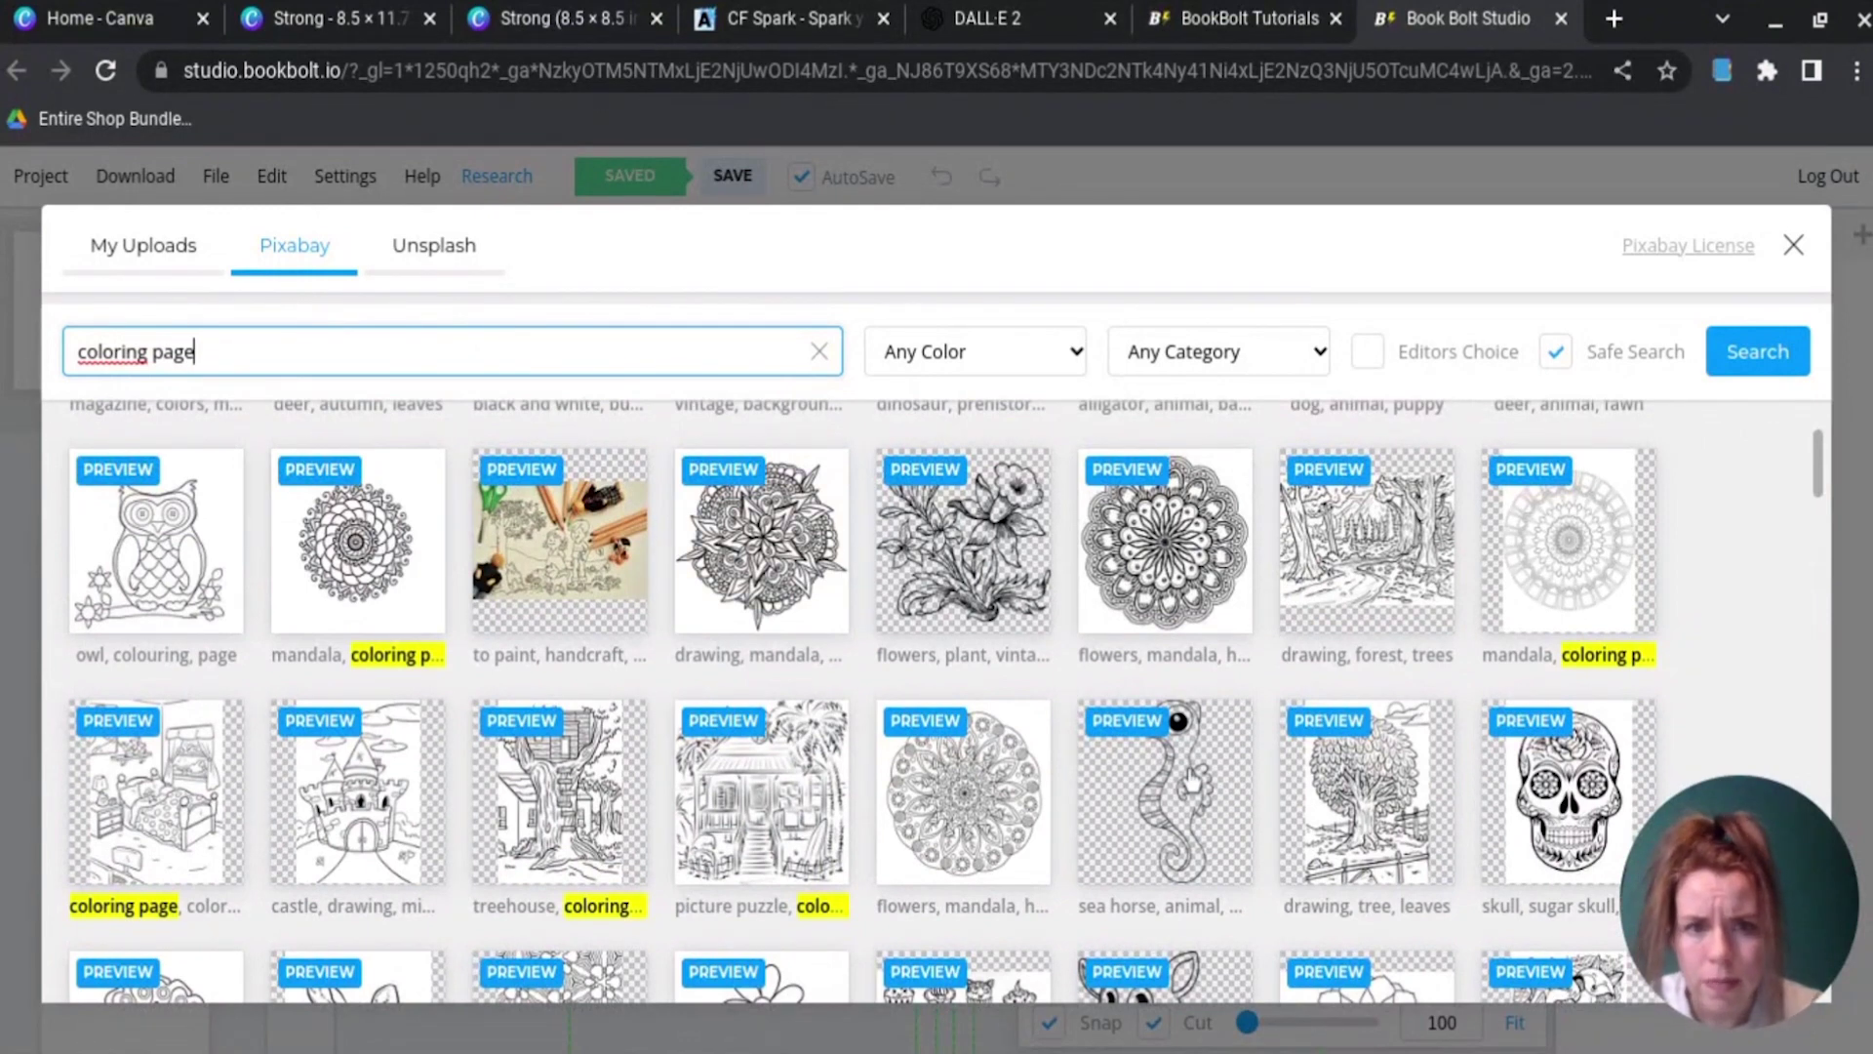
Step: Insert the children's bedroom coloring page illustration onto Page 1
click(1323, 603)
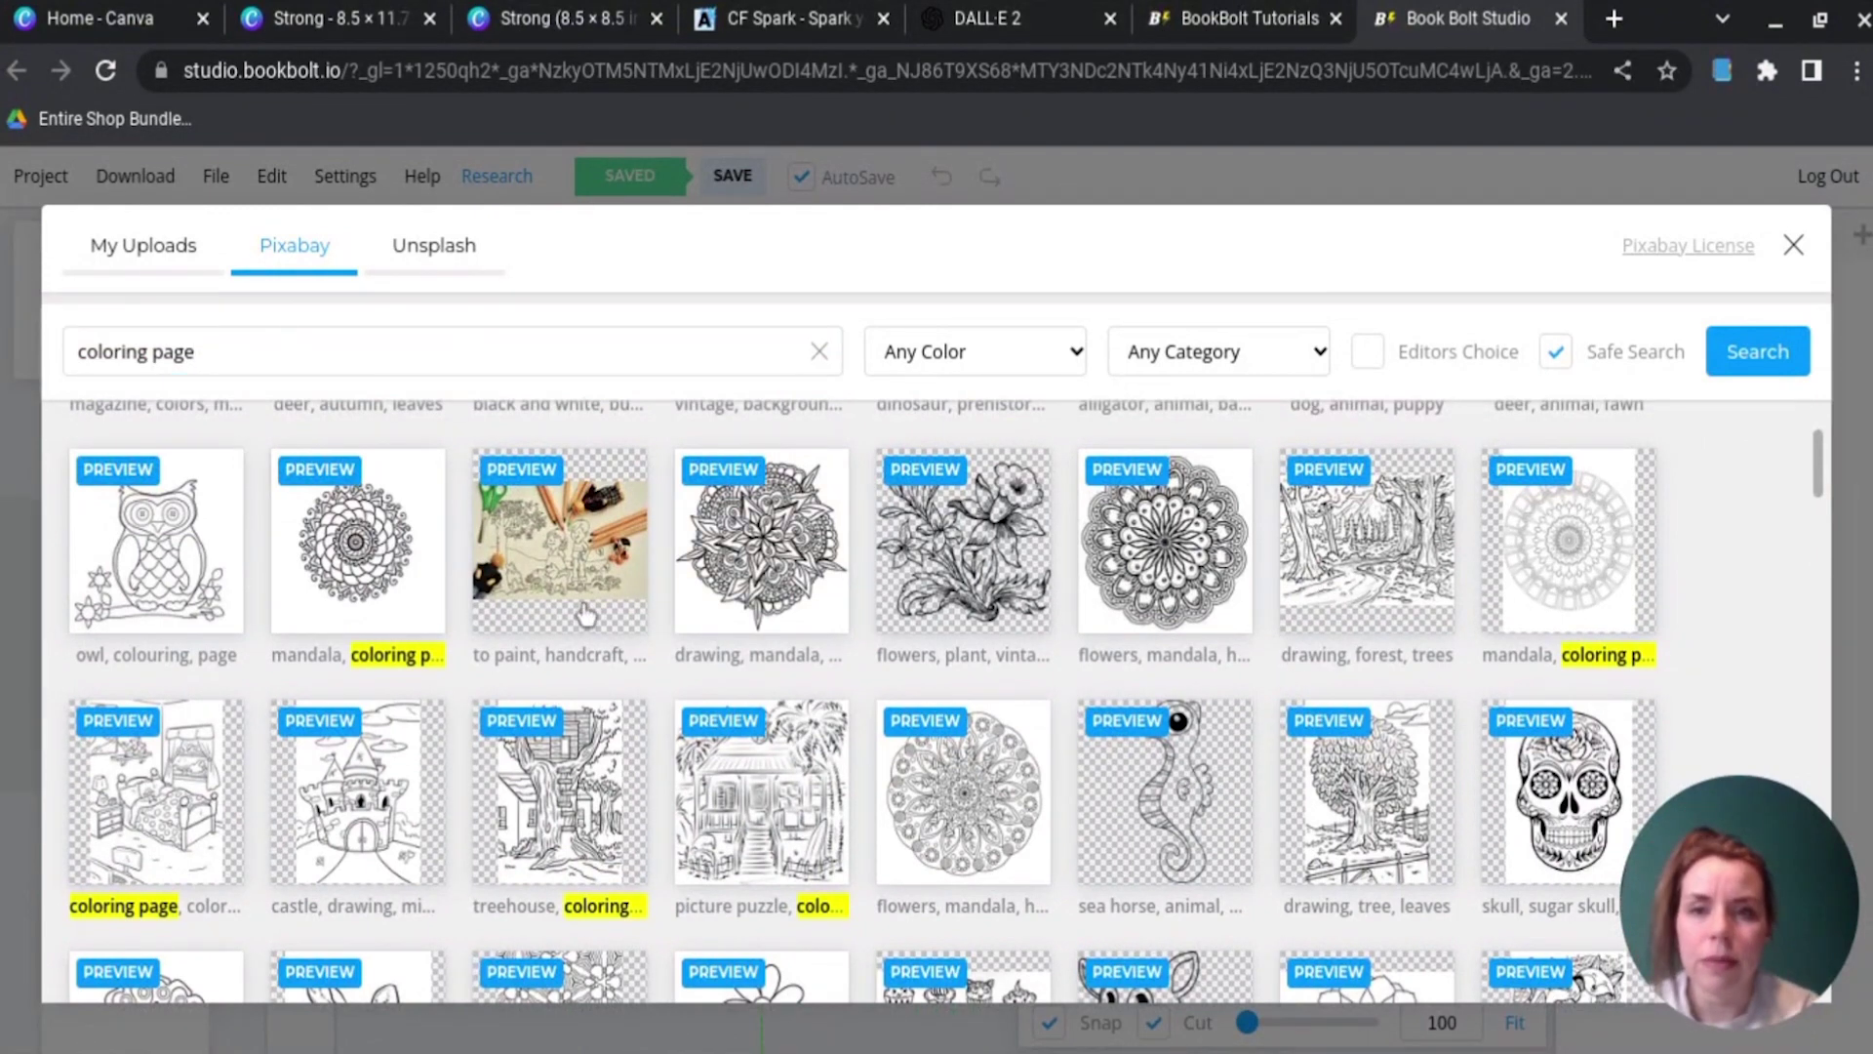
click(179, 775)
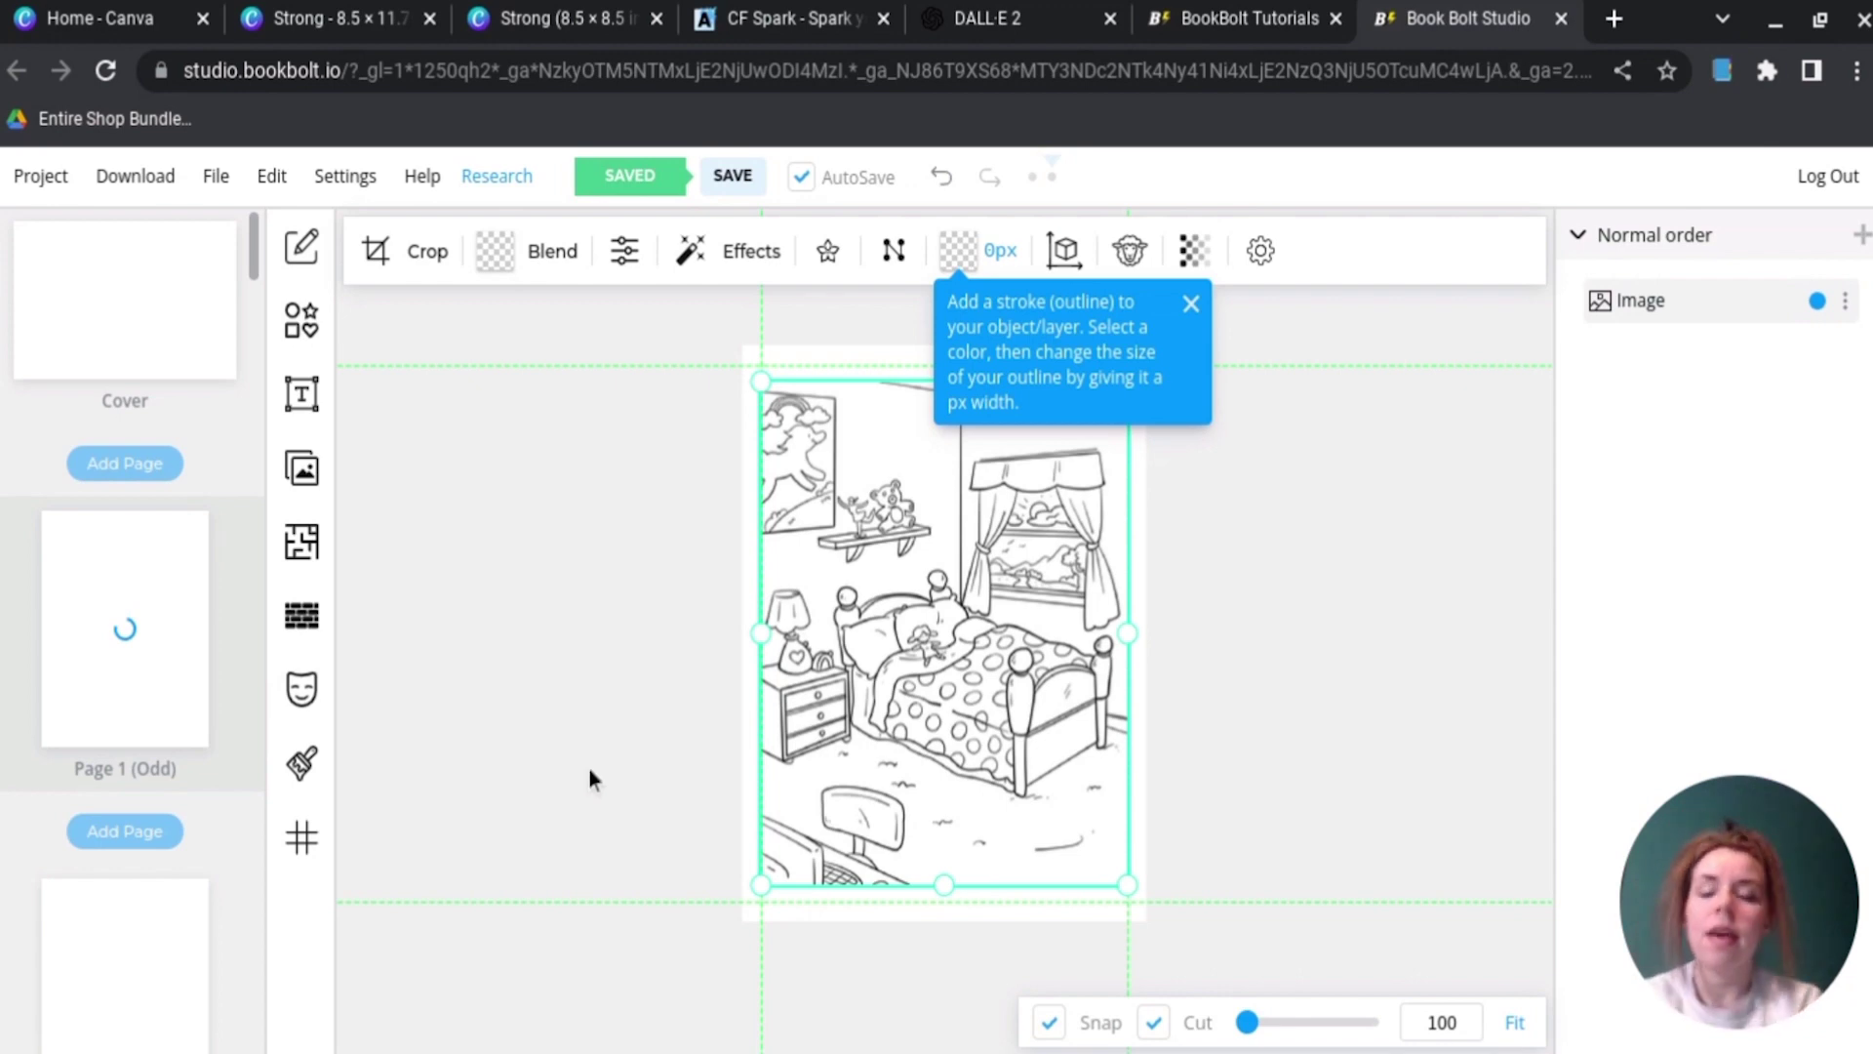
Step: Add the Halloween girl witch drawing with the large hat to Page 1, shrink it and place it on the bedroom floor beside the chair
click(301, 472)
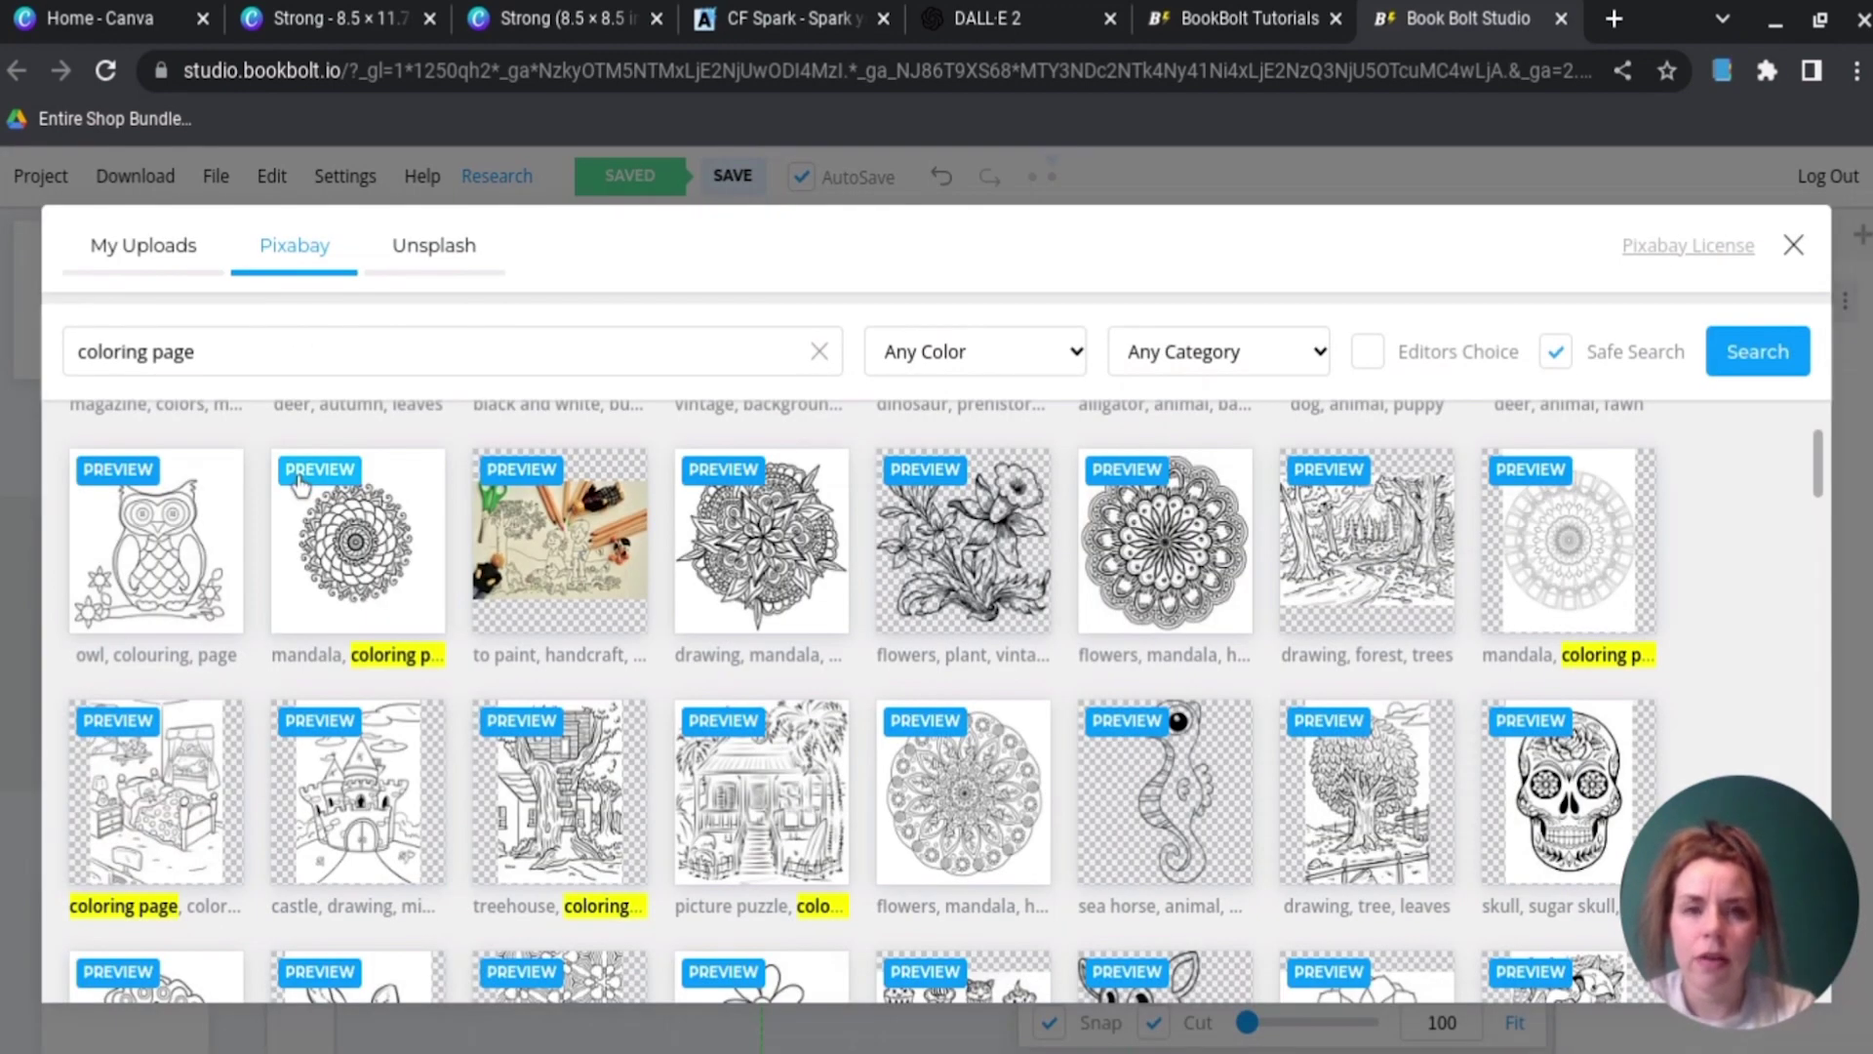
scroll(1132, 634, down, 7)
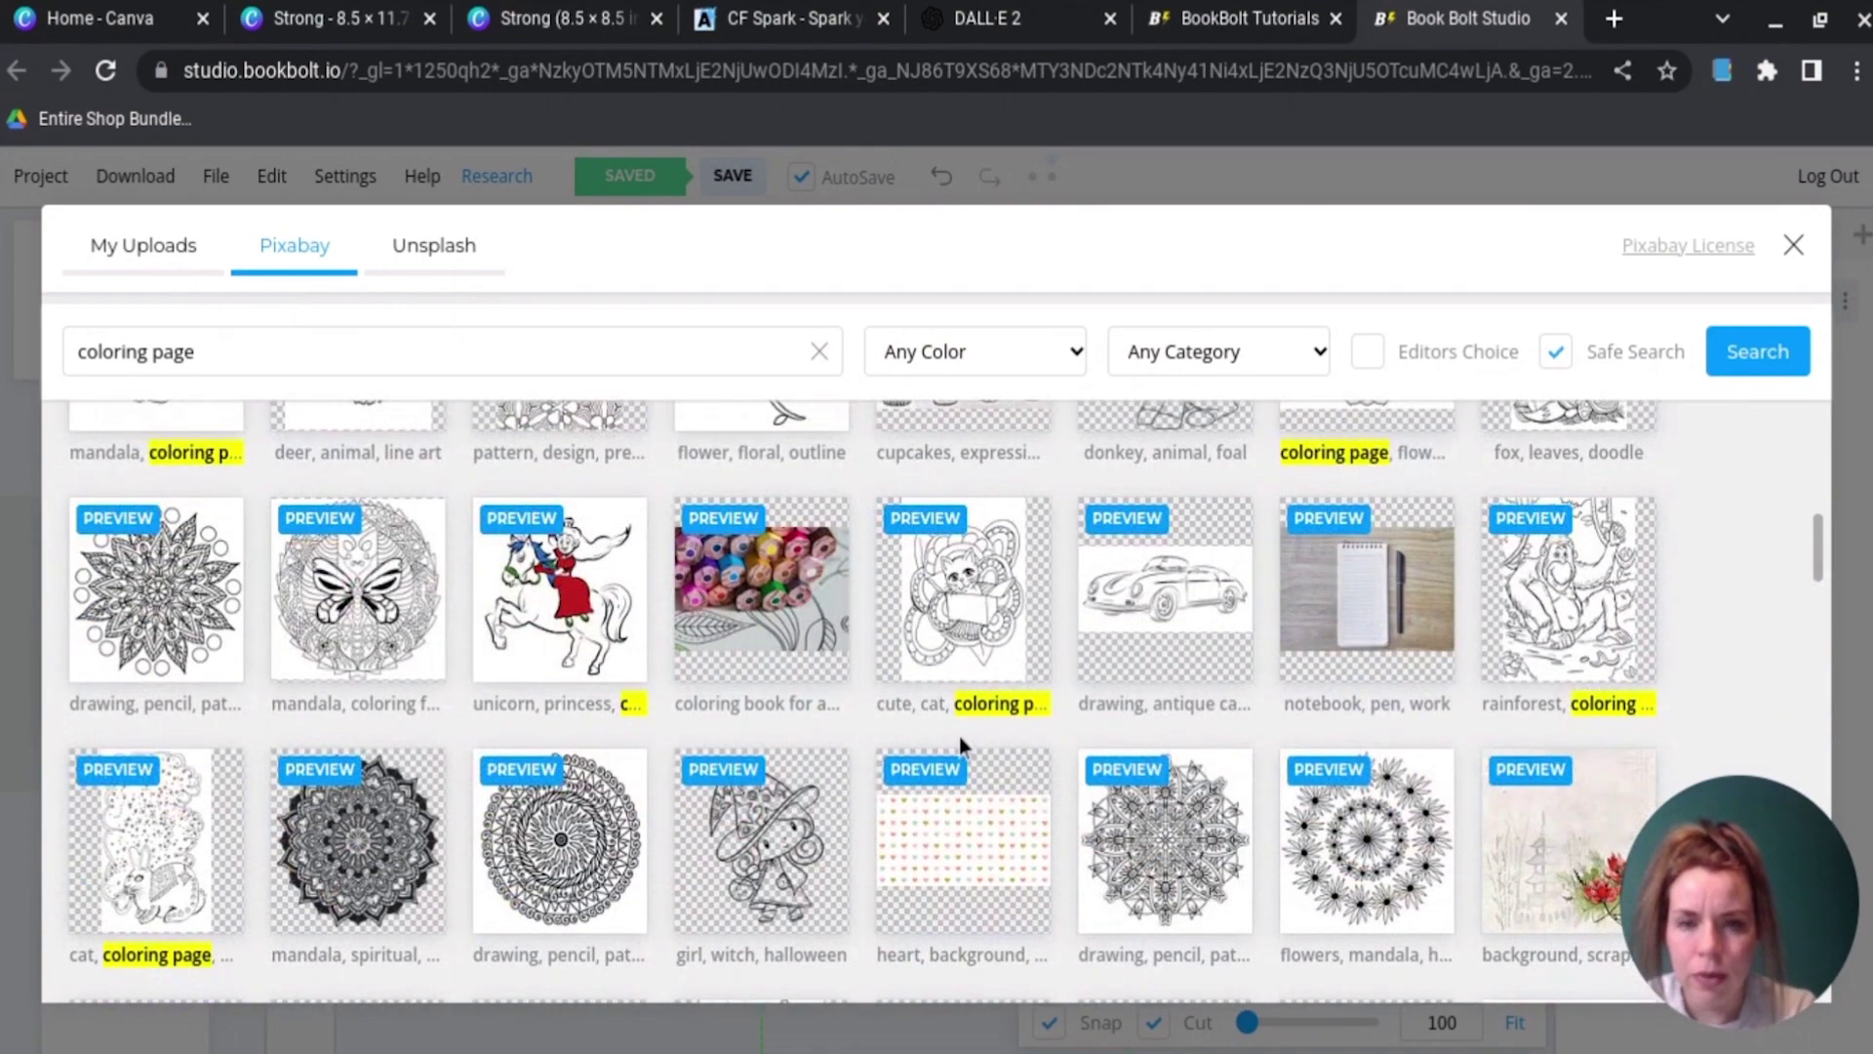
click(734, 859)
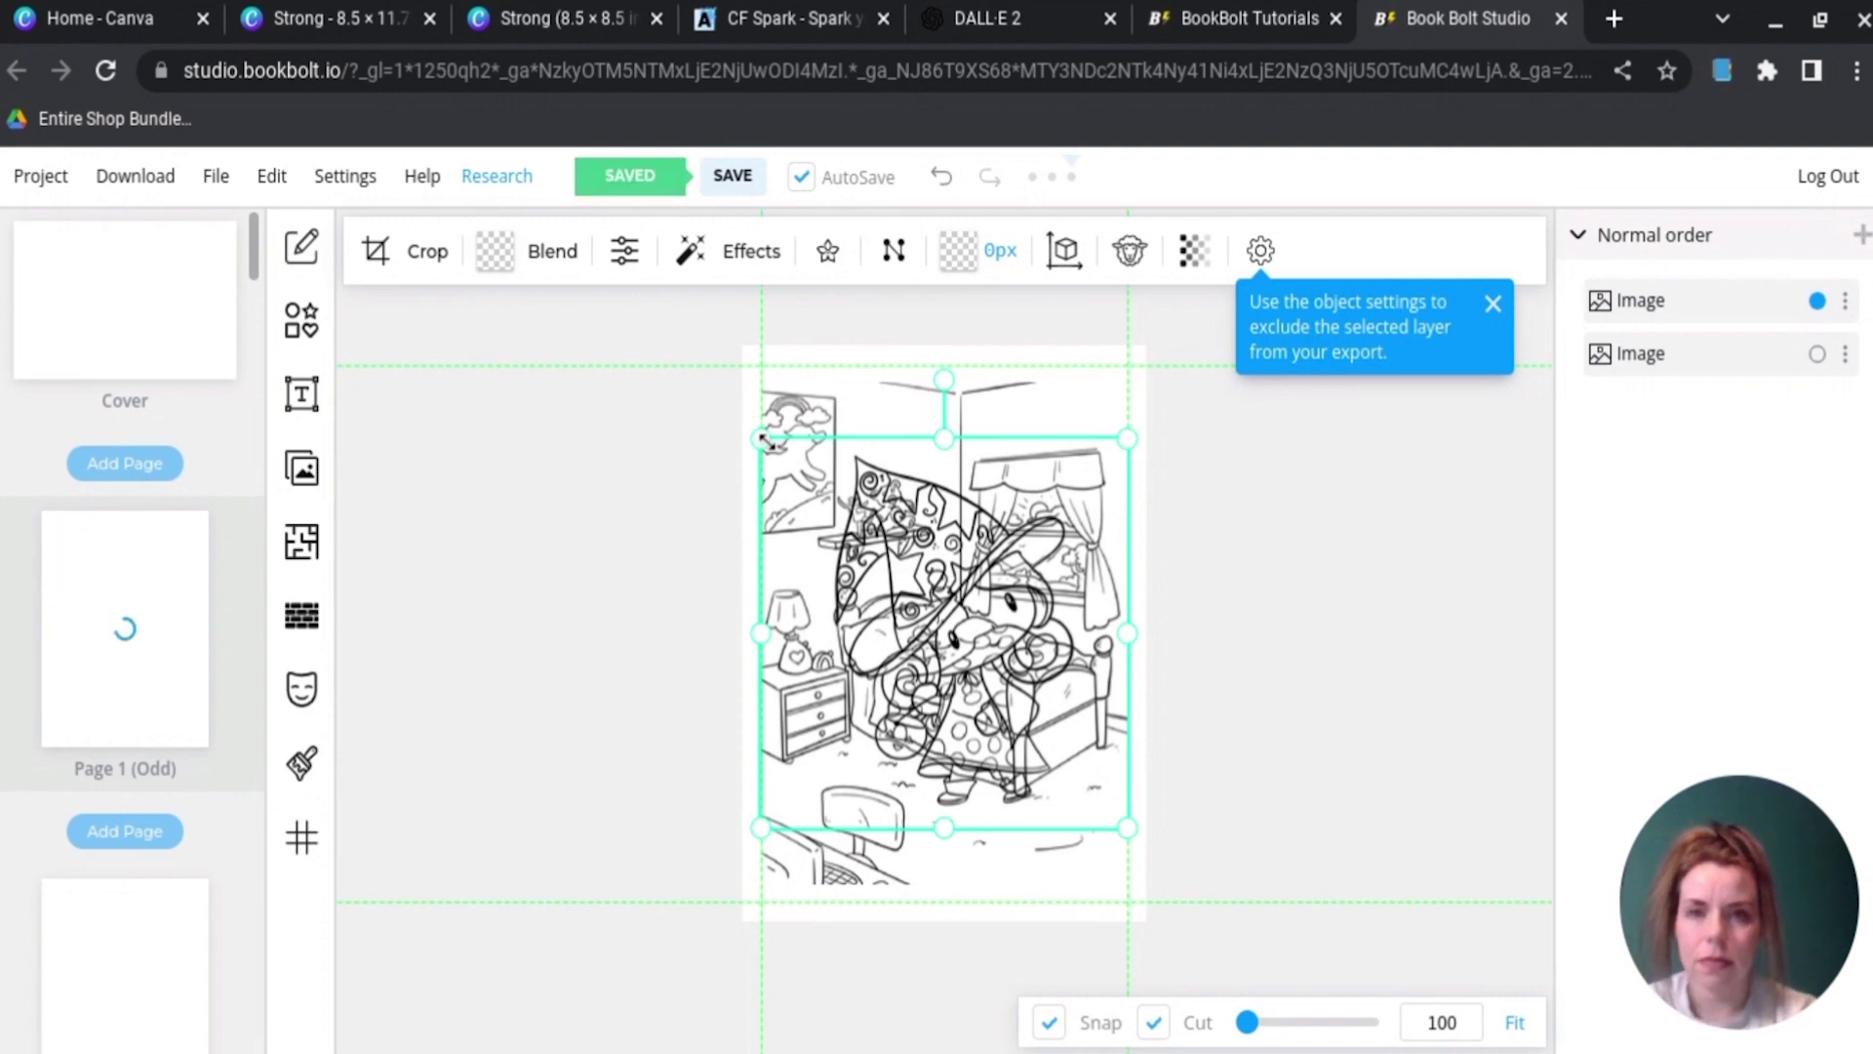
drag(766, 441, 995, 713)
drag(1002, 806, 955, 850)
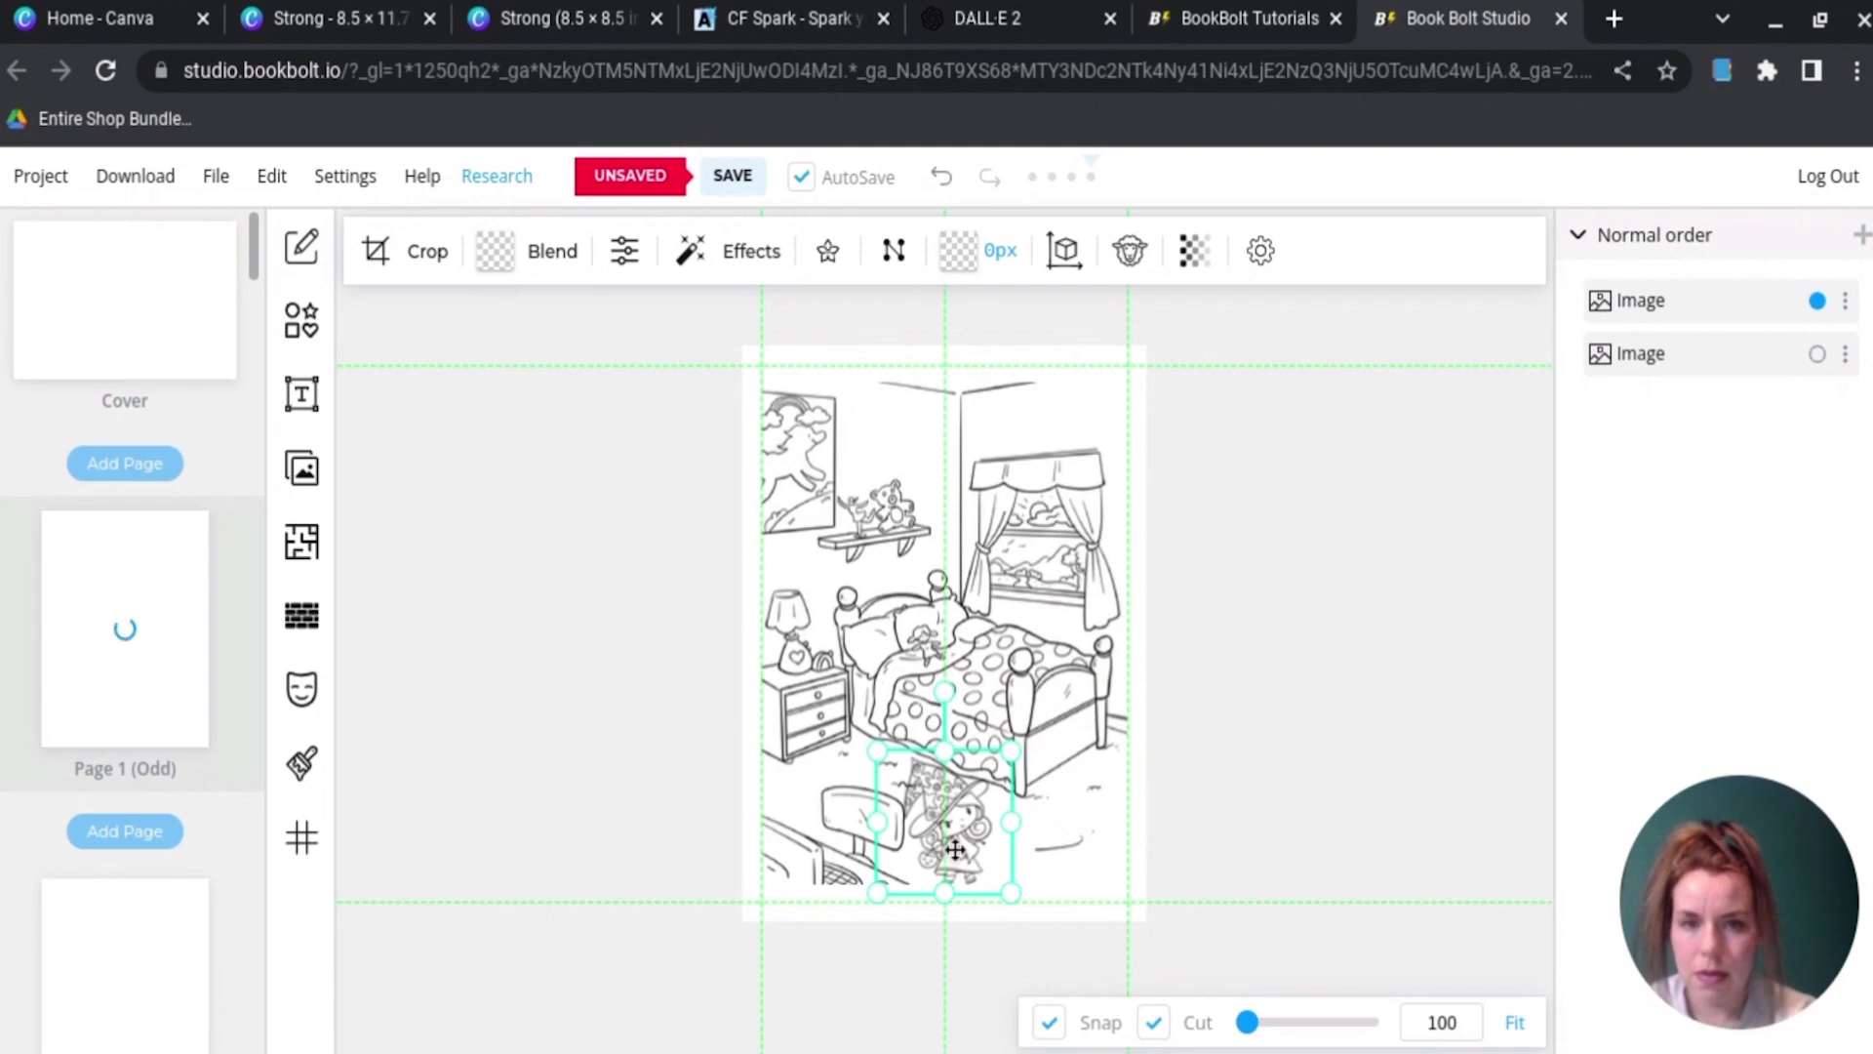
click(1431, 800)
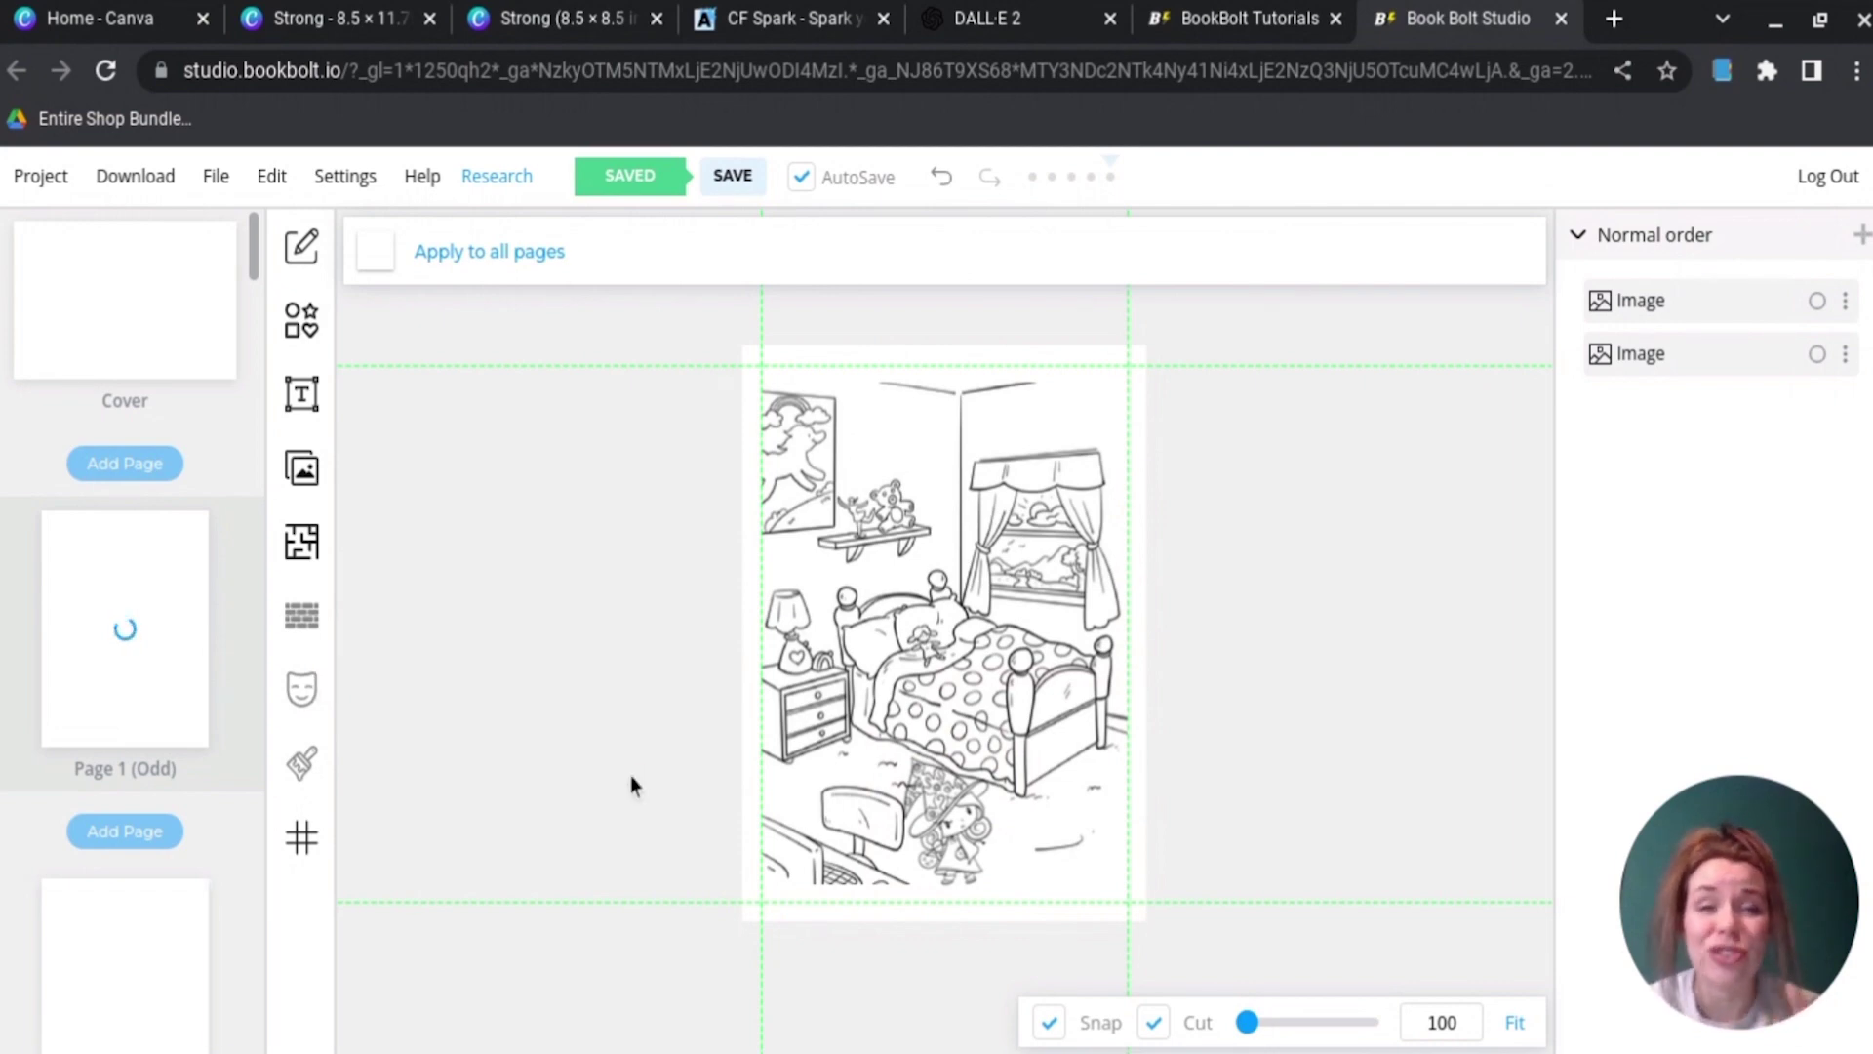
Step: Insert the castle line drawing with clouds from Pixabay onto the blank Page 2
click(110, 924)
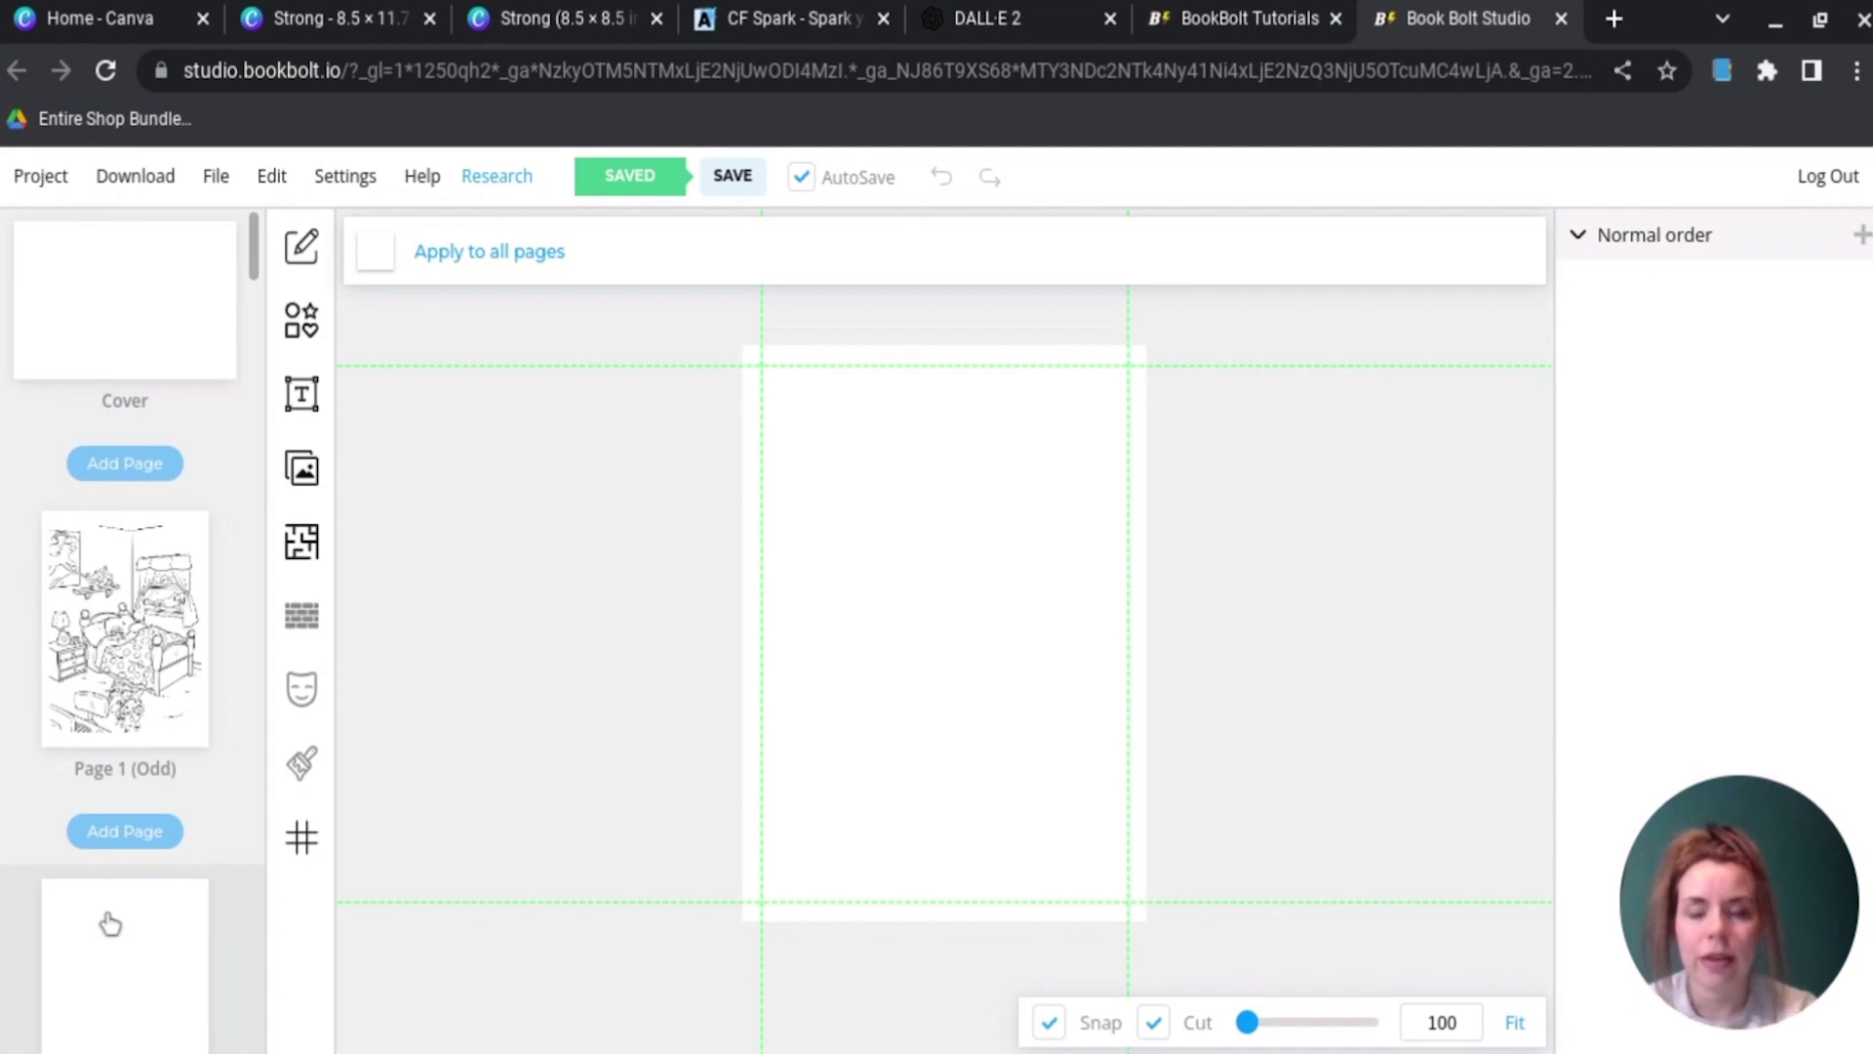
scroll(110, 924, down, 2)
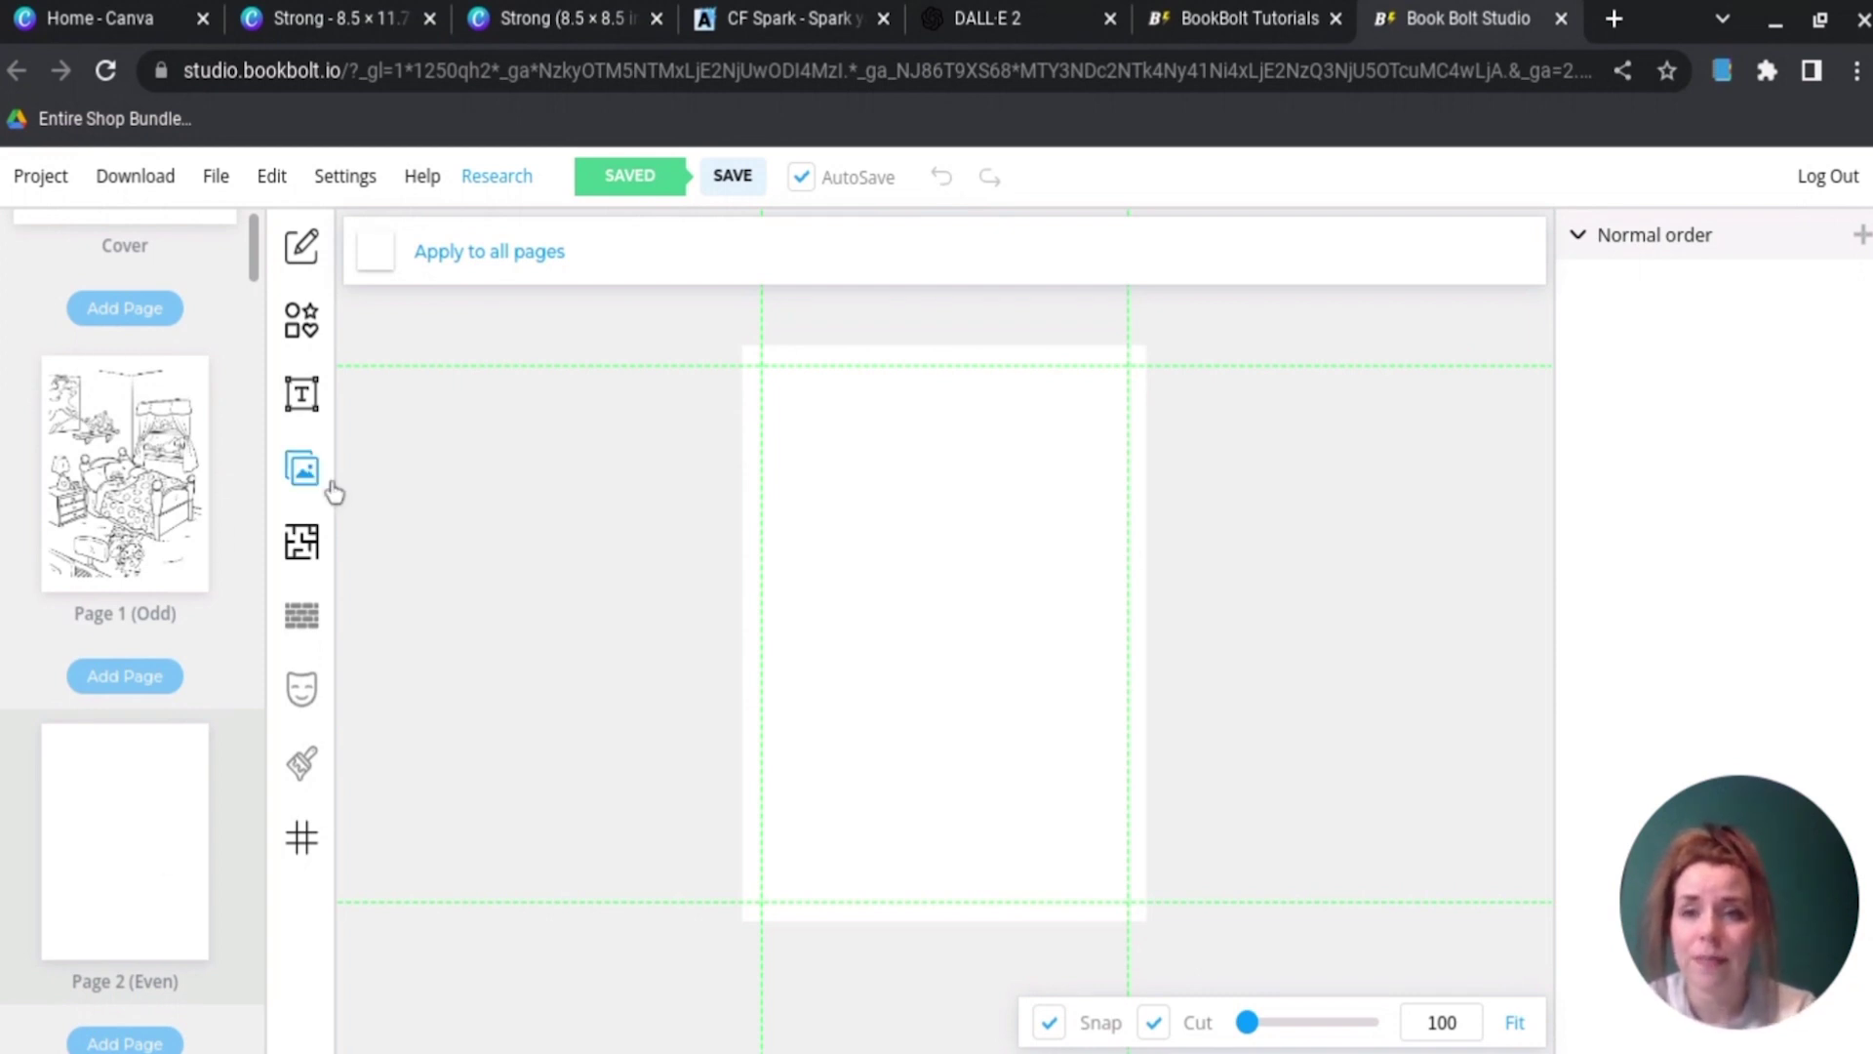
click(302, 471)
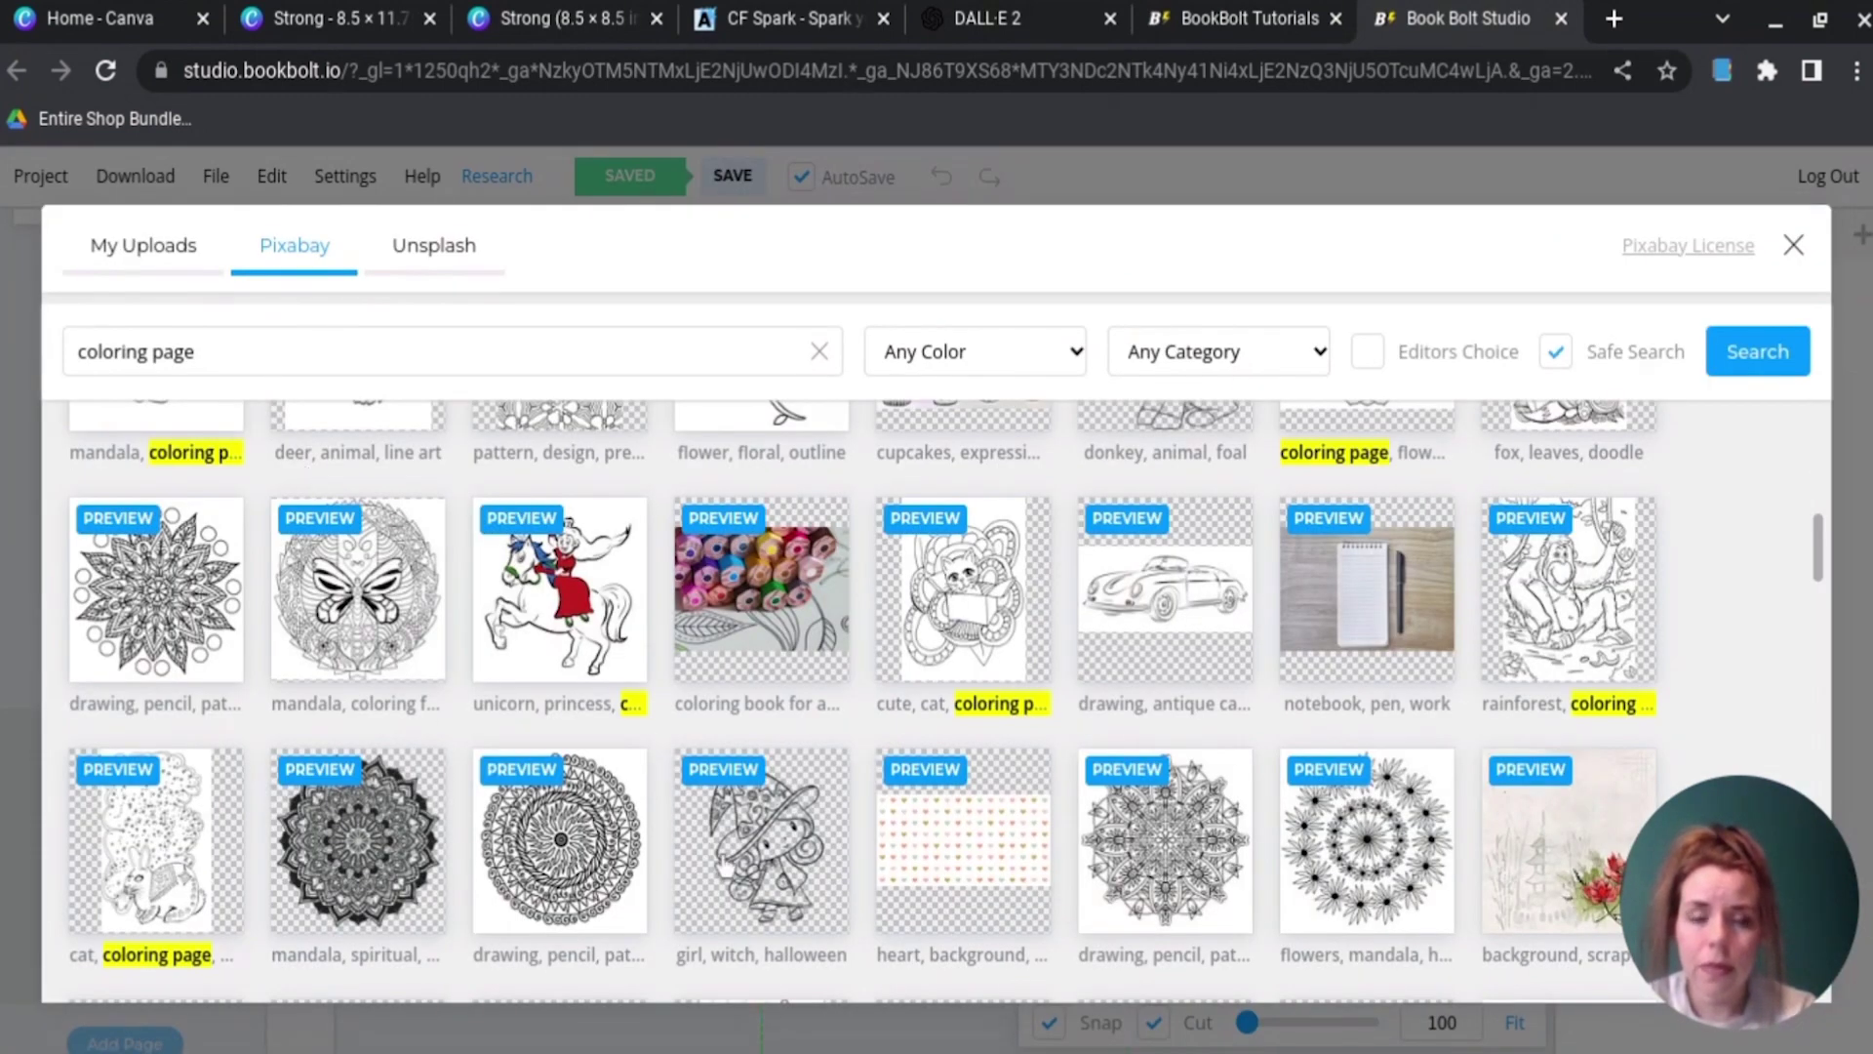
scroll(724, 864, up, 4)
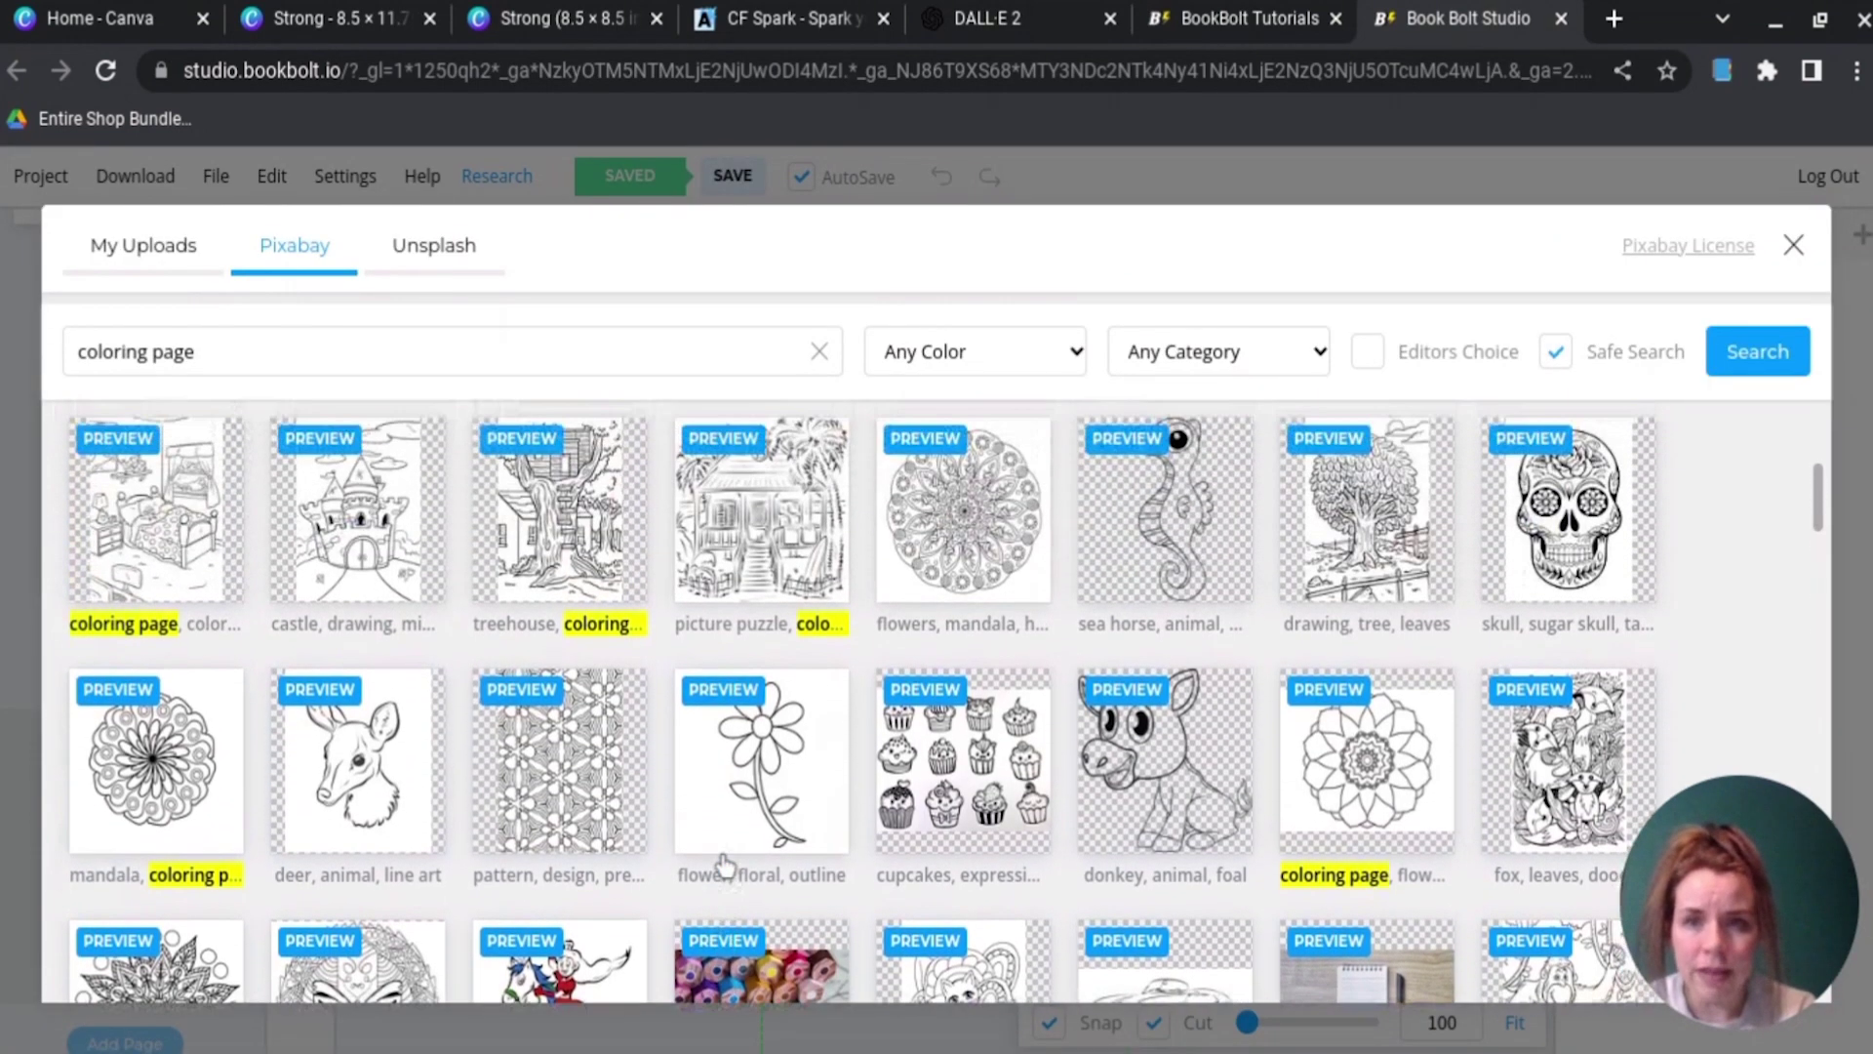
scroll(724, 864, up, 2)
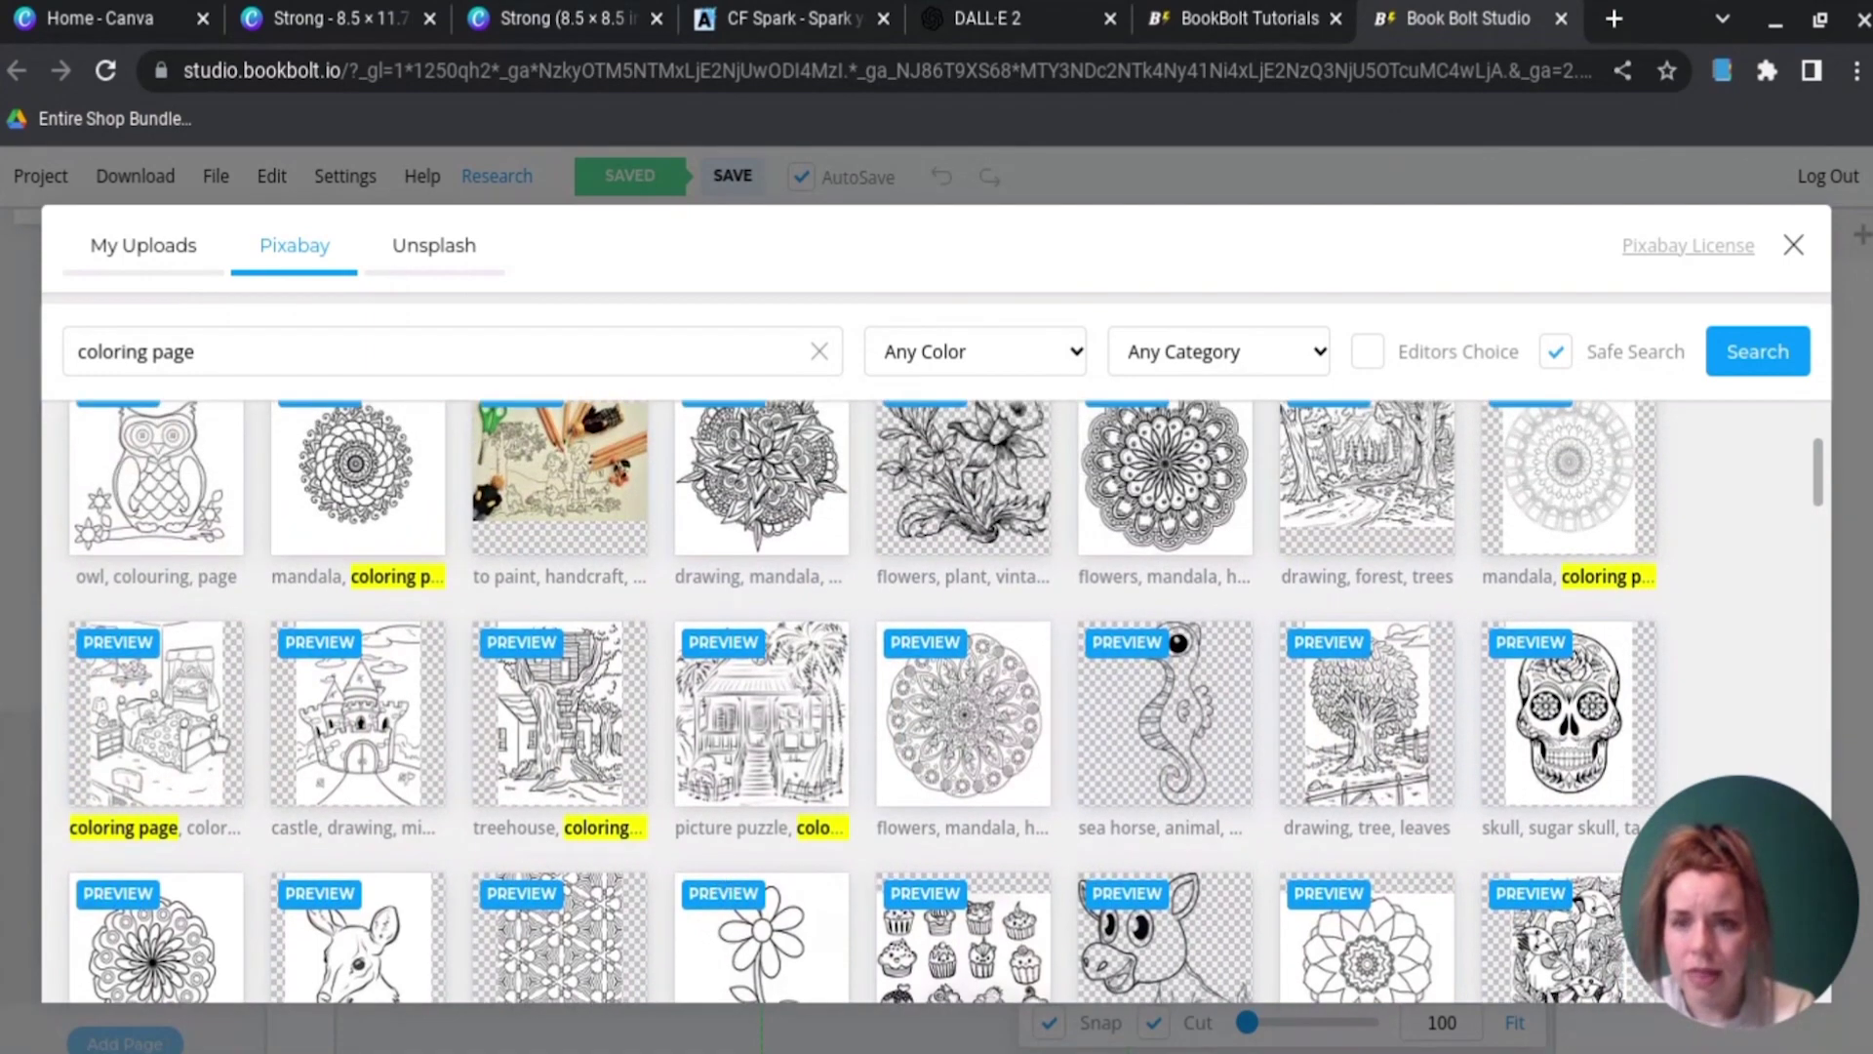
click(349, 757)
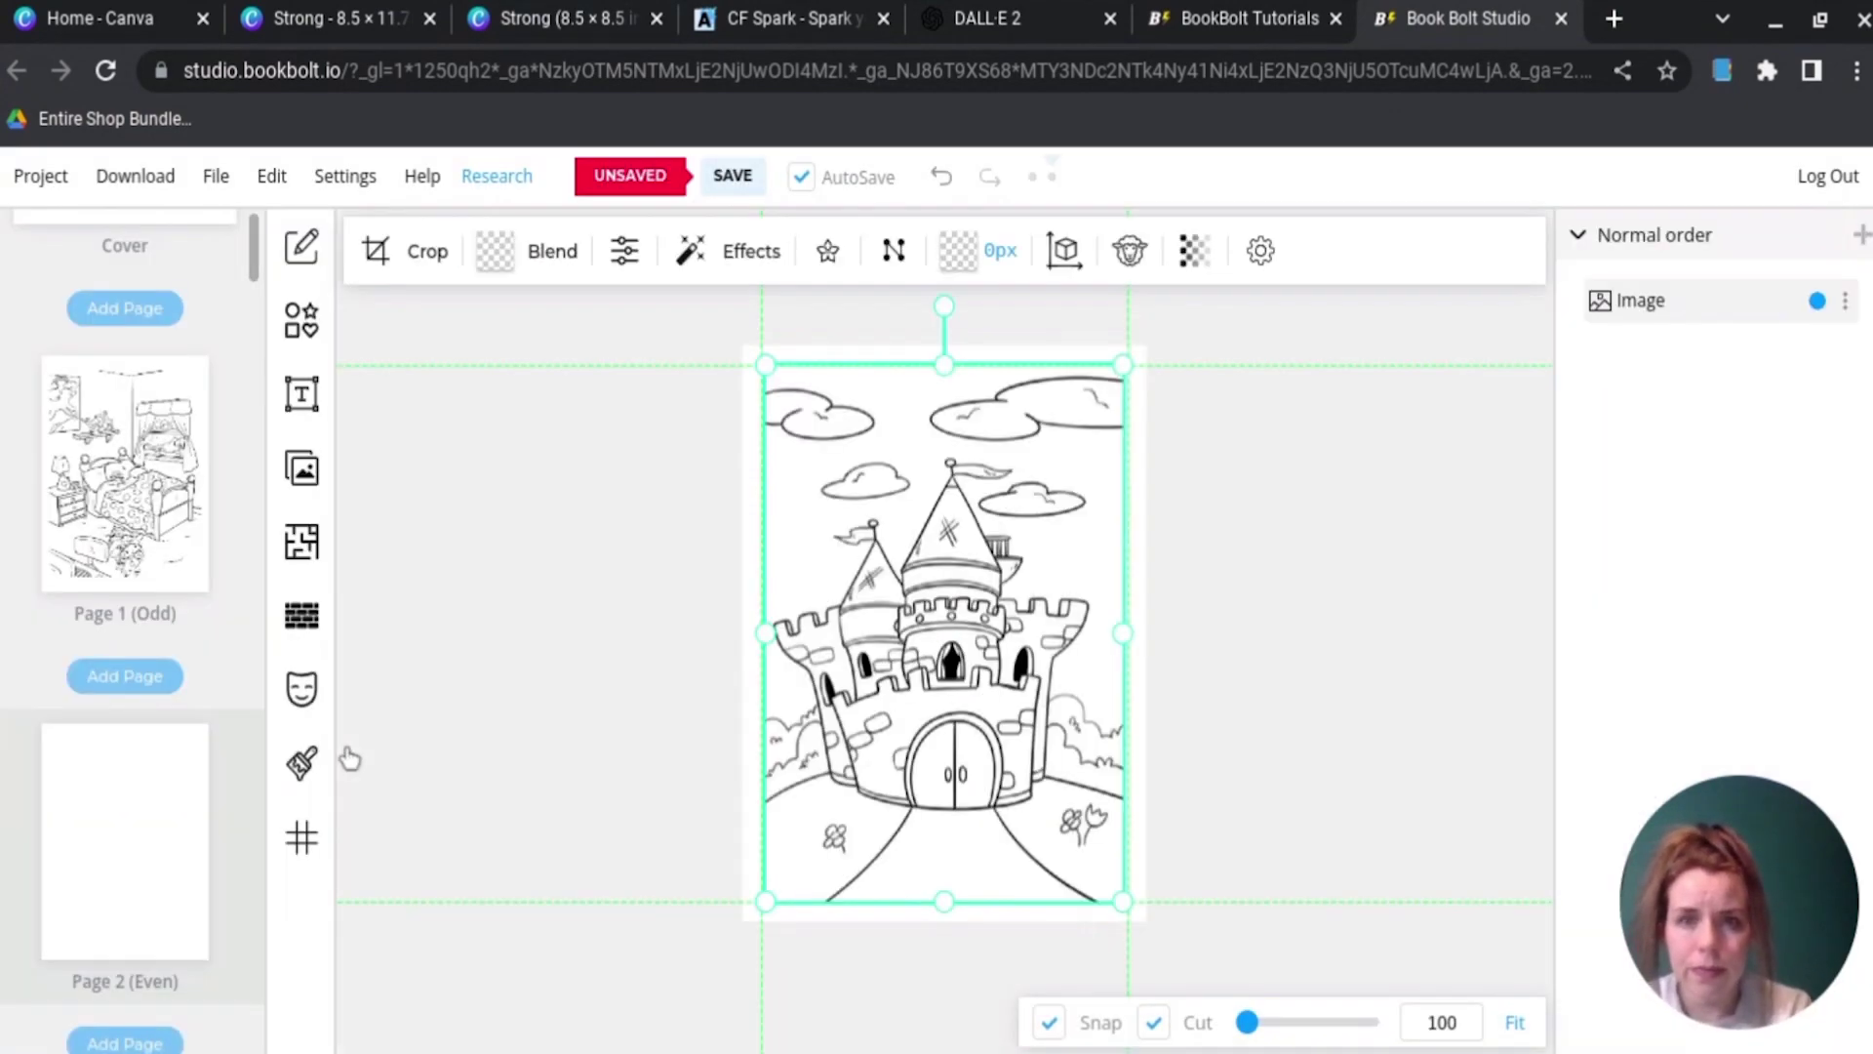
click(689, 783)
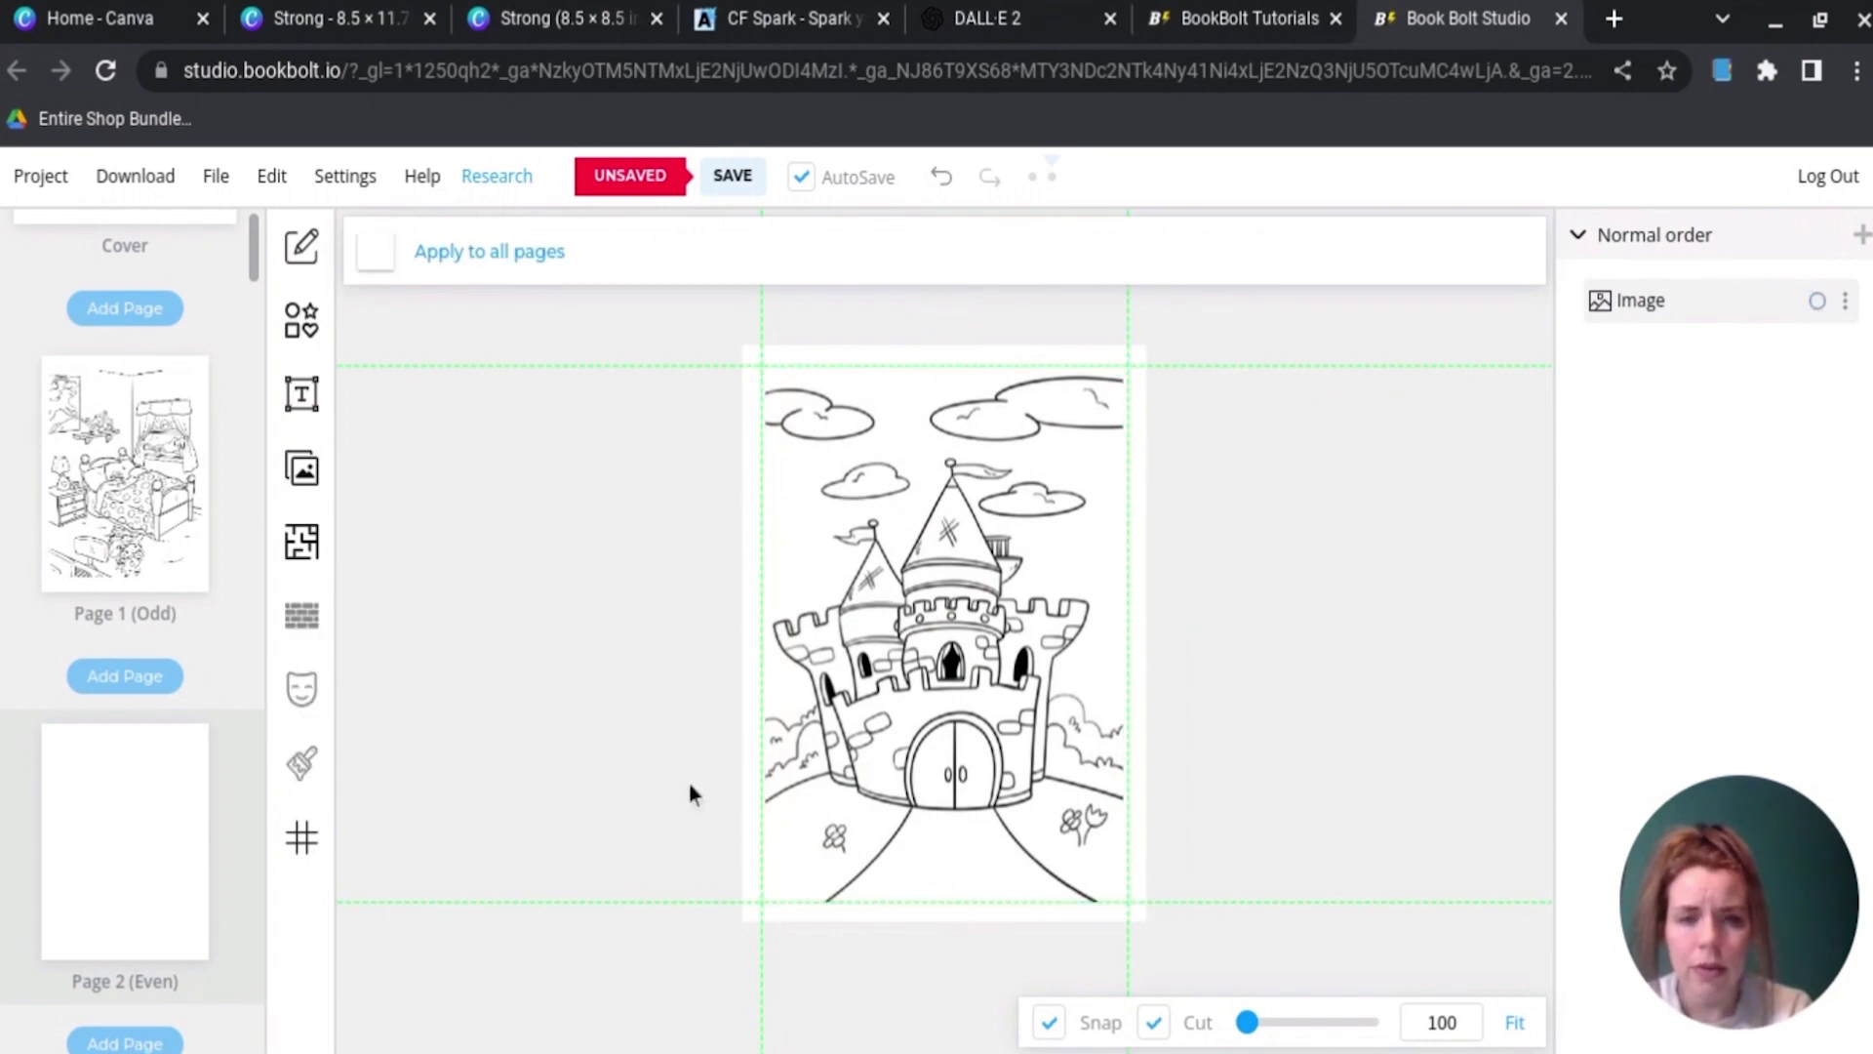
Step: Go to the book cover and set its paper color to the preset magenta-pink swatch
scroll(688, 782, down, 1)
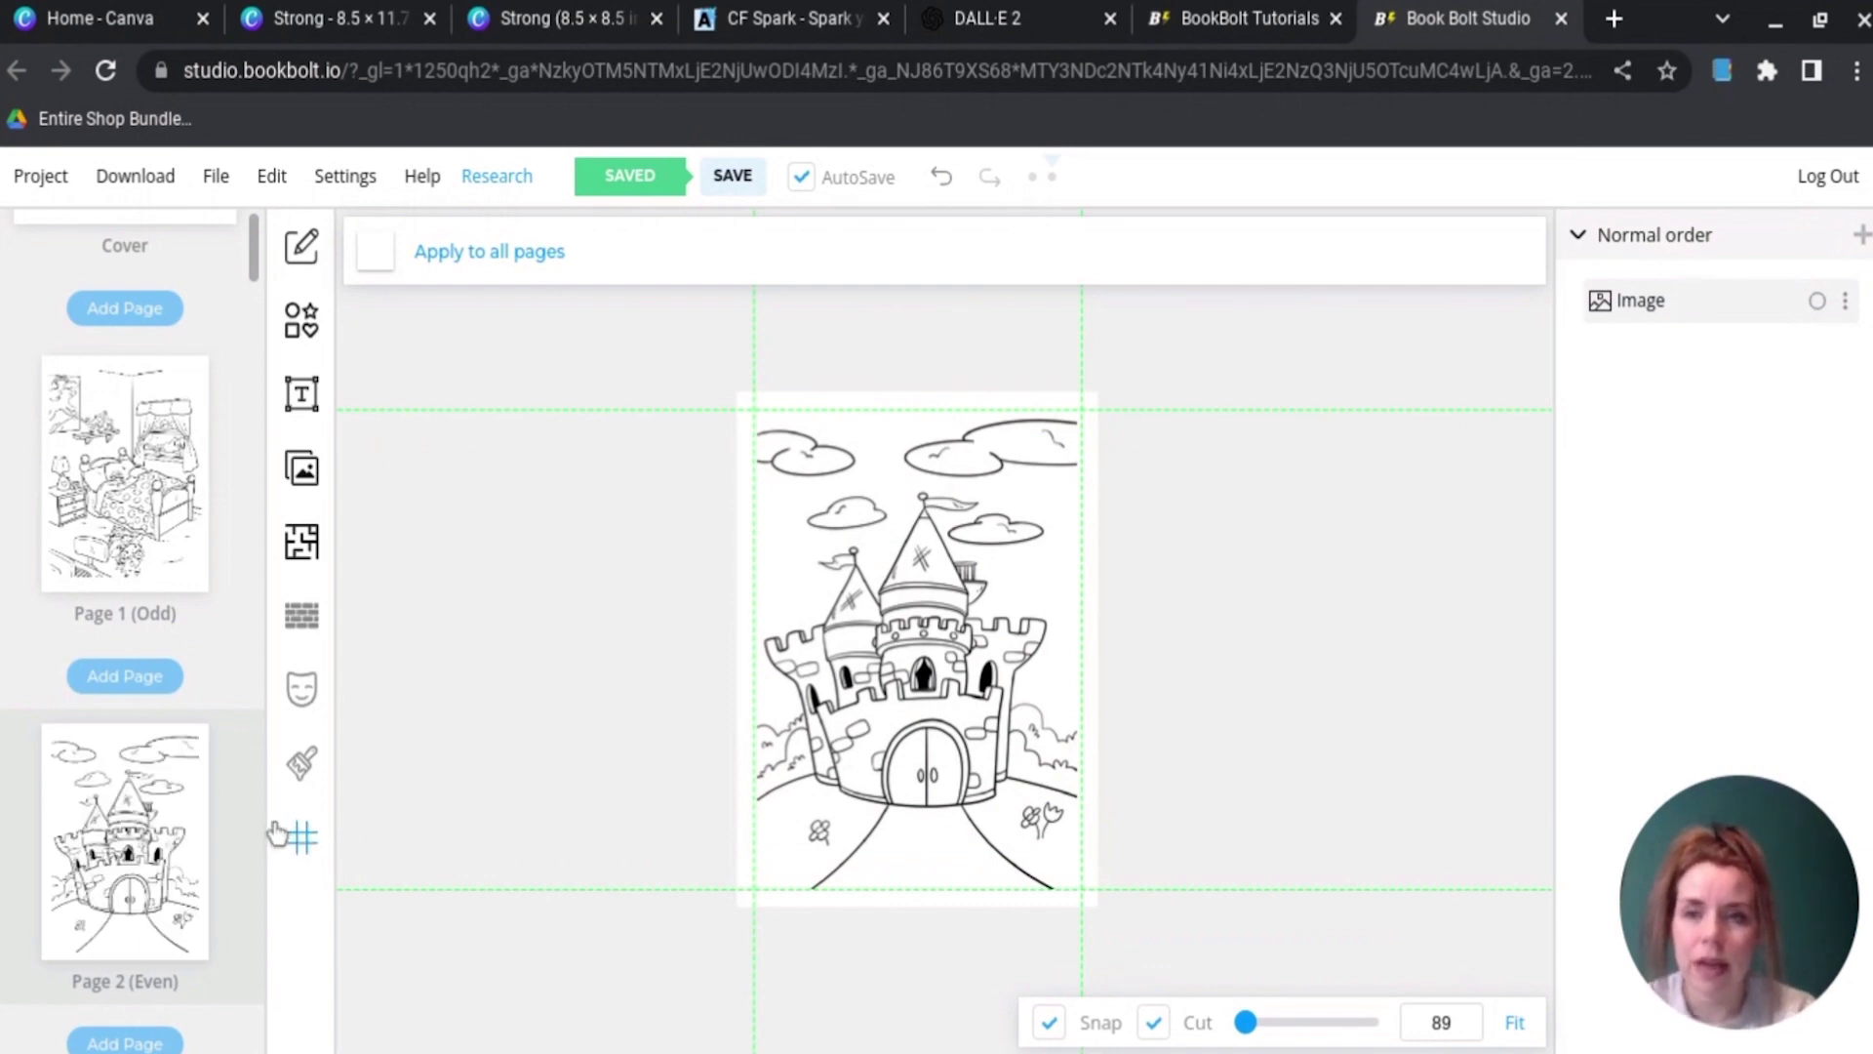
scroll(192, 844, down, 5)
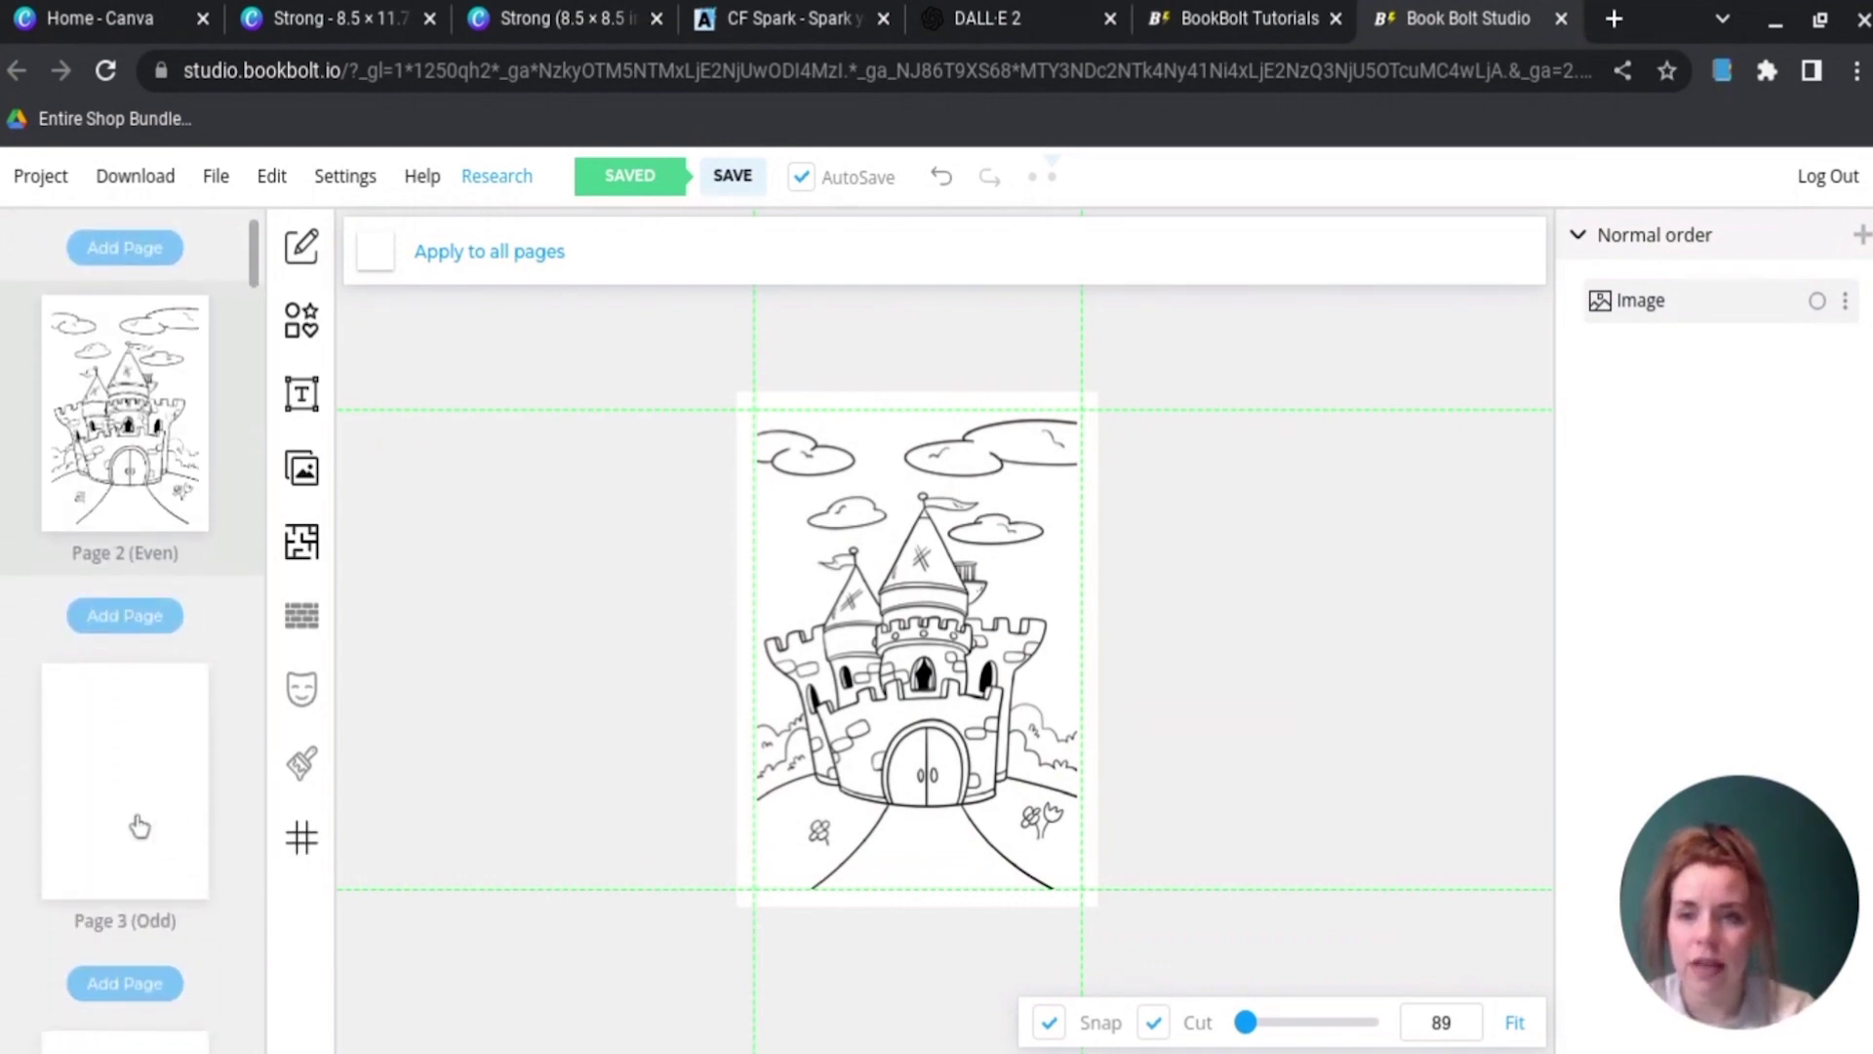
click(140, 826)
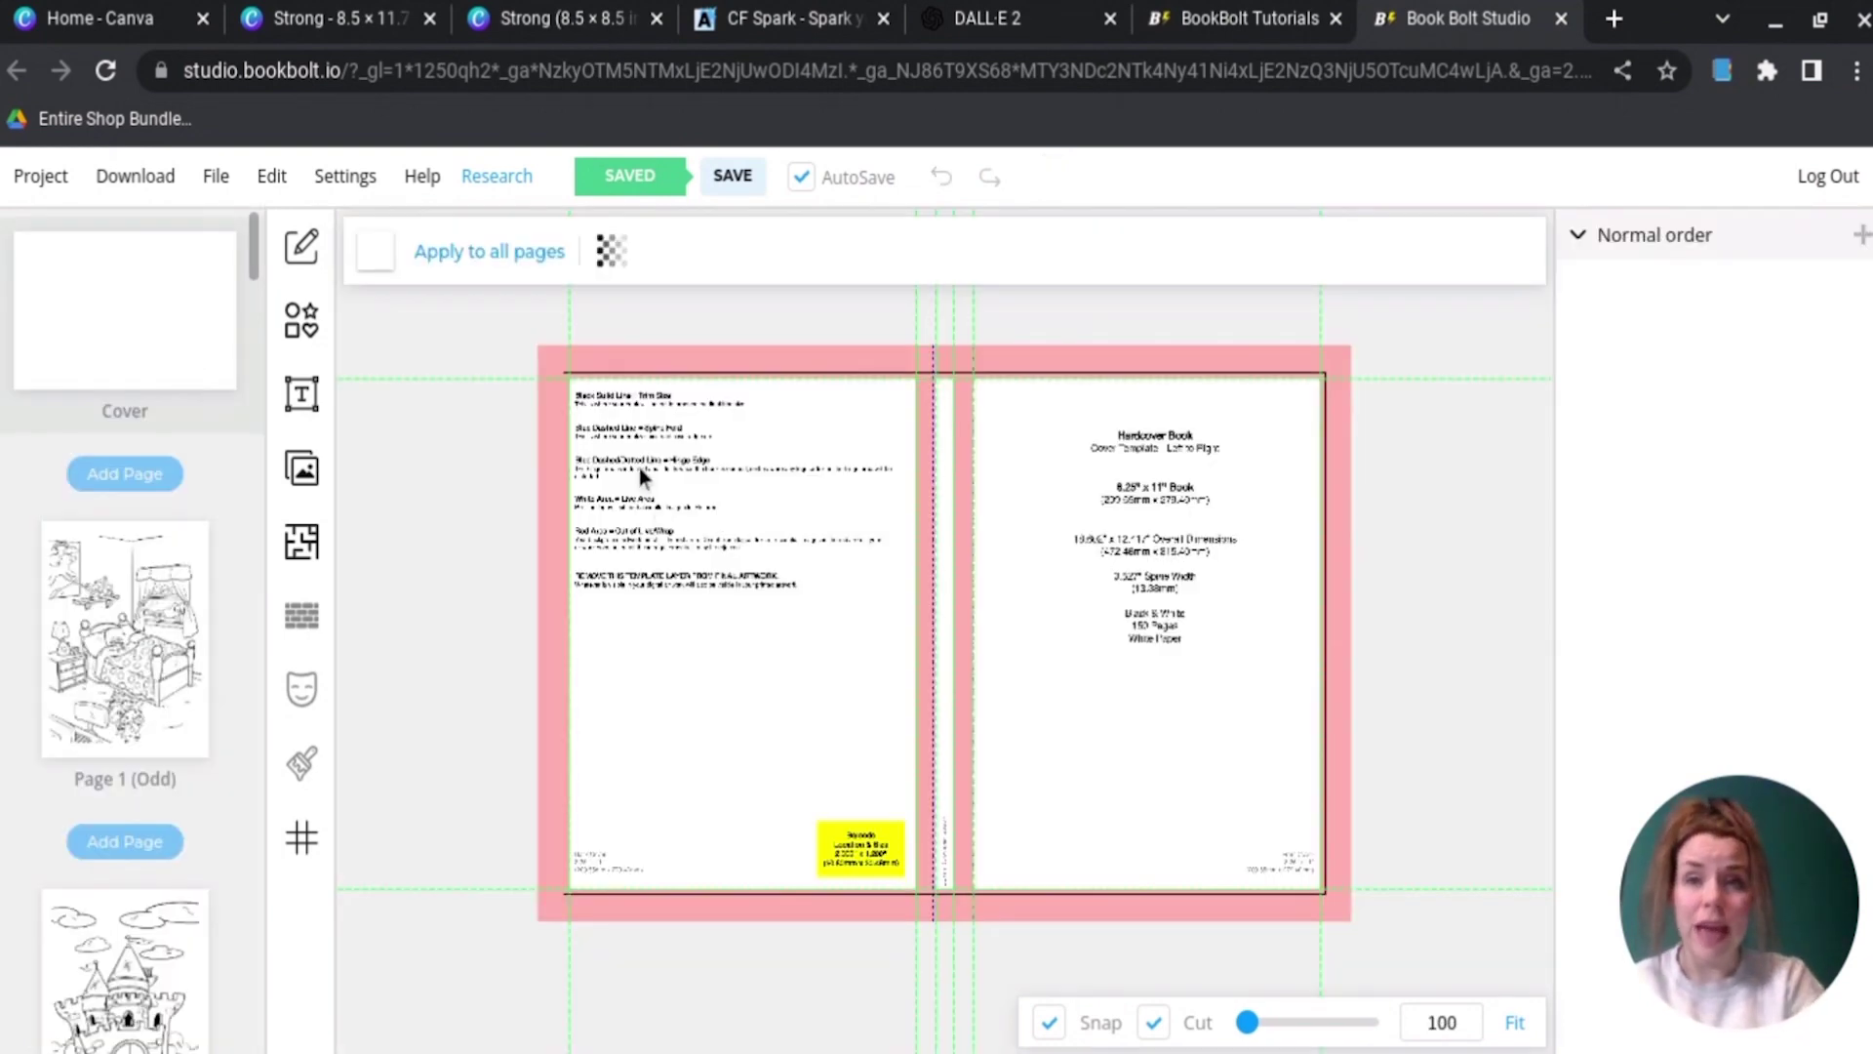
click(375, 252)
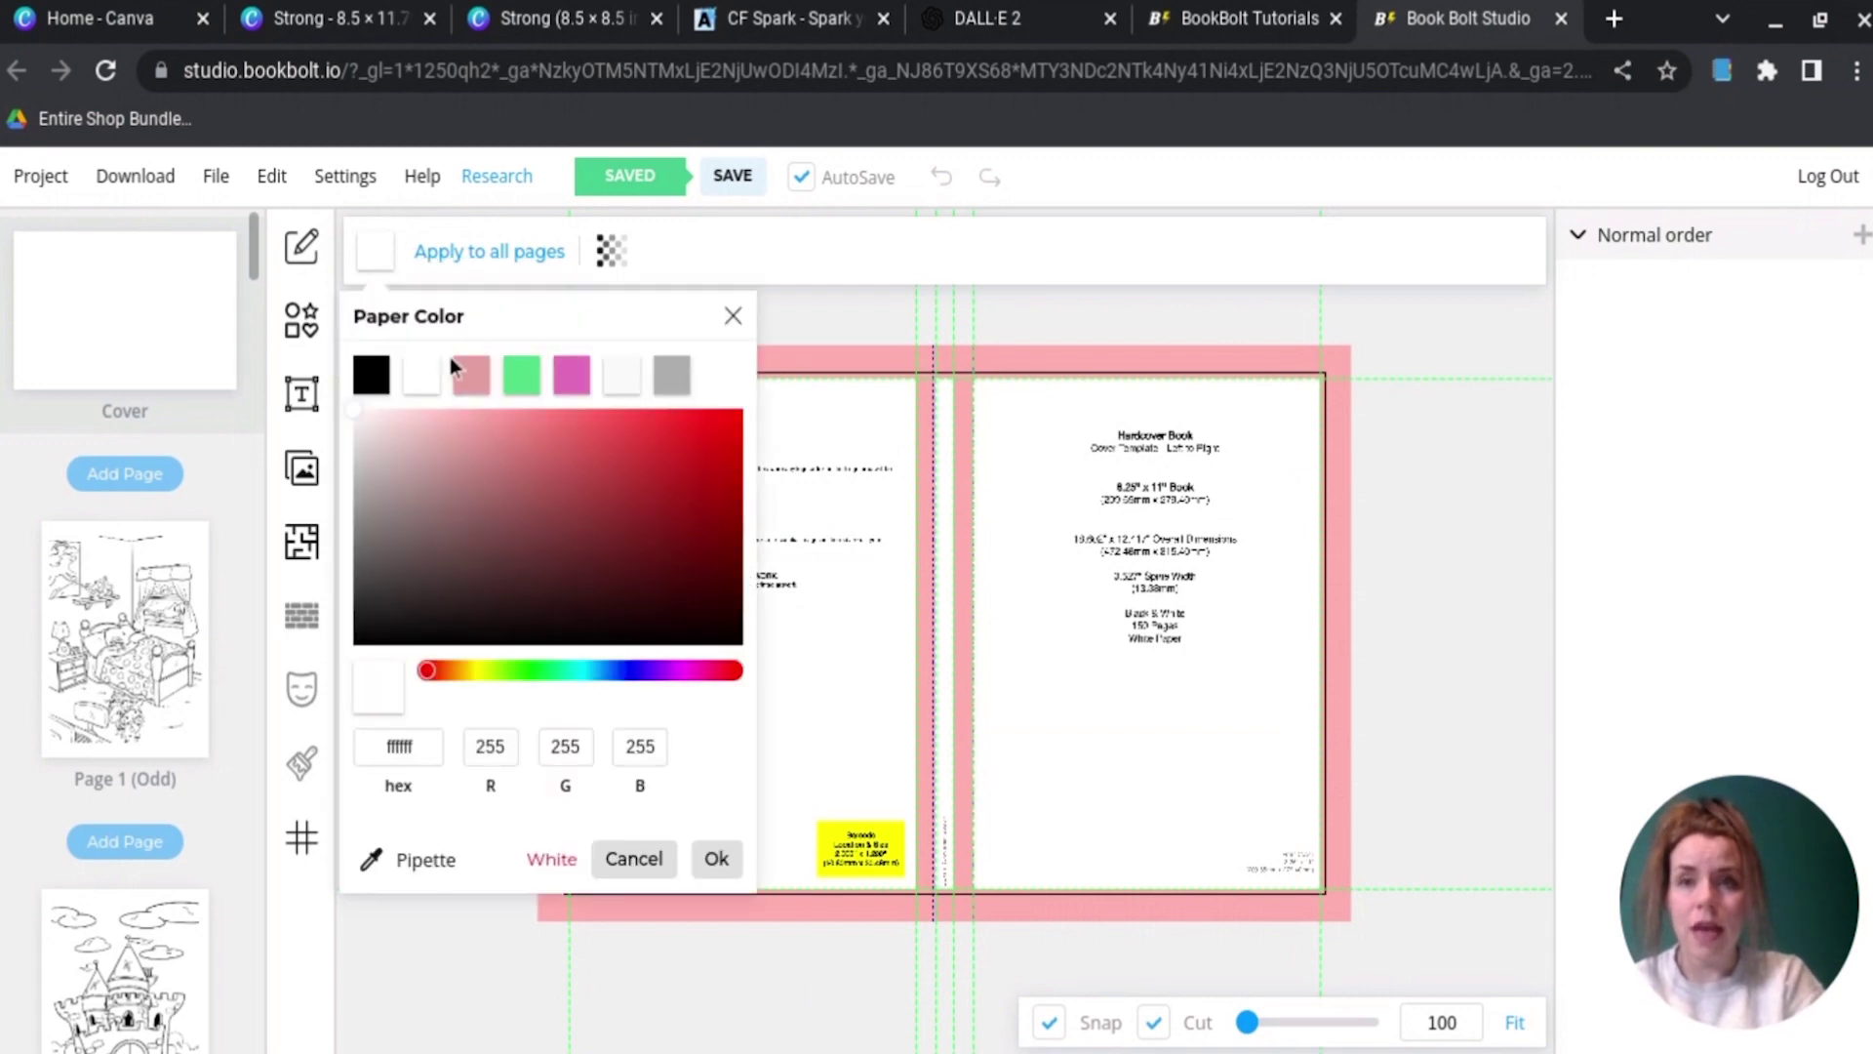
click(574, 387)
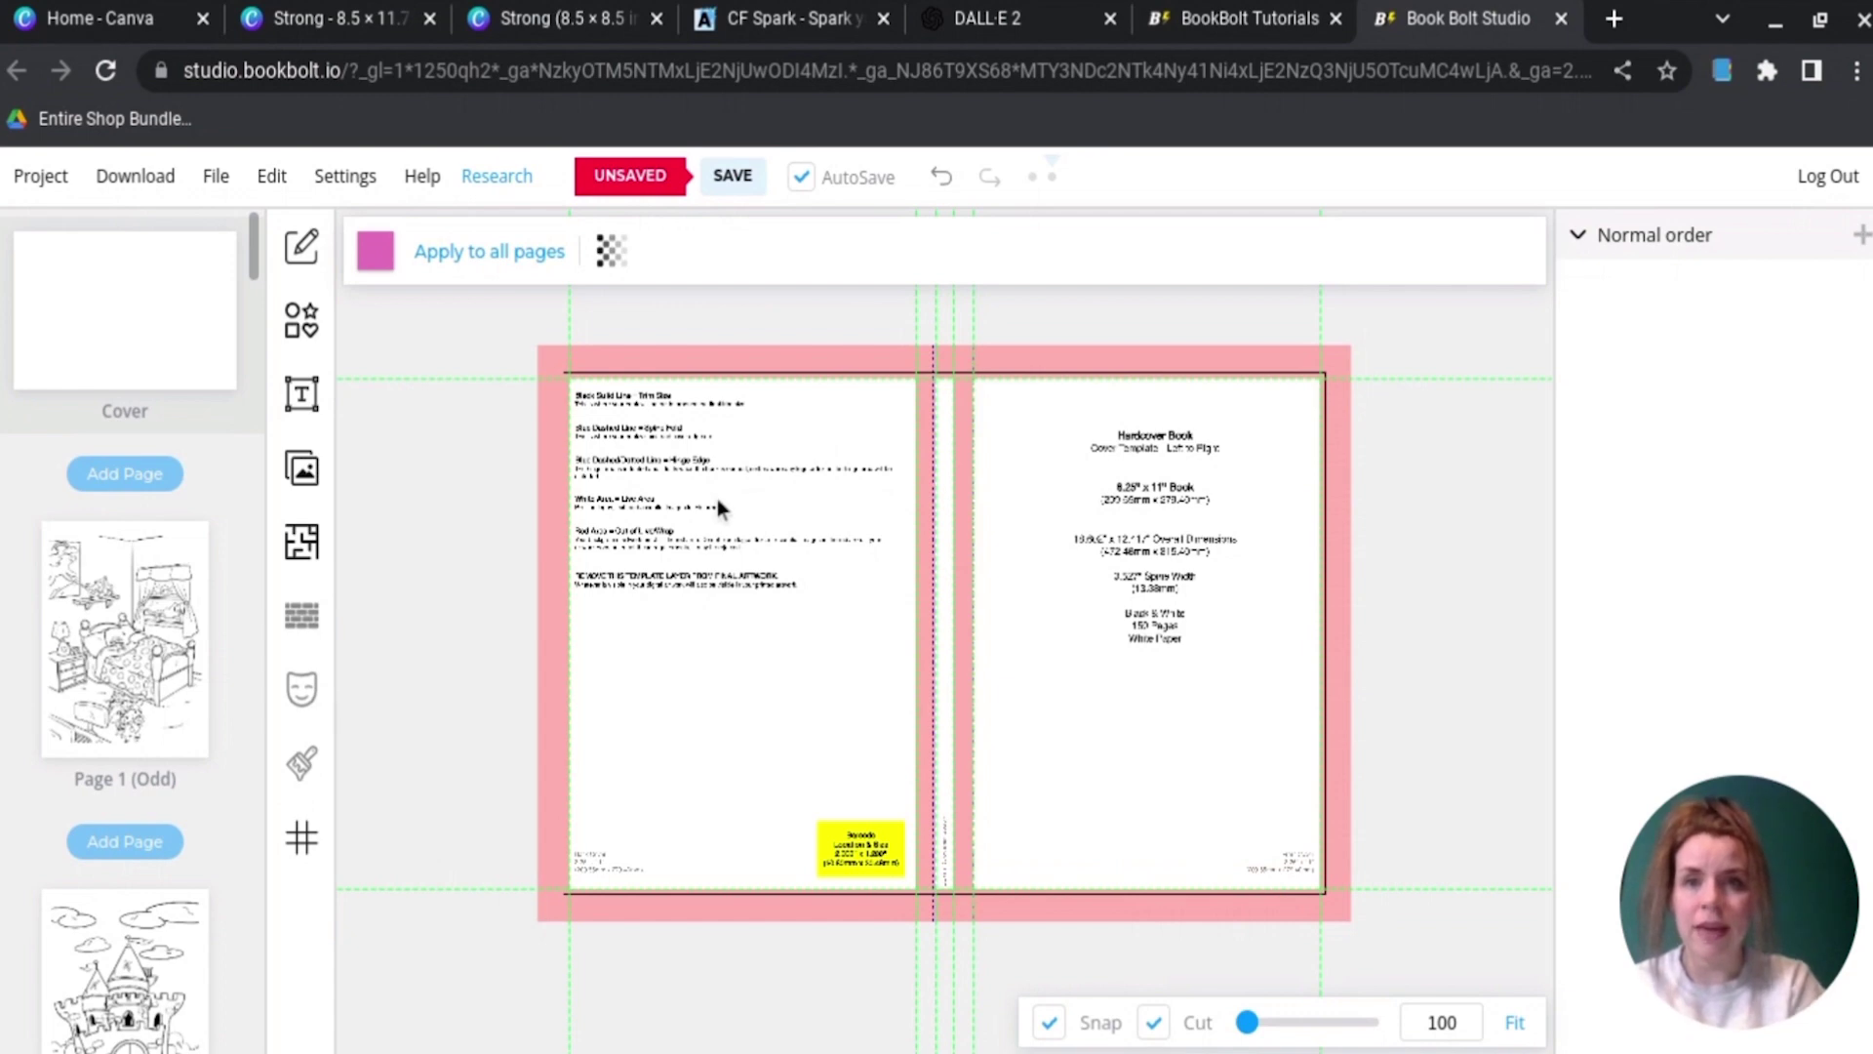
Step: Hide the cover template so the book cover shows only its background color
click(616, 258)
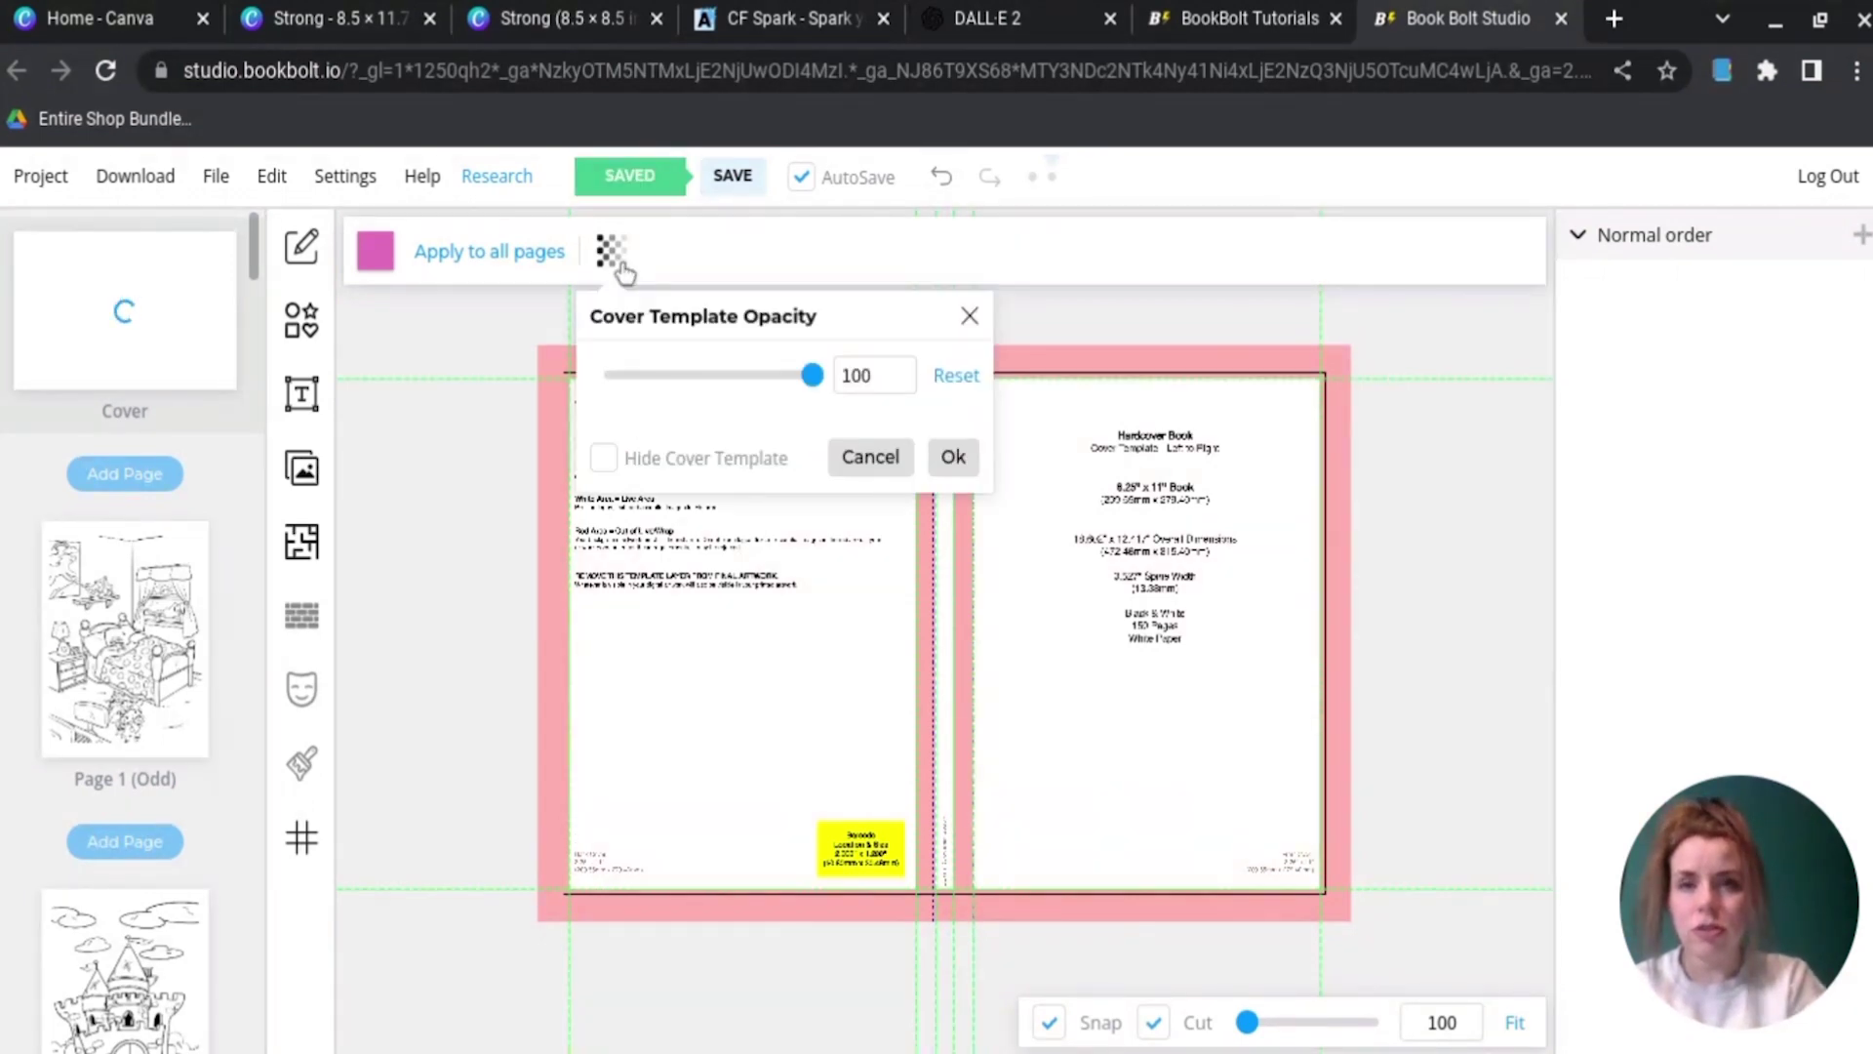
click(607, 466)
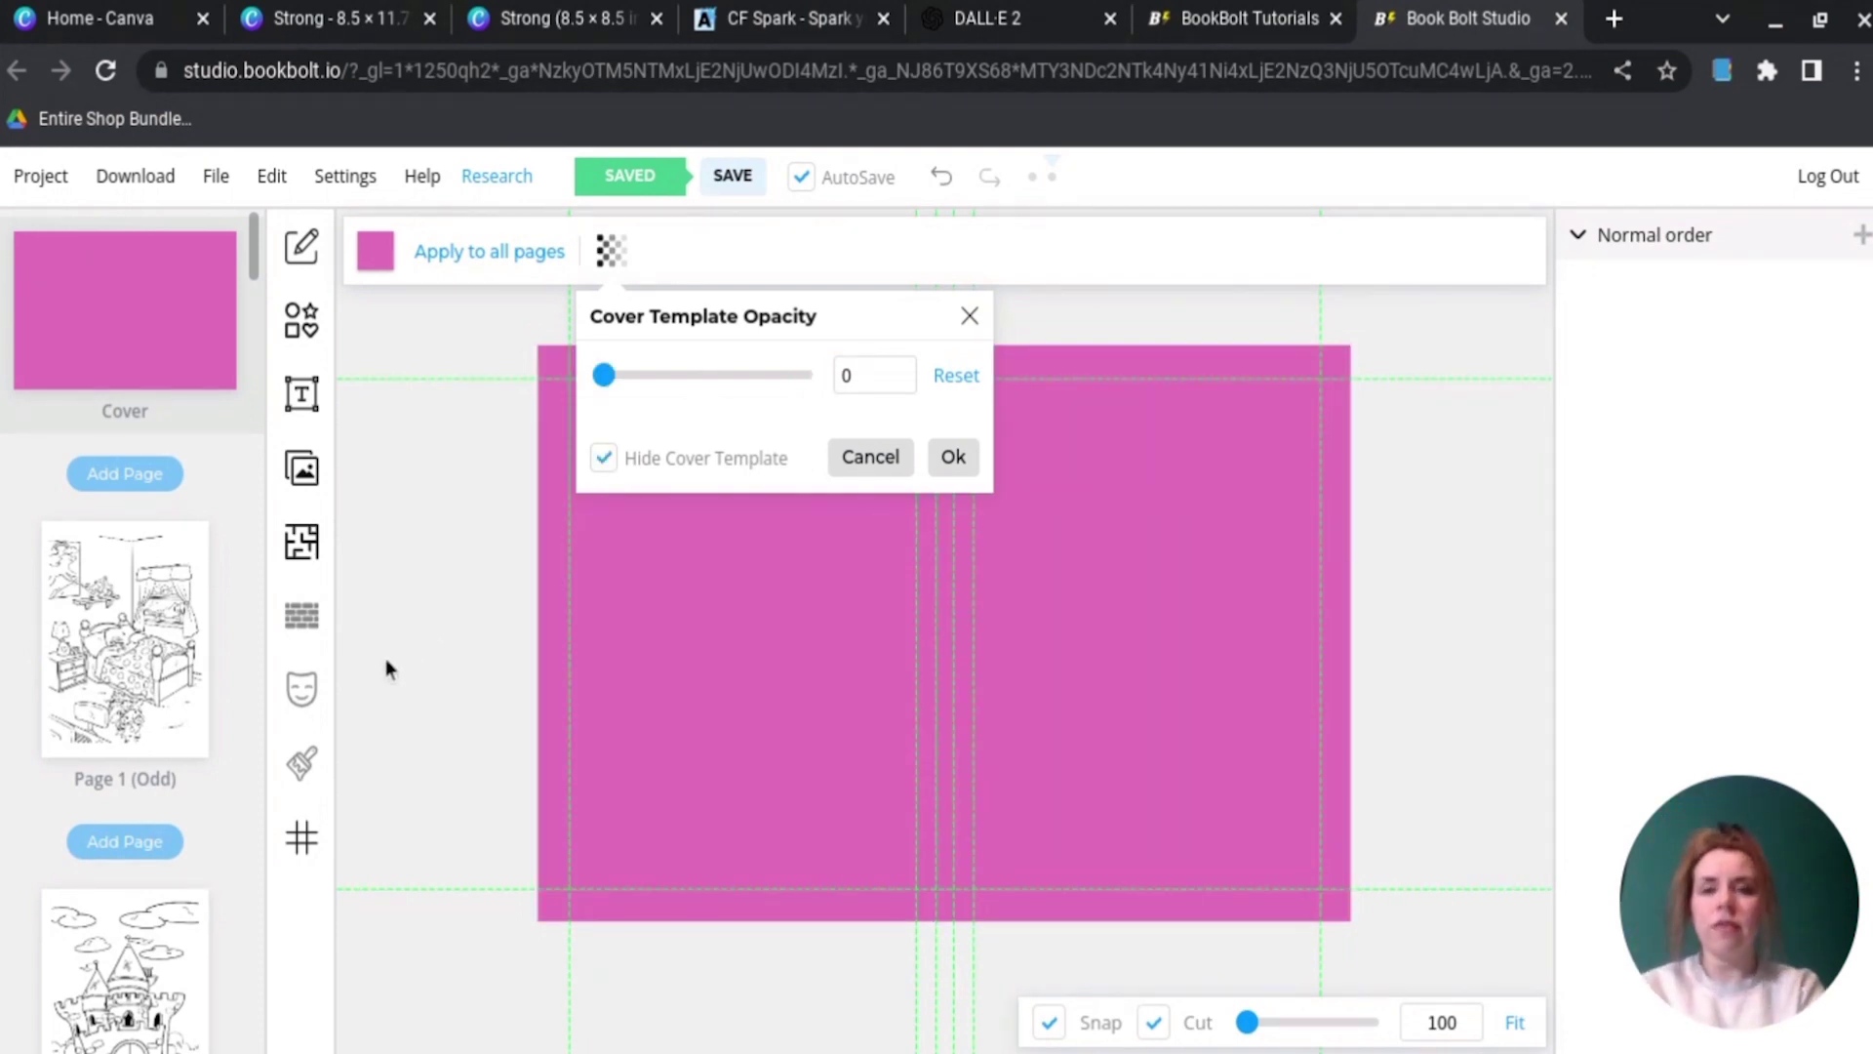
Step: Add a circular text element to the cover and change its wording to "Fairytale Coloring Book"
click(286, 400)
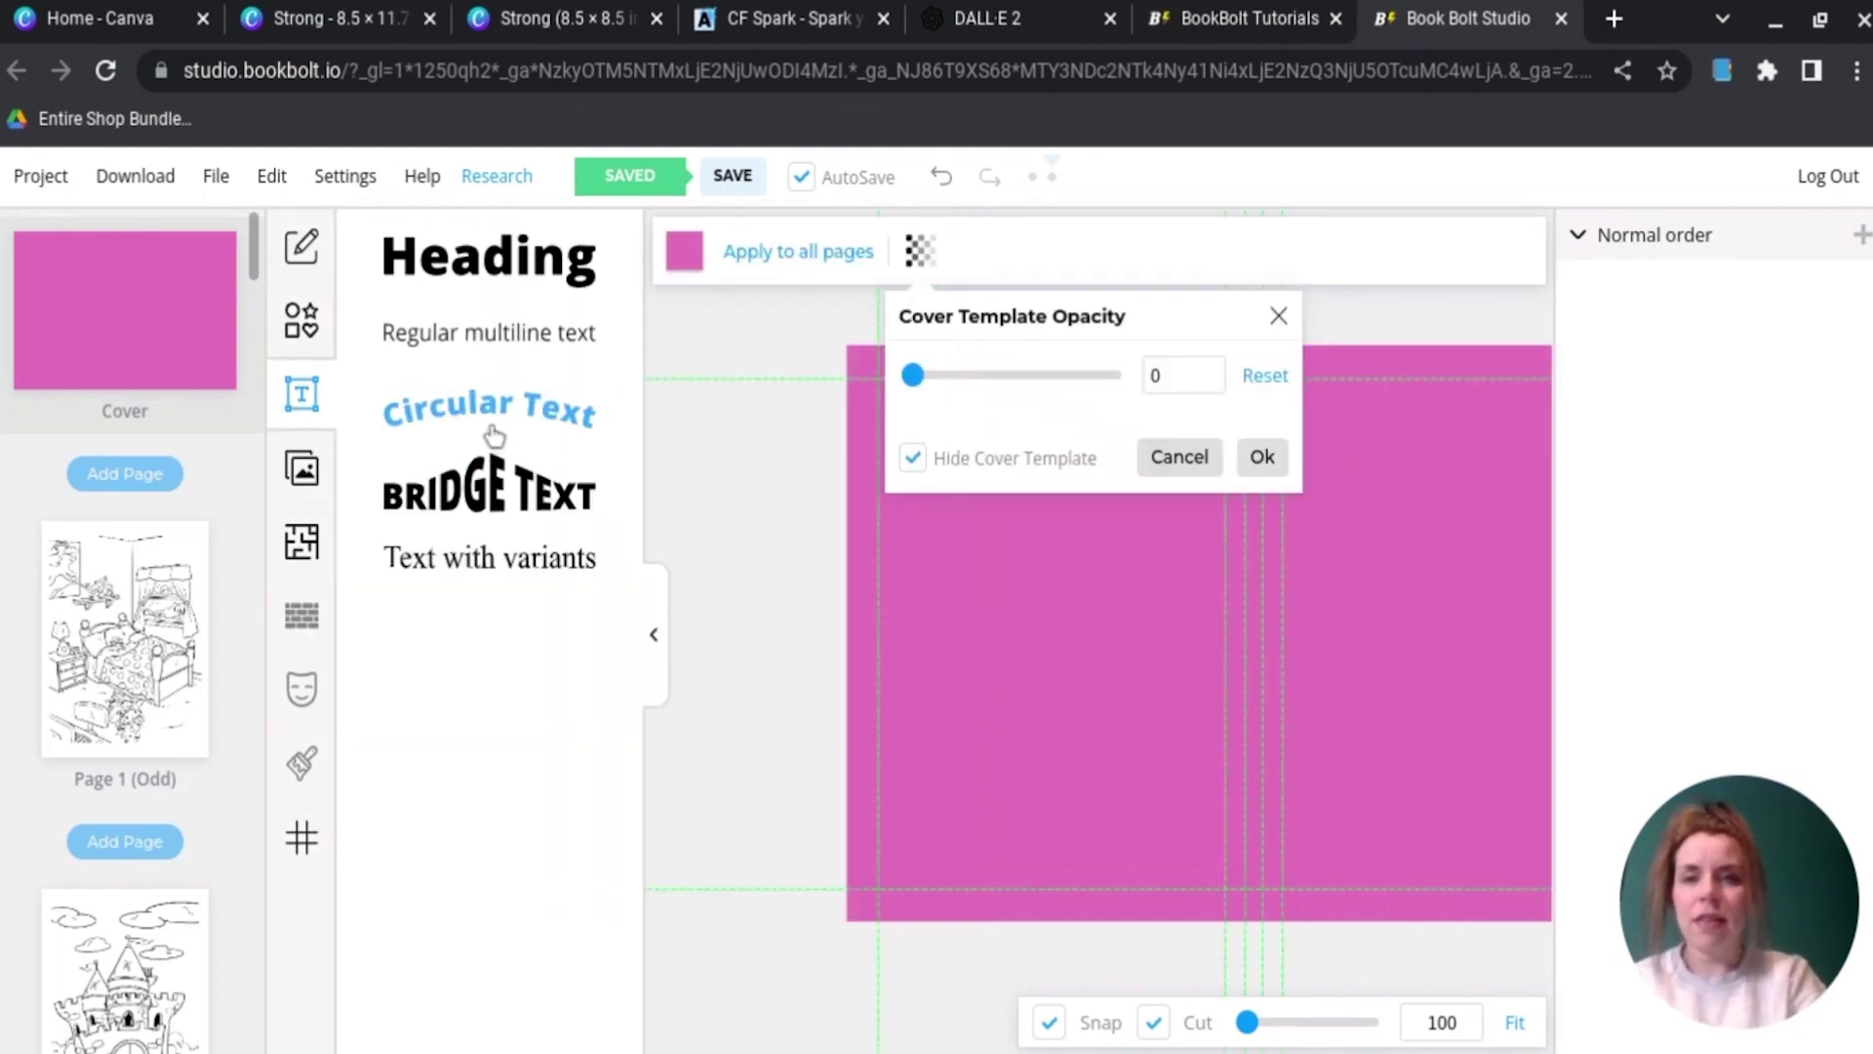
click(495, 436)
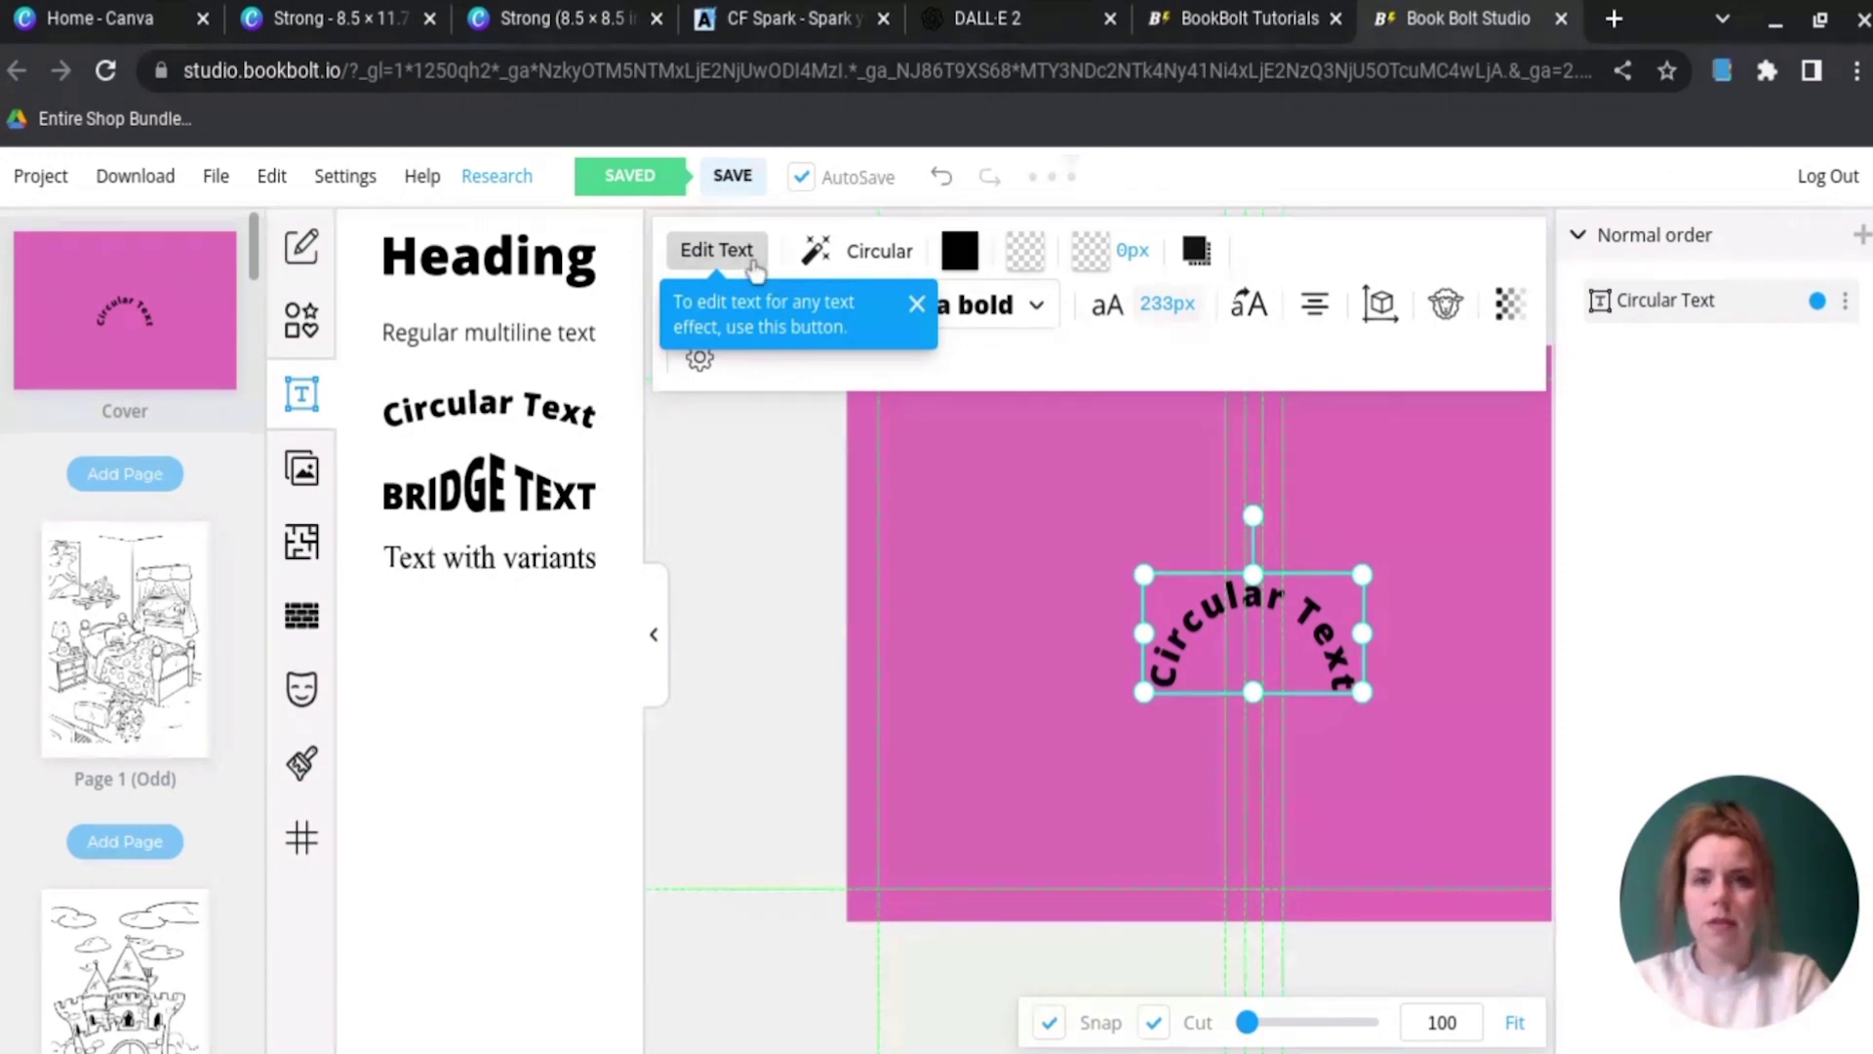
click(756, 268)
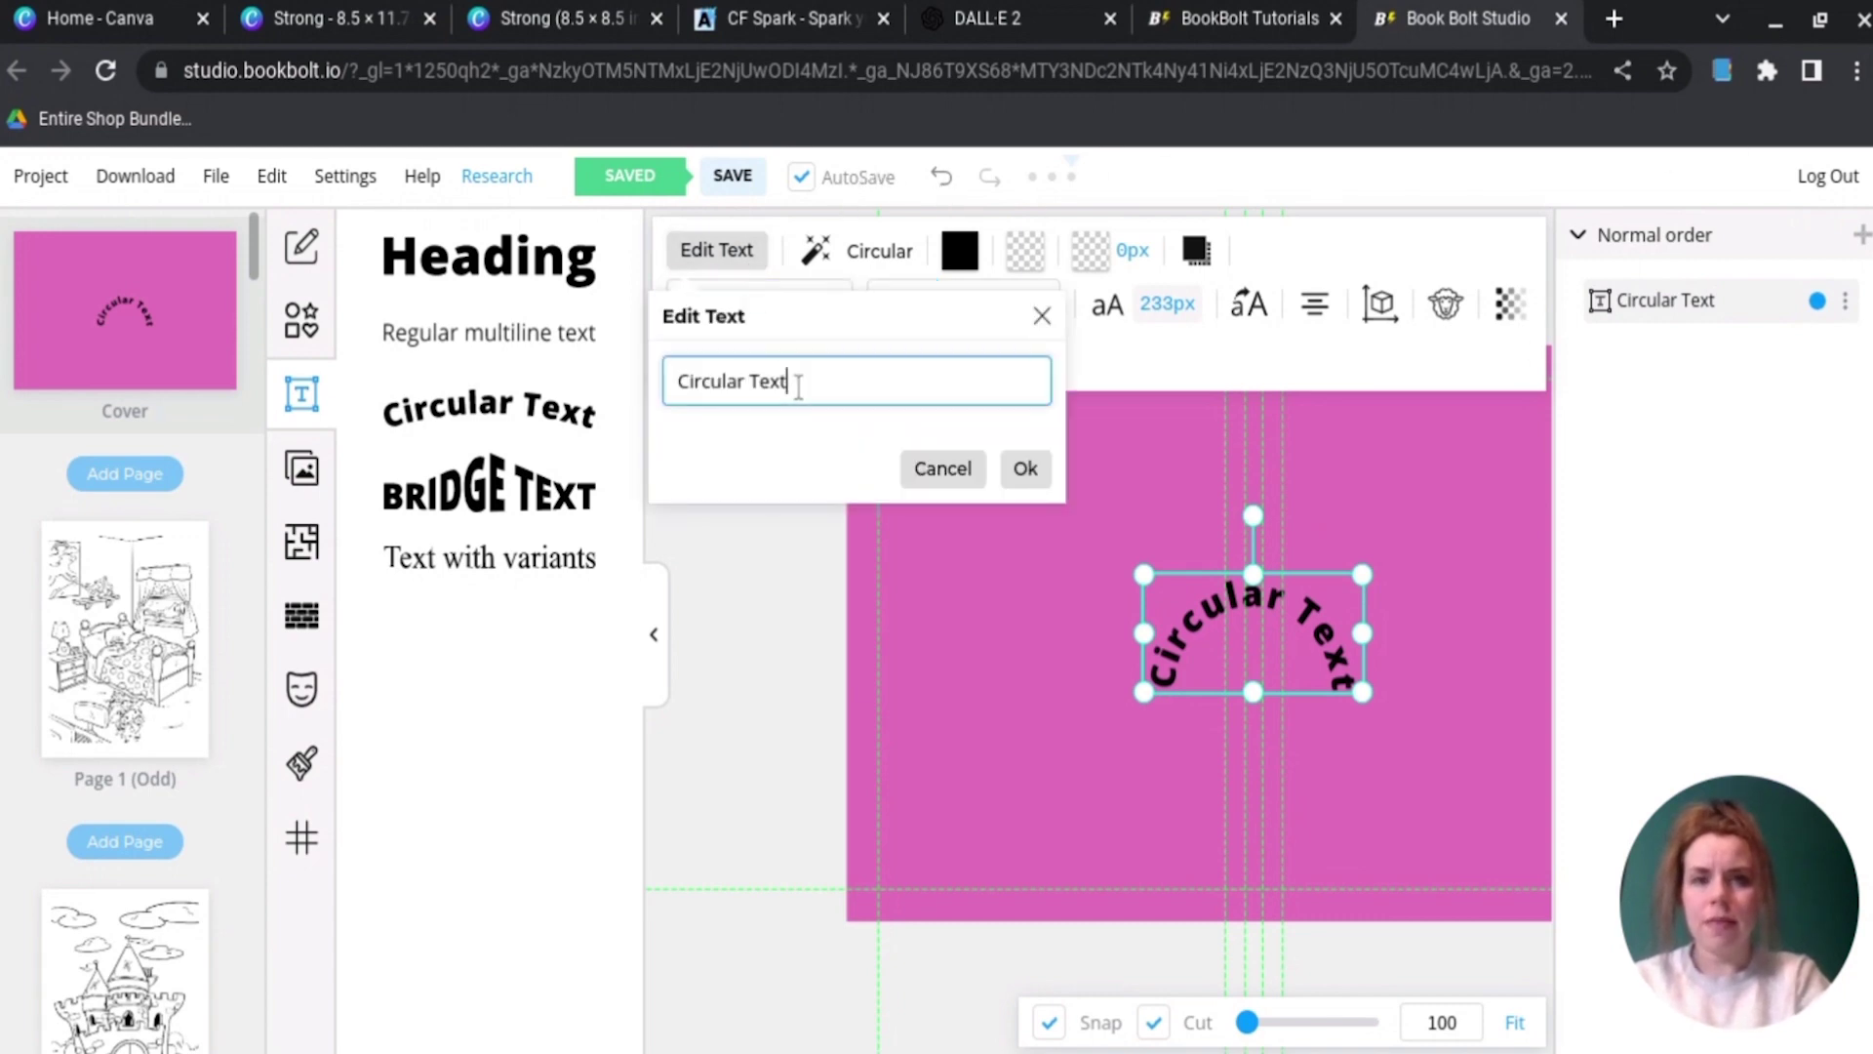
drag(798, 386, 655, 382)
text(Fairytale Coloring Book)
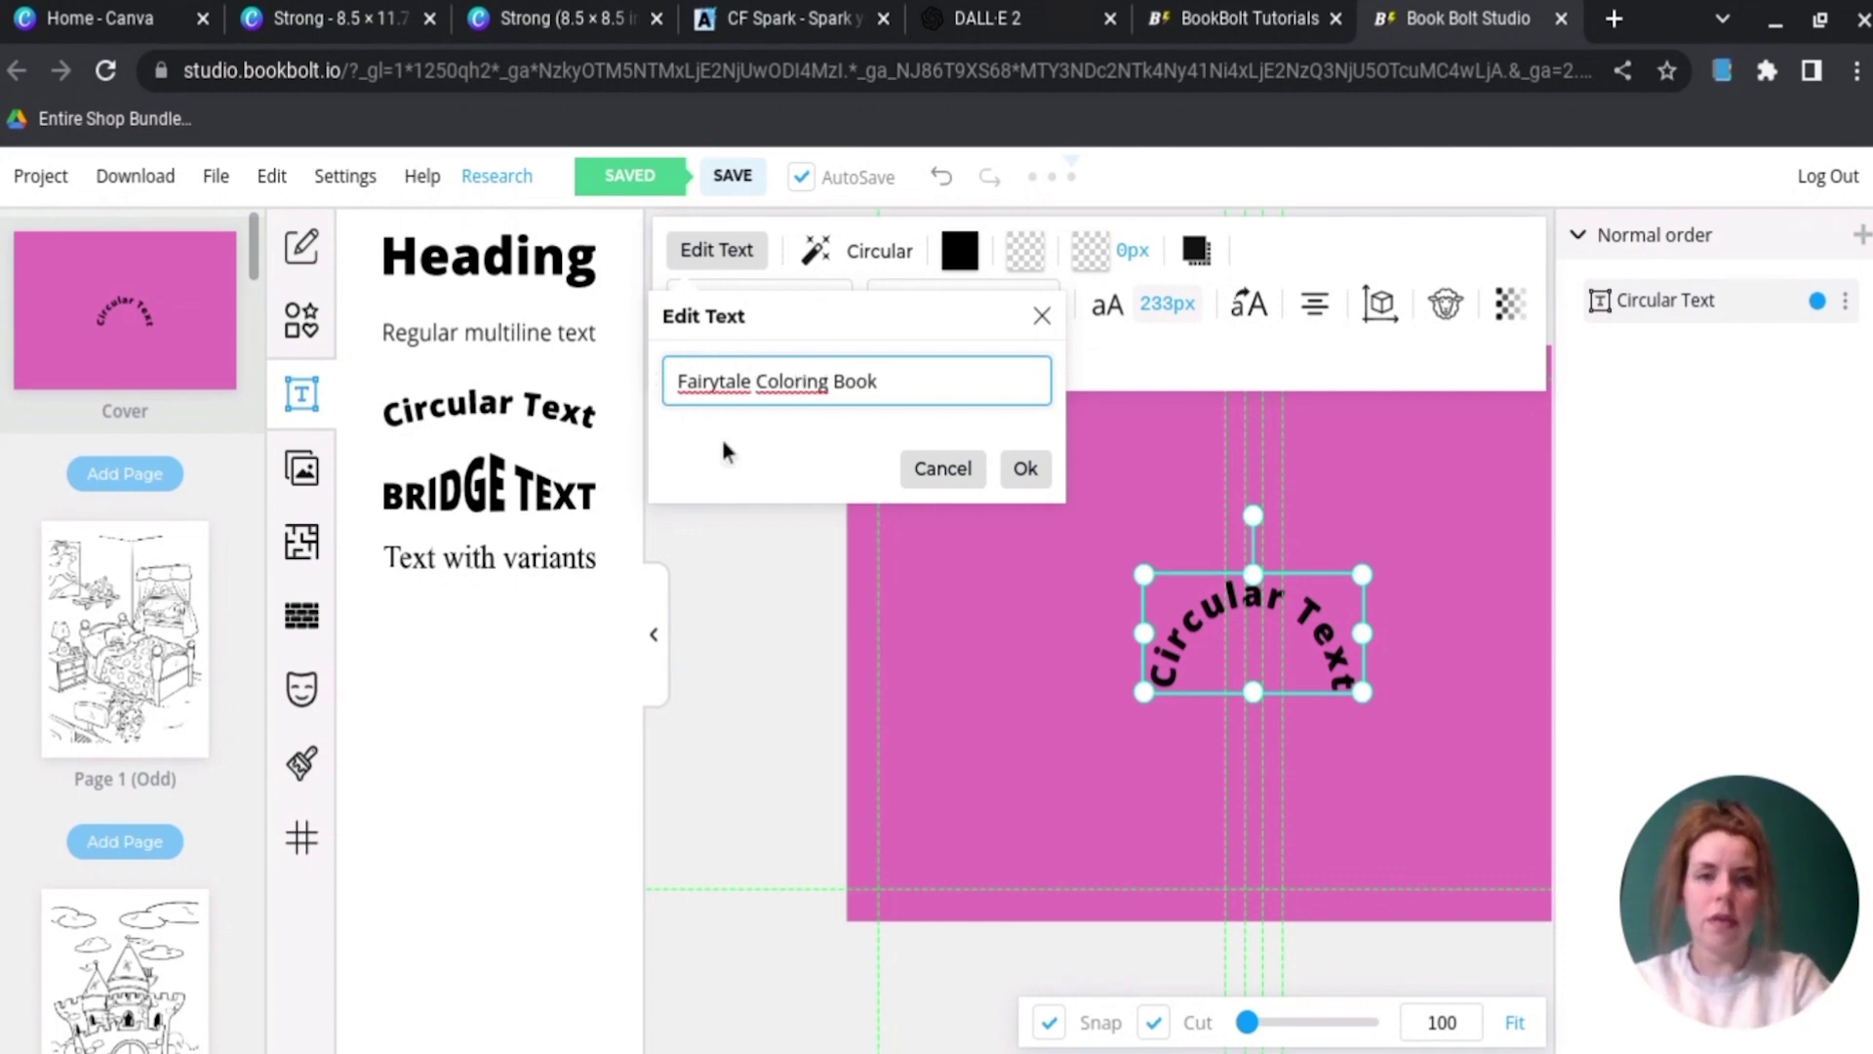
click(1025, 469)
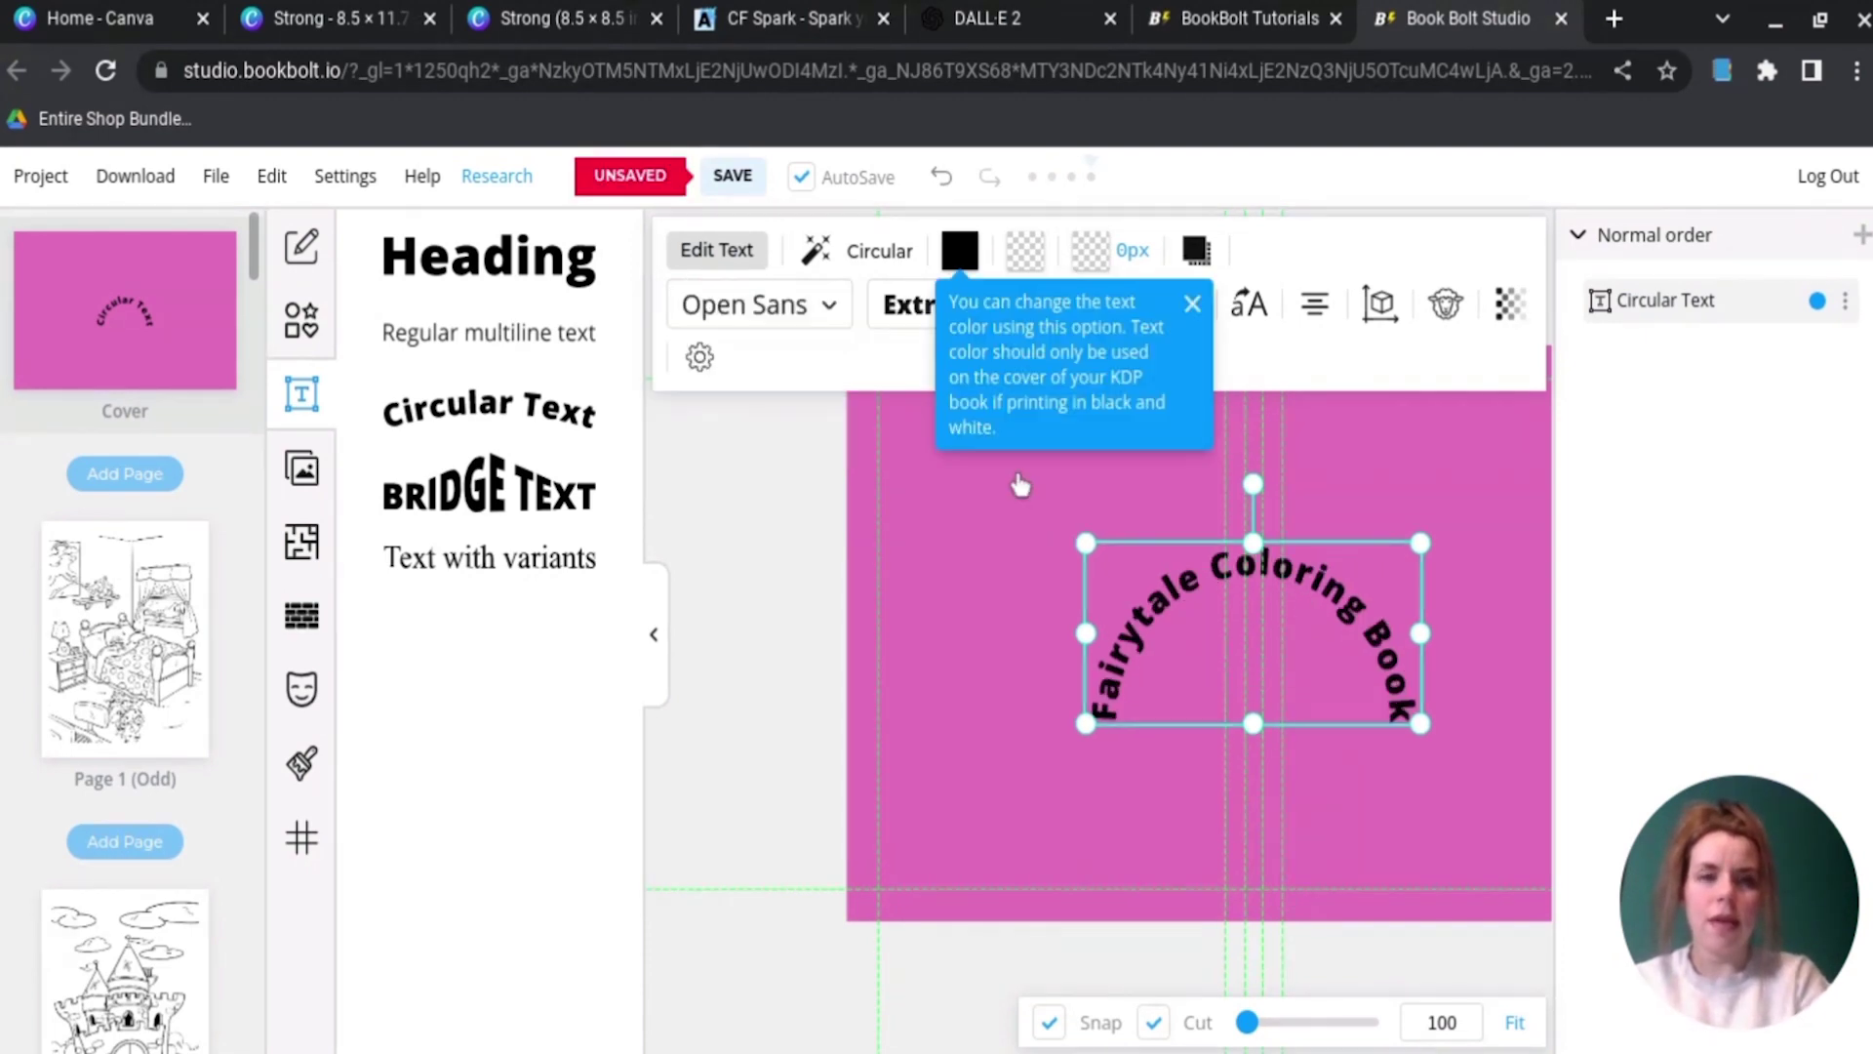
Step: Flatten the title's curve by setting its circular text effect radius to 39
click(886, 254)
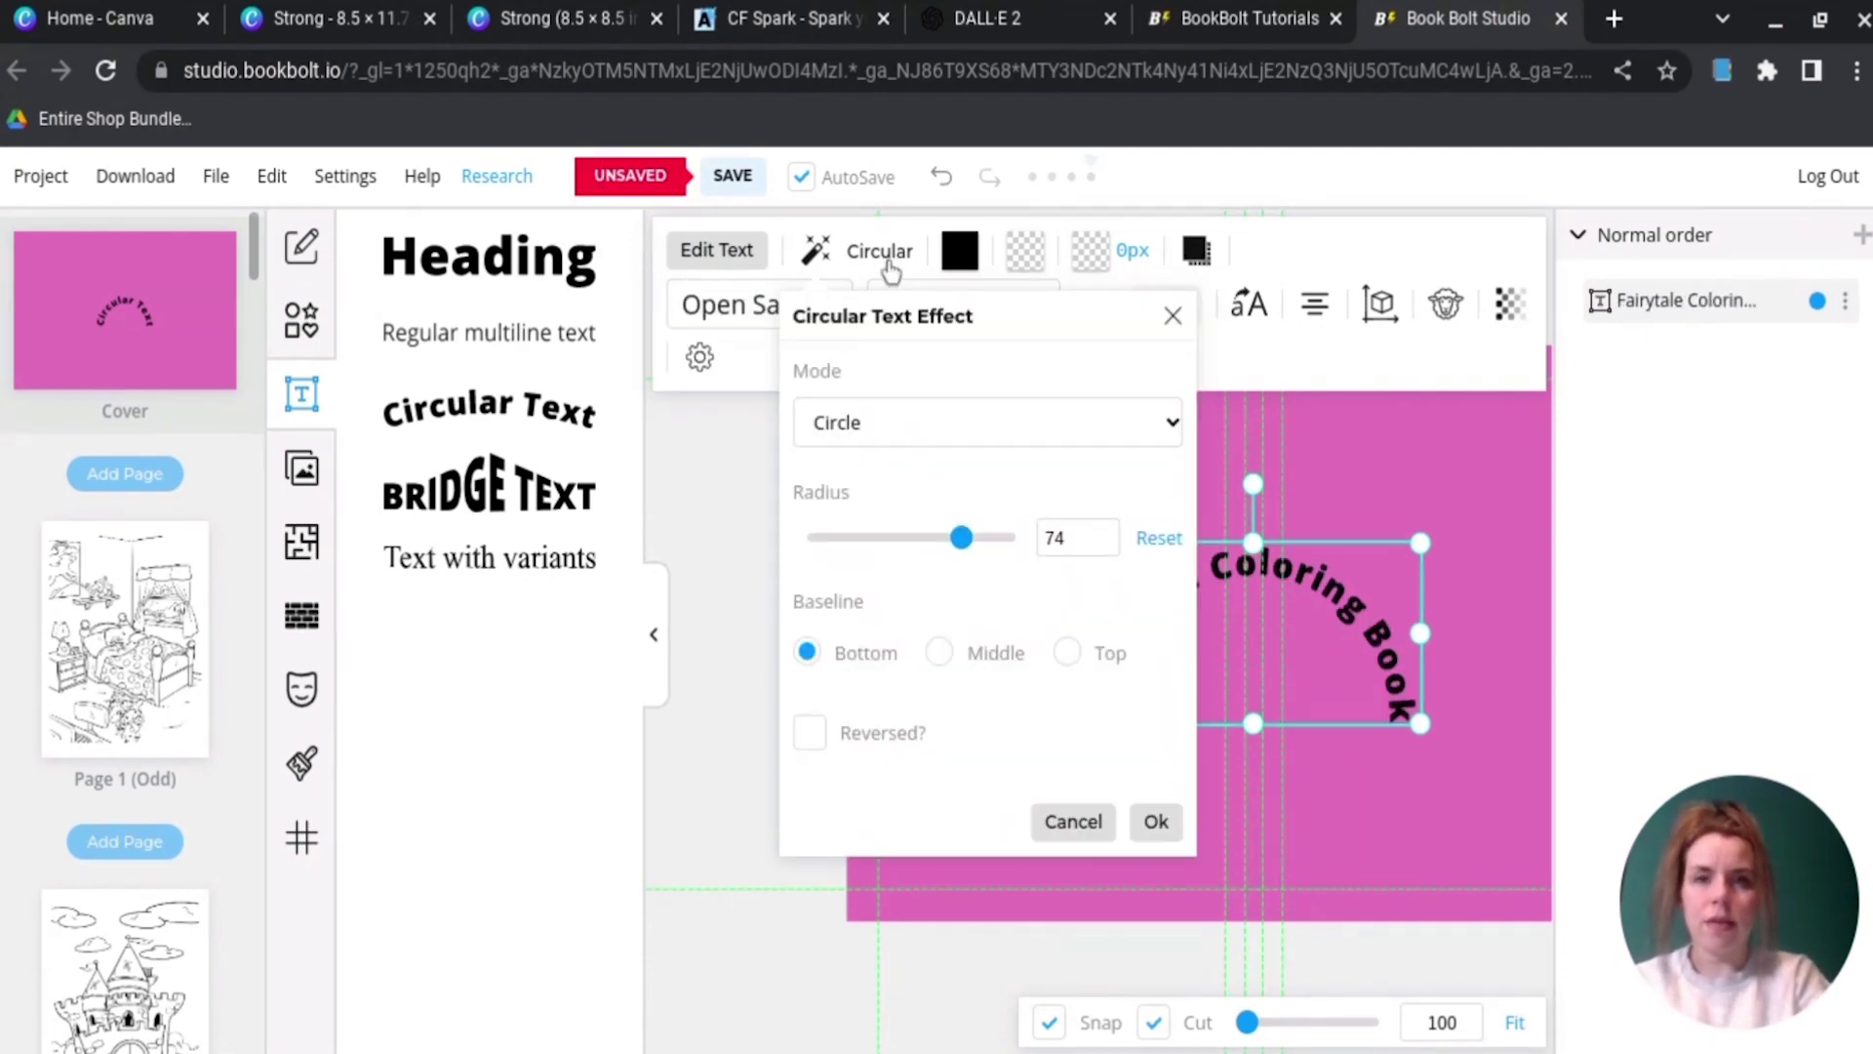
drag(964, 542, 892, 542)
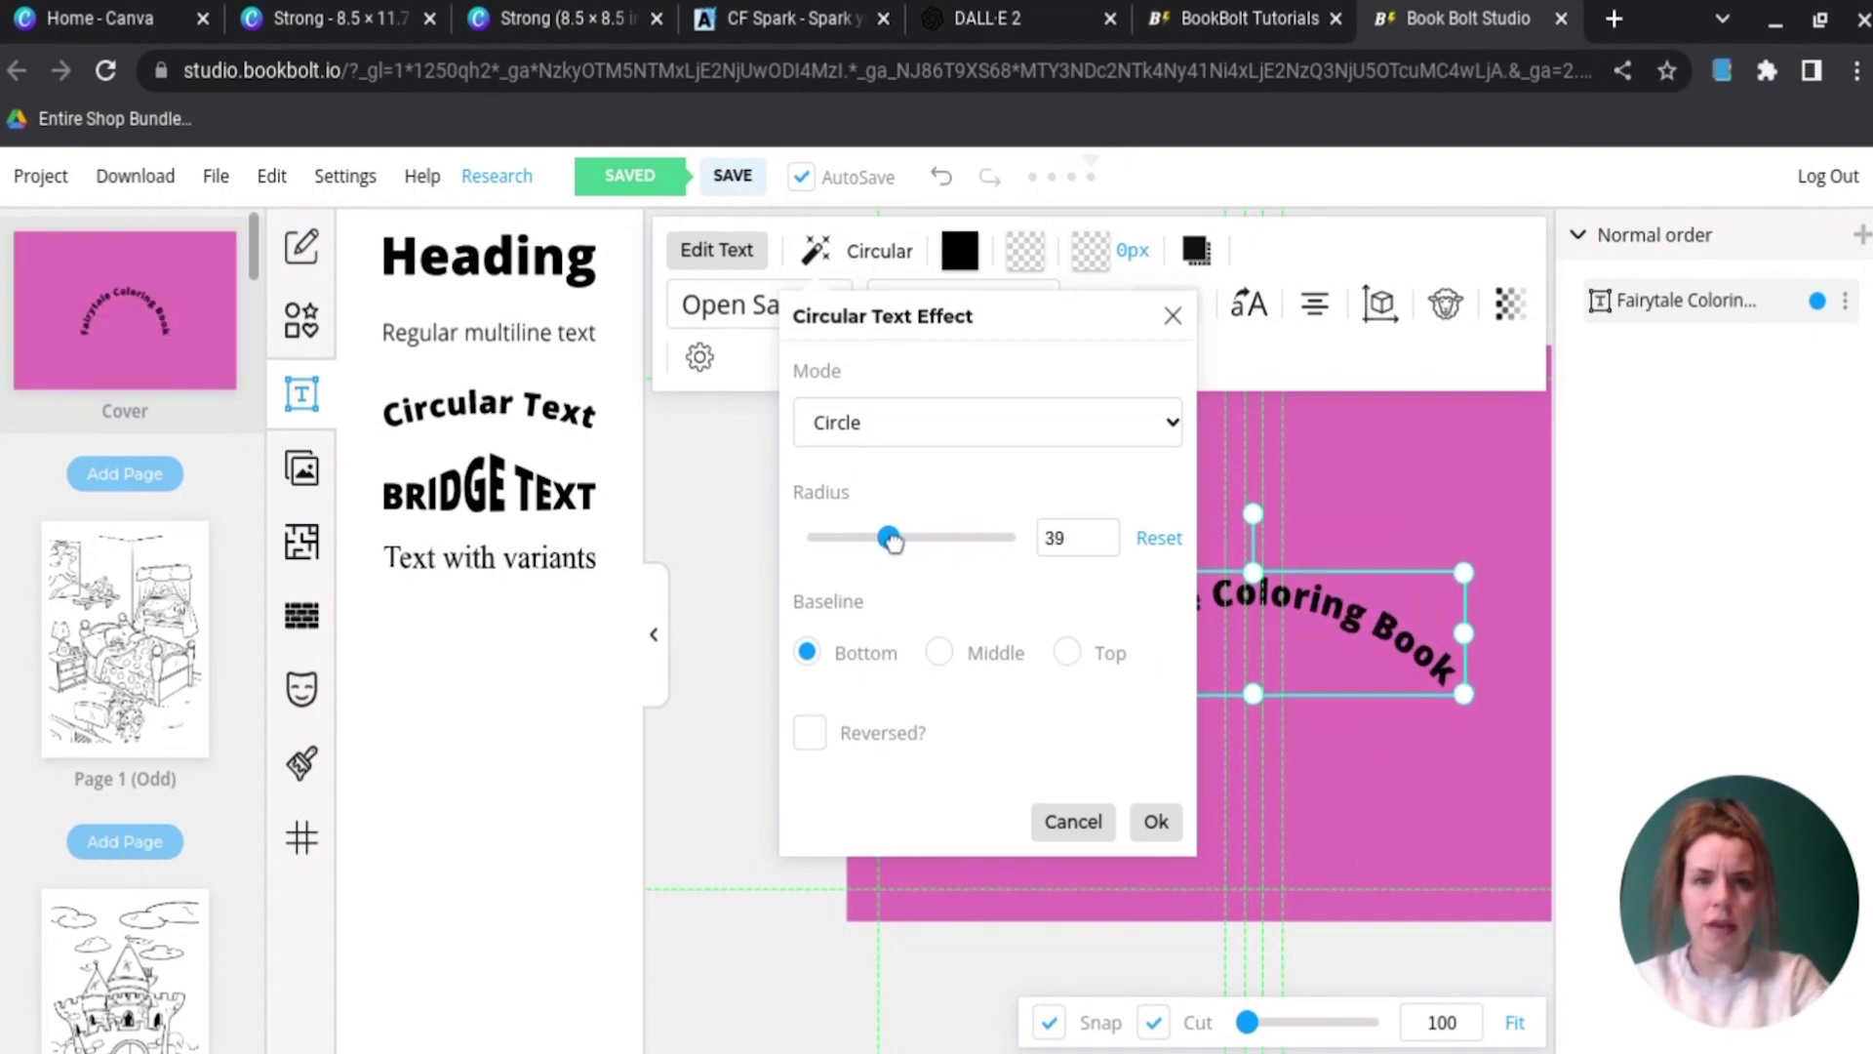
click(1156, 821)
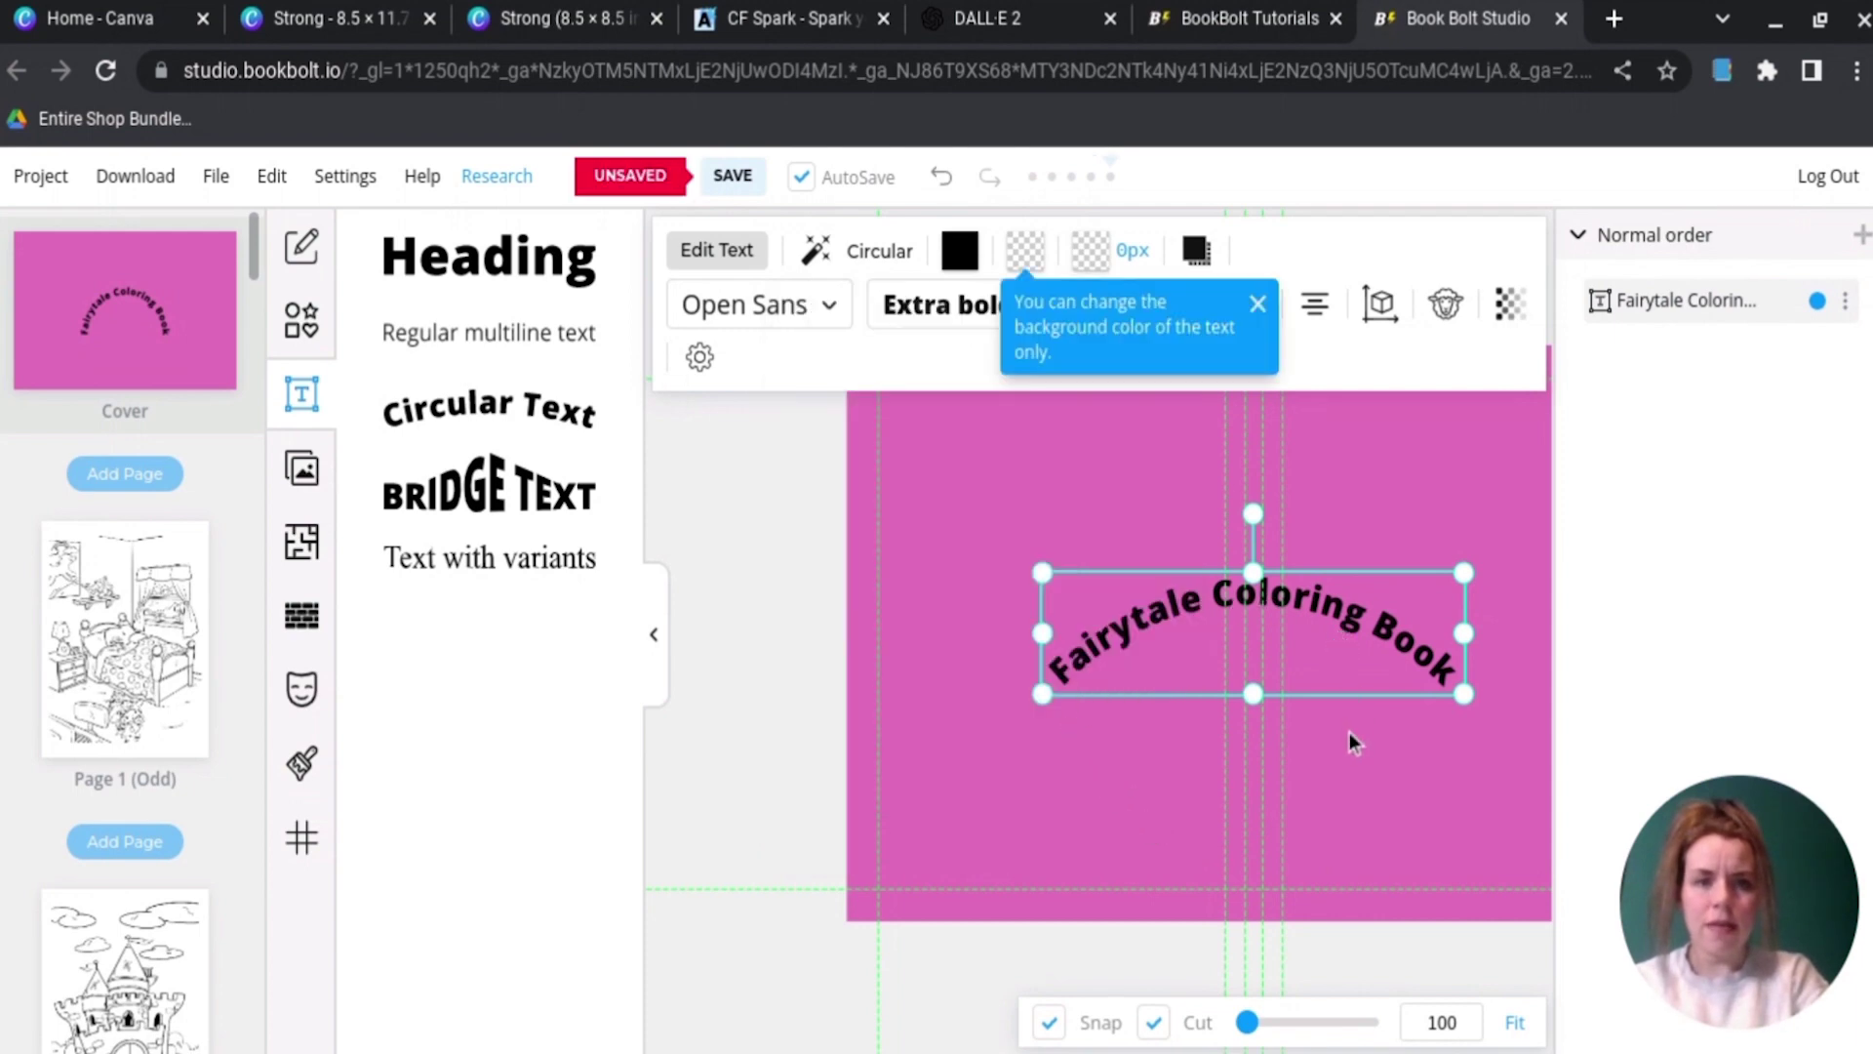
Step: Move the curved title onto the front cover, shrink it to fit inside the guides and center it near the top
click(654, 635)
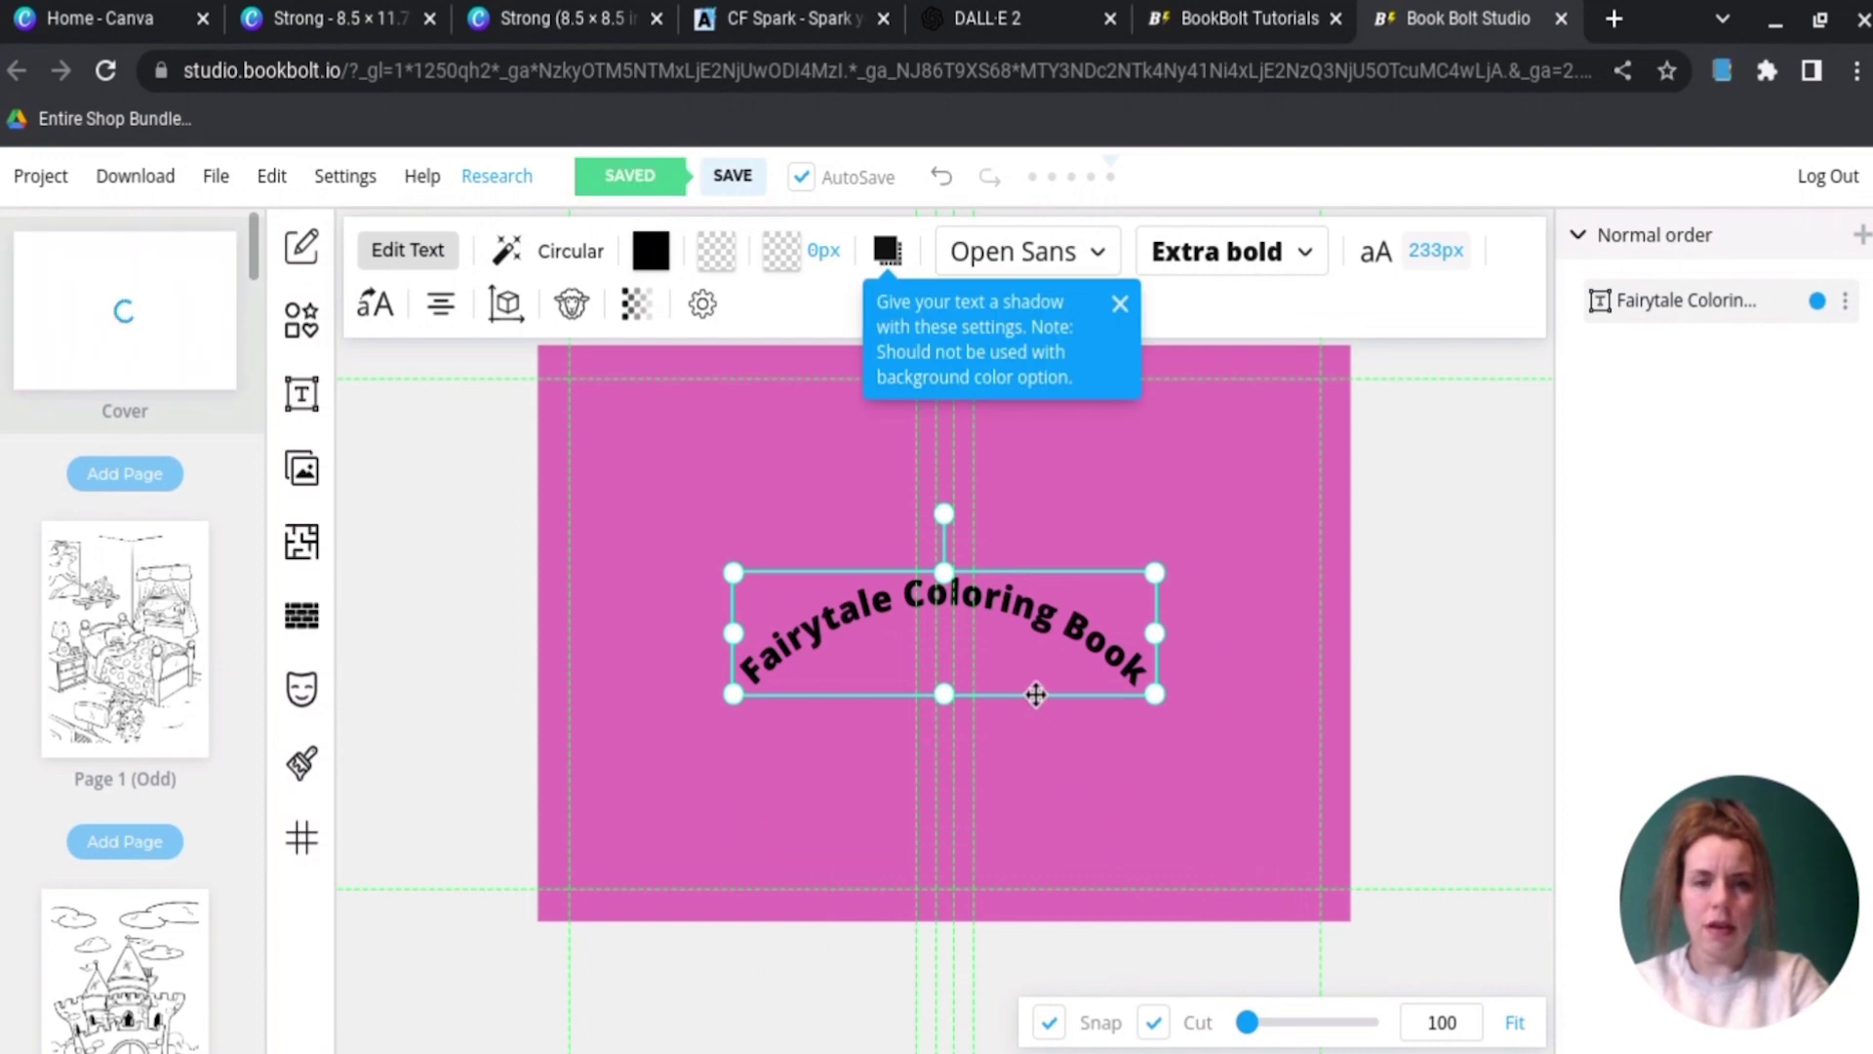
drag(1030, 694, 1233, 574)
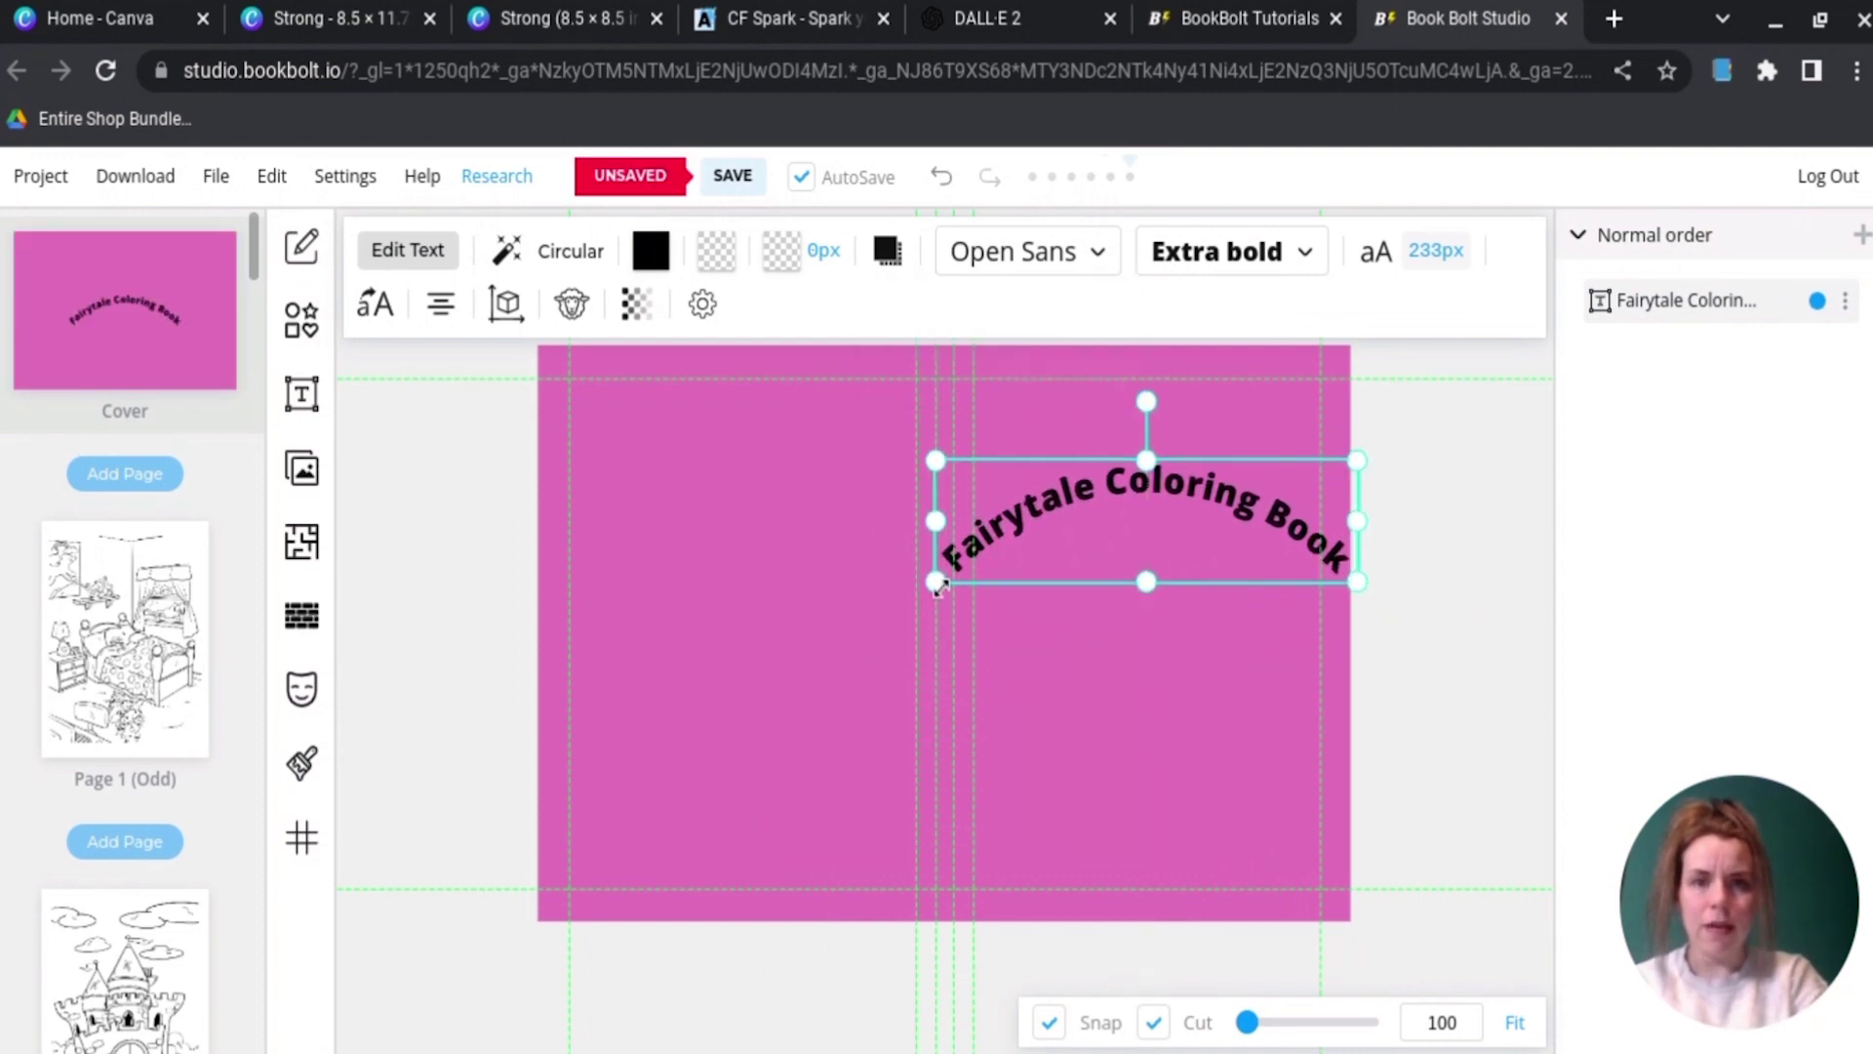
drag(939, 586, 1051, 548)
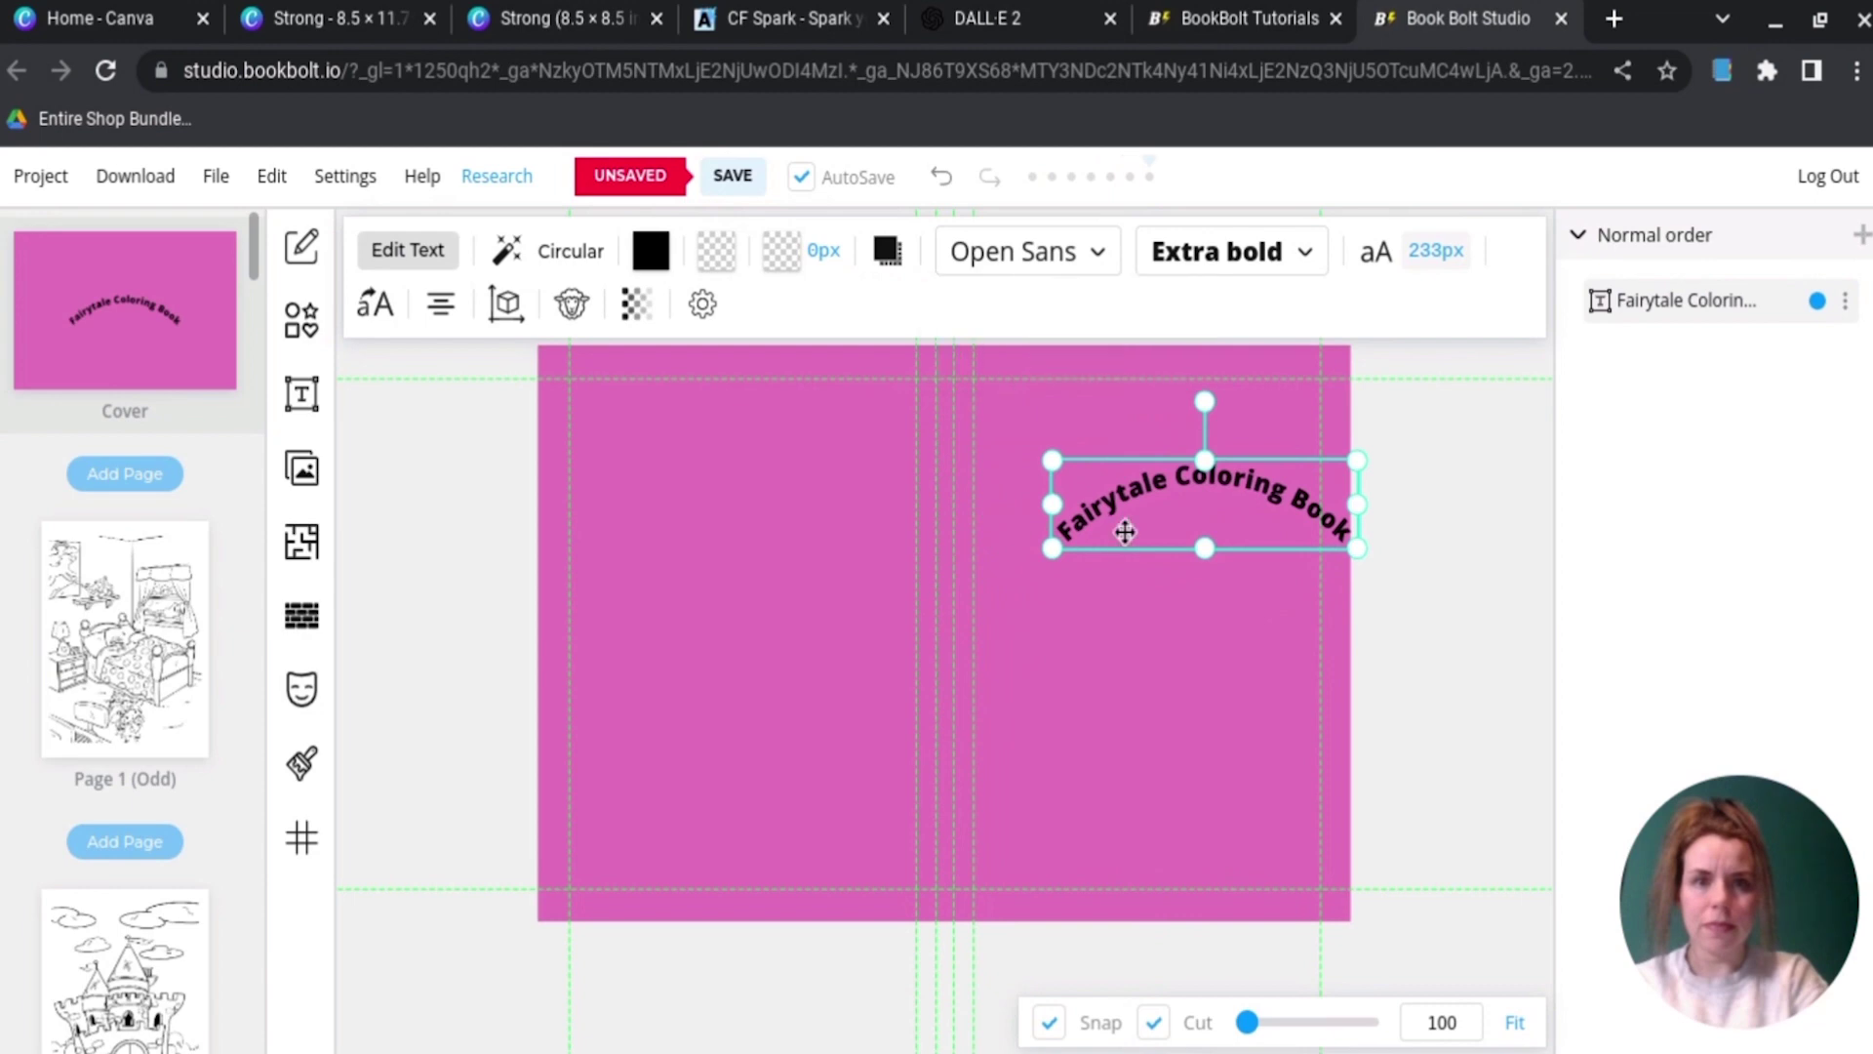
click(1184, 550)
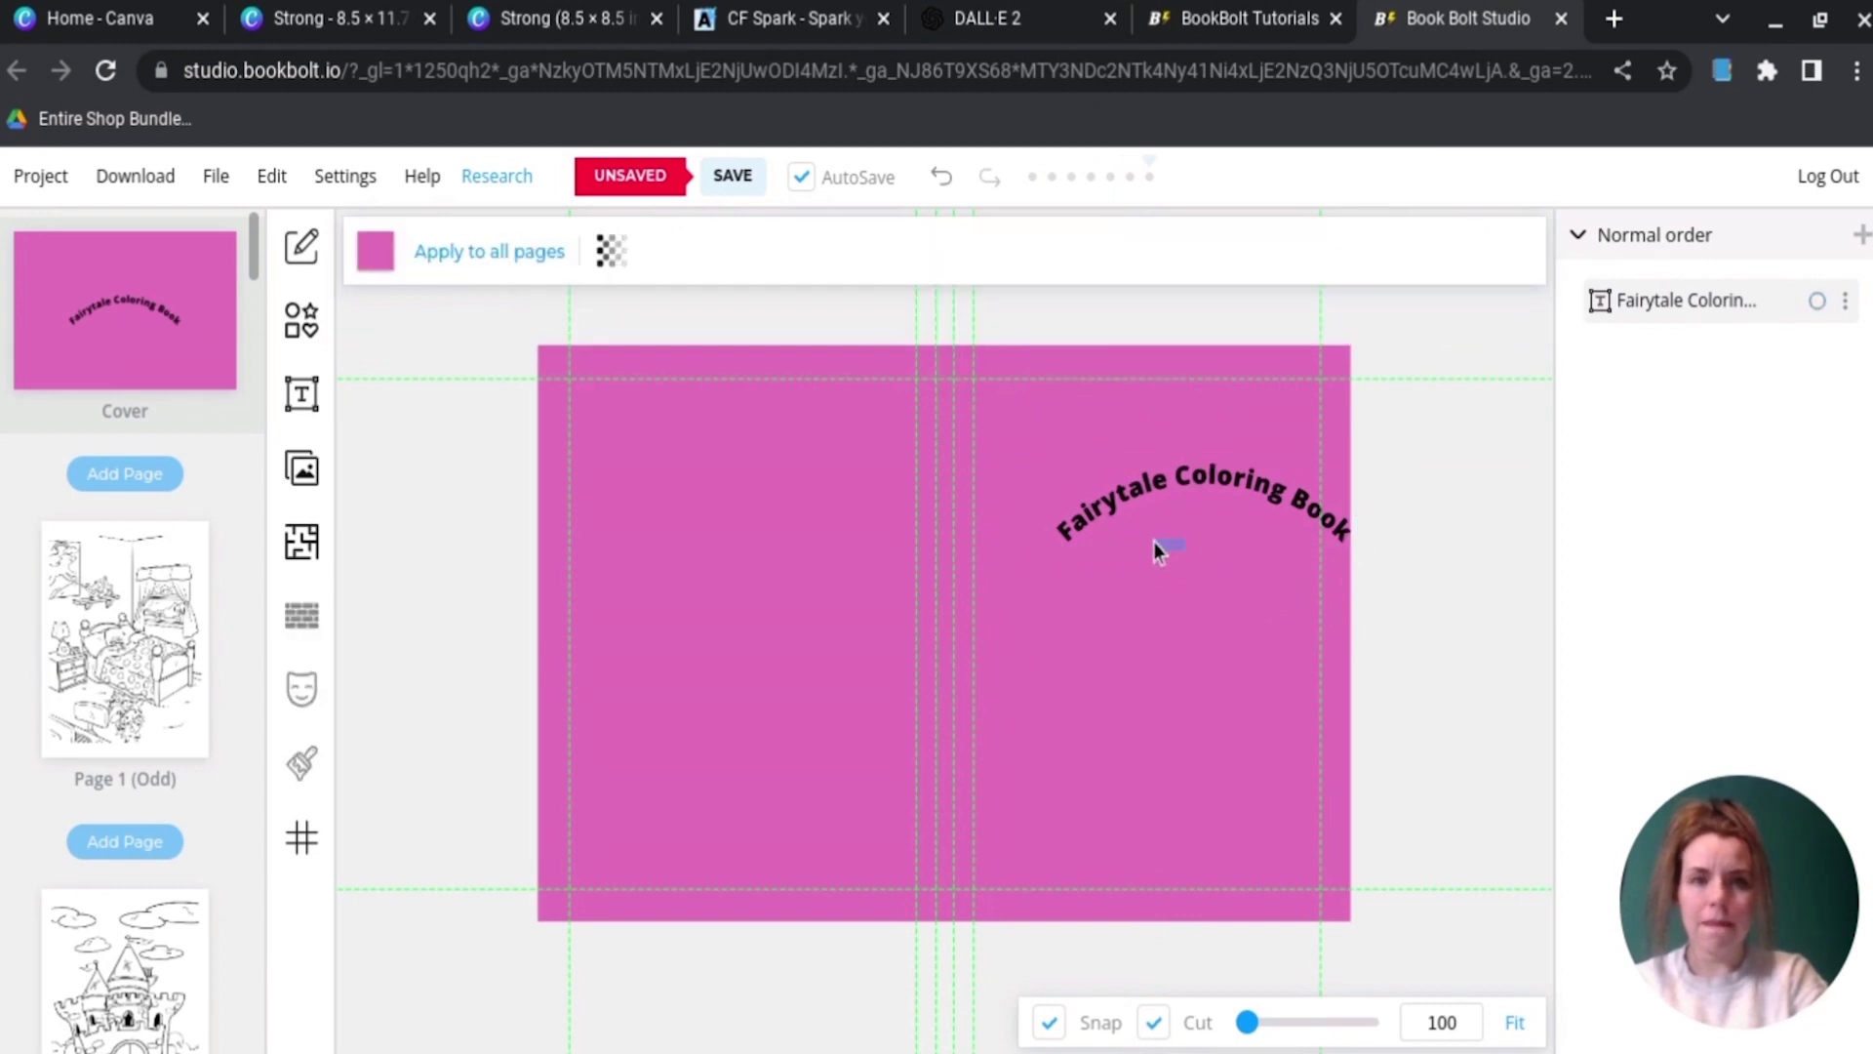
click(1206, 476)
drag(1206, 476, 1157, 436)
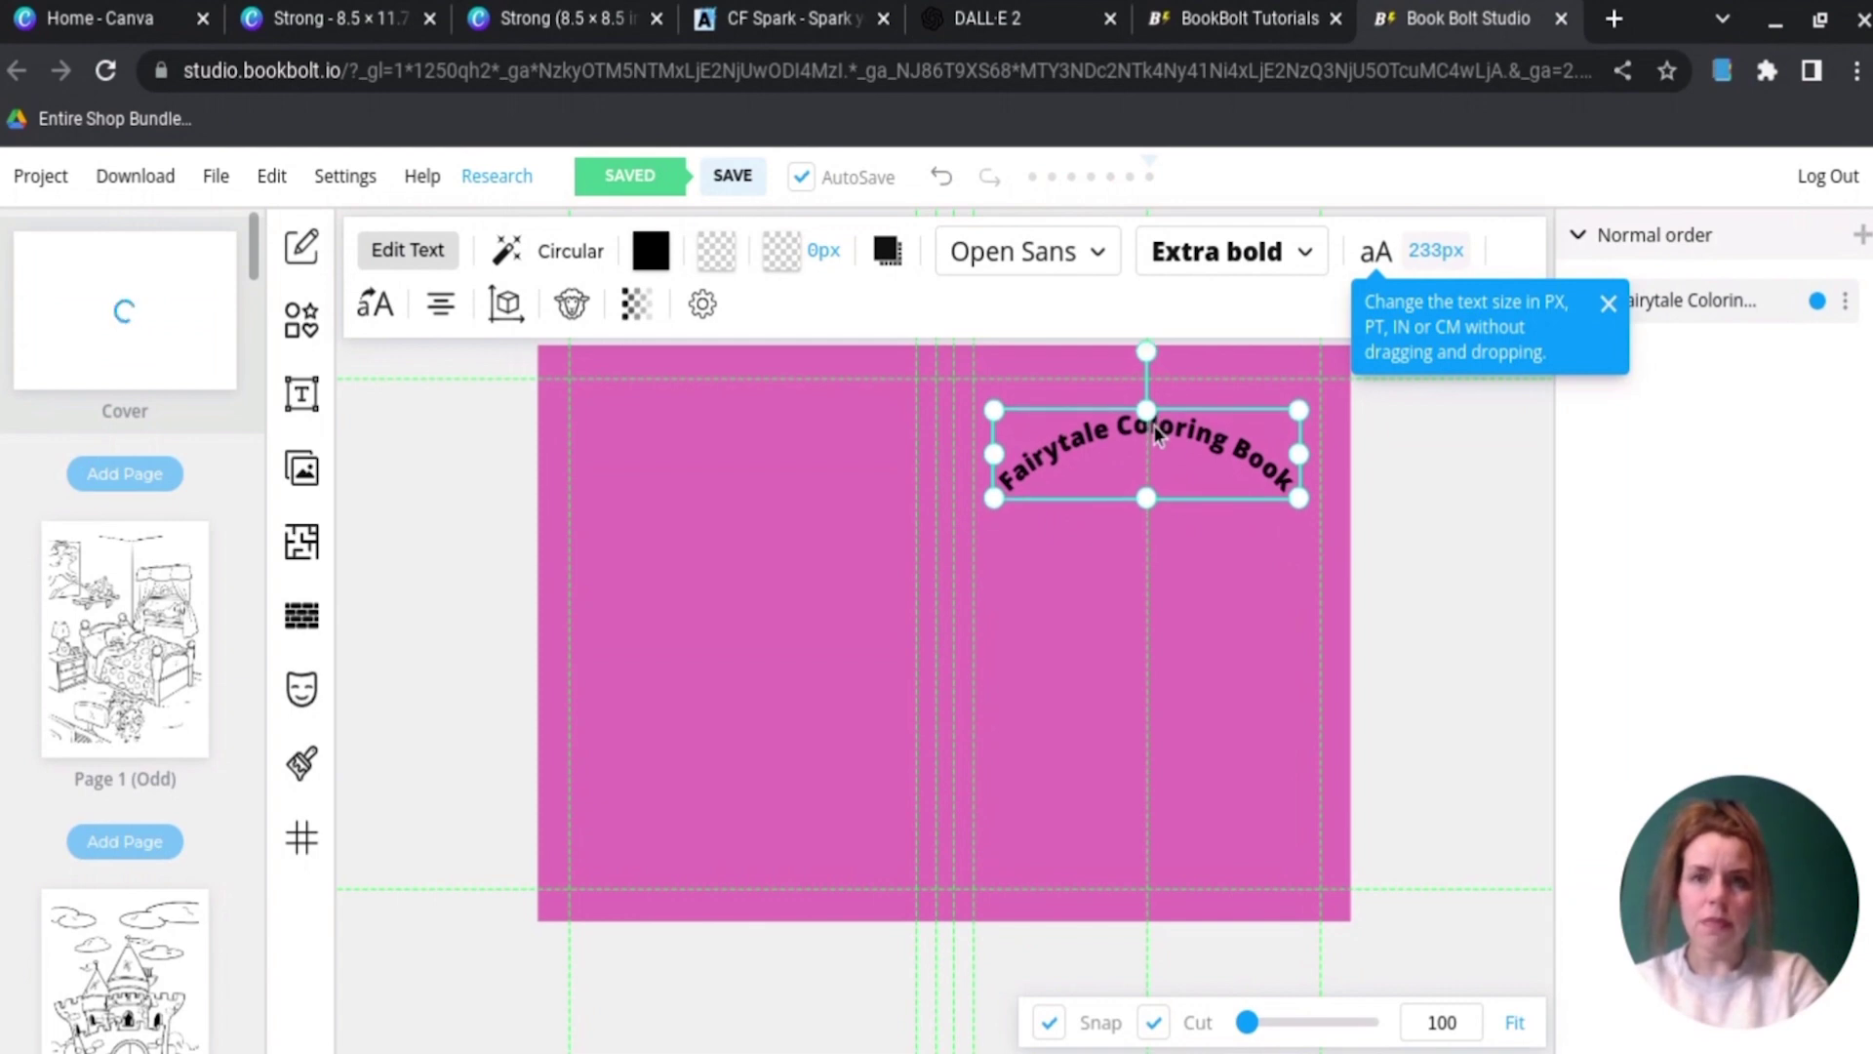
click(448, 537)
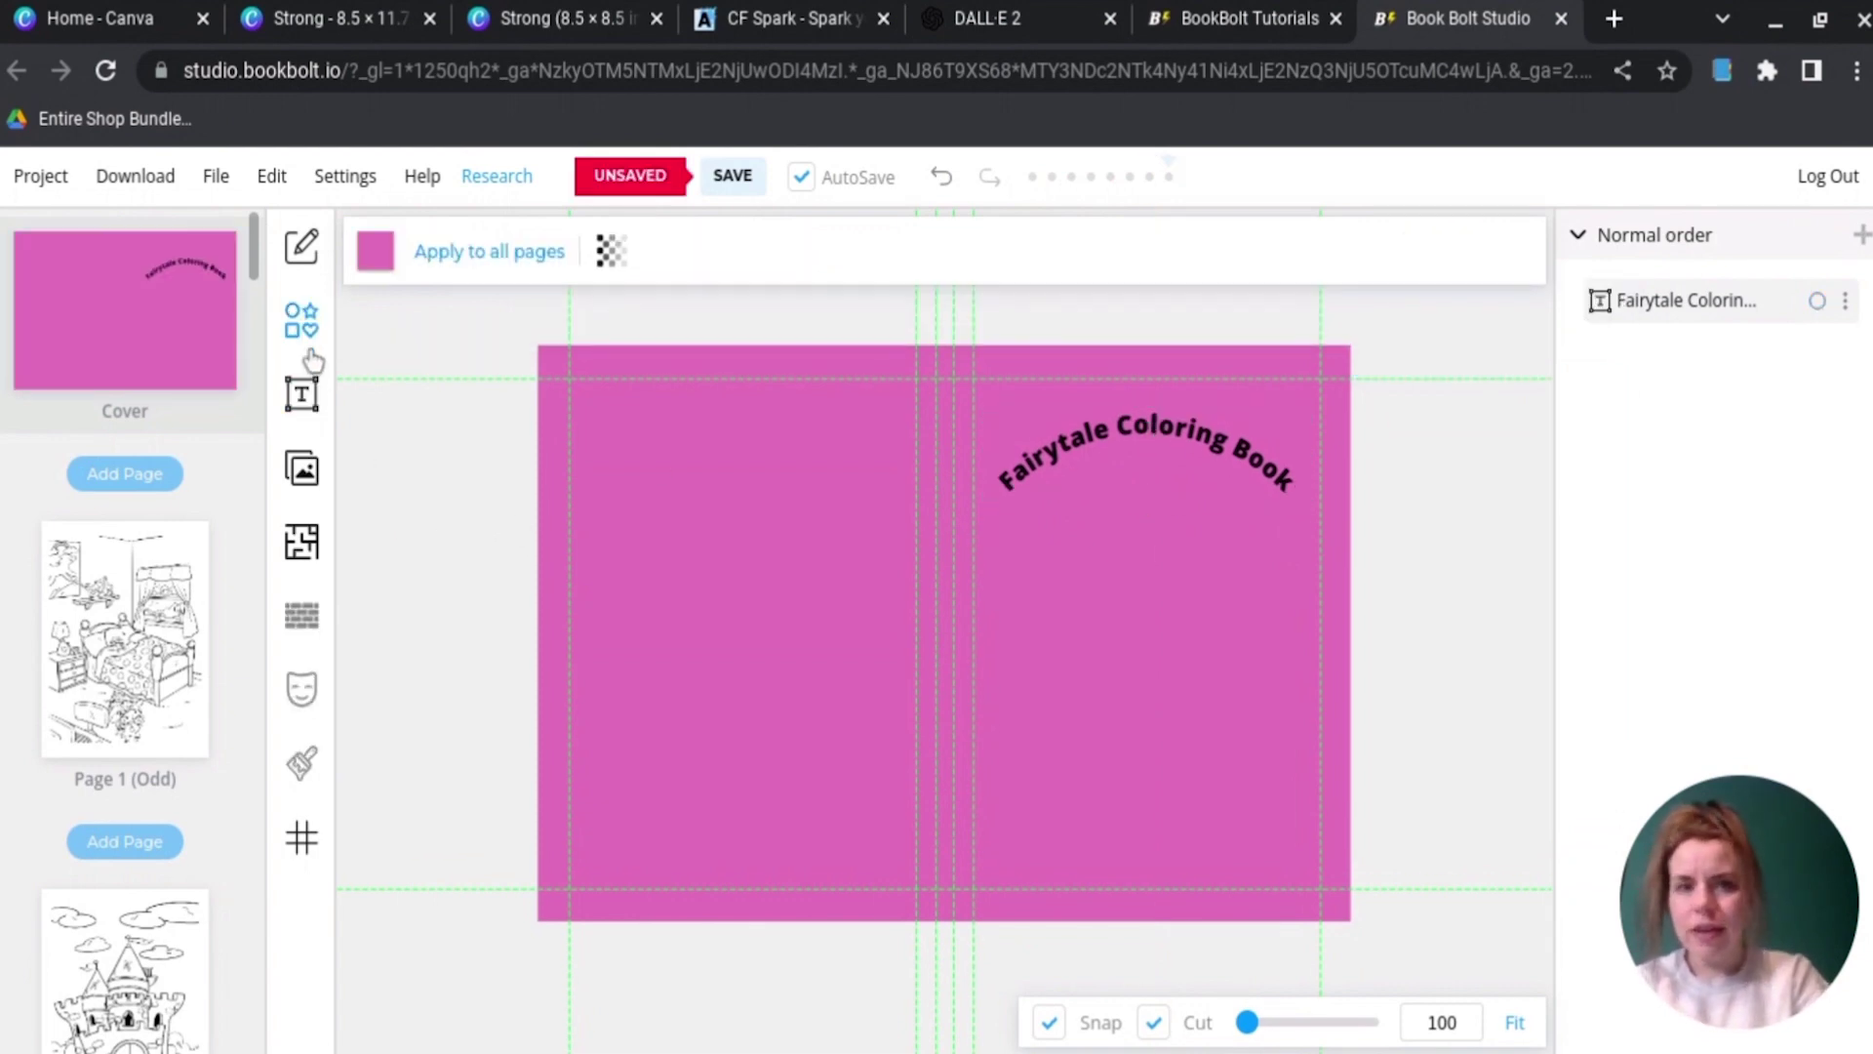
Step: Search Pixabay for "cloud" and look through the results for a cloud image suitable for the cover
click(301, 470)
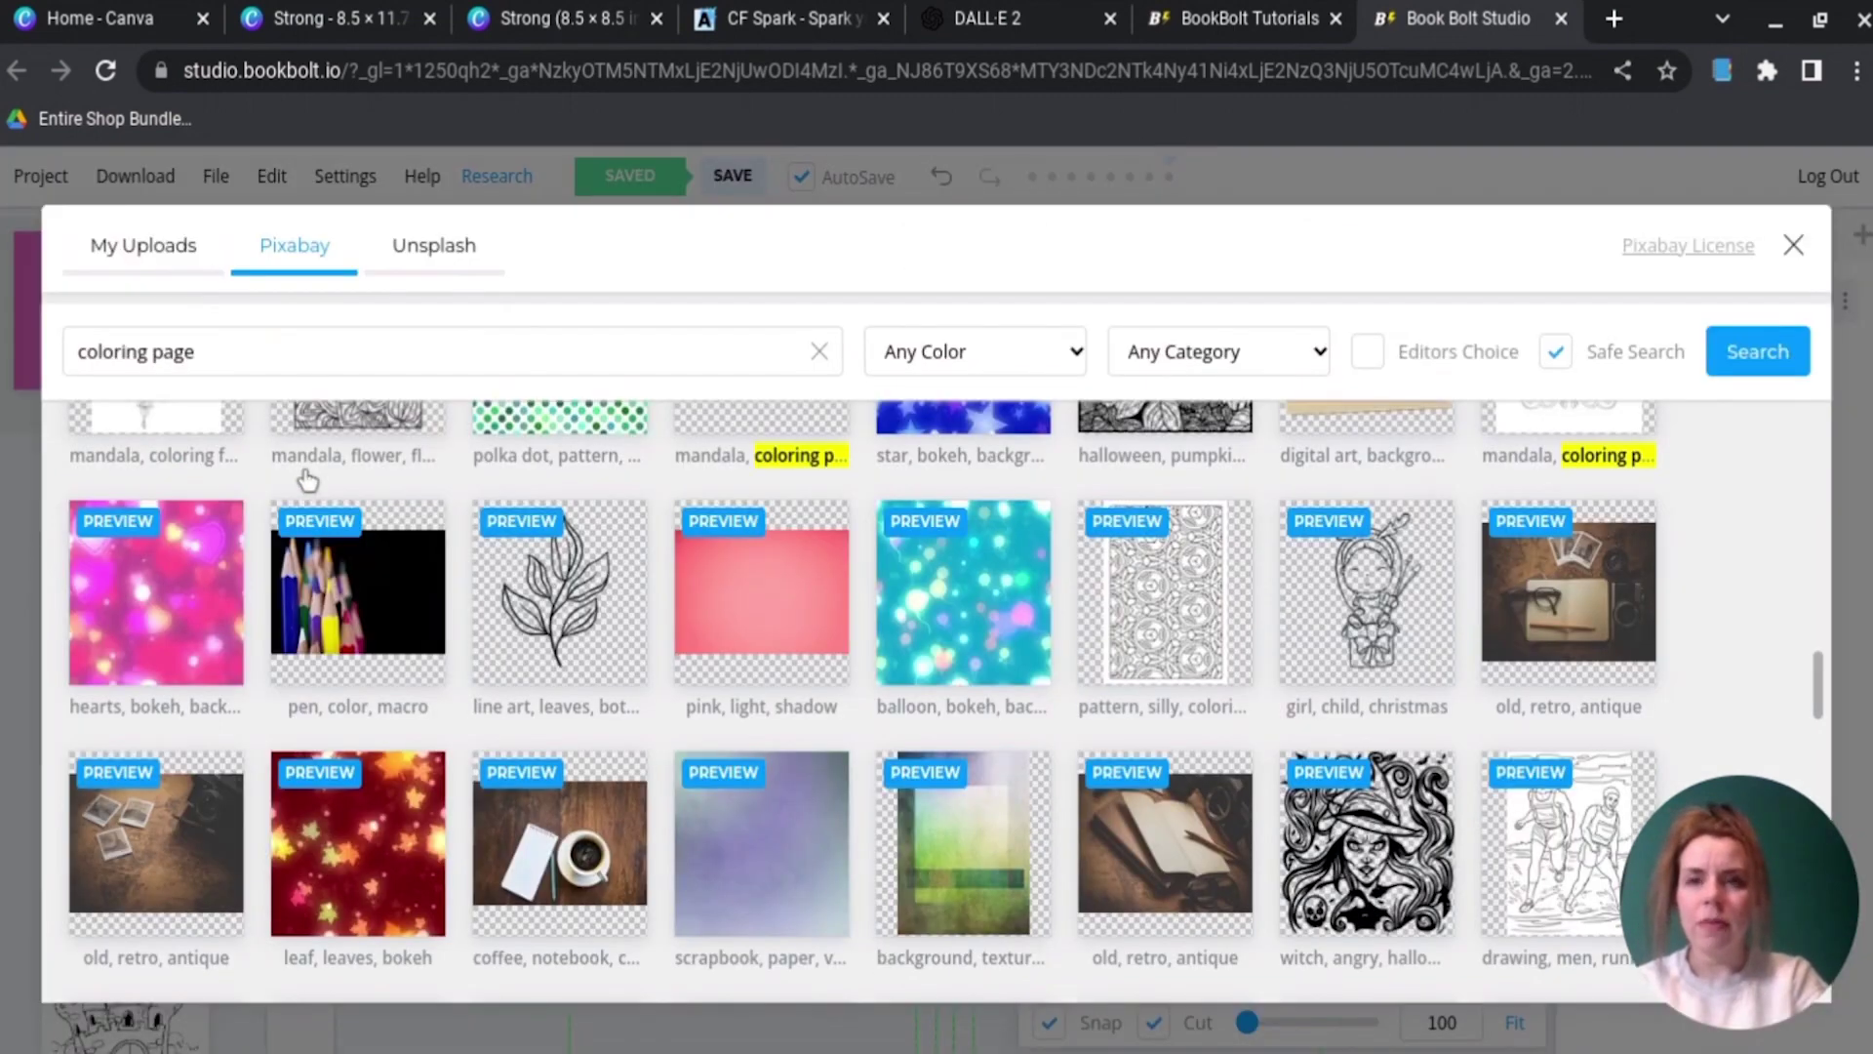
drag(293, 353, 60, 357)
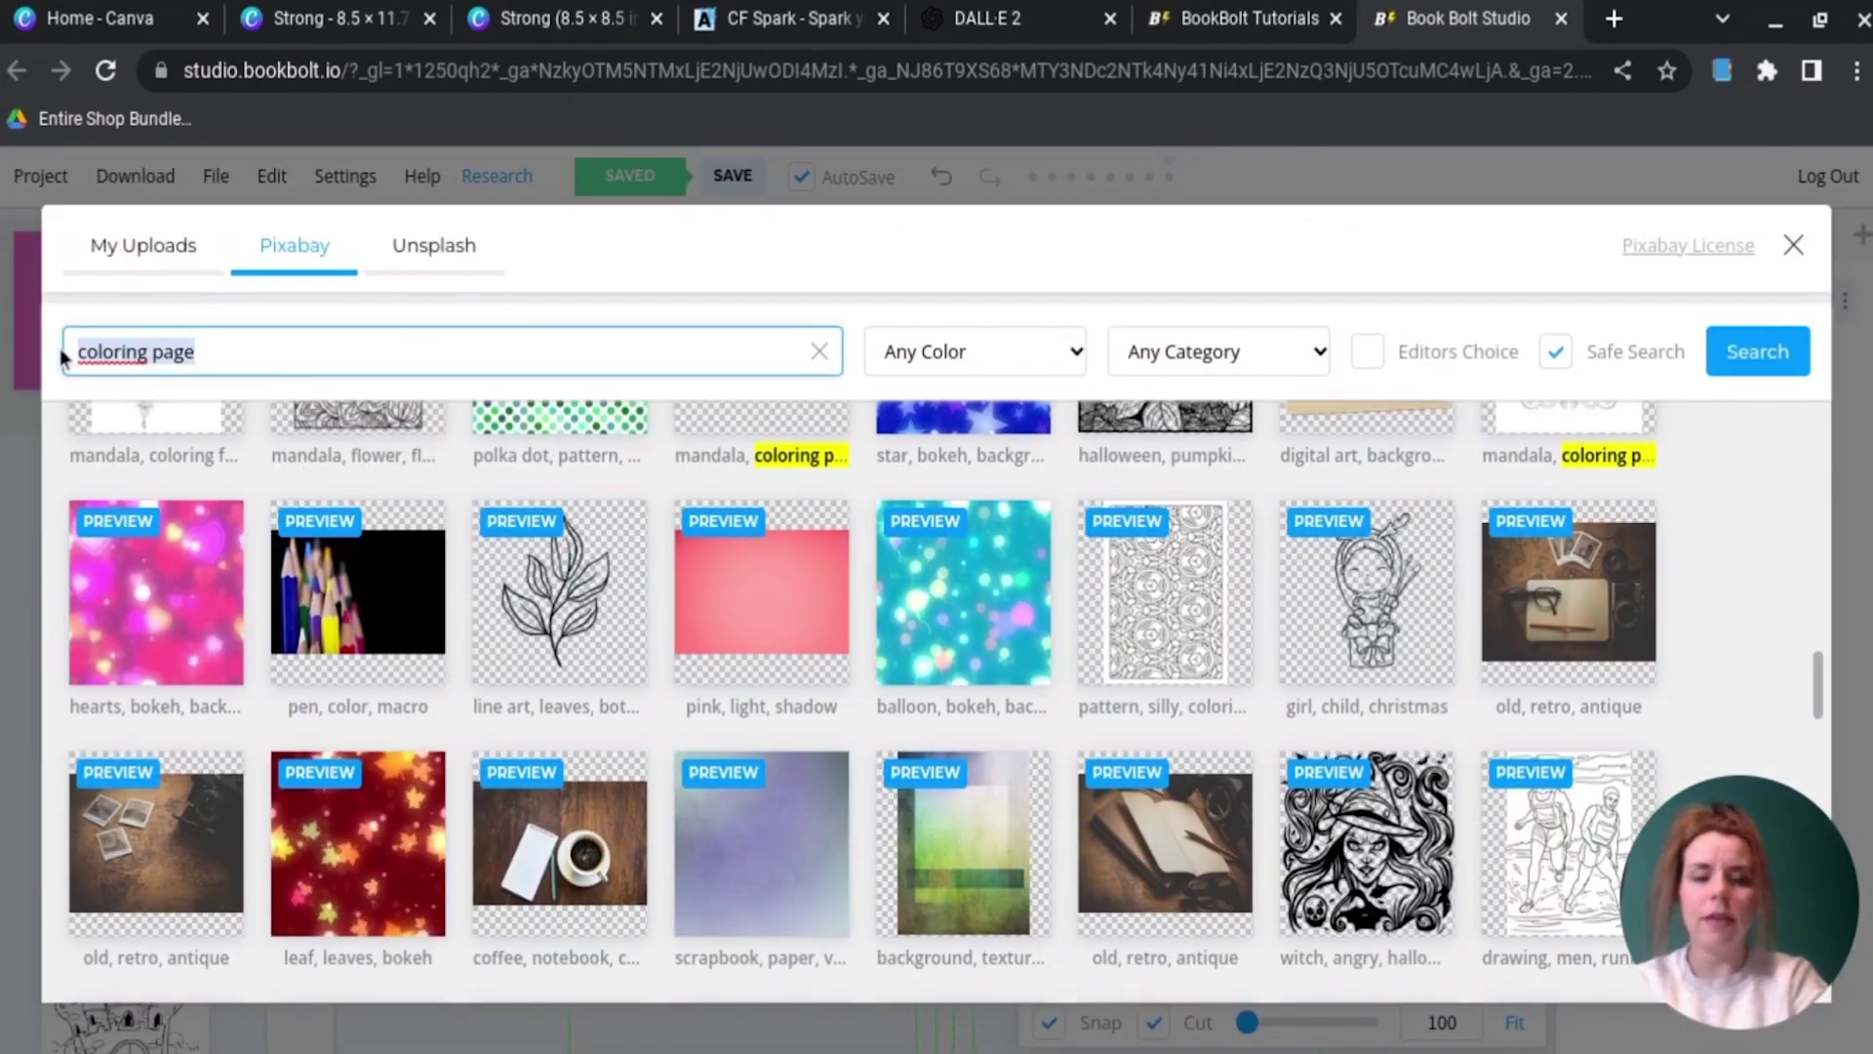
text(cloud)
key(Return)
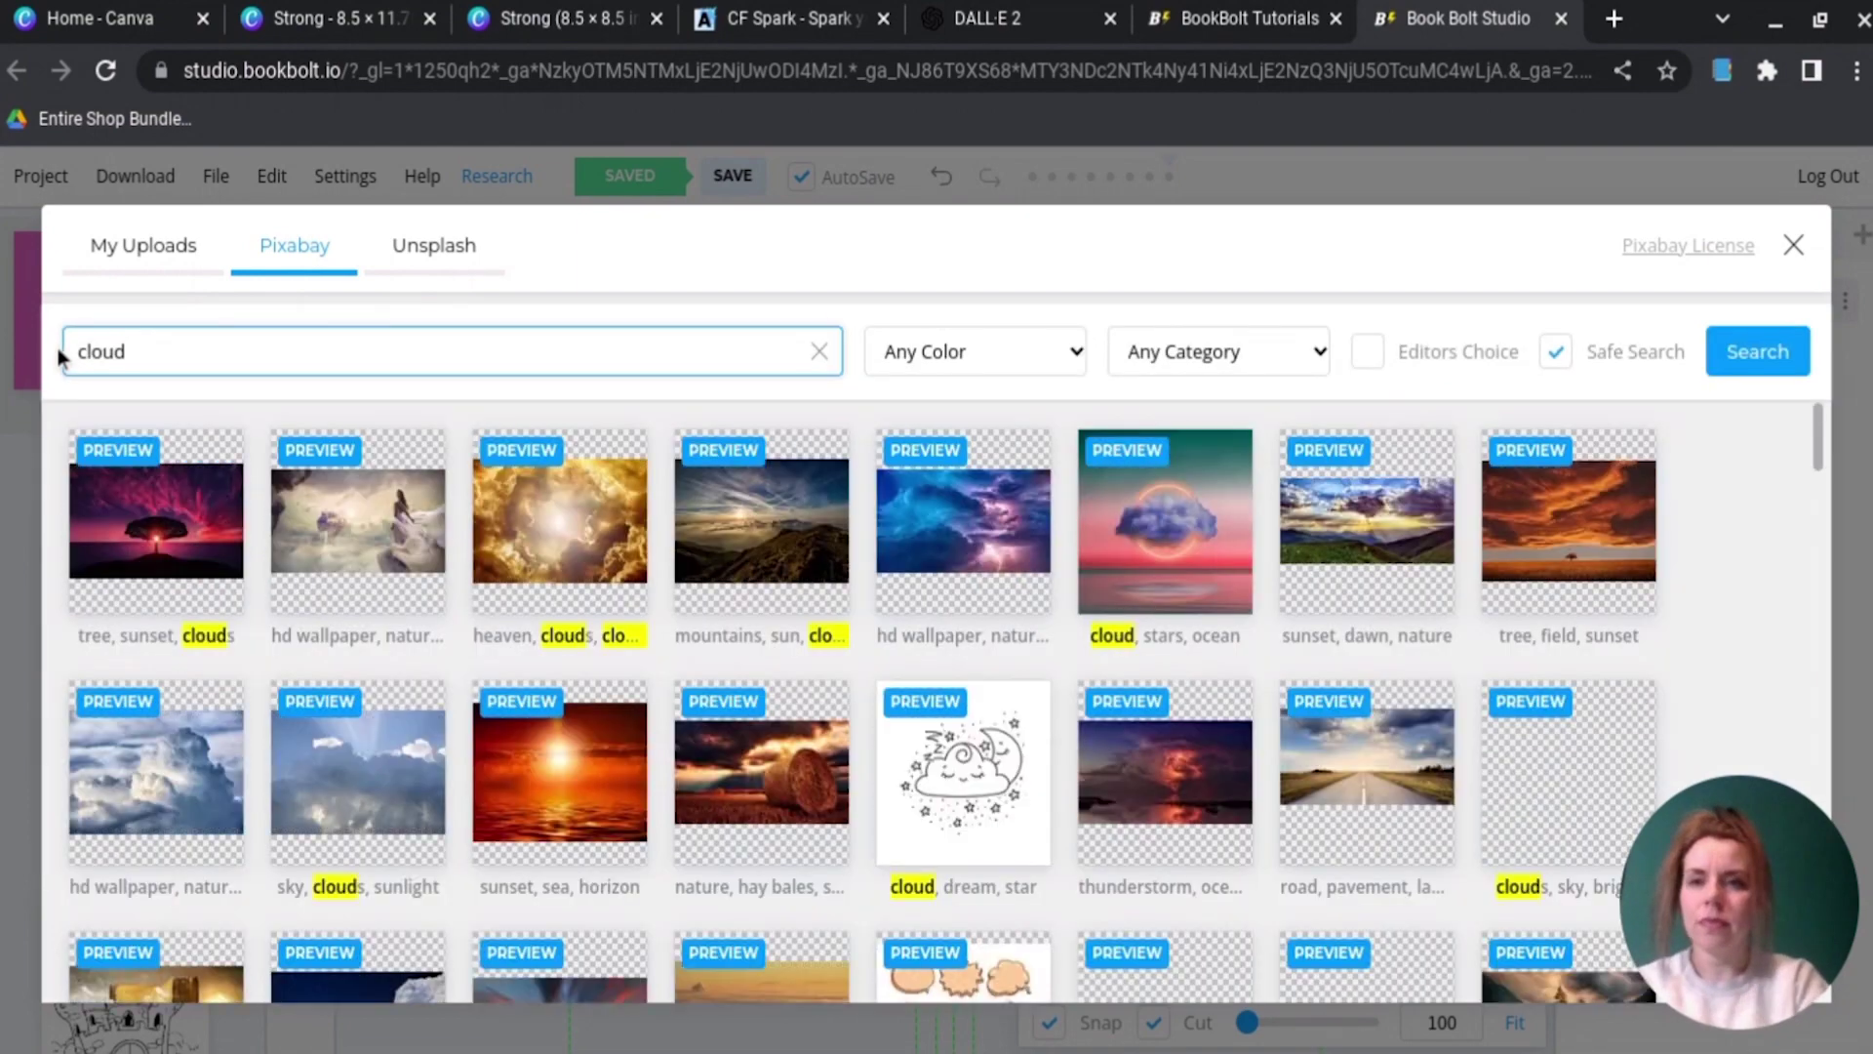
scroll(458, 656, down, 5)
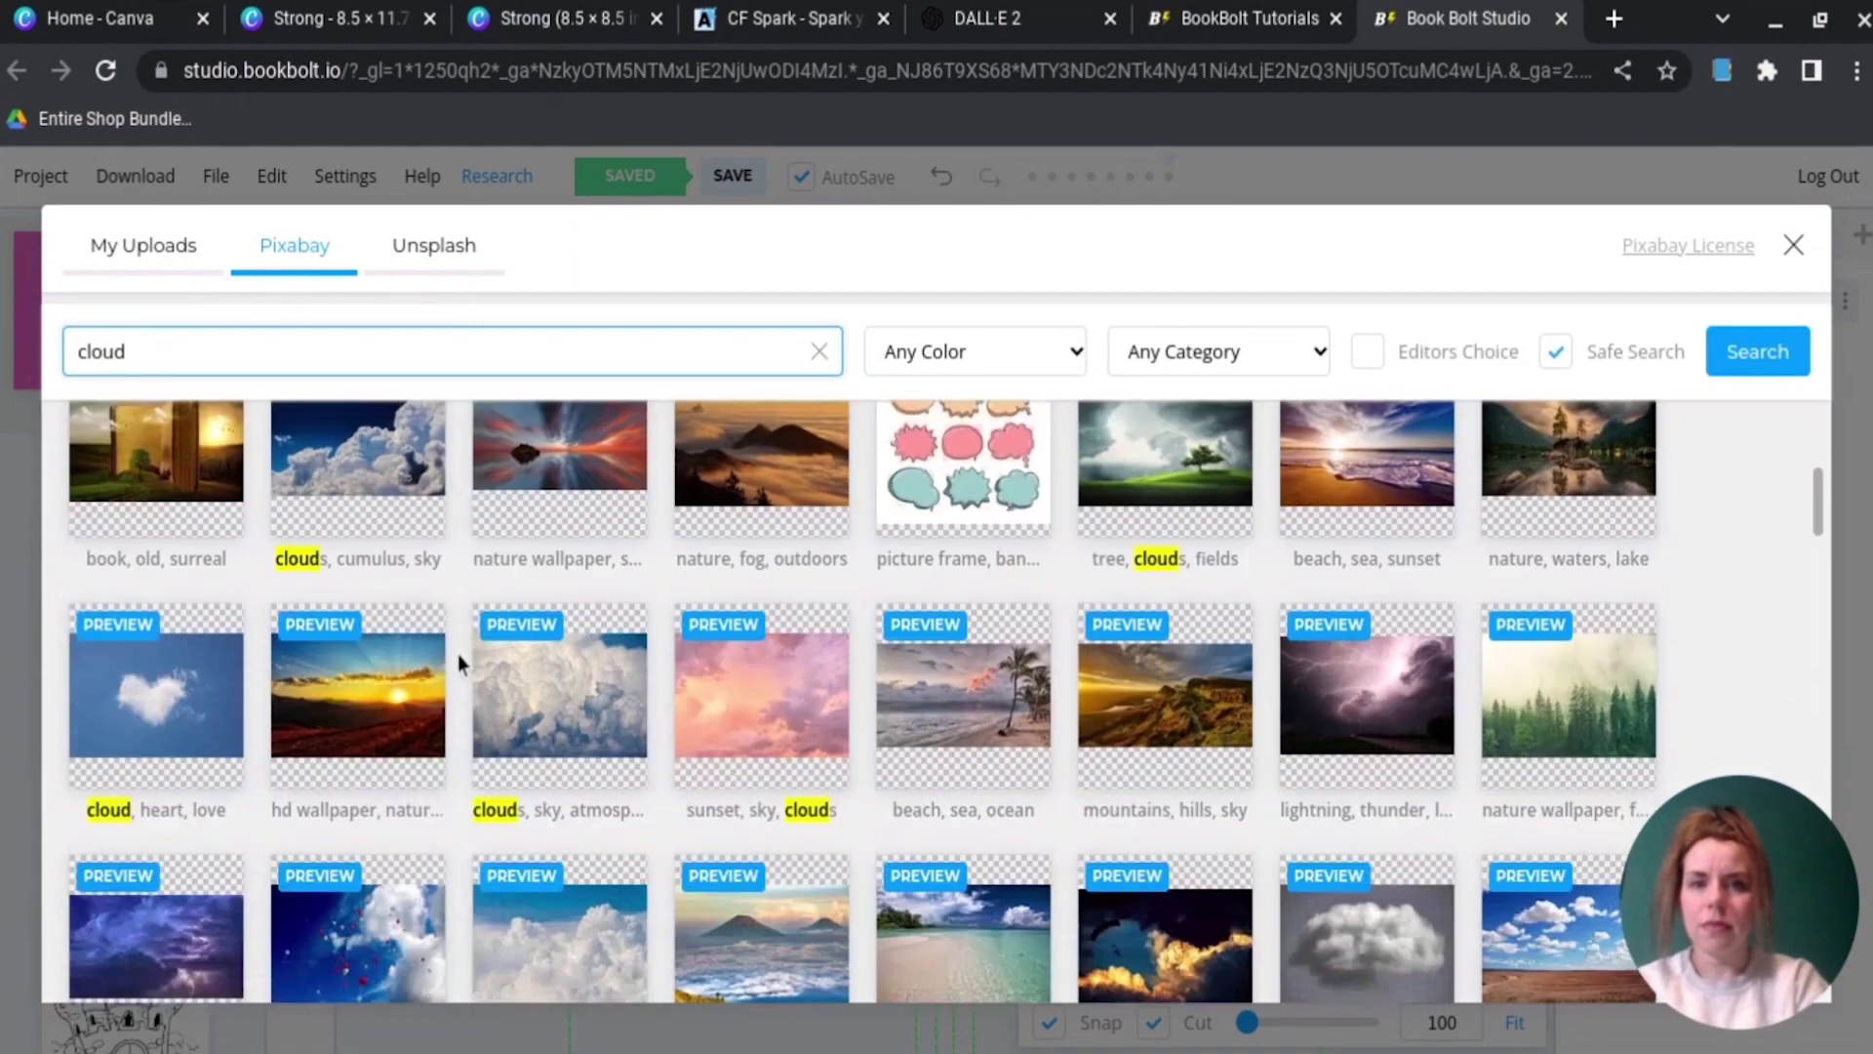
scroll(458, 653, down, 10)
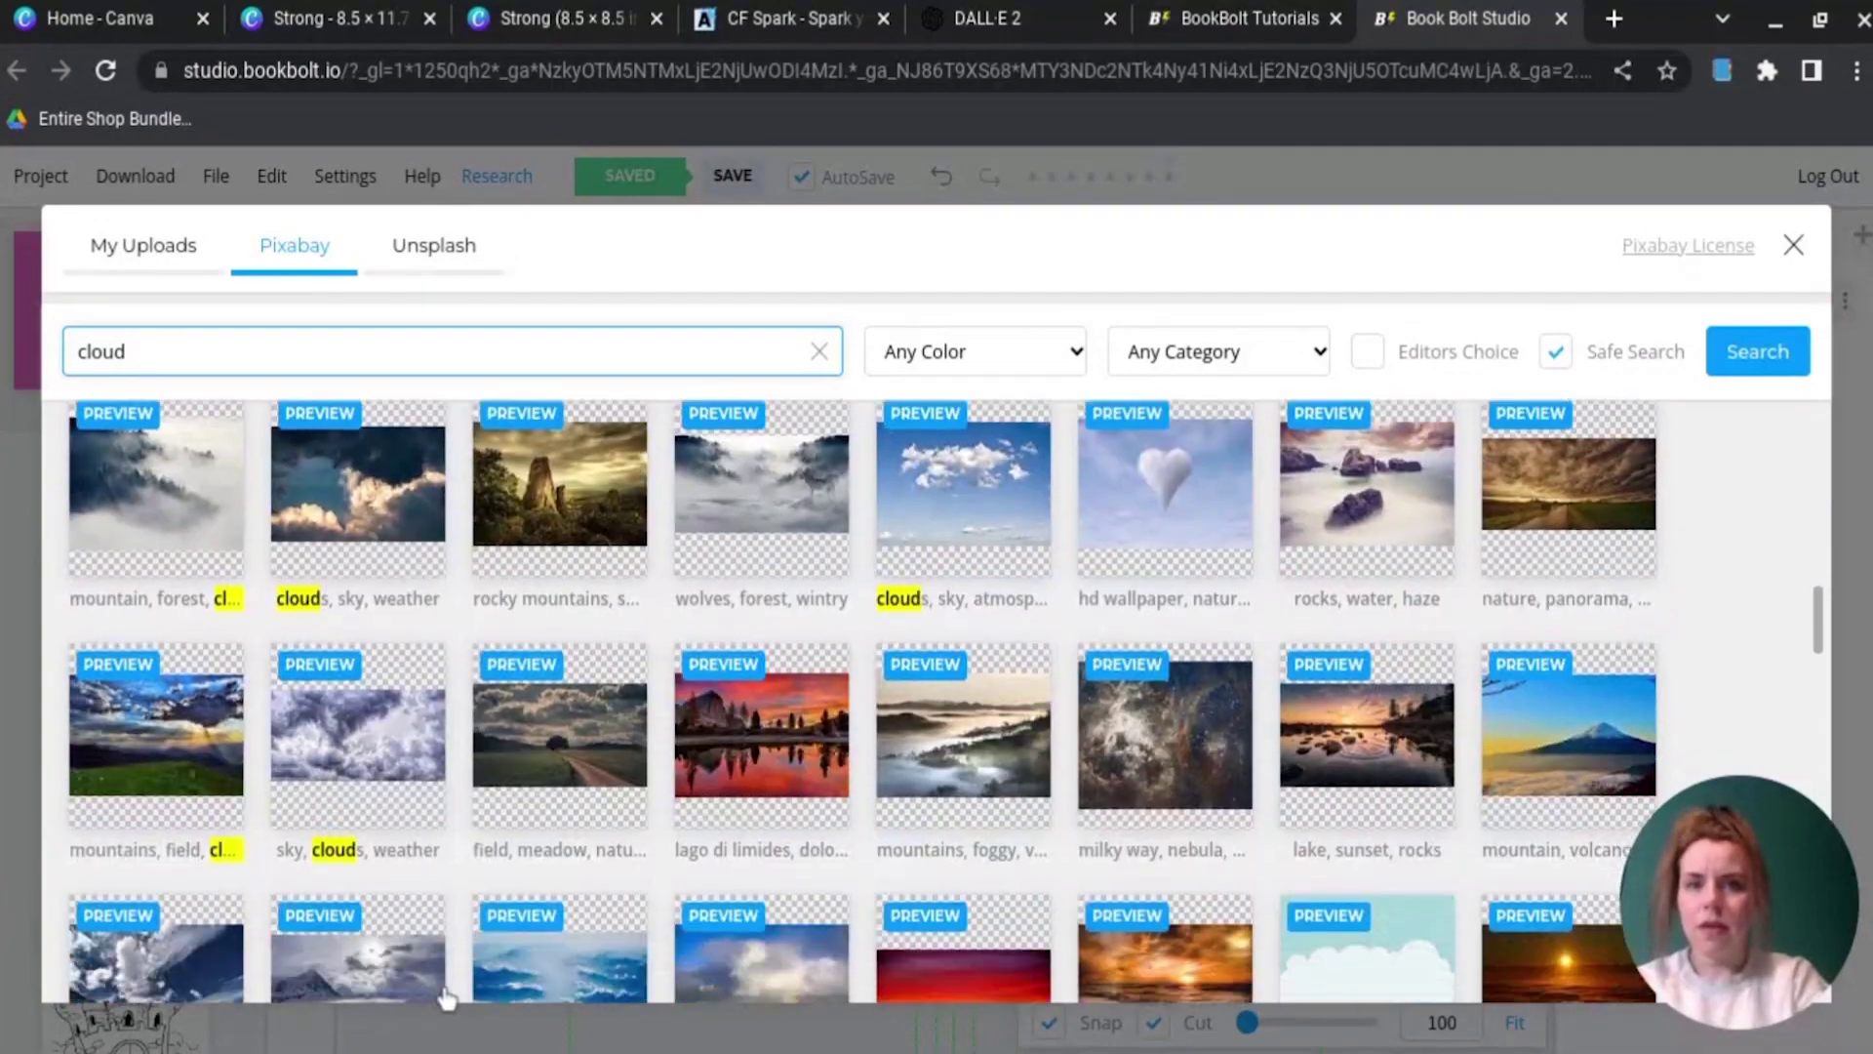
scroll(447, 997, down, 10)
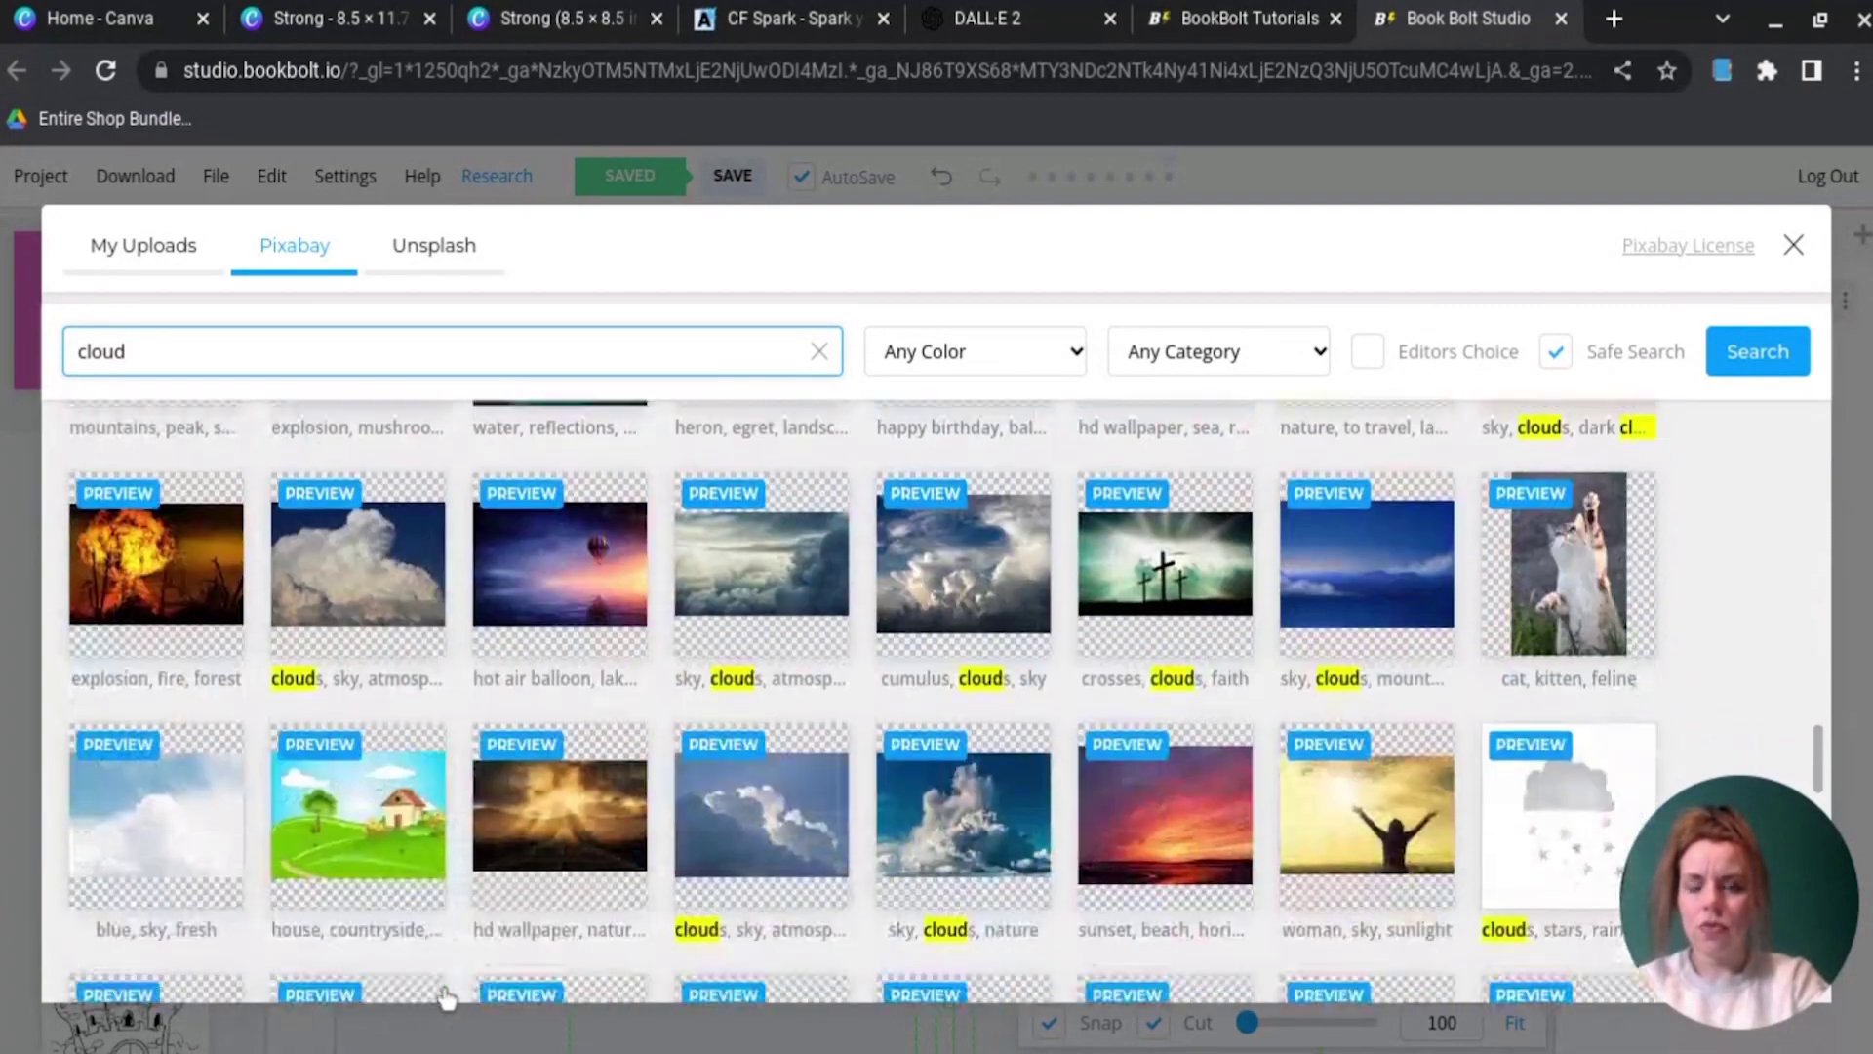
scroll(447, 997, down, 10)
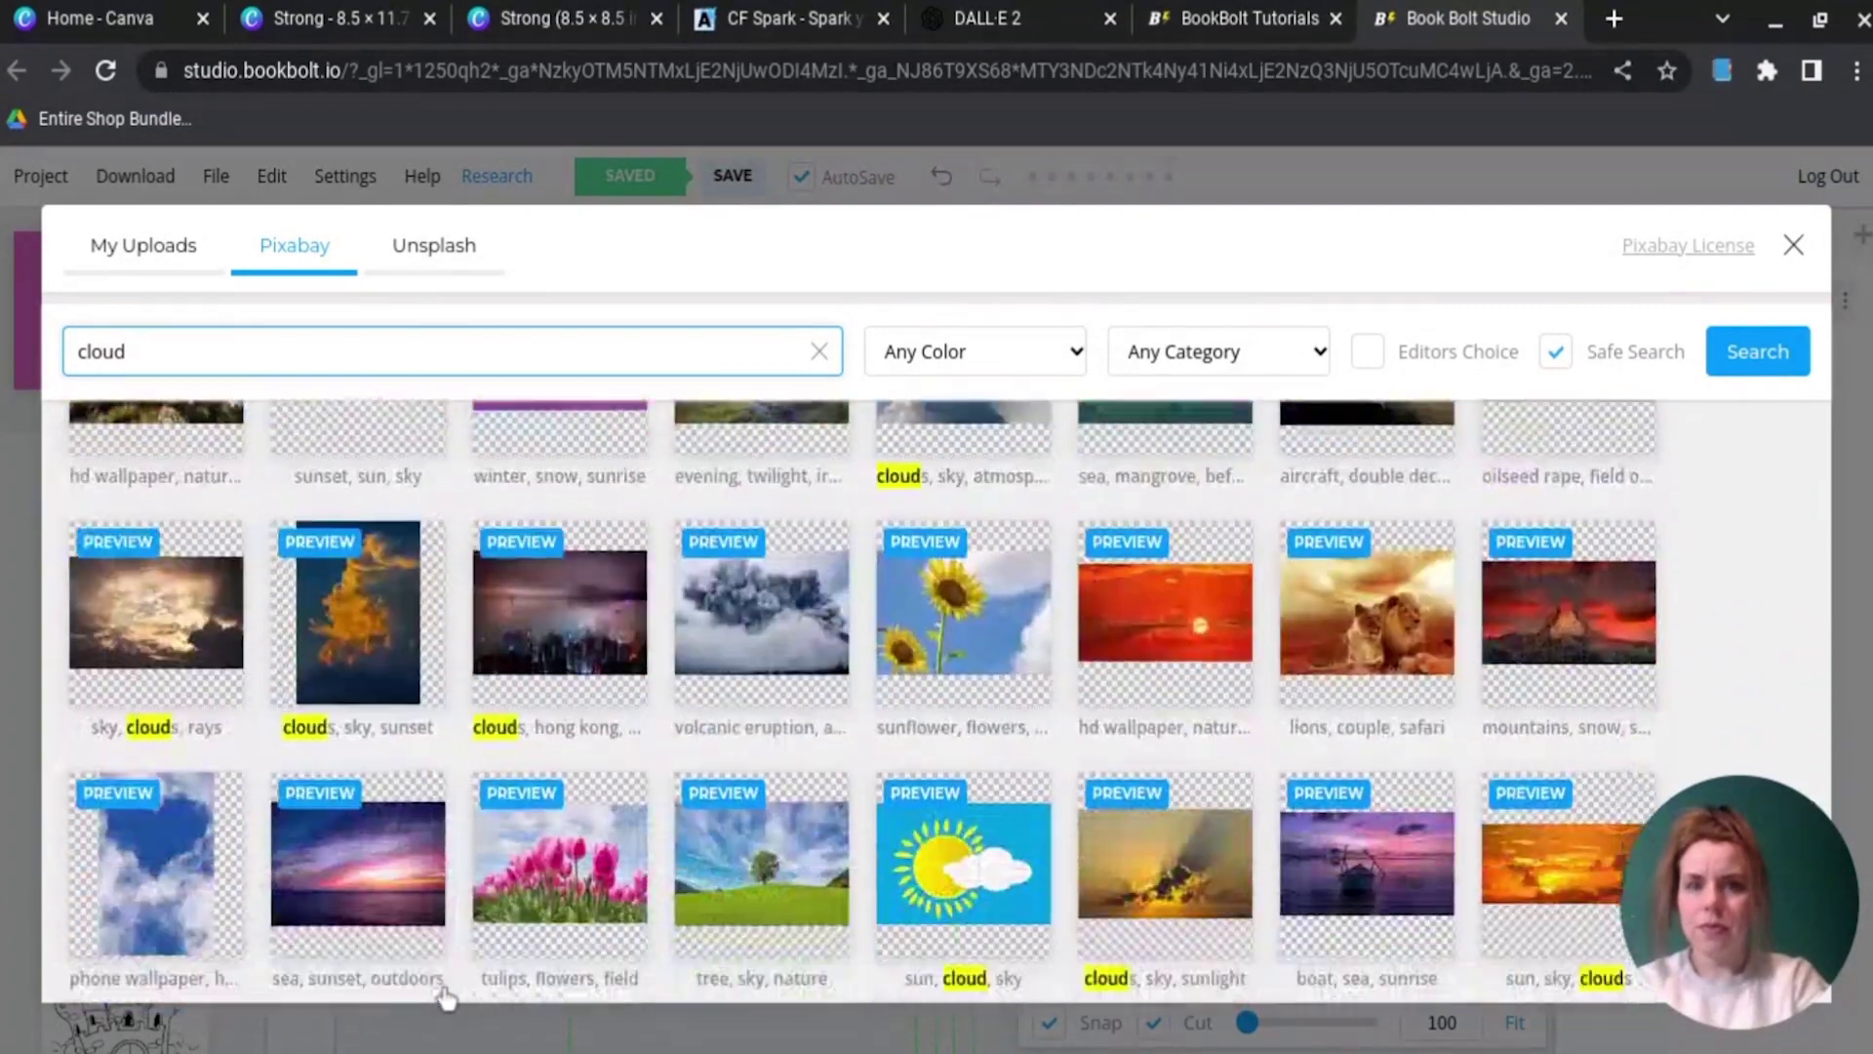
scroll(447, 997, down, 10)
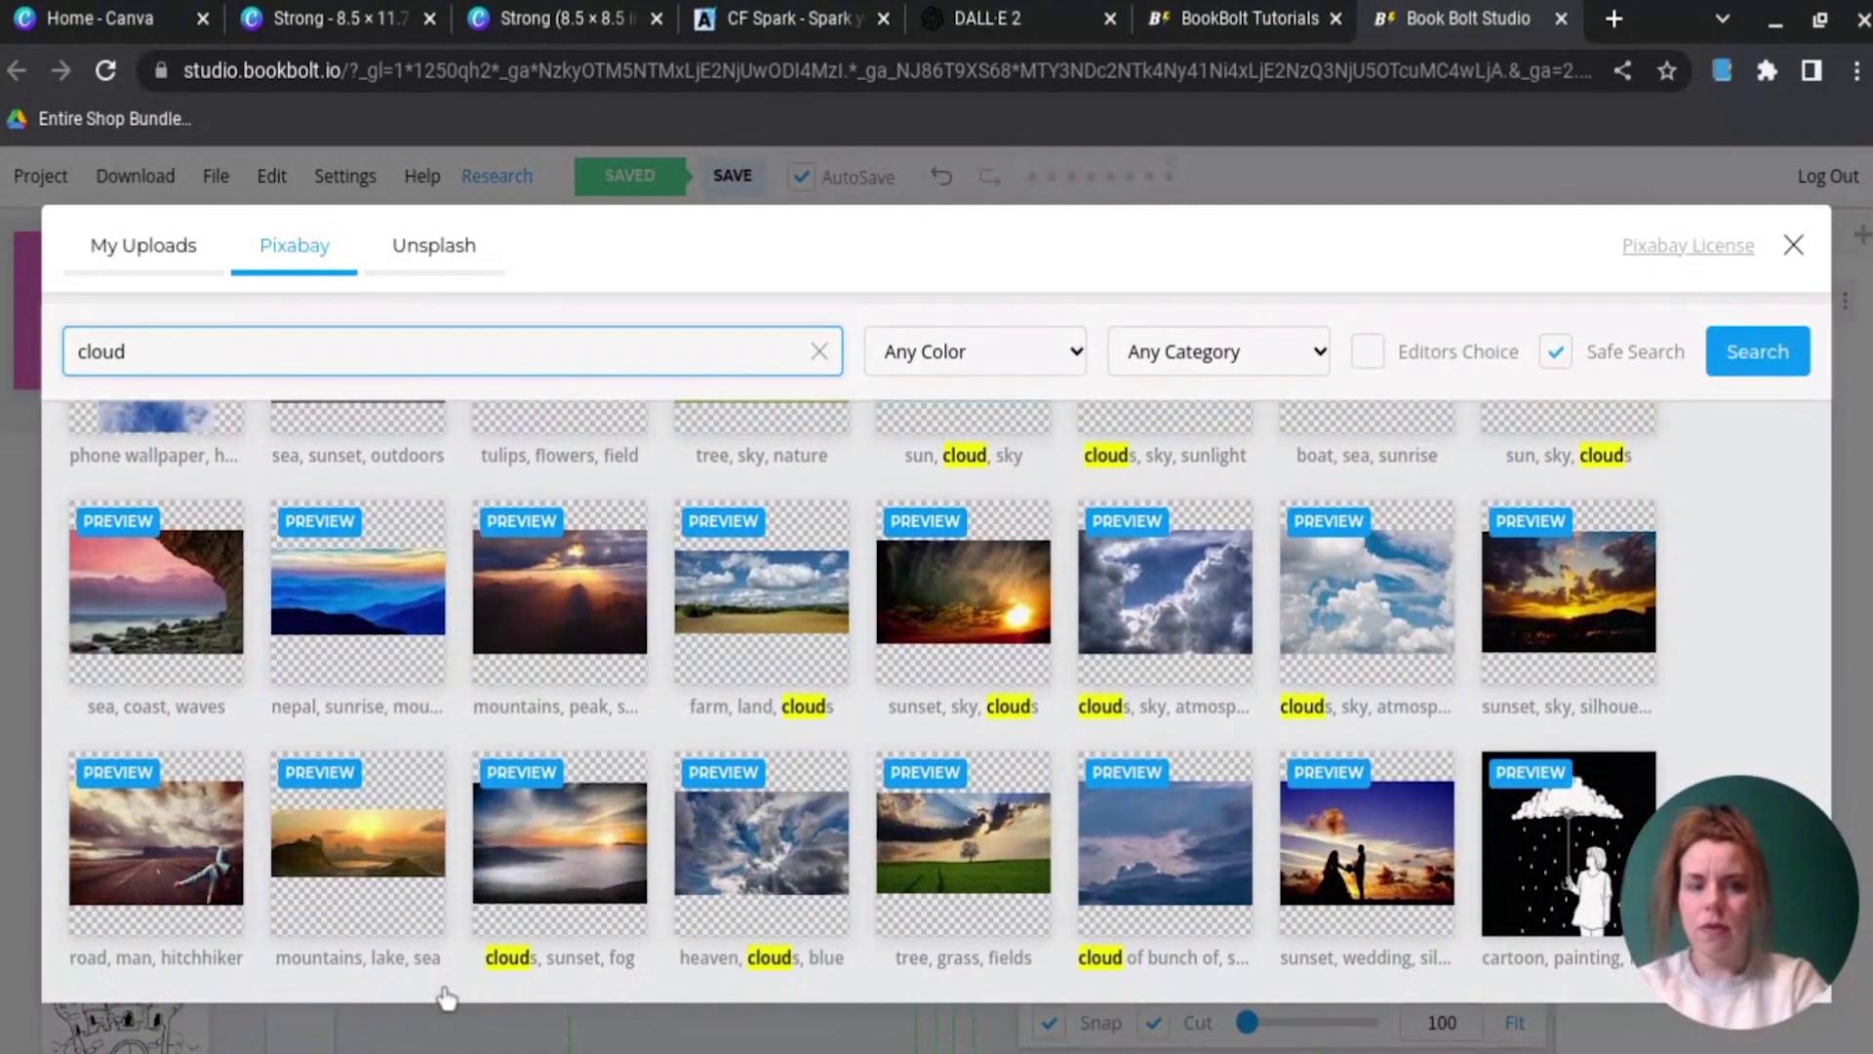
Step: Search Pixabay for "white cloud" and insert the fluffy white cloud illustration with a transparent background onto the cover
click(81, 351)
text(white)
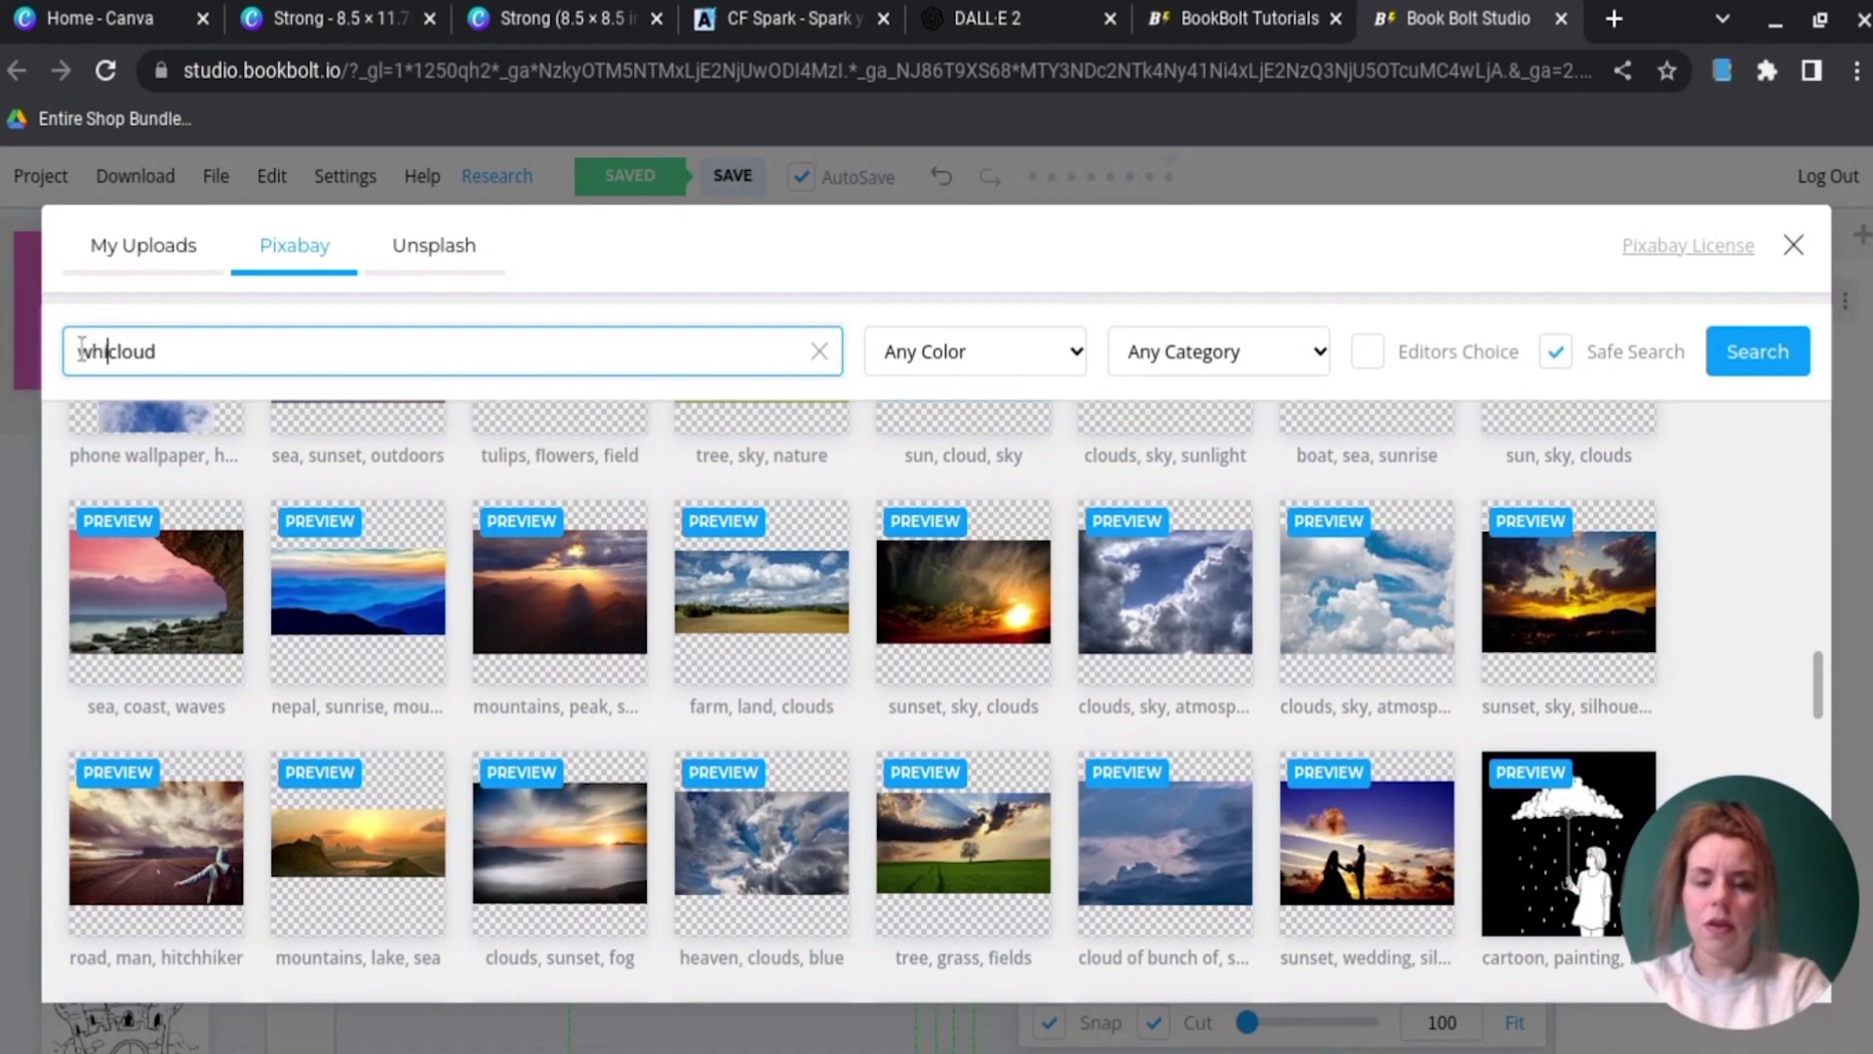
key(Return)
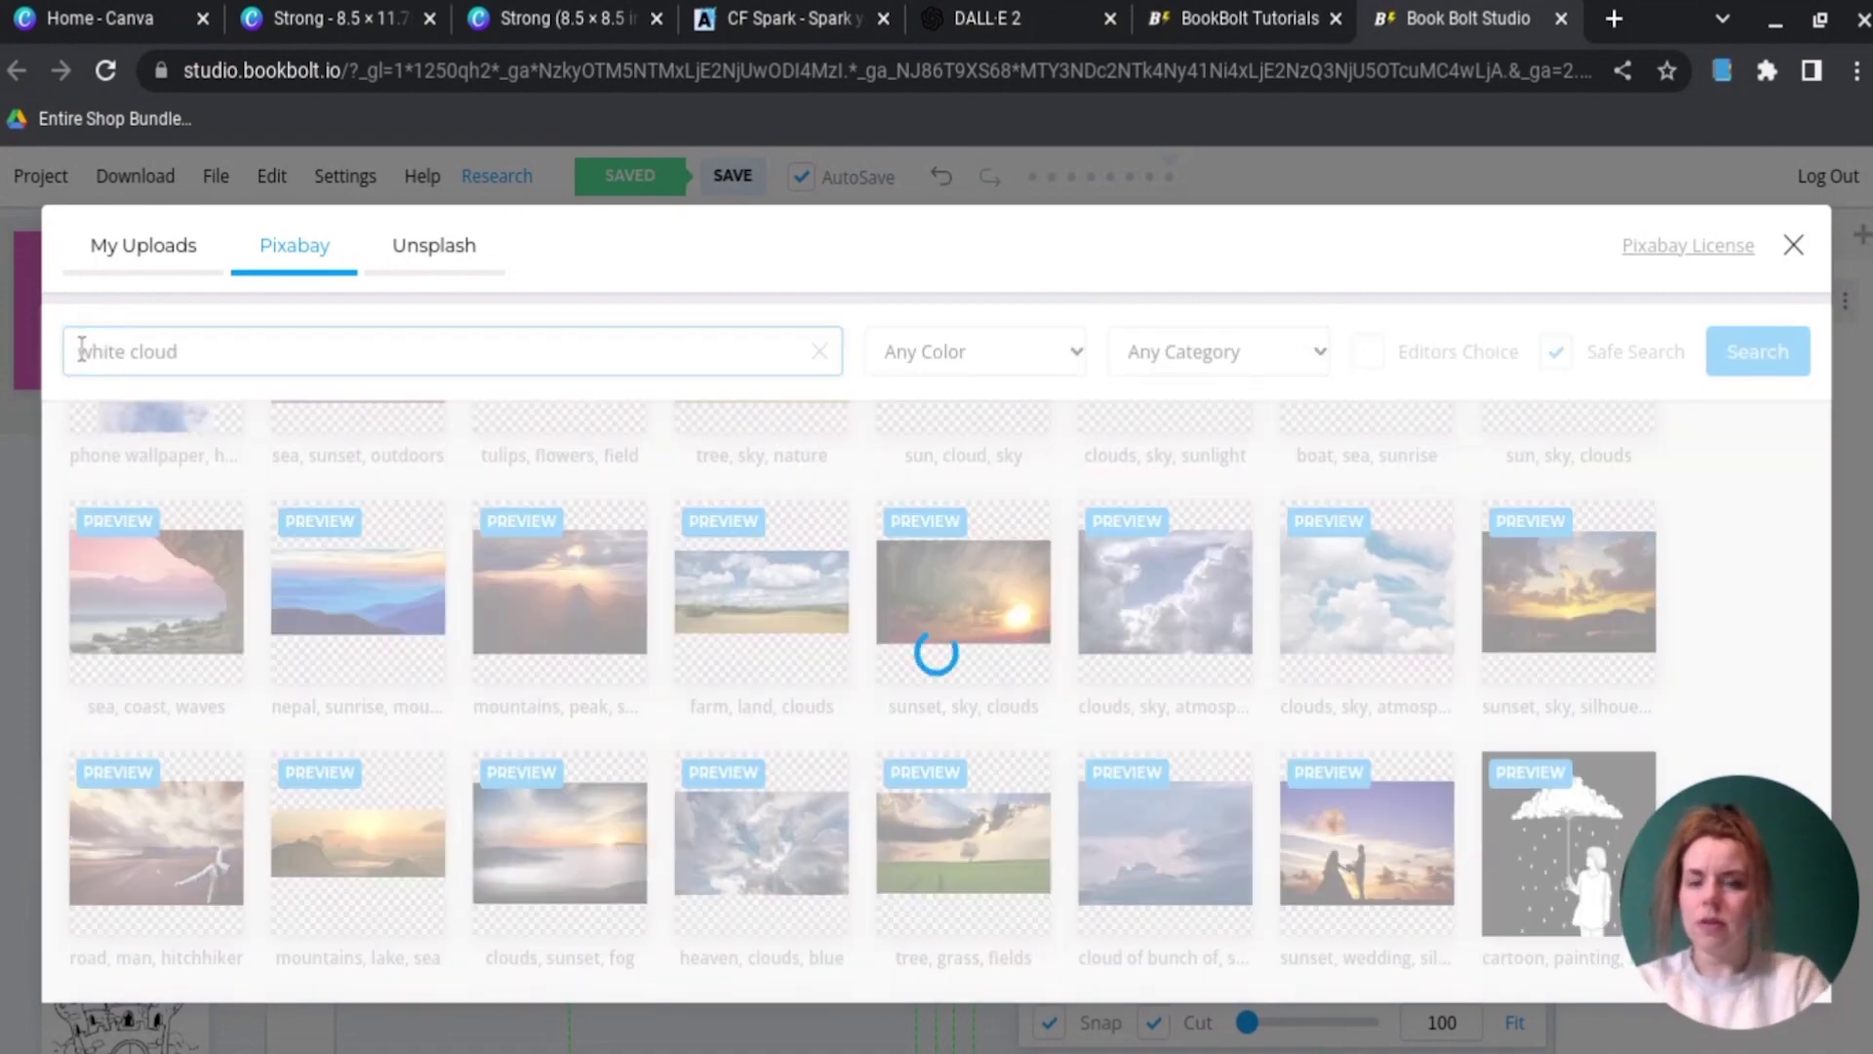
scroll(702, 601, down, 8)
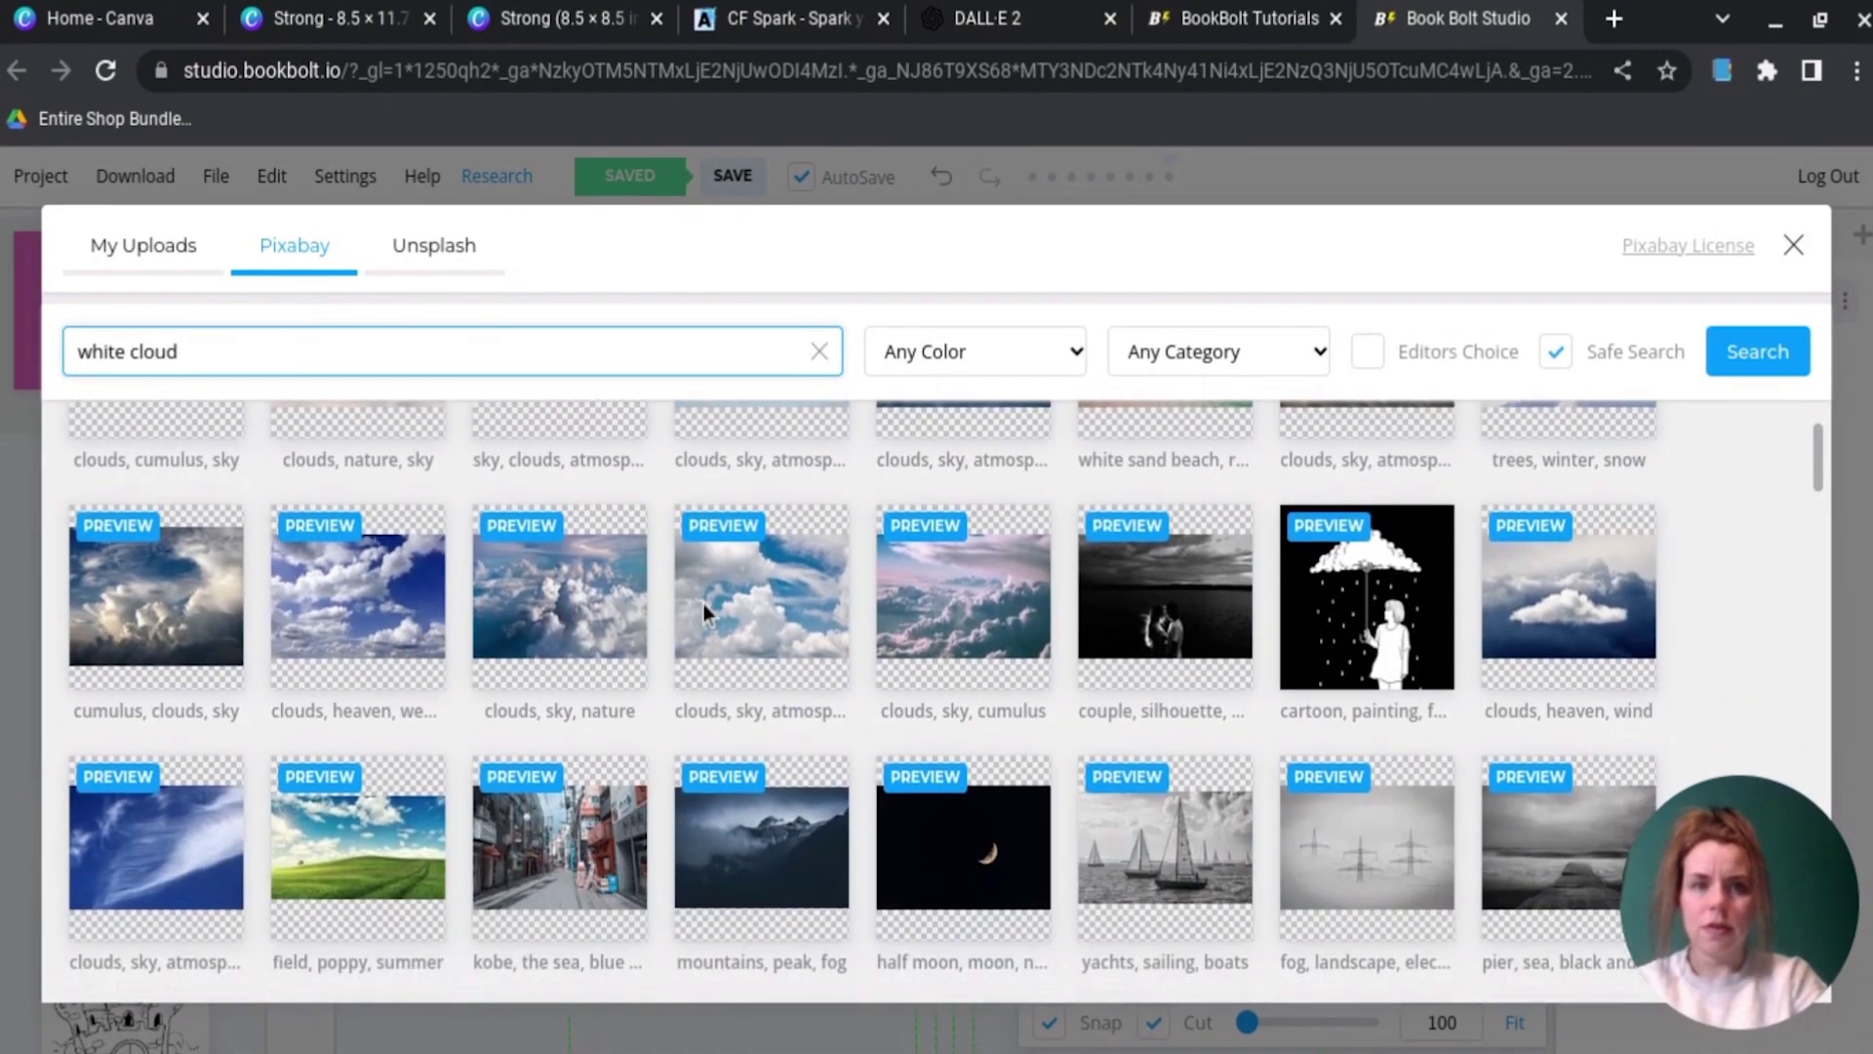
scroll(702, 601, down, 1)
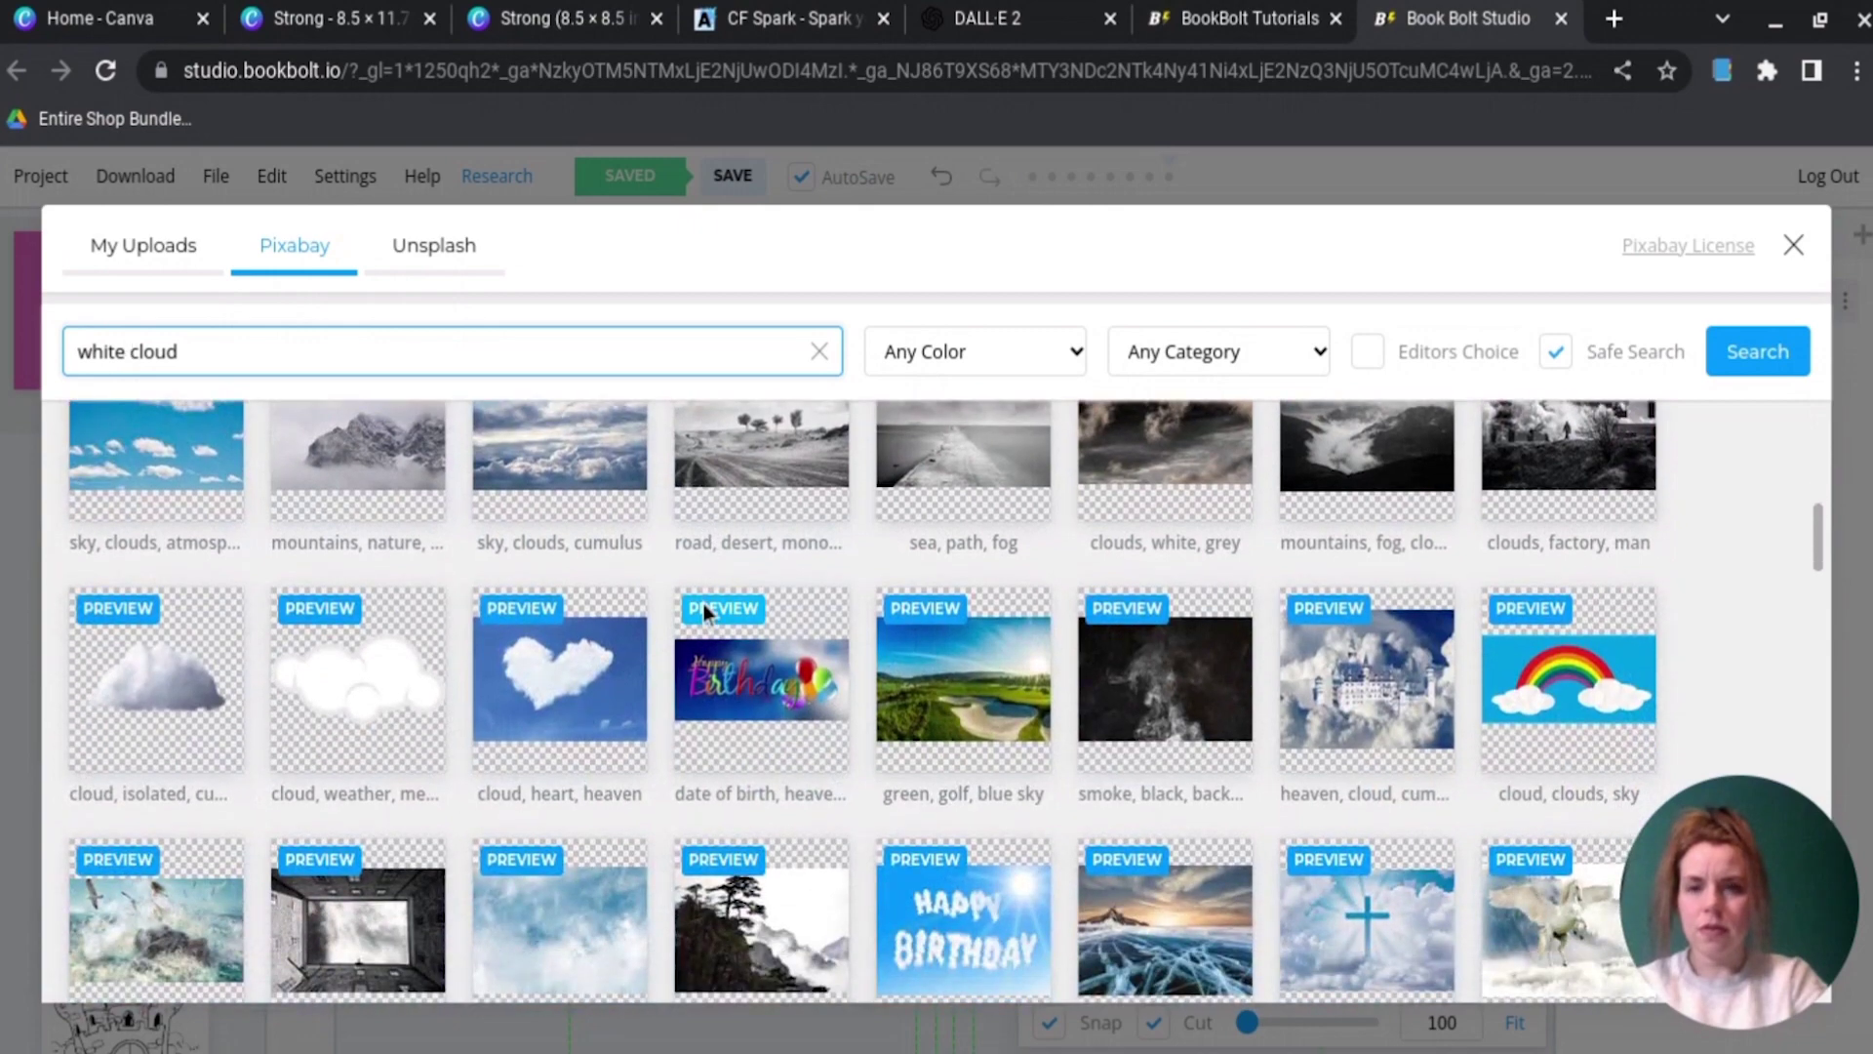
click(371, 654)
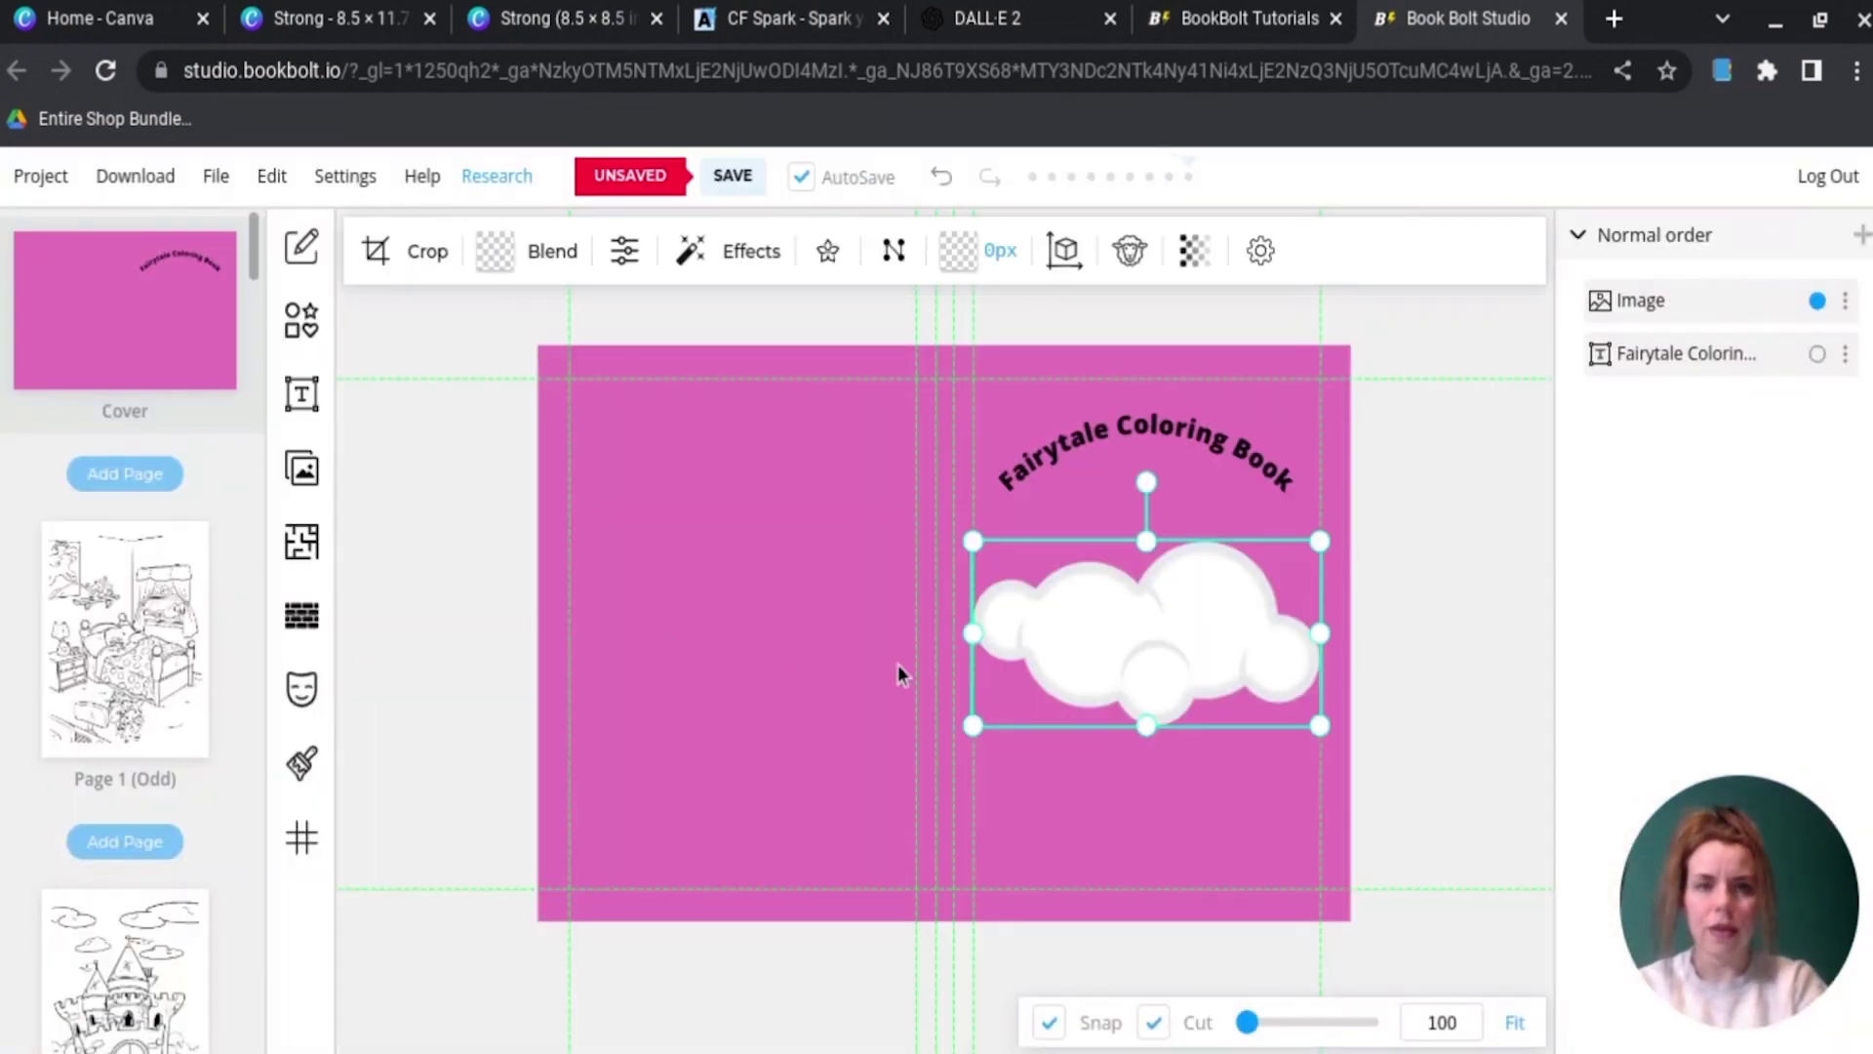
Step: Place the cloud behind the title near the top of the front cover and shrink the title to fit centered inside it
drag(1262, 635, 1262, 472)
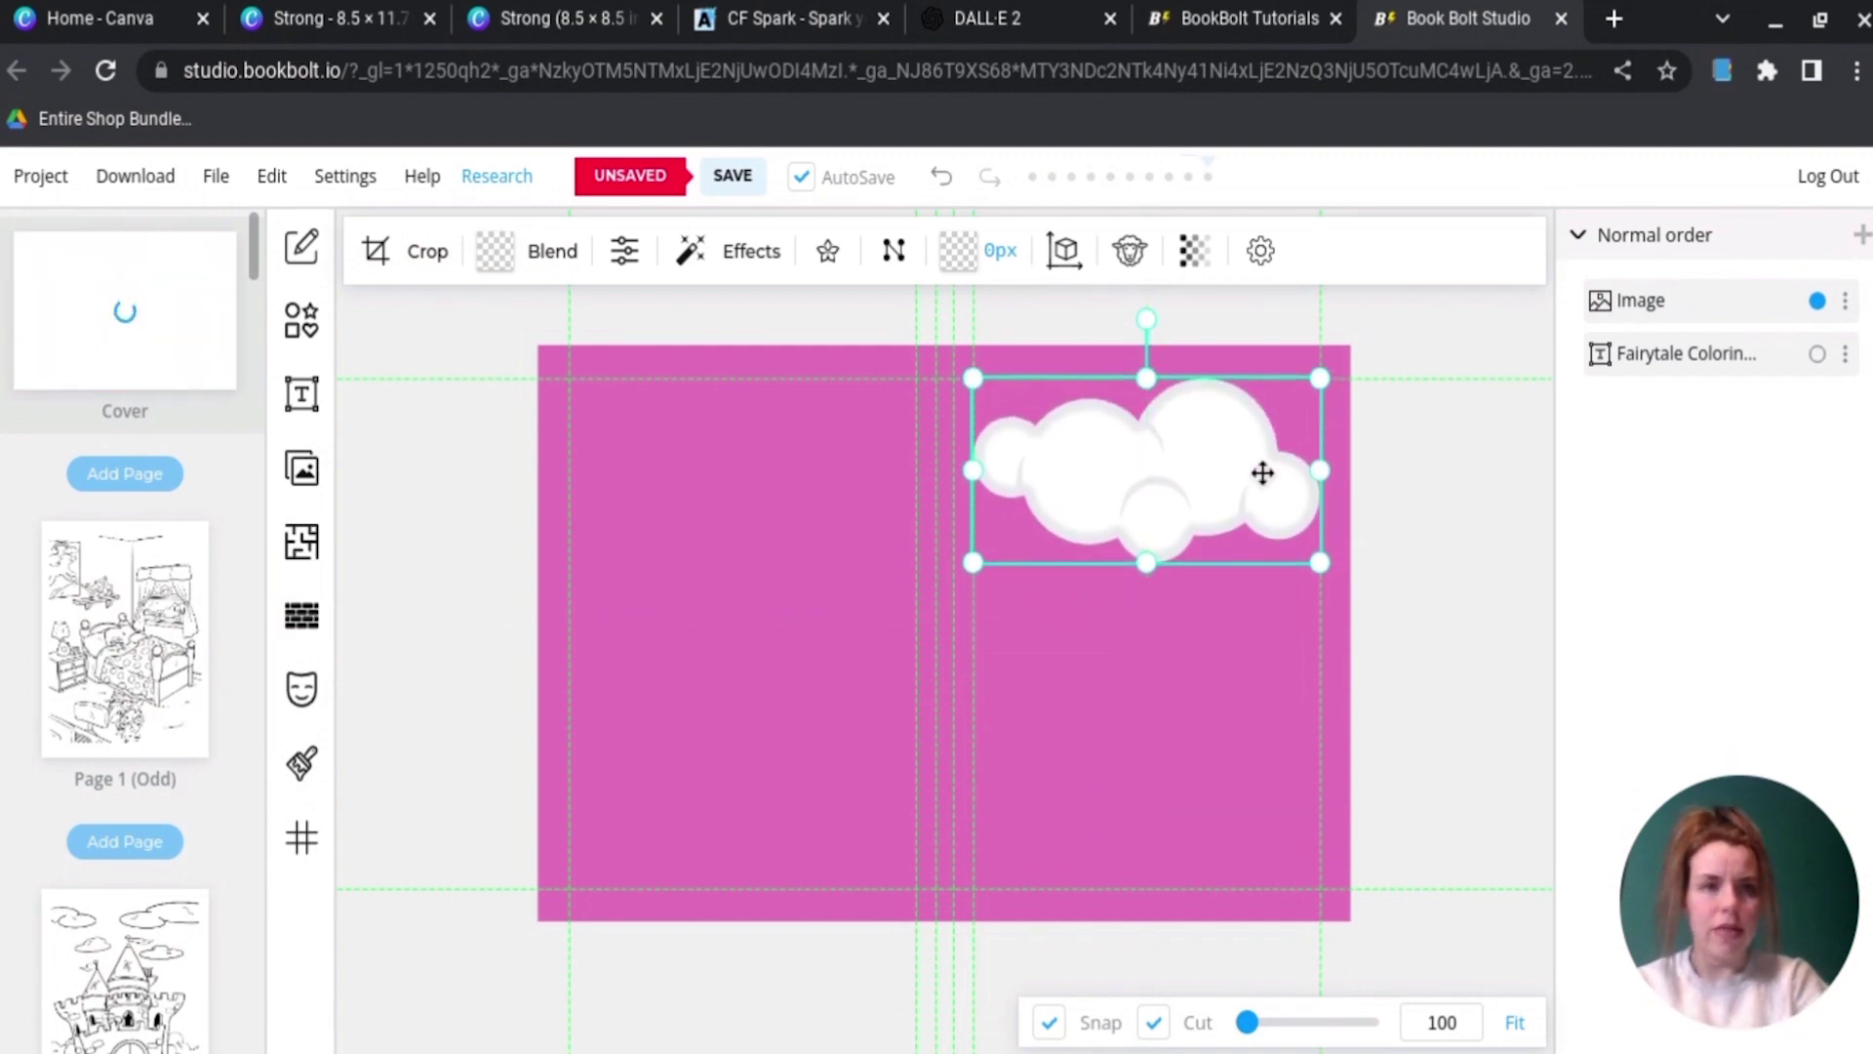
drag(1671, 359, 1664, 300)
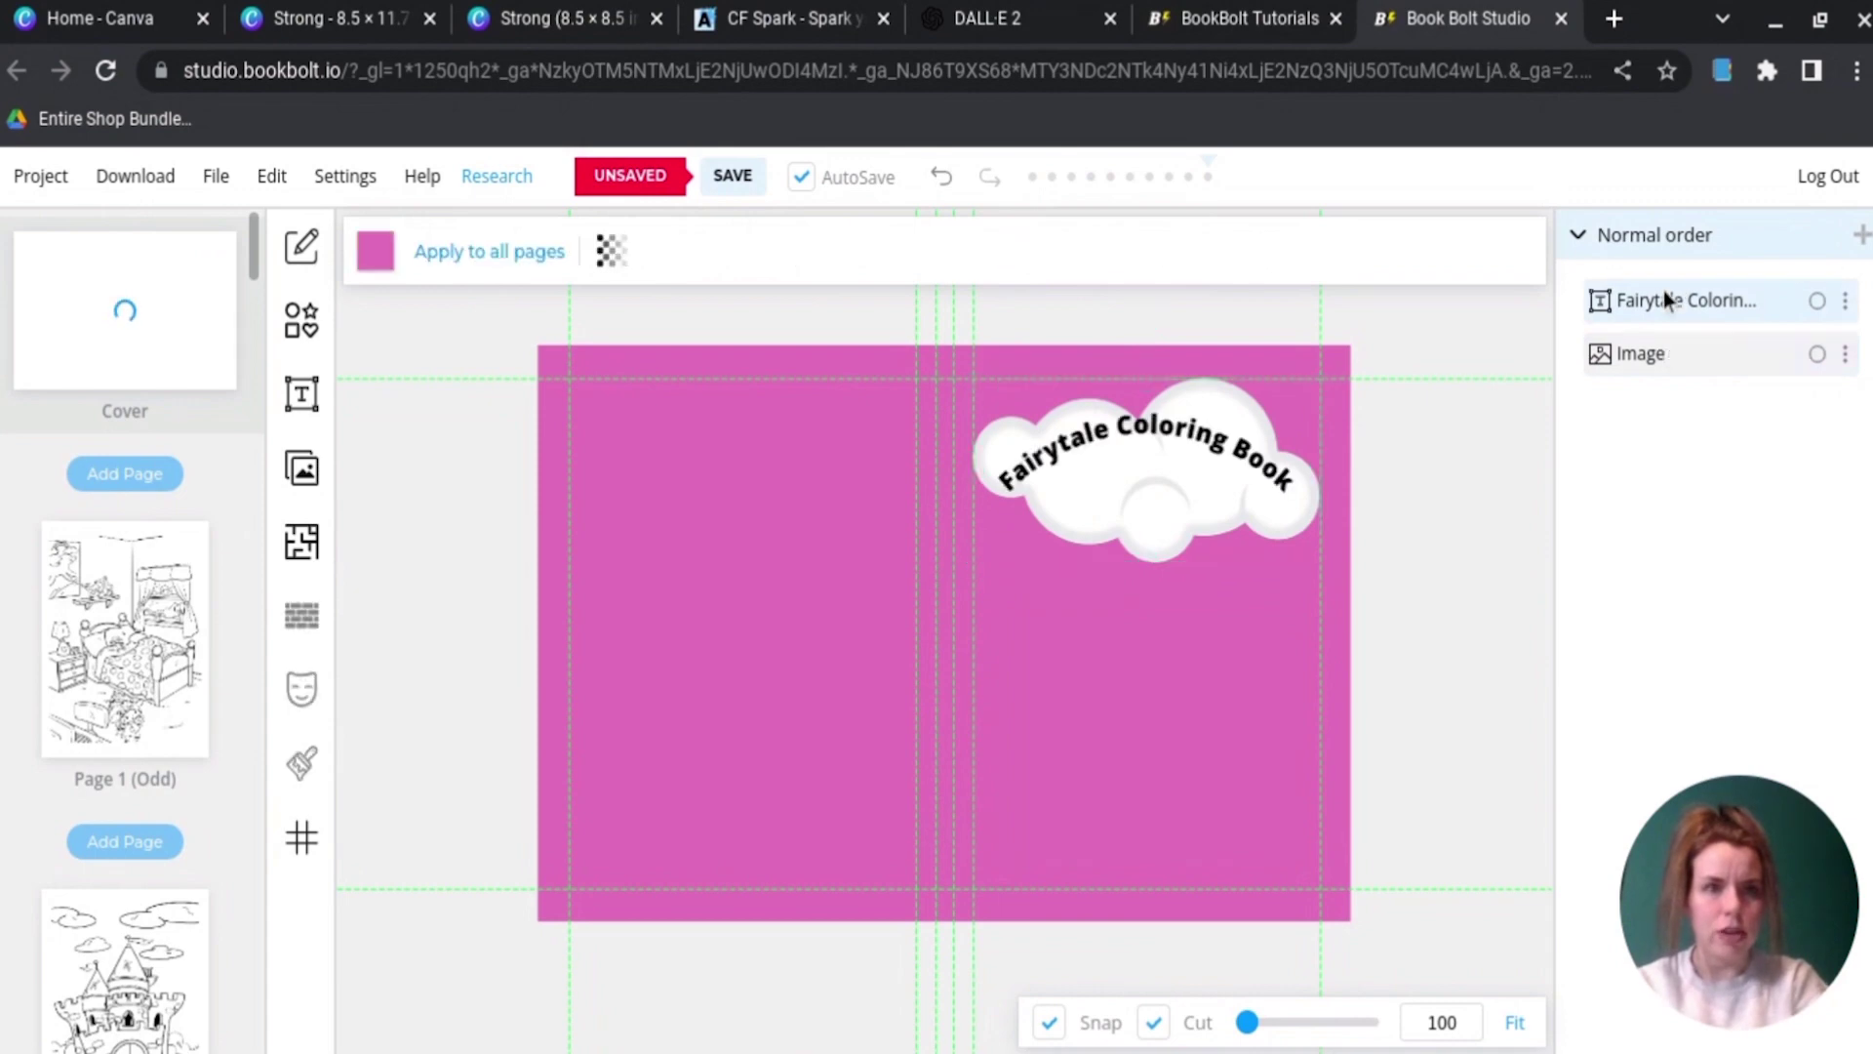
click(1158, 444)
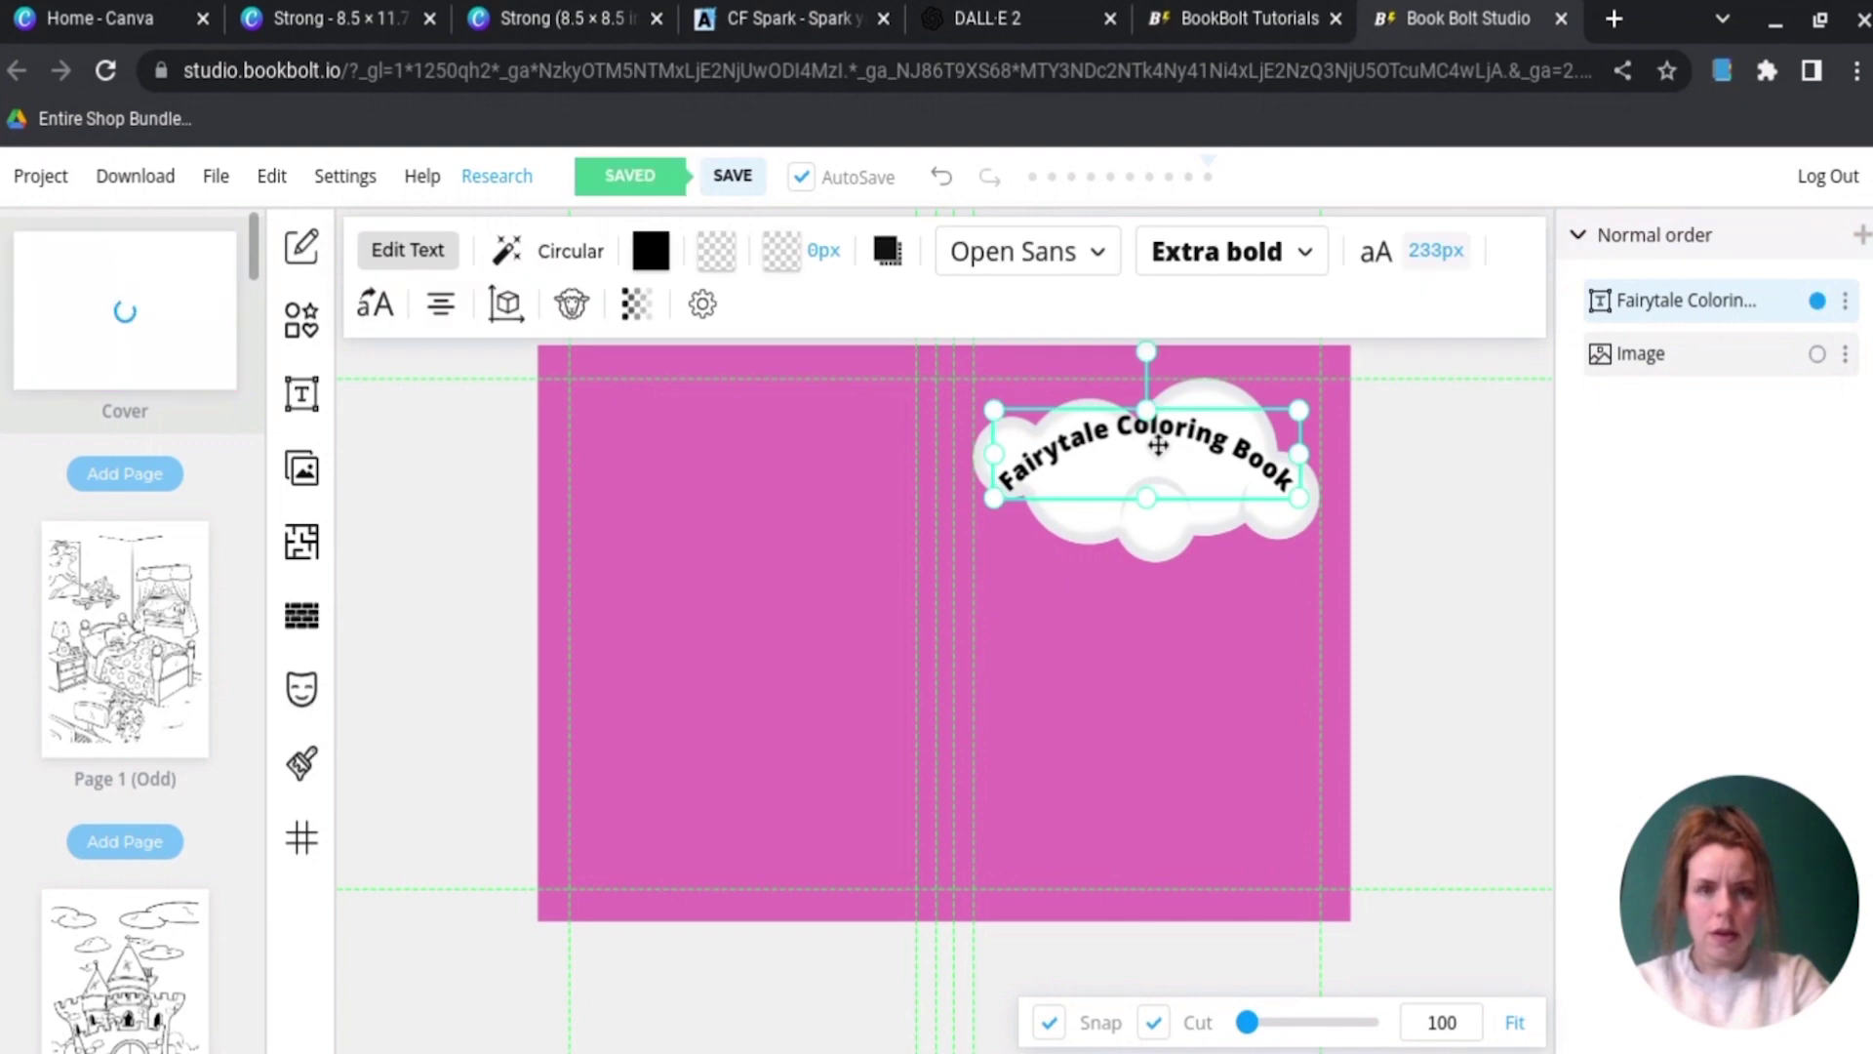
drag(1158, 444, 1184, 482)
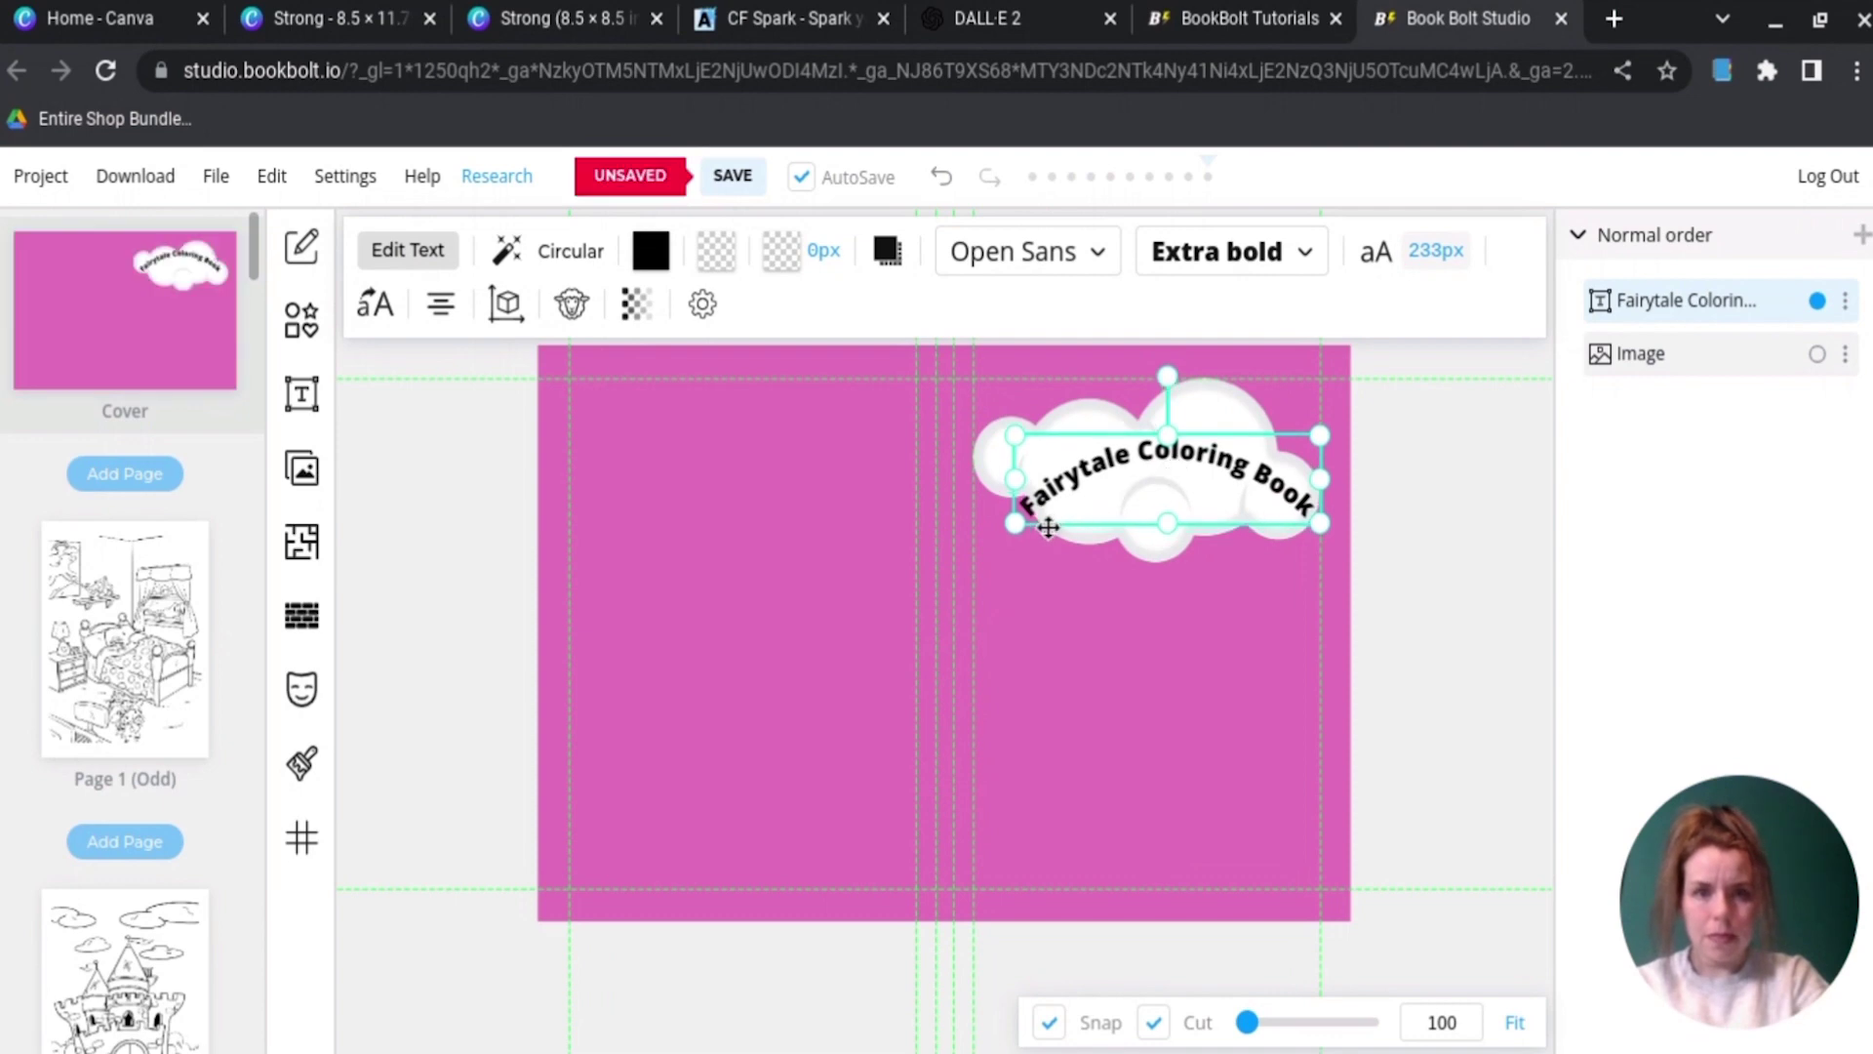
drag(1015, 524, 1128, 483)
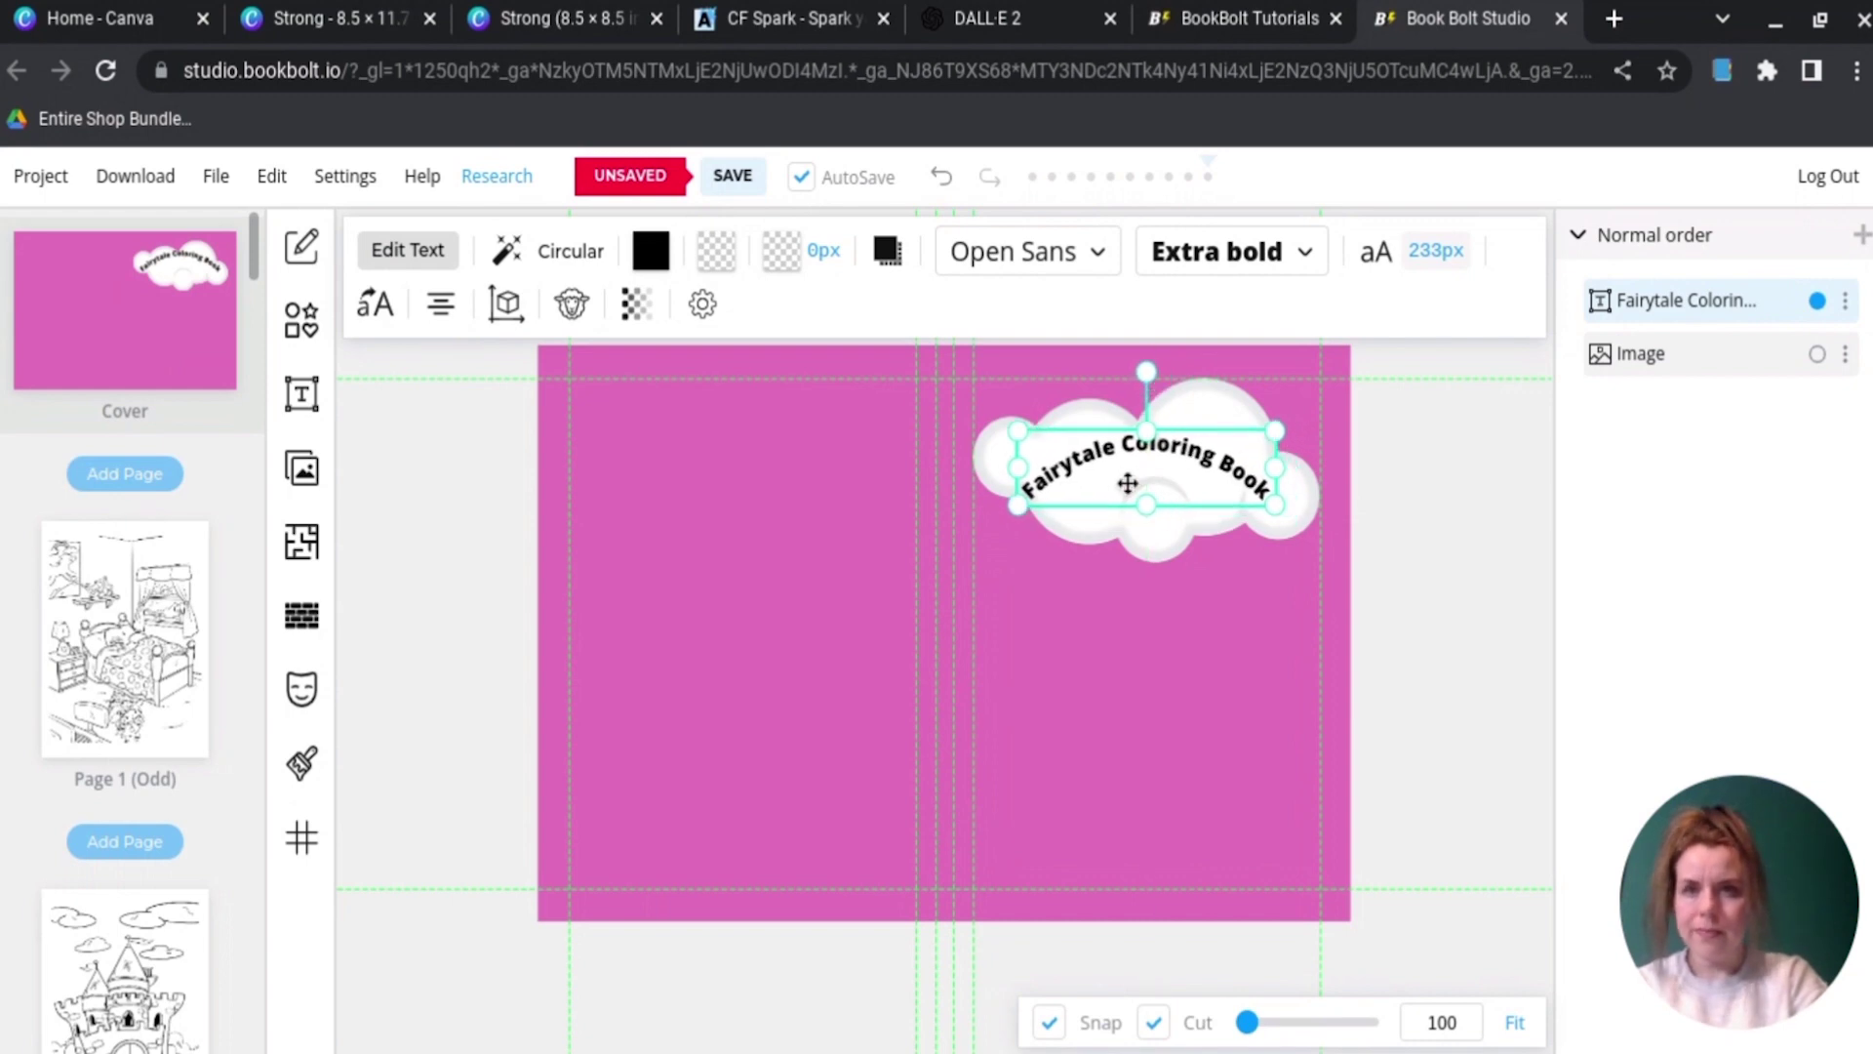
Step: Flatten the curve of the cover title by setting its circular text effect radius to 13
click(574, 258)
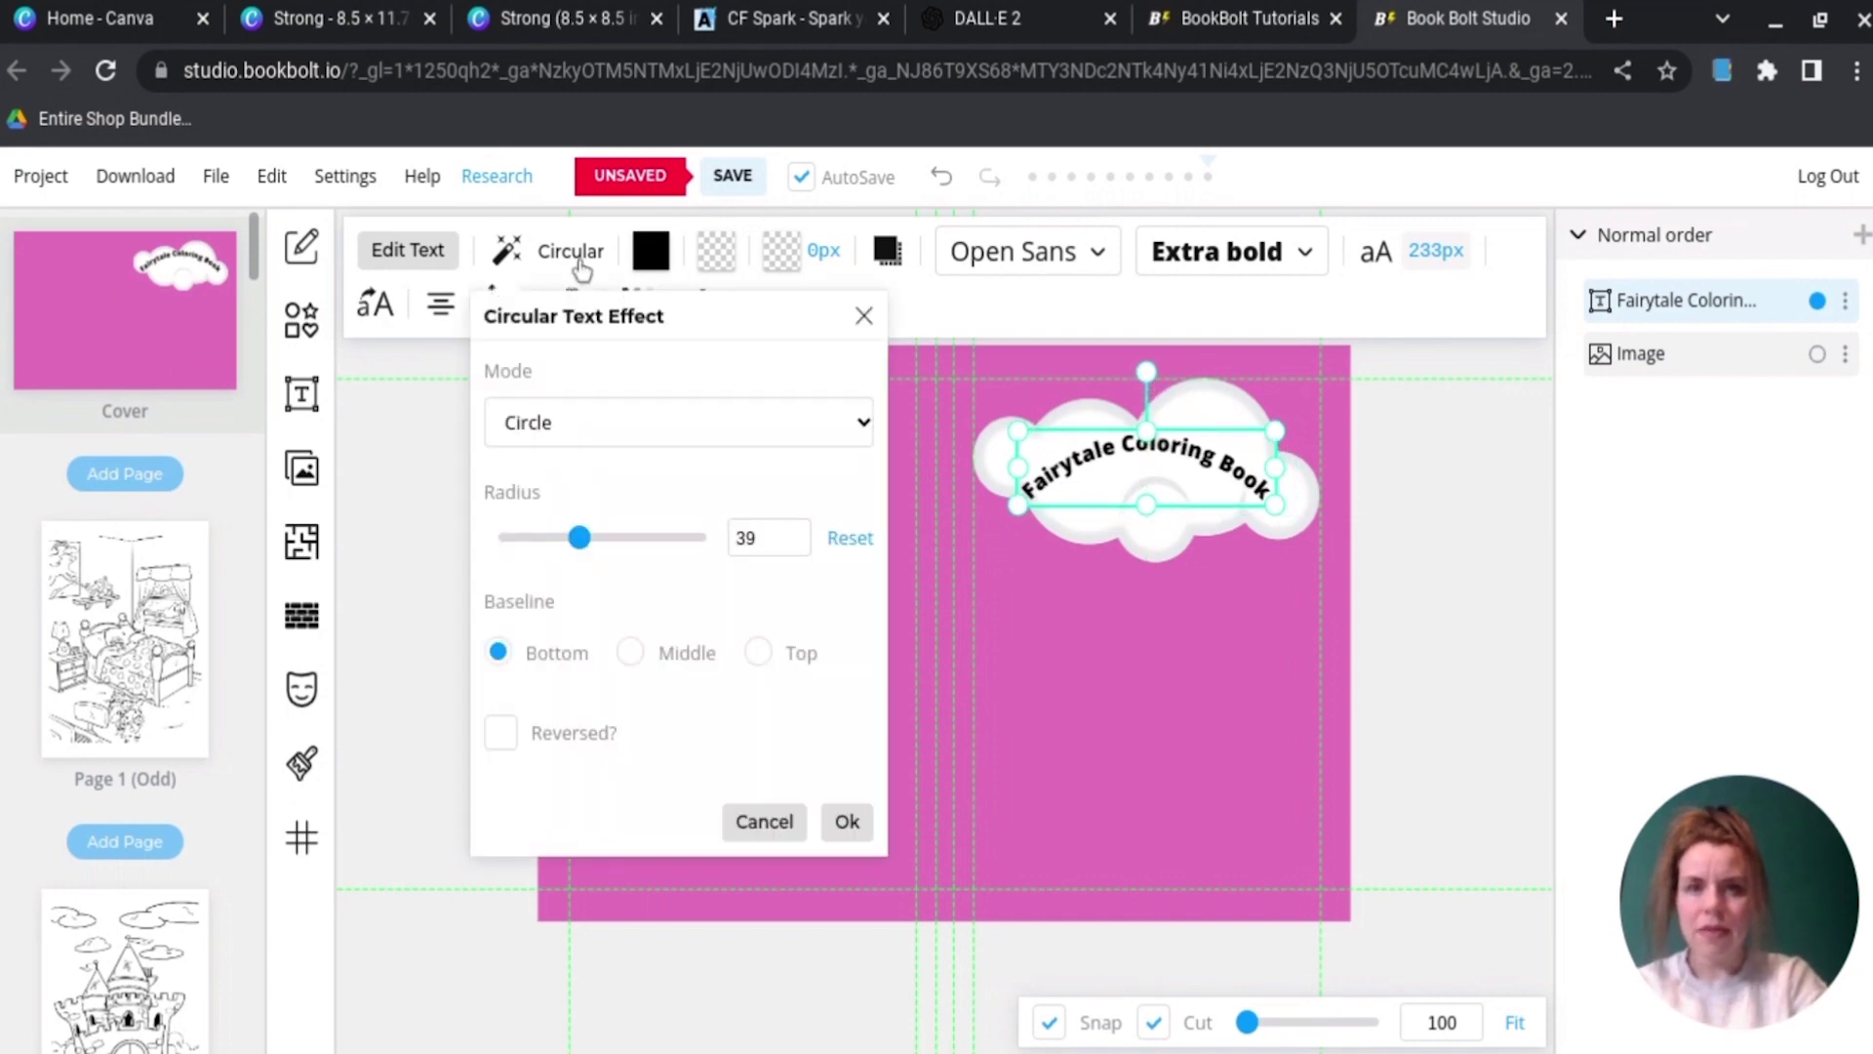
drag(582, 546, 534, 539)
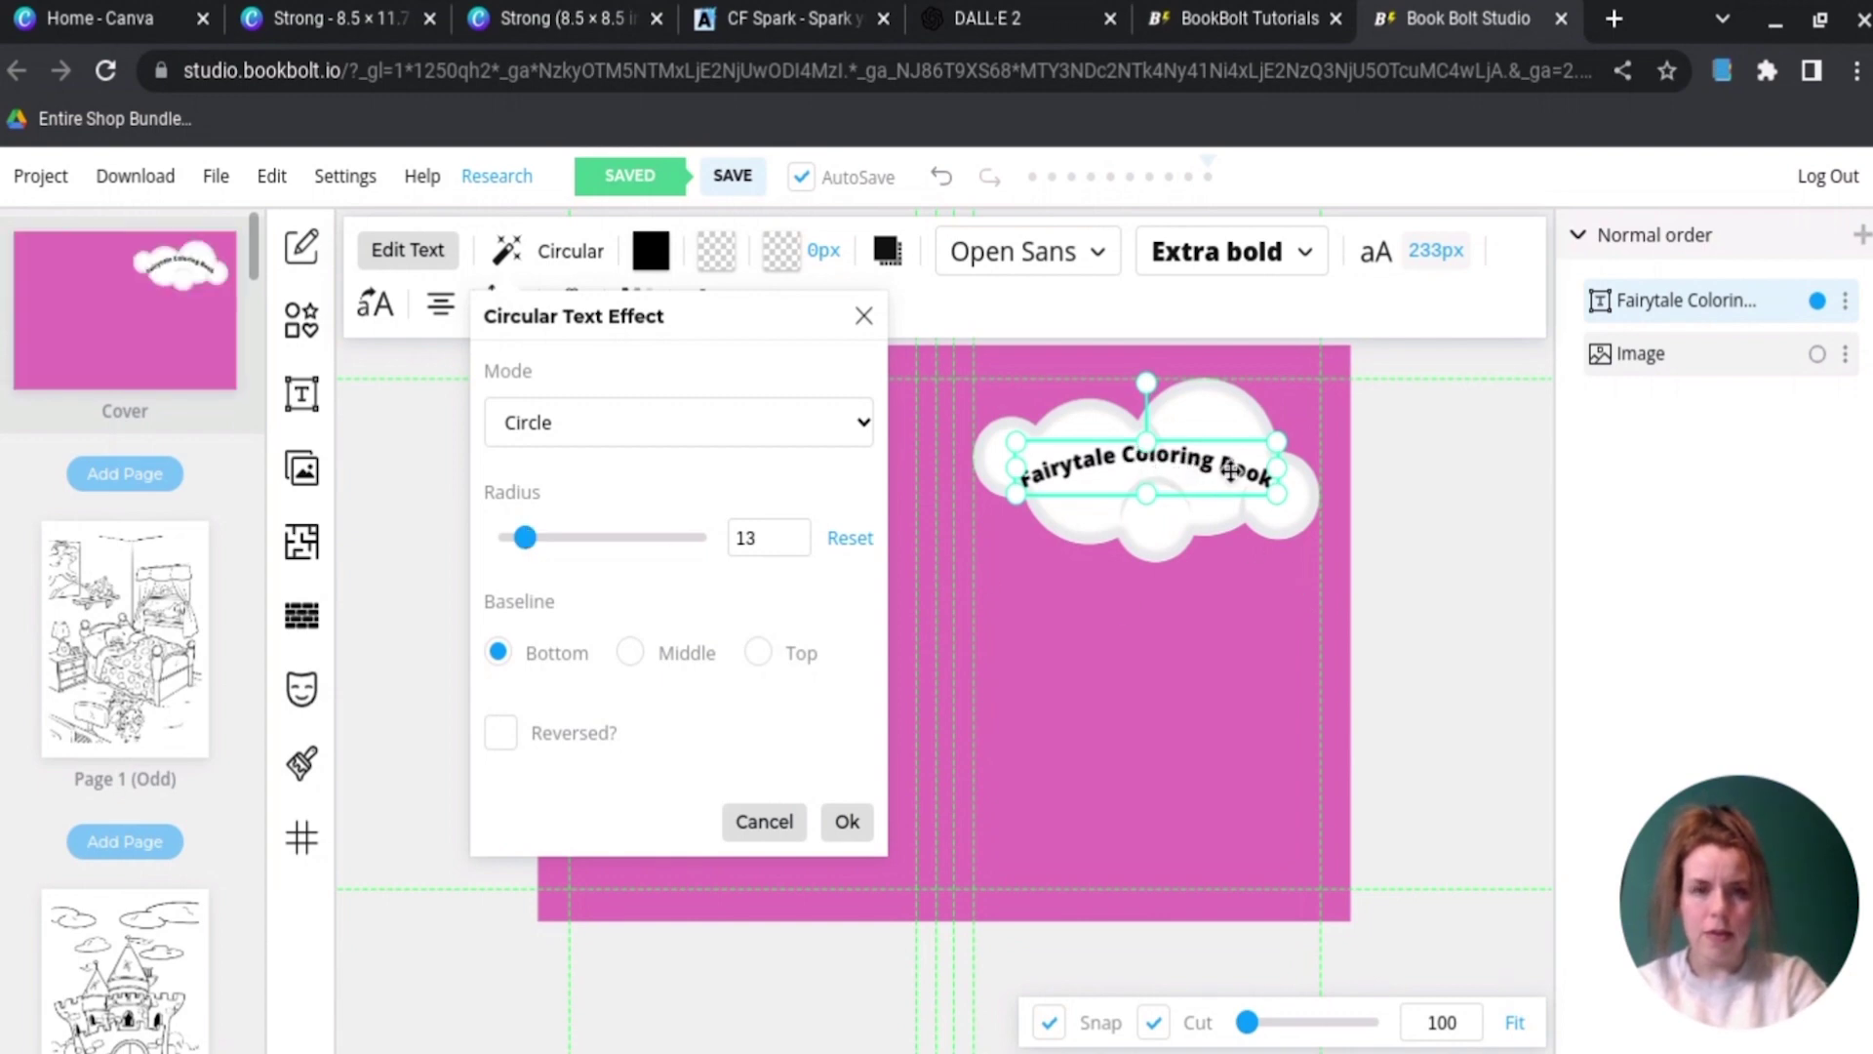
click(1491, 597)
click(1173, 445)
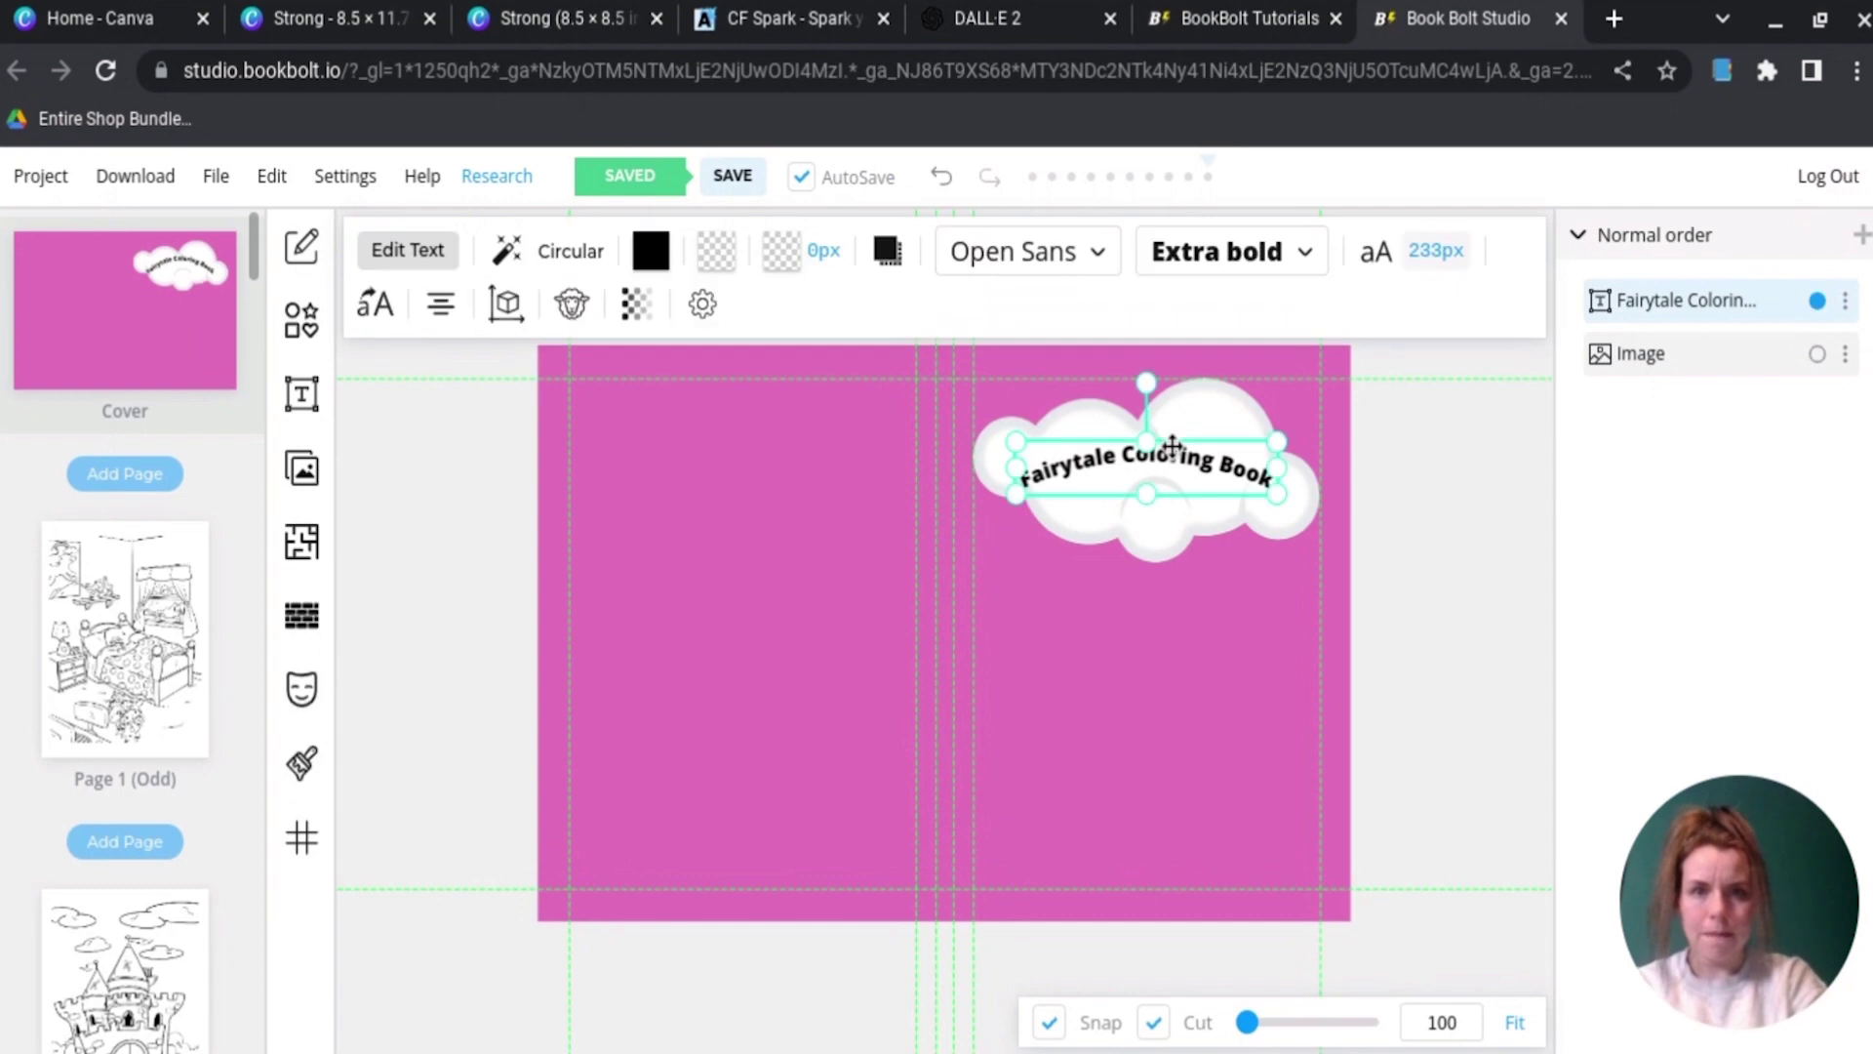
Step: Shorten the cover title to "Fairytale" and enlarge it so it sits centered inside the cloud
click(381, 265)
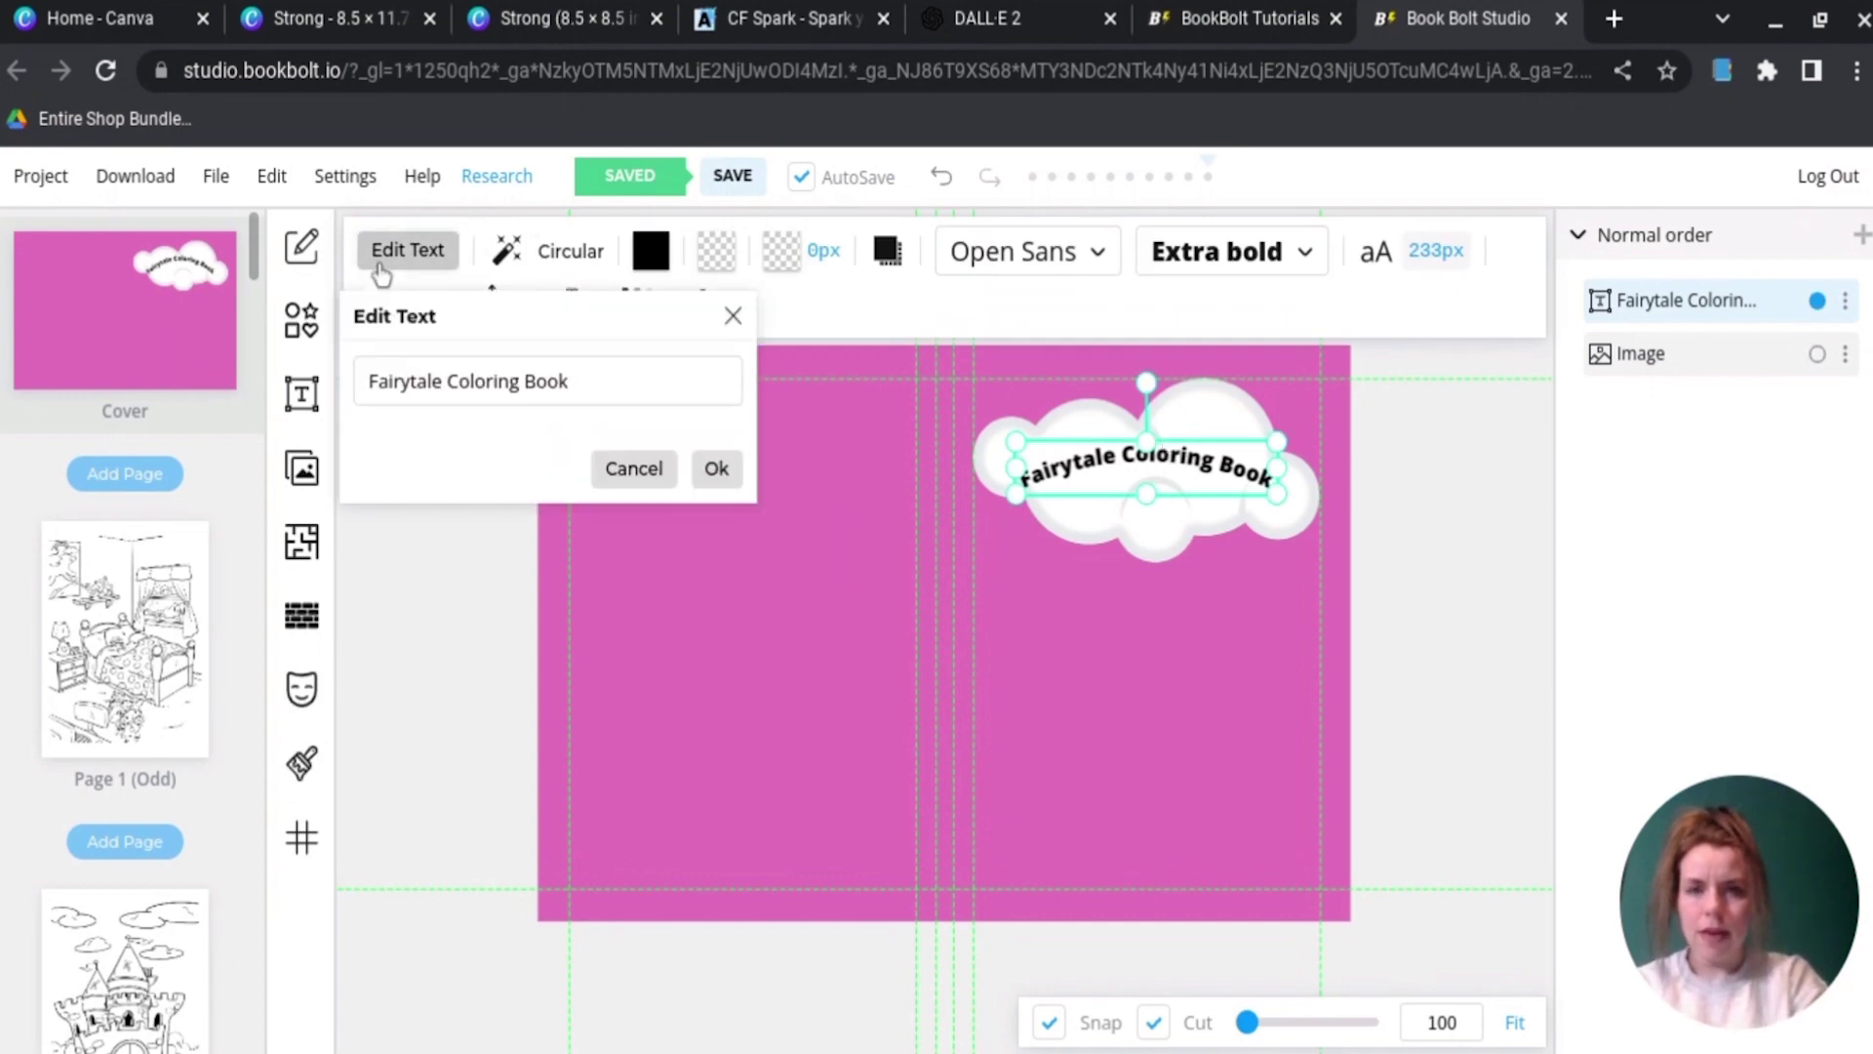
drag(570, 382, 464, 381)
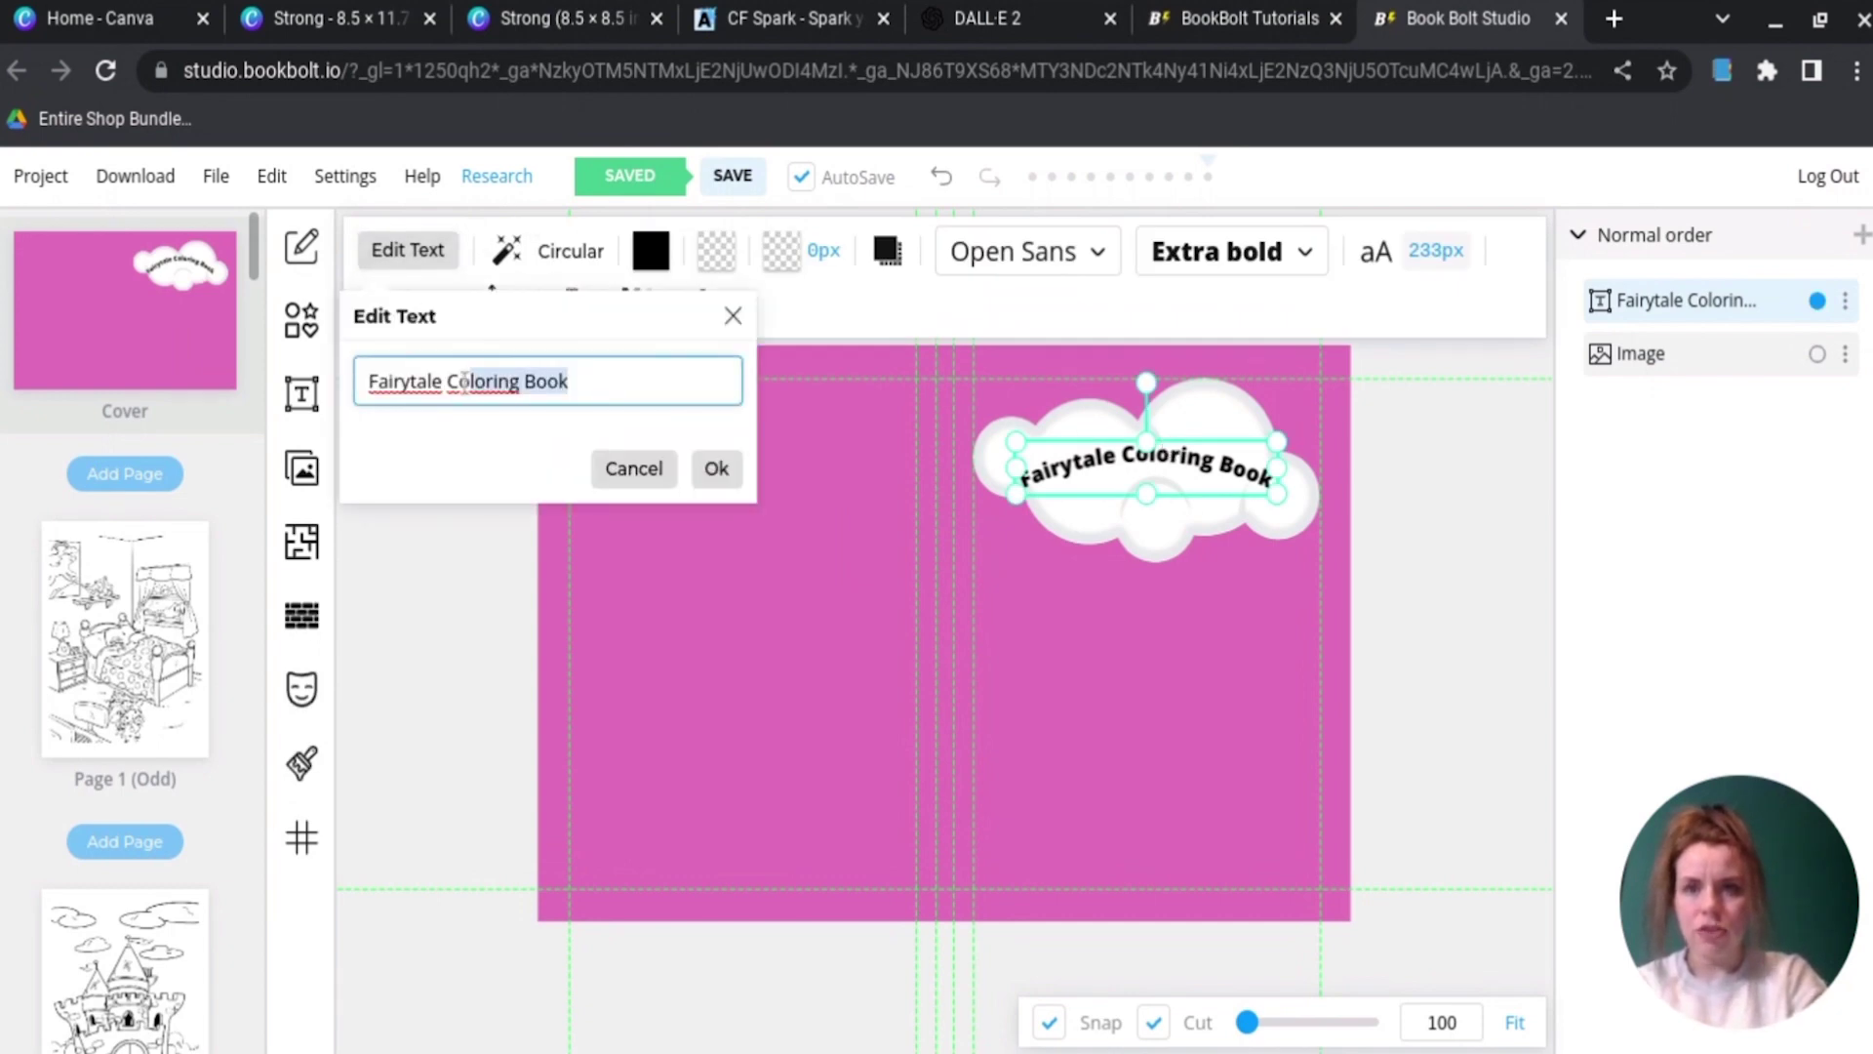
key(BackSpace)
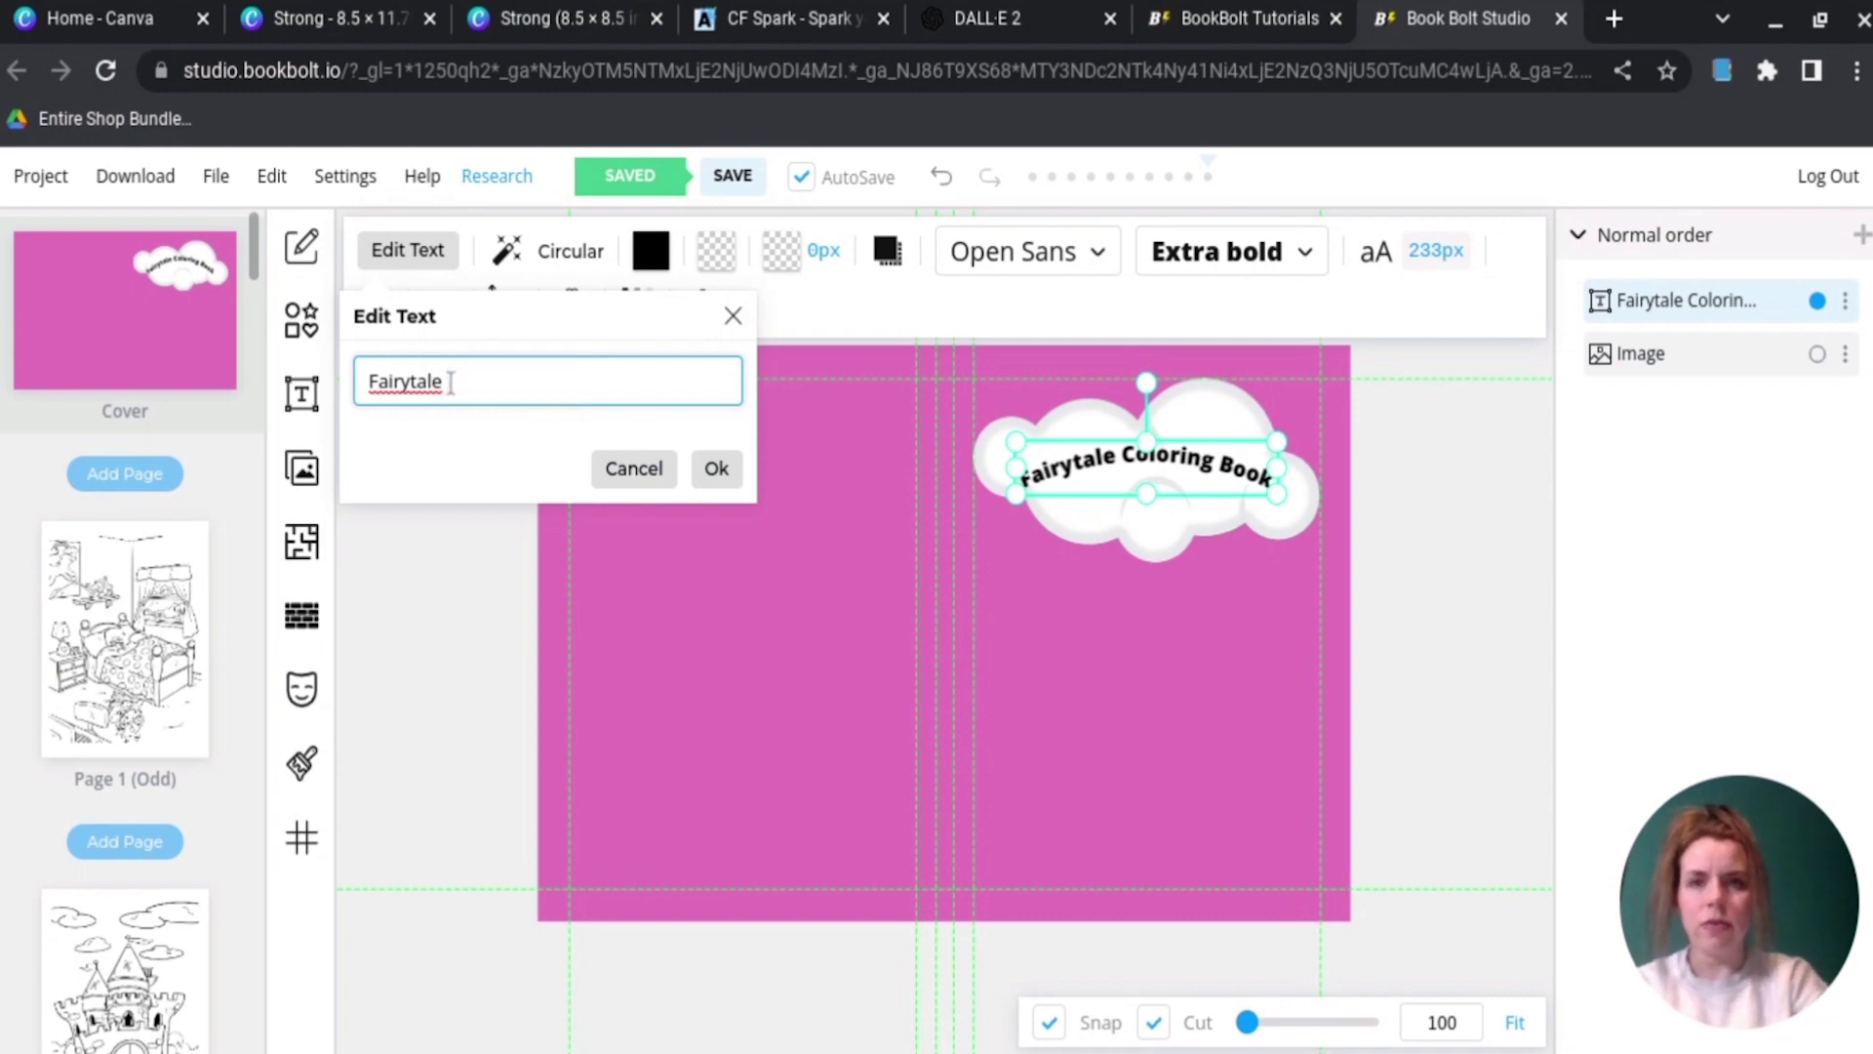
click(719, 471)
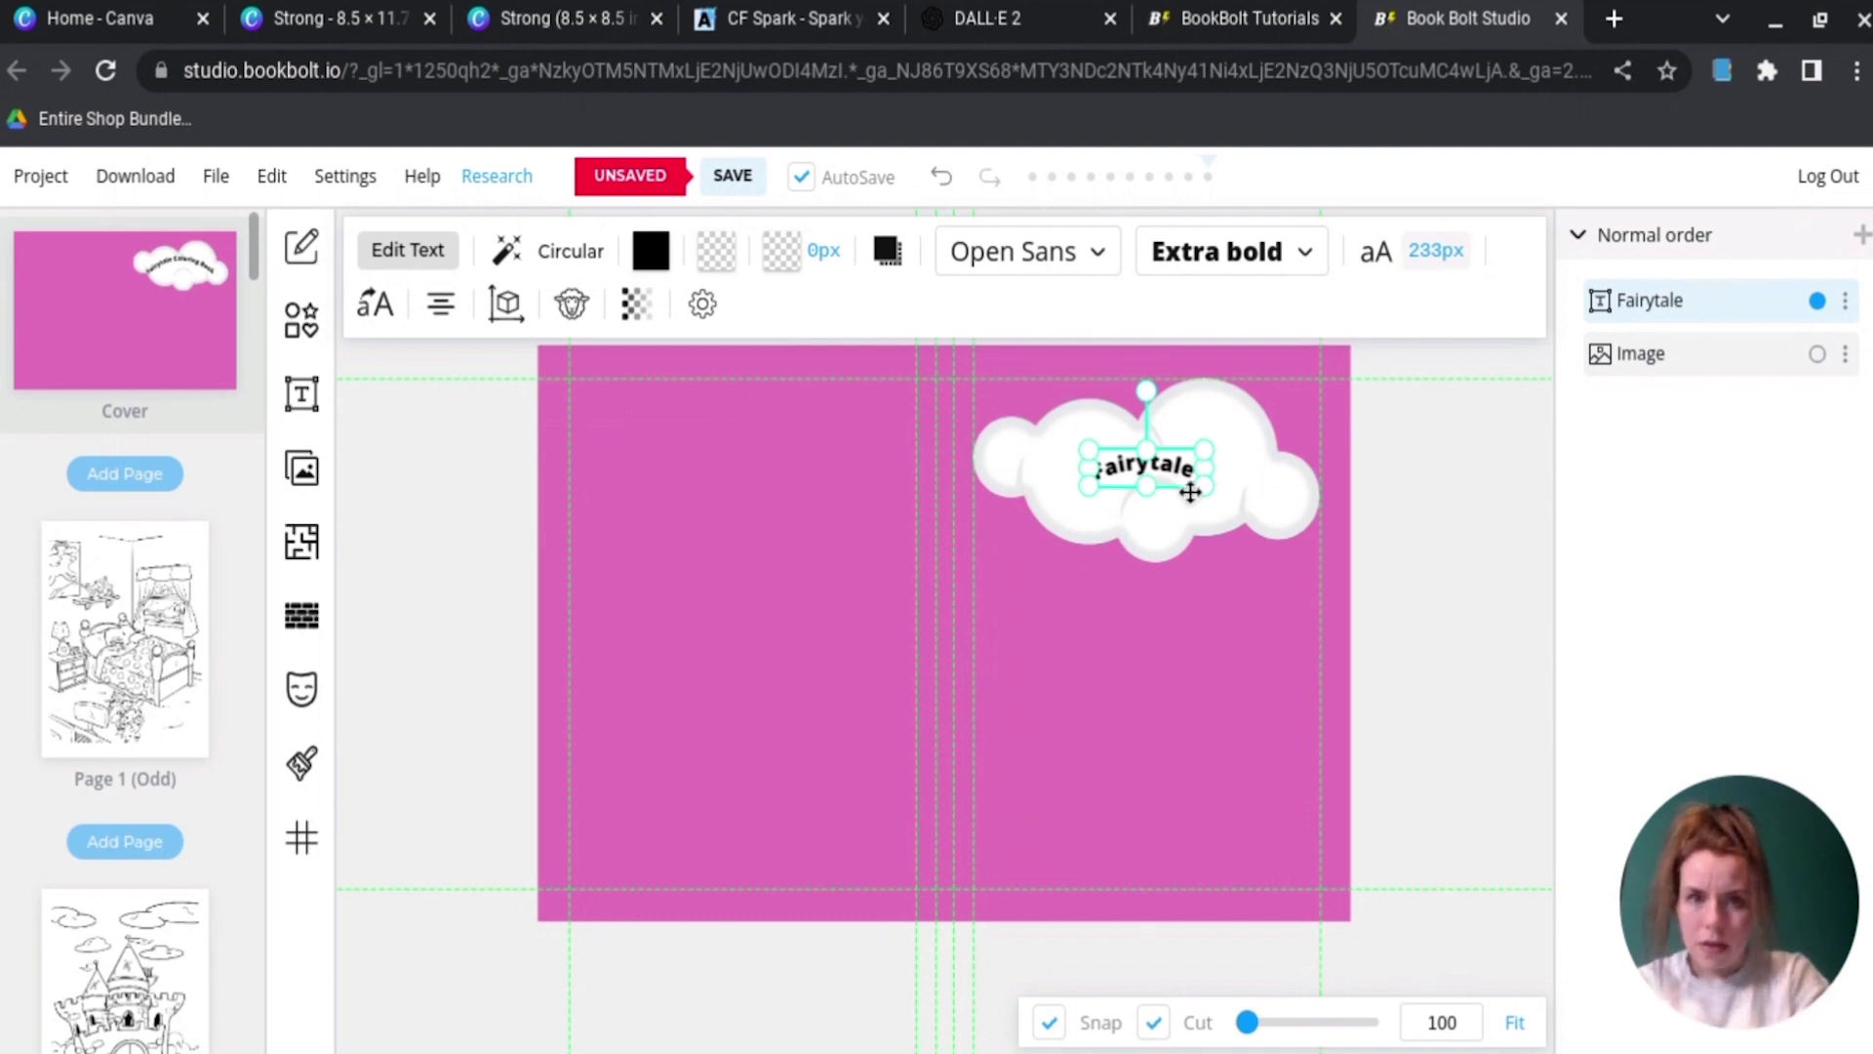
mouse_move(1205, 493)
mouse_down()
mouse_move(1268, 508)
mouse_move(1177, 476)
mouse_up()
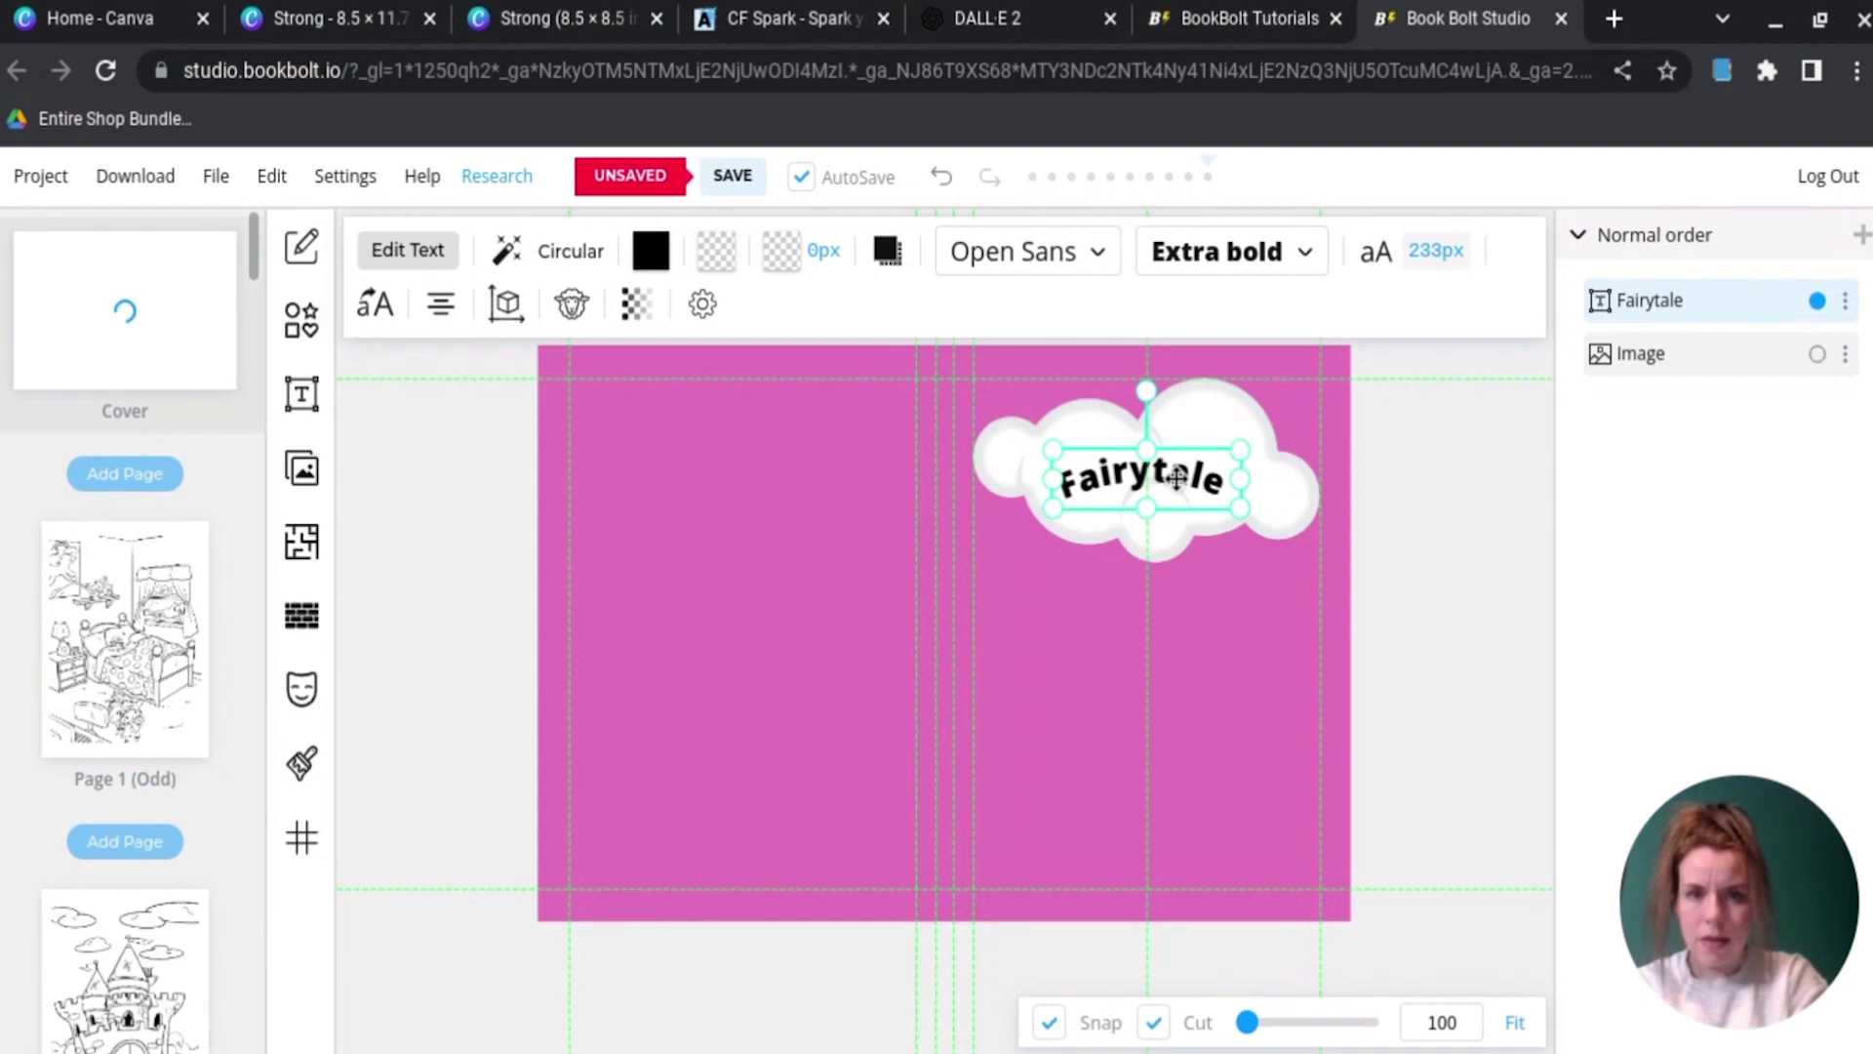
click(1284, 679)
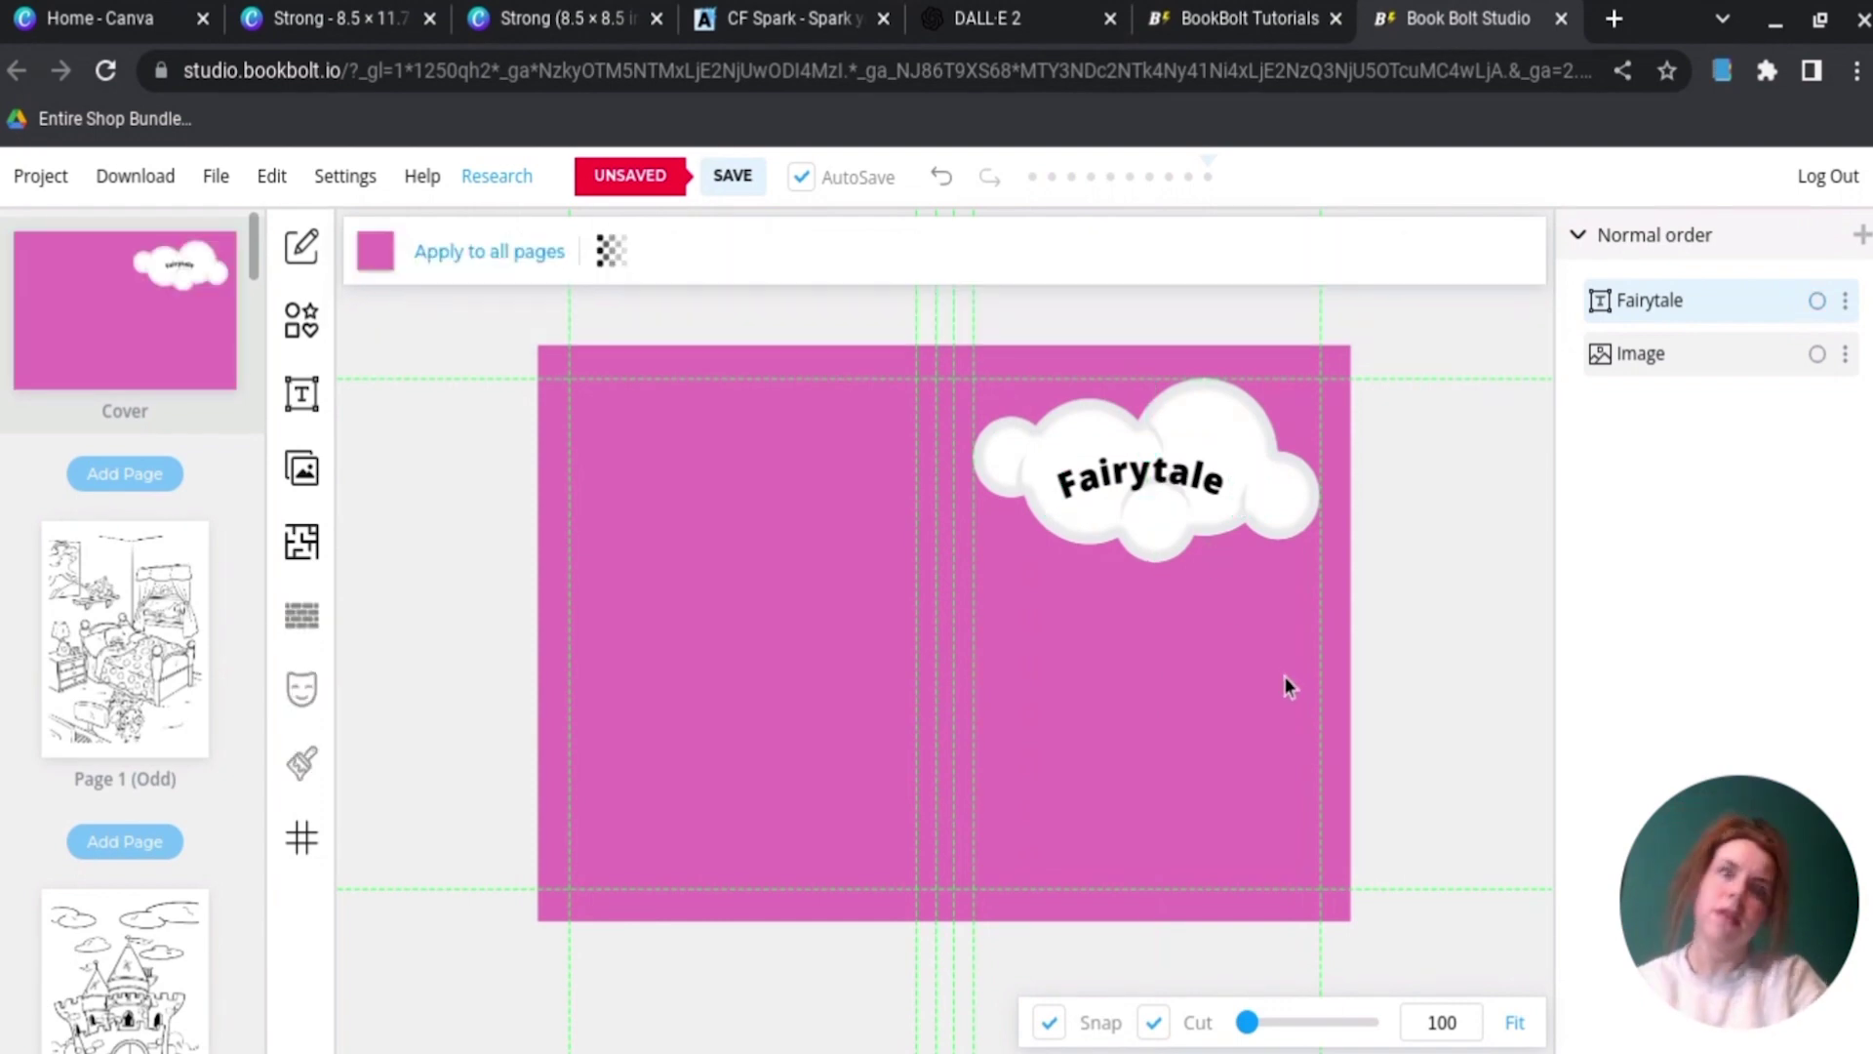
Step: Insert the smiling sun and rainbow illustration from a Pixabay search for "rainbow" and place it on the lower front cover
click(304, 473)
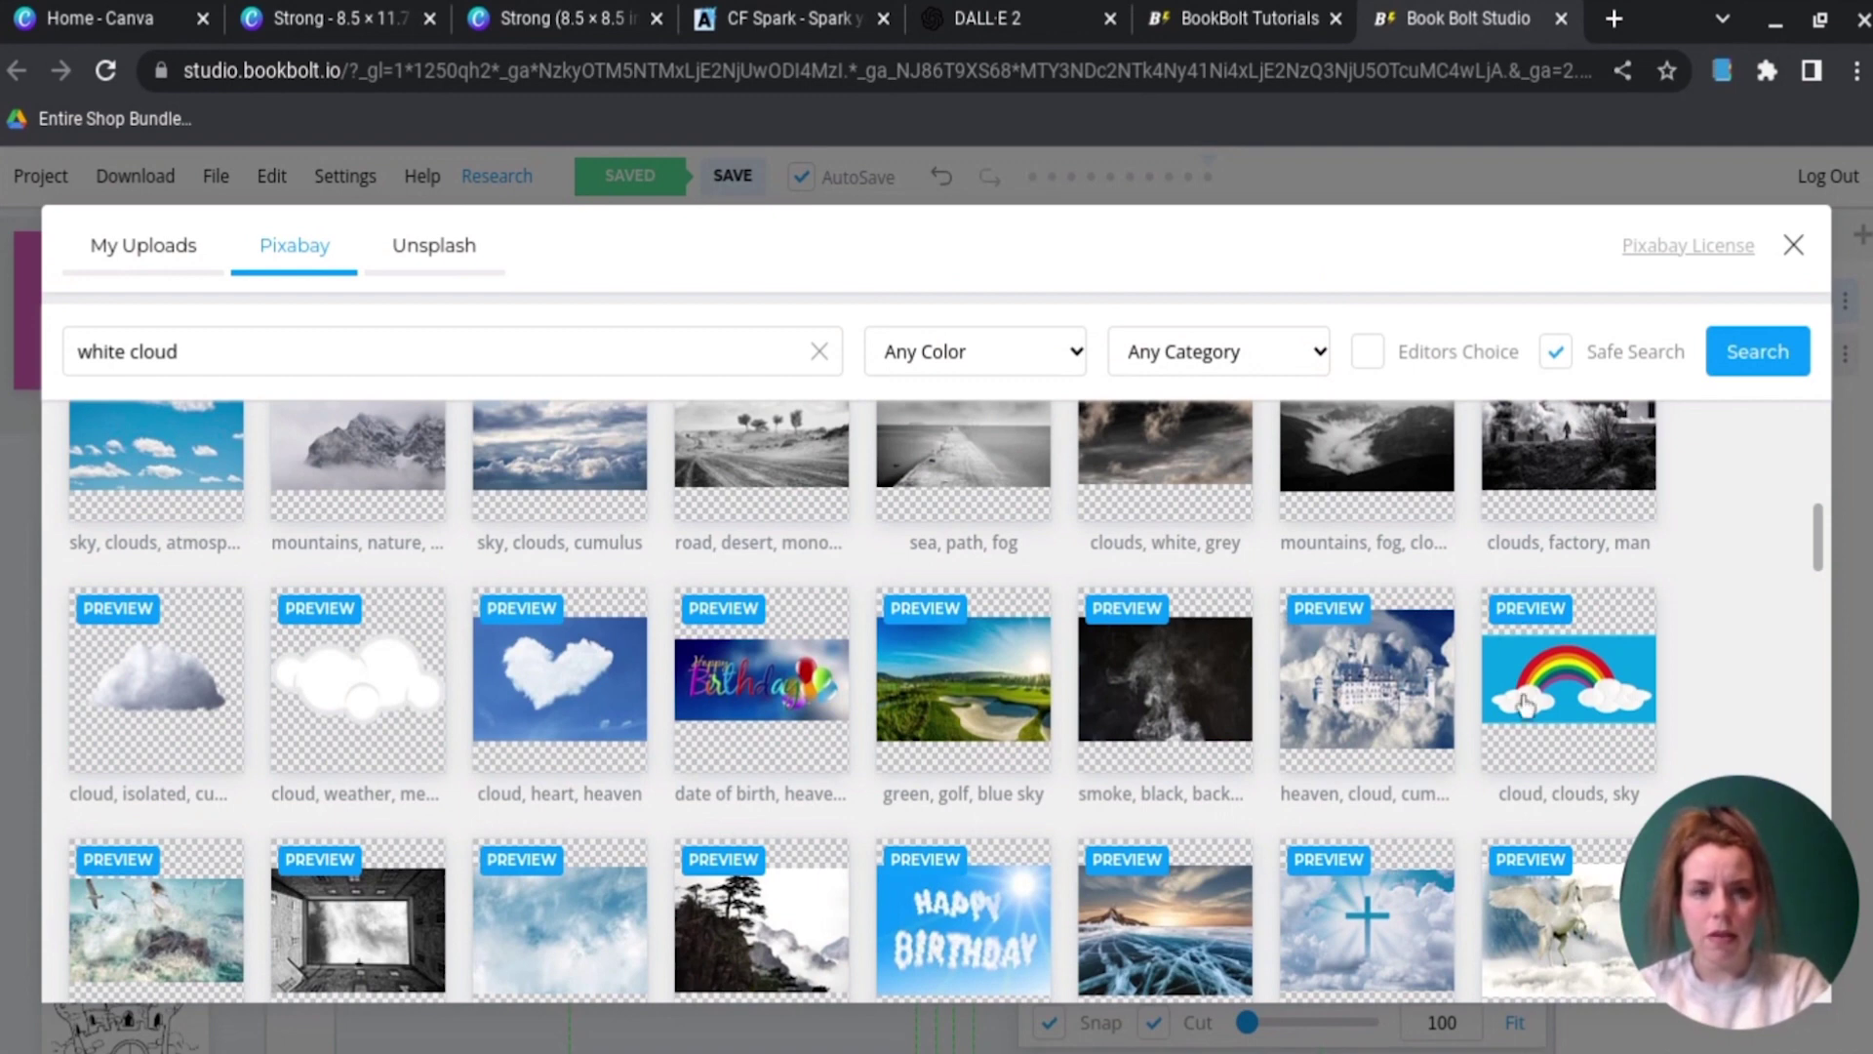
drag(391, 341, 93, 348)
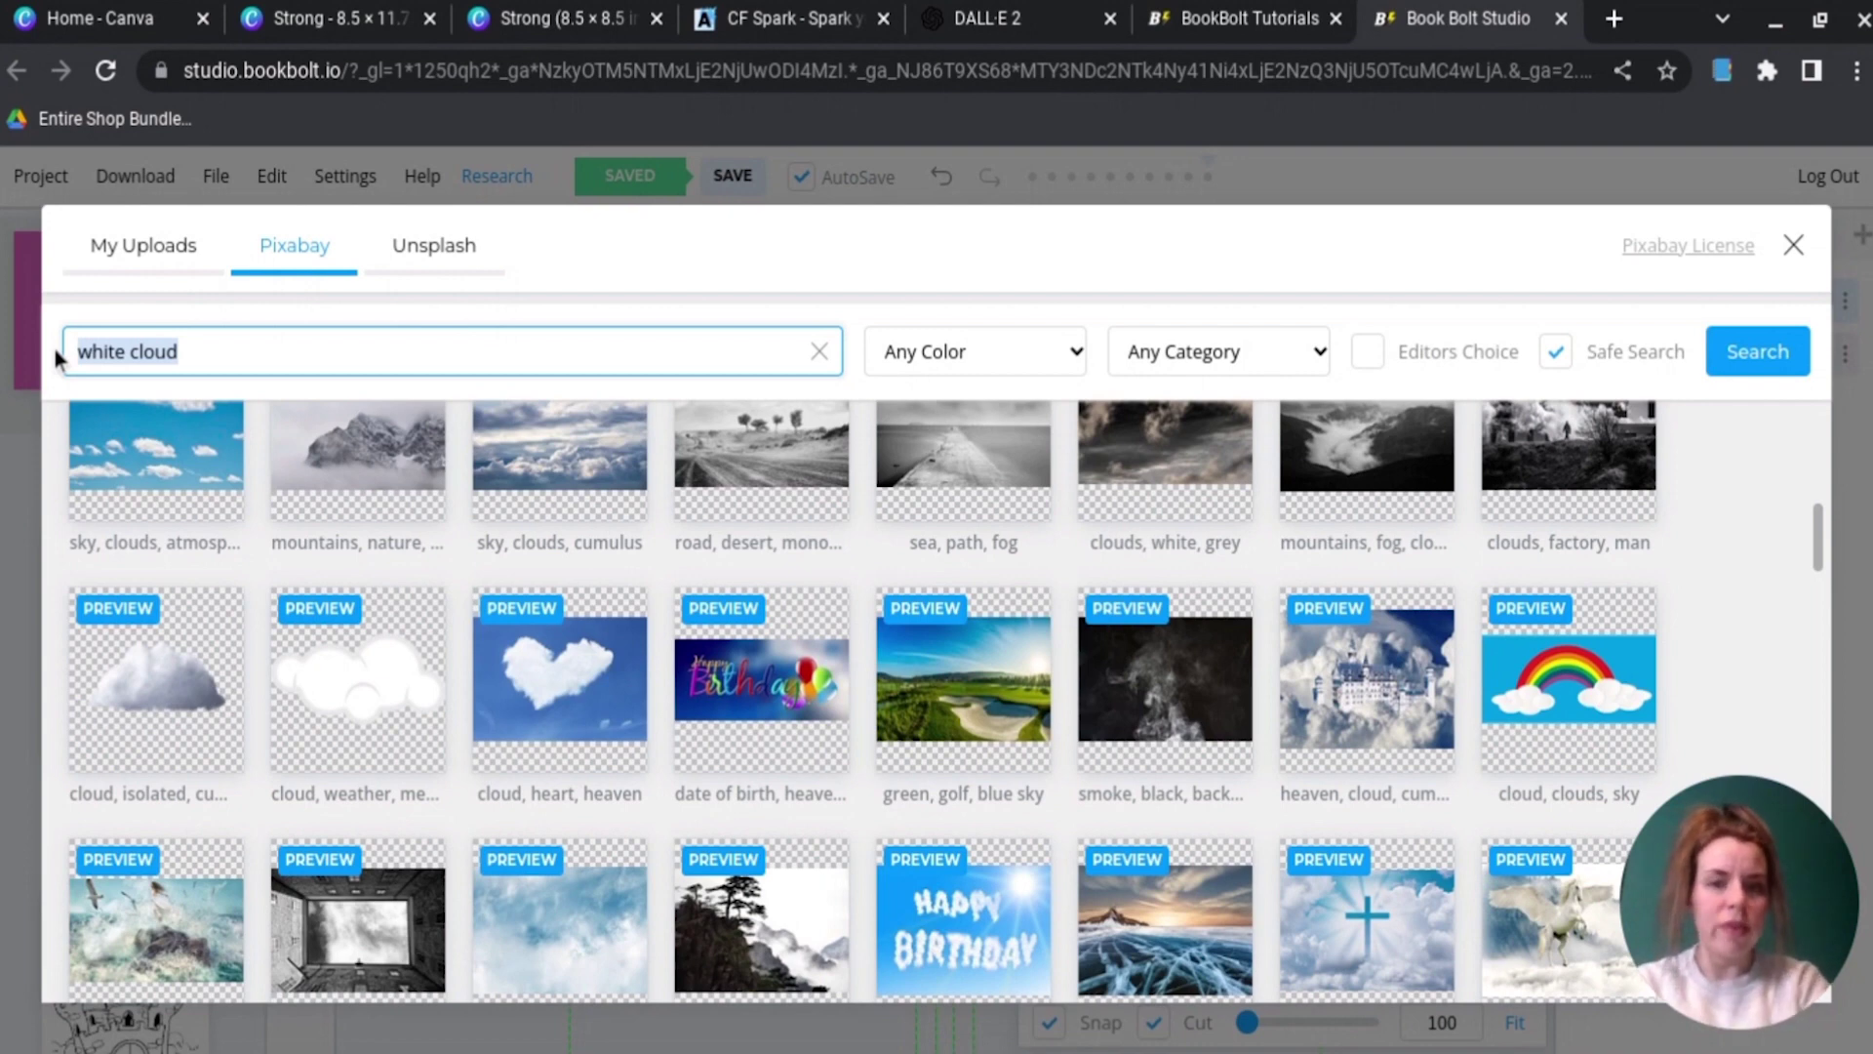
text(rainb)
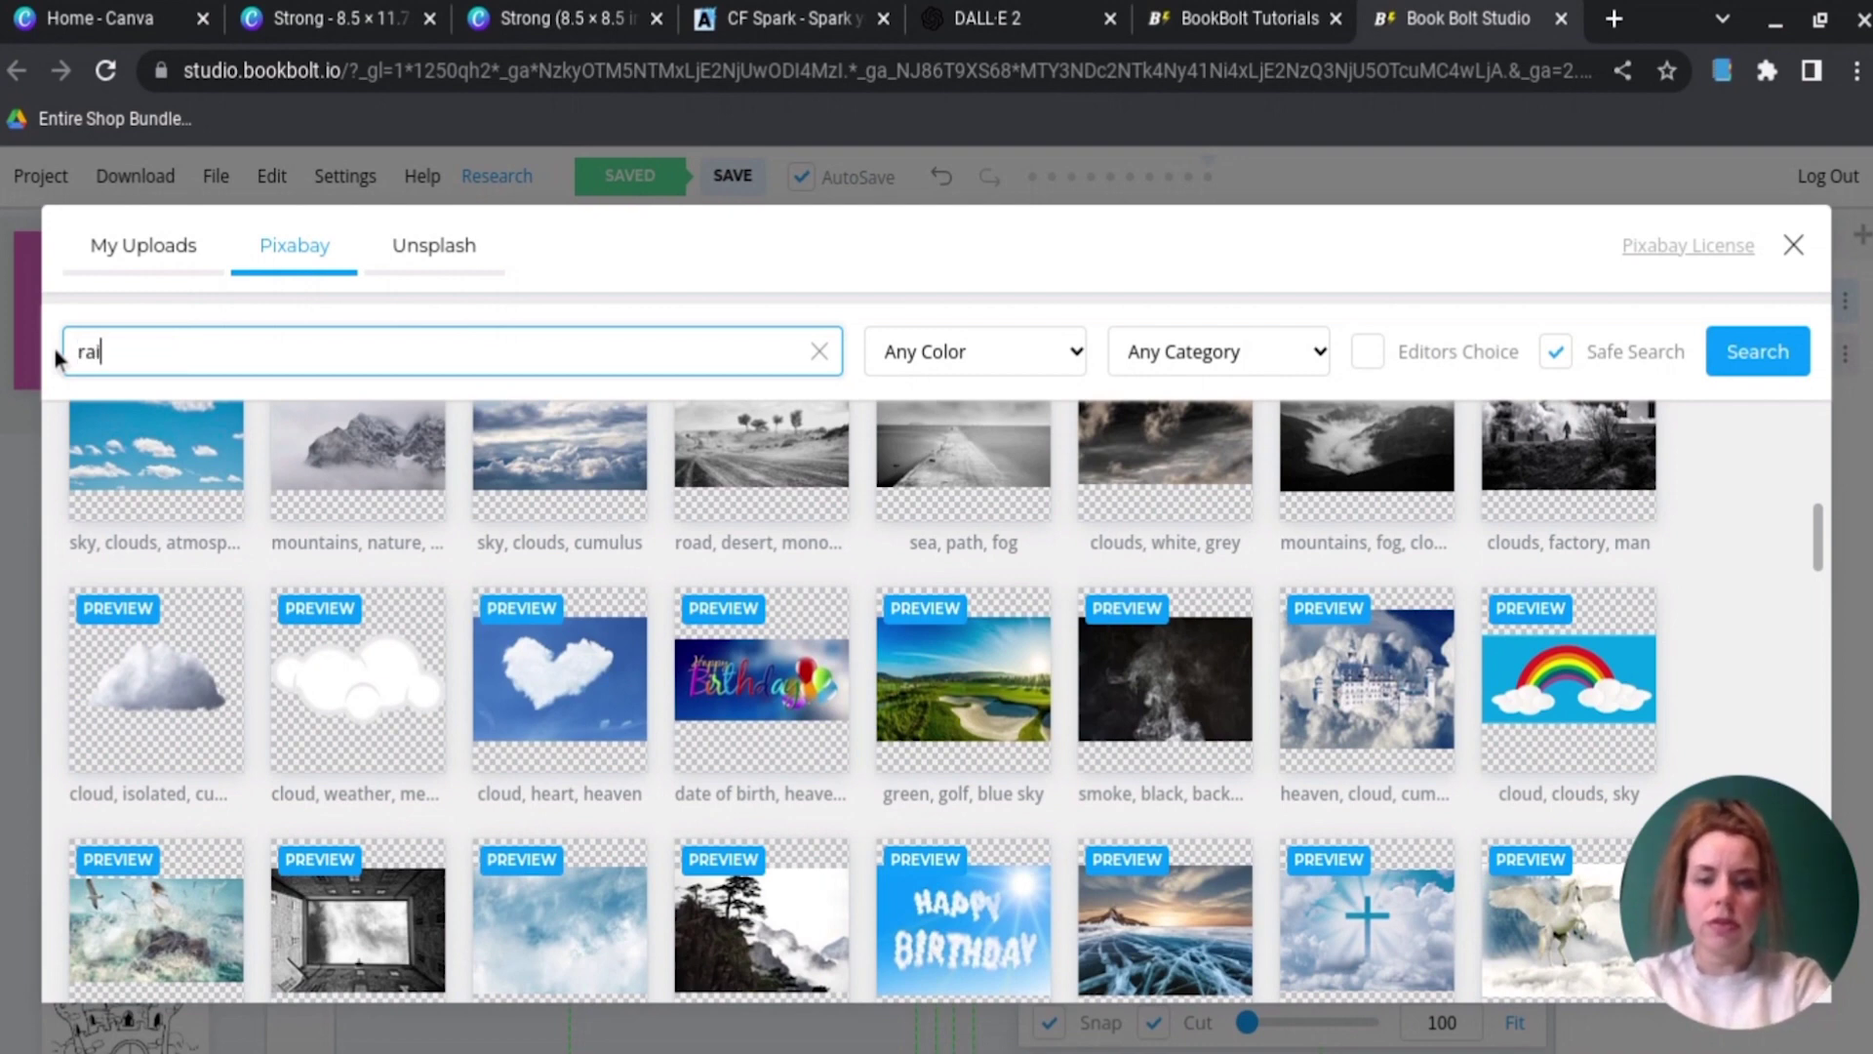
text(ow)
key(Return)
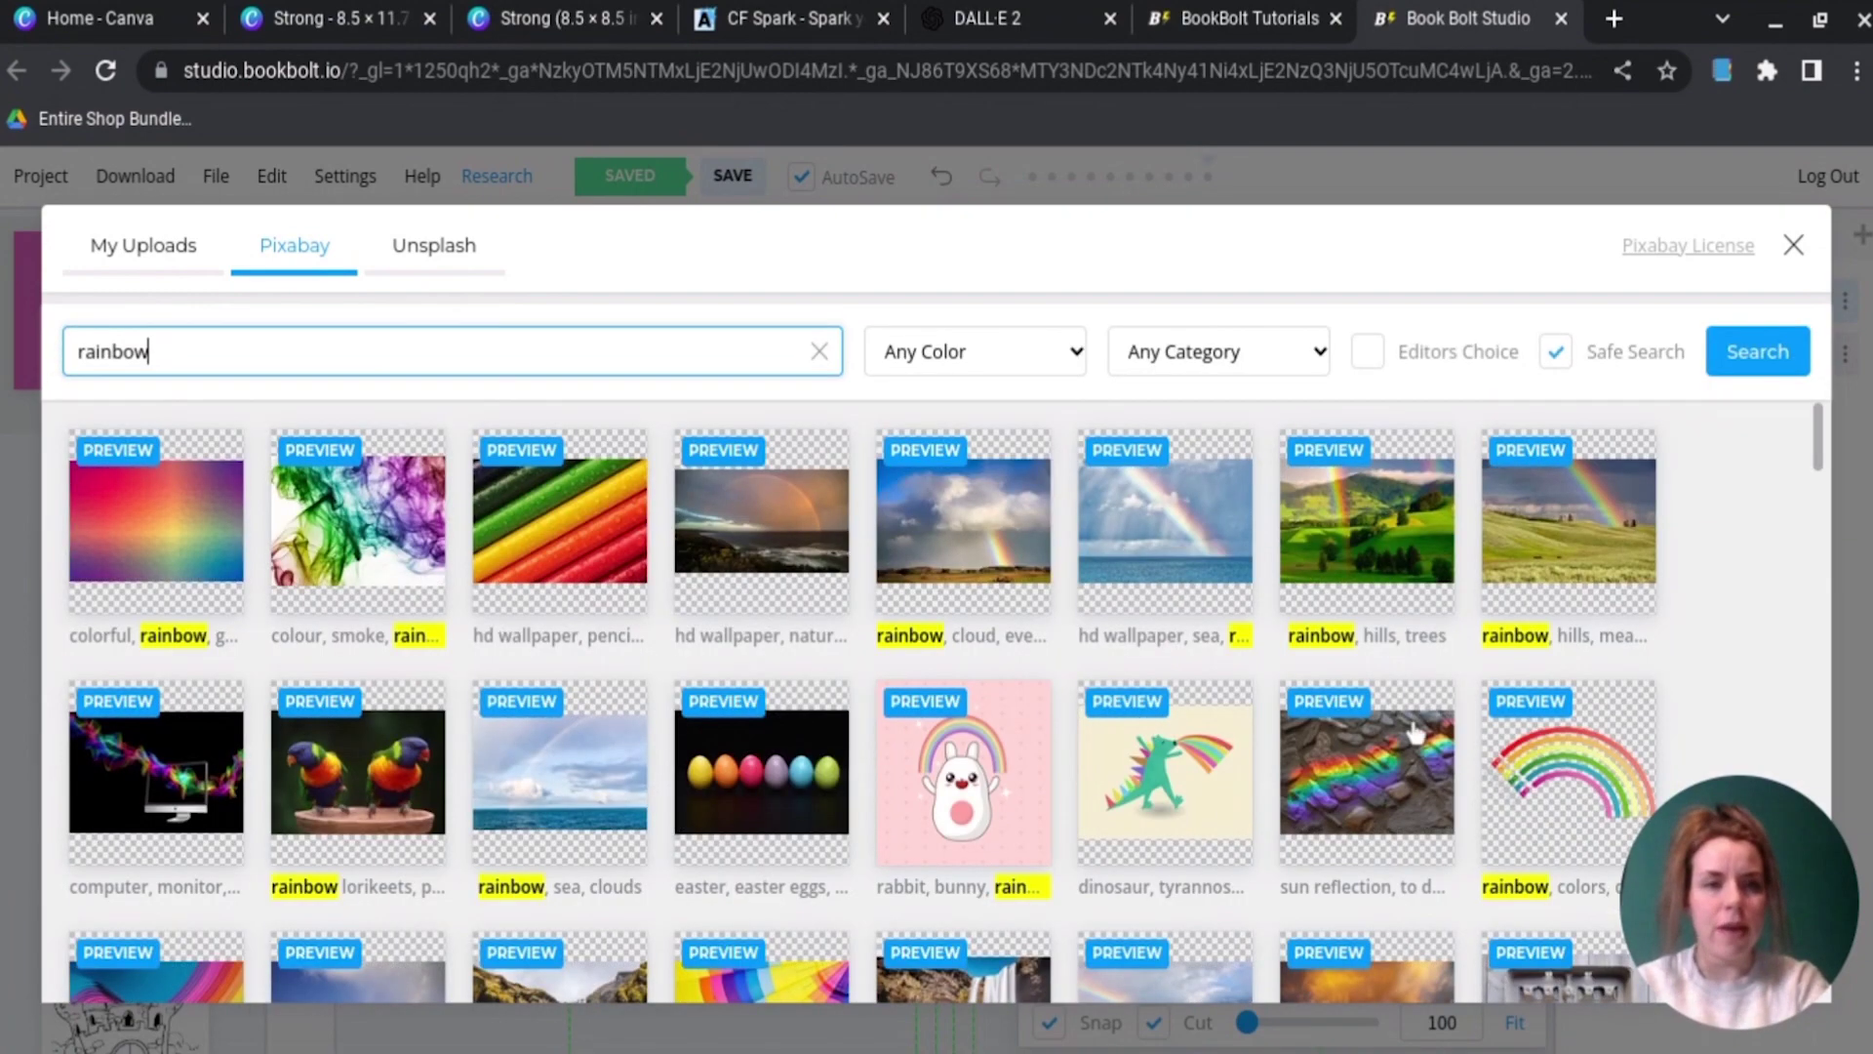
scroll(1735, 649, down, 8)
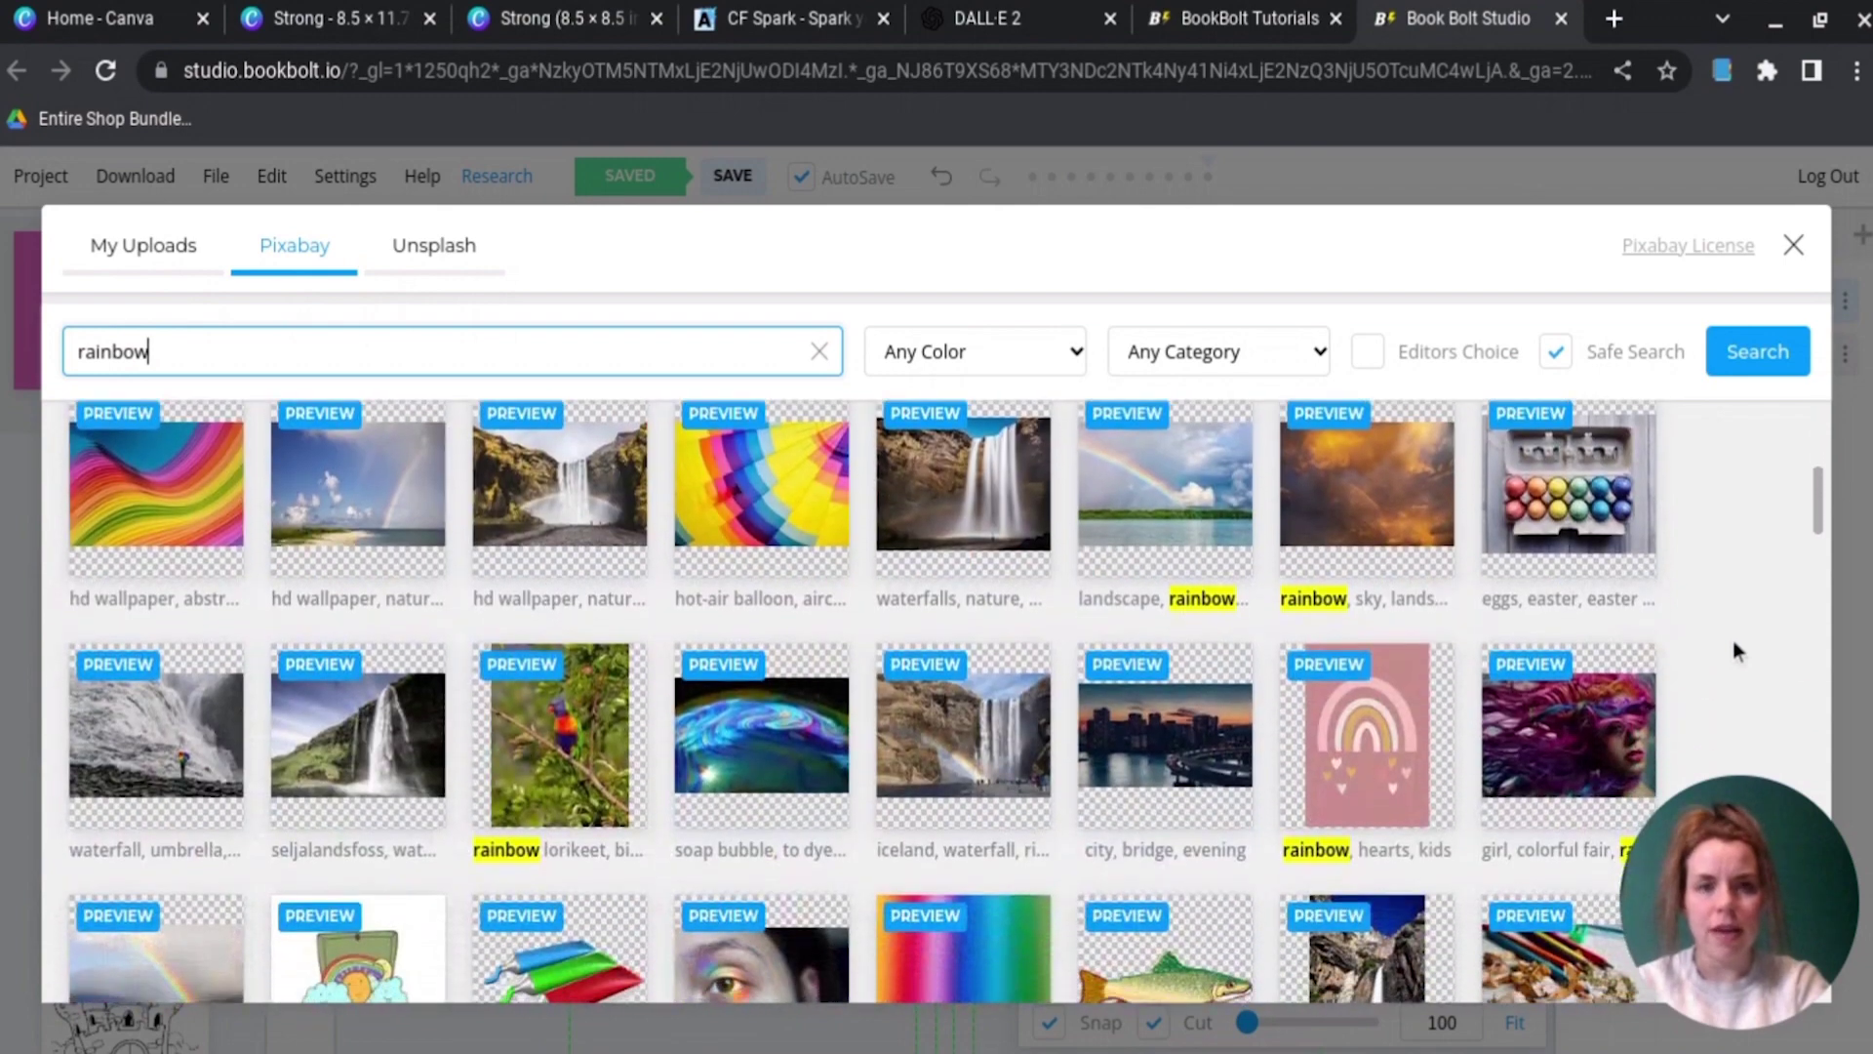
scroll(1735, 650, down, 7)
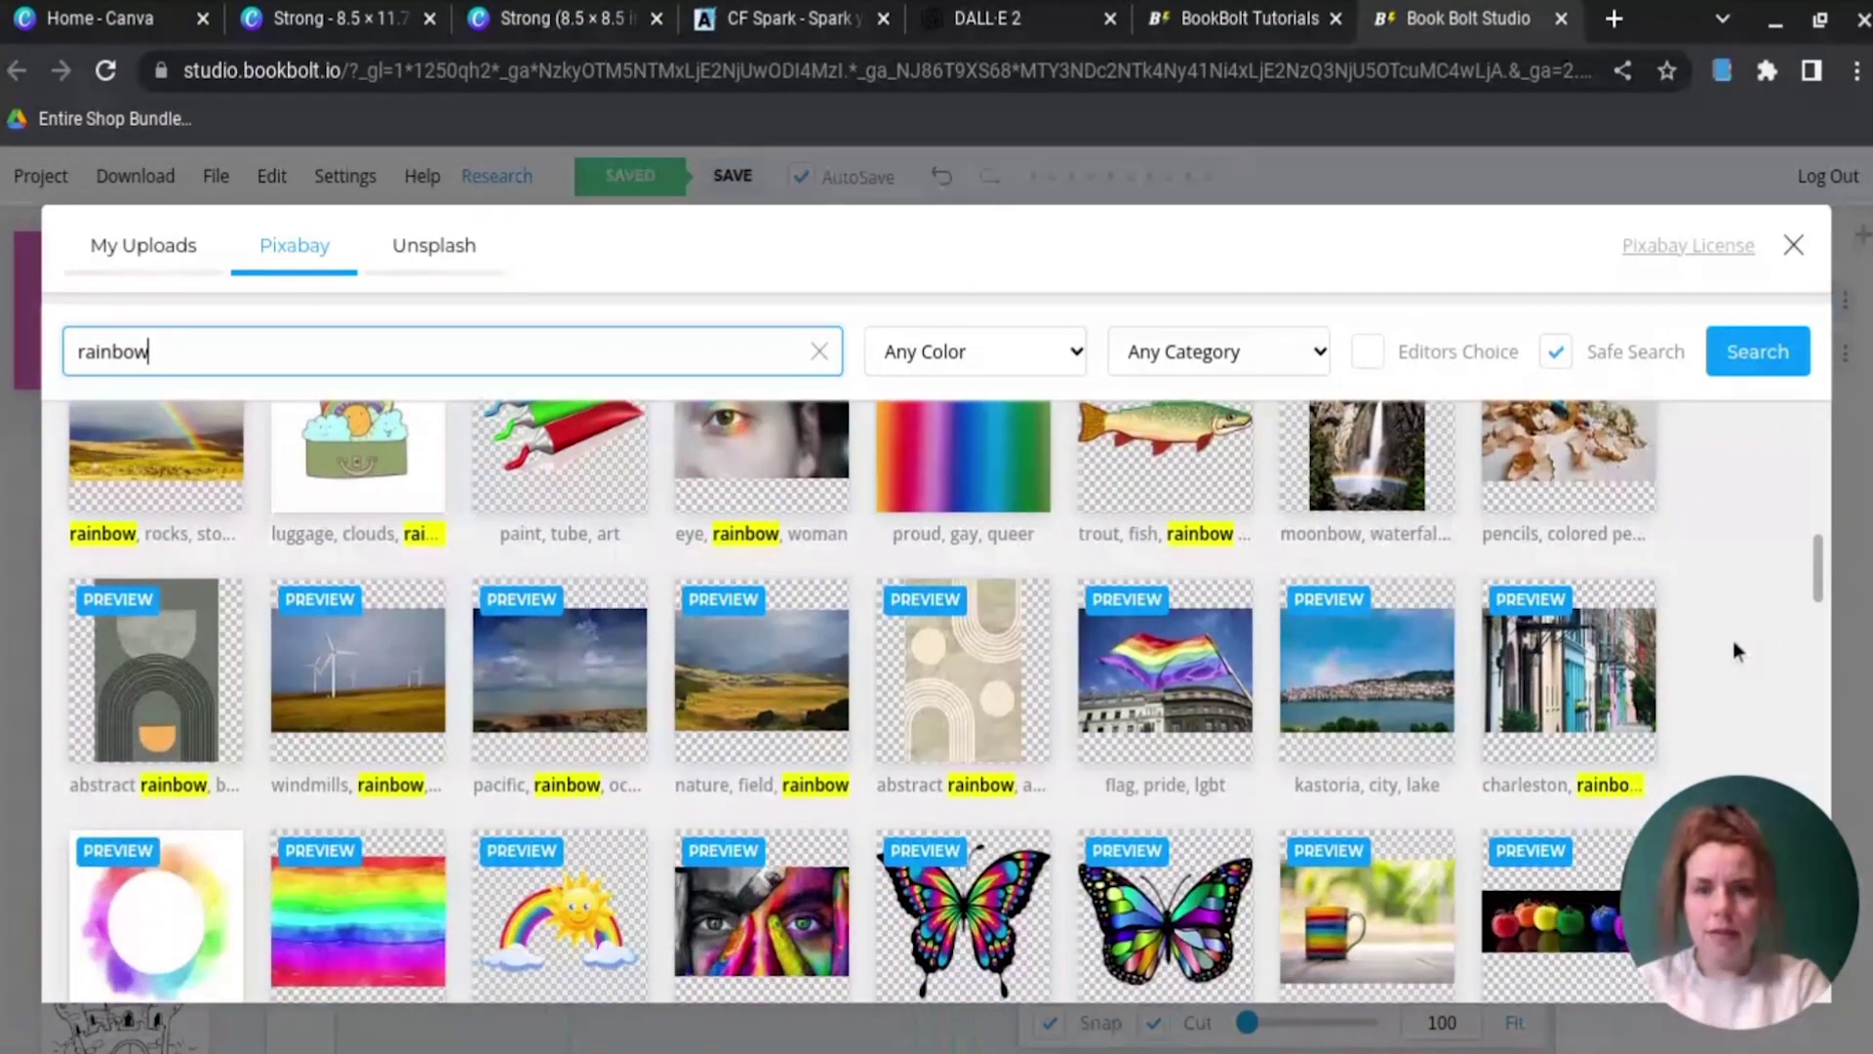
scroll(1734, 650, down, 1)
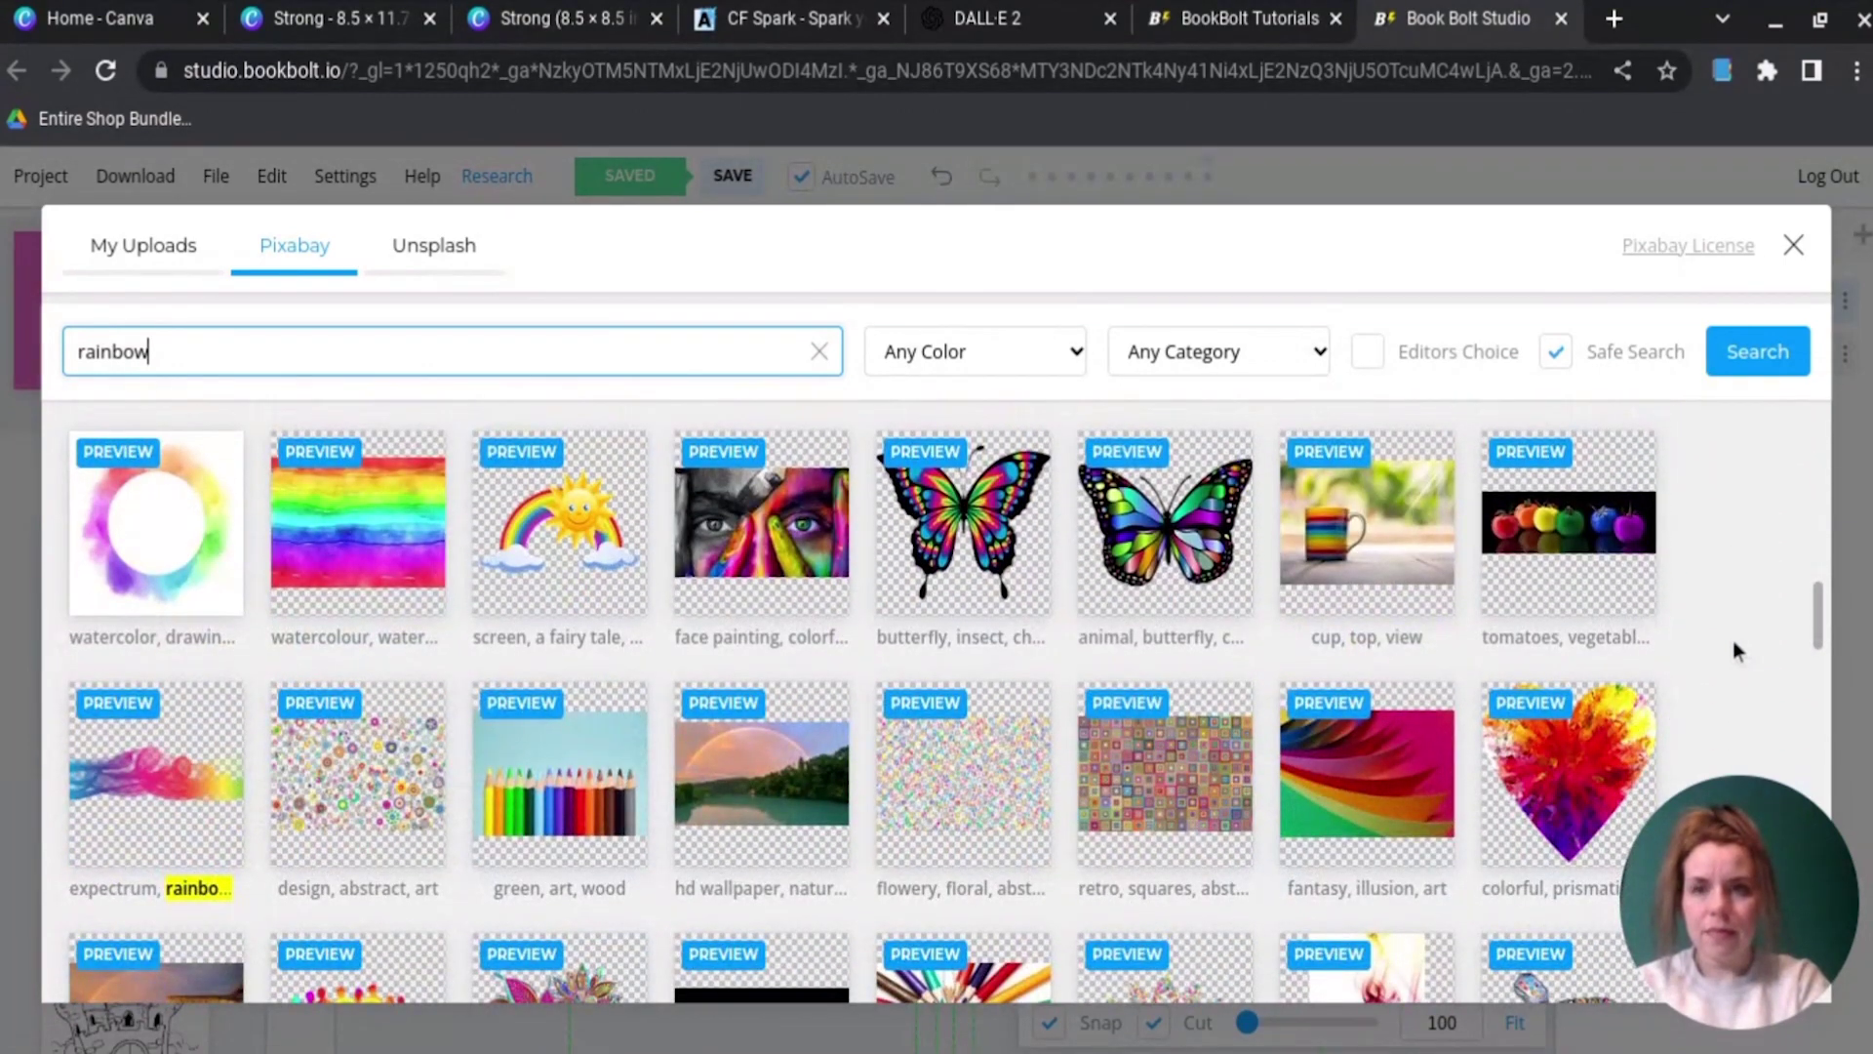
click(597, 551)
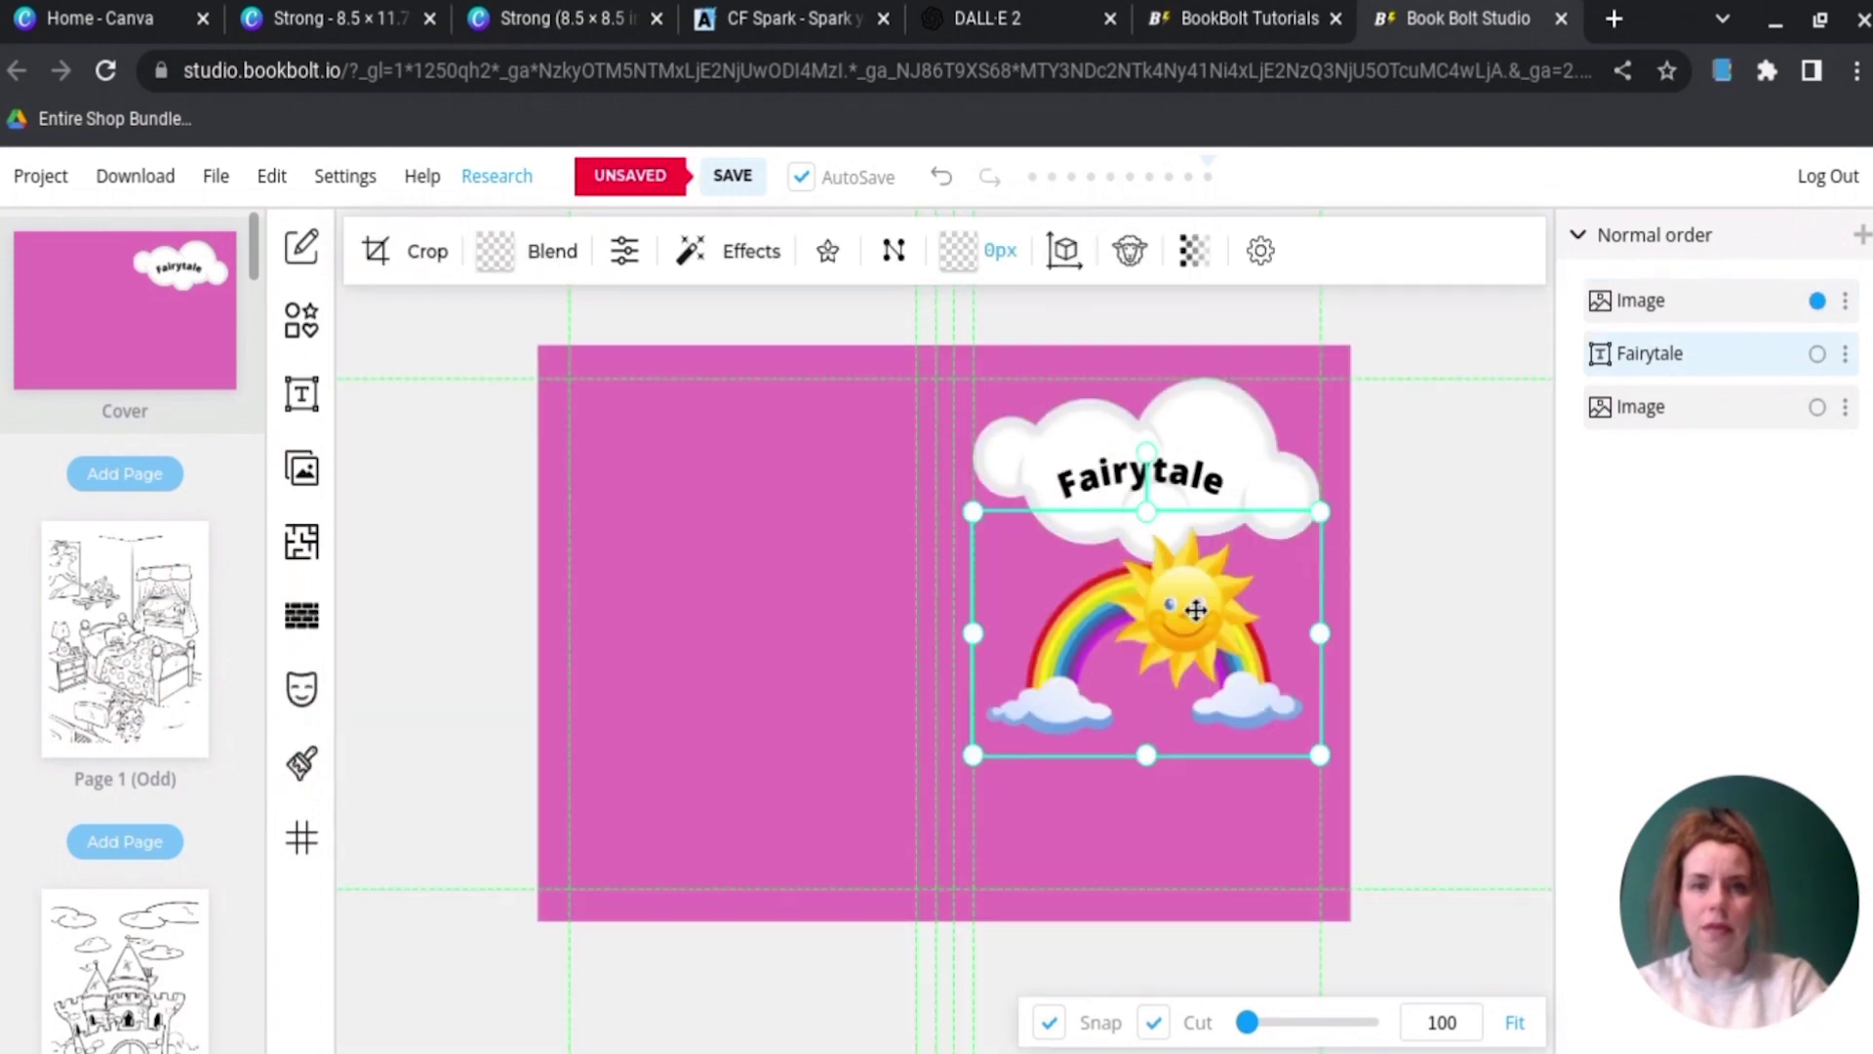
drag(1196, 610, 1188, 756)
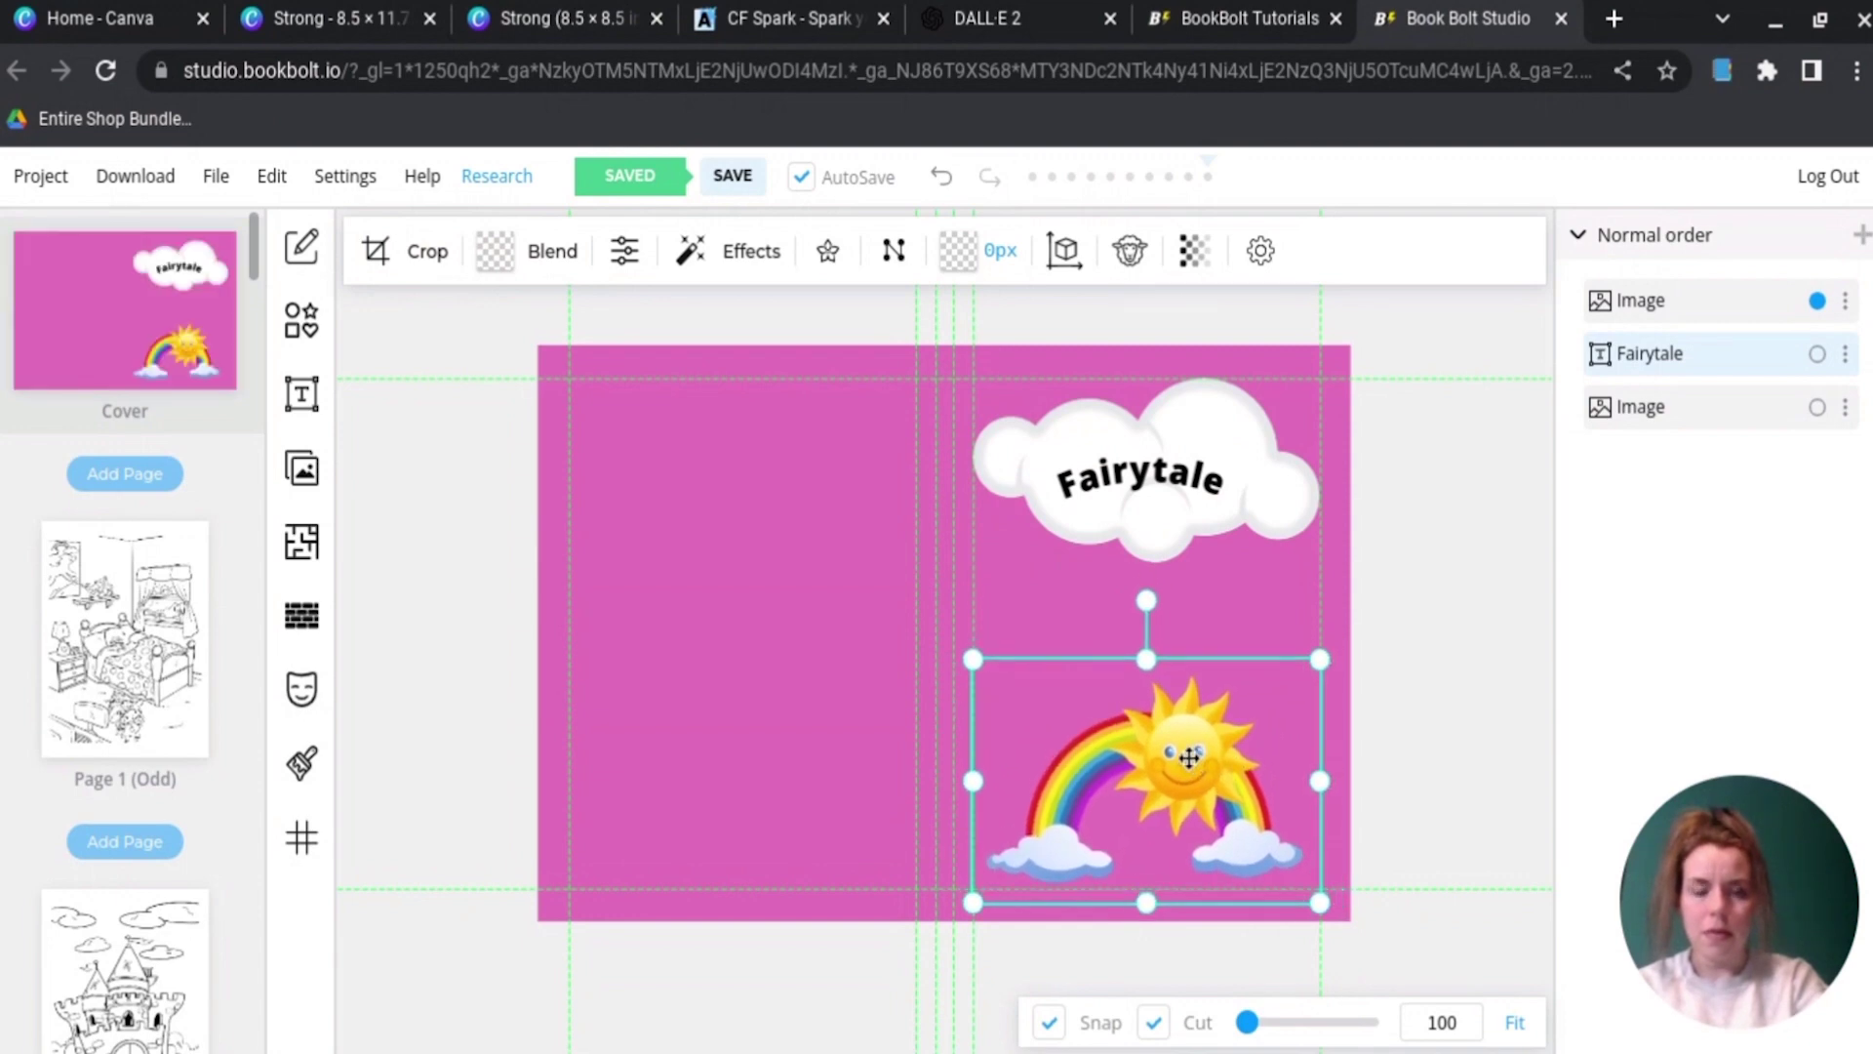
drag(1189, 756, 1184, 736)
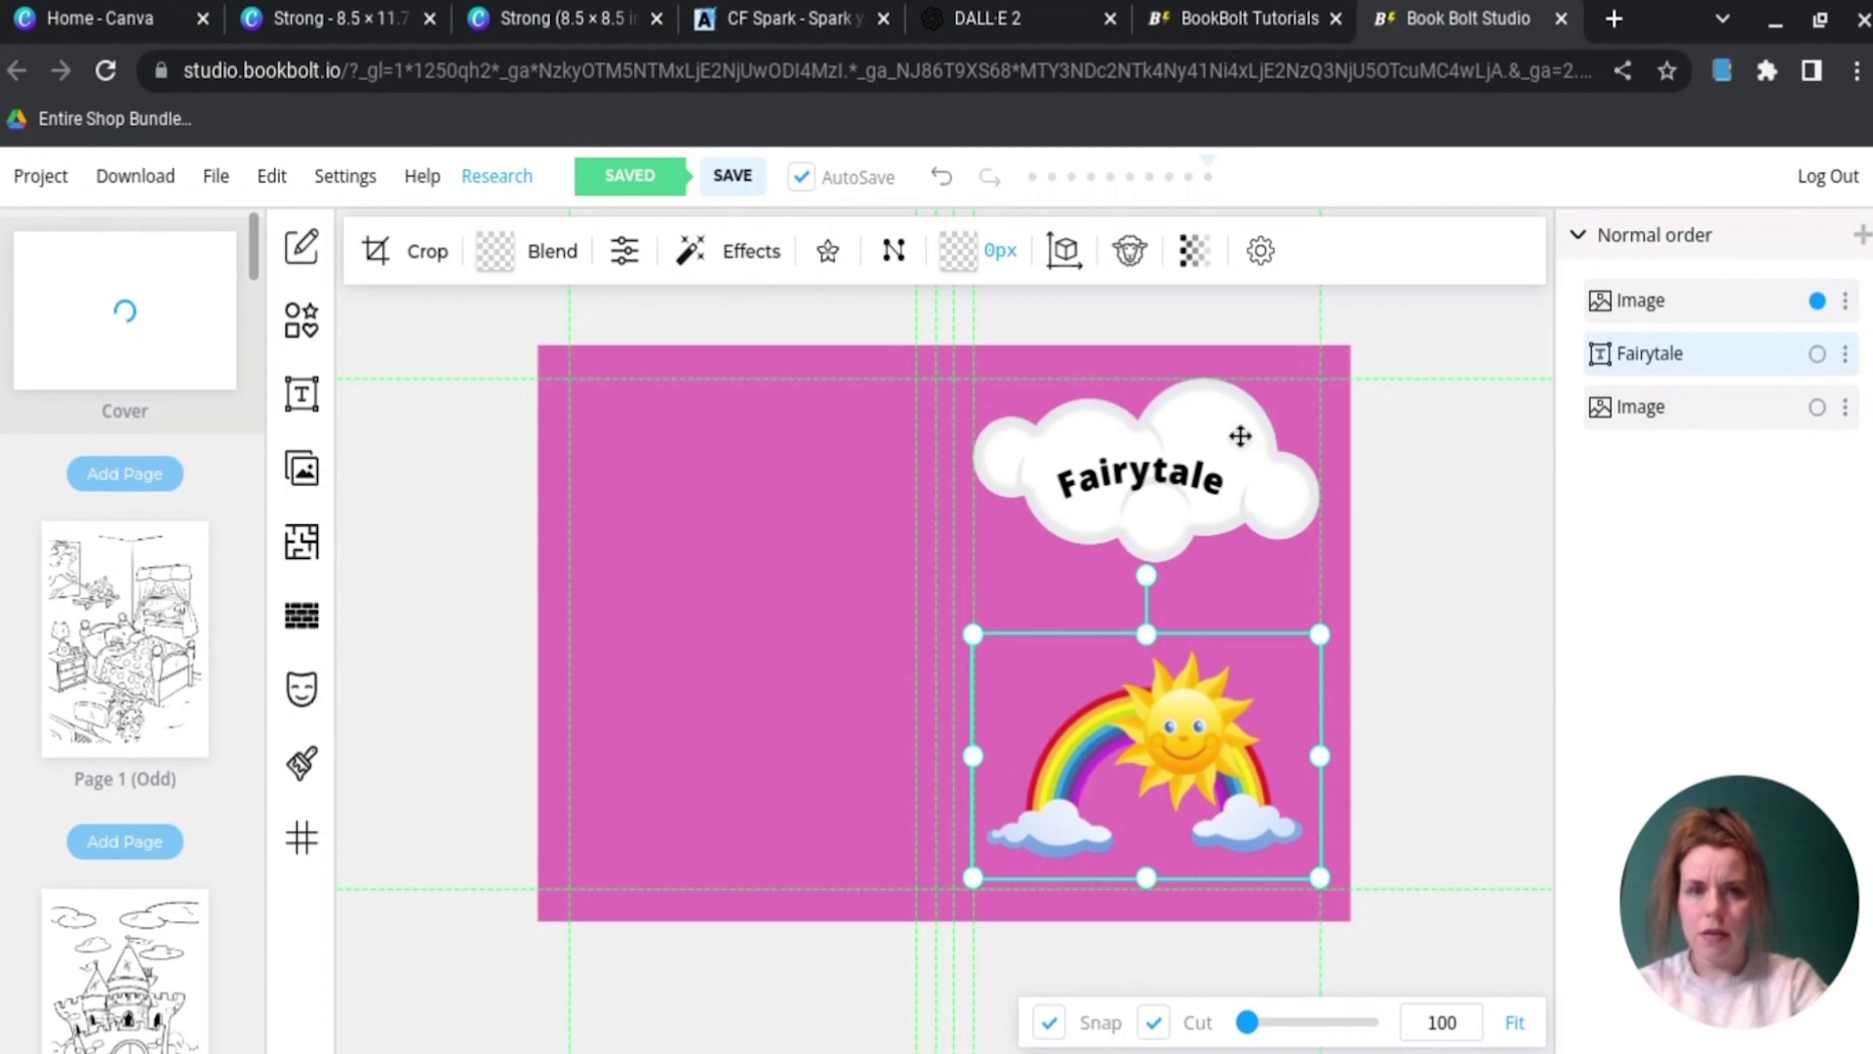
Step: Shrink the cloud behind the title slightly and center it on the front cover within the guides
drag(1238, 435, 1230, 446)
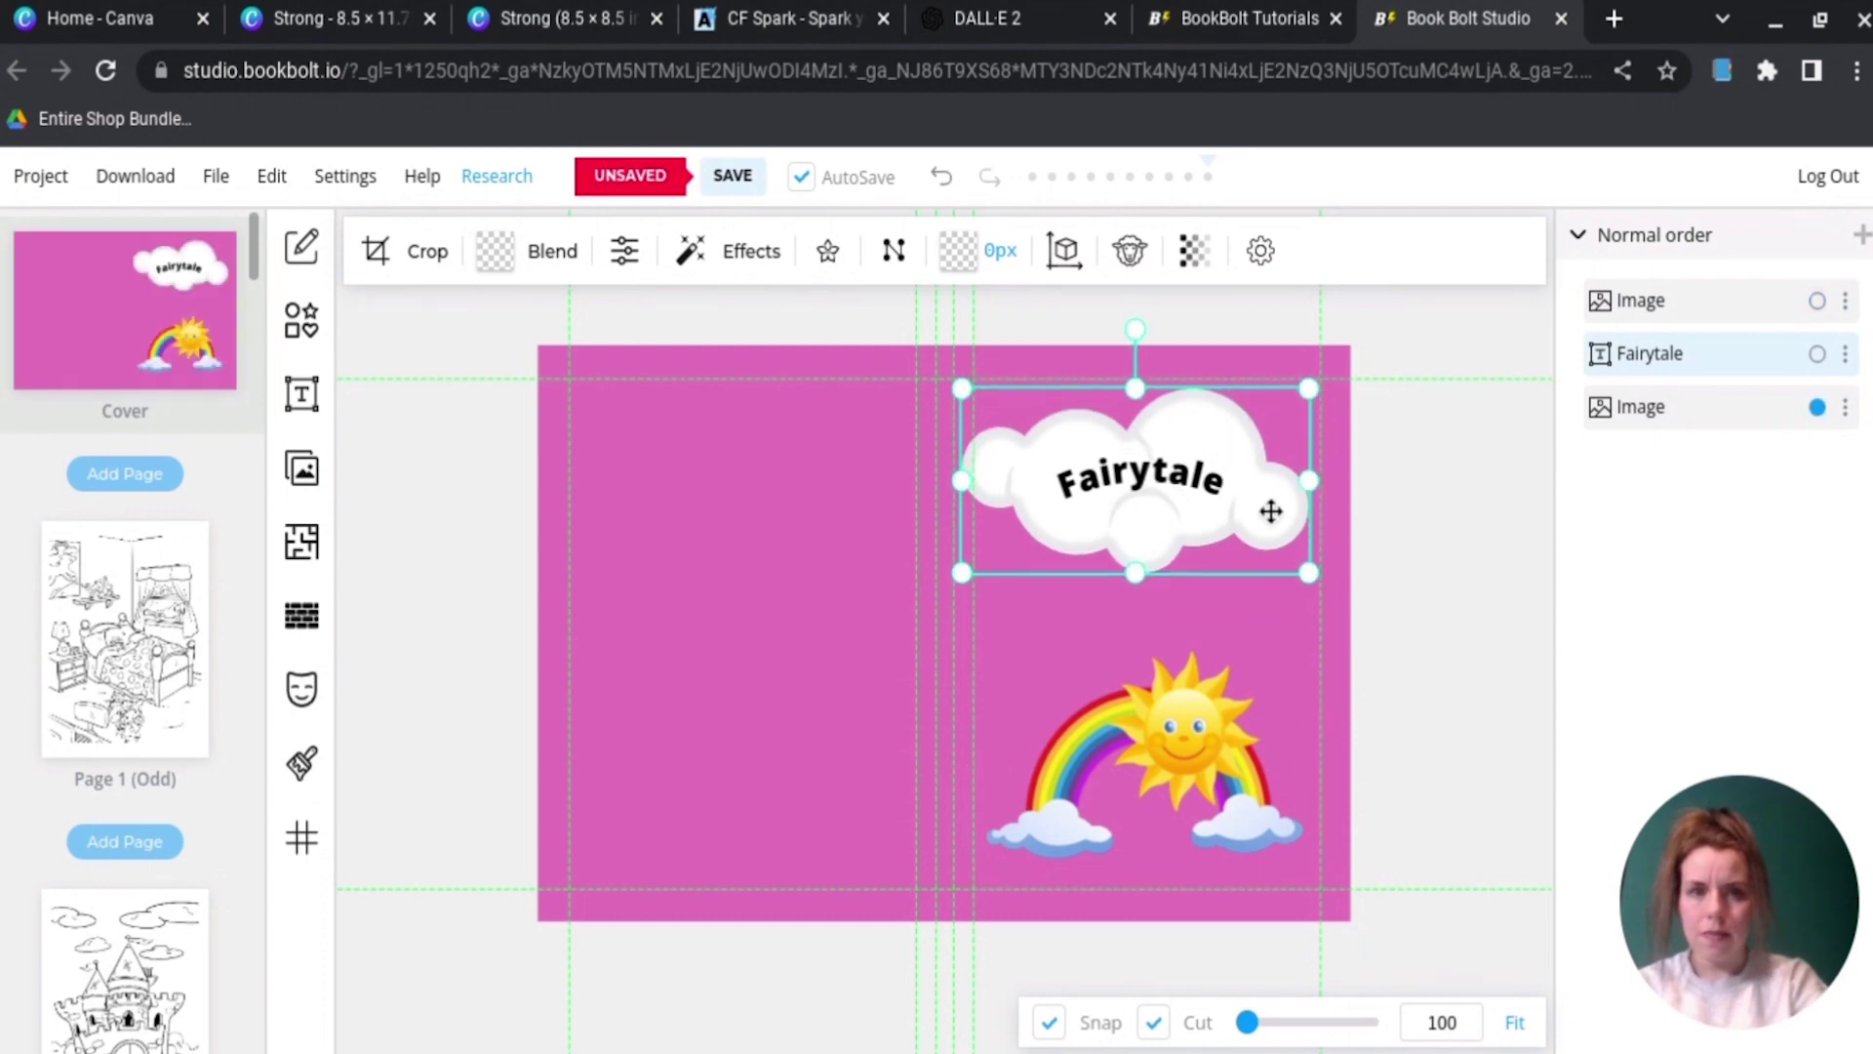
drag(1309, 573, 1270, 552)
drag(1161, 512, 1184, 522)
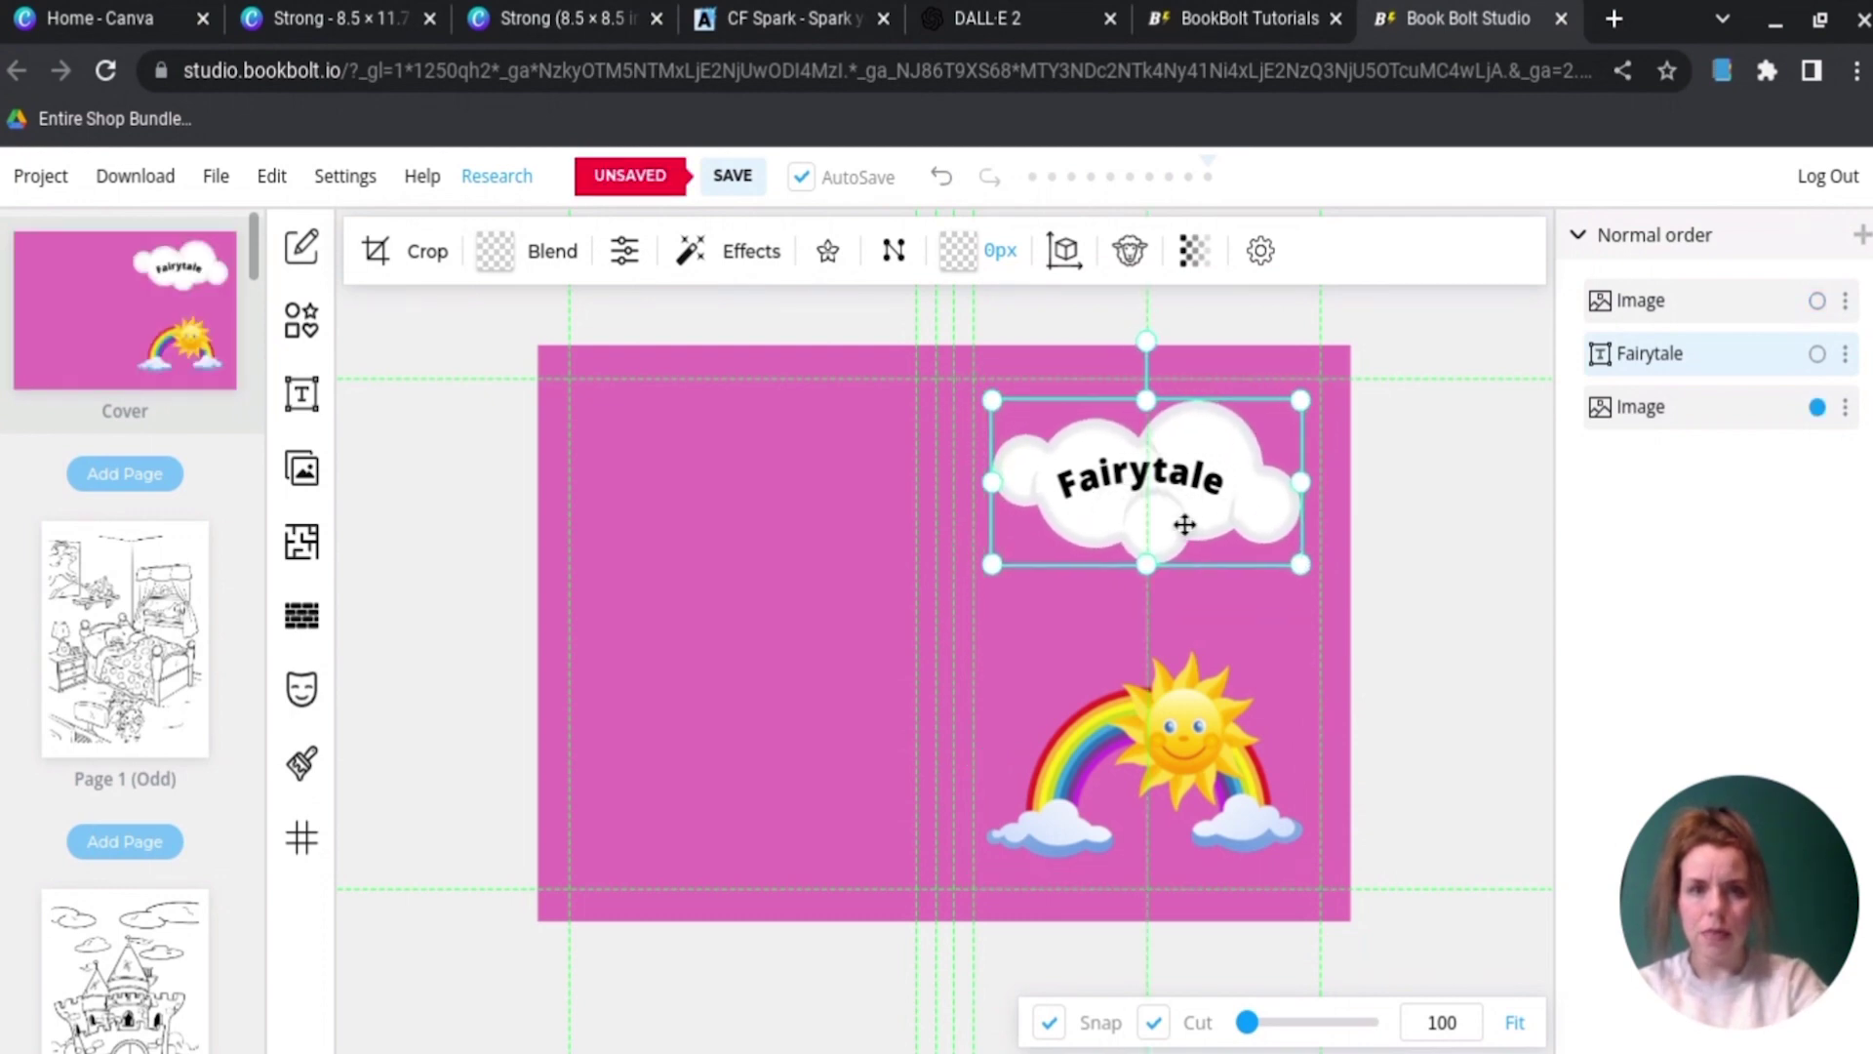
click(1279, 613)
click(1153, 509)
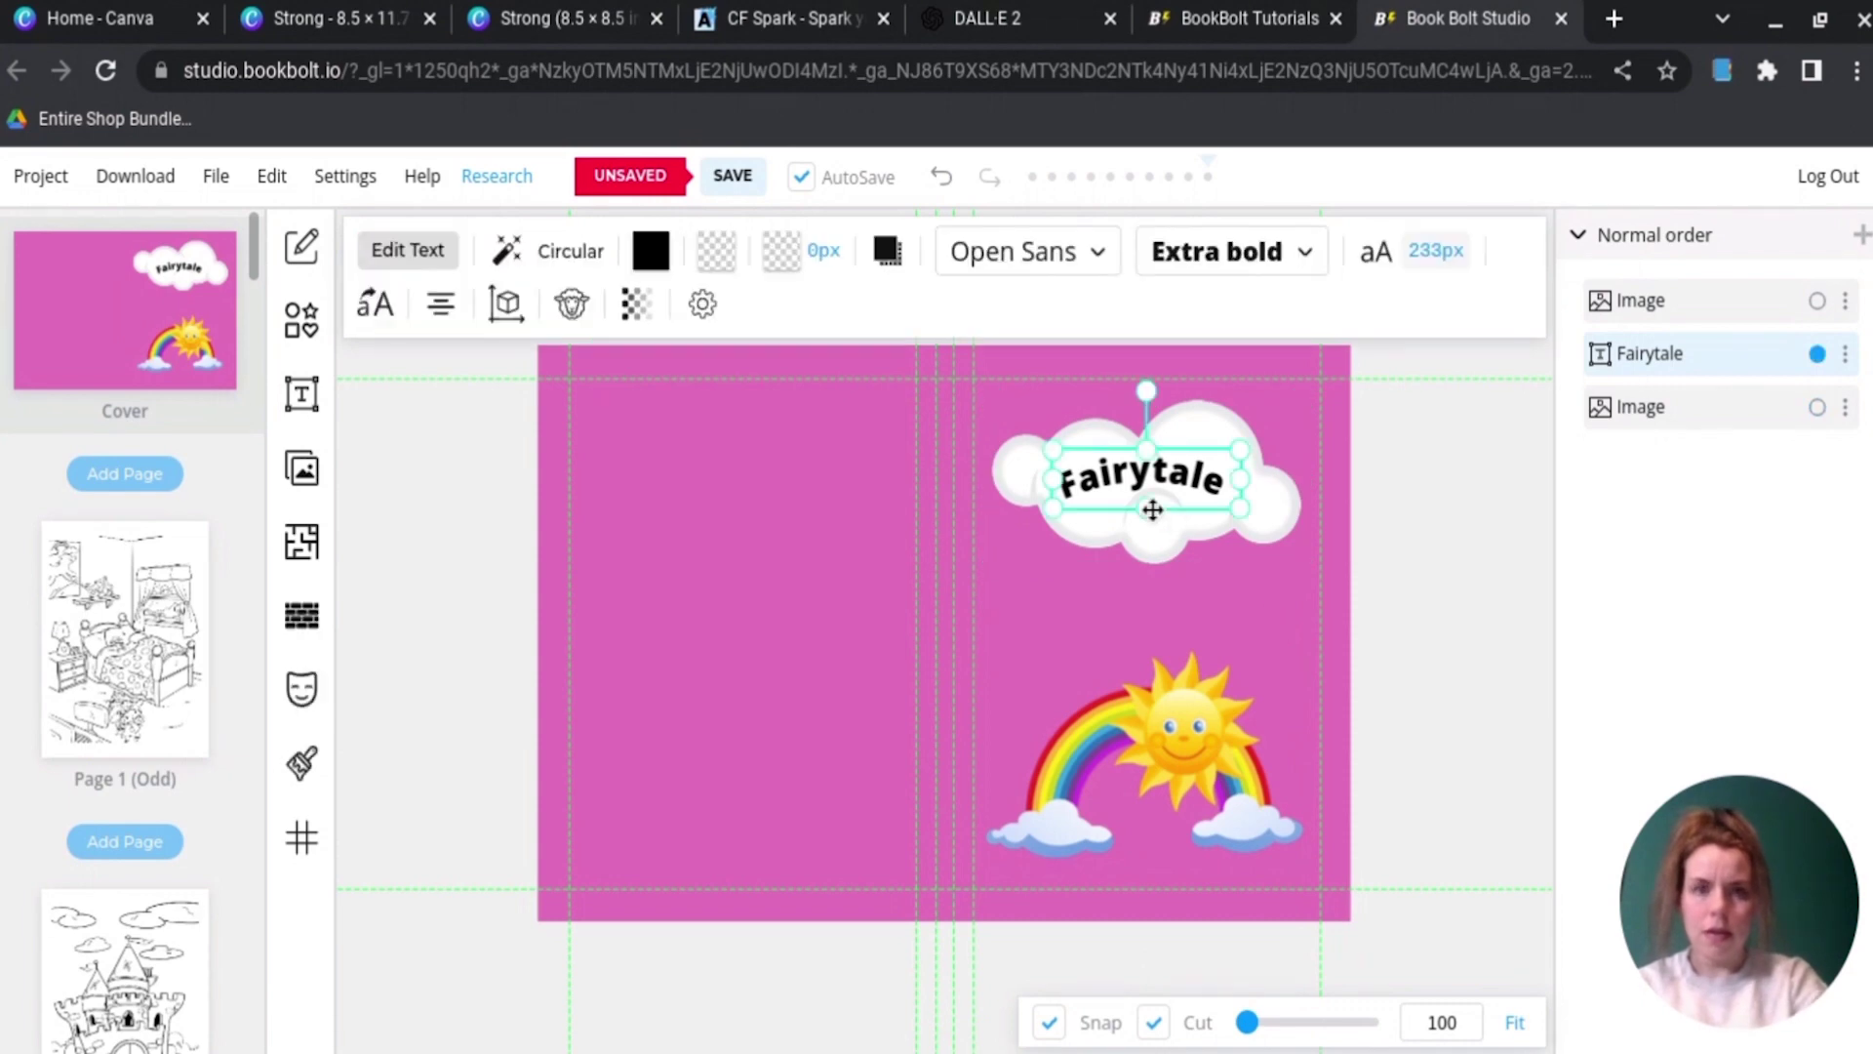
Step: Duplicate the title's cloud and move the copy to the bottom of the front cover, over the rainbow's left end
click(1150, 541)
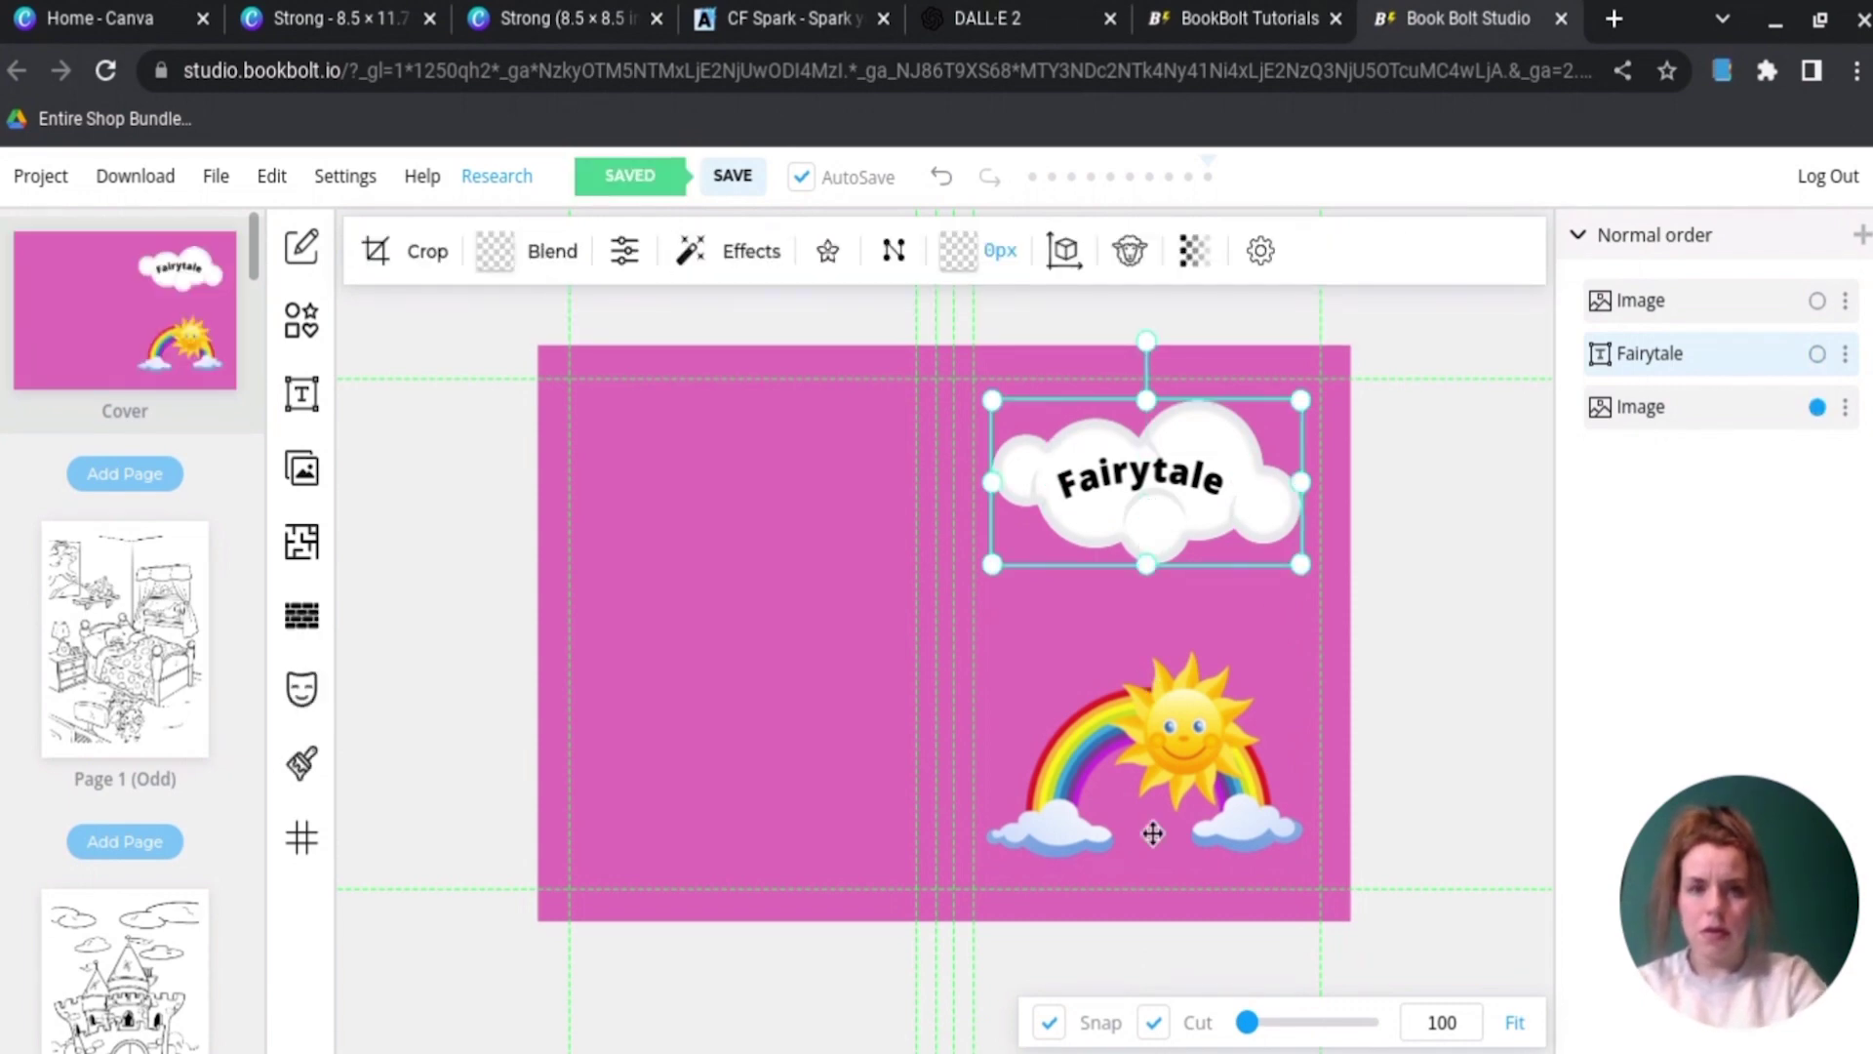
click(1153, 834)
key(ctrl+v)
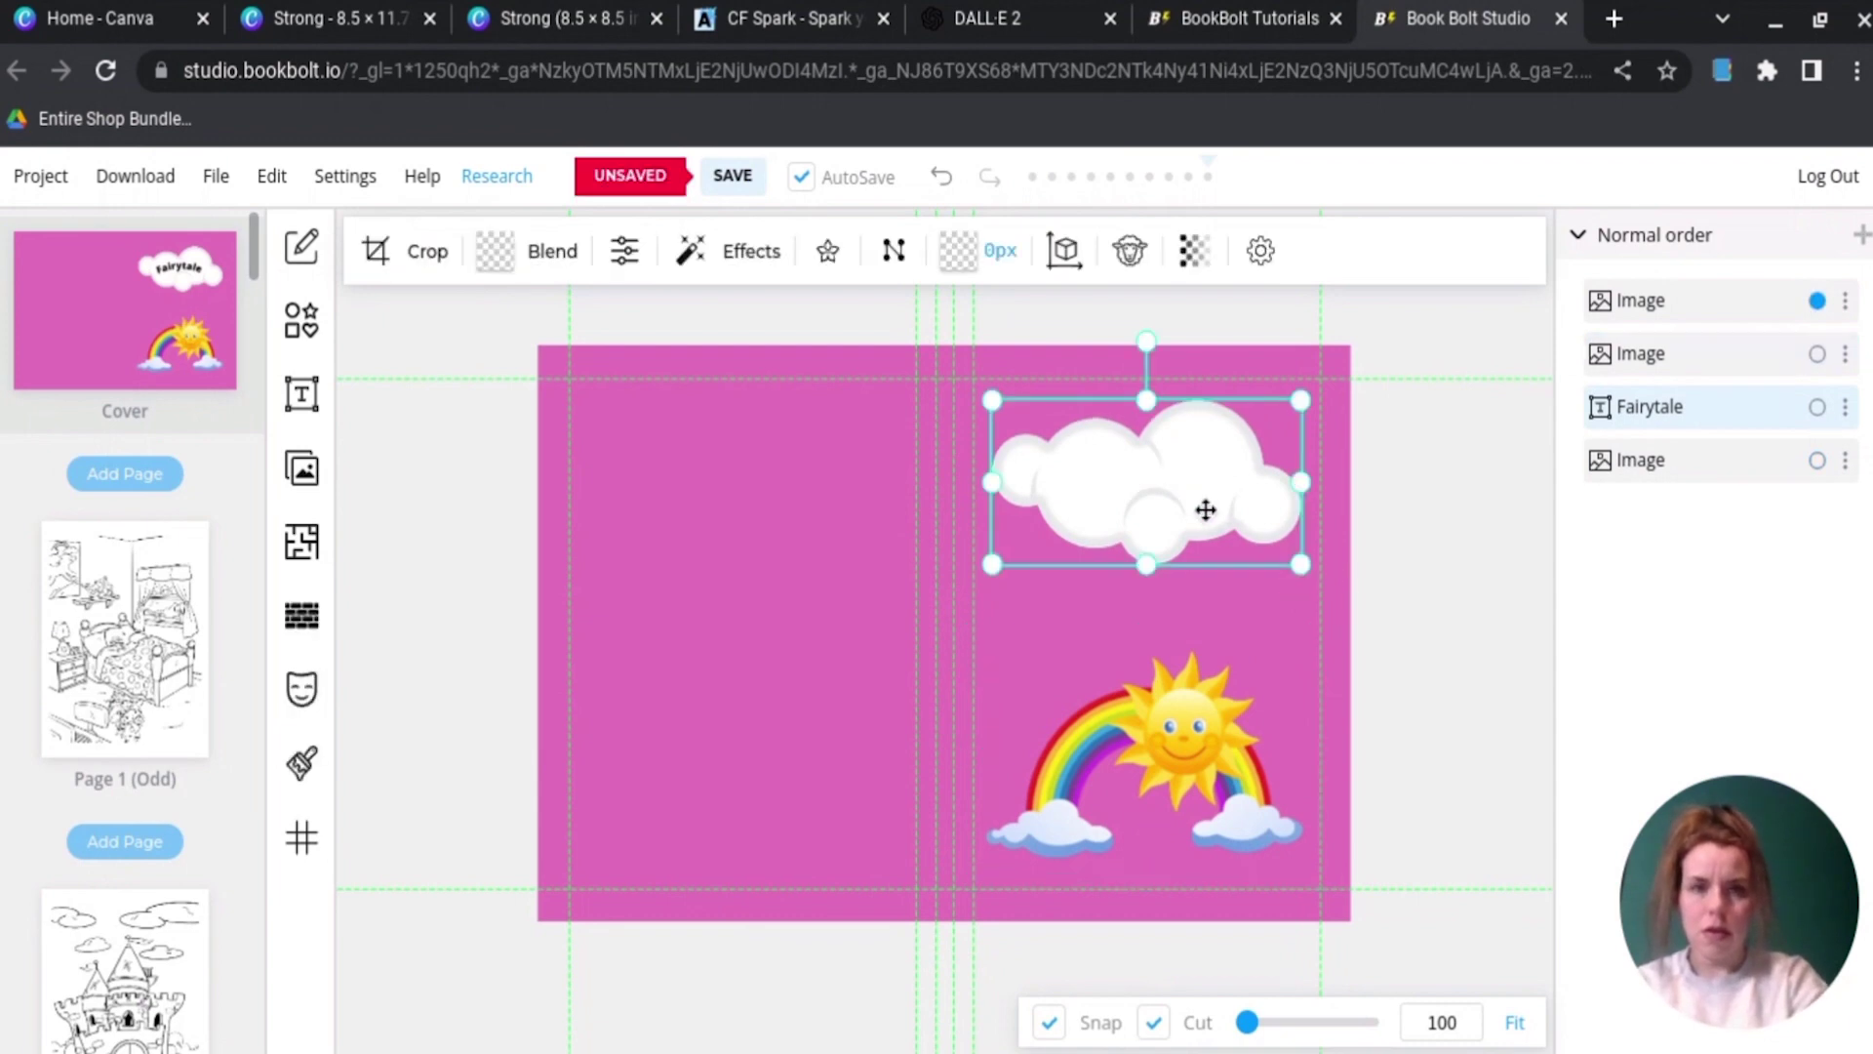
drag(1203, 510, 1052, 871)
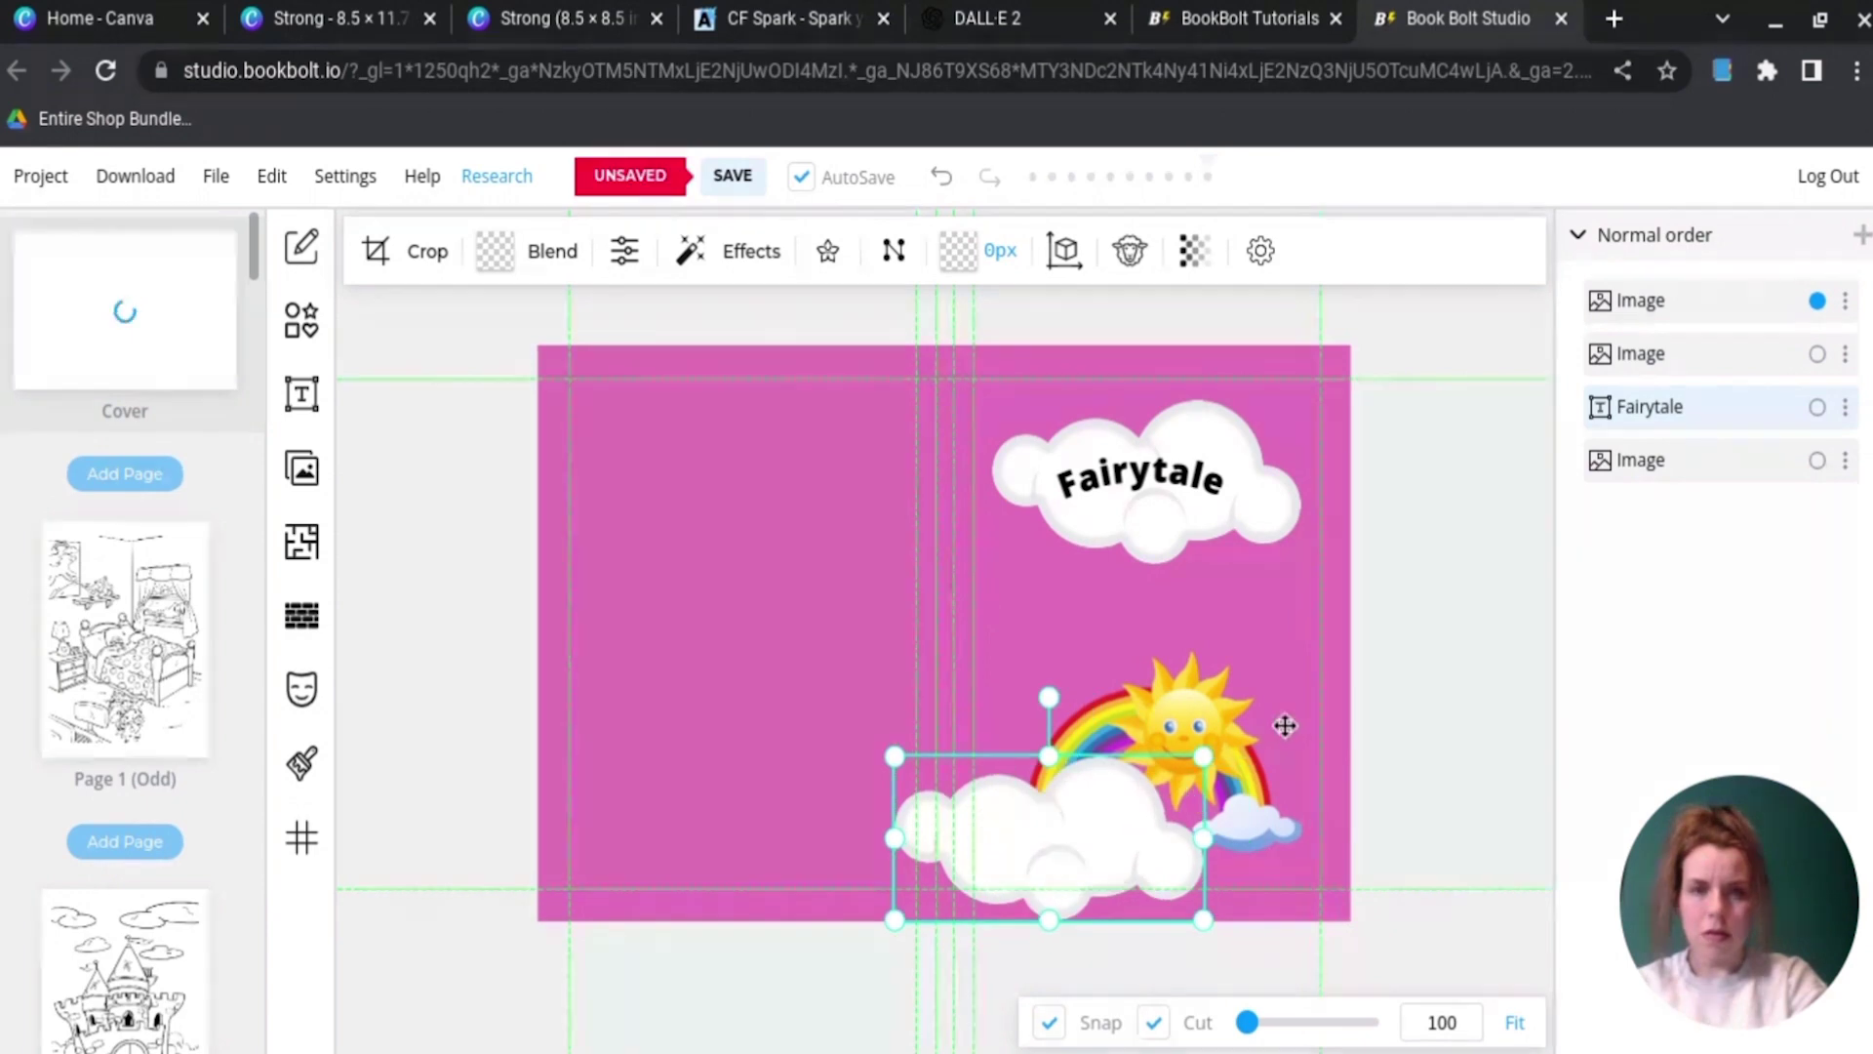
Step: Enlarge the sun and rainbow illustration and shift it back toward the center of the front cover
click(1290, 676)
drag(1323, 636, 1367, 585)
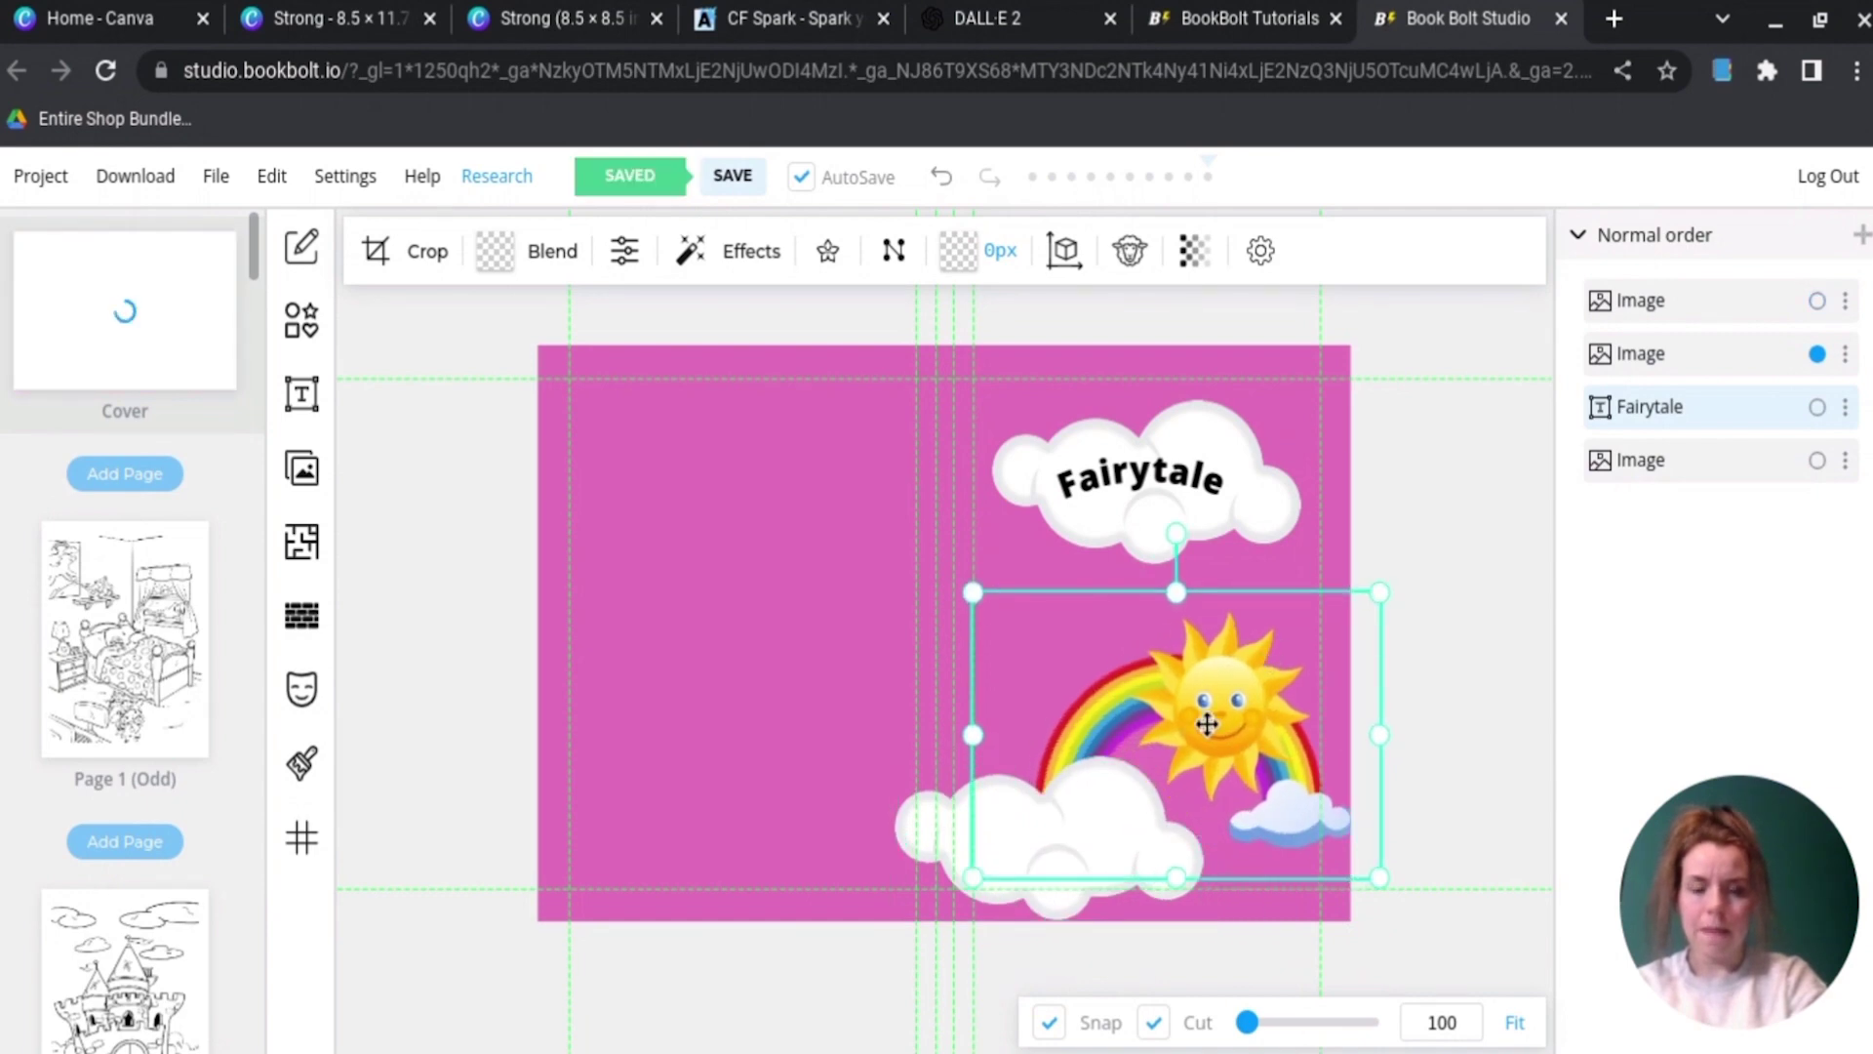
drag(1204, 719, 1166, 729)
Step: Enlarge the copied cloud and position it so it spans the full bottom edge of the front cover
drag(1070, 861, 1135, 855)
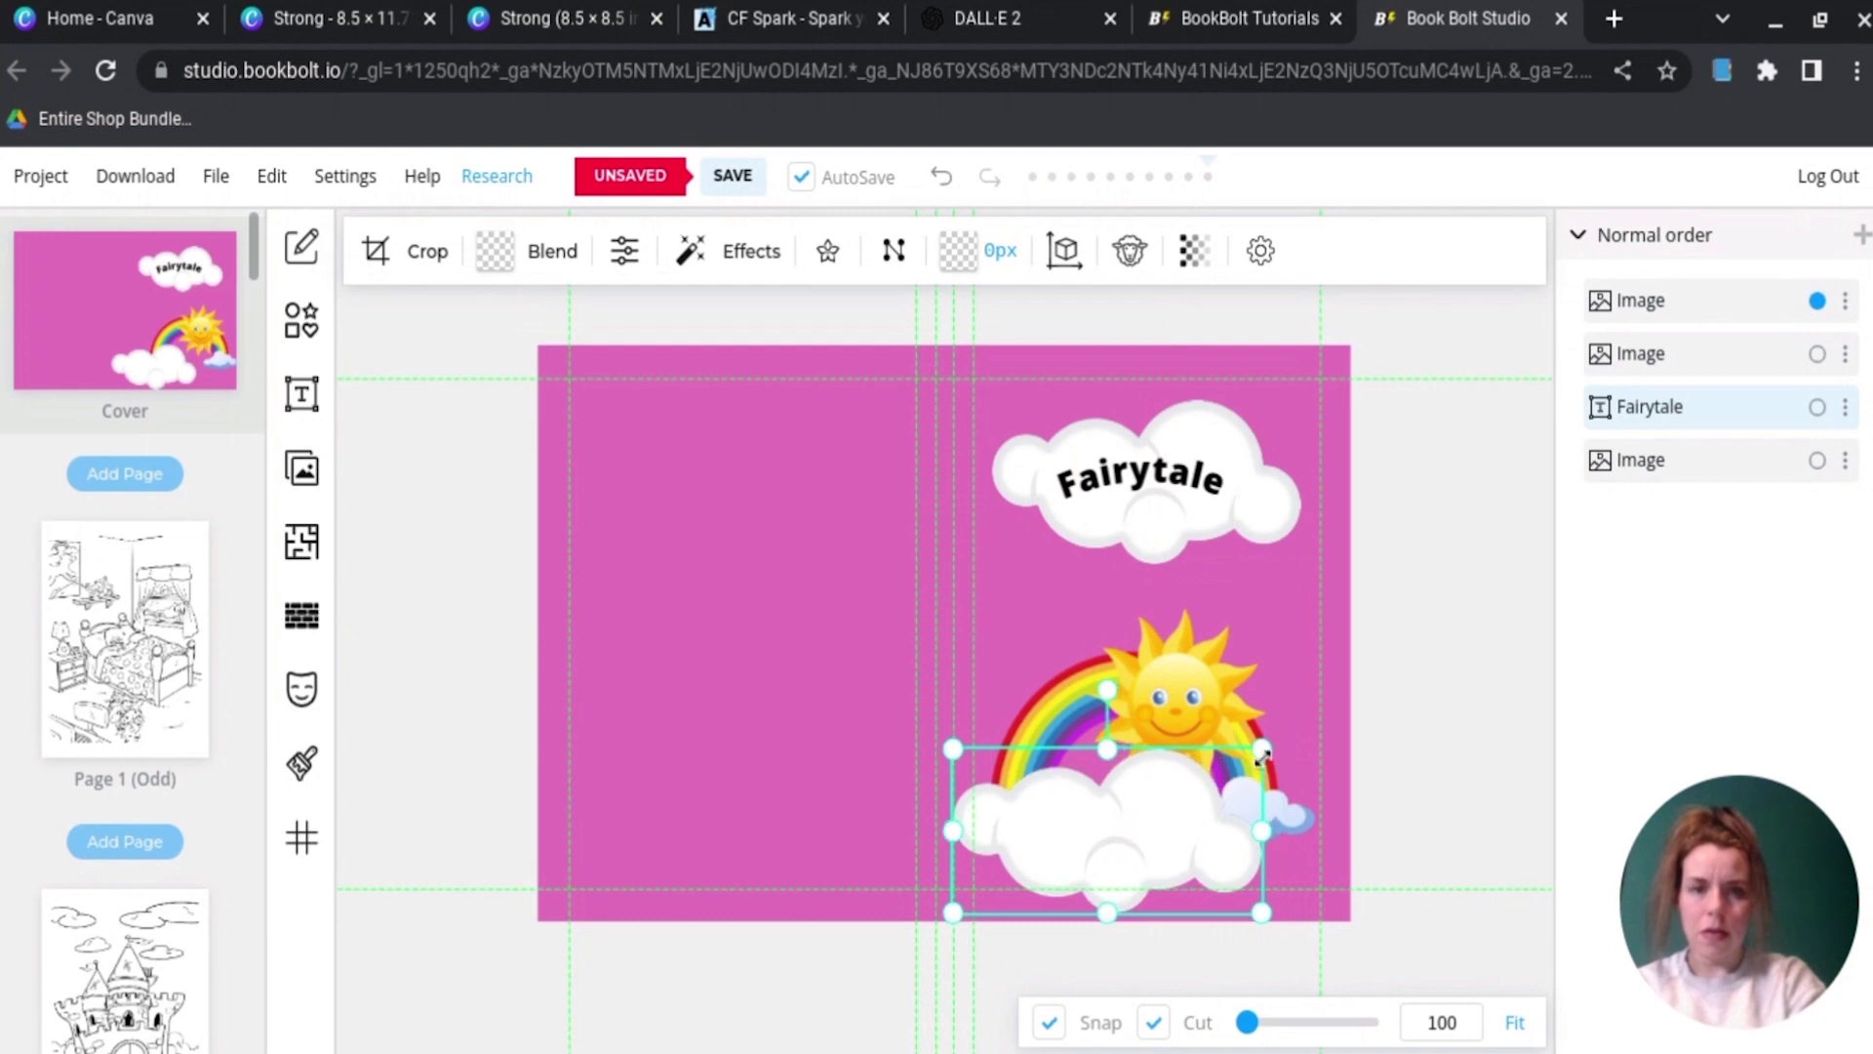
drag(1263, 751, 1340, 732)
drag(1172, 867, 1210, 912)
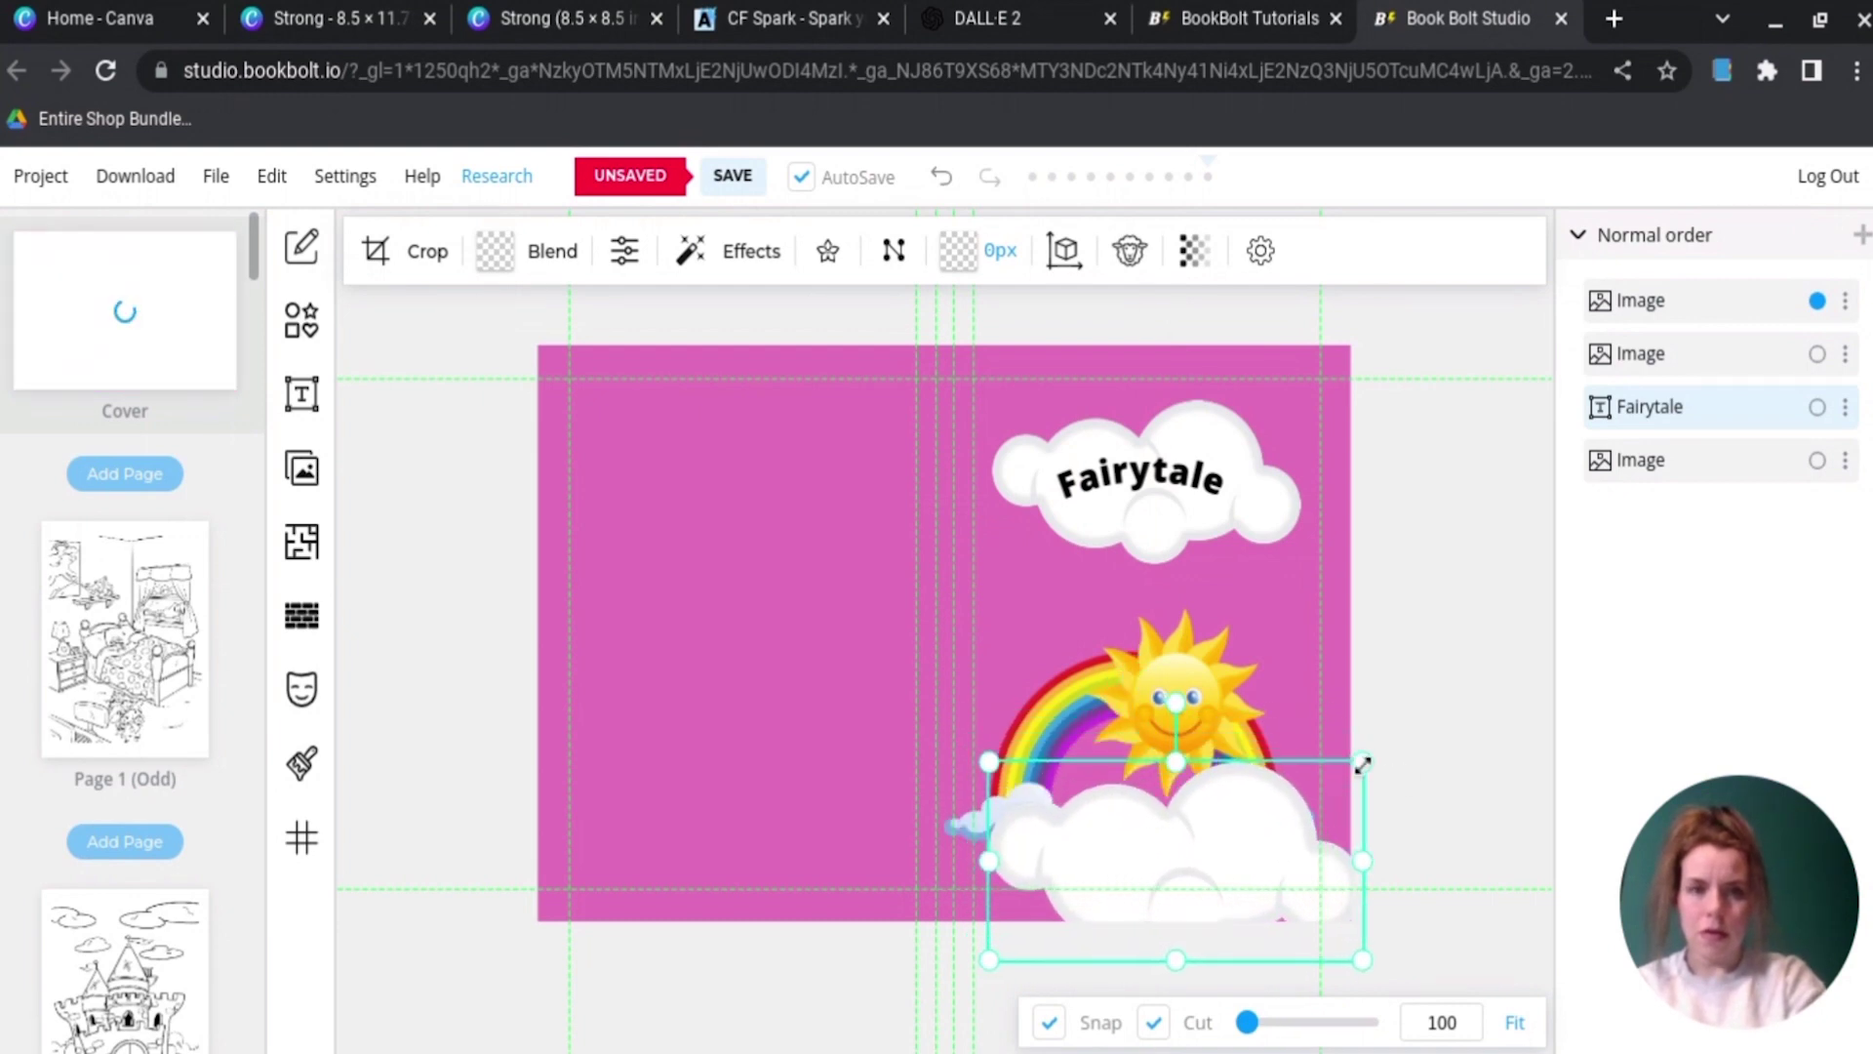
drag(1363, 764, 1374, 764)
drag(1276, 800, 1215, 822)
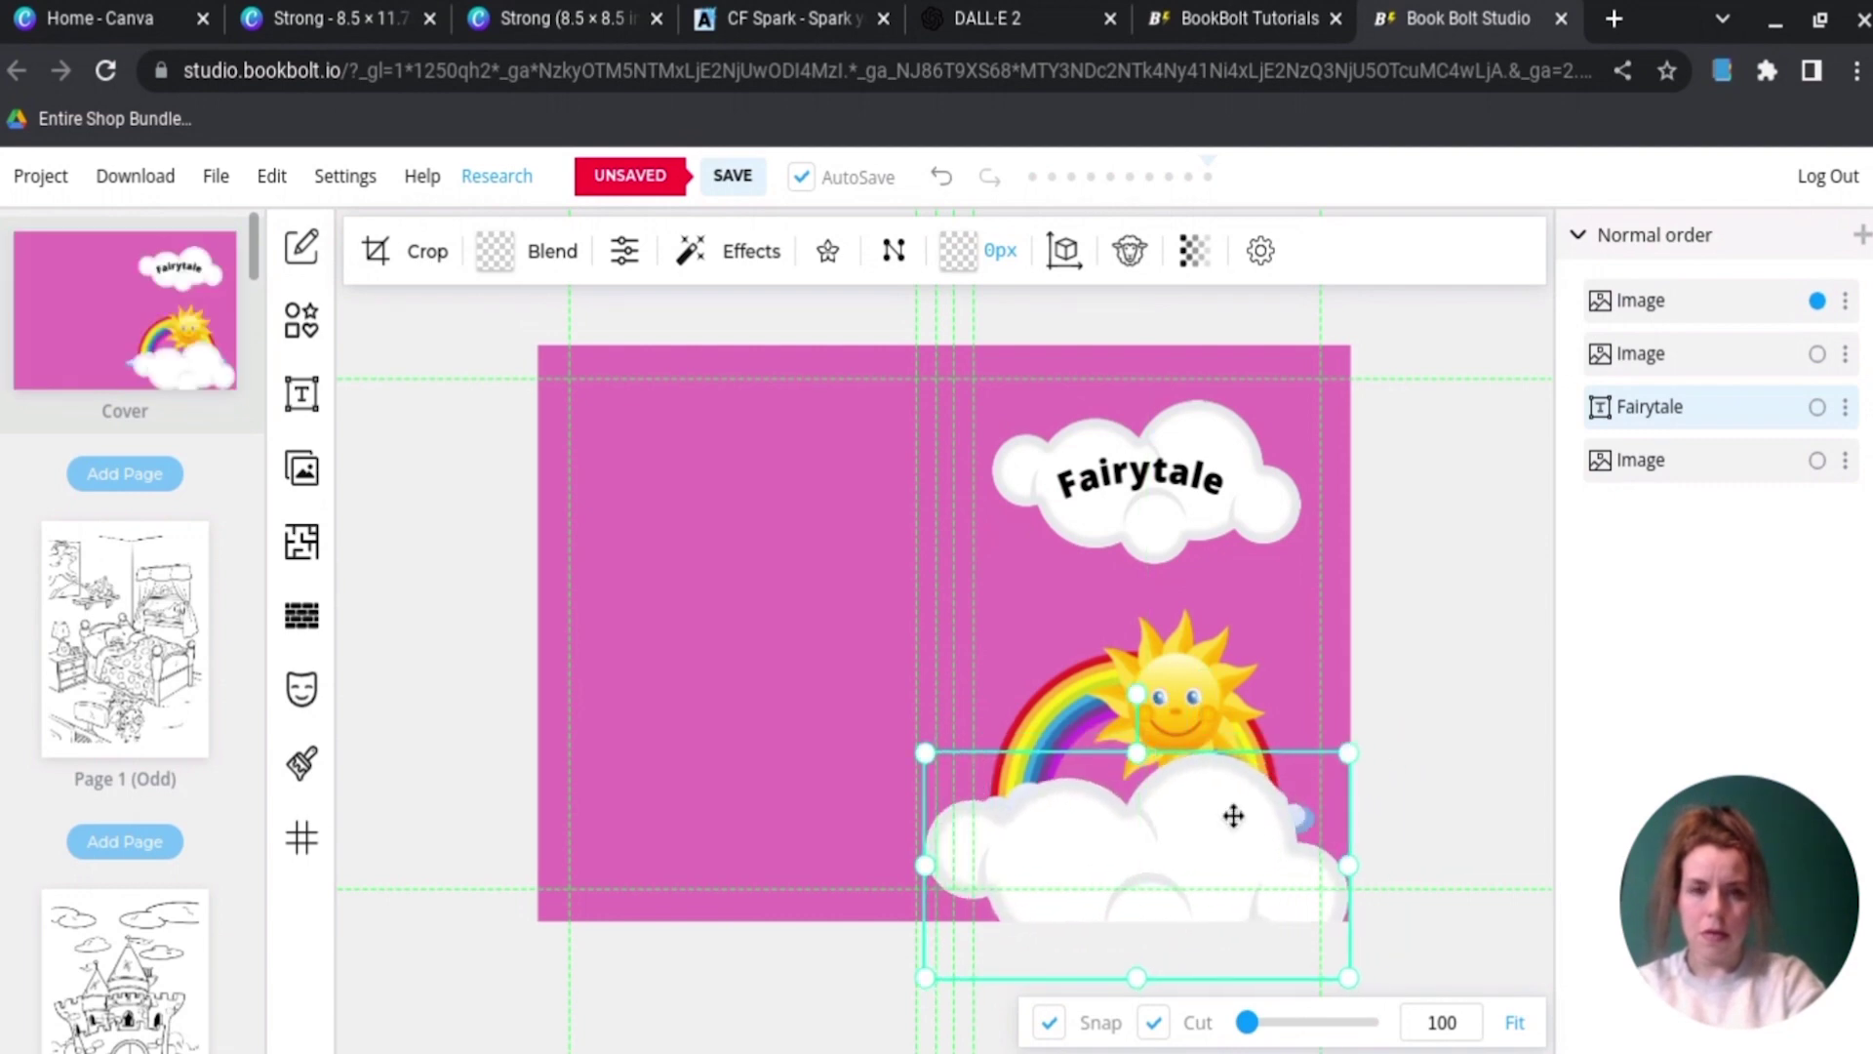
drag(1352, 760, 1385, 734)
drag(1099, 882, 1128, 916)
drag(950, 891, 912, 882)
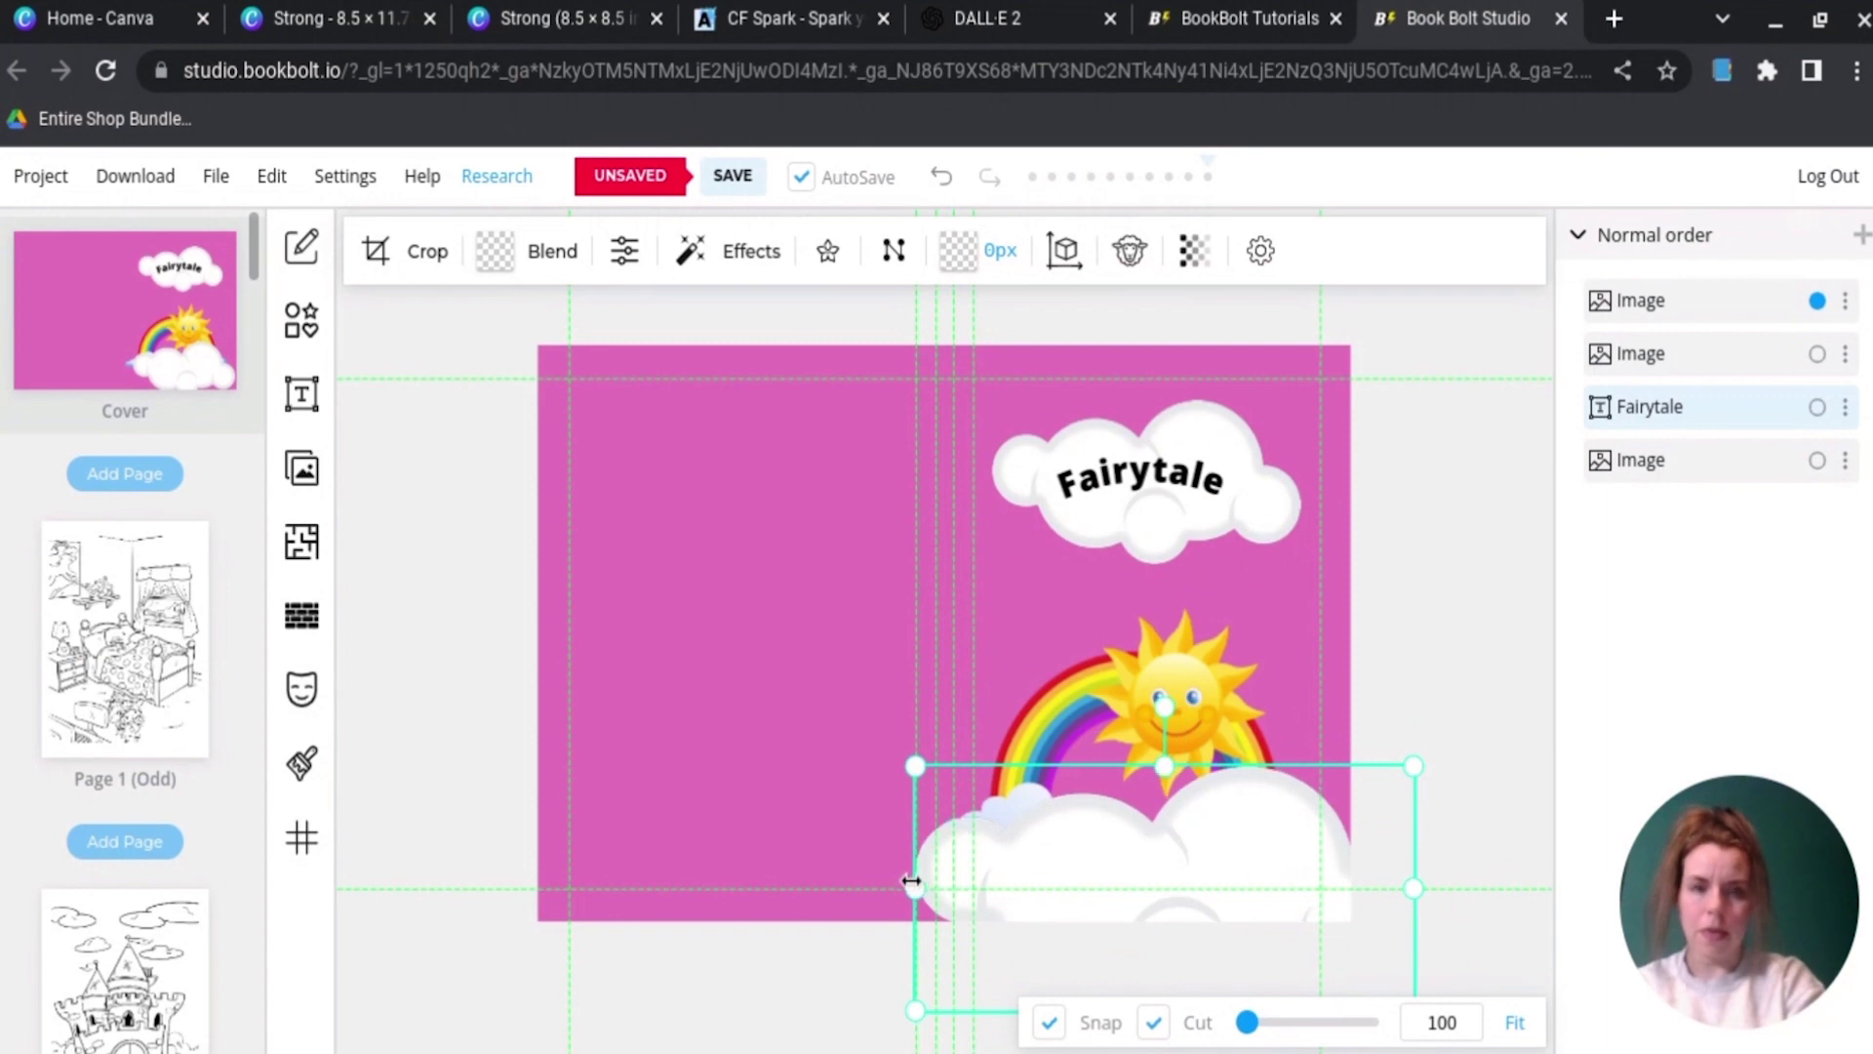
Step: Delete the sun and rainbow illustration from the front cover
click(1475, 675)
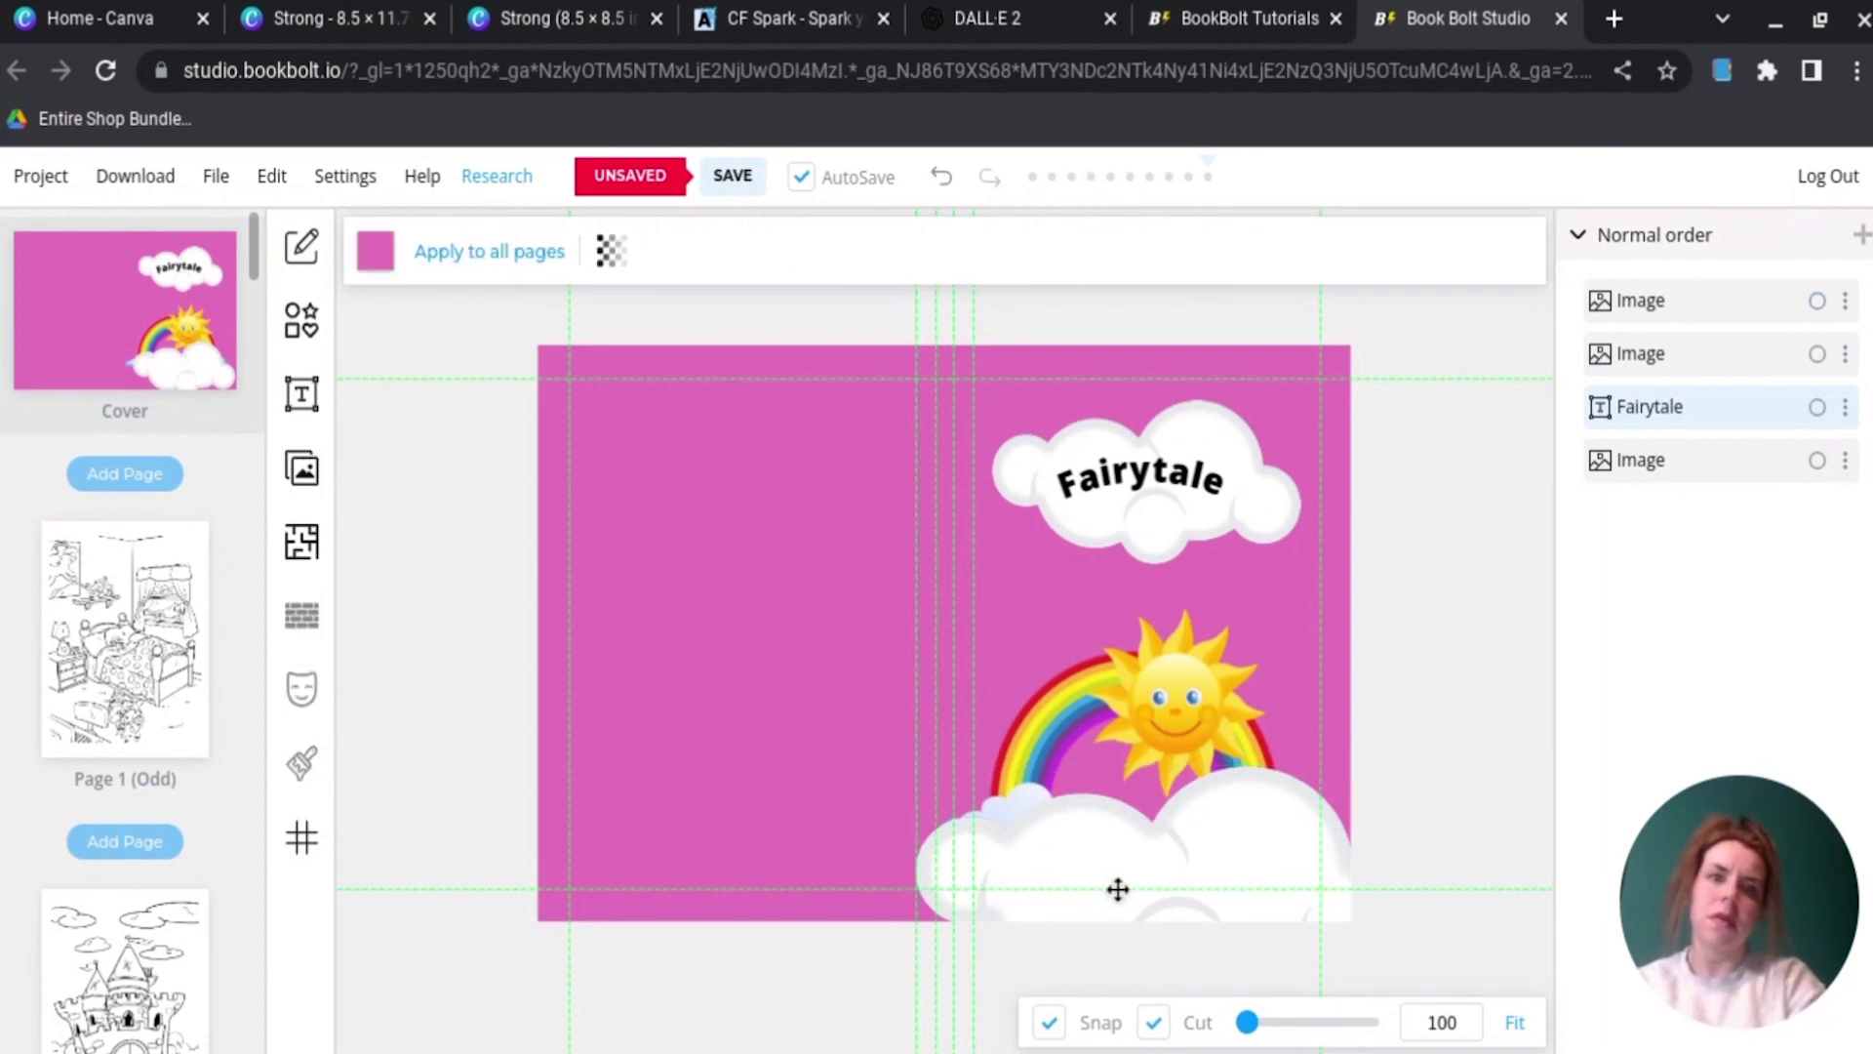
click(1129, 682)
key(Delete)
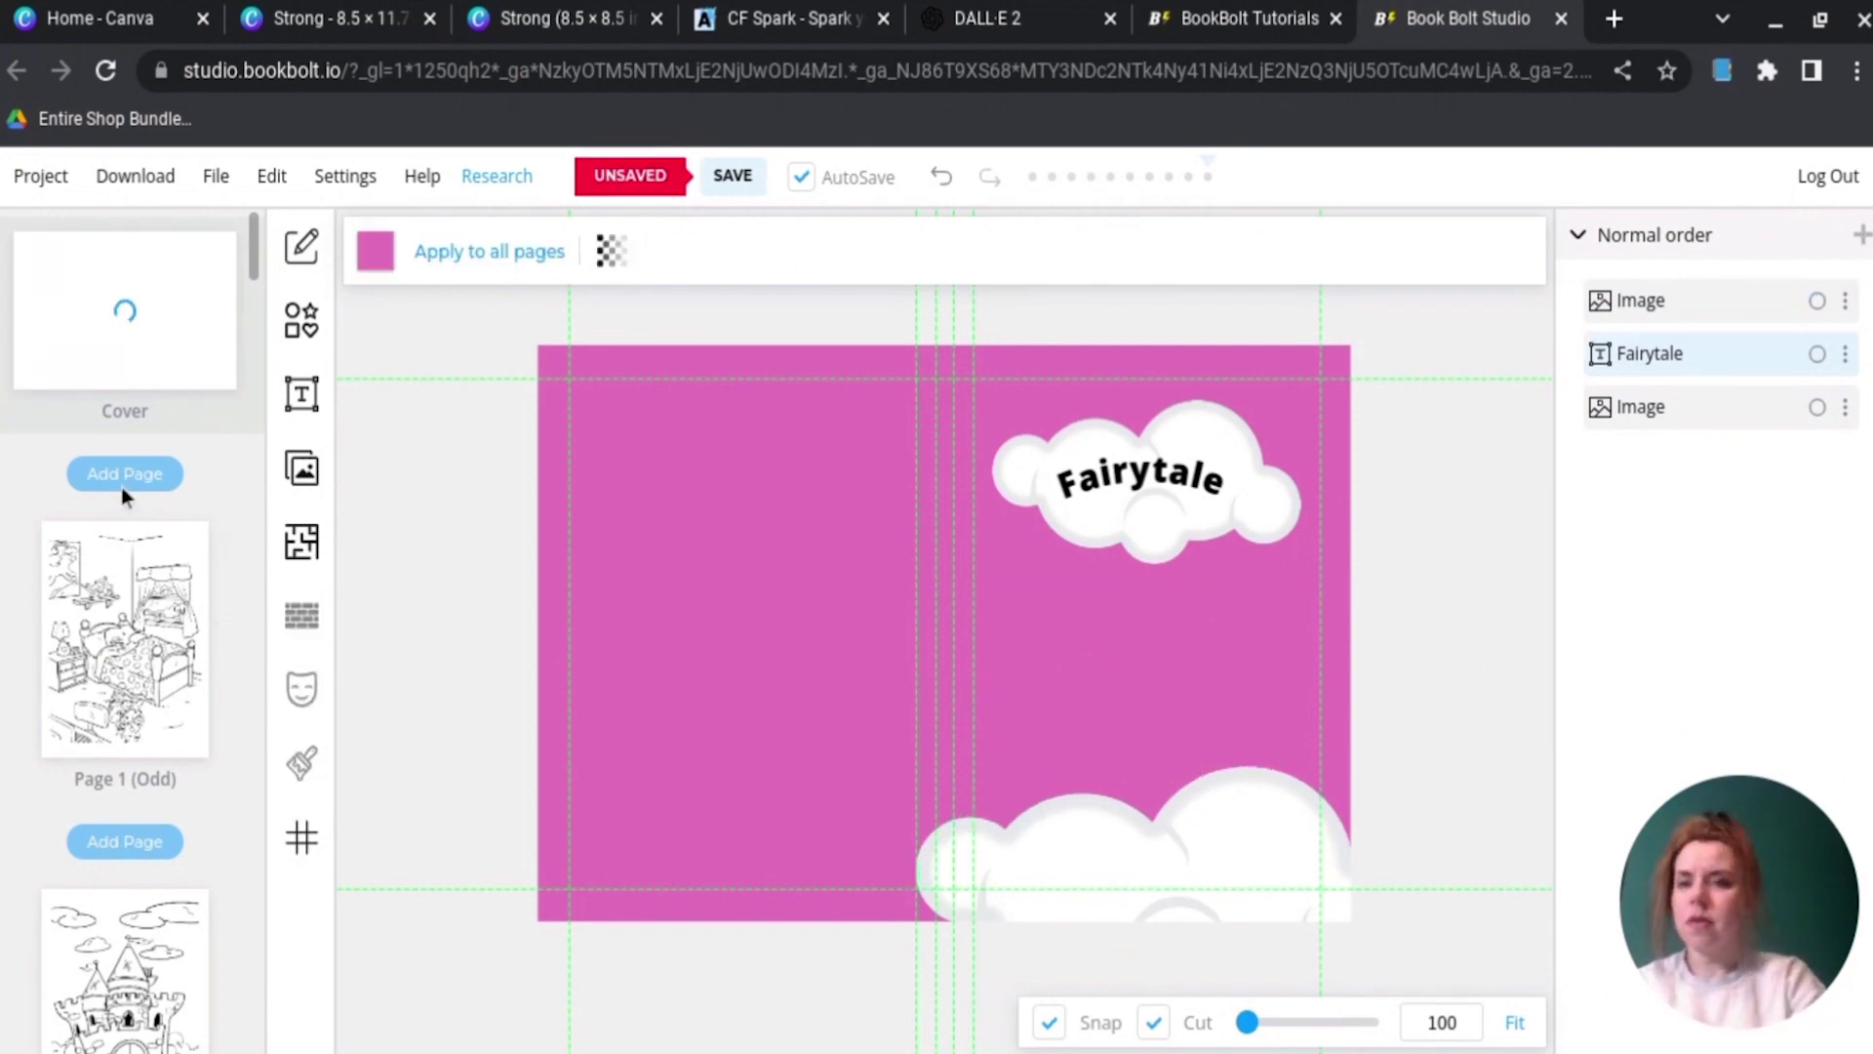
Step: Search Pixabay images for "fairy castle" and look through the results for a cover illustration
click(306, 499)
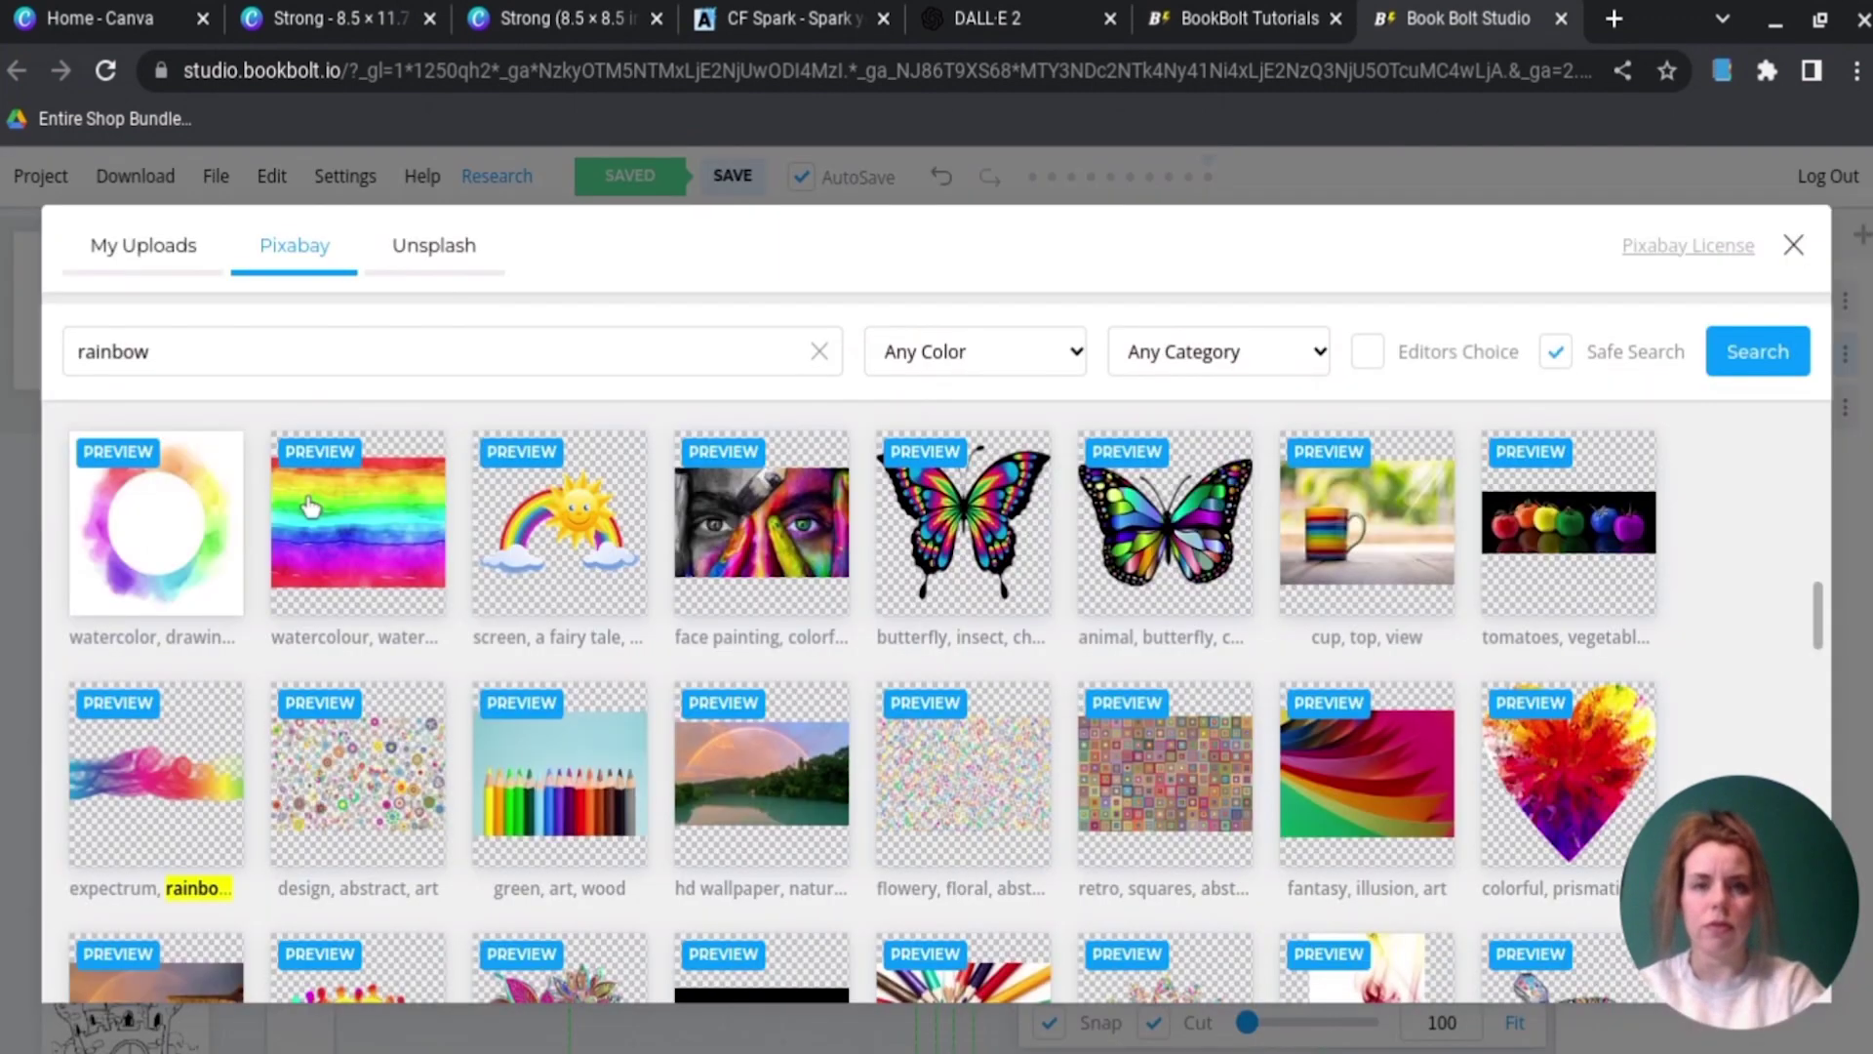
click(294, 366)
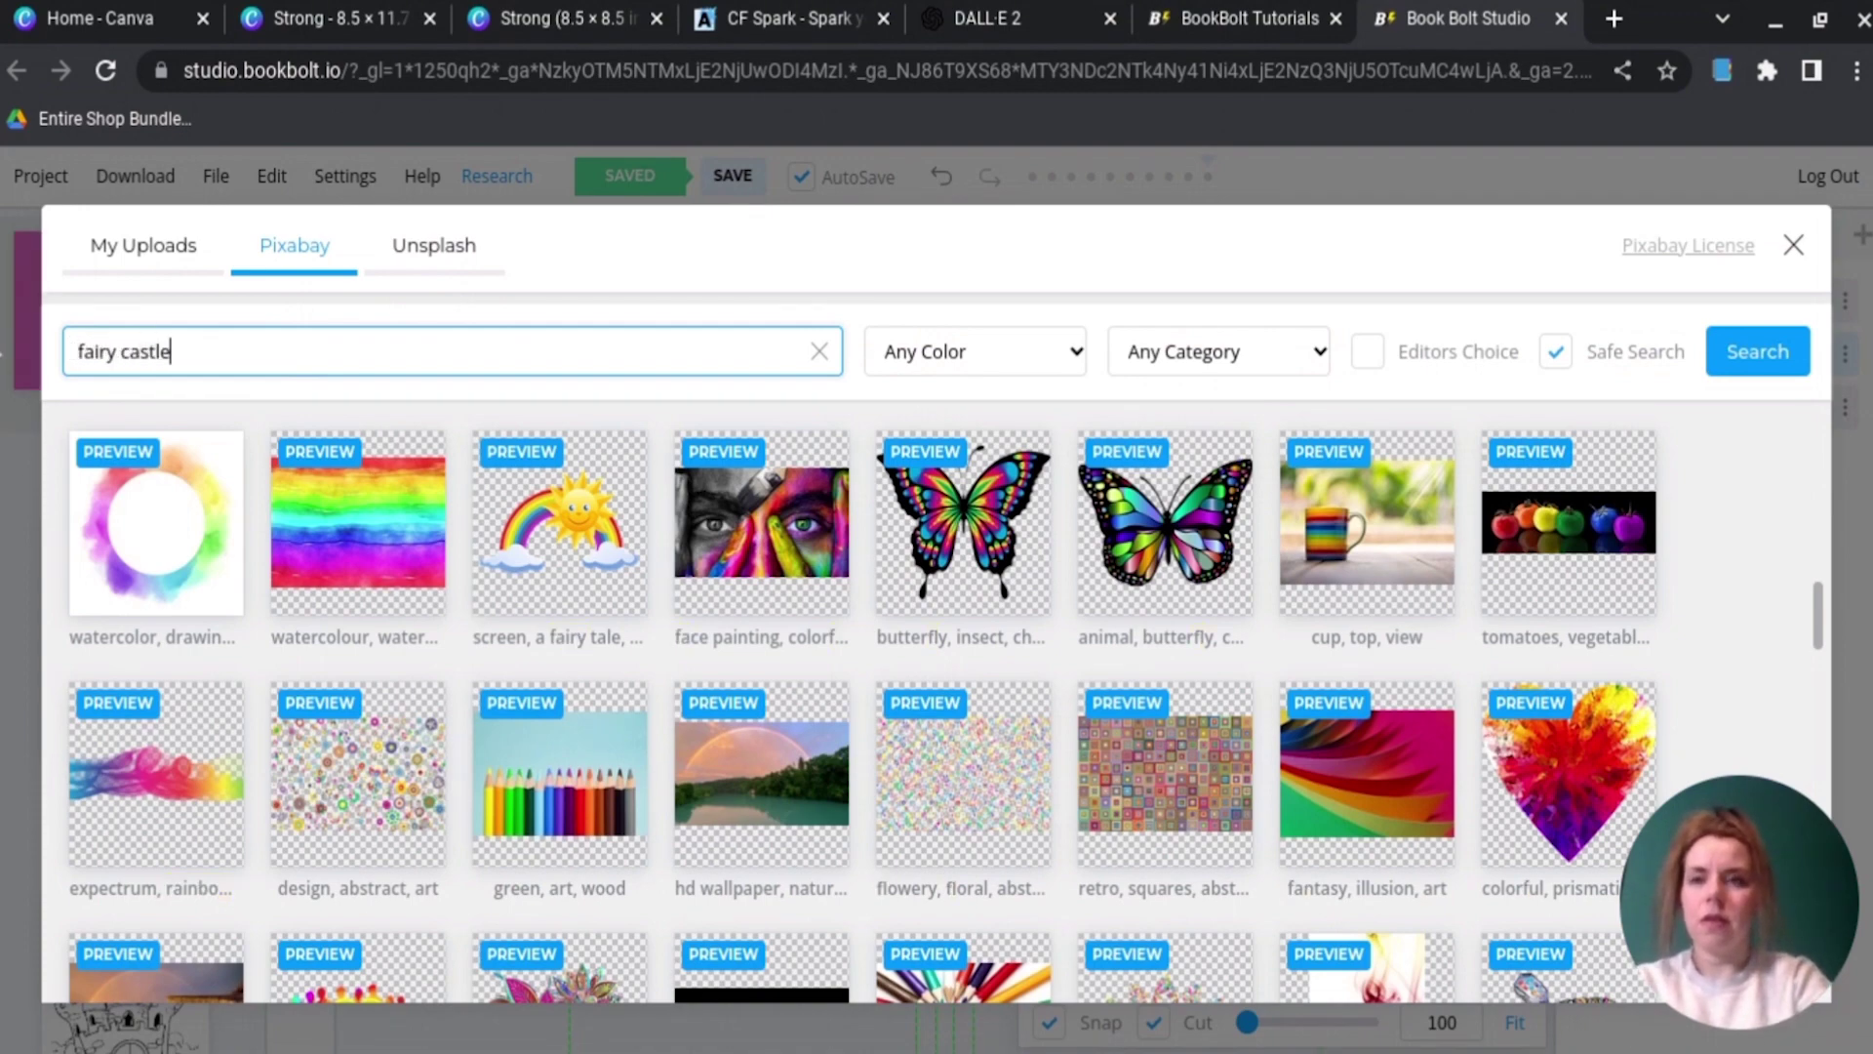
key(Return)
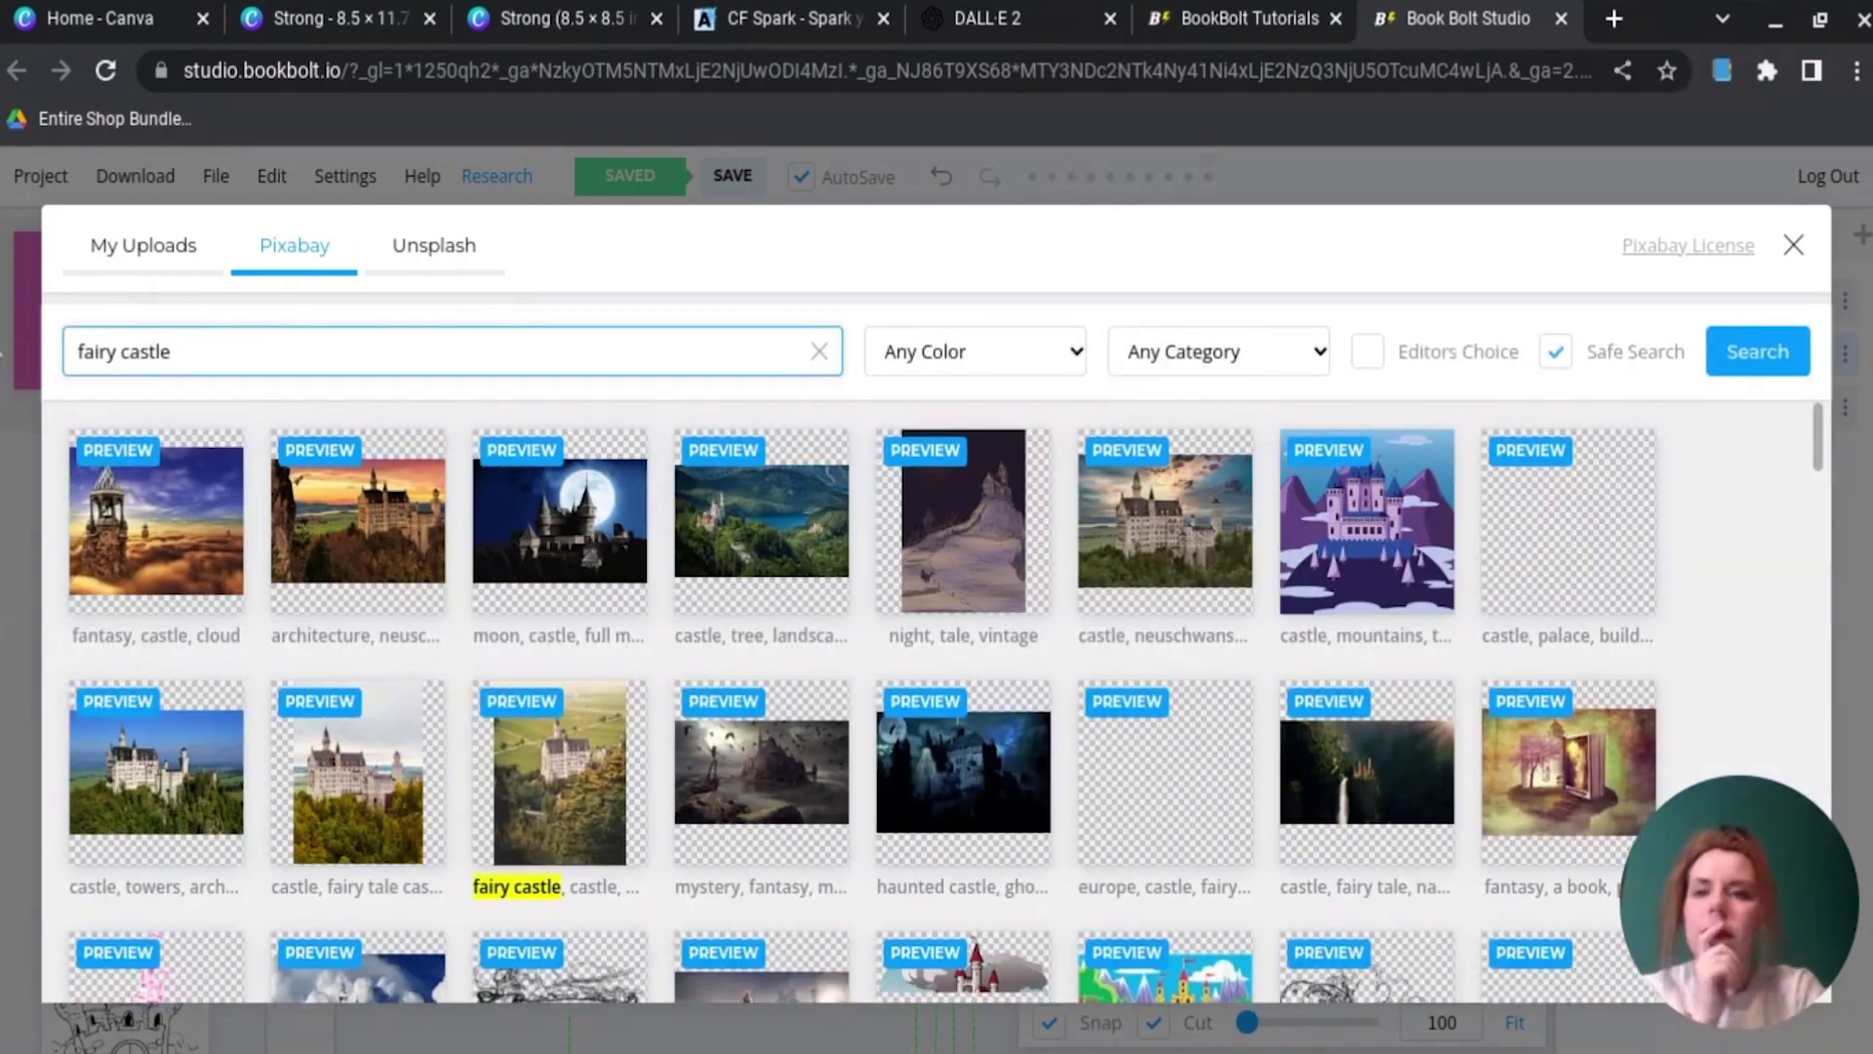
scroll(456, 634, down, 3)
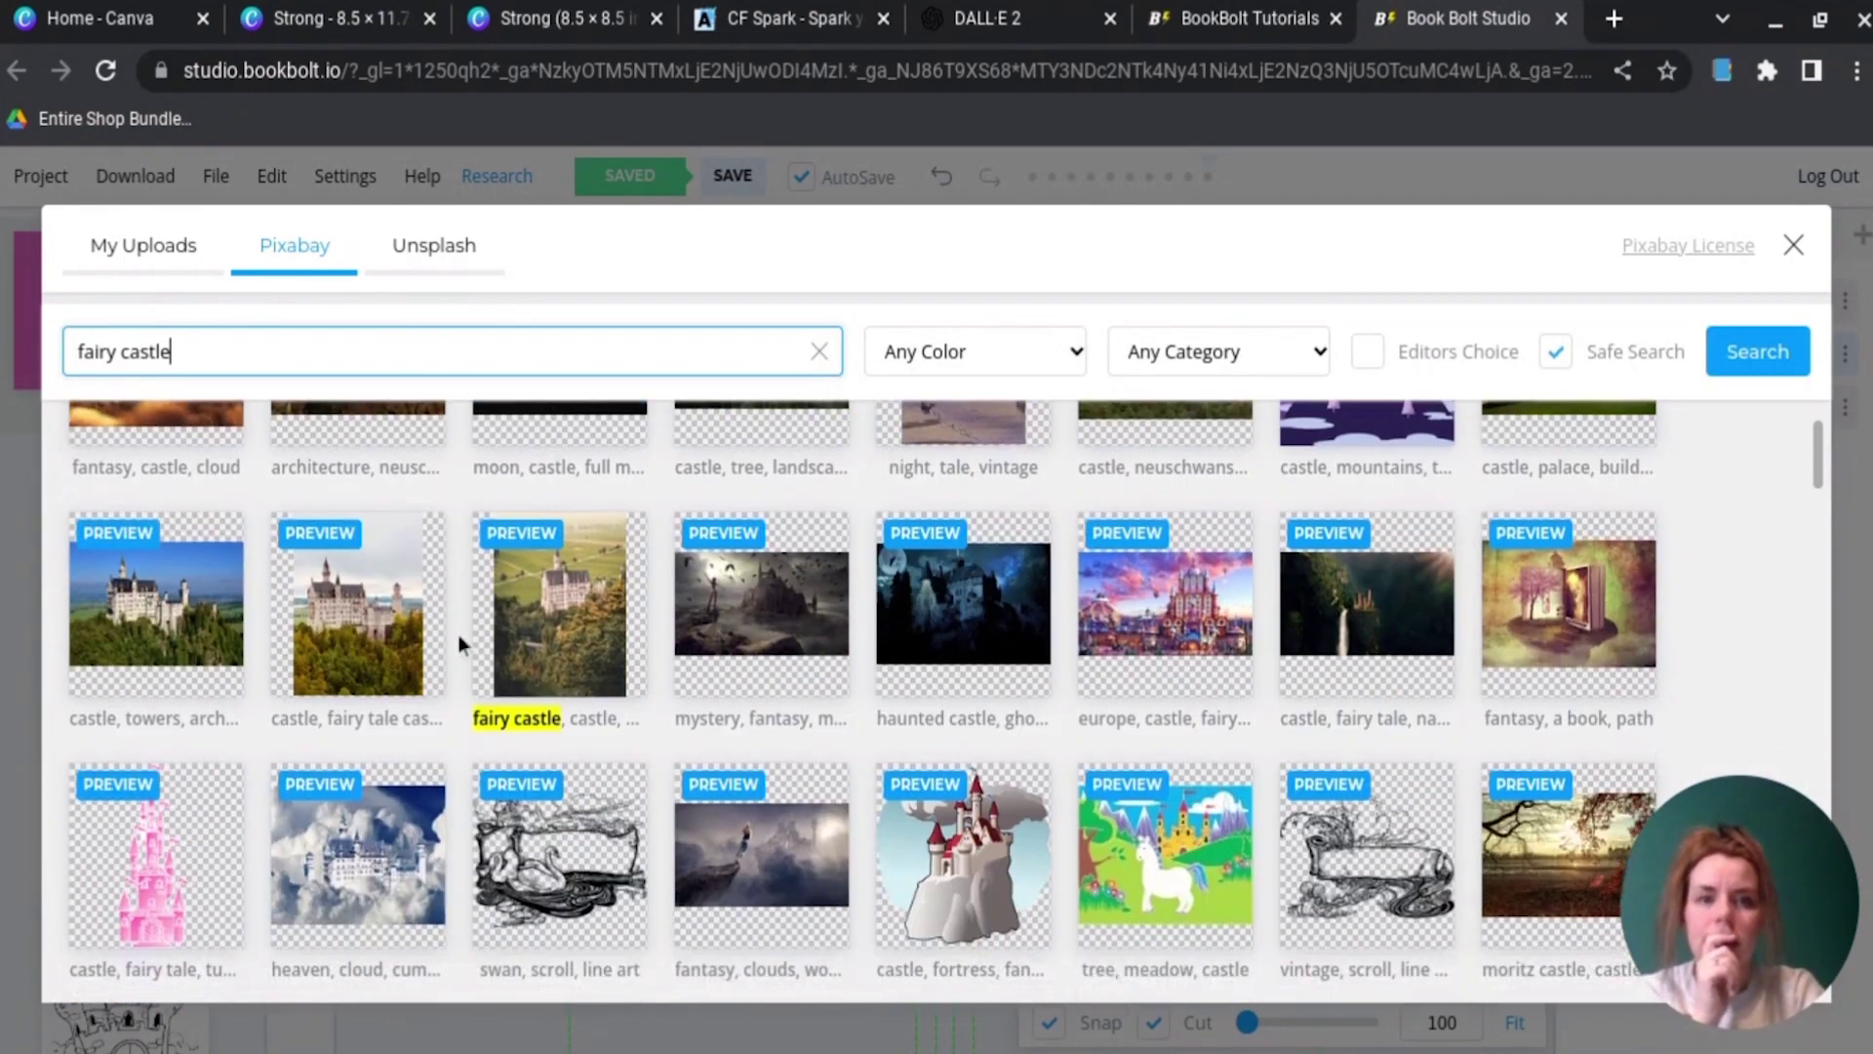
scroll(459, 634, down, 5)
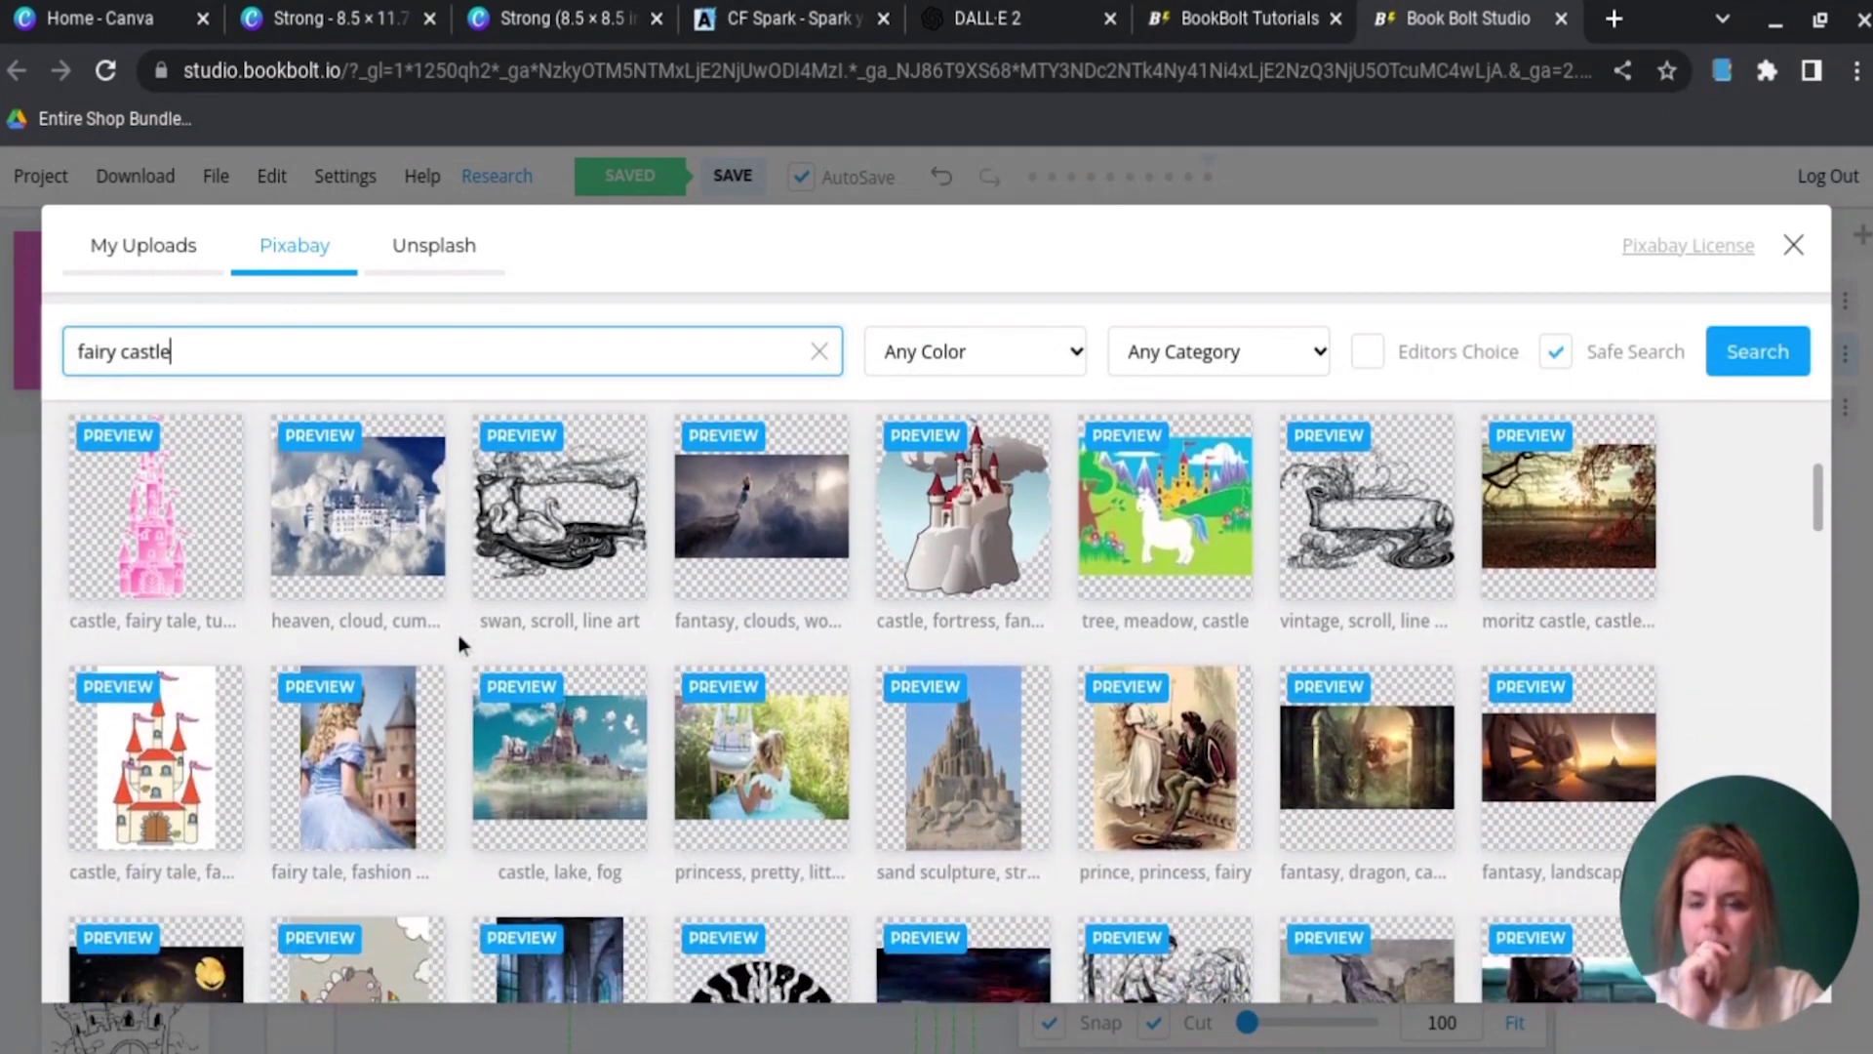
scroll(459, 635, down, 8)
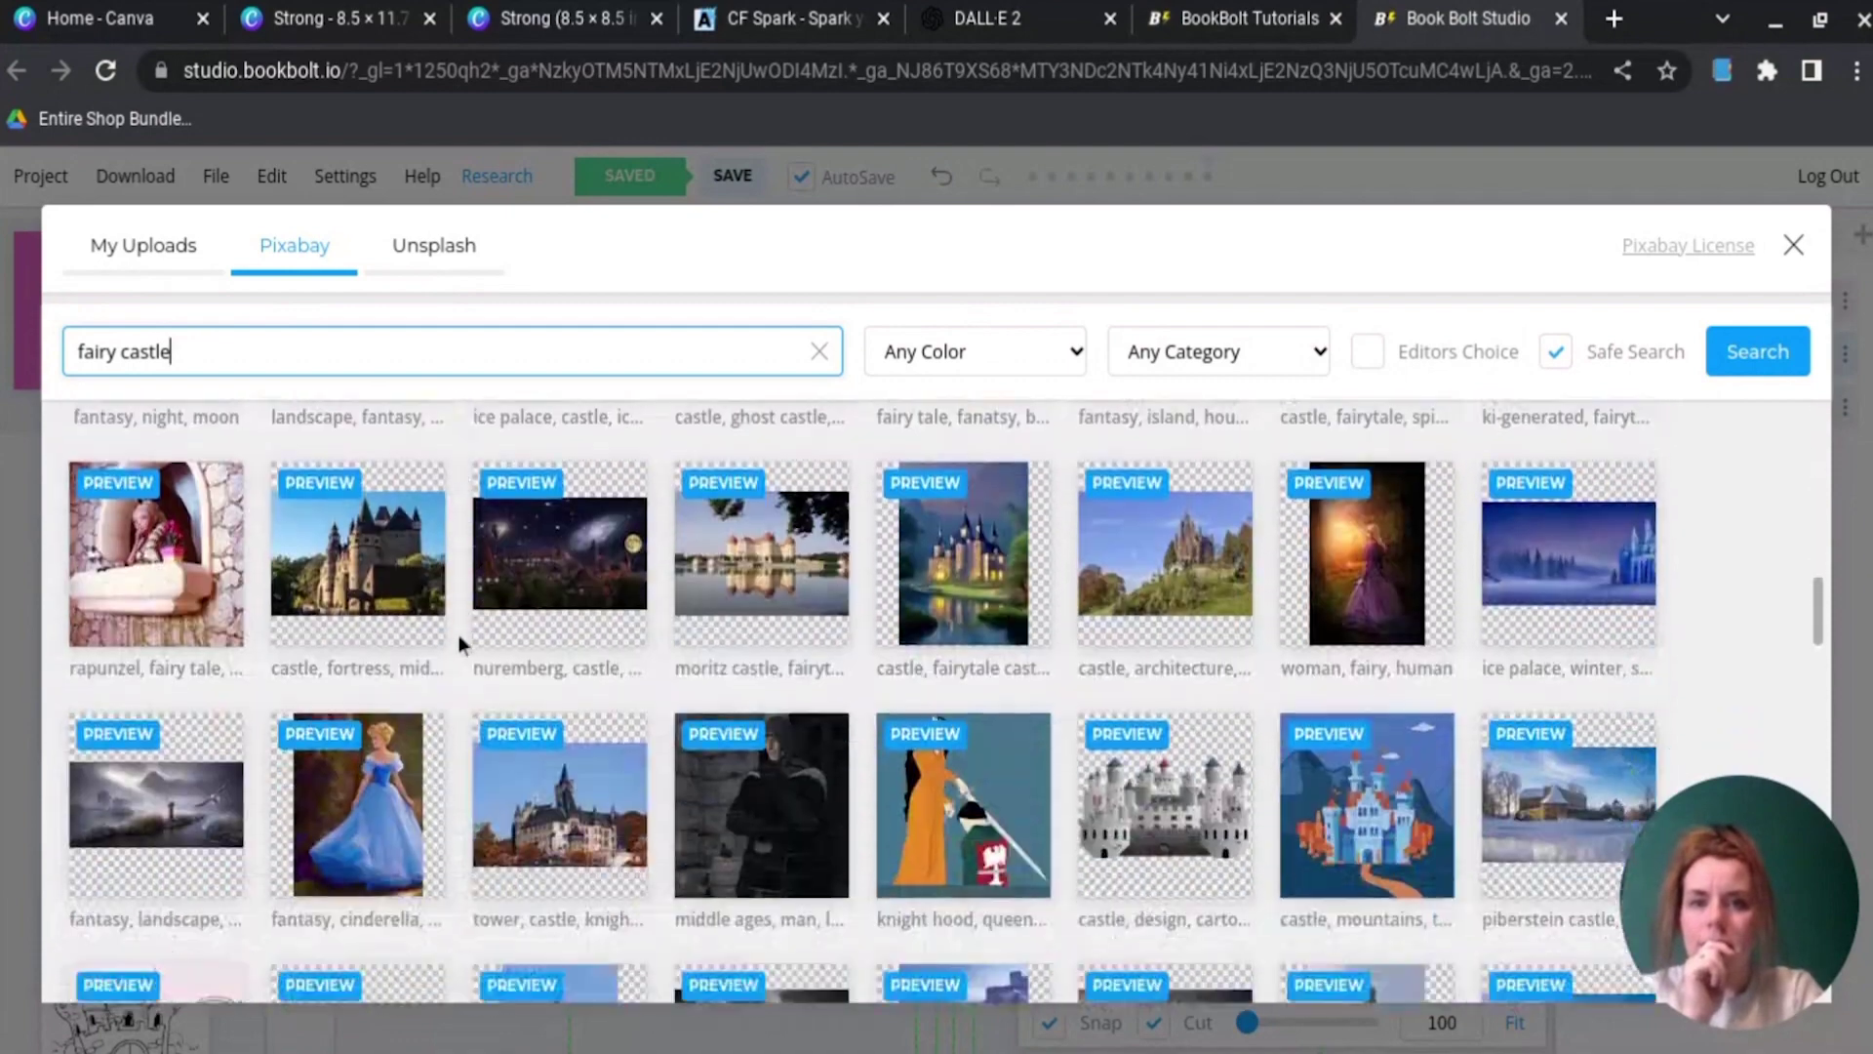
scroll(459, 635, down, 6)
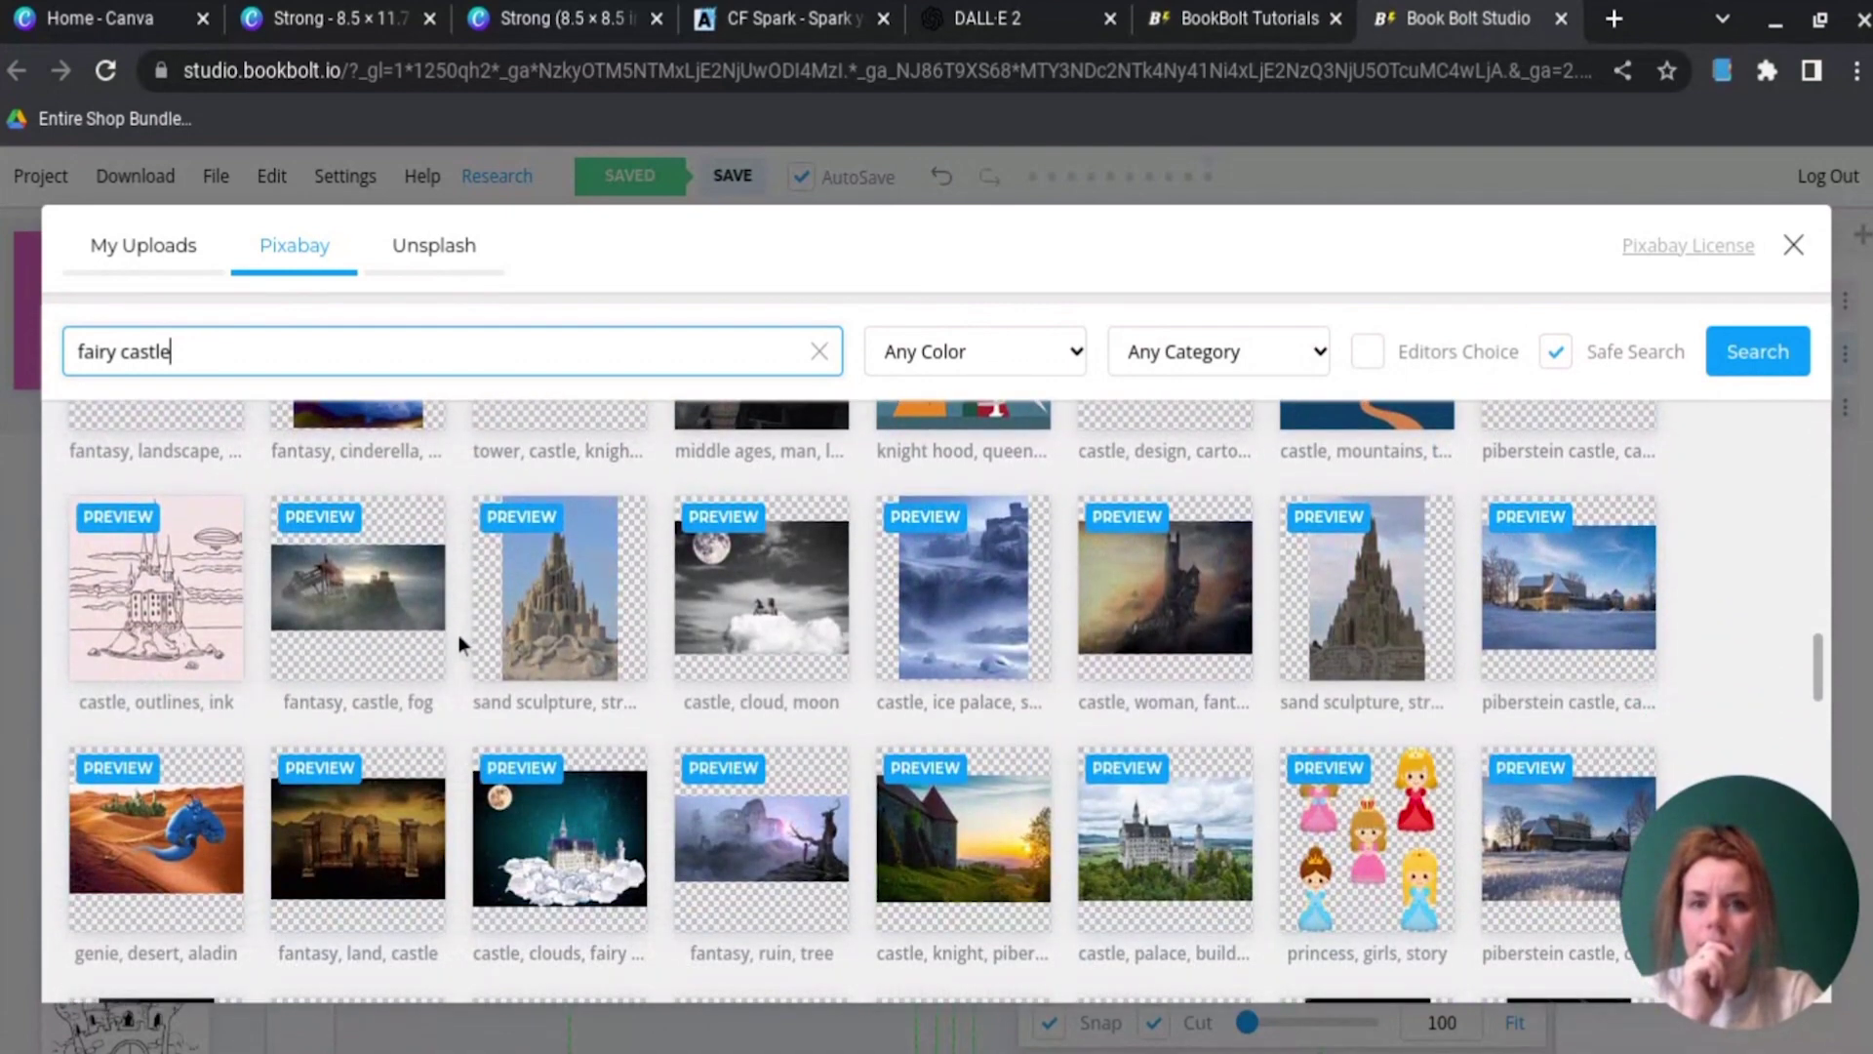
scroll(459, 634, down, 10)
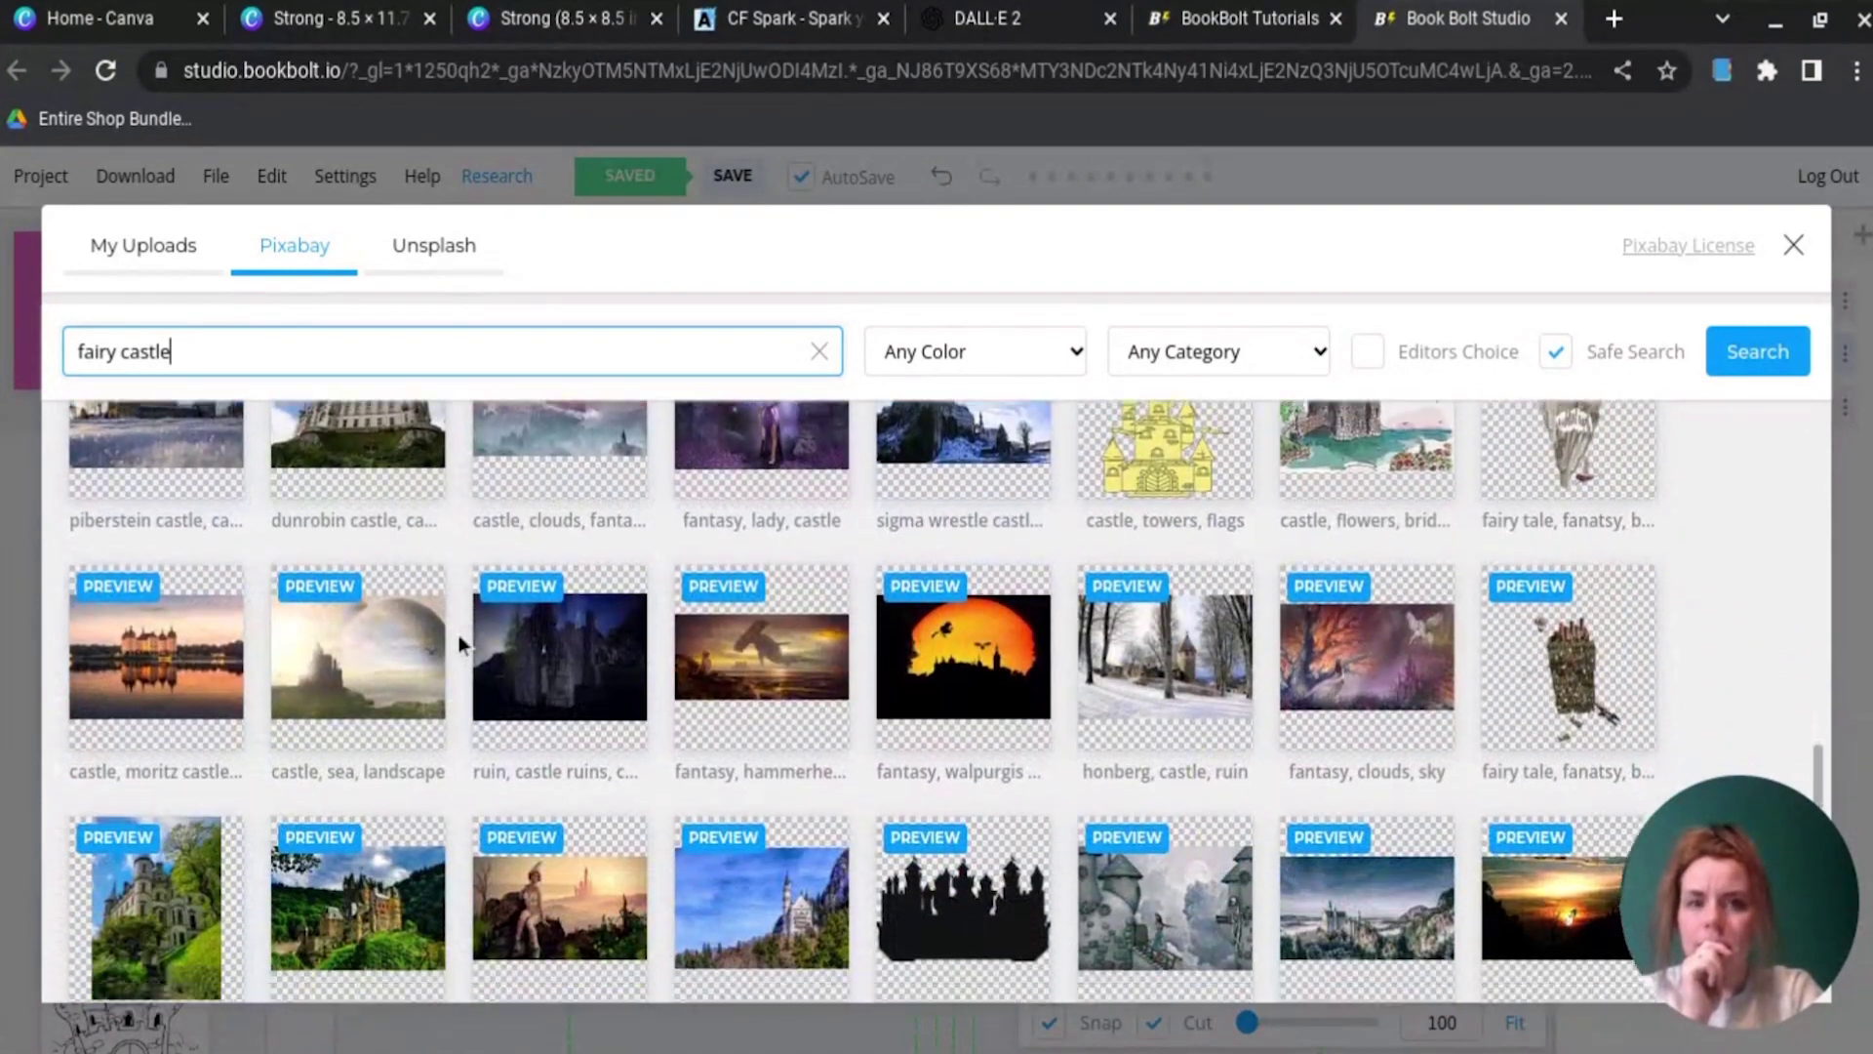
scroll(459, 634, down, 10)
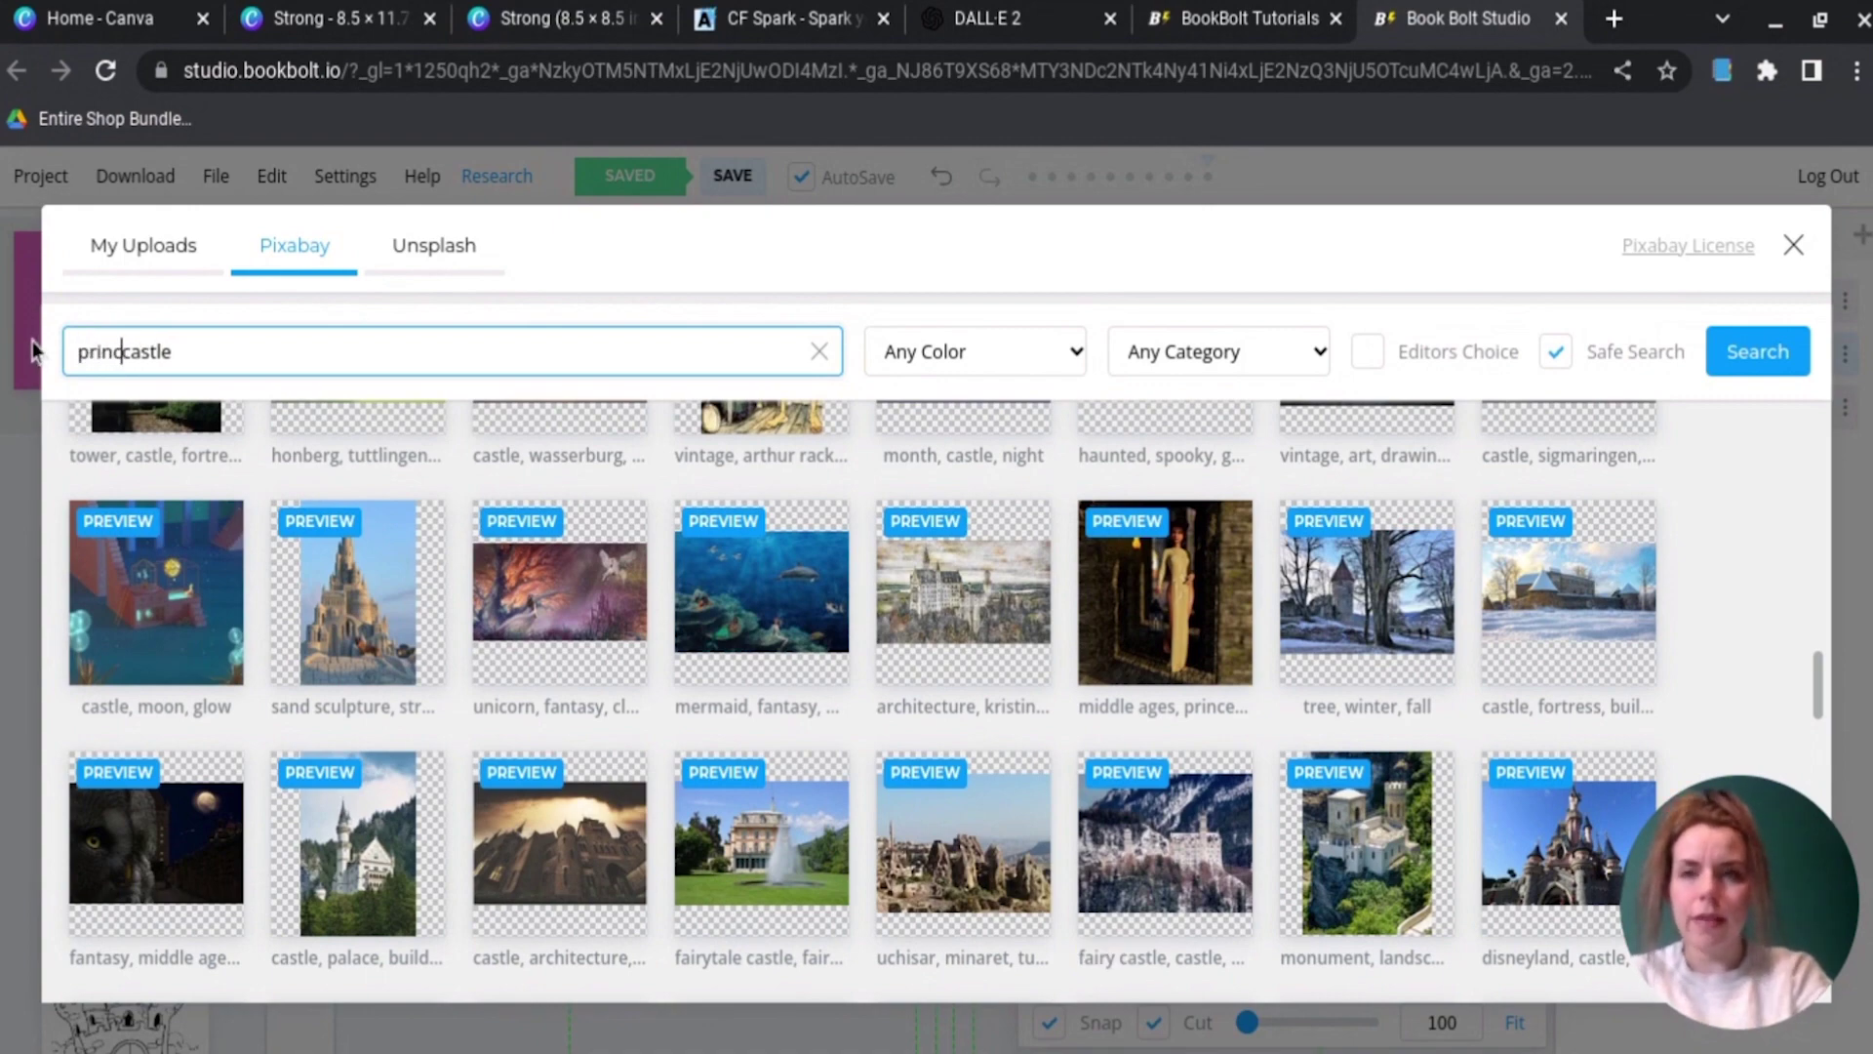
Step: Search Pixabay for "princess castle" and insert the illustration of a pink castle with a tree onto the front cover
key(Return)
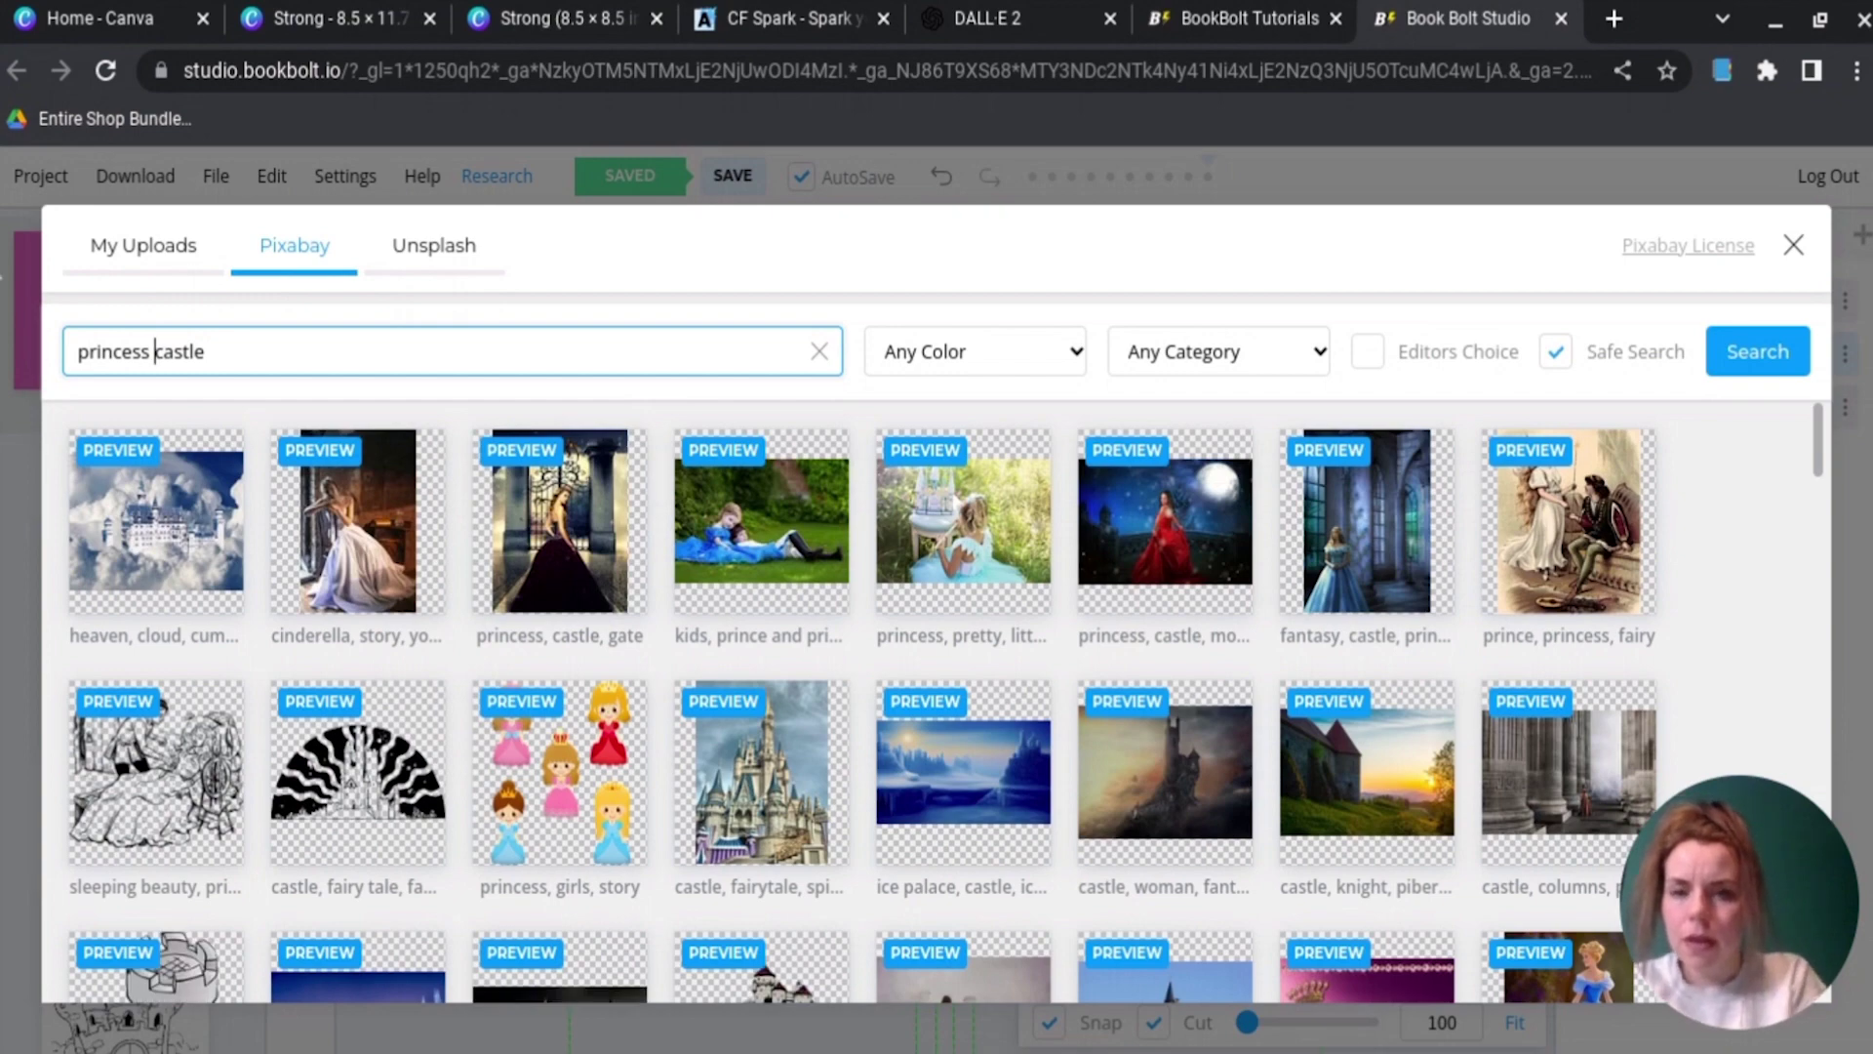
scroll(528, 618, down, 4)
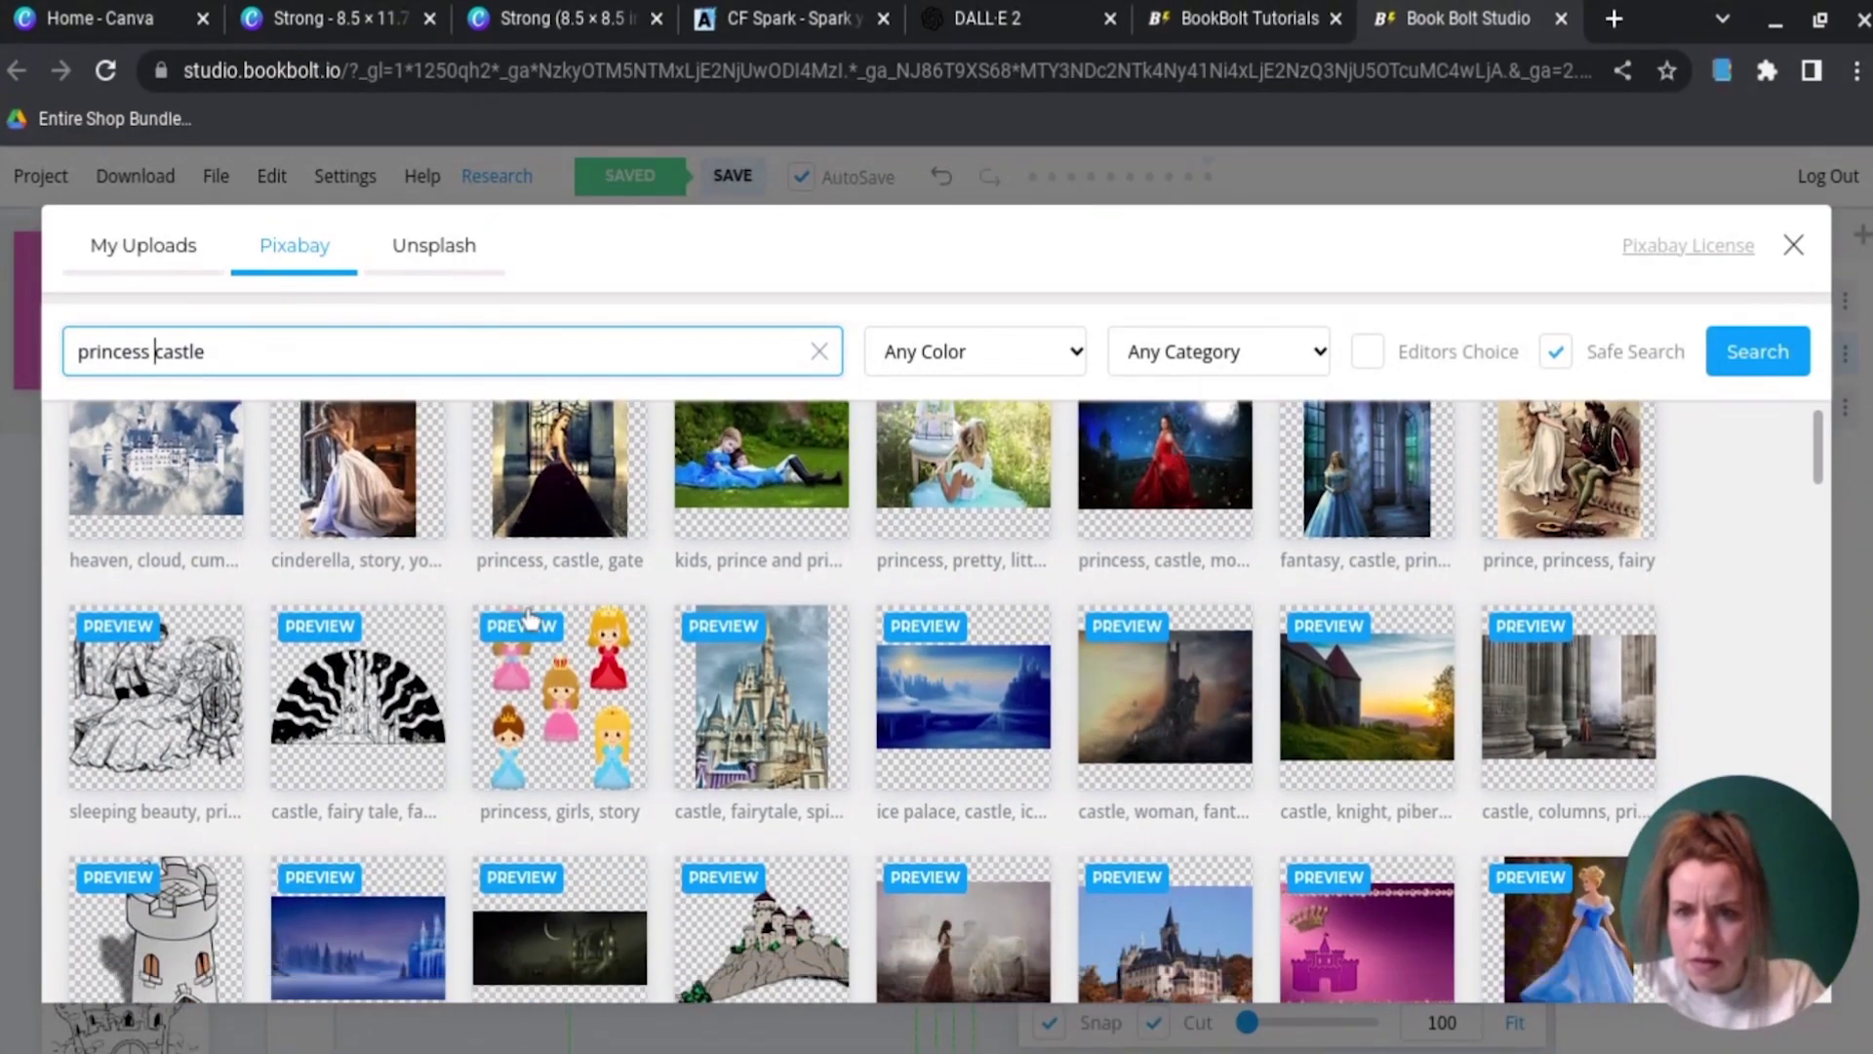
scroll(528, 617, down, 4)
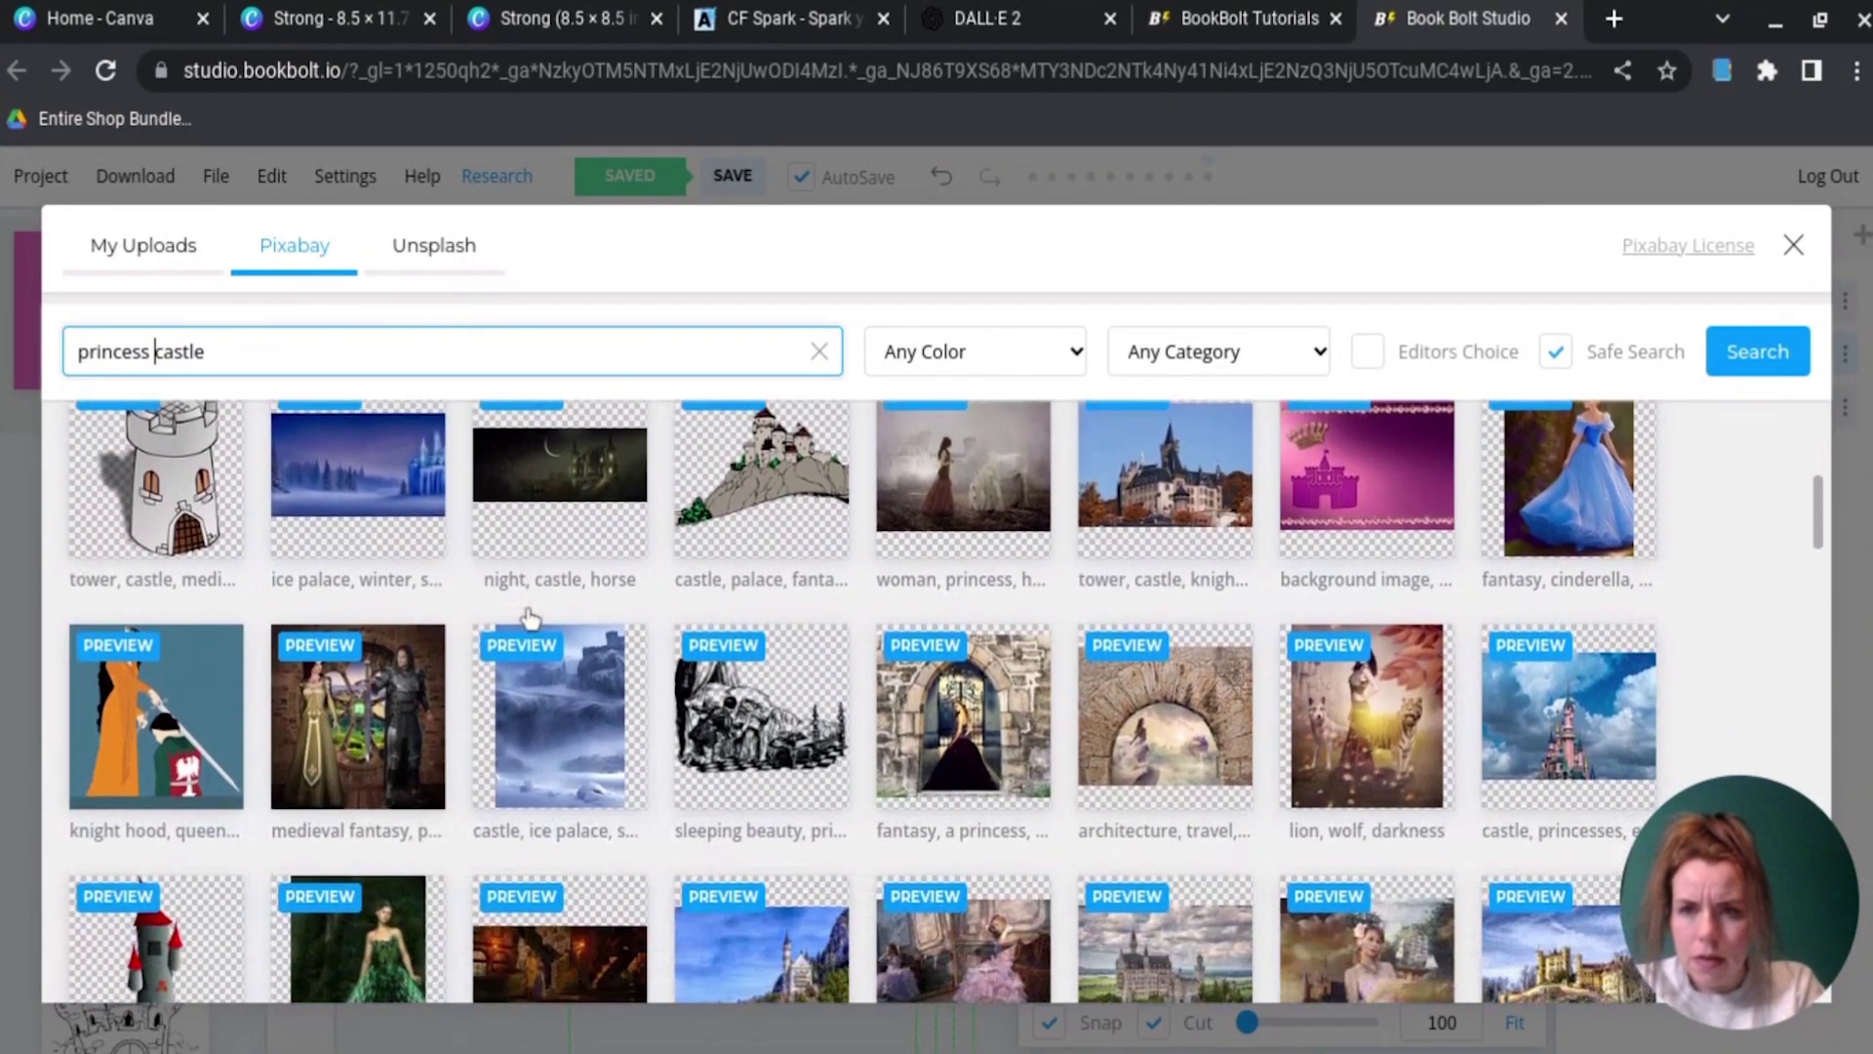
scroll(527, 618, down, 2)
scroll(527, 618, down, 12)
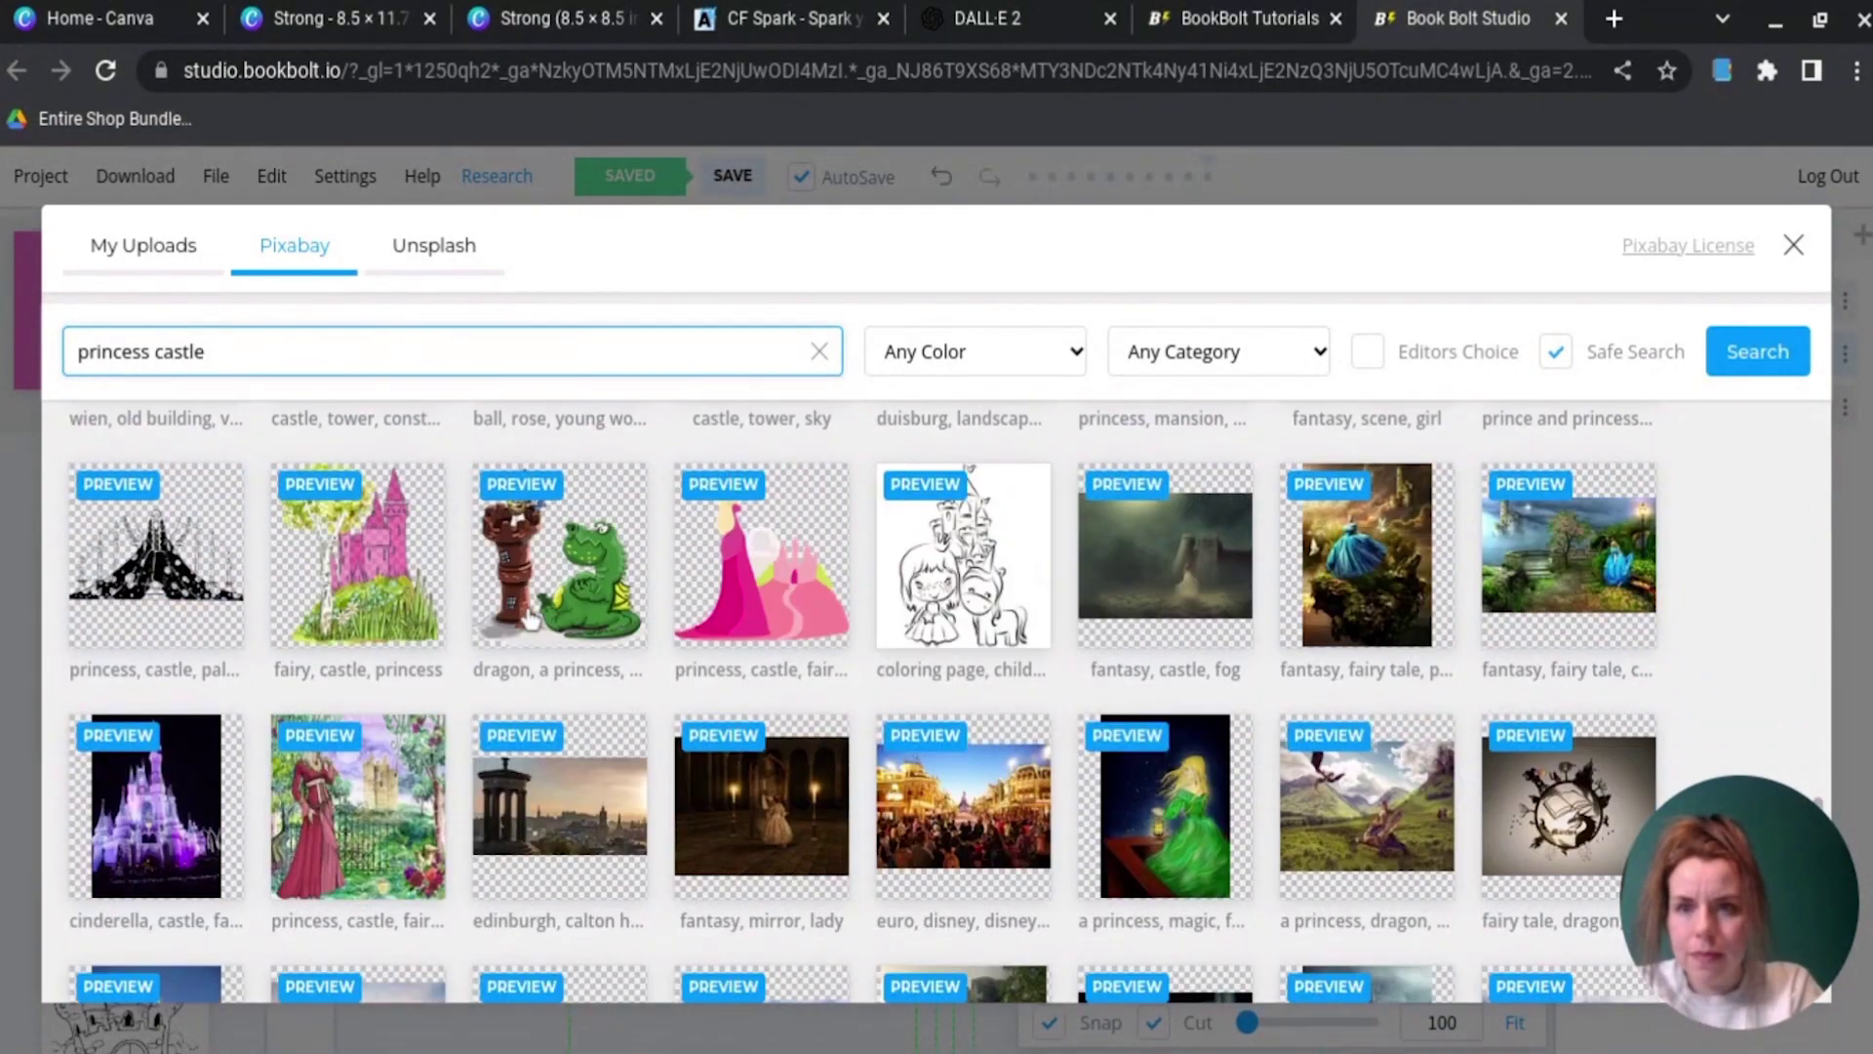
click(410, 621)
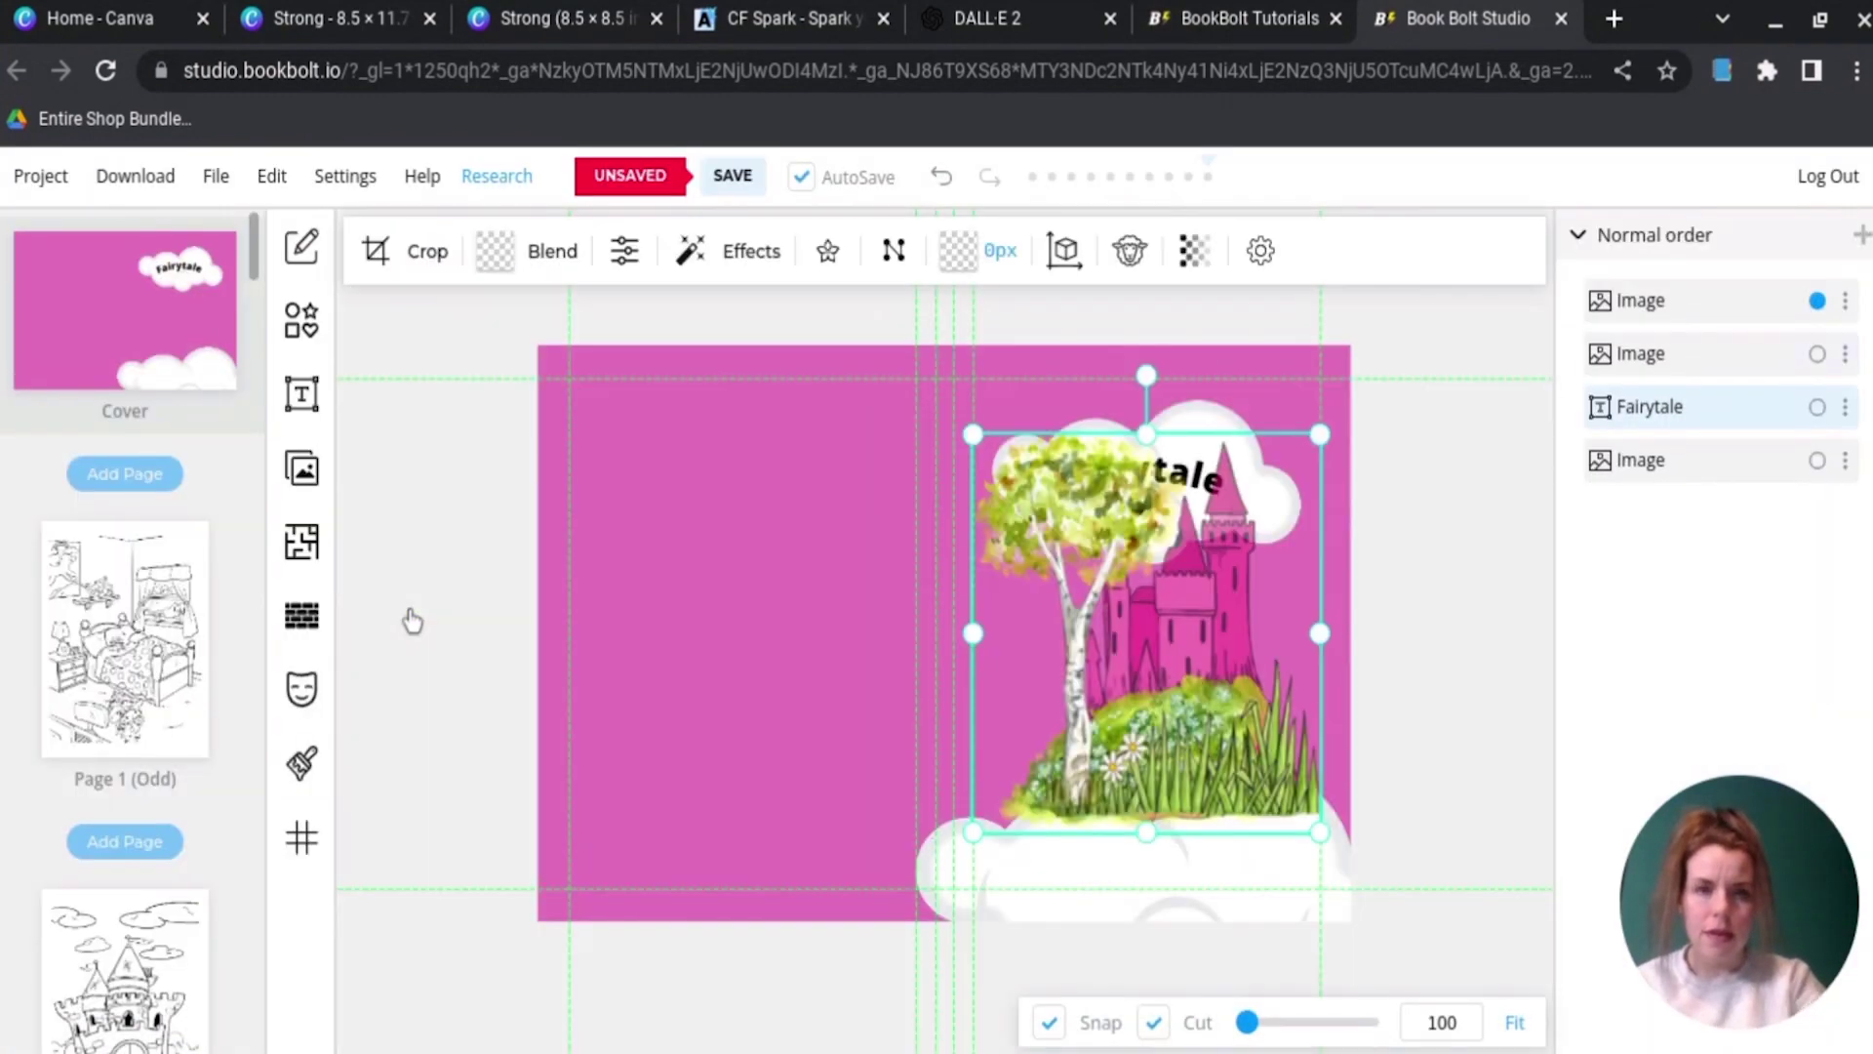
Step: Delete the large cloud at the bottom of the front cover and move the castle illustration down to the bottom edge
click(1035, 911)
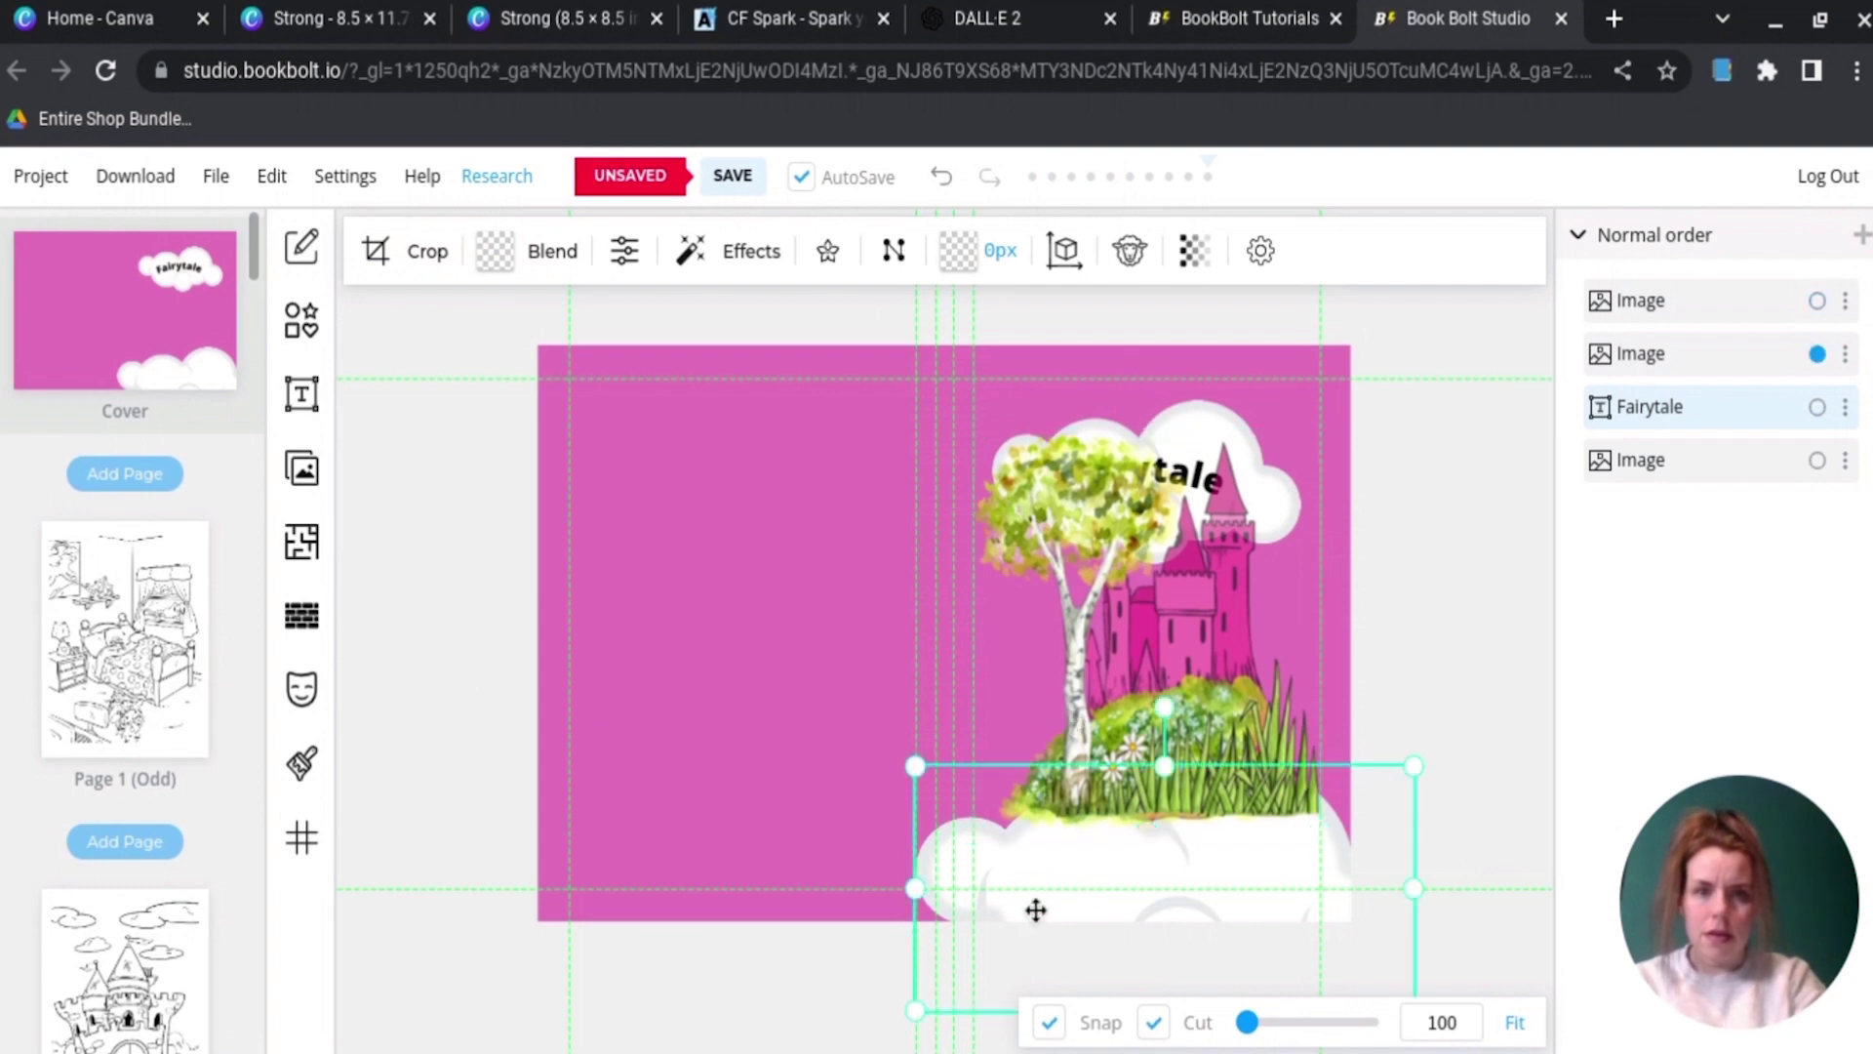
key(Delete)
drag(1200, 723, 1203, 835)
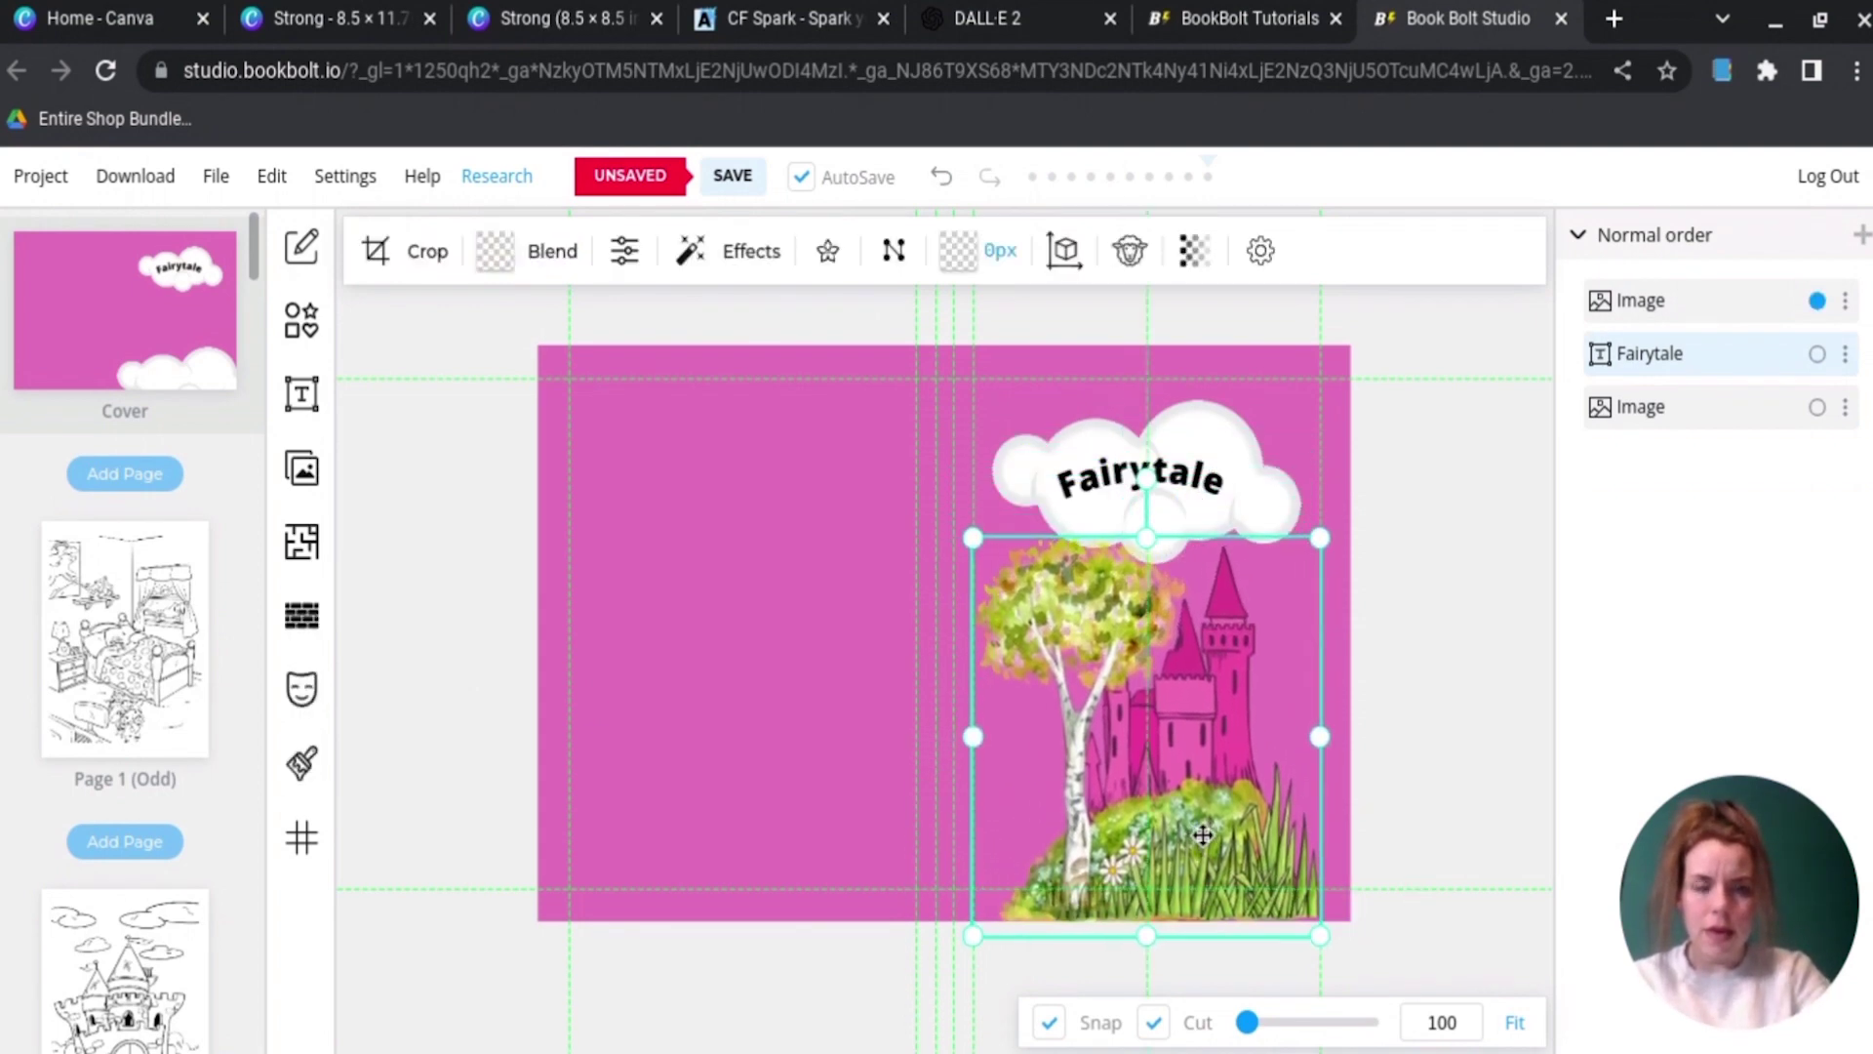
Step: Change the cover's paper color to salmon, then lighten it to the pale greyish pink e8dcdc
click(809, 565)
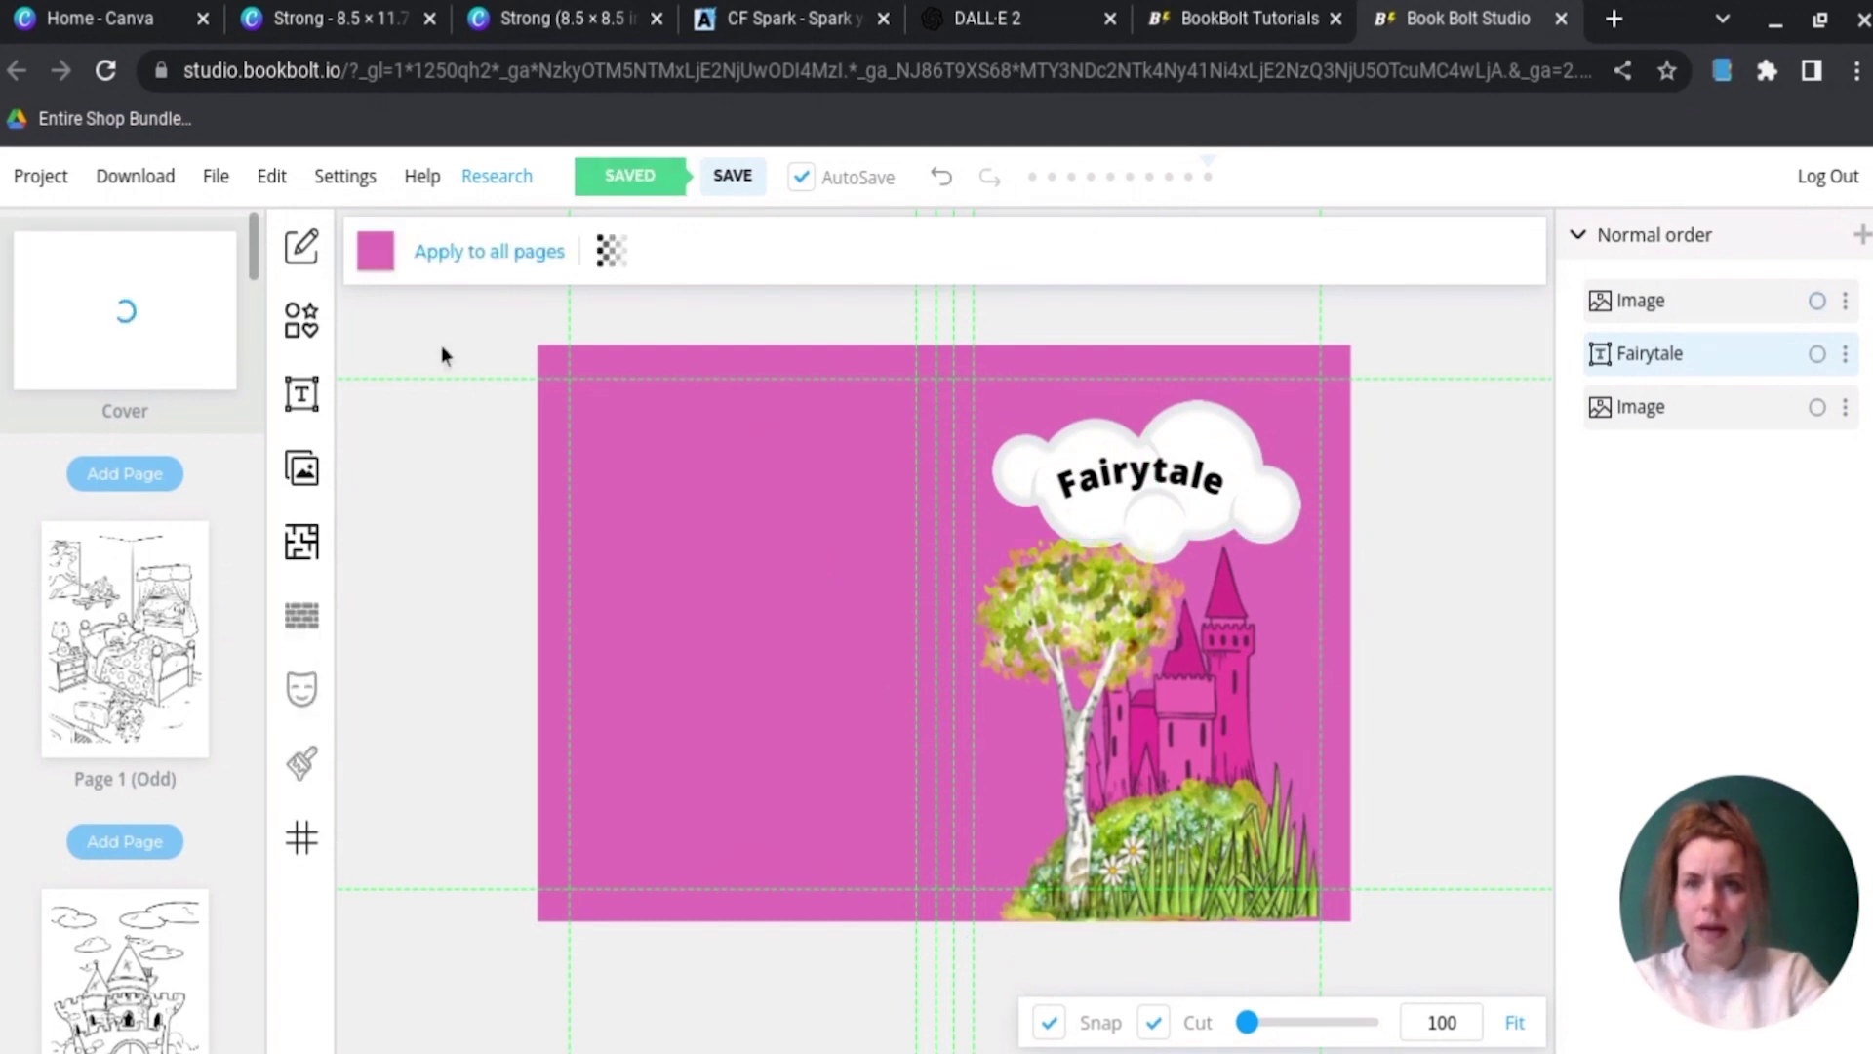
click(370, 251)
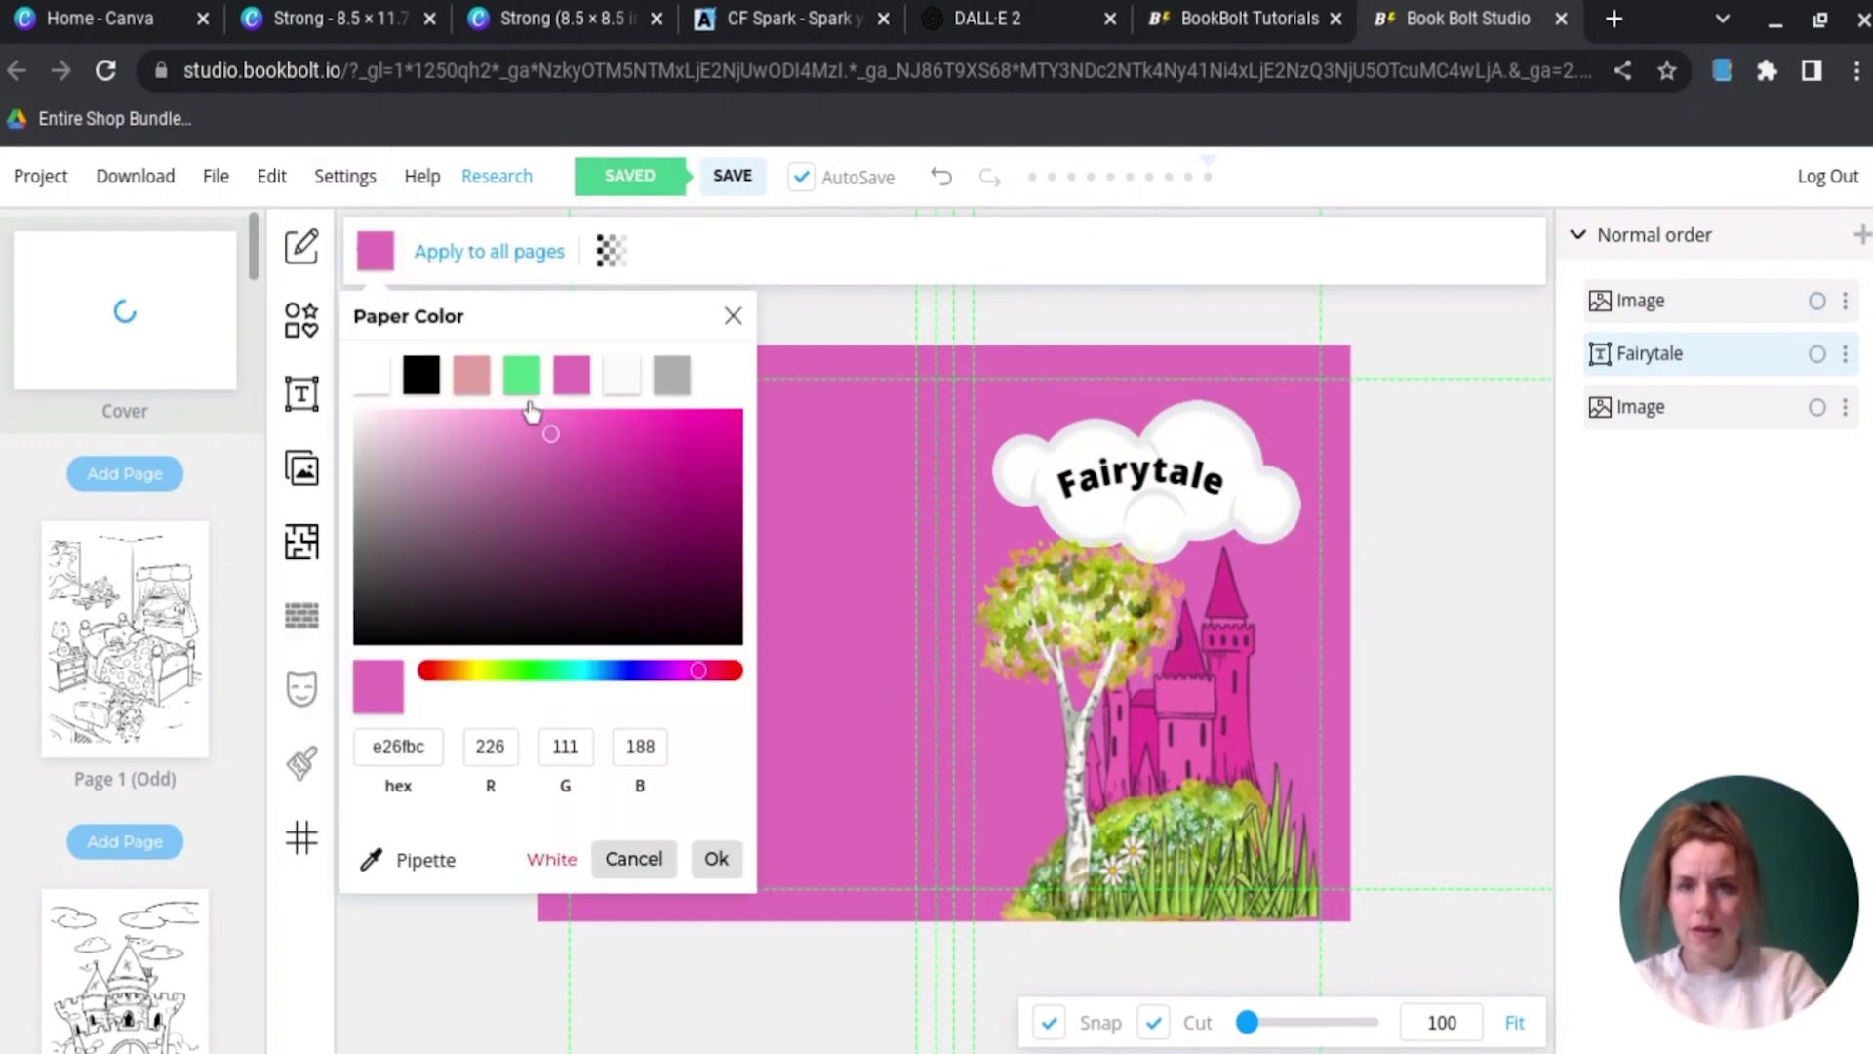
click(472, 380)
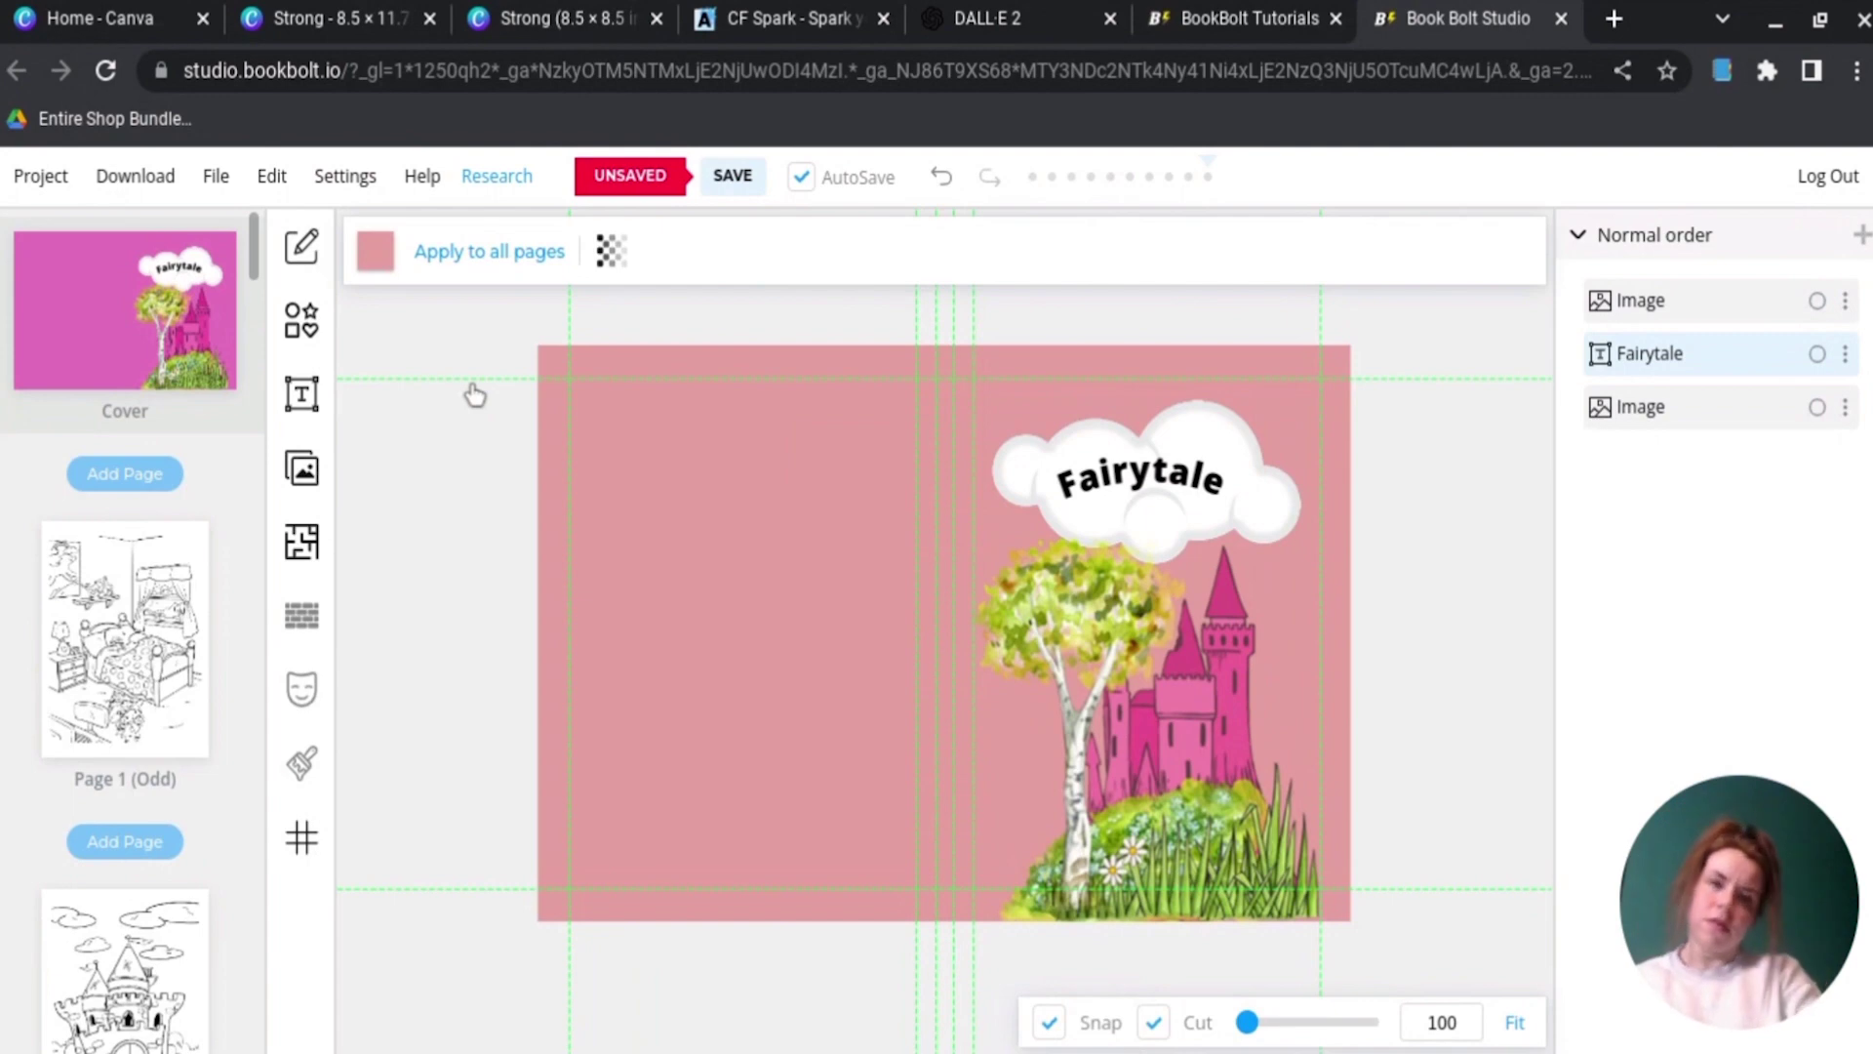
click(376, 252)
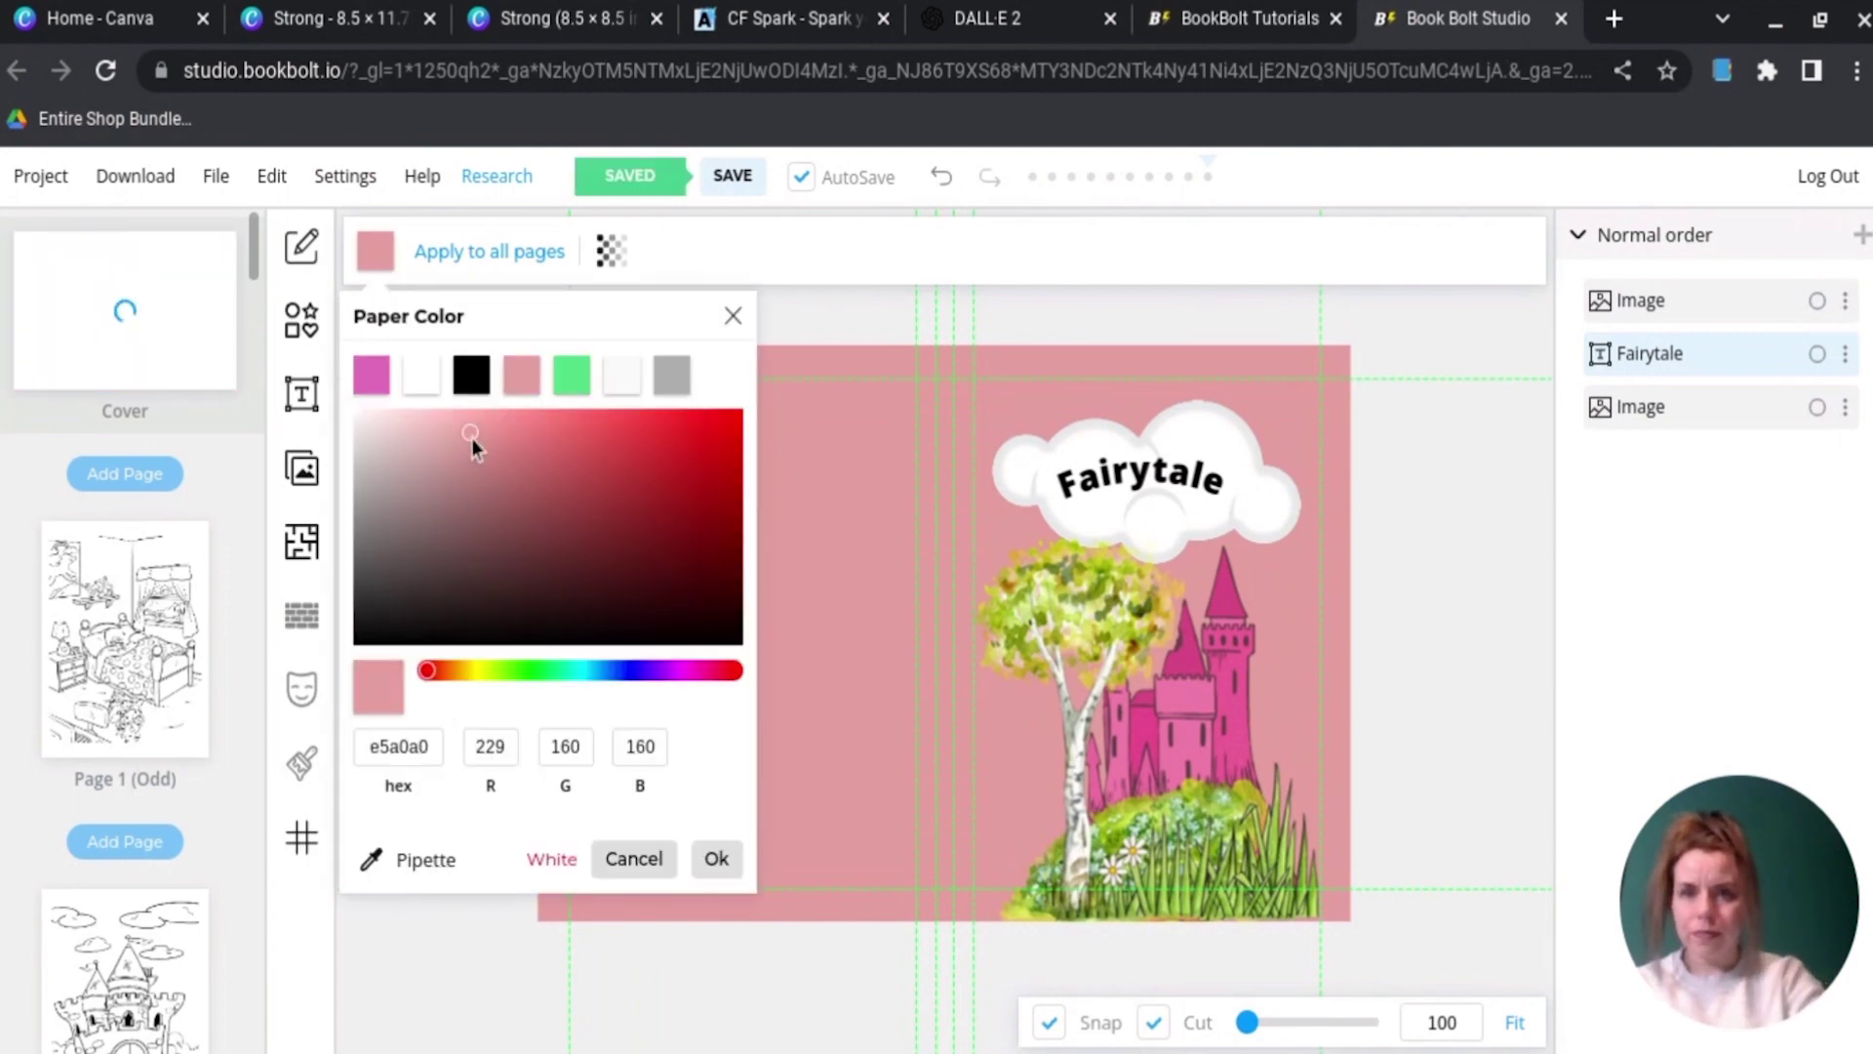
mouse_move(472, 478)
mouse_down()
mouse_move(430, 552)
mouse_move(386, 547)
mouse_move(376, 436)
mouse_up()
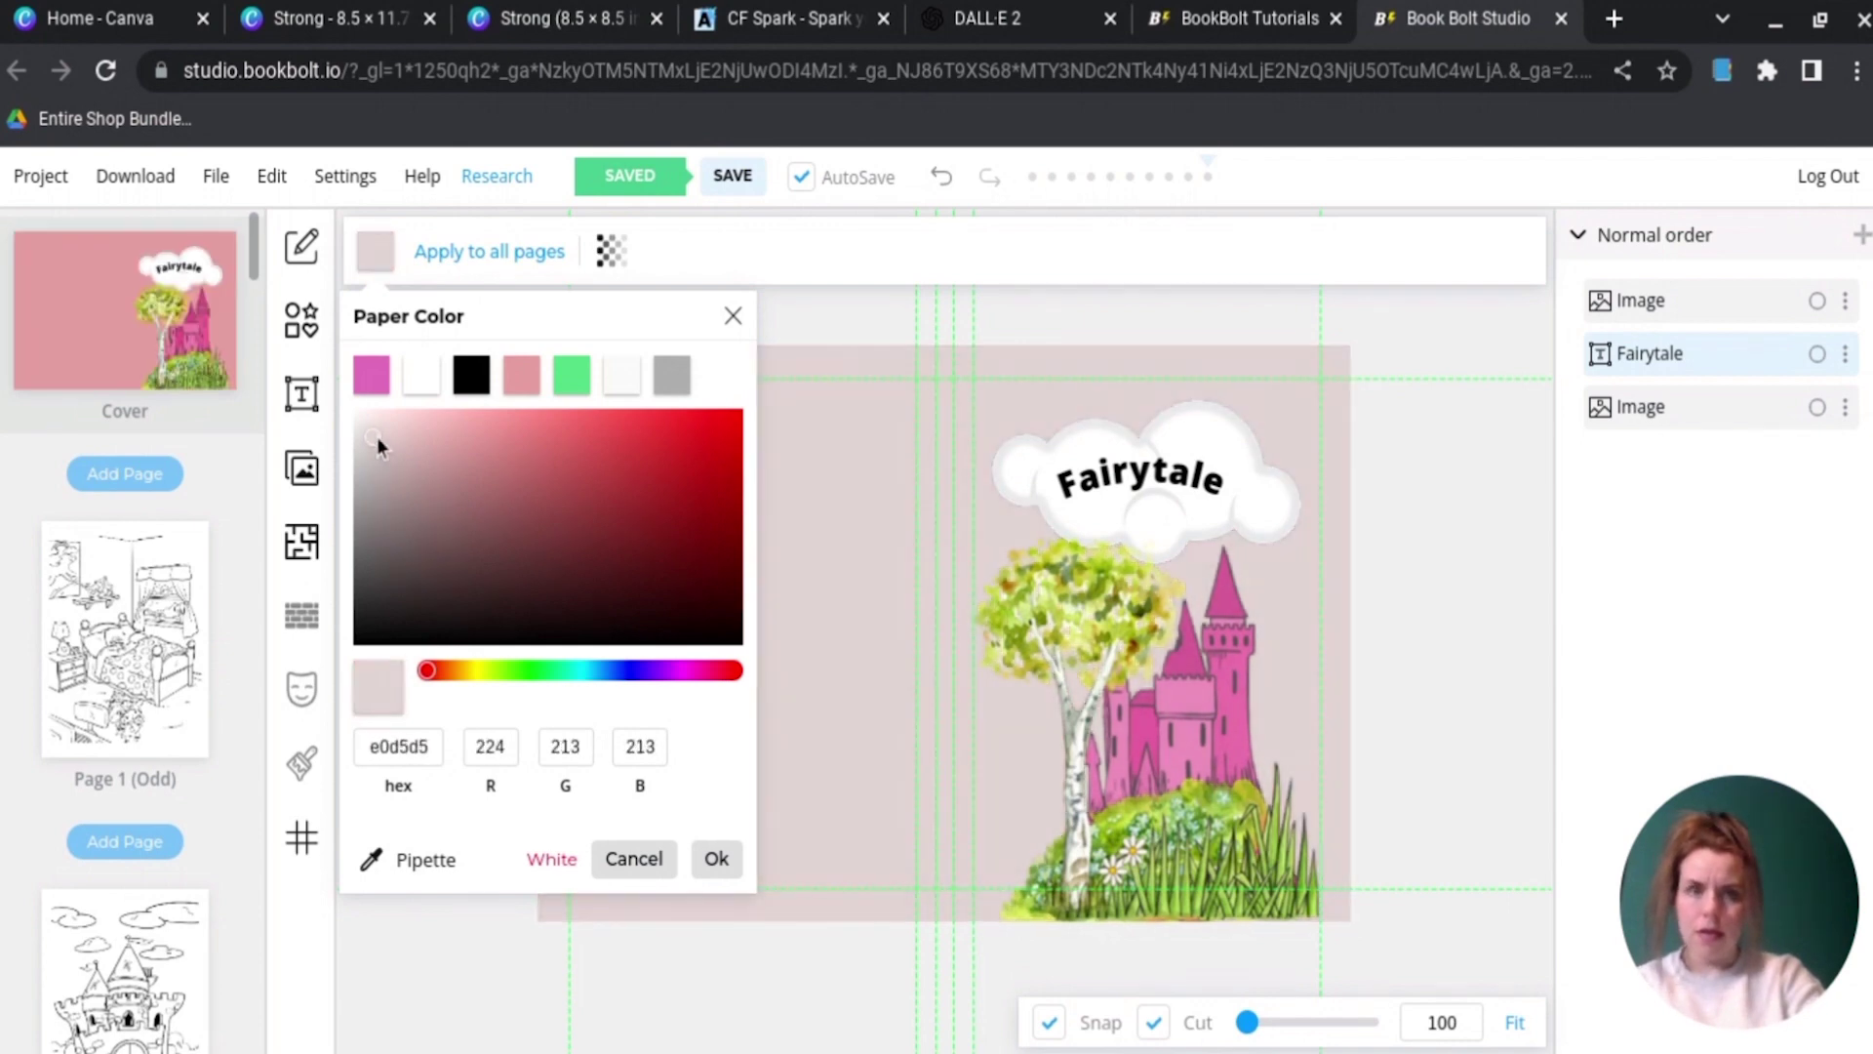
Step: Duplicate the title's cloud and place the copy behind the castle's towers, below and to the right of the original
click(1193, 510)
click(1176, 556)
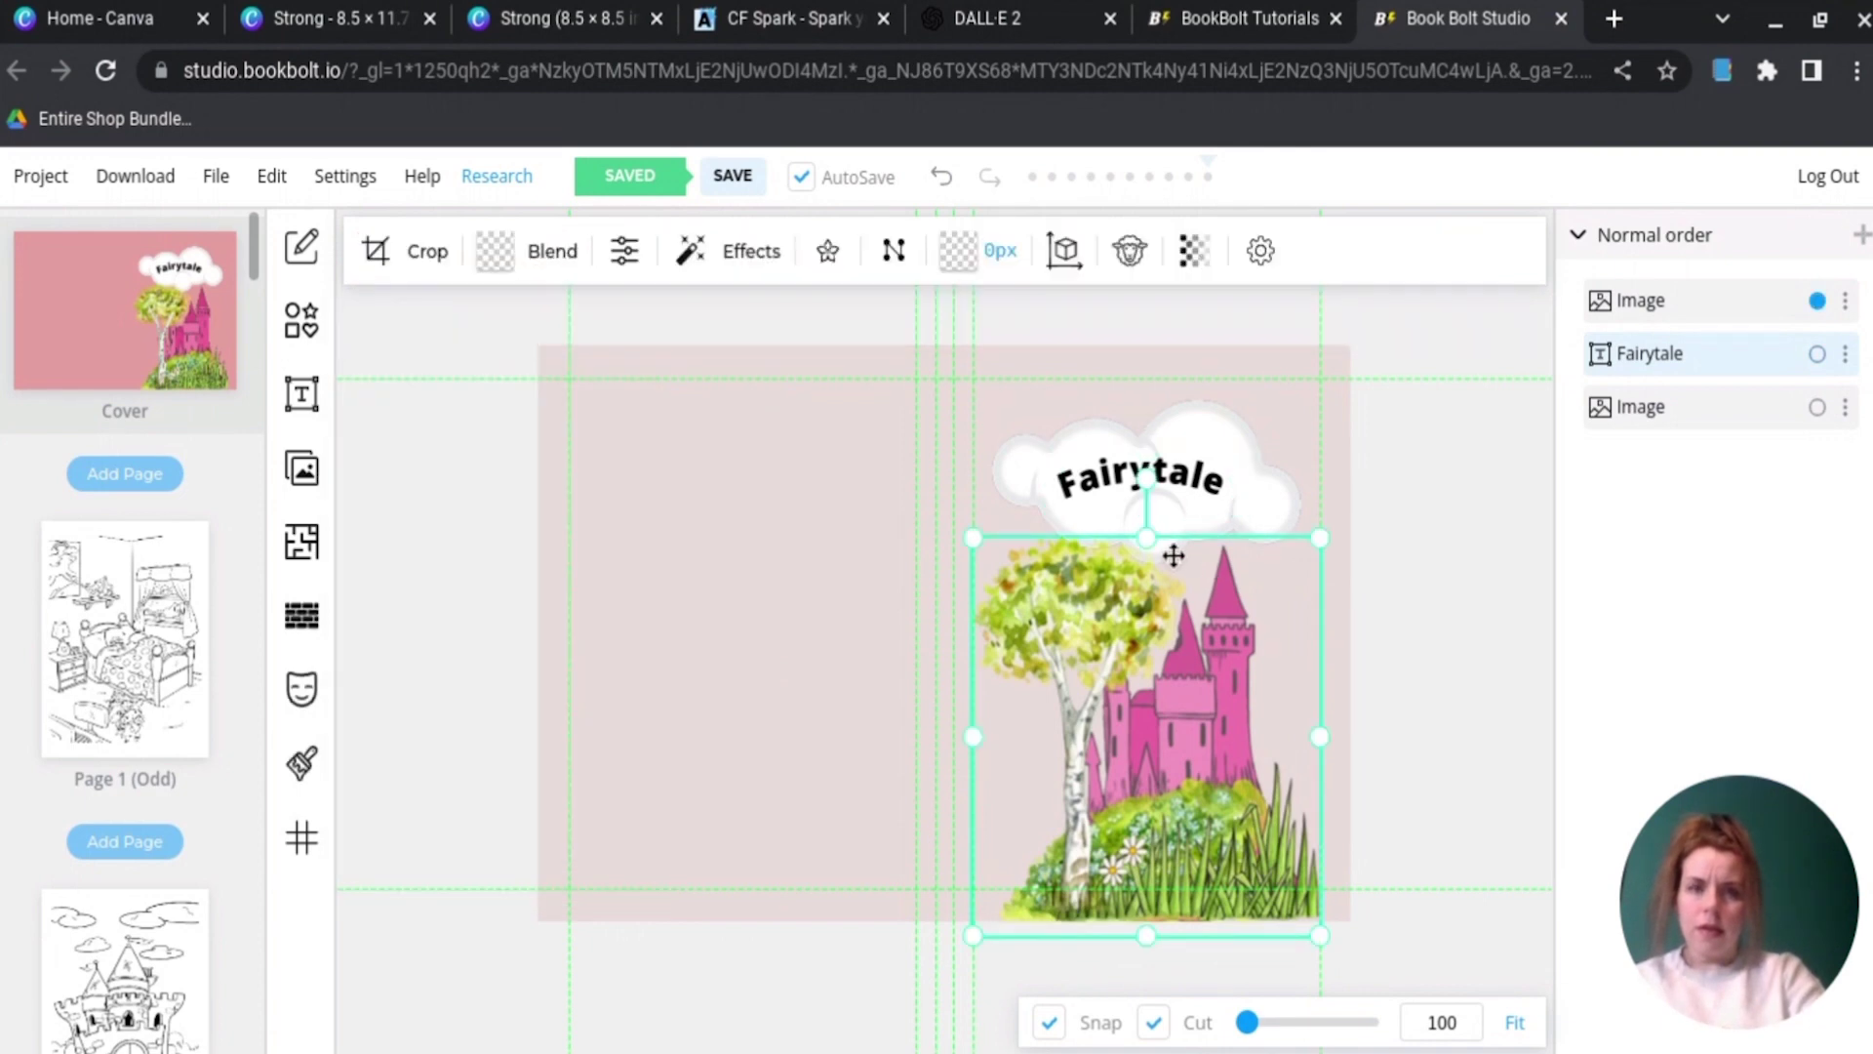
click(1292, 529)
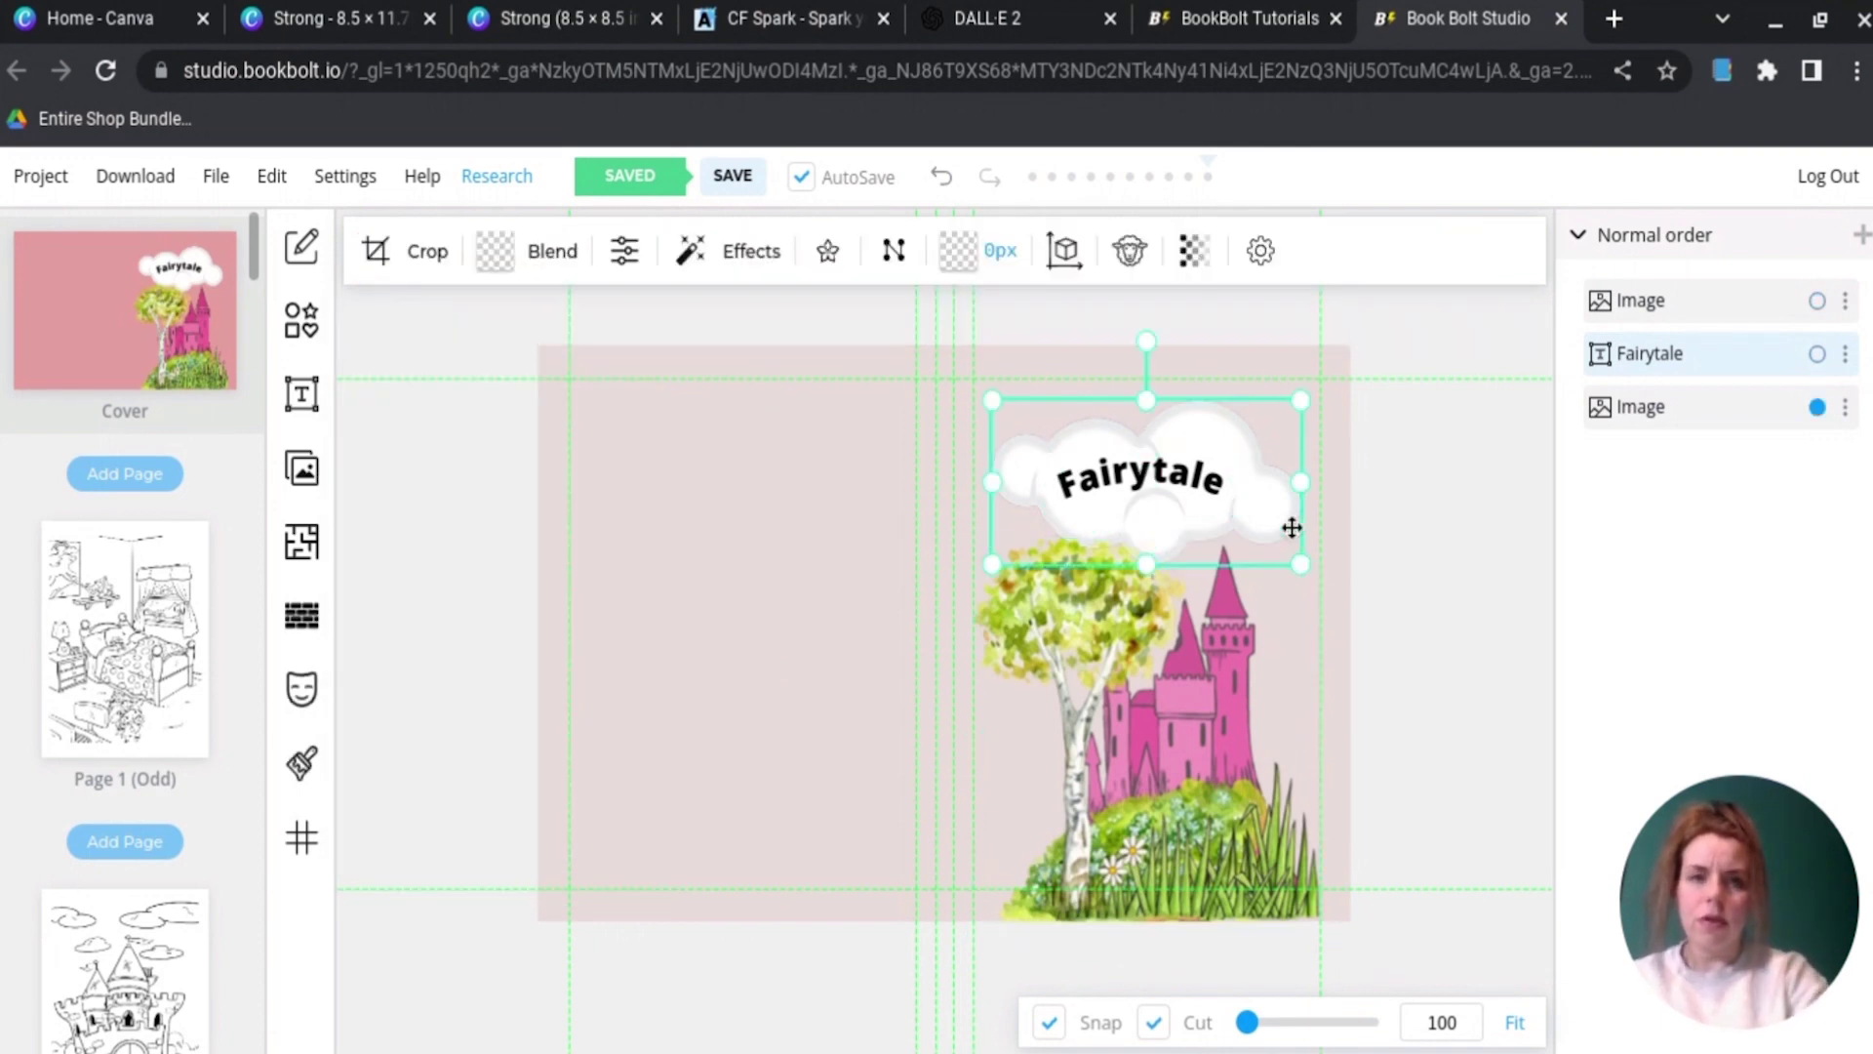
Step: Add a heading reading "Coloring Book", shrink it and place it directly beneath the "Fairytale" title
click(301, 394)
click(489, 254)
drag(786, 376, 652, 377)
text(Coloring Book)
click(1027, 466)
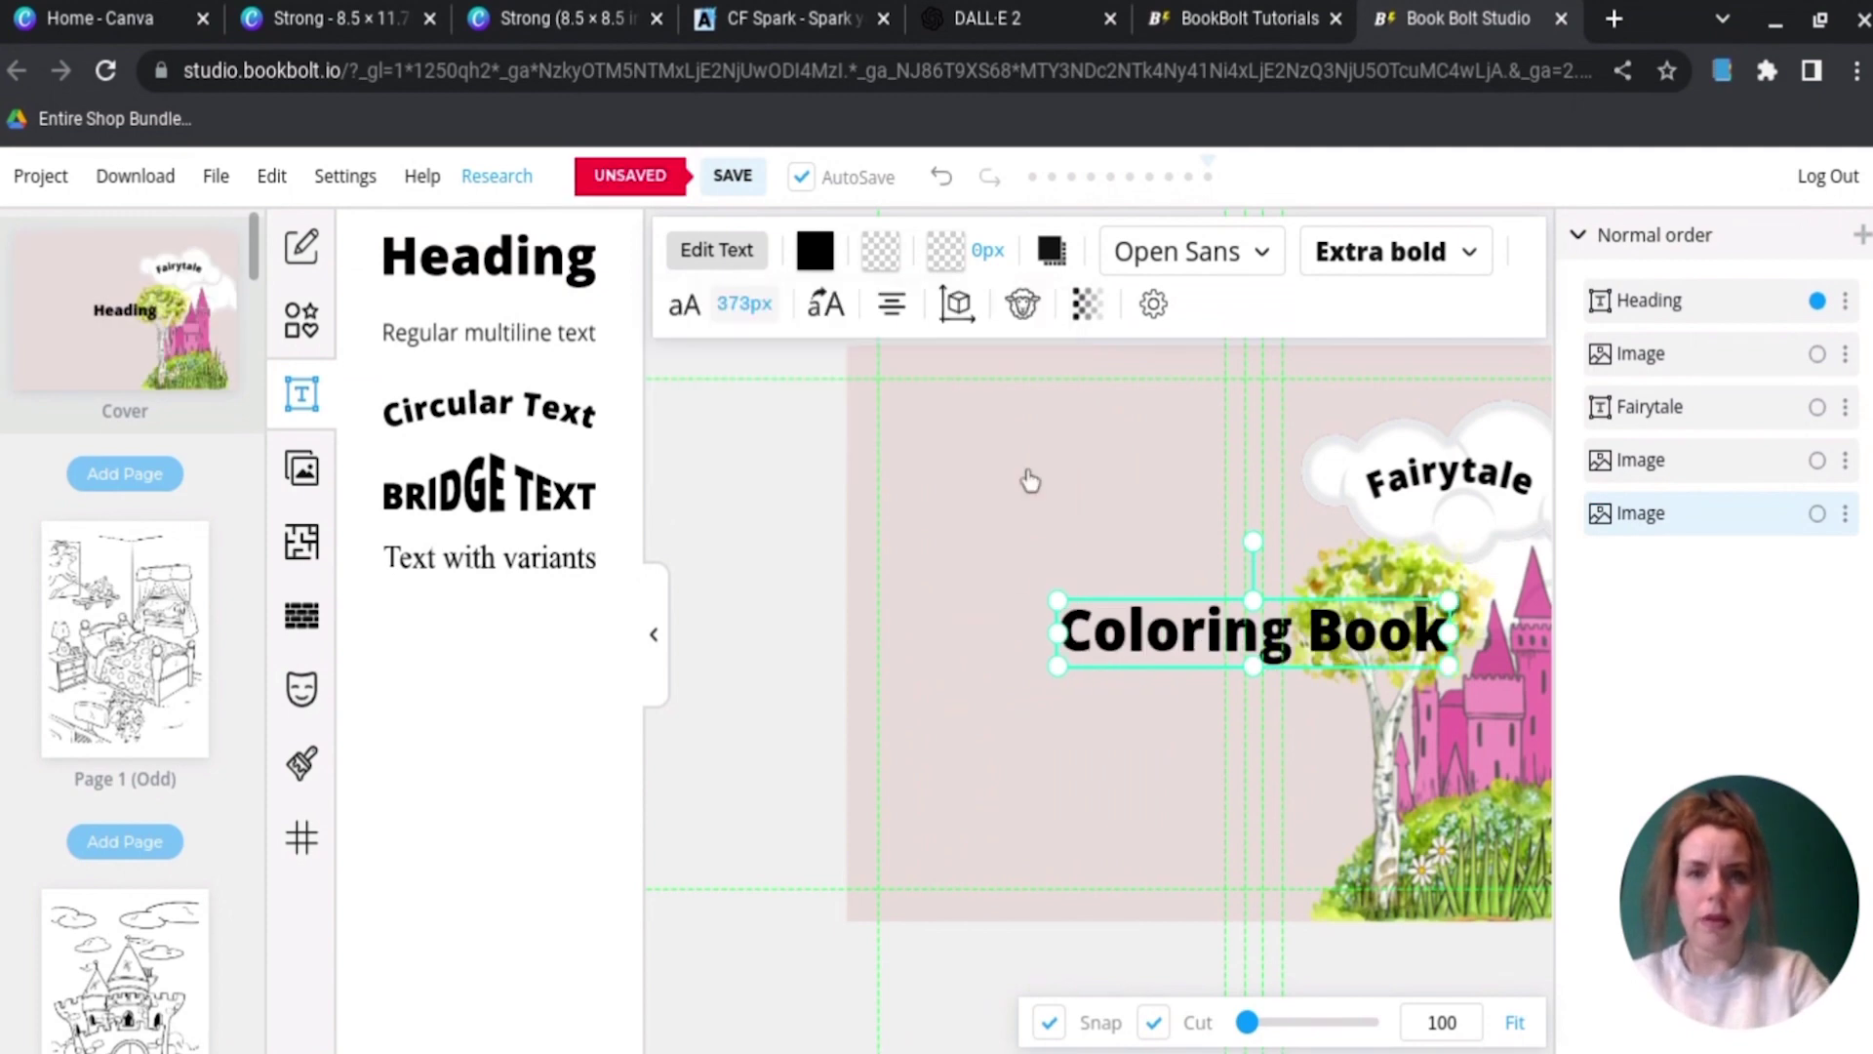
drag(1321, 658, 1221, 562)
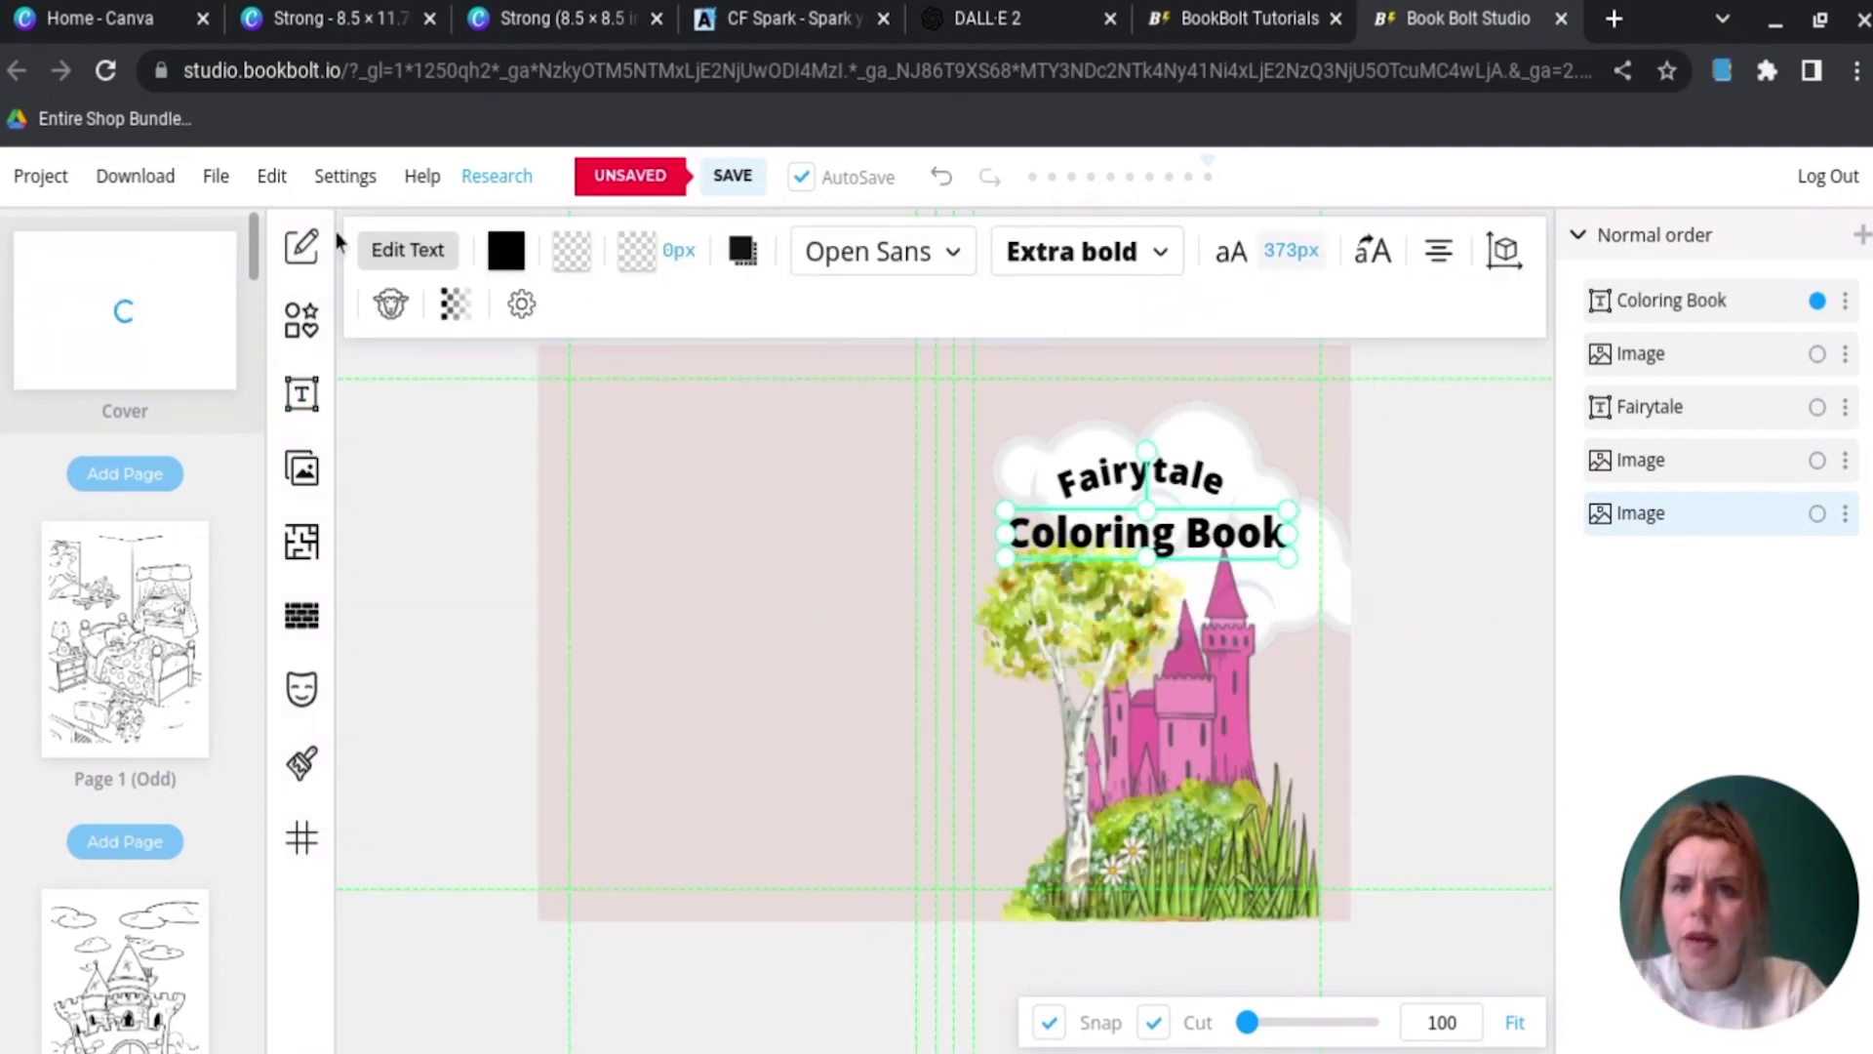
Step: Set the "Coloring Book" heading's font to Annie Use Your Telescope and enlarge the text slightly
click(883, 251)
click(987, 681)
click(1250, 993)
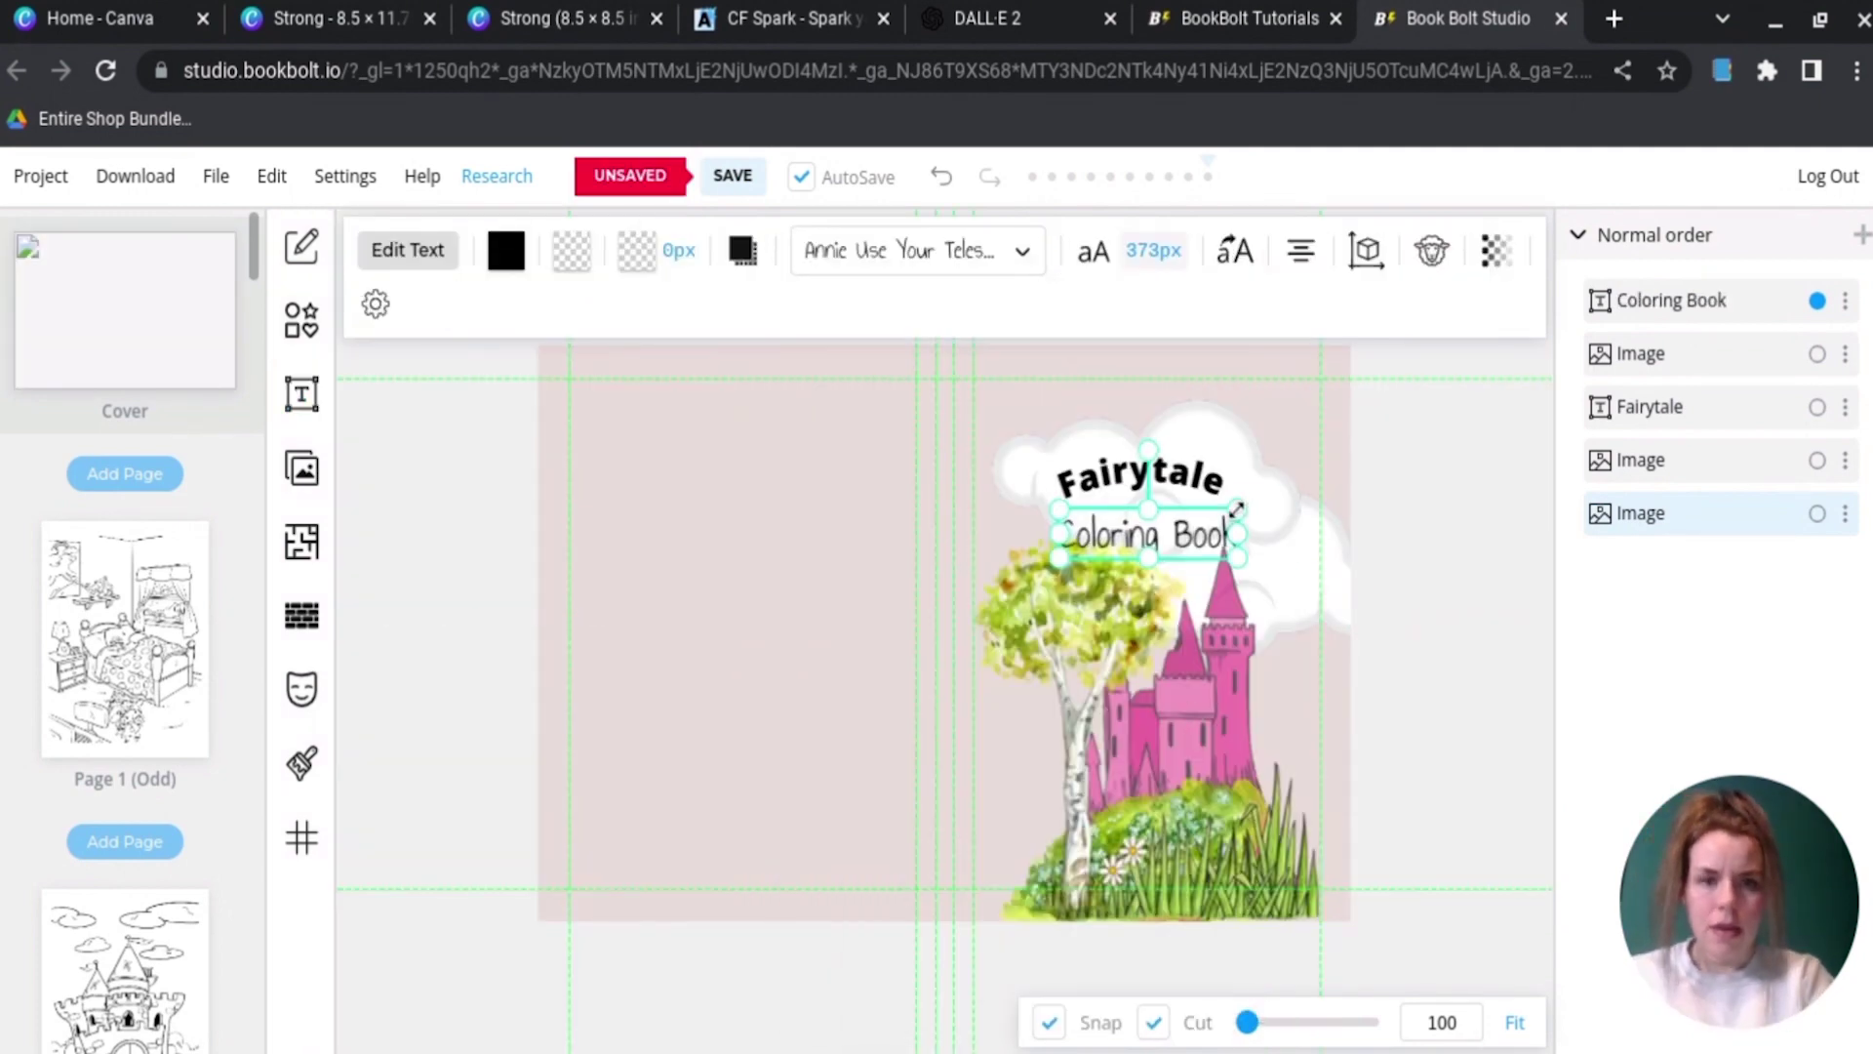
Step: Shift the original cloud up and left, then reposition "Fairytale" and "Coloring Book" so they sit over the two clouds
click(1189, 446)
click(1333, 598)
click(1344, 580)
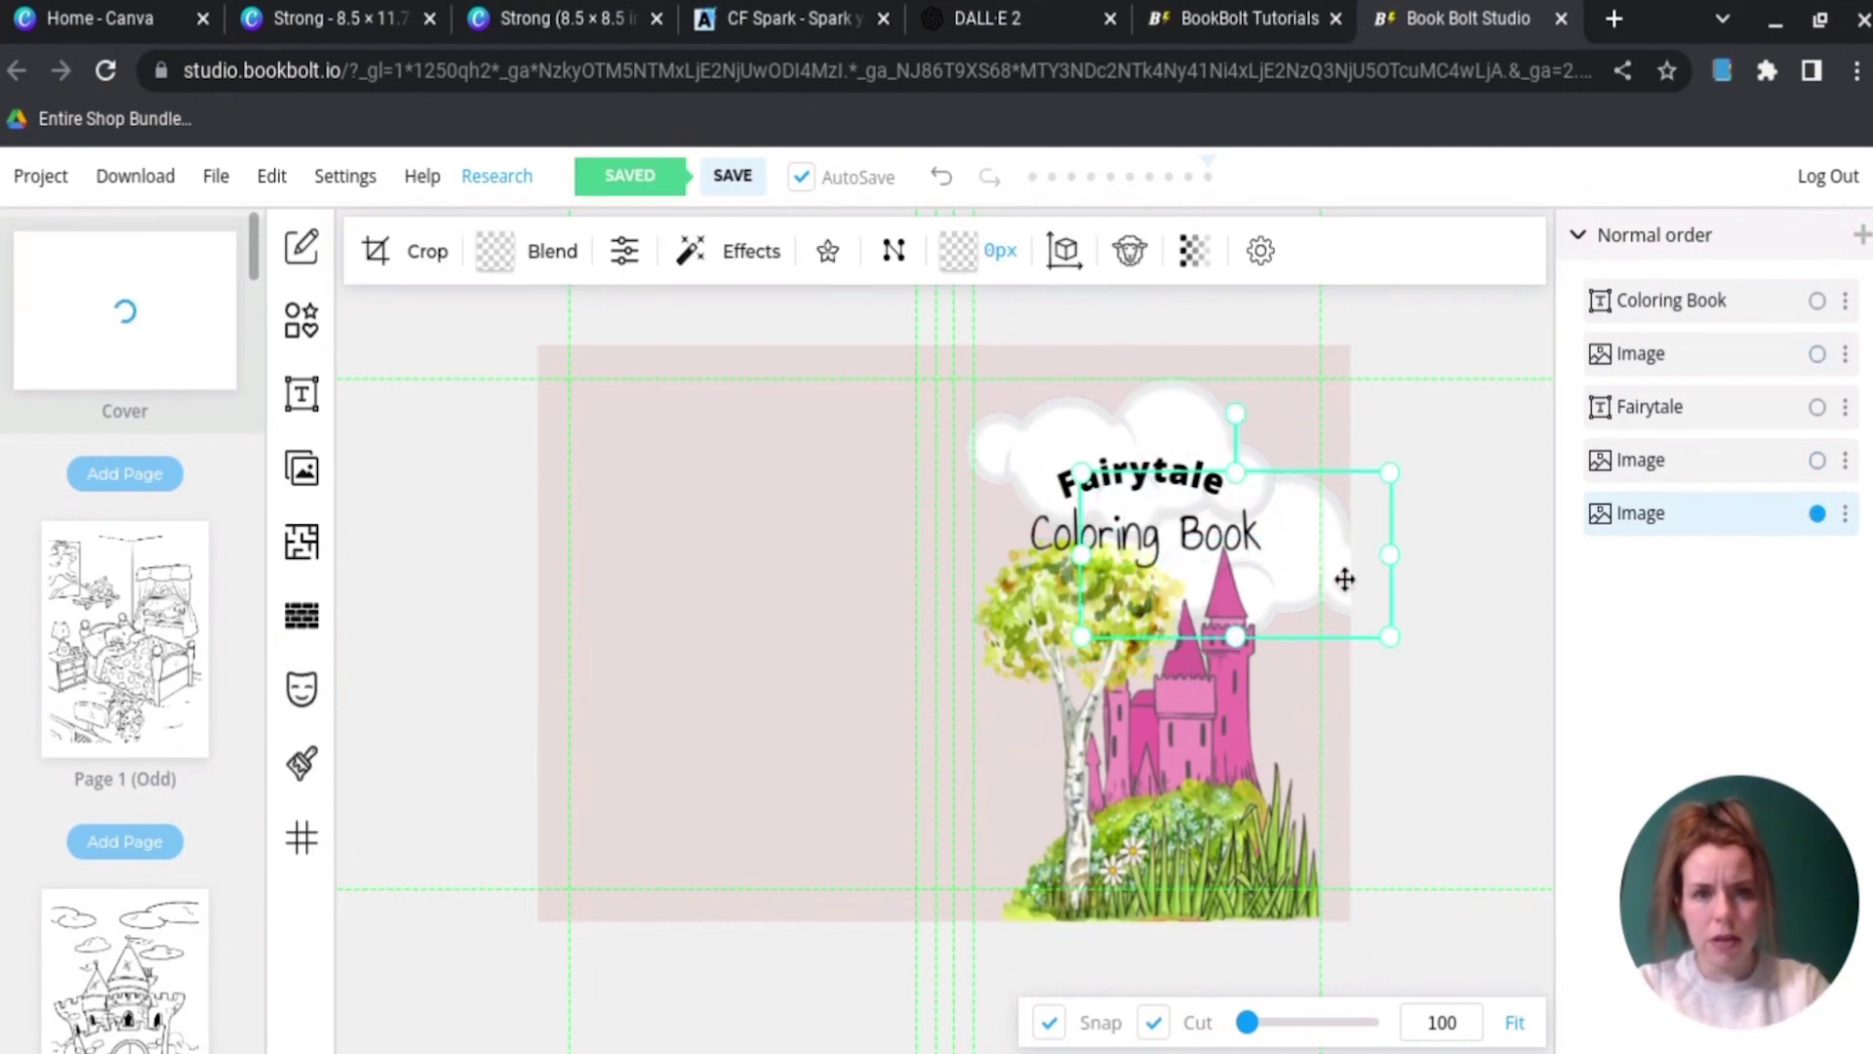
drag(1132, 476, 1110, 455)
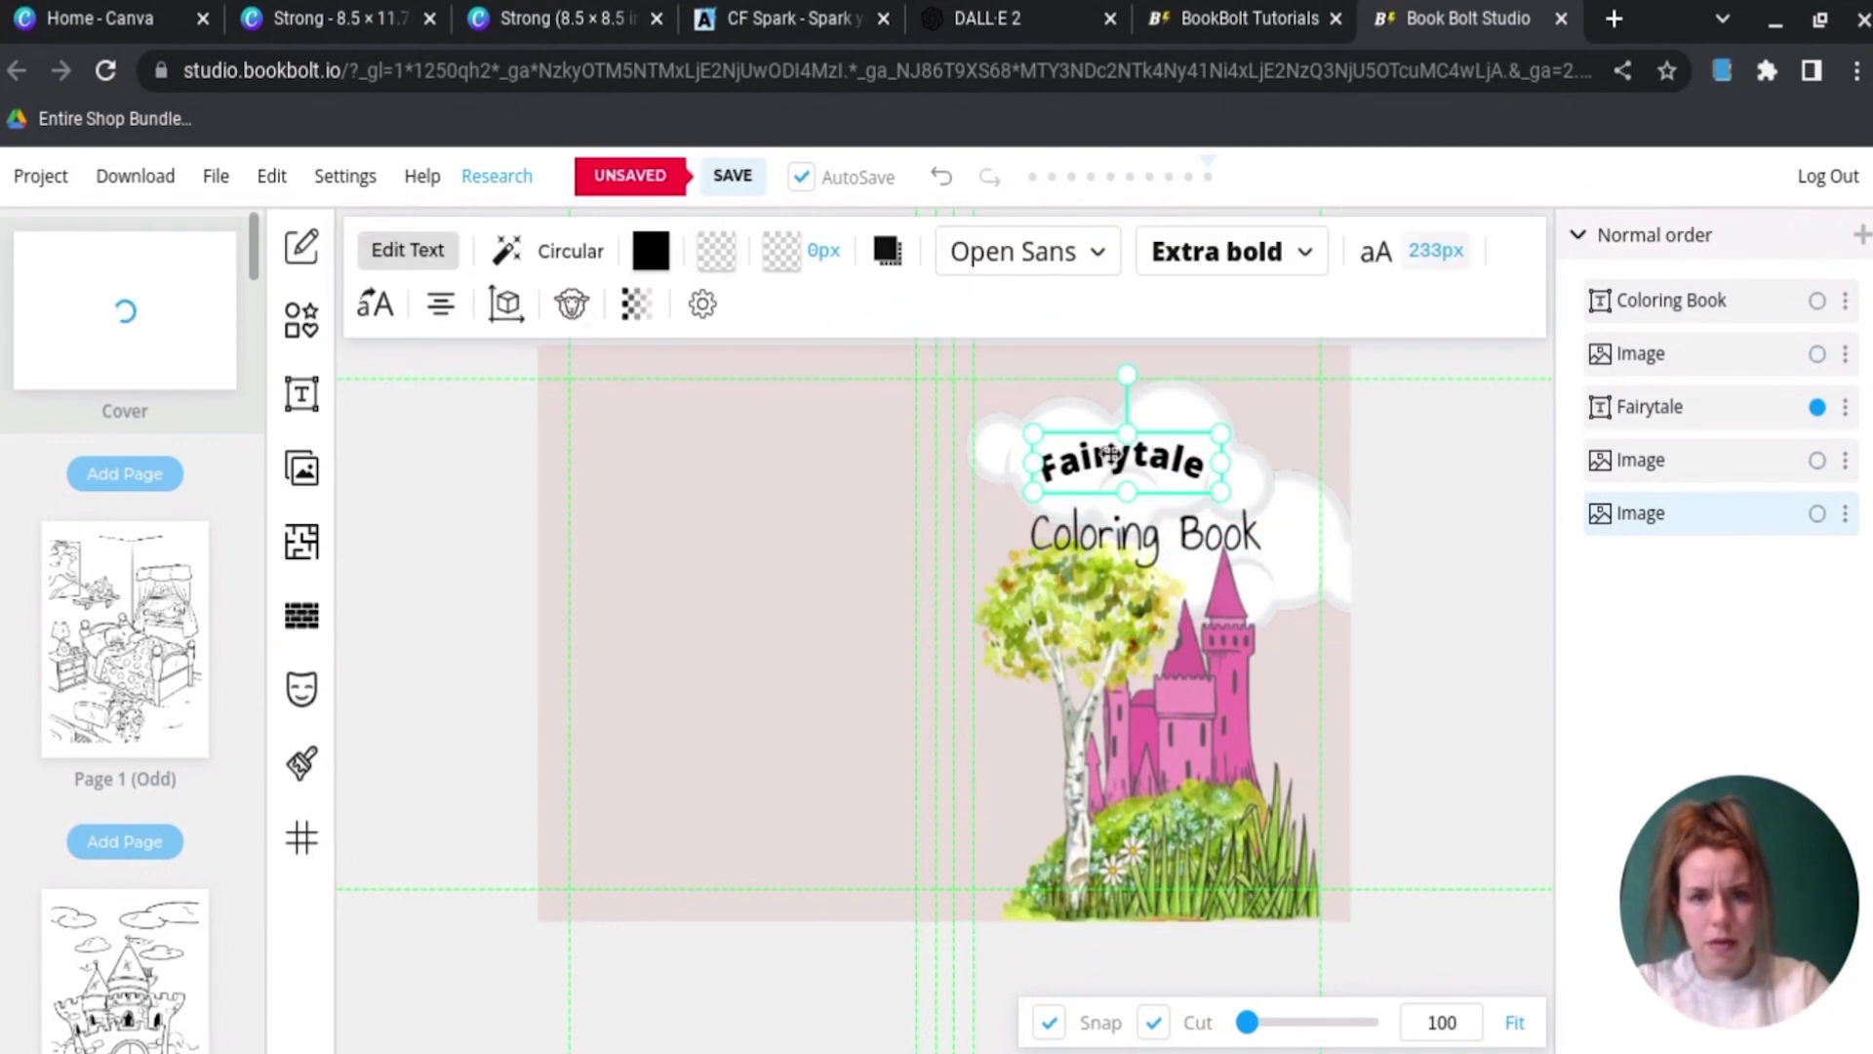
drag(1137, 534, 1195, 511)
click(1304, 686)
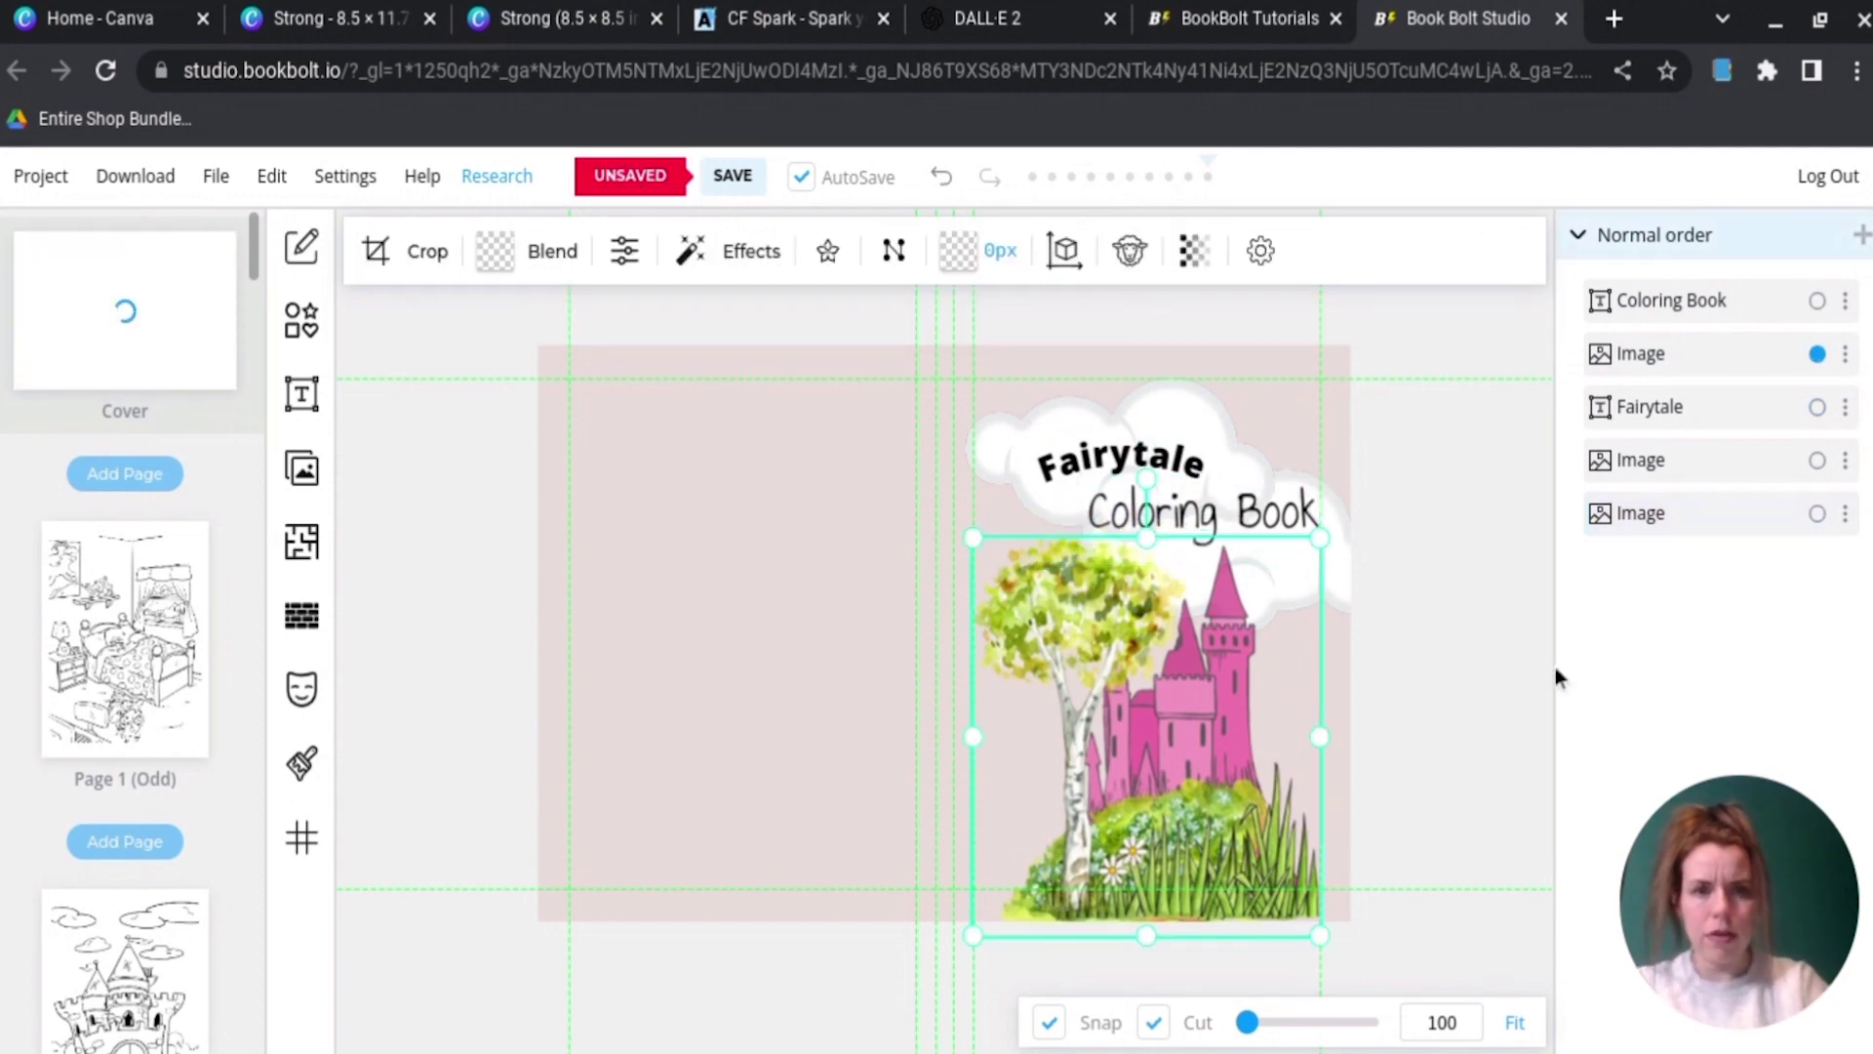
Step: Set the cover's paper color to the pink ed89c0
click(444, 541)
click(382, 260)
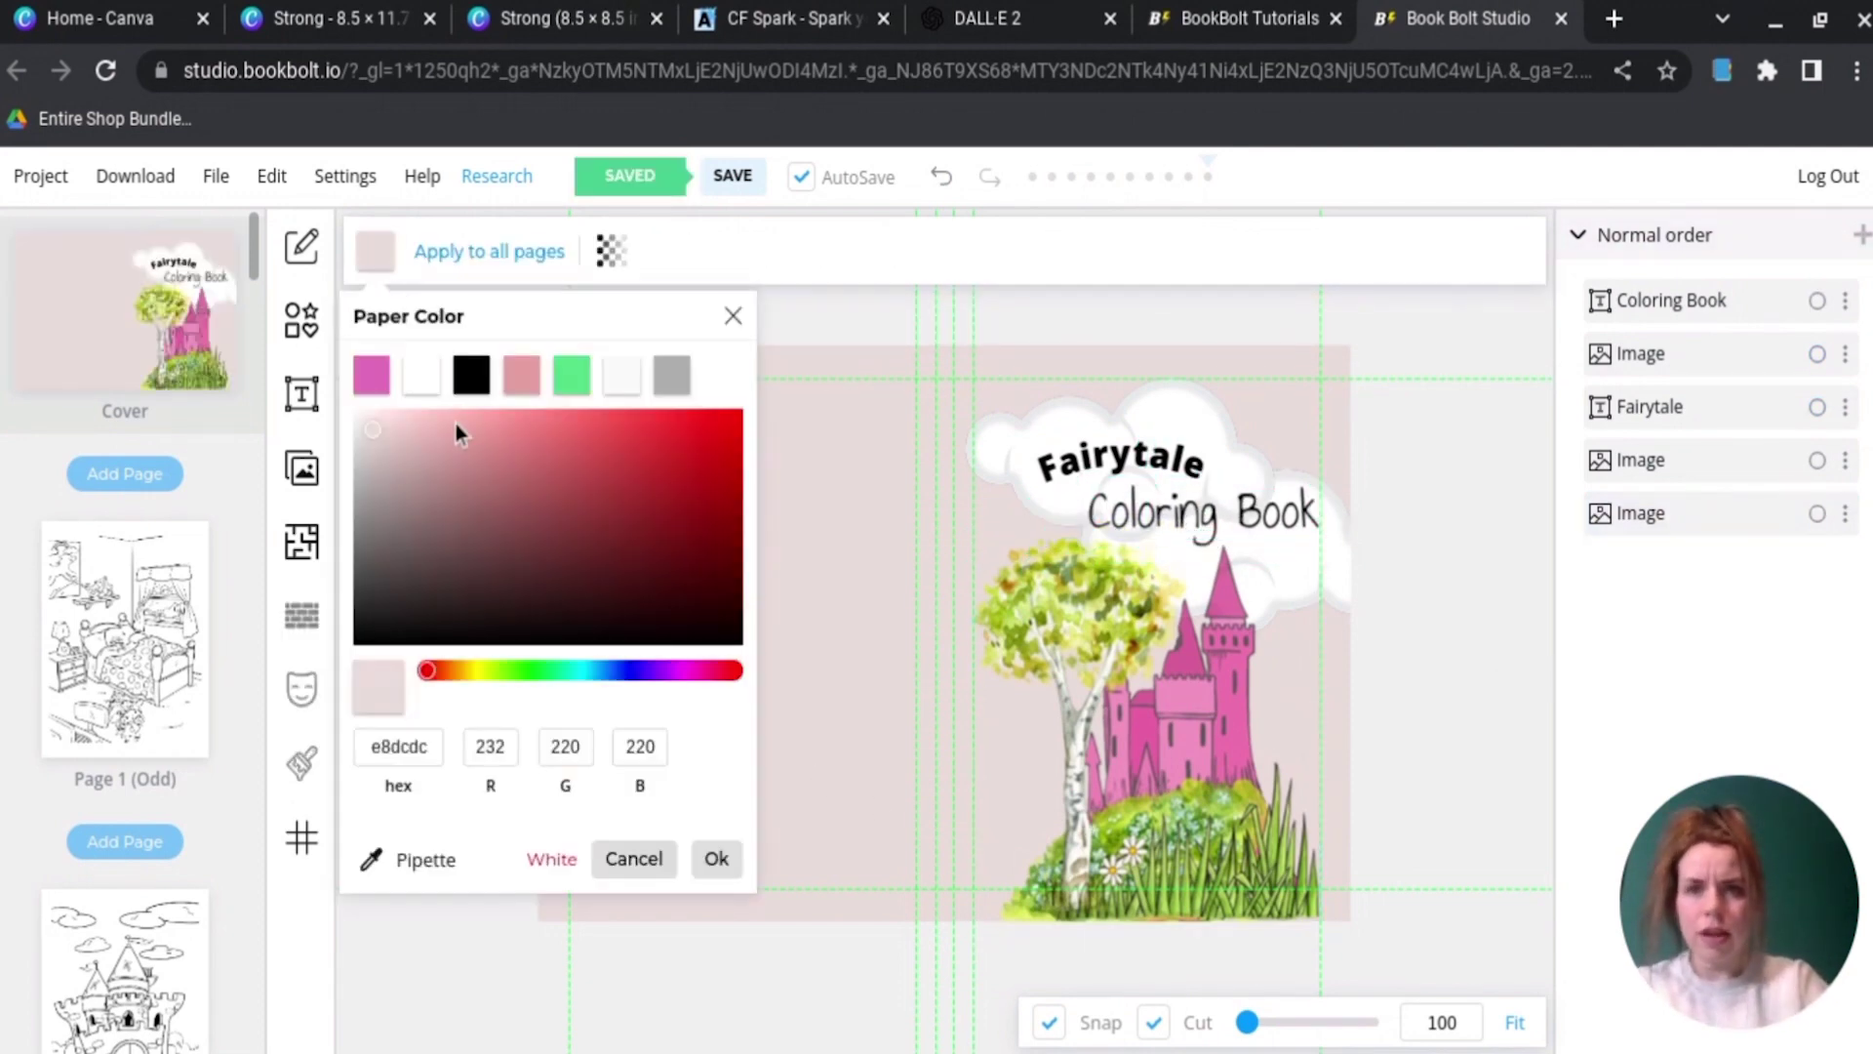
drag(454, 424, 505, 424)
click(689, 670)
click(697, 683)
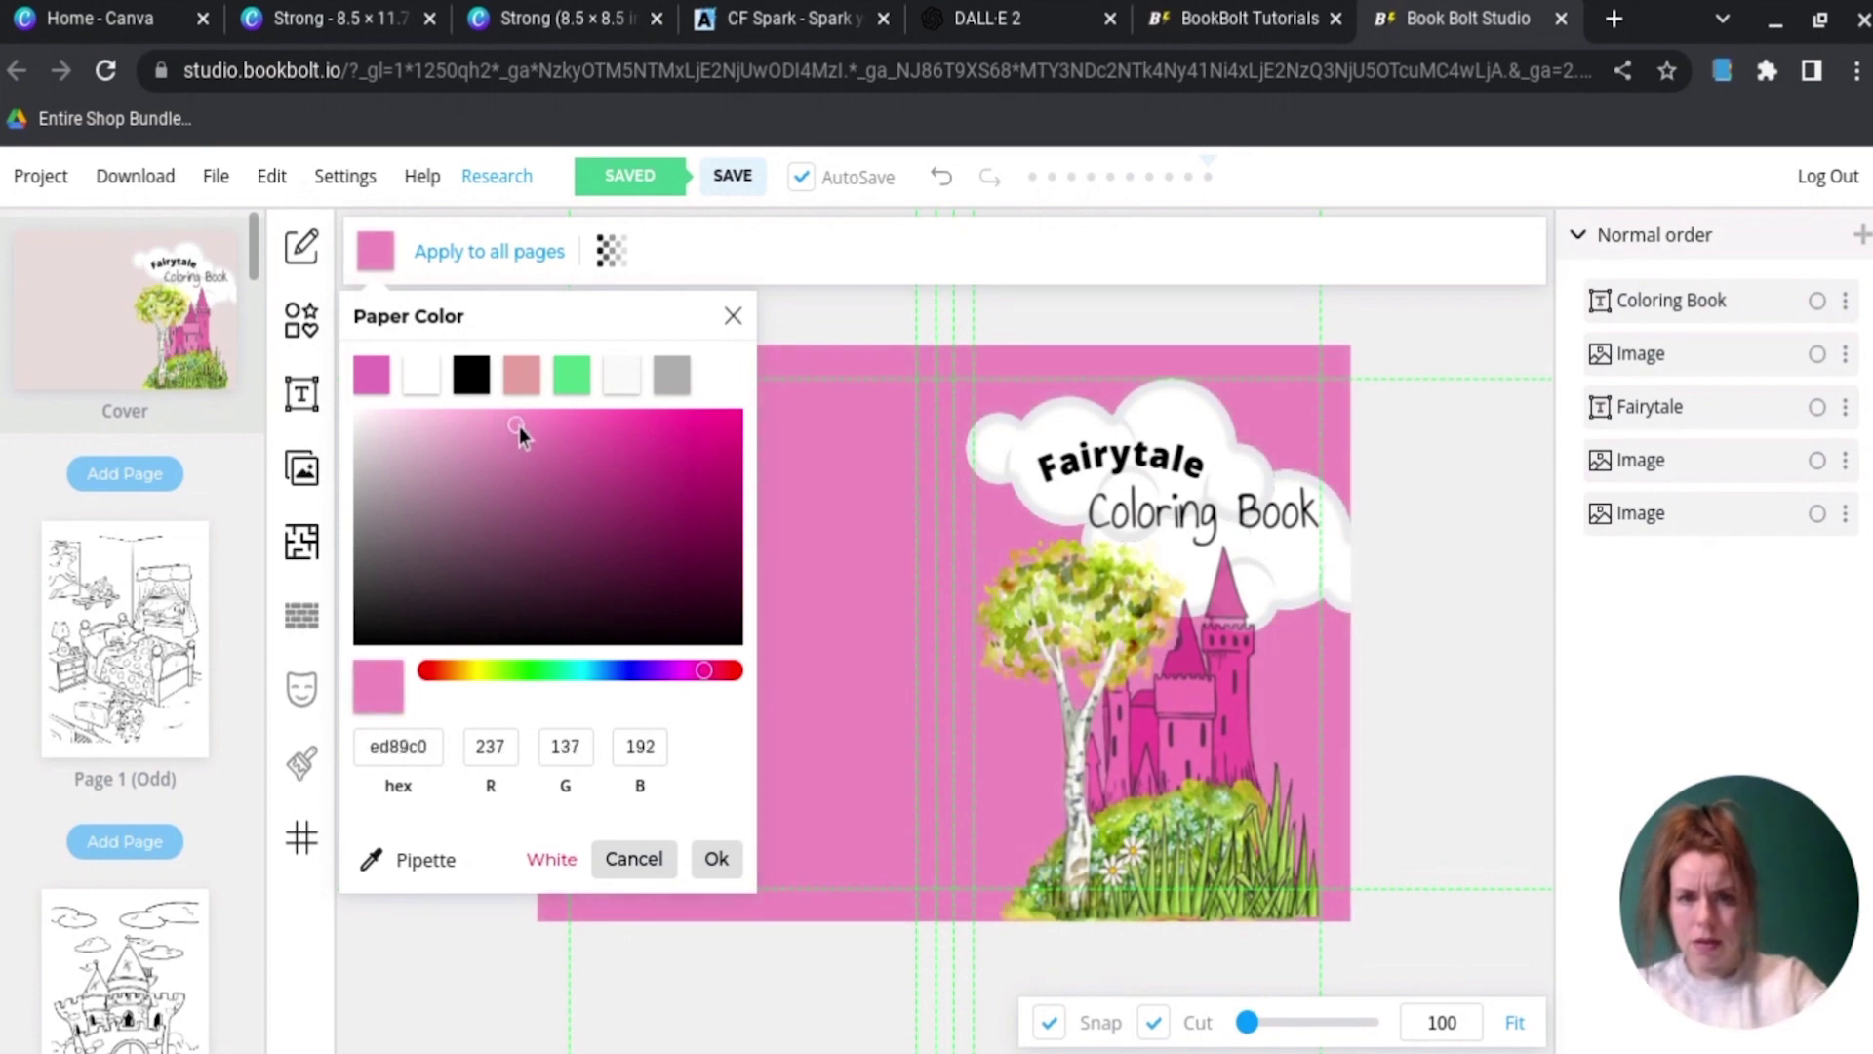
Step: Move the "Coloring Book" text slightly lower on the clouds
click(1158, 533)
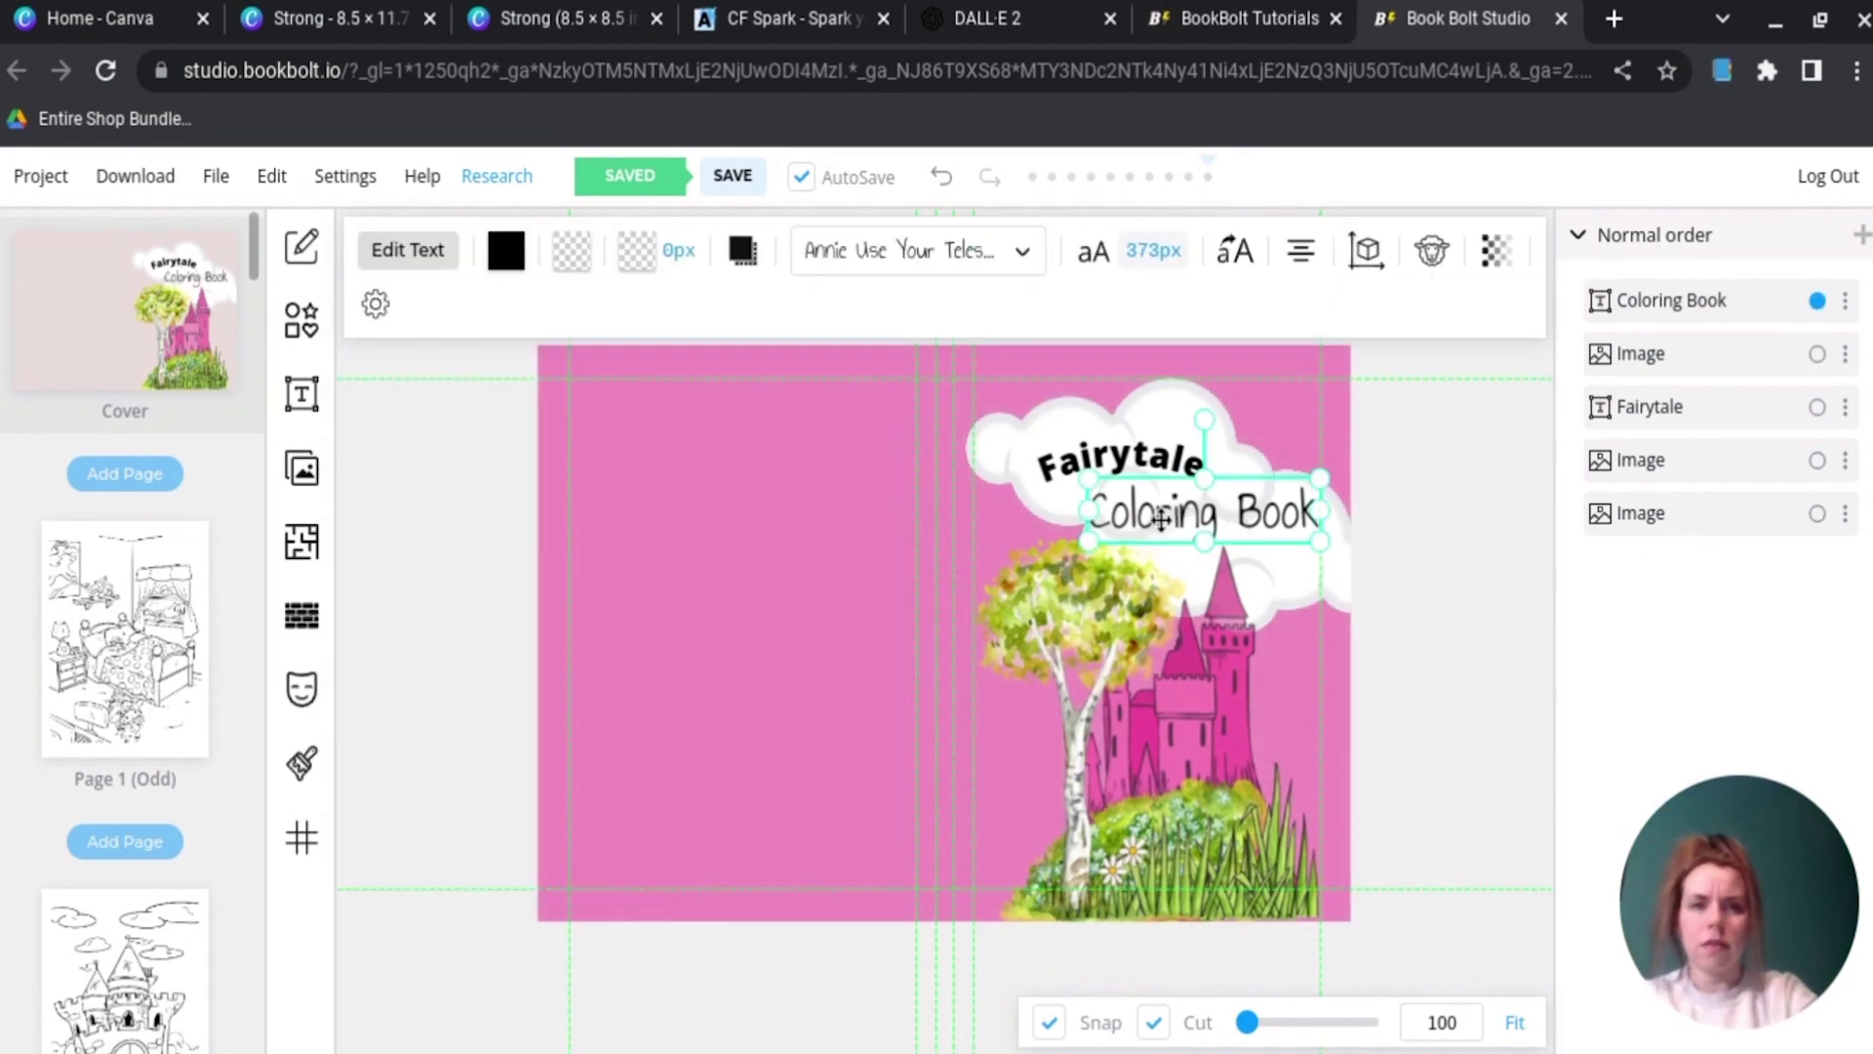
drag(1158, 532, 1159, 546)
click(1454, 631)
Step: Add a rectangle and shape it into a wide banner over the grass at the bottom of the front cover
click(301, 320)
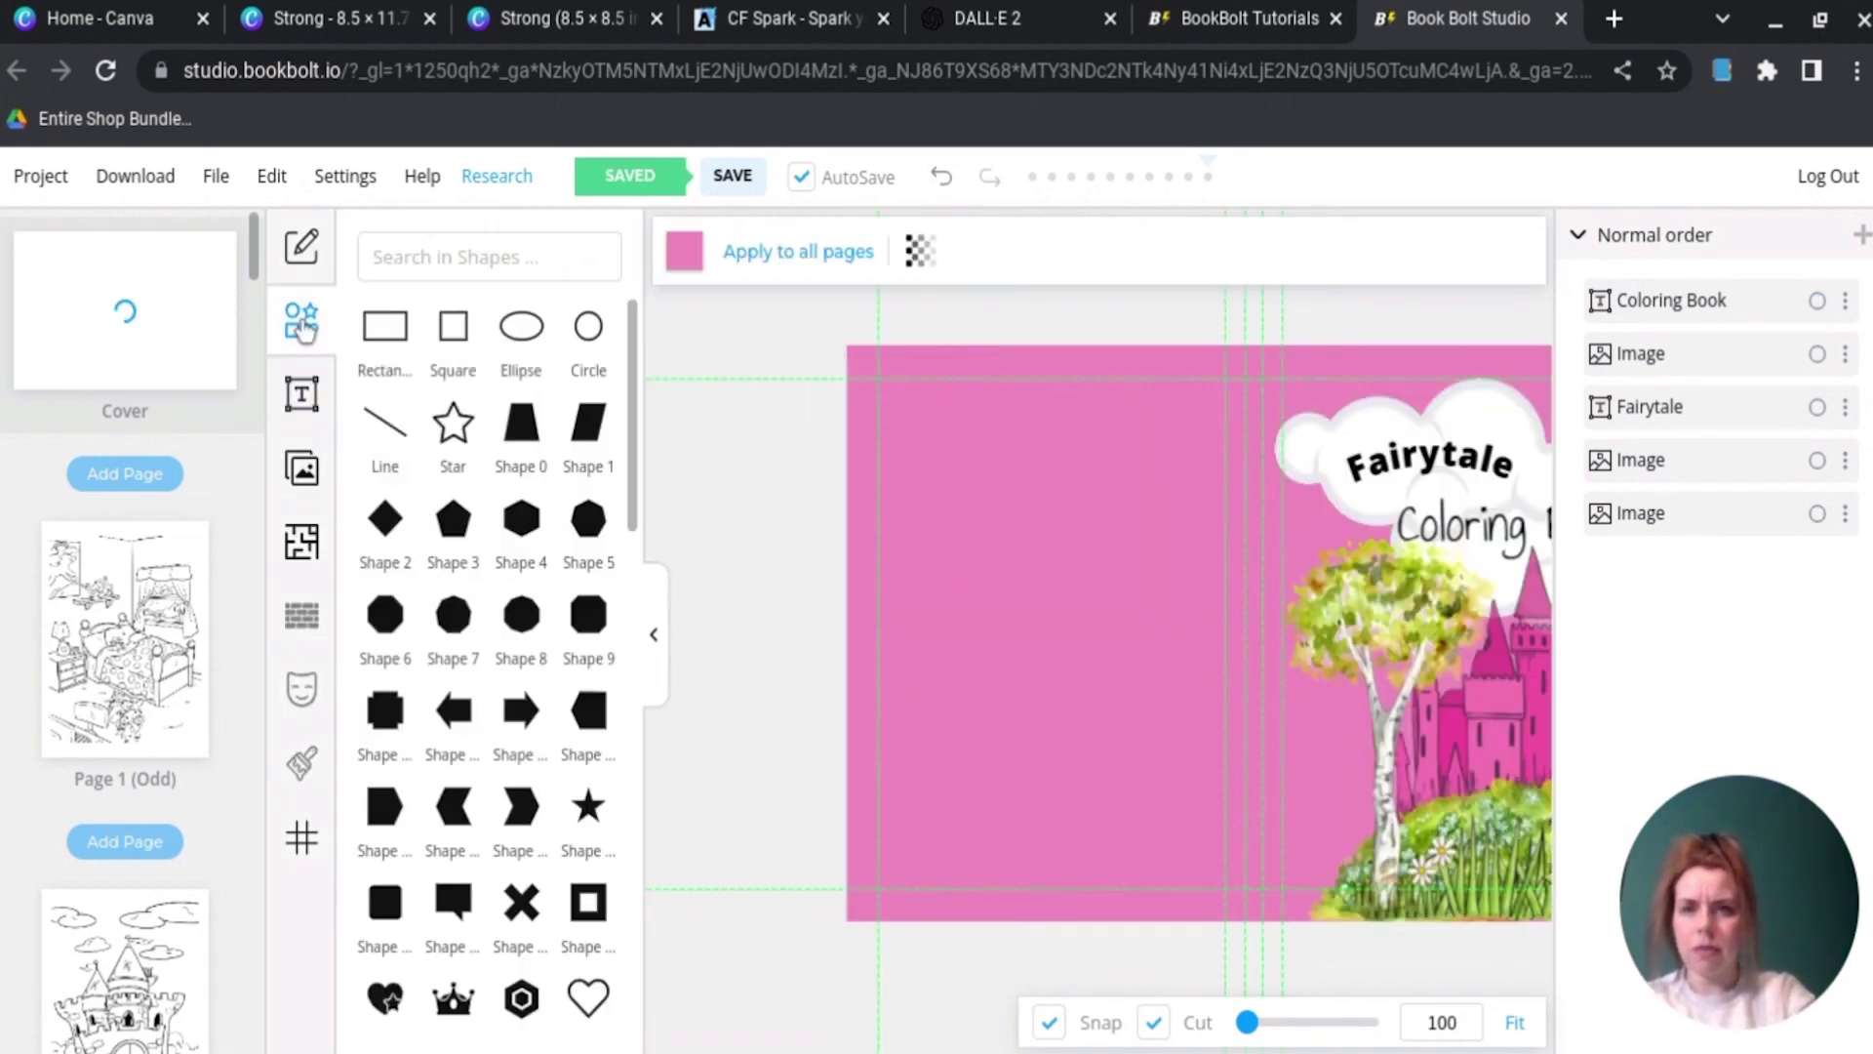
click(393, 337)
drag(1128, 711, 1231, 647)
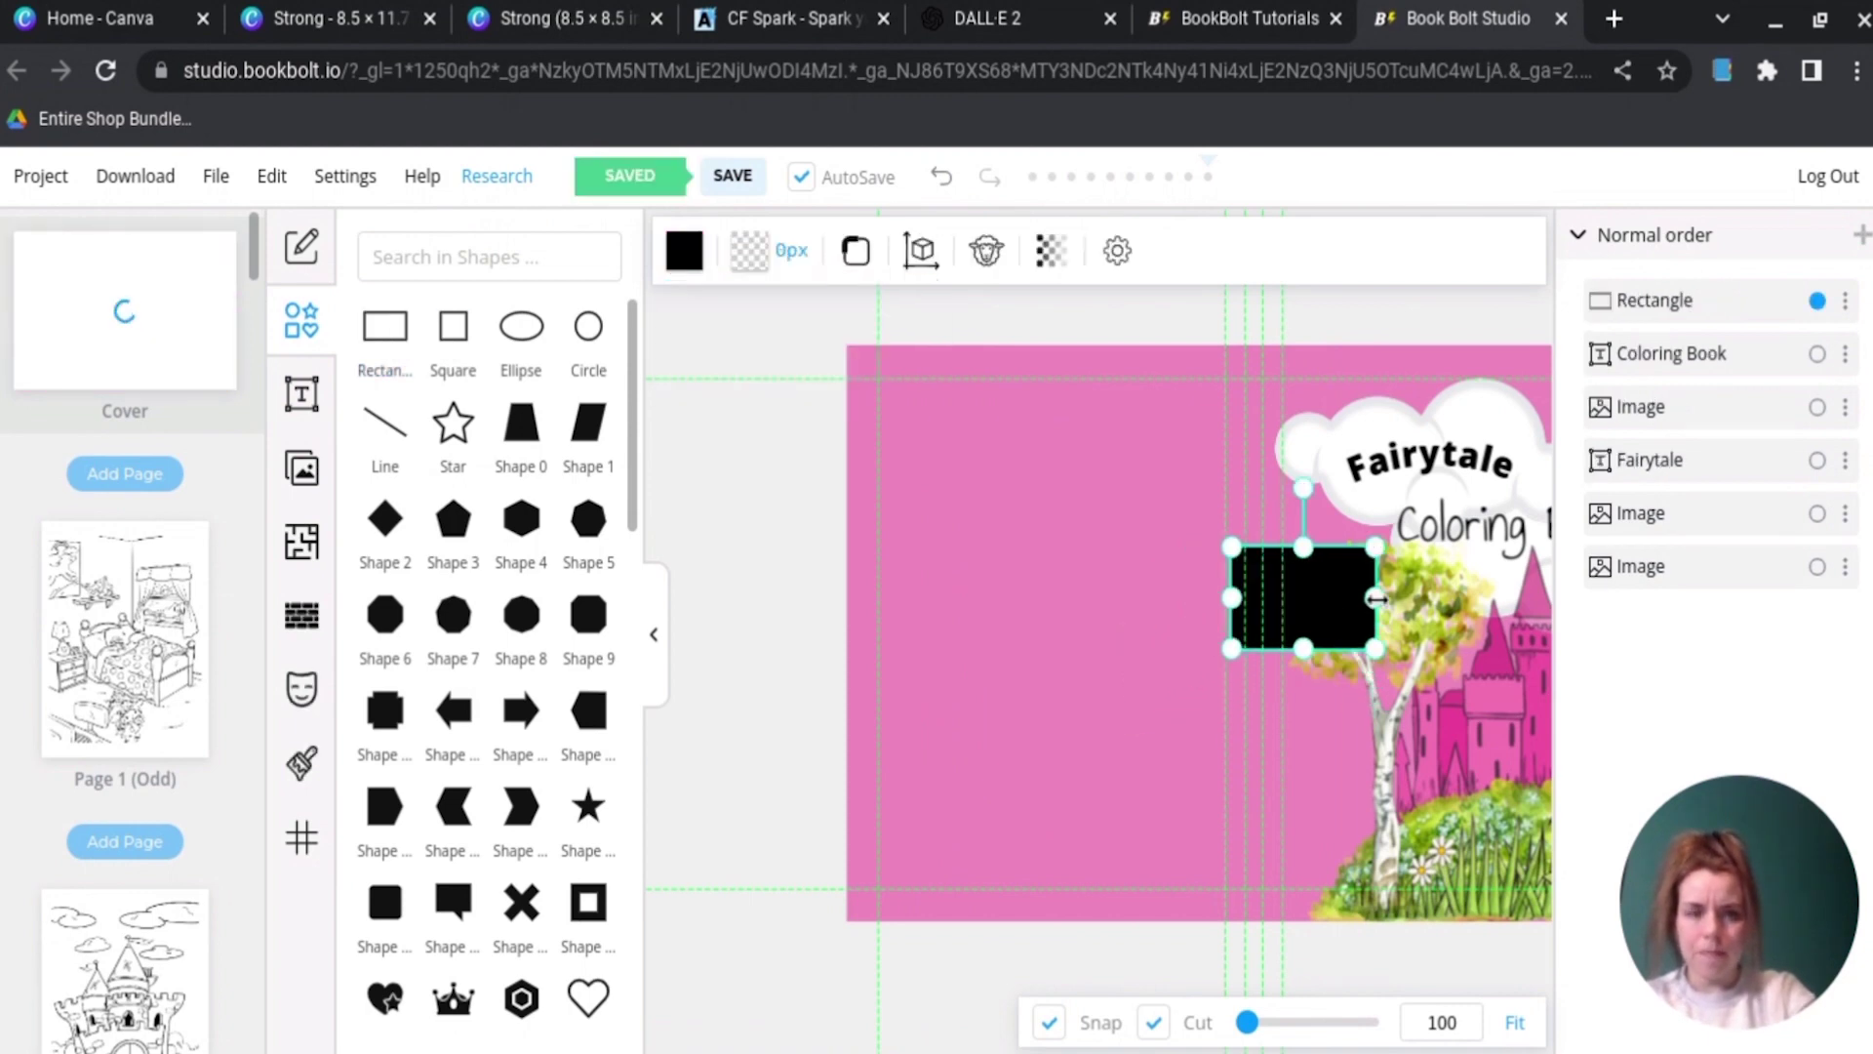
drag(1379, 599, 1500, 602)
click(654, 634)
drag(1132, 616, 1236, 860)
drag(1290, 786, 1242, 803)
drag(1137, 847, 1288, 848)
Step: Fill the banner rectangle with white and extend its left edge to widen it across the grass
click(375, 251)
click(471, 376)
drag(1044, 849, 1009, 858)
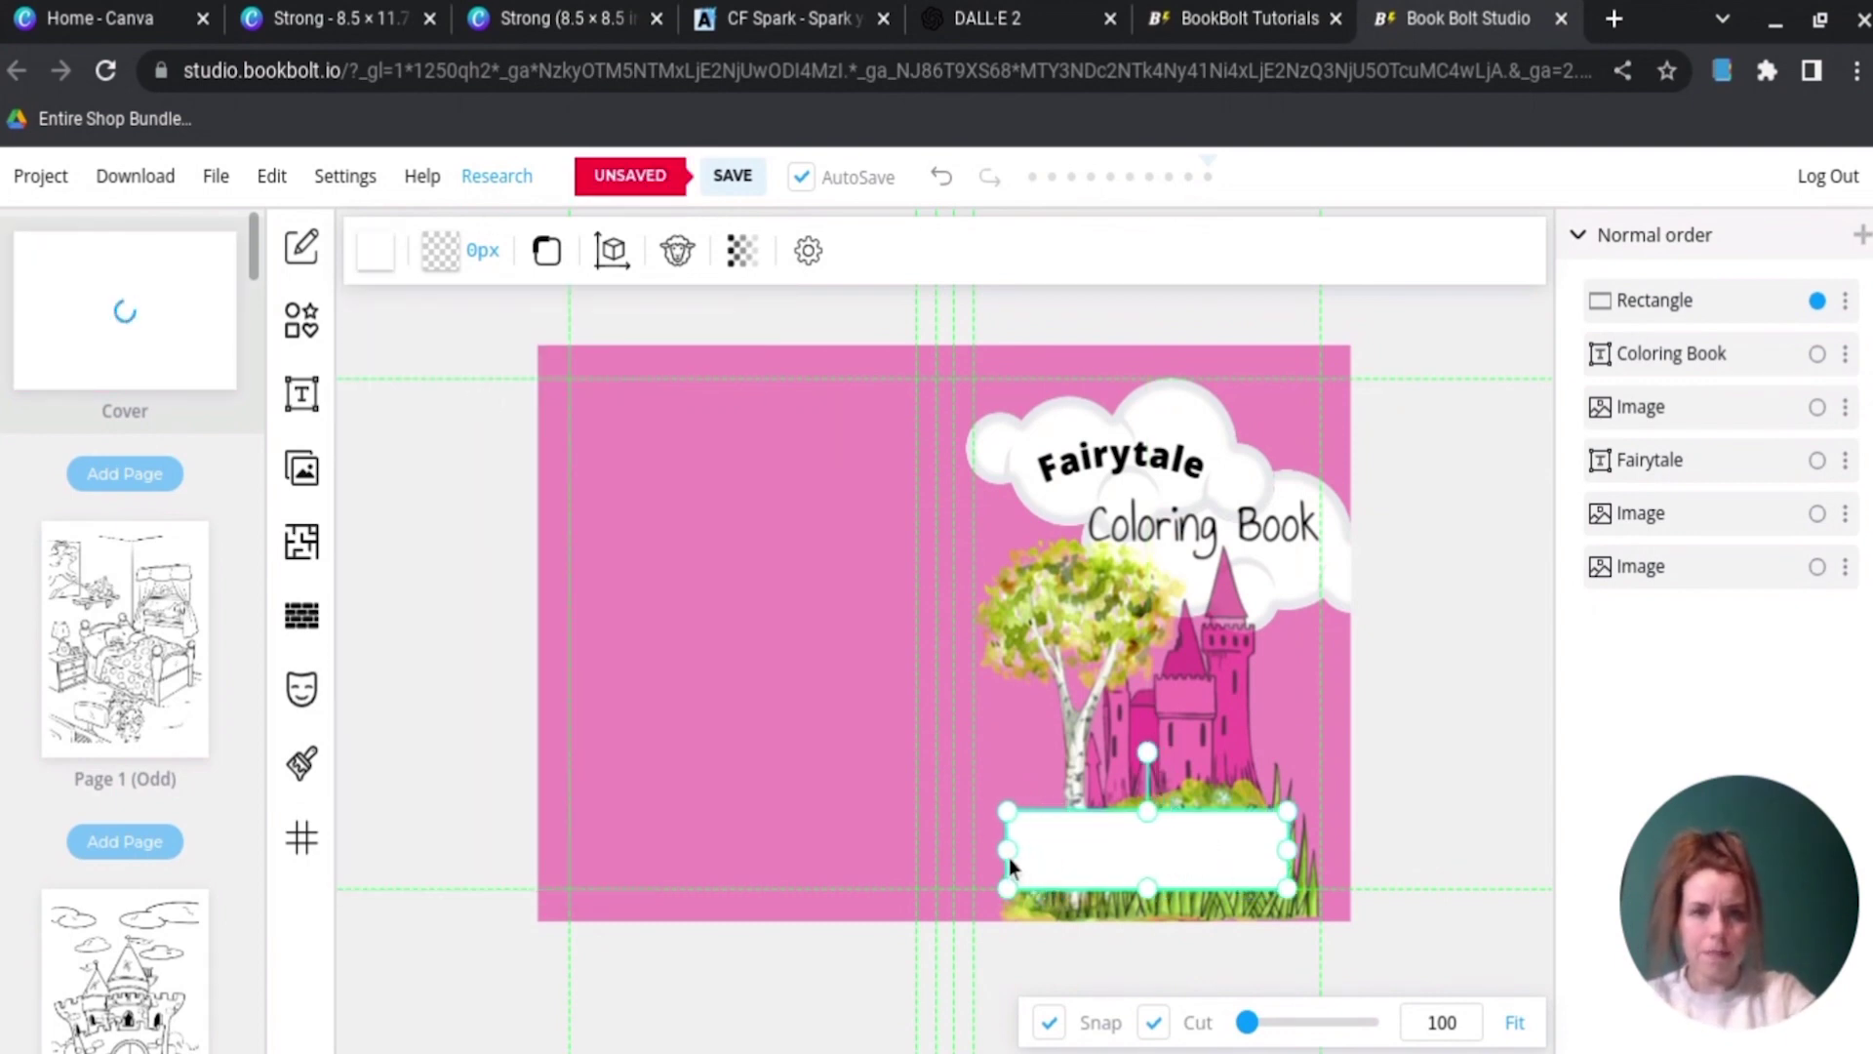
Step: Add a heading reading "Ages 5-8" and place it on the white banner at the bottom of the front cover
click(302, 395)
click(488, 257)
double_click(1210, 632)
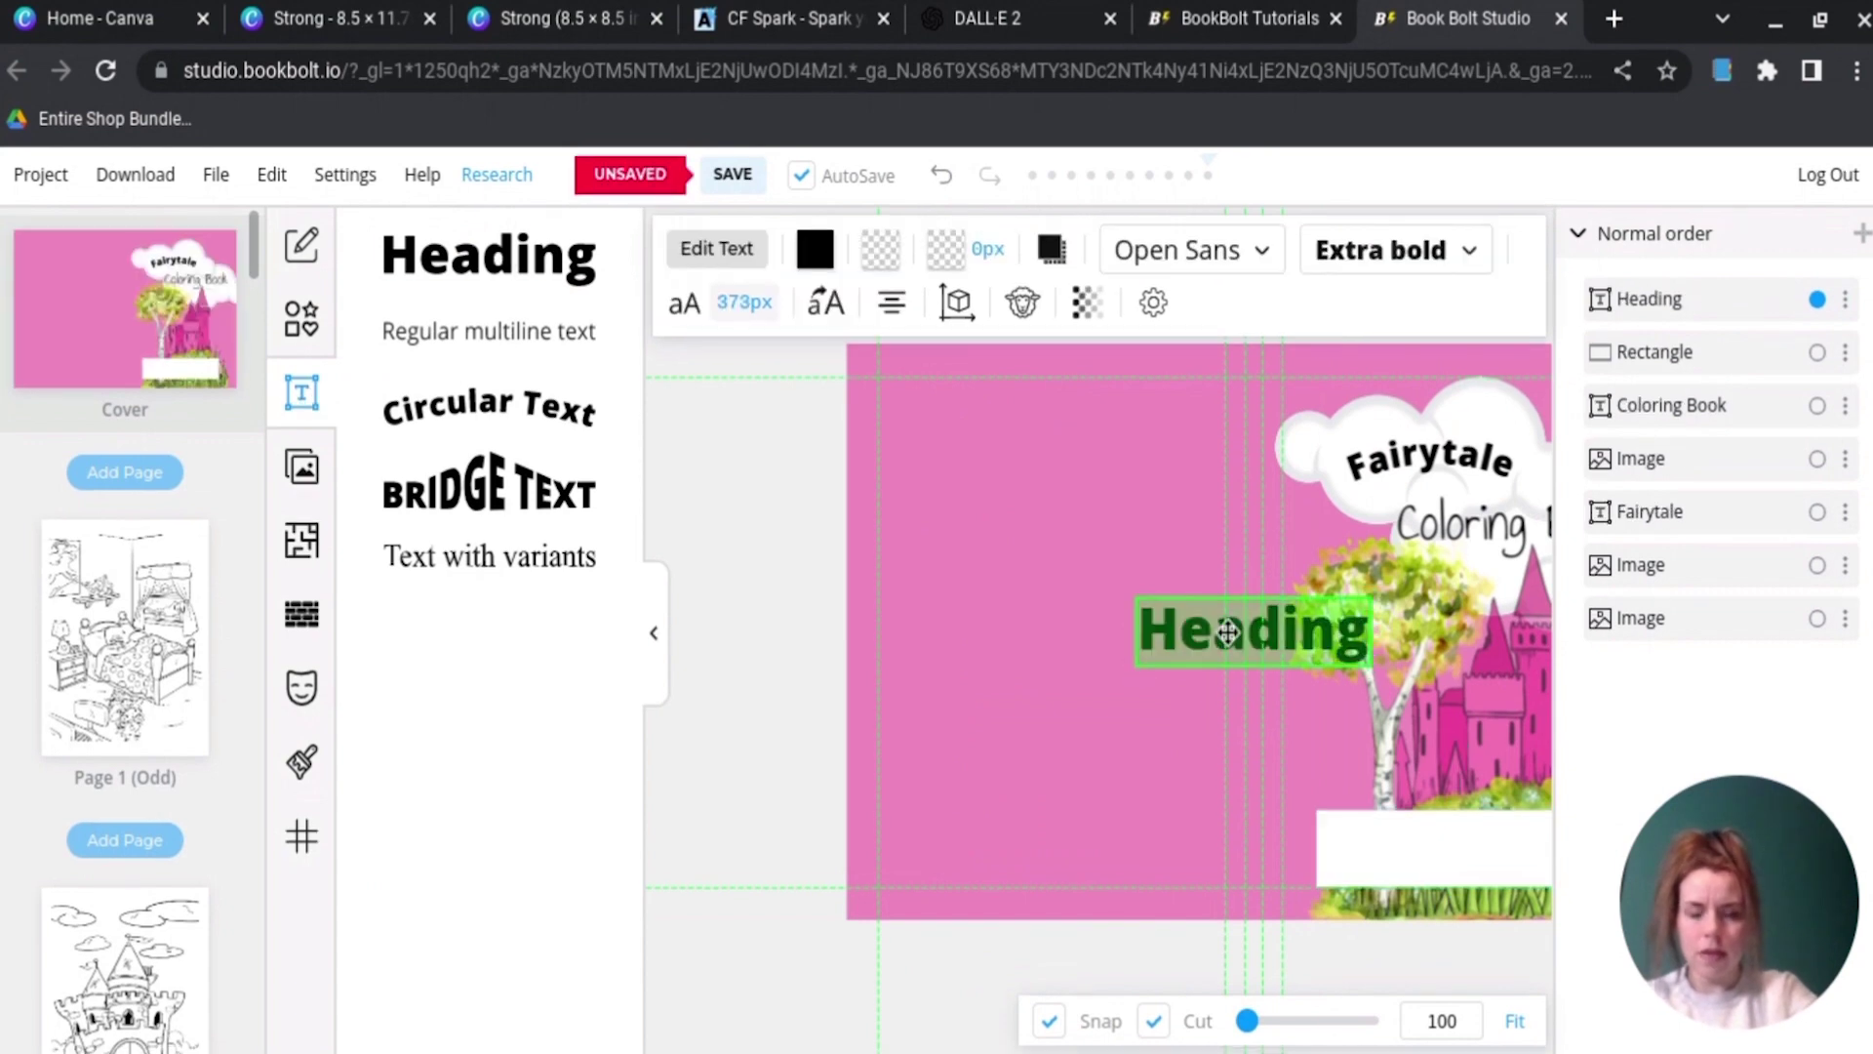
text(Ages 5-8)
click(1218, 766)
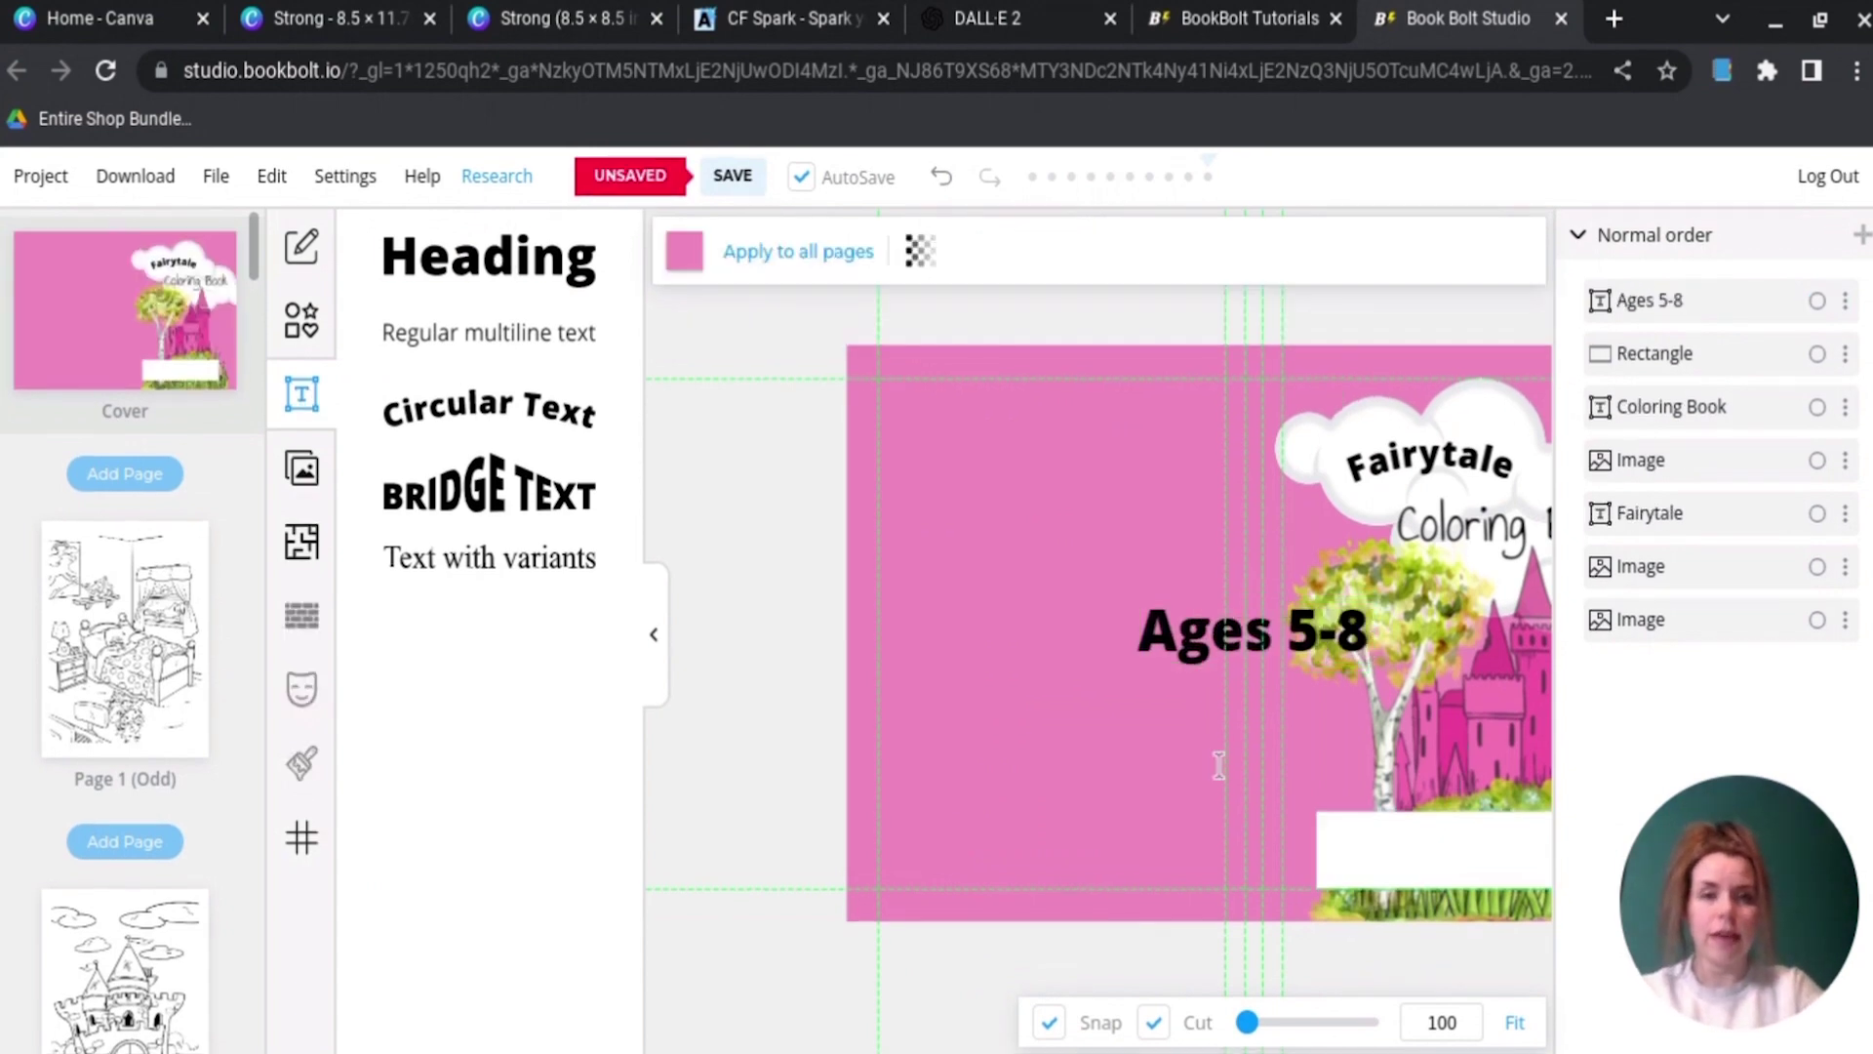
click(652, 644)
drag(964, 635, 1289, 800)
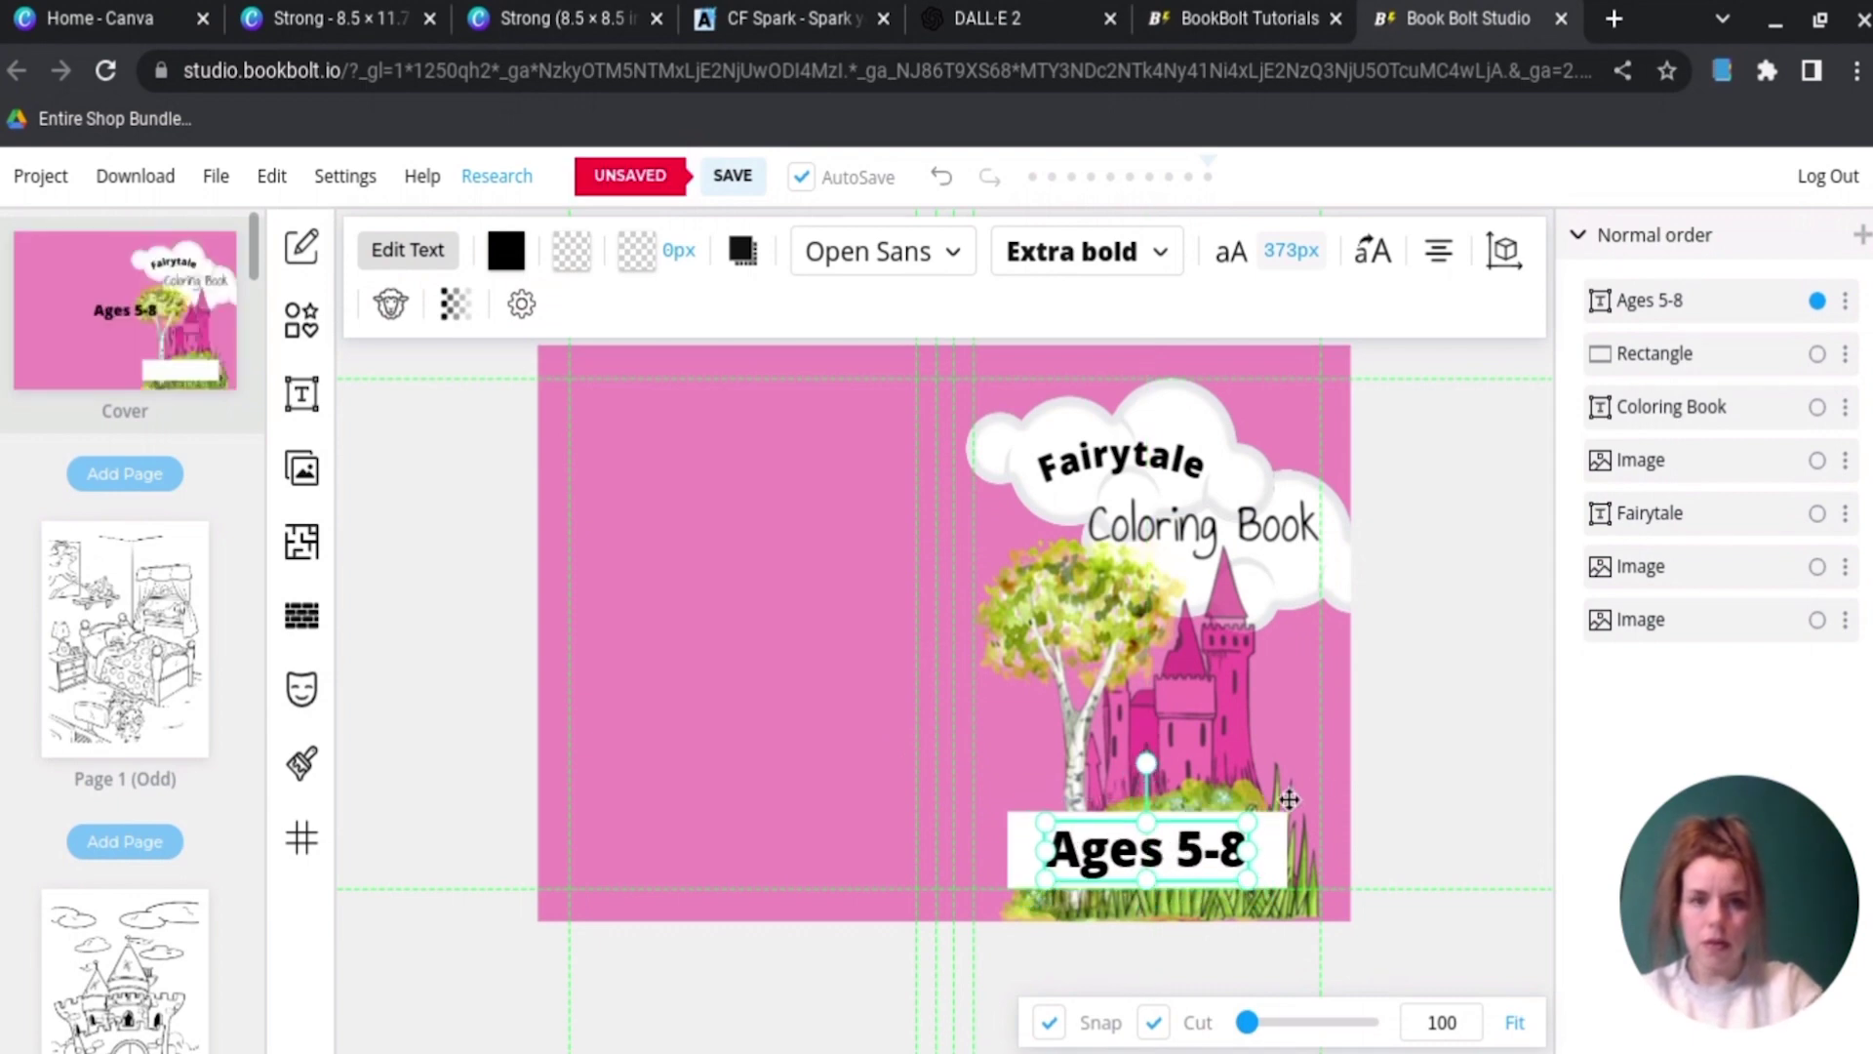
Step: Shrink the white banner rectangle and scale down the "Ages 5-8" text on it
click(1288, 800)
click(1013, 880)
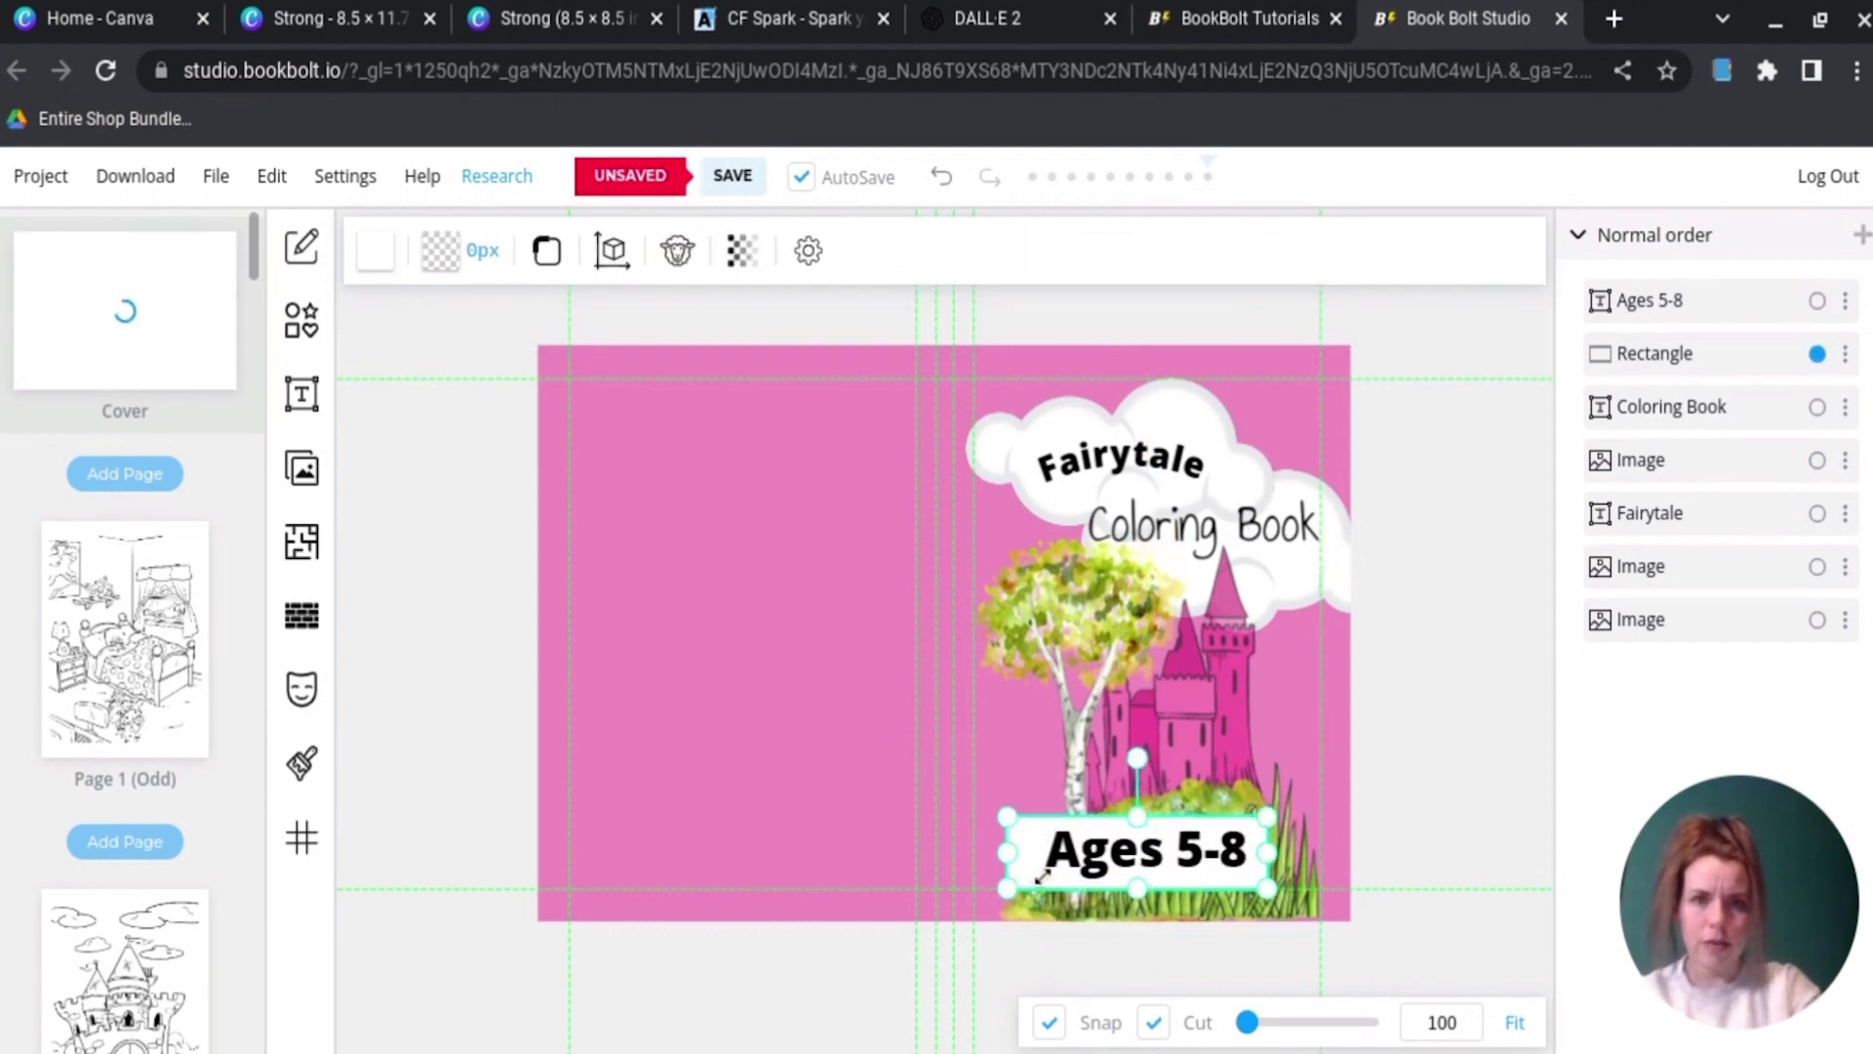
drag(1040, 876, 1077, 837)
click(1070, 831)
click(958, 840)
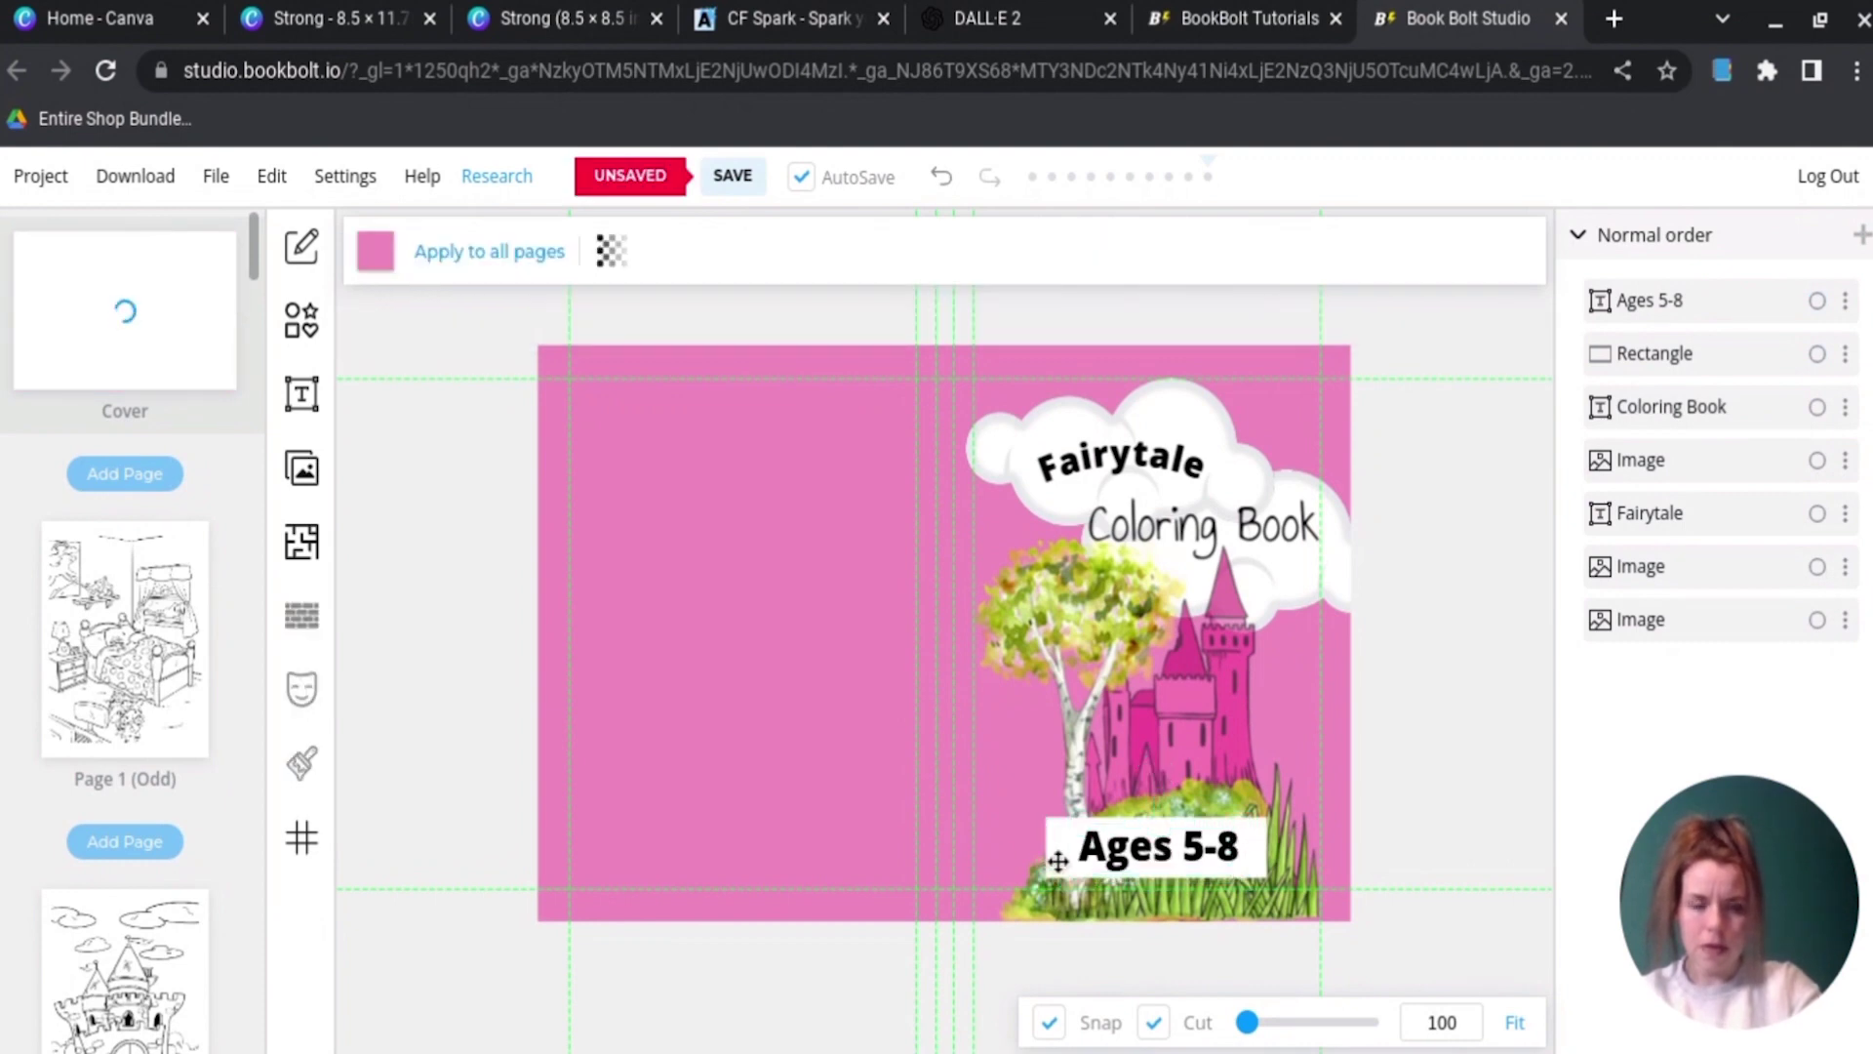
Step: Shift the "Ages 5-8" text slightly left and trim the white rectangle so it fits closely around it
click(1057, 861)
drag(1266, 878, 1192, 848)
click(1405, 846)
click(1200, 848)
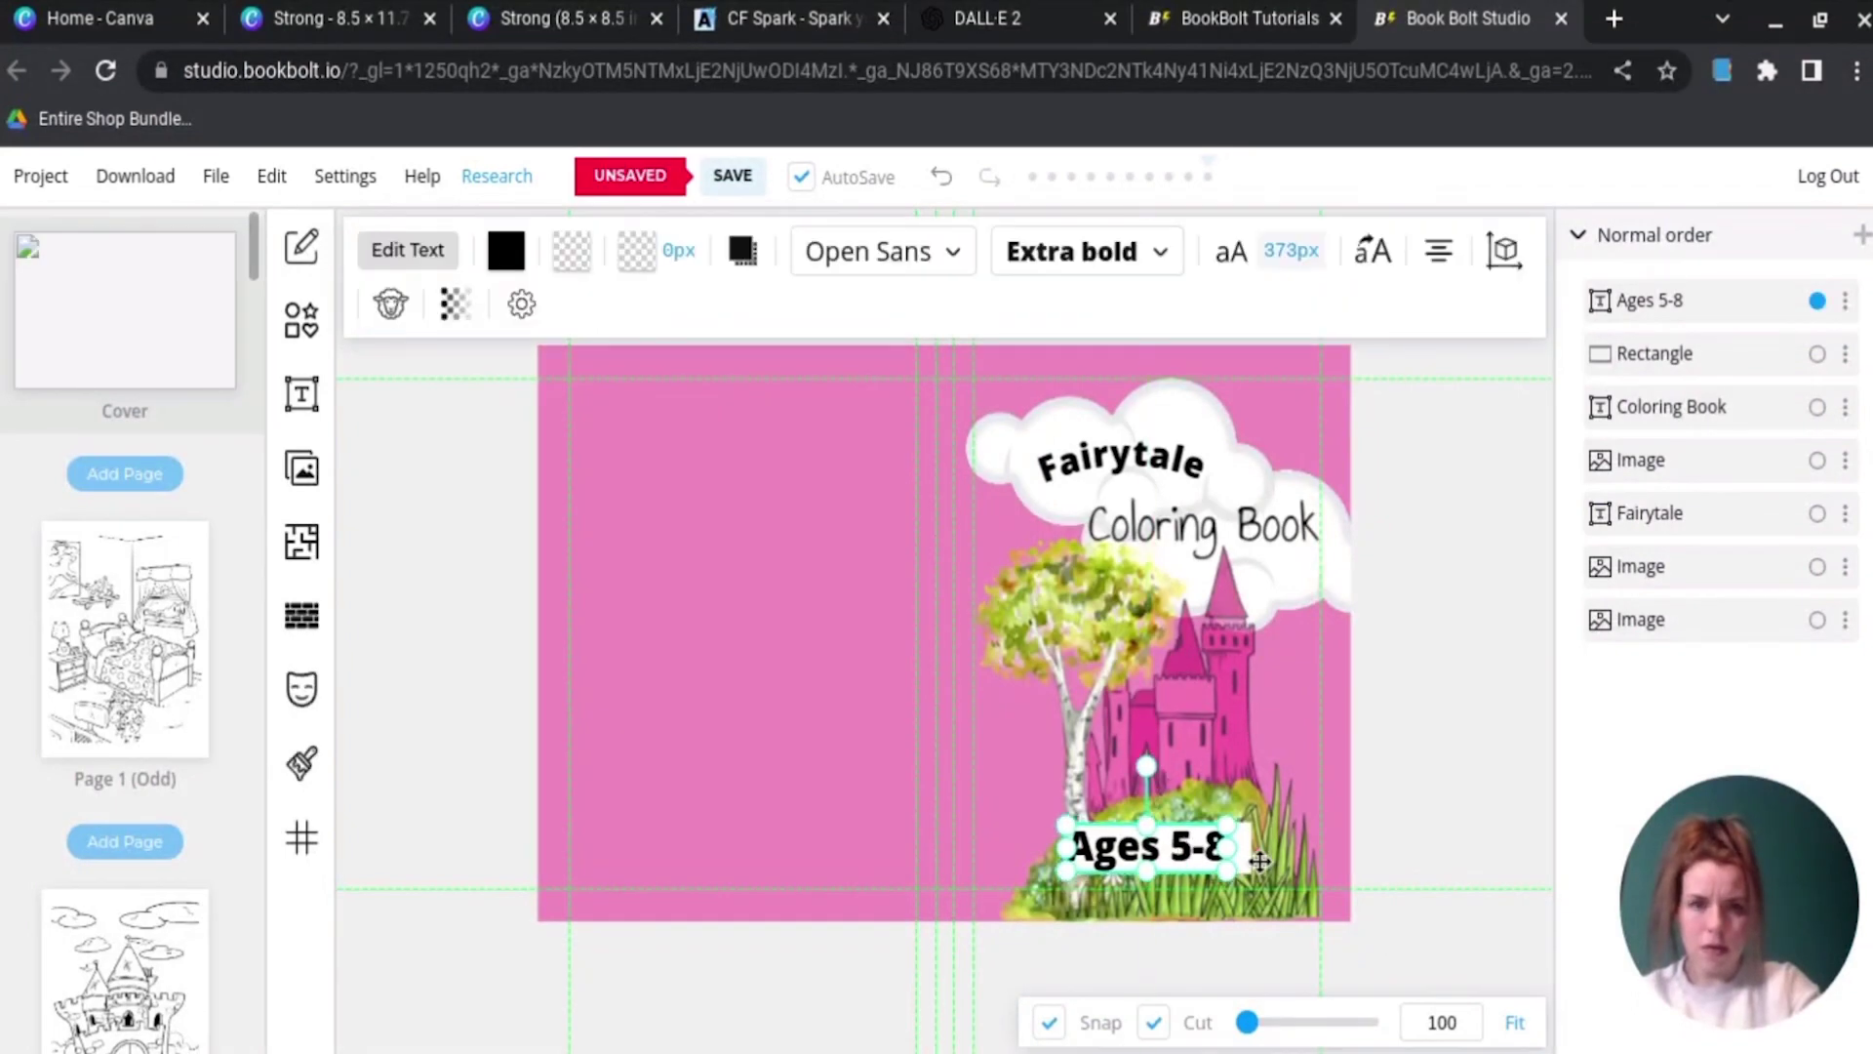
click(1239, 863)
click(1220, 871)
click(1376, 851)
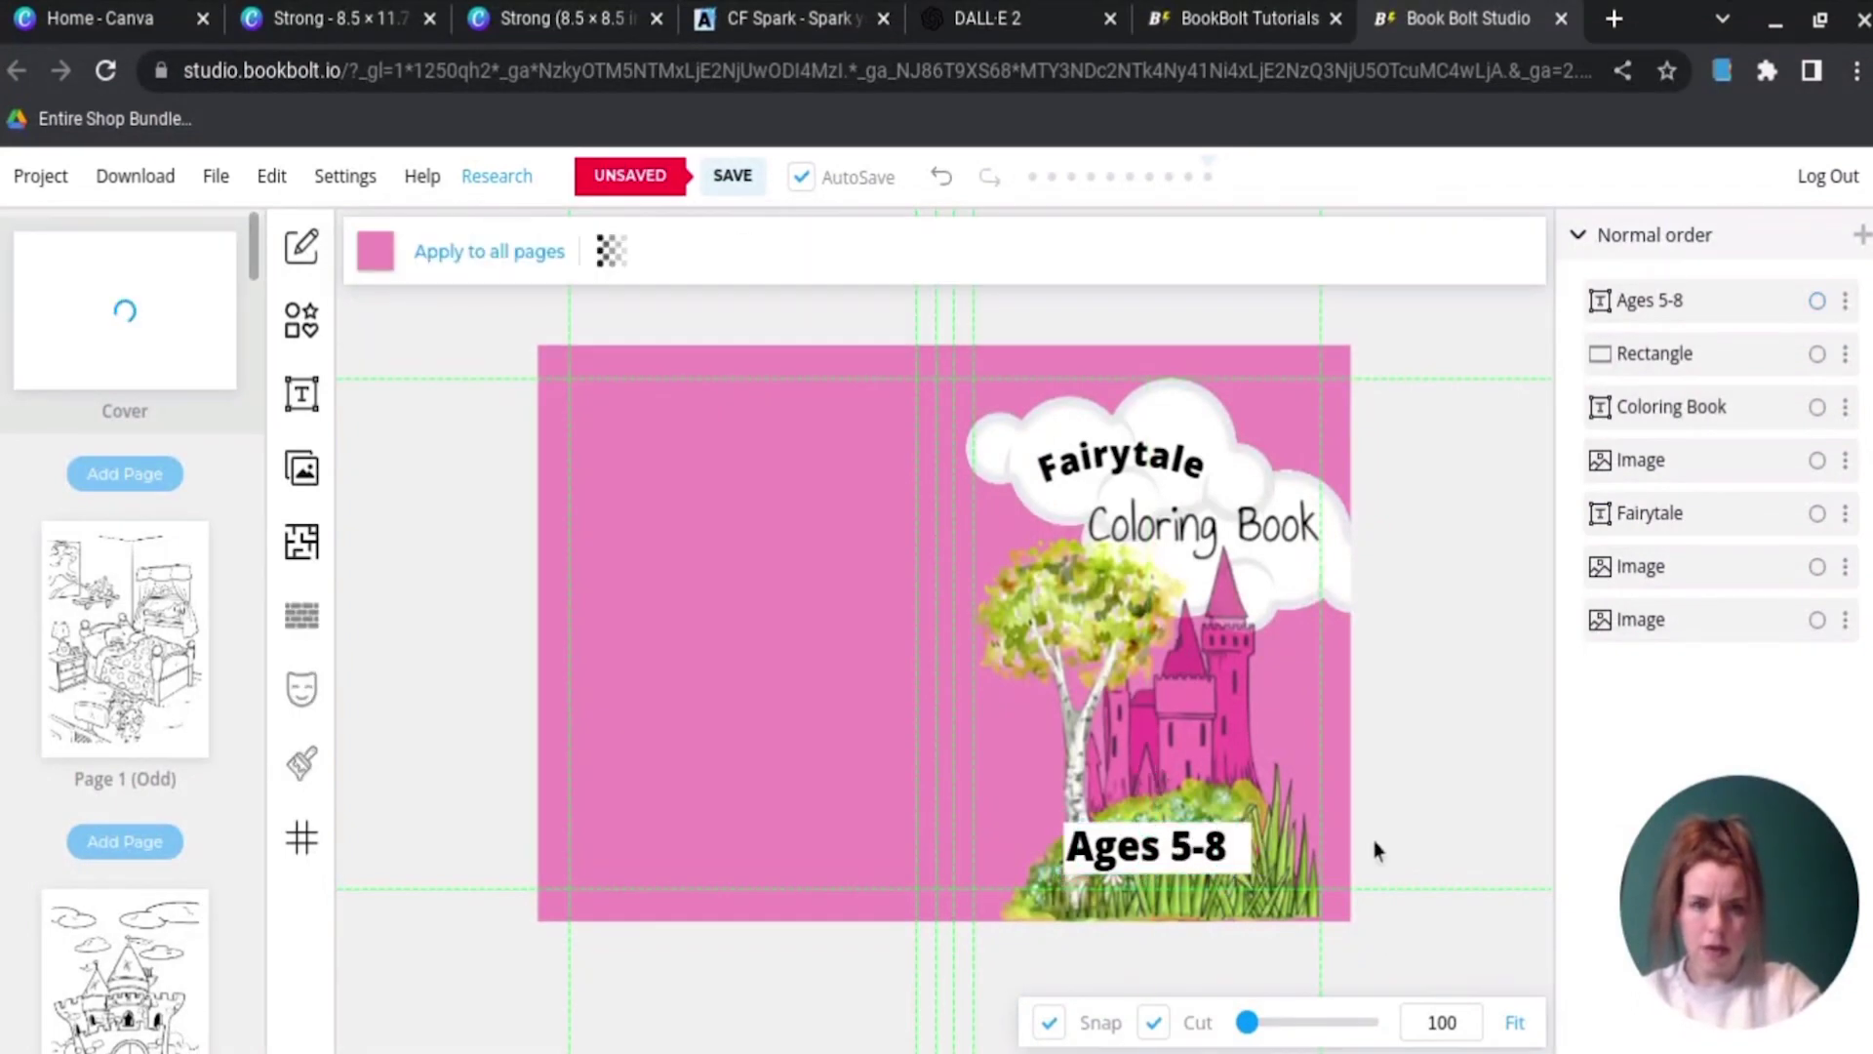
click(1252, 856)
click(1486, 892)
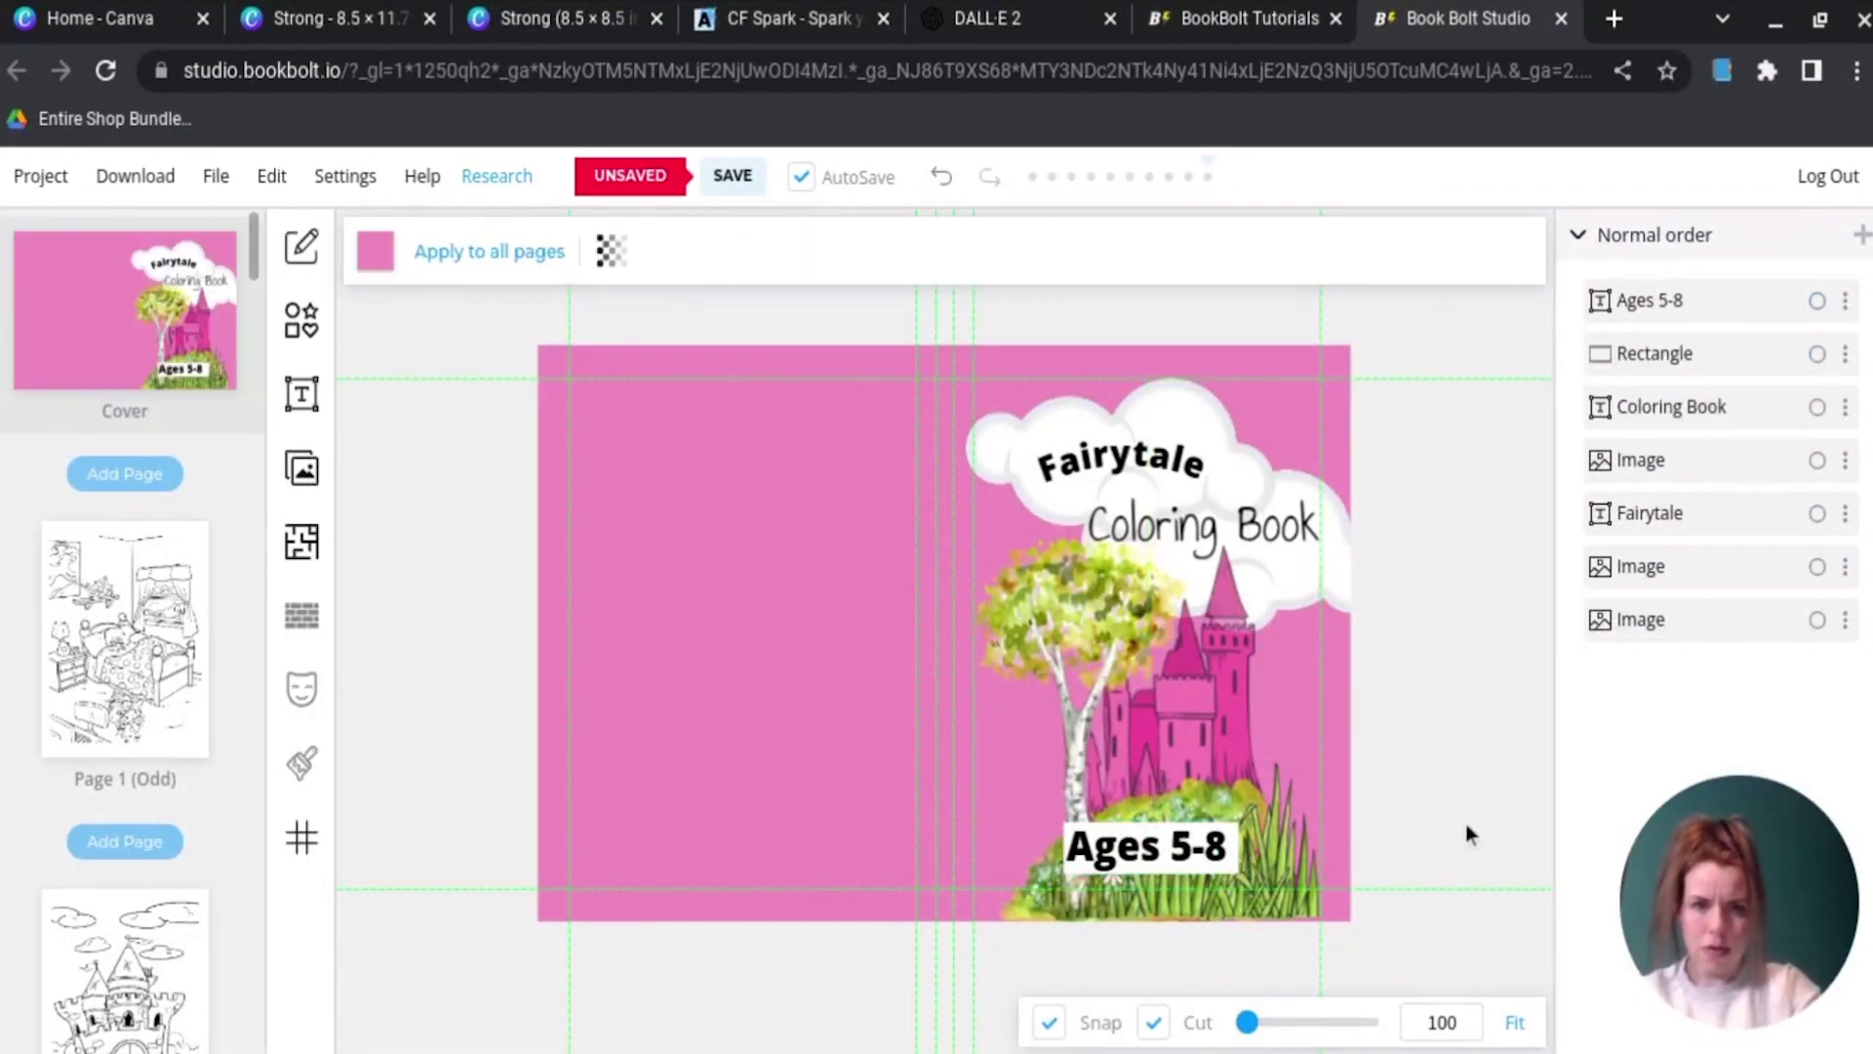
Step: Set the "Fairytale" title's font to Akaya Telivigala and enlarge it on the cloud
click(1079, 454)
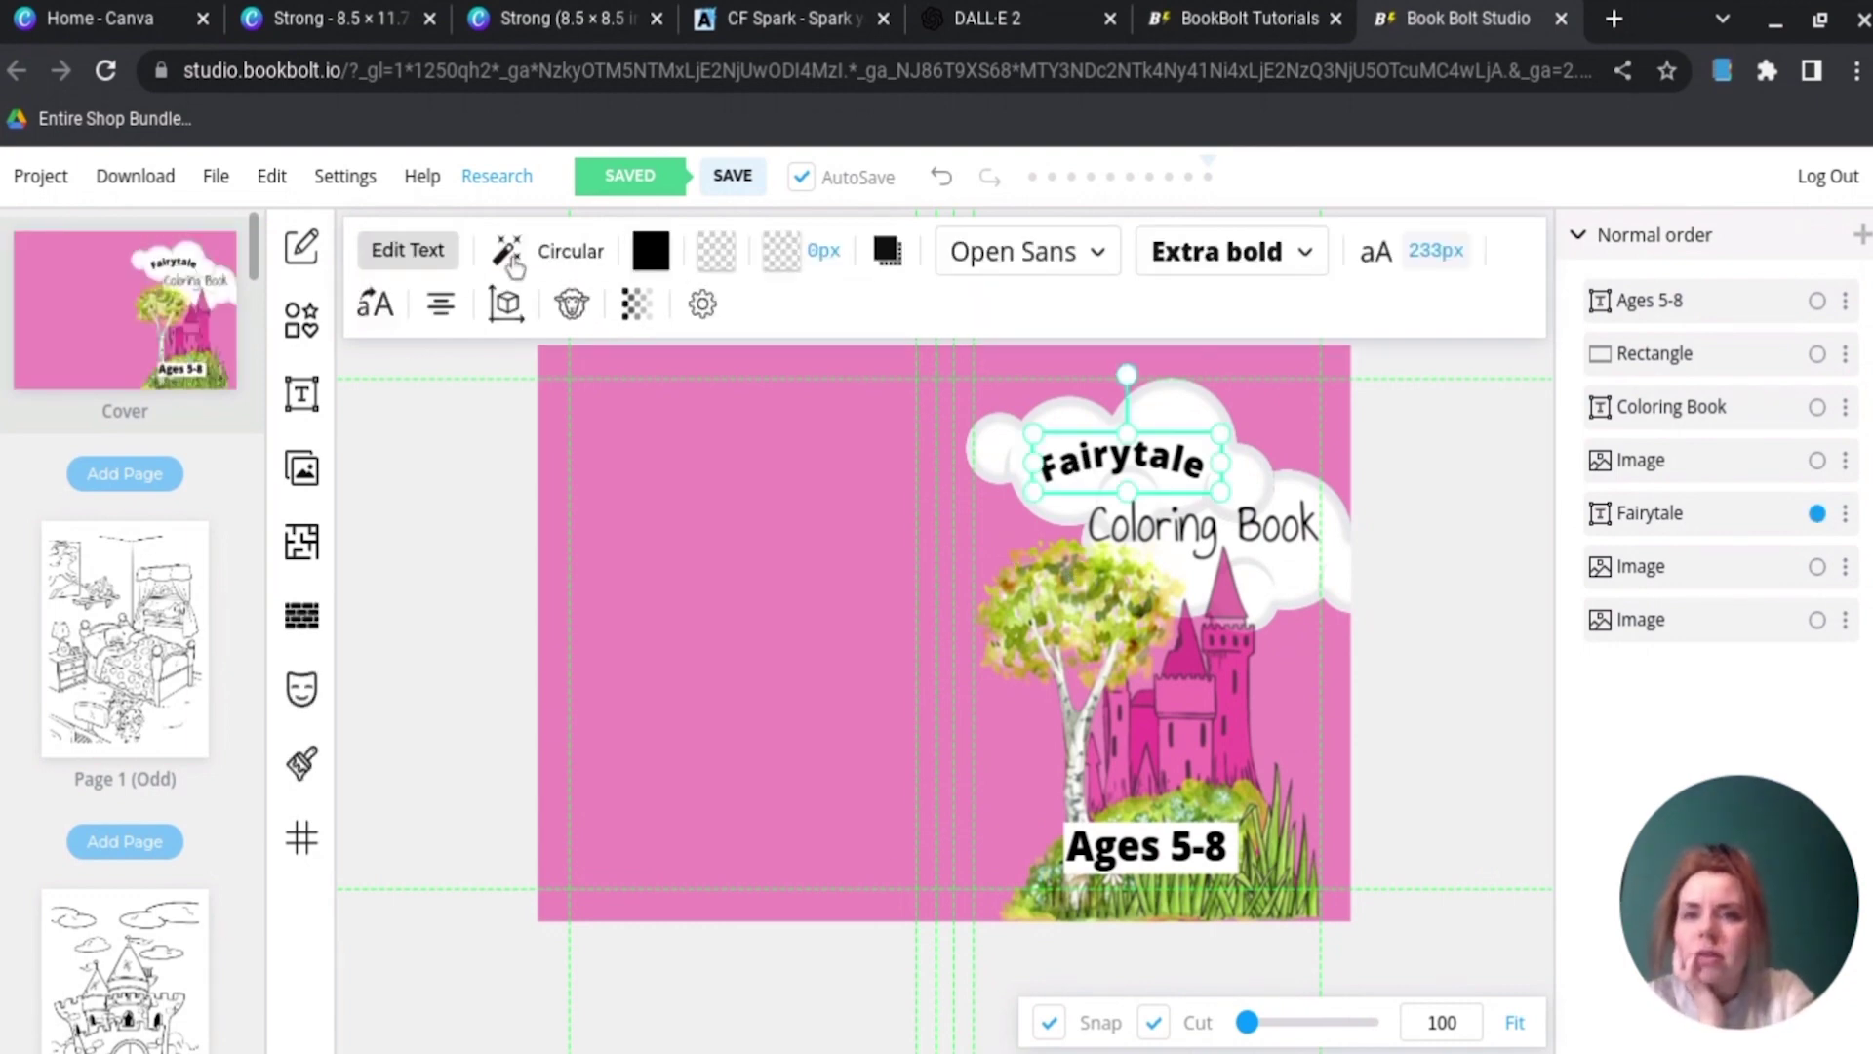
click(514, 265)
click(1098, 253)
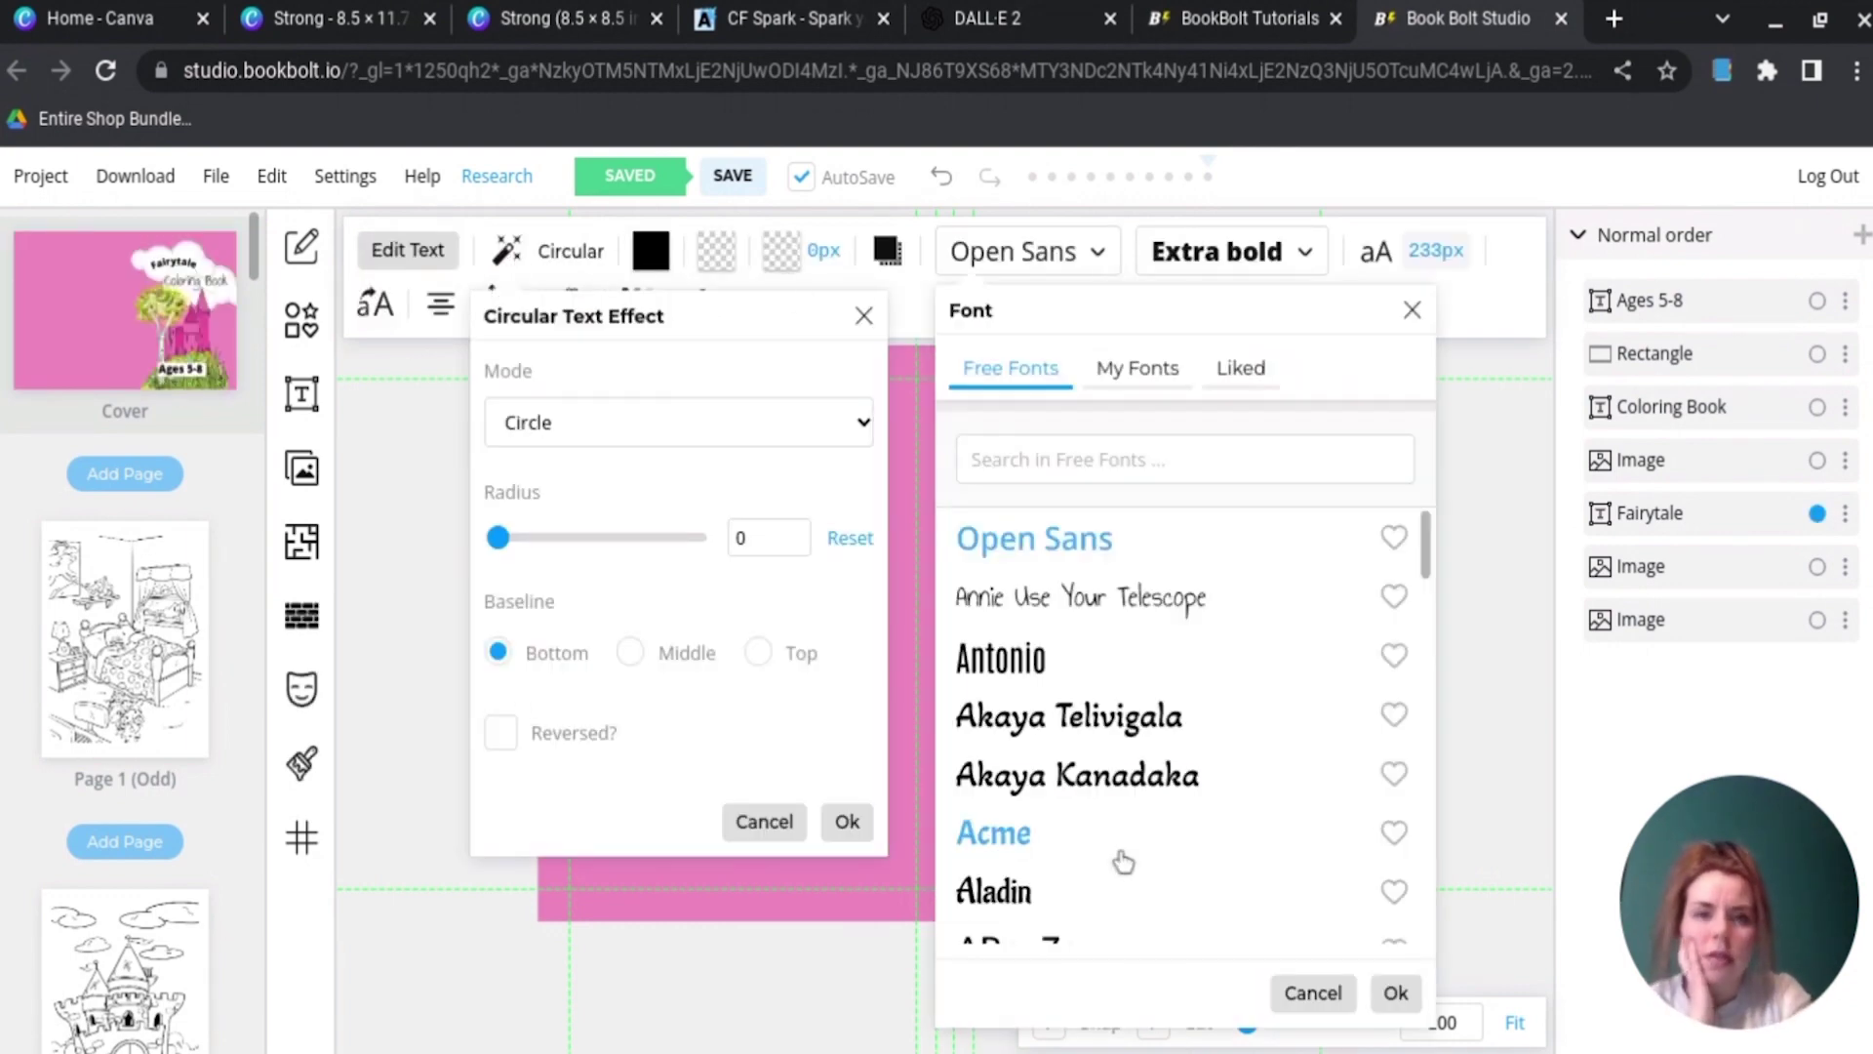
click(1073, 718)
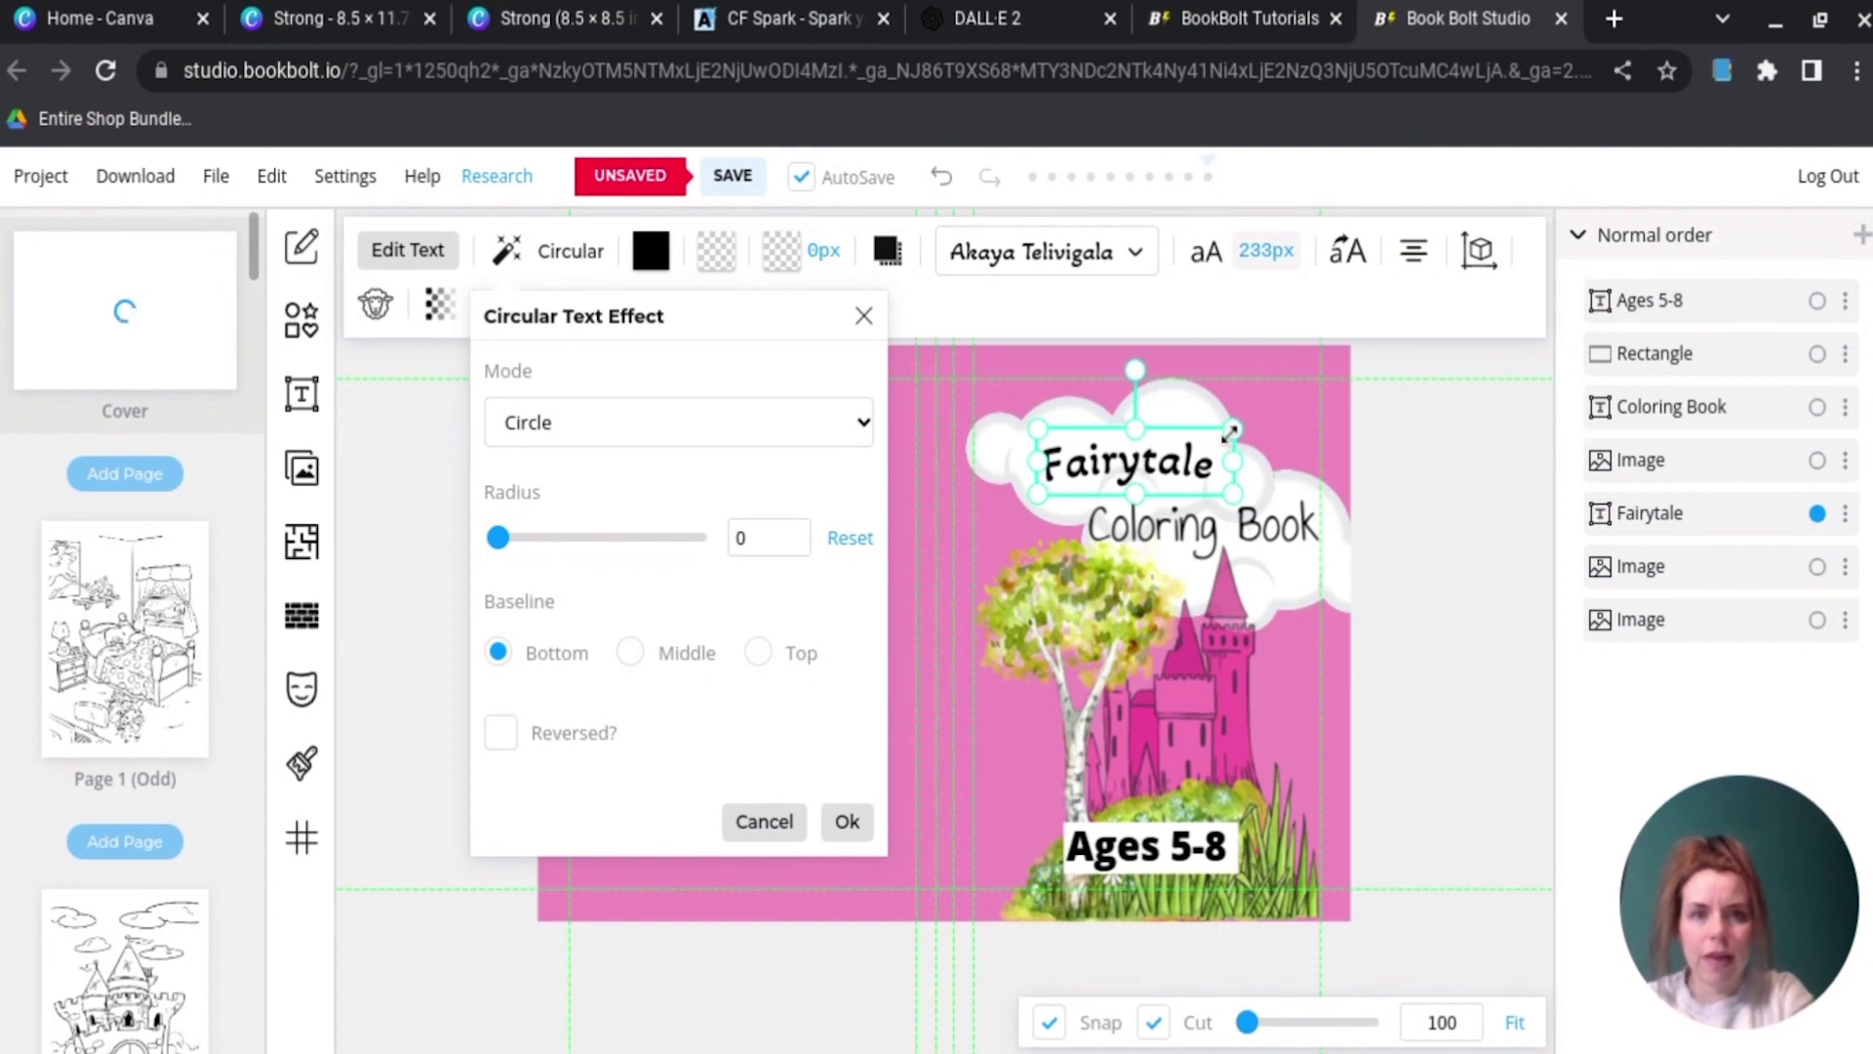
click(1340, 702)
Step: Fill the rectangle behind "Ages 5-8" with the soft pink e5a0a0
click(1649, 300)
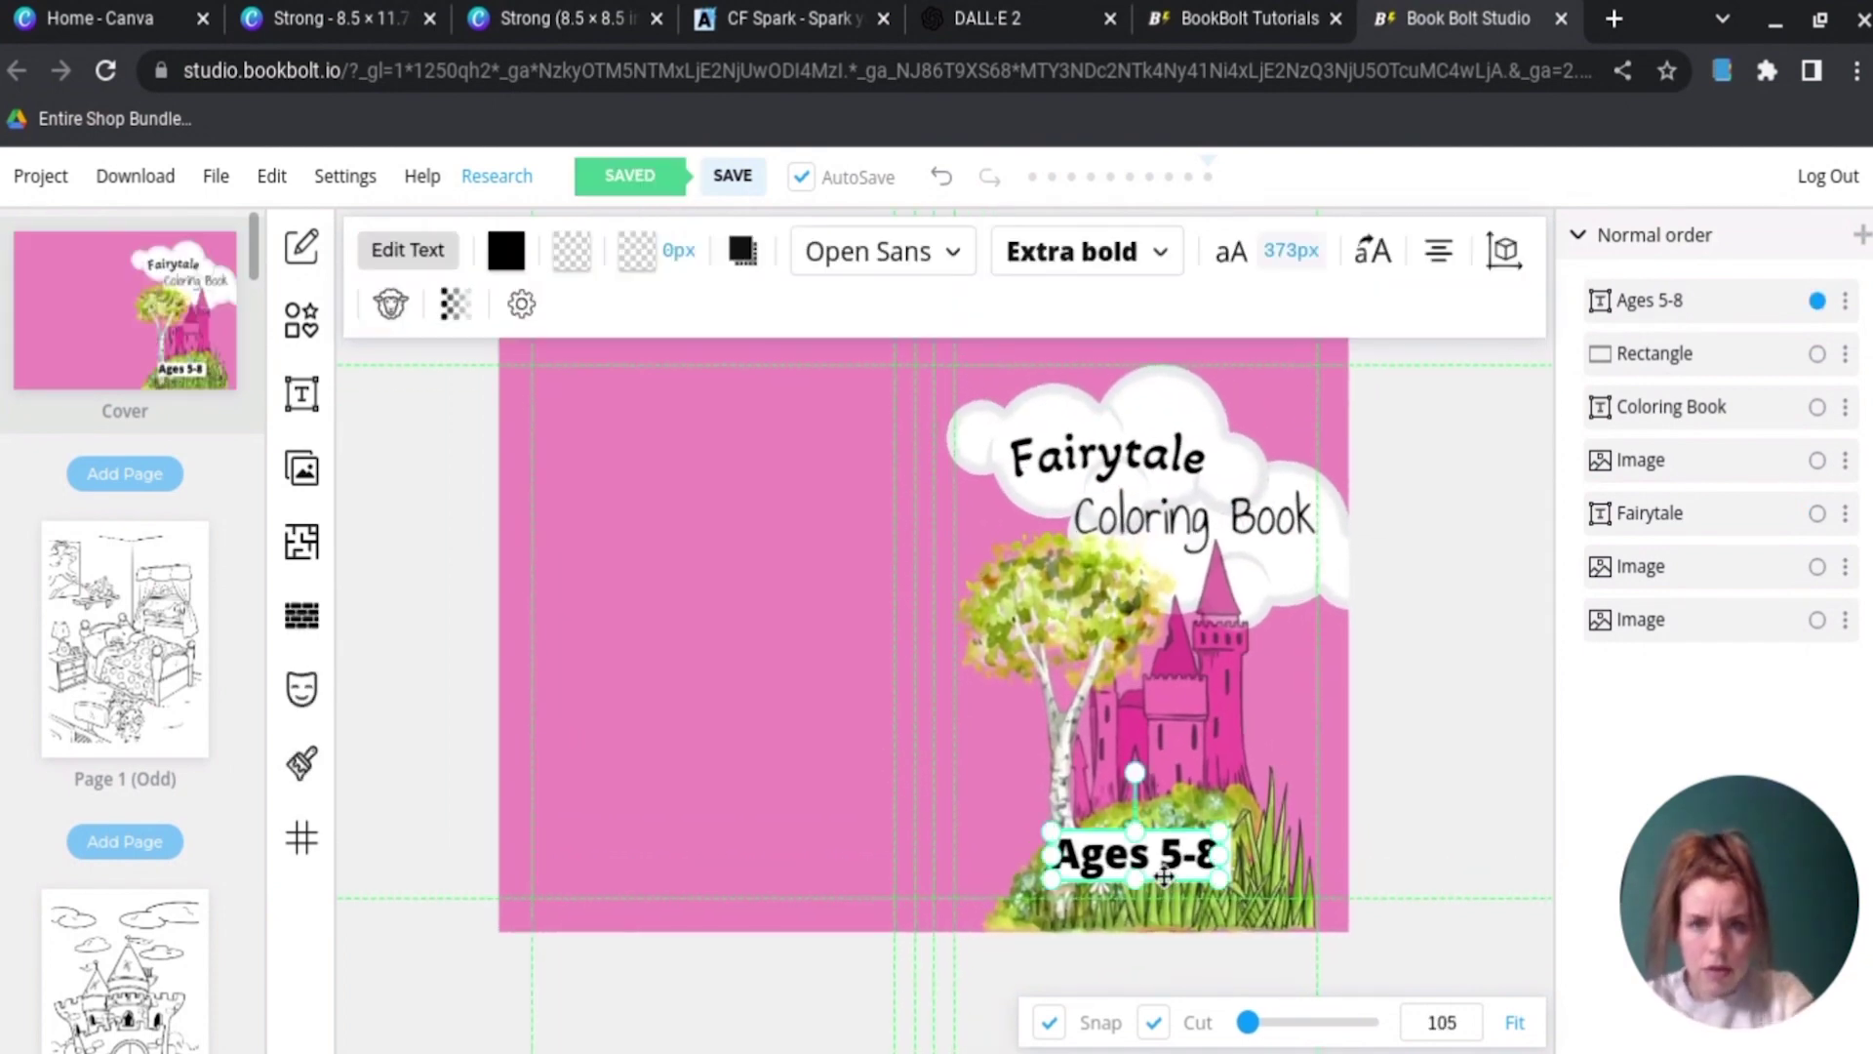
click(1693, 363)
click(376, 251)
click(470, 431)
click(717, 858)
Step: Try a light purple a7a4db fill on the rectangle behind "Ages 5-8"
click(373, 256)
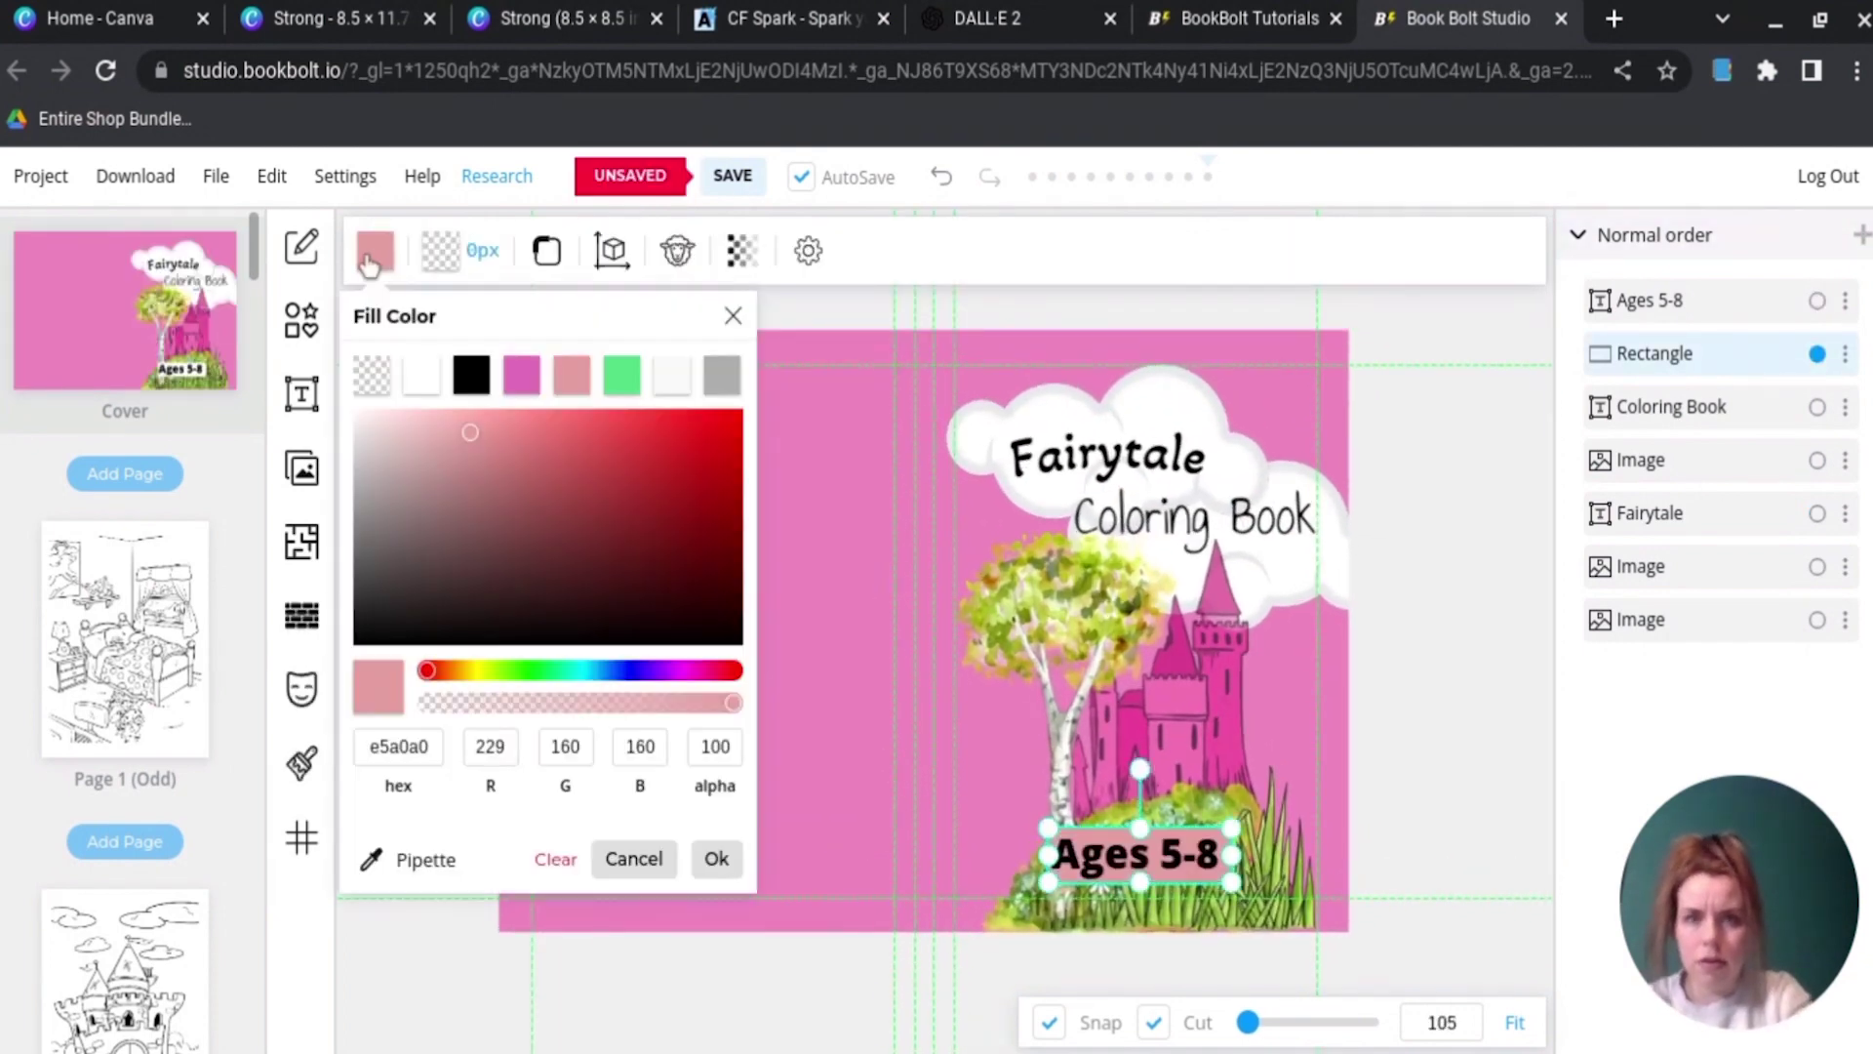
click(523, 670)
drag(471, 429, 399, 461)
click(641, 703)
click(630, 669)
click(739, 703)
click(452, 443)
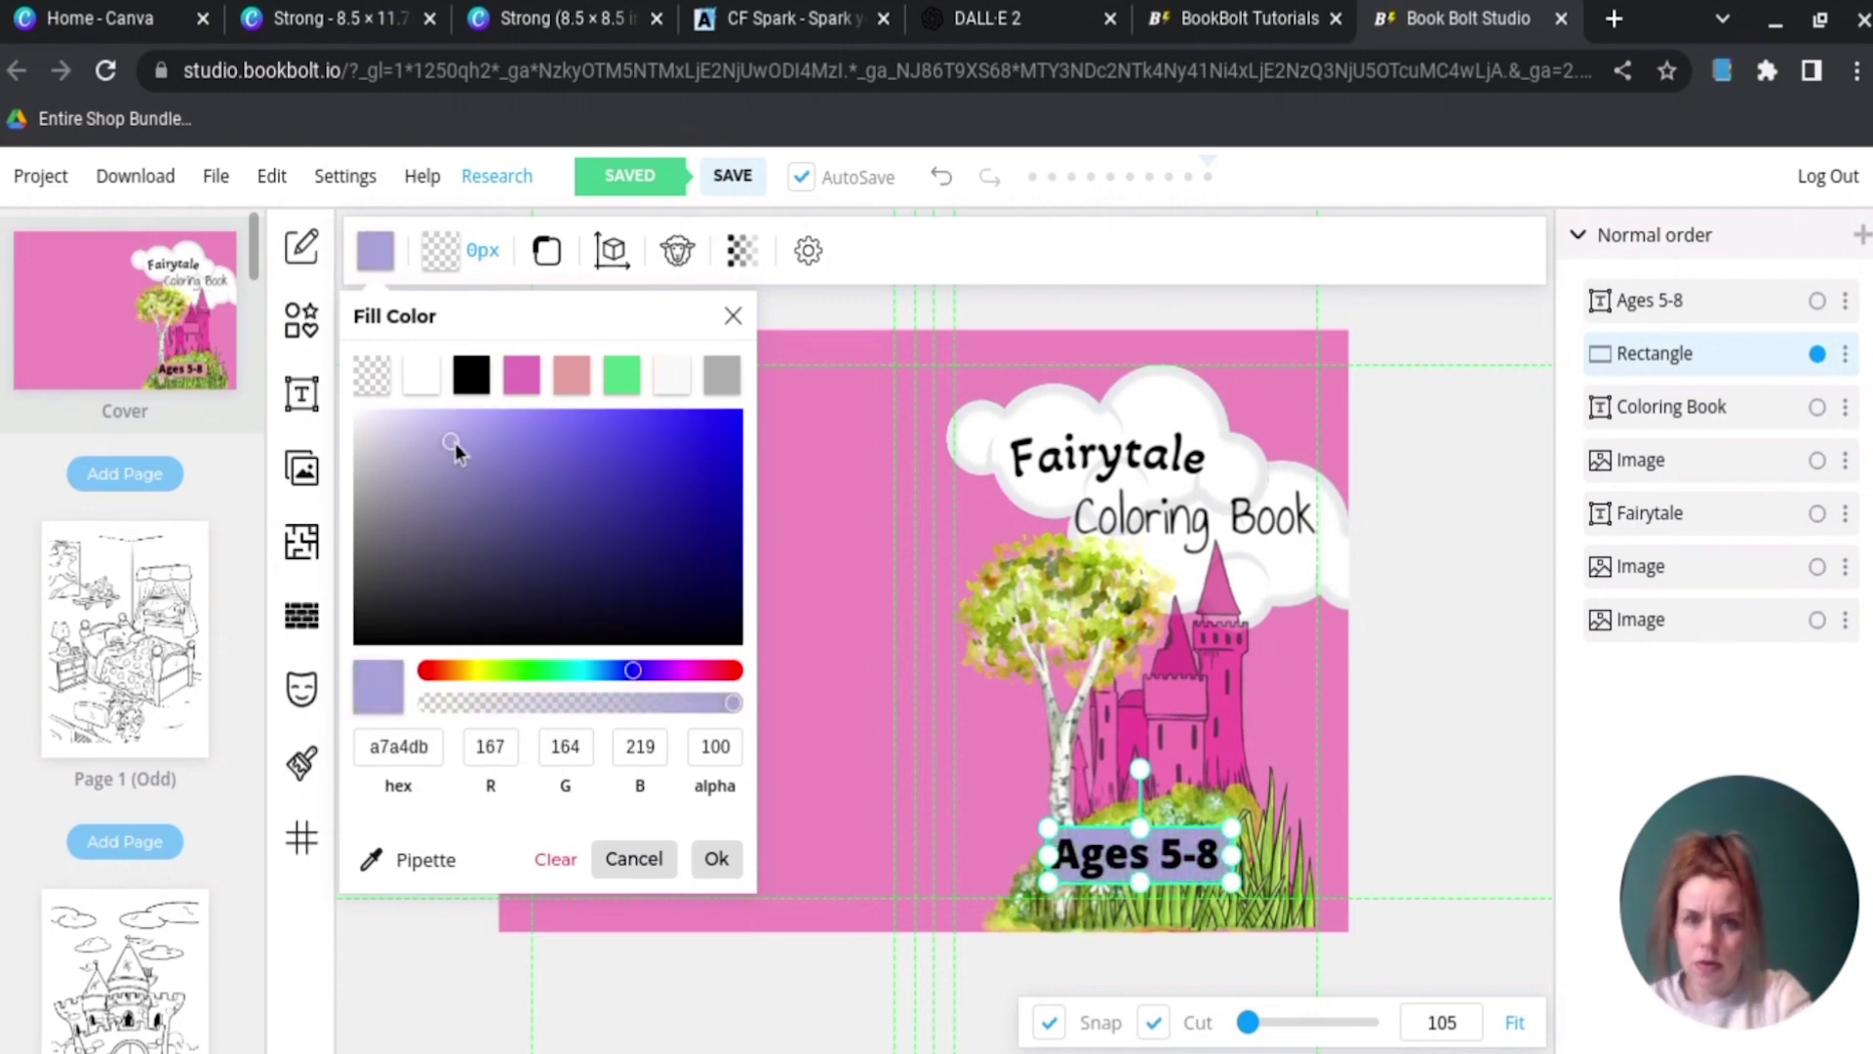
click(852, 737)
Step: Copy the castle drawing from page 2 onto the back cover and shrink it to a thumbnail near the spine
click(176, 663)
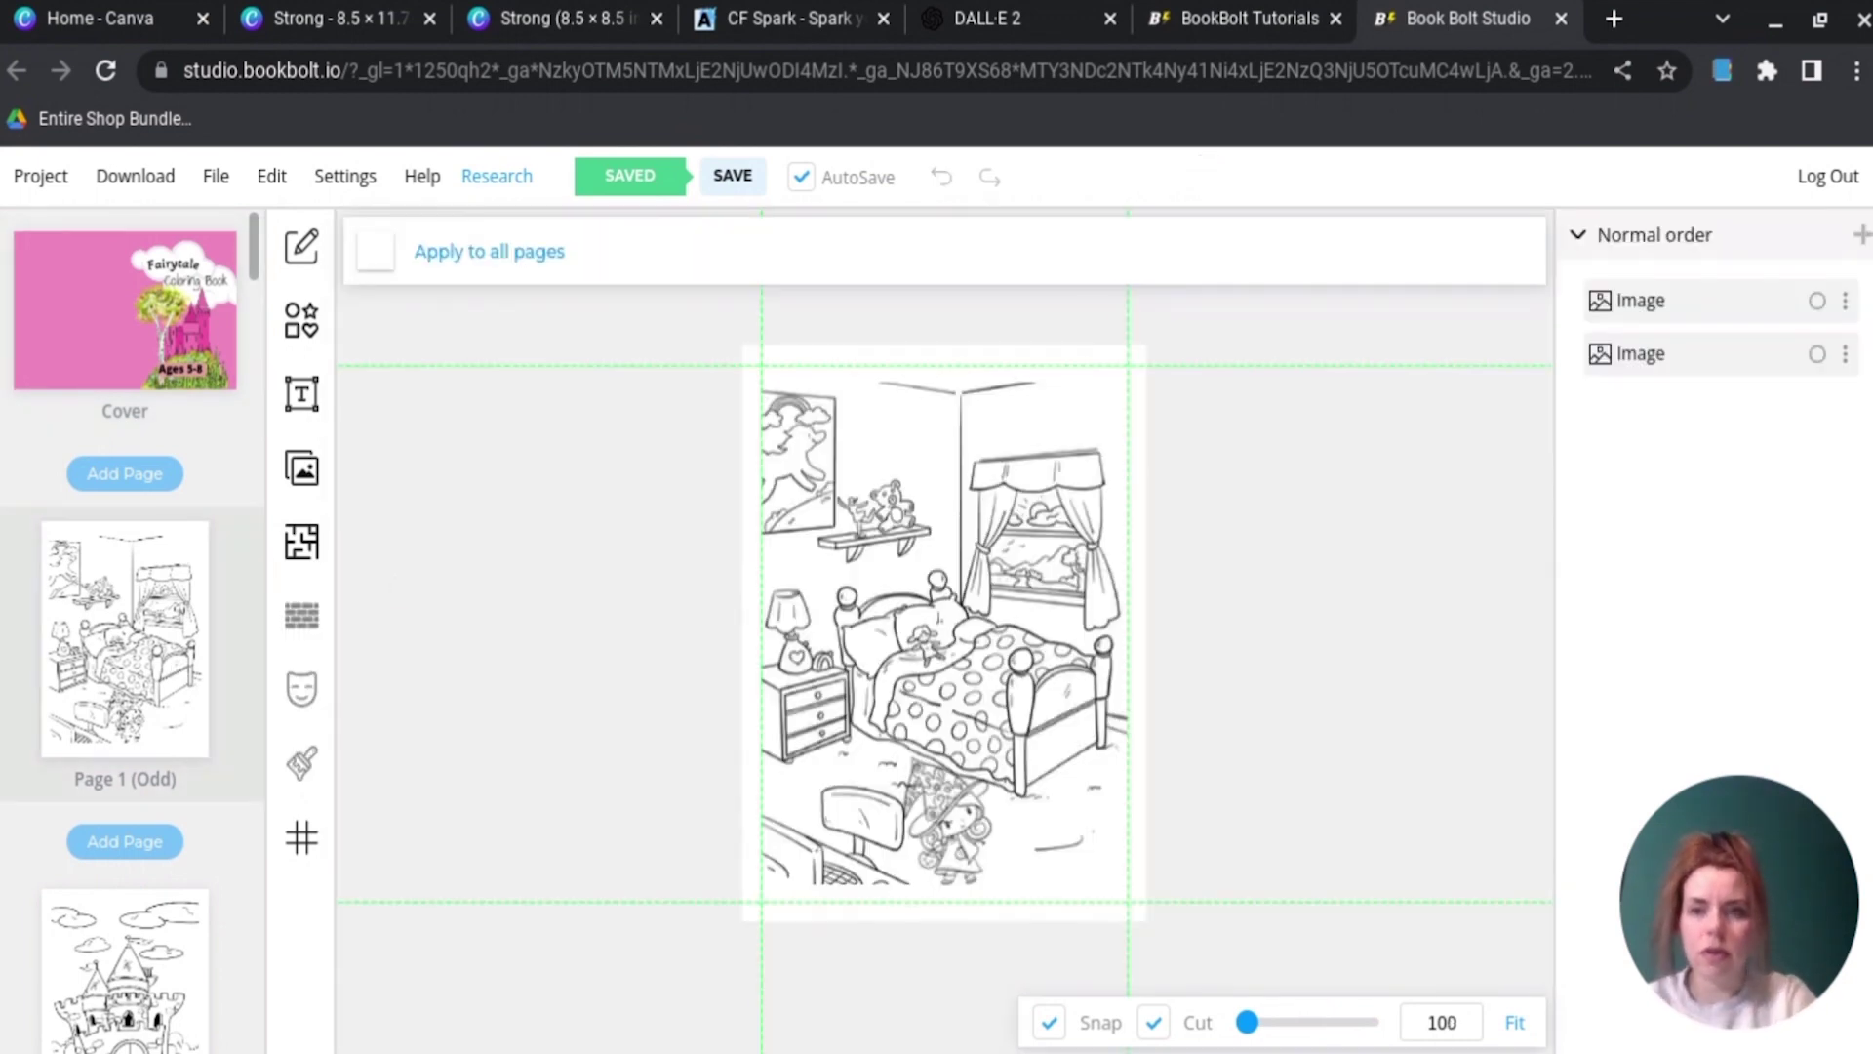
click(156, 985)
click(839, 478)
key(ctrl+c)
click(75, 334)
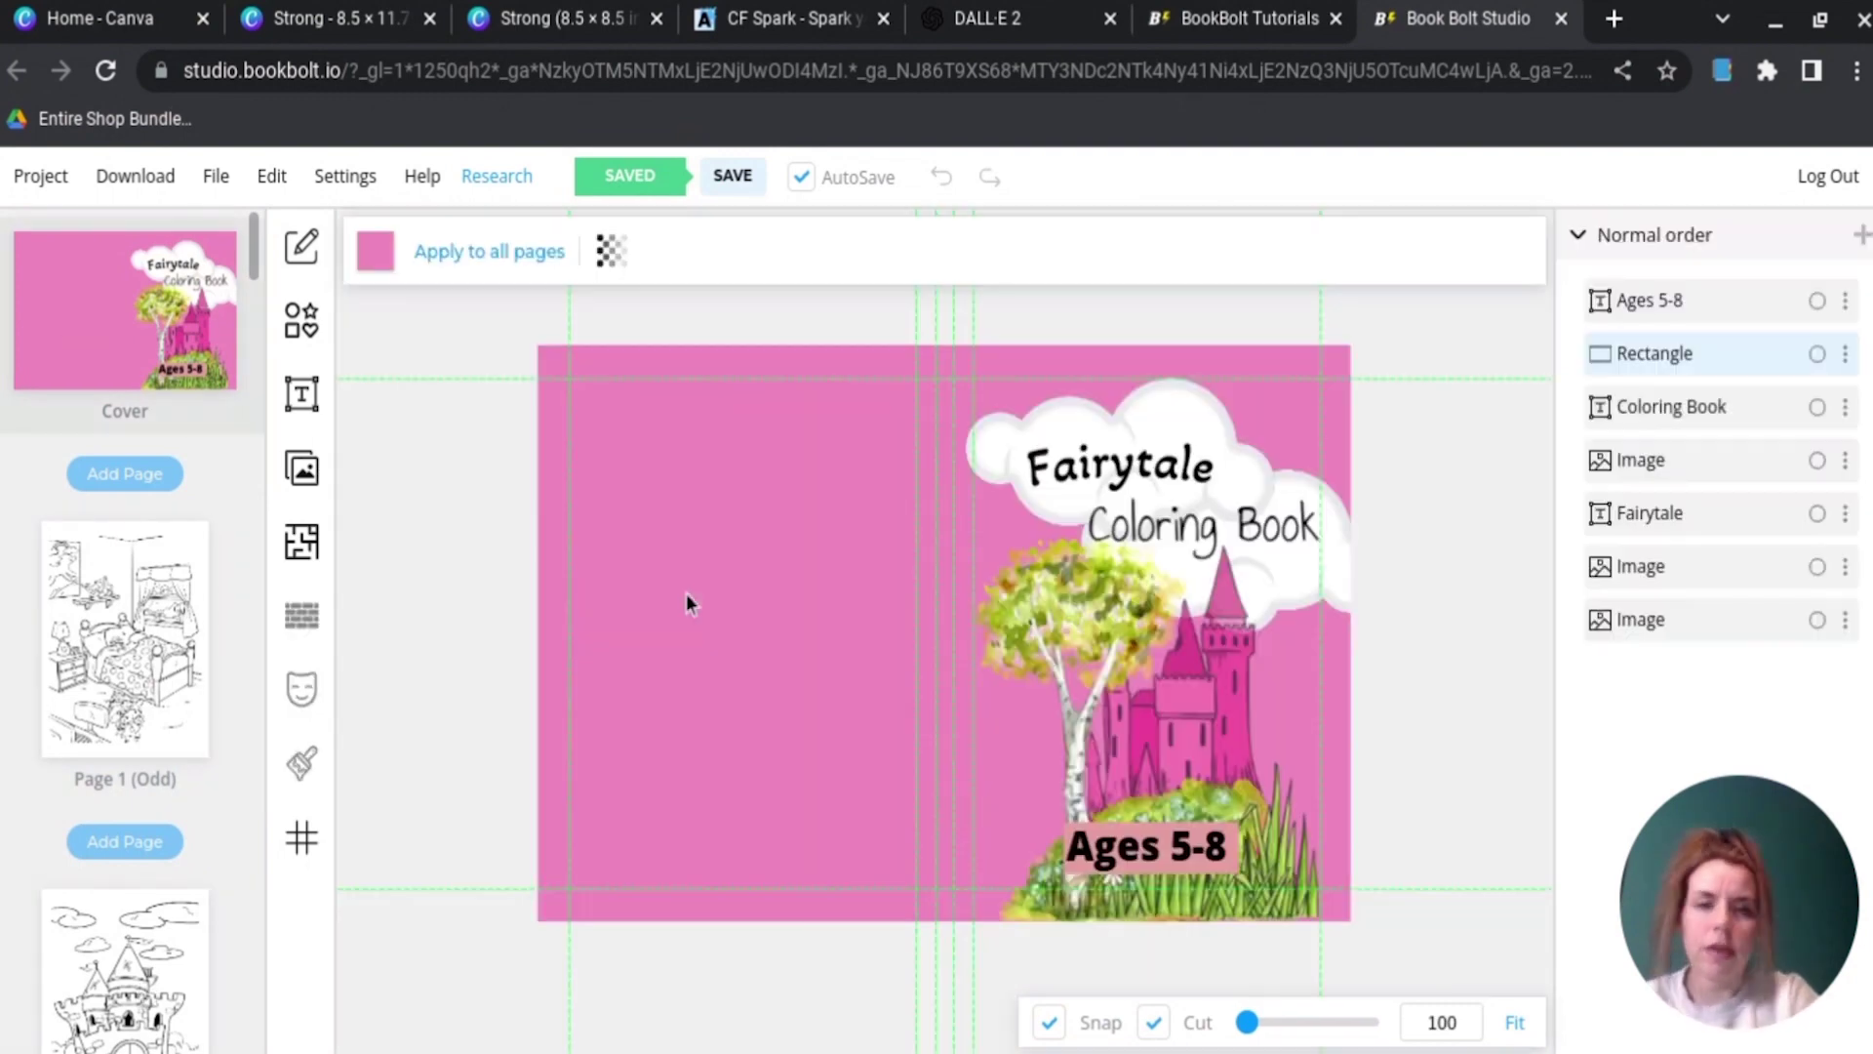
key(ctrl+v)
drag(557, 361, 759, 663)
Step: Copy the bedroom drawing from page 1 onto the back cover and shrink it to a thumbnail beside the castle drawing
click(95, 662)
click(1071, 239)
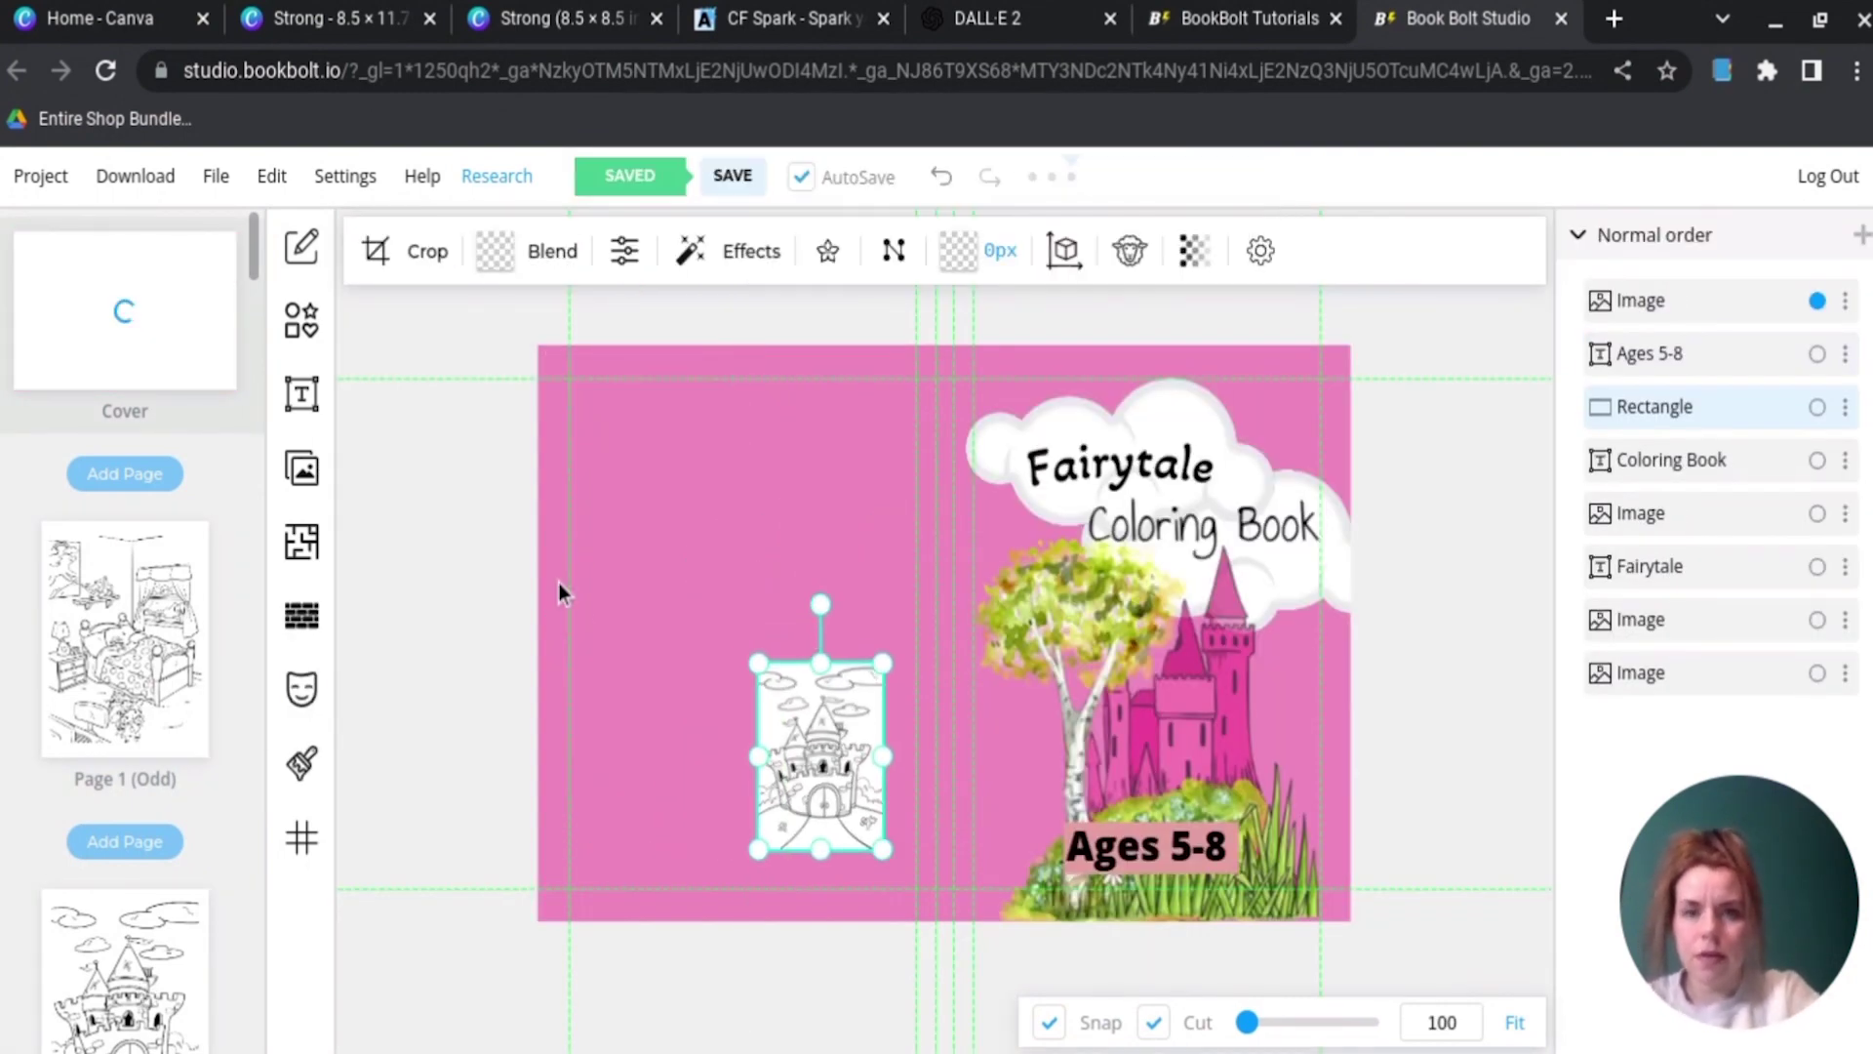
click(558, 582)
click(107, 653)
click(839, 547)
key(ctrl+c)
click(125, 310)
key(ctrl+v)
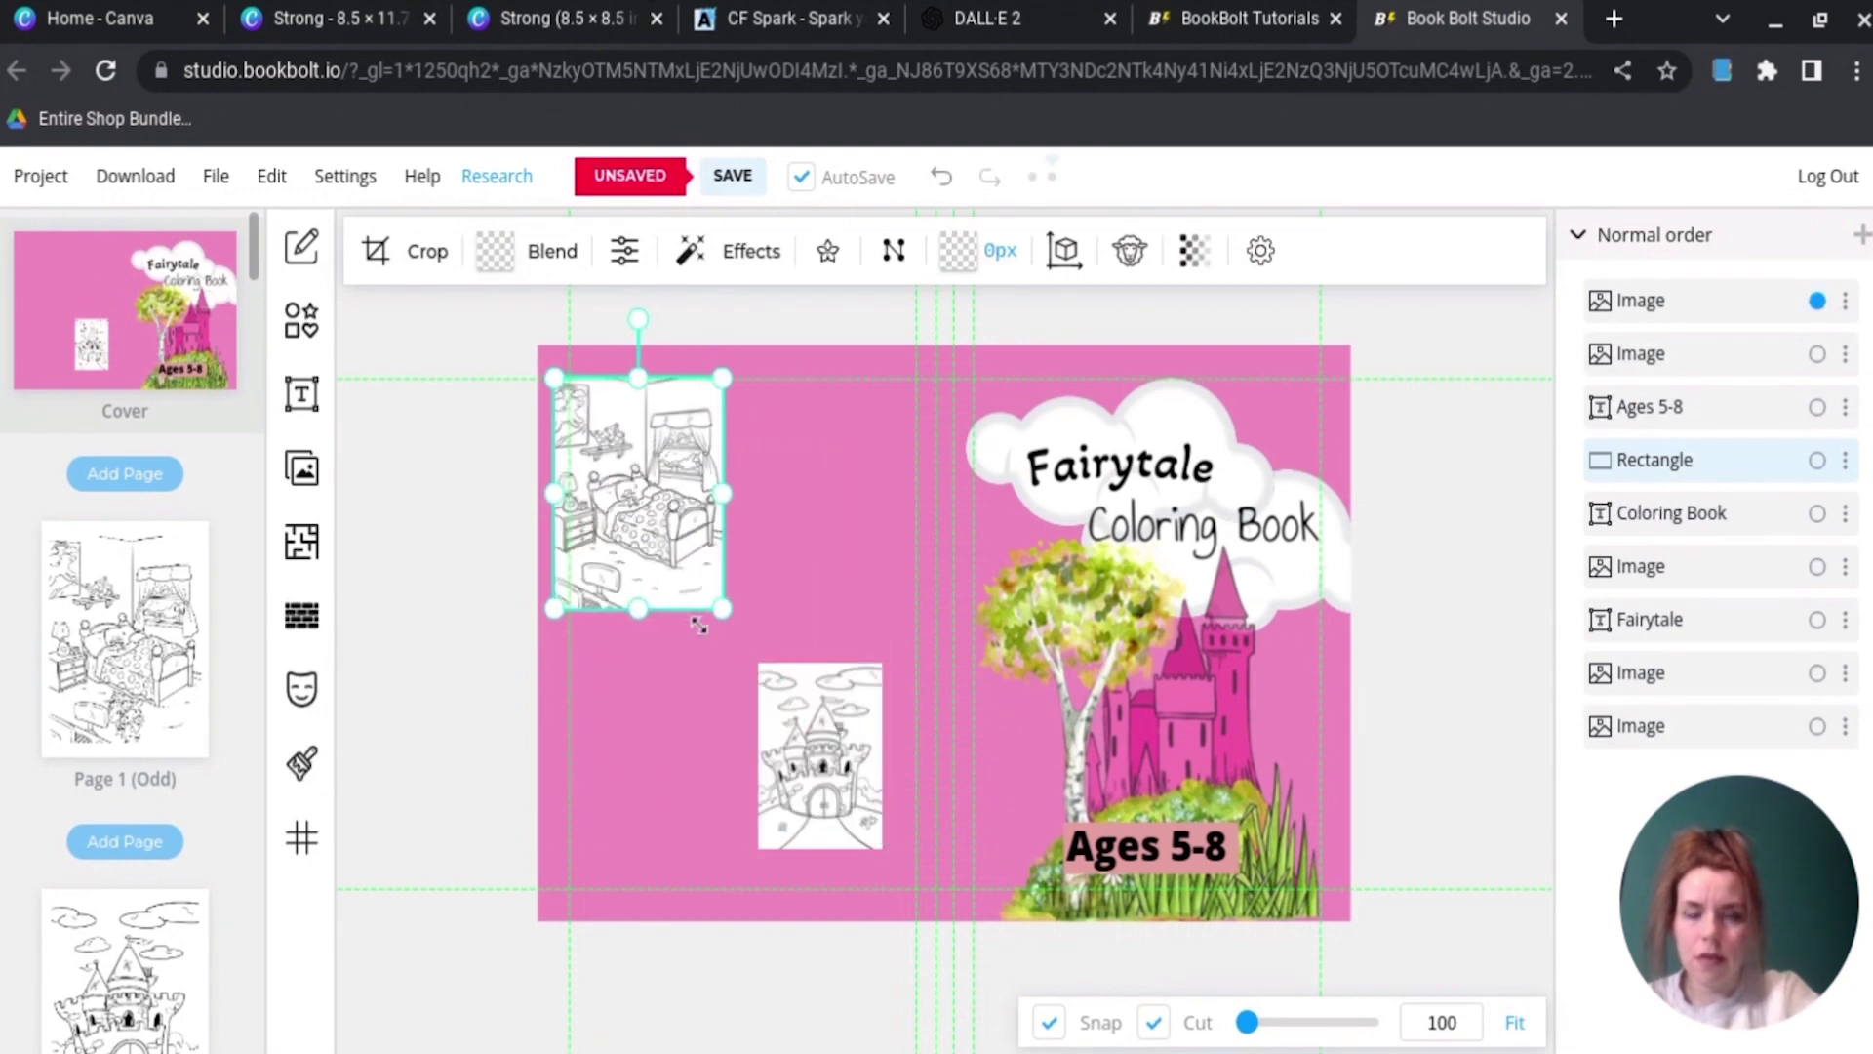
drag(634, 488, 642, 727)
drag(726, 660, 719, 667)
Step: Duplicate the bedroom thumbnail twice and place the copies side by side in an upper row on the back cover
click(459, 707)
scroll(431, 718, down, 2)
scroll(183, 676, down, 3)
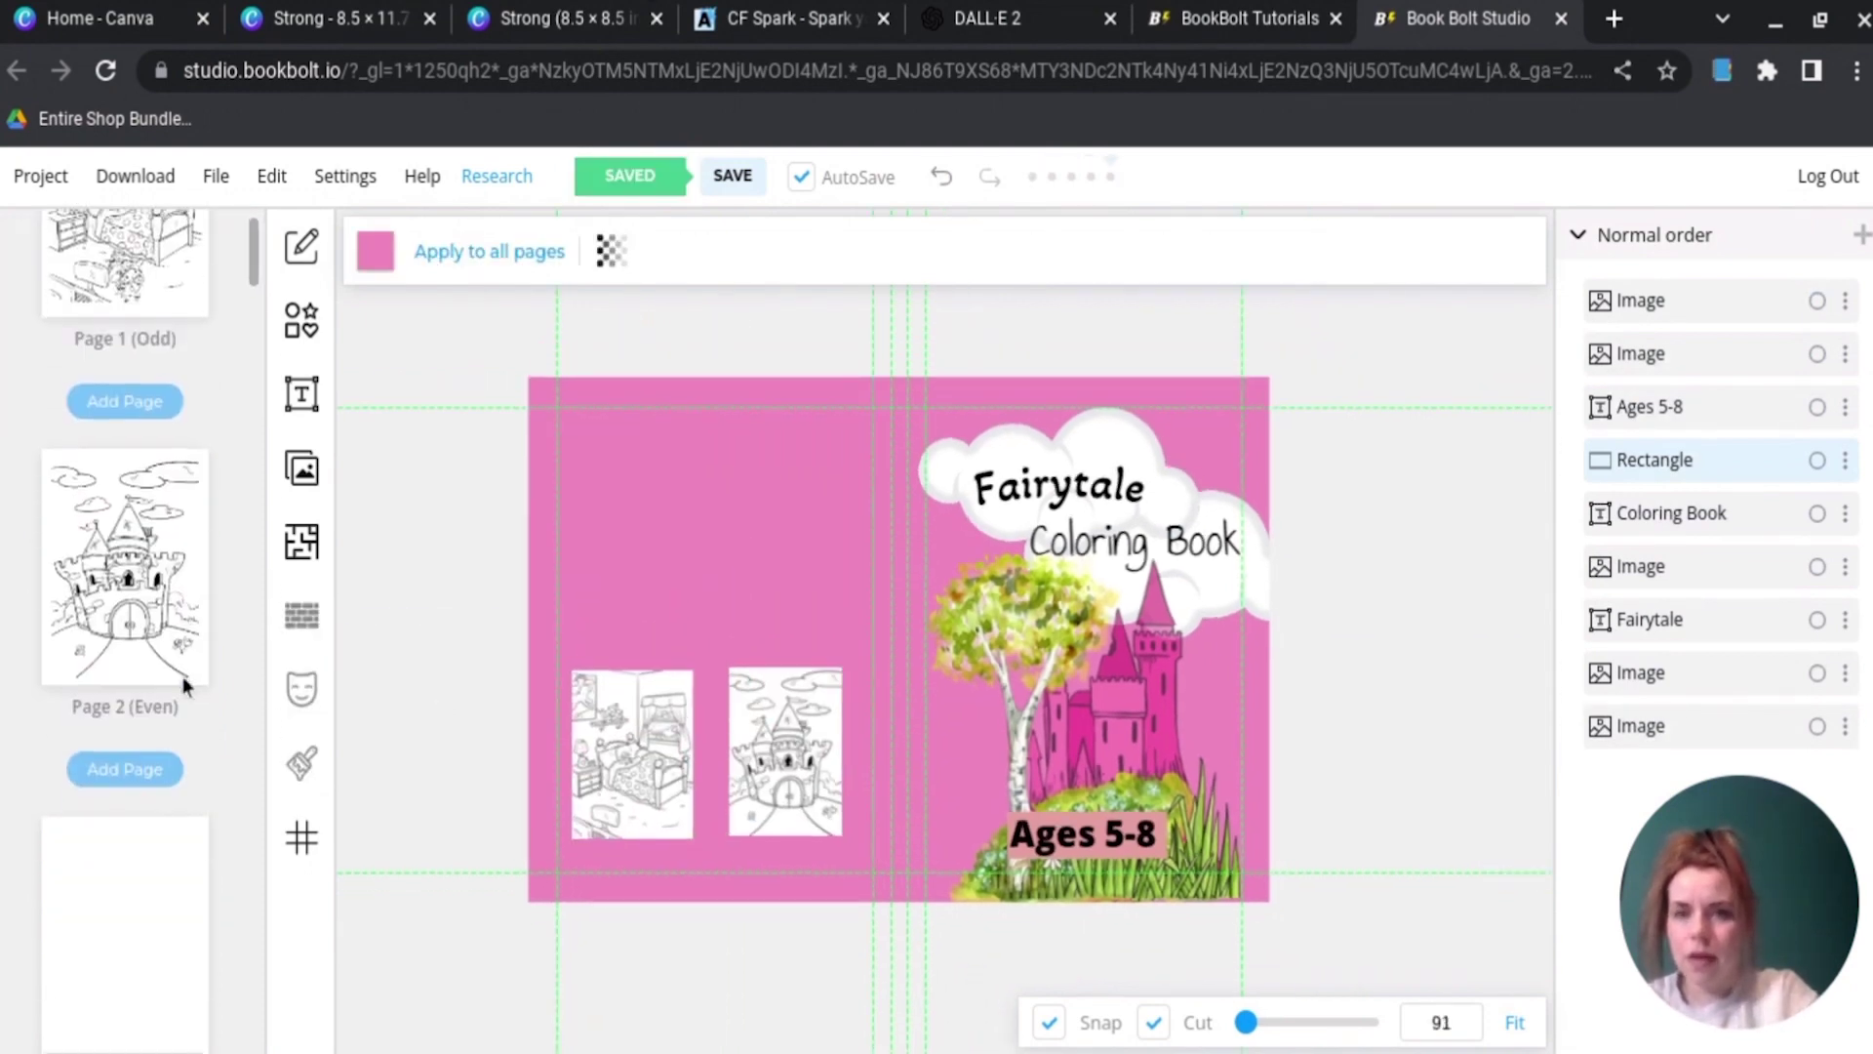
click(658, 738)
key(ctrl+c)
key(ctrl+v)
drag(648, 734, 774, 527)
key(ctrl+v)
Step: Replace the castle thumbnail with another bedroom copy and align the four thumbnails in a two-by-two grid
click(775, 761)
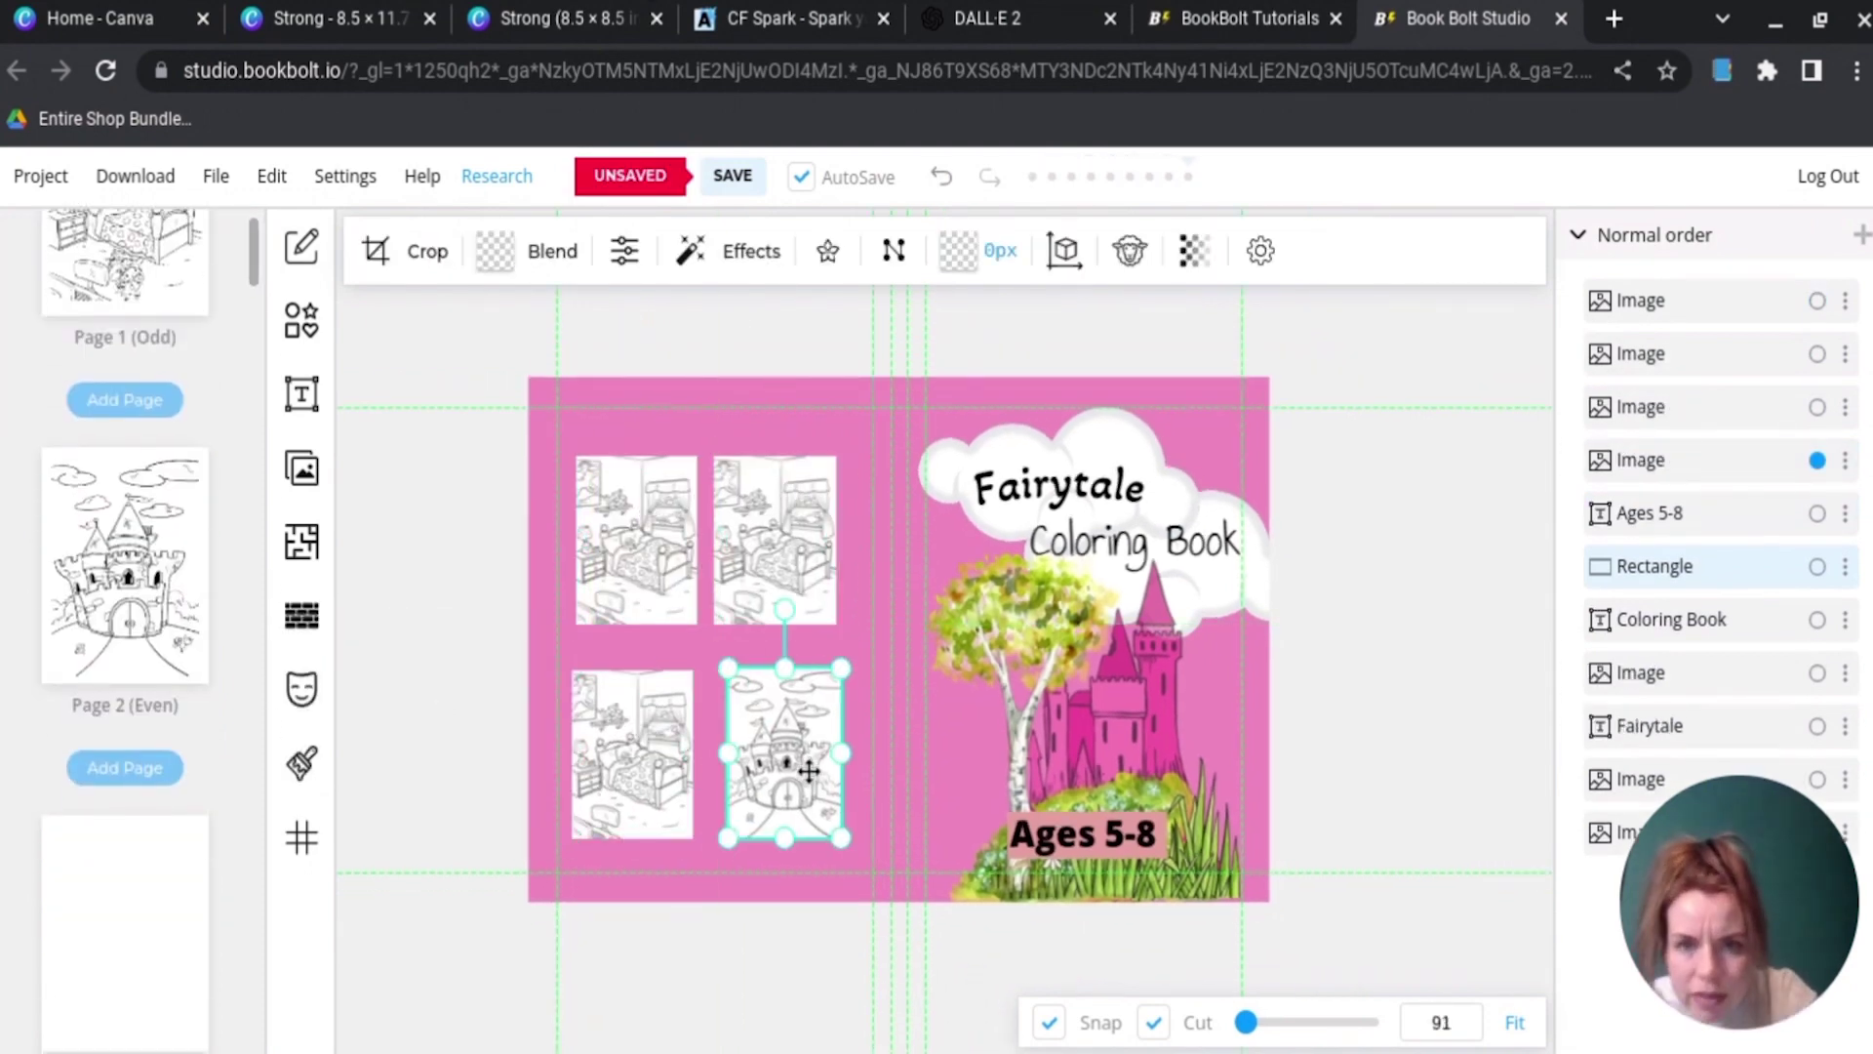
key(Delete)
key(ctrl+v)
drag(658, 779, 802, 755)
drag(662, 759, 664, 735)
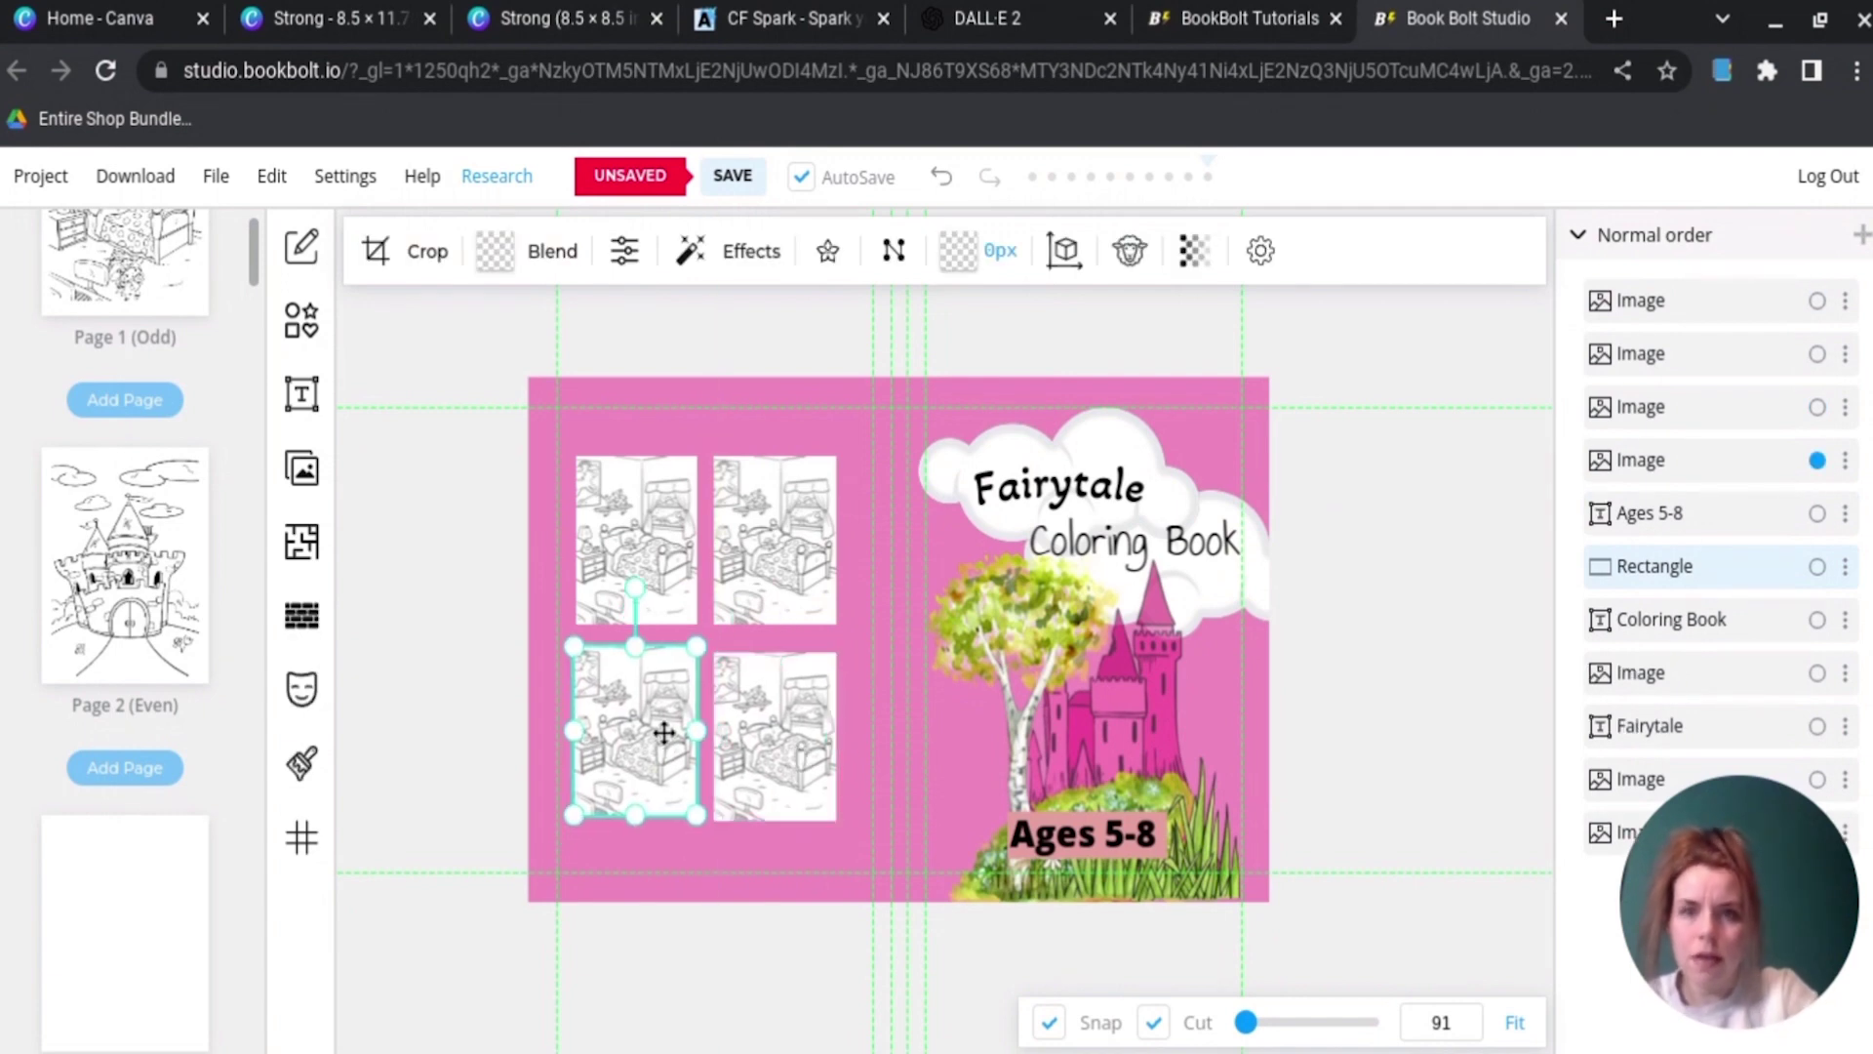
click(764, 721)
click(495, 729)
Step: Add a rectangle and size it as a border behind the upper-right thumbnail, moving its layer below the drawings
click(299, 333)
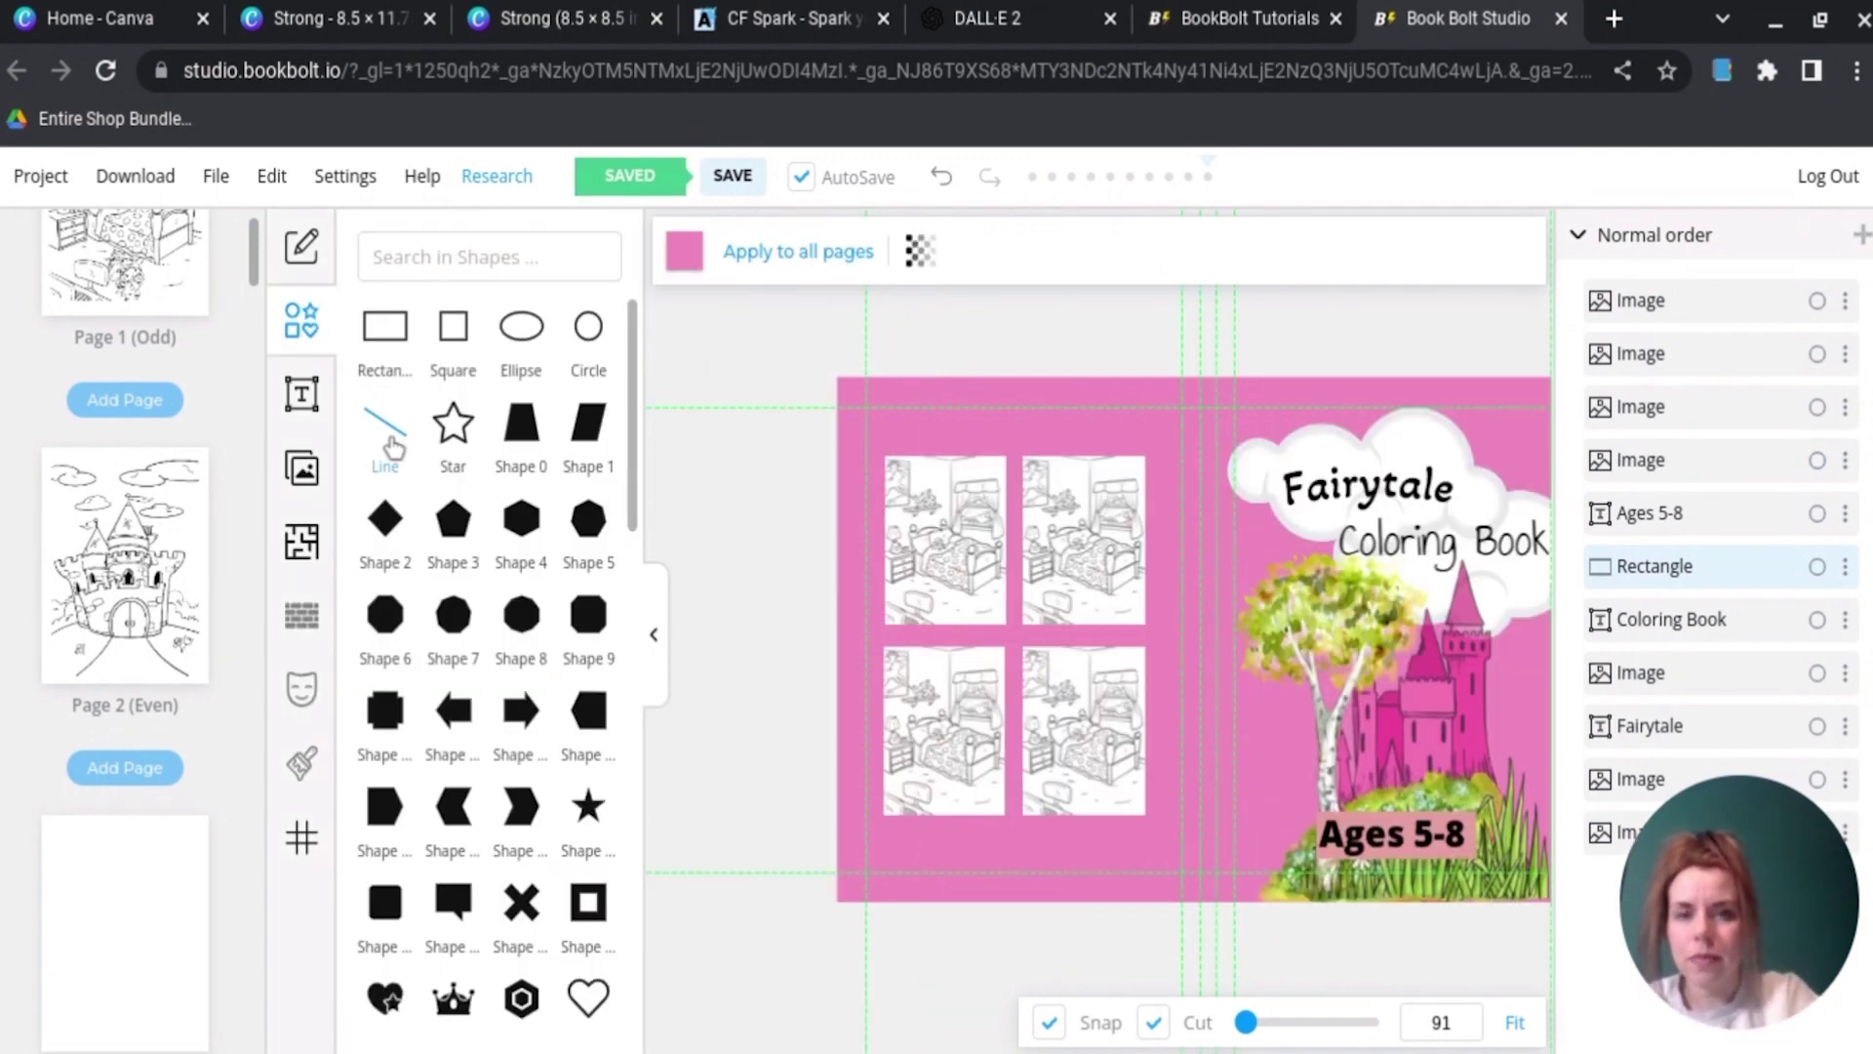
click(384, 325)
drag(1215, 637, 1090, 588)
drag(1091, 503, 1165, 463)
drag(1104, 554, 1091, 524)
drag(1694, 306, 1689, 563)
drag(1138, 446, 1131, 445)
drag(1089, 634, 1088, 639)
drag(1082, 434, 1082, 449)
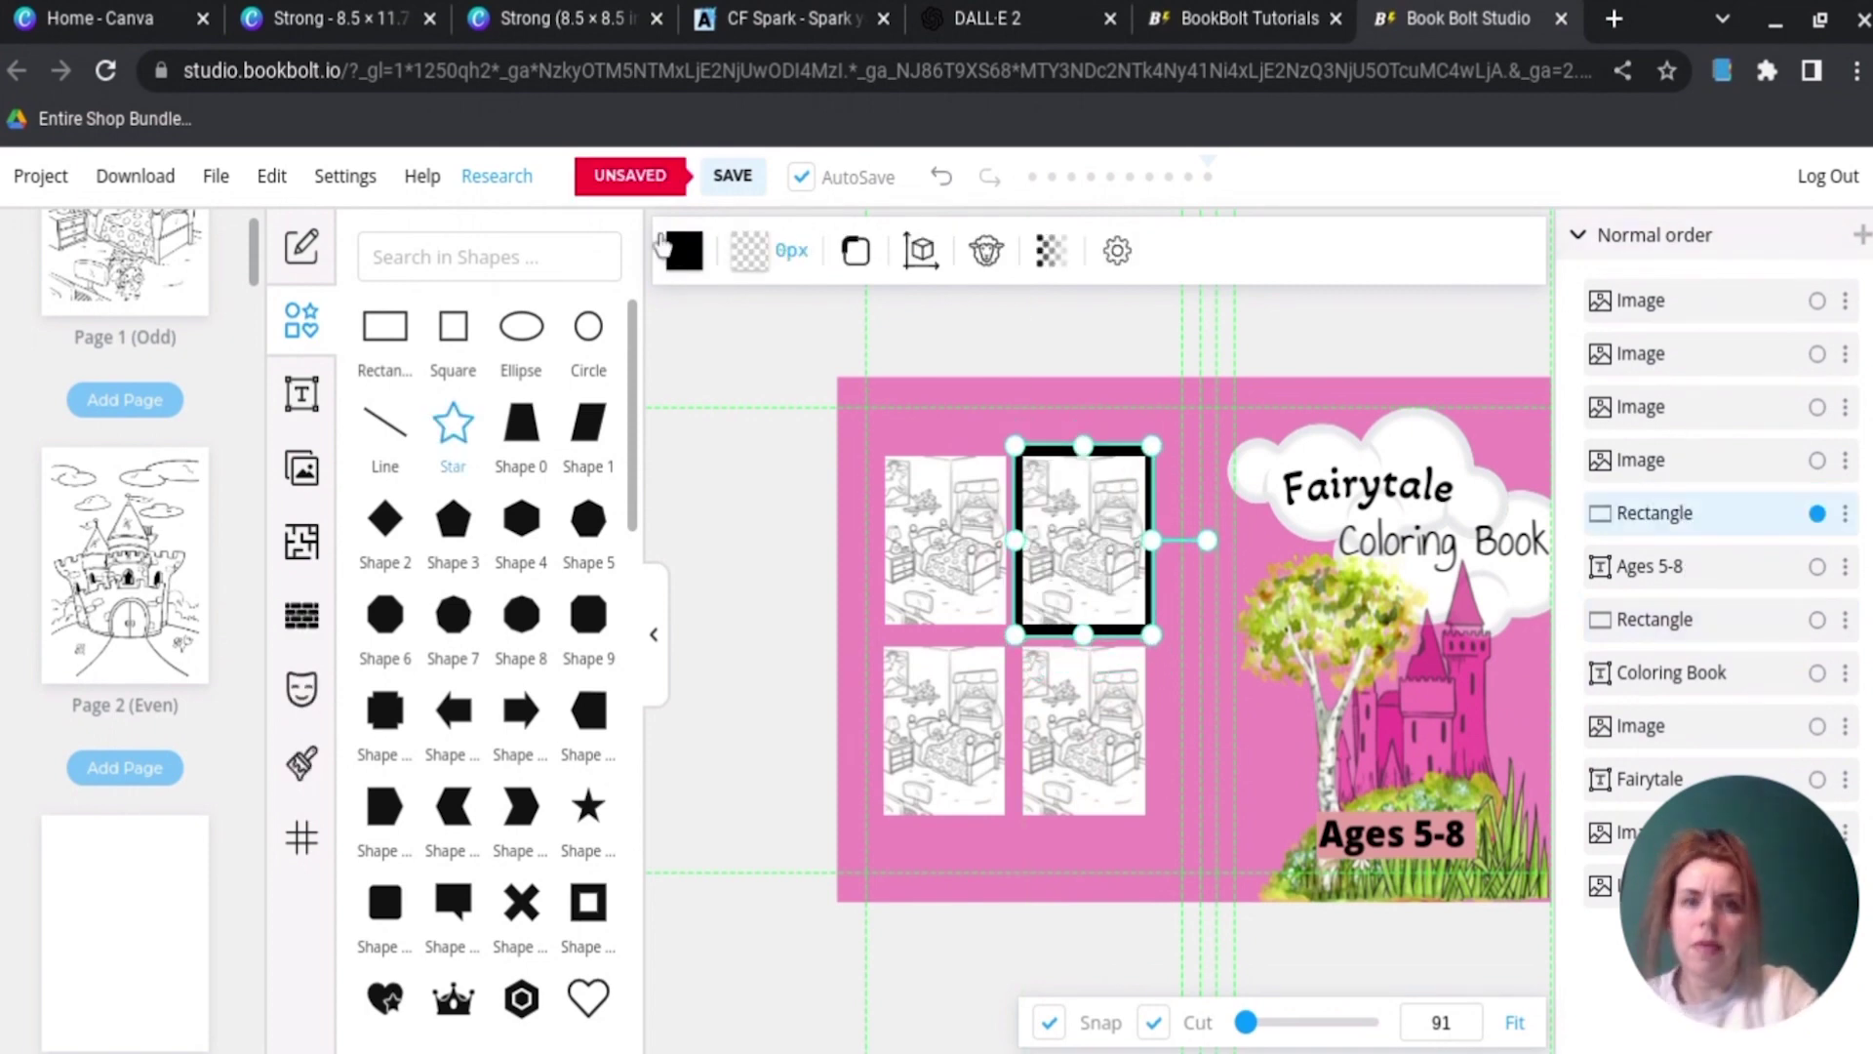
Step: Fill the rectangle framing the upper-right thumbnail with dark magenta
click(684, 251)
click(882, 372)
click(1005, 846)
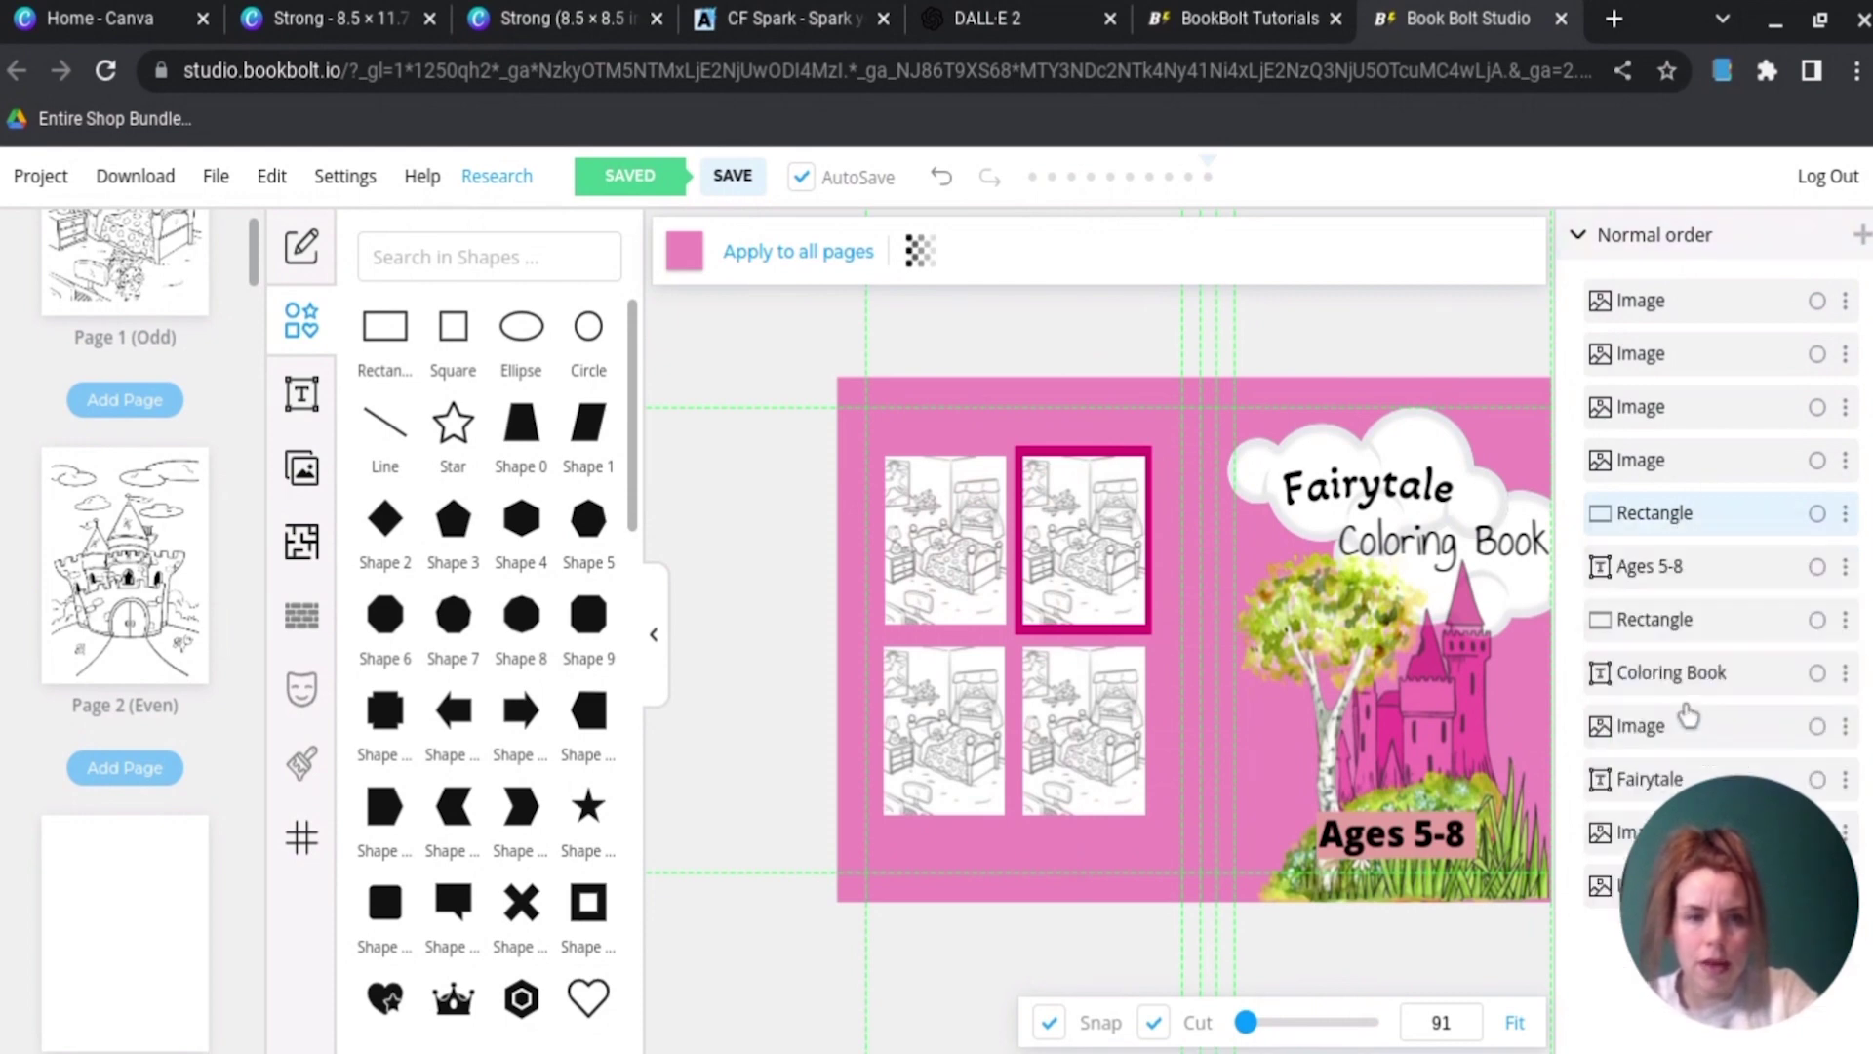
Step: Duplicate the magenta frame and place the copy behind the upper-left thumbnail
click(1818, 620)
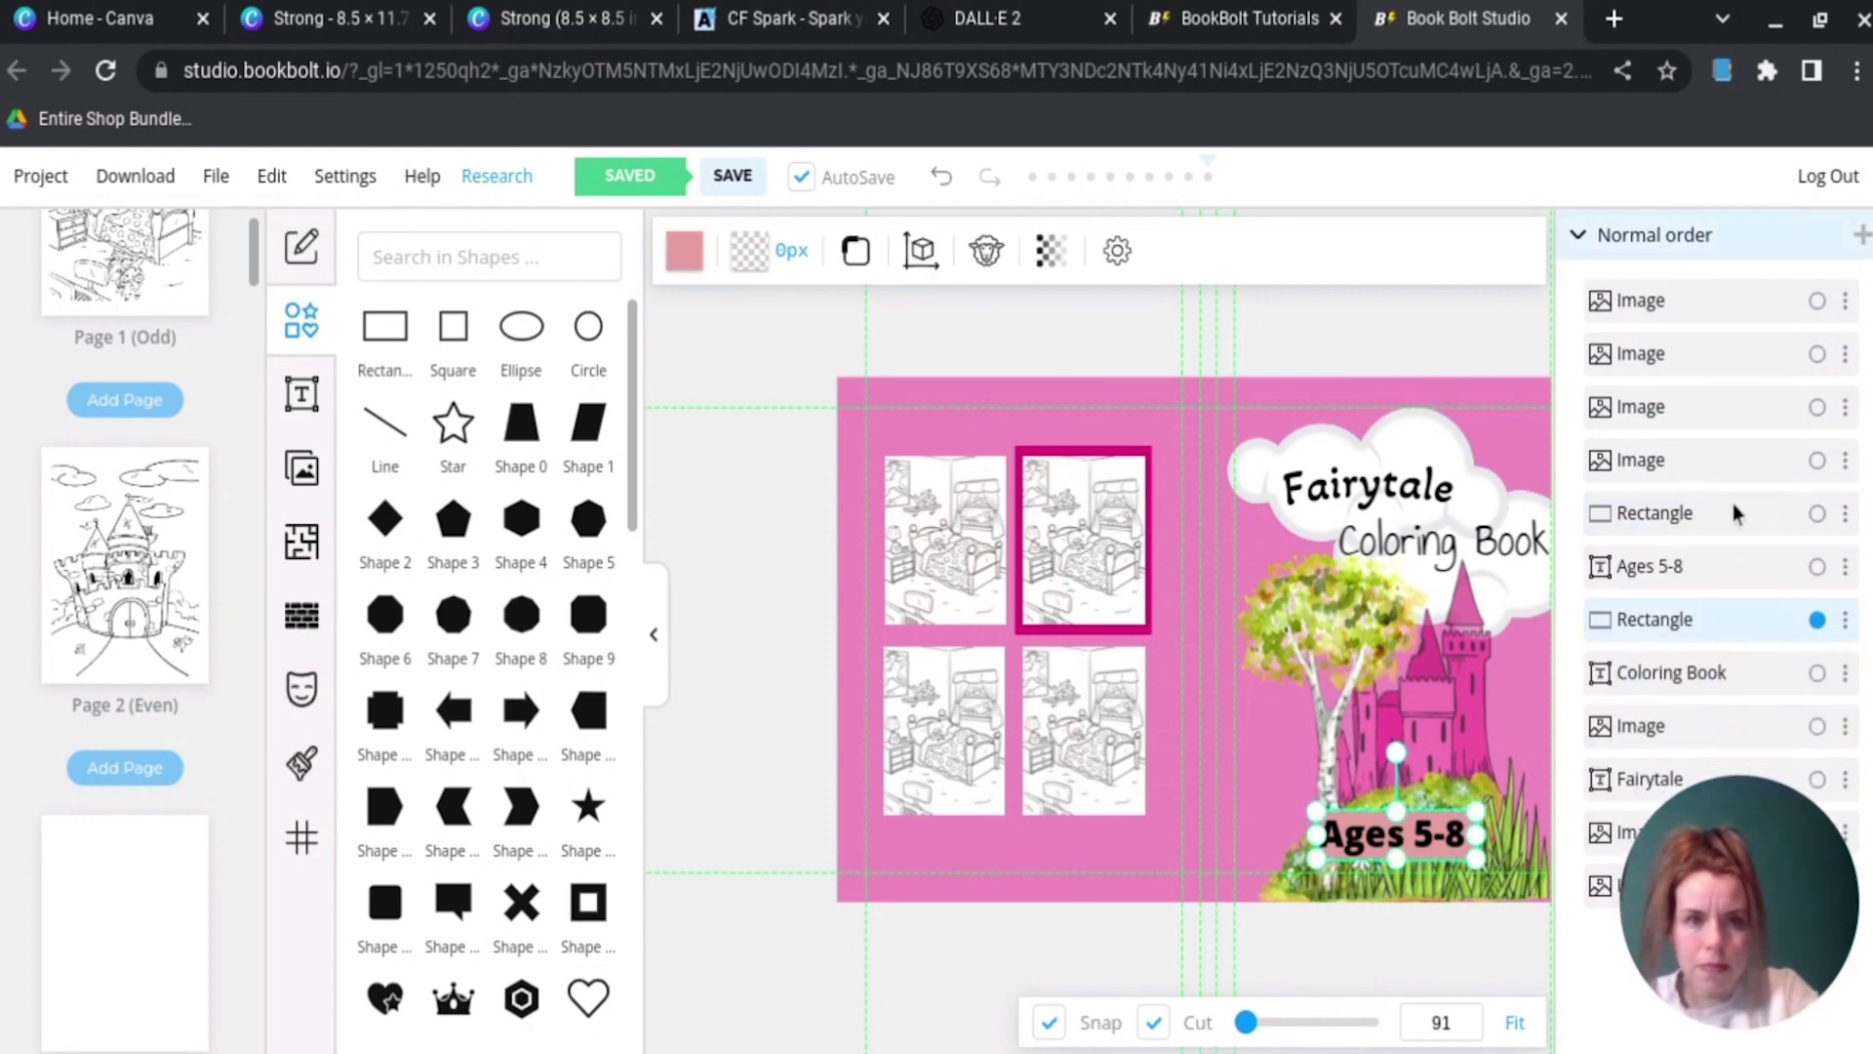
click(1817, 513)
key(ctrl+c)
click(946, 433)
key(ctrl+v)
drag(1069, 515, 919, 513)
drag(1688, 459, 1699, 554)
click(1200, 509)
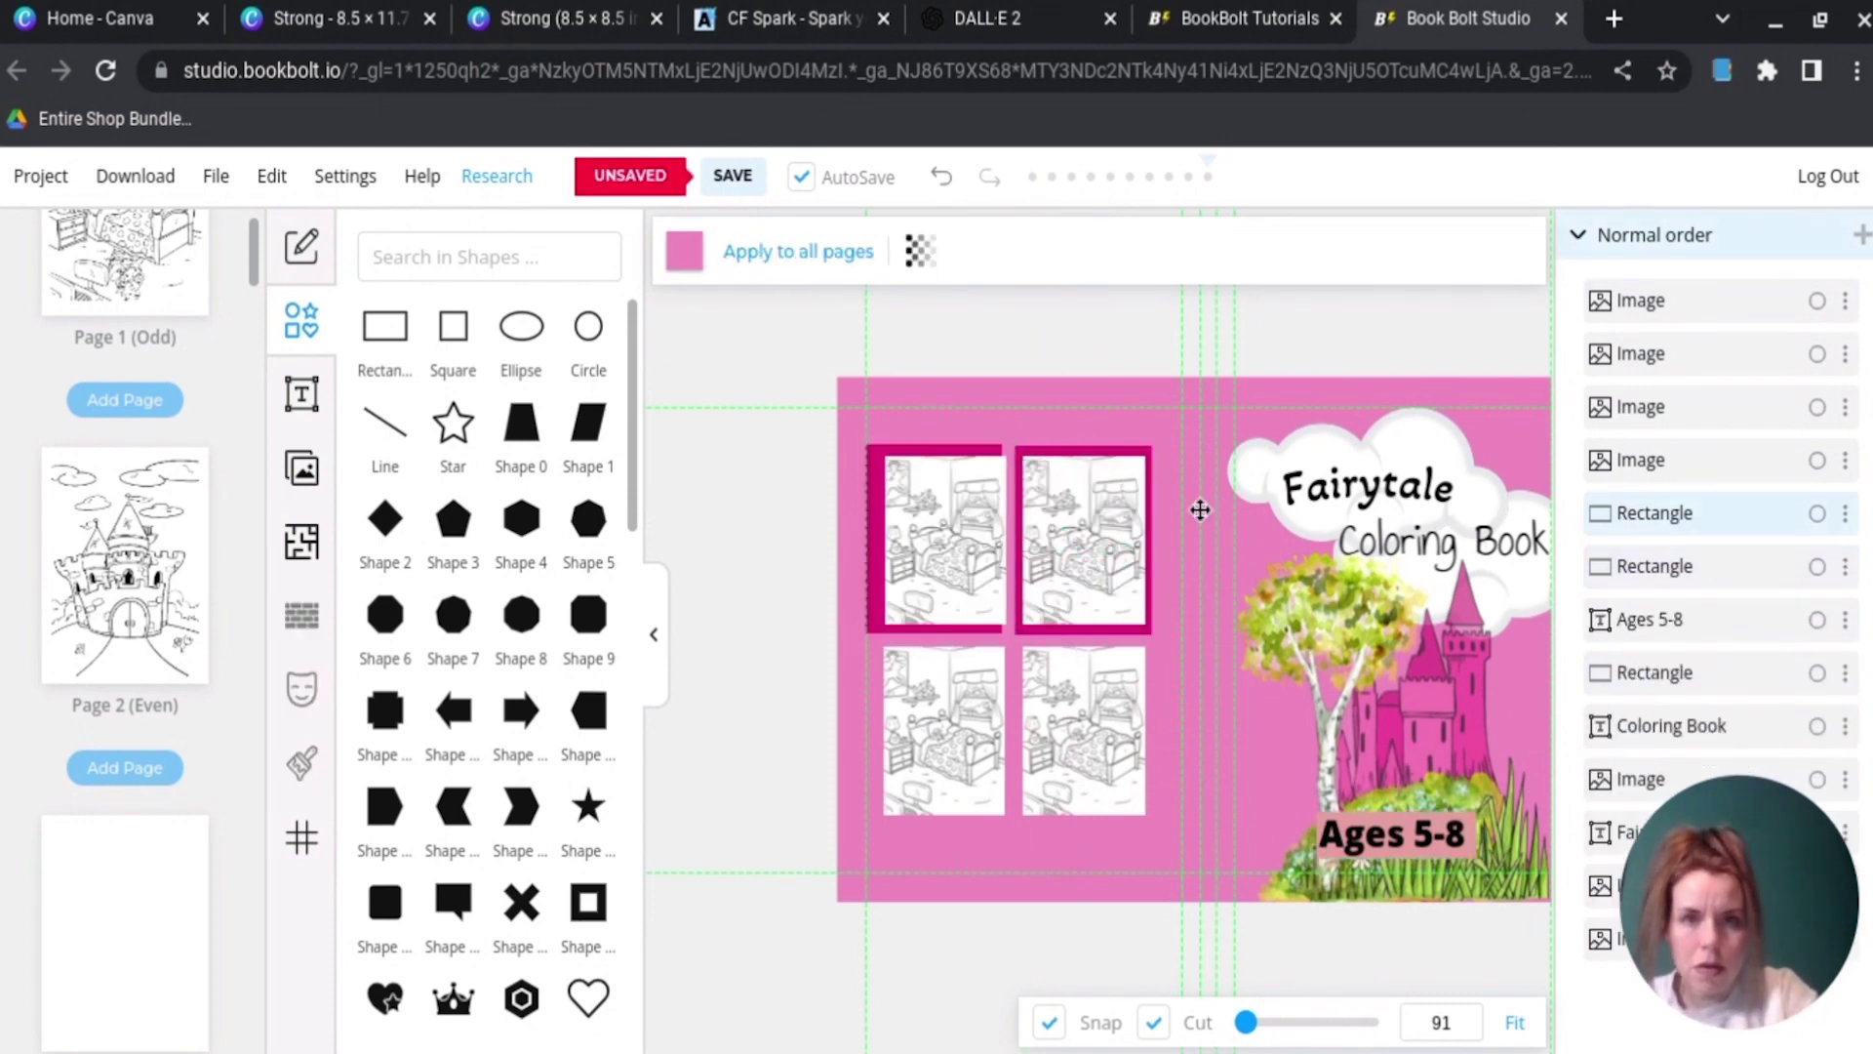
drag(879, 460, 948, 503)
click(1180, 464)
click(944, 502)
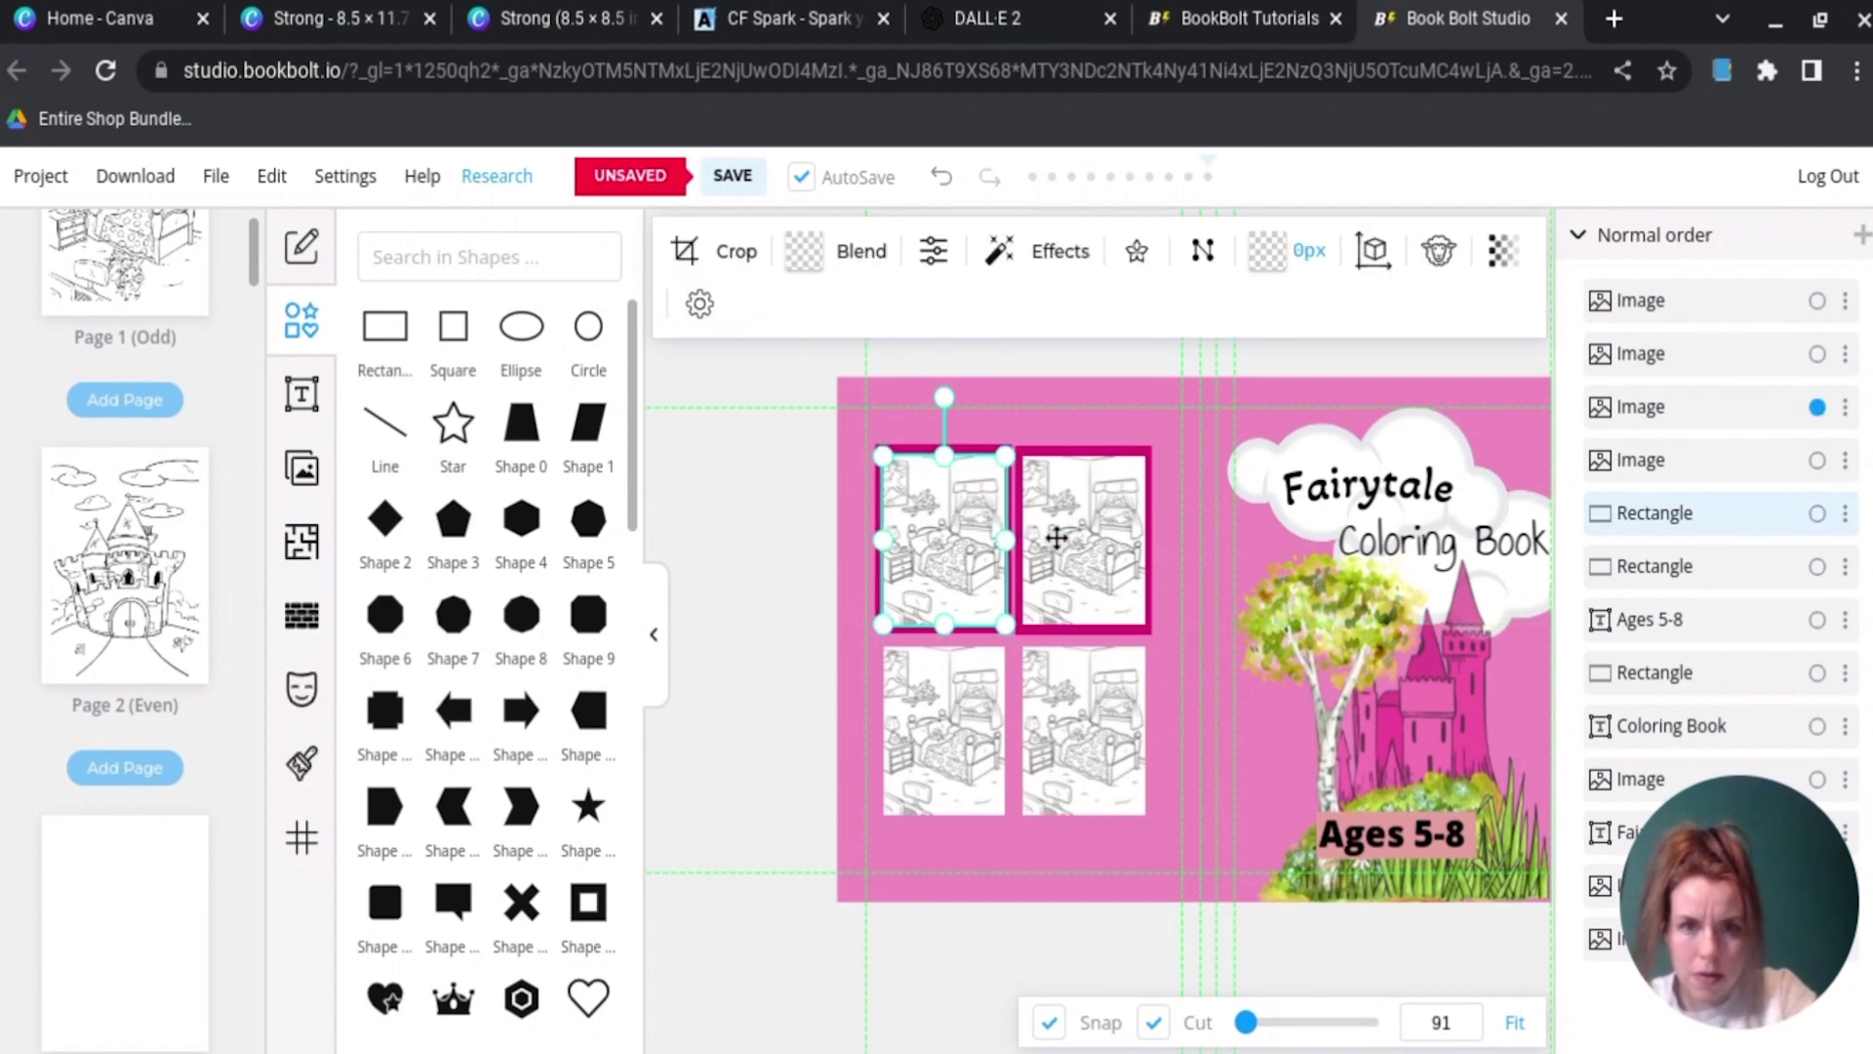
Step: Paste two more magenta frames over the lower thumbnails and move their layers behind the drawings
click(1192, 564)
key(ctrl+v)
drag(1083, 547, 932, 785)
key(ctrl+v)
drag(1090, 571, 1091, 766)
drag(1664, 353, 1688, 591)
drag(1693, 301, 1714, 563)
Step: Shift the right-hand thumbnails and their frames toward the spine to widen the gap between the two columns
drag(1100, 787, 1044, 771)
click(1087, 782)
click(1085, 586)
drag(1085, 587, 1053, 558)
click(1026, 556)
click(932, 558)
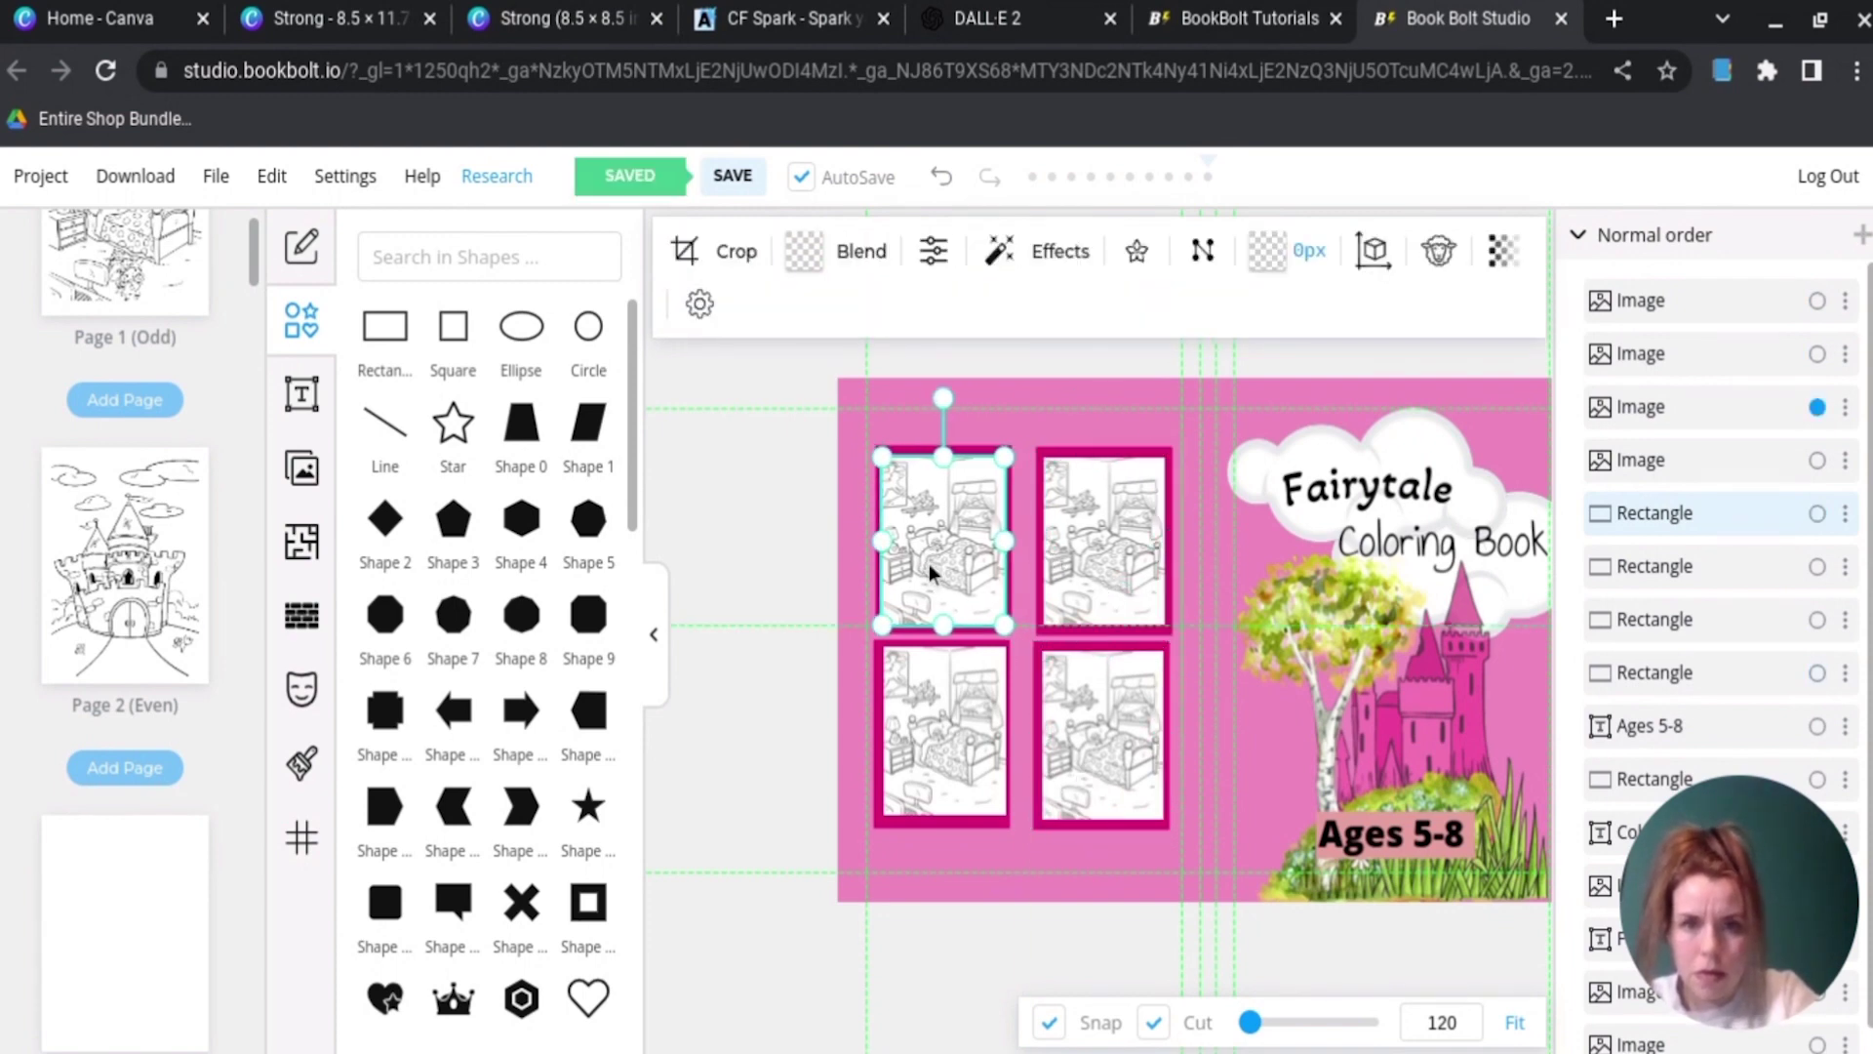
Step: Fine-tune the left-hand thumbnails and frames so each drawing sits centered in its magenta border
click(953, 719)
click(972, 648)
click(1217, 704)
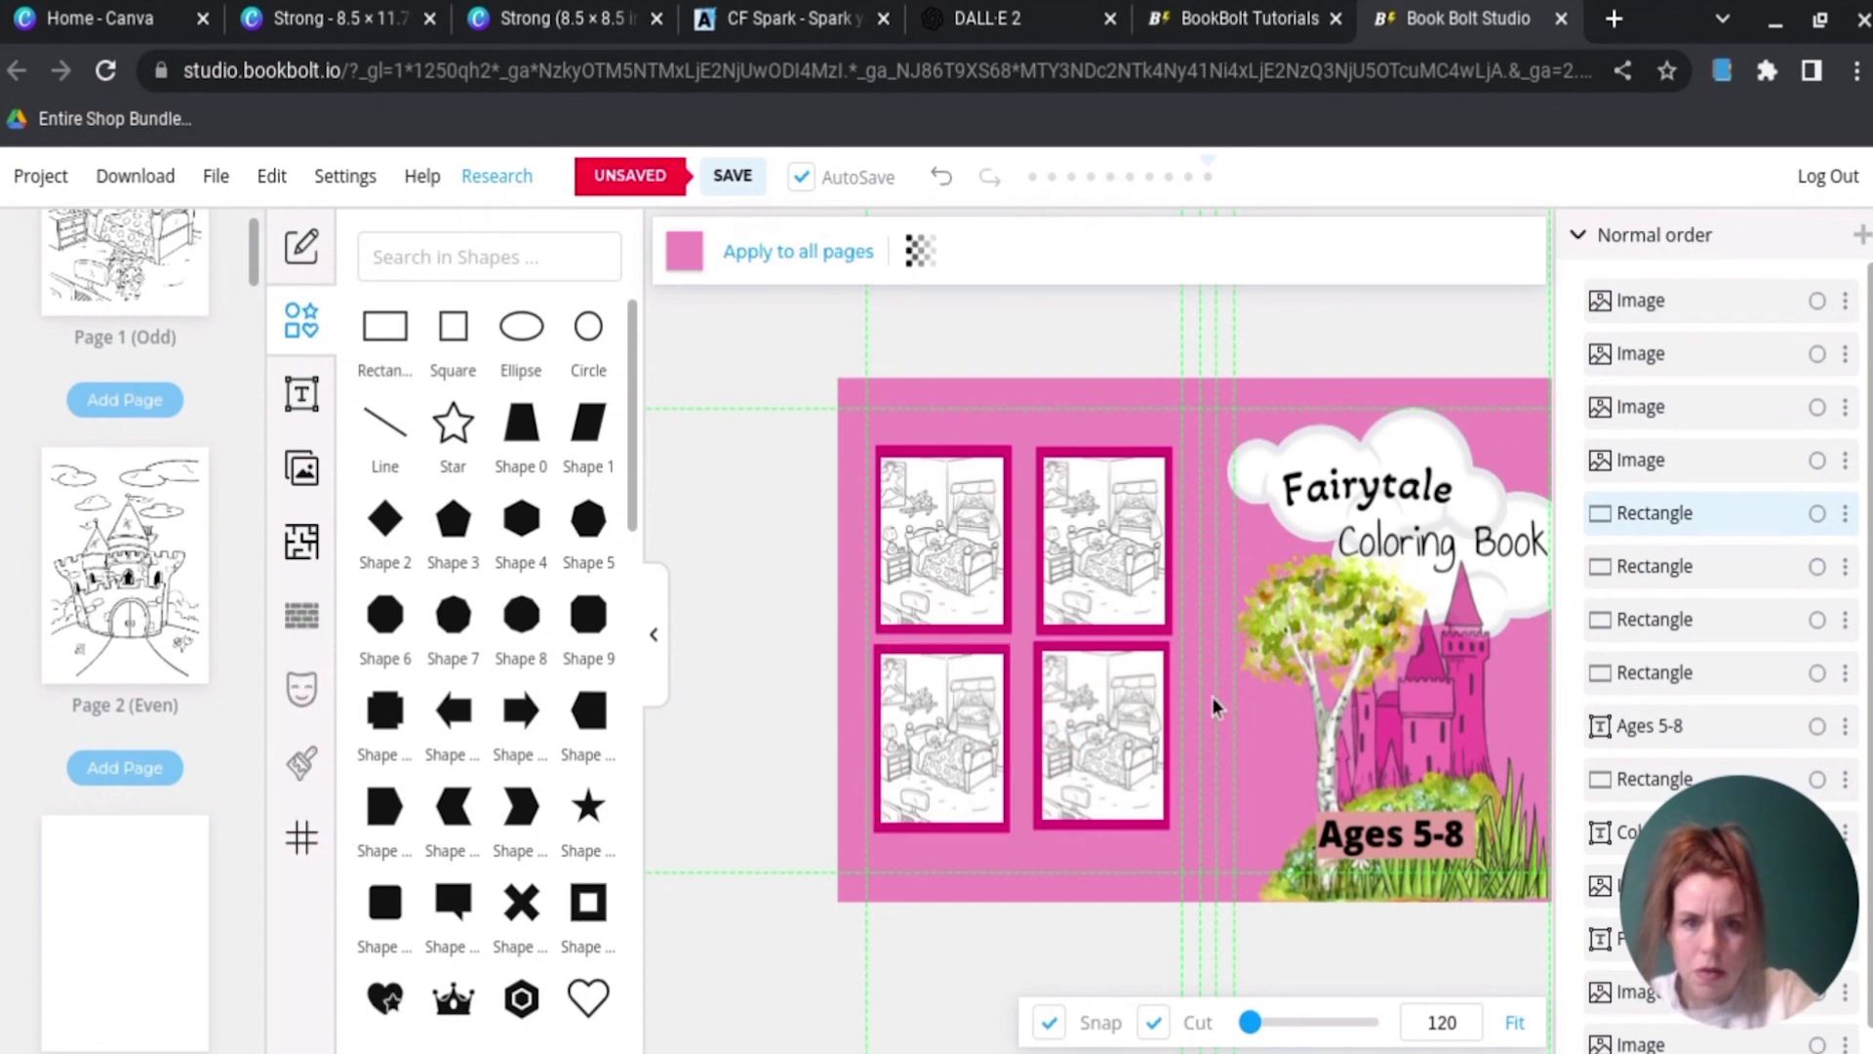
click(918, 539)
click(938, 543)
click(925, 558)
click(1242, 736)
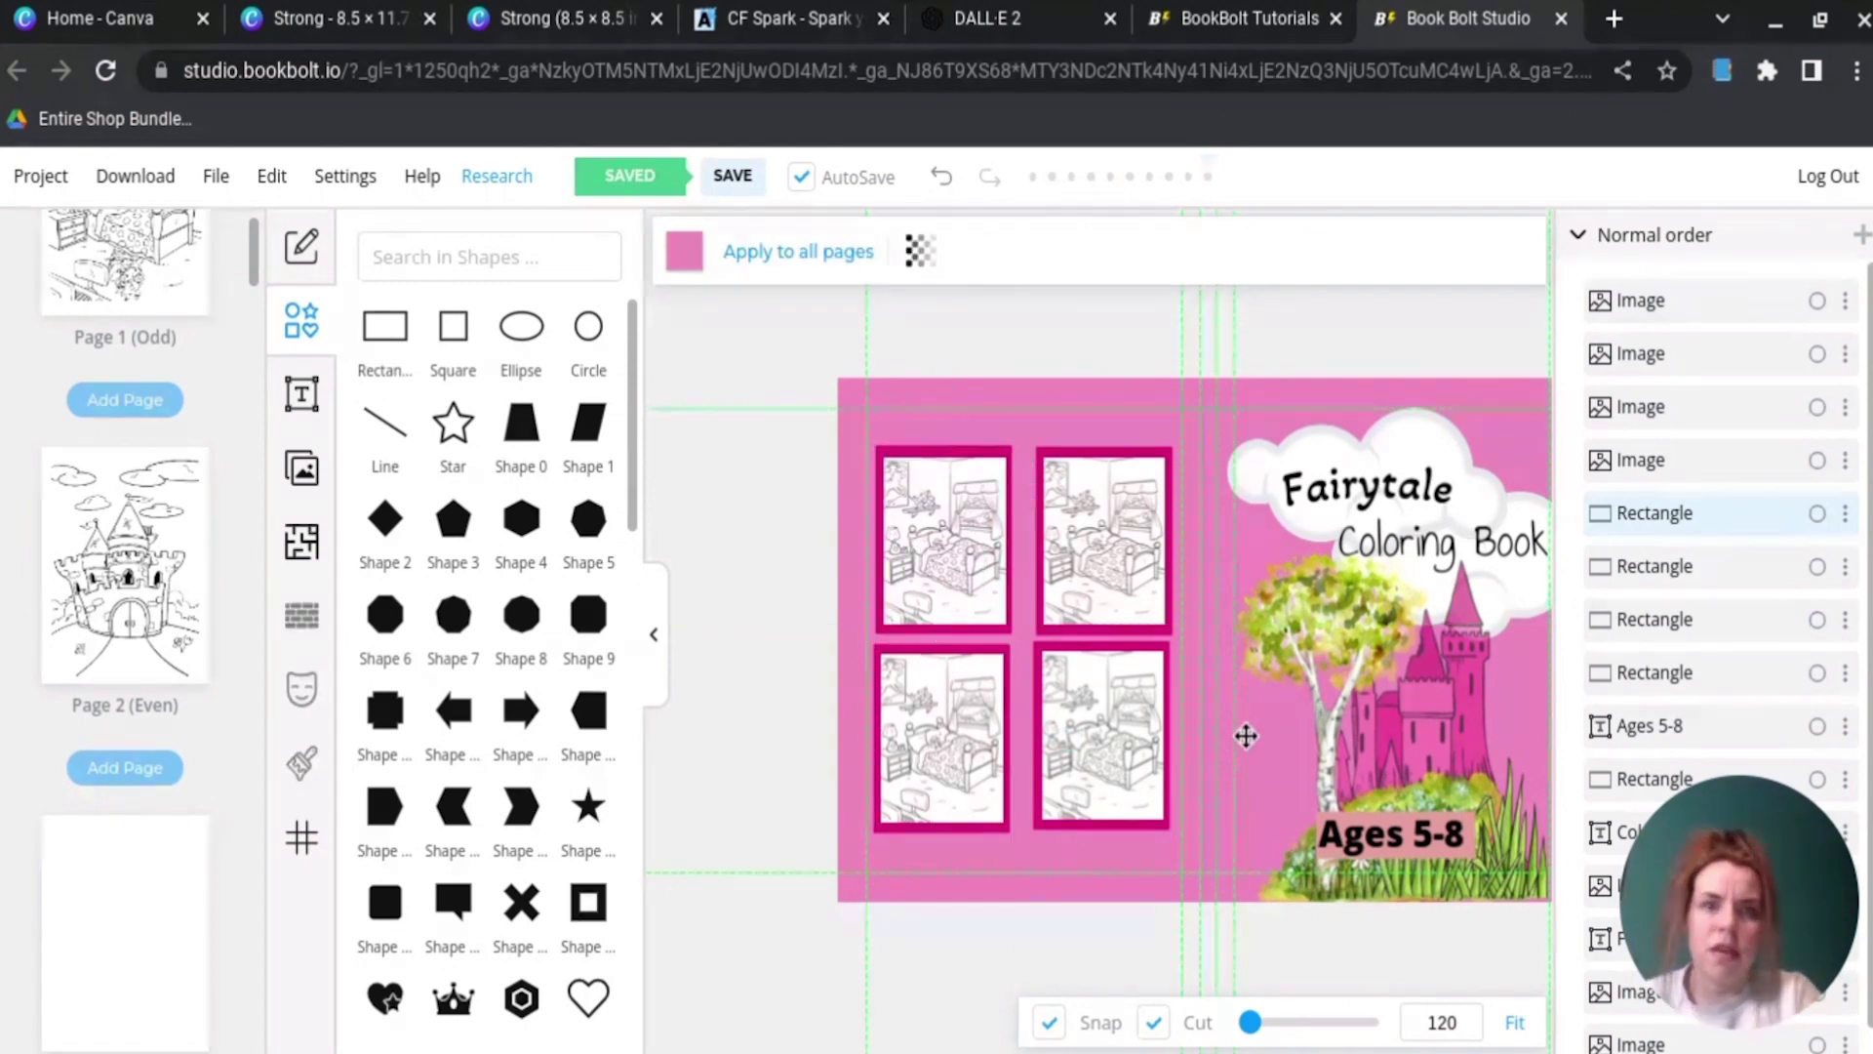
click(1099, 682)
click(1018, 441)
Step: Add a rectangle, fill it with bright pink and stretch it into a band across the middle of the back cover
click(385, 325)
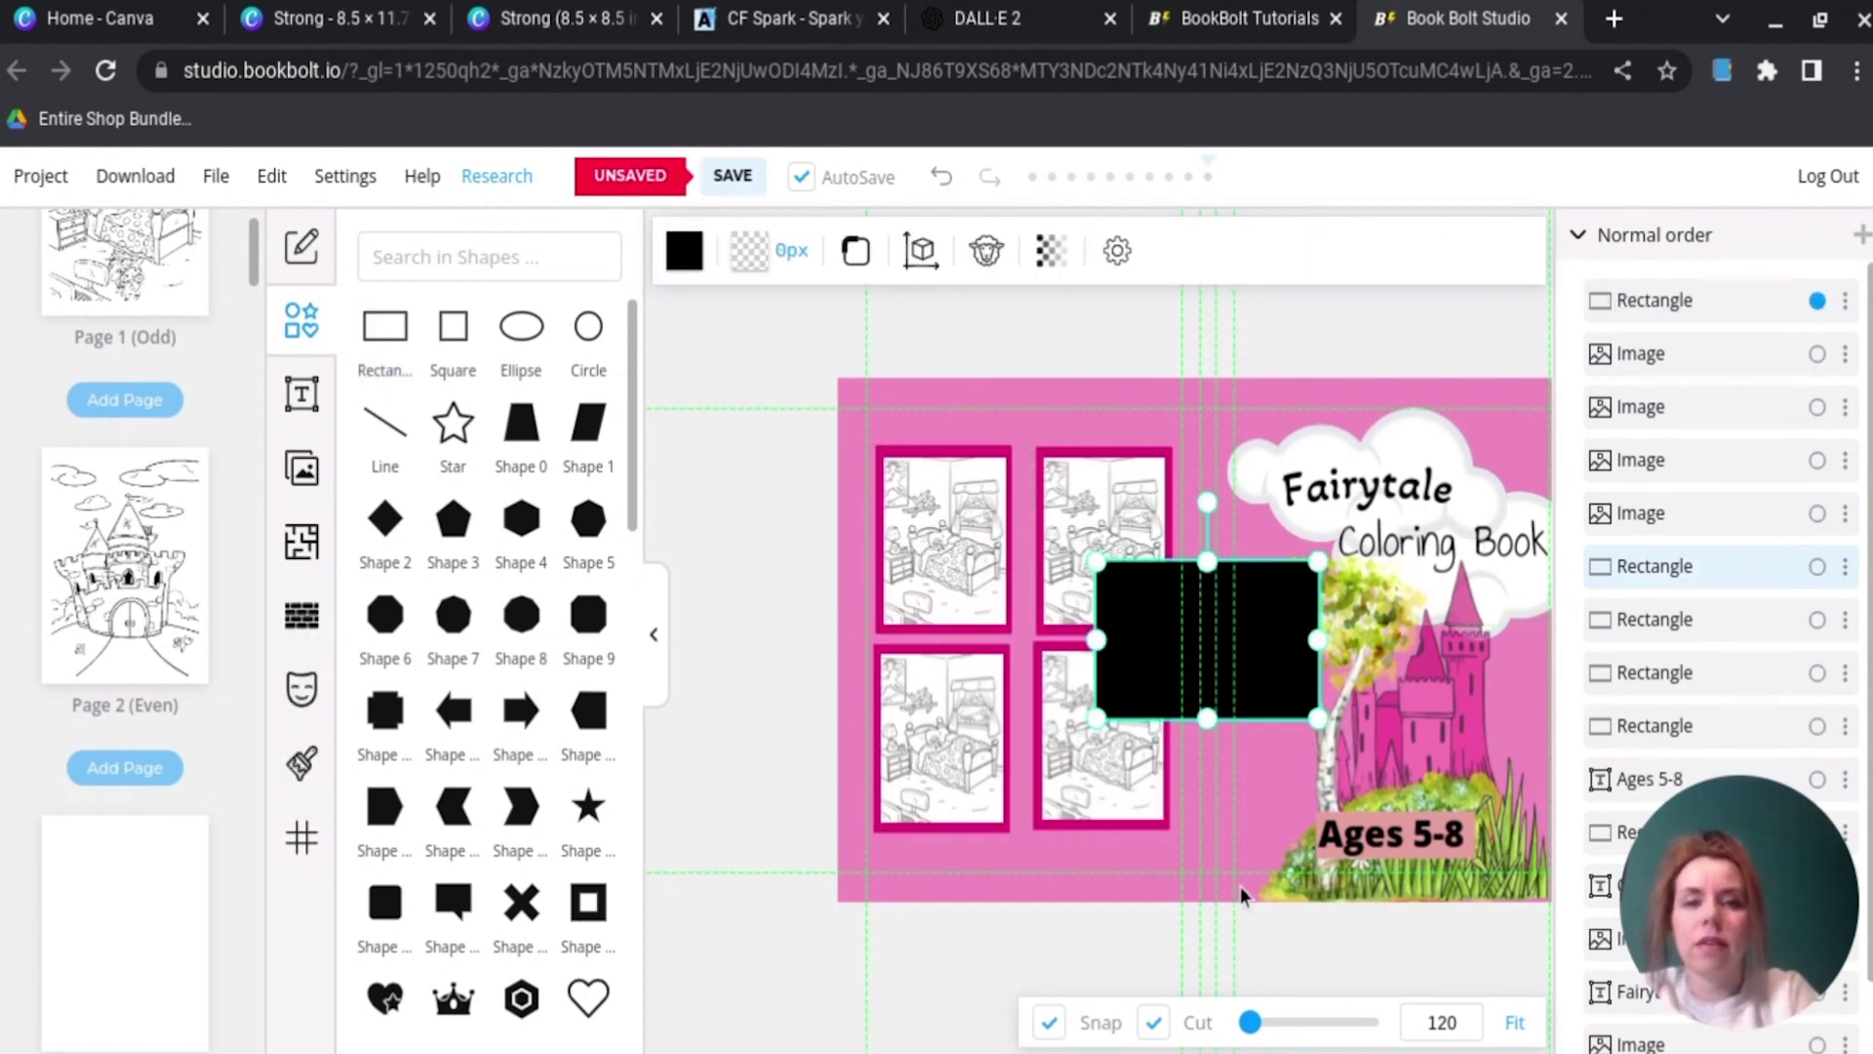
click(684, 250)
drag(1212, 637, 865, 639)
click(1020, 670)
click(931, 416)
click(1024, 858)
drag(1134, 639, 1021, 623)
Step: Add a heading on the back cover reading "Over 50 Fairytale inspired coloring pages, to keep your little one busy."
click(302, 394)
click(488, 256)
double_click(1015, 621)
text(Over 50 Fairytale)
key(Return)
text(Inspired coloring pages, to keep you)
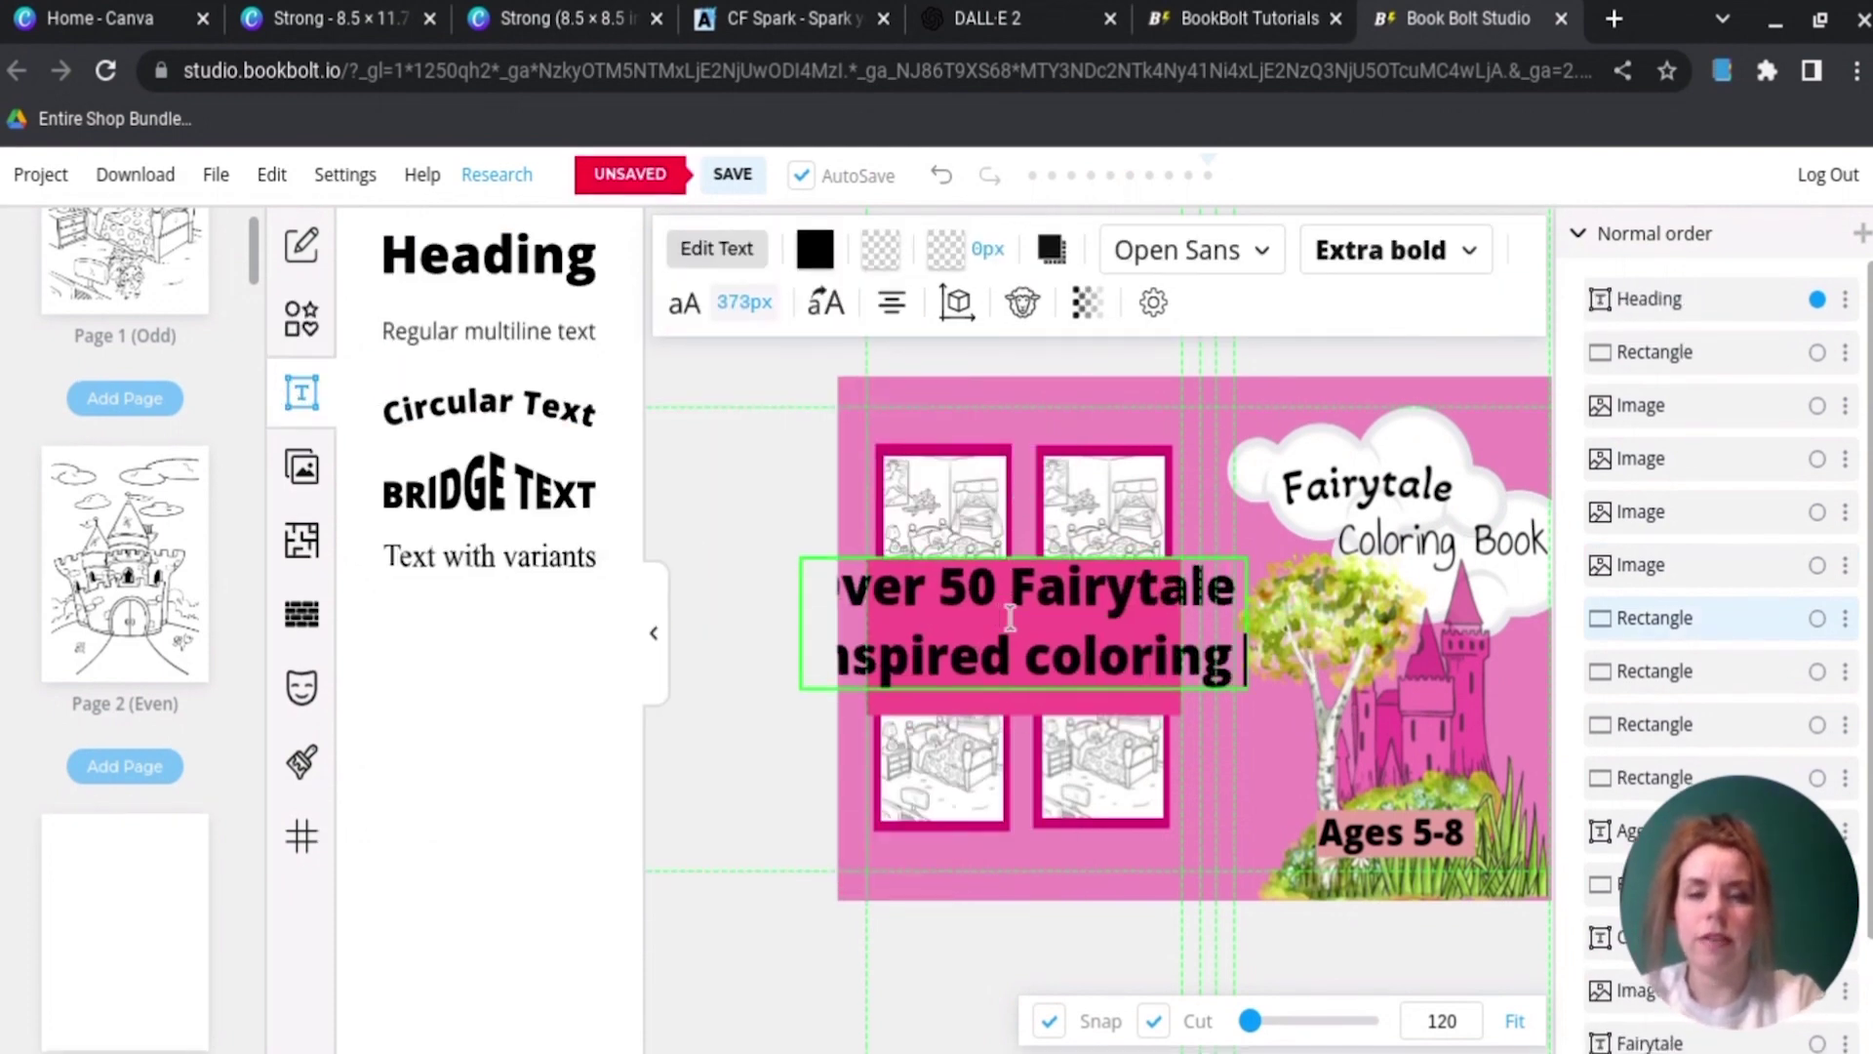
text(r little one busy.)
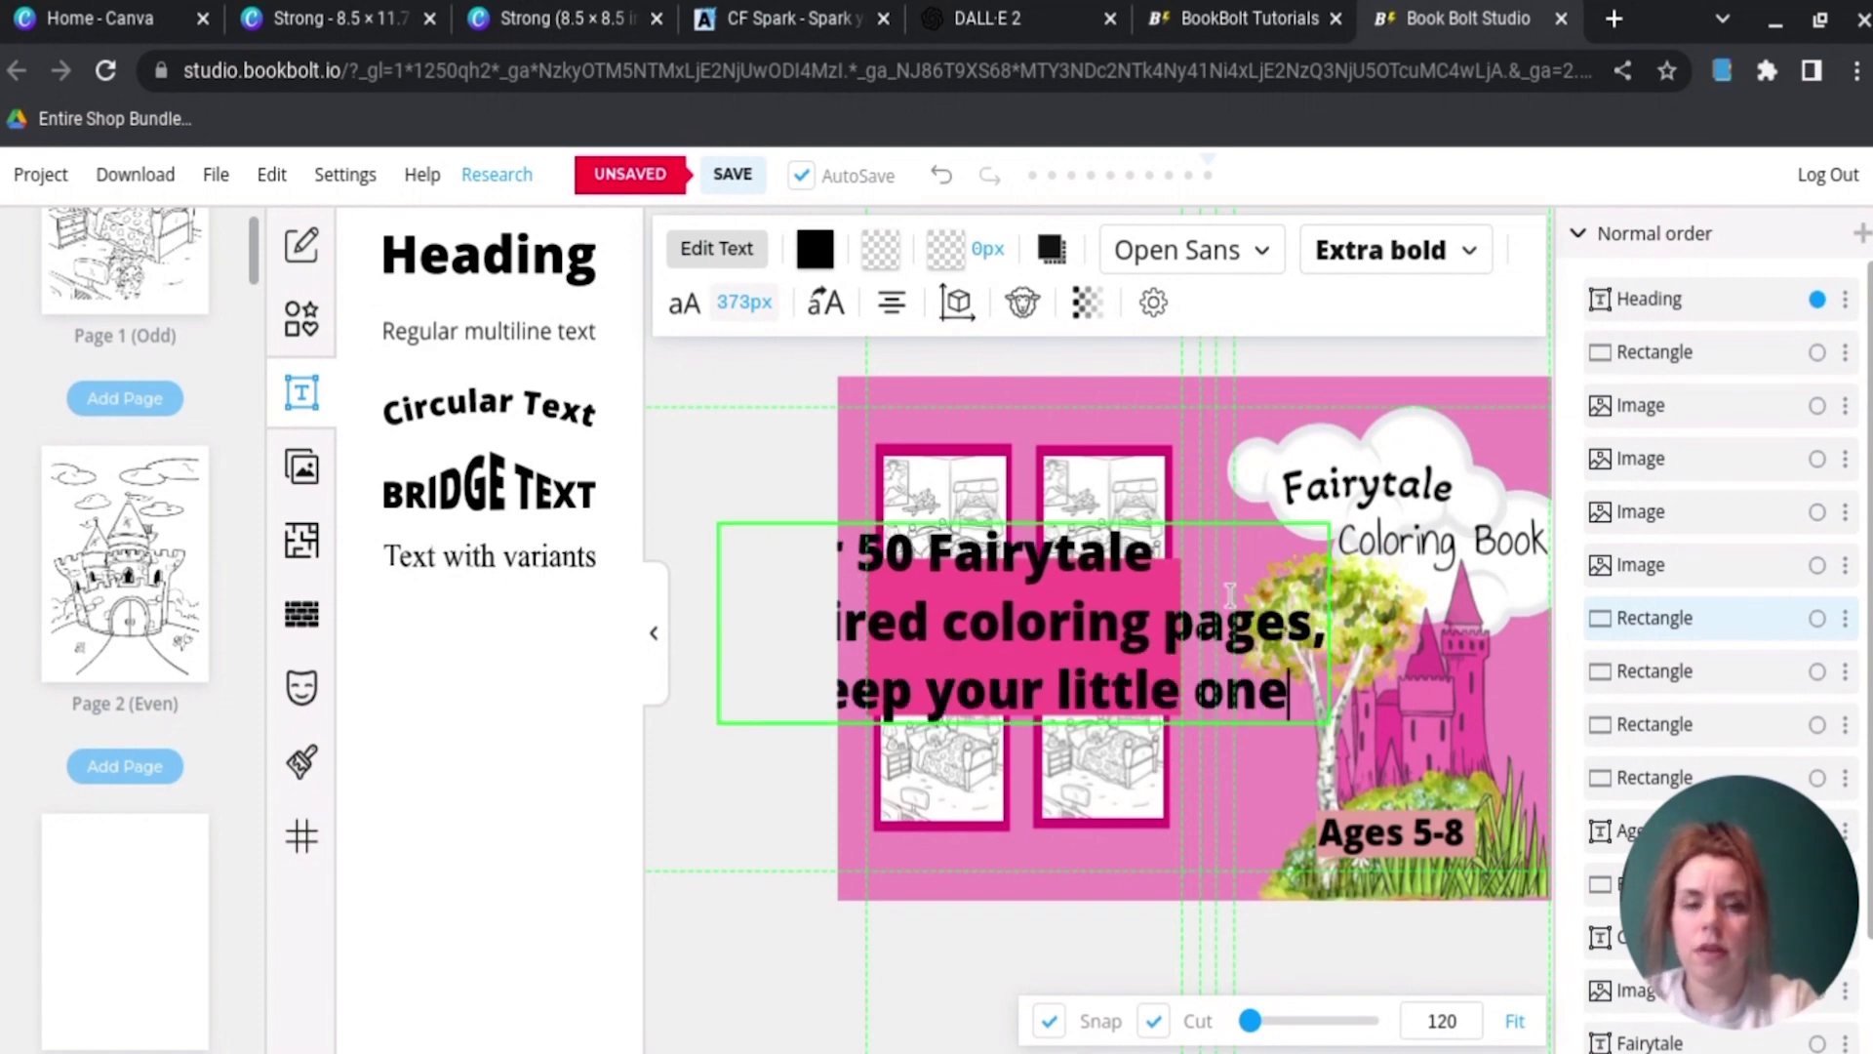
Step: Center-align the back cover blurb and scale it down to fit inside the pink band
click(891, 303)
click(982, 431)
click(1229, 518)
click(1283, 705)
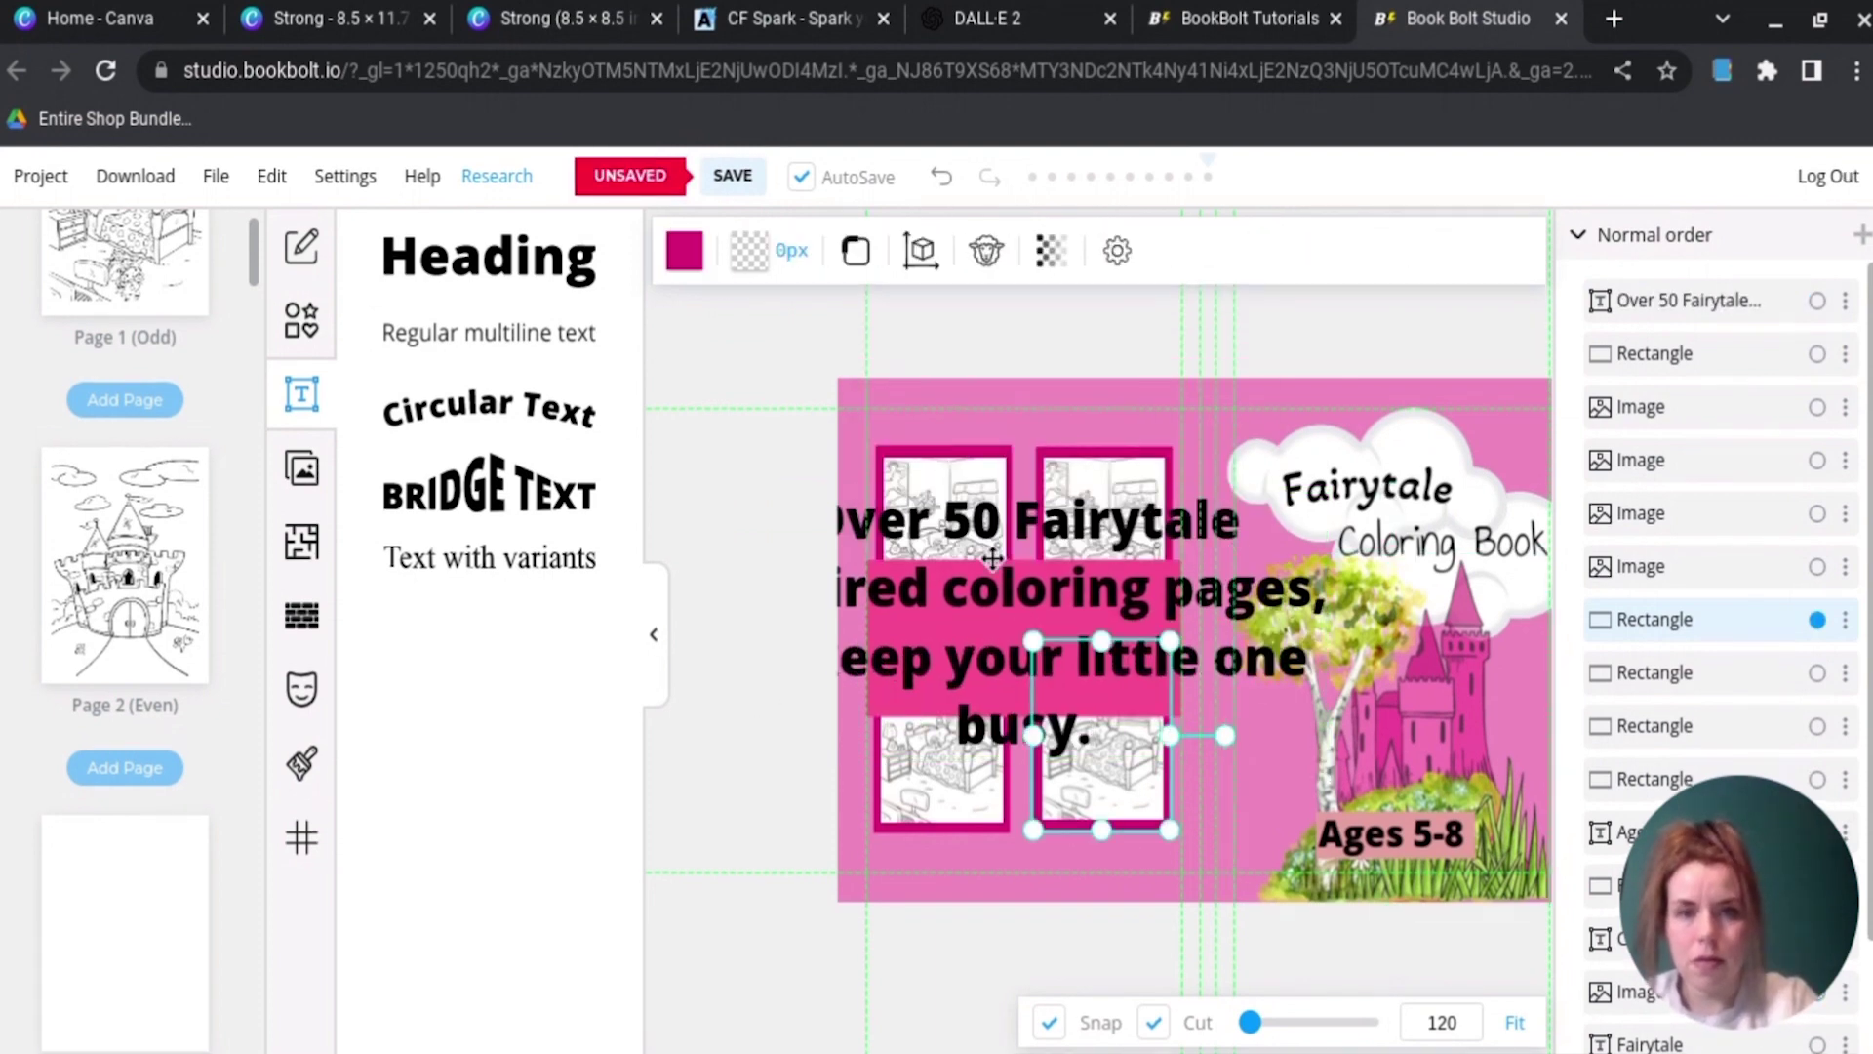
drag(1112, 629, 1112, 653)
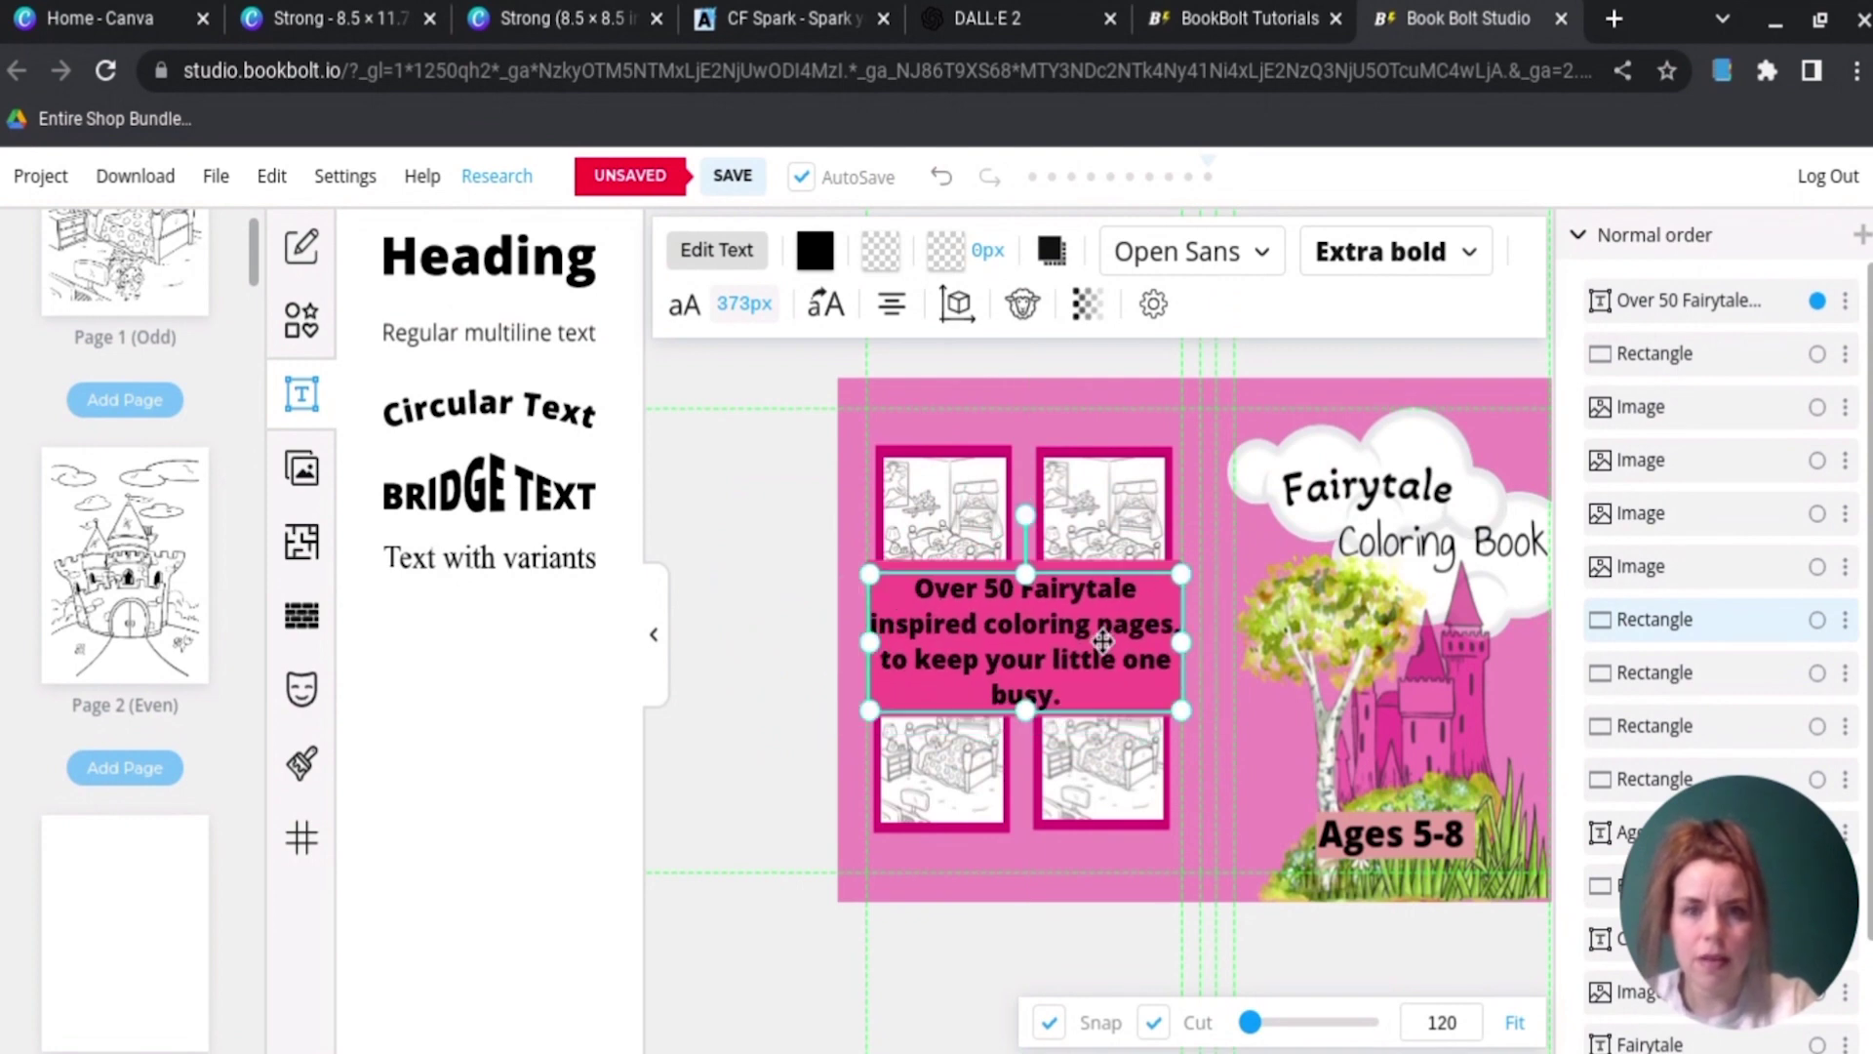
Step: Select the pink rectangle behind the back cover blurb and make its black stroke color semi-transparent
click(1121, 695)
click(749, 251)
click(750, 250)
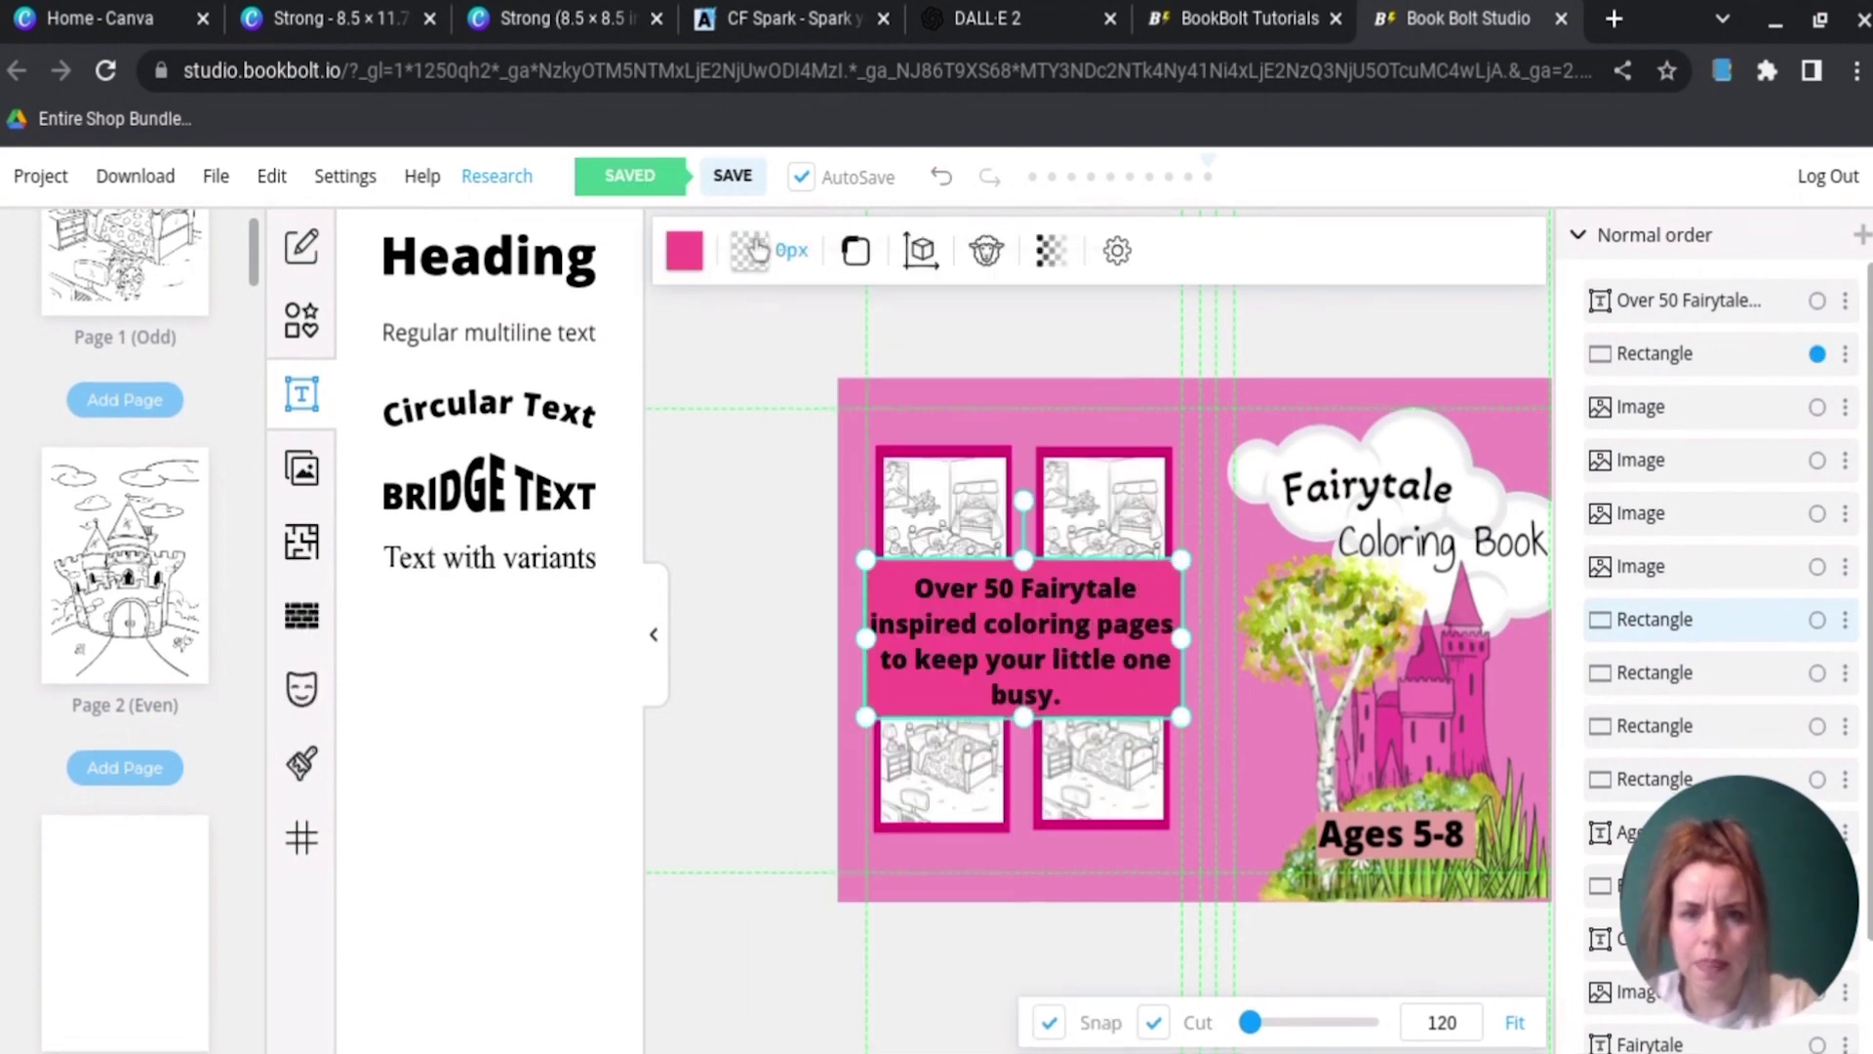
click(749, 251)
drag(1107, 854, 863, 853)
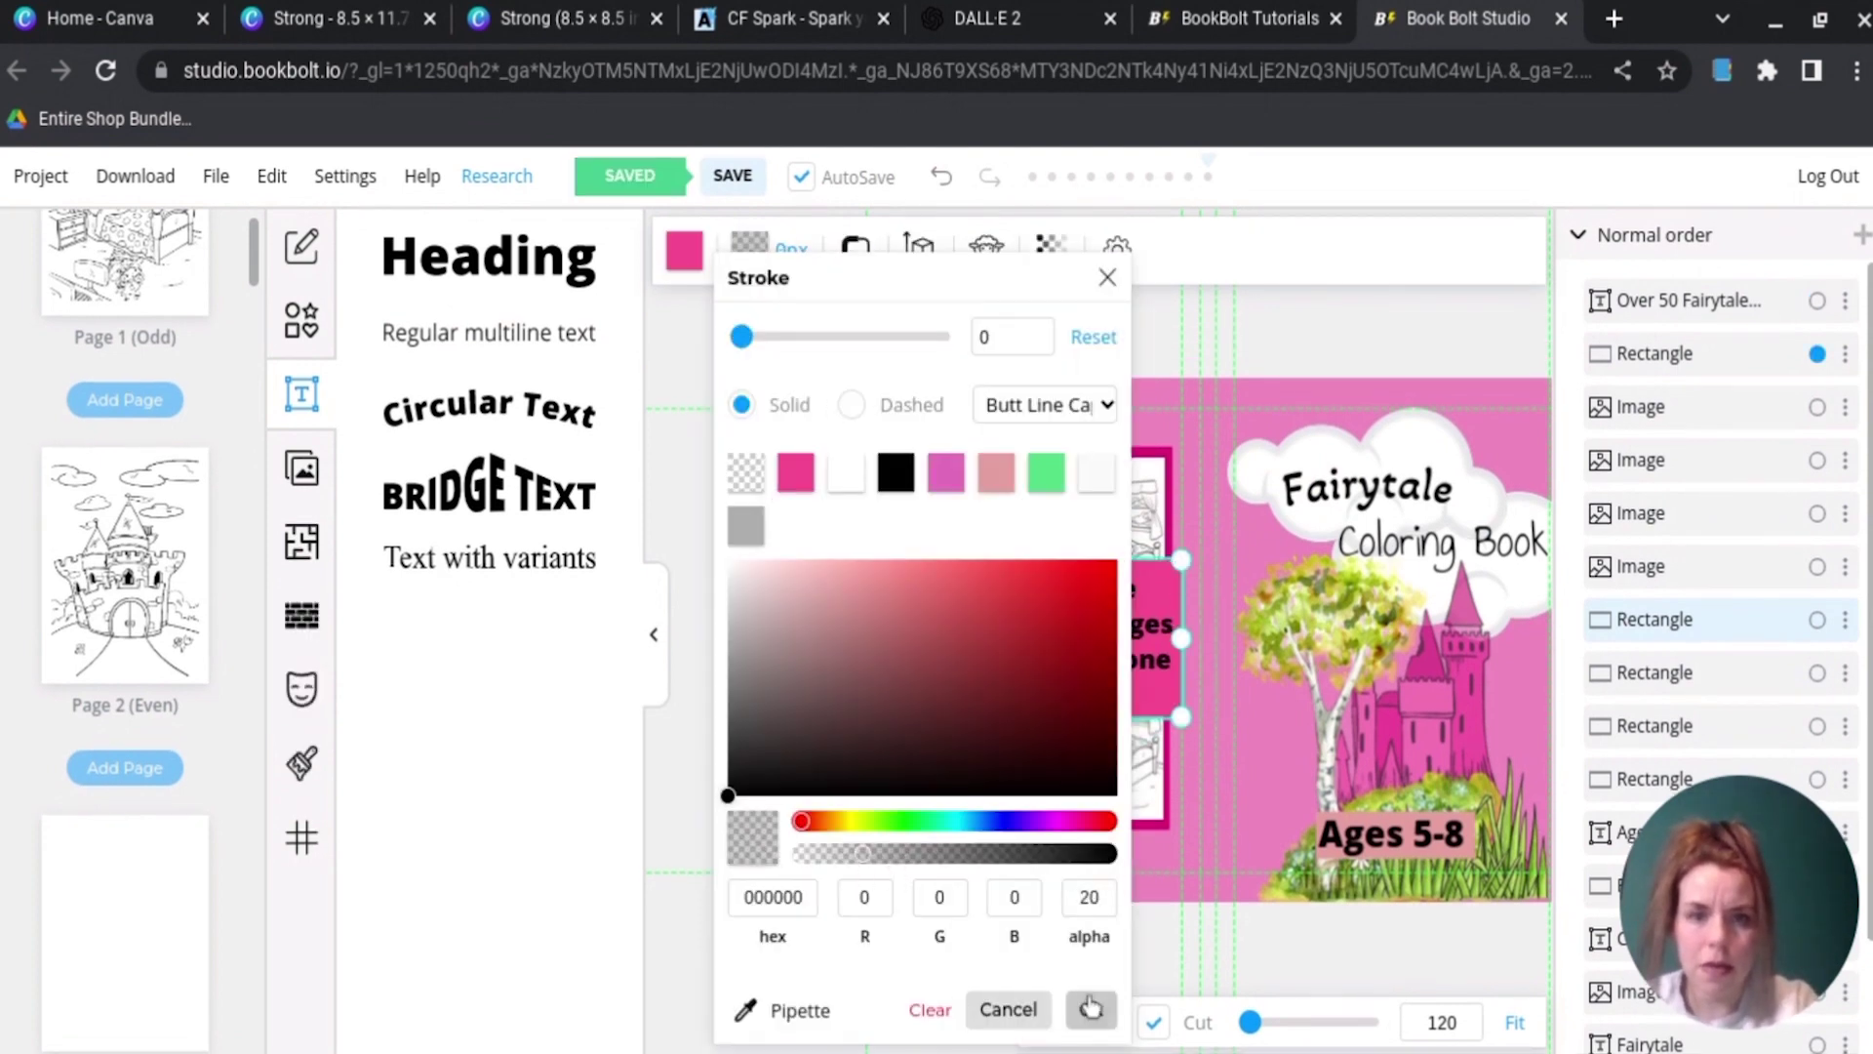
click(1091, 1009)
click(752, 698)
click(874, 695)
click(1813, 355)
click(749, 250)
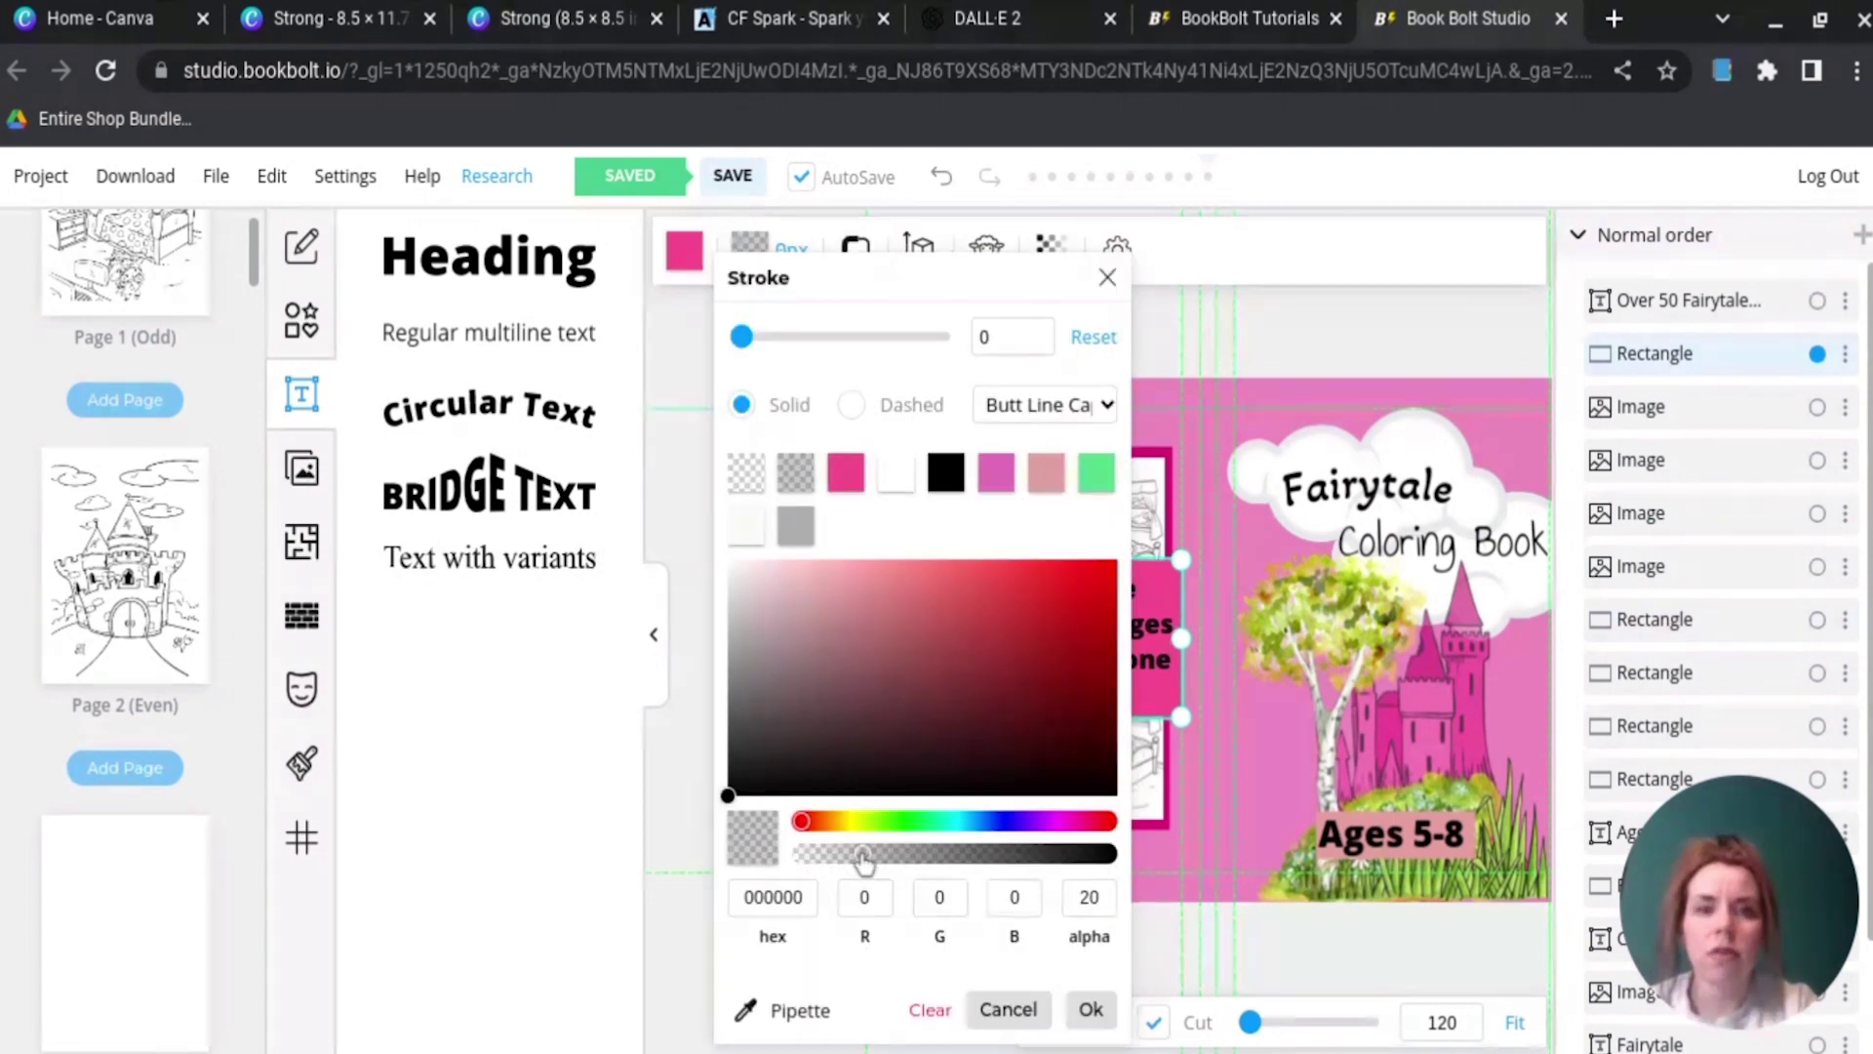
mouse_move(859, 854)
mouse_down()
mouse_move(966, 854)
mouse_move(908, 854)
mouse_up()
click(1091, 1009)
Step: Scale down the back cover blurb text and reposition it centrally over the pink band
click(976, 685)
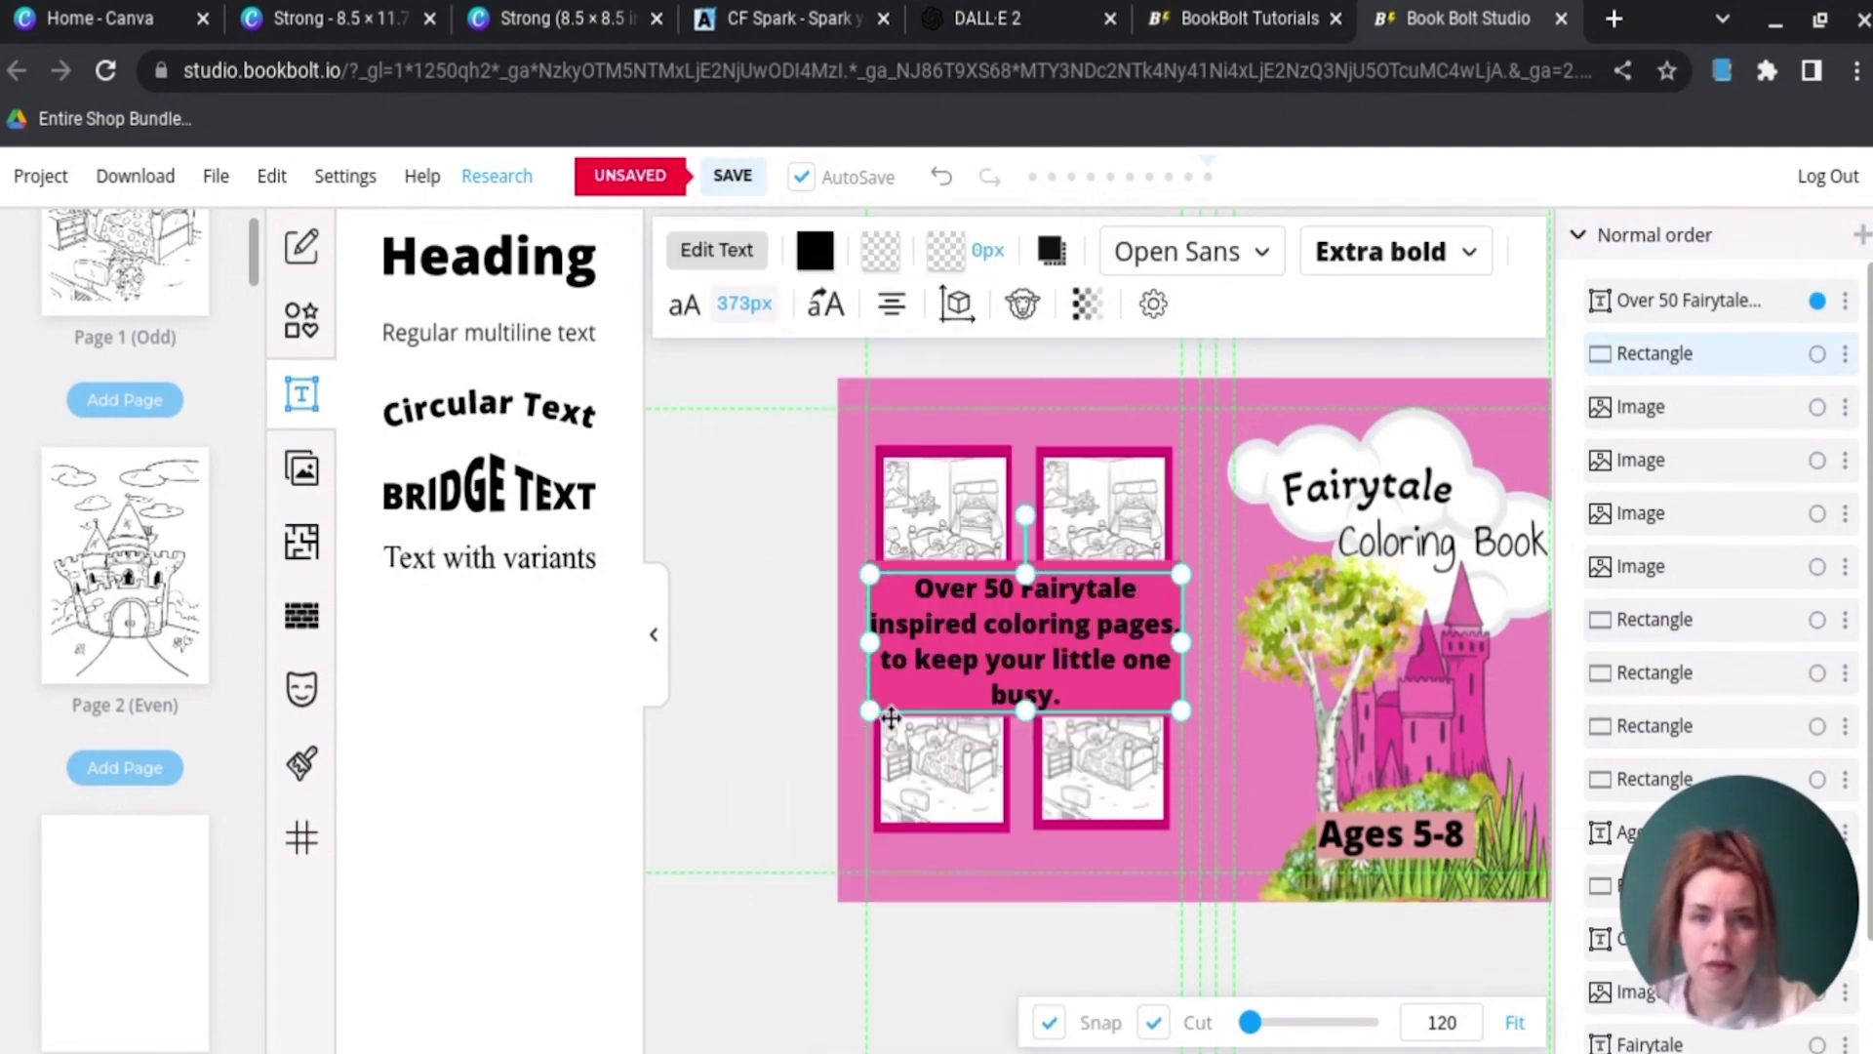
drag(871, 716, 933, 687)
drag(1091, 598, 1069, 606)
Step: Shrink the pink rectangle so it fits snugly around the blurb and leaves more of the four thumbnails uncovered
click(881, 682)
drag(870, 718, 900, 702)
drag(1180, 701, 1163, 689)
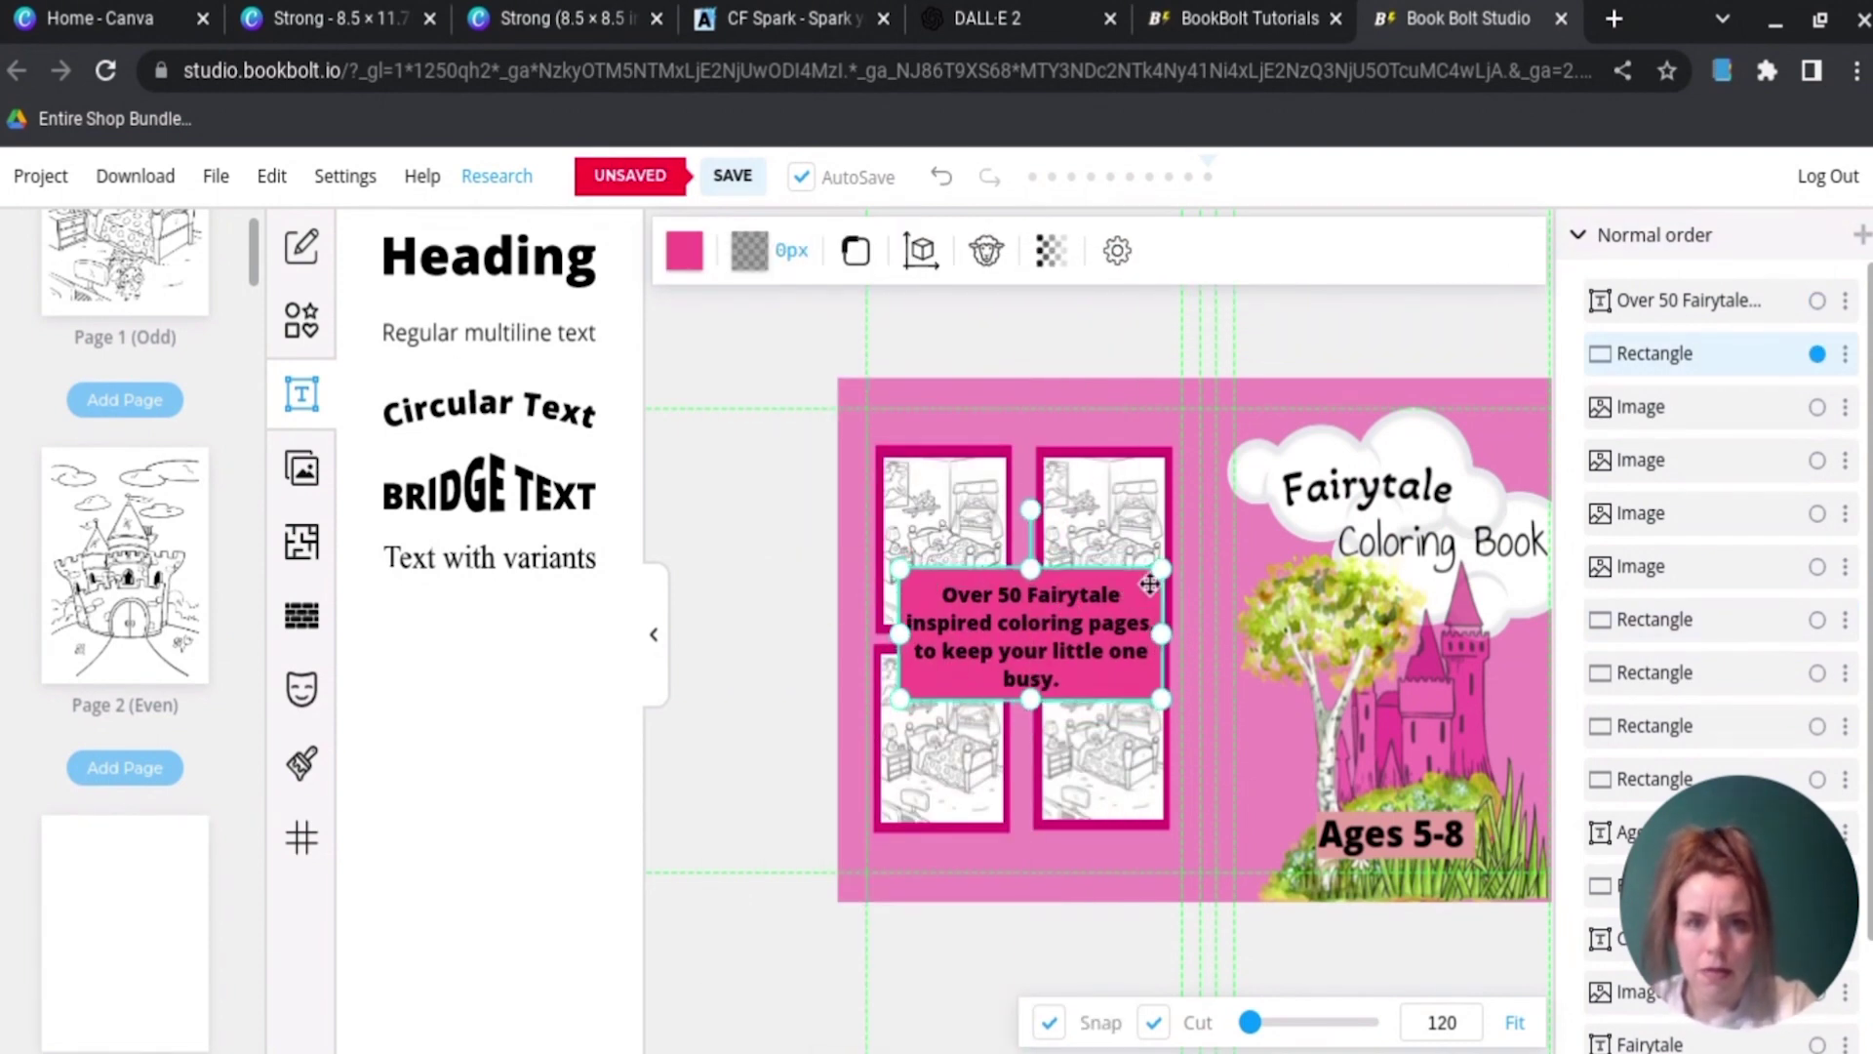
click(1135, 584)
Step: Collapse the text options and clear the selection to review the full front and back cover
click(1239, 725)
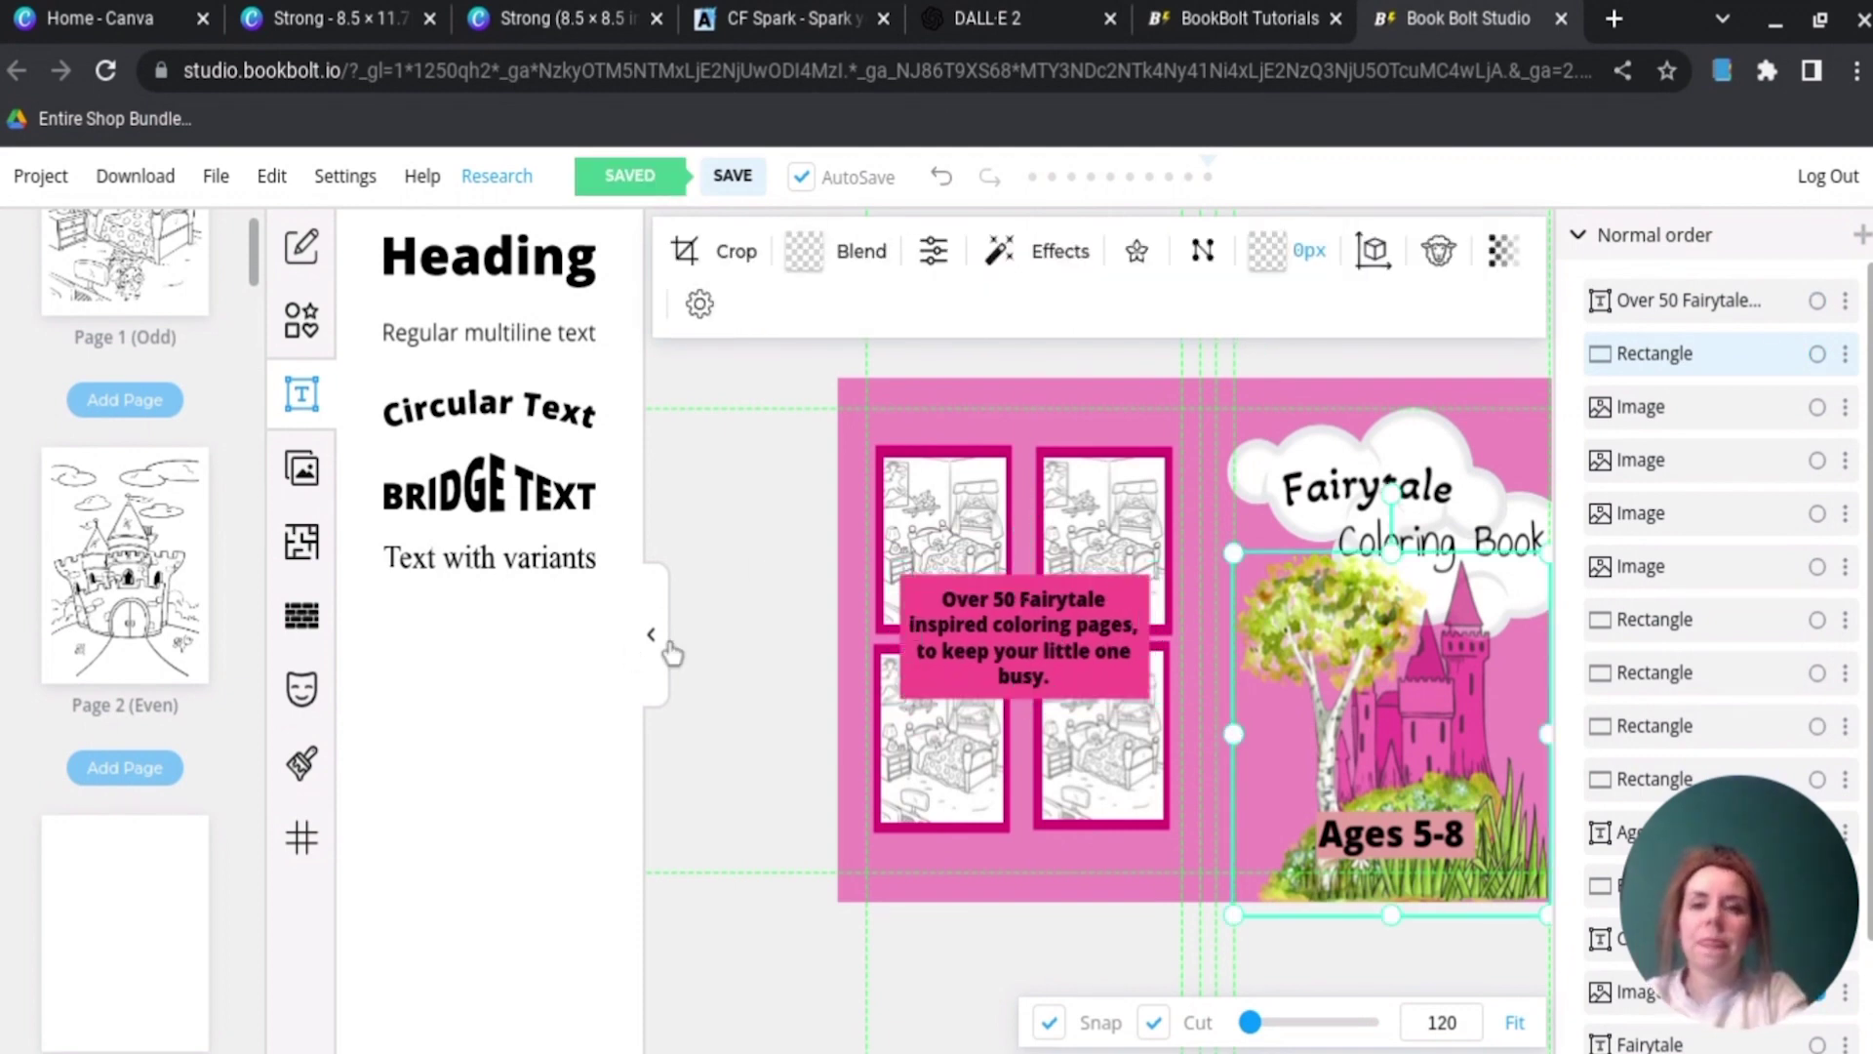
click(654, 635)
click(1447, 697)
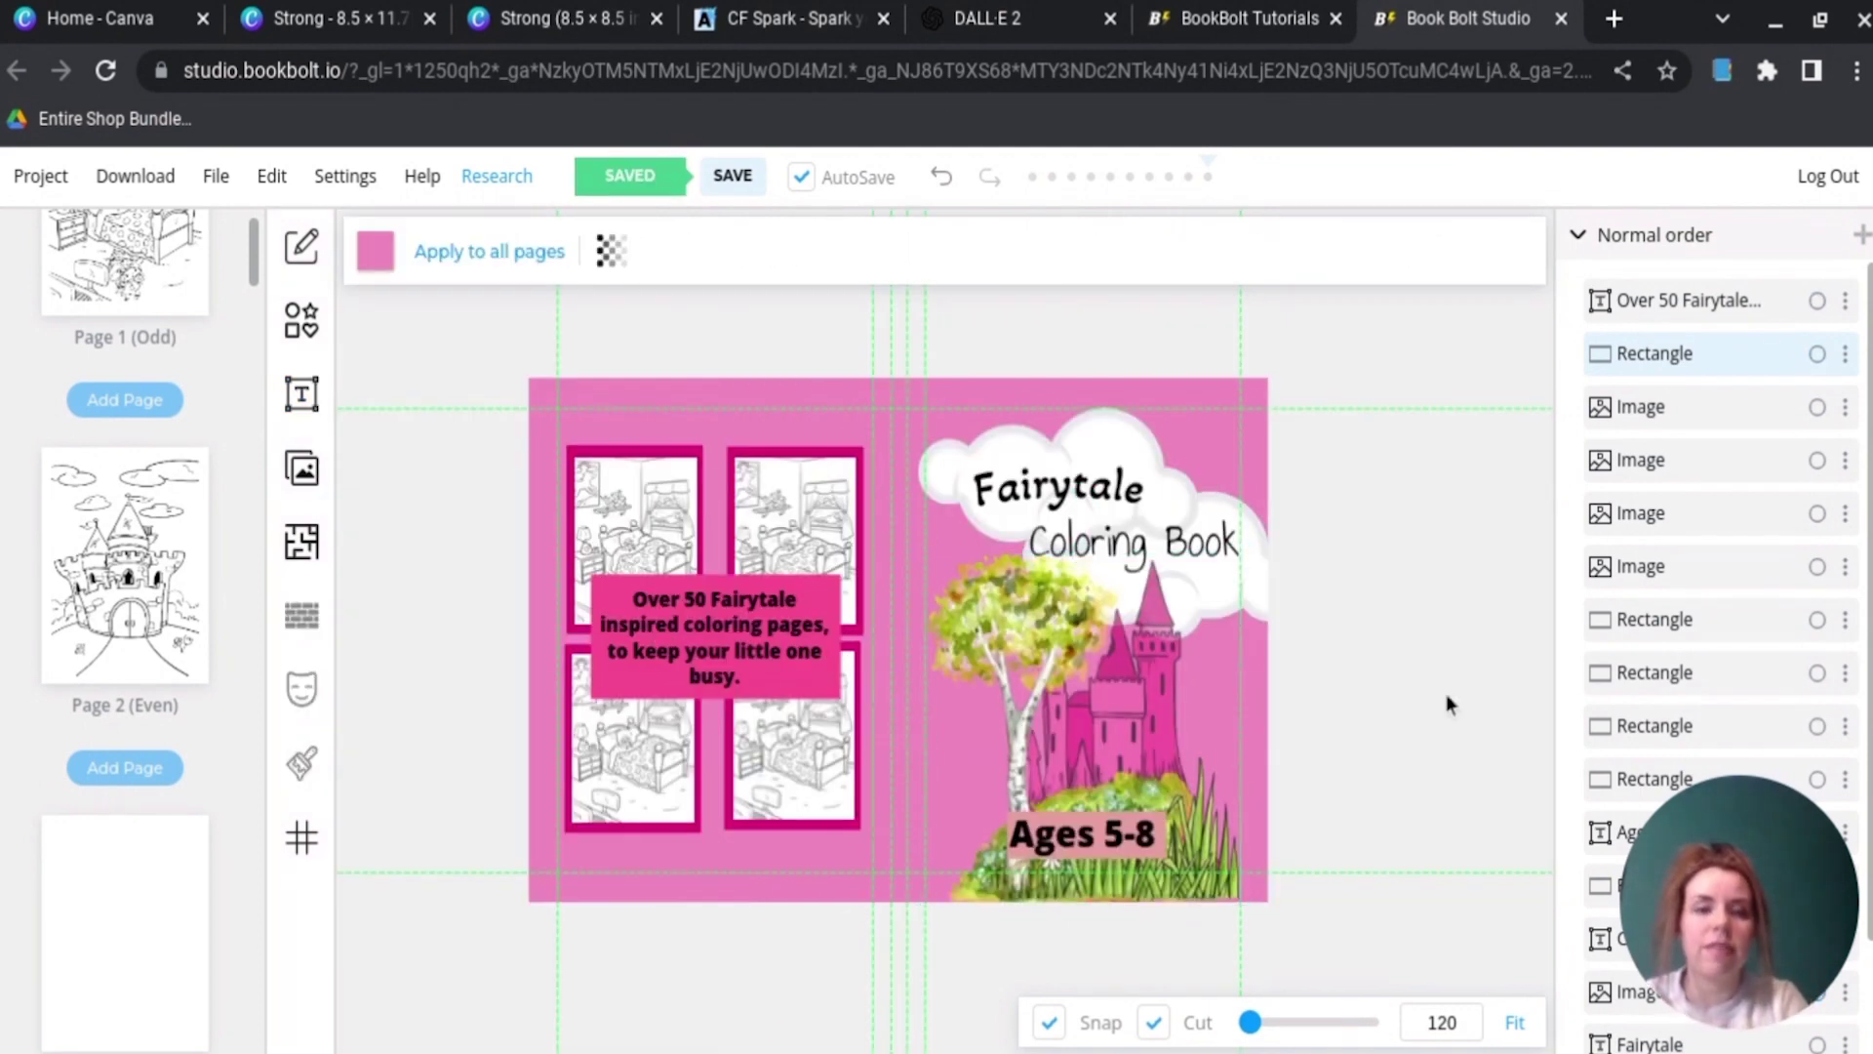